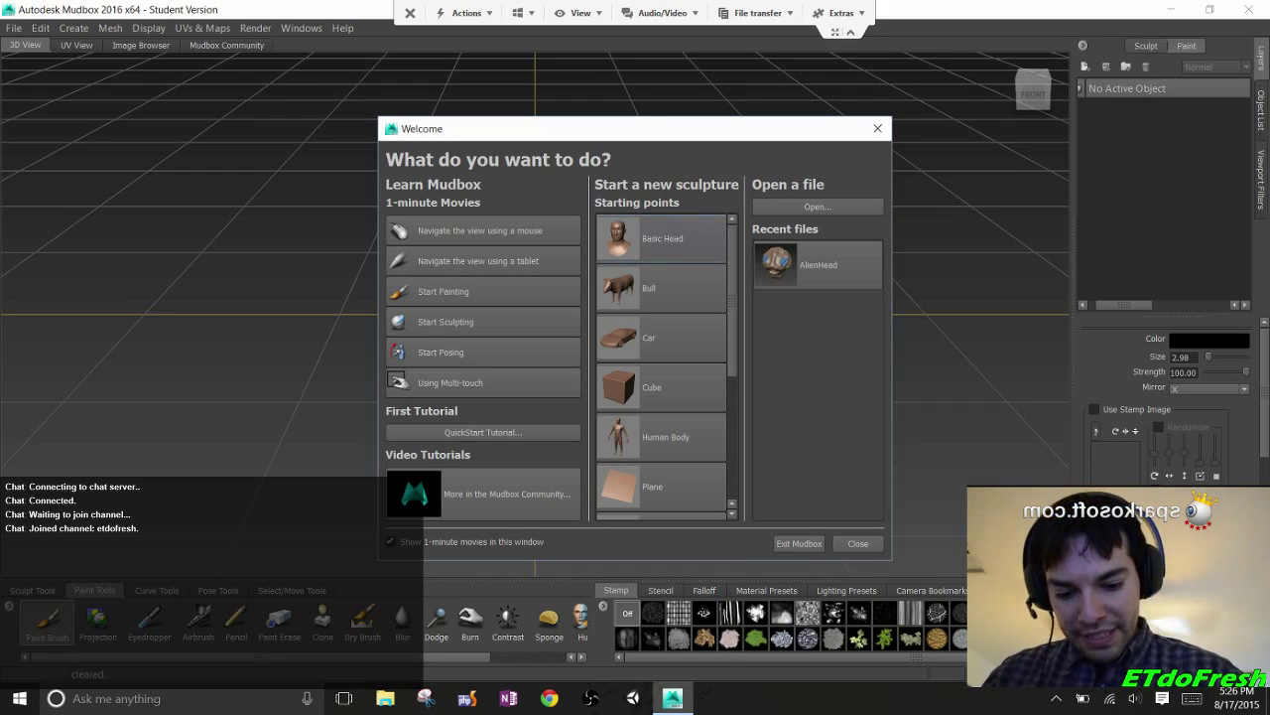
Start a new sculpture from the Basic Head starting point
click(662, 238)
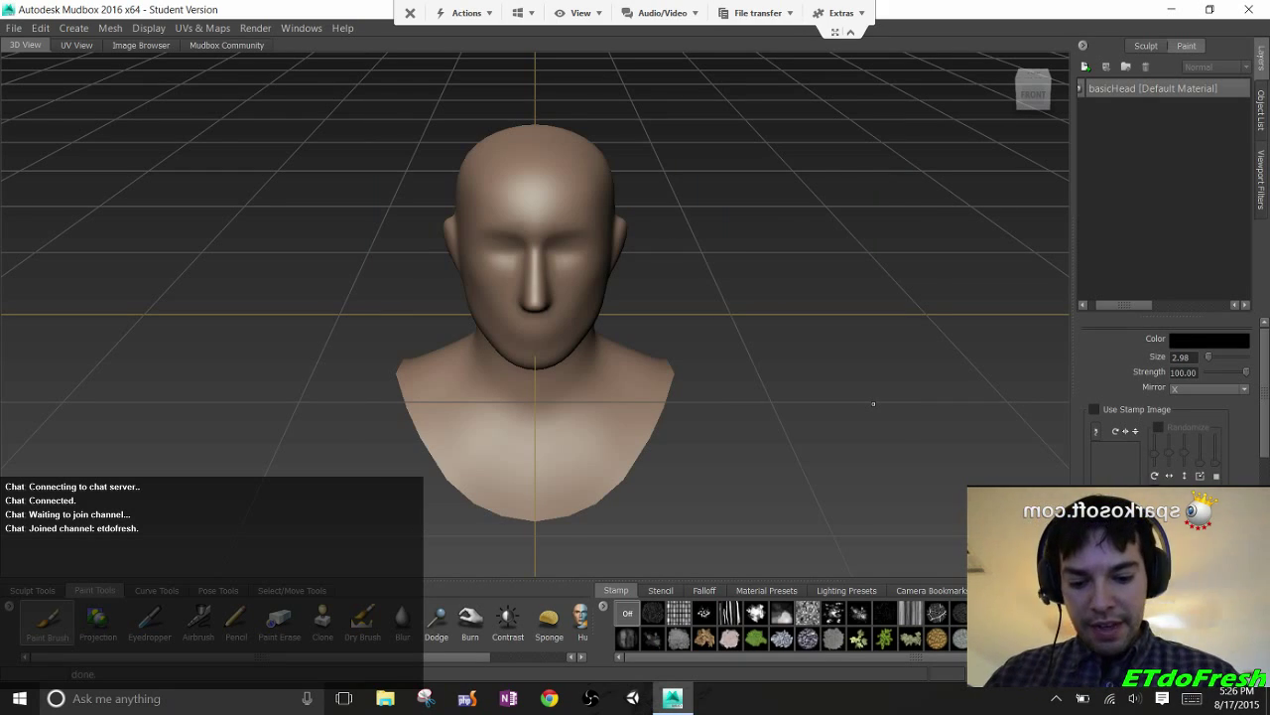
Examine the head model from a three-quarter angle, from a distance and close up around the face
mouse_move(874, 404)
alt+mouse_down()
mouse_move(948, 417)
mouse_move(888, 446)
mouse_move(819, 382)
mouse_move(933, 348)
mouse_move(894, 436)
mouse_move(794, 407)
mouse_move(854, 402)
mouse_move(823, 407)
alt+mouse_up()
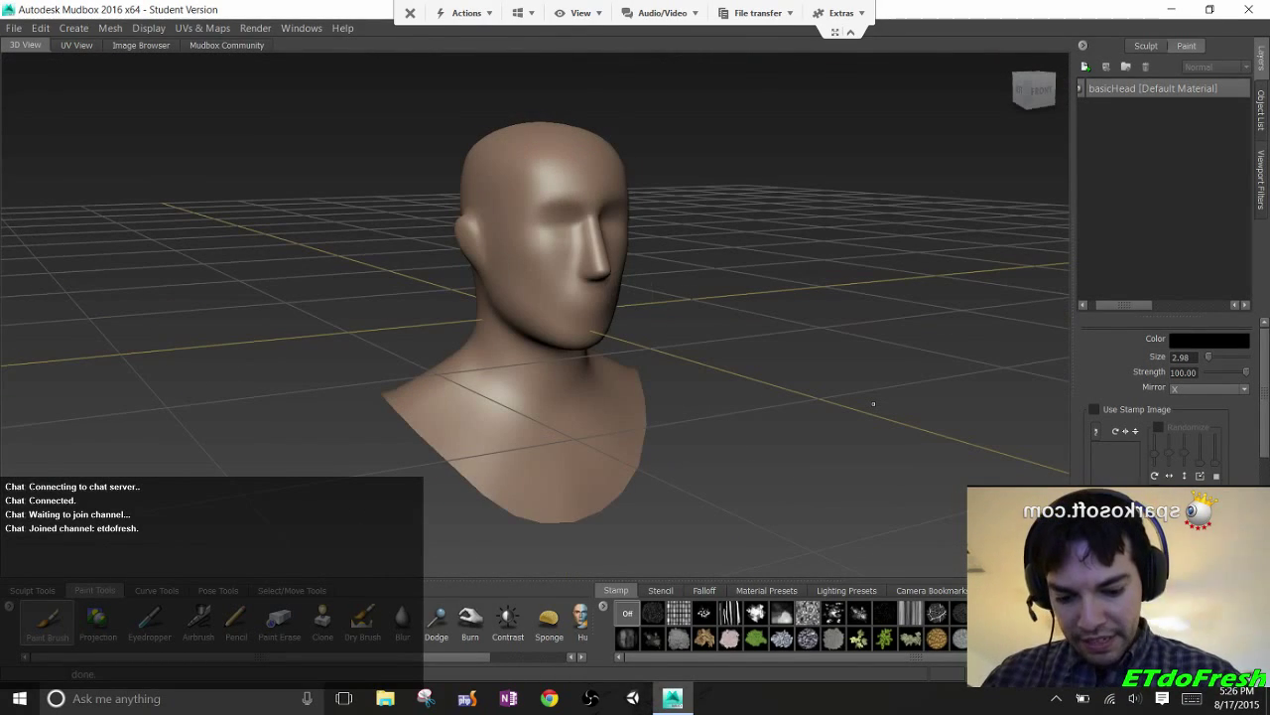
mouse_move(824, 407)
alt+right_down()
mouse_move(893, 442)
mouse_move(844, 397)
mouse_move(809, 390)
mouse_move(893, 427)
alt+right_up()
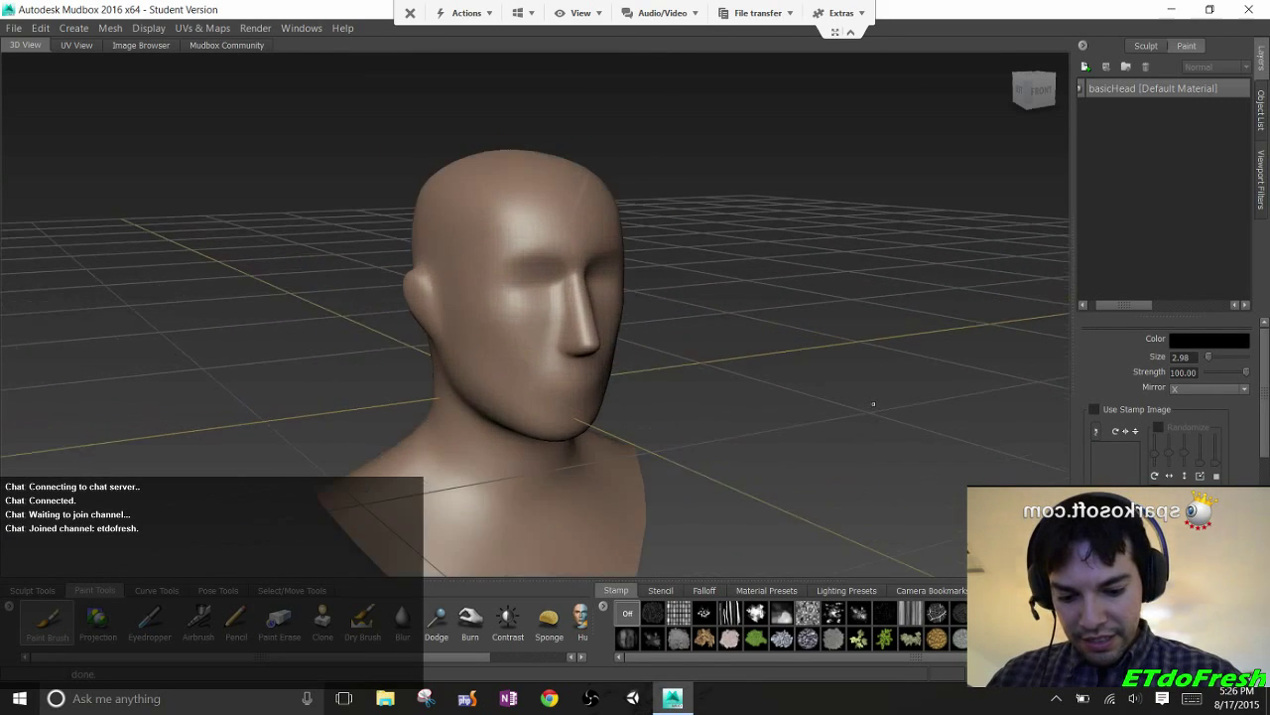
alt+drag(893, 427, 833, 412)
alt+right_drag(874, 404, 854, 397)
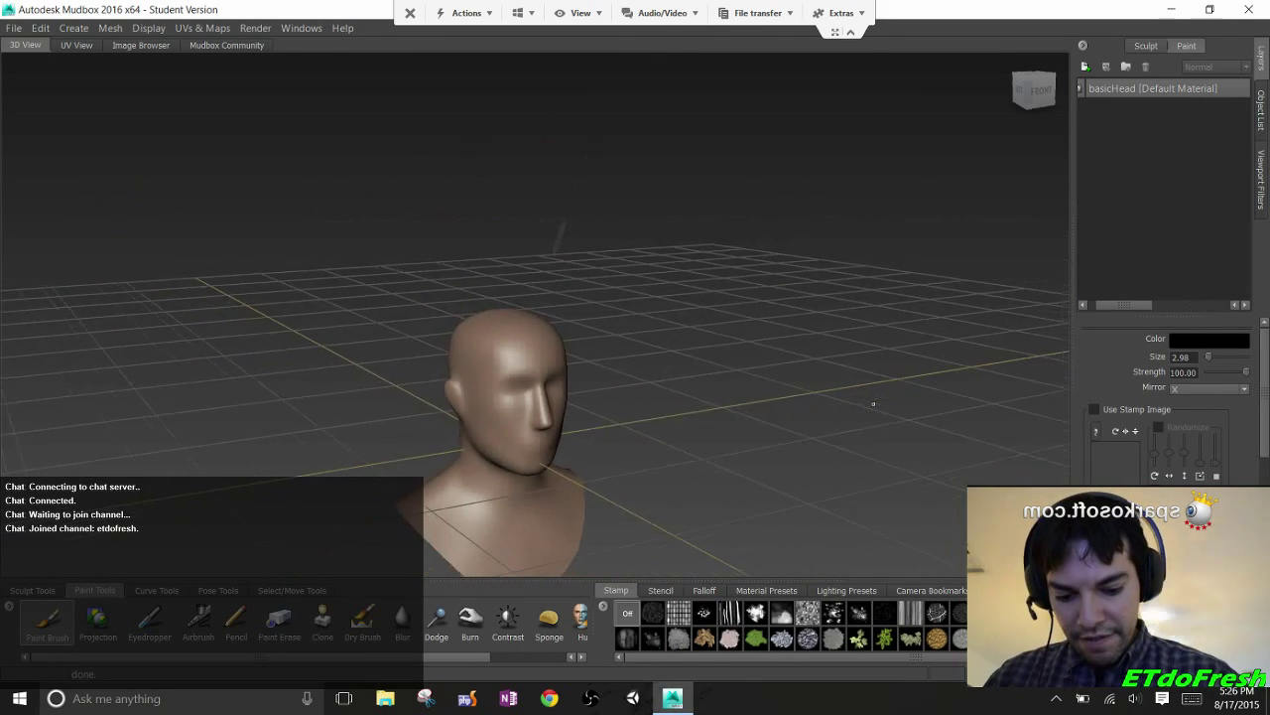
mouse_move(854, 397)
alt+mouse_down()
mouse_move(824, 402)
mouse_move(844, 407)
alt+mouse_up()
mouse_move(844, 407)
alt+right_down()
mouse_move(884, 436)
mouse_move(899, 431)
alt+right_up()
alt+drag(898, 432, 888, 428)
alt+right_drag(888, 429, 874, 412)
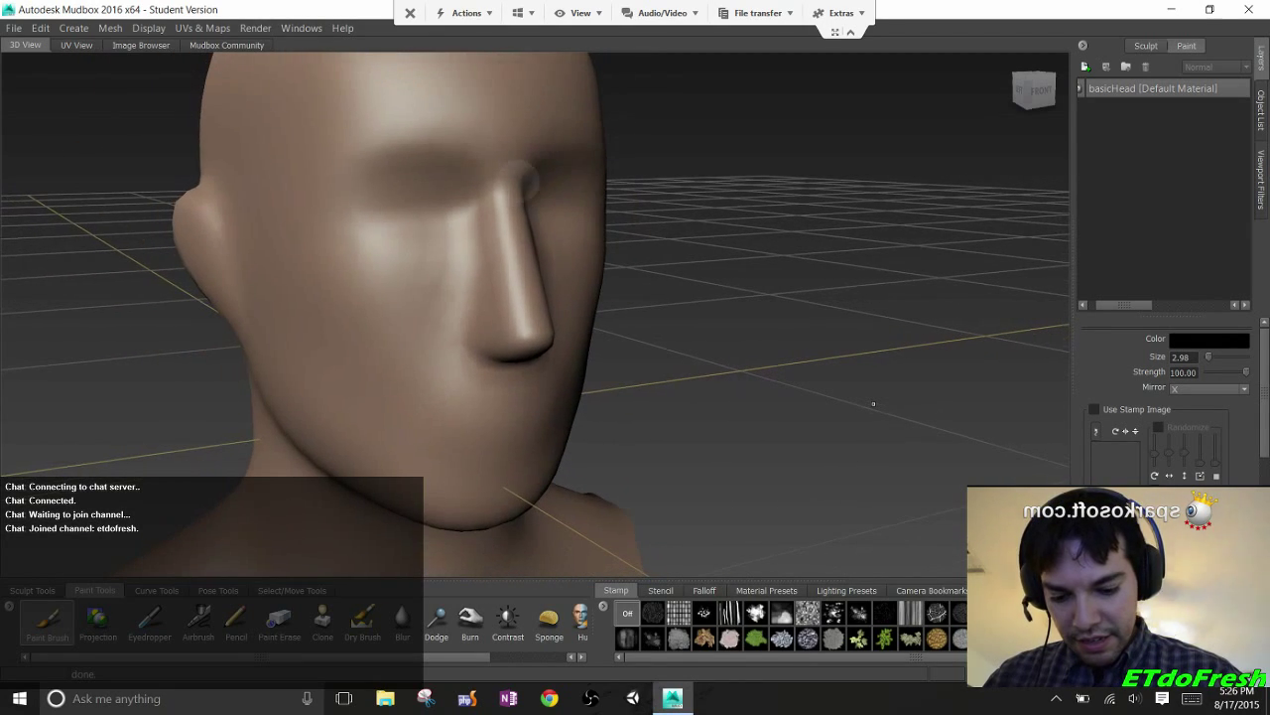
mouse_move(873, 403)
alt+mouse_down()
mouse_move(814, 407)
mouse_move(863, 397)
mouse_move(856, 390)
alt+mouse_up()
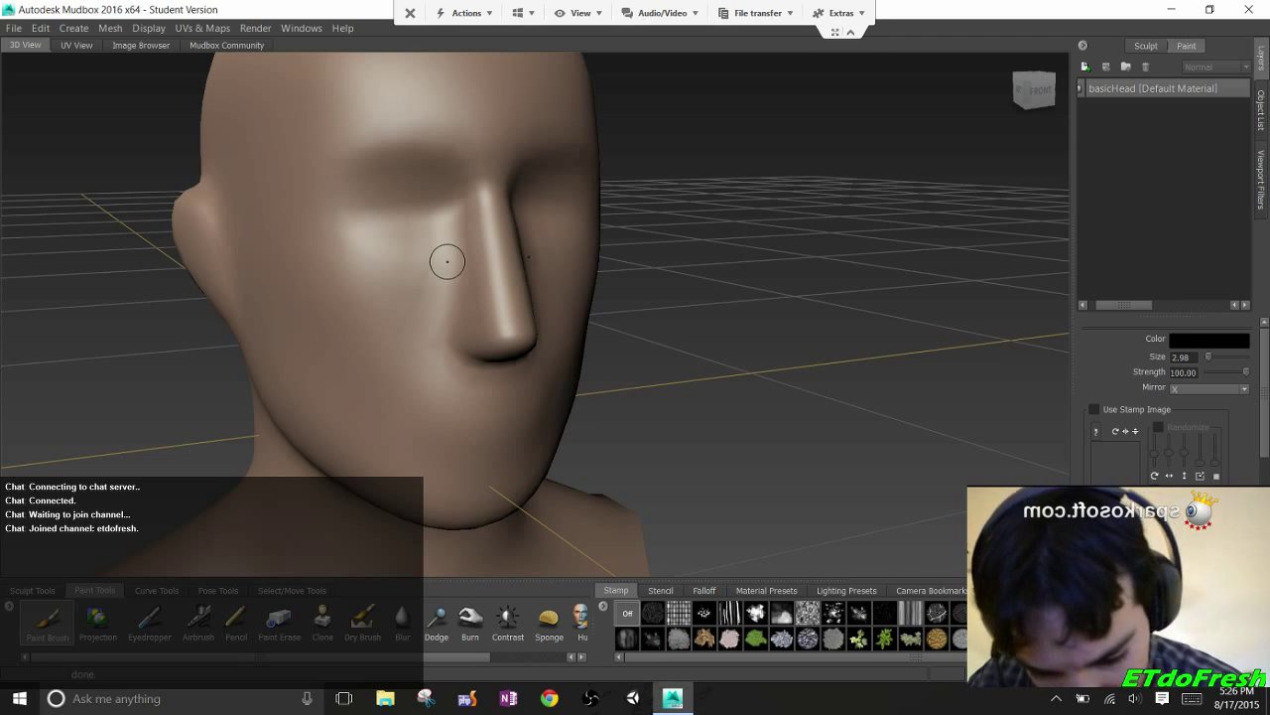
Show the wireframe on the head mesh and hide it again
right_click(618, 359)
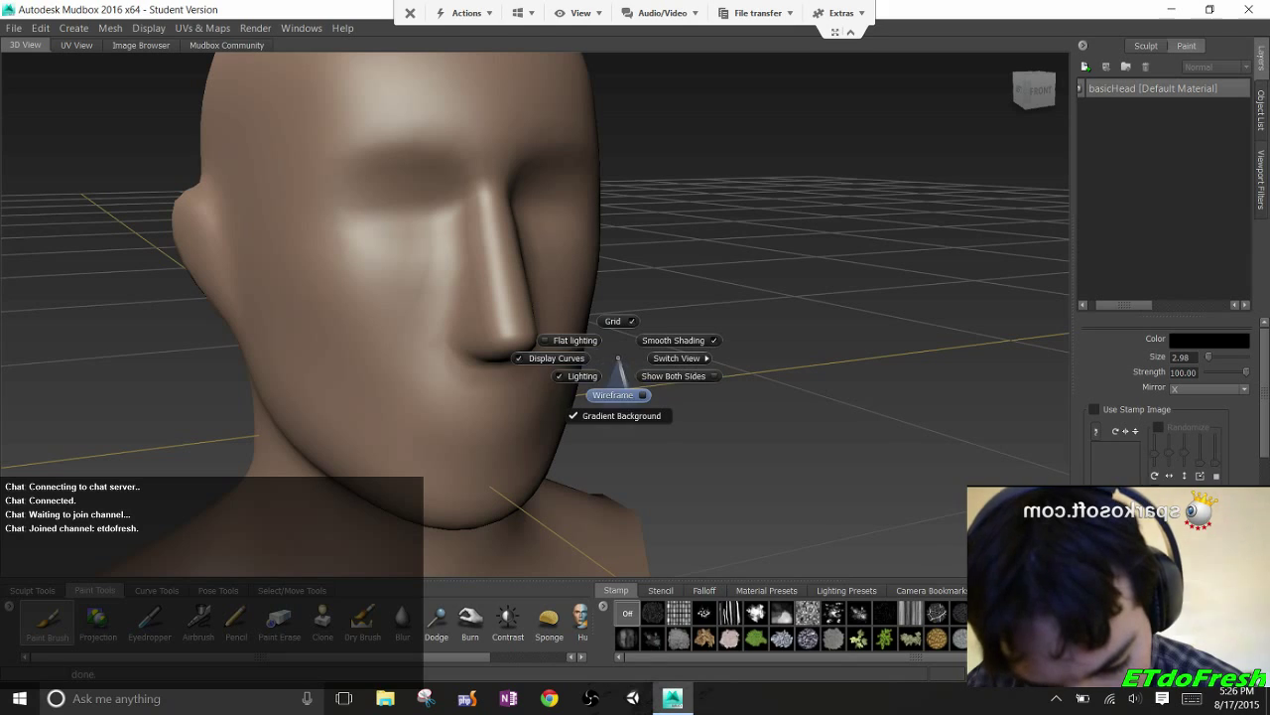
click(614, 394)
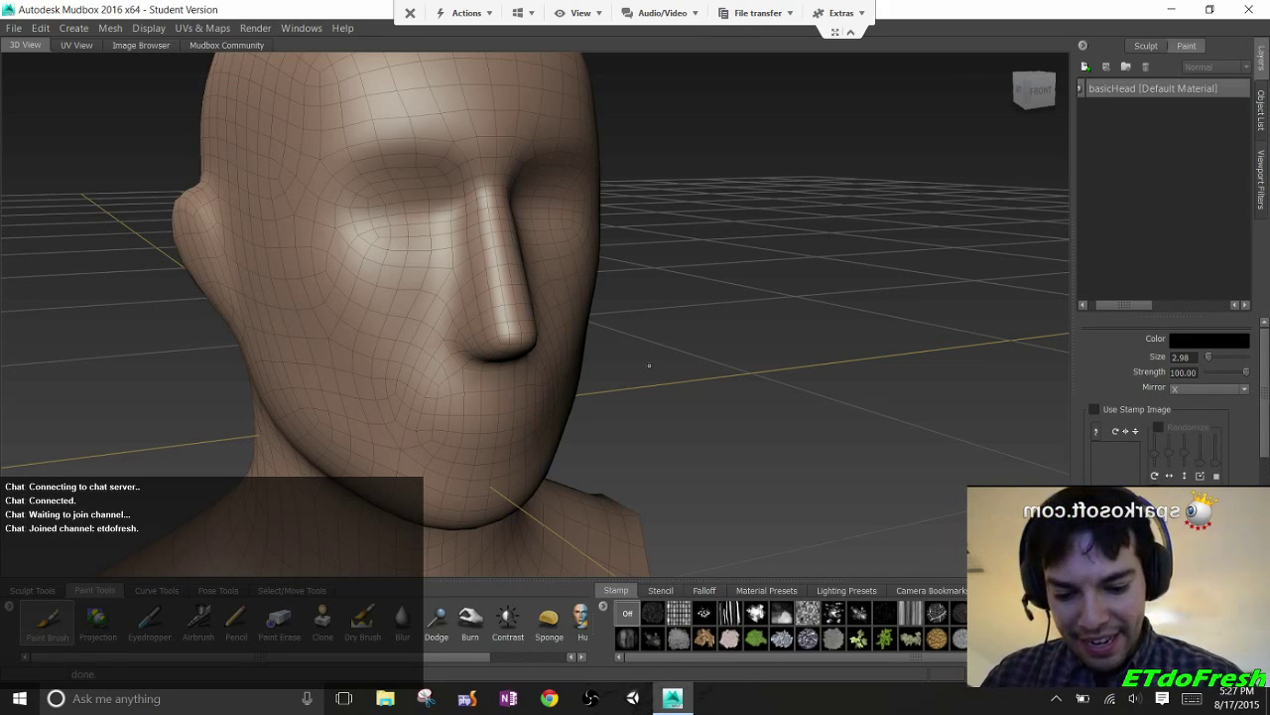
ctrl+shift+right_drag(607, 316, 612, 348)
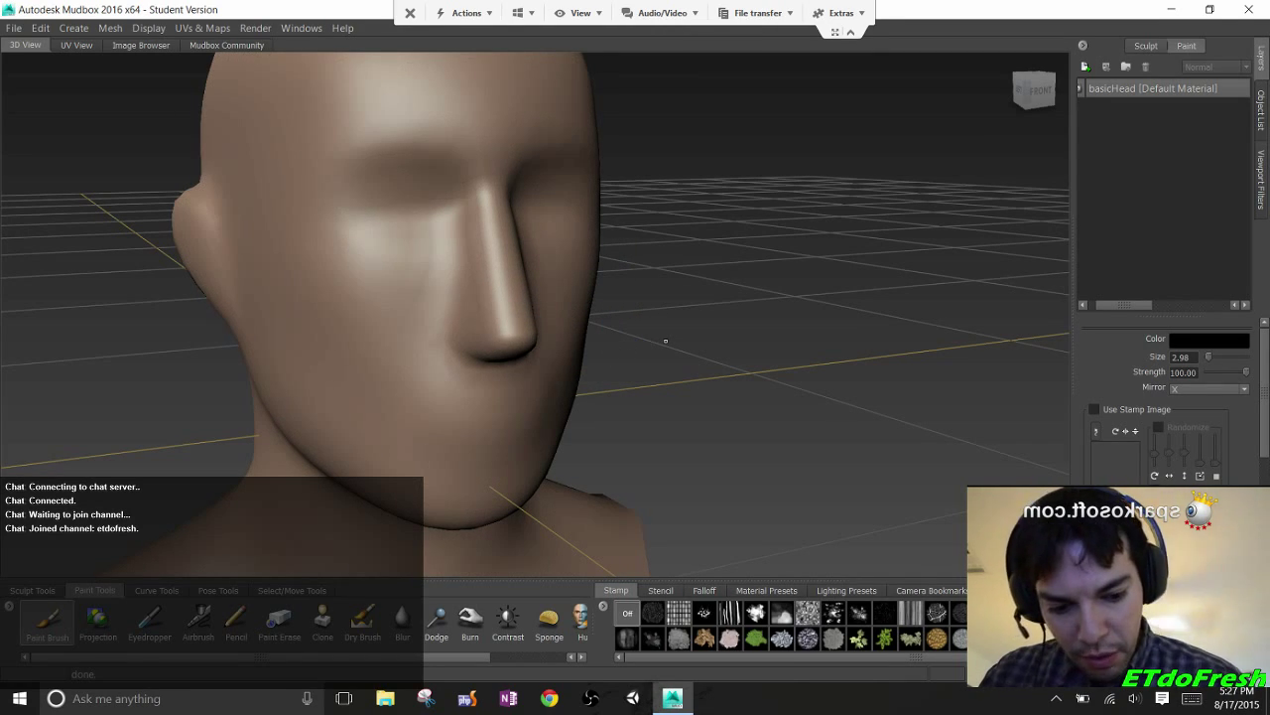
Add a new sculpt layer above the head's base layer
click(1085, 66)
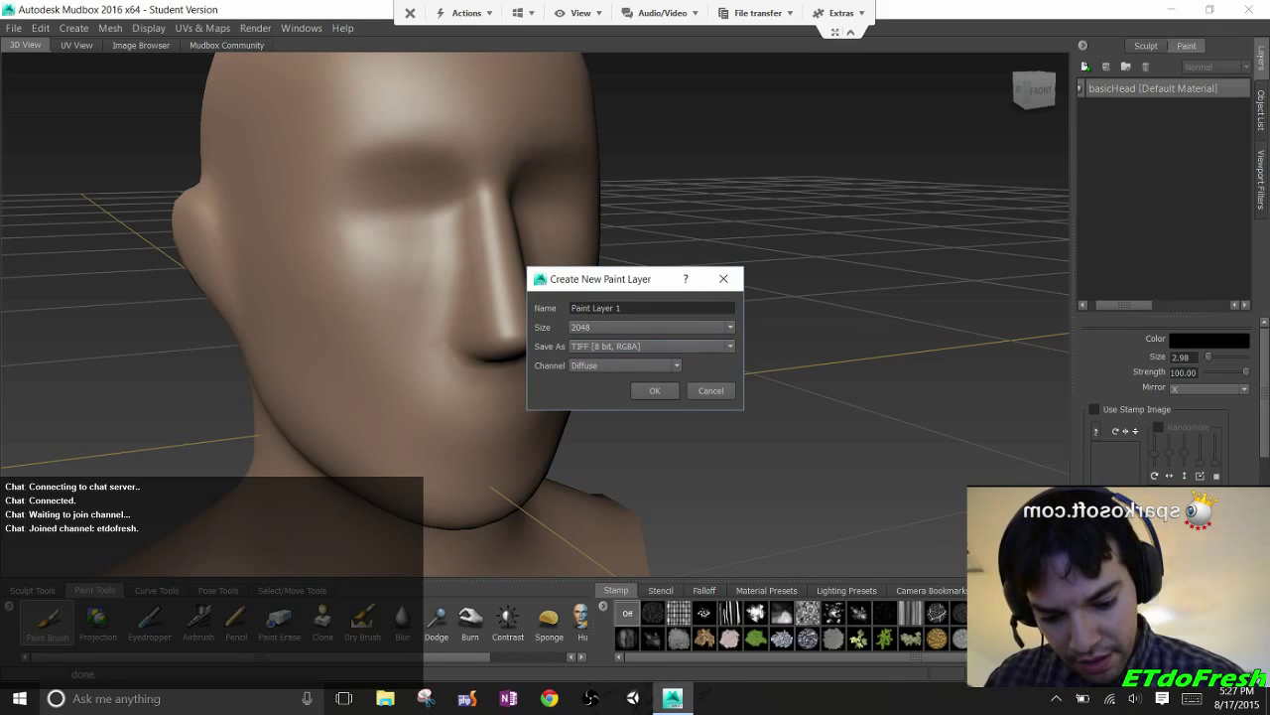
click(709, 391)
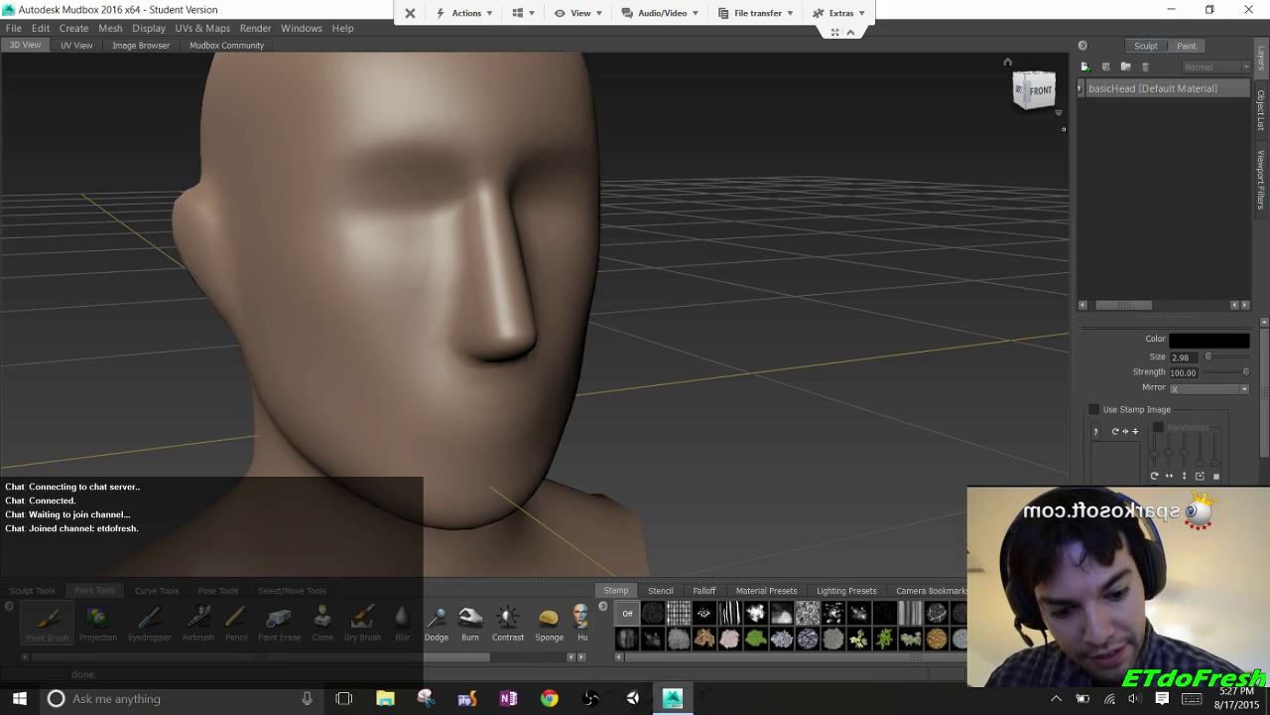
click(1148, 43)
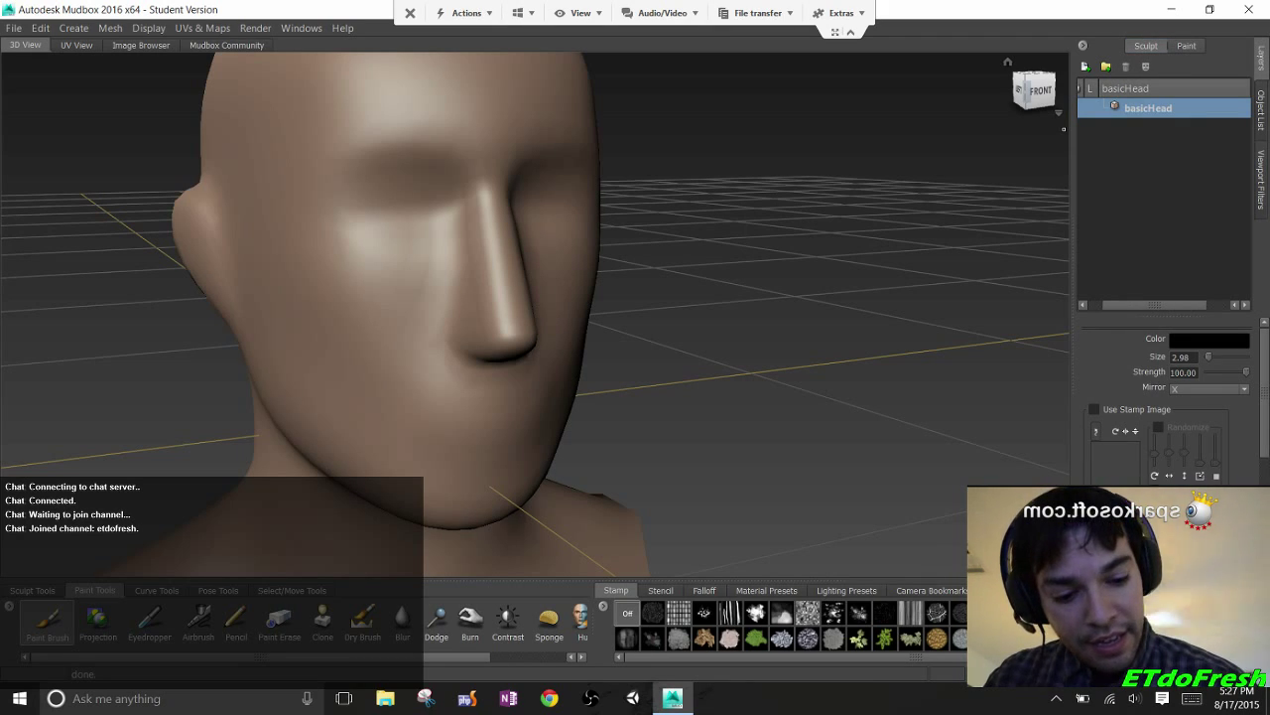
click(1085, 65)
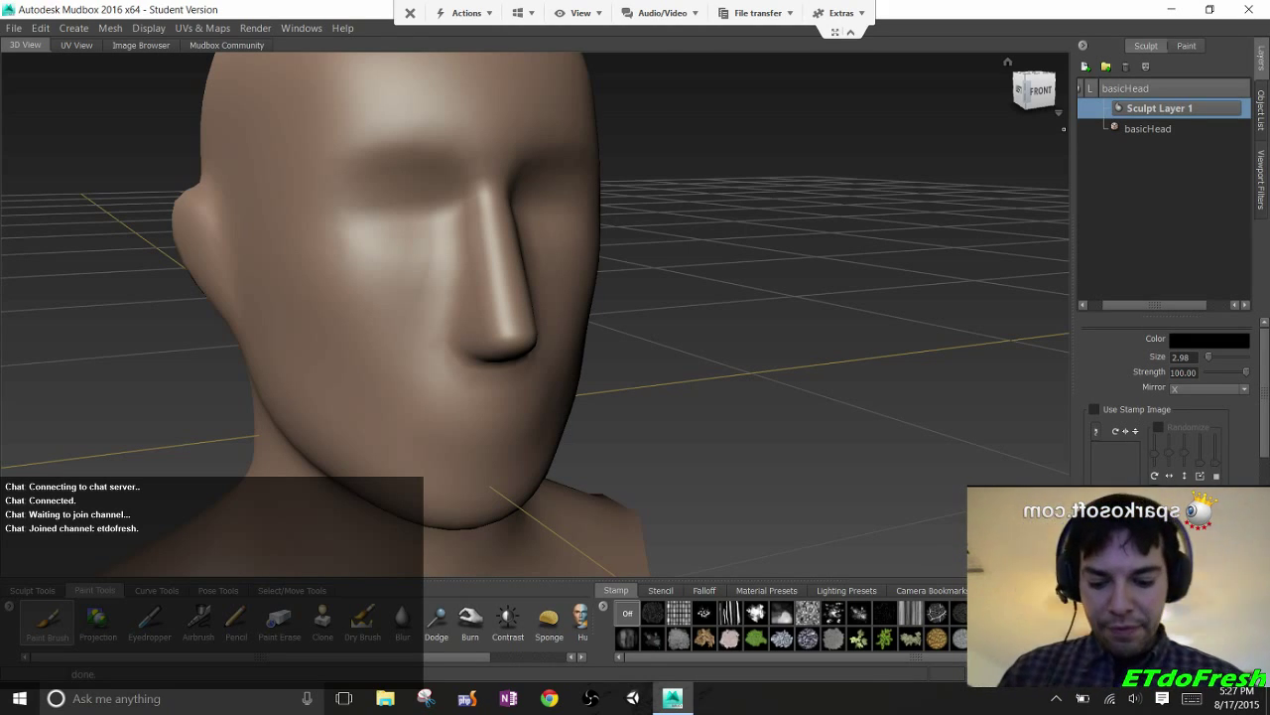
Bring up the sculpting brushes and remove the newly added sculpt layer
click(33, 590)
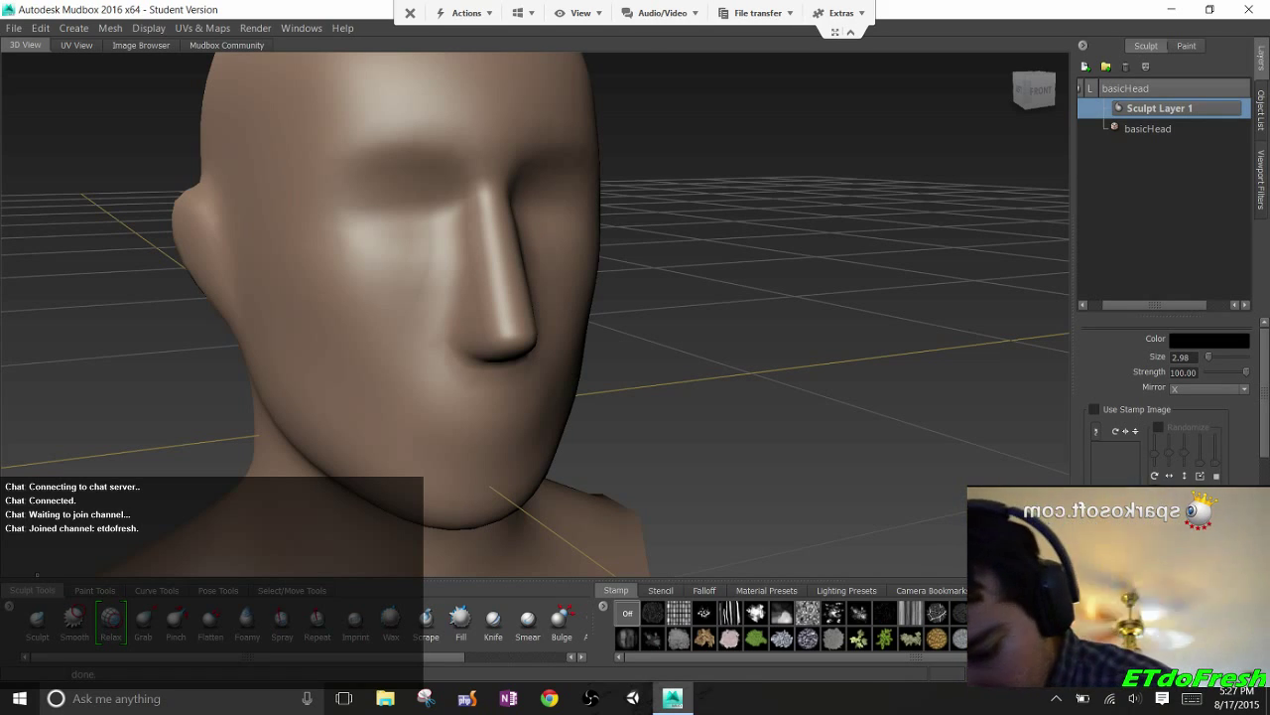
click(642, 297)
click(710, 391)
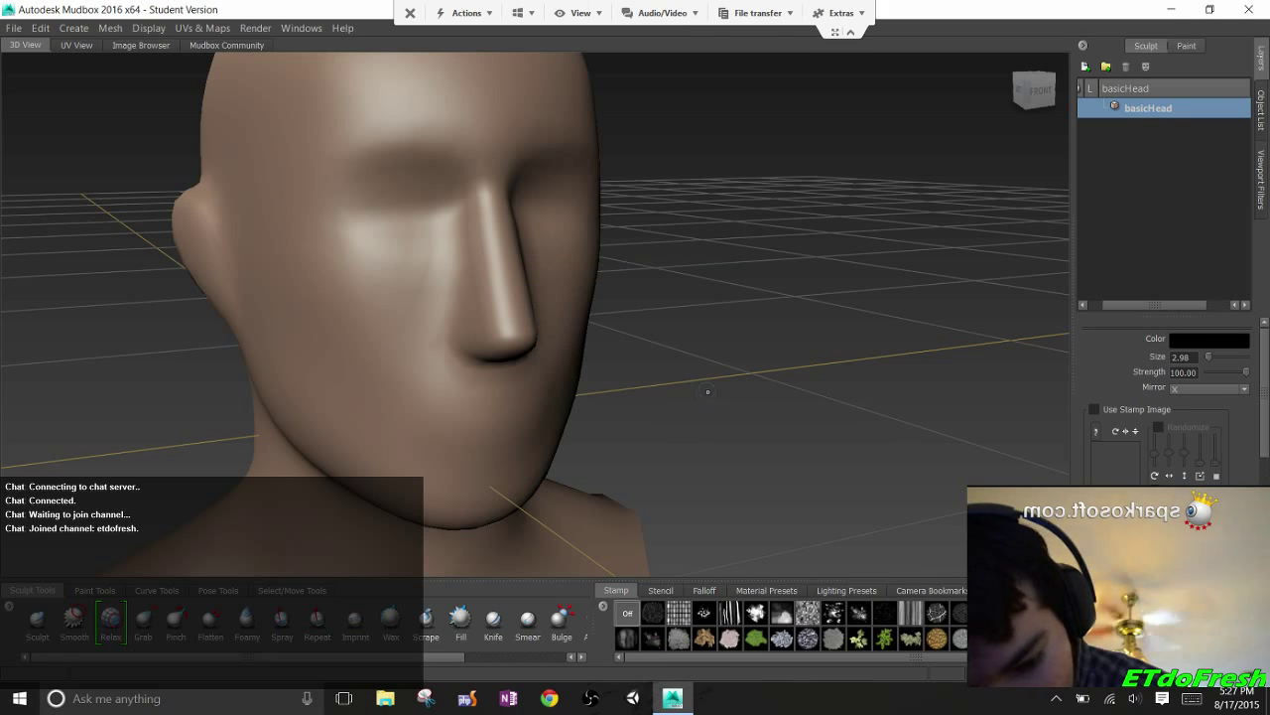
Show the wireframe on the head and add two new subdivision levels to the mesh
right_click(664, 319)
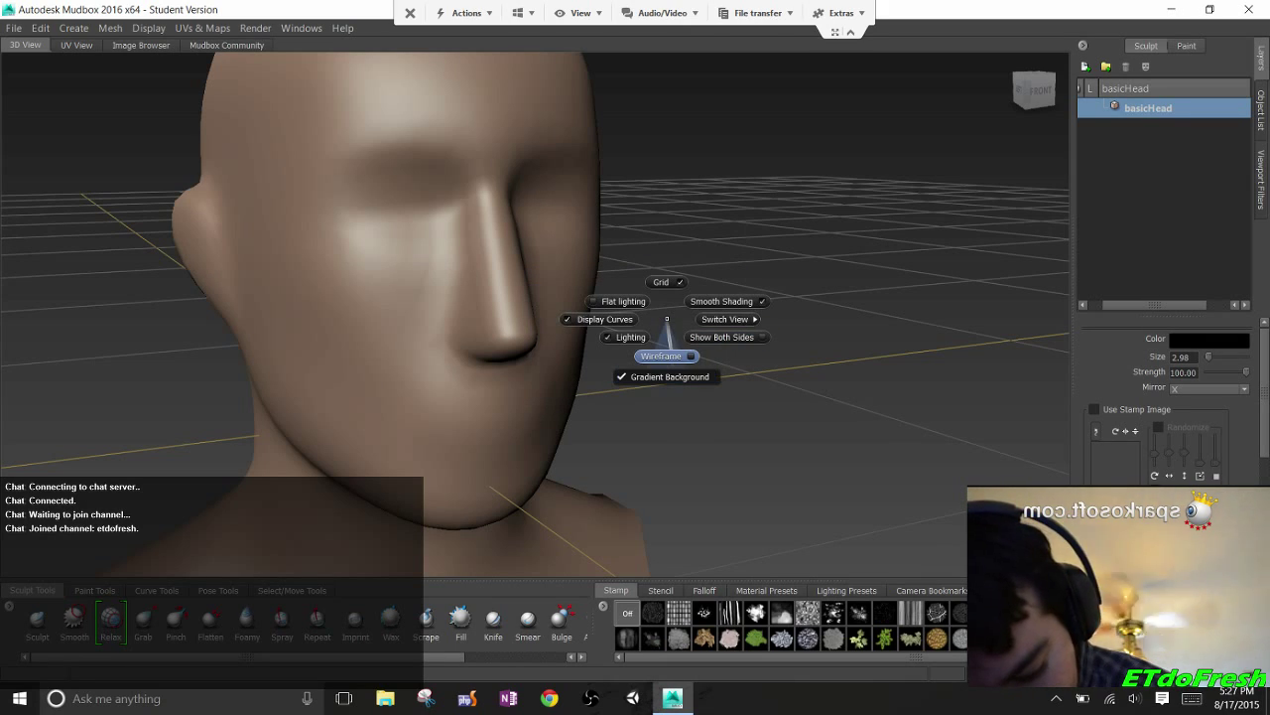
click(673, 353)
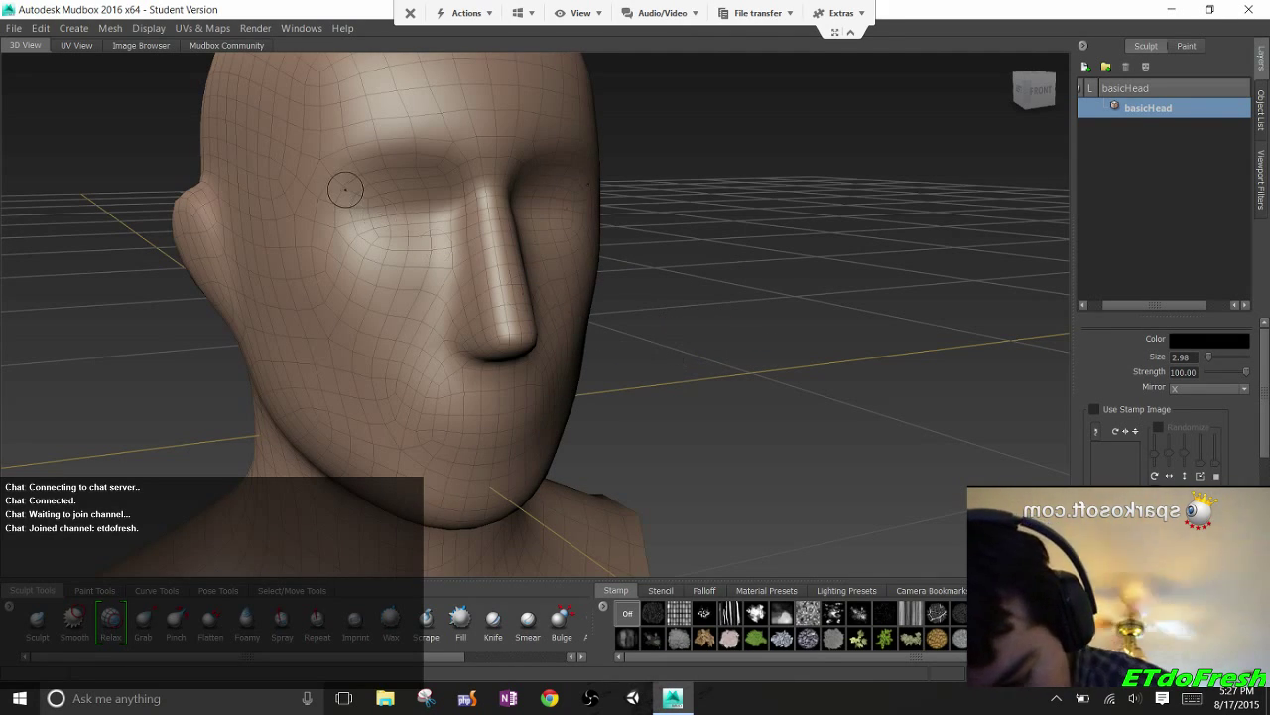
click(110, 28)
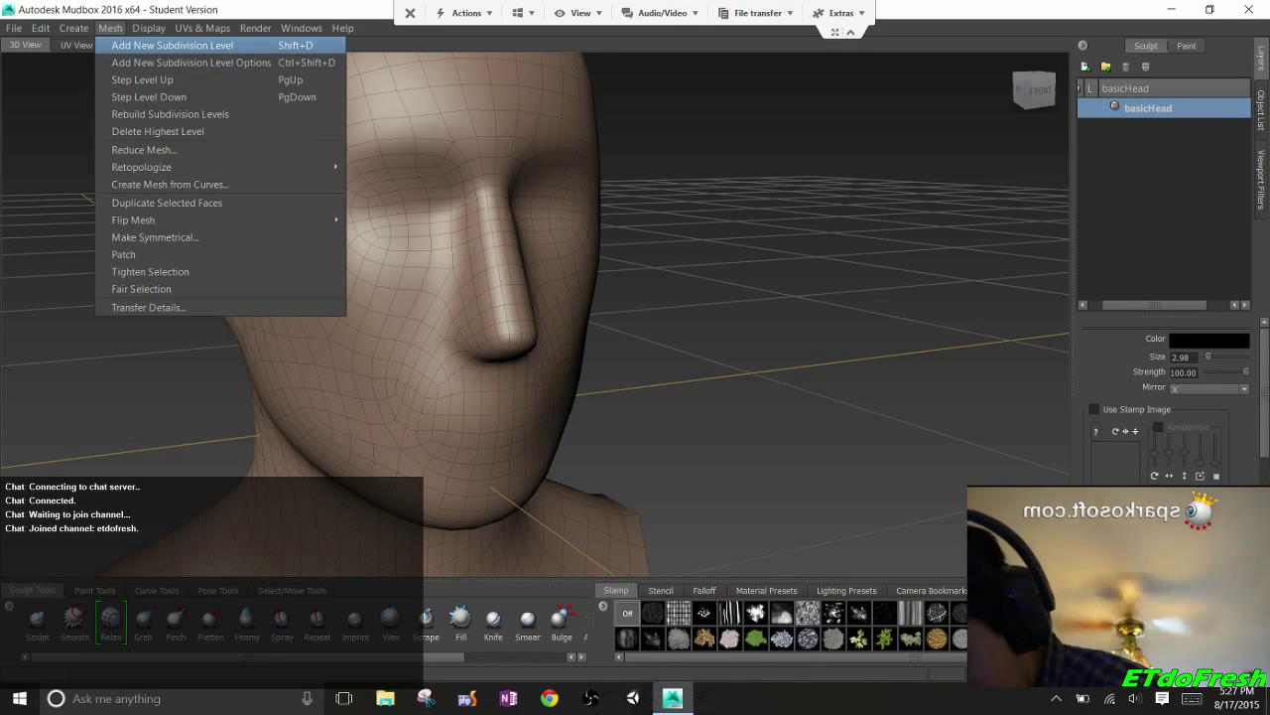
click(173, 45)
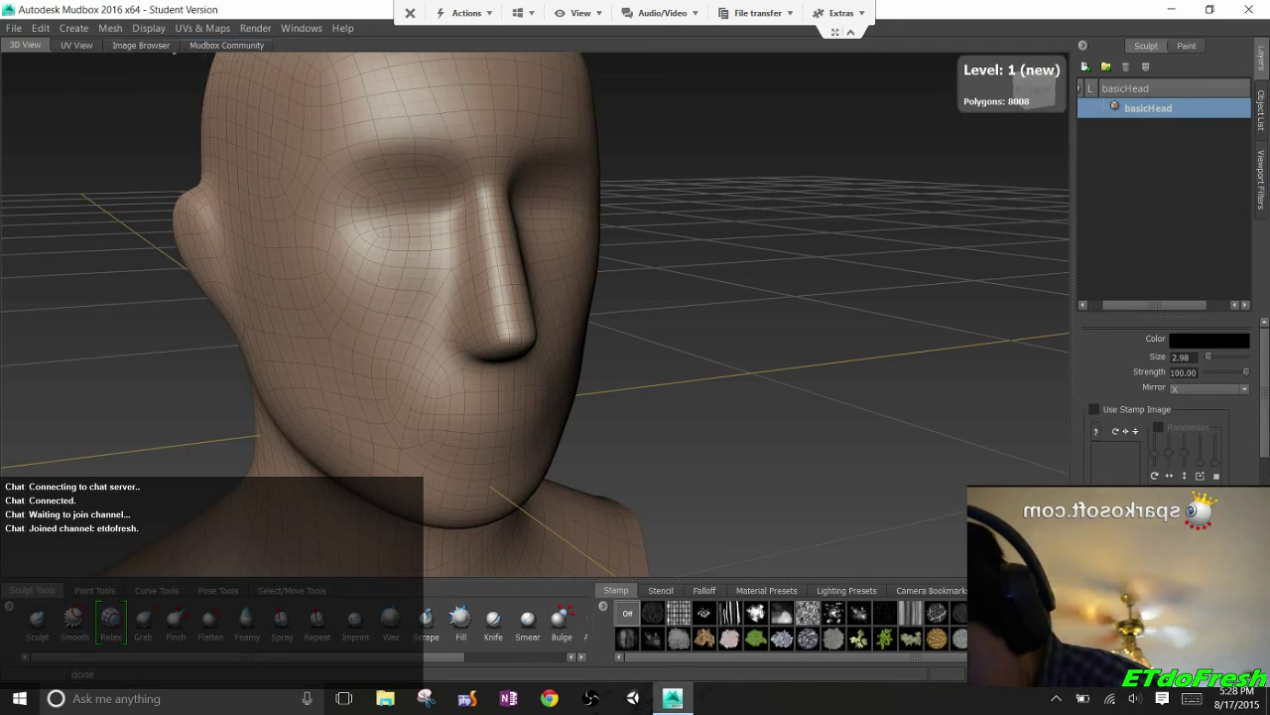
click(110, 27)
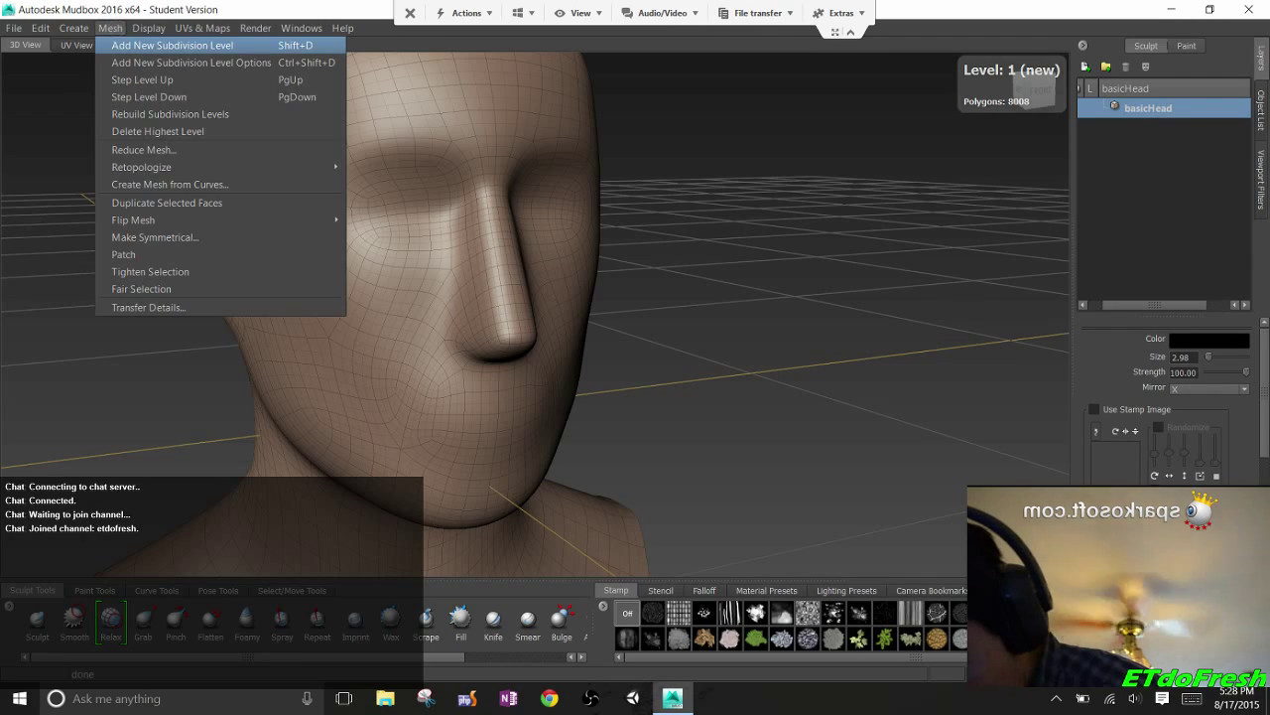
click(172, 45)
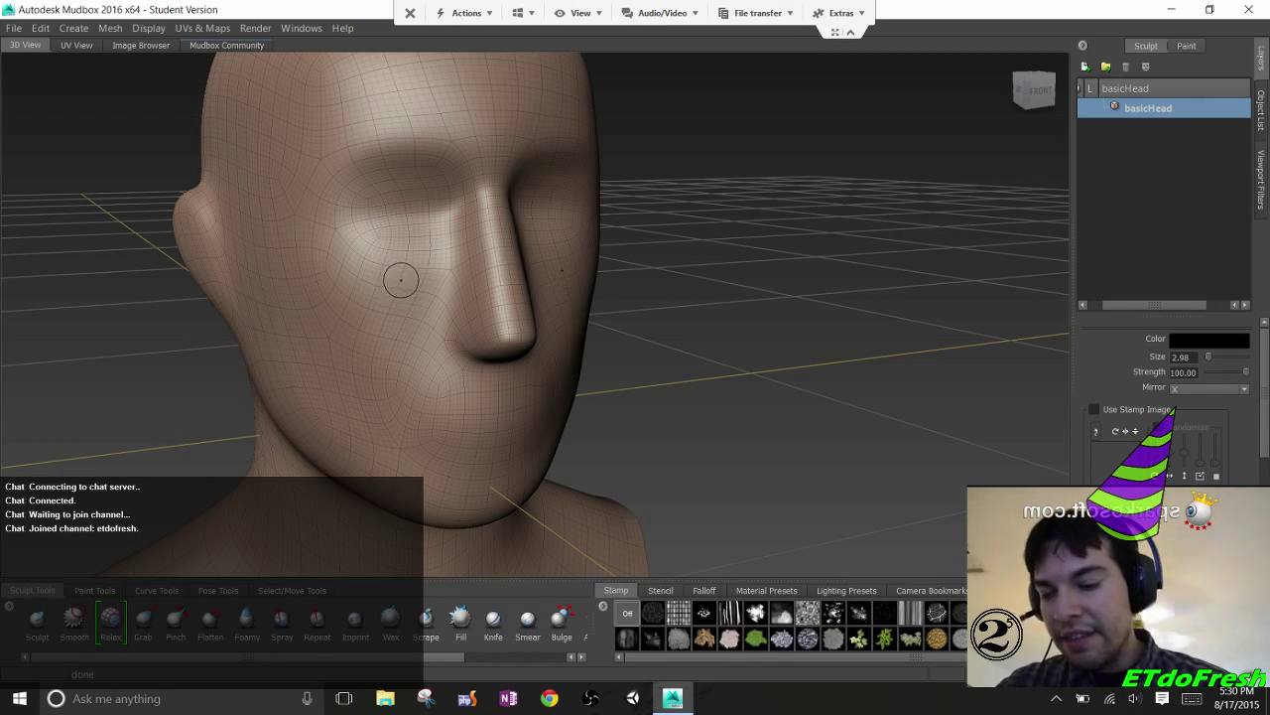
Add a new sculpt layer to the subdivided head
click(375, 343)
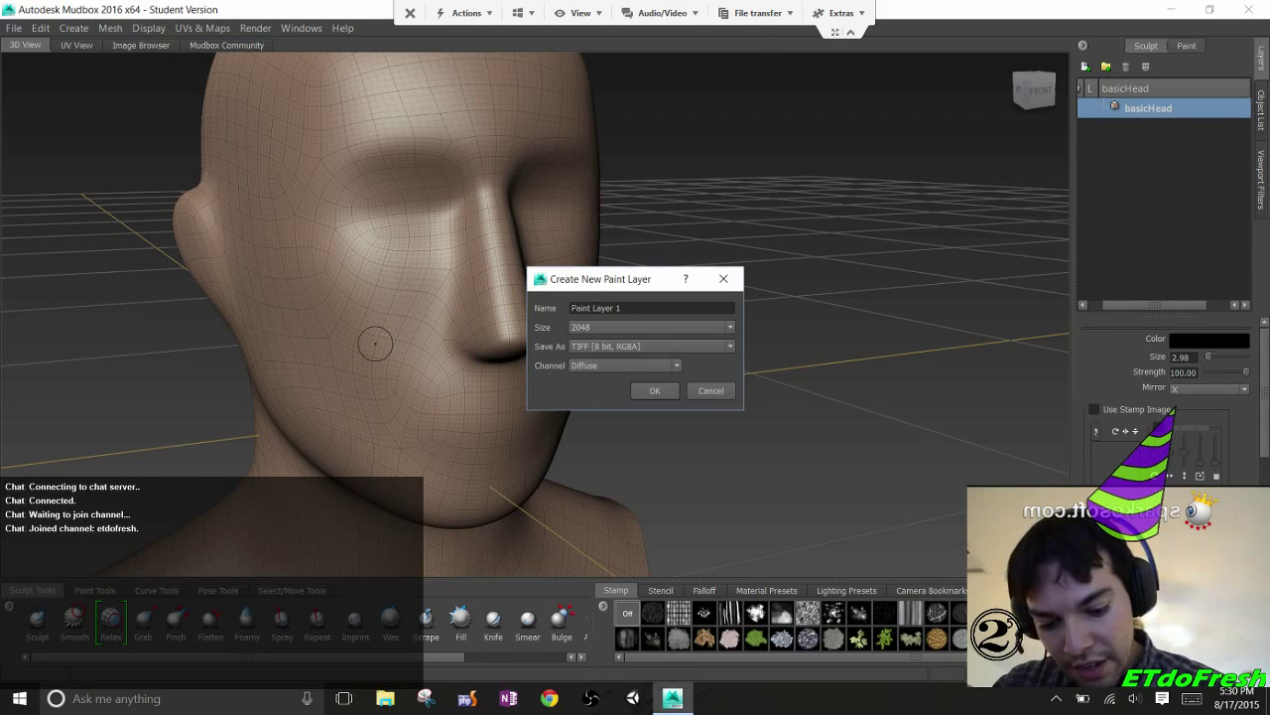
click(710, 390)
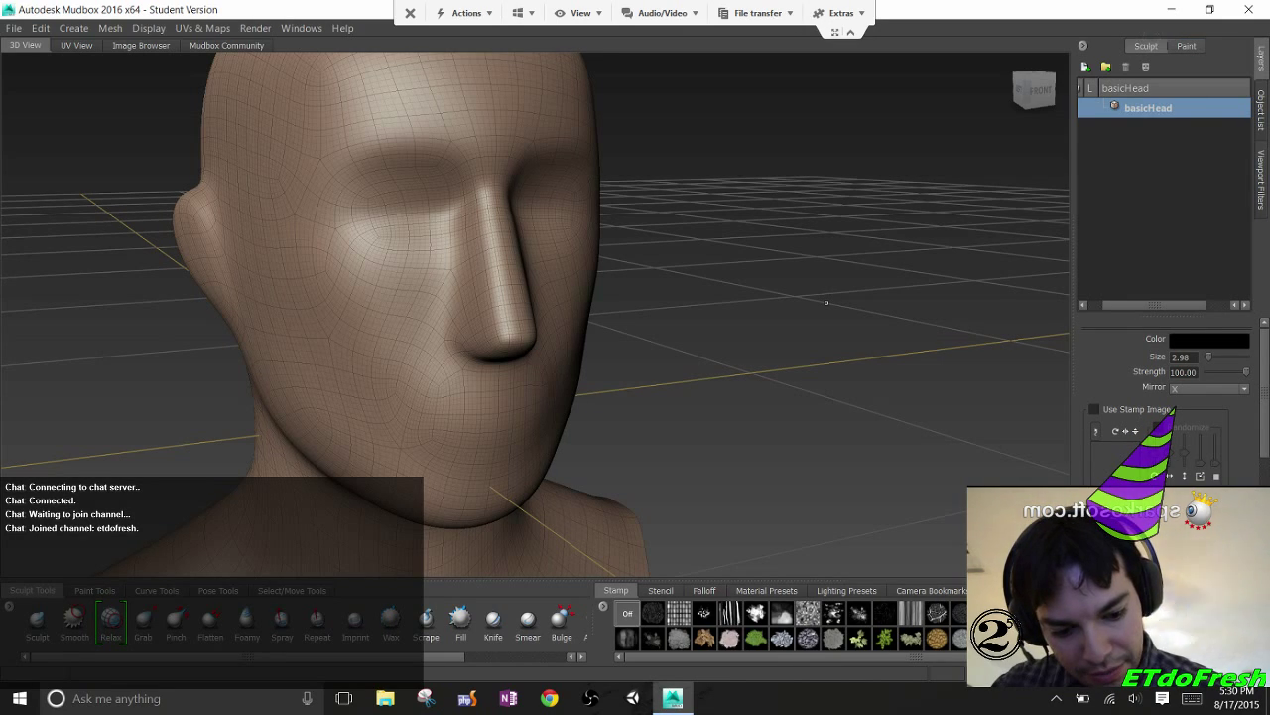
click(1085, 66)
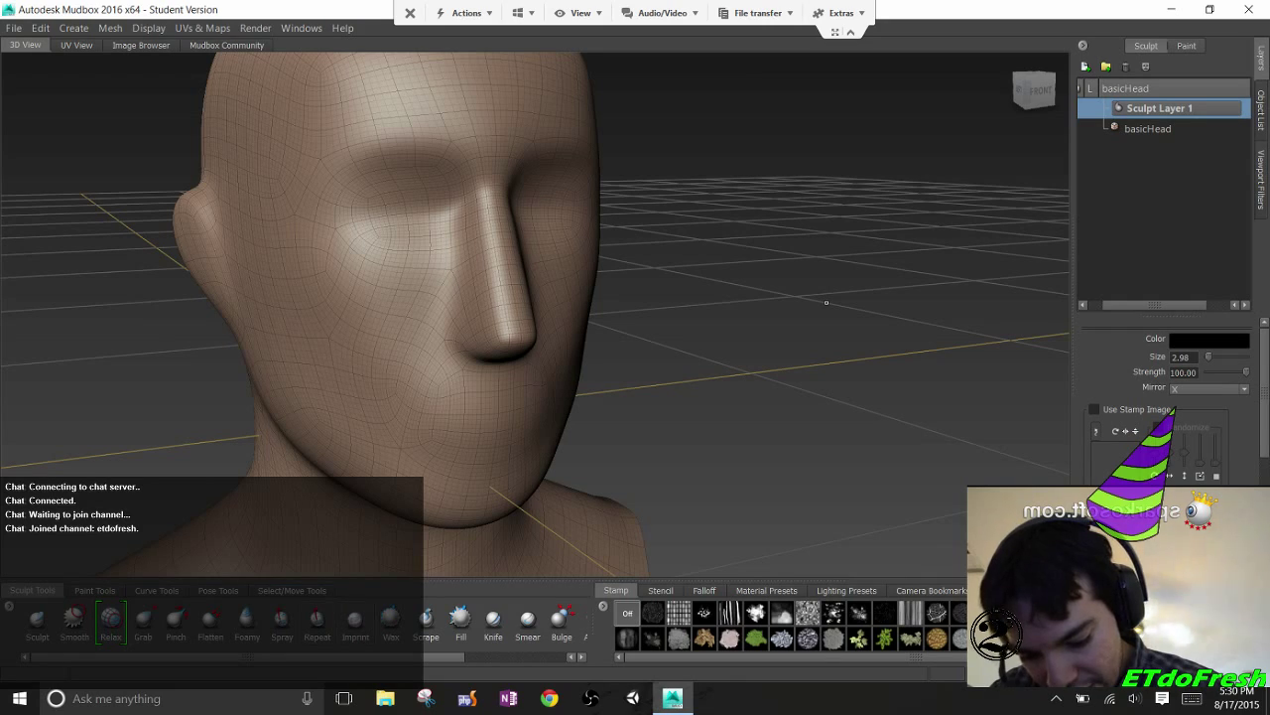
Try the Foamy brush on the cheek and around the eye at strength 15, and undo the stroke
click(247, 621)
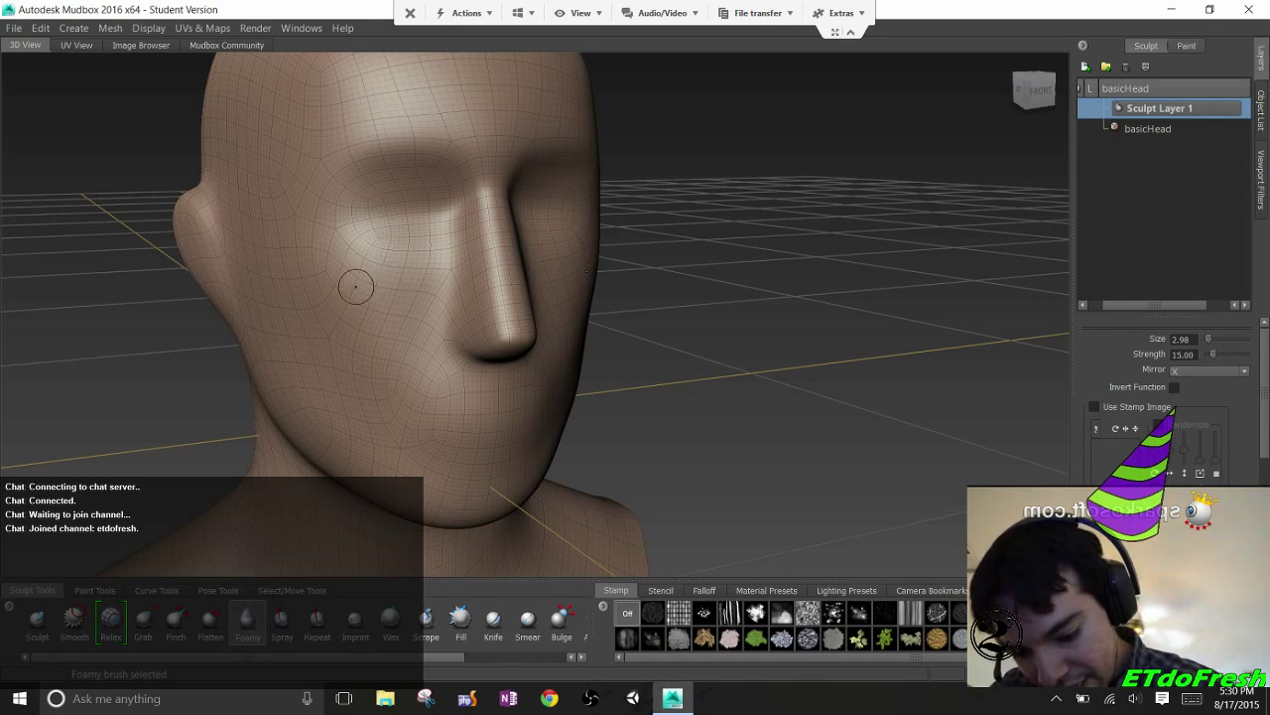
mouse_move(353, 287)
mouse_down()
mouse_move(351, 321)
mouse_move(334, 270)
mouse_move(342, 169)
mouse_move(338, 239)
mouse_move(330, 193)
mouse_move(337, 293)
mouse_move(343, 248)
mouse_move(352, 298)
mouse_move(367, 277)
mouse_move(409, 288)
mouse_move(442, 258)
mouse_up()
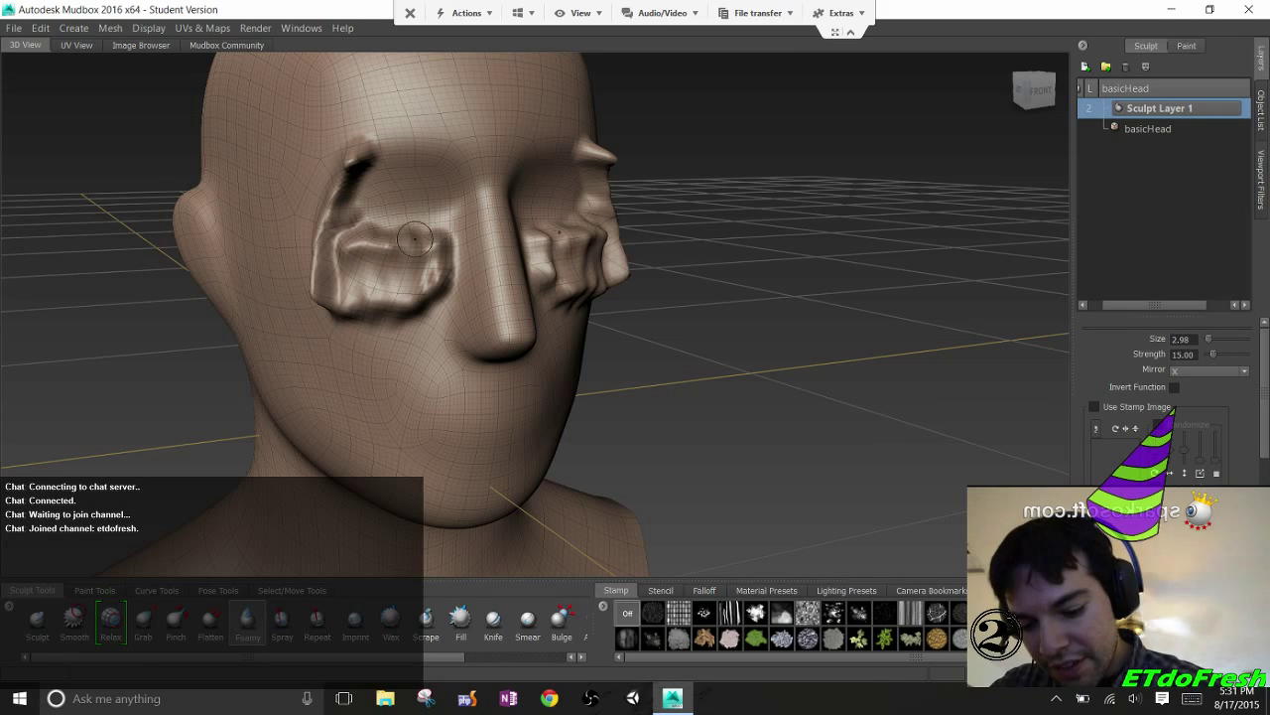
key(ctrl+z)
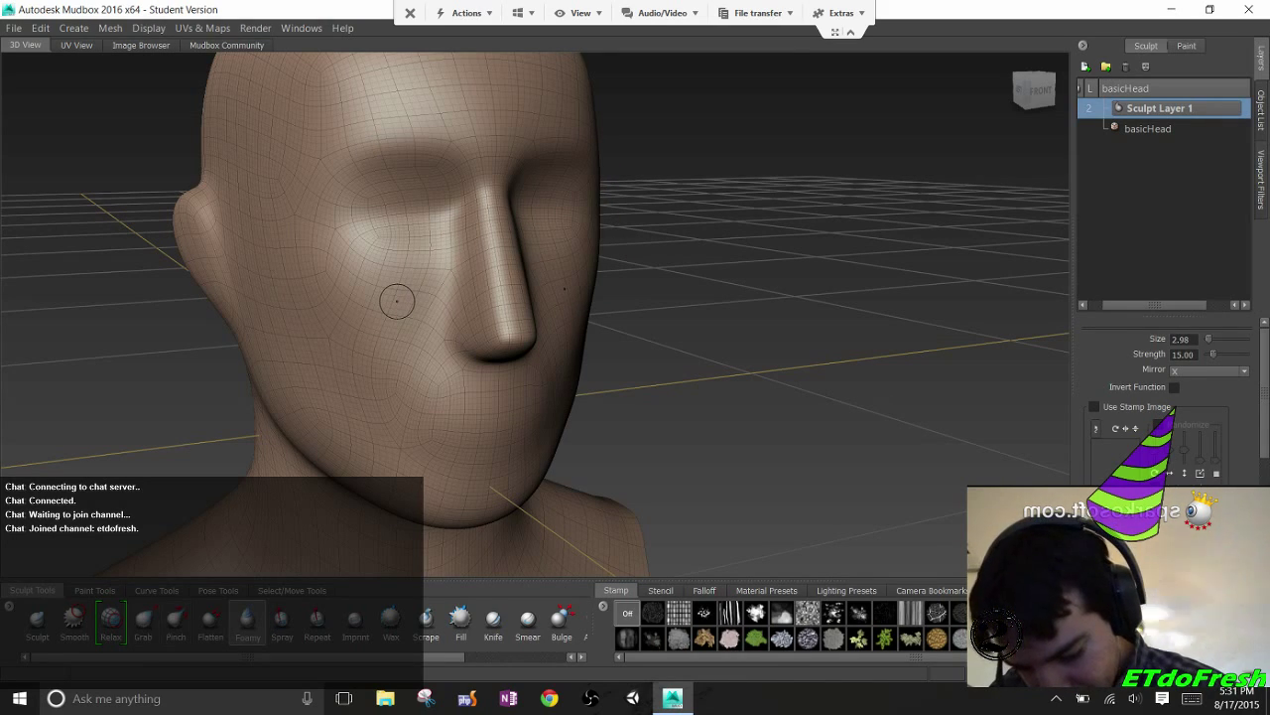
Try pulling the nose area with the Grab brush at strength 100, and undo the changes
key(3)
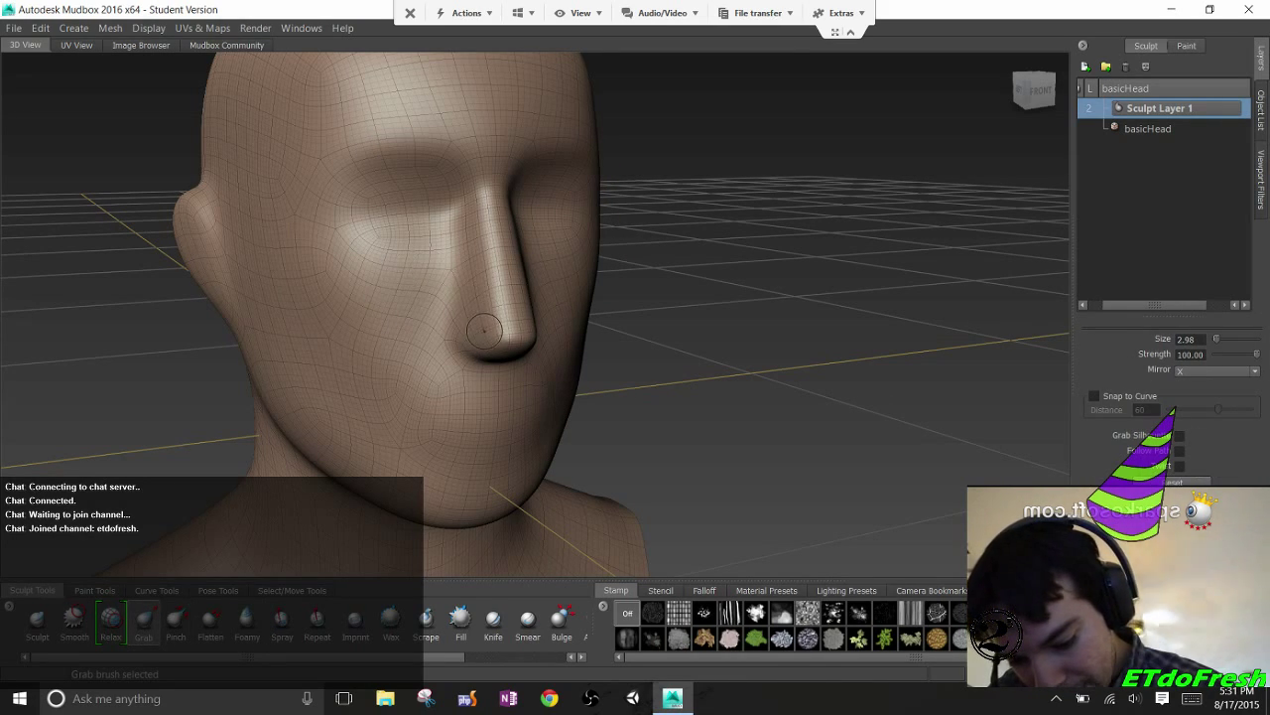
mouse_move(484, 330)
mouse_down()
mouse_move(491, 263)
mouse_move(469, 233)
mouse_up()
key(ctrl+z)
key(ctrl+z)
key(ctrl+z)
key(ctrl+z)
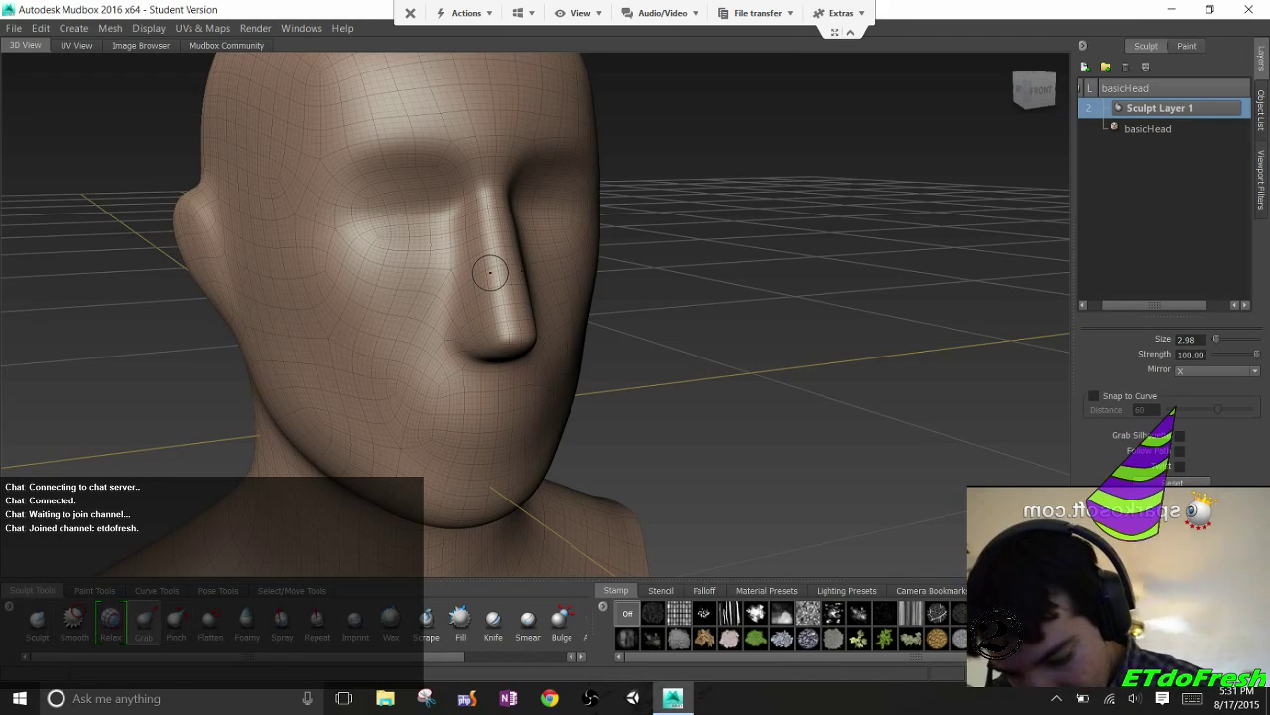
Try raising winding ridges across the cheek and jaw with the Sculpt brush, and undo the stroke
key(1)
mouse_move(334, 284)
mouse_down()
mouse_move(328, 260)
mouse_move(426, 298)
mouse_move(382, 397)
mouse_move(450, 325)
mouse_move(459, 256)
mouse_move(497, 397)
mouse_move(417, 477)
mouse_move(284, 397)
mouse_move(340, 235)
mouse_up()
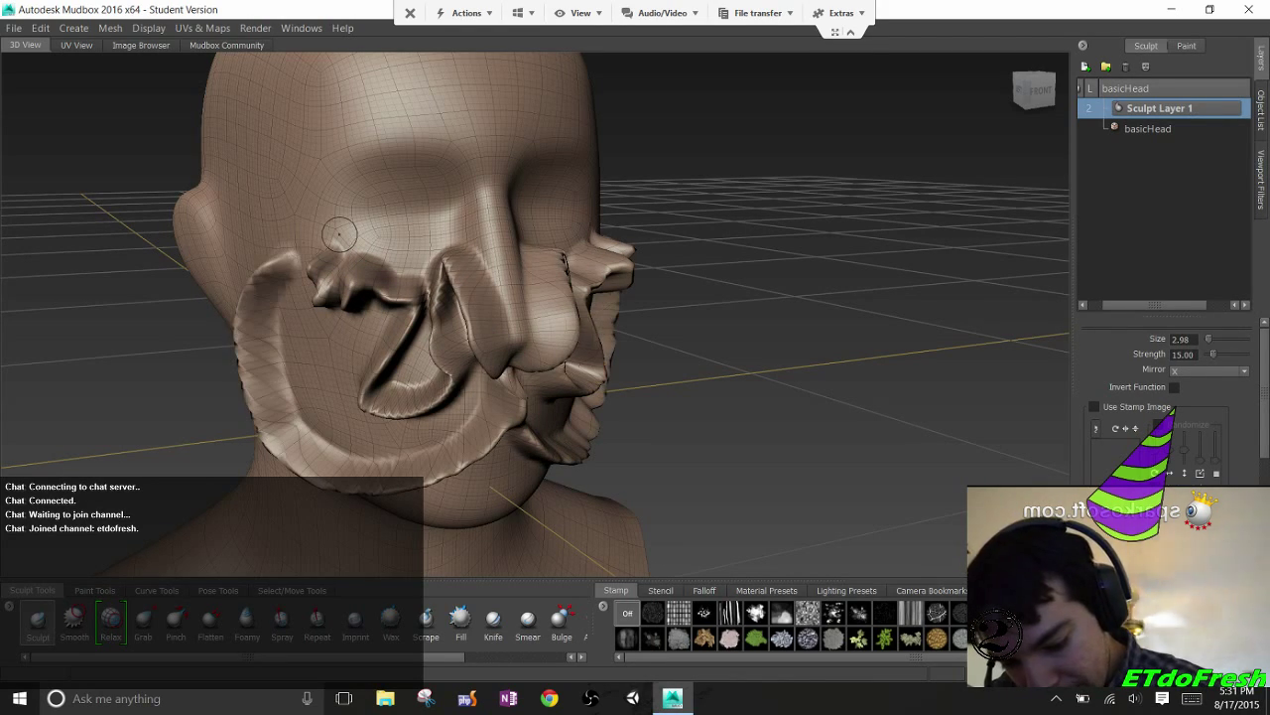
key(ctrl+z)
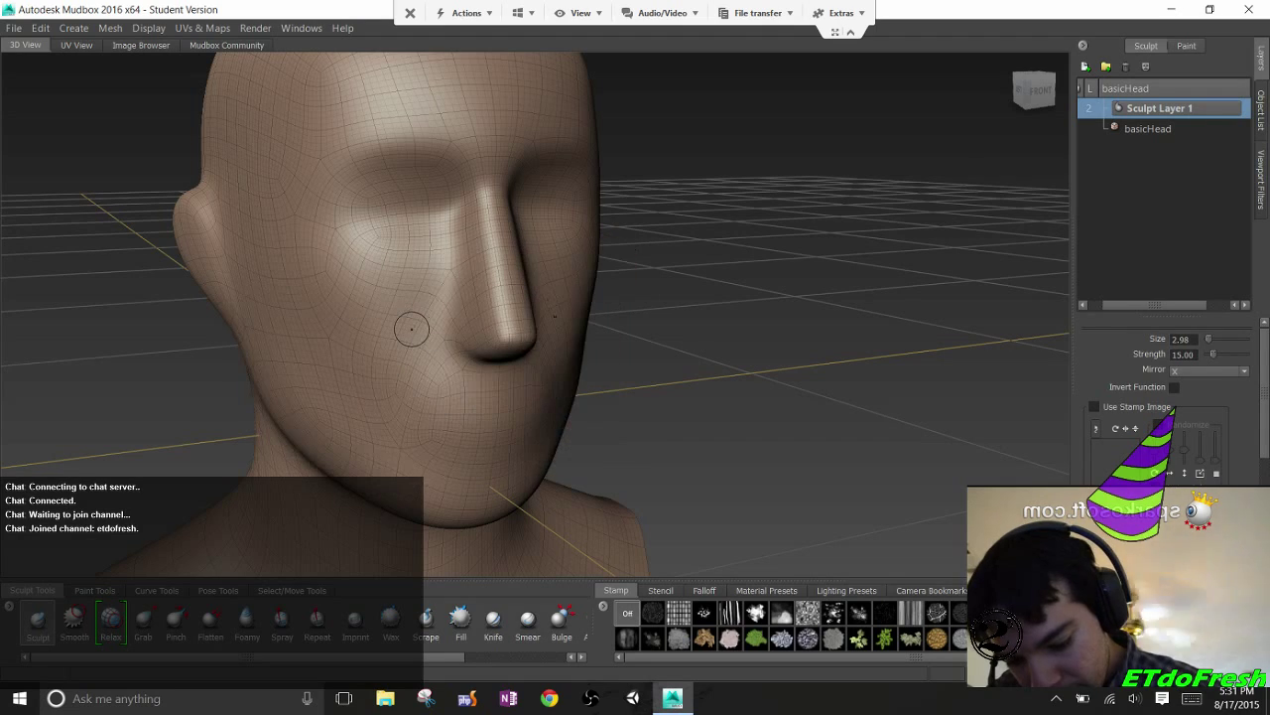
Build up irregular lumps on the cheekbones with the Foamy brush at size 2.98 and strength 15, mirrored in X
key(2)
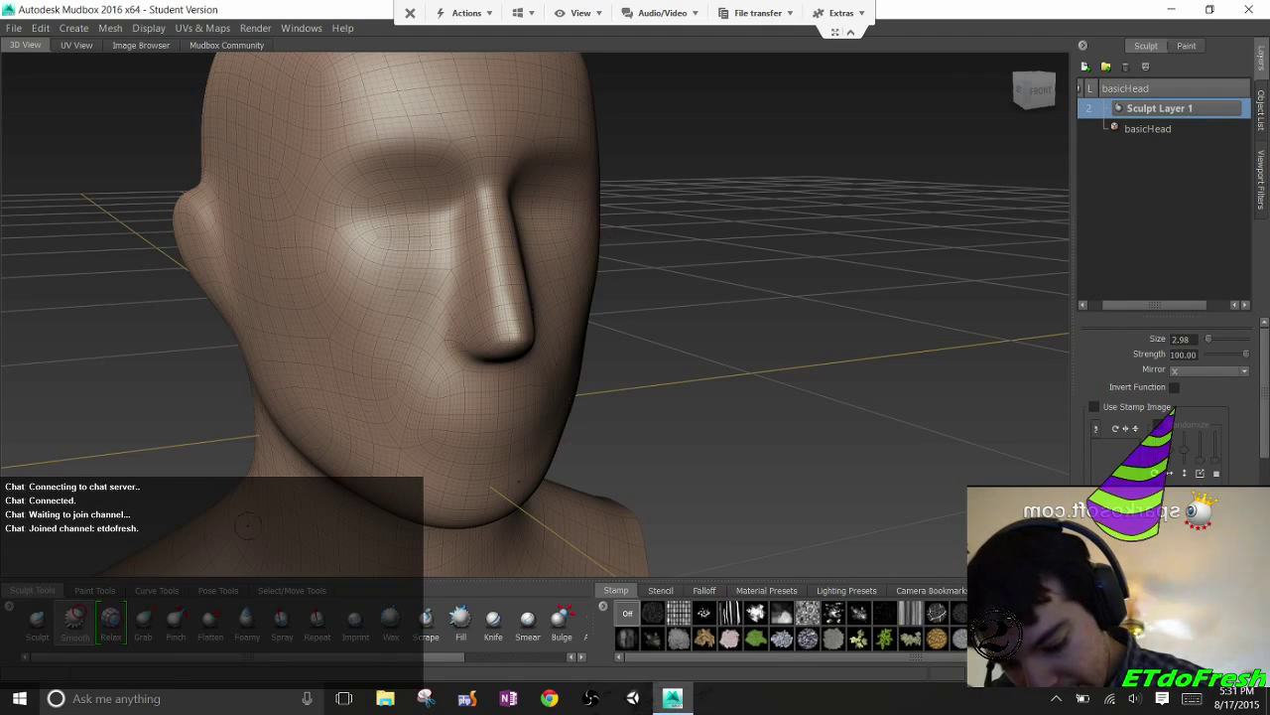
key(1)
key(6)
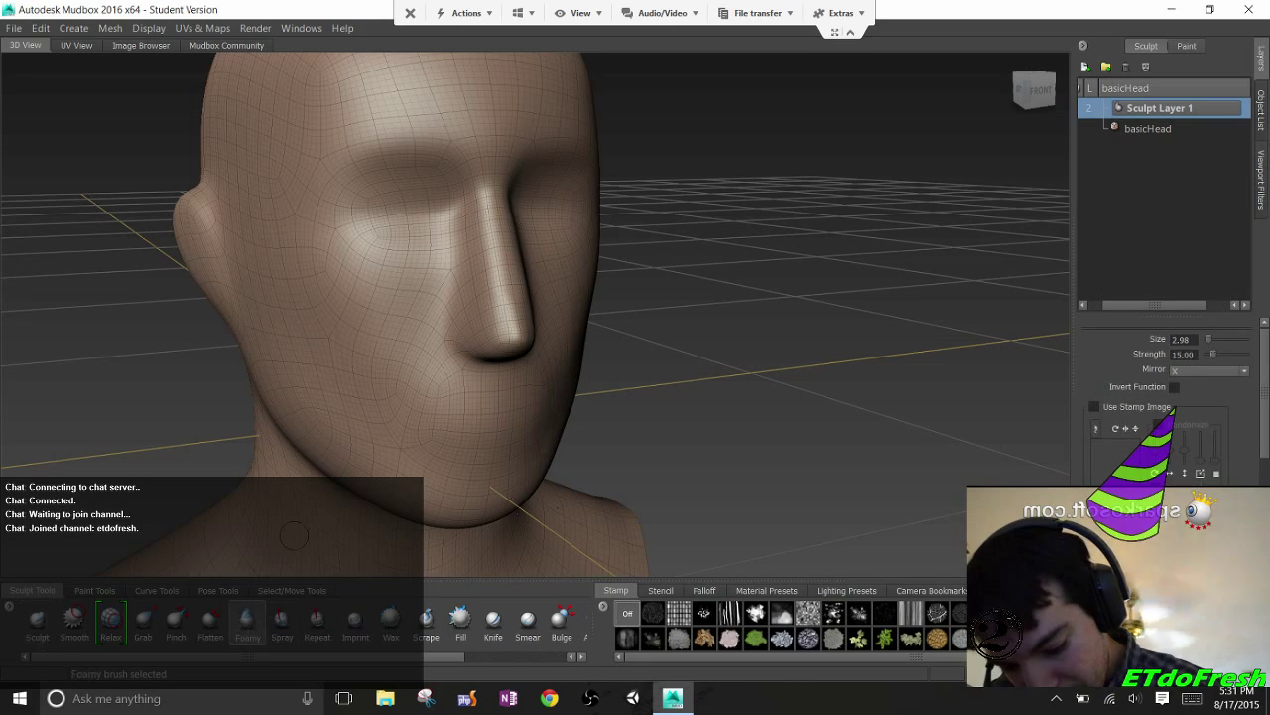
mouse_move(327, 317)
mouse_down()
mouse_move(323, 342)
mouse_move(342, 328)
mouse_move(343, 298)
mouse_move(375, 290)
mouse_move(389, 310)
mouse_move(383, 266)
mouse_move(397, 255)
mouse_up()
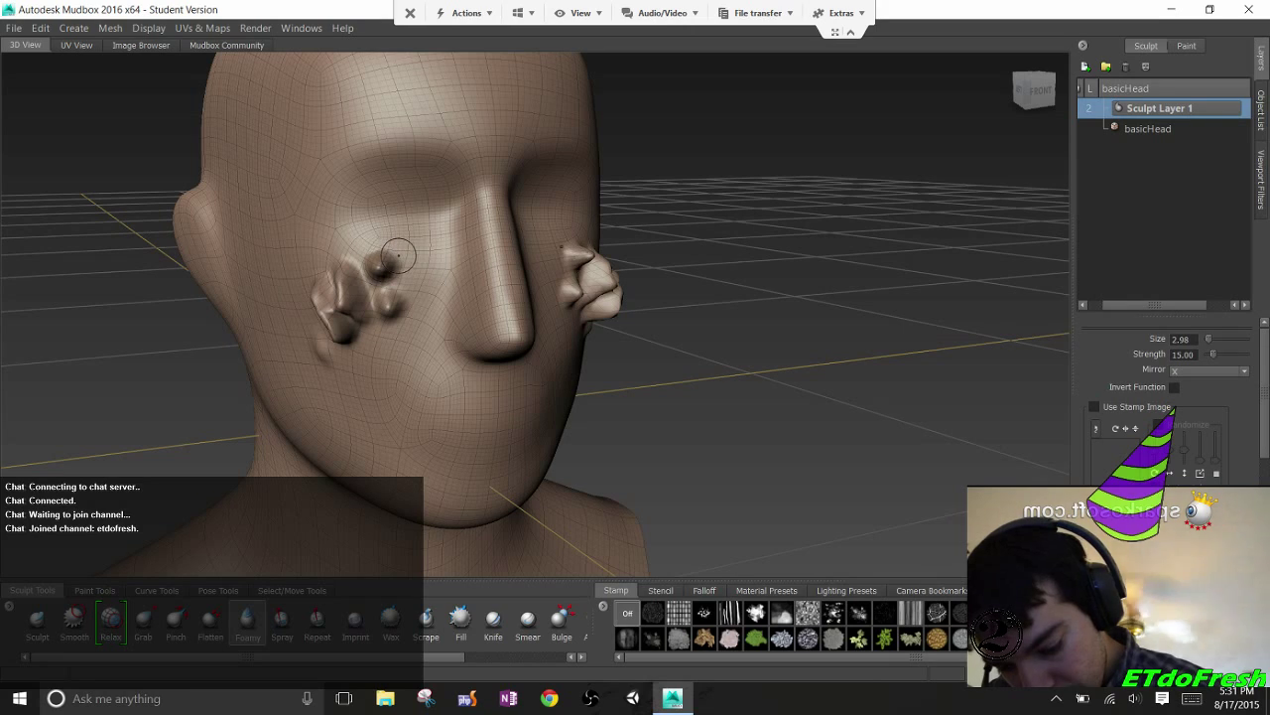
Try smoothing the cheekbone lumps with the Smooth brush at strength 100, and undo the stroke
click(75, 617)
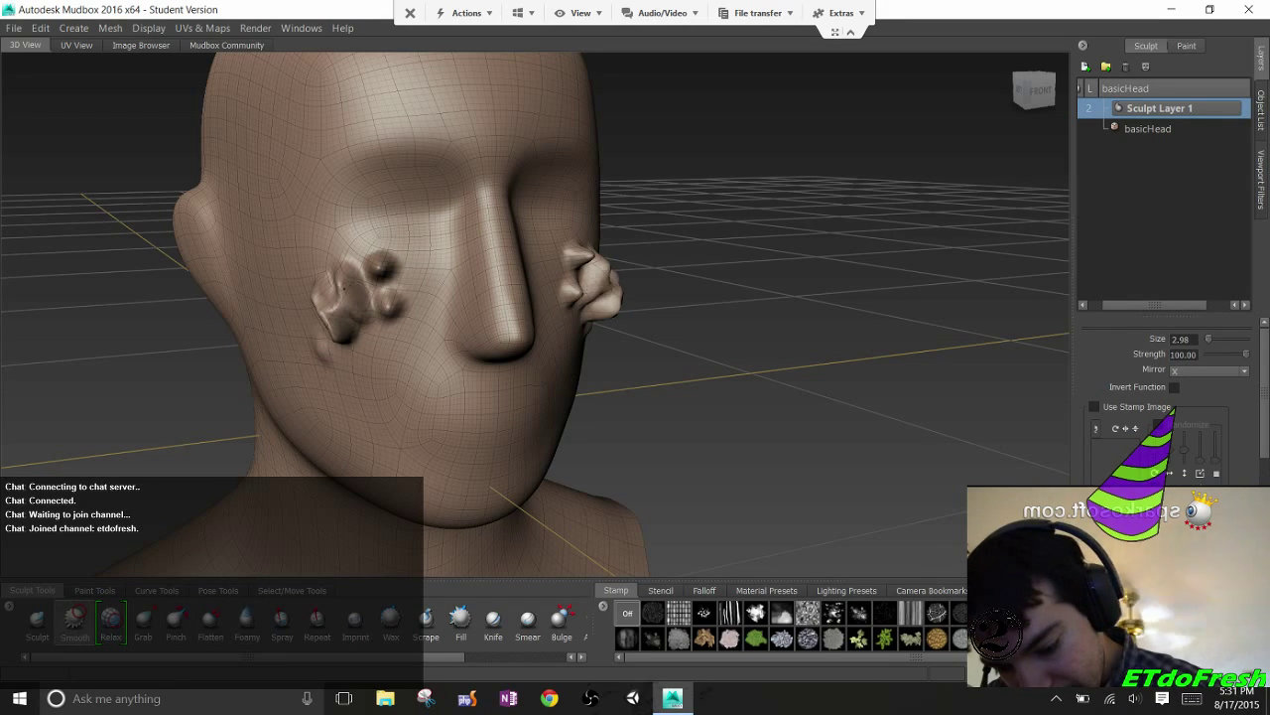
mouse_move(342, 293)
mouse_down()
mouse_move(322, 299)
mouse_move(343, 307)
mouse_move(385, 278)
mouse_move(351, 298)
mouse_move(344, 329)
mouse_move(386, 300)
mouse_up()
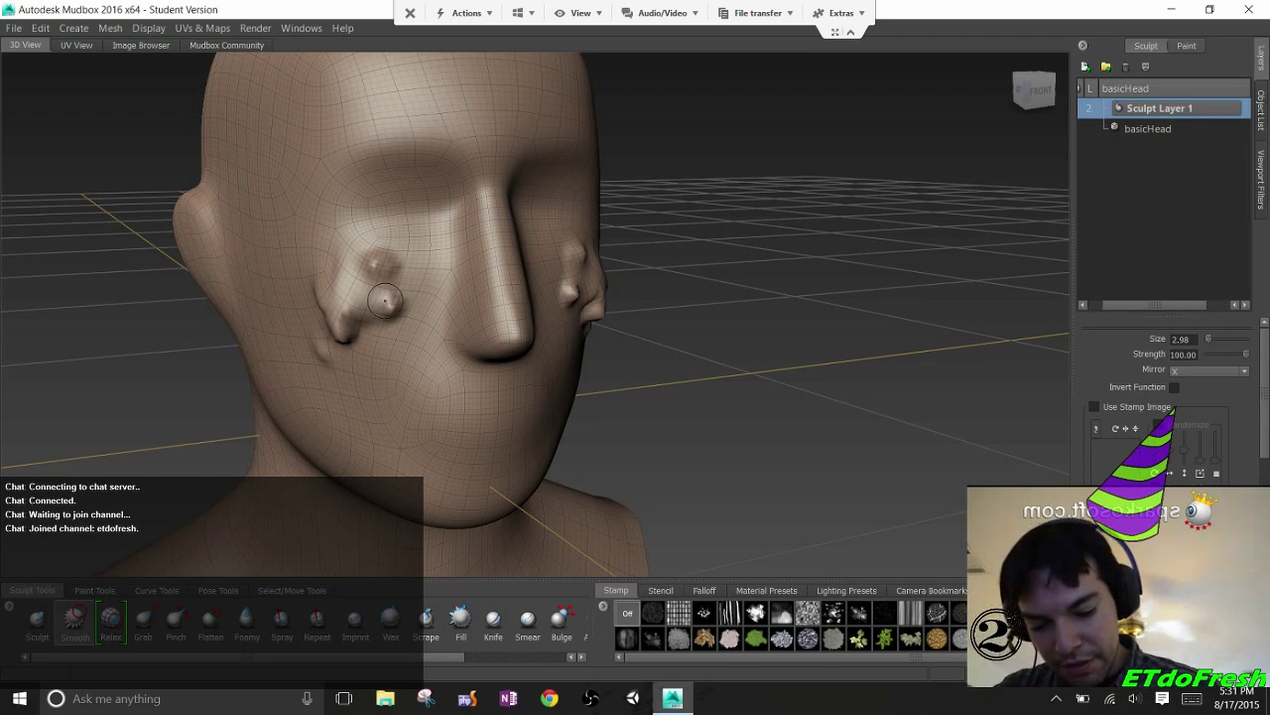
key(ctrl+z)
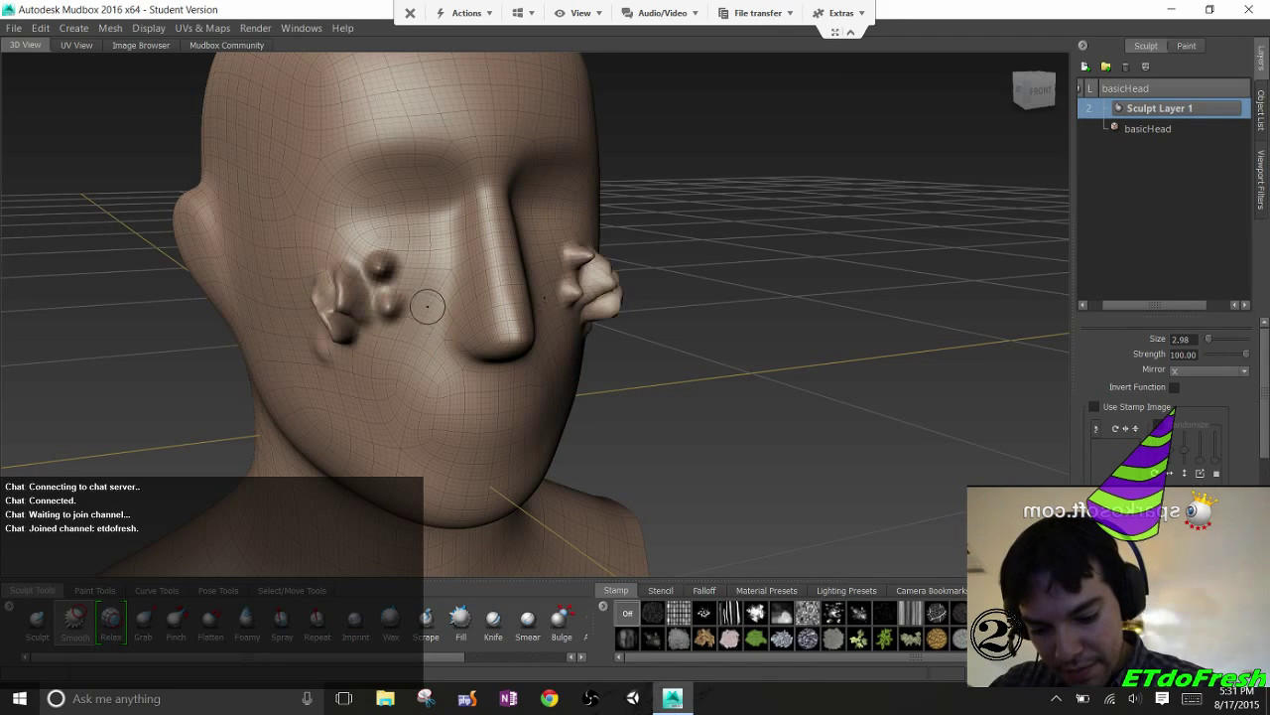
Undo all the Foamy strokes on the cheekbones
key(ctrl+z)
key(ctrl+z)
key(ctrl+z)
key(ctrl+z)
key(ctrl+z)
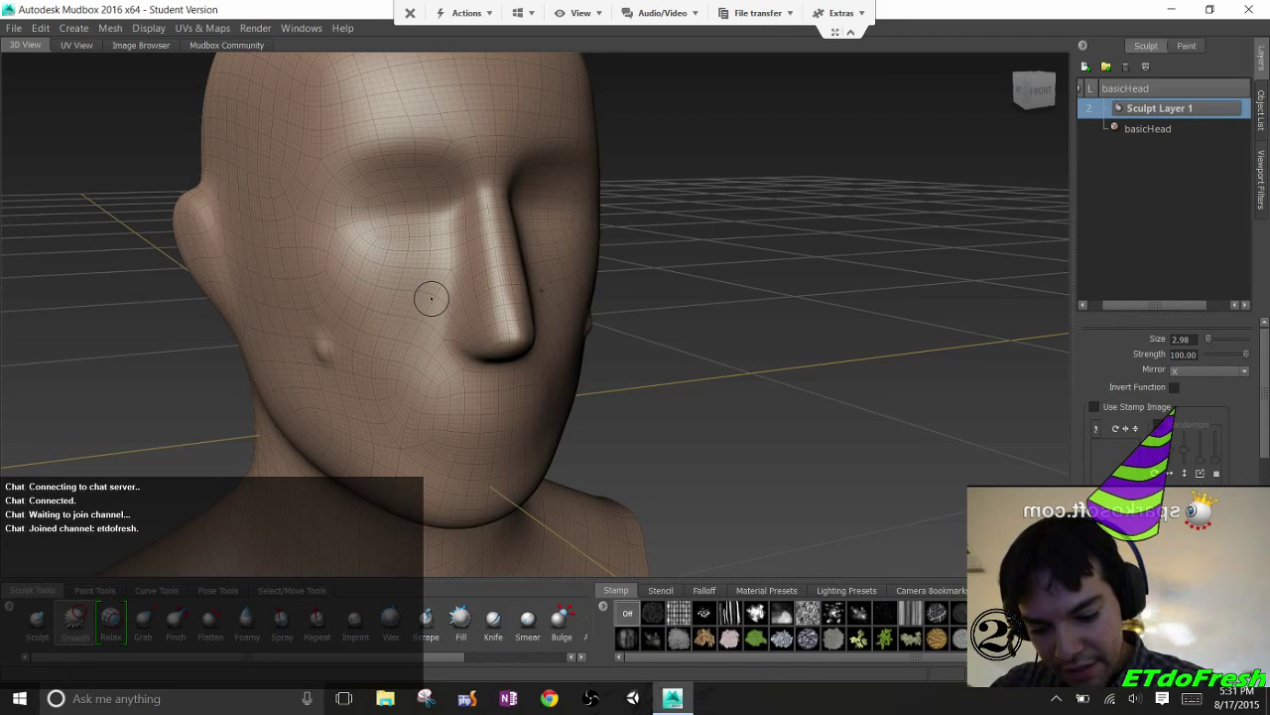
key(ctrl+z)
key(ctrl+z)
key(ctrl+z)
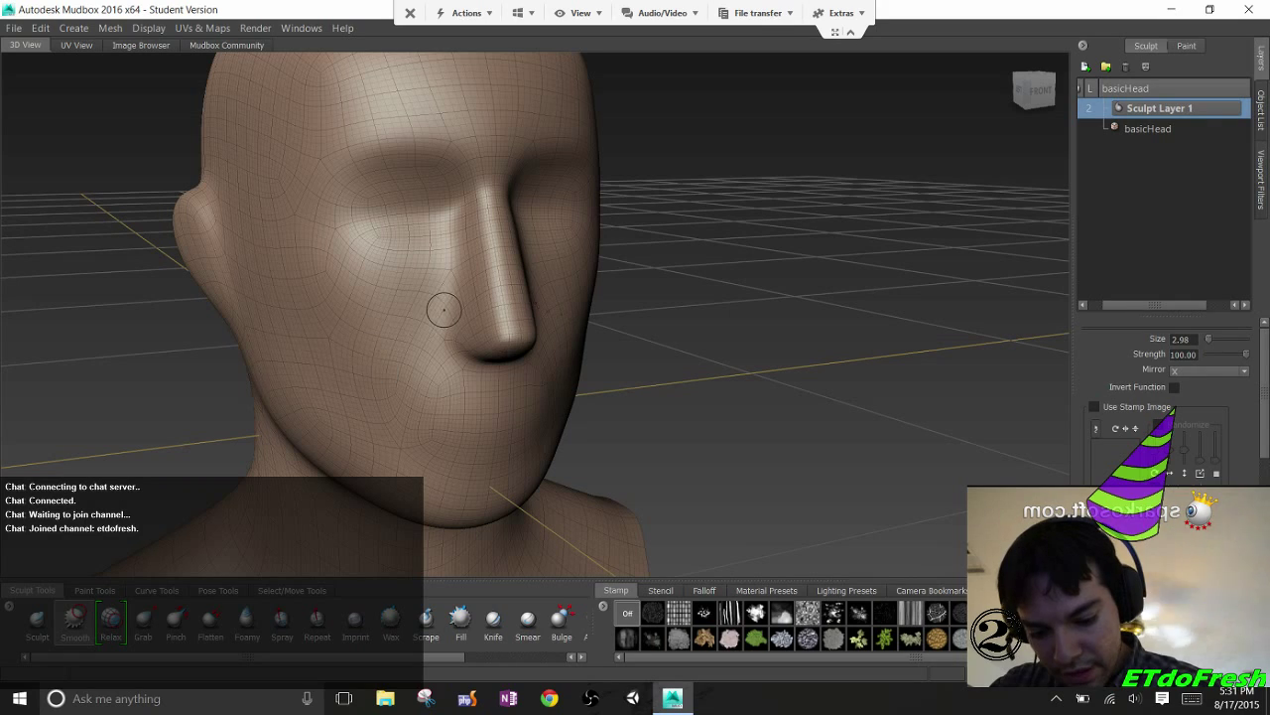
Create a 2048 diffuse TIFF paint layer and fill both eye sockets with a white Paint Brush mirrored in X
mouse_move(444, 310)
alt+mouse_down()
mouse_move(369, 281)
mouse_move(277, 271)
mouse_move(459, 329)
mouse_move(395, 331)
alt+mouse_up()
key(ctrl)
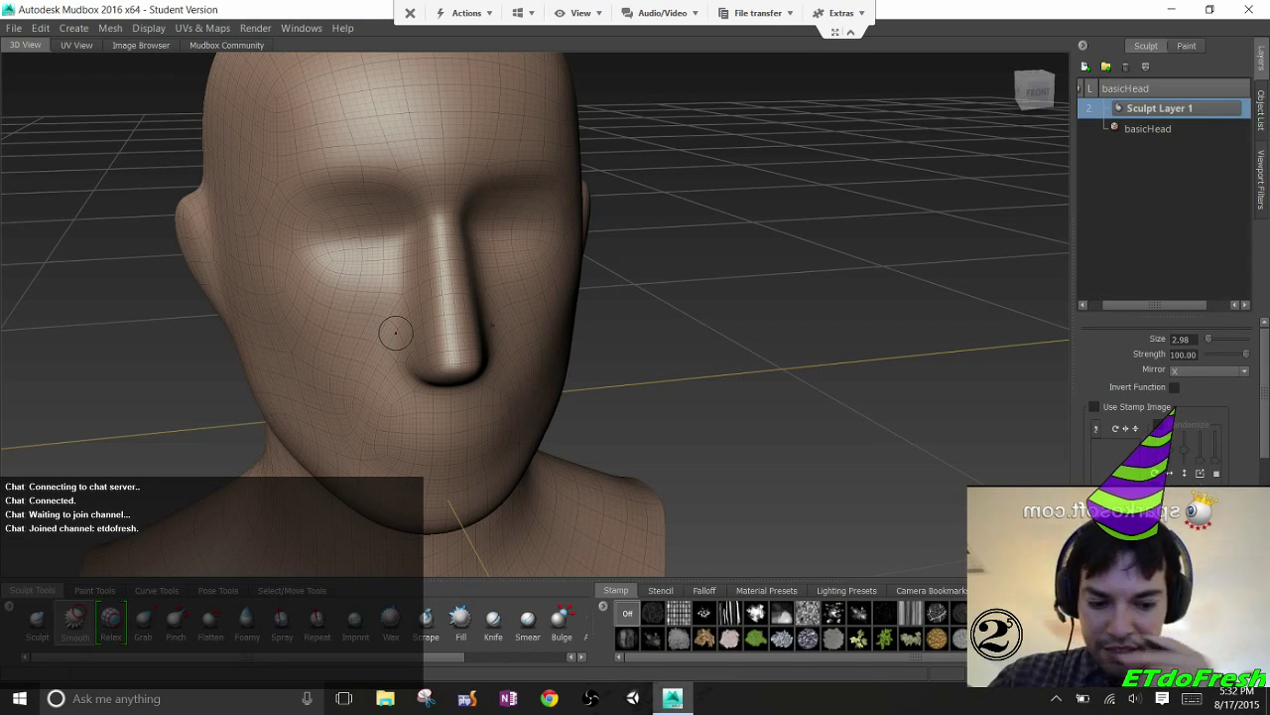
click(1186, 45)
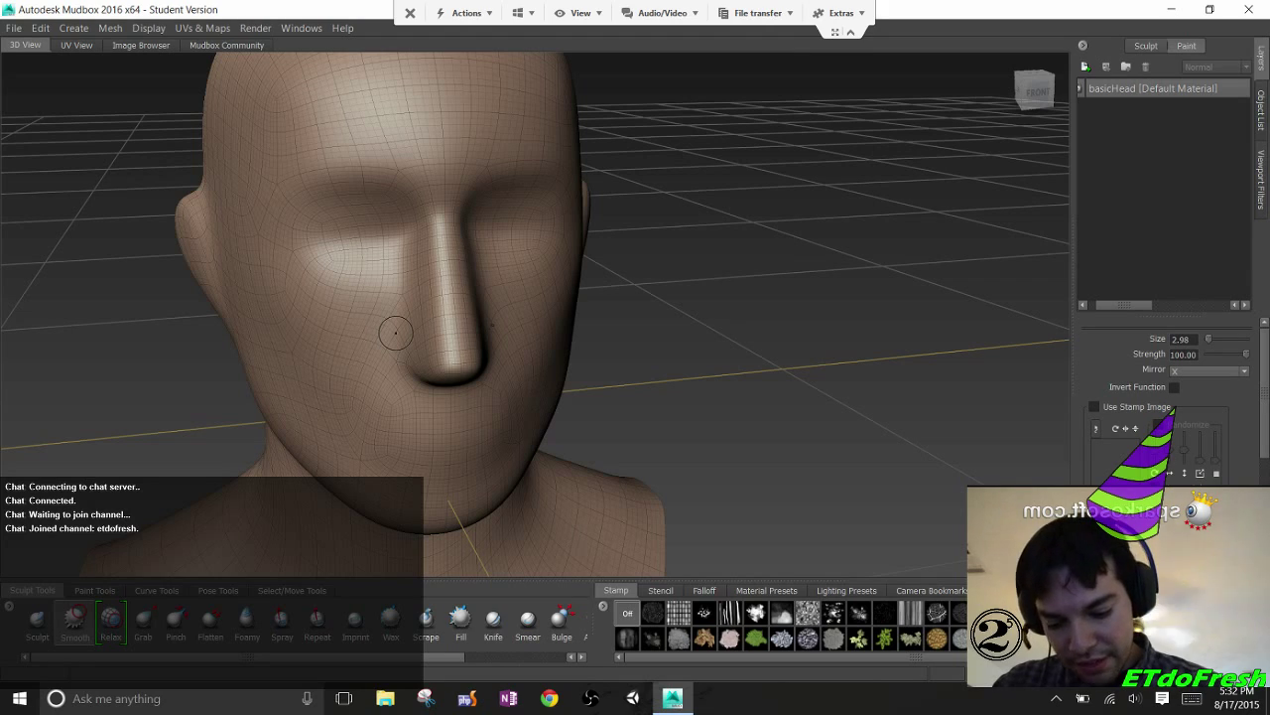
click(94, 590)
click(48, 622)
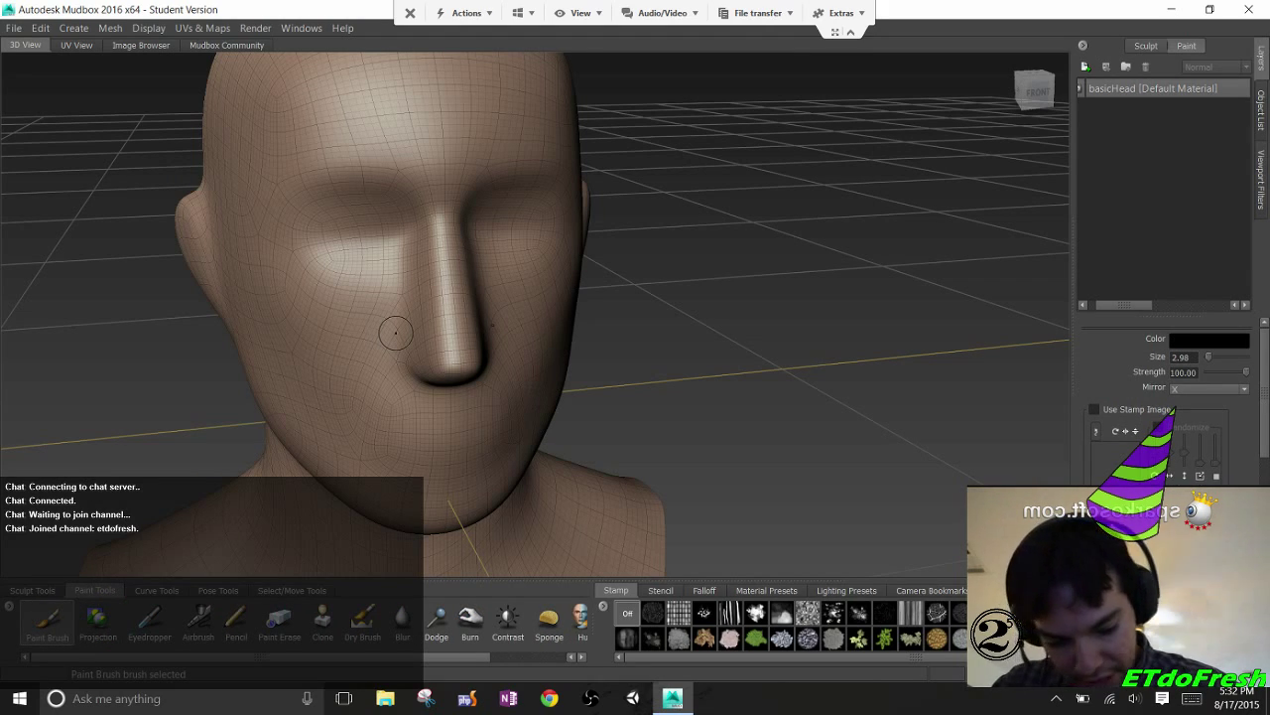
click(1209, 340)
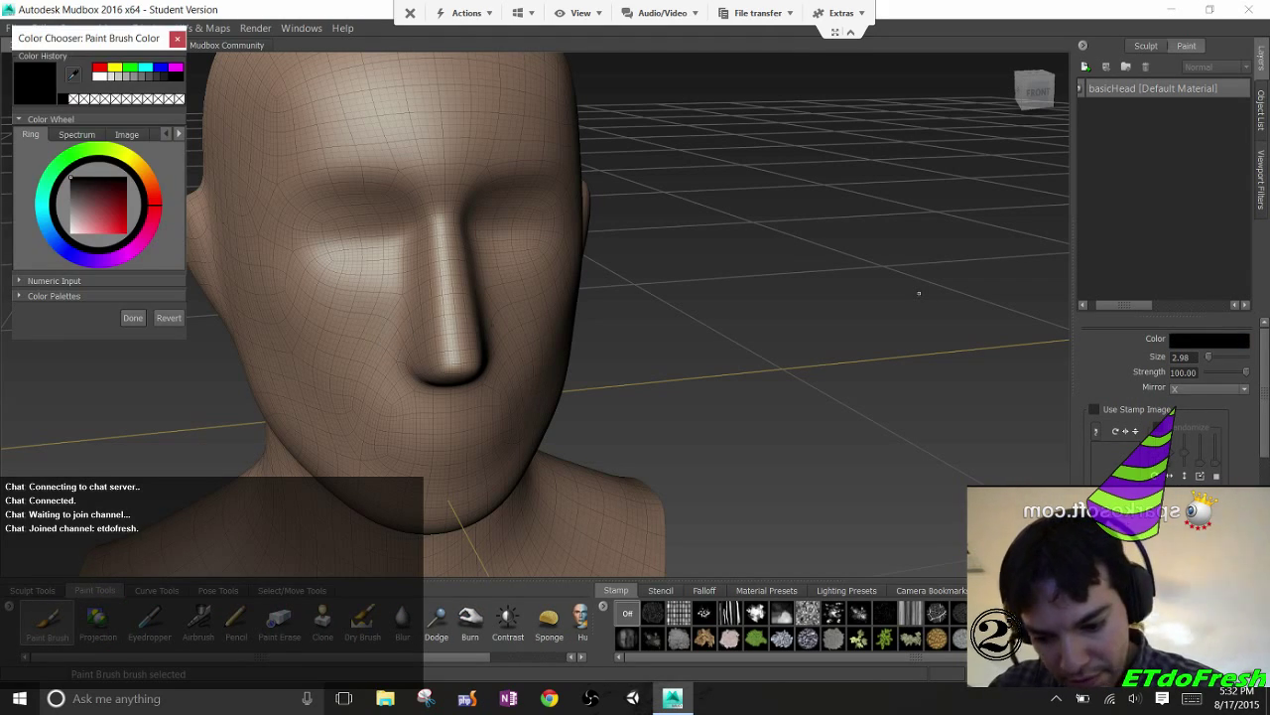
click(98, 77)
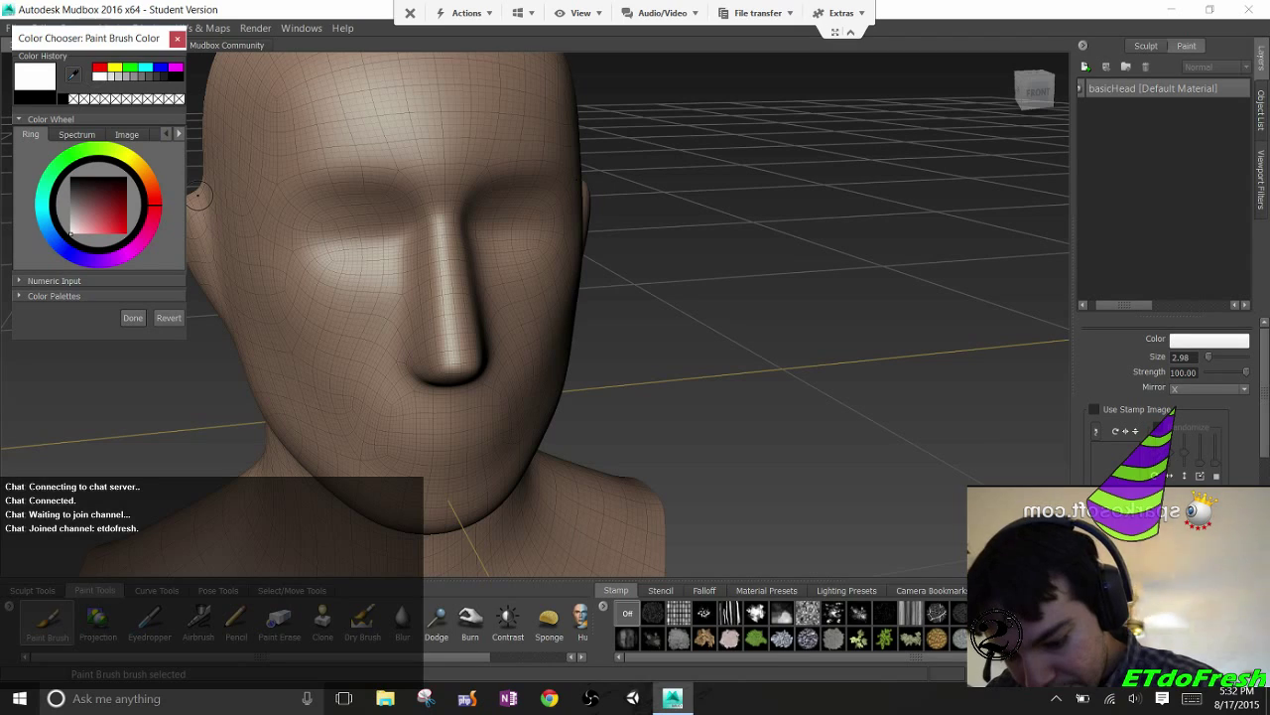
click(132, 318)
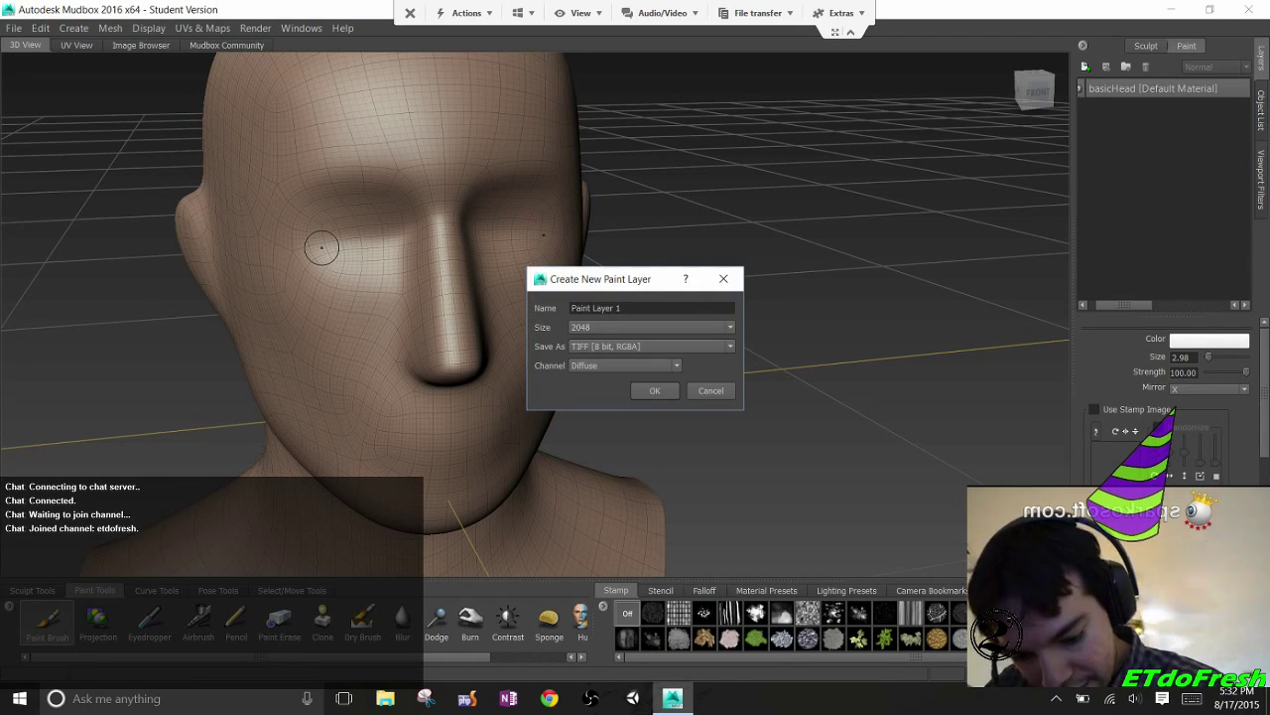
key(Return)
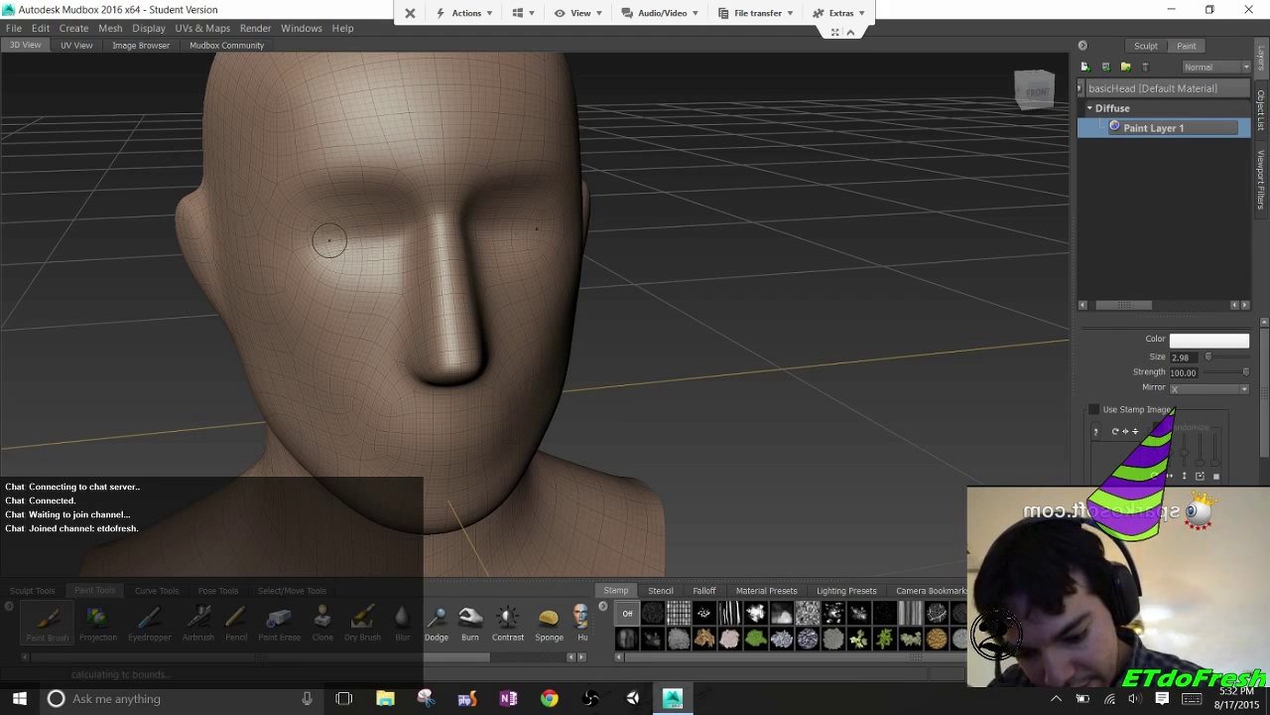
mouse_move(328, 239)
mouse_down()
mouse_move(309, 220)
mouse_move(342, 256)
mouse_move(357, 229)
mouse_move(372, 238)
mouse_move(387, 221)
mouse_move(389, 252)
mouse_move(357, 195)
mouse_move(315, 198)
mouse_move(300, 230)
mouse_move(375, 276)
mouse_move(407, 231)
mouse_move(397, 196)
mouse_move(345, 185)
mouse_move(306, 208)
mouse_move(300, 246)
mouse_up()
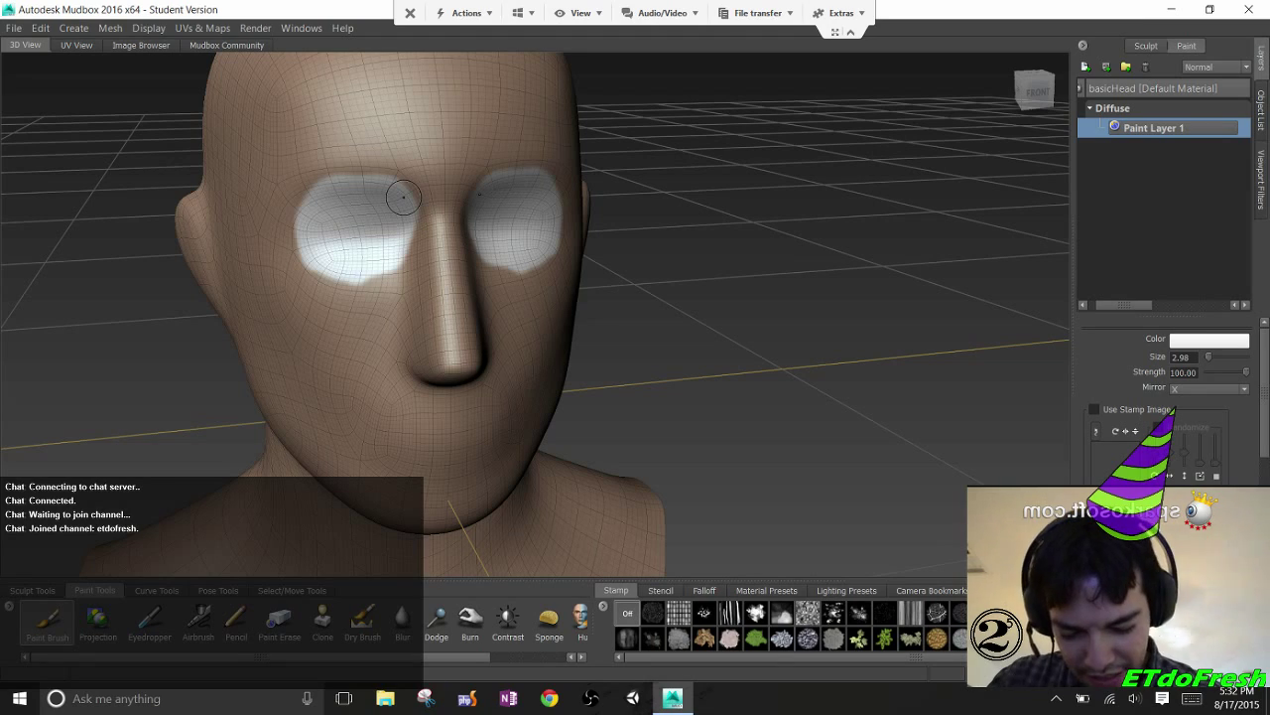
Paint tall oval blue irises inside the white eye areas, keeping brush size 2.98 and X mirroring
click(1209, 339)
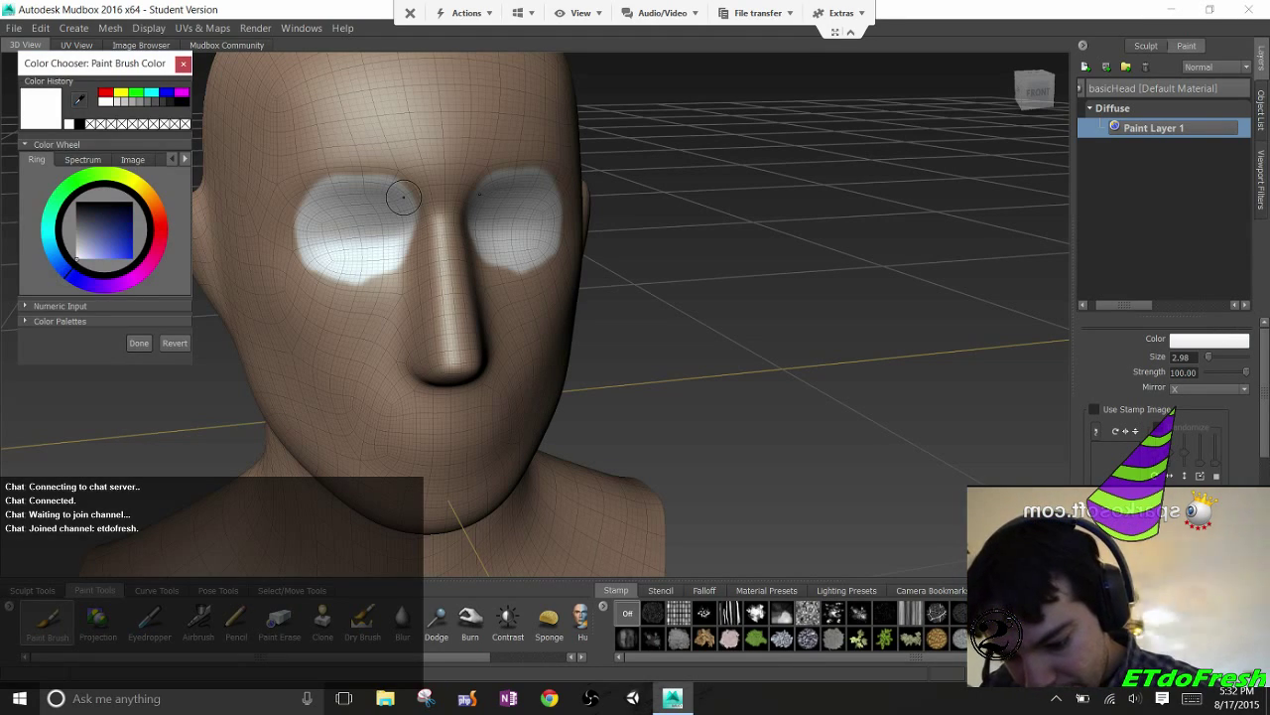
click(139, 343)
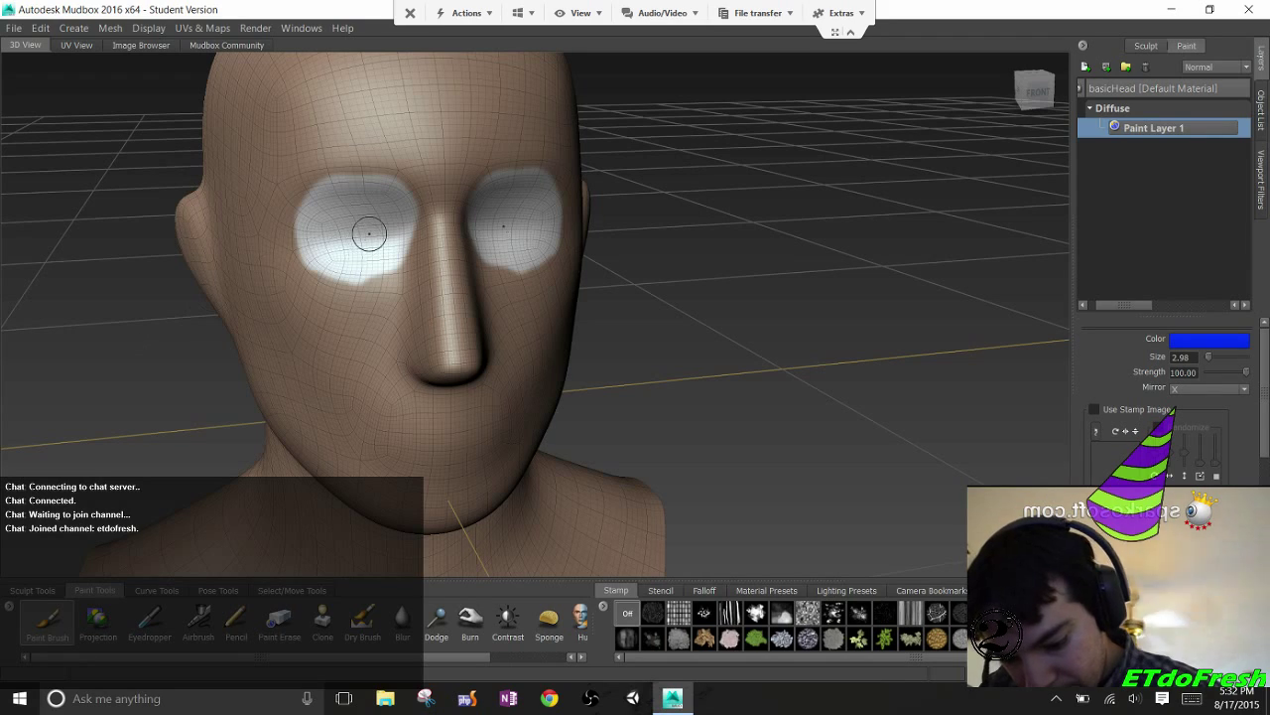
scroll(369, 233, up, 5)
scroll(370, 230, down, 3)
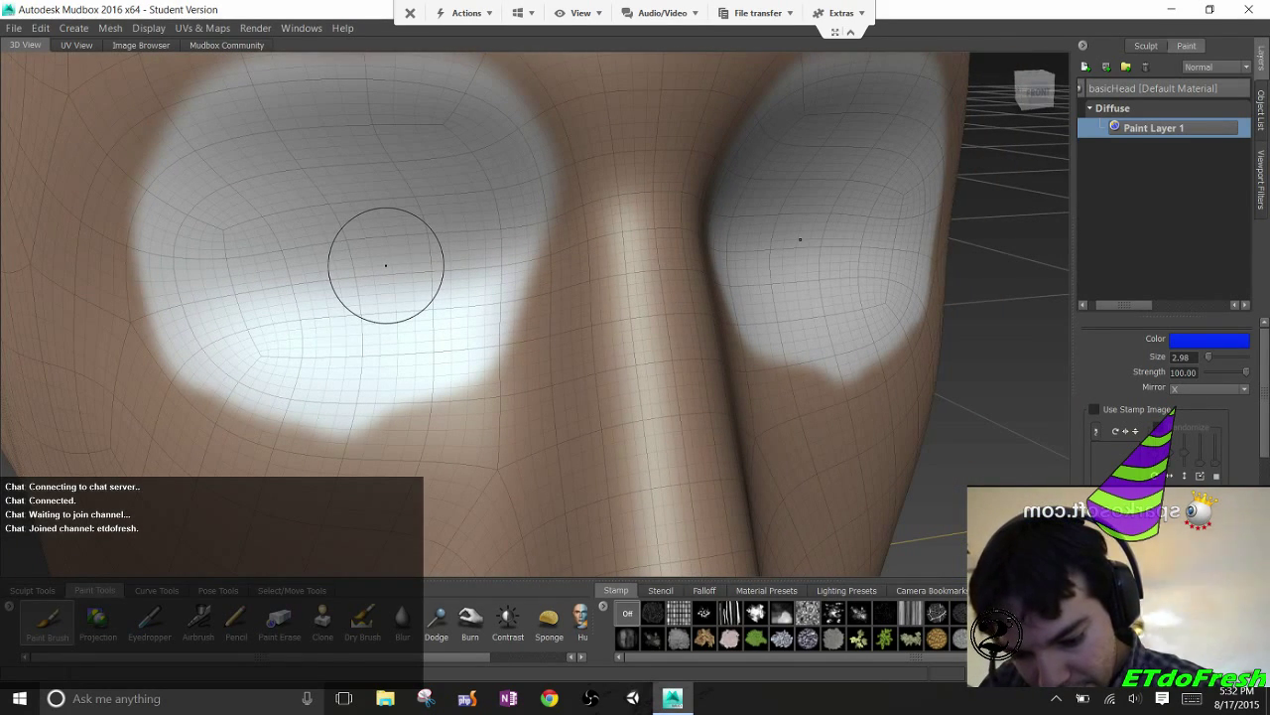
mouse_move(386, 264)
alt+mouse_down()
mouse_move(388, 303)
mouse_move(347, 383)
mouse_move(326, 298)
mouse_move(358, 234)
mouse_move(401, 298)
mouse_move(398, 407)
mouse_move(352, 451)
mouse_move(298, 407)
mouse_move(270, 317)
mouse_move(342, 203)
mouse_move(436, 278)
mouse_move(408, 293)
mouse_move(422, 298)
mouse_move(407, 392)
mouse_move(380, 374)
alt+mouse_up()
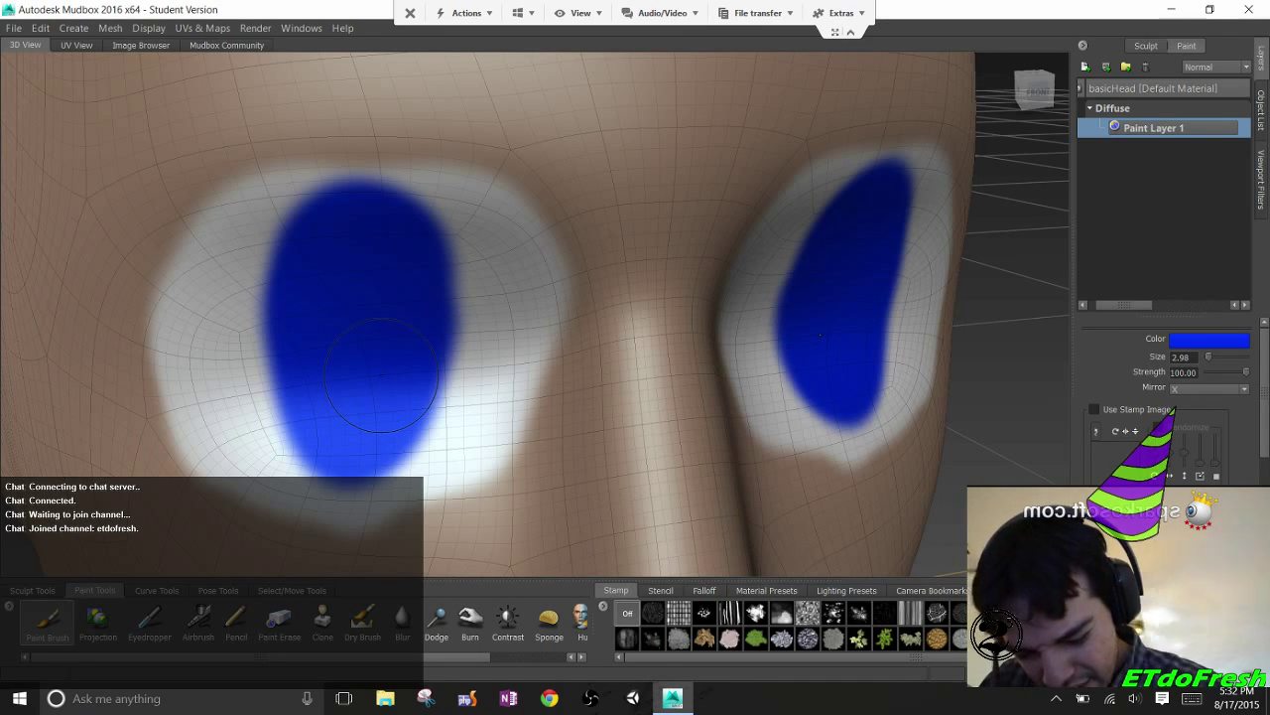
Set the brush color to near-black and paint a round pupil in the lower part of each iris
click(1209, 340)
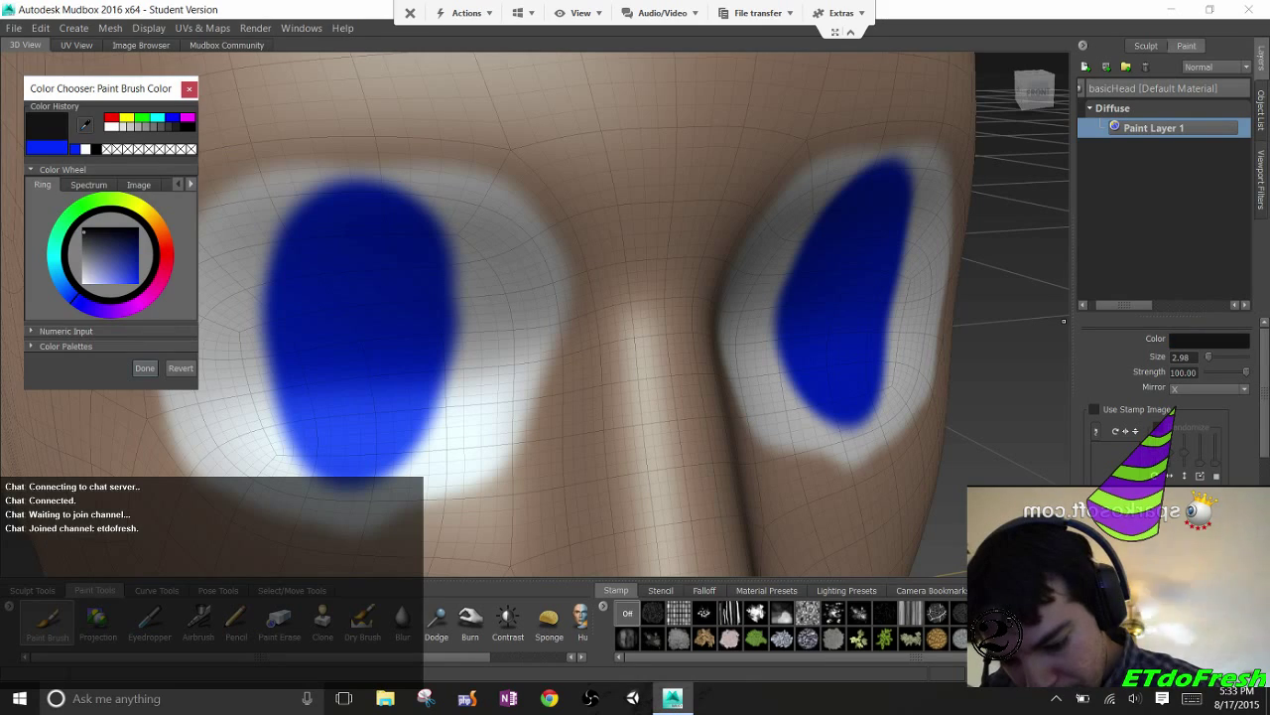
click(145, 368)
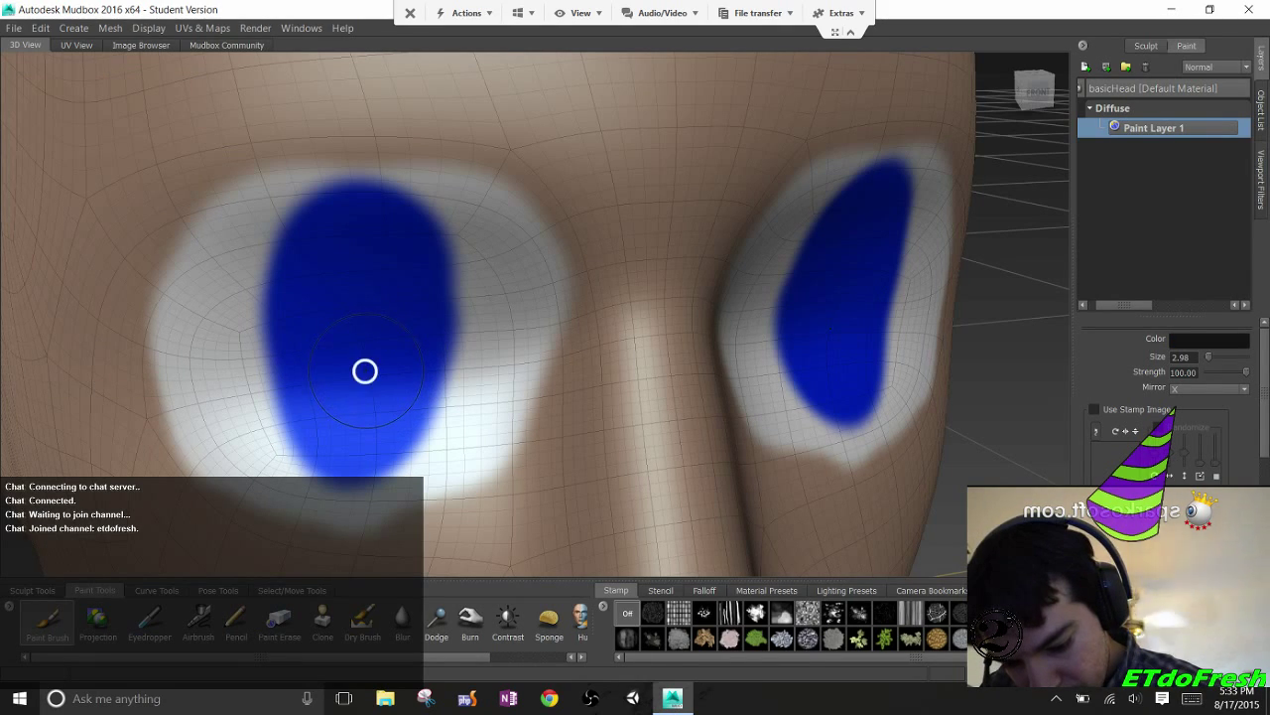
drag(363, 368, 357, 375)
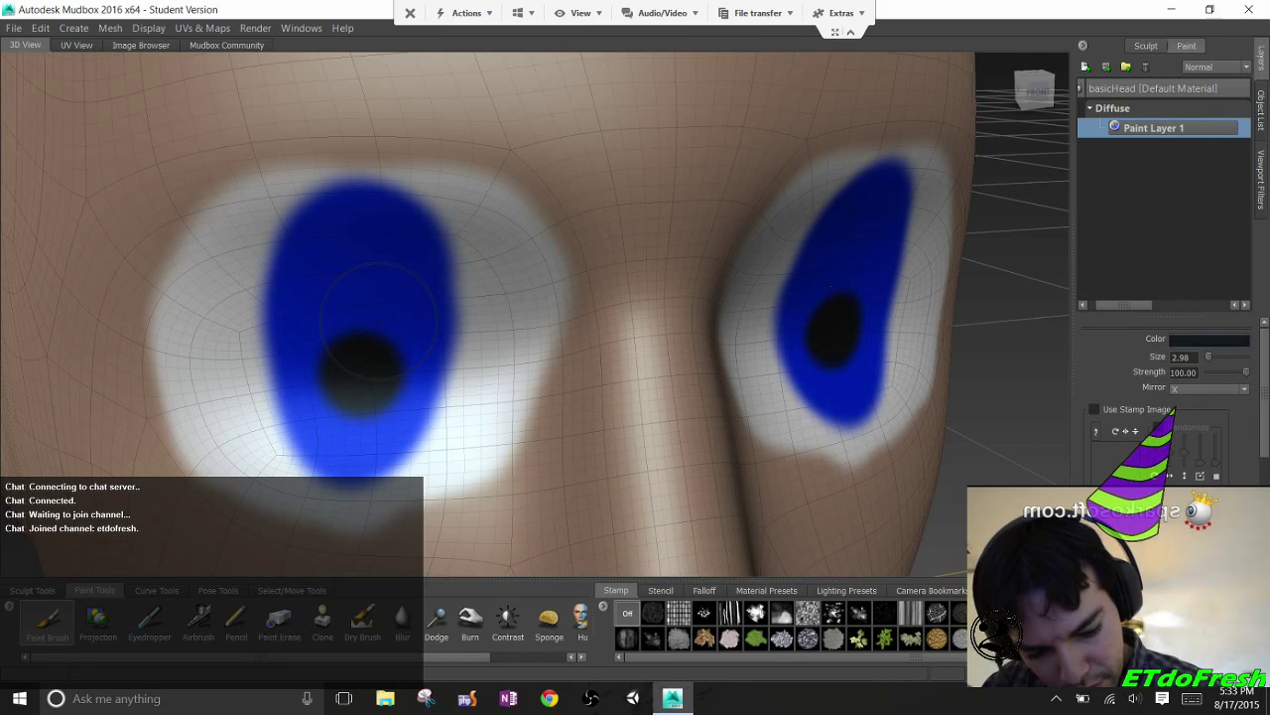
Set the Paint Brush color to white
click(1209, 341)
click(103, 175)
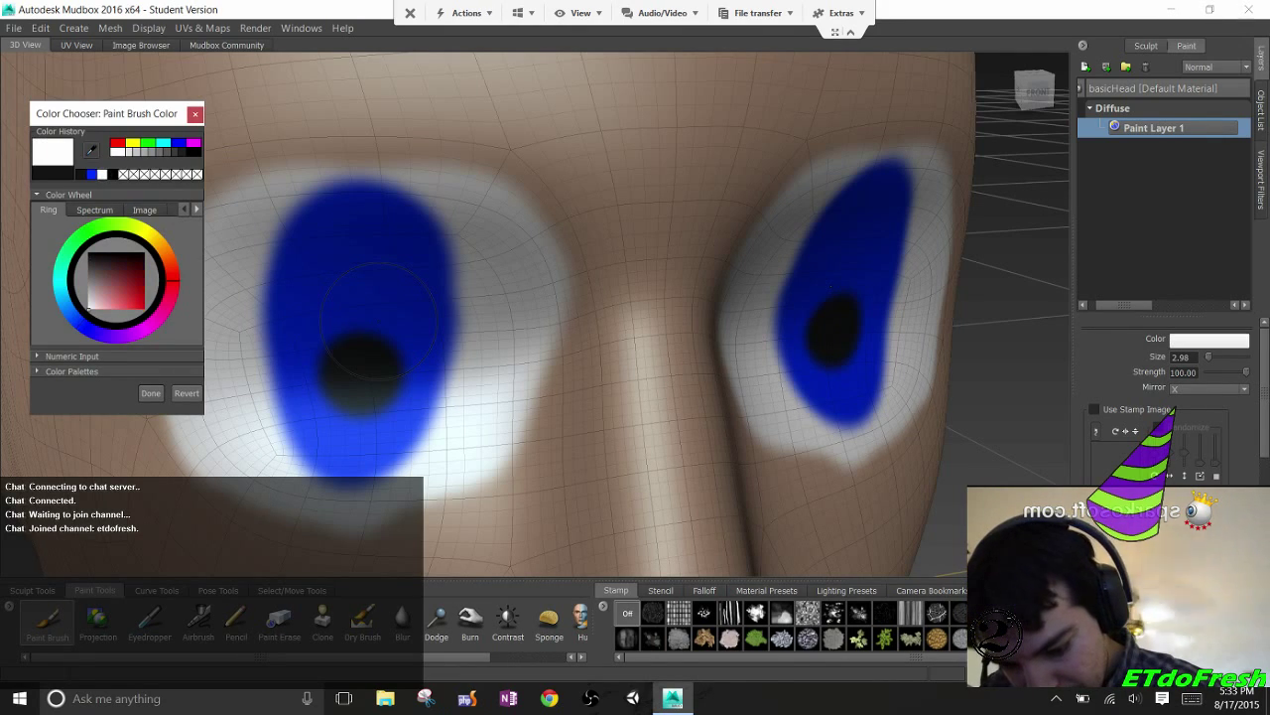
click(150, 392)
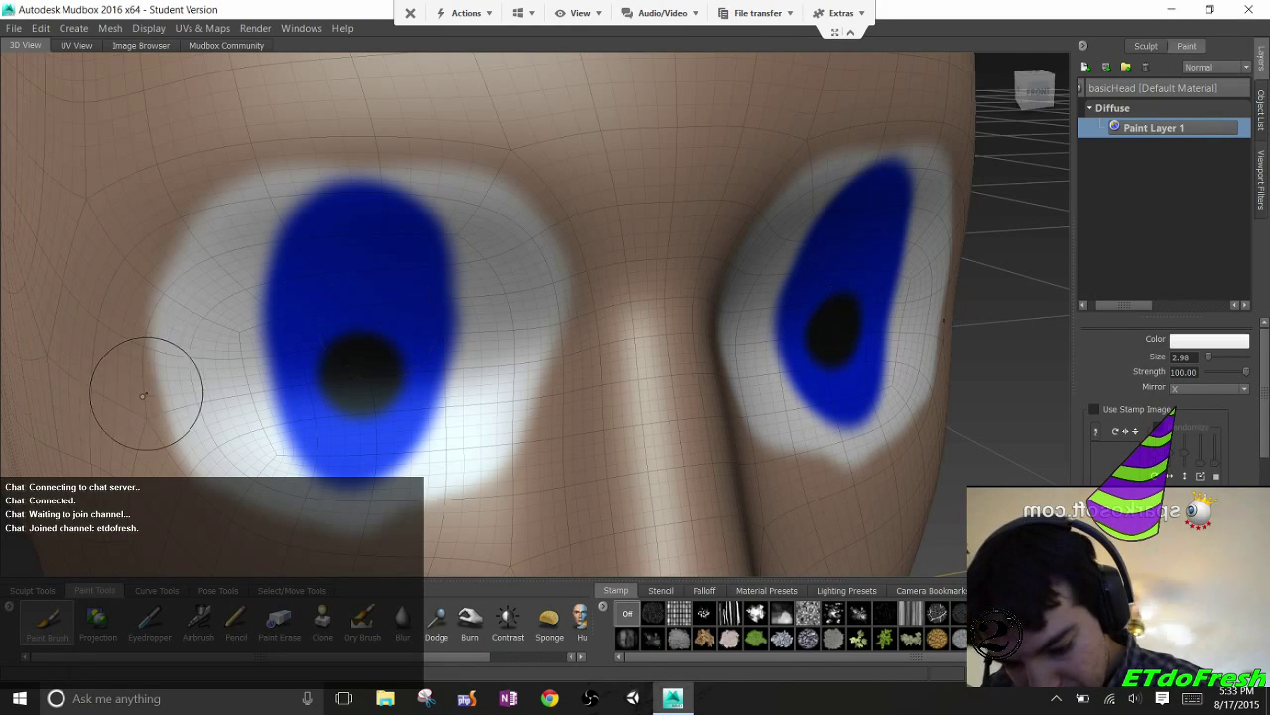
Try painting two mirrored white highlights over the pupil and upper iris of each eye, and undo both
click(337, 344)
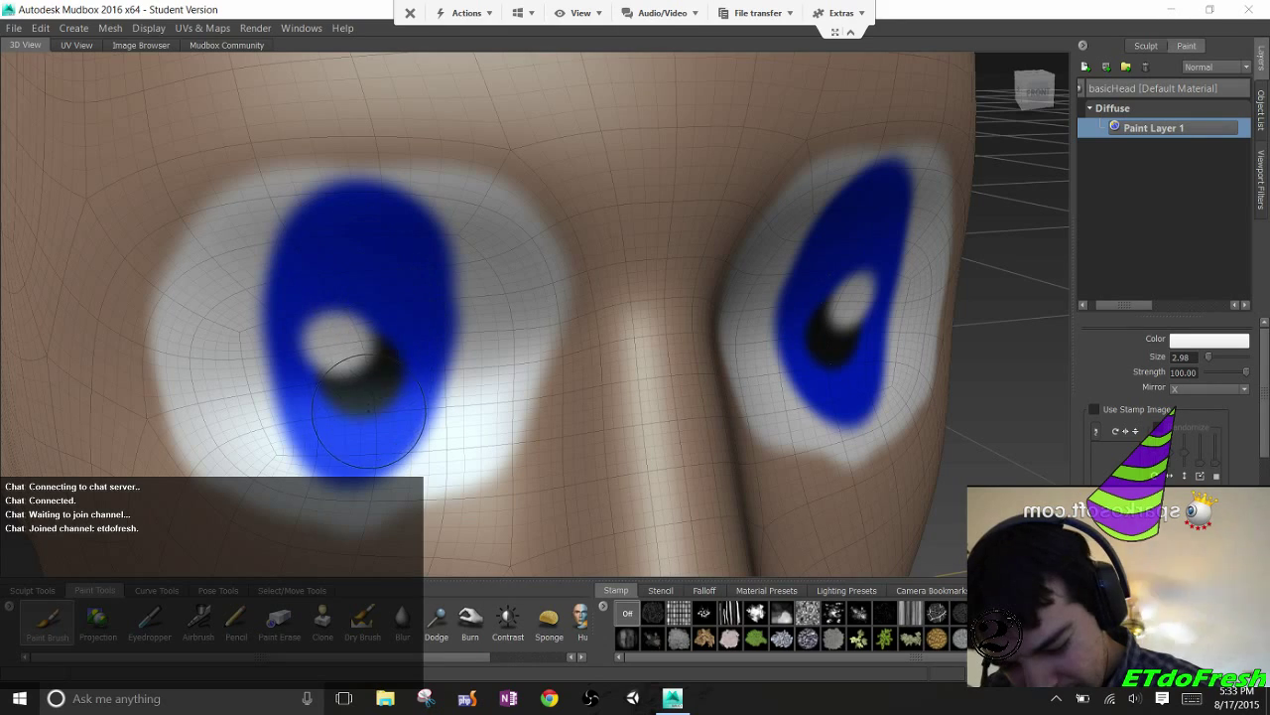
drag(311, 266, 324, 246)
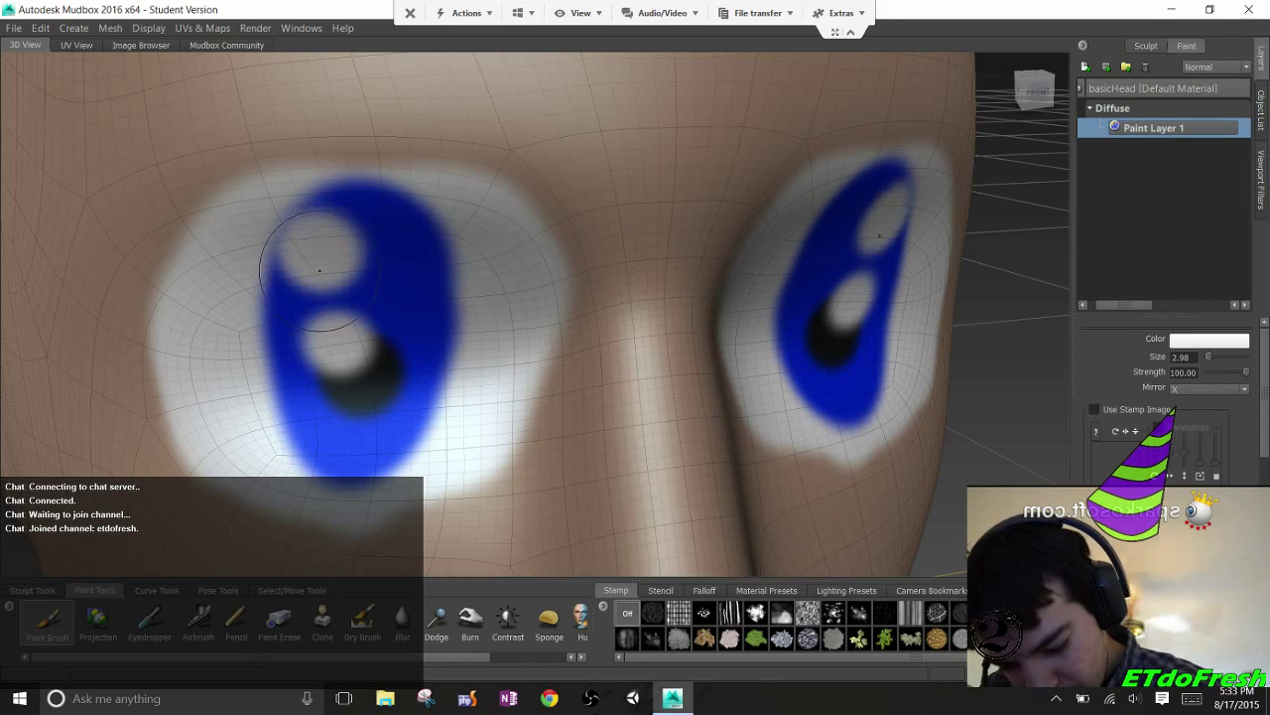
scroll(336, 234, down, 5)
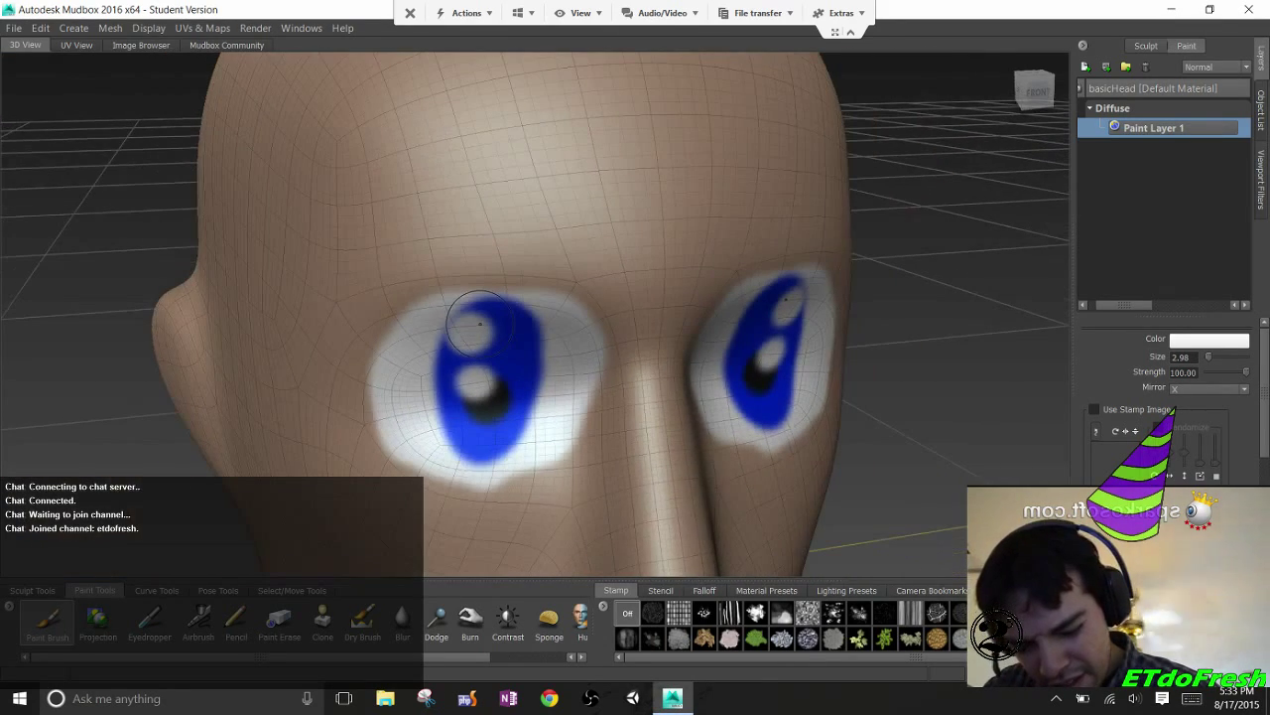
mouse_move(507, 354)
alt+mouse_down()
mouse_move(337, 234)
mouse_move(366, 221)
mouse_move(399, 283)
alt+mouse_up()
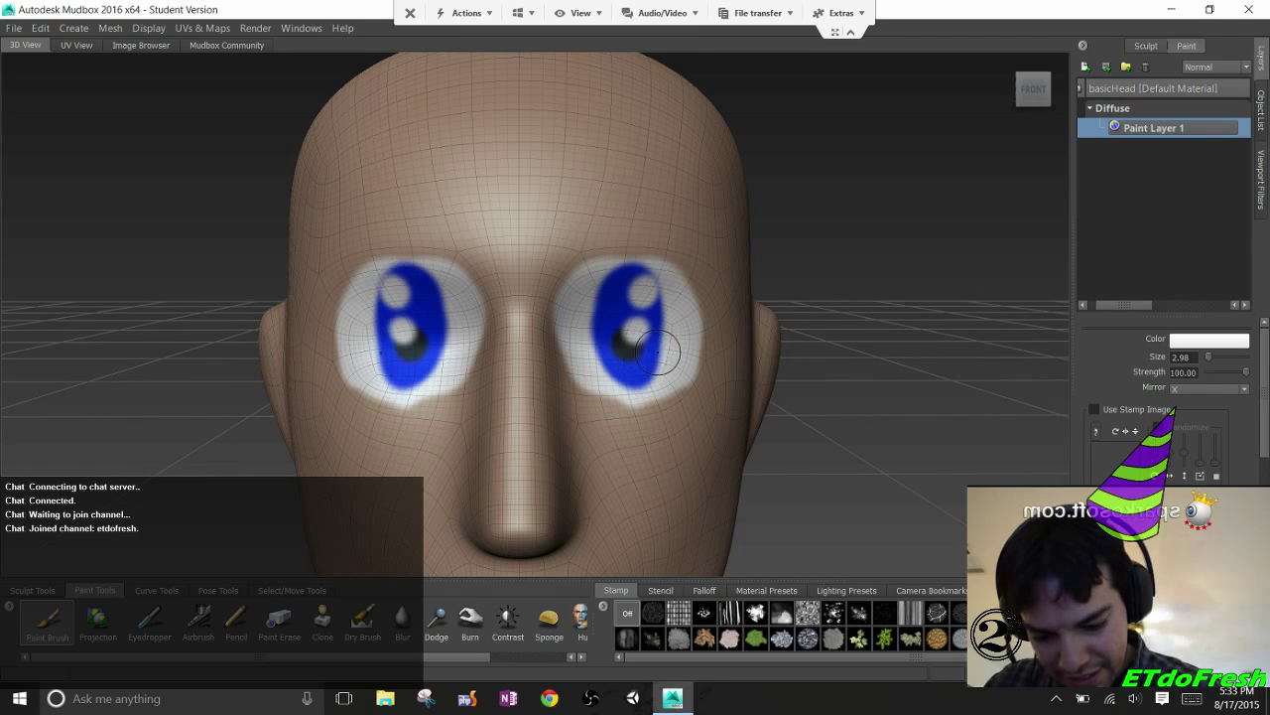
key(ctrl+z)
key(ctrl+z)
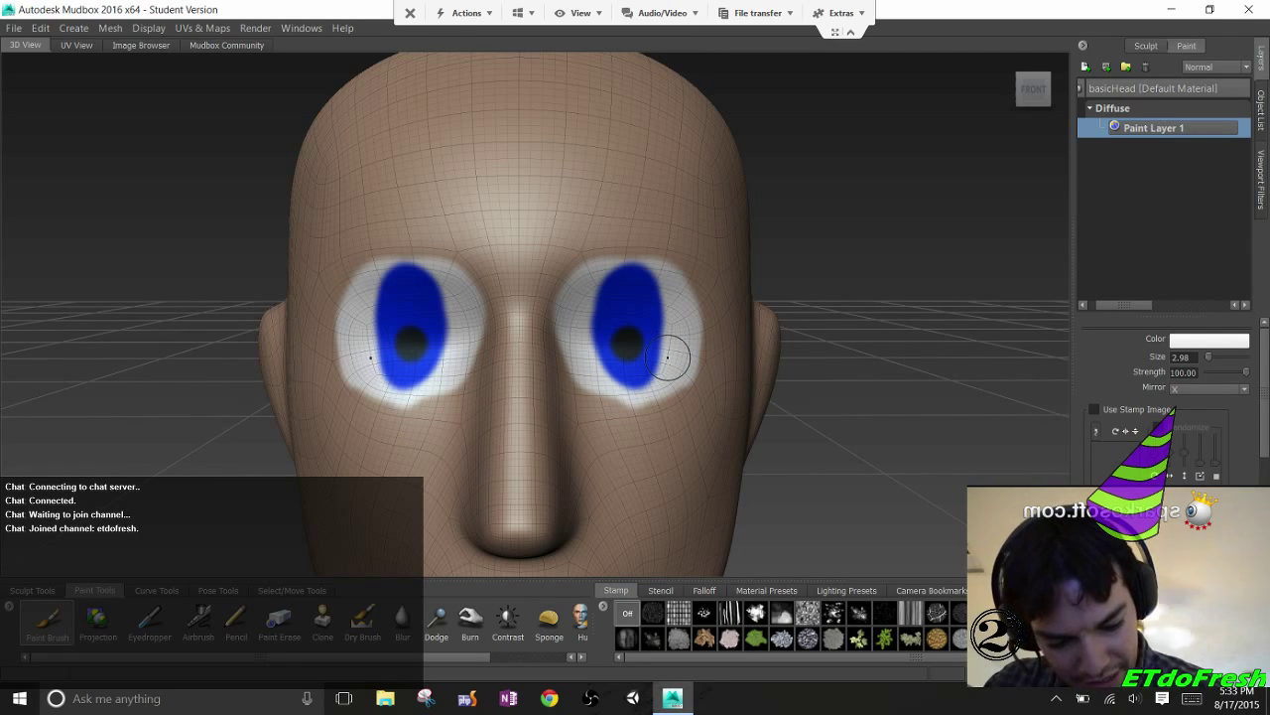
Turn mirroring off and paint two white highlights on each eye separately, one at the pupil's edge and one on the upper iris
click(1209, 388)
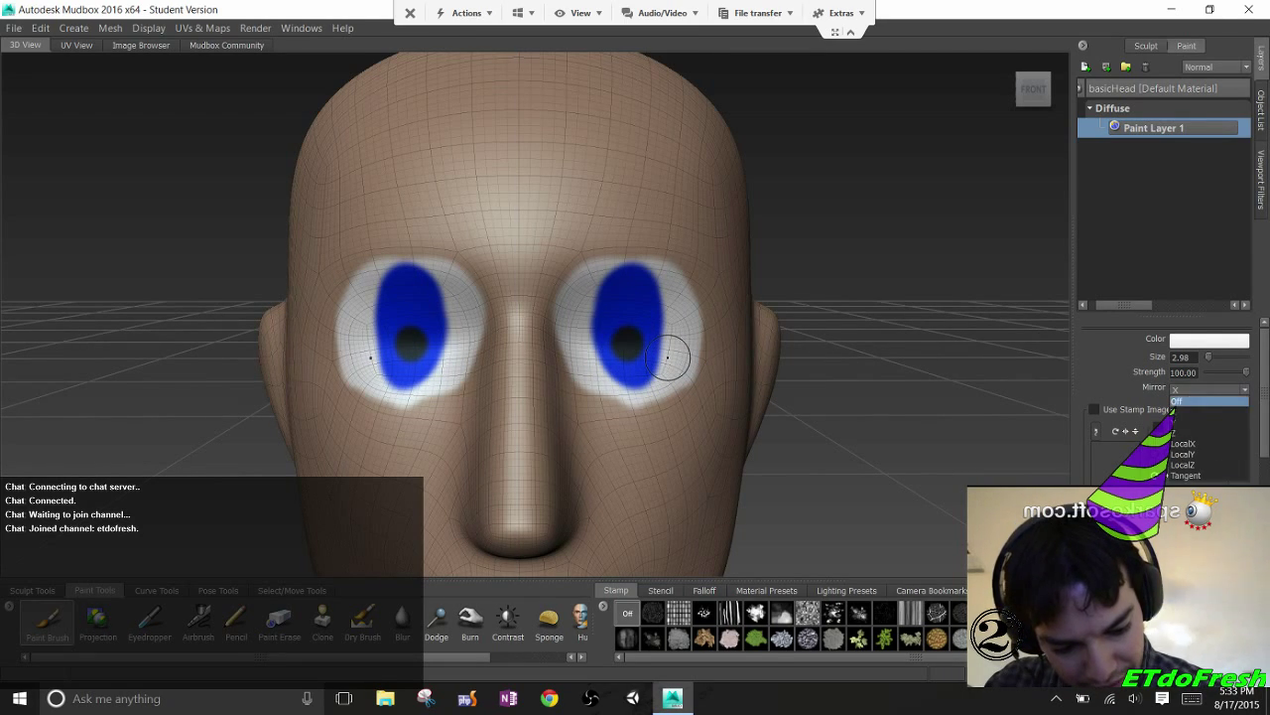
click(1201, 401)
scroll(667, 357, up, 5)
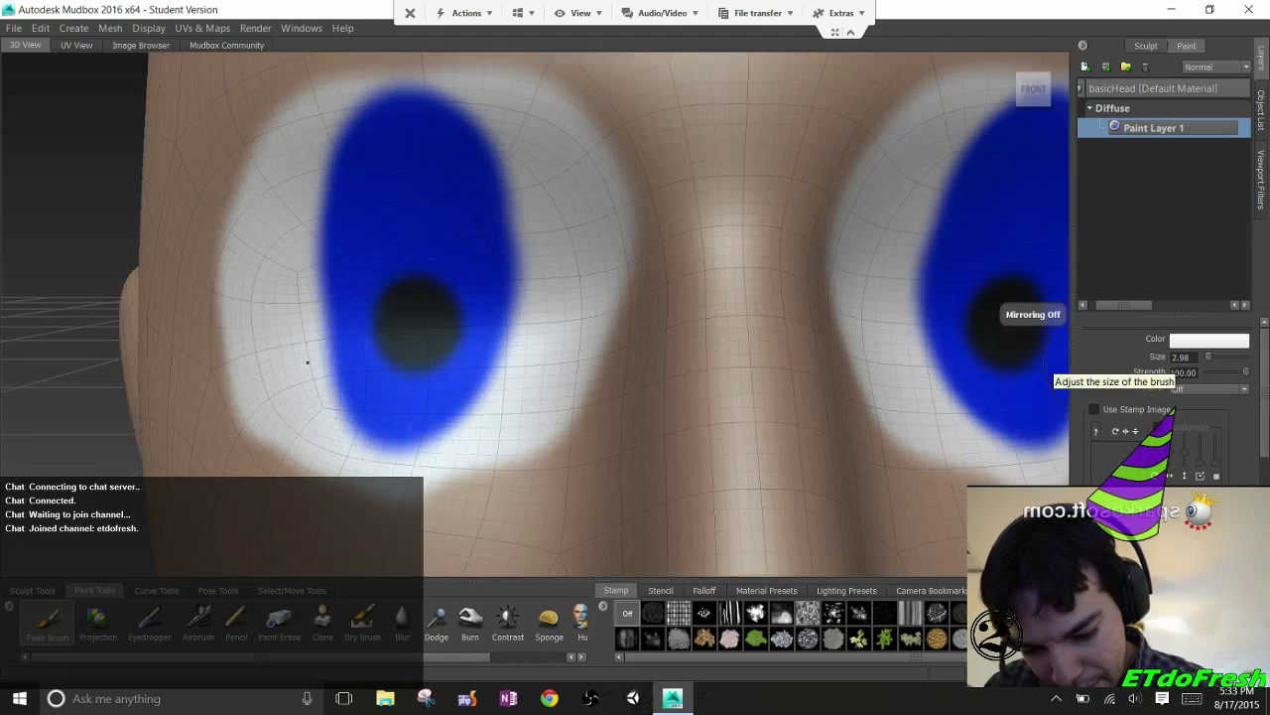
click(387, 294)
mouse_move(375, 190)
mouse_down()
mouse_move(372, 156)
mouse_move(379, 199)
mouse_up()
mouse_move(382, 190)
alt+middle_down()
mouse_move(113, 199)
mouse_move(142, 203)
alt+middle_up()
drag(757, 328, 768, 307)
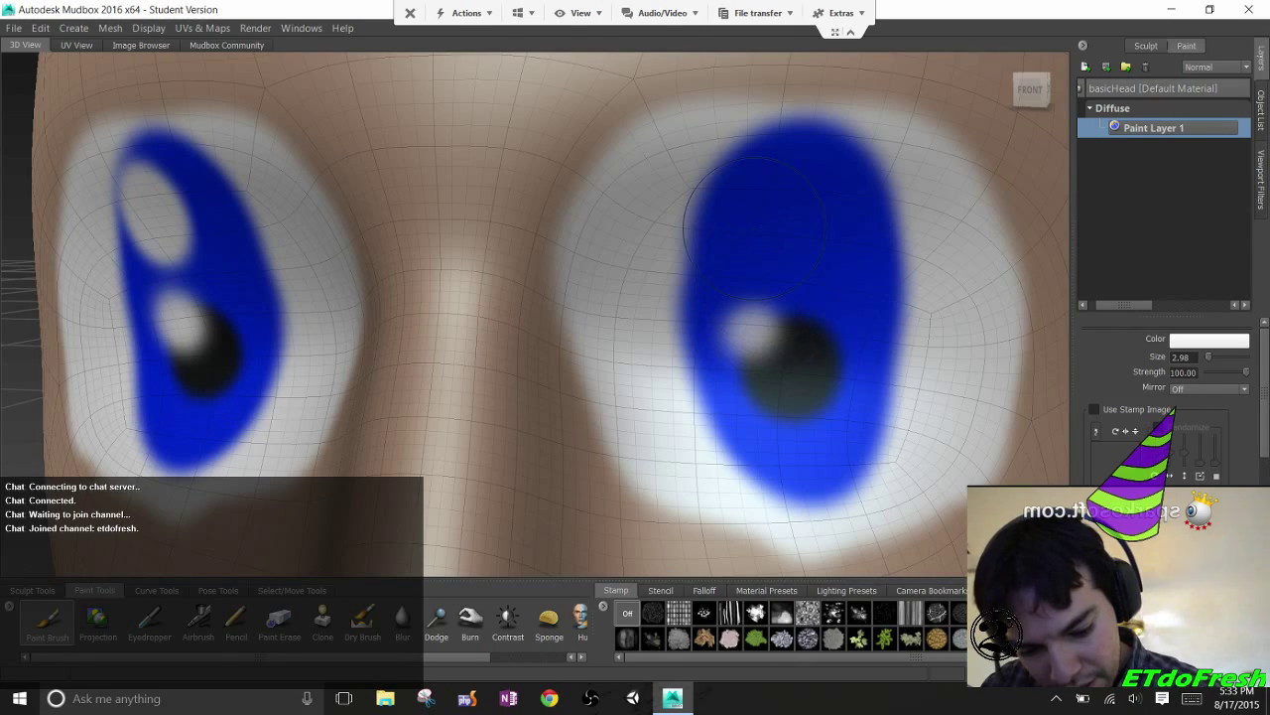
mouse_move(746, 221)
mouse_down()
mouse_move(749, 204)
mouse_move(744, 249)
mouse_up()
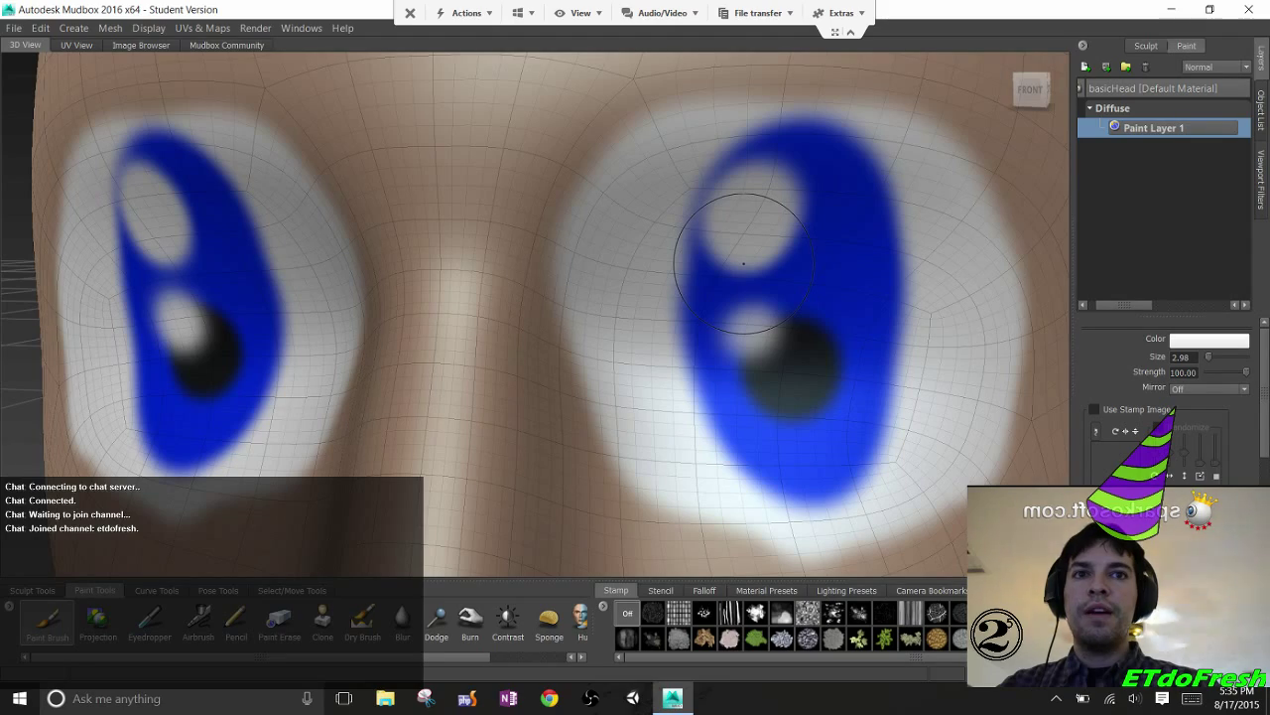
Switch to File Explorer and open the folder containing the recent file BobbyCharacter00_04.max
key(super+e)
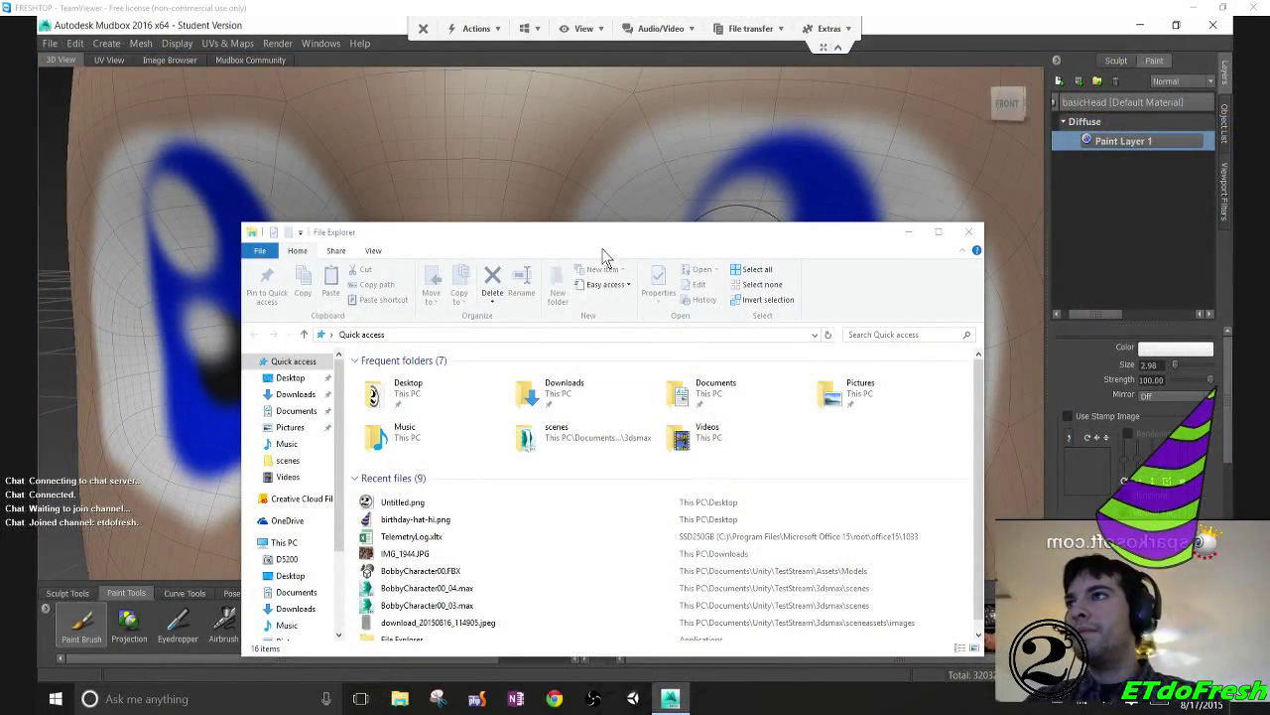
drag(608, 245, 570, 187)
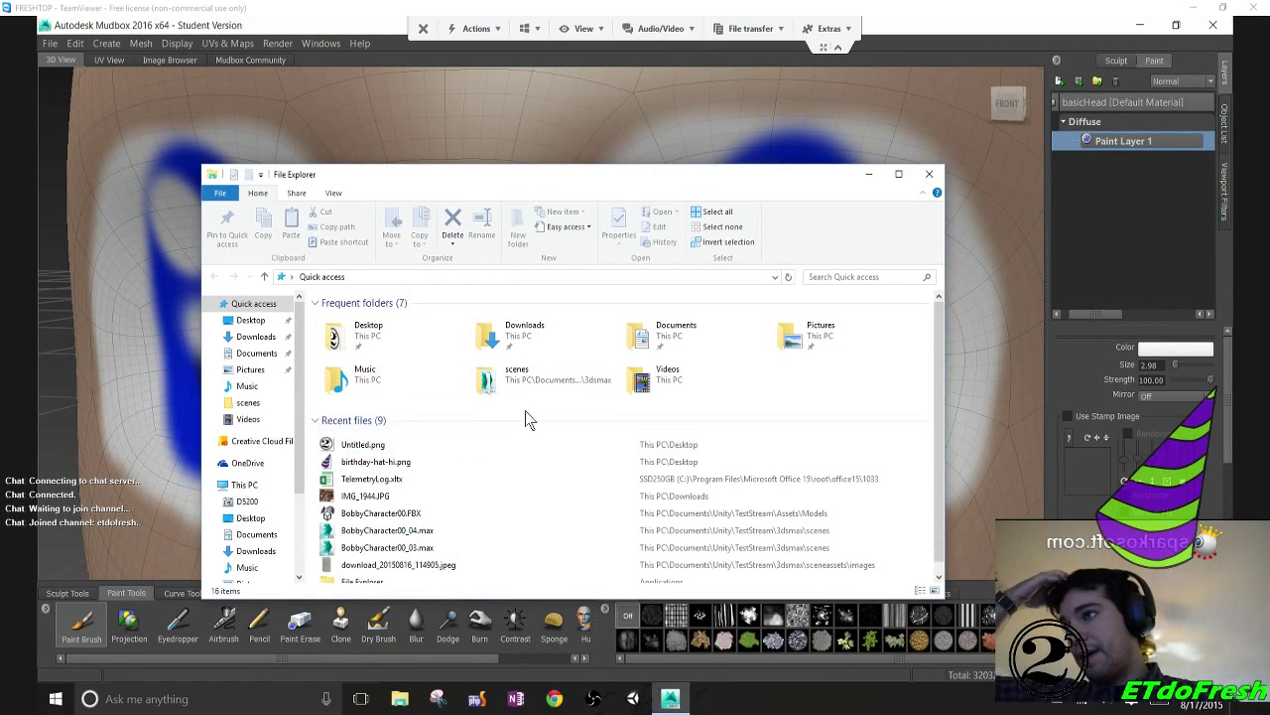
right_click(385, 534)
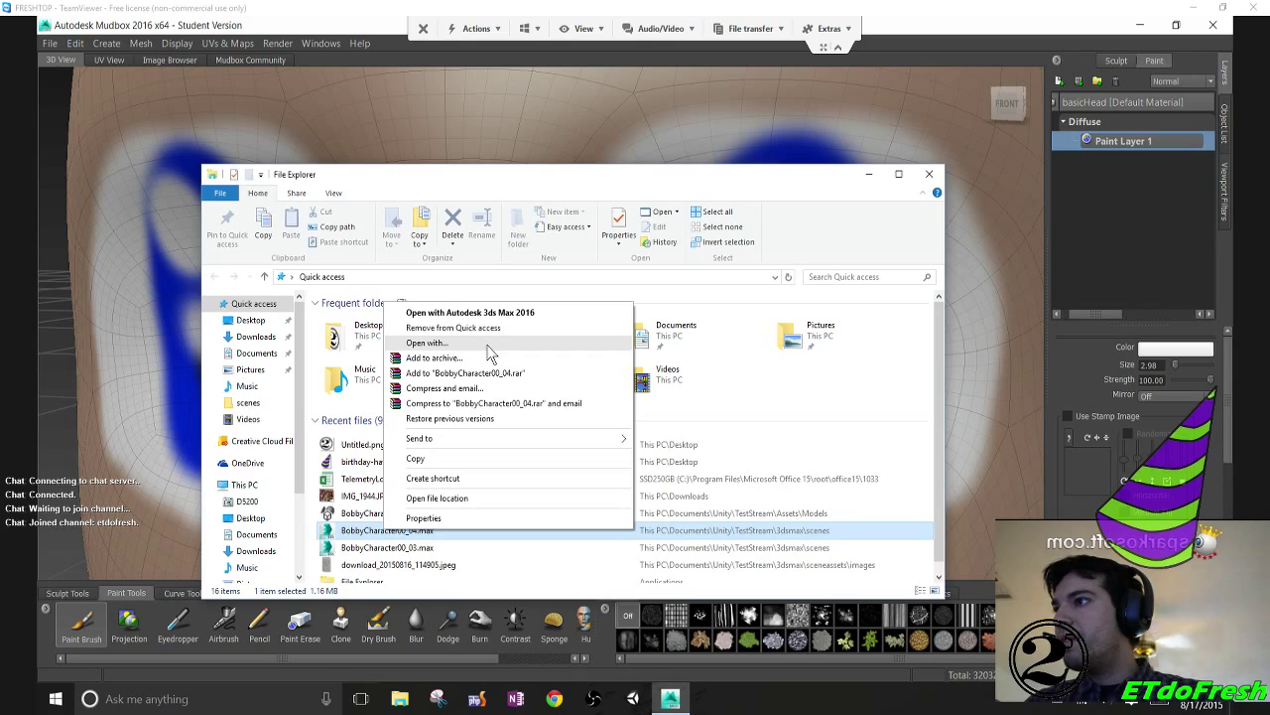
click(442, 497)
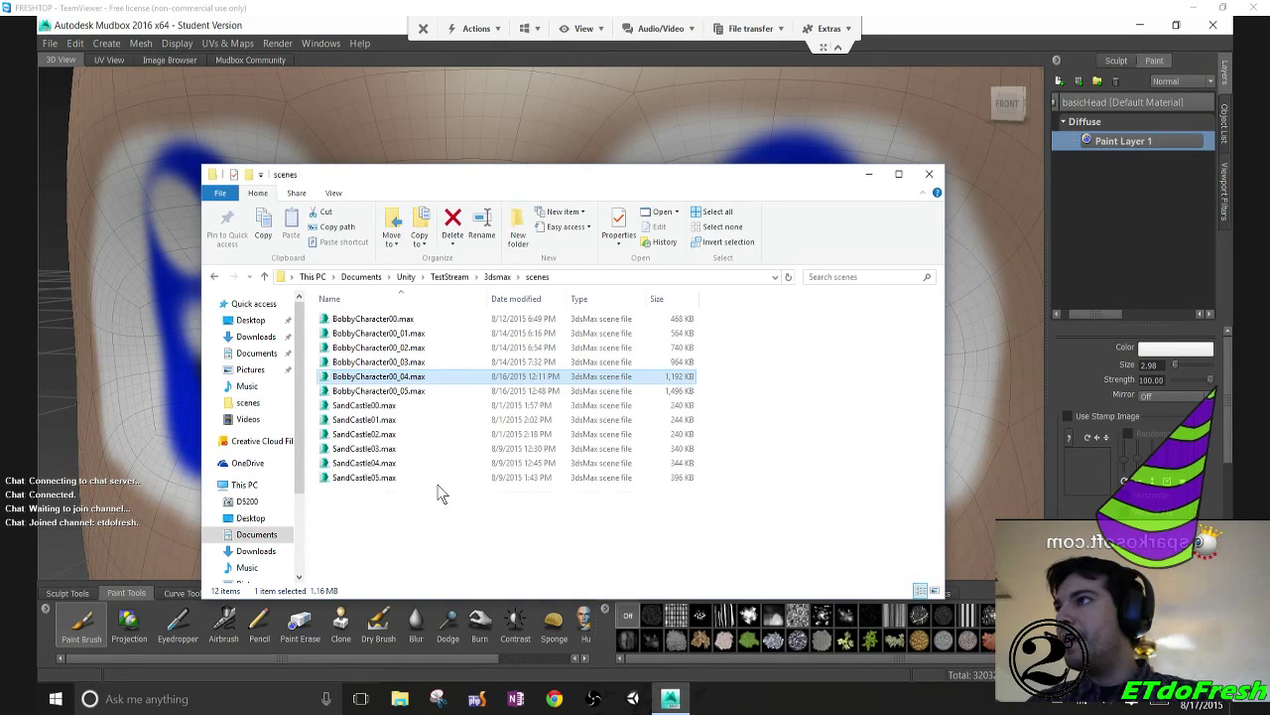
Copy the scene file BobbyCharacter00_05.max from the scenes folder to the desktop
click(409, 393)
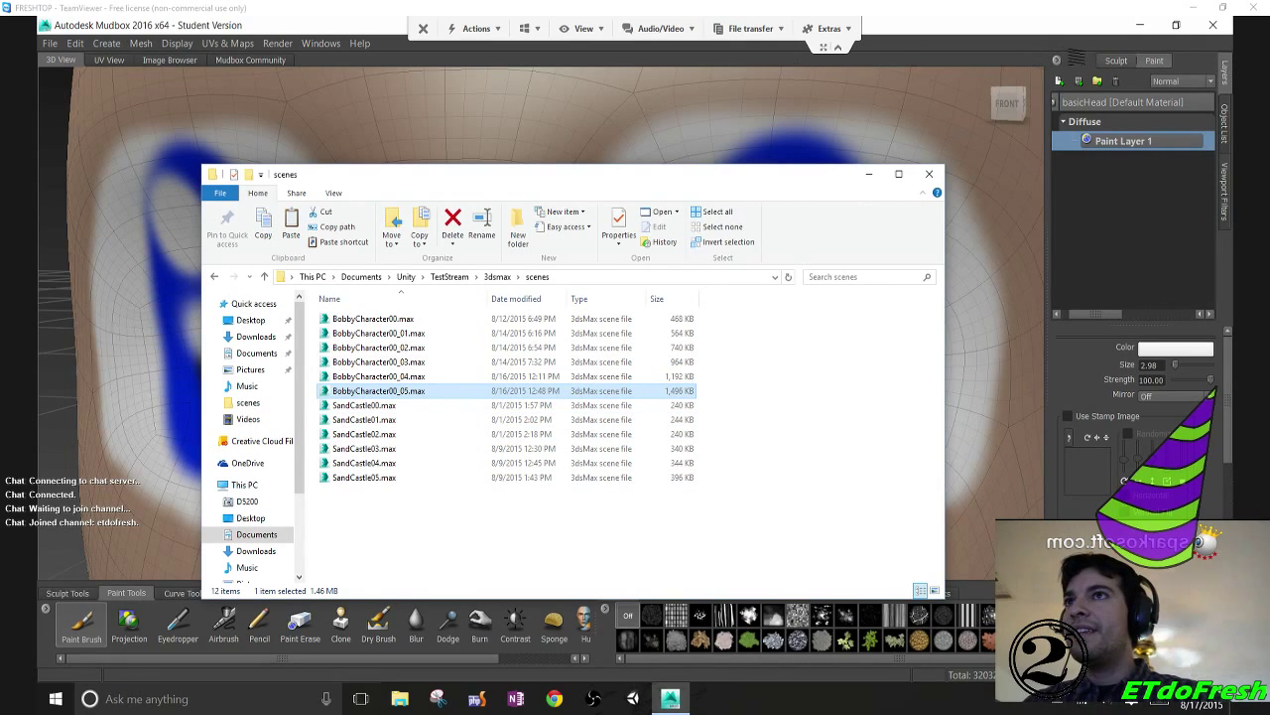
click(1070, 58)
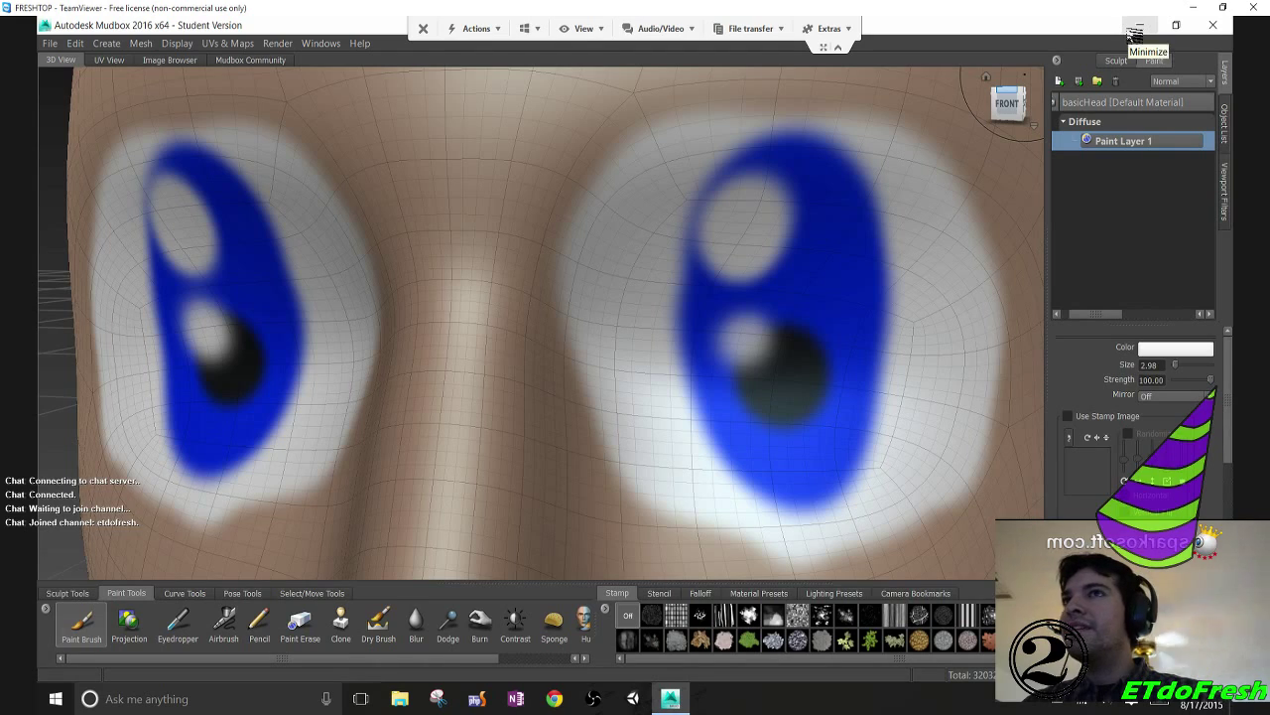
click(1139, 26)
drag(868, 157, 670, 232)
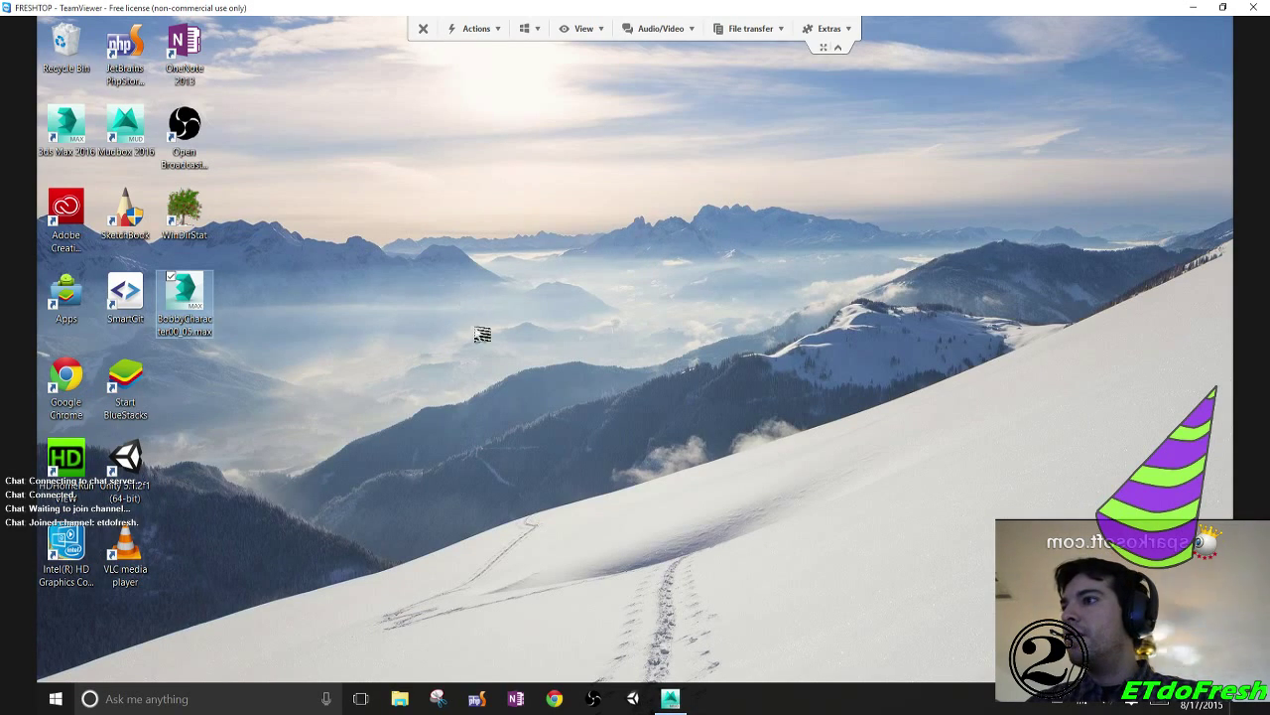
Return to Mudbox, start a new empty scene and dismiss the welcome window
click(671, 699)
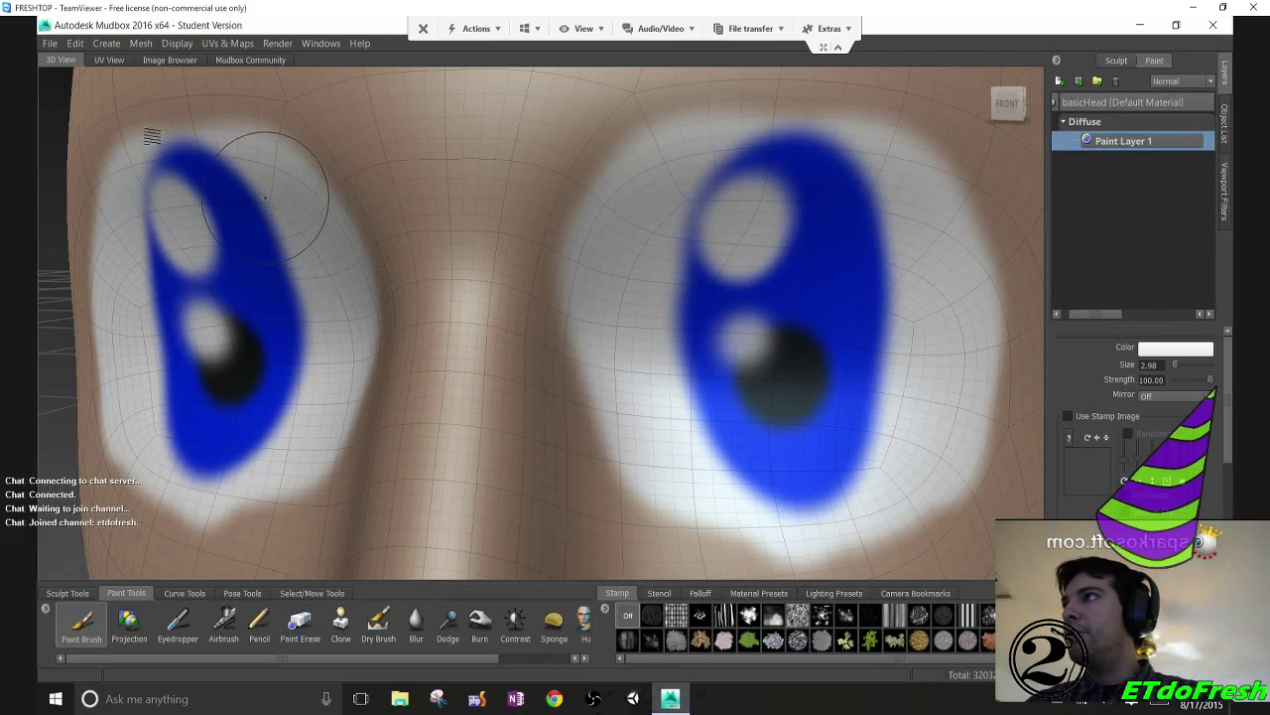
click(49, 42)
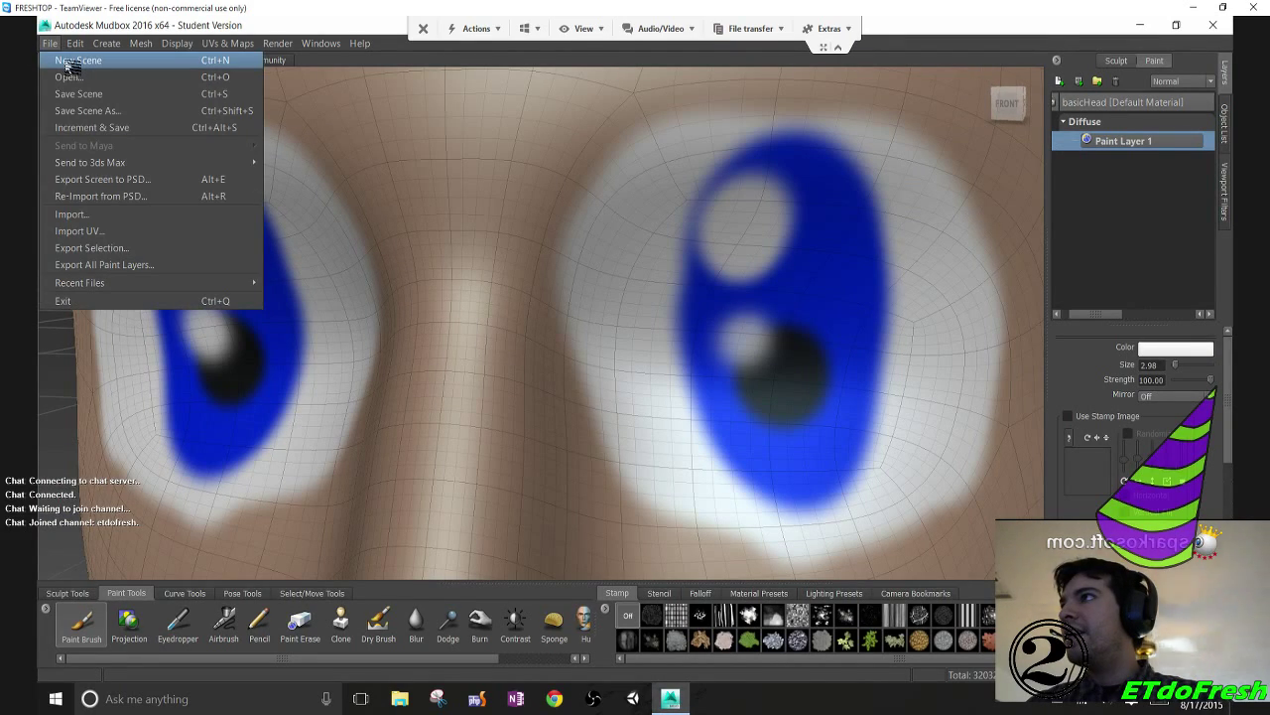
click(68, 61)
click(630, 377)
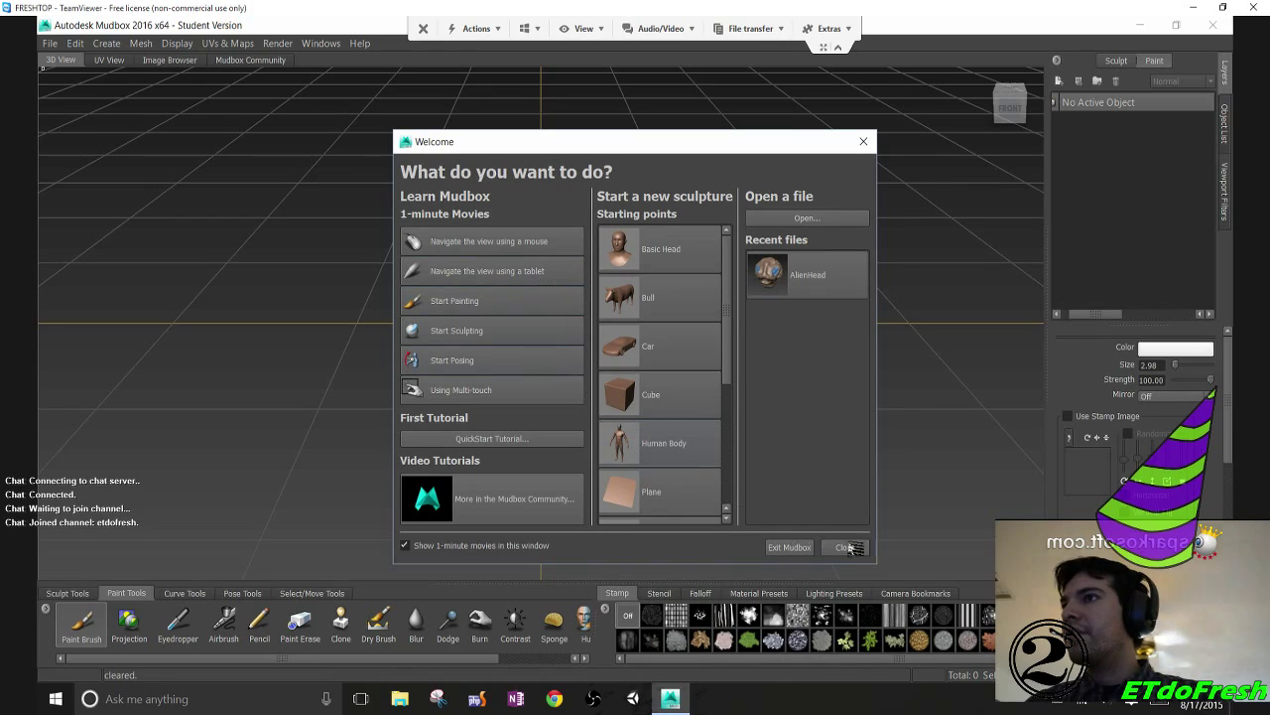
click(845, 547)
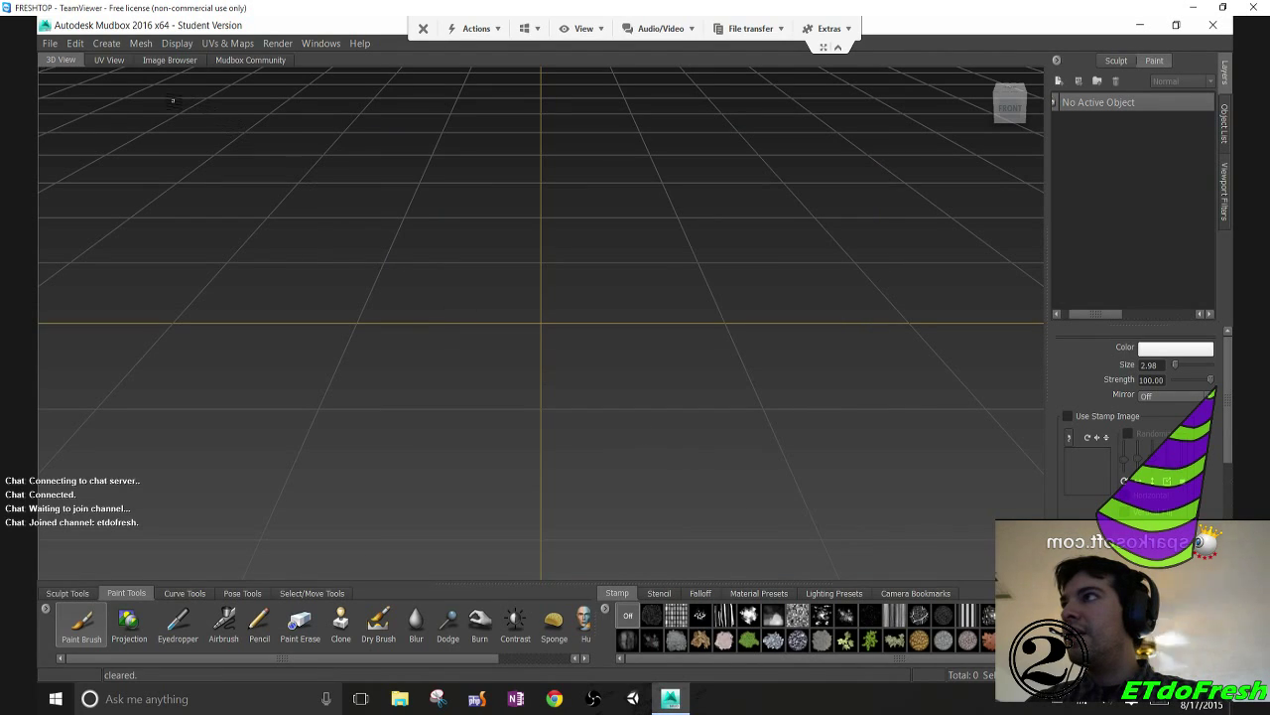
click(50, 43)
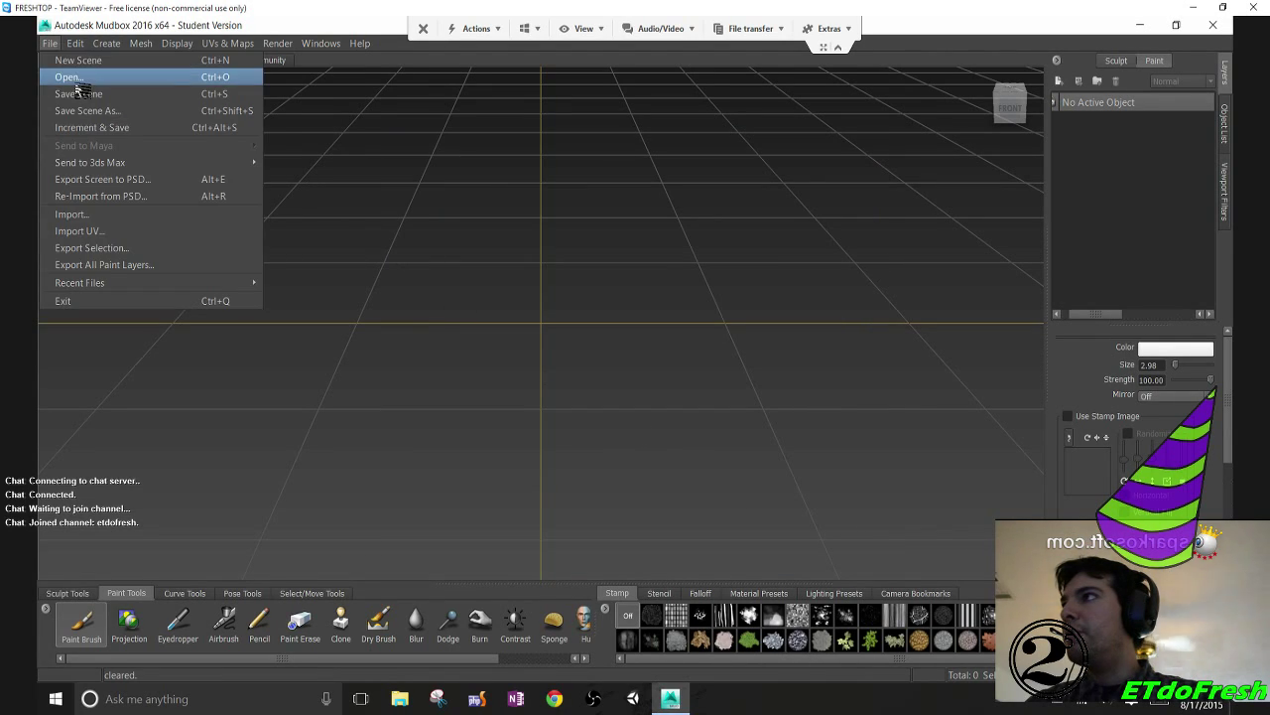
click(77, 83)
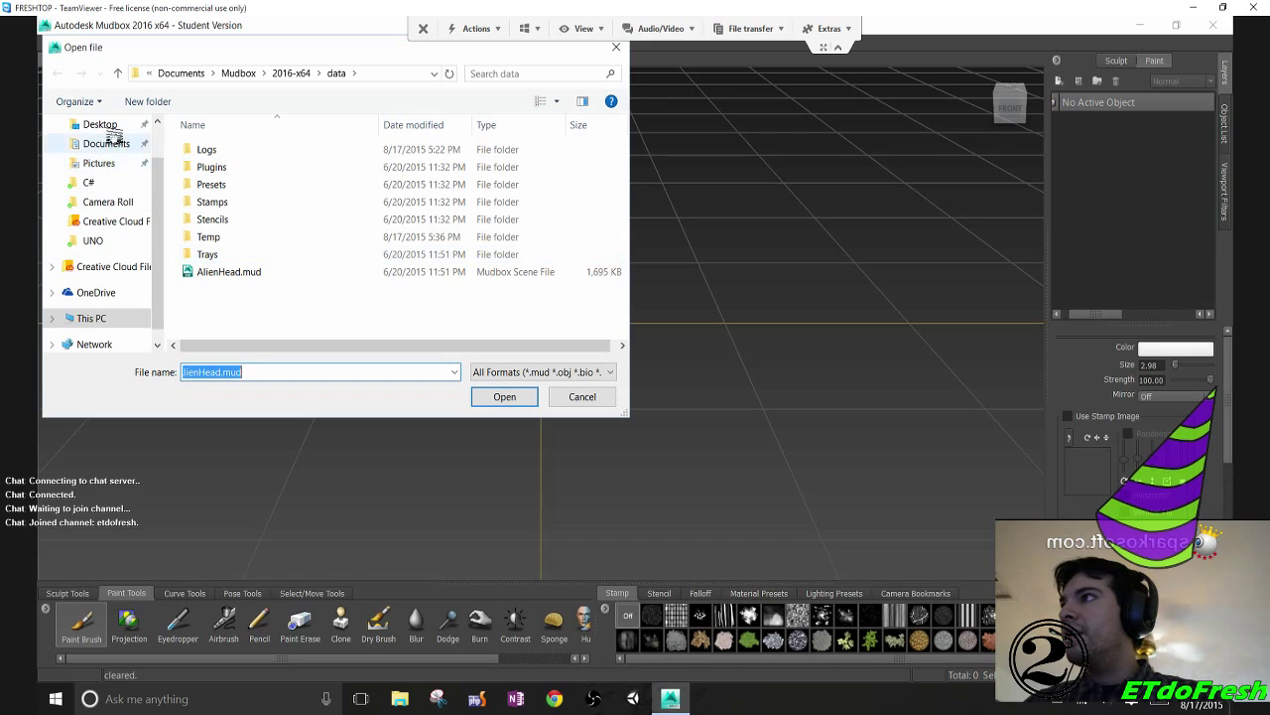
click(109, 125)
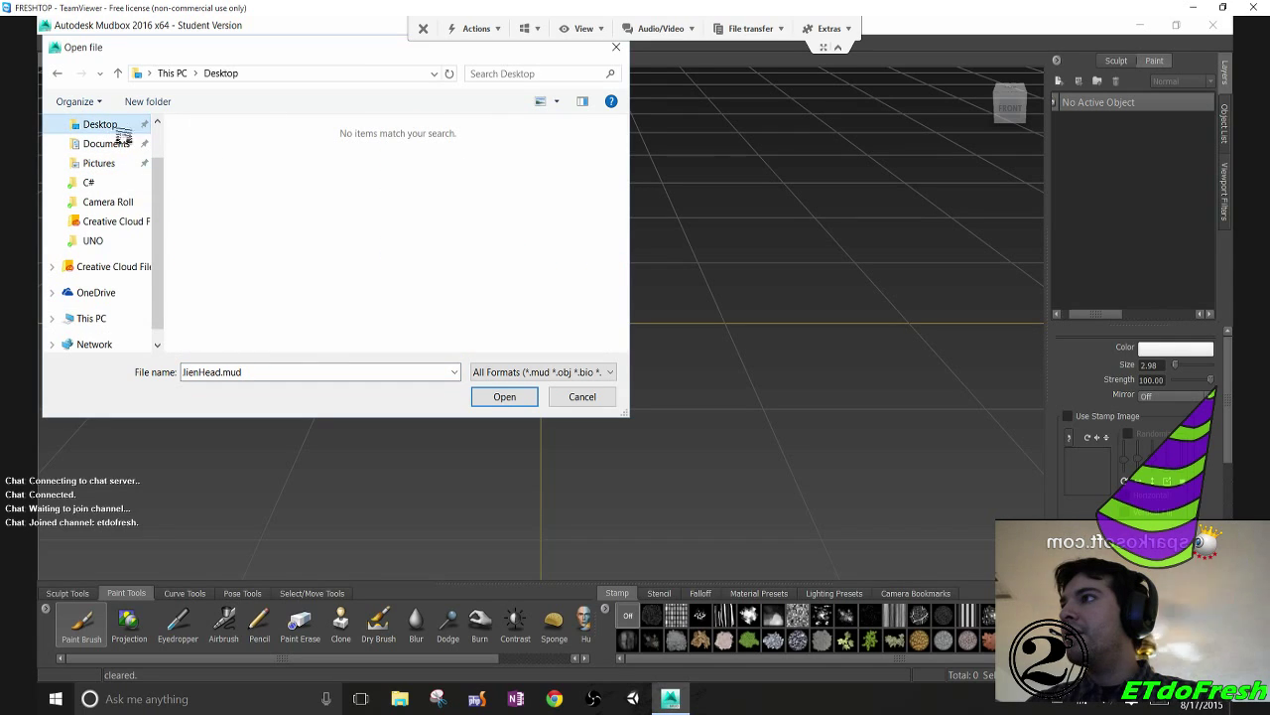
click(593, 400)
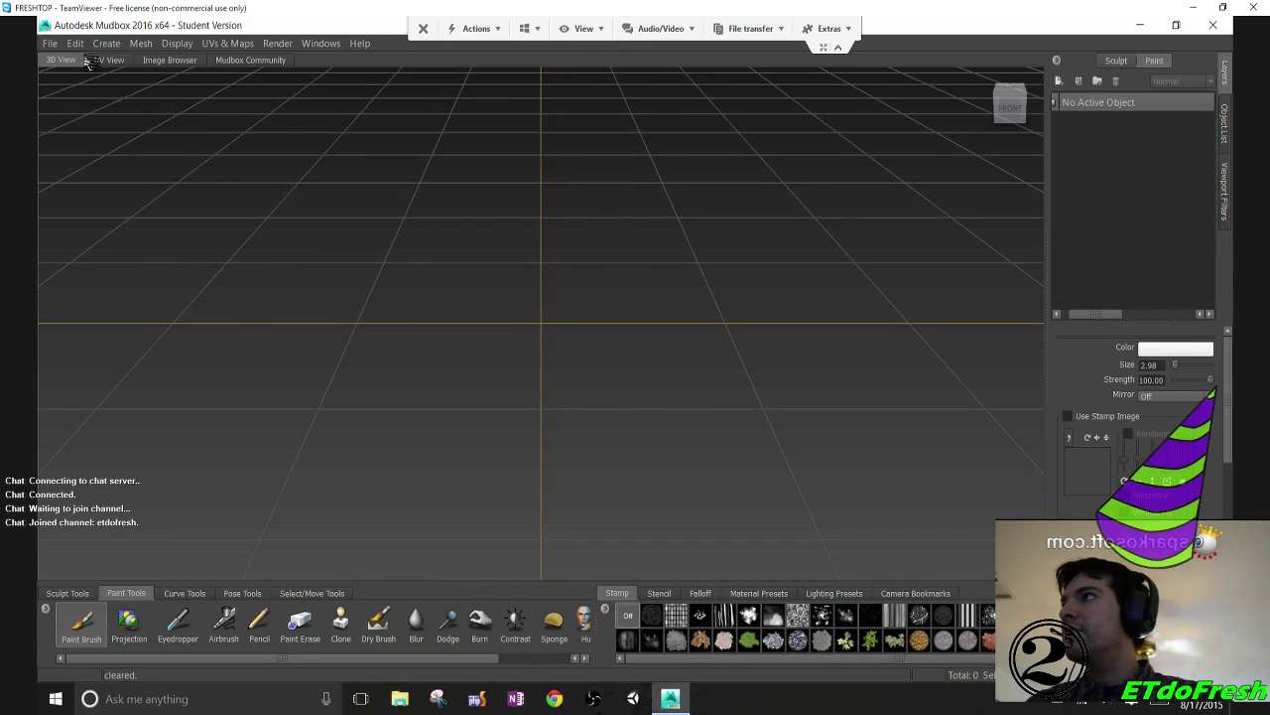
Start importing a file, browse to the Desktop folder and keep the file type at All Formats
click(49, 43)
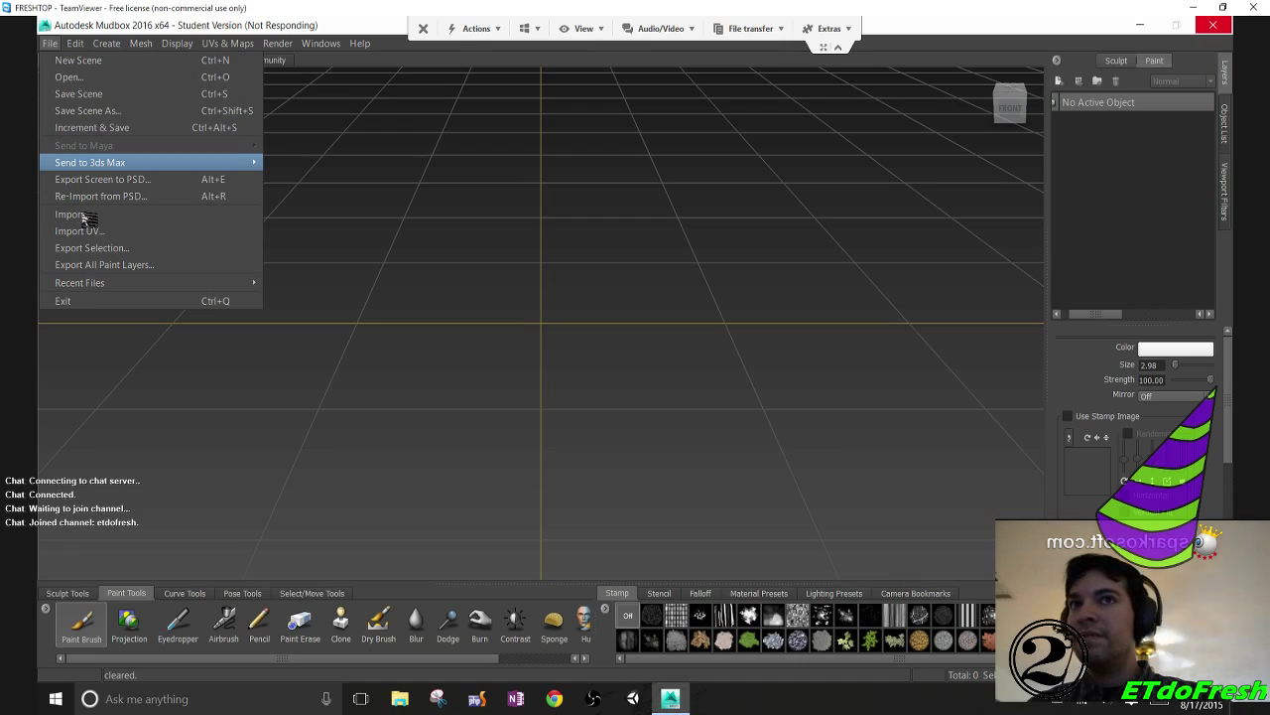
click(86, 219)
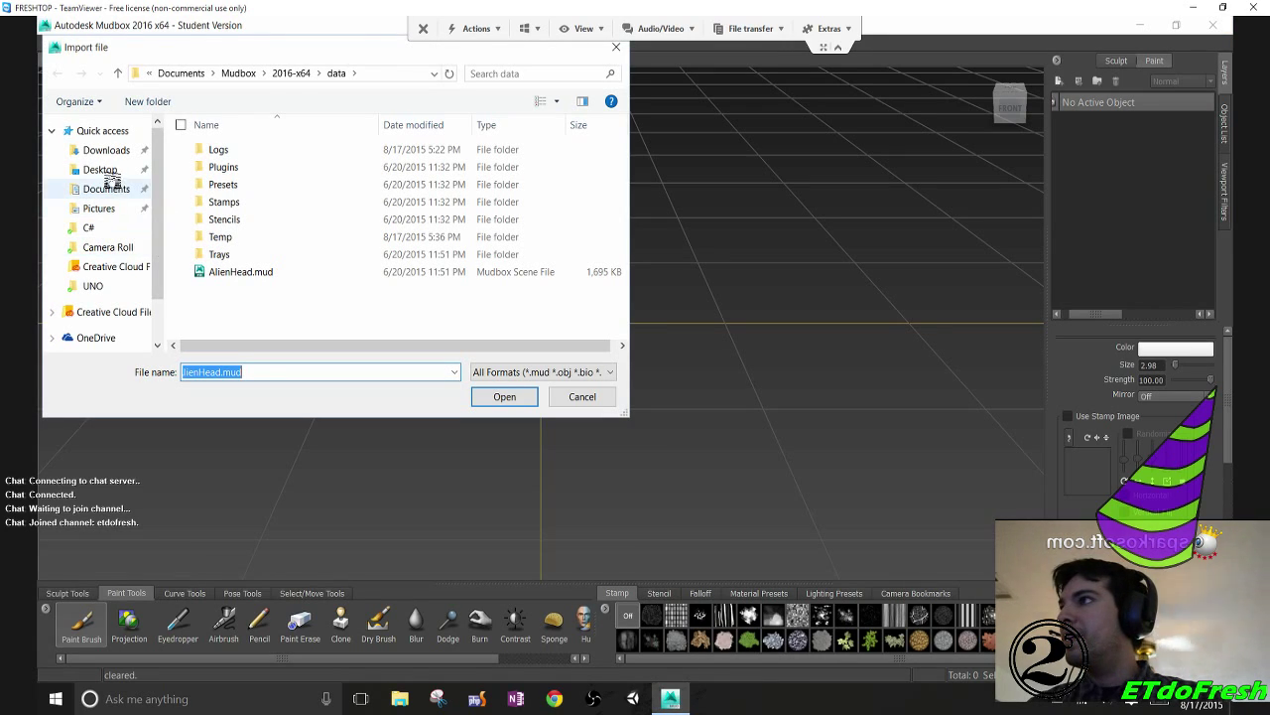
click(99, 168)
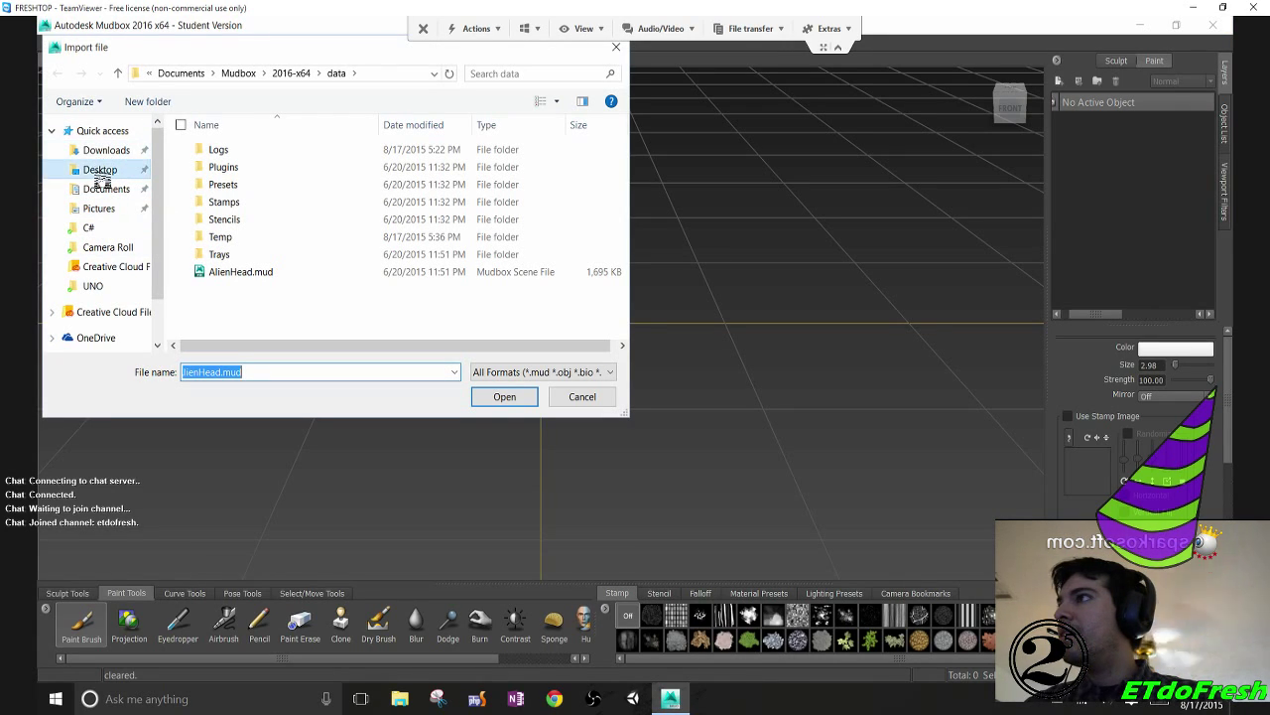
click(514, 371)
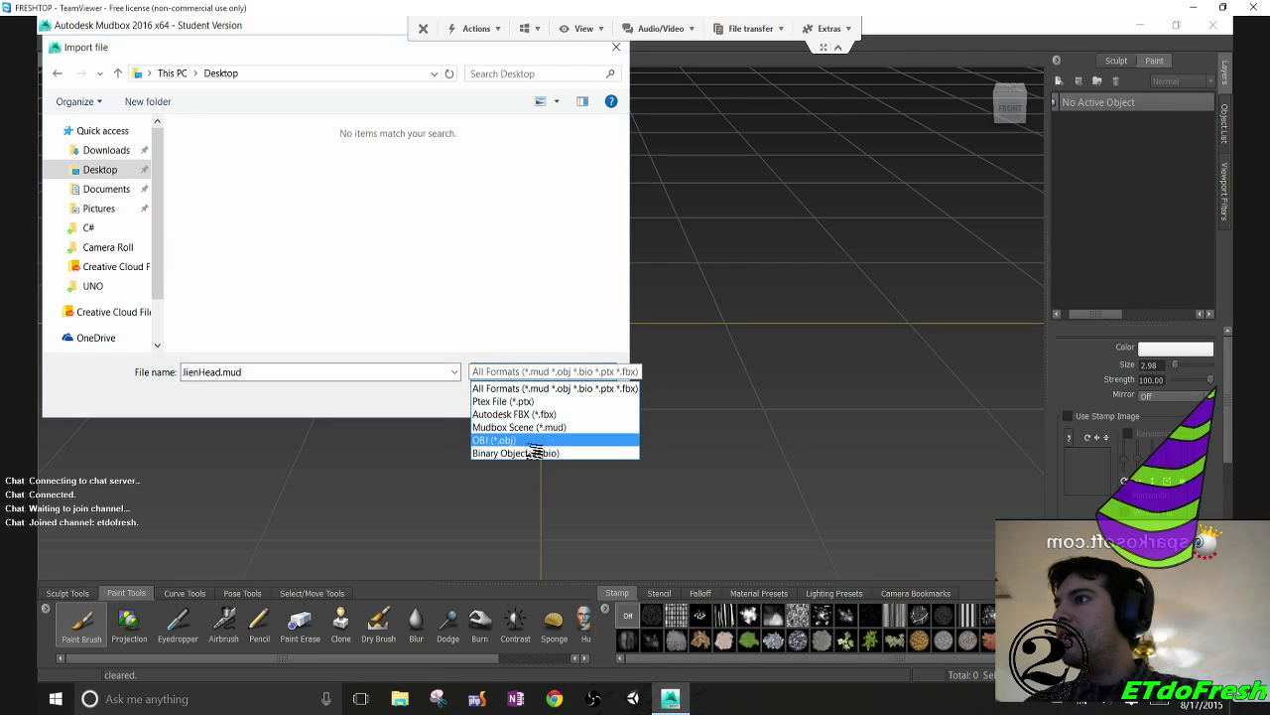
click(528, 388)
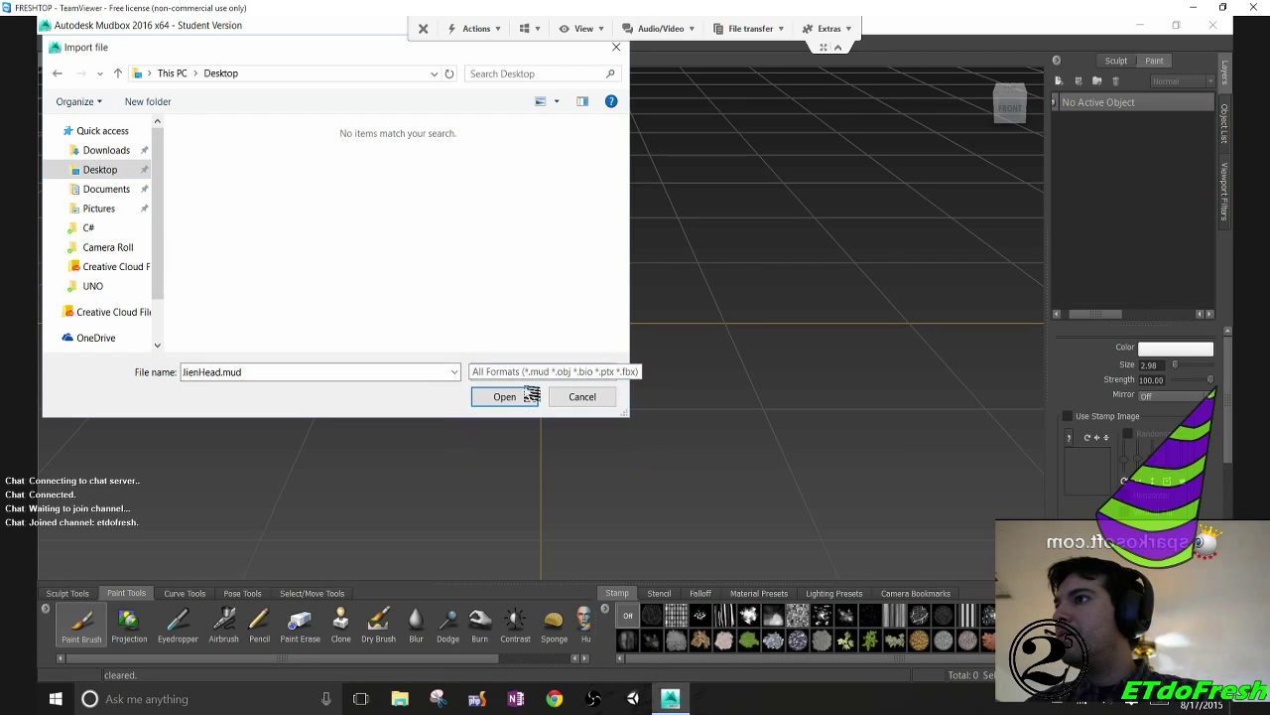
Try to import AlienHead.max from the desktop and dismiss the resulting message
click(385, 371)
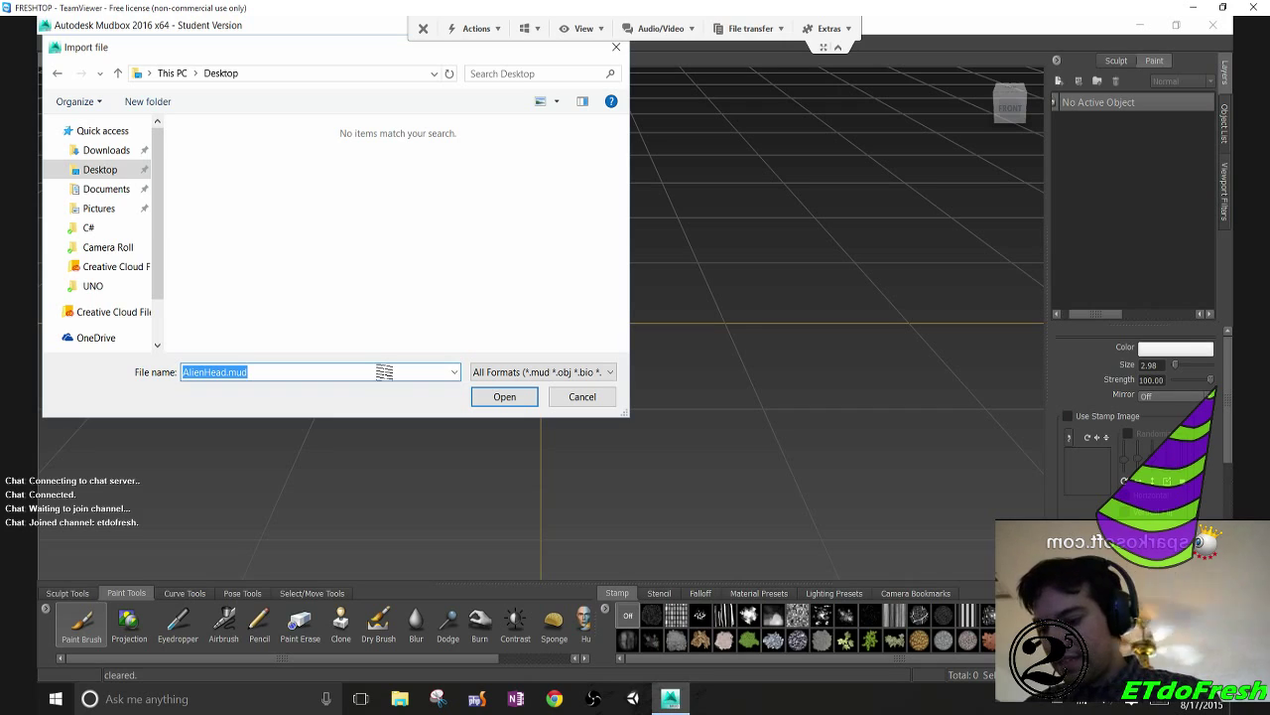
click(384, 371)
key(BackSpace)
key(BackSpace)
text(ax)
key(Return)
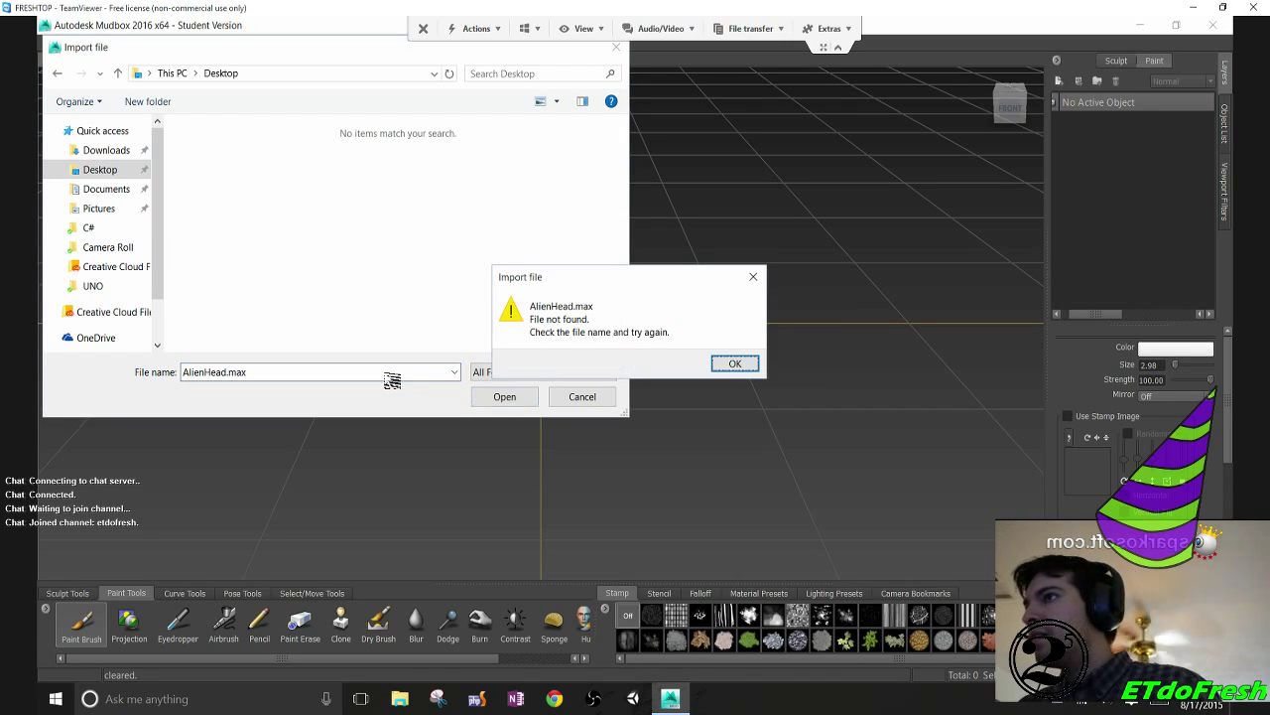
key(Return)
Filter the desktop import list with *.max and choose BobbyCharacter00_05.max
click(259, 371)
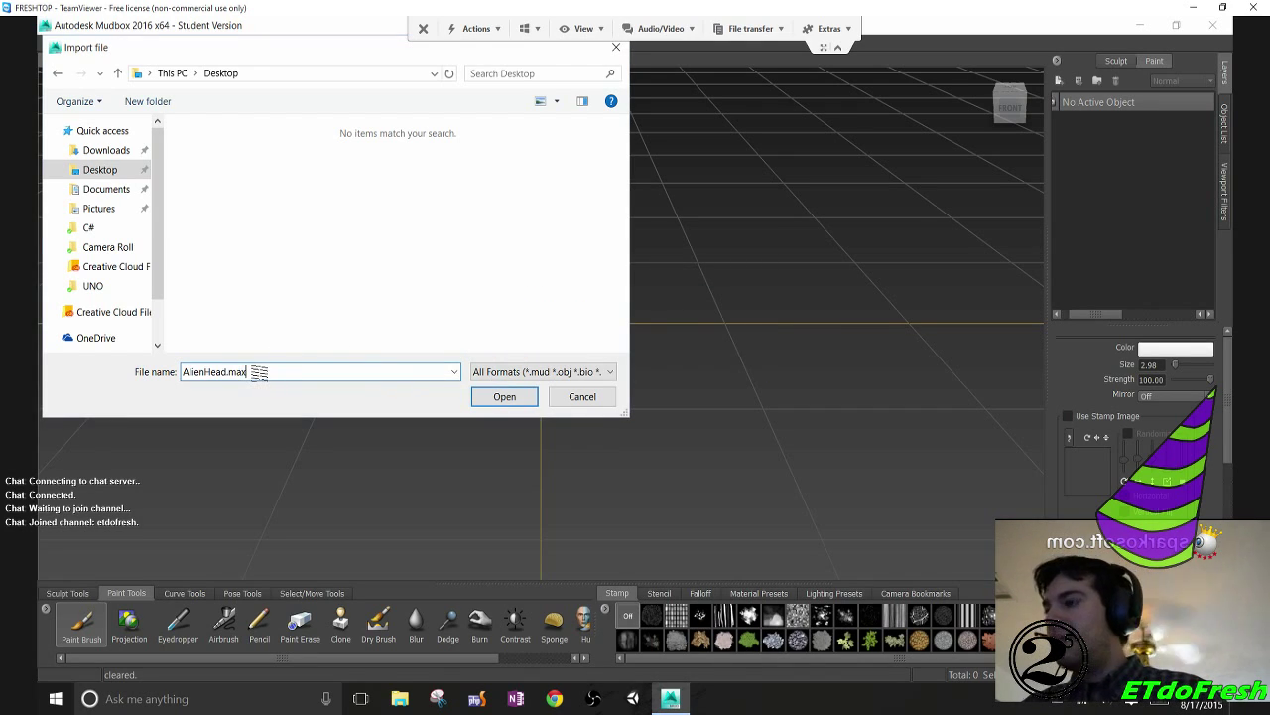
key(ctrl+a)
key(BackSpace)
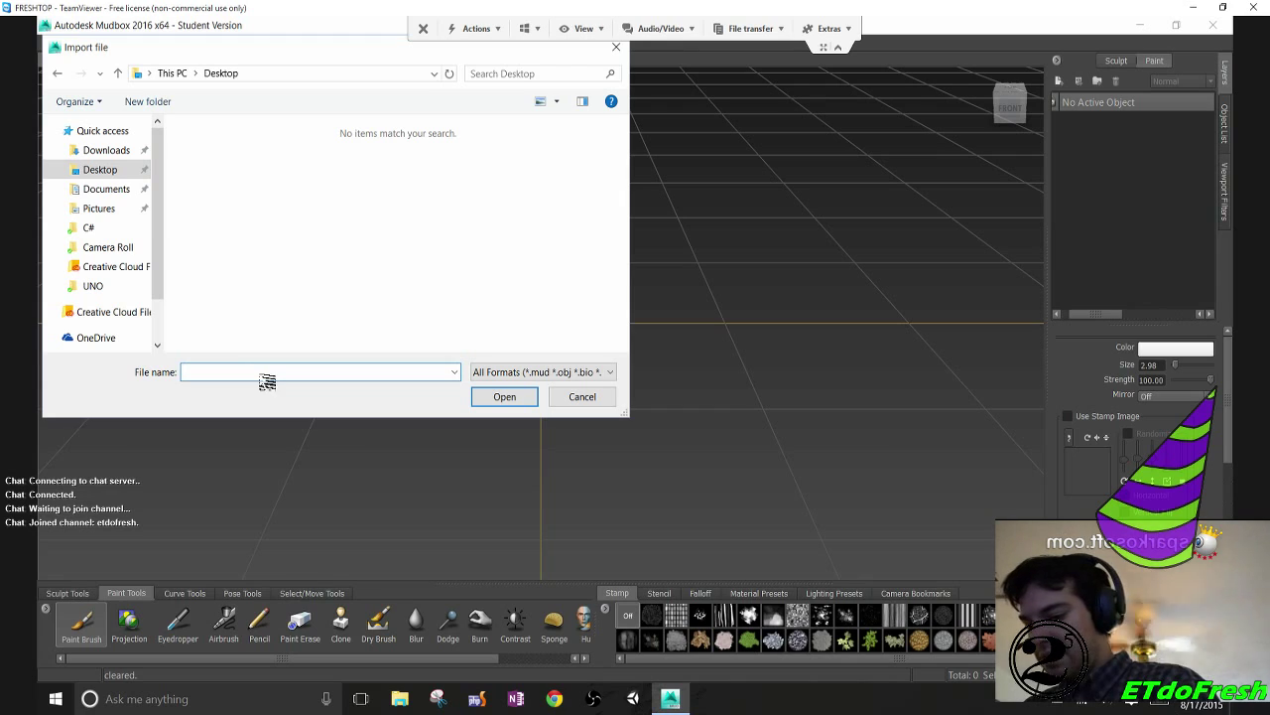
text(*0max)
key(Return)
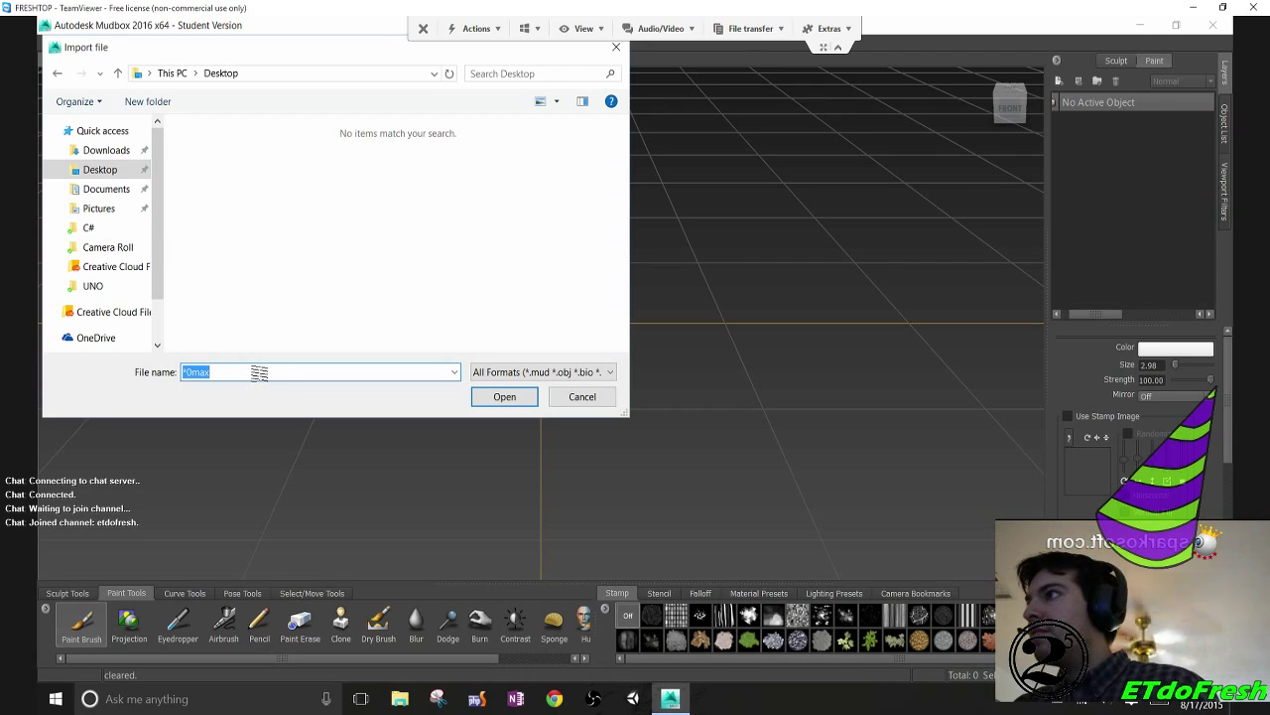
key(Home)
key(Right)
key(Delete)
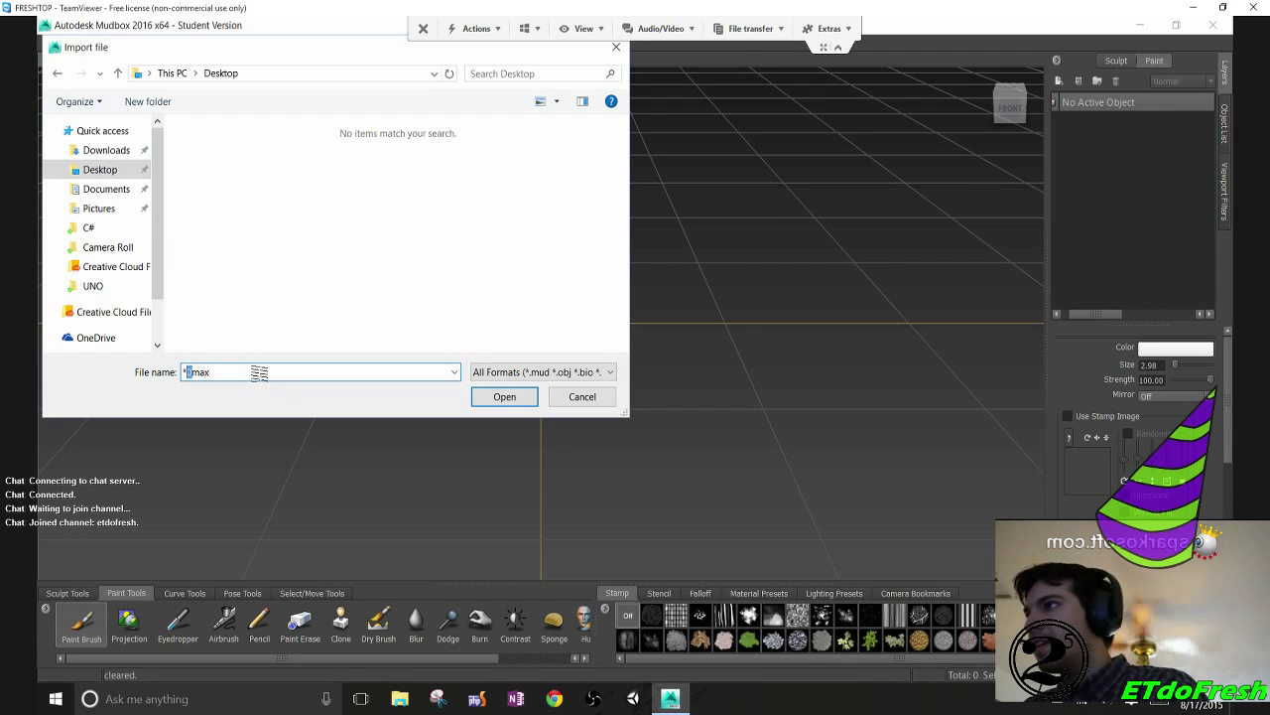
key(Return)
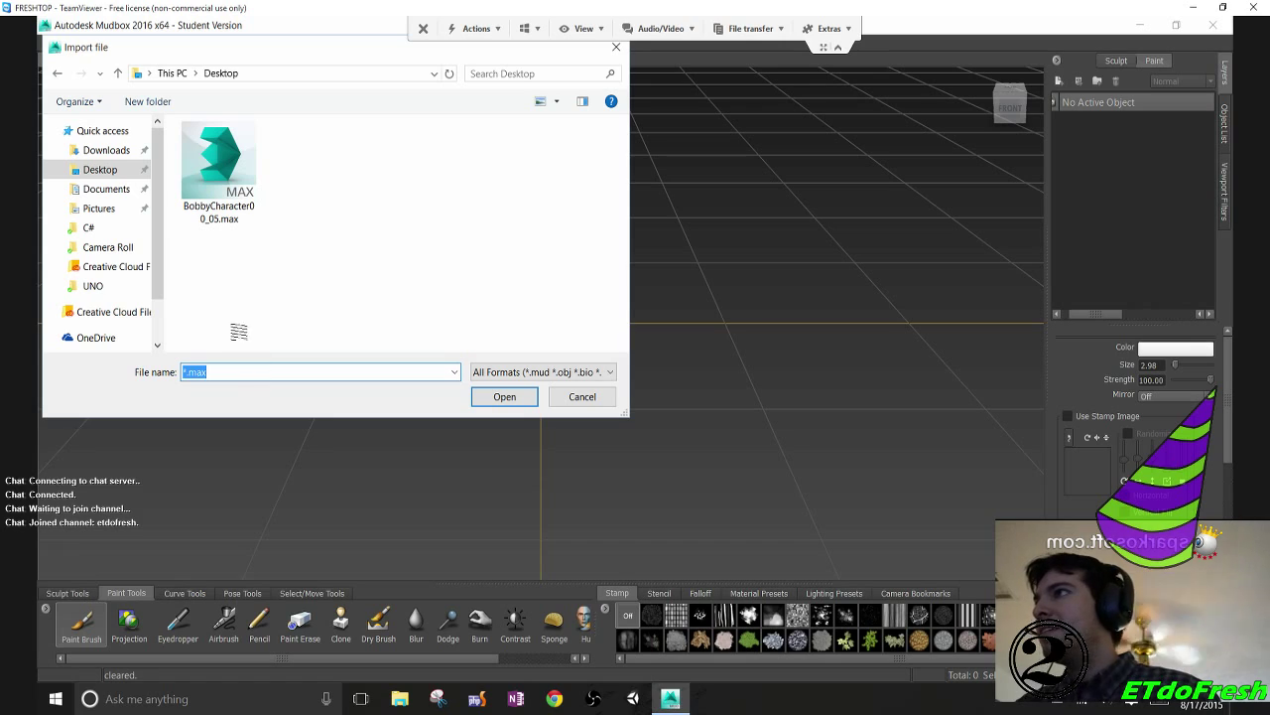
click(219, 216)
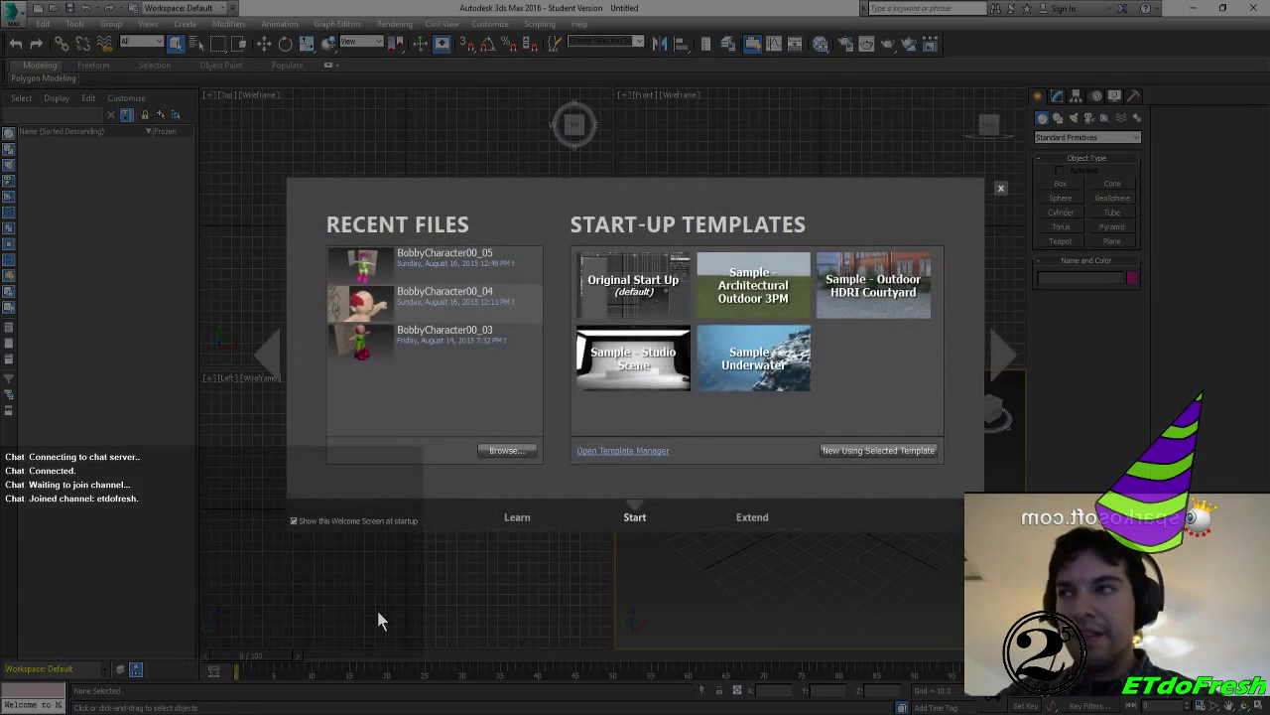
In 3ds Max, open the recent scene BobbyCharacter00_05 and select the Visor, Shorts, Shoes, Shirt, Hair and Body objects
click(446, 253)
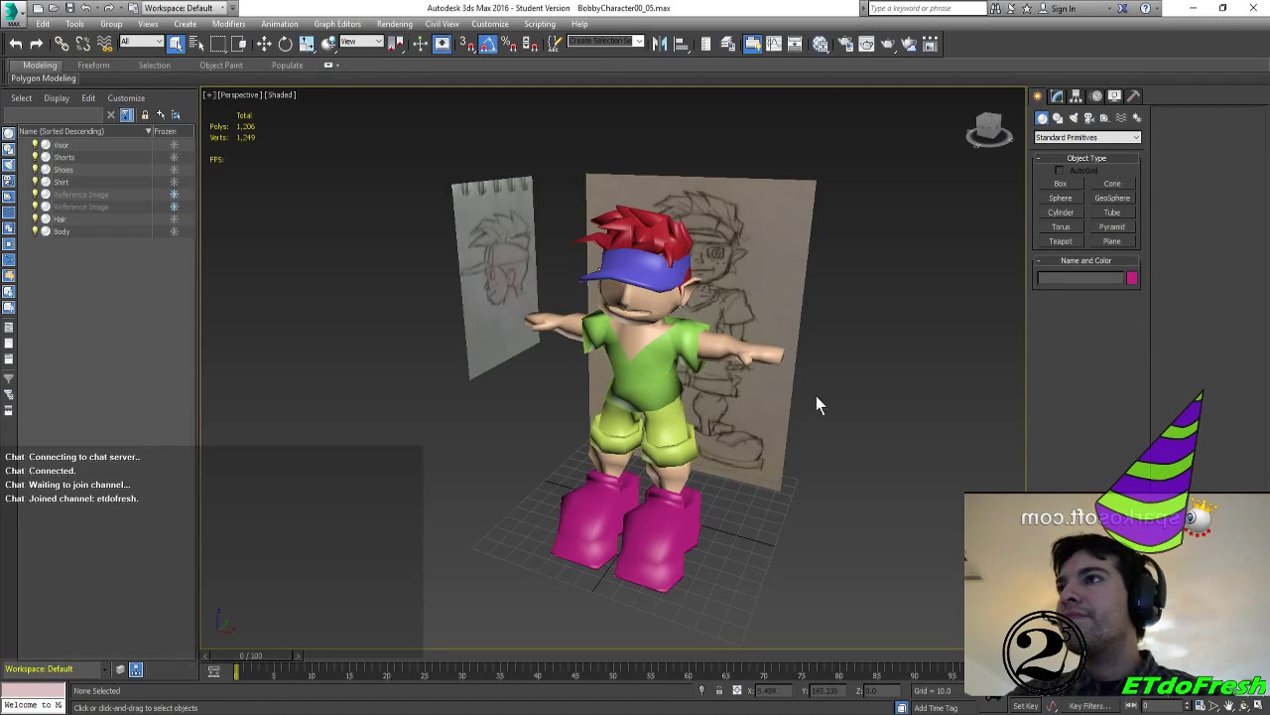
click(65, 146)
ctrl+click(68, 157)
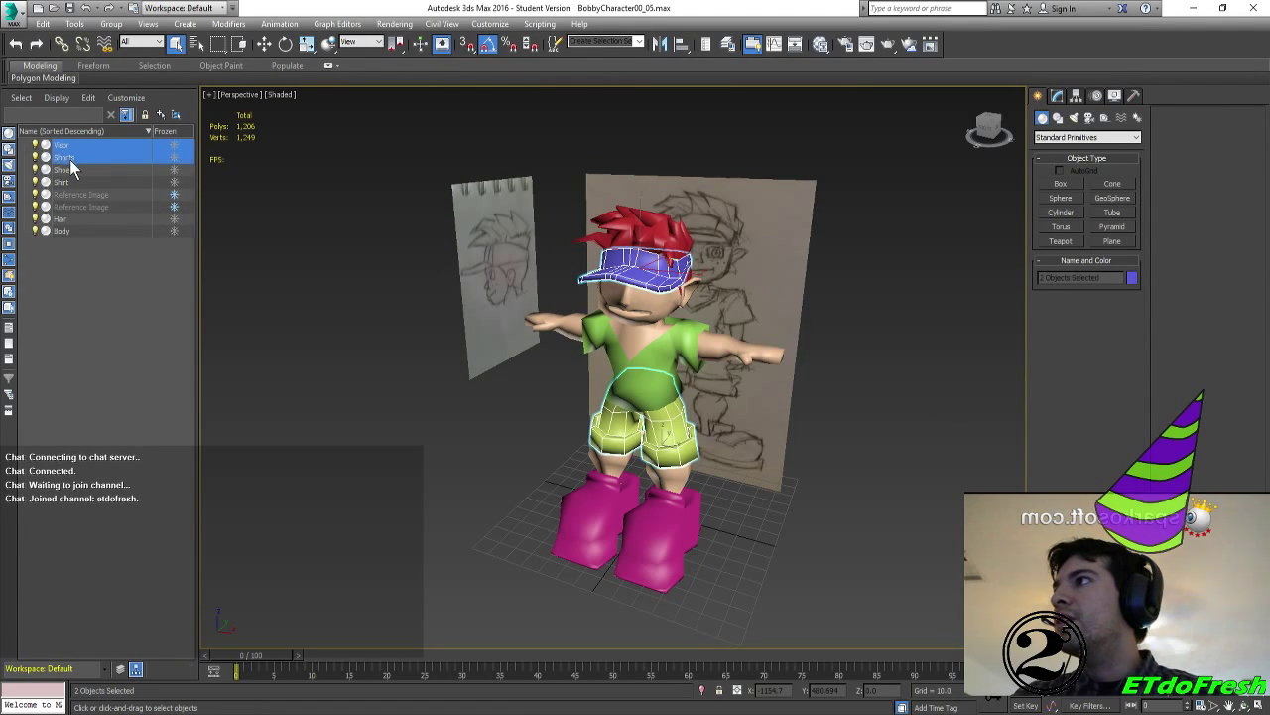
ctrl+click(77, 170)
ctrl+click(76, 182)
ctrl+click(69, 219)
ctrl+click(70, 230)
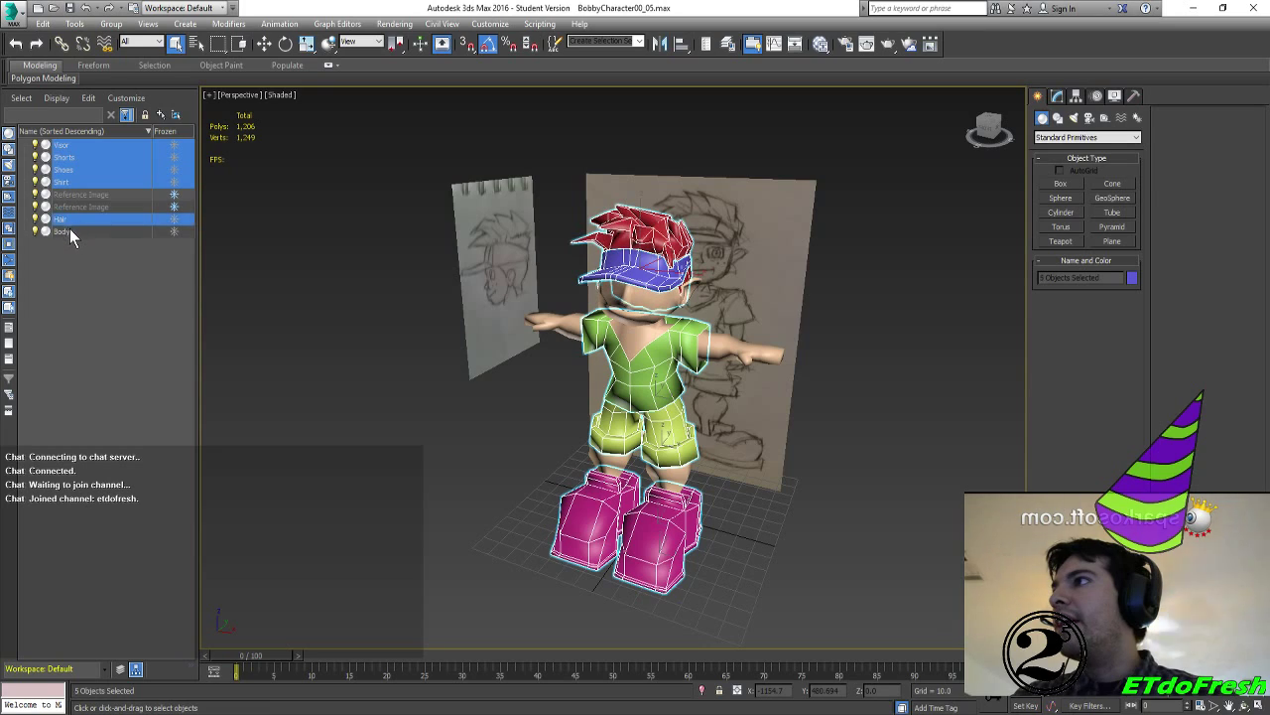
Export the selected objects in FBX format to the export folder under the name BobbyCharacter00_base
click(14, 12)
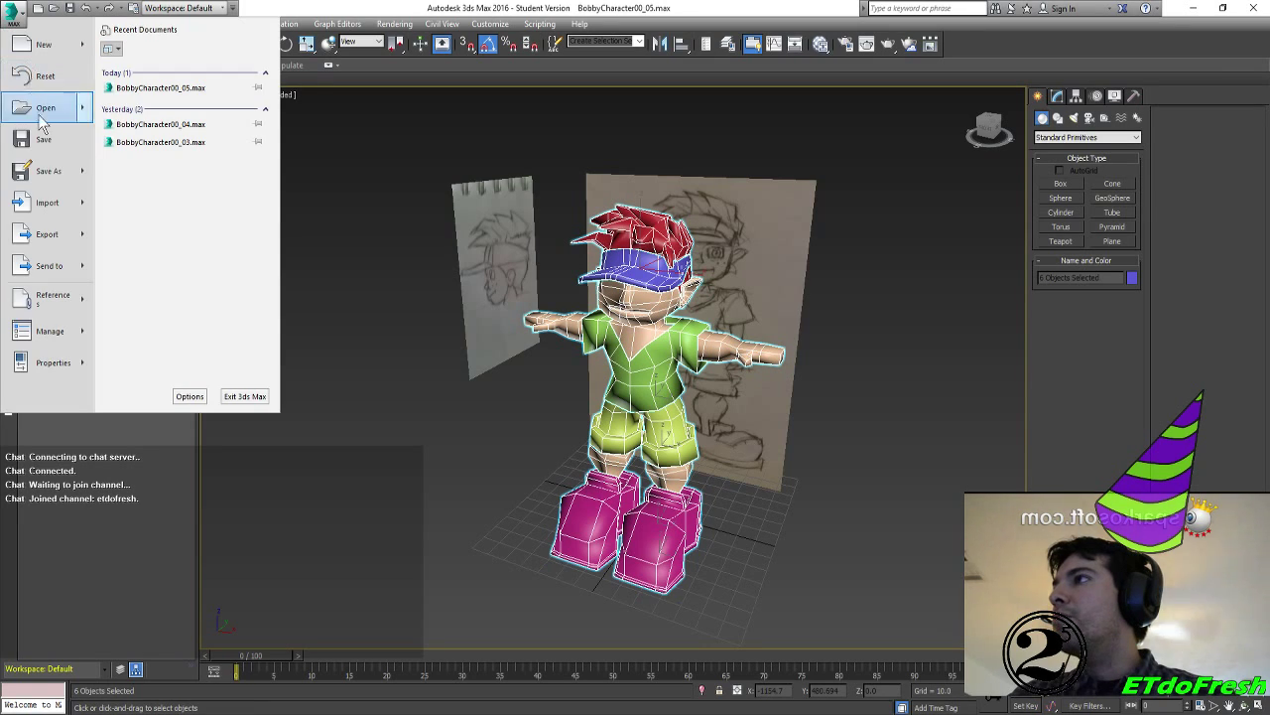
mouse_move(85, 238)
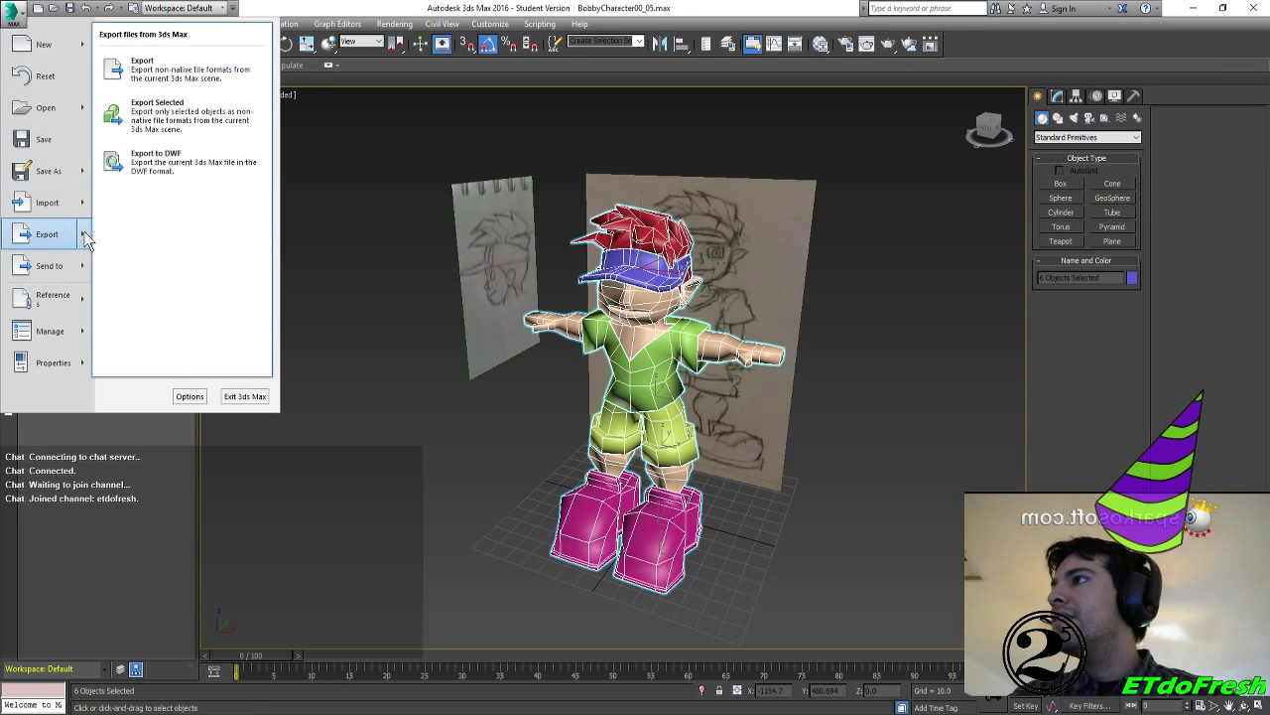
click(186, 112)
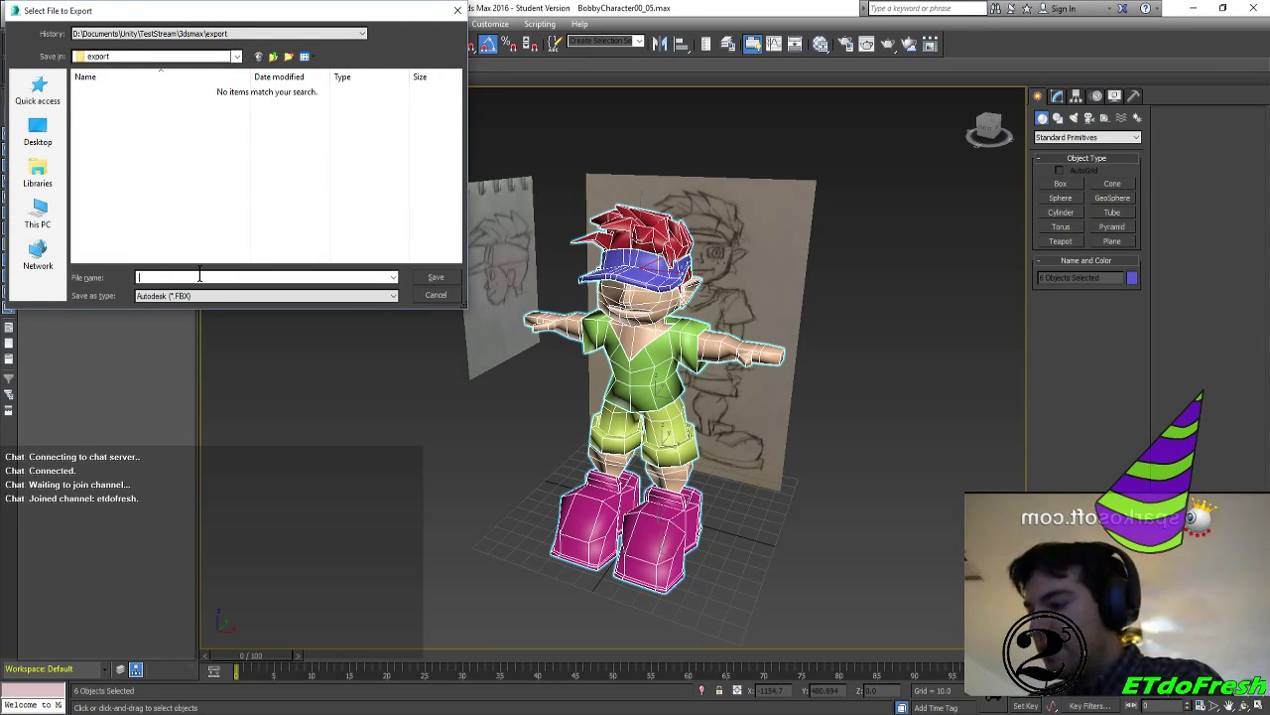
text(BobbyCharacter)
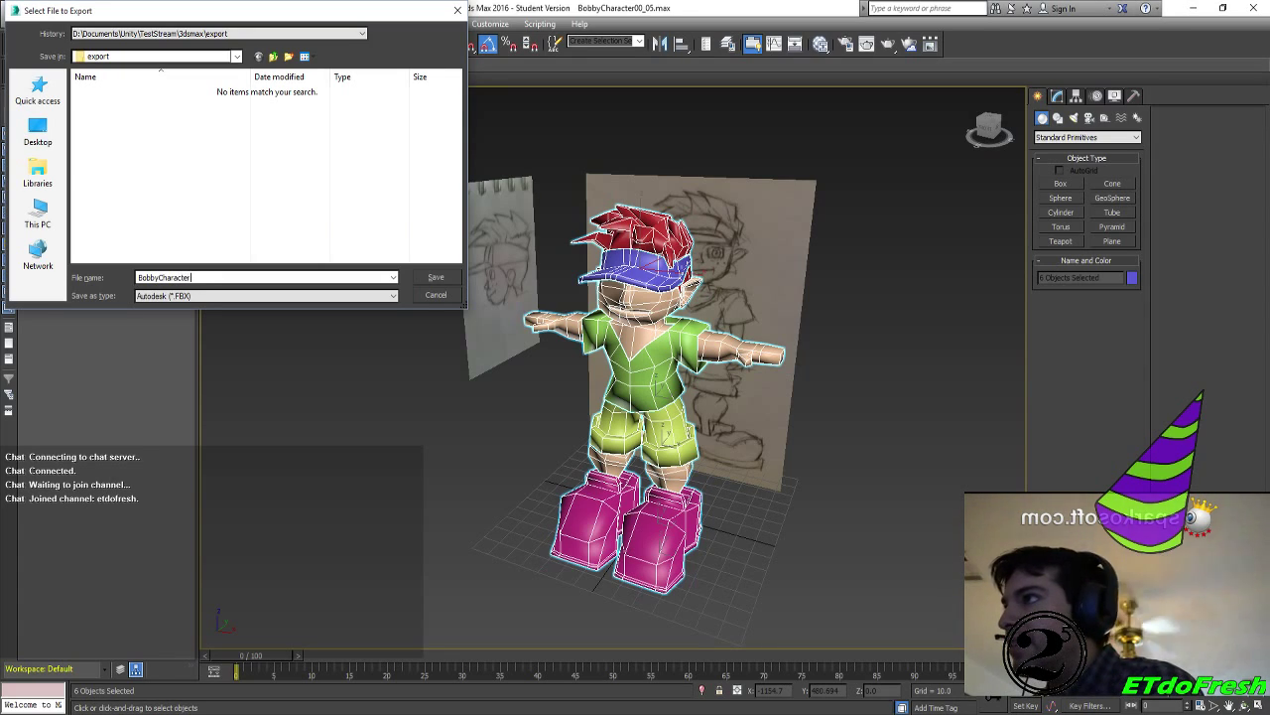
text(se)
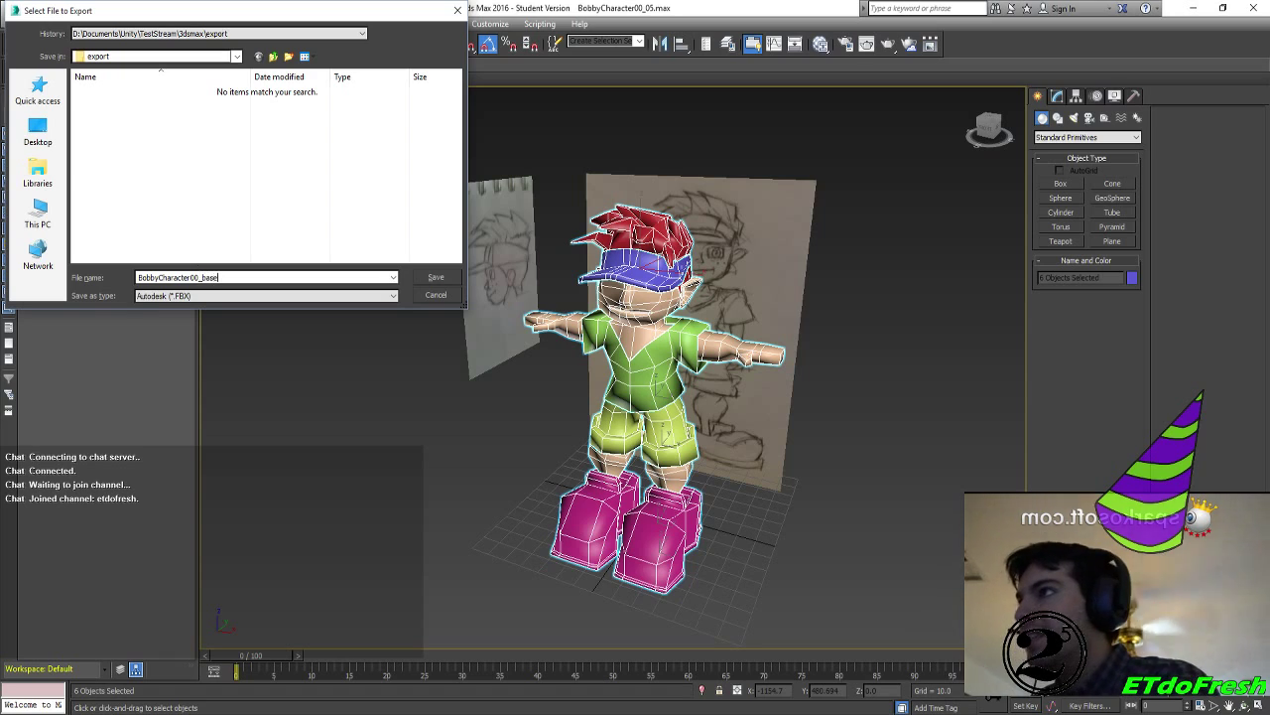
key(Return)
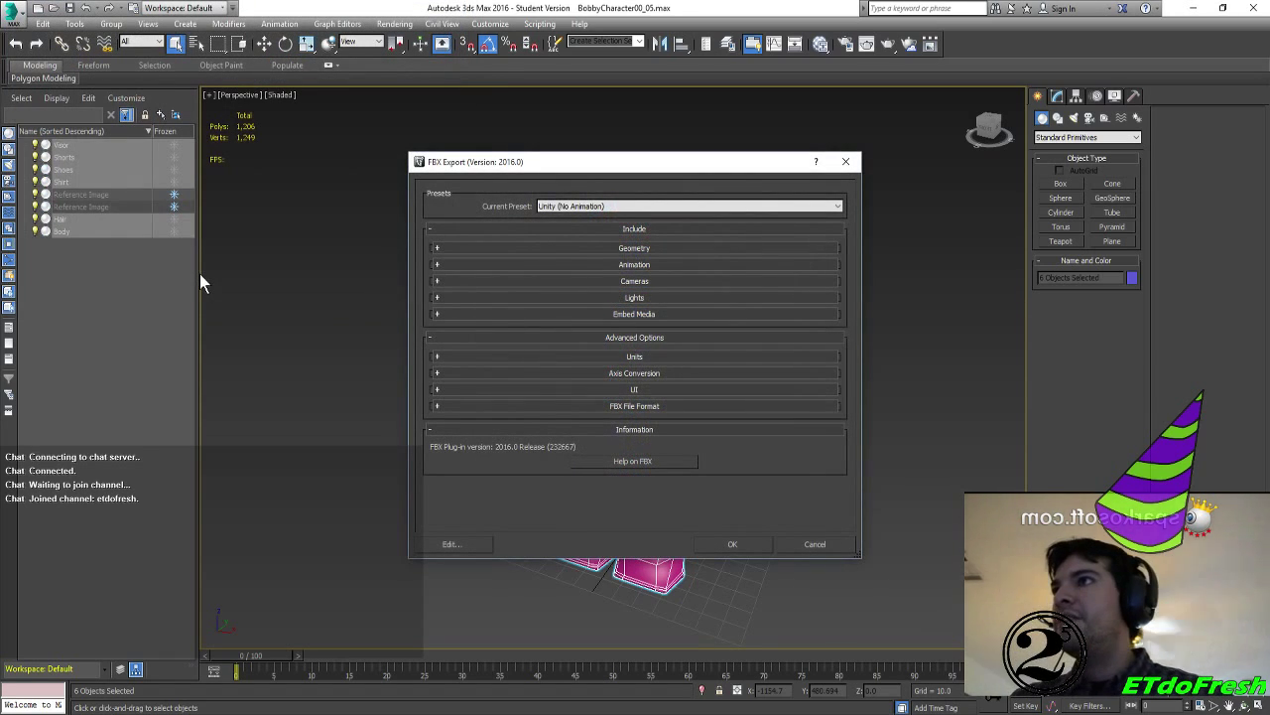
Set the FBX export preset to Autodesk Mudbox, run the export and dismiss the warnings
click(596, 205)
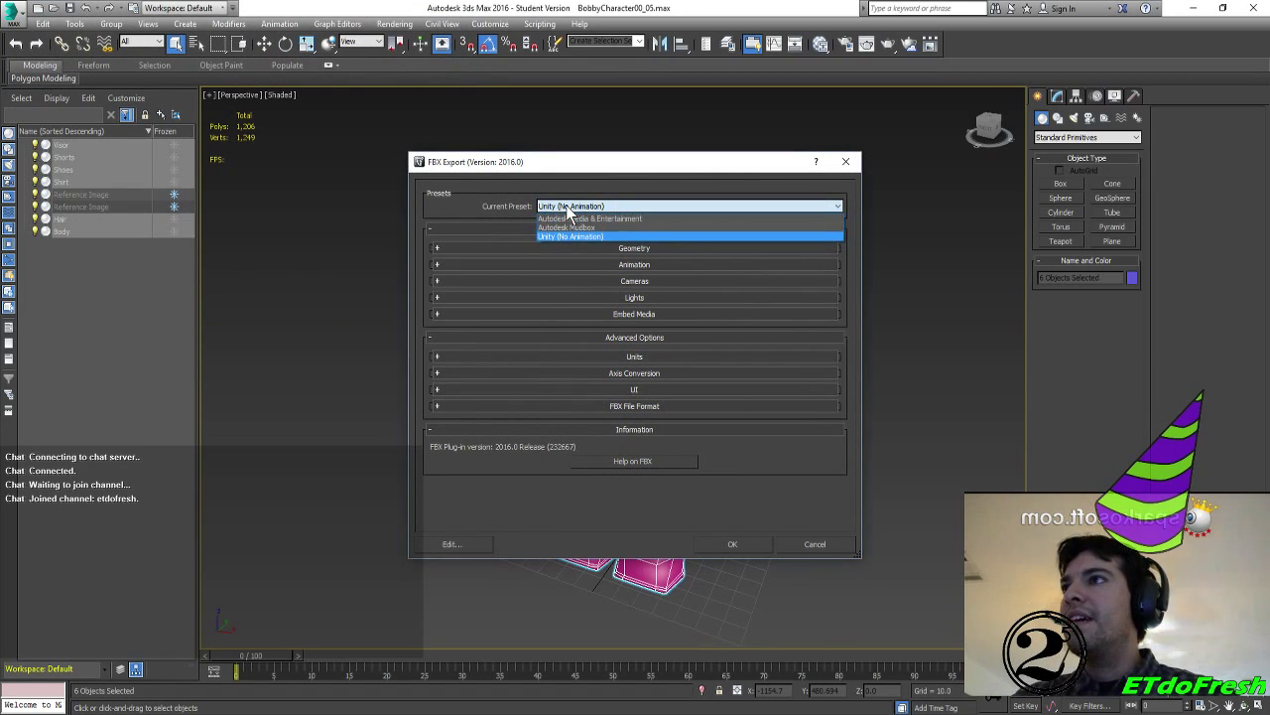
click(589, 228)
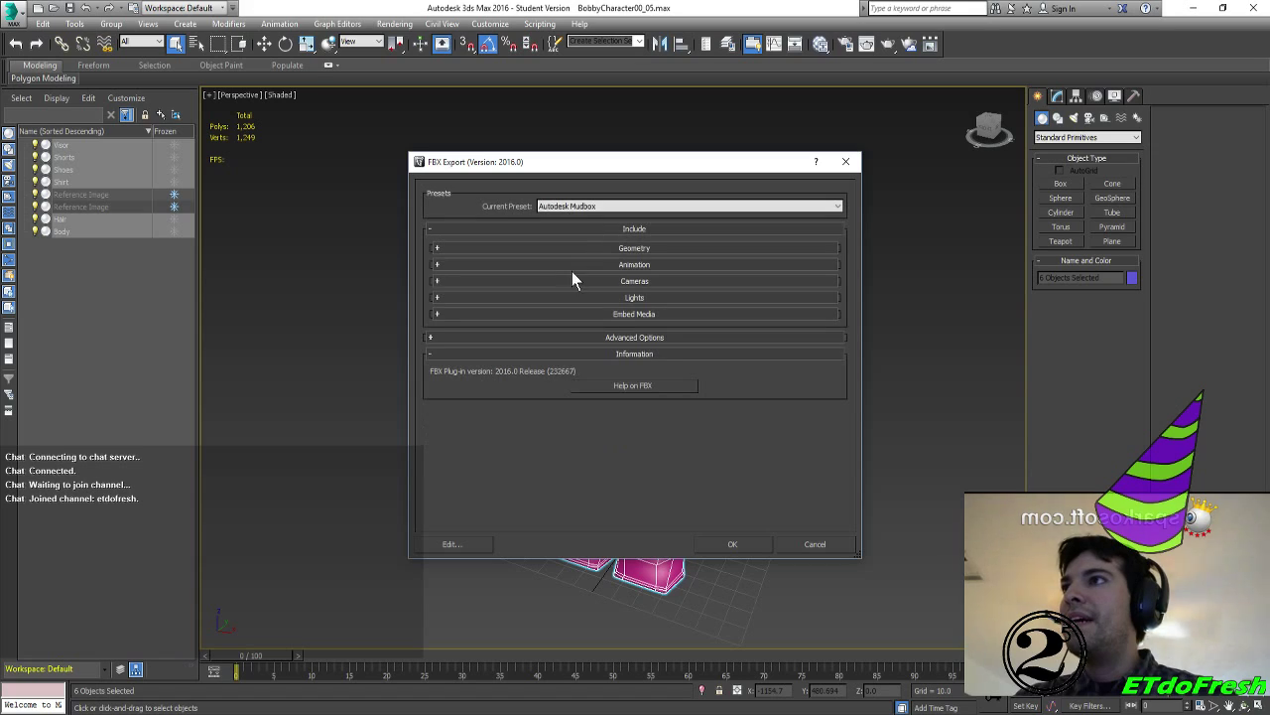
click(734, 542)
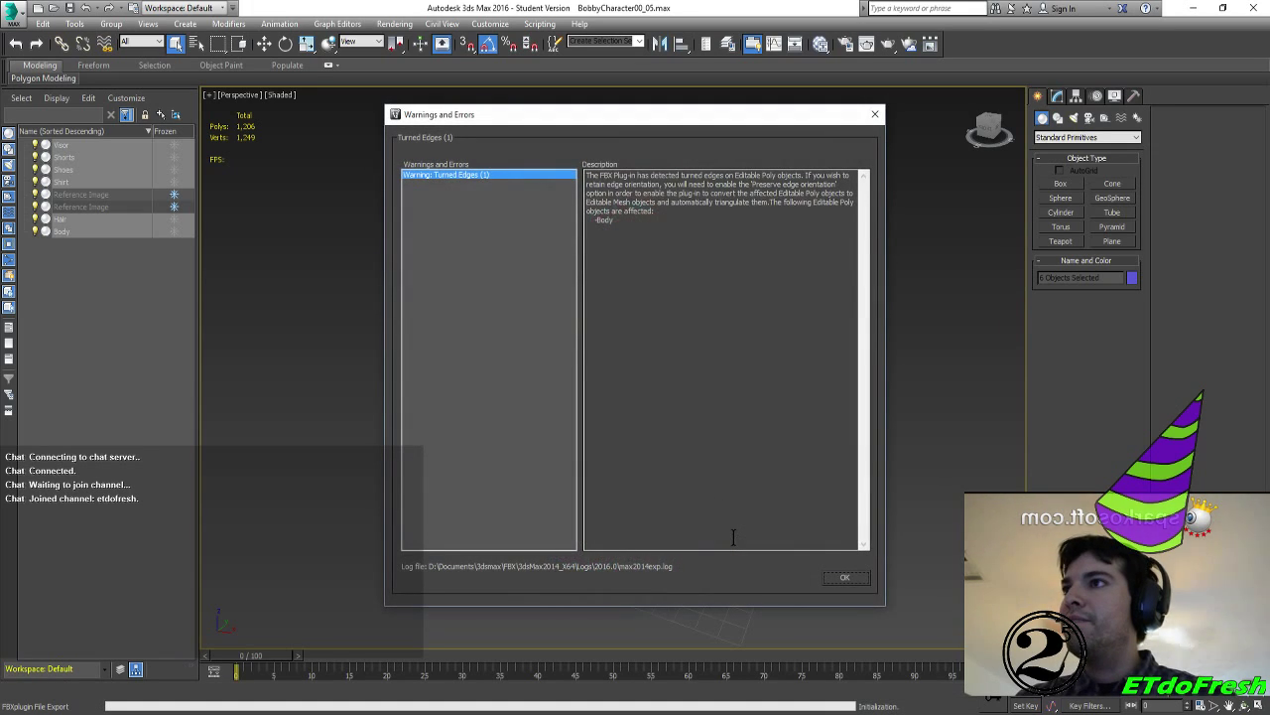
click(842, 577)
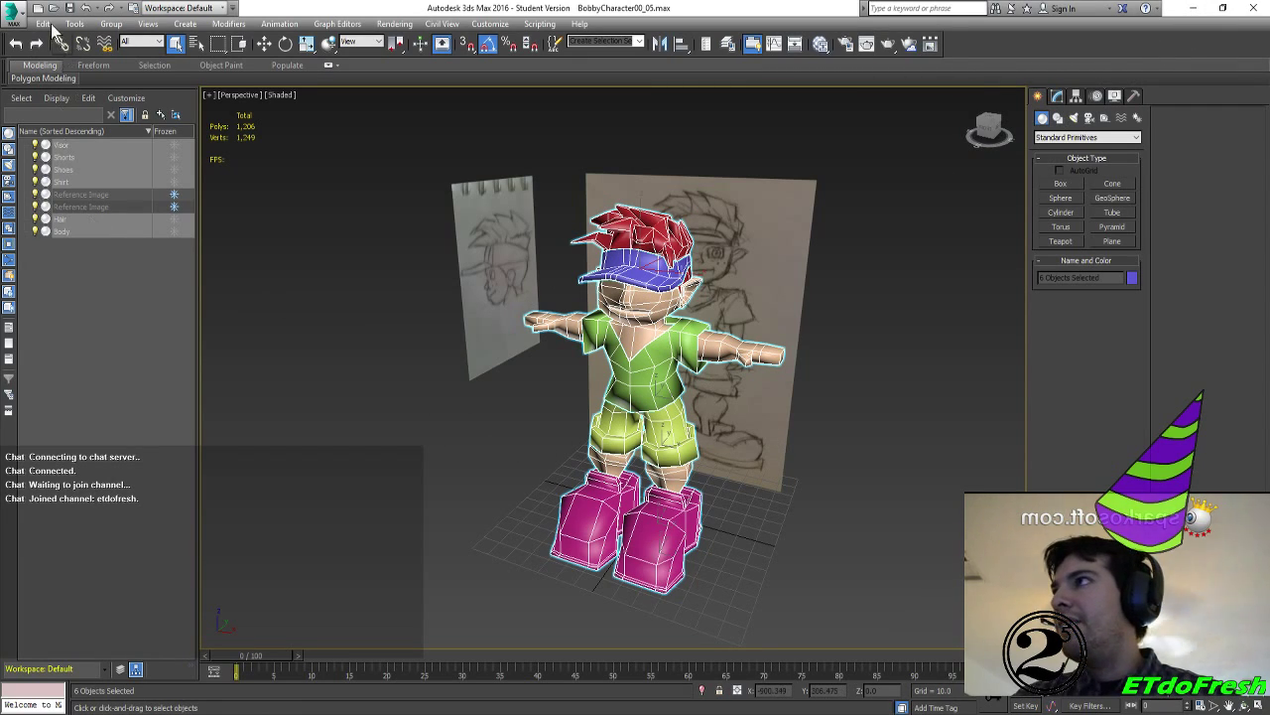
Open the 3dsmax project's export folder in a separate window from the Export Selected file browser, leaving the export cancelled
click(18, 12)
mouse_move(85, 246)
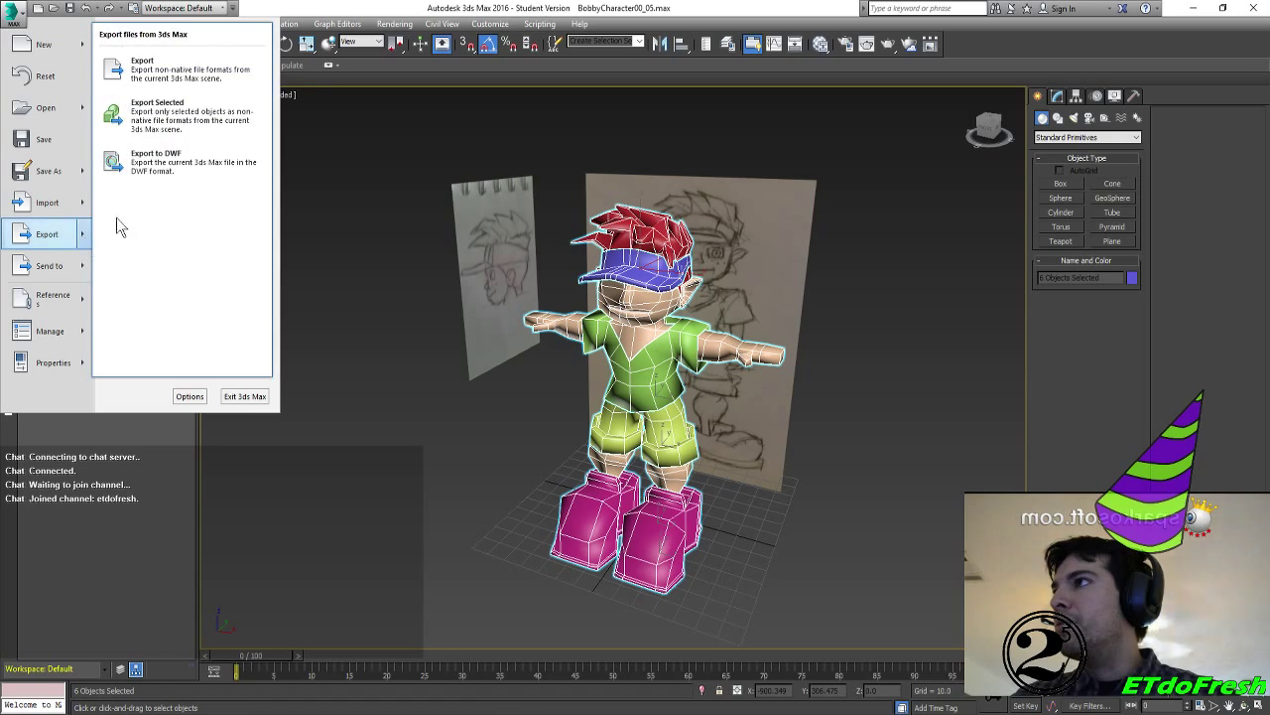
click(165, 125)
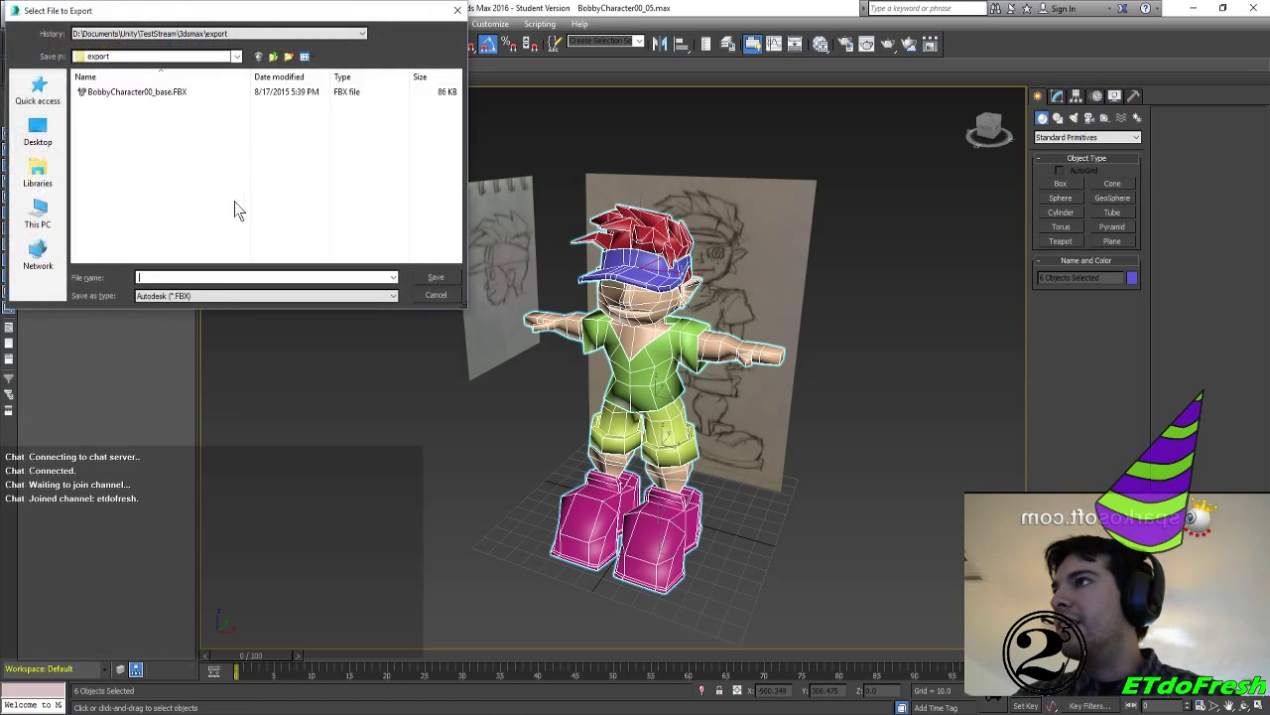
right_click(156, 92)
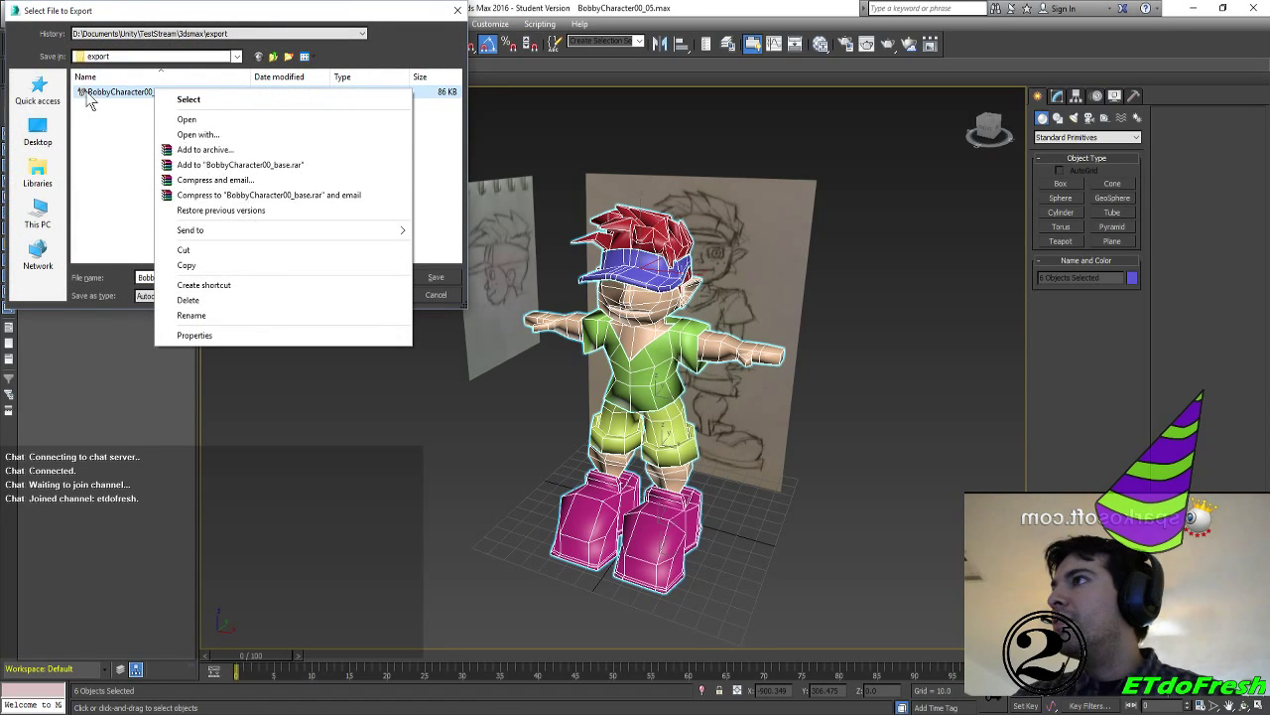
click(129, 144)
click(273, 56)
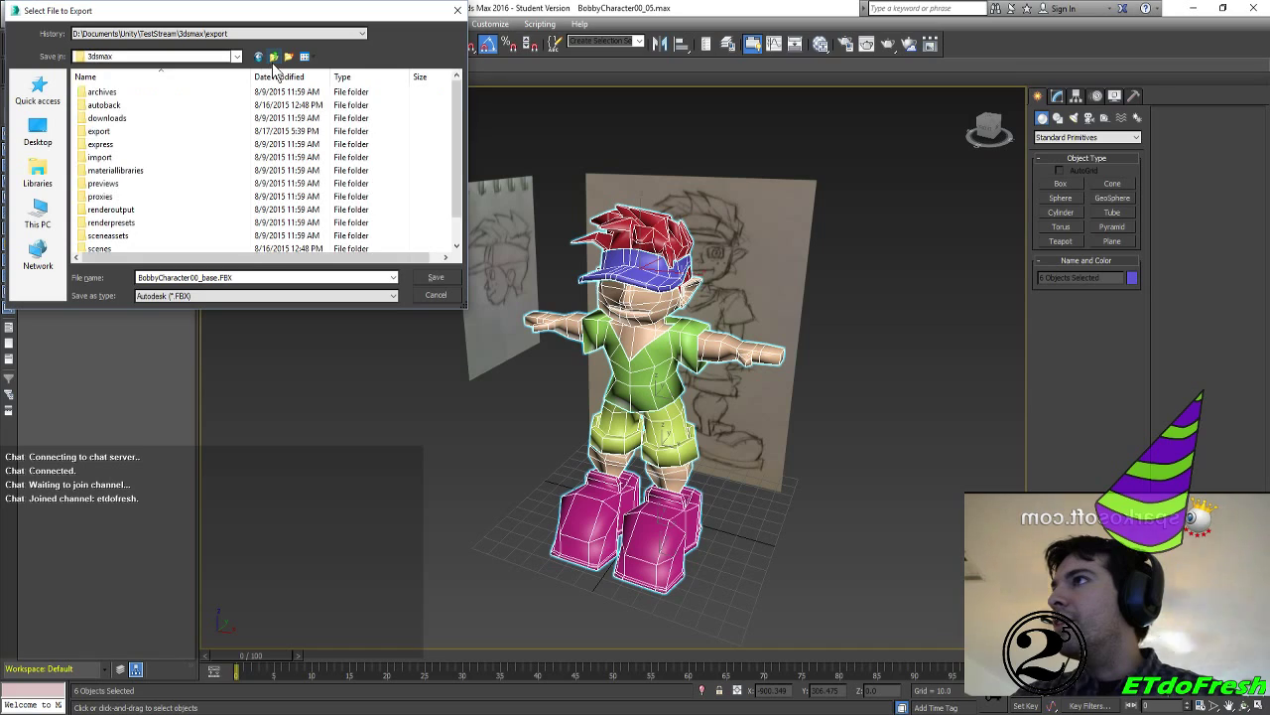
right_click(112, 133)
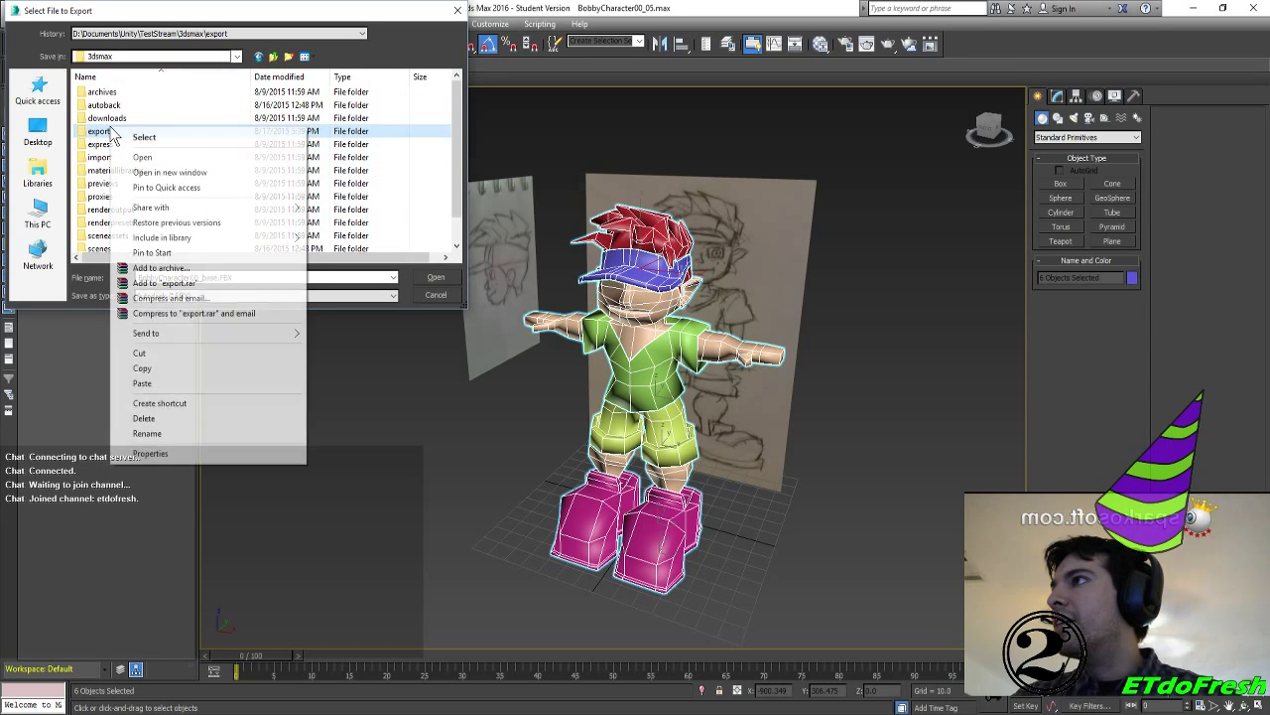
click(176, 173)
click(476, 11)
click(458, 10)
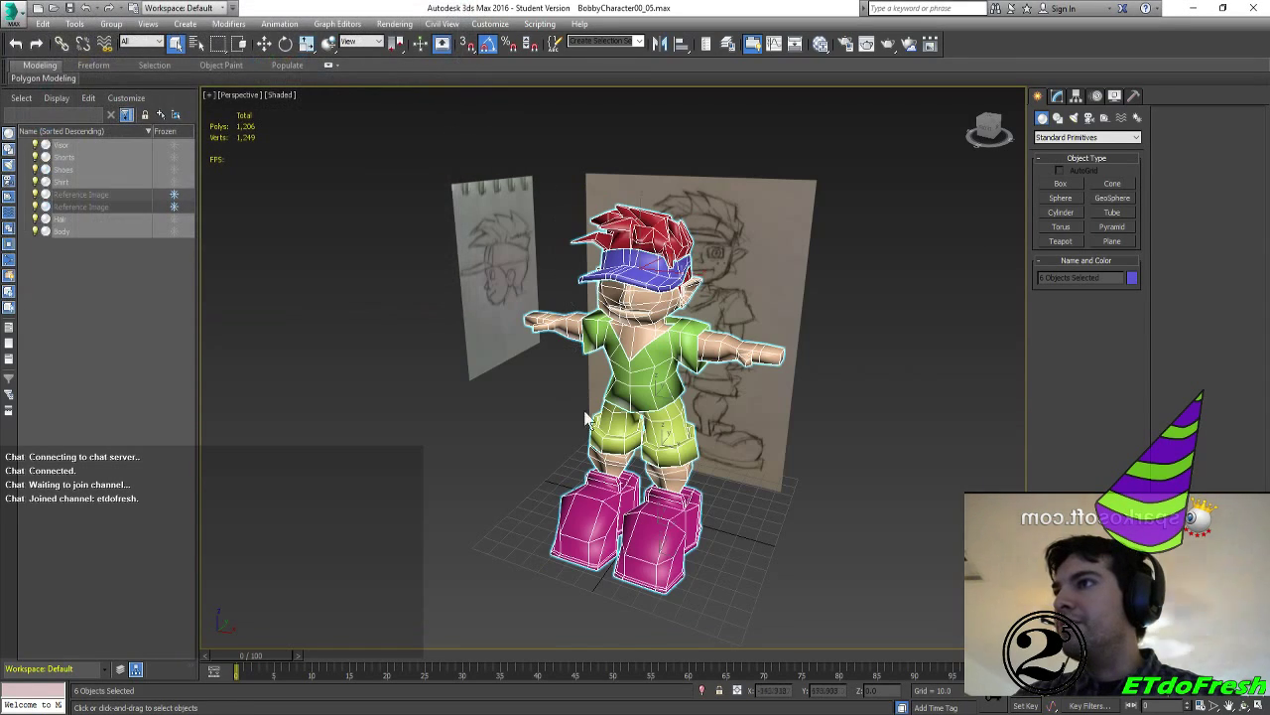
Copy BobbyCharacter00_base.FBX from the export folder to the remote computer's desktop in TeamViewer
click(429, 640)
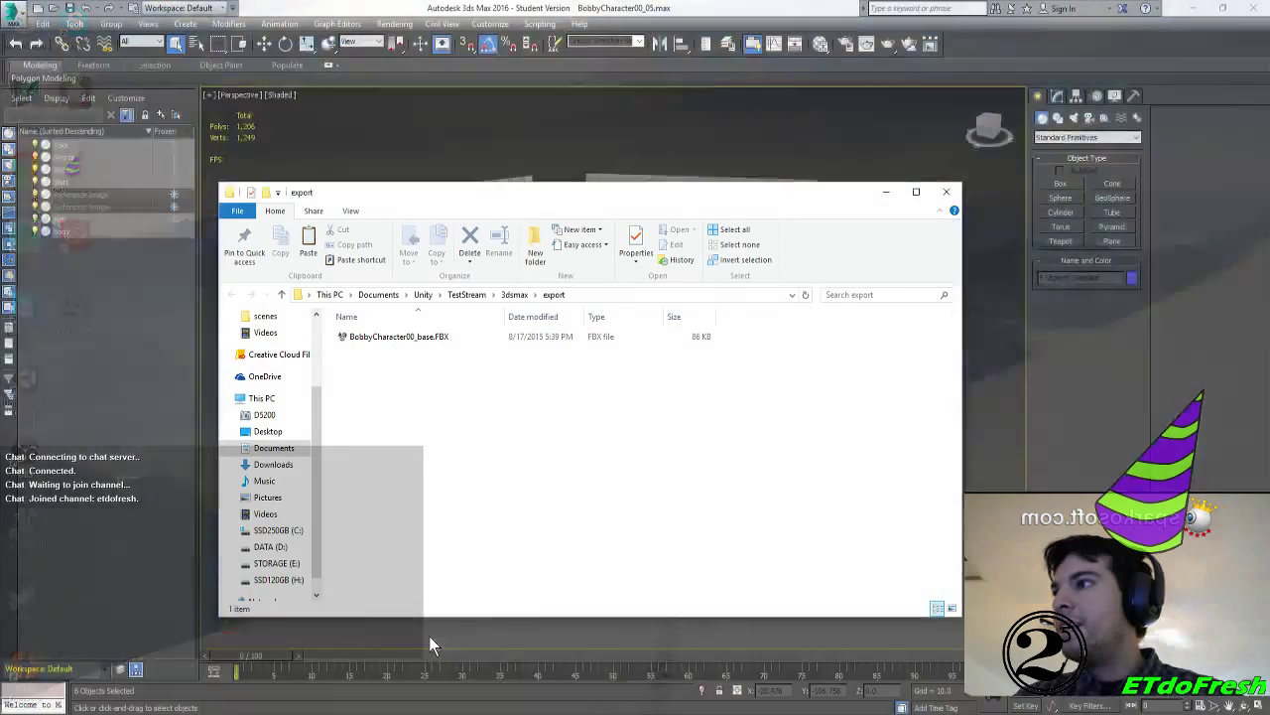
click(416, 336)
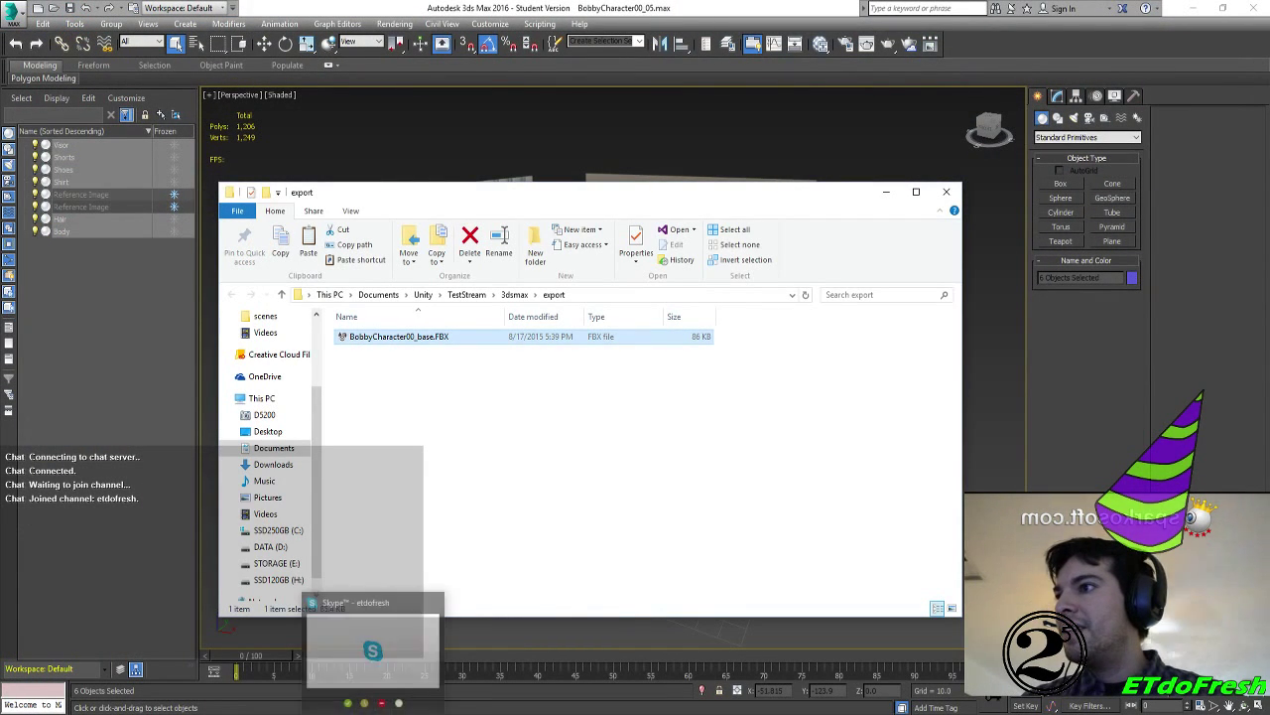
click(471, 712)
click(521, 663)
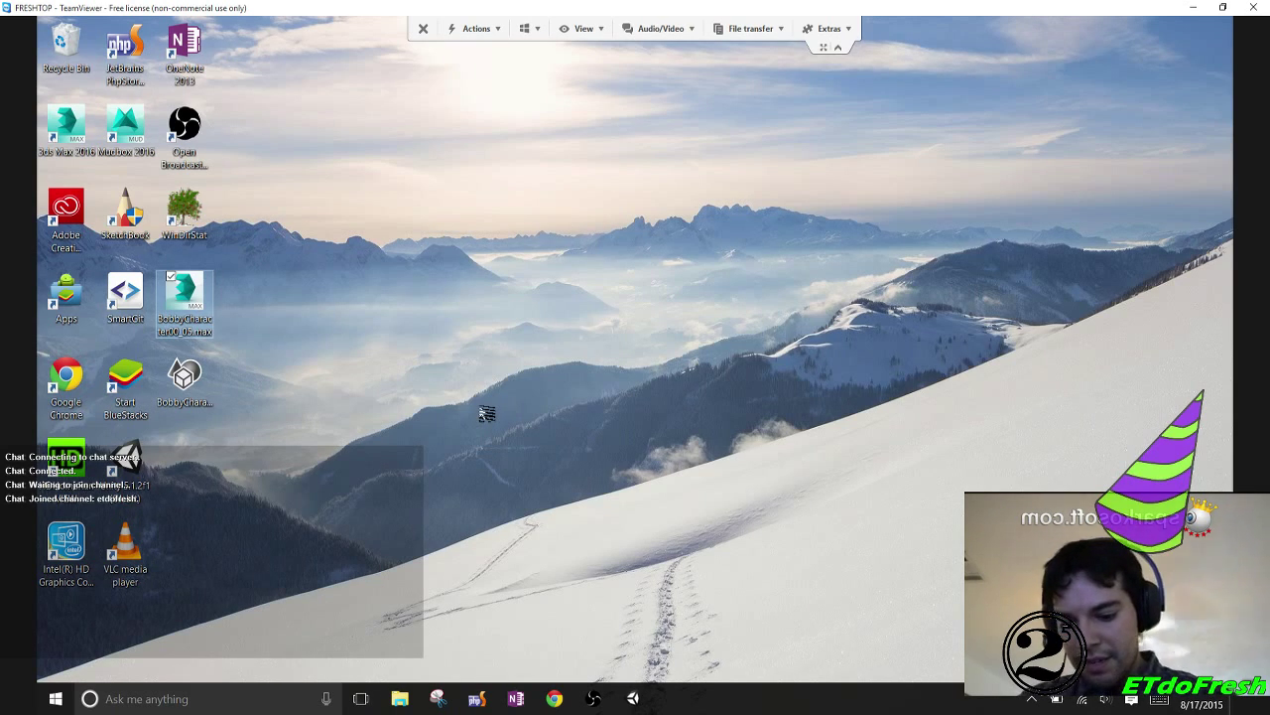
key(Down)
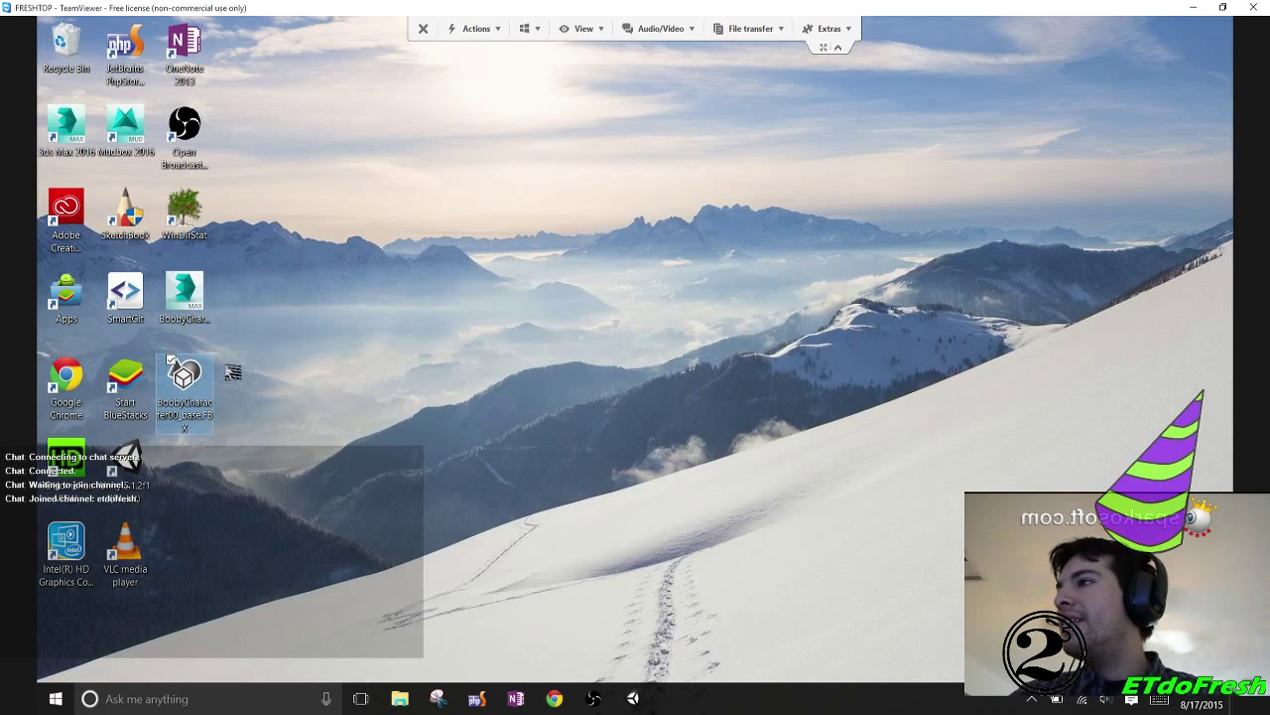
right_click(198, 379)
click(346, 421)
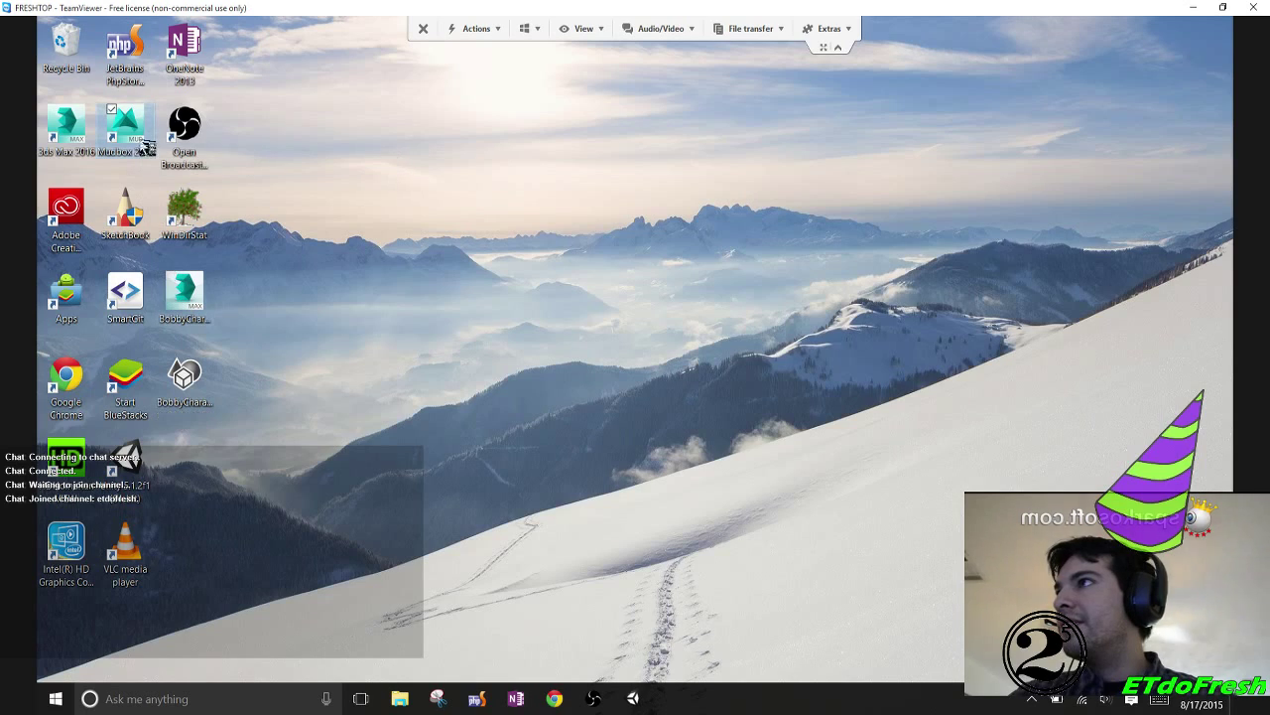
Launch Mudbox 2016 on the remote computer and close its license, What's New and Welcome dialogs
double_click(144, 147)
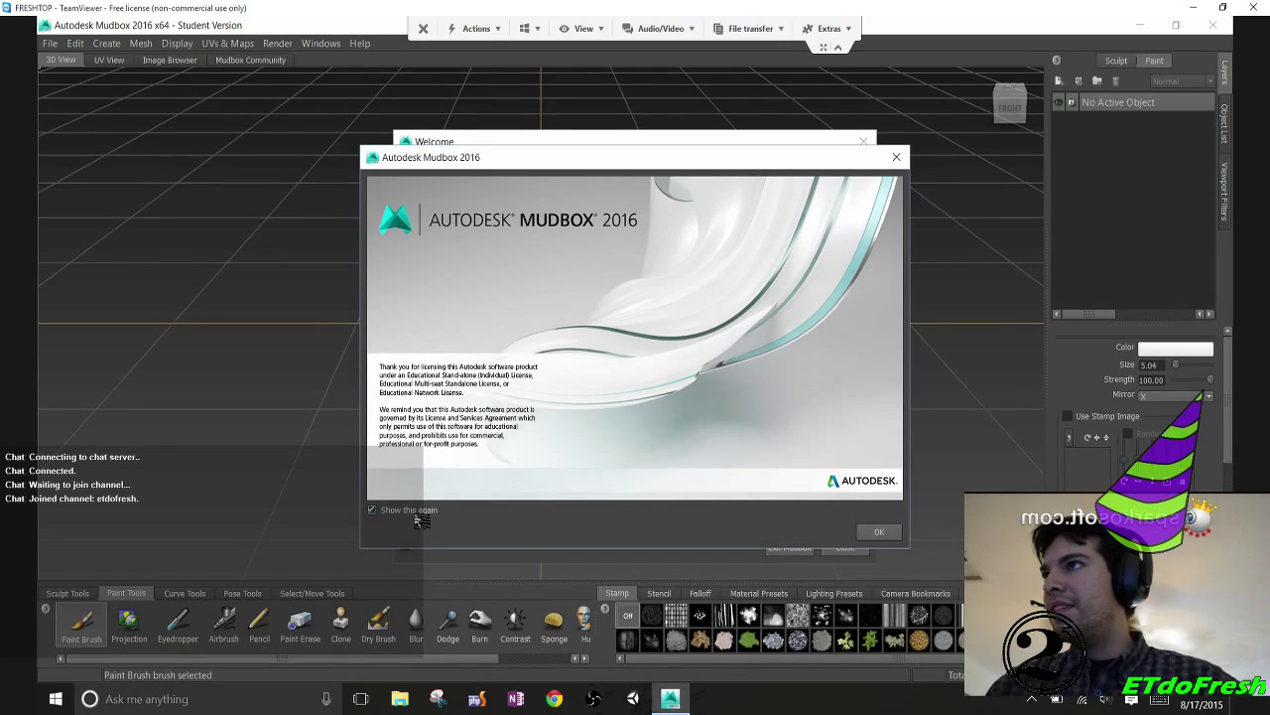
click(874, 536)
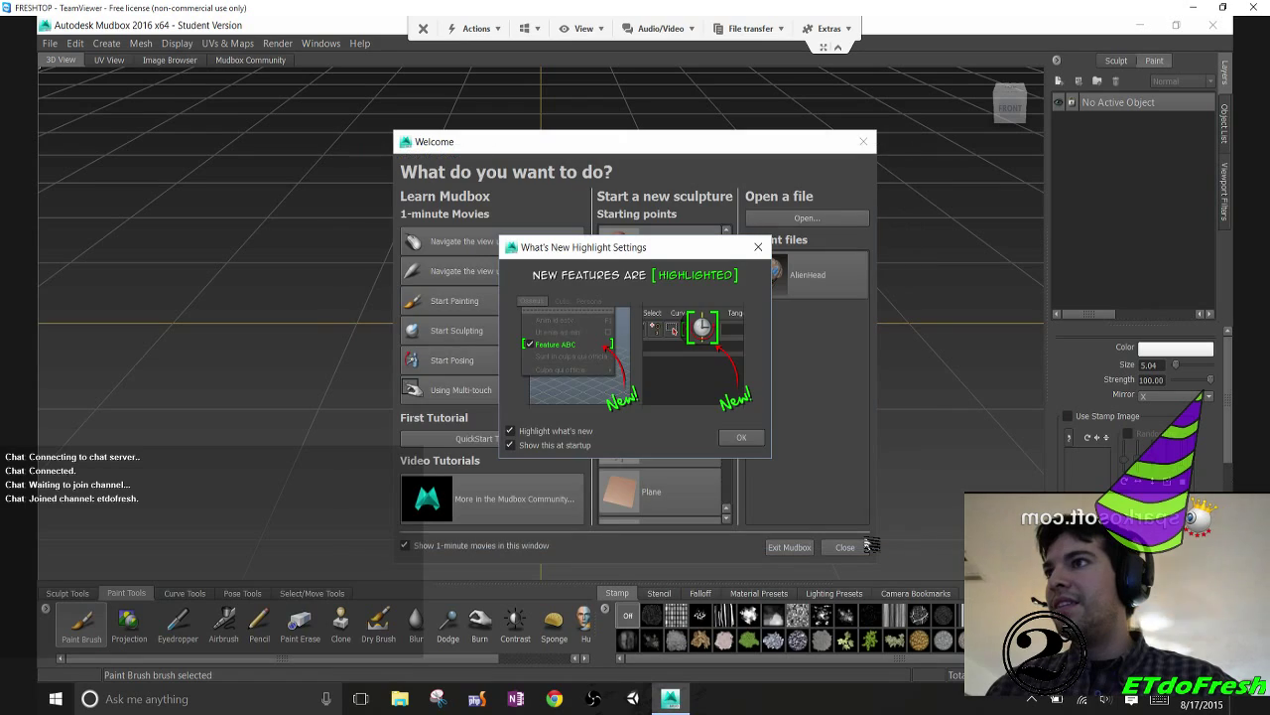
click(743, 439)
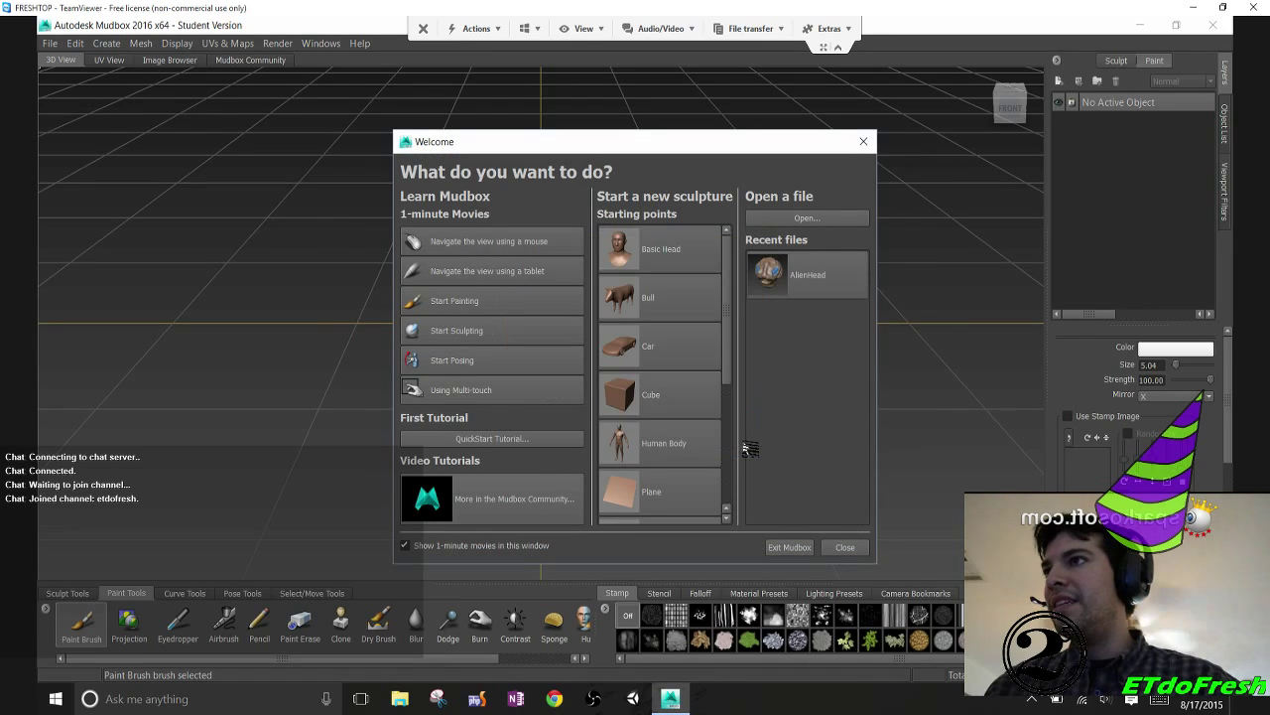
click(842, 549)
Import BobbyCharacter00_base.FBX from the Desktop folder and keep the Body mesh and all other meshes with incomplete UVs
click(50, 43)
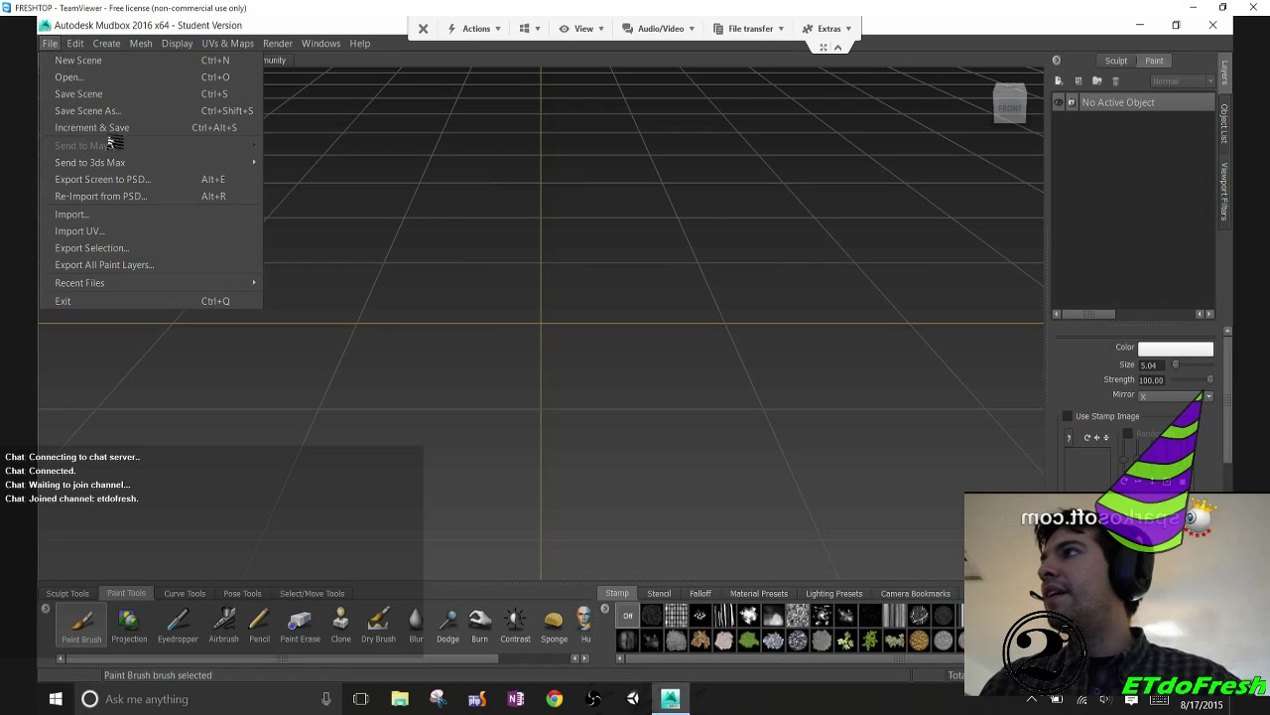
click(113, 214)
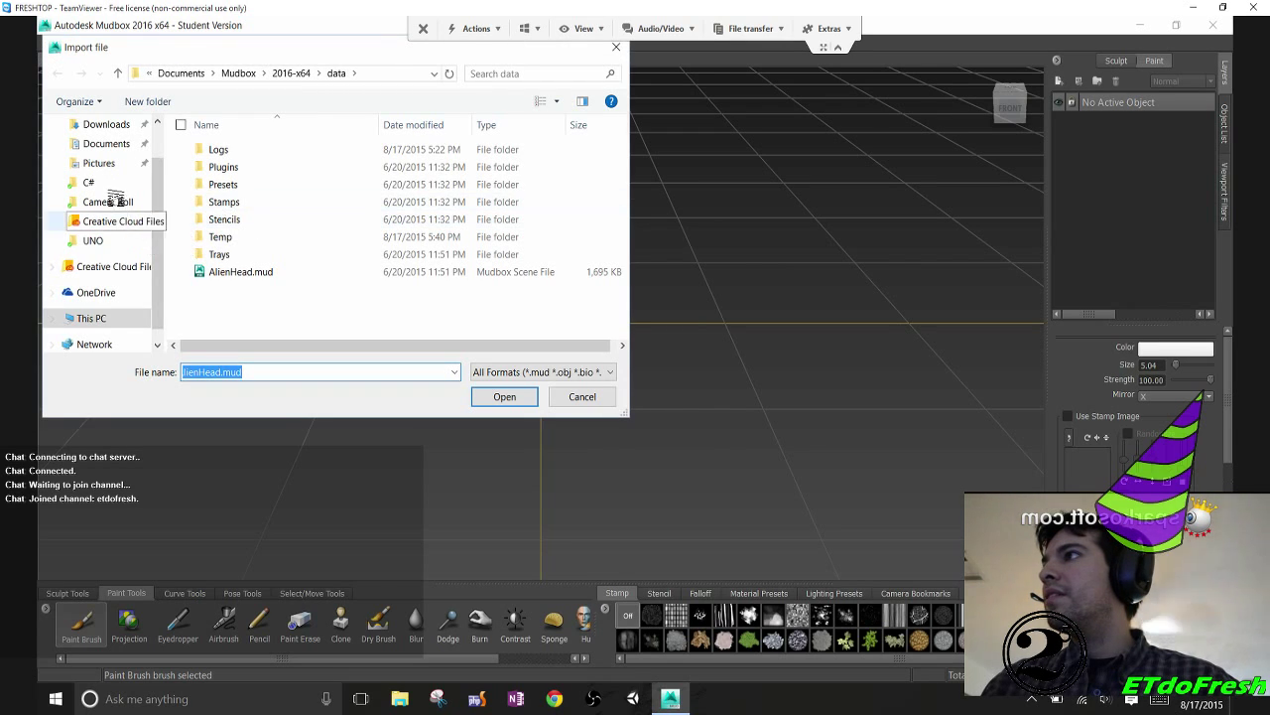
scroll(115, 194, up, 2)
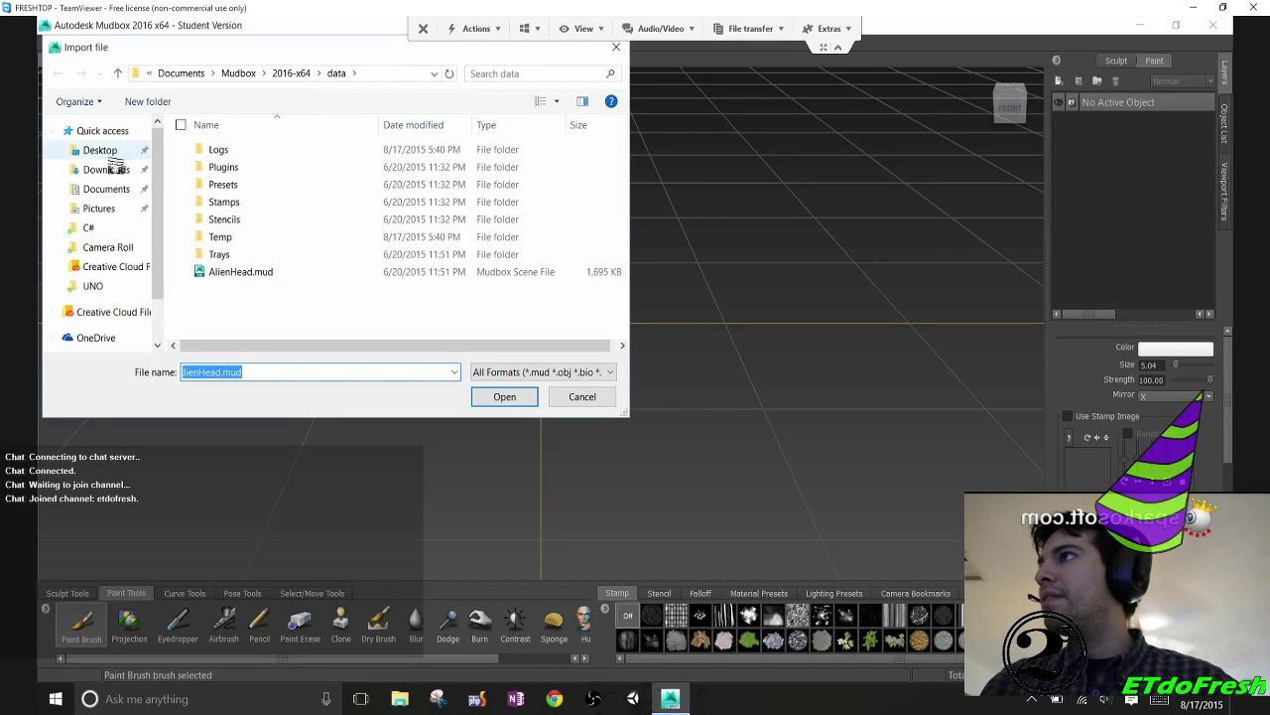
click(100, 150)
click(236, 195)
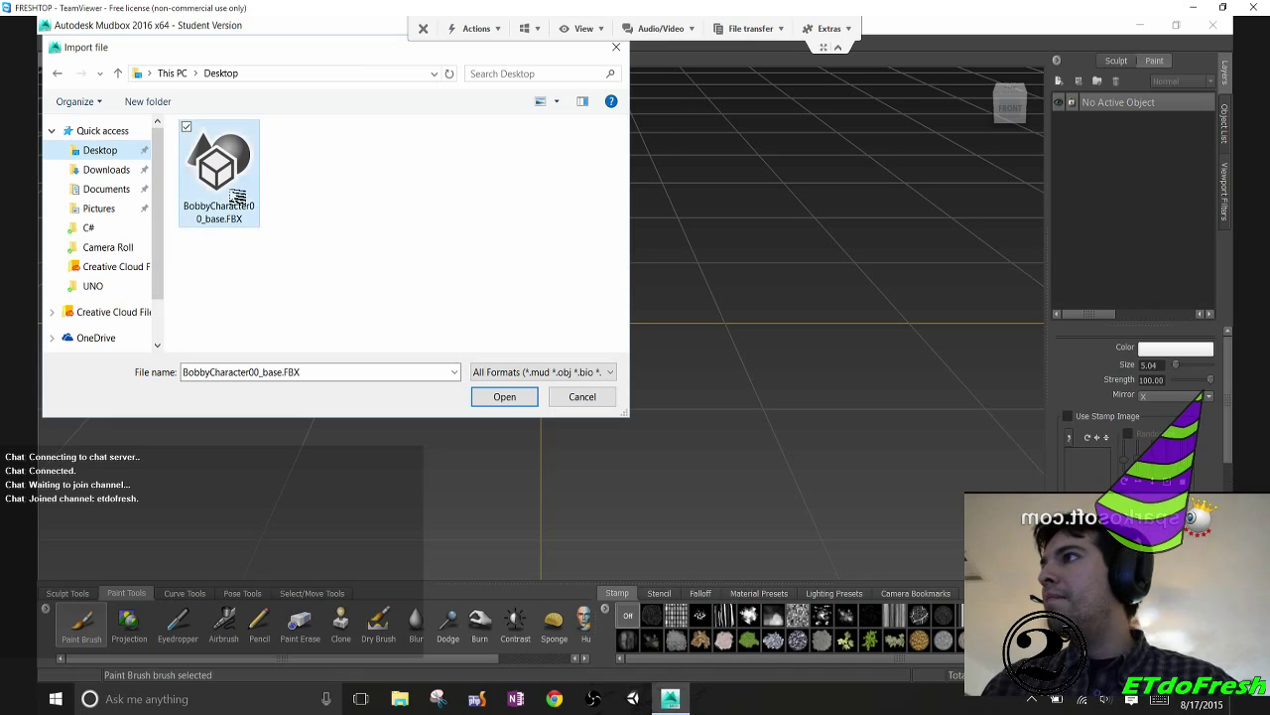
double_click(236, 196)
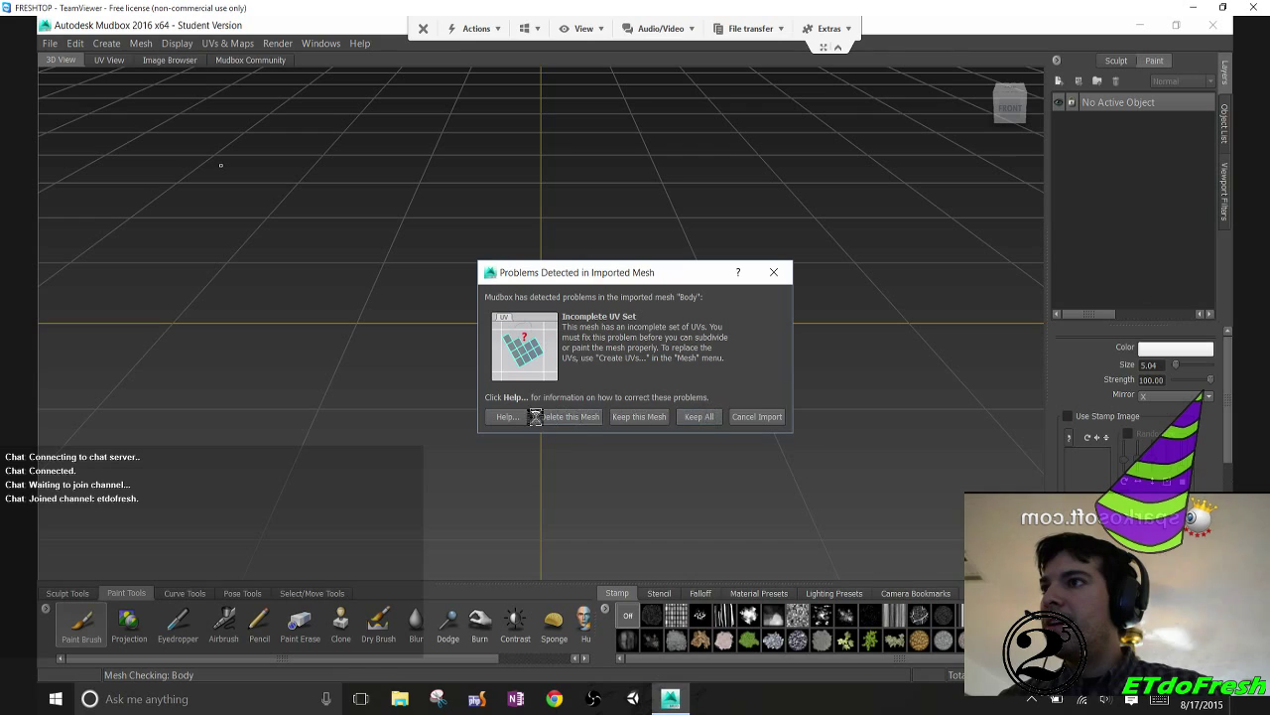
click(631, 416)
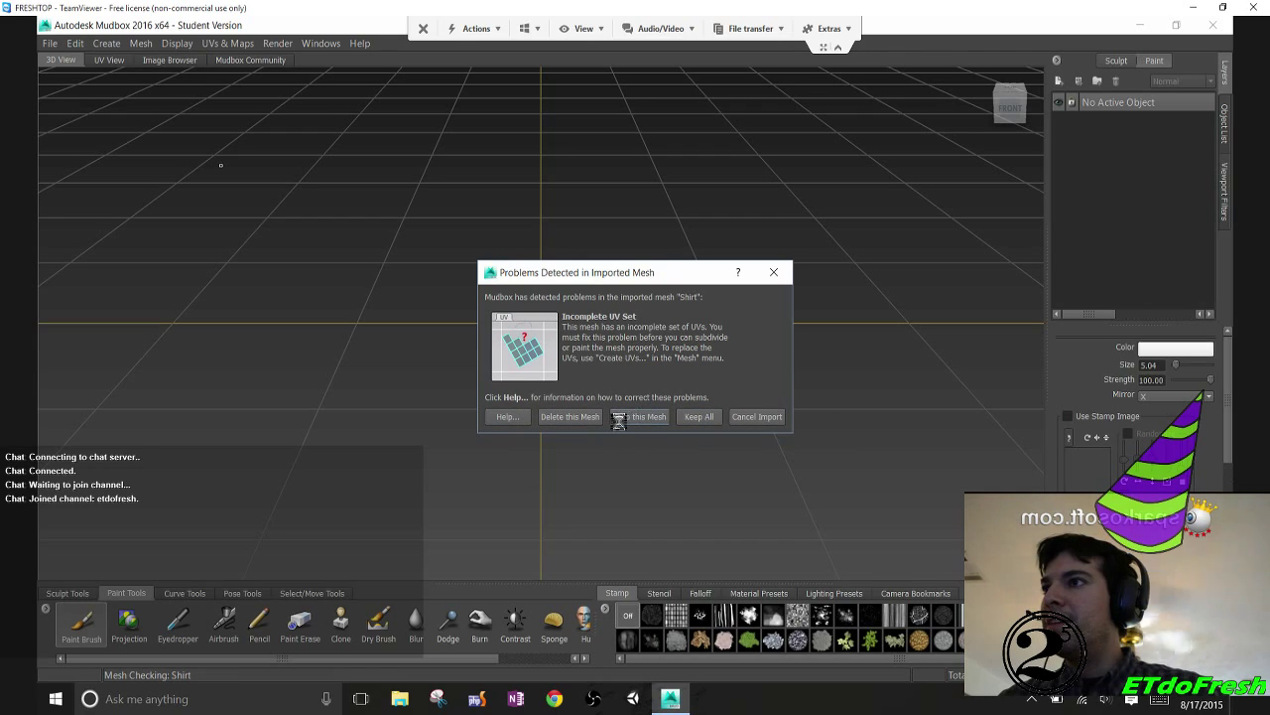
click(684, 420)
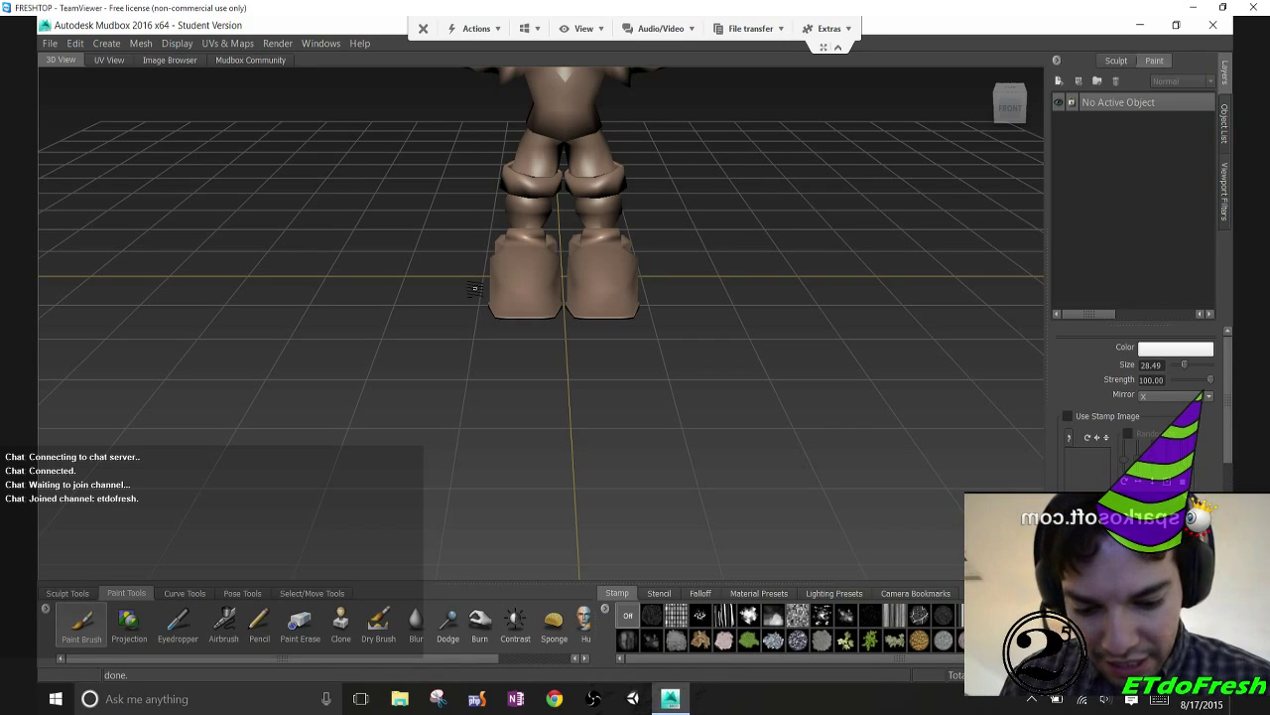
Select the shirt object and view its Default Material properties without changing them
key(a)
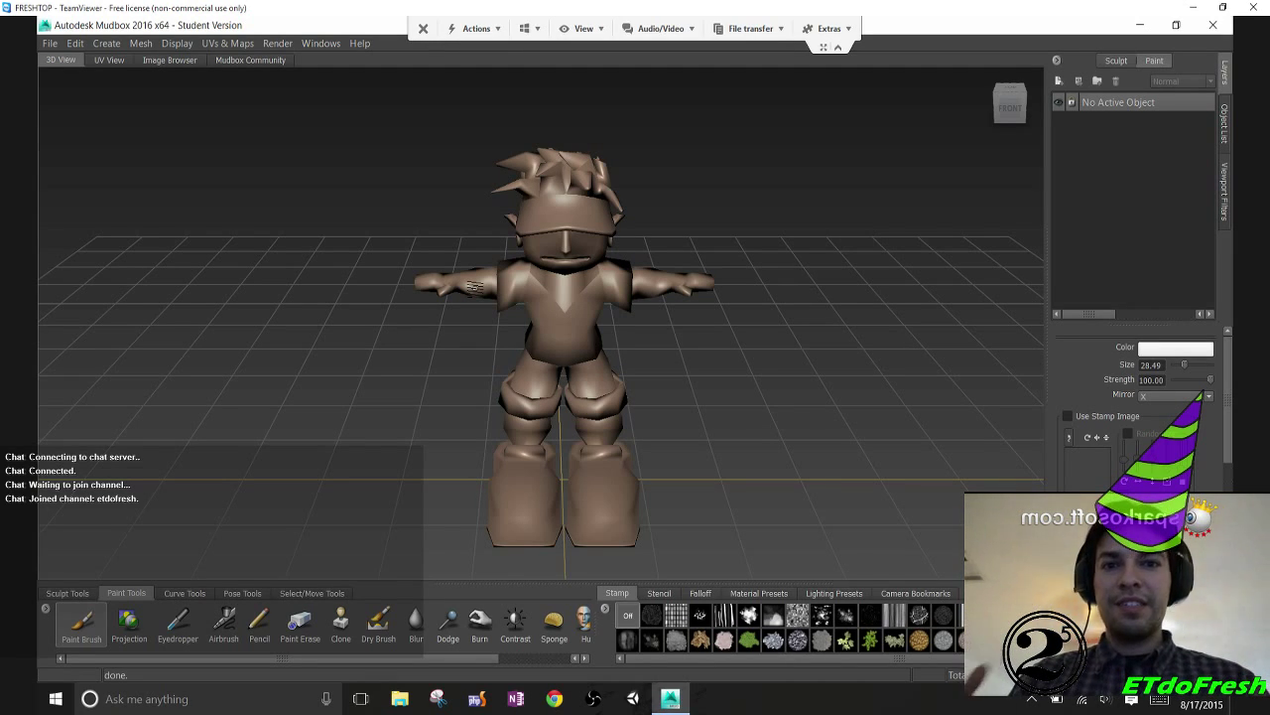
scroll(476, 288, up, 6)
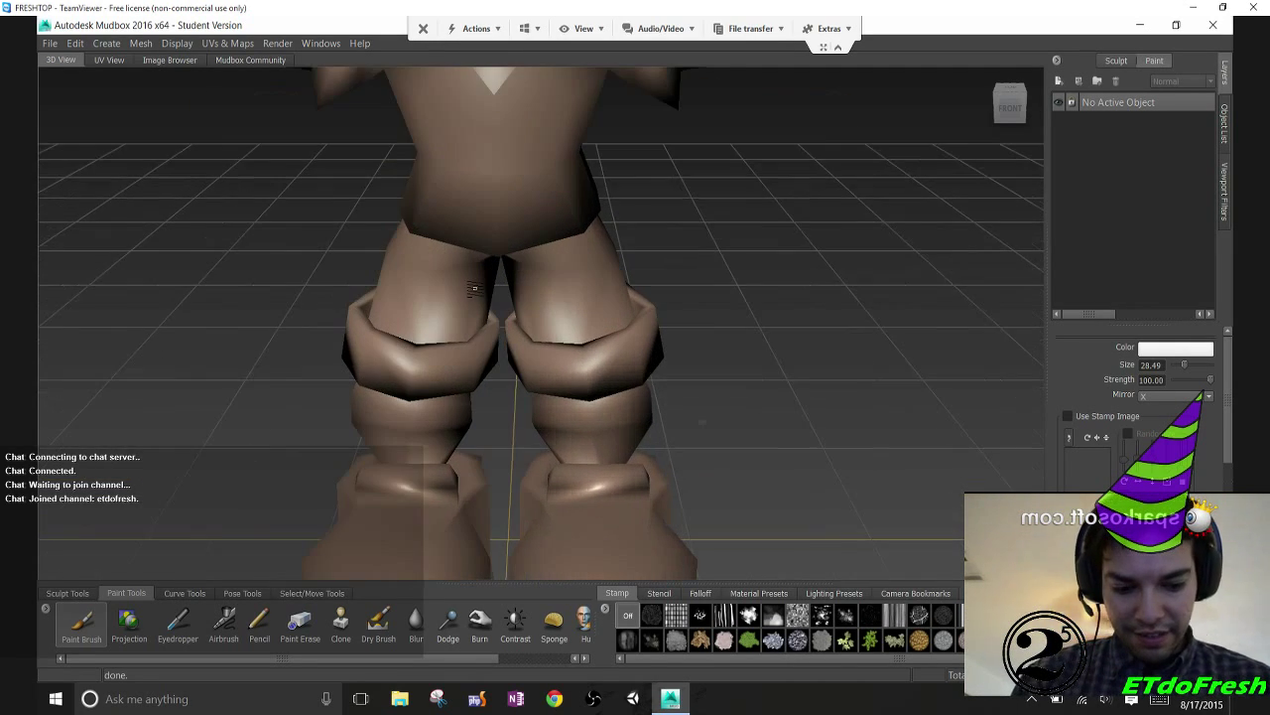
scroll(475, 288, down, 3)
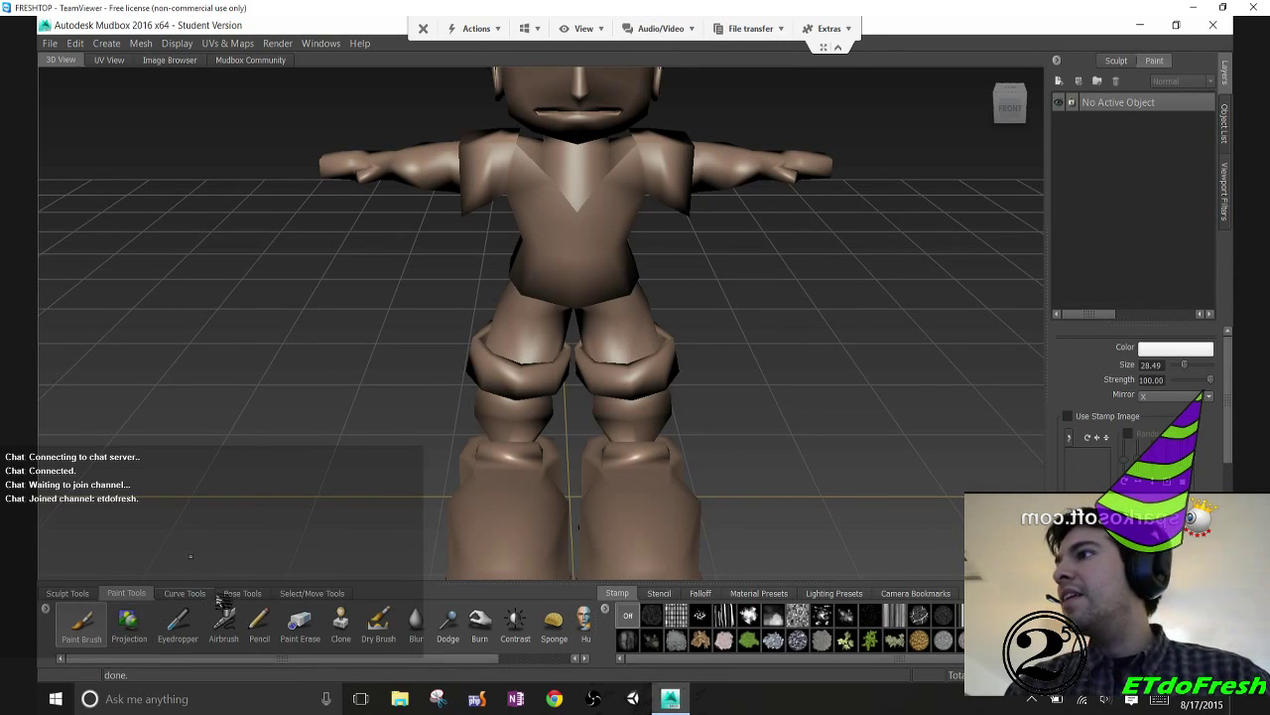
click(301, 592)
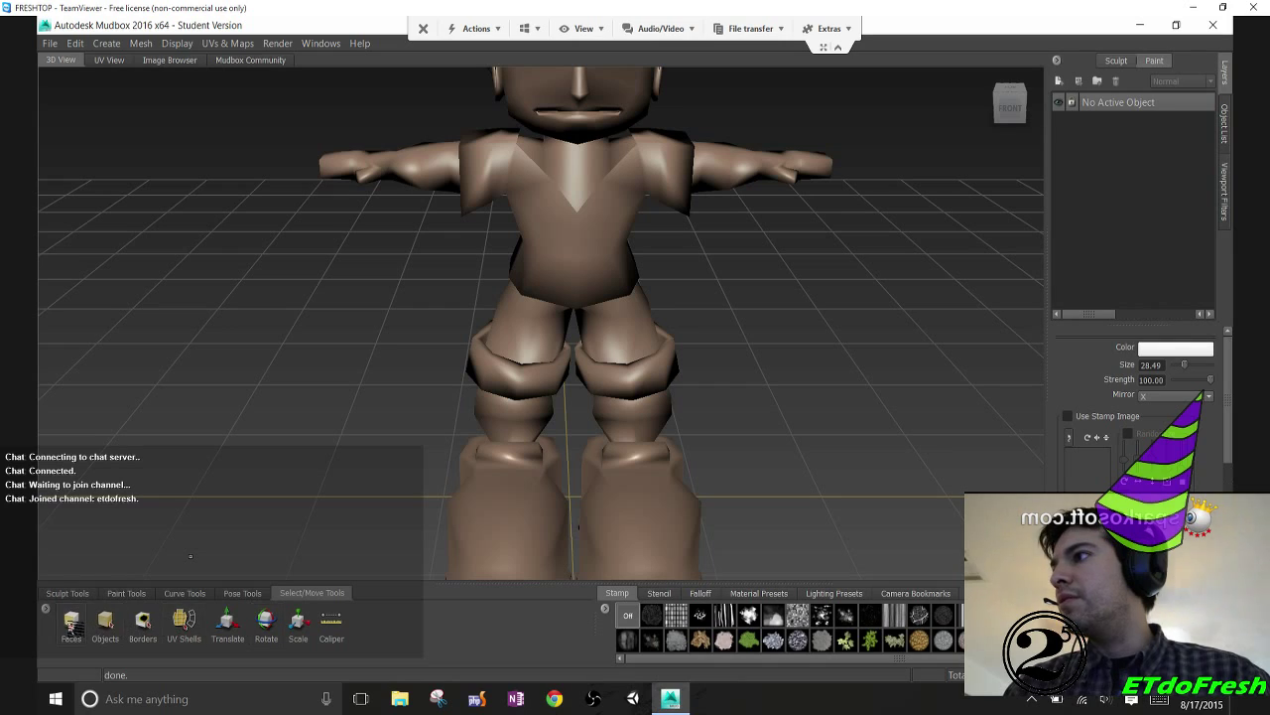
click(105, 623)
click(573, 224)
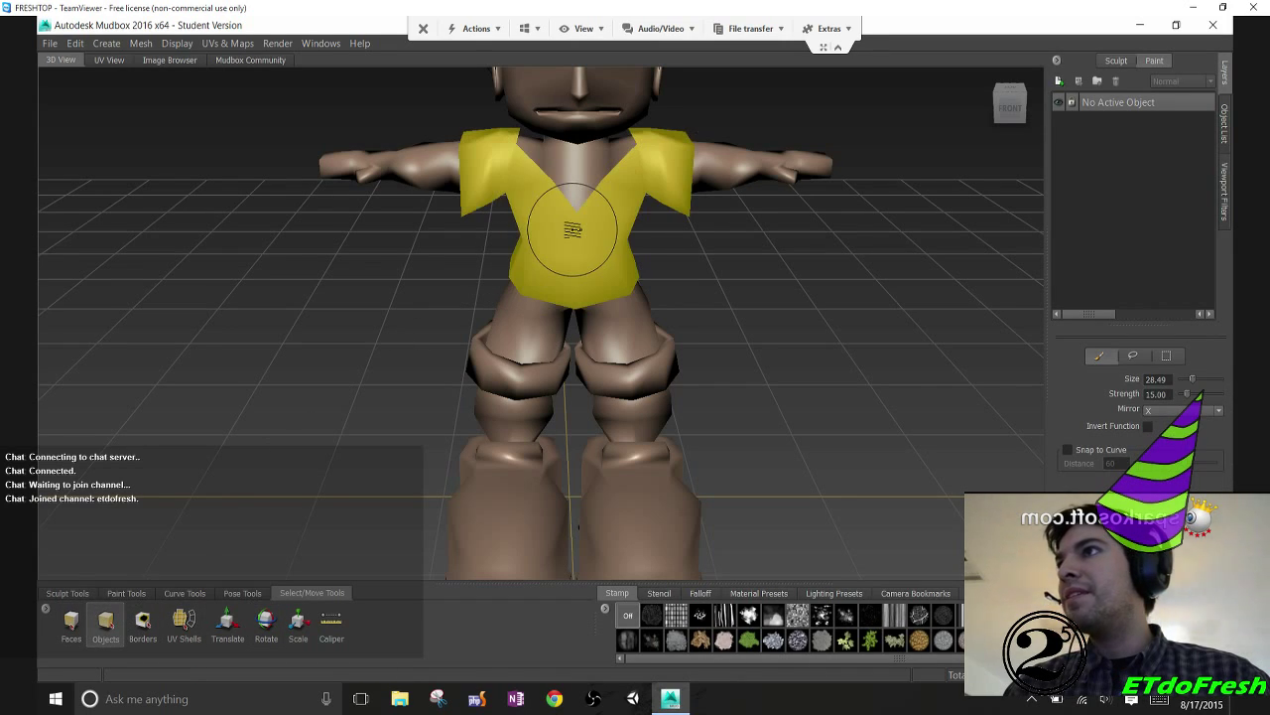
right_click(579, 234)
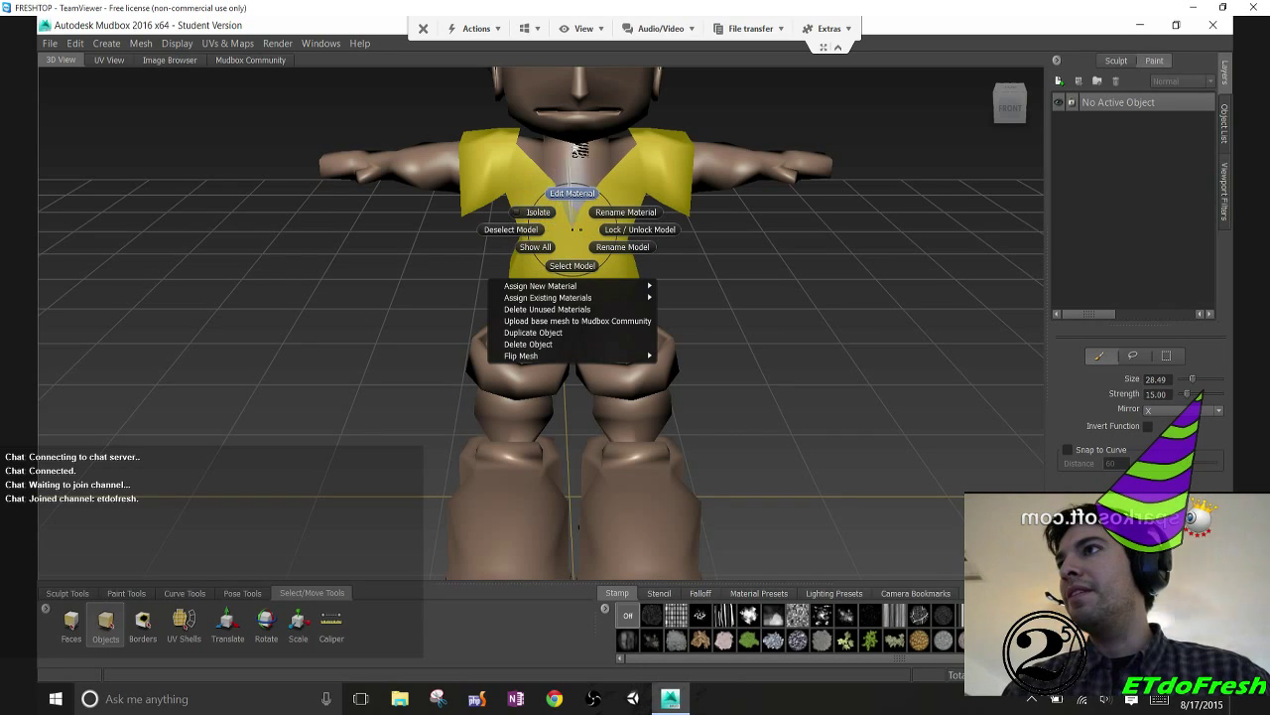
click(579, 149)
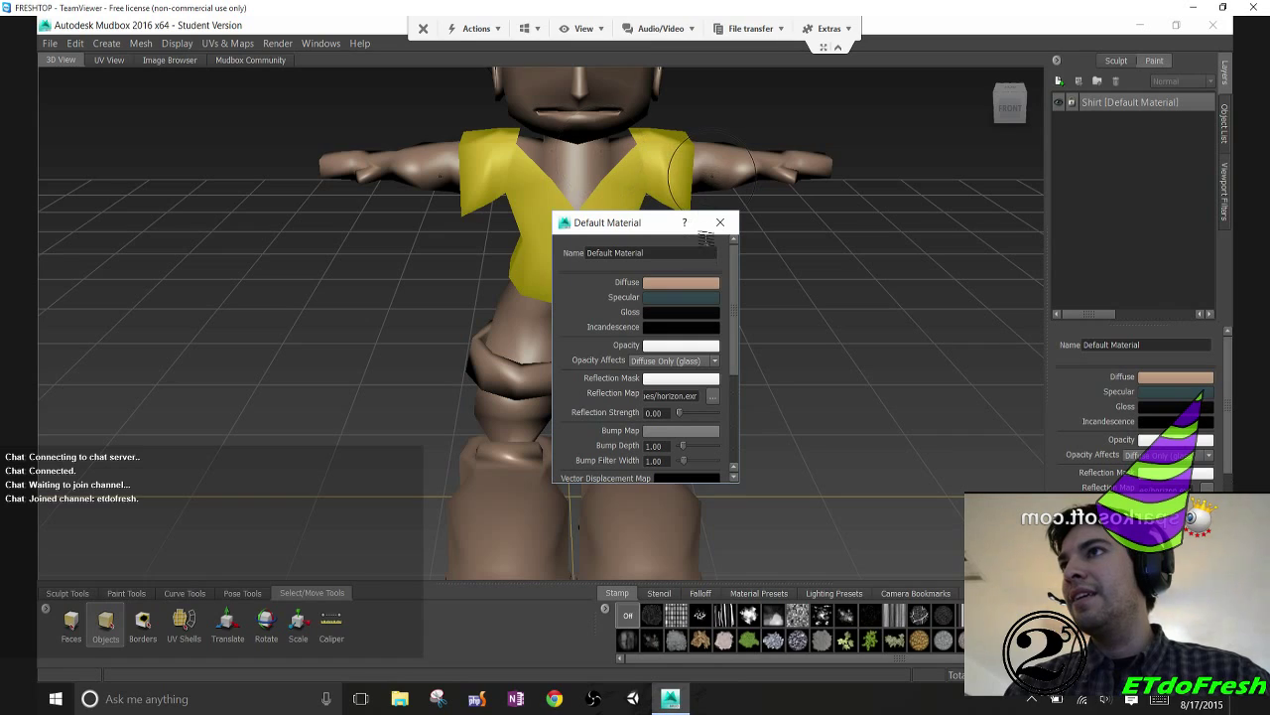
click(721, 224)
Select the Body mesh alone, isolate it from the other objects and frame it in the view
shift+click(582, 156)
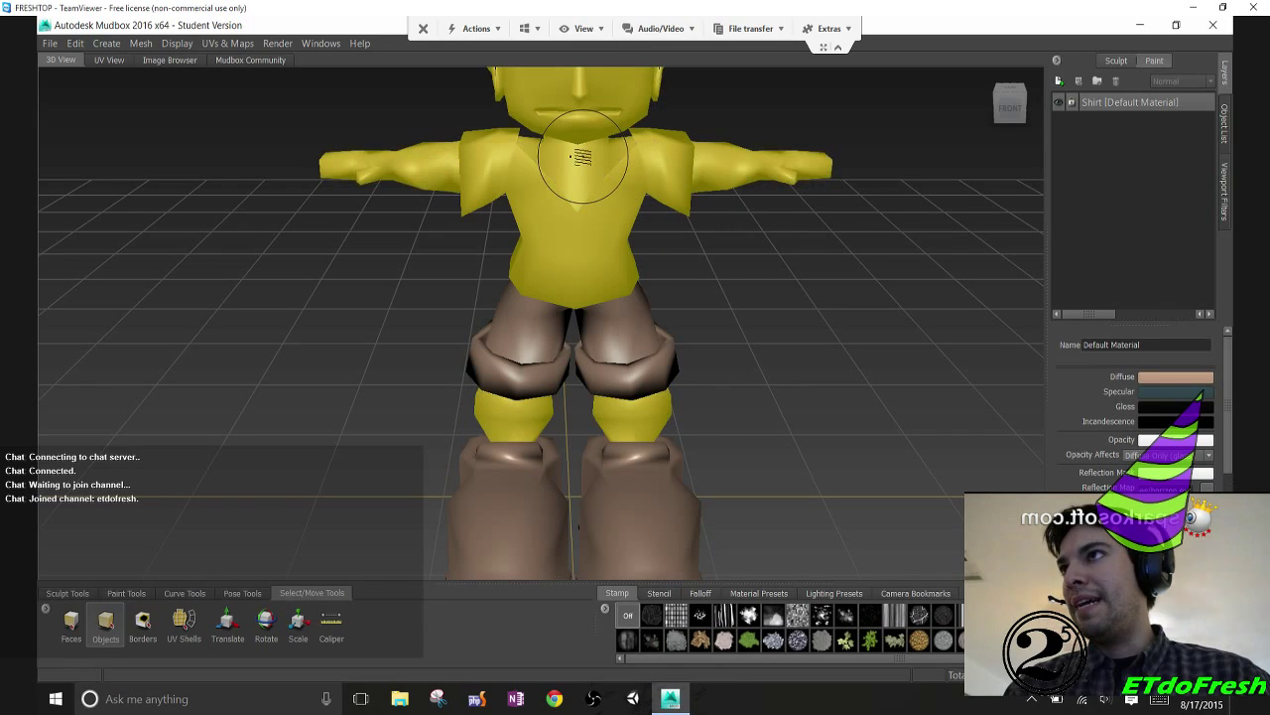
click(763, 260)
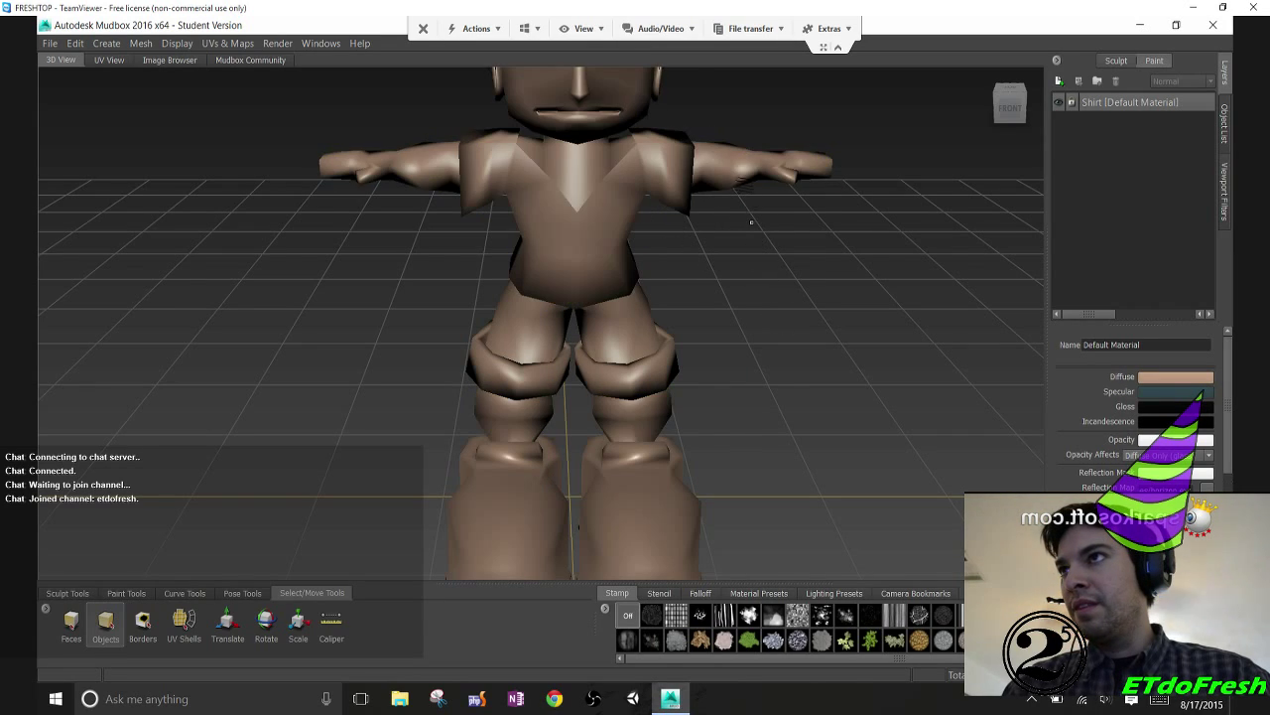
click(739, 174)
right_click(742, 179)
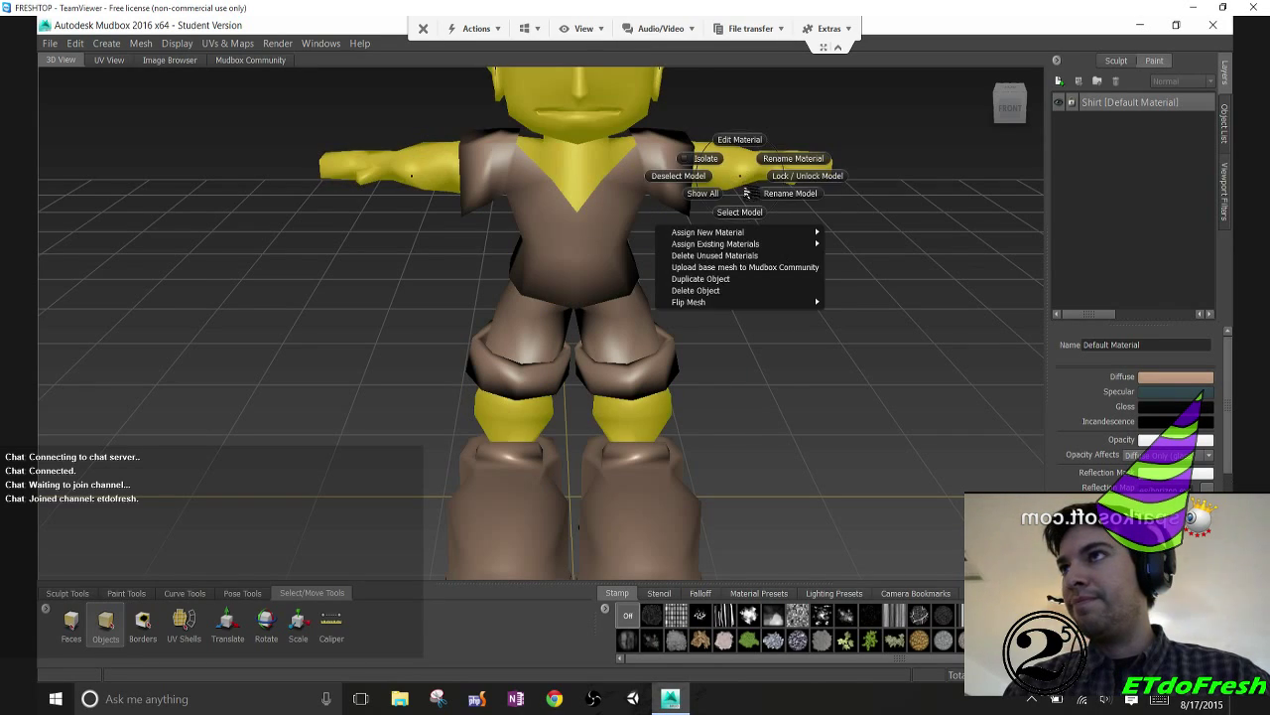
click(702, 159)
click(751, 310)
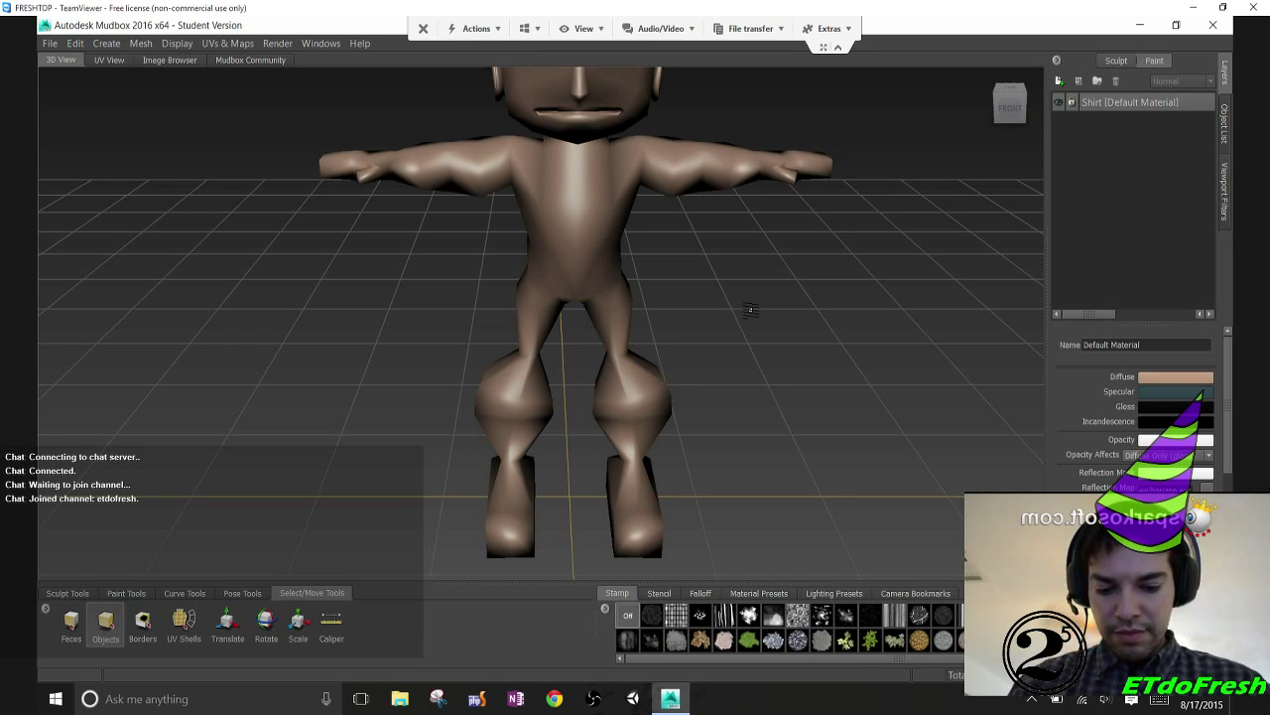
key(f)
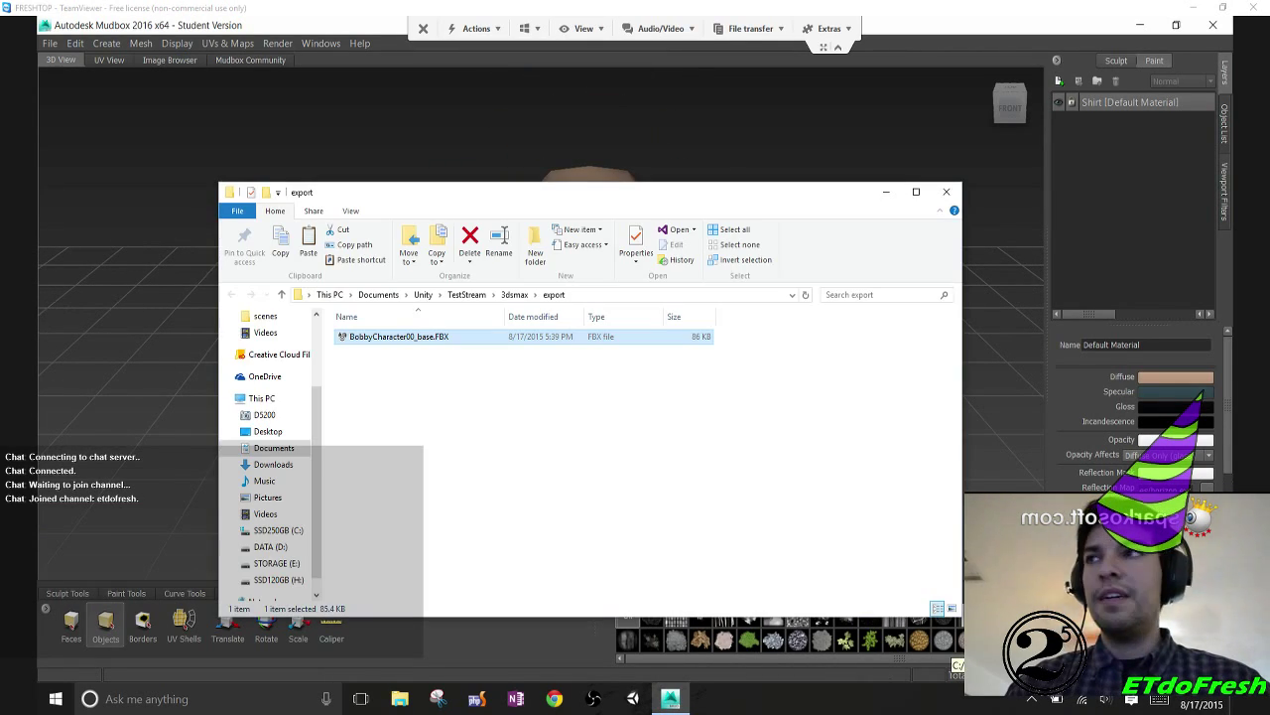
Open the reference sketch BobbyCharacter00.jpeg from the 3dsmax project's sceneassets images folder in Paint
click(514, 295)
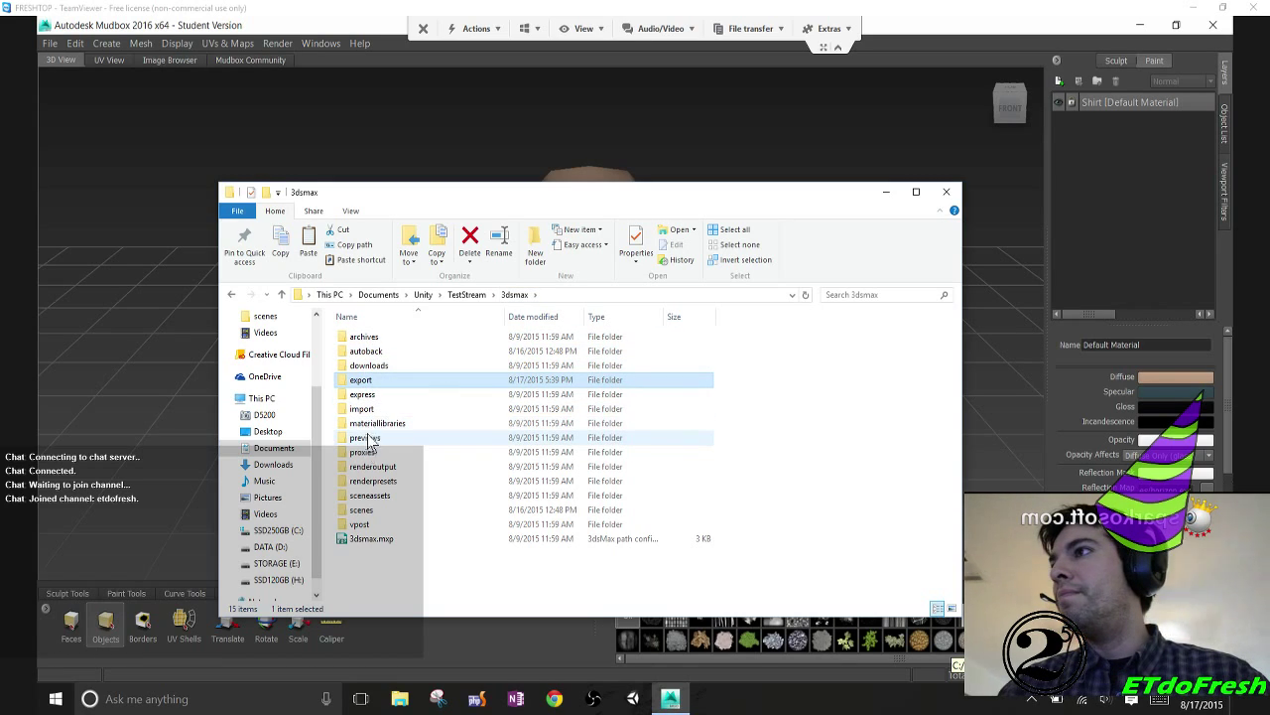
double_click(375, 495)
double_click(363, 350)
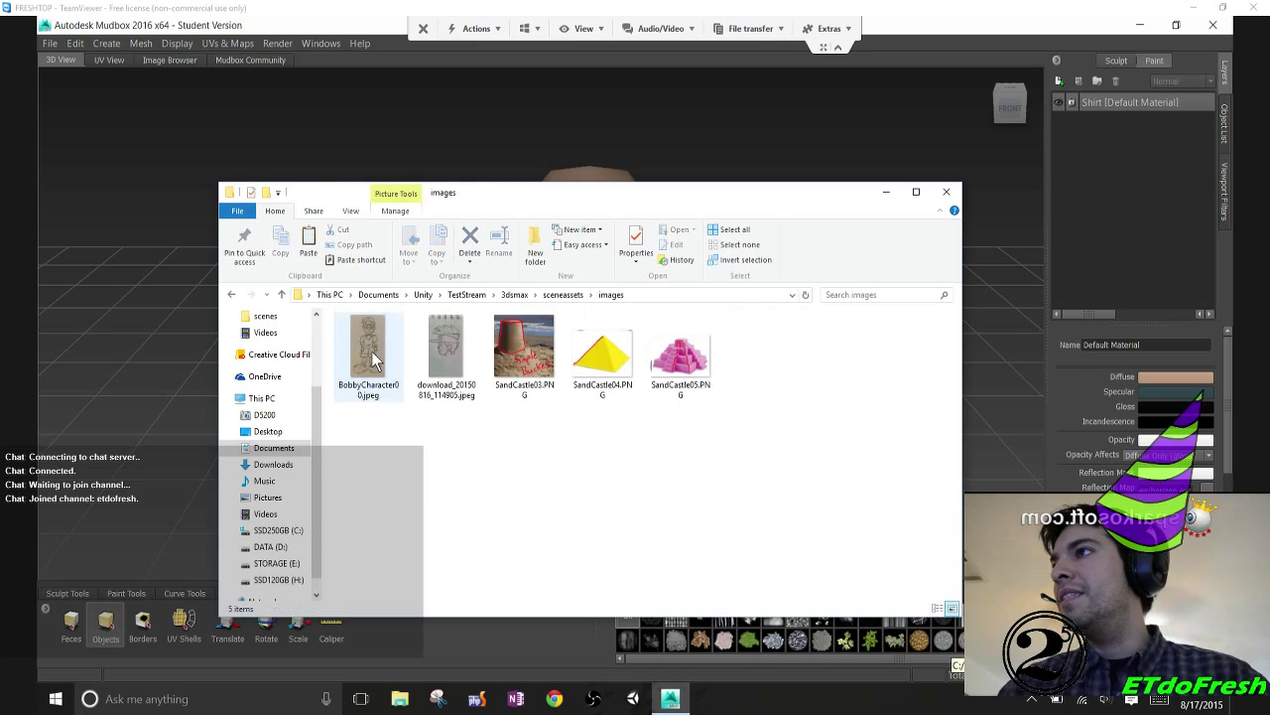
click(365, 357)
double_click(365, 364)
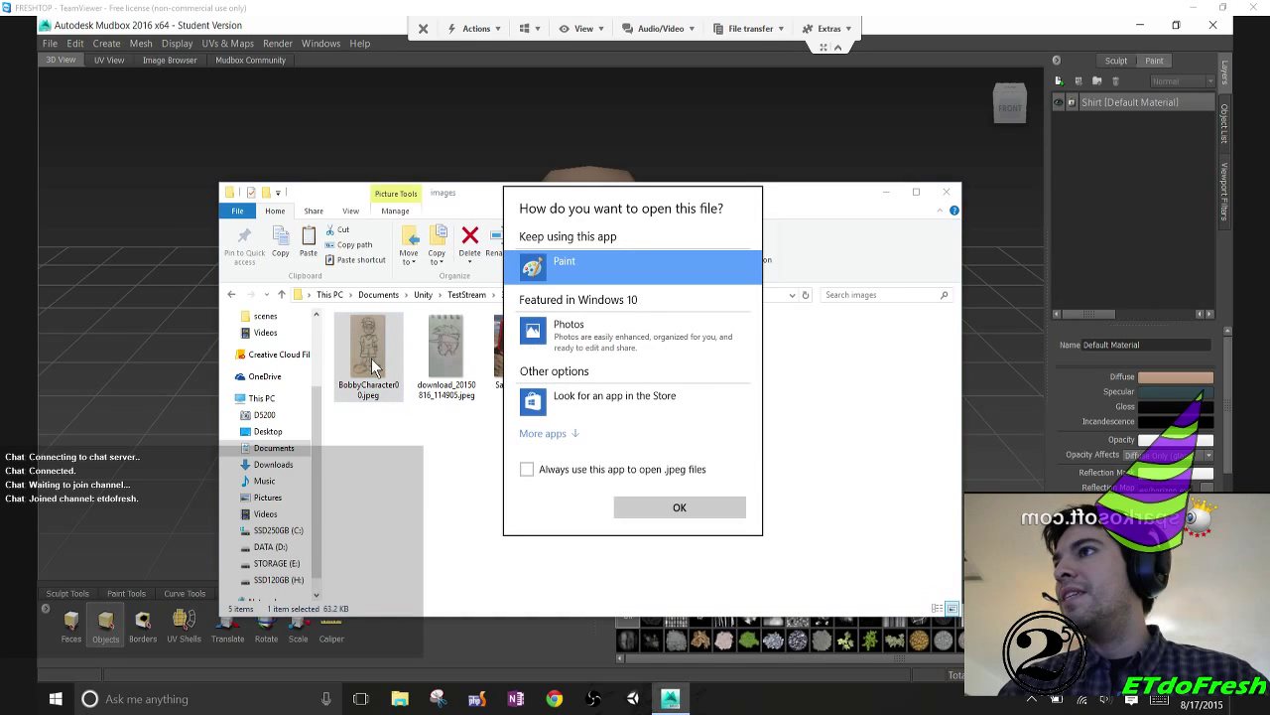
double_click(554, 268)
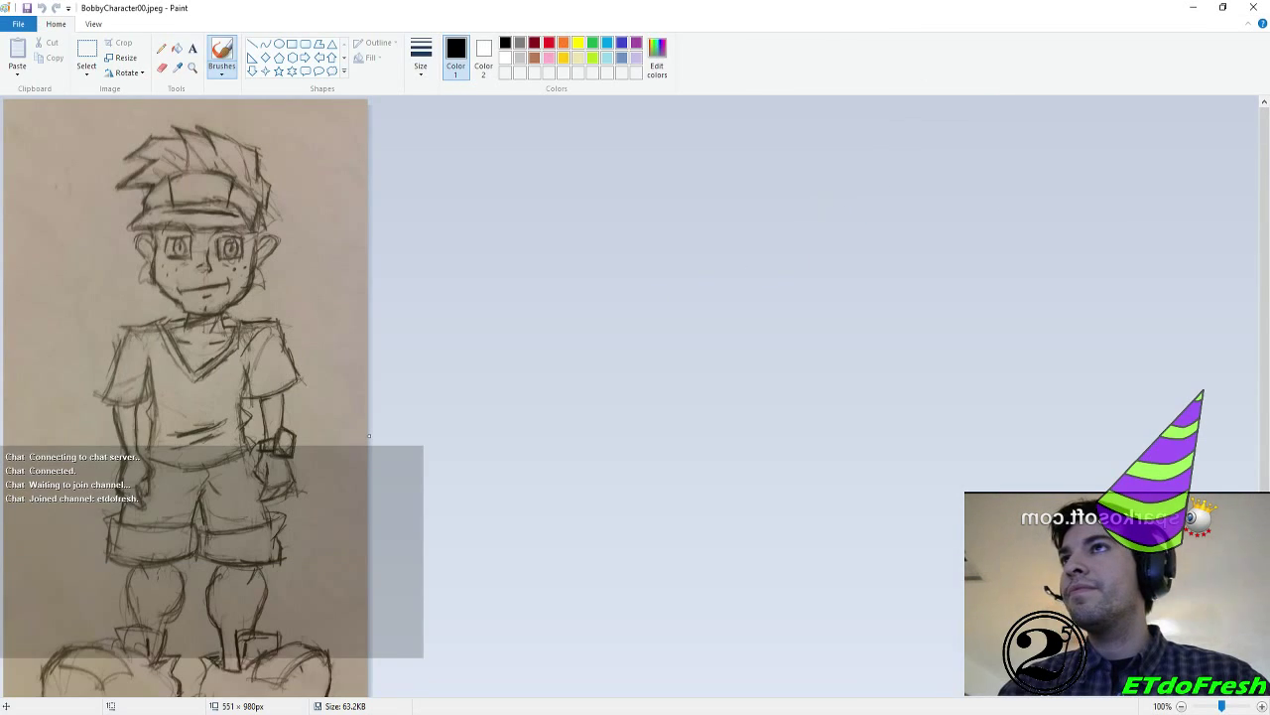
Move the un-maximized Paint window with the sketch over to the adjoining monitor and close the images folder window
click(1224, 7)
mouse_move(1055, 87)
mouse_down()
mouse_move(1269, 139)
mouse_move(1269, 72)
mouse_up()
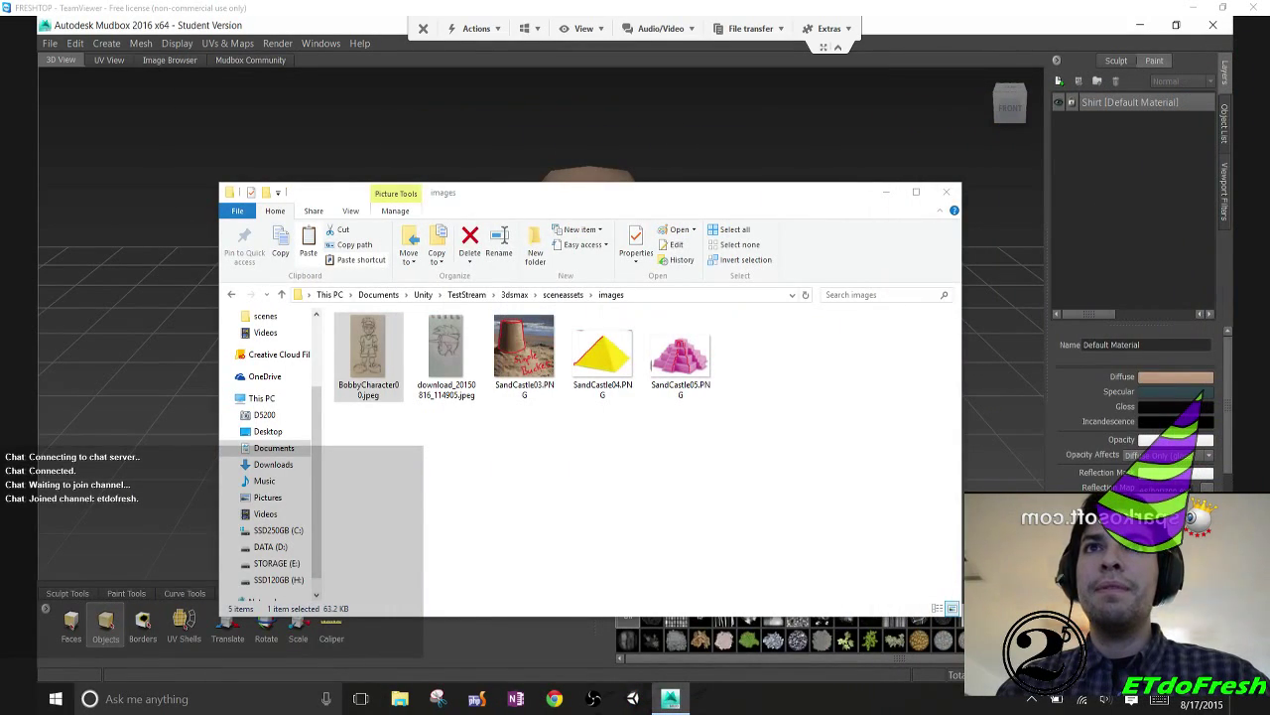
click(946, 191)
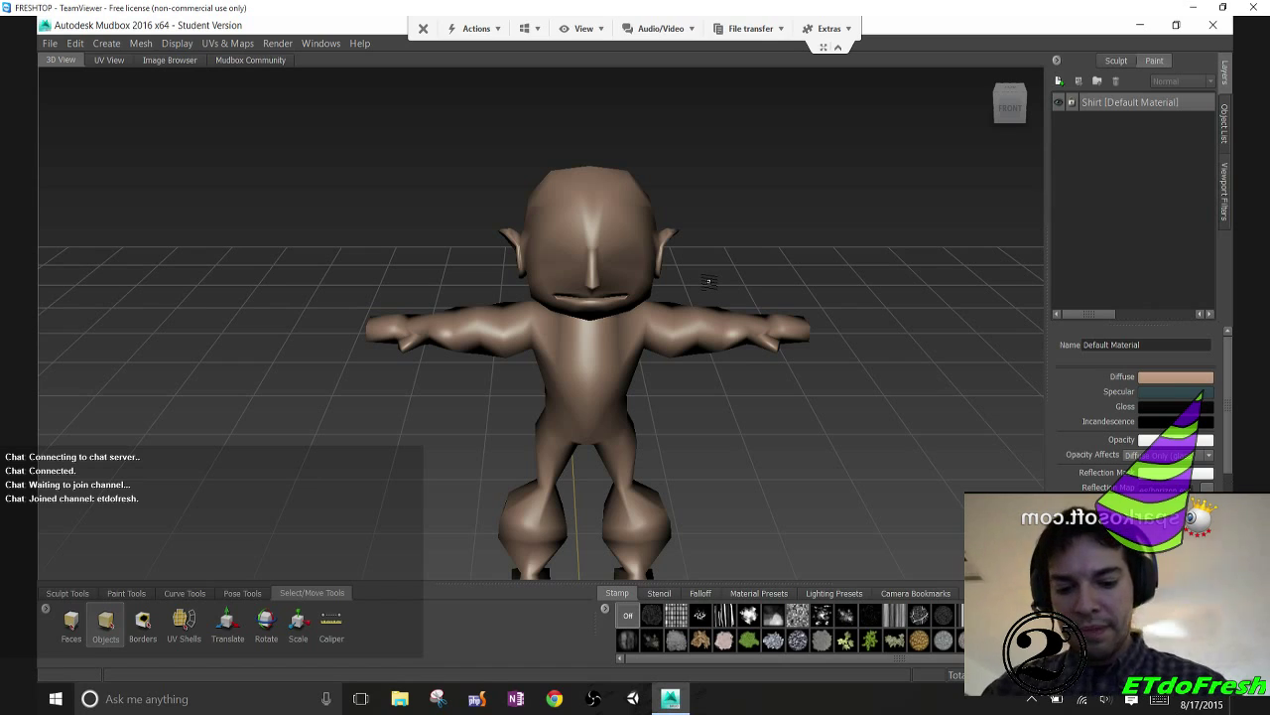
Try adding a 2048 Diffuse paint layer in TIFF [8 bit, RGBA] format to the Body, and undo it
scroll(709, 282, up, 5)
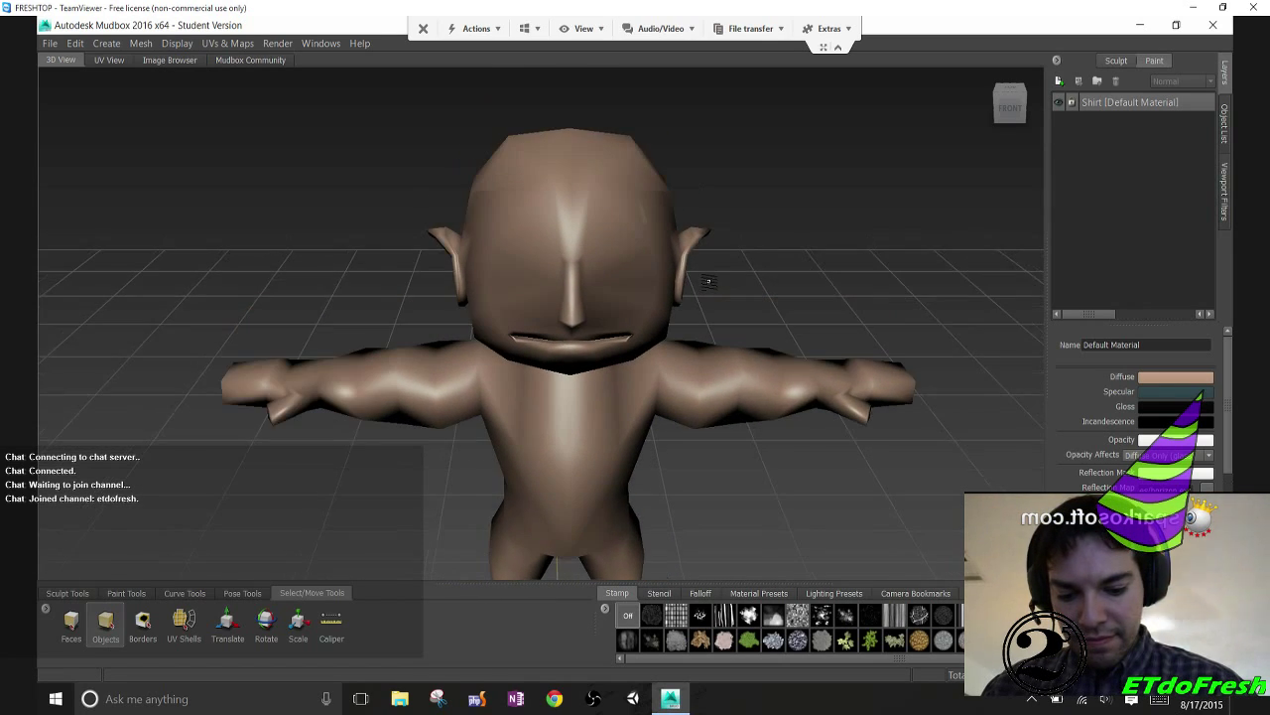
alt+middle_drag(709, 282, 713, 356)
alt+drag(709, 282, 708, 224)
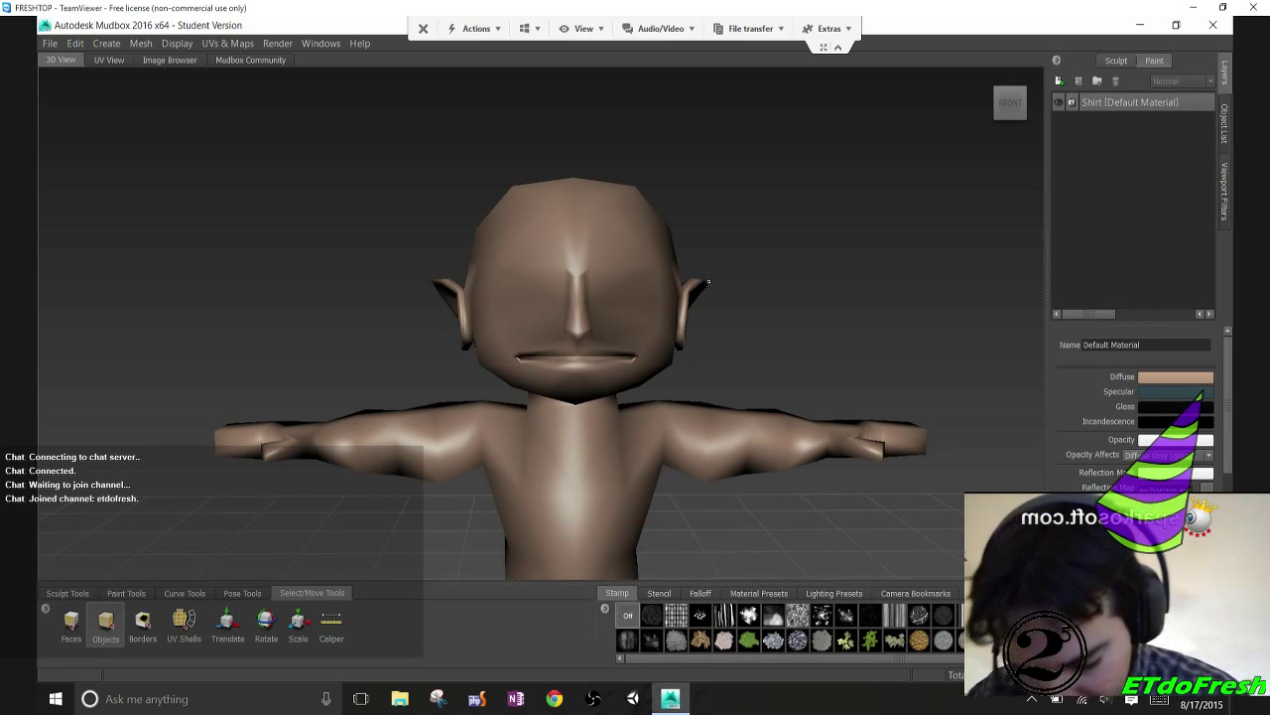
key(3)
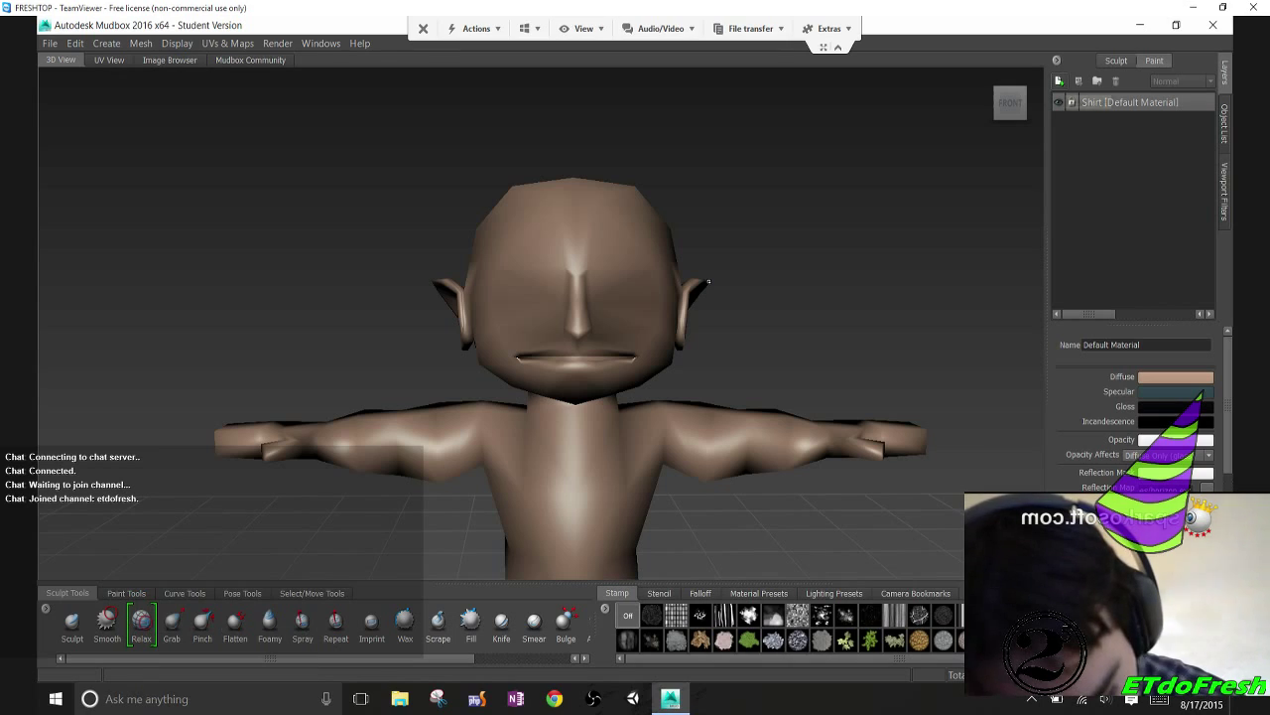
click(709, 282)
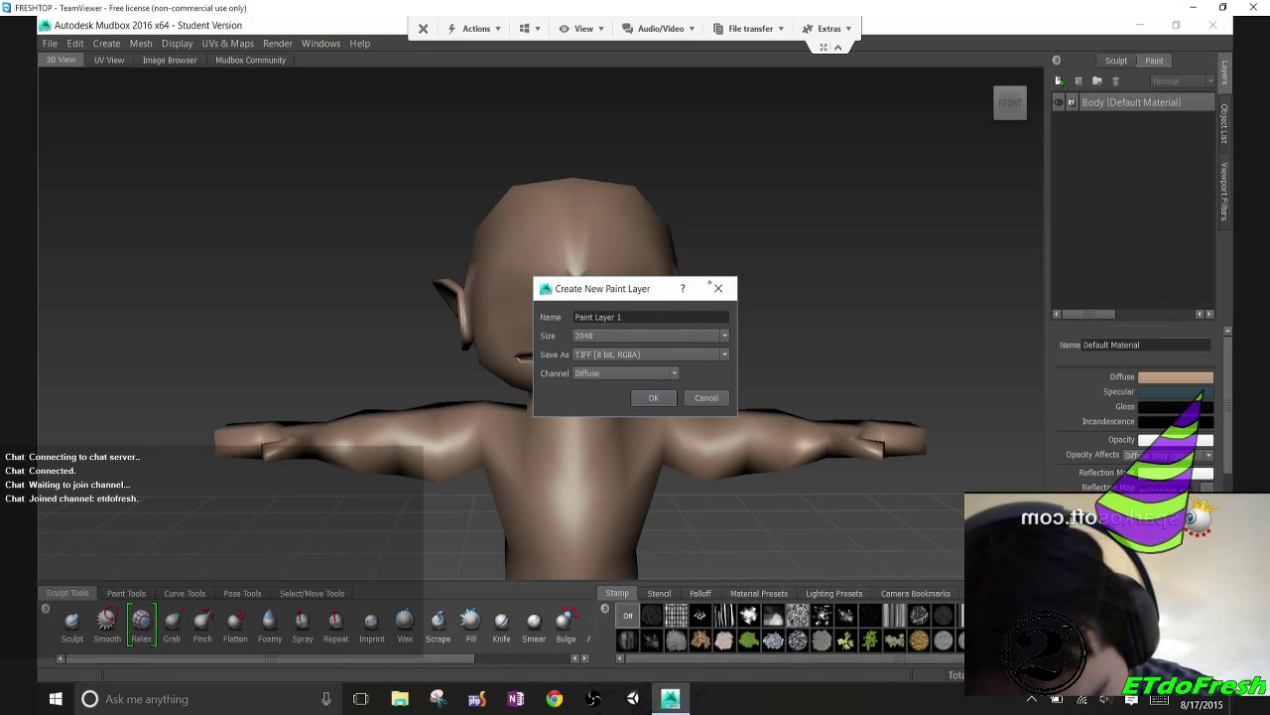
click(653, 397)
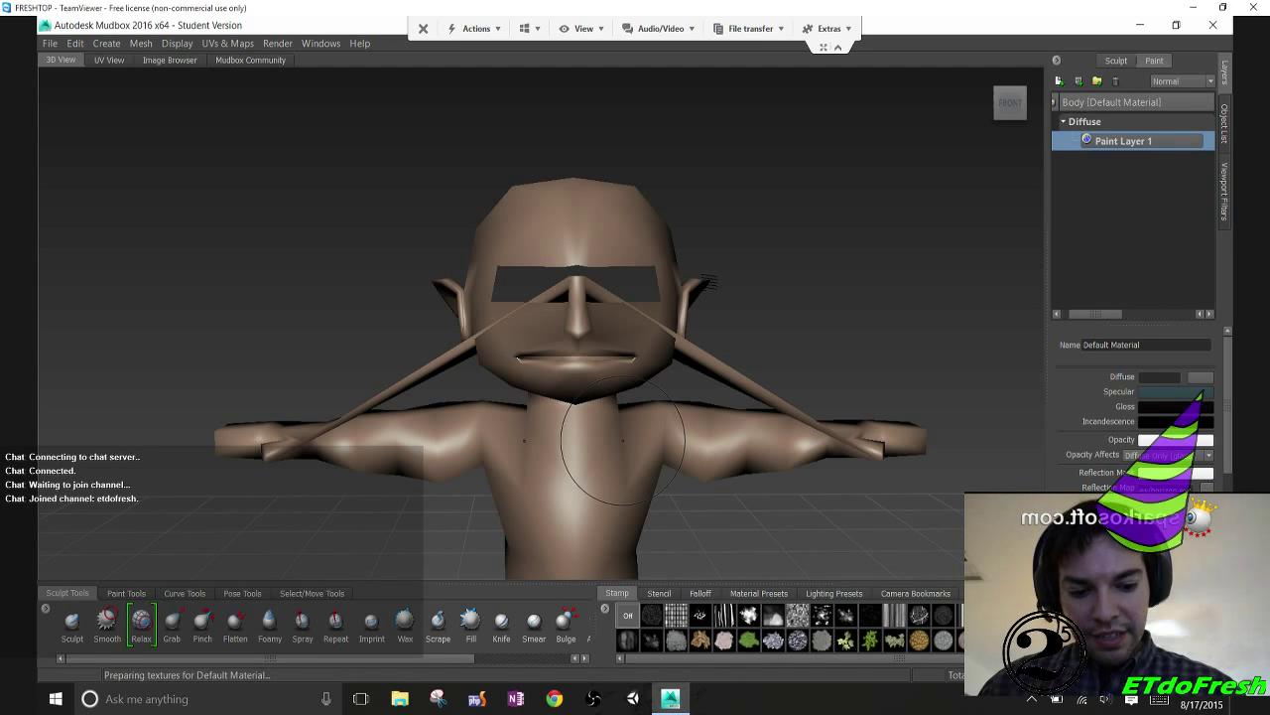
click(75, 43)
click(88, 62)
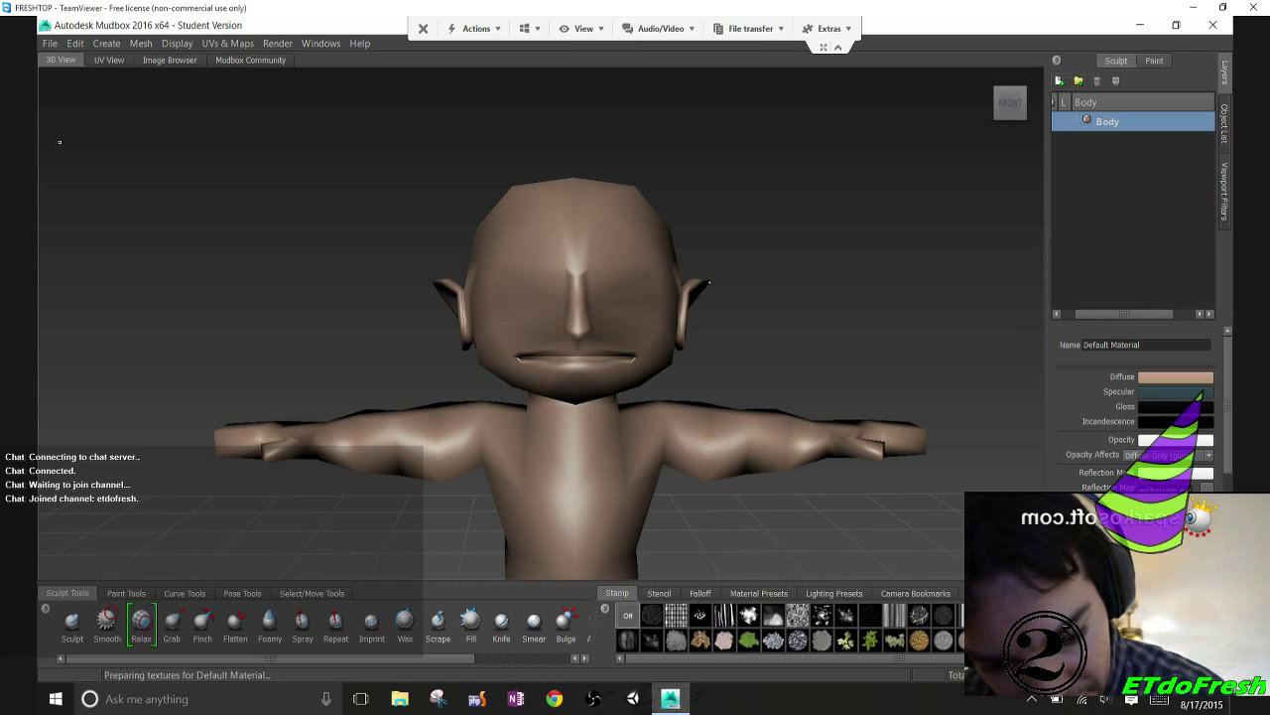
Add a new sculpt layer to the Body and delete it again
click(1059, 81)
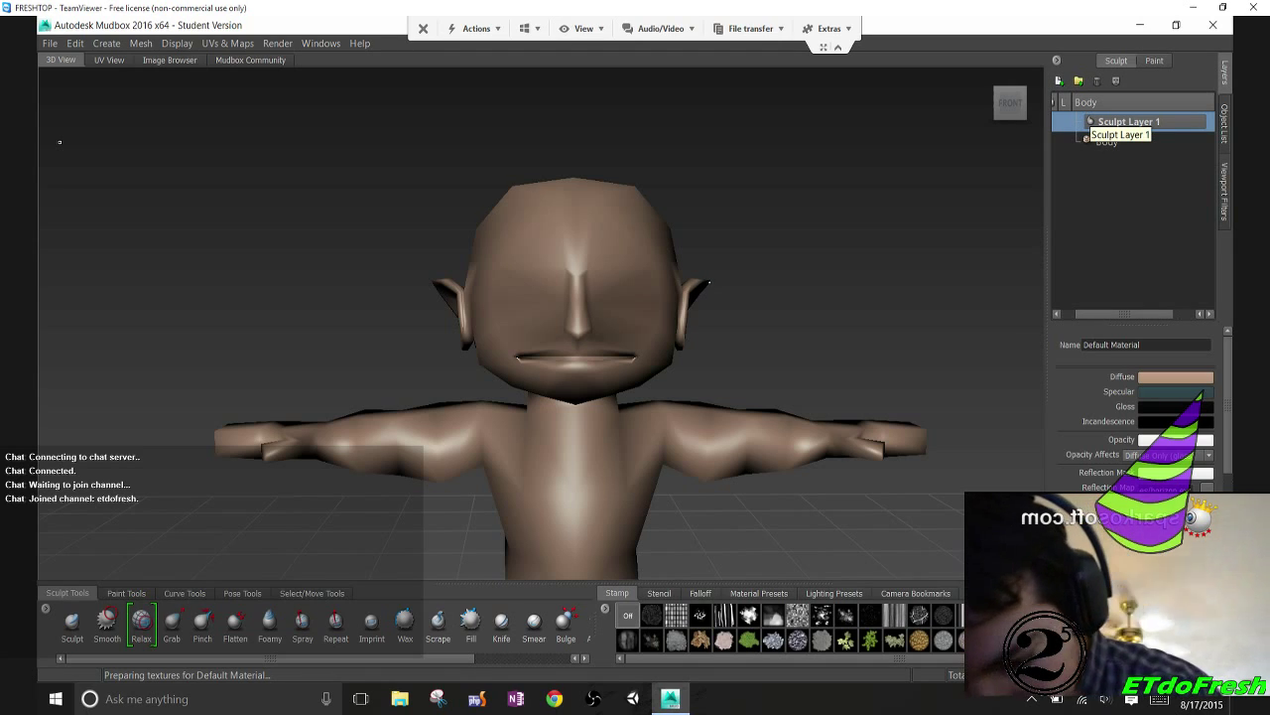
click(139, 43)
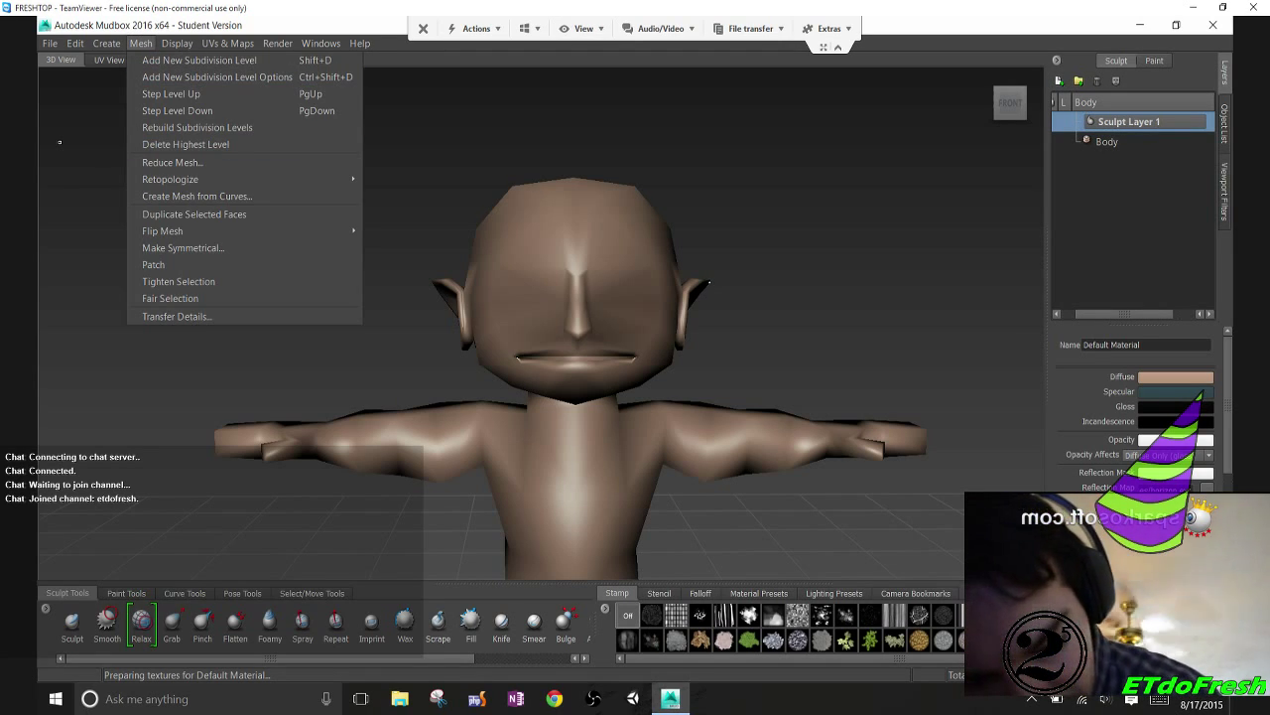
key(Escape)
click(1097, 80)
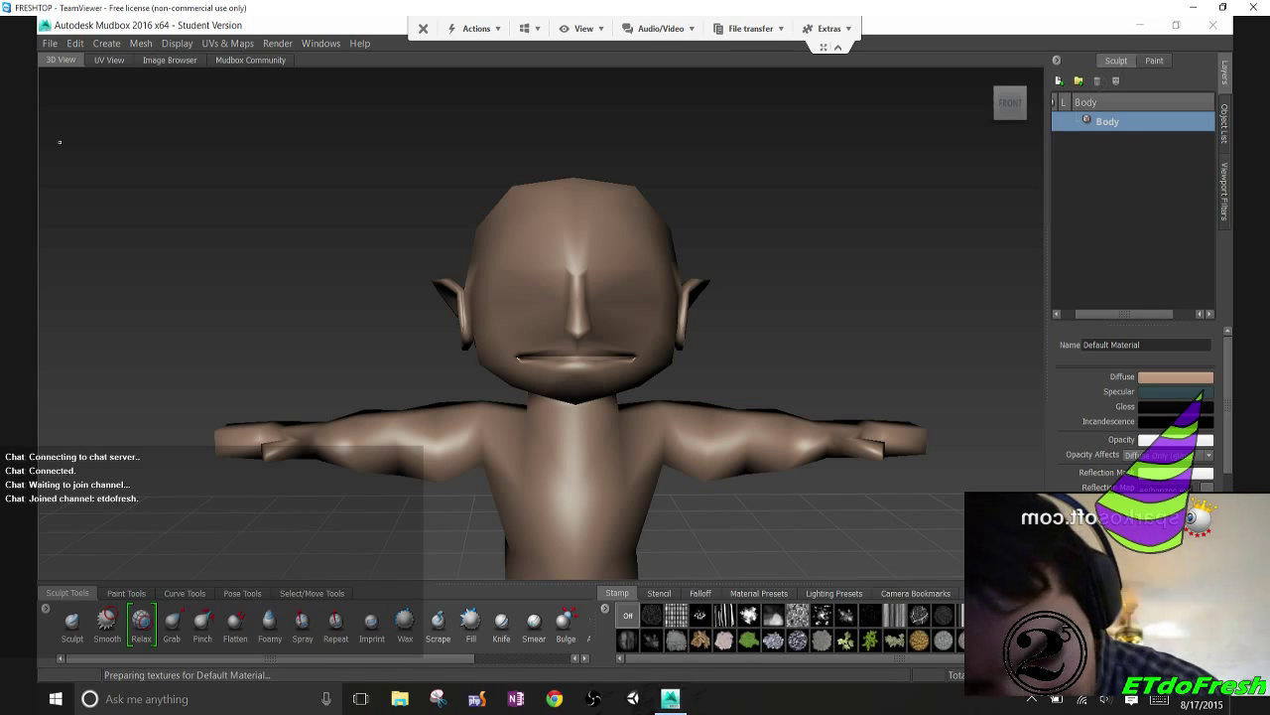
Create new UVs for the Body, replacing the existing ones with 1 UV tile
click(176, 43)
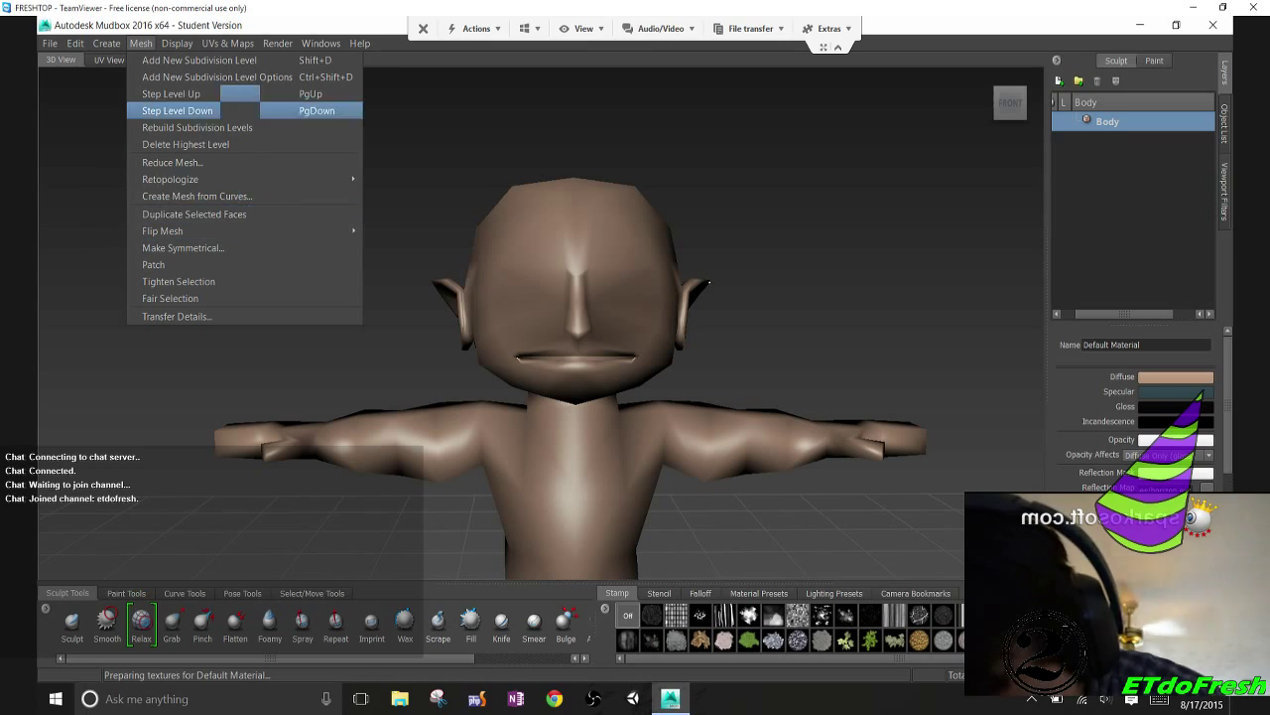
click(234, 61)
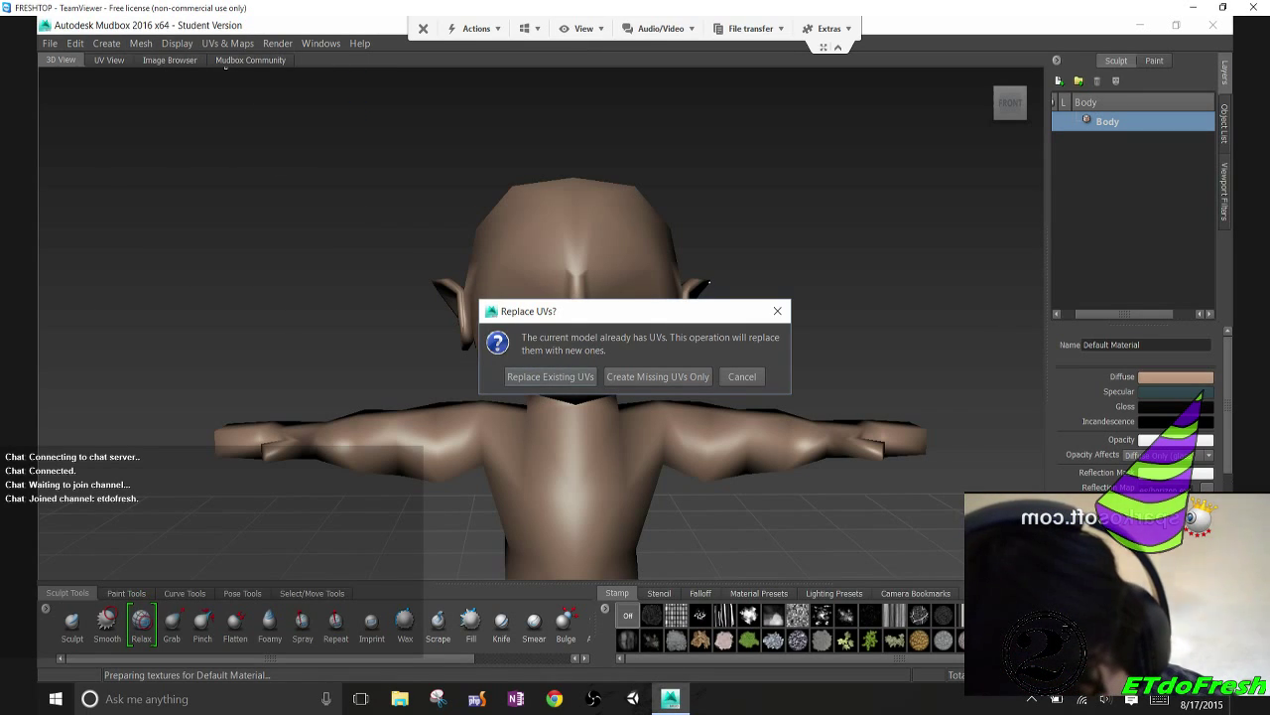
click(551, 377)
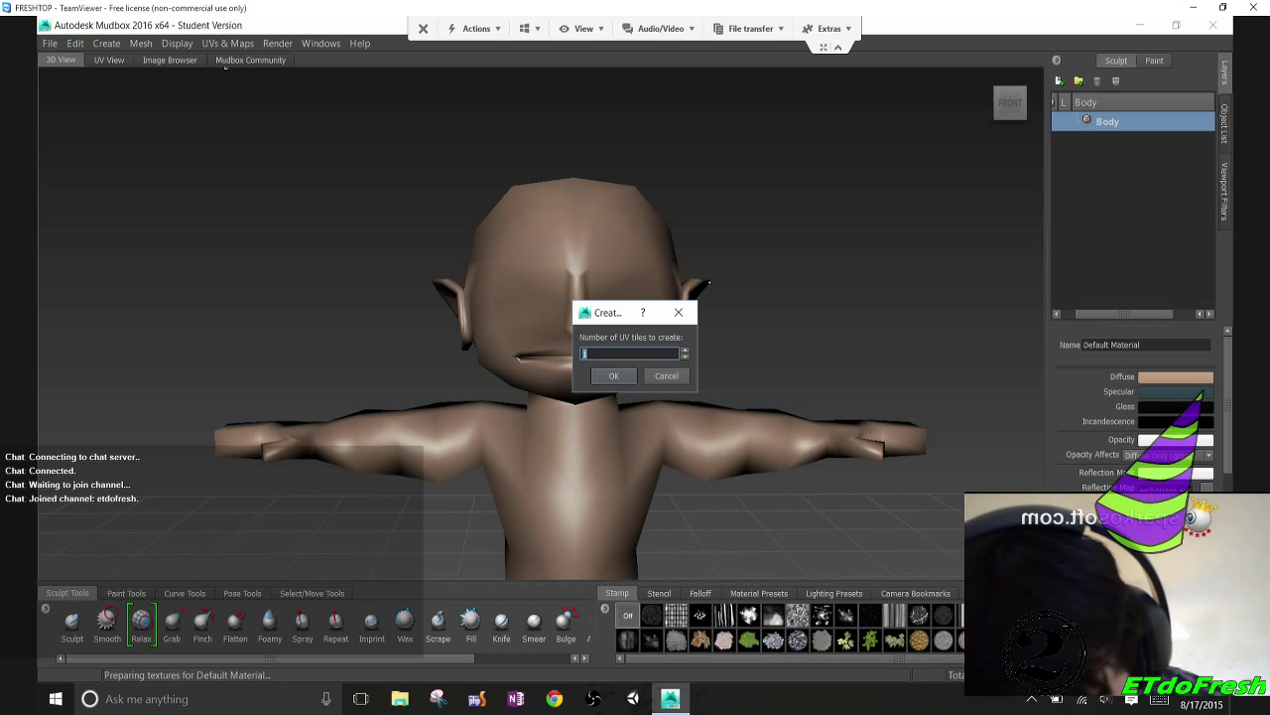
key(Return)
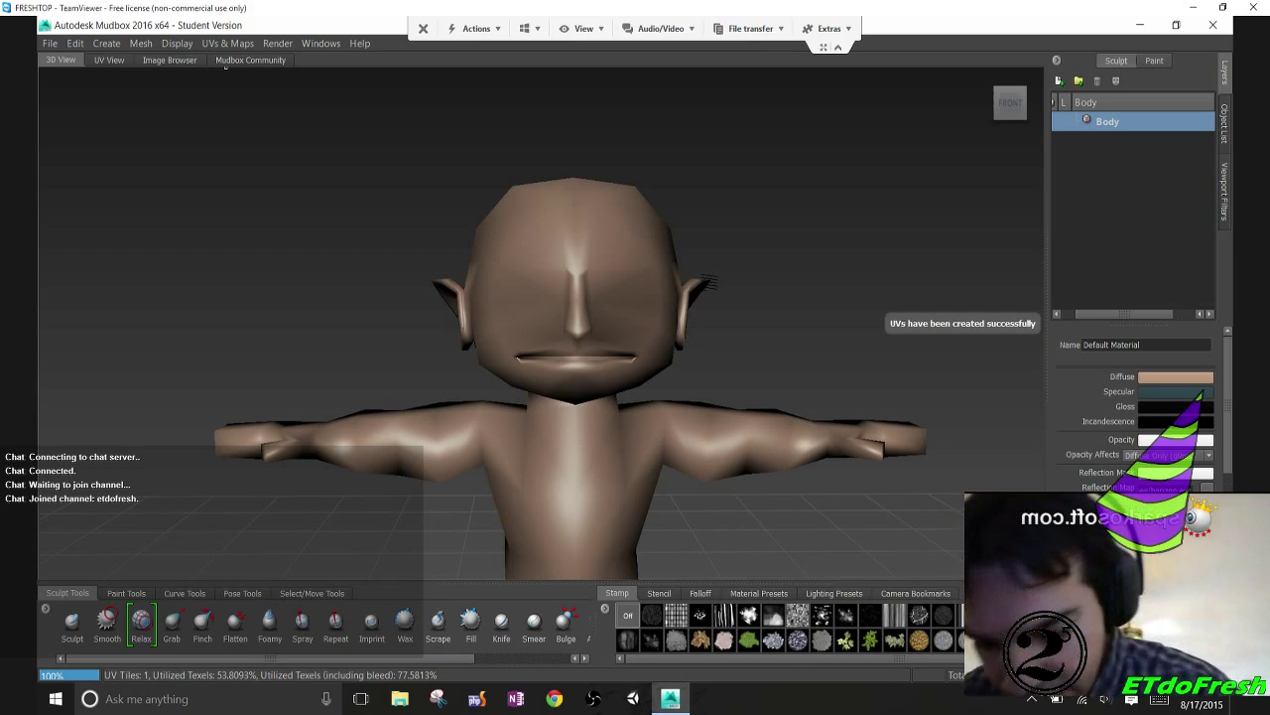
Inspect the Body's UV layout in the UV View, return to the 3D View and undo the sculpt layer deletion
click(226, 39)
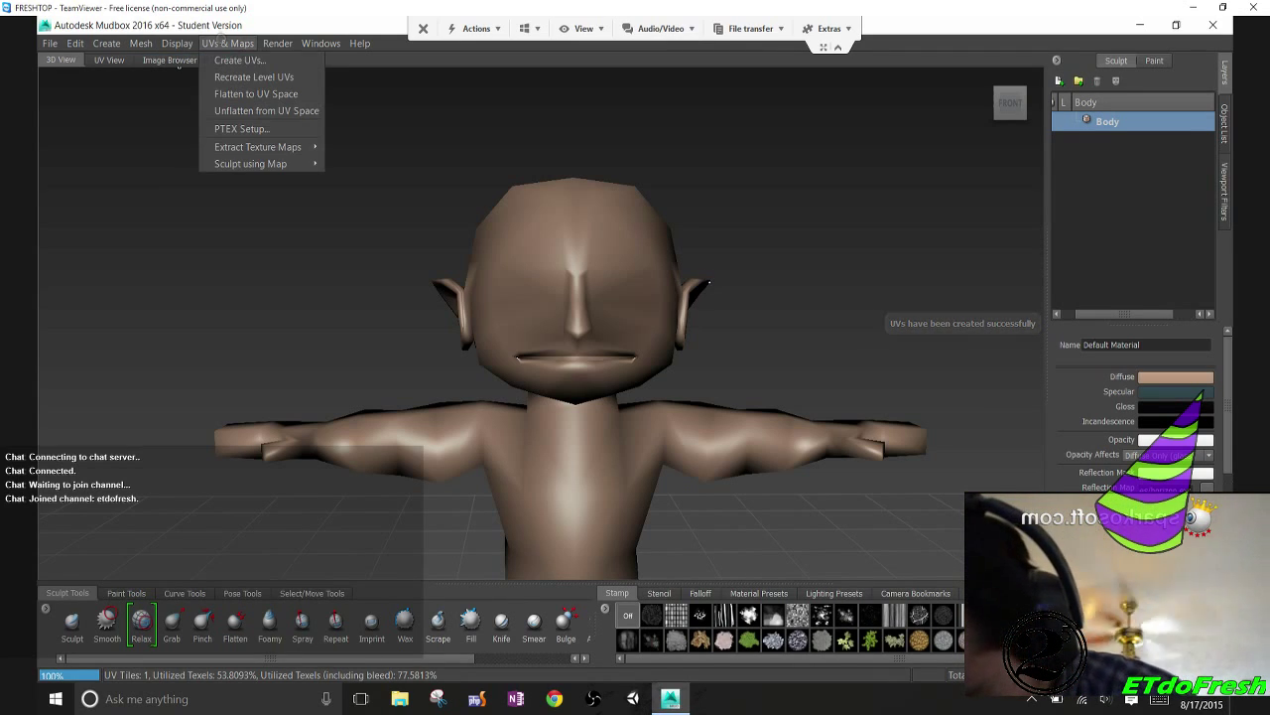
click(109, 59)
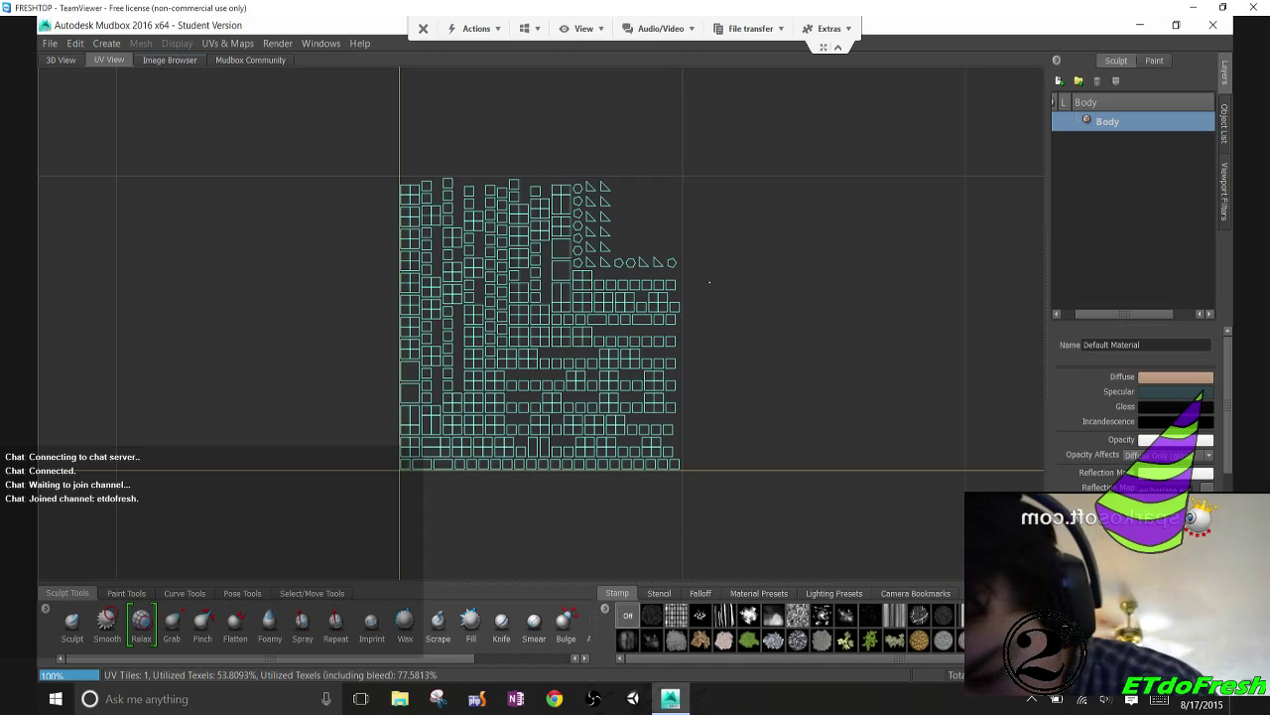
click(61, 60)
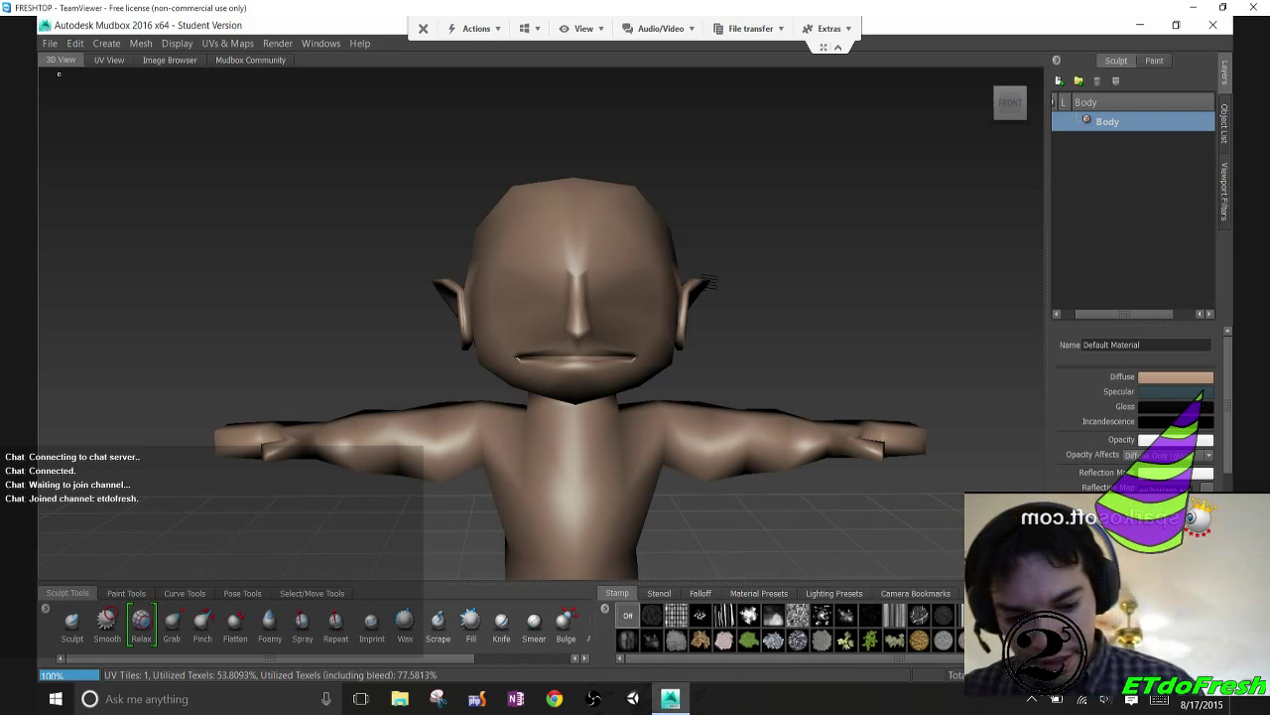
key(ctrl+z)
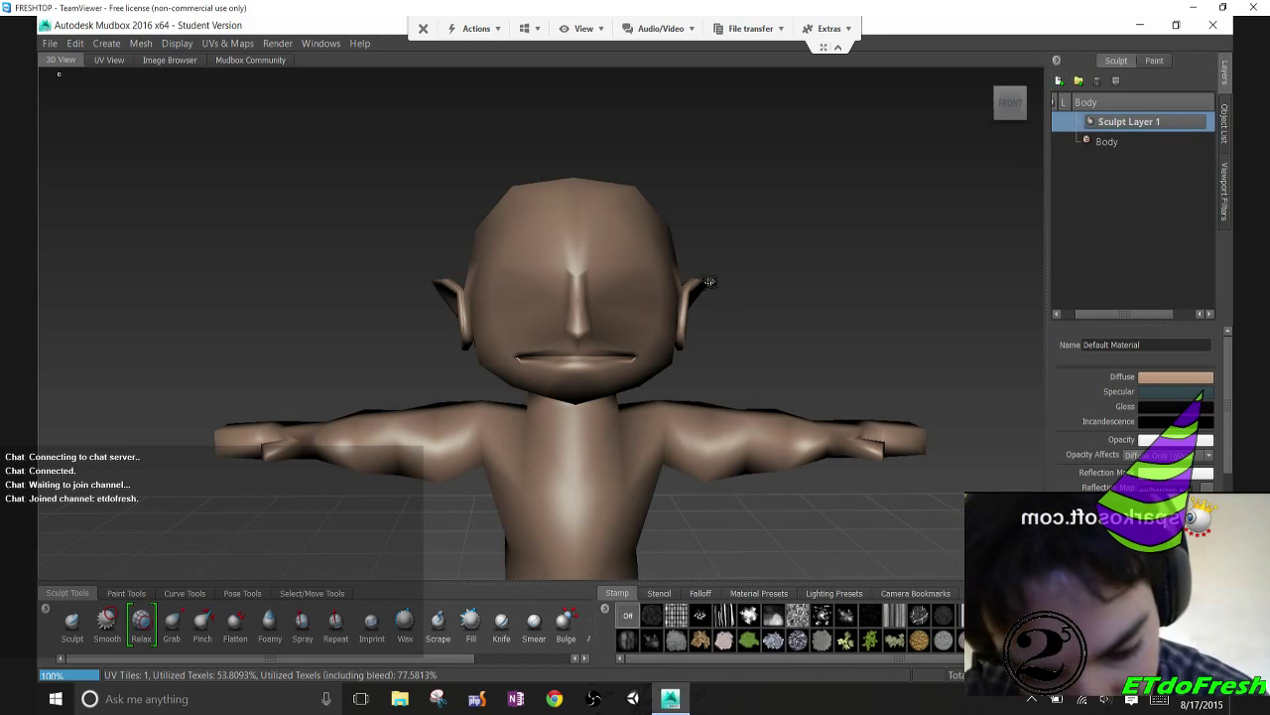
Add two new subdivision levels to the Body mesh, taking it to level 2
key(alt+m)
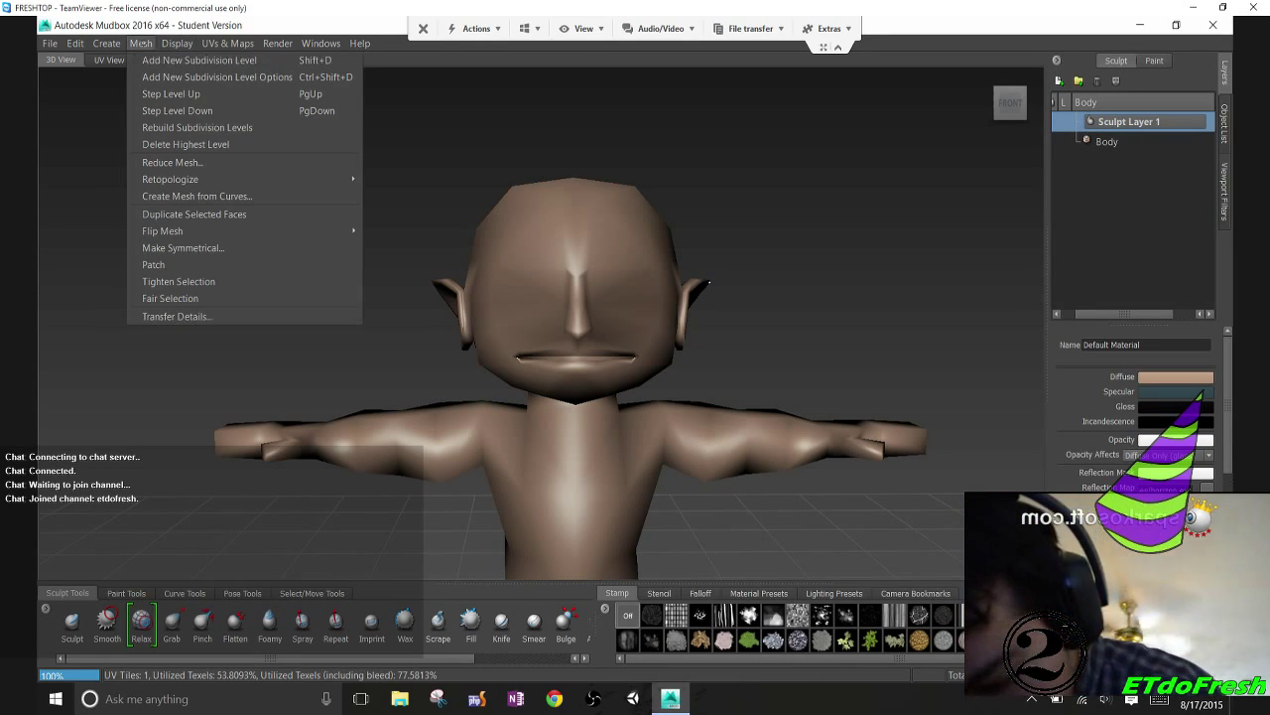
click(208, 63)
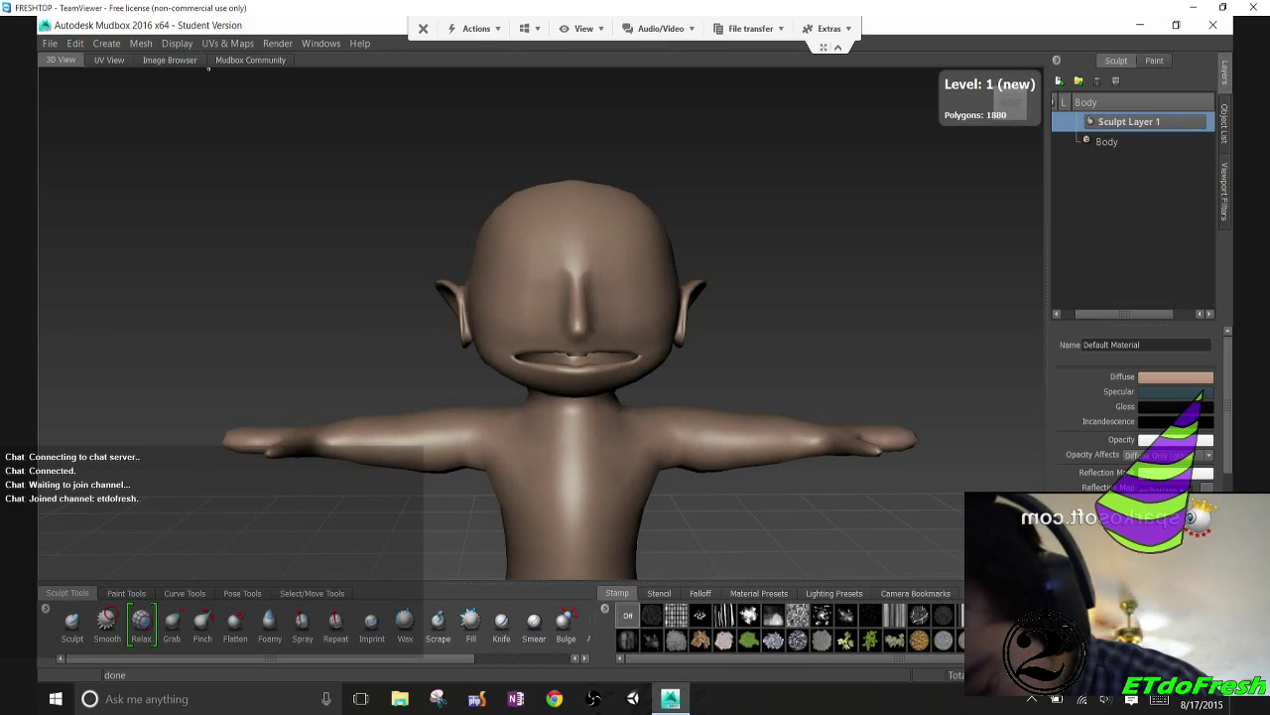
key(alt+m)
click(209, 64)
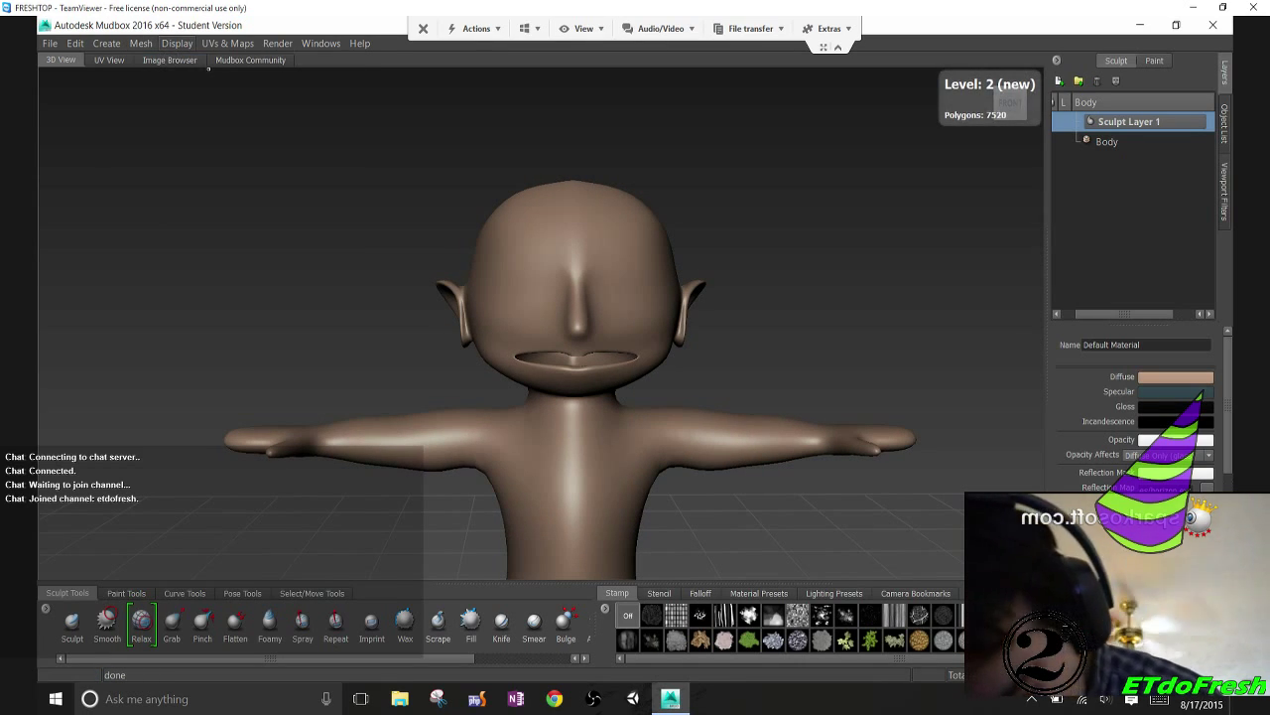
scroll(209, 68, up, 5)
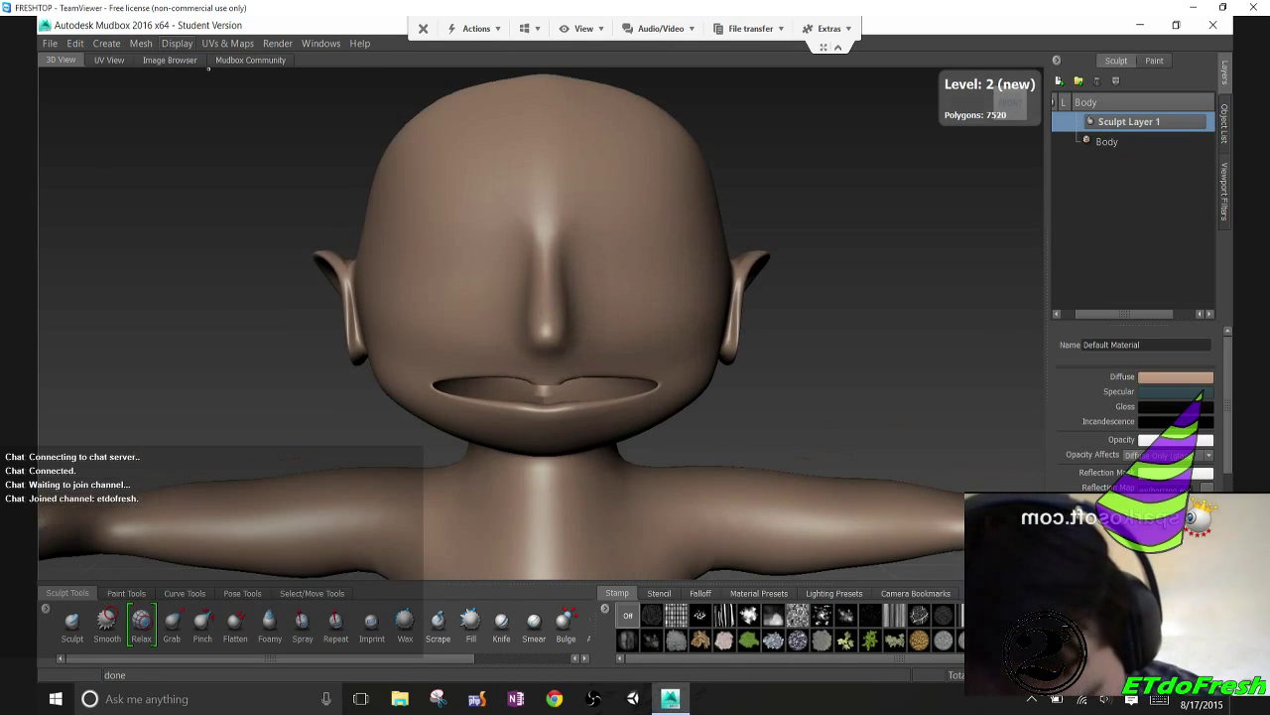
scroll(208, 68, up, 1)
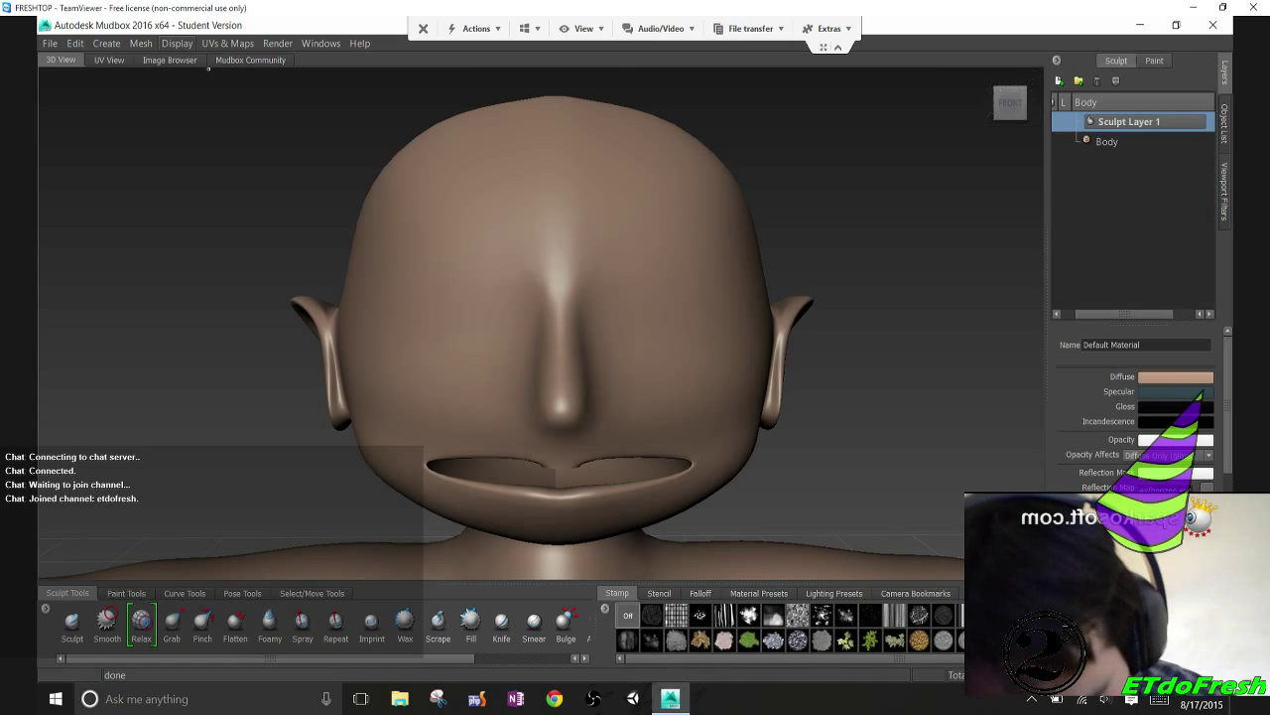
Turn on the wireframe display over the Body mesh
right_click(630, 344)
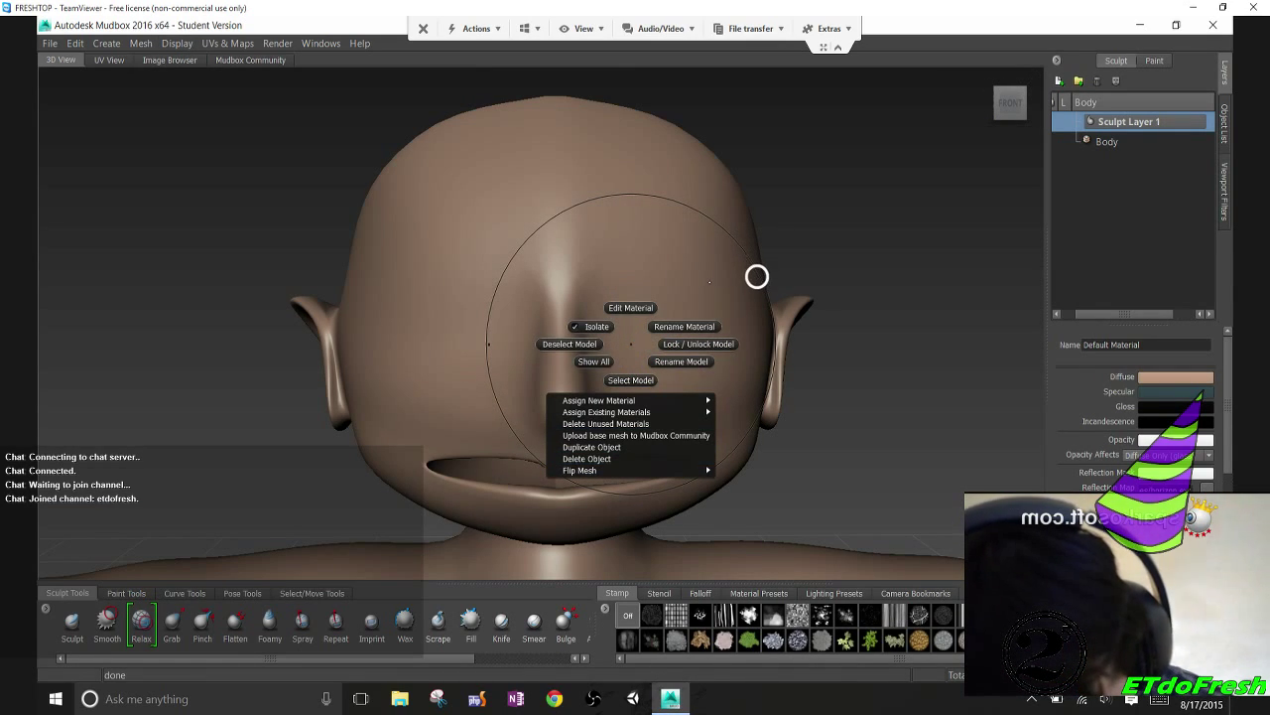
click(631, 343)
right_click(764, 275)
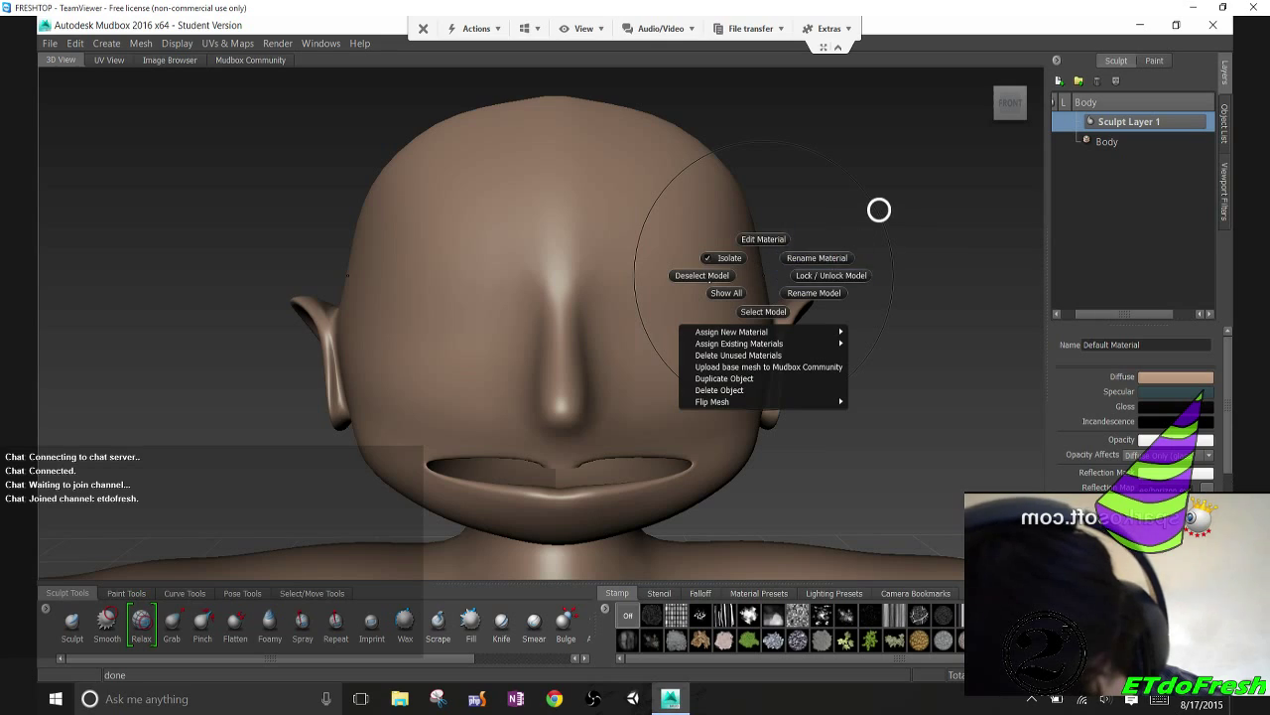
click(880, 210)
right_click(887, 213)
click(883, 244)
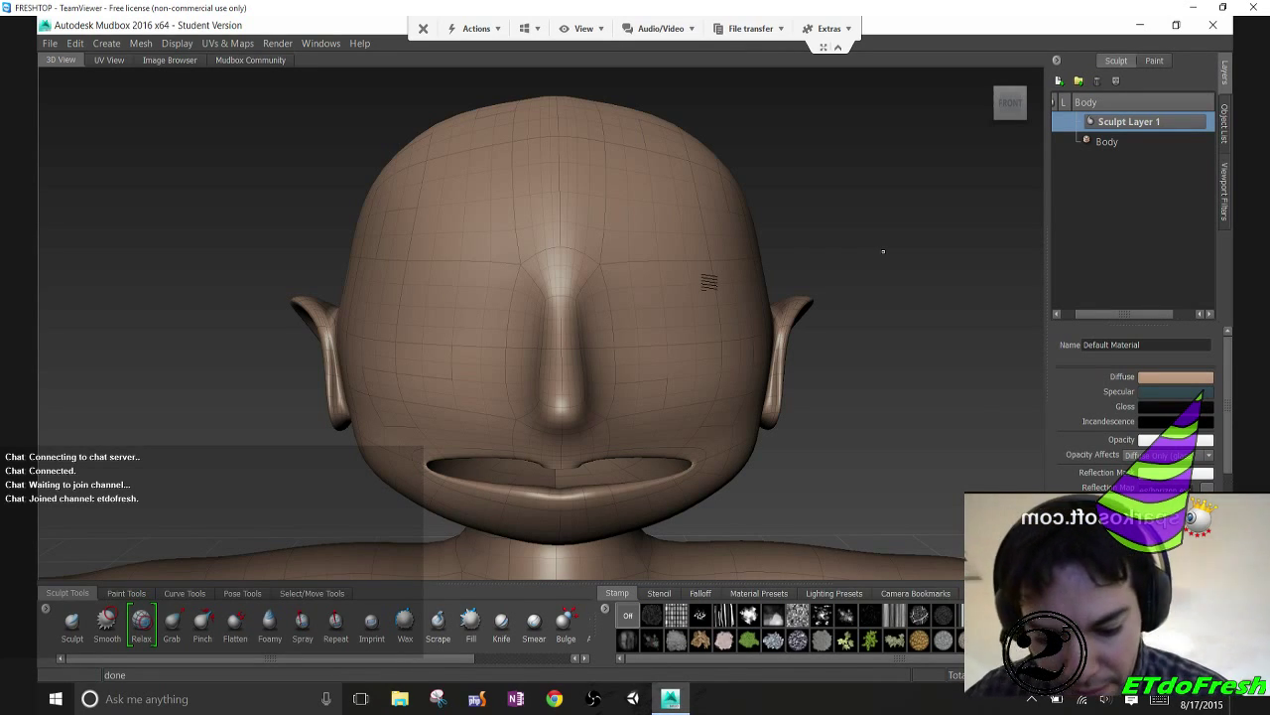
Try to smooth and flatten the nose bridge and lower forehead with the Smooth and Flatten brushes at size 9.93
key(2)
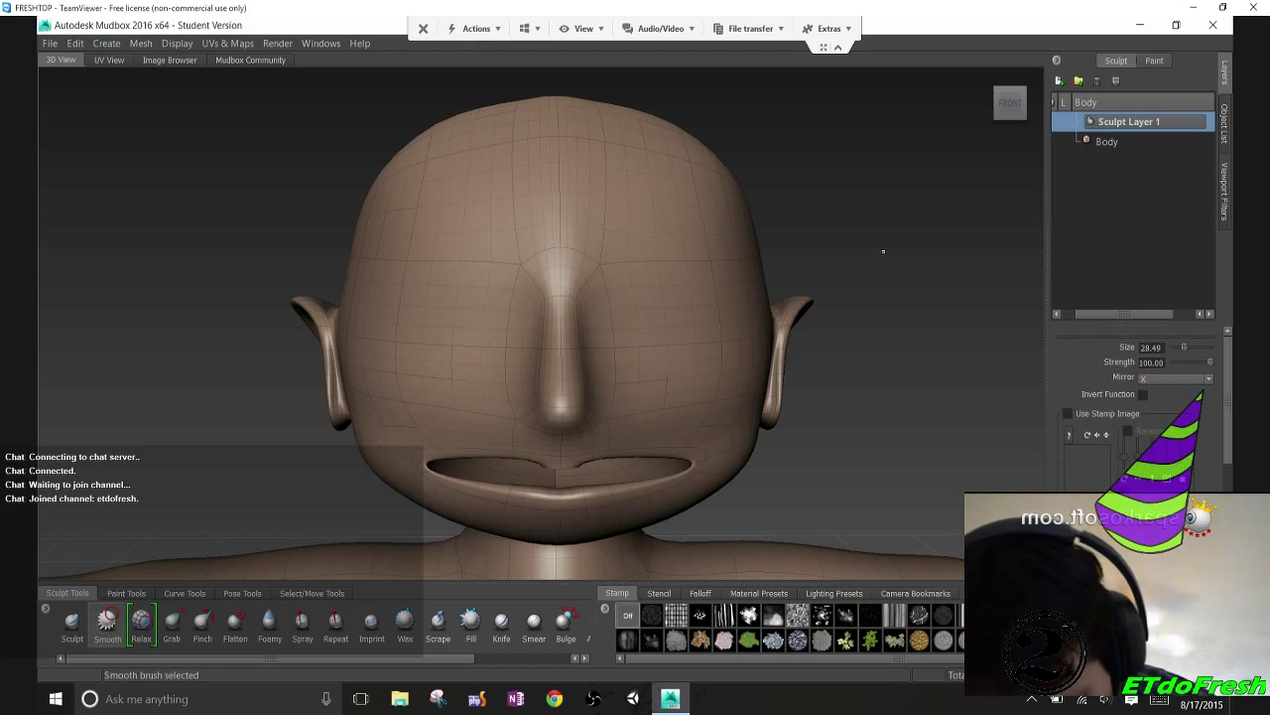
mouse_move(560, 264)
mouse_down()
mouse_move(534, 277)
mouse_move(600, 253)
mouse_move(595, 224)
mouse_move(658, 179)
mouse_move(739, 218)
mouse_move(666, 173)
mouse_move(689, 136)
mouse_move(566, 204)
mouse_move(554, 231)
mouse_up()
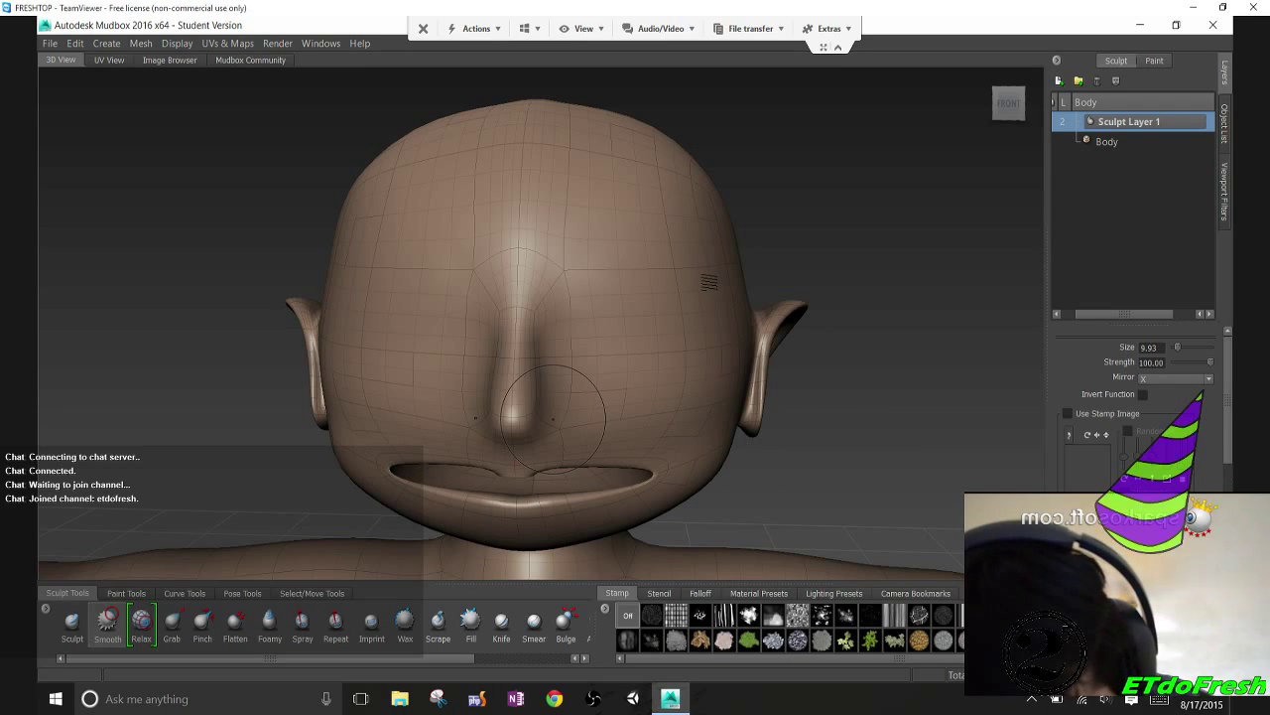
mouse_move(553, 417)
alt+mouse_down()
mouse_move(826, 380)
mouse_move(784, 298)
mouse_move(774, 307)
mouse_move(806, 437)
mouse_move(615, 402)
mouse_move(541, 405)
mouse_move(488, 377)
mouse_move(463, 264)
alt+mouse_up()
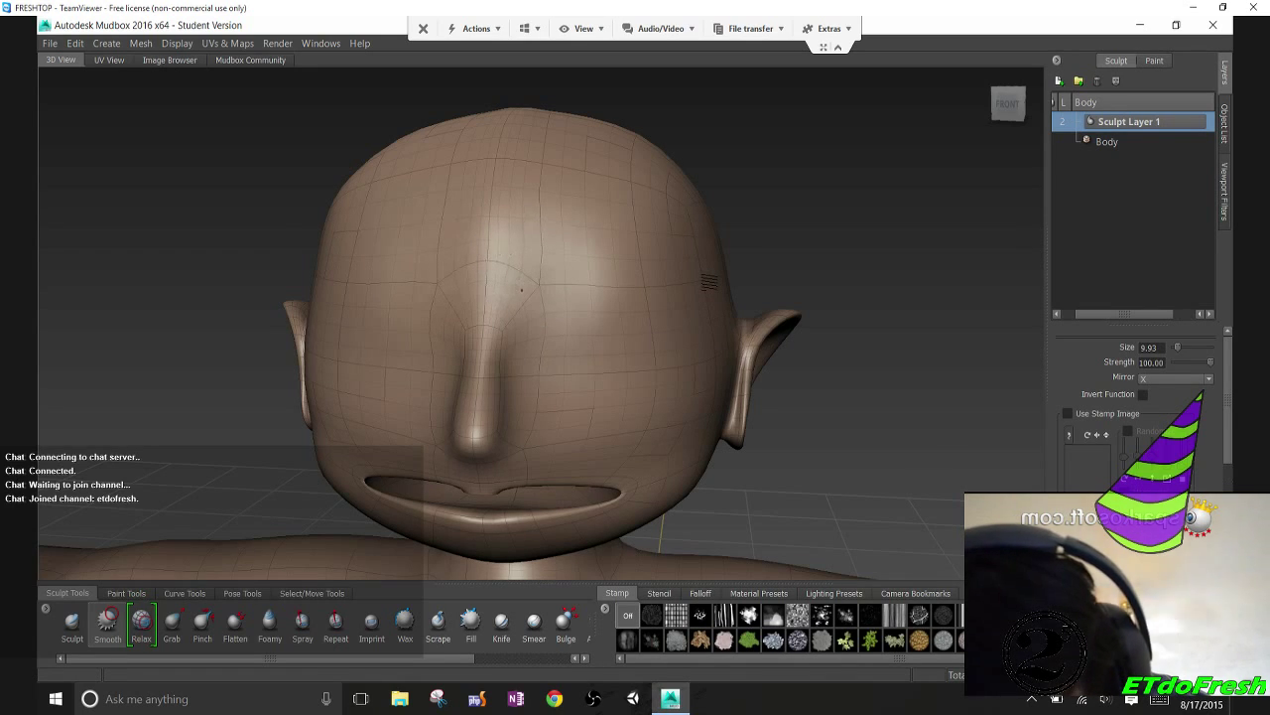
mouse_move(500, 263)
alt+mouse_down()
mouse_move(547, 249)
mouse_move(823, 249)
mouse_move(839, 263)
mouse_move(505, 291)
mouse_move(513, 299)
alt+mouse_up()
key(5)
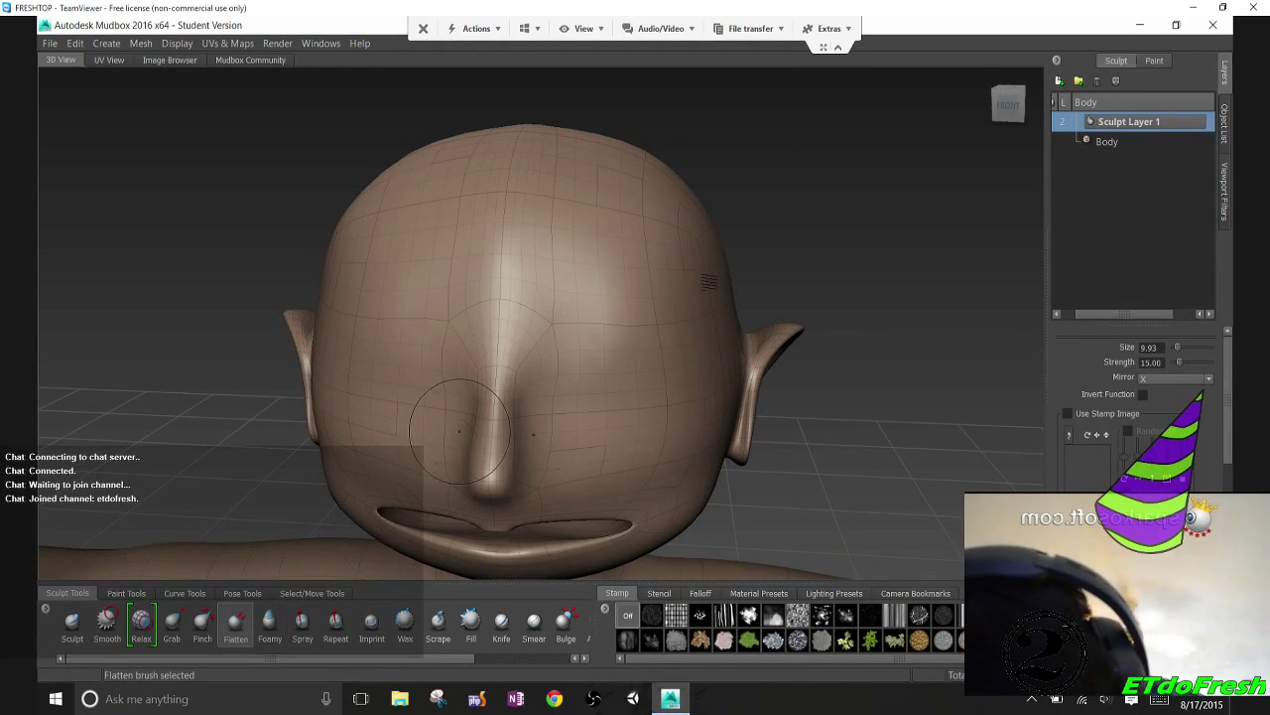
mouse_move(511, 256)
mouse_down()
mouse_move(513, 275)
mouse_move(732, 213)
mouse_move(824, 233)
mouse_move(463, 269)
mouse_move(516, 251)
mouse_up()
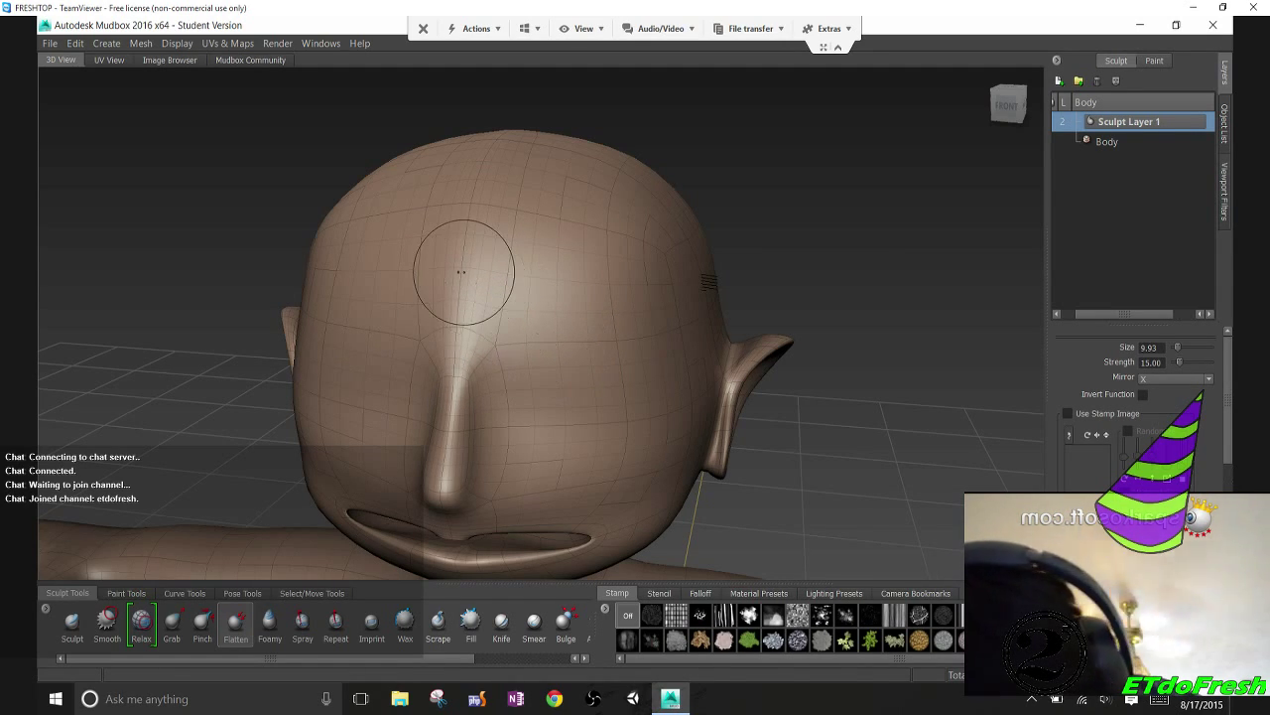
Add two more subdivision levels to the Body mesh, taking it to level 4
click(141, 43)
click(167, 61)
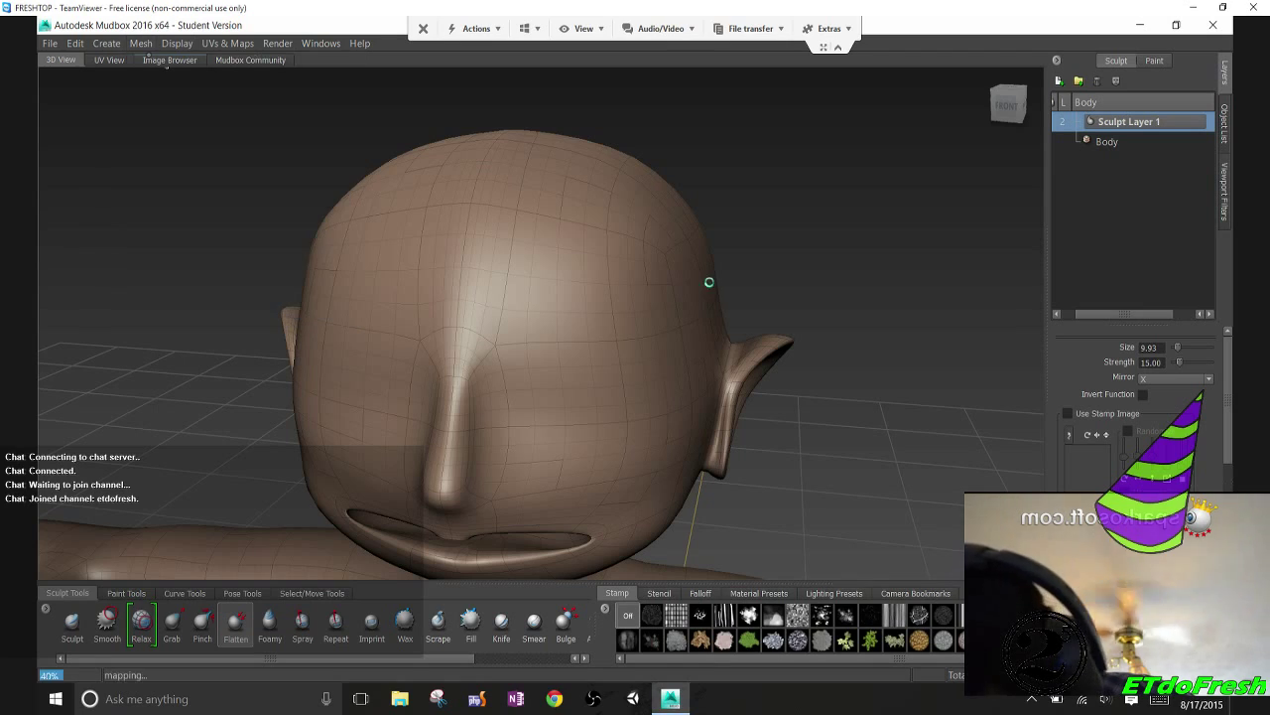
click(141, 42)
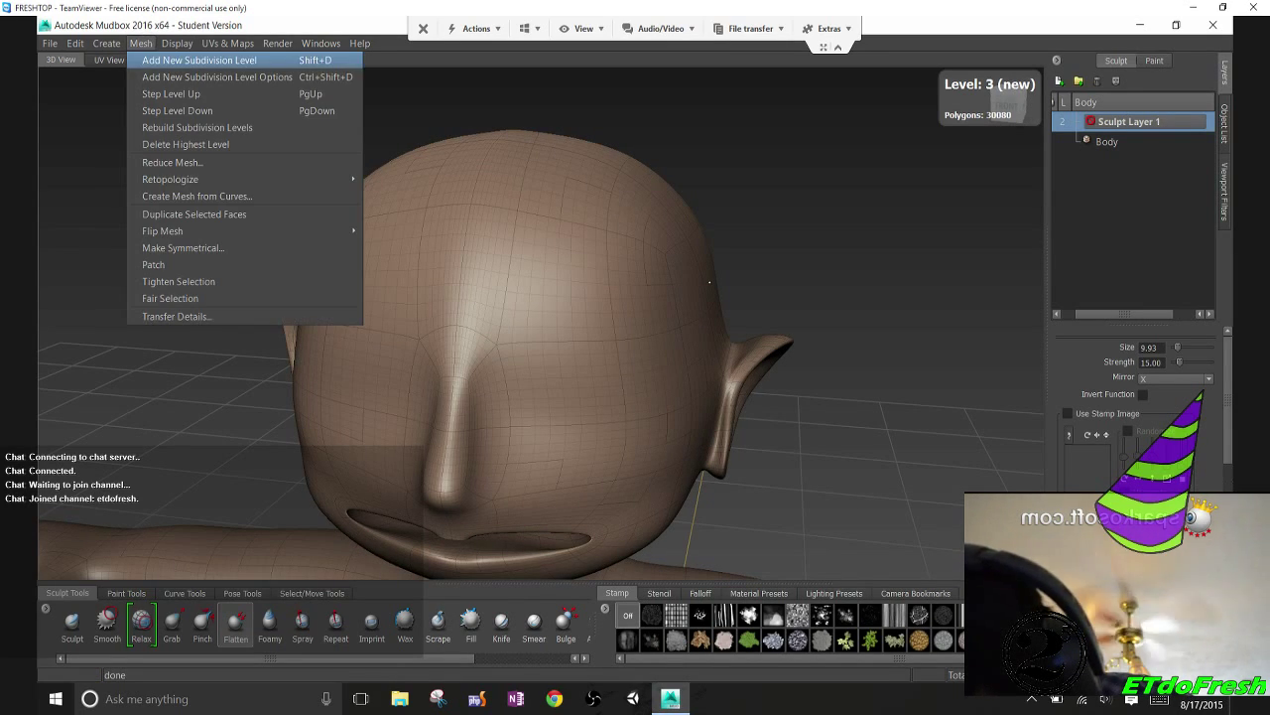
click(166, 62)
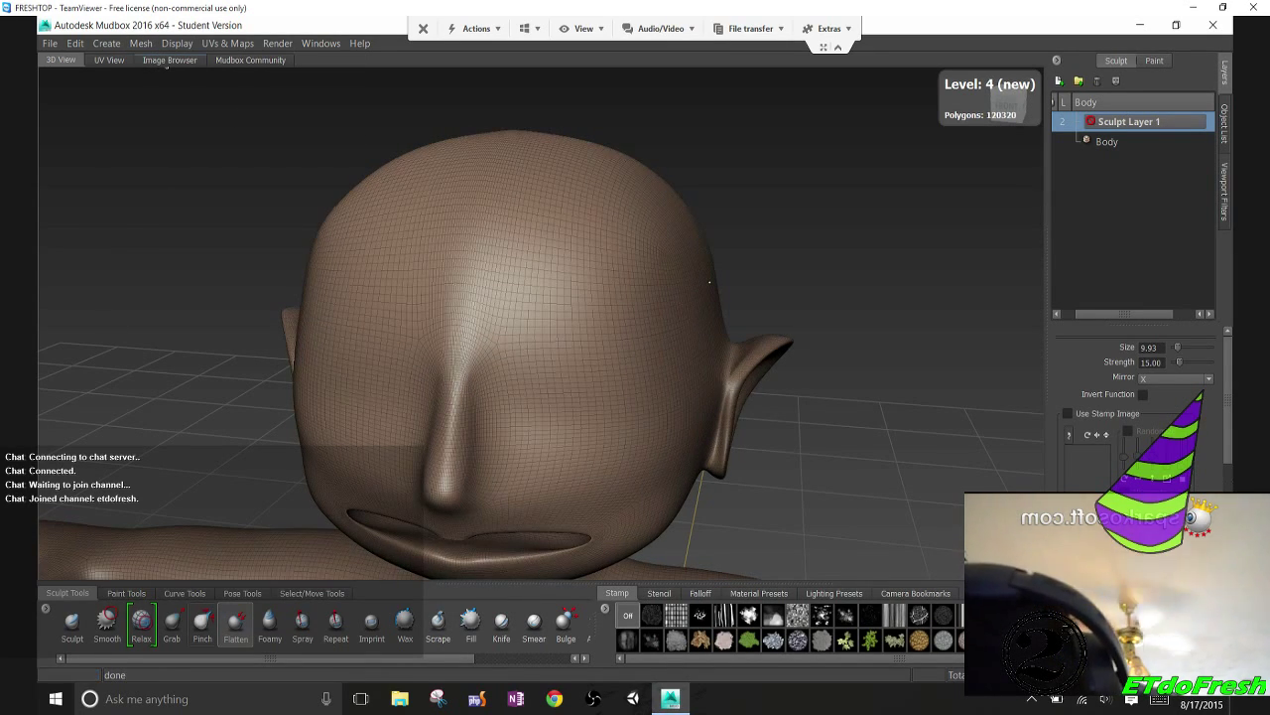
Select the Smooth brush and clear the sculpting locked to level 2 so that Sculpt Layer 1 can be used at level 4
click(107, 622)
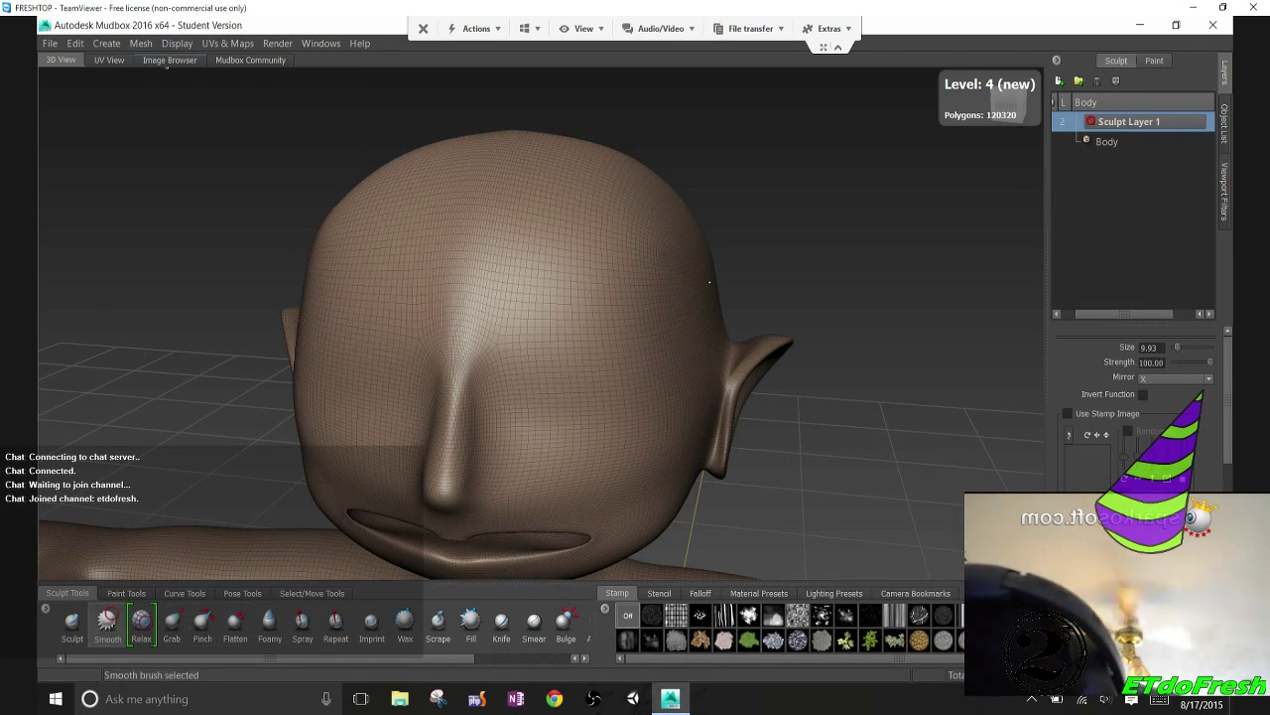
click(474, 322)
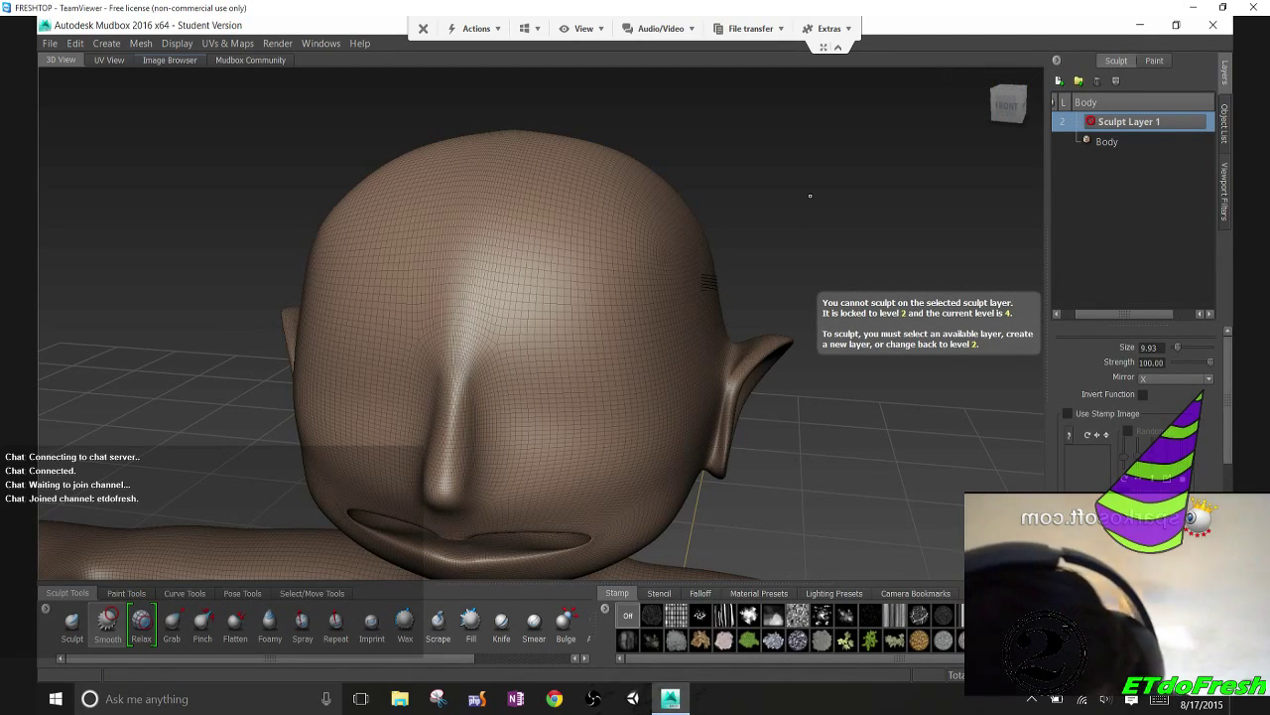
key(Delete)
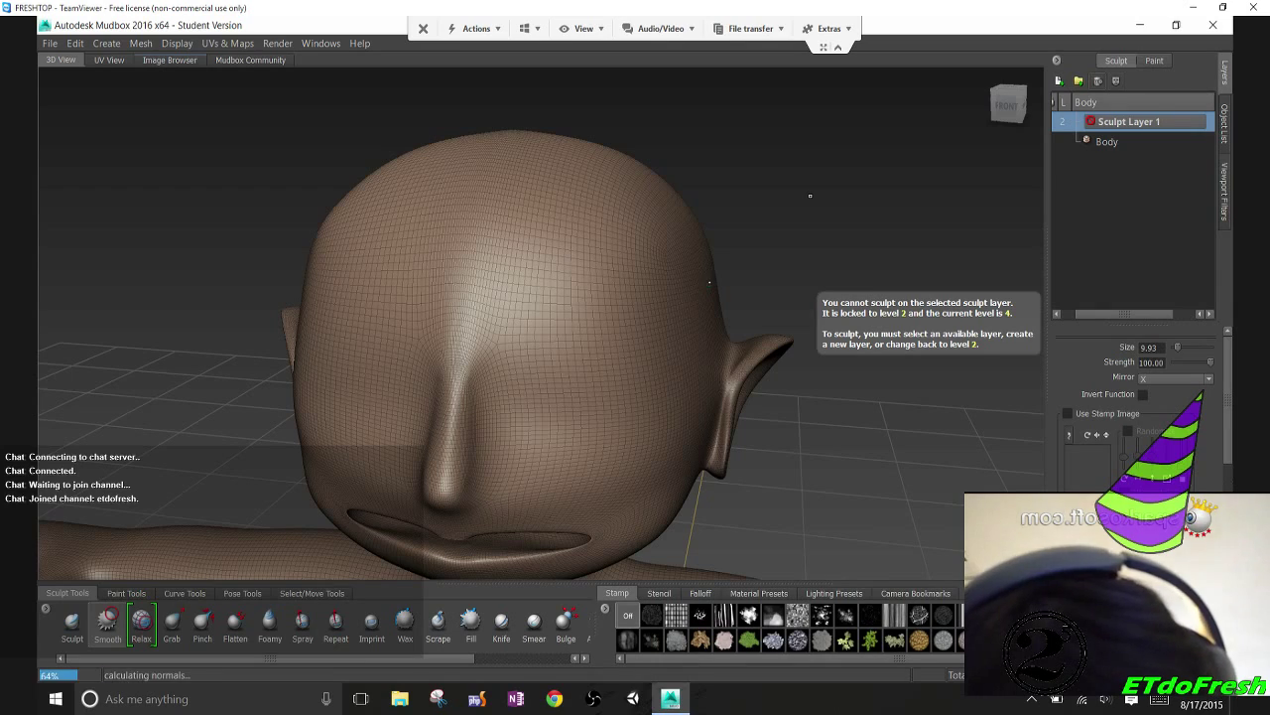
key(ctrl+z)
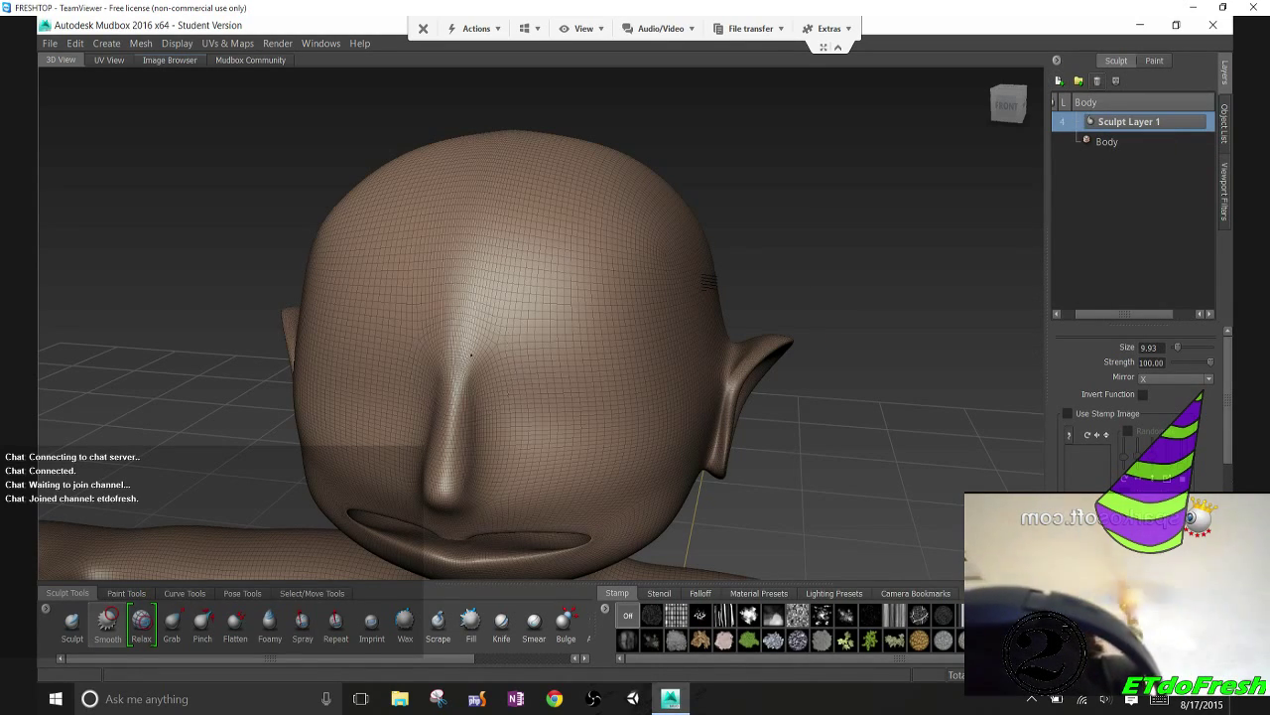
Turn off the wireframe display and smooth the ridge running from the nose bridge up the forehead
right_click(816, 288)
click(812, 323)
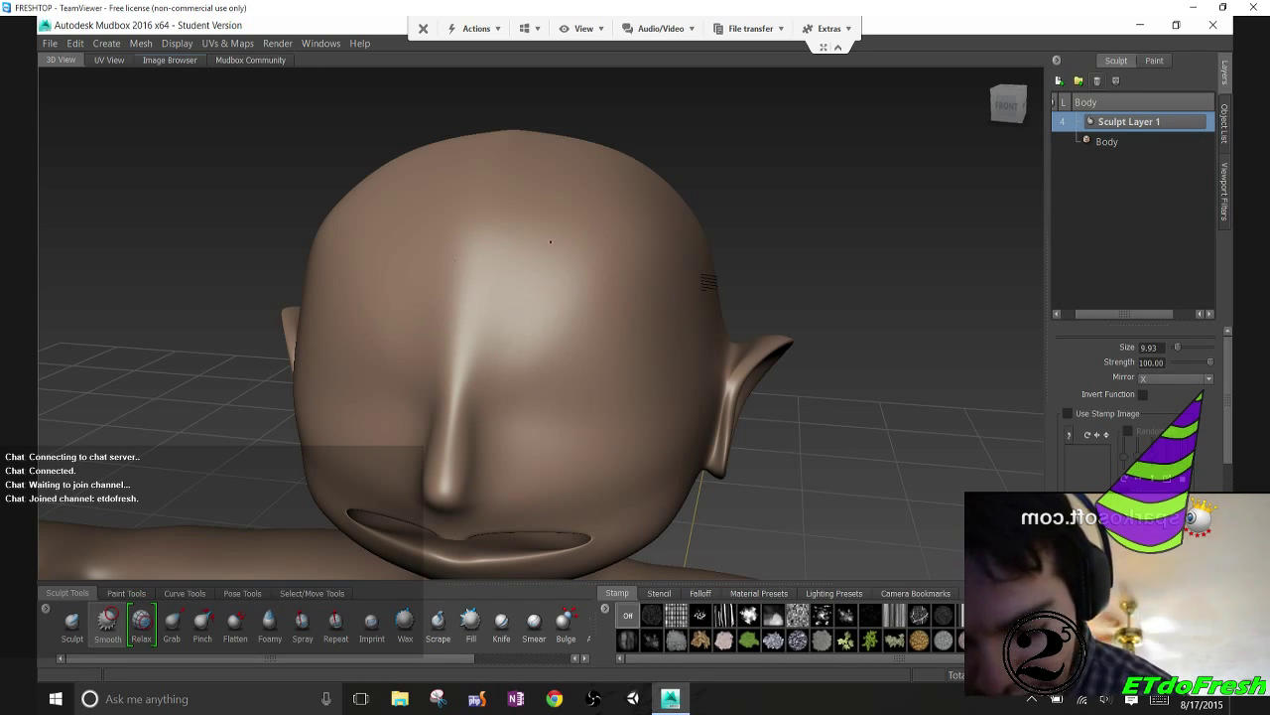
drag(446, 309, 490, 269)
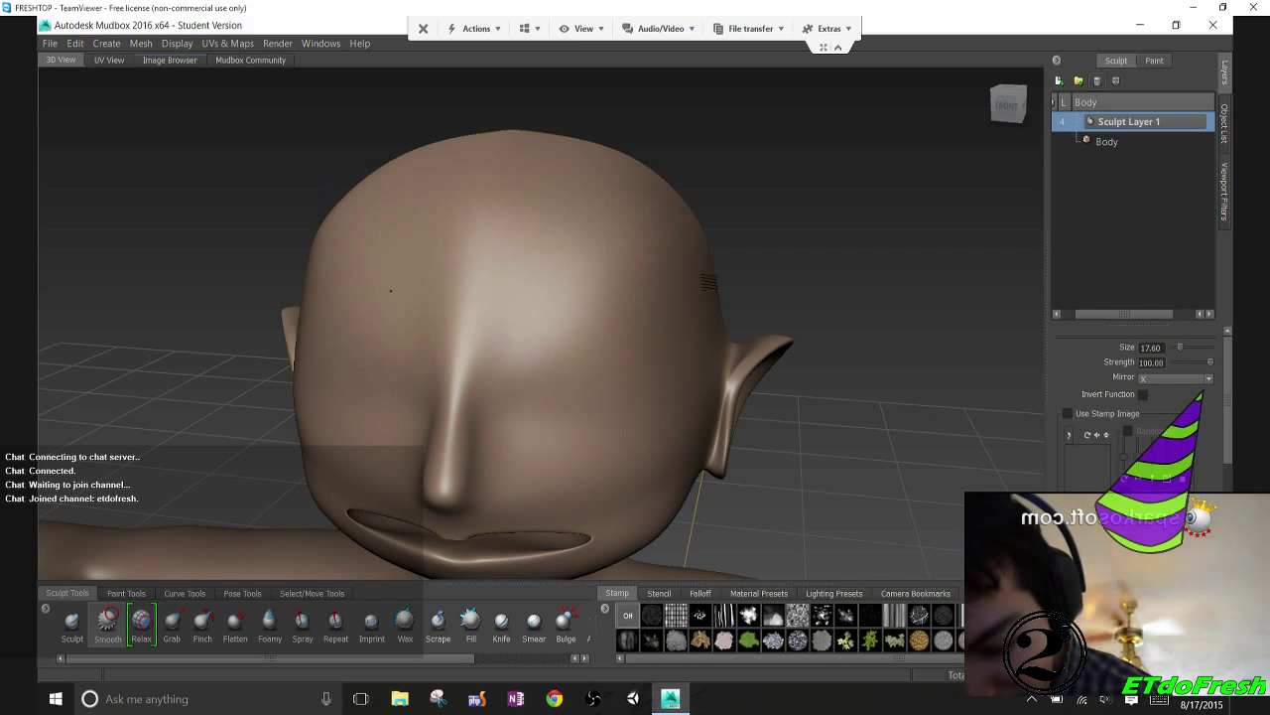
drag(467, 269, 472, 365)
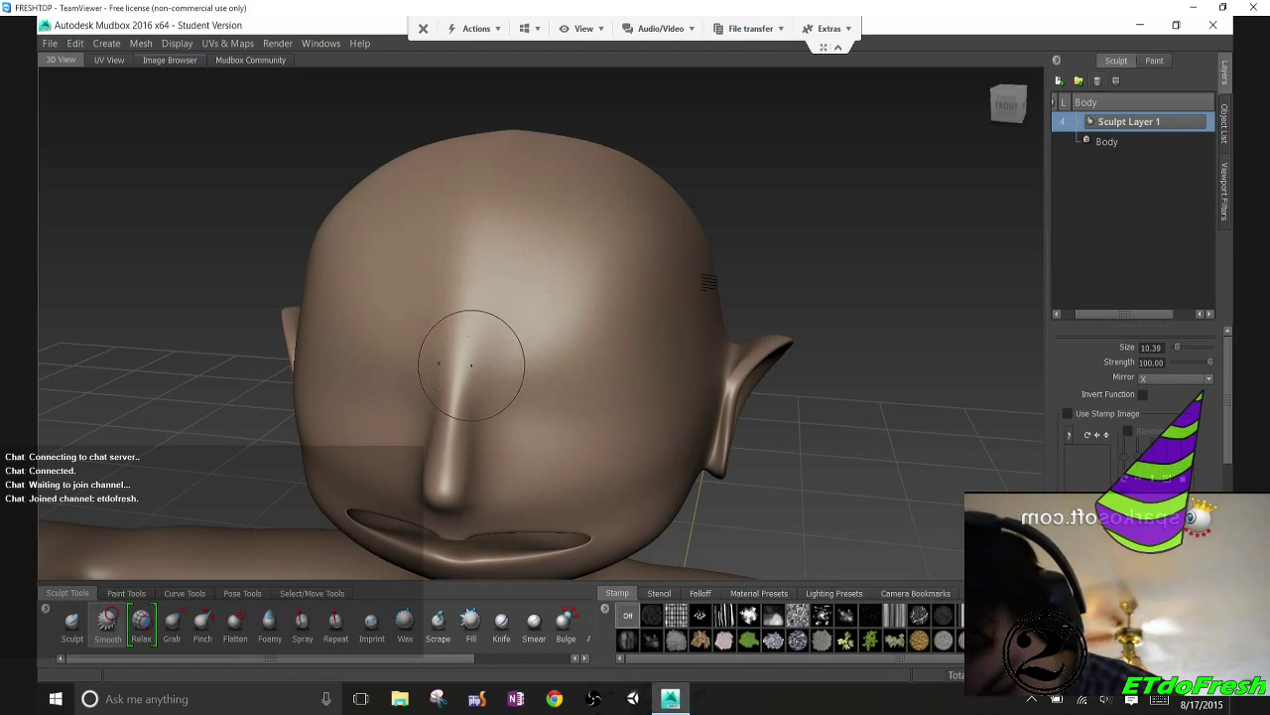
Flatten the area above the nose bridge with the Flatten brush at size 8.42 and strength 15
key(5)
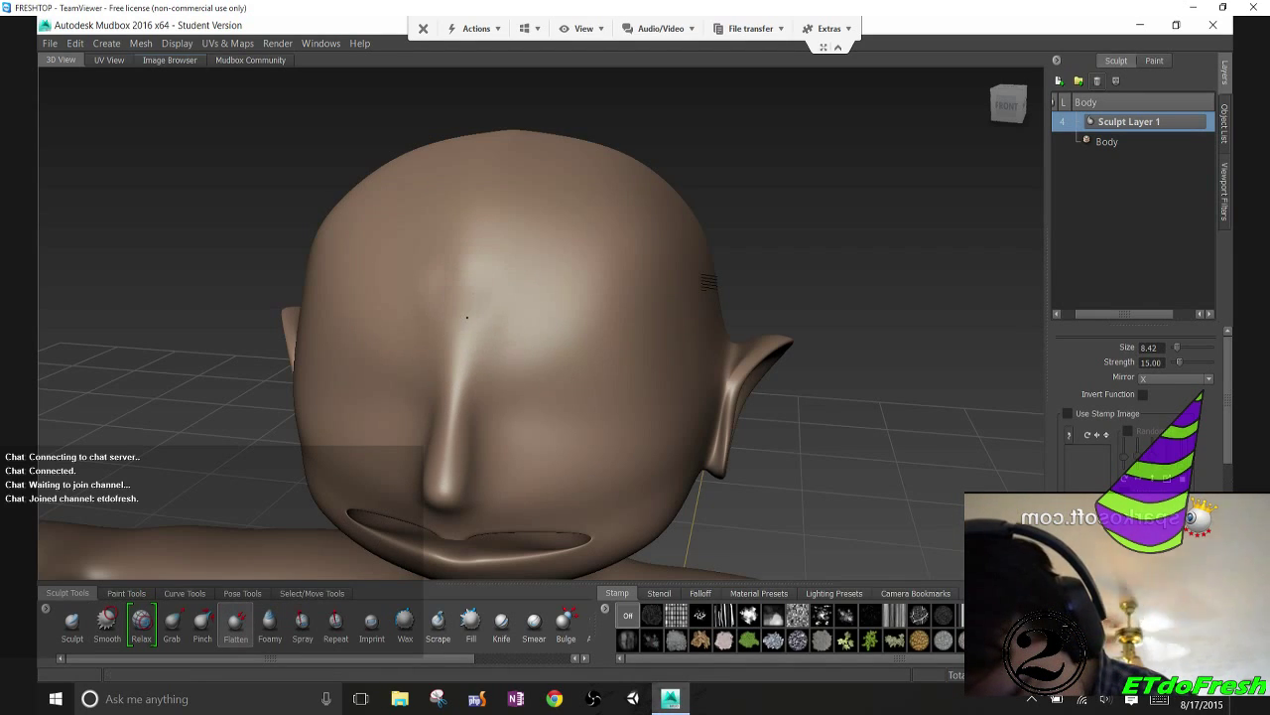
mouse_move(467, 317)
mouse_down()
mouse_move(471, 231)
mouse_move(422, 260)
mouse_move(470, 335)
mouse_up()
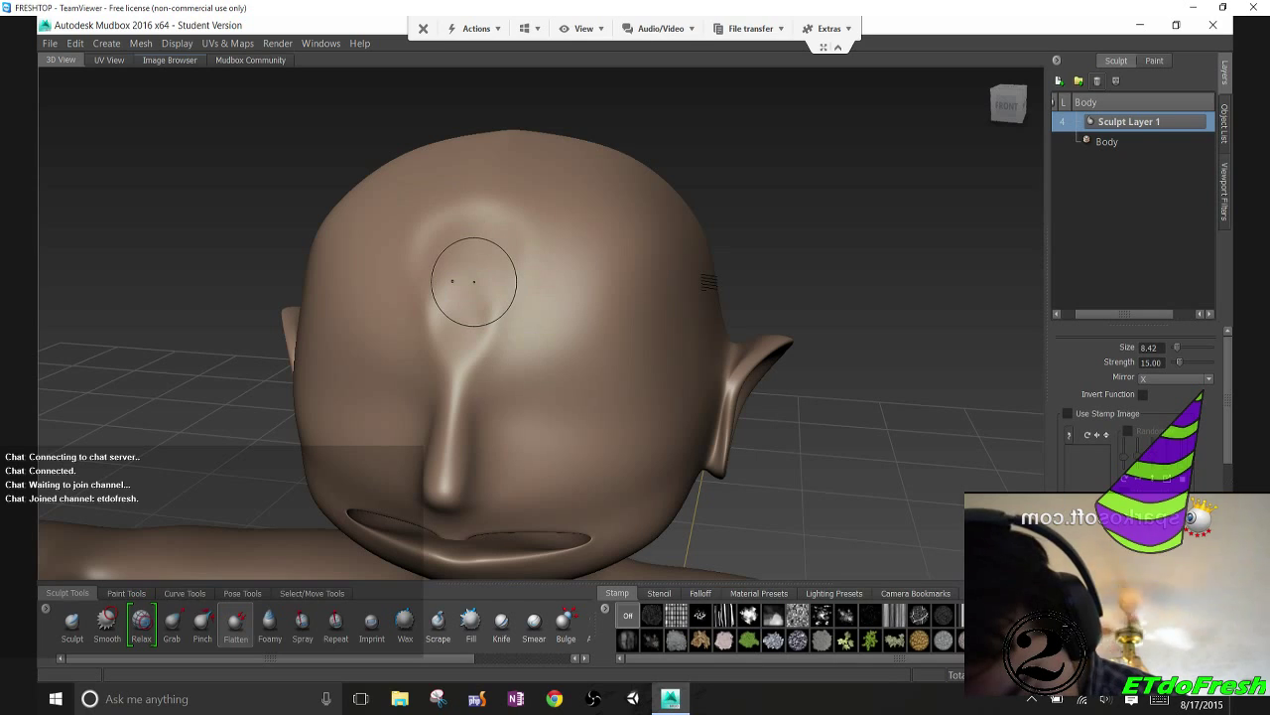
alt+drag(473, 282, 542, 197)
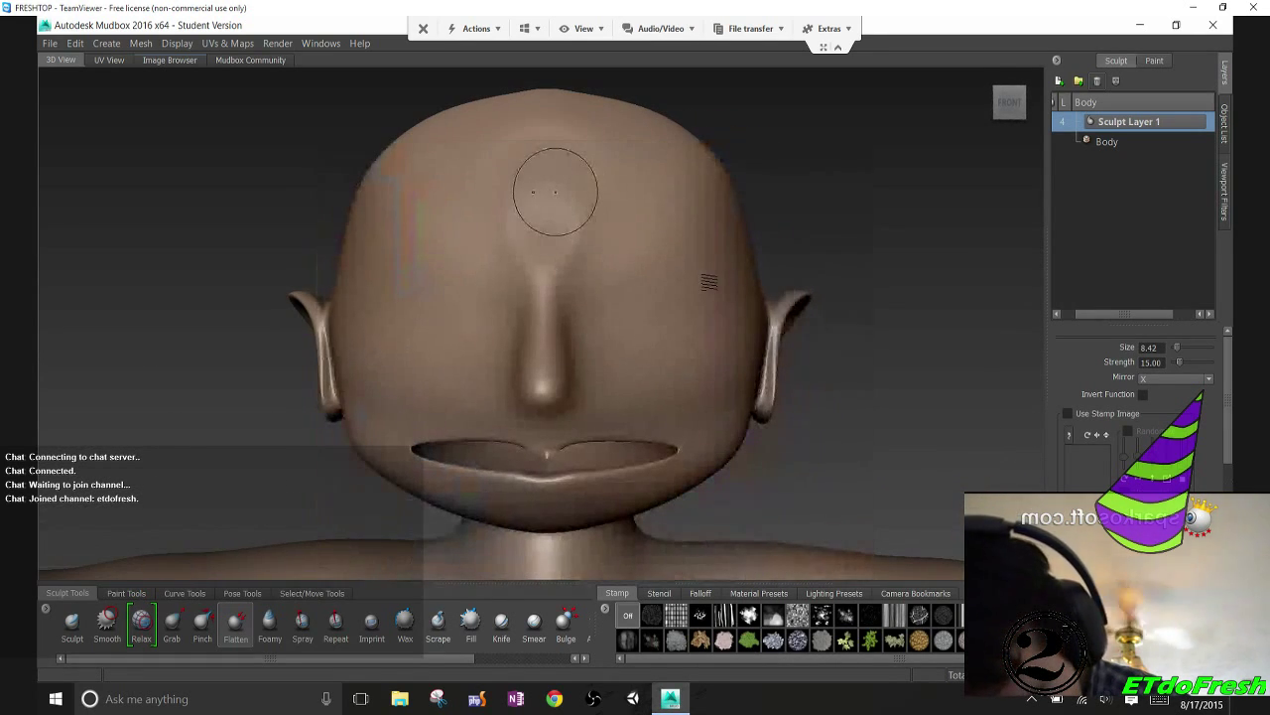
mouse_move(543, 263)
mouse_down()
mouse_move(556, 258)
mouse_move(557, 167)
mouse_move(557, 181)
mouse_up()
Build up mirrored brow ridges on both sides of the nose bridge with the Foamy brush
click(269, 621)
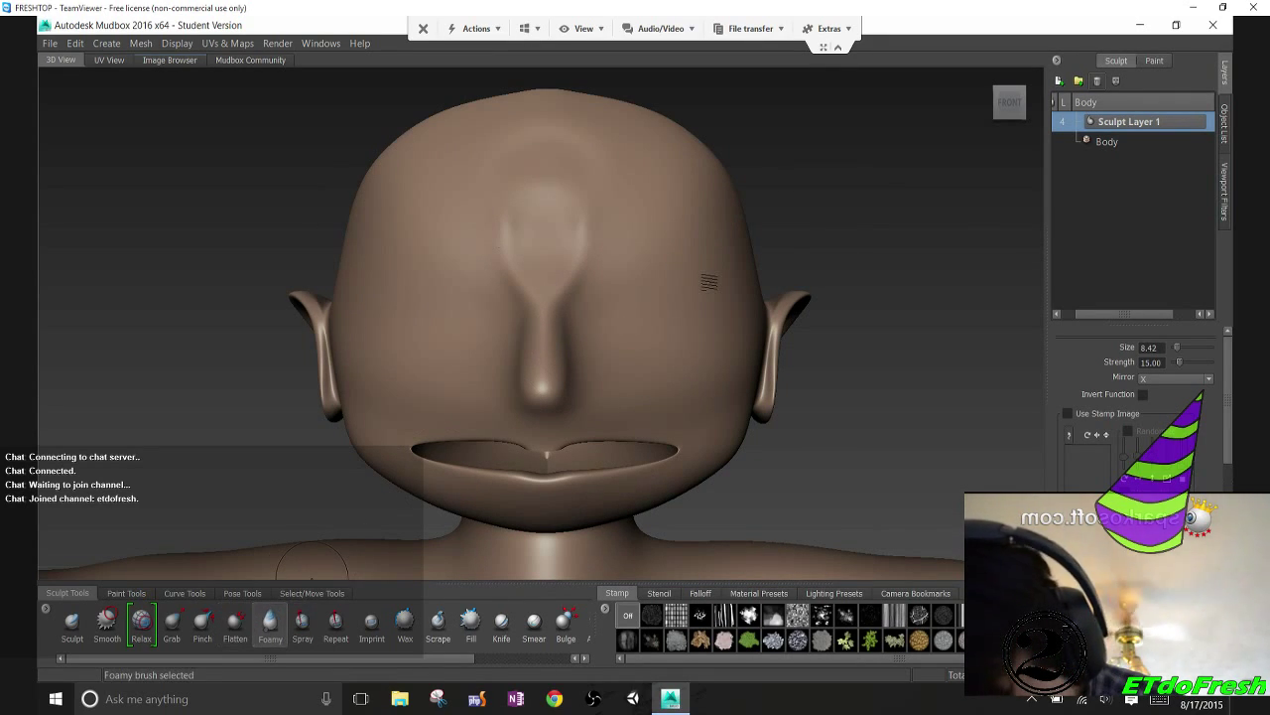
key(b)
mouse_move(585, 277)
mouse_down()
mouse_move(567, 287)
mouse_move(631, 261)
mouse_move(682, 263)
mouse_up()
mouse_move(584, 273)
mouse_down()
mouse_move(695, 266)
mouse_move(653, 244)
mouse_up()
Smooth the brows and forehead with the Smooth brush at size 5.52, checking the shape from several angles
click(107, 621)
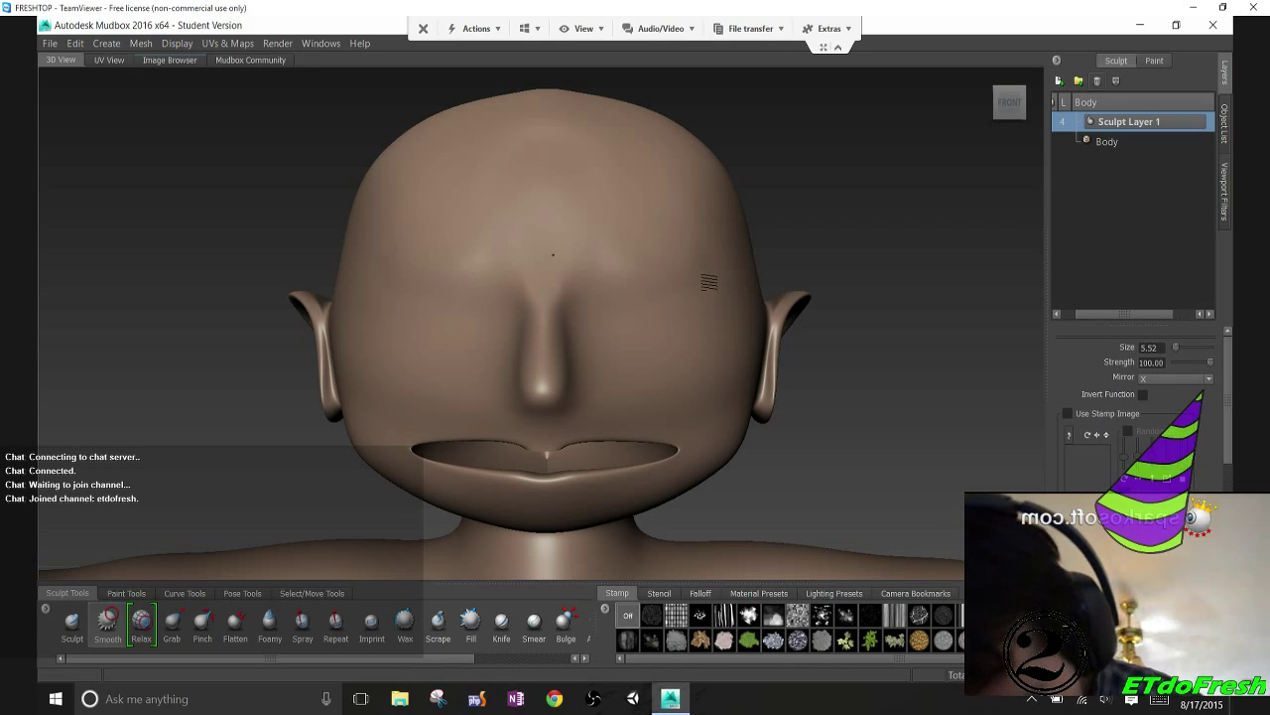
mouse_move(604, 222)
alt+mouse_down()
mouse_move(406, 213)
mouse_move(292, 227)
mouse_move(397, 284)
mouse_move(533, 328)
alt+mouse_up()
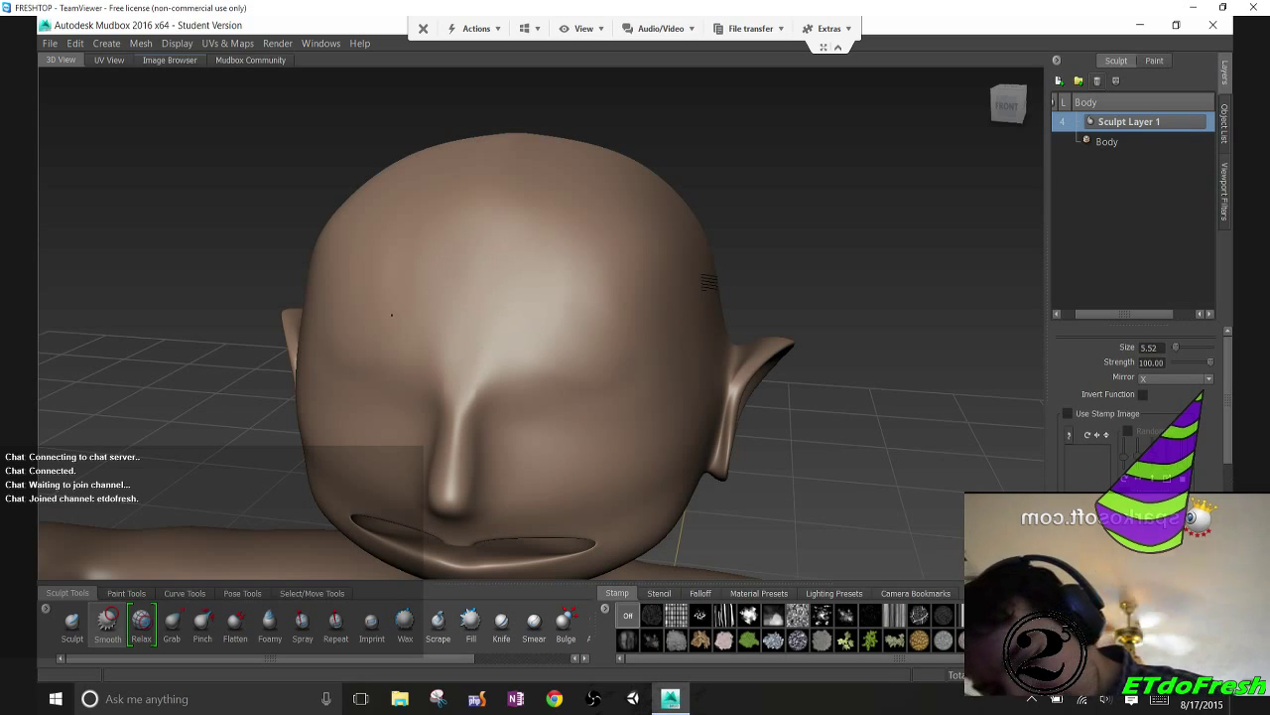
mouse_move(416, 300)
alt+mouse_down()
mouse_move(539, 317)
mouse_move(755, 221)
mouse_move(794, 227)
mouse_move(545, 254)
mouse_move(501, 236)
alt+mouse_up()
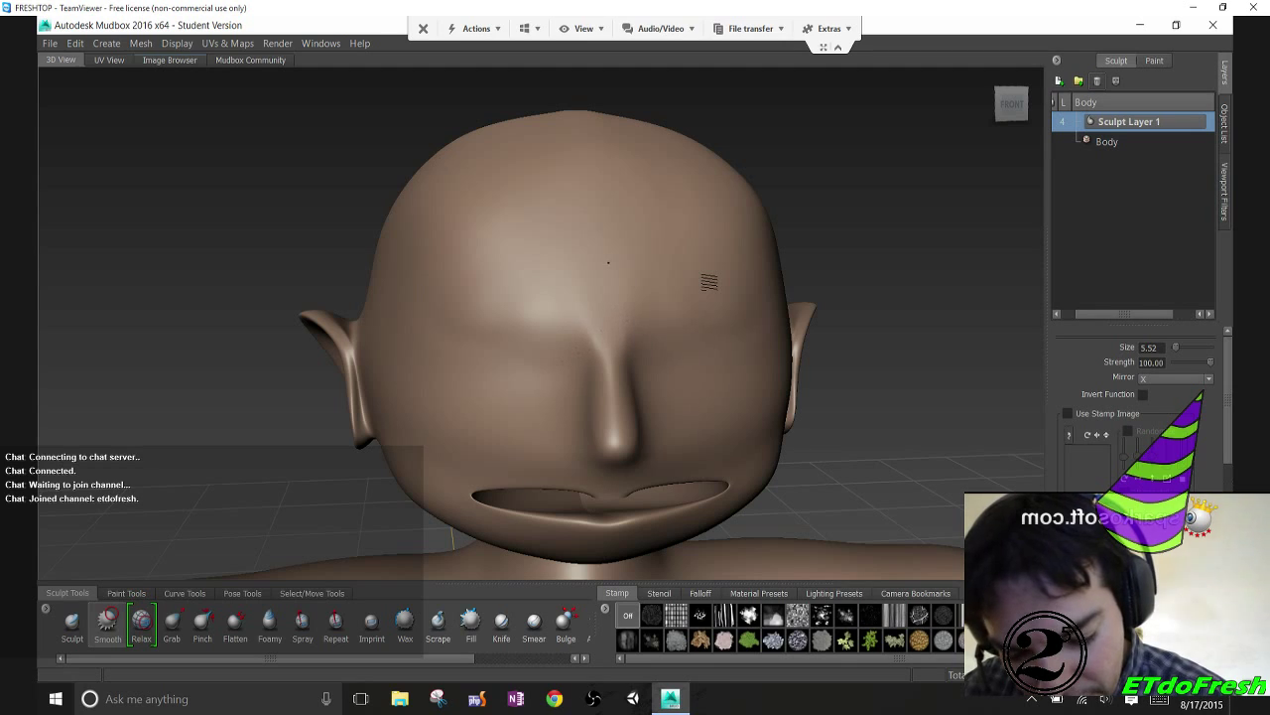
alt+drag(664, 208, 505, 383)
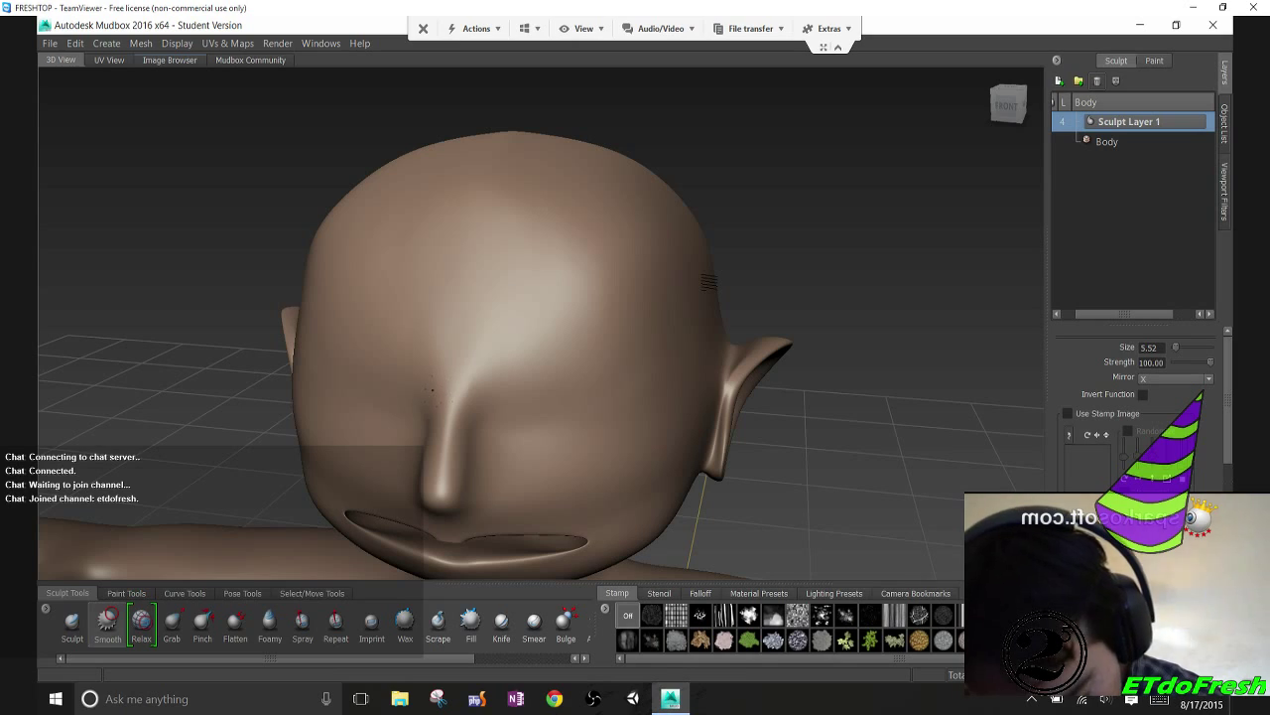
alt+drag(477, 286, 616, 245)
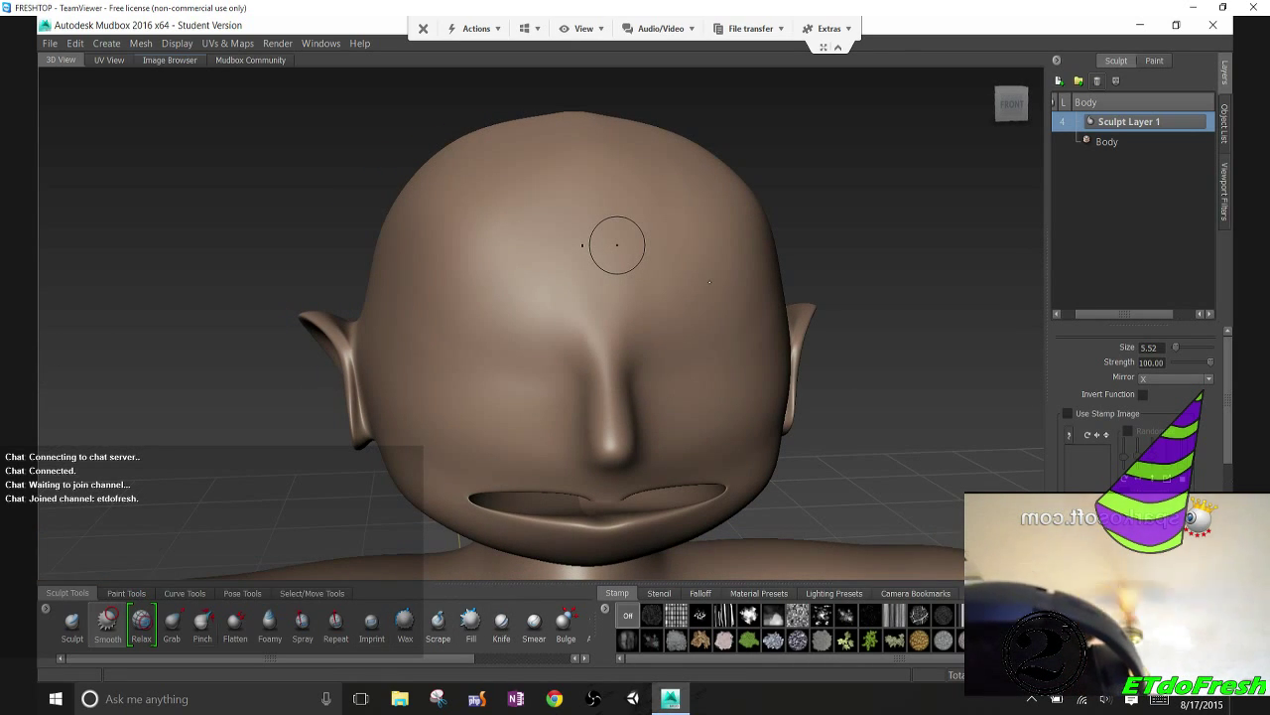
Try pinching the nose bridge at strength 15, and smooth the nose and mouth with the Smooth brush at size 9.78
click(202, 622)
drag(602, 371, 601, 363)
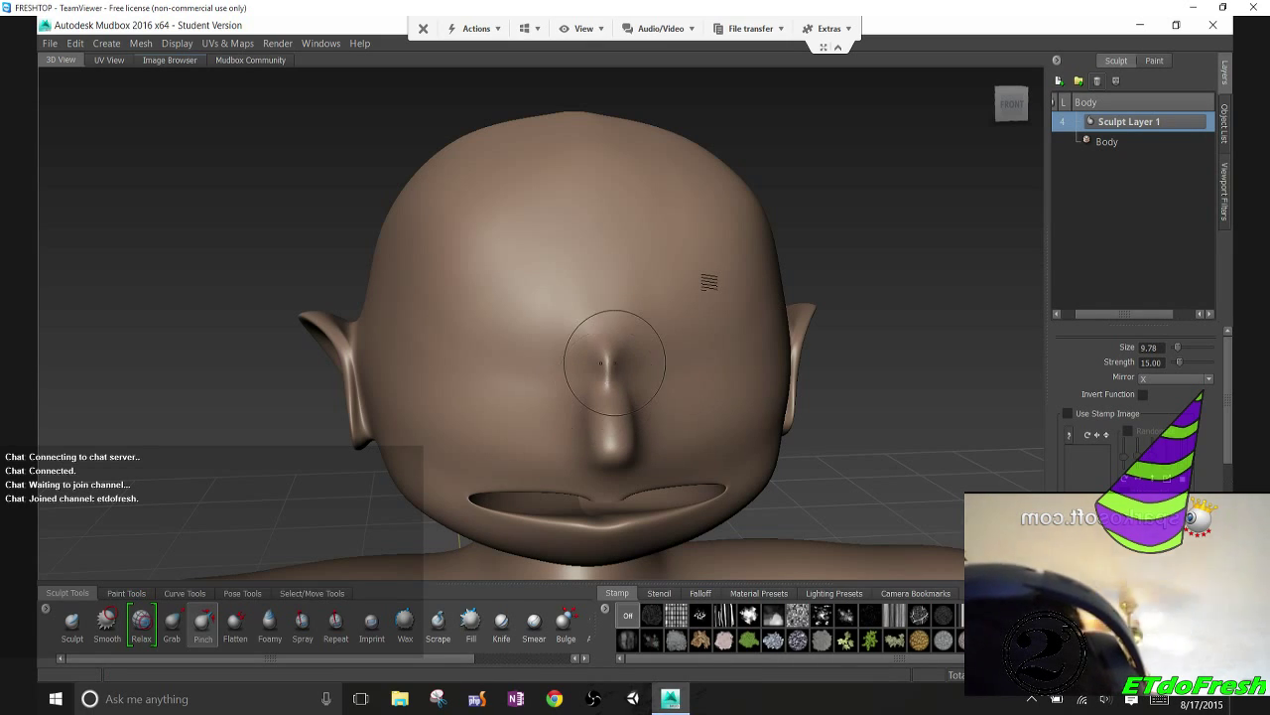
click(107, 622)
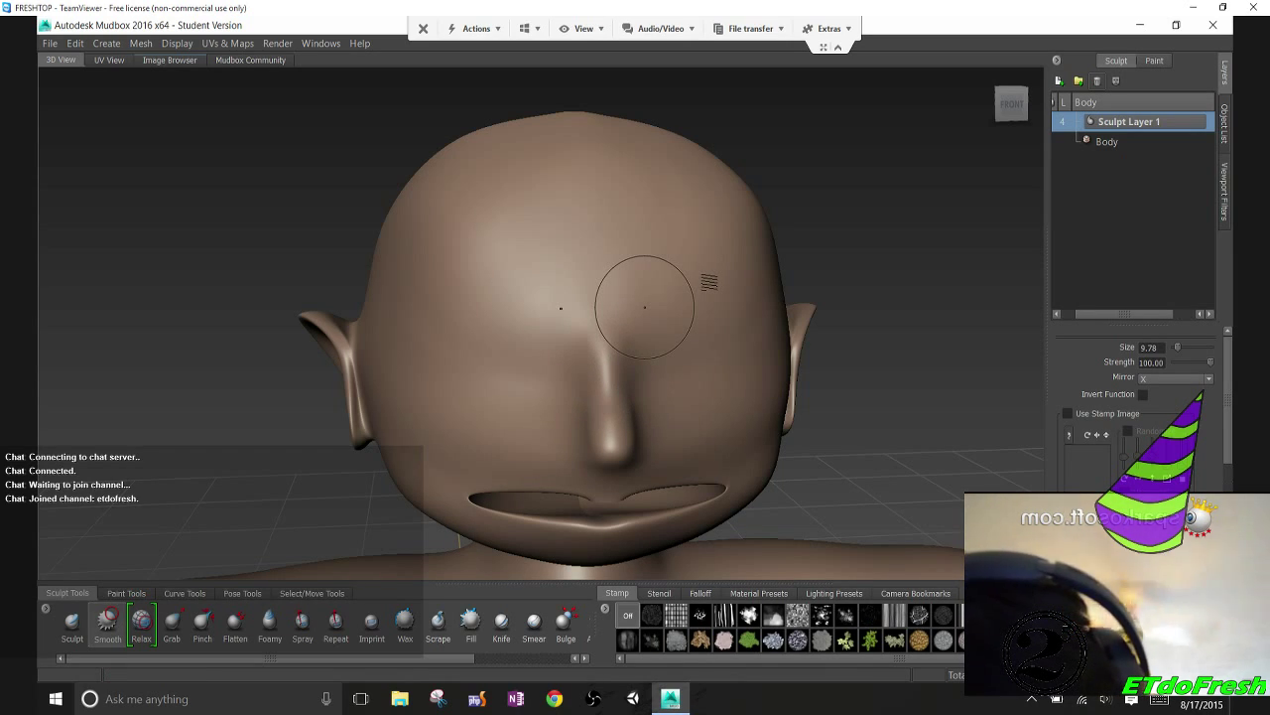
alt+drag(645, 307, 709, 282)
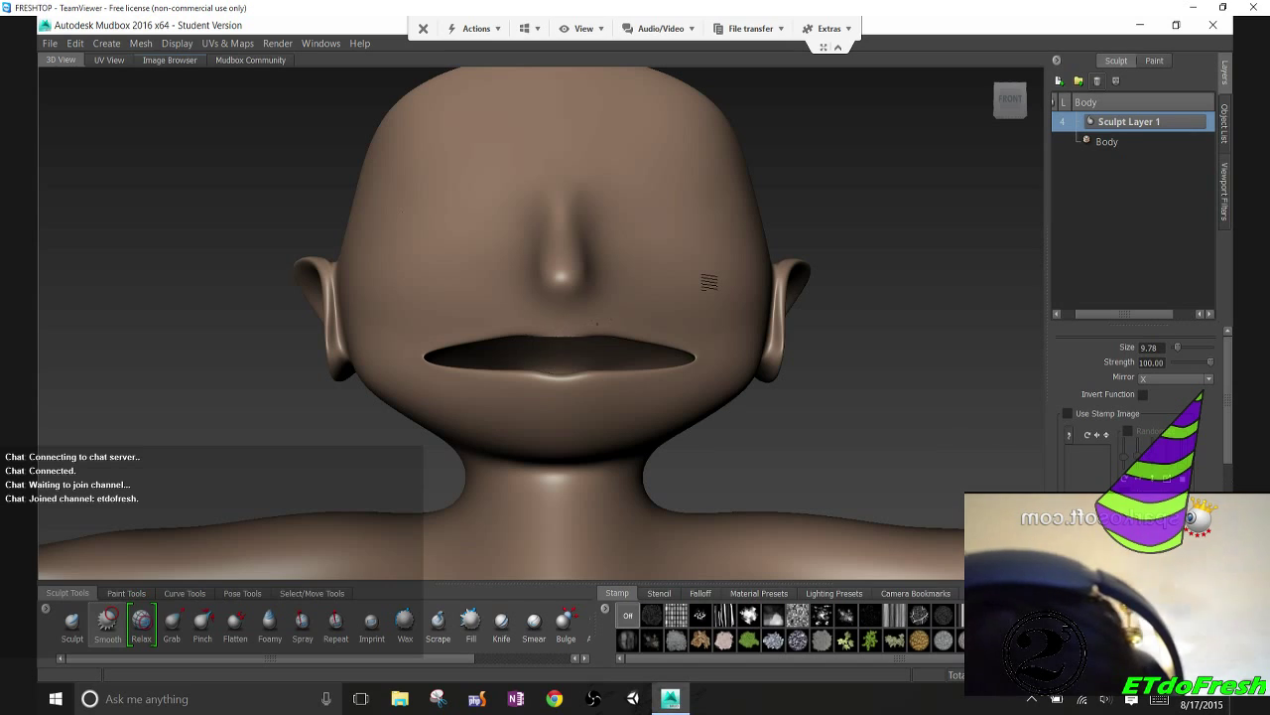
Try building up rough lips around the mouth opening with the Foamy brush at size 5.20 and strength 15
mouse_move(498, 316)
alt+mouse_down()
mouse_move(546, 343)
mouse_move(605, 417)
mouse_move(641, 410)
alt+mouse_up()
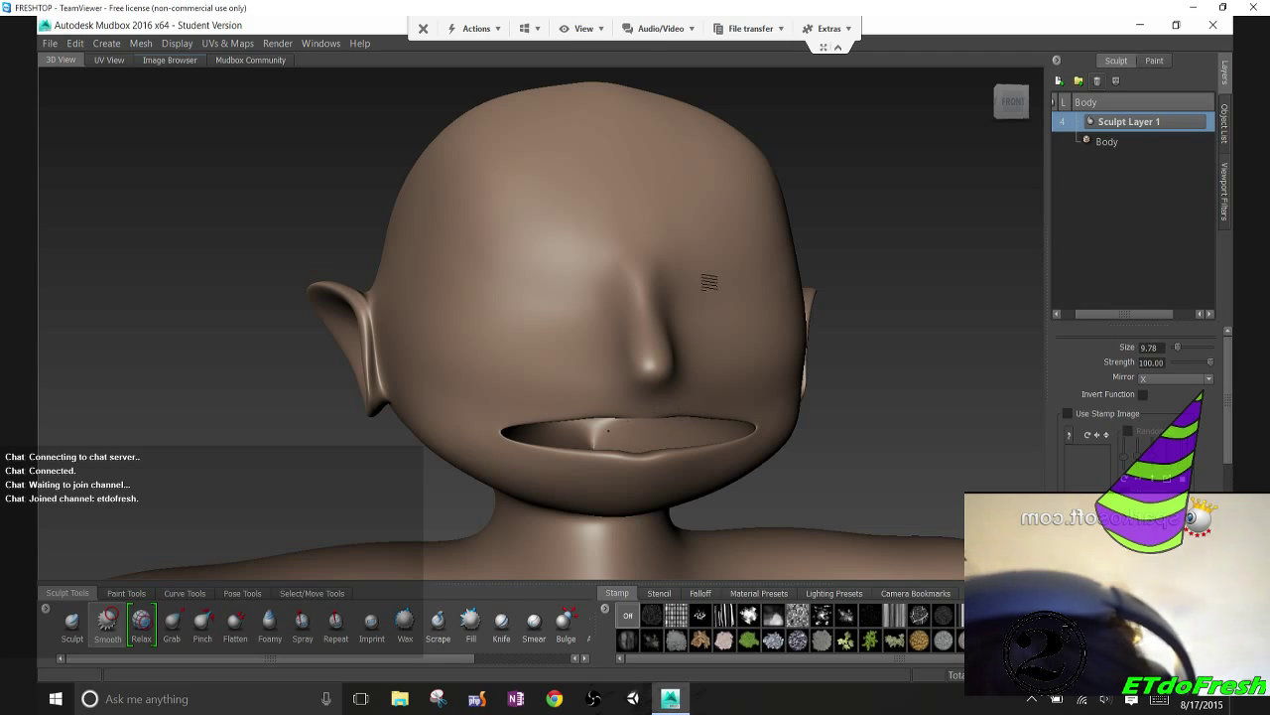
drag(641, 460, 581, 458)
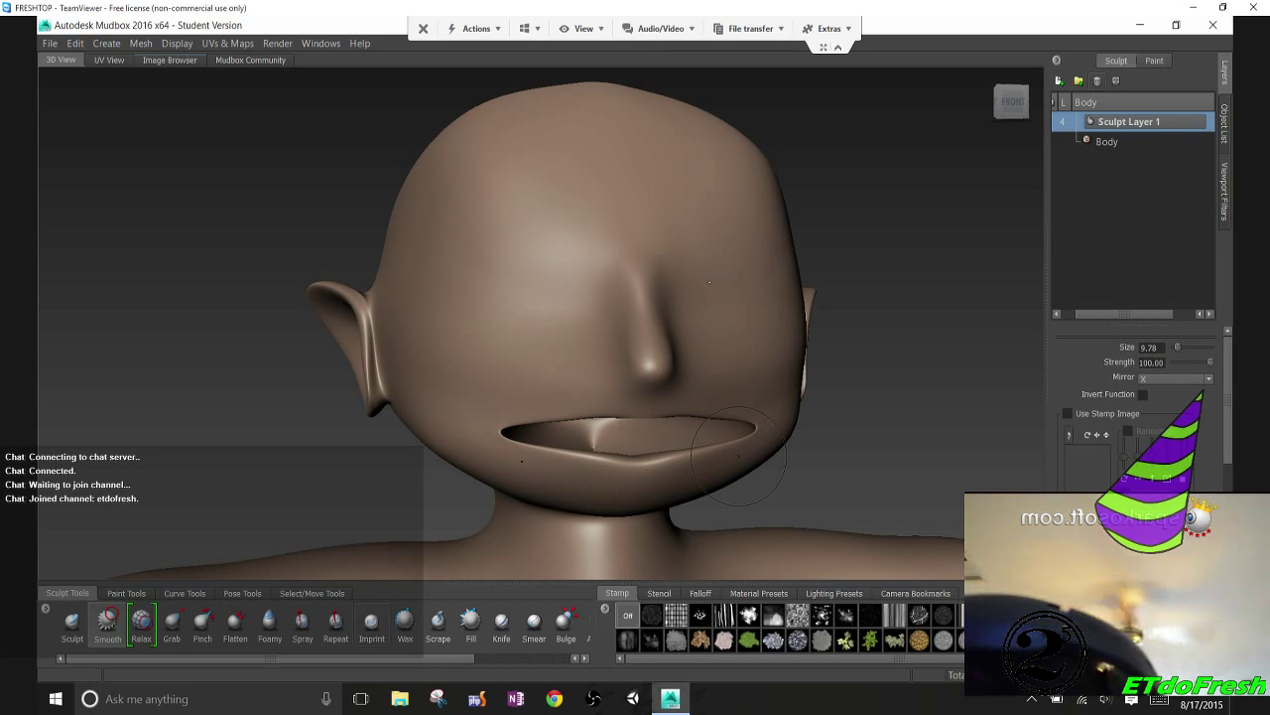
click(269, 620)
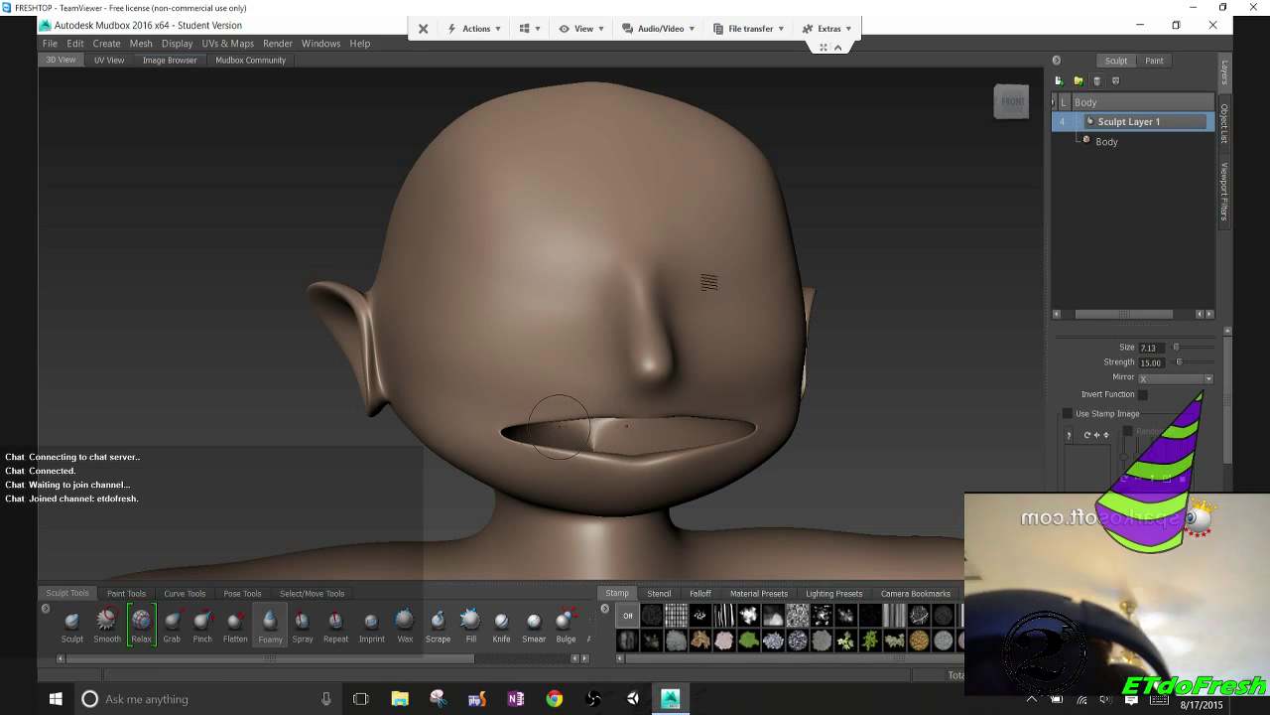
mouse_move(504, 426)
mouse_down()
mouse_move(546, 412)
mouse_move(640, 416)
mouse_up()
mouse_move(497, 429)
mouse_down()
mouse_move(501, 447)
mouse_move(600, 468)
mouse_move(710, 466)
mouse_up()
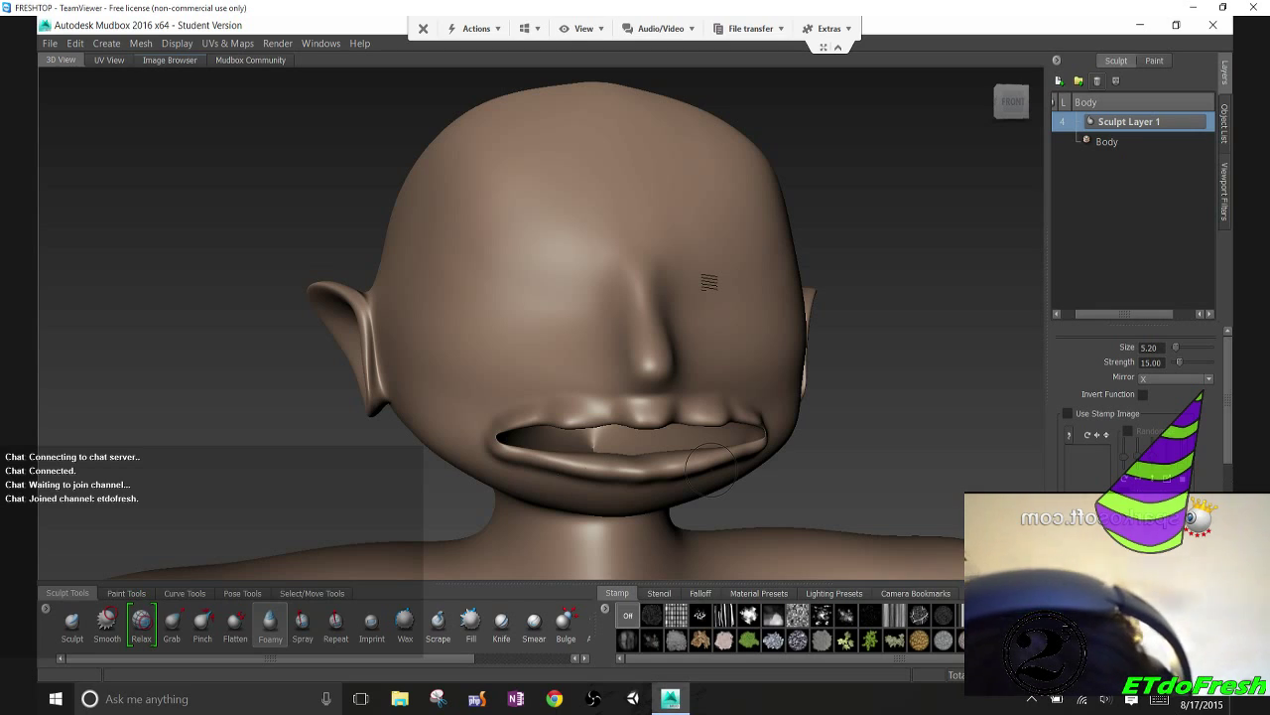
drag(497, 432, 541, 407)
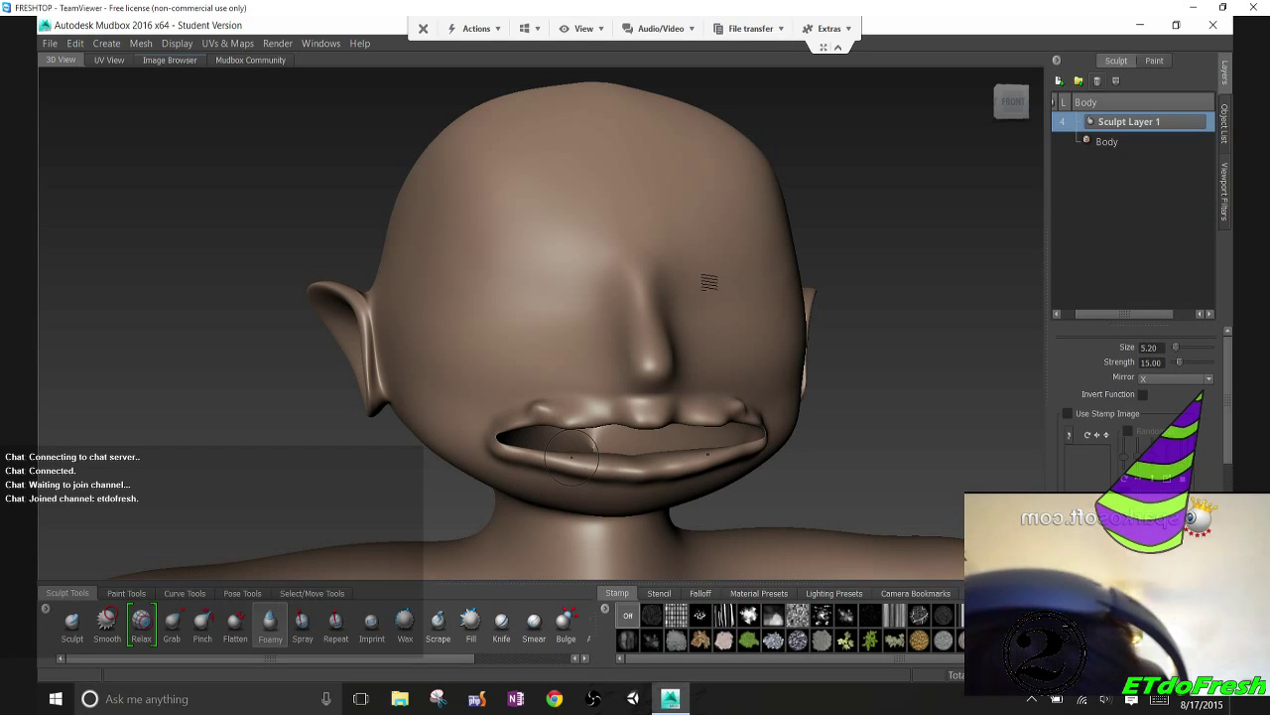
mouse_move(571, 457)
mouse_down()
mouse_move(615, 437)
mouse_move(663, 454)
mouse_up()
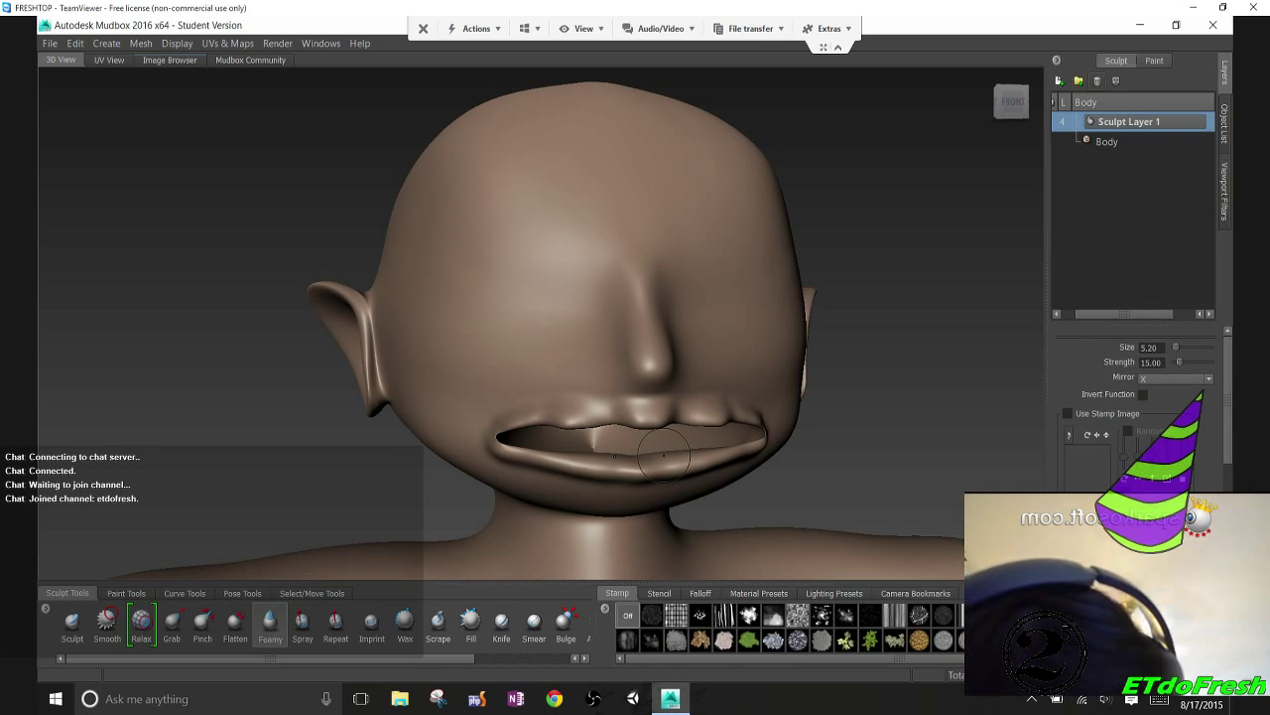
Try adding volume to the upper lip and mouth corners with the Foamy brush at size 4.59 and strength 5.75
mouse_move(664, 456)
mouse_down()
mouse_move(703, 413)
mouse_move(499, 420)
mouse_move(710, 401)
mouse_move(593, 400)
mouse_move(715, 402)
mouse_move(580, 417)
mouse_move(773, 428)
mouse_up()
drag(480, 433, 474, 439)
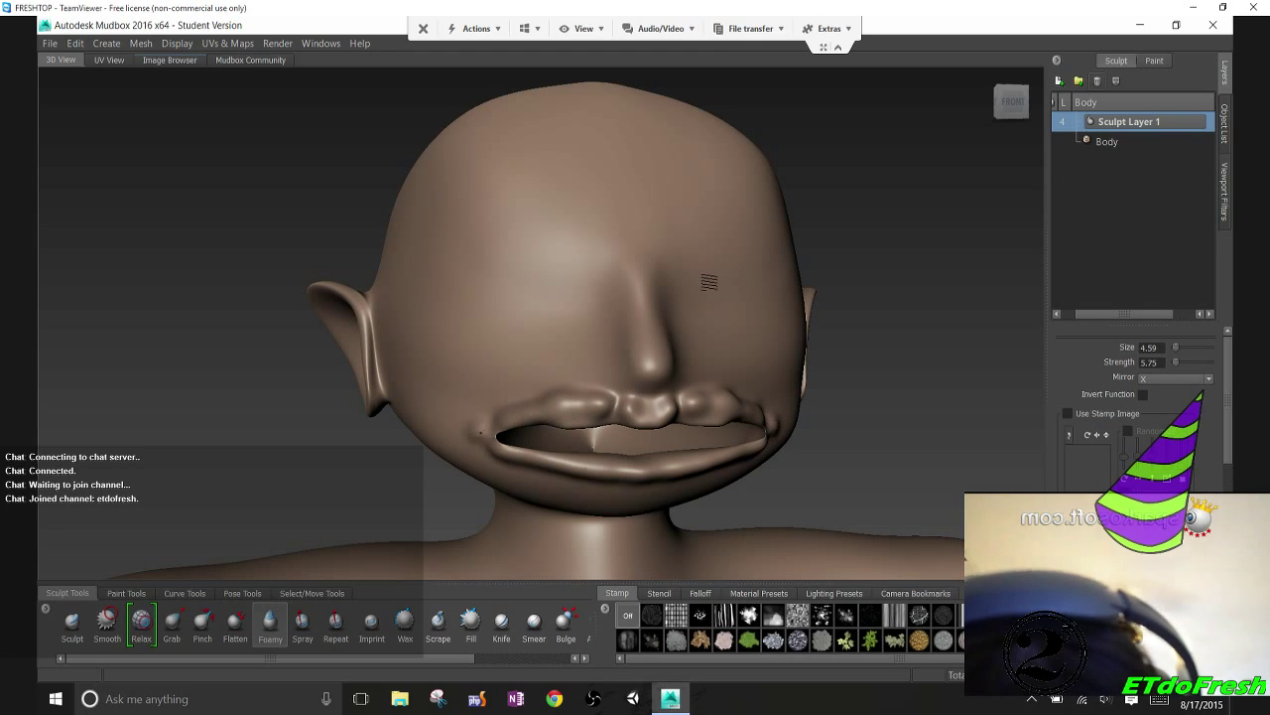
mouse_move(563, 402)
mouse_down()
mouse_move(496, 417)
mouse_move(476, 443)
mouse_move(521, 421)
mouse_move(457, 340)
mouse_move(492, 329)
mouse_move(535, 348)
mouse_move(452, 326)
mouse_move(409, 297)
mouse_move(506, 264)
mouse_move(496, 273)
mouse_move(615, 268)
mouse_up()
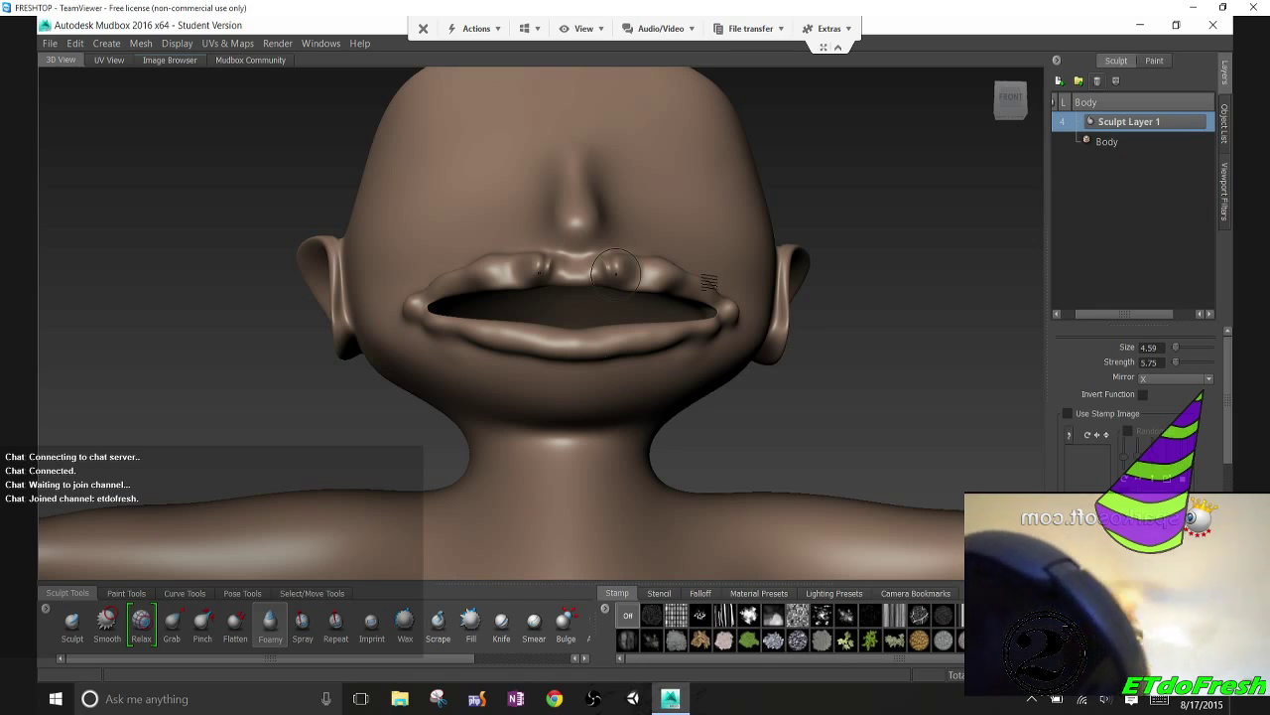
Try smoothing the lips and mouth corners with the Smooth brush at size 4.59 and strength 100
click(107, 623)
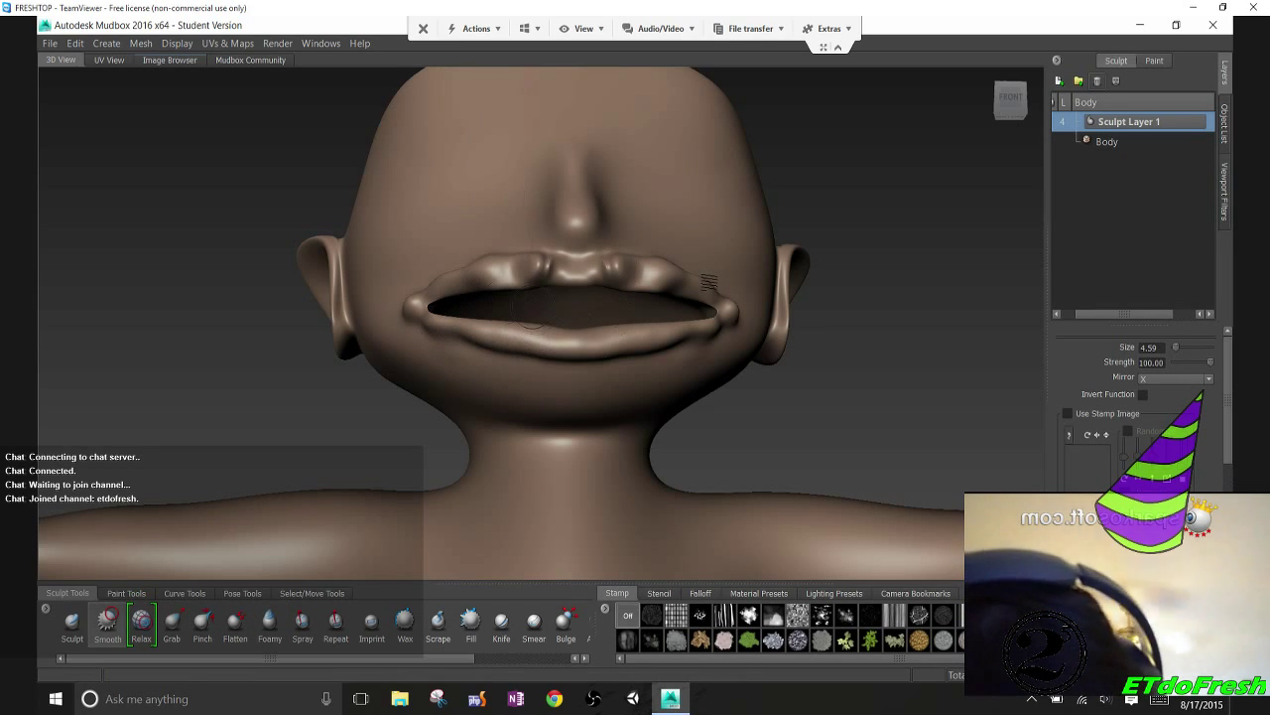
mouse_move(496, 270)
mouse_down()
mouse_move(524, 278)
mouse_move(397, 294)
mouse_up()
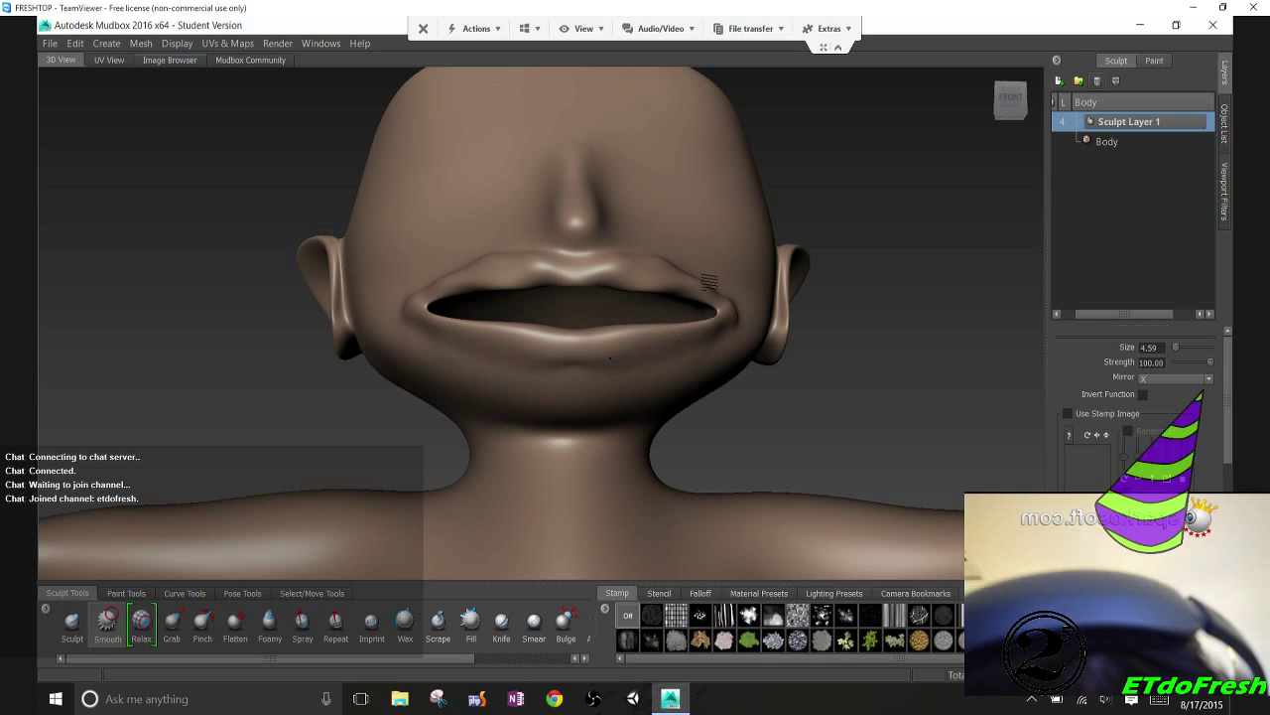
alt+drag(657, 322, 586, 413)
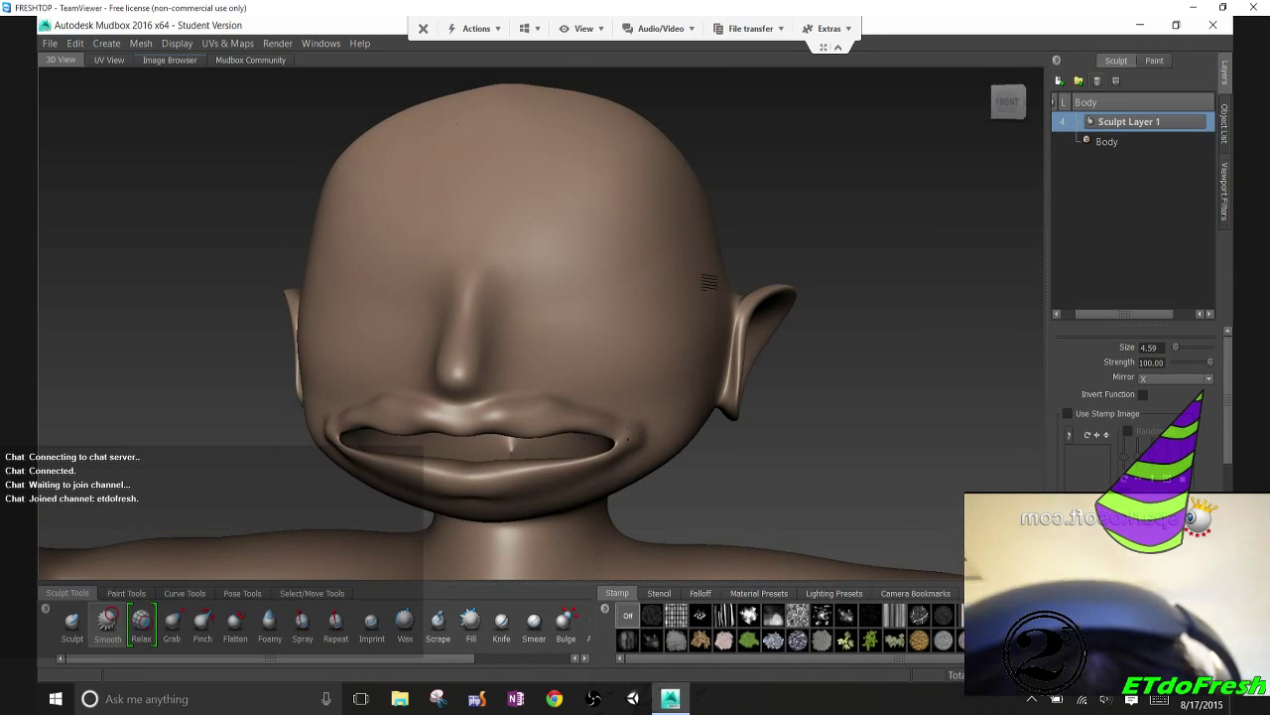
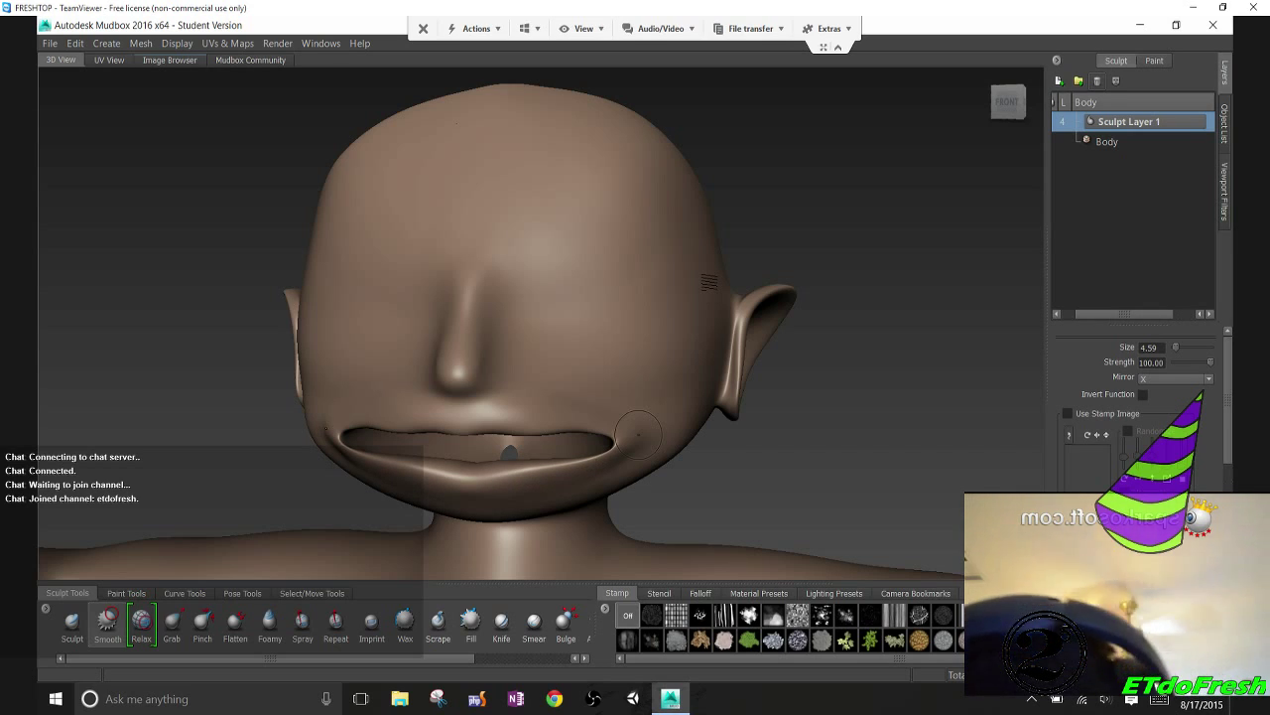
mouse_move(638, 428)
alt+mouse_down()
mouse_move(857, 378)
mouse_move(848, 404)
alt+mouse_up()
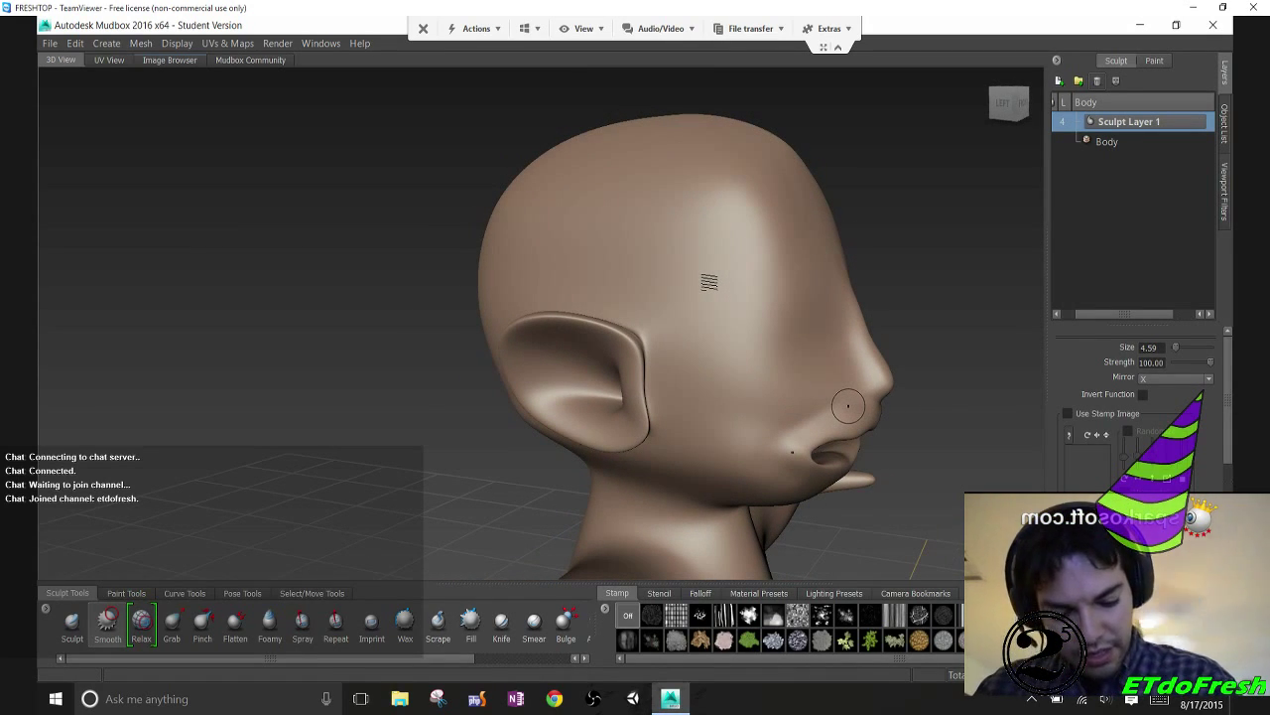
Undo the lip smoothing and the Foamy strokes that built up the lips
drag(849, 422, 900, 432)
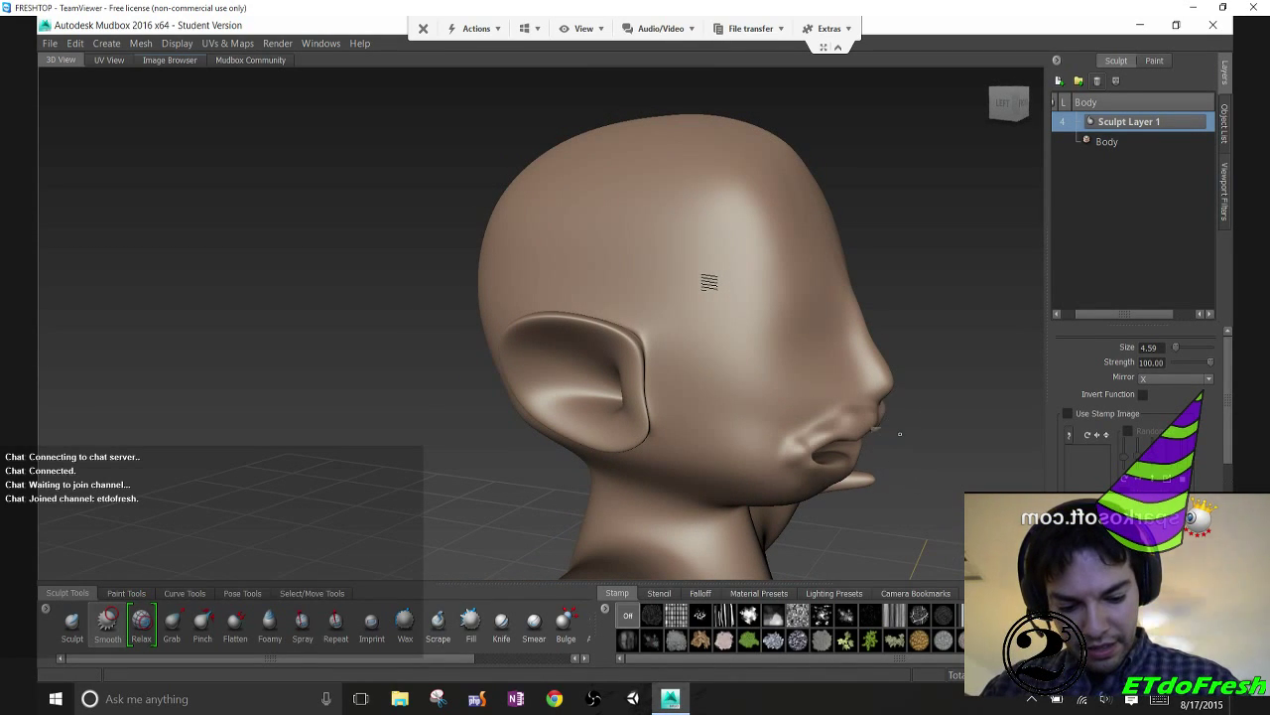
drag(824, 447, 916, 437)
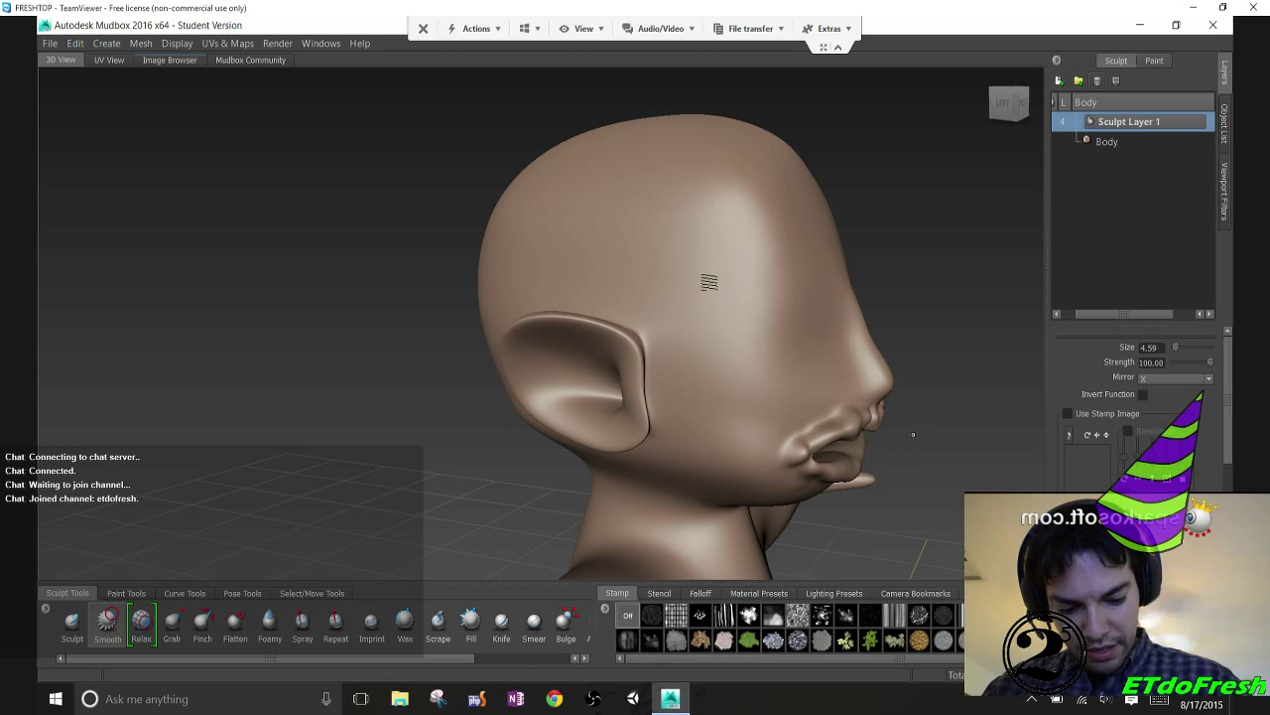
mouse_move(829, 433)
mouse_down()
mouse_move(890, 451)
mouse_move(887, 476)
mouse_up()
mouse_move(794, 446)
mouse_down()
mouse_move(887, 465)
mouse_move(888, 438)
mouse_up()
drag(814, 422, 883, 442)
mouse_move(799, 457)
mouse_down()
mouse_move(883, 447)
mouse_move(882, 427)
mouse_move(745, 399)
mouse_move(750, 380)
mouse_up()
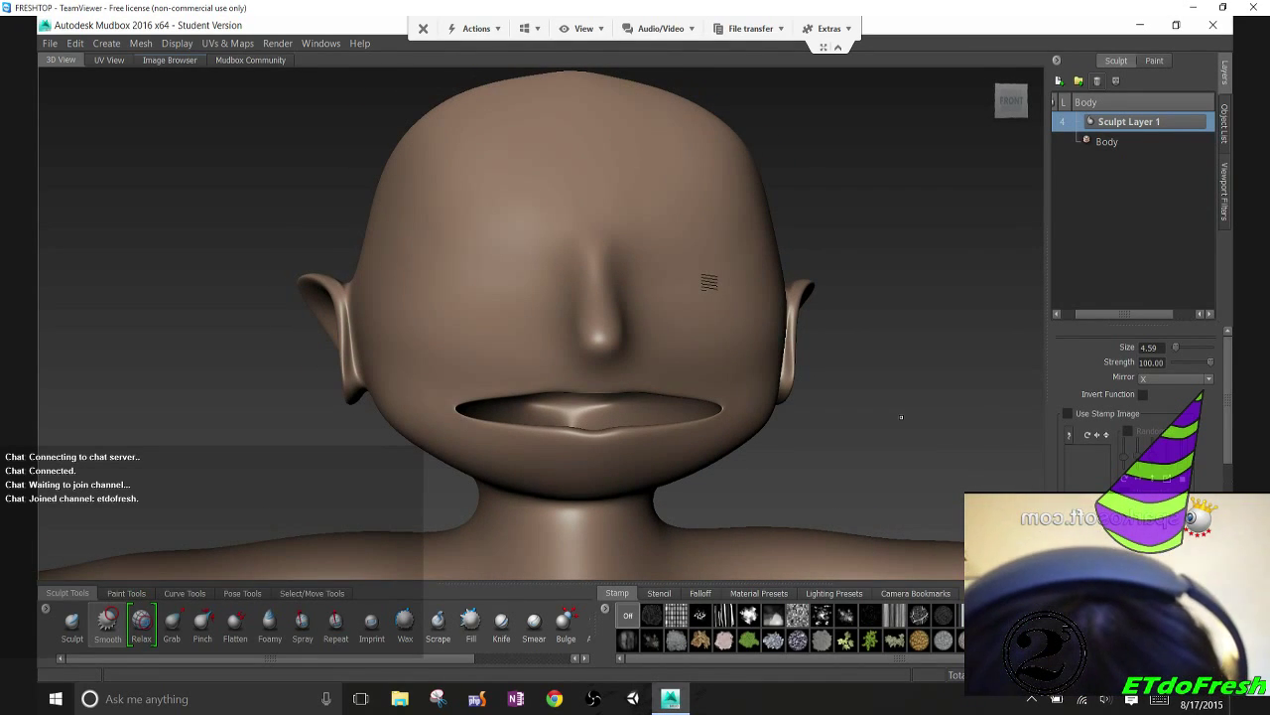
mouse_move(628, 430)
mouse_down()
mouse_move(595, 433)
mouse_move(626, 430)
mouse_up()
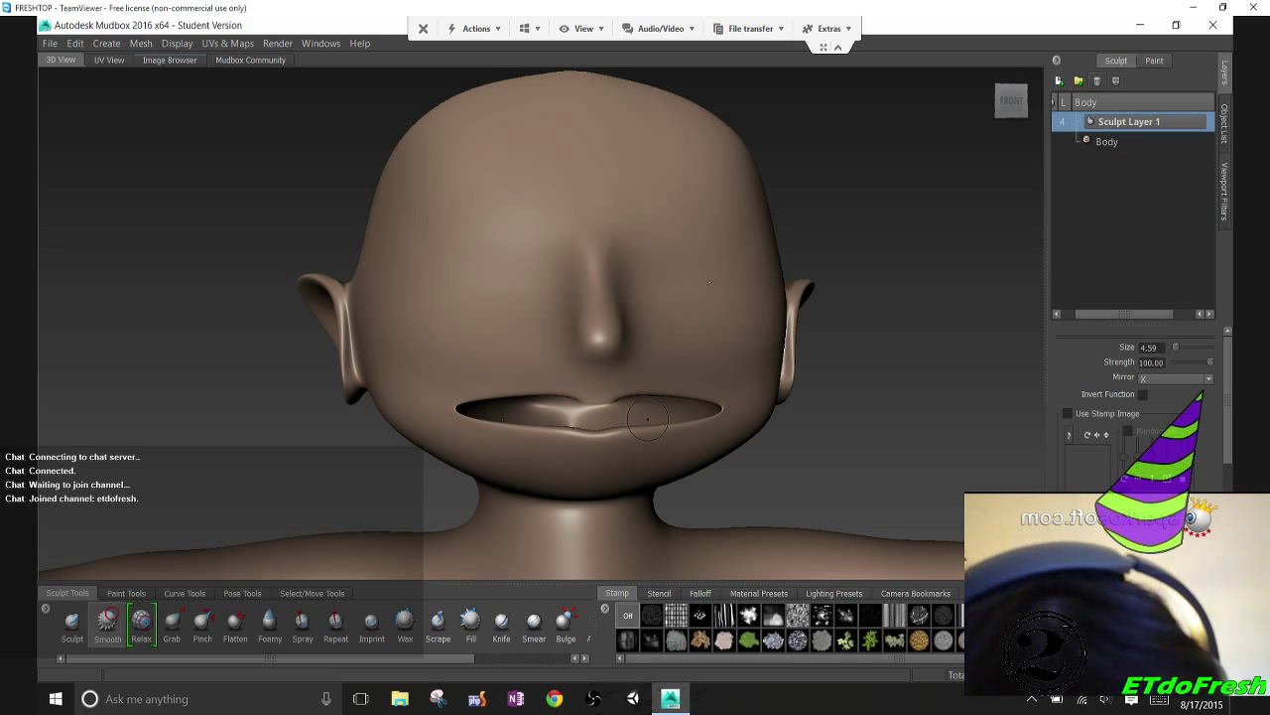
Add a new sculpt layer and lightly build up the middle of the upper lip with the Foamy brush at size 4.59, raising strength to 1.72
click(1059, 81)
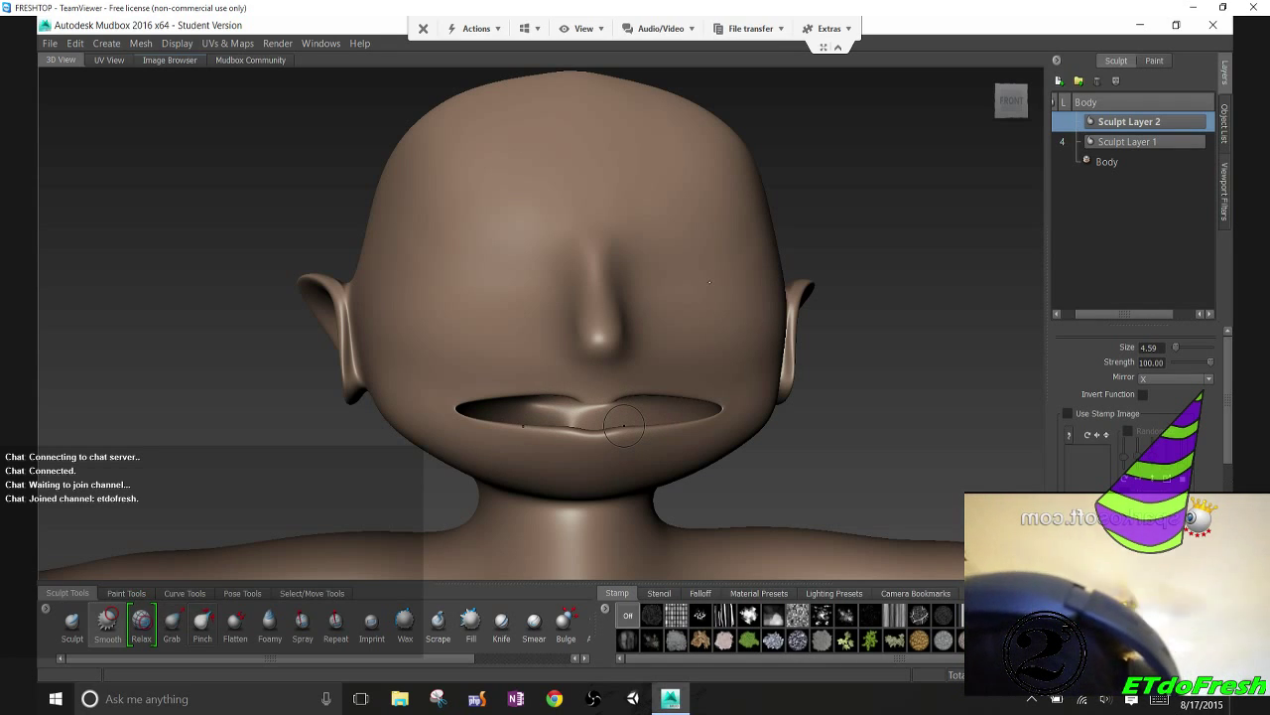
click(269, 620)
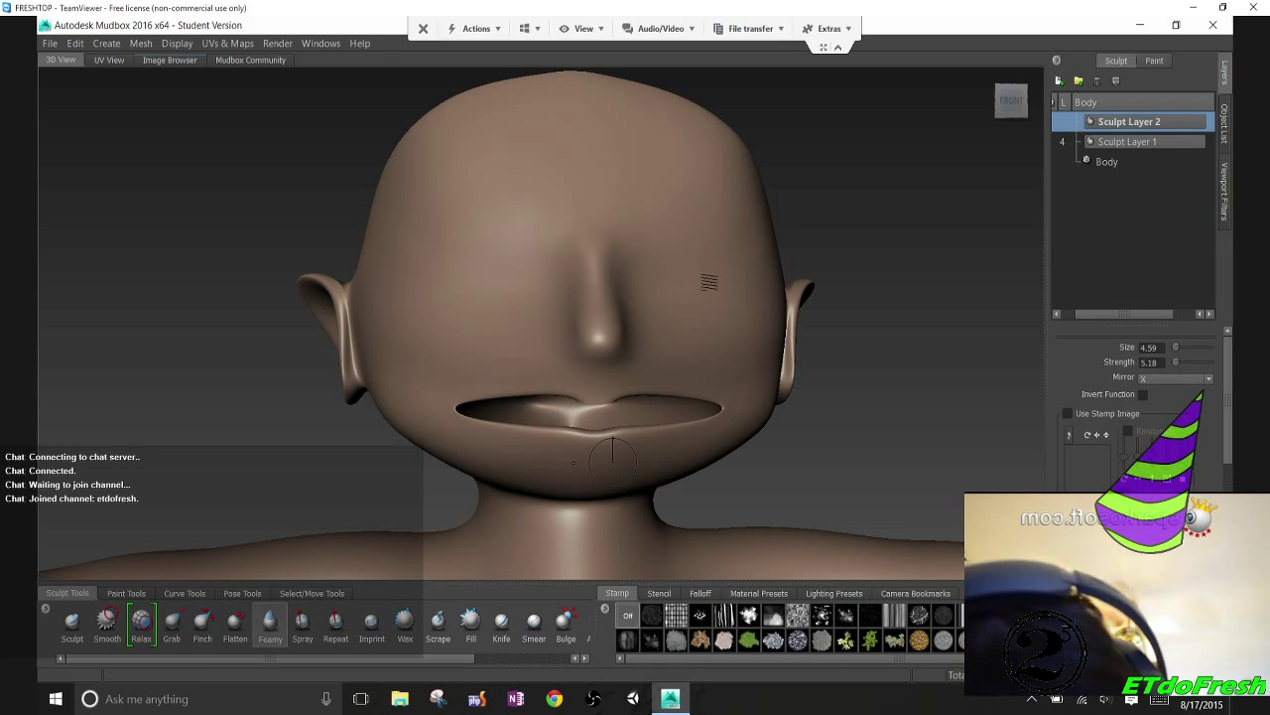
mouse_move(613, 459)
mouse_down()
mouse_move(685, 407)
mouse_move(600, 393)
mouse_up()
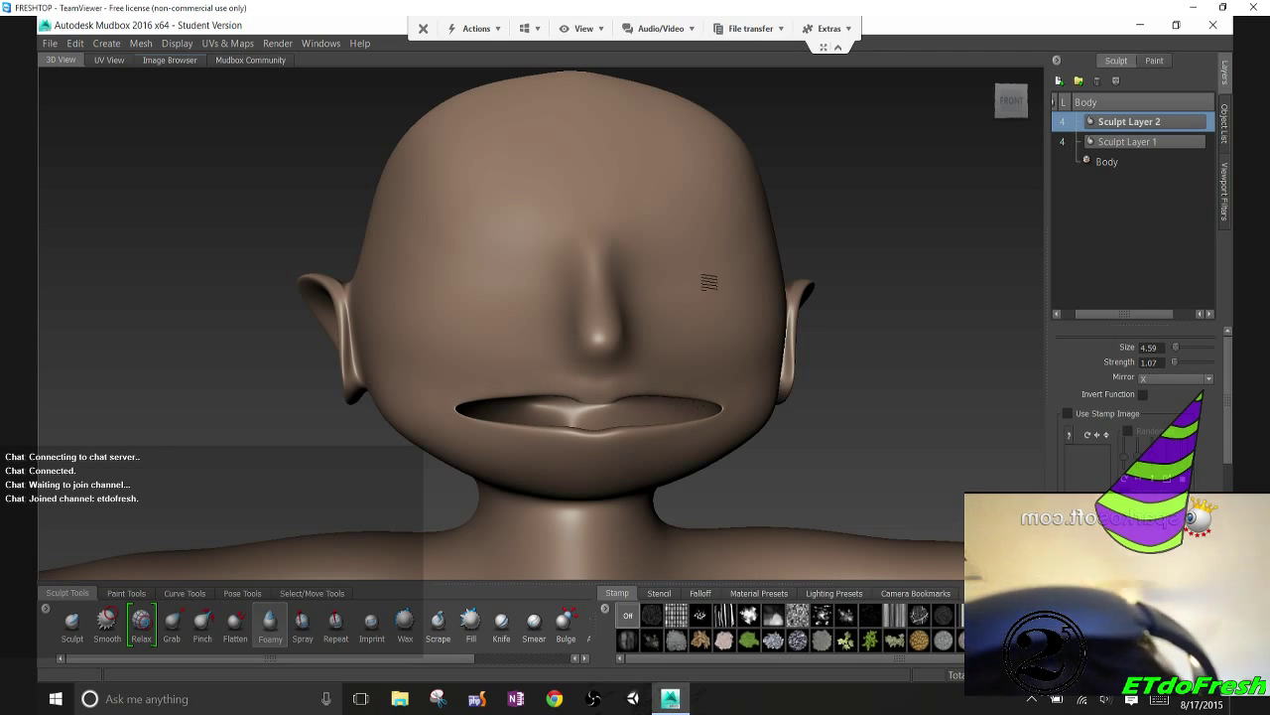
drag(582, 394, 634, 388)
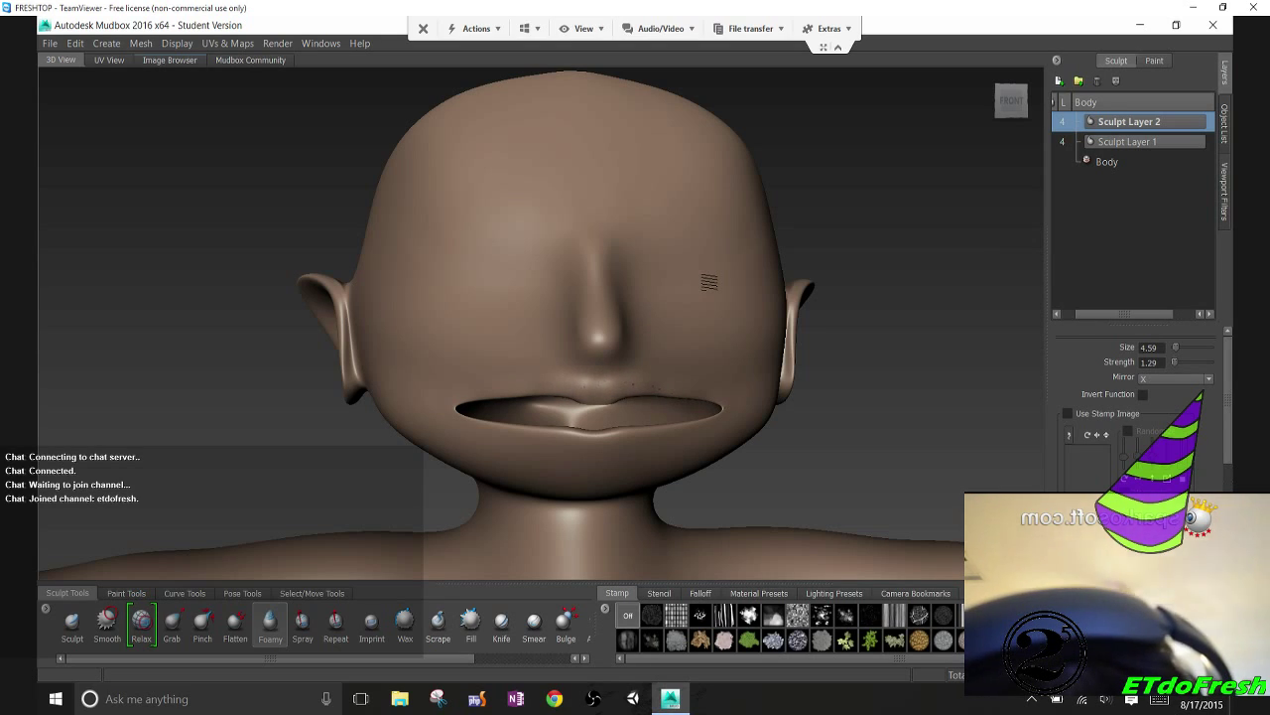
mouse_move(679, 390)
mouse_down()
mouse_move(668, 380)
mouse_move(648, 402)
mouse_move(596, 380)
mouse_move(637, 388)
mouse_up()
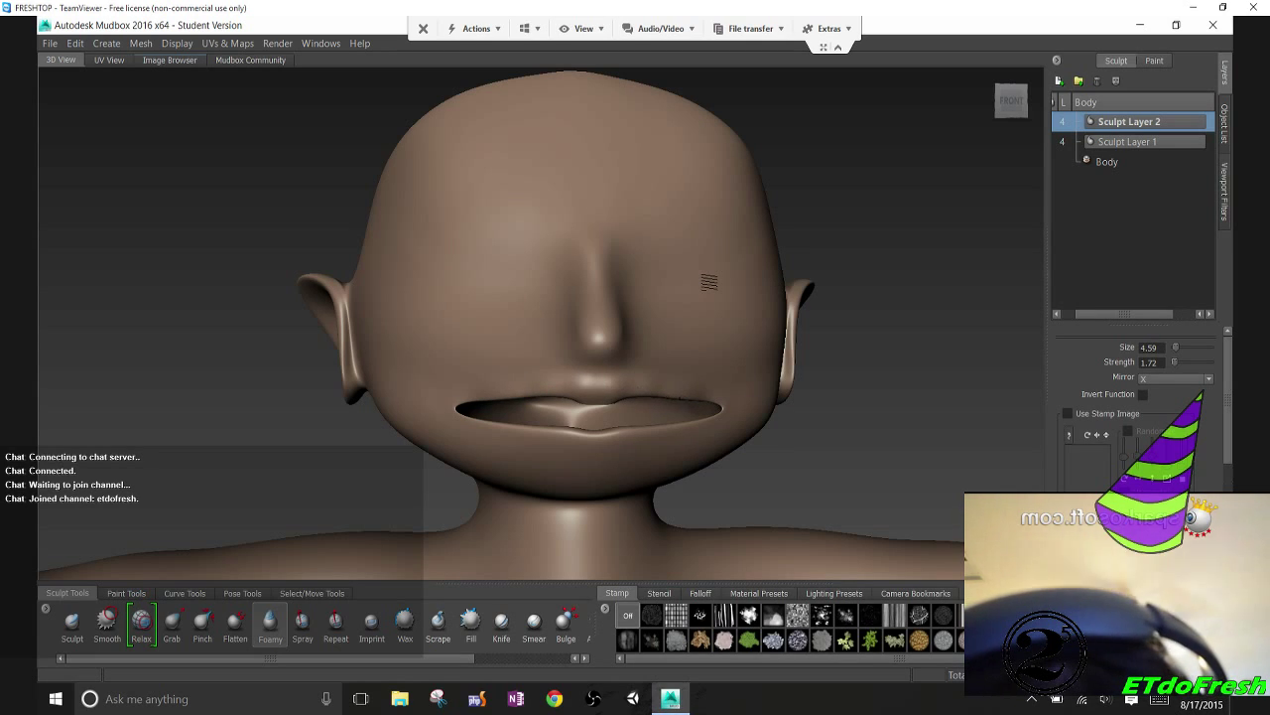
Build up the lower lip and more of the upper lip with the Foamy brush at strength 1.72
alt+drag(709, 282, 477, 328)
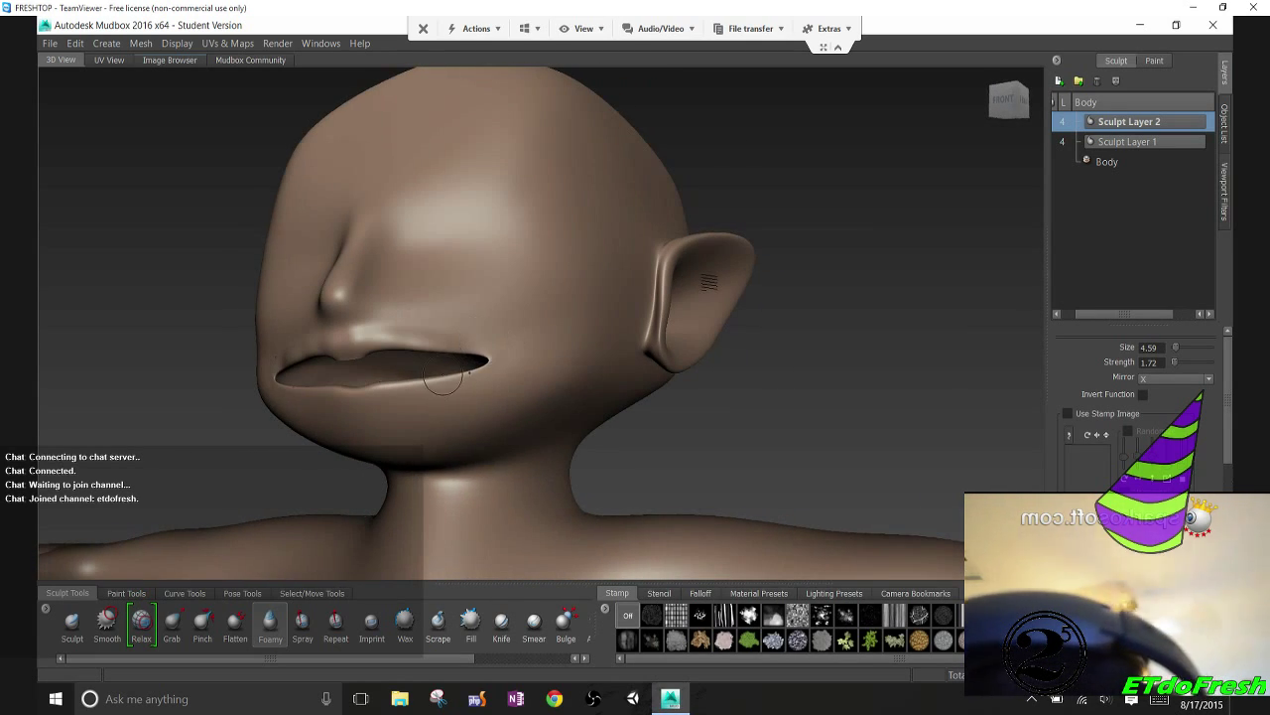
mouse_move(350, 387)
mouse_down()
mouse_move(387, 397)
mouse_move(337, 395)
mouse_move(353, 395)
mouse_up()
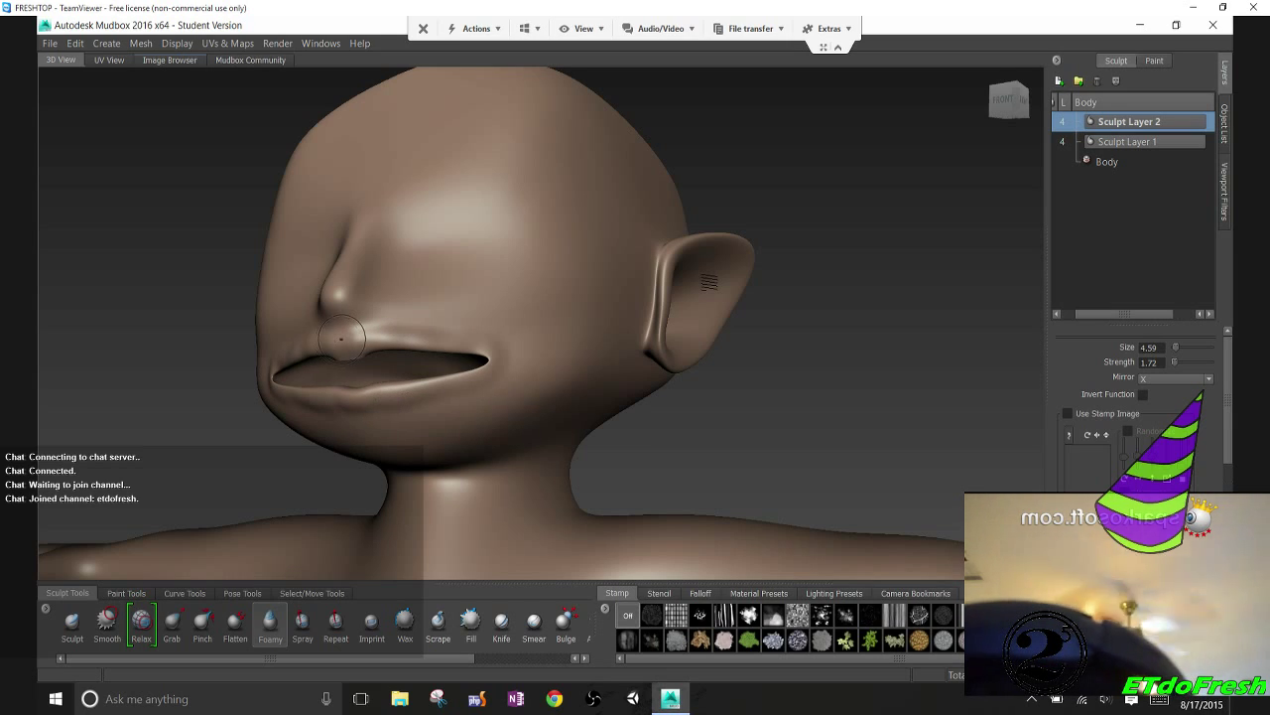
mouse_move(340, 339)
mouse_down()
mouse_move(397, 321)
mouse_move(352, 332)
mouse_move(756, 375)
mouse_up()
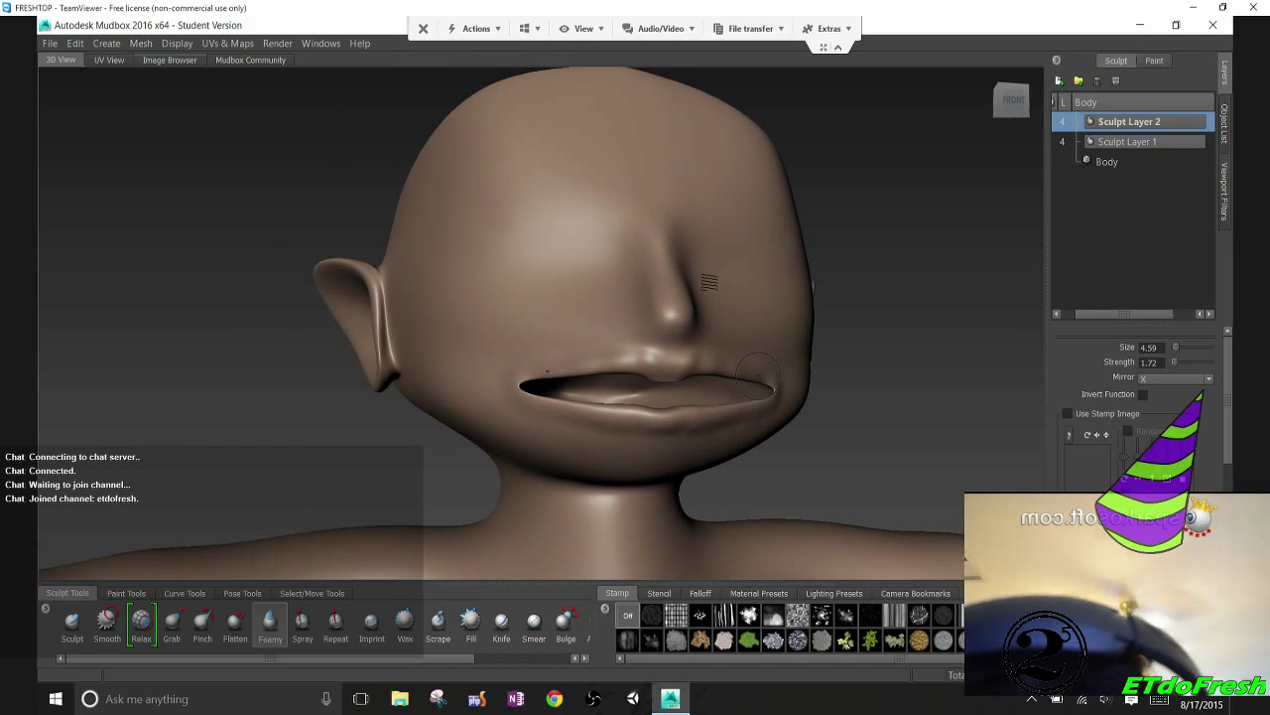
Smooth the upper and lower lips with the Smooth brush at size 4.59 and strength 100, checking the mouth from several angles
click(107, 620)
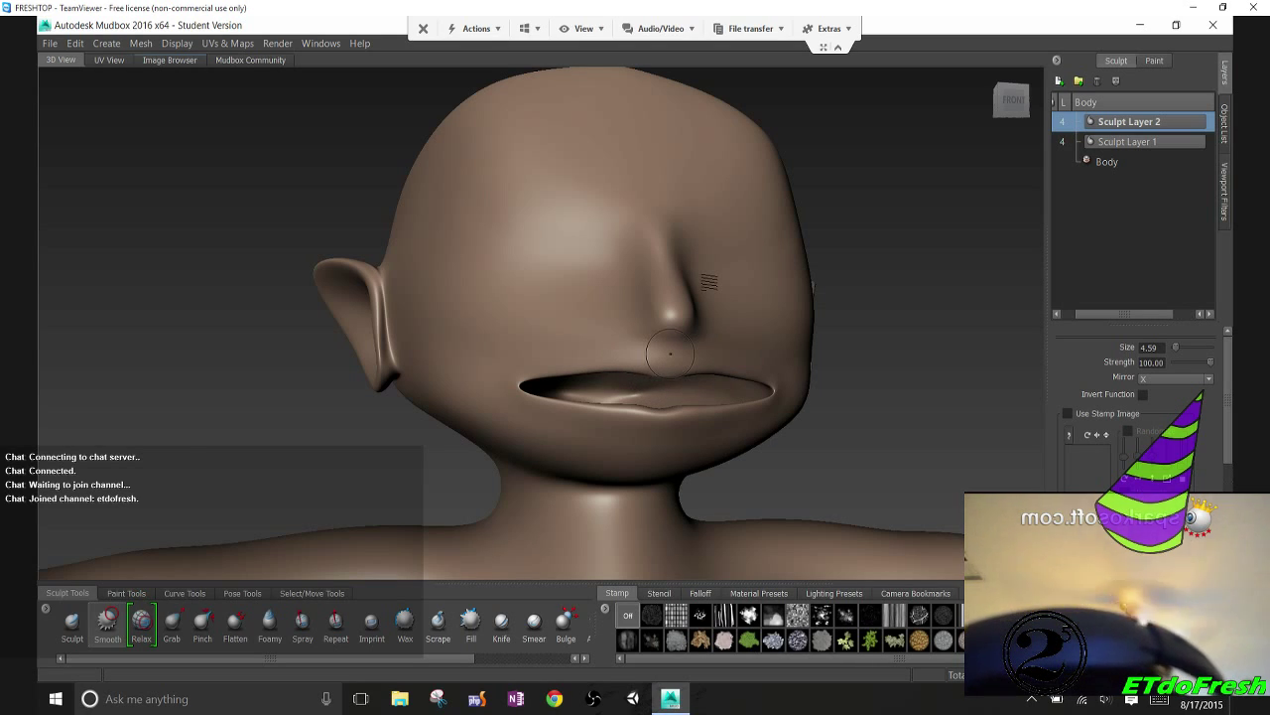
alt+right_drag(670, 353, 406, 287)
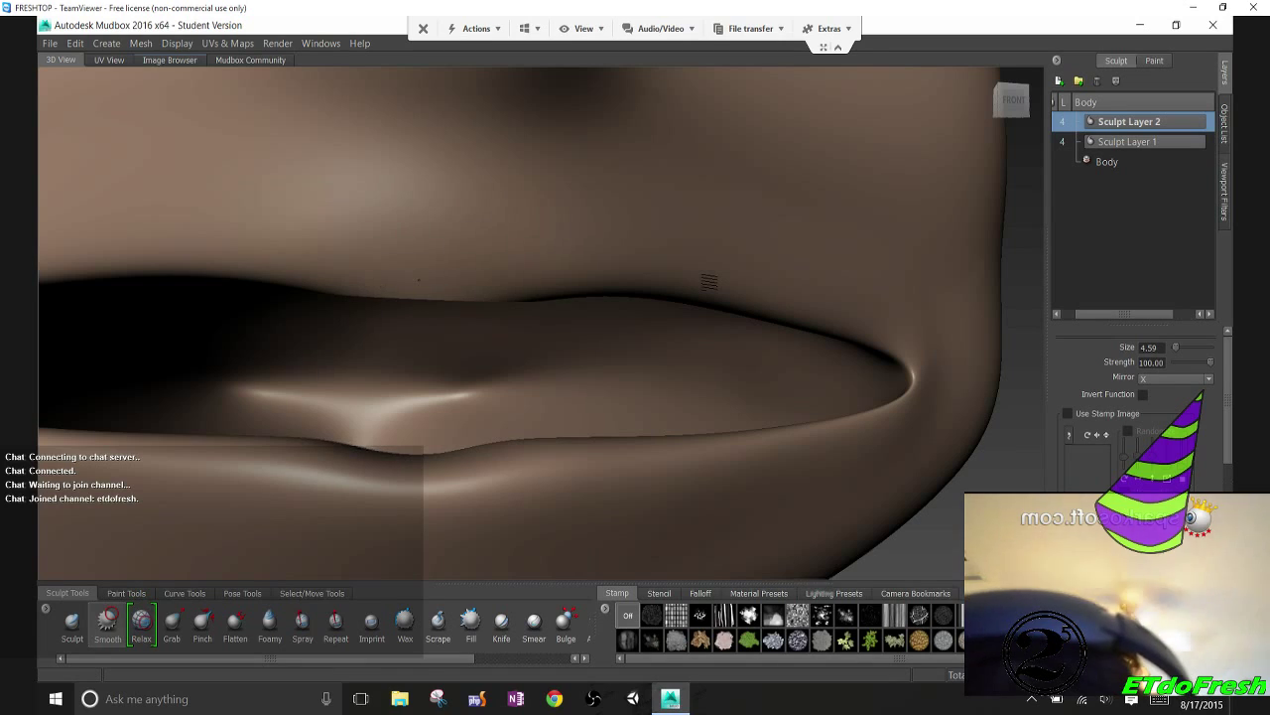
mouse_move(418, 280)
mouse_down()
mouse_move(467, 282)
mouse_move(346, 274)
mouse_move(473, 267)
mouse_move(386, 276)
mouse_up()
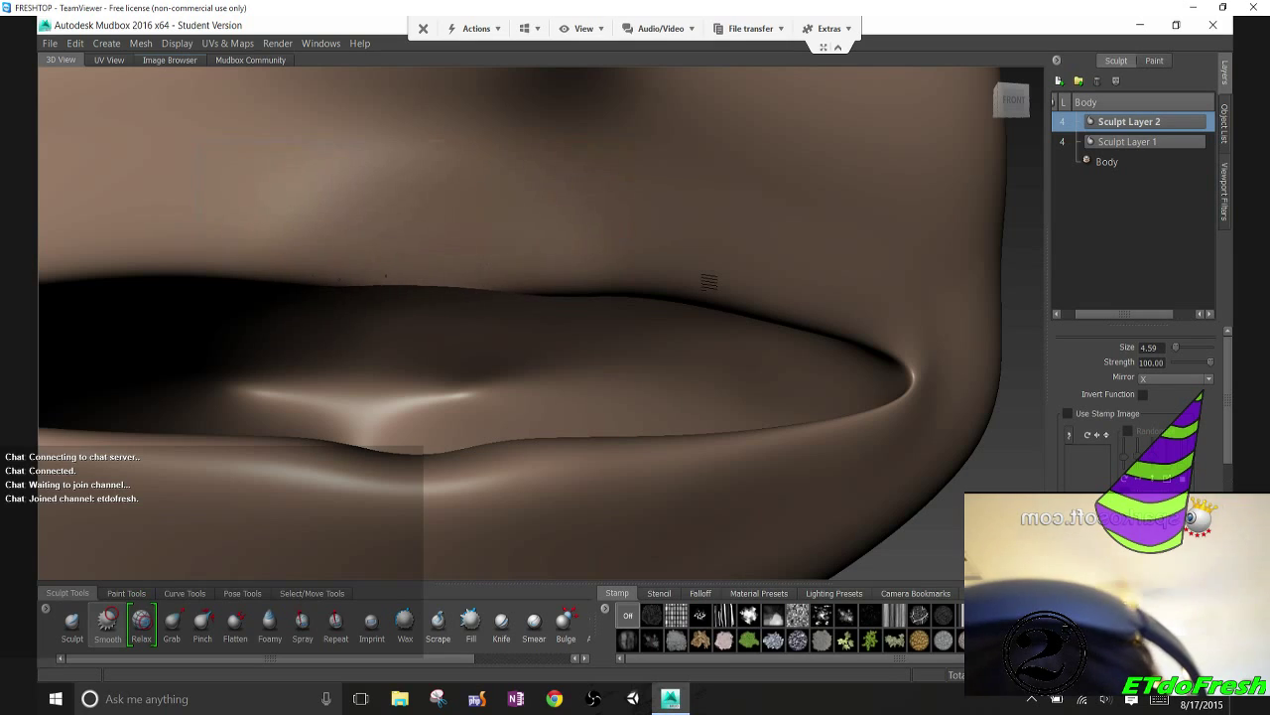
mouse_move(348, 475)
mouse_down()
mouse_move(496, 484)
mouse_move(297, 468)
mouse_move(511, 459)
mouse_move(446, 506)
mouse_move(501, 487)
mouse_up()
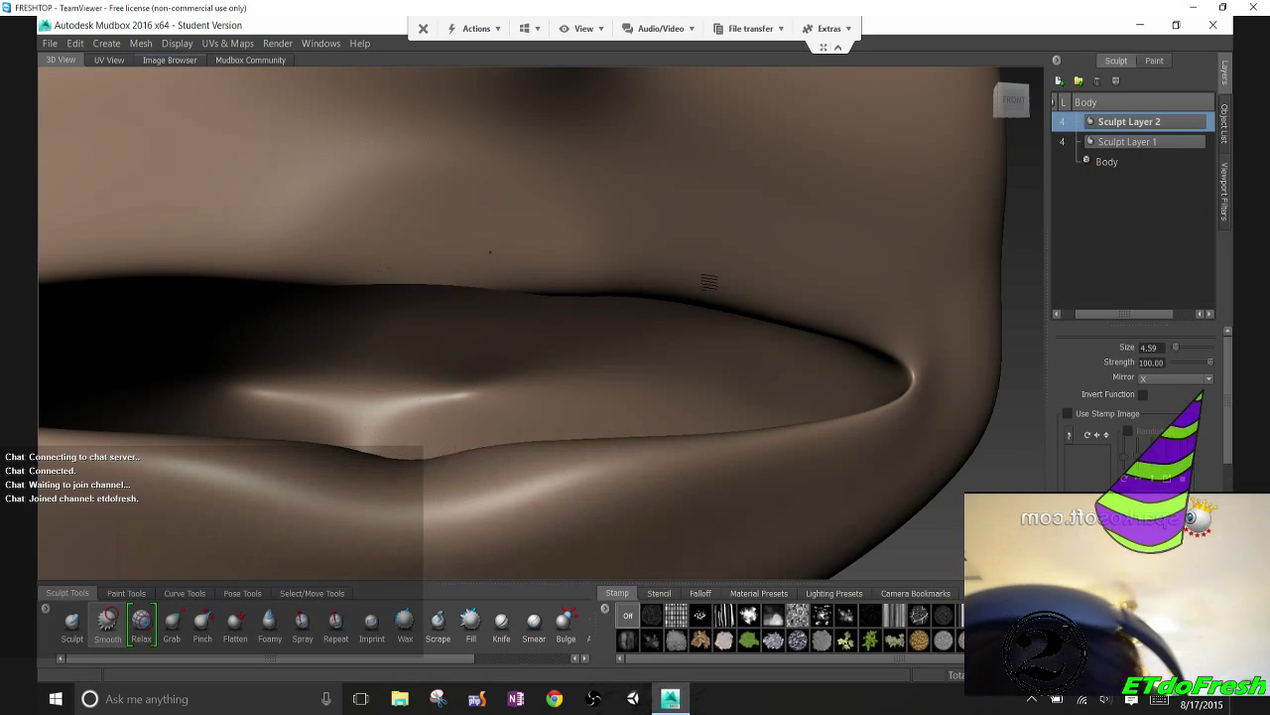
scroll(516, 377, down, 10)
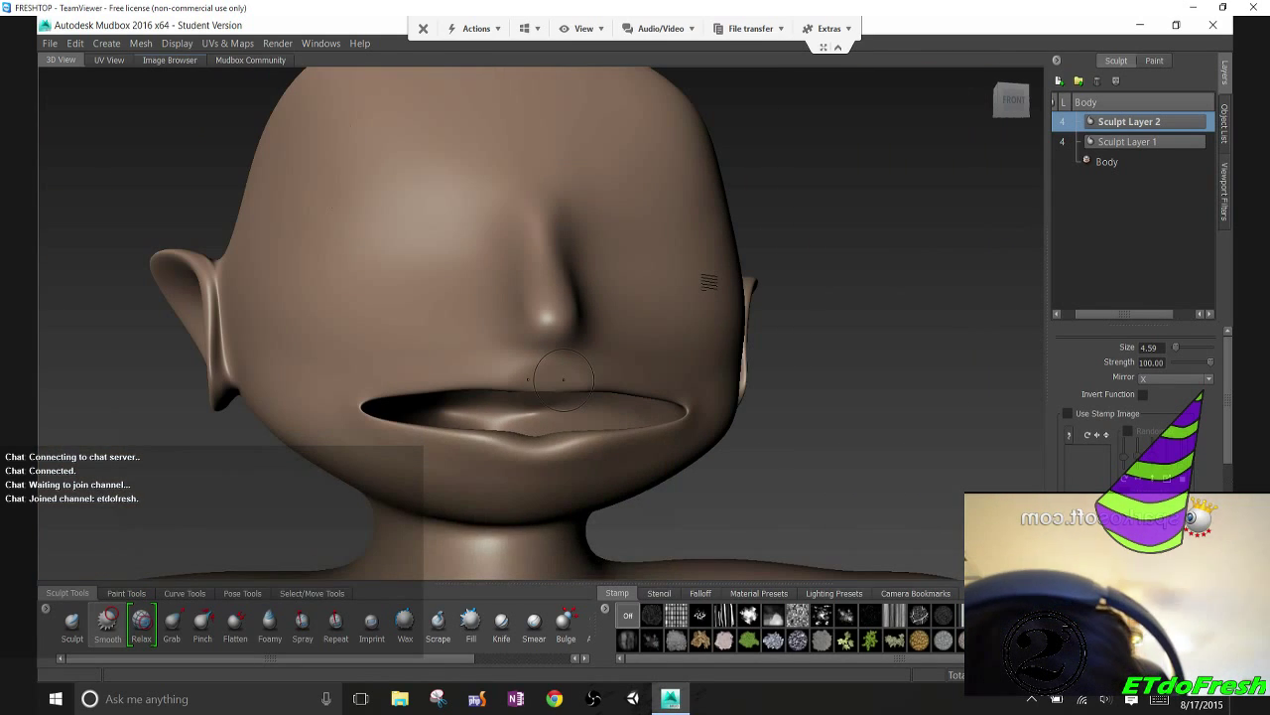
alt+drag(562, 378, 618, 350)
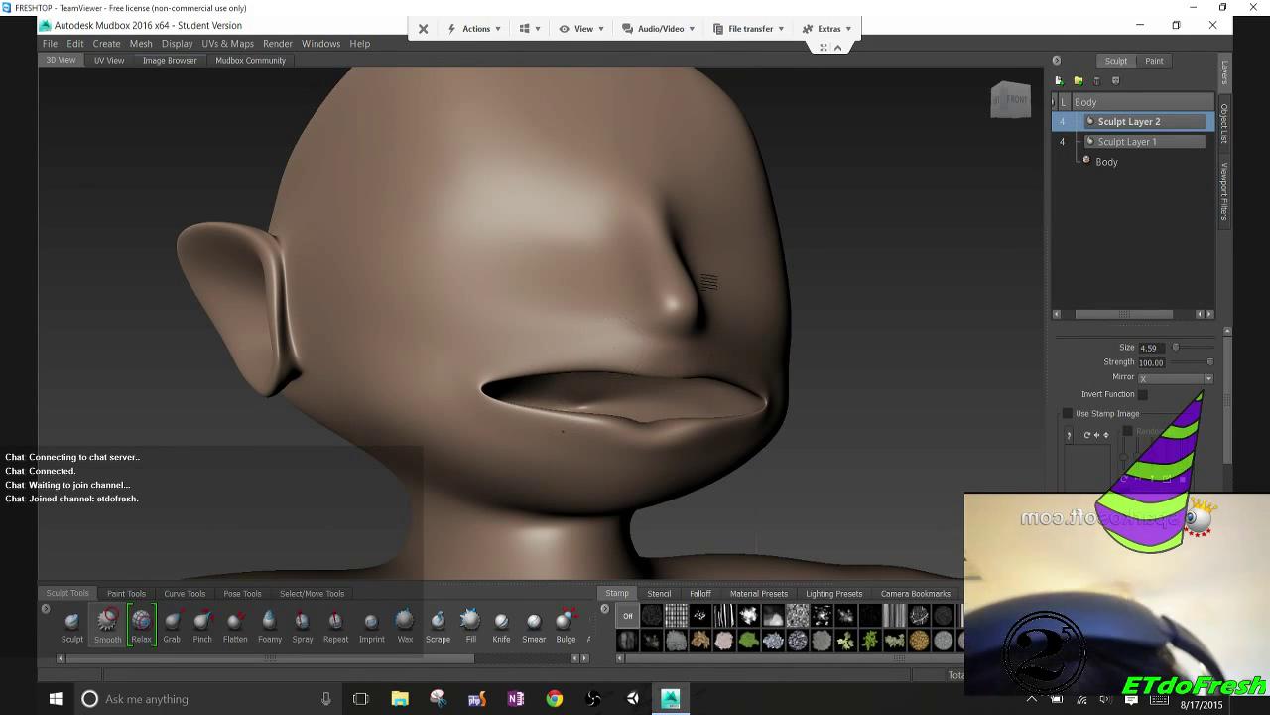
alt+drag(556, 427, 454, 436)
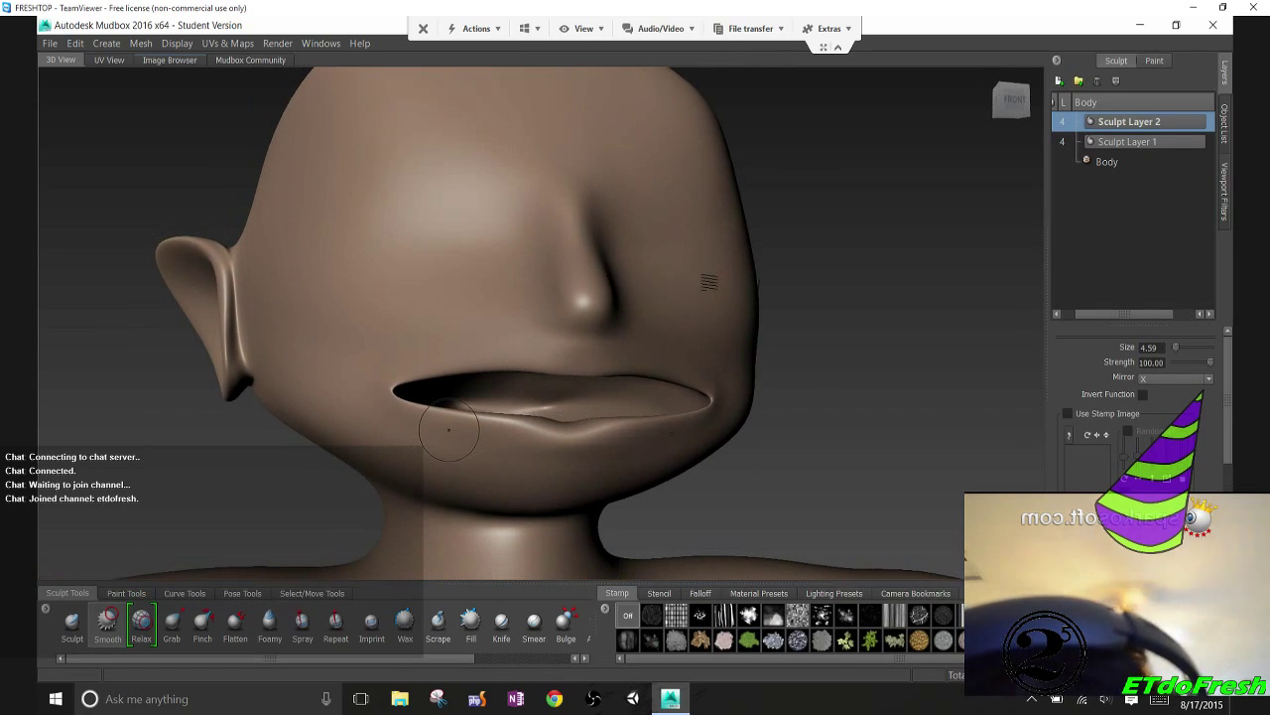
Even out the dip in the middle of the lower lip with the Grab brush at size 6.71 and strength 100
alt+right_drag(454, 437, 266, 437)
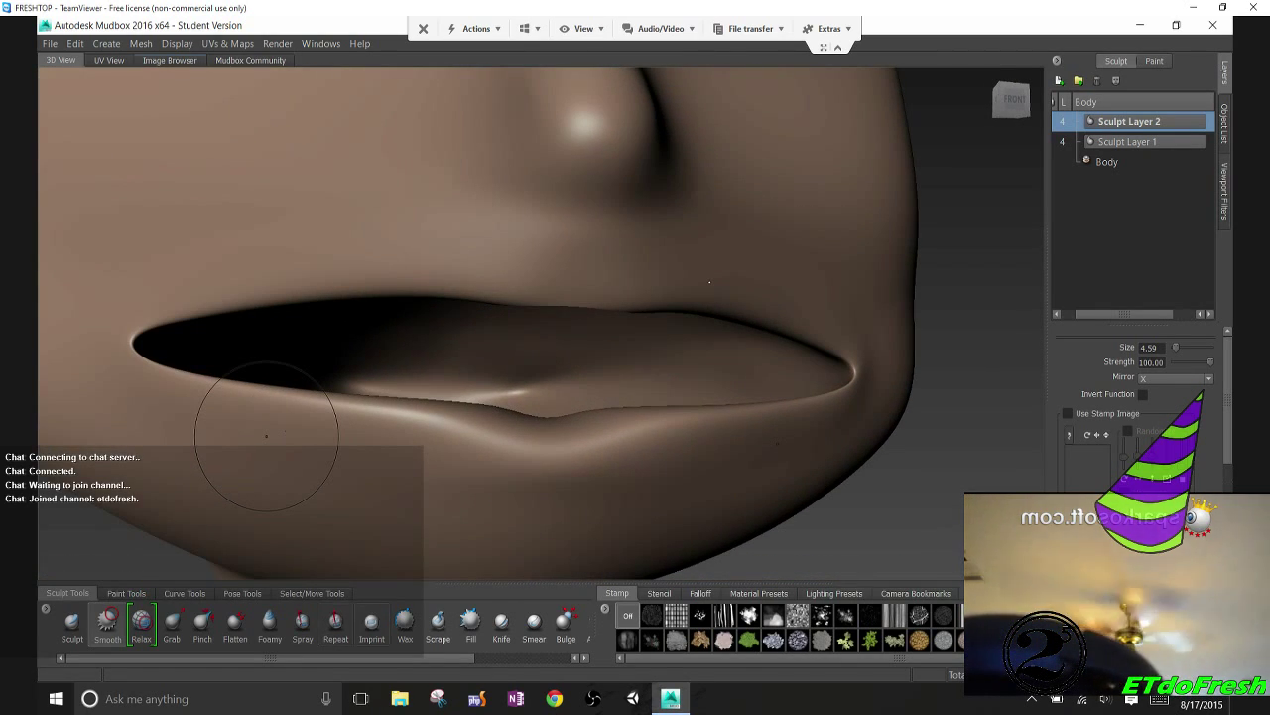
click(172, 620)
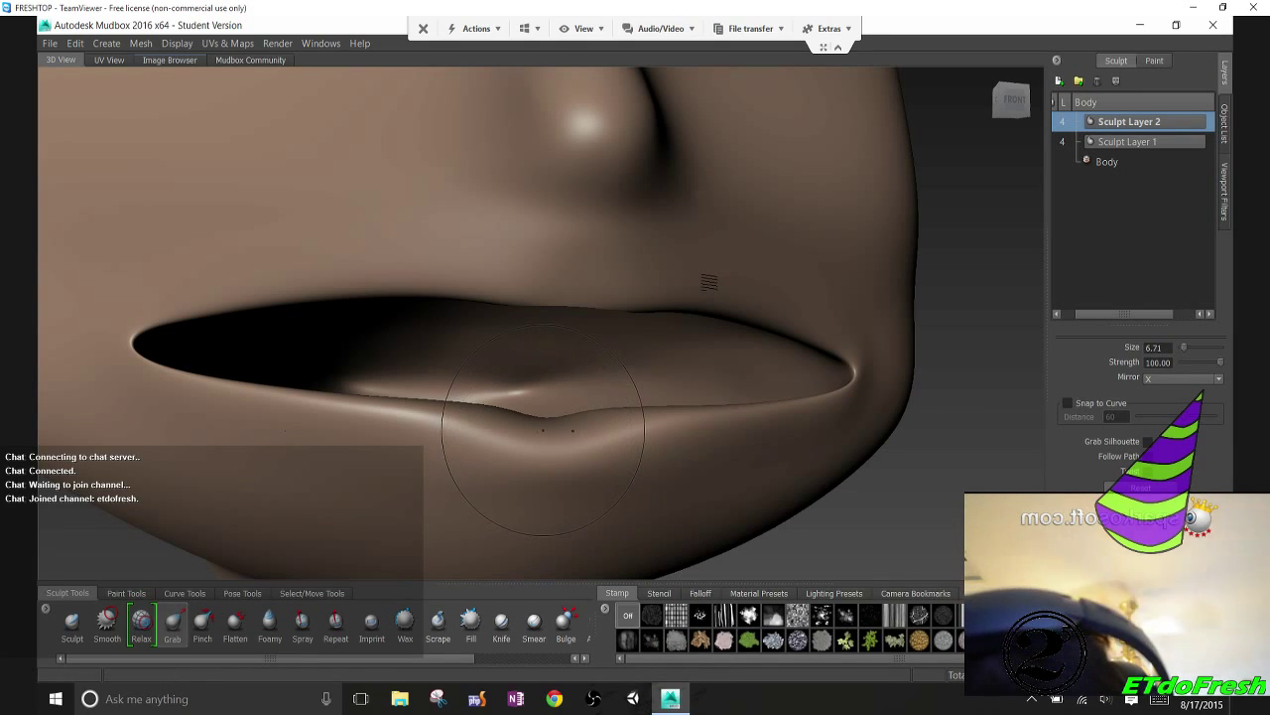
mouse_move(541, 437)
mouse_down()
mouse_move(543, 420)
mouse_move(493, 418)
mouse_up()
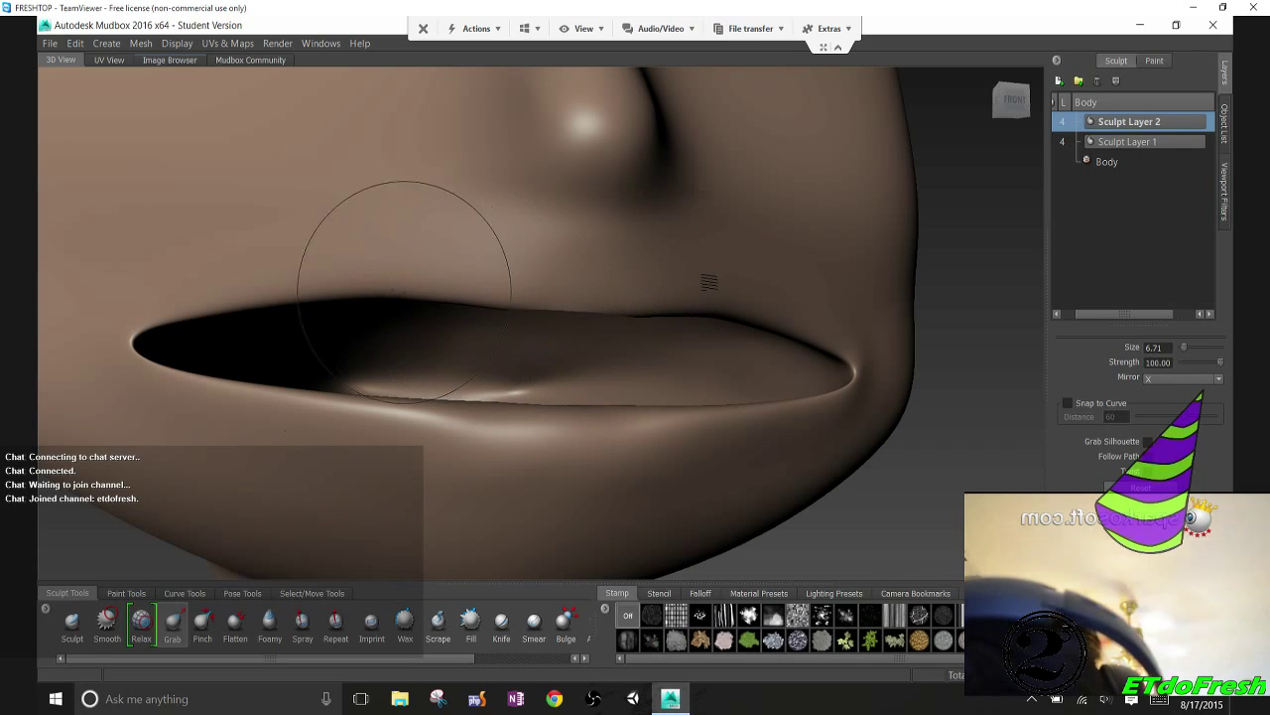
Reshape the upper lip's edge and mouth corners with the Grab brush at size 6.71, and smooth the mouth rim with the Smooth brush
drag(301, 294, 302, 303)
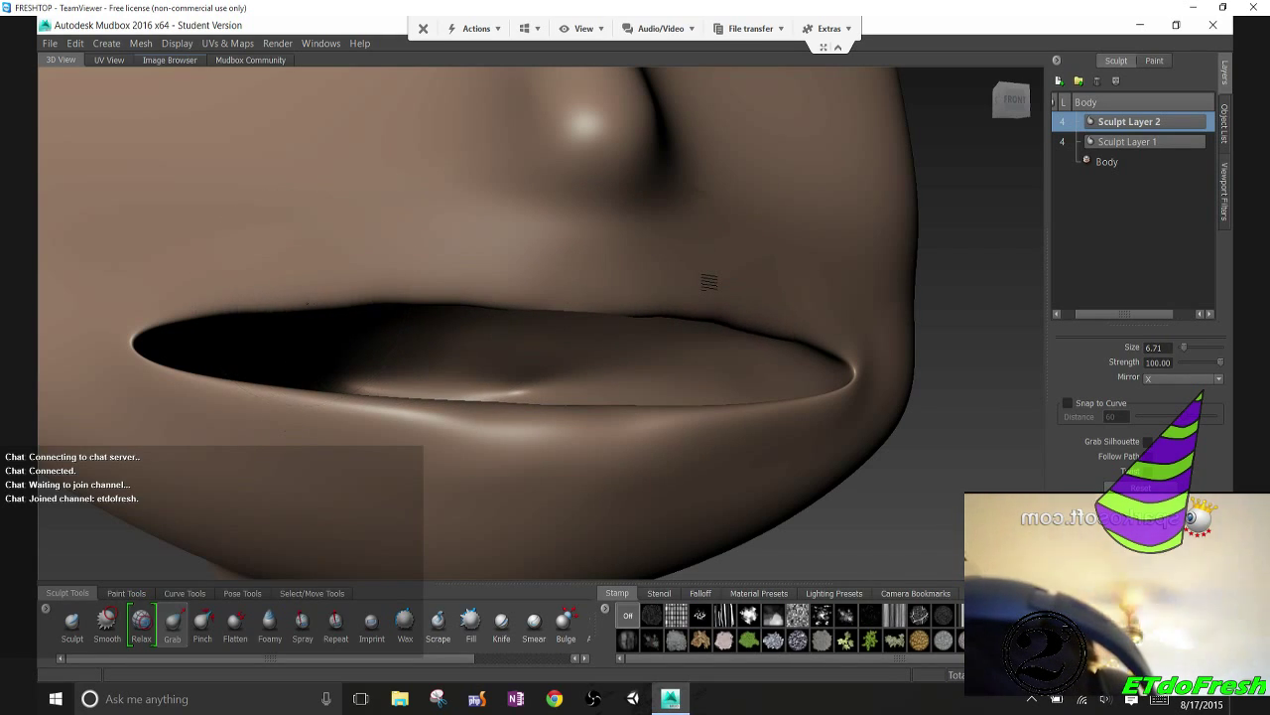
drag(212, 309, 159, 391)
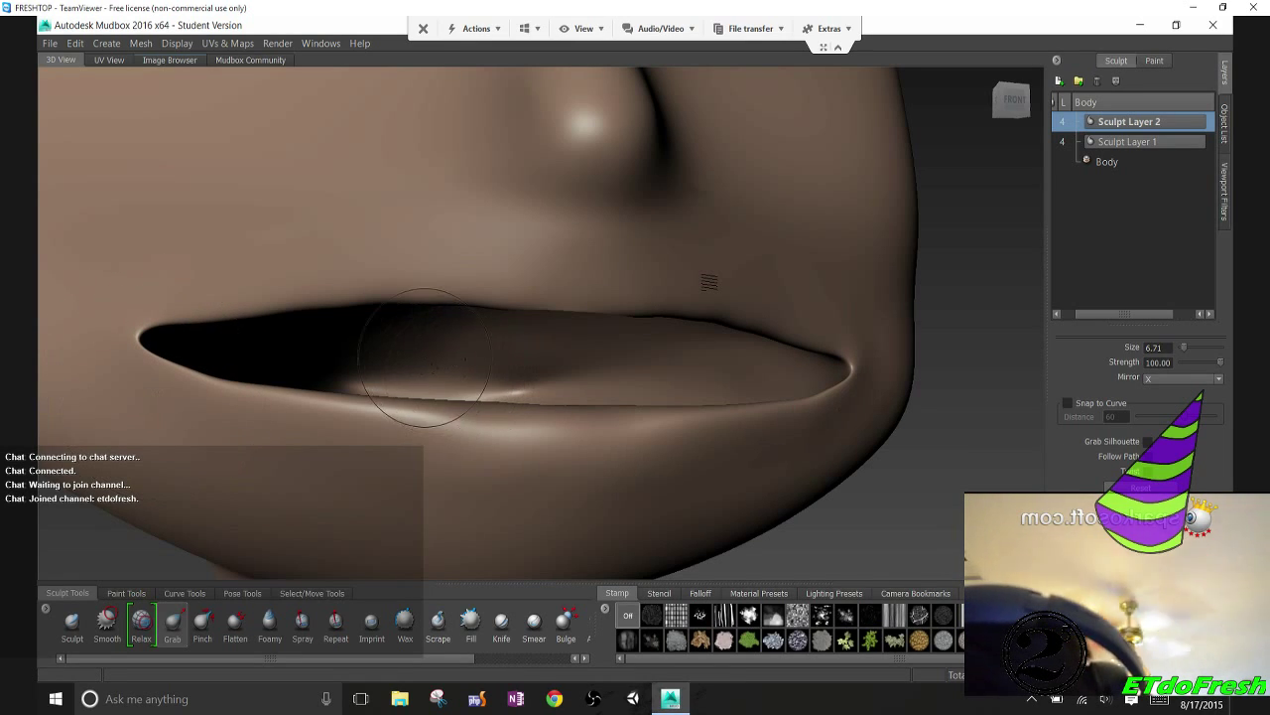
click(107, 622)
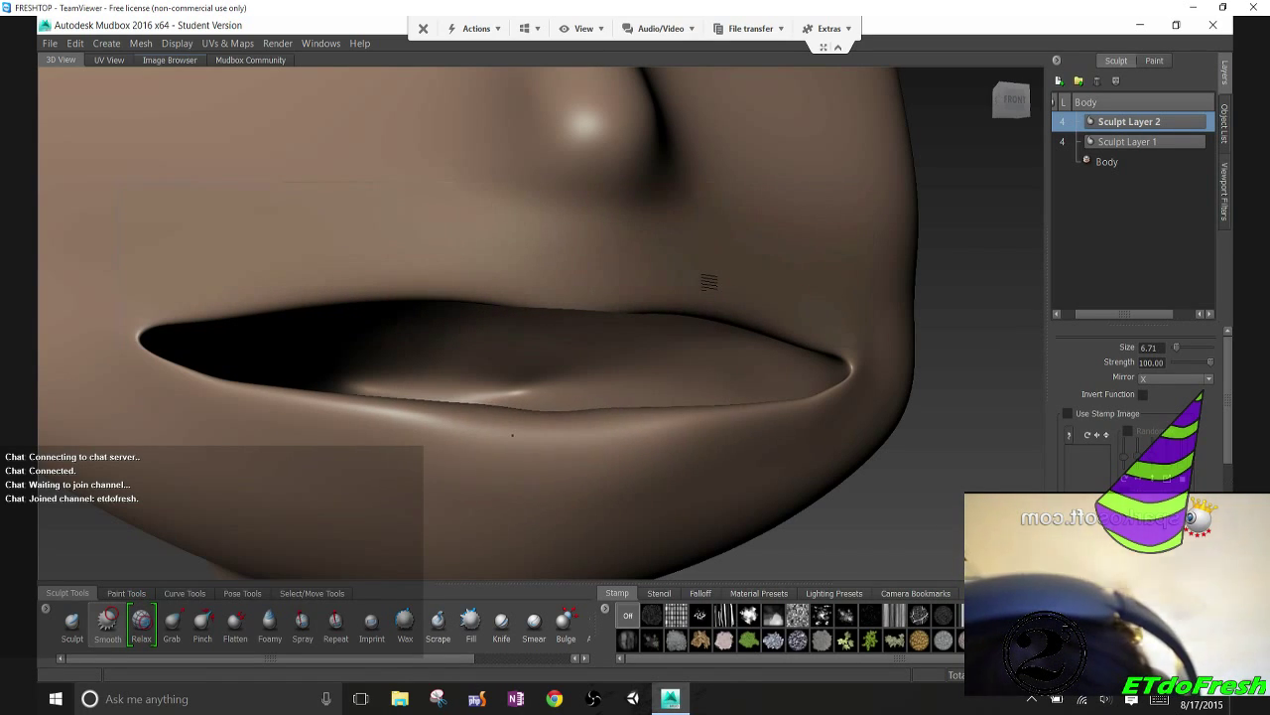
Reshape the area between nose and upper lip in profile with the Grab brush at strength 100, enlarging the brush to size 11.54
scroll(853, 400, down, 5)
alt+drag(853, 400, 256, 419)
scroll(256, 419, up, 5)
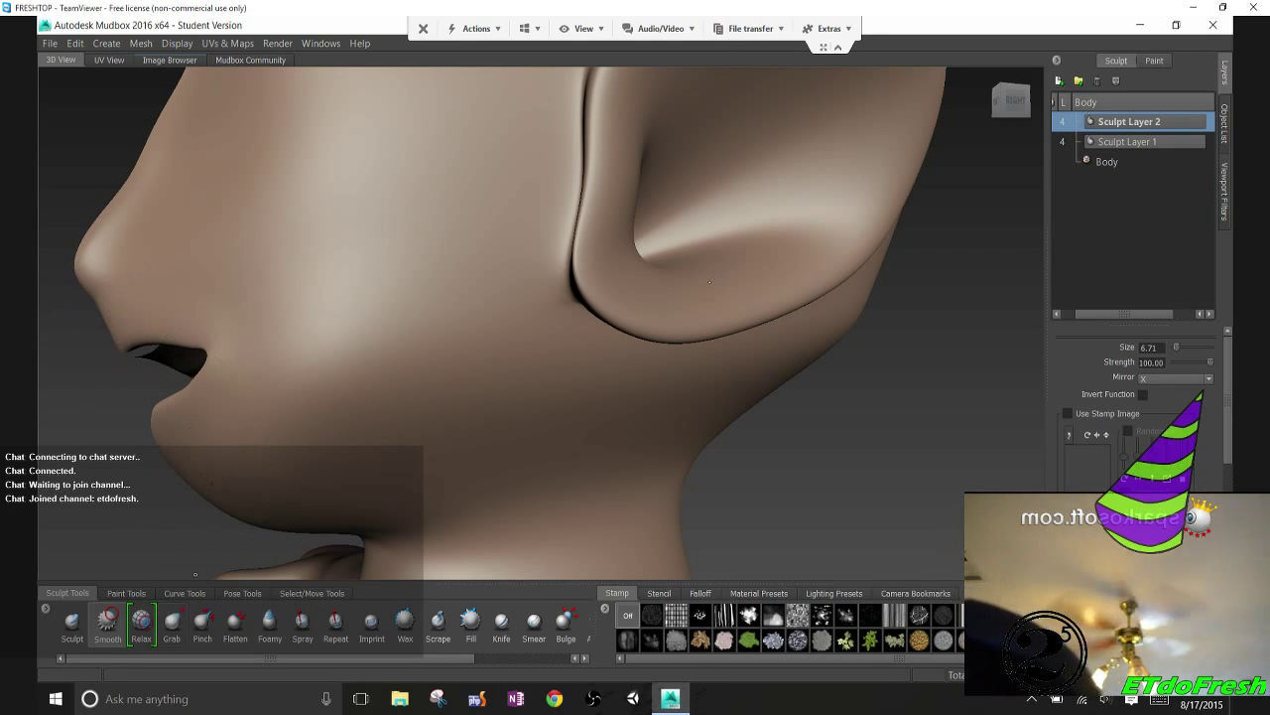
click(172, 623)
drag(112, 309, 140, 308)
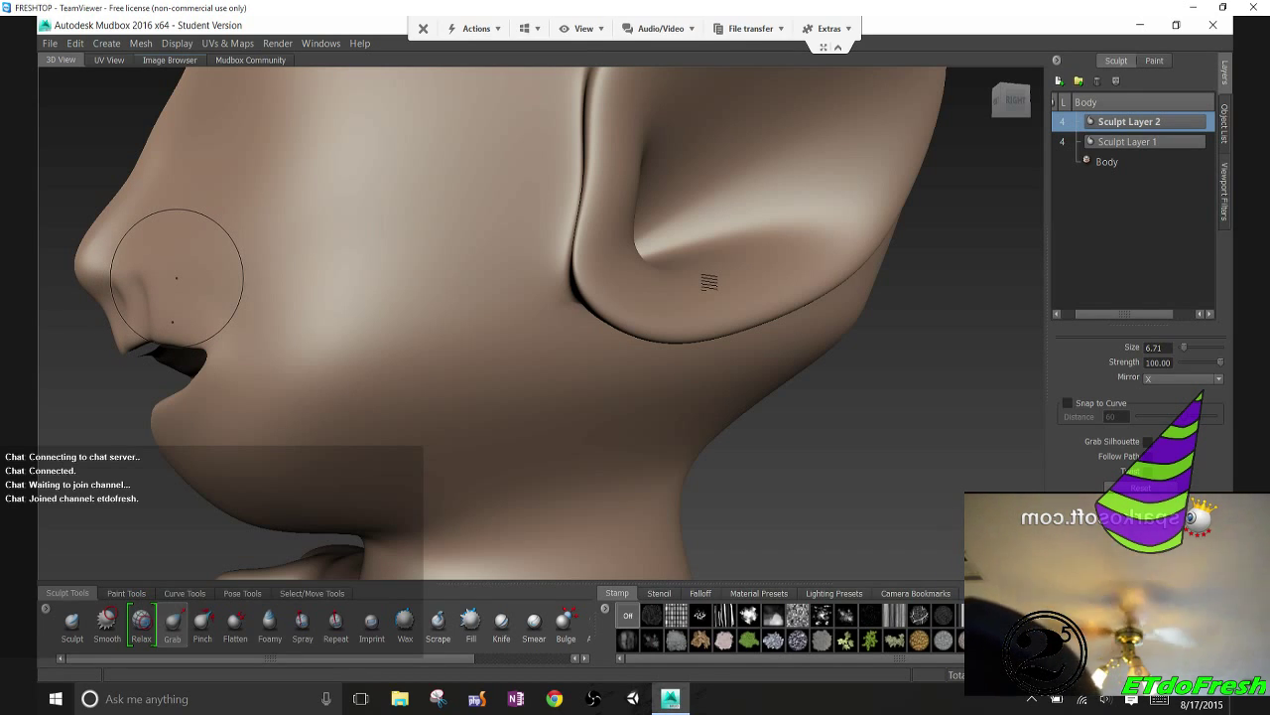
mouse_move(176, 278)
alt+mouse_down()
mouse_move(200, 278)
mouse_move(272, 352)
mouse_move(272, 368)
alt+mouse_up()
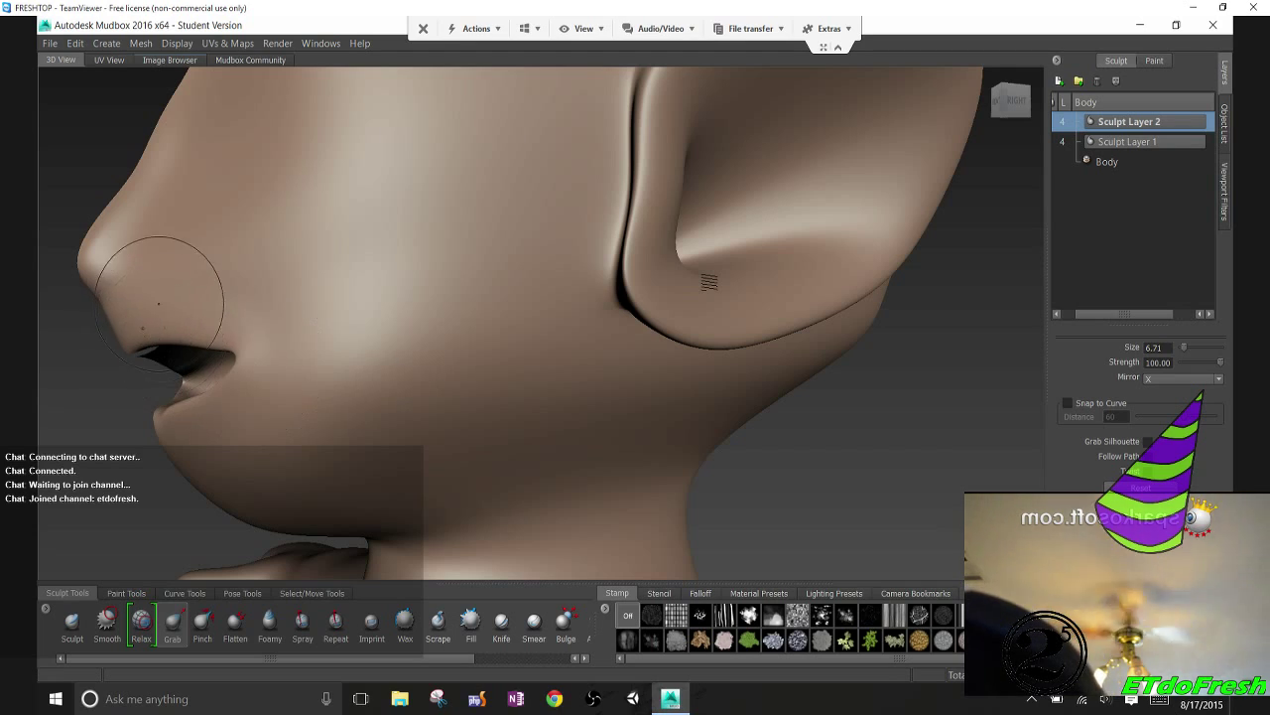
mouse_move(159, 304)
mouse_down()
mouse_move(151, 313)
mouse_move(180, 345)
mouse_move(153, 337)
mouse_move(130, 300)
mouse_move(203, 249)
mouse_move(272, 284)
mouse_move(602, 372)
mouse_move(383, 411)
mouse_move(363, 440)
mouse_move(827, 336)
mouse_move(553, 198)
mouse_move(440, 159)
mouse_move(284, 184)
mouse_move(162, 243)
mouse_move(156, 213)
mouse_move(113, 256)
mouse_move(128, 242)
mouse_move(132, 334)
mouse_move(153, 334)
mouse_up()
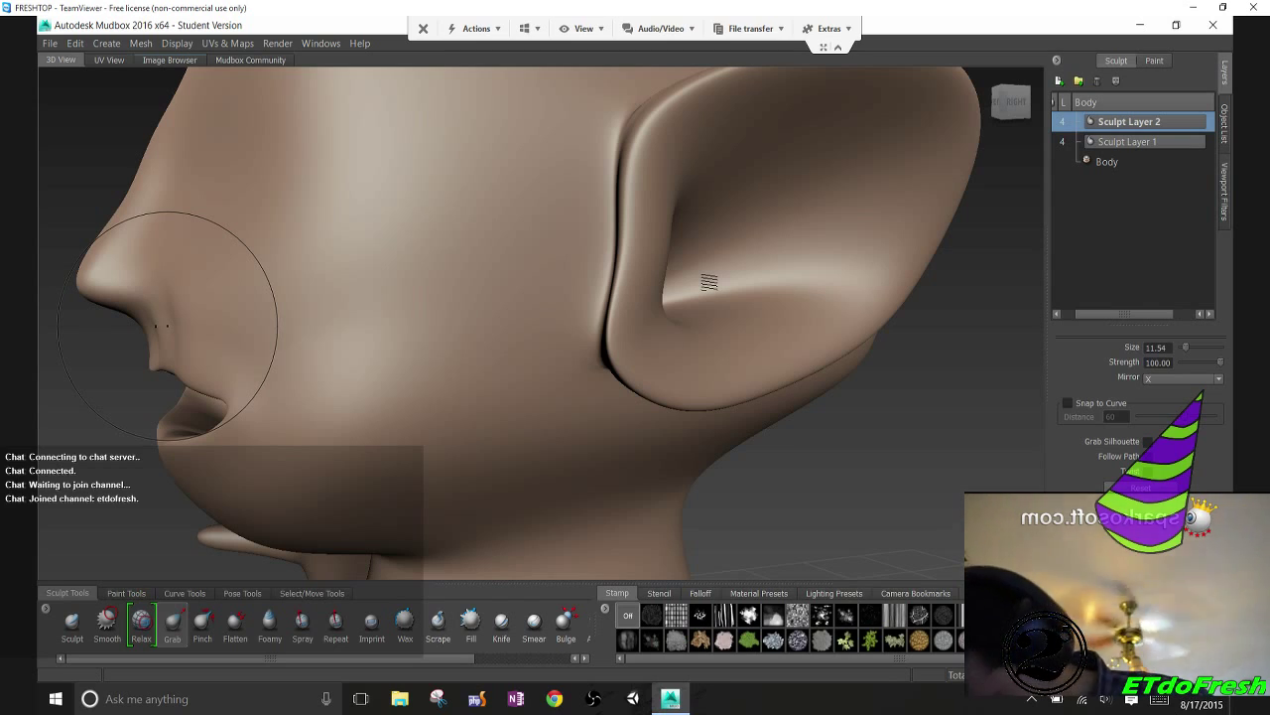
Smooth the cheeks and the area around the nose and upper lip with the Smooth brush at size 11.54 and strength 100
mouse_move(193, 288)
alt+mouse_down()
mouse_move(496, 278)
mouse_move(890, 353)
alt+mouse_up()
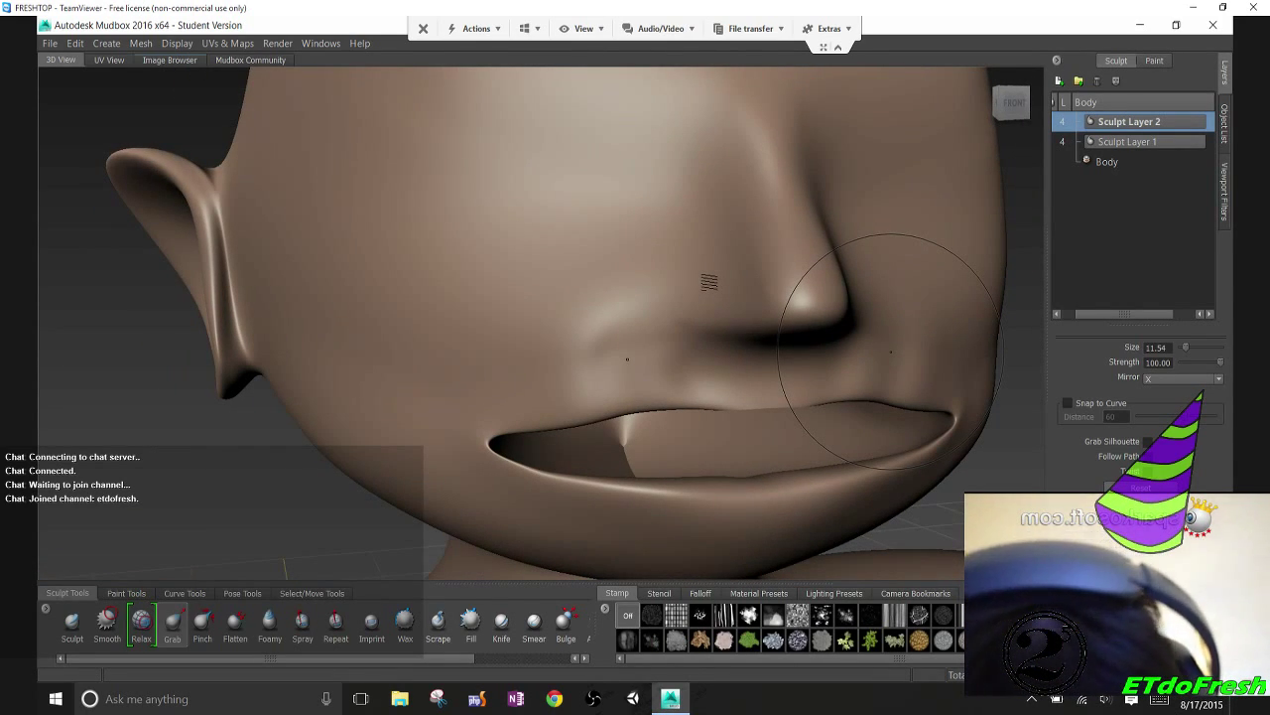
key(shift)
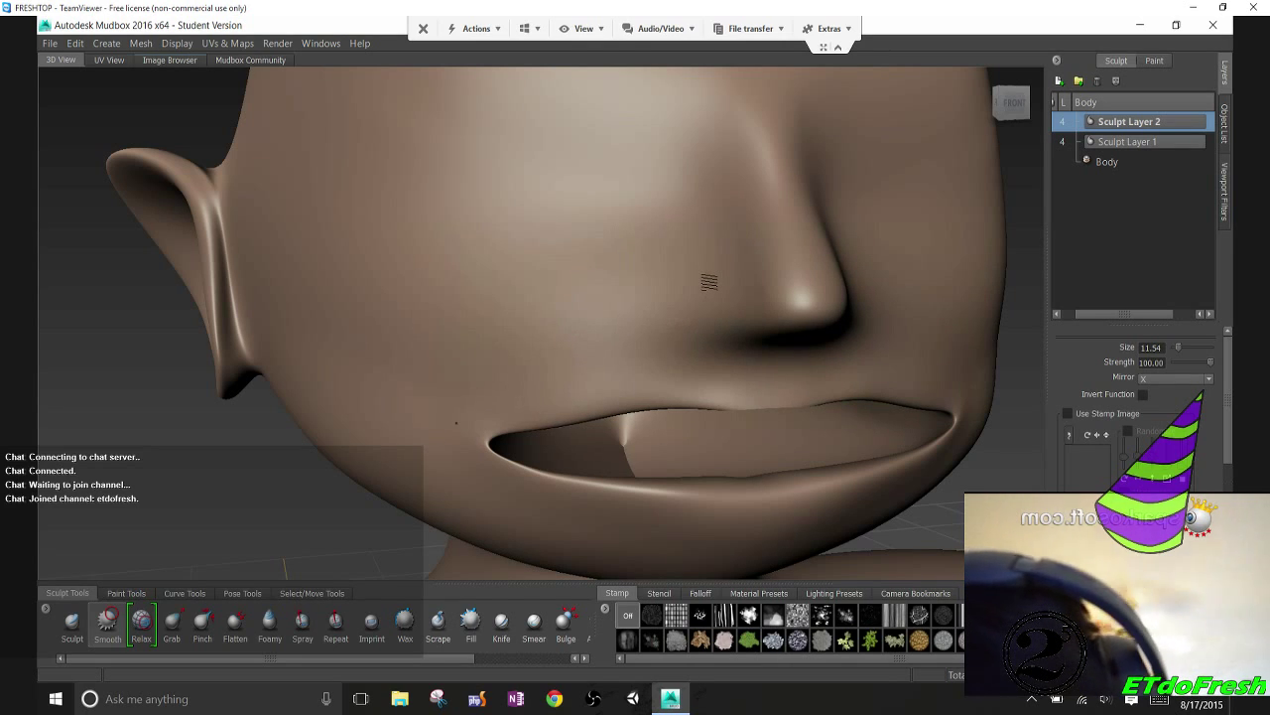
alt+drag(698, 275, 708, 281)
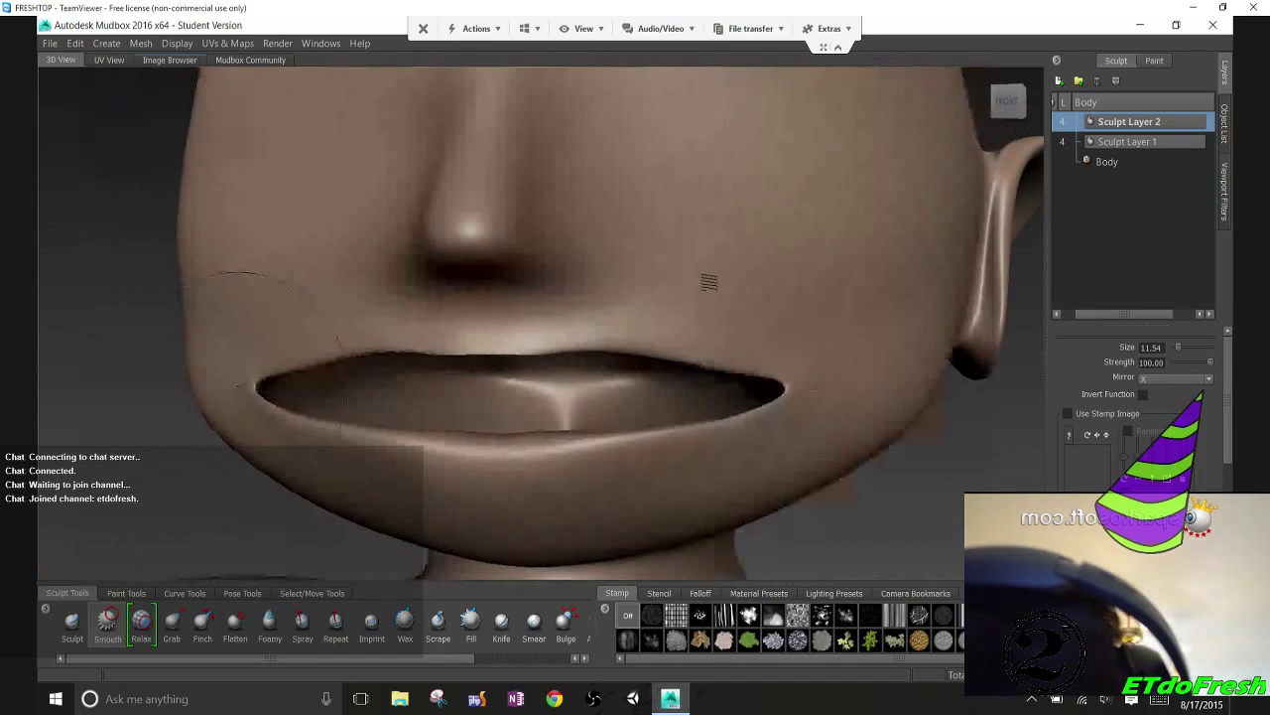
Build up the full upper and lower lips with the Foamy brush at size 3.23 and strength 1.72
key(6)
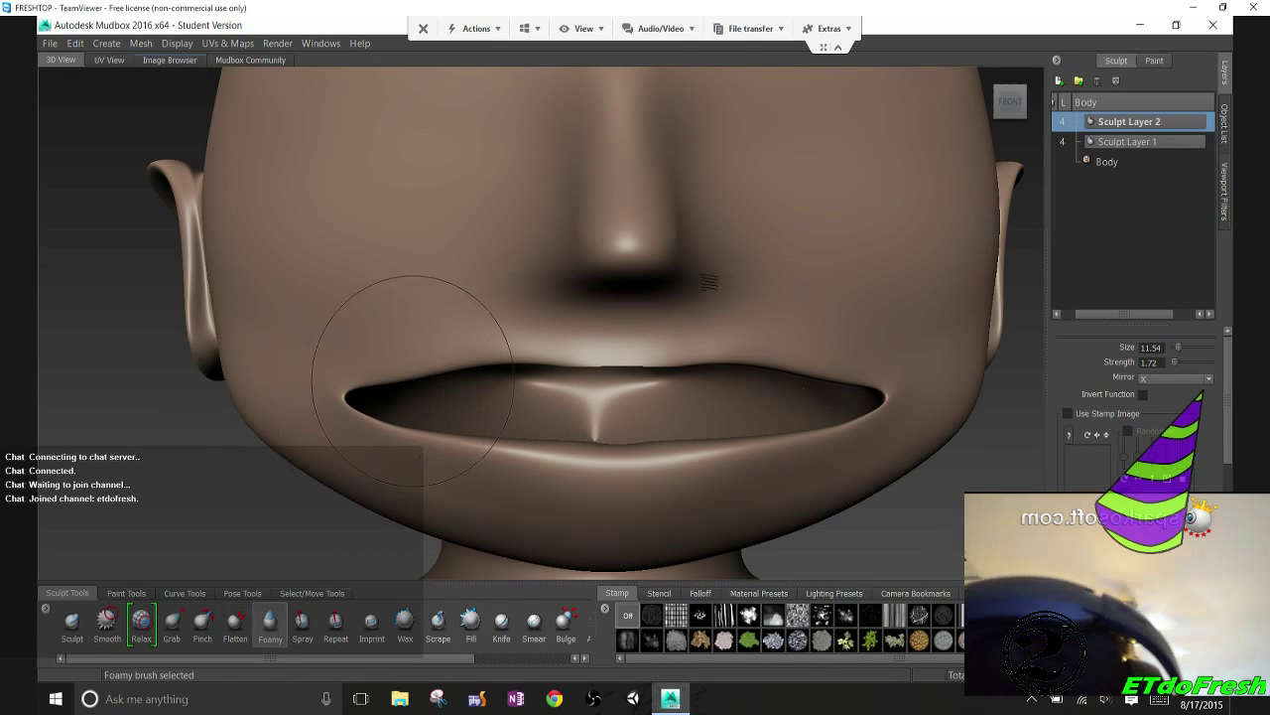
key(b)
mouse_move(388, 357)
mouse_down()
mouse_move(357, 358)
mouse_move(369, 349)
mouse_move(354, 375)
mouse_up()
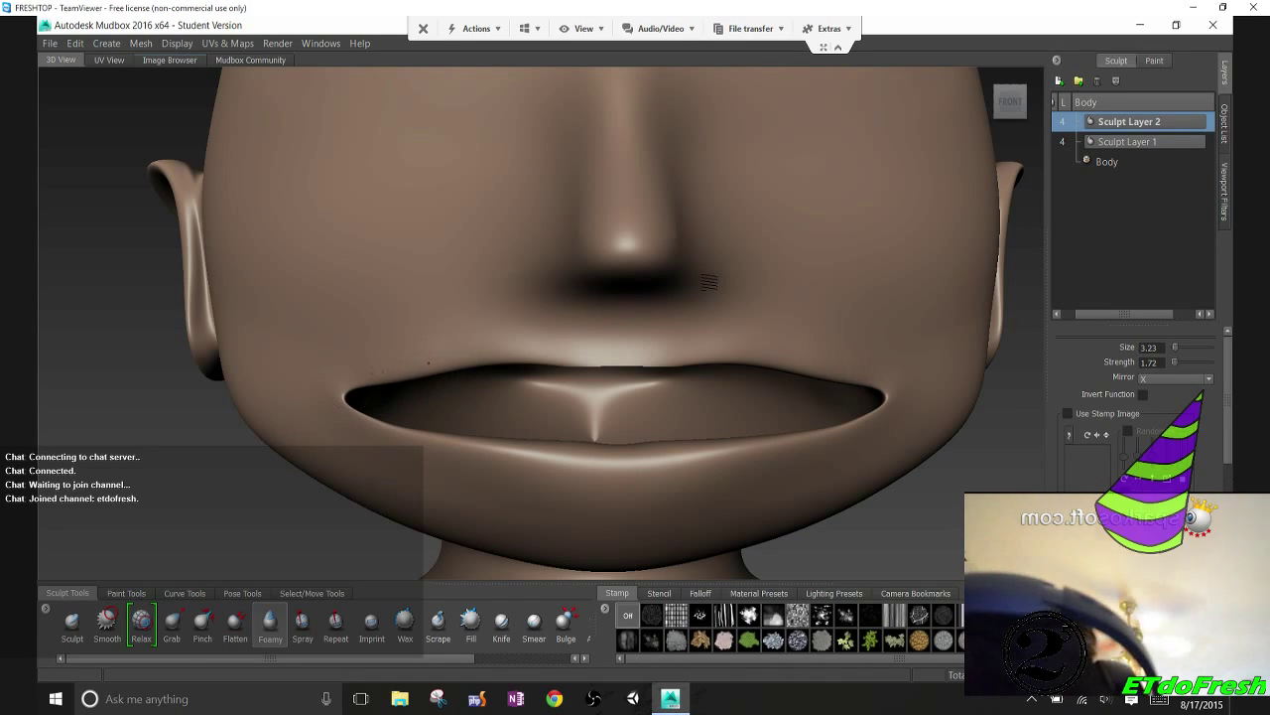
mouse_move(485, 351)
mouse_down()
mouse_move(516, 337)
mouse_move(636, 347)
mouse_up()
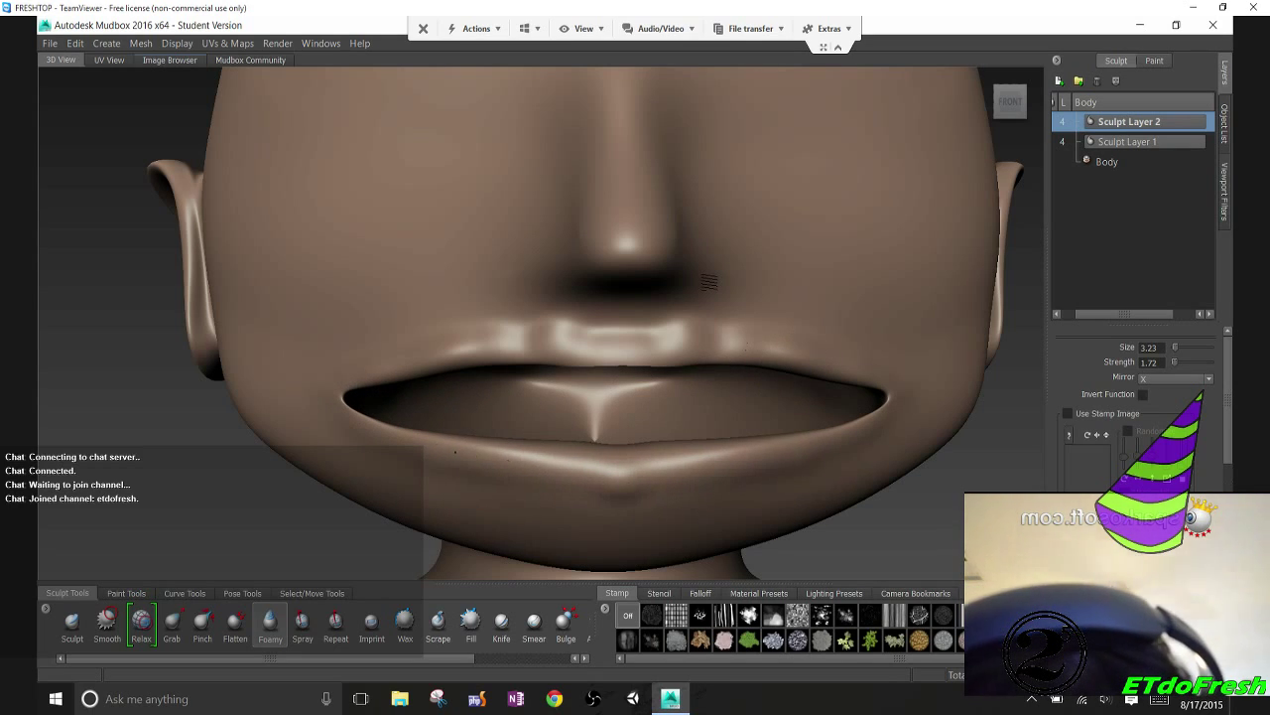
drag(647, 483, 463, 462)
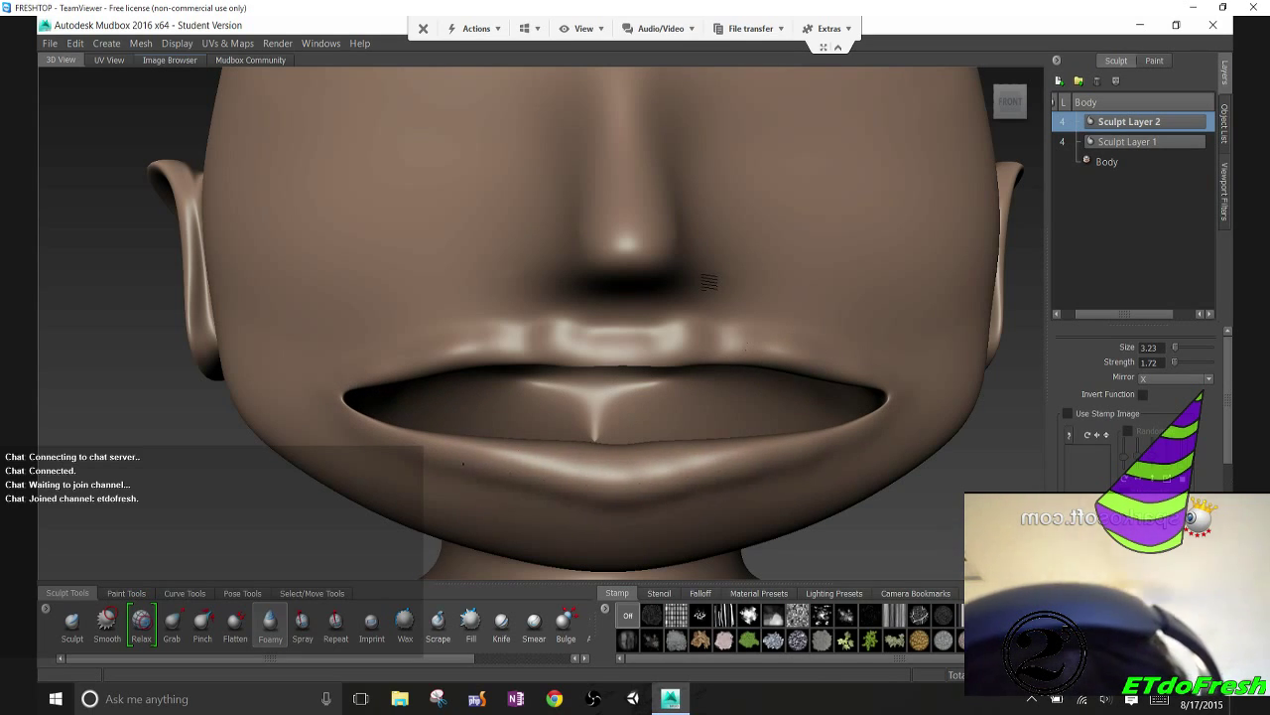
Add more volume to the upper lip's central peaks and outer slopes with the Foamy brush at size 3.23
alt+drag(378, 439, 236, 486)
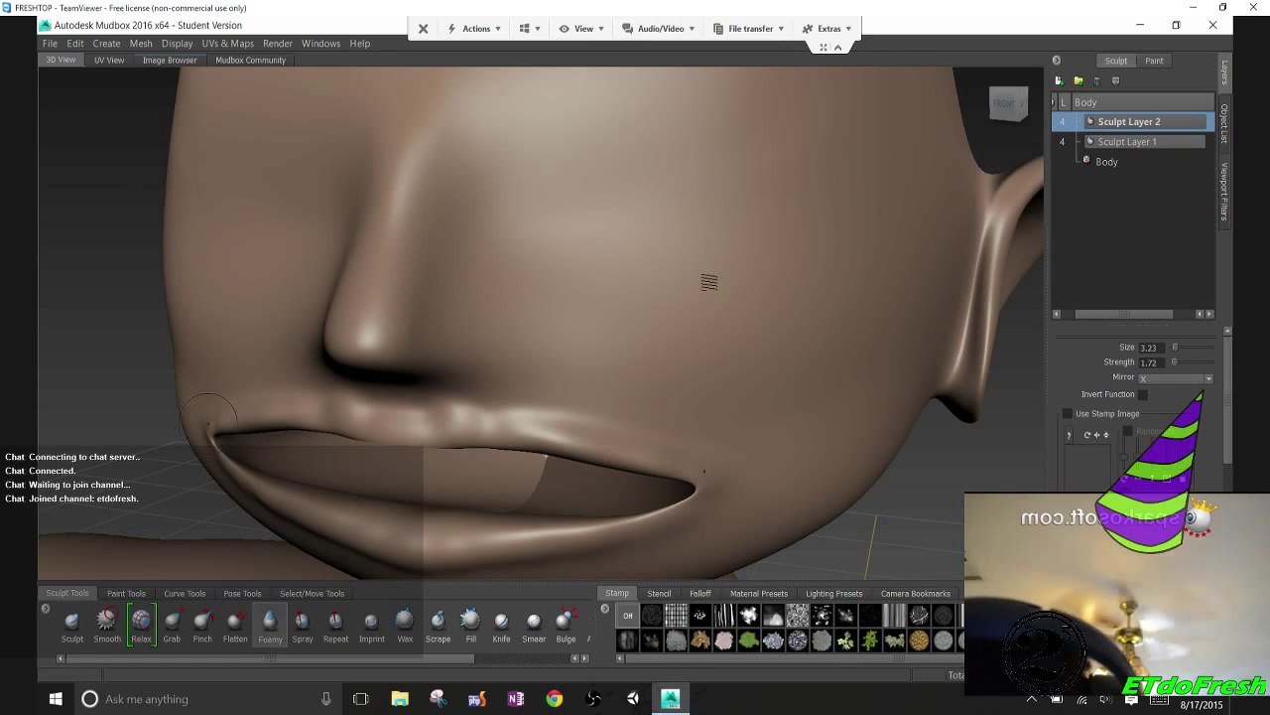
mouse_move(208, 422)
alt+mouse_down()
mouse_move(288, 377)
mouse_move(369, 368)
alt+mouse_up()
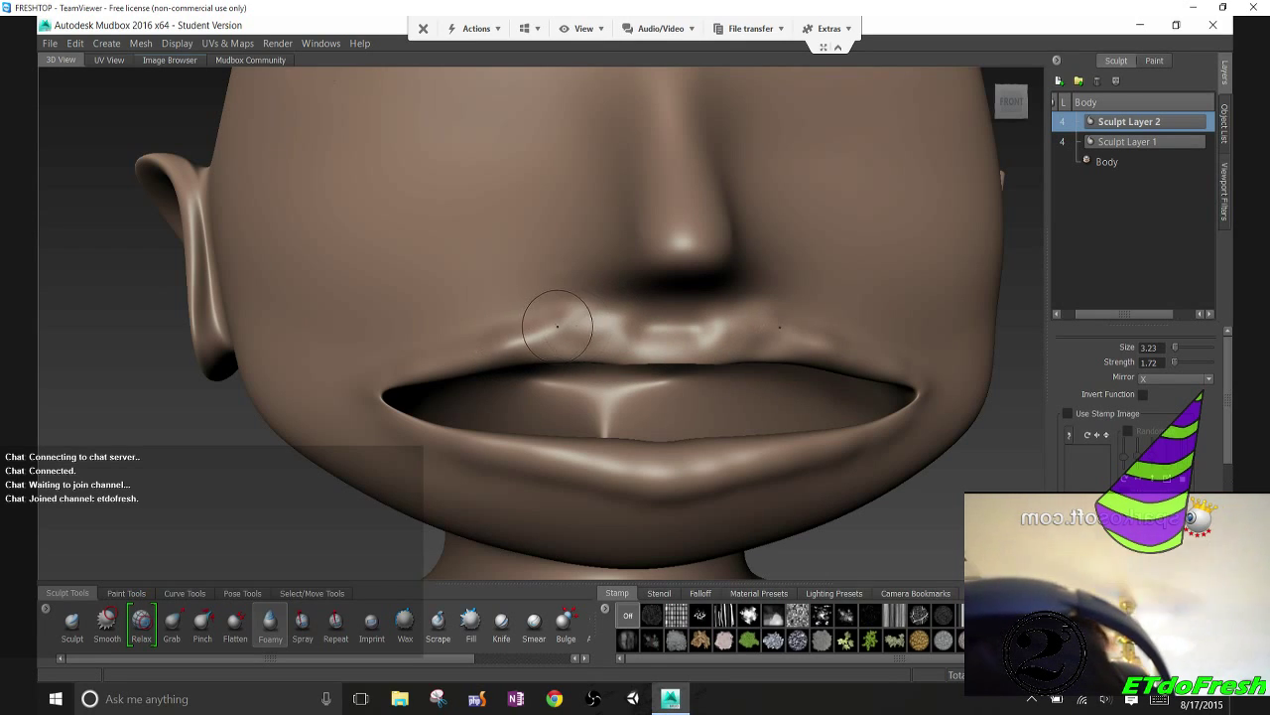
drag(558, 327, 503, 354)
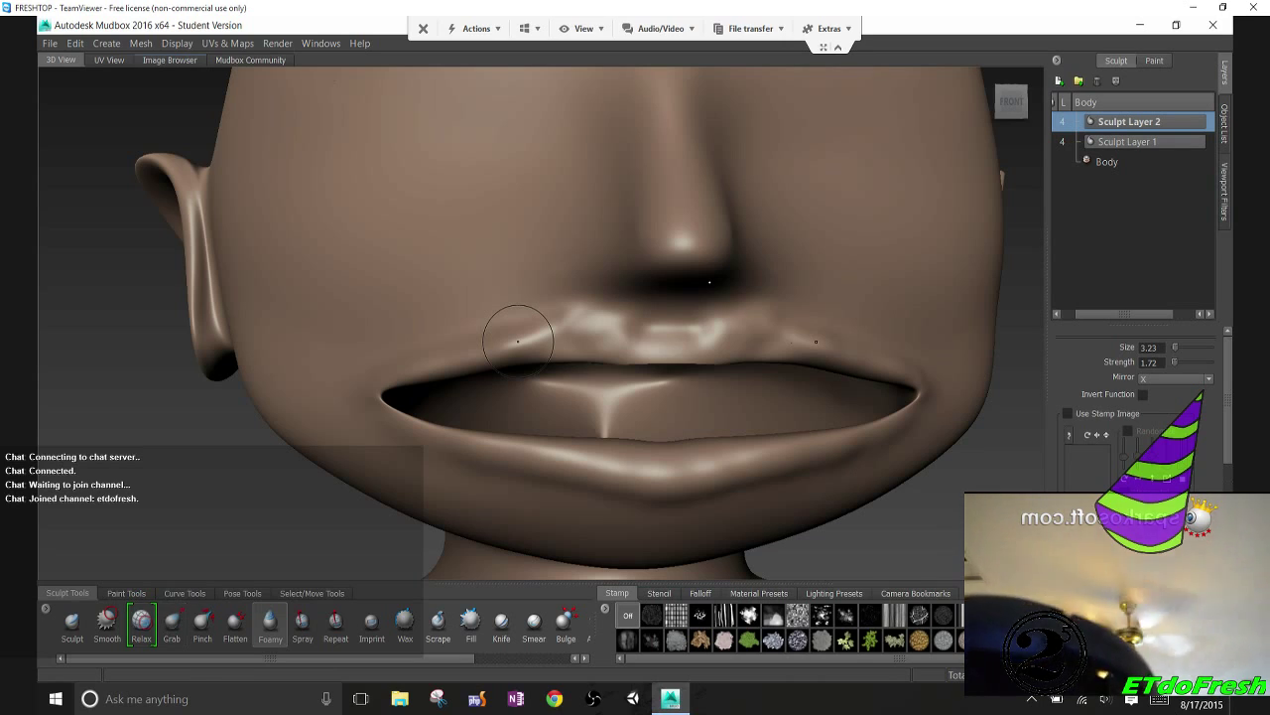
Smooth the built-up upper and lower lips with the Smooth brush at size 3.23 and strength 100
key(shift)
shift+drag(463, 358, 538, 329)
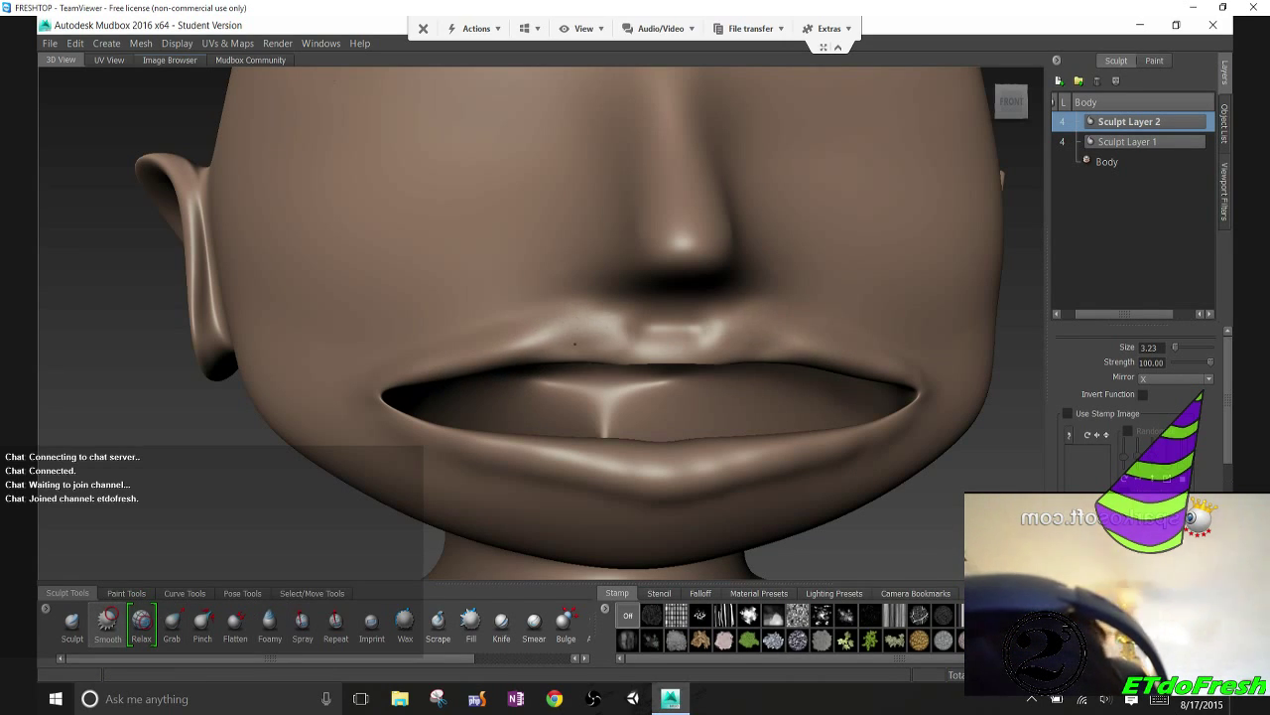
shift+drag(613, 348, 629, 327)
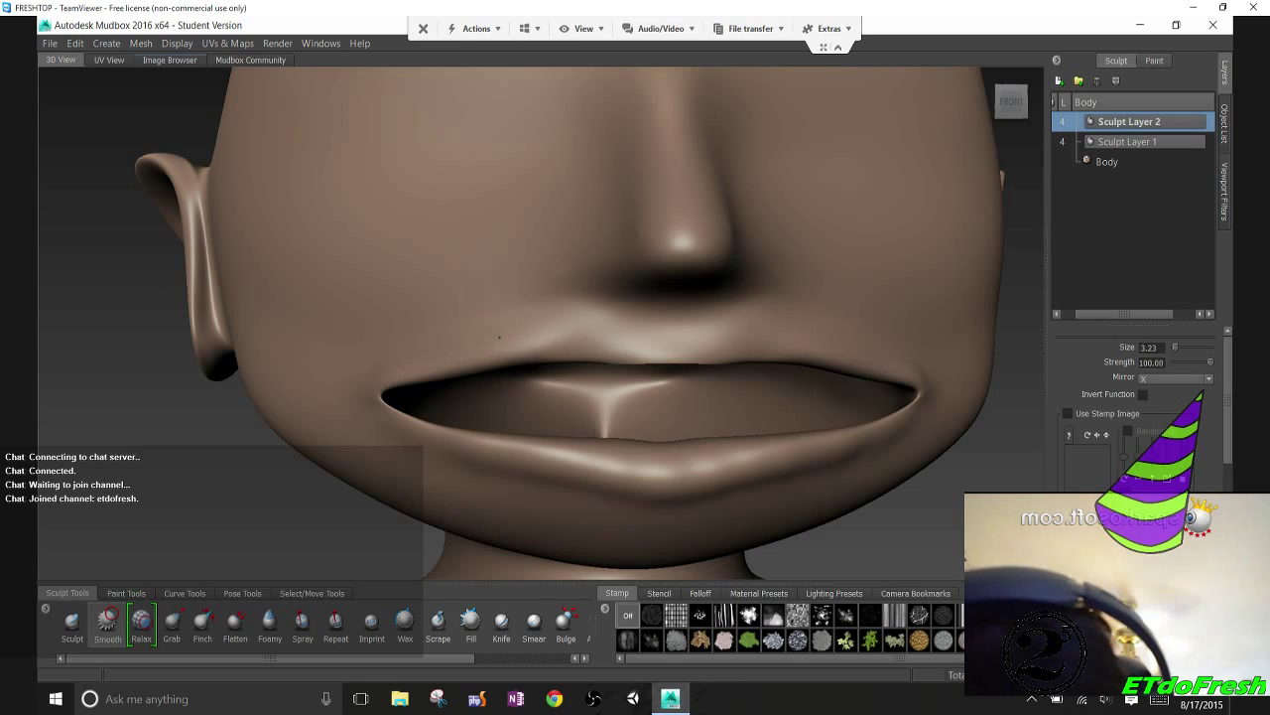
mouse_move(494, 462)
shift+mouse_down()
mouse_move(645, 474)
mouse_move(586, 483)
shift+mouse_up()
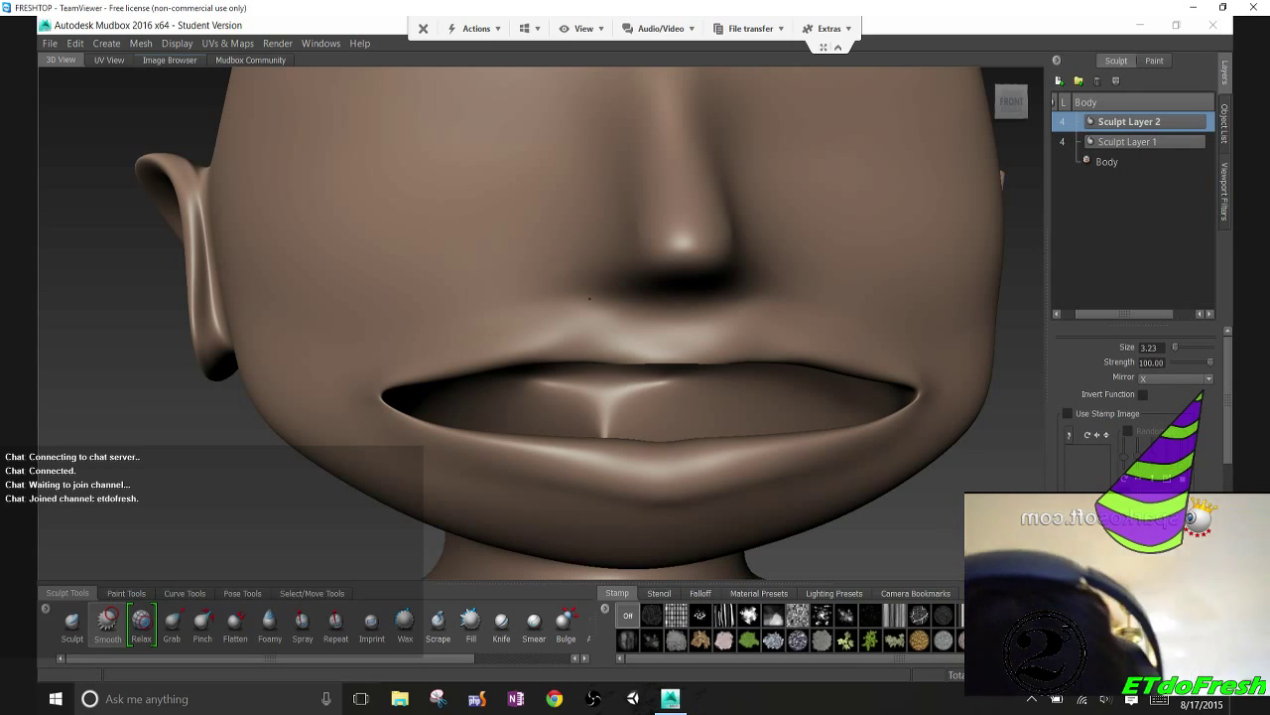
Examine the shape of the lips, nose and cheeks from the side, front, below and above
alt+drag(615, 298, 708, 282)
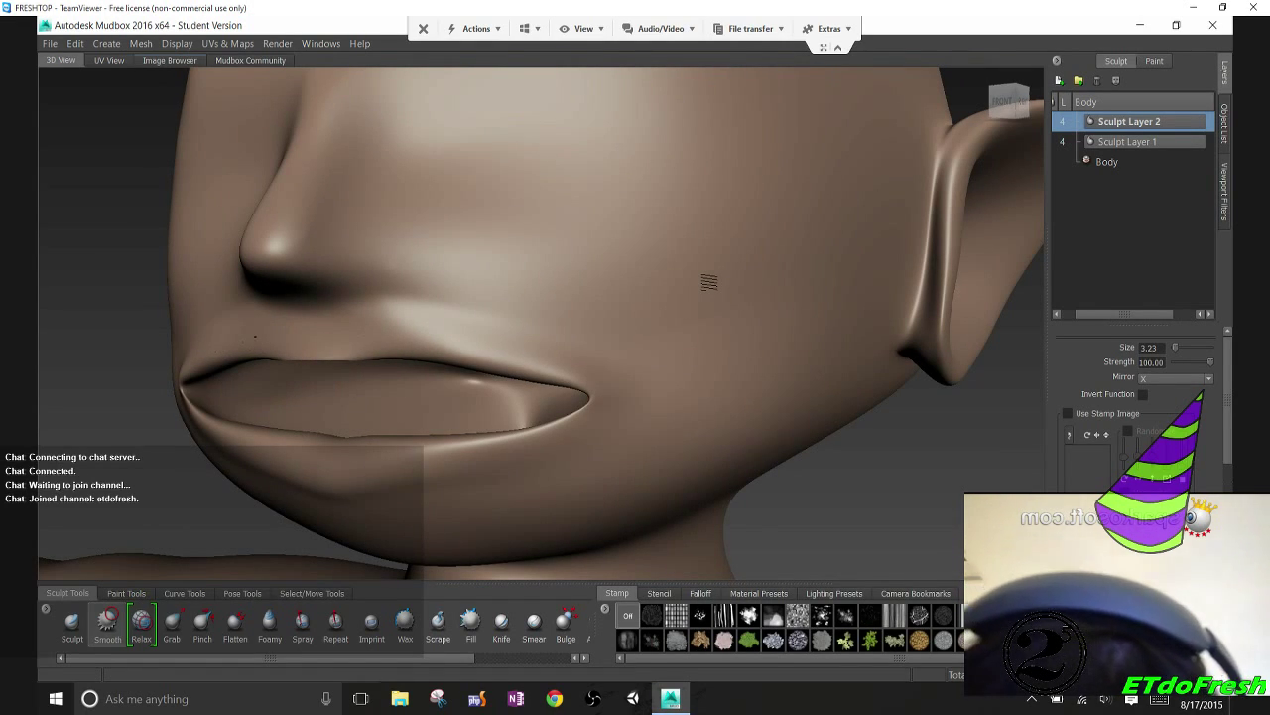
alt+drag(708, 282, 709, 282)
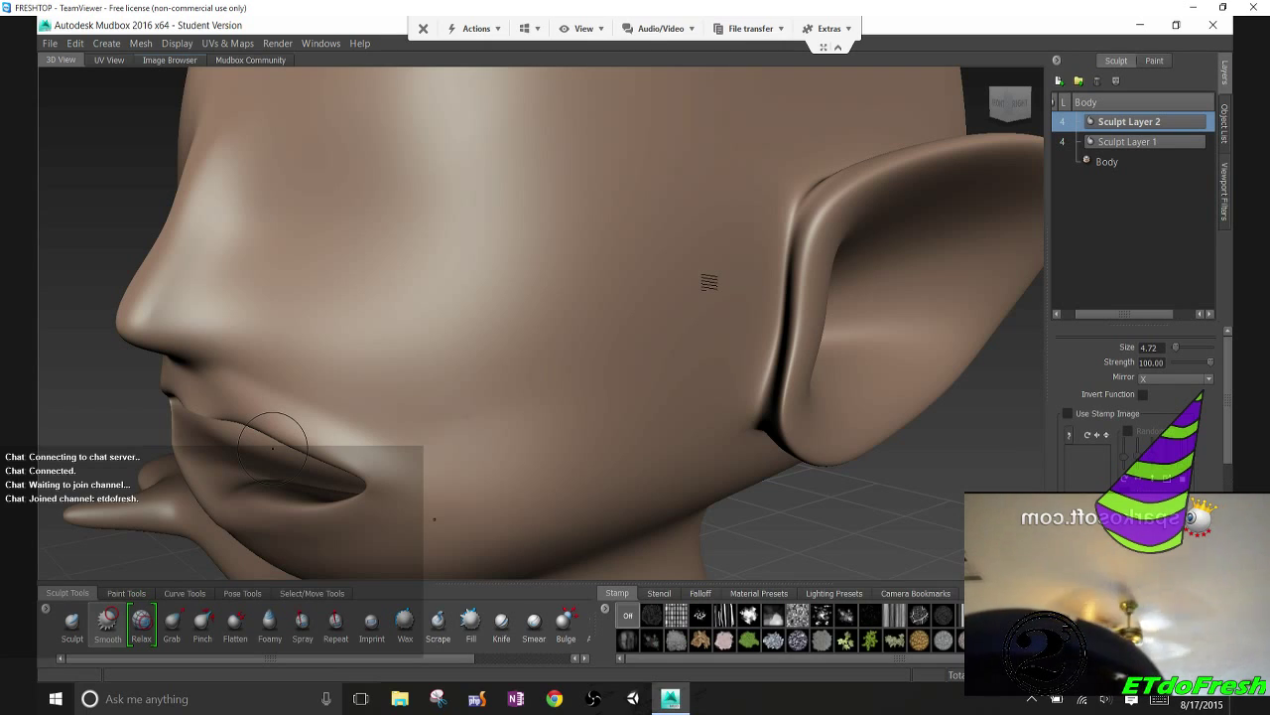
alt+drag(272, 447, 571, 511)
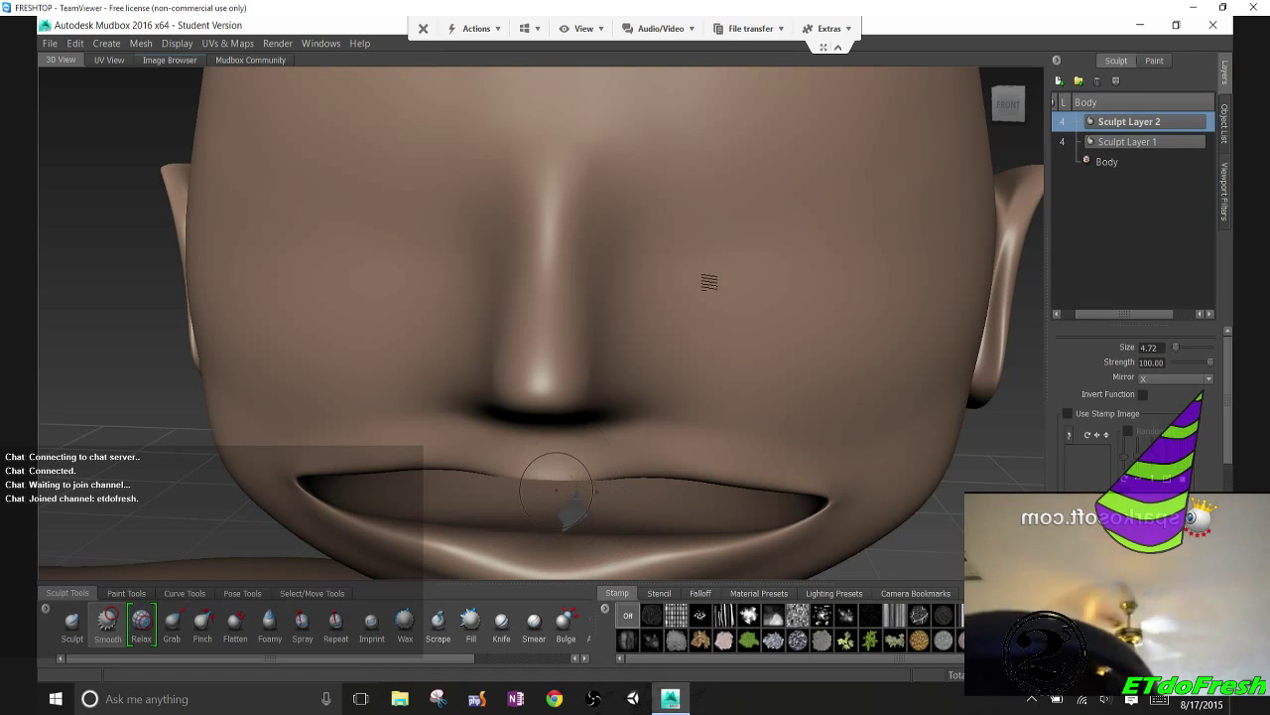
mouse_move(605, 484)
alt+mouse_down()
mouse_move(455, 459)
mouse_move(525, 453)
mouse_move(647, 410)
mouse_move(685, 148)
alt+mouse_up()
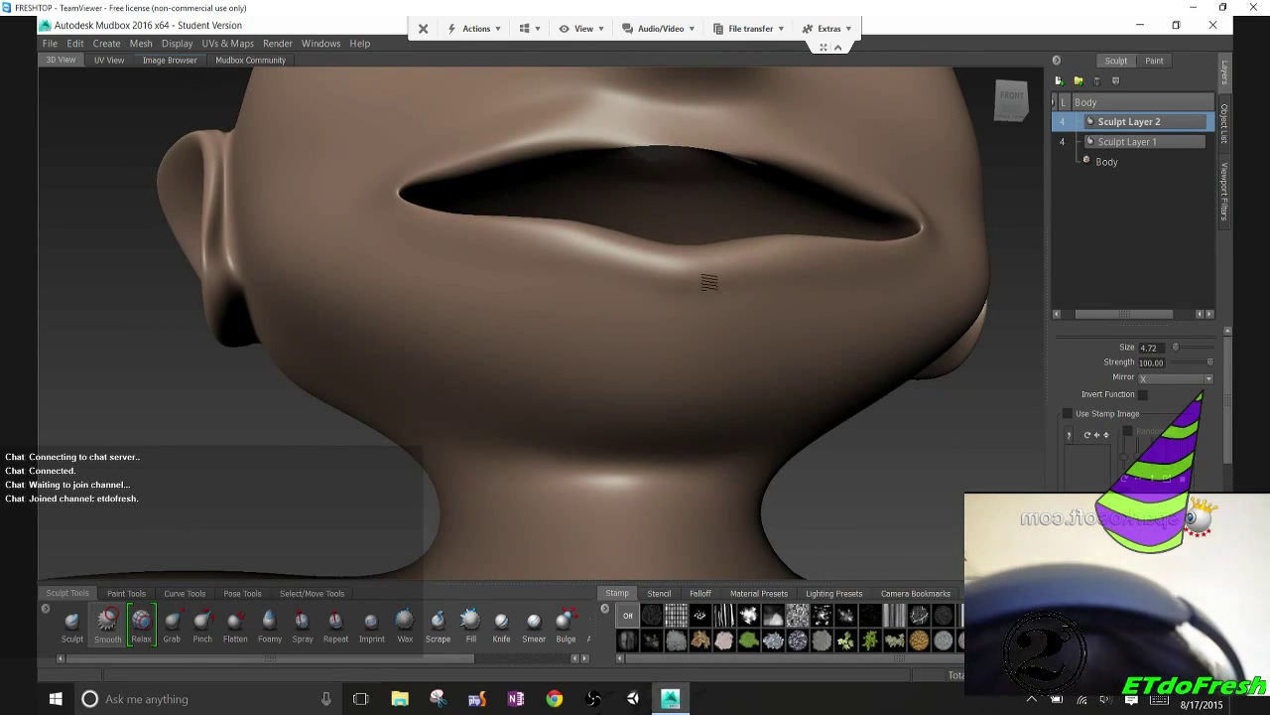
alt+drag(652, 142, 374, 475)
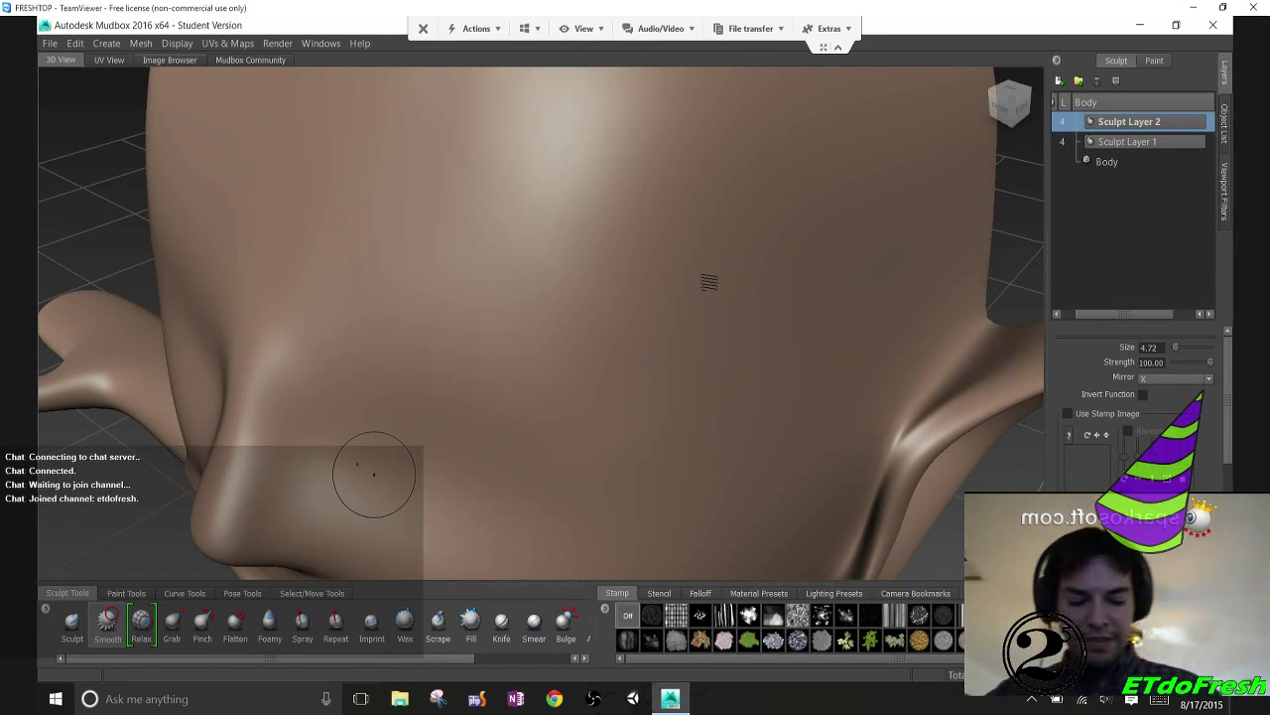
mouse_move(374, 474)
alt+mouse_down()
mouse_move(312, 447)
mouse_move(255, 335)
mouse_move(261, 368)
mouse_move(334, 391)
mouse_move(466, 387)
mouse_move(404, 371)
mouse_move(386, 383)
mouse_move(404, 413)
alt+mouse_up()
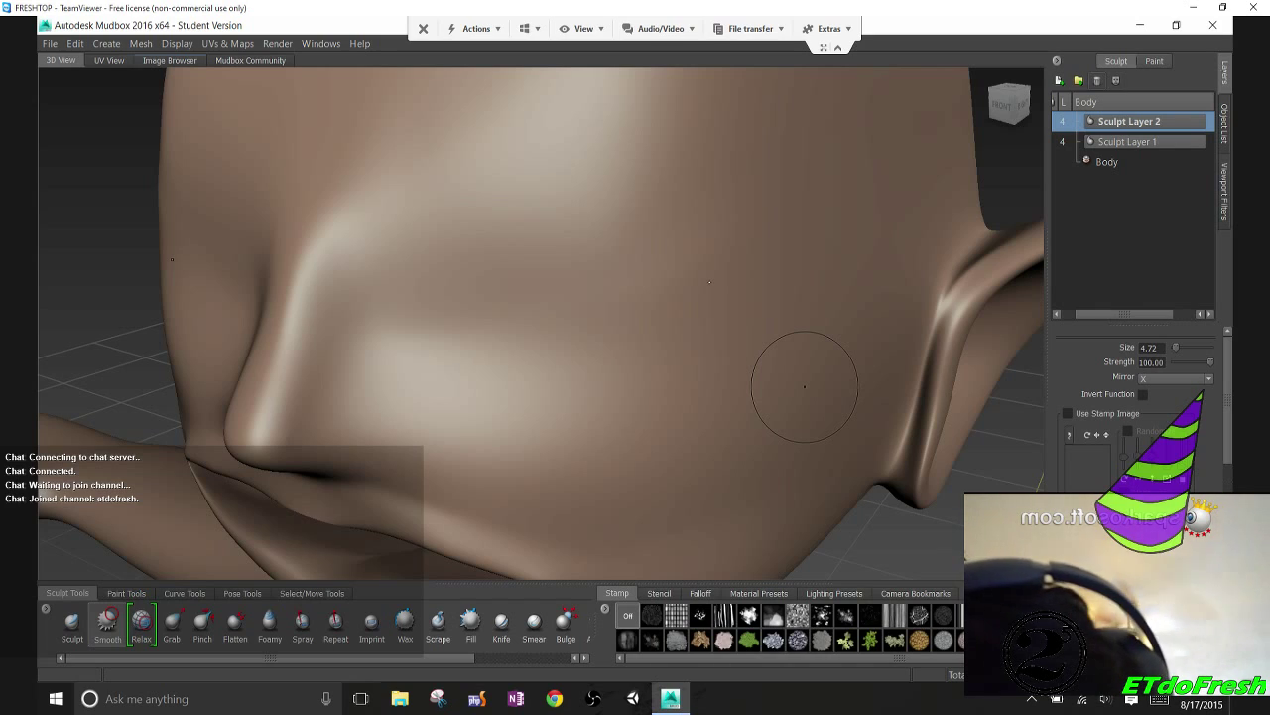
Add a new sculpt layer to the Body mesh and choose the Sculpt brush for work on the ear
click(1059, 81)
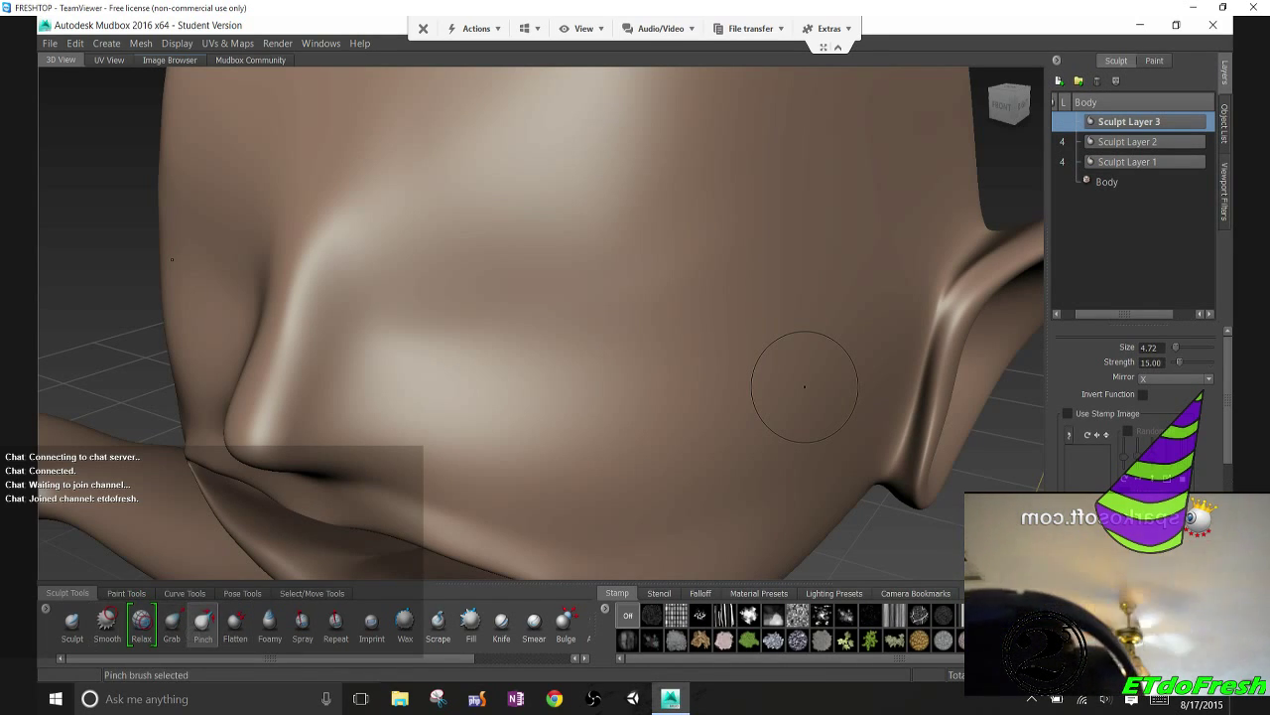
key(4)
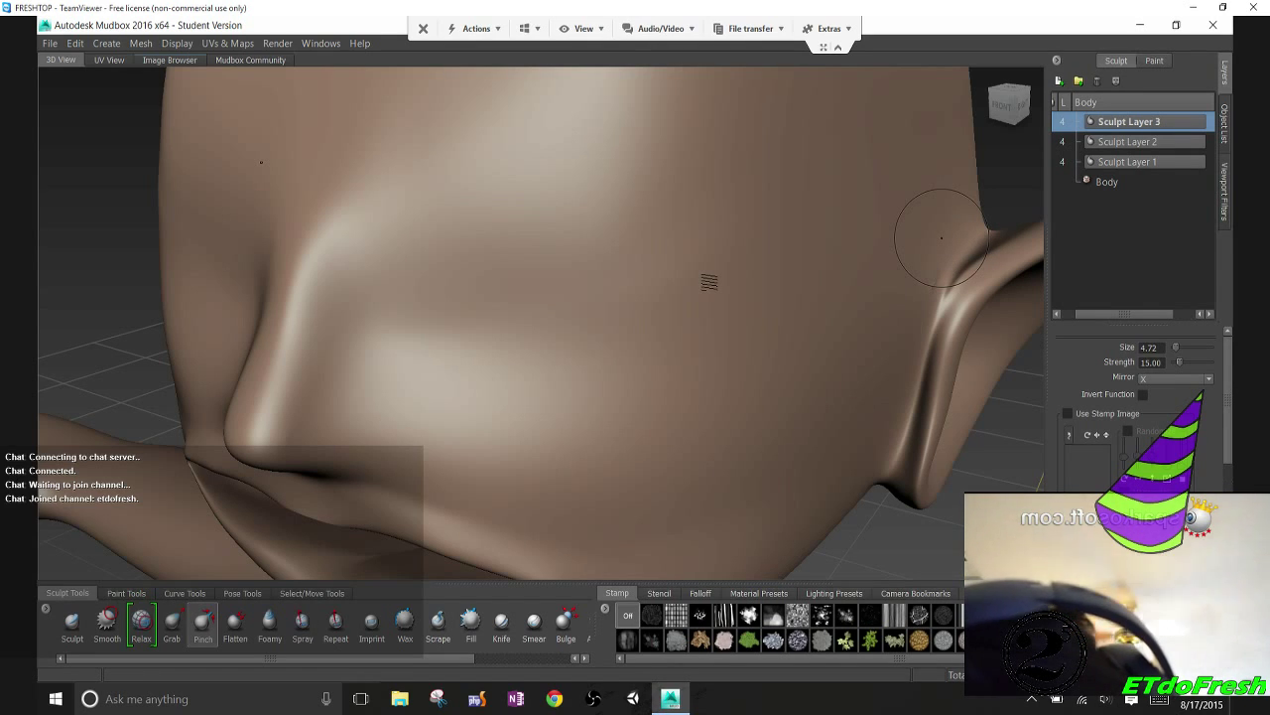
alt+drag(941, 237, 873, 62)
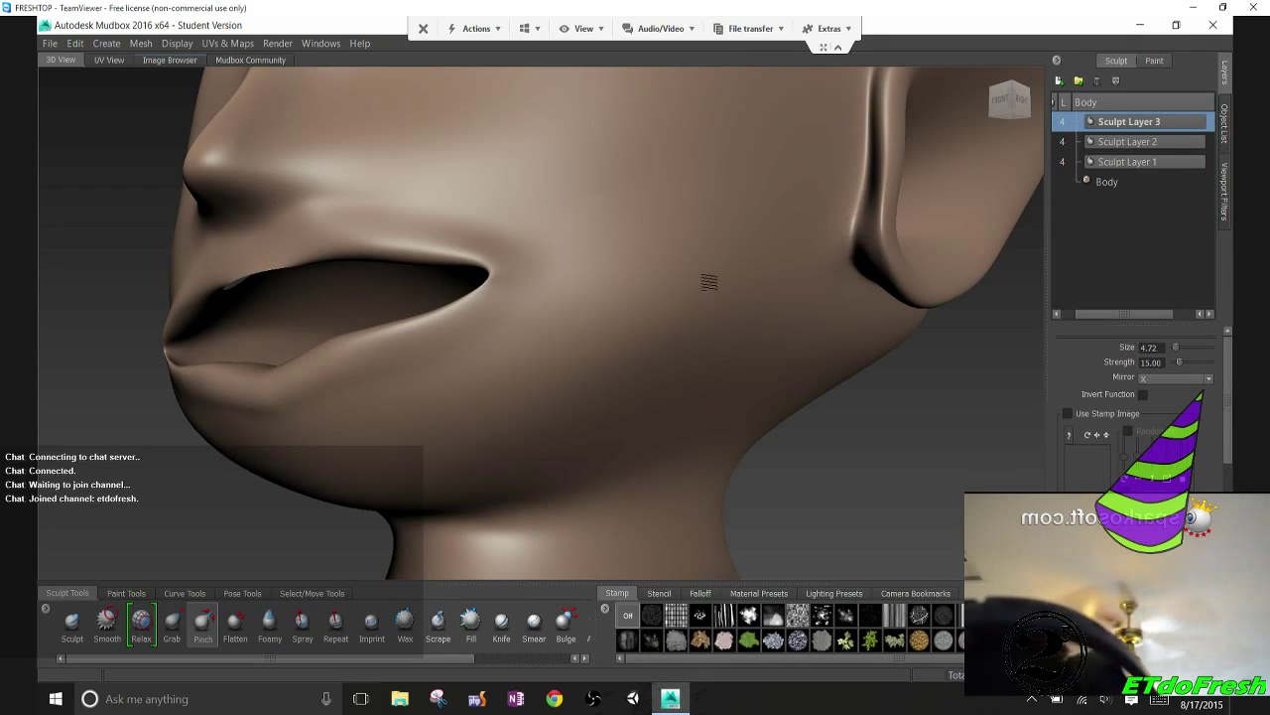
alt+drag(836, 209, 924, 326)
key(1)
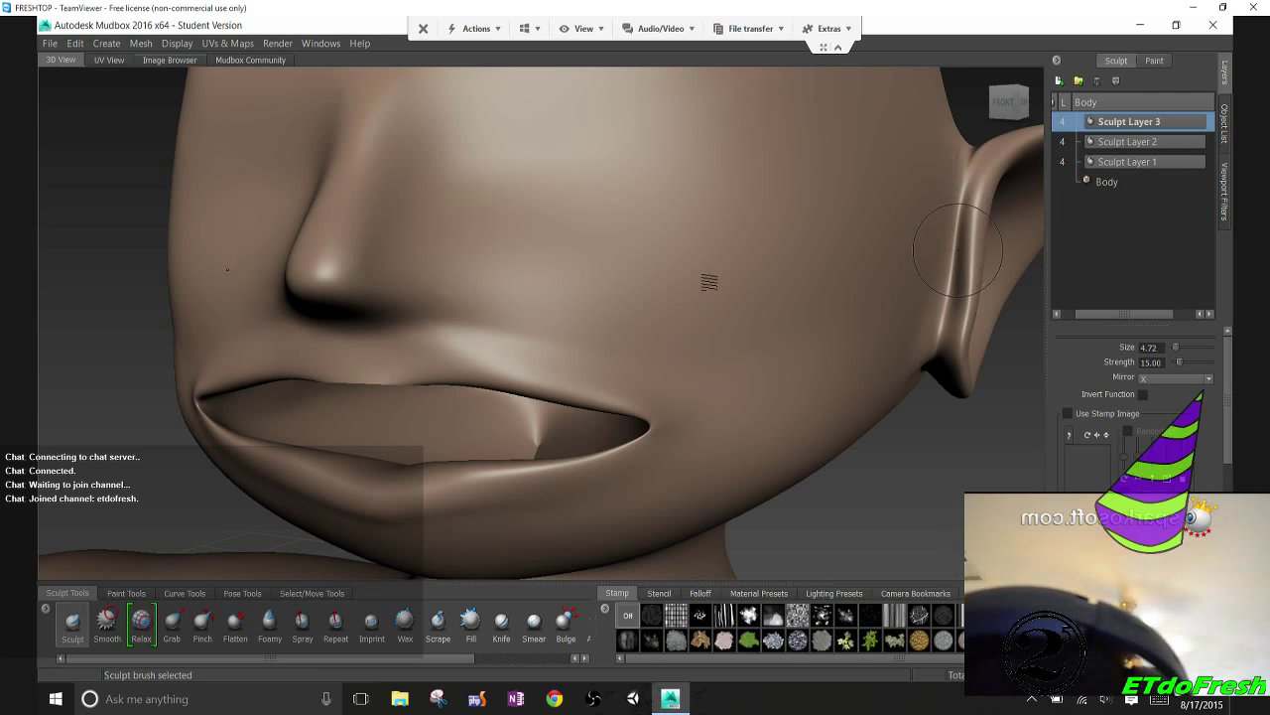
key(ctrl)
mouse_move(948, 273)
ctrl+mouse_down()
mouse_move(973, 149)
mouse_move(962, 243)
ctrl+mouse_up()
key(ctrl+z)
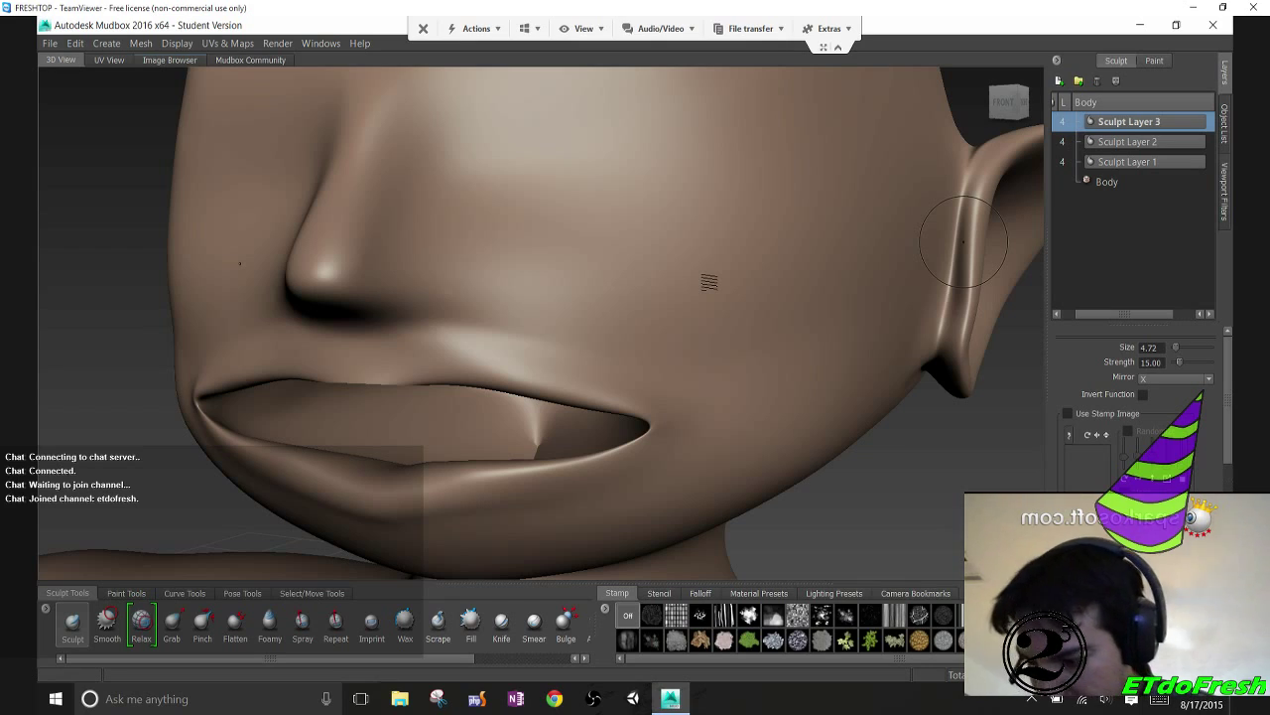
Carve the crease where the ear meets the head, in front and behind, with the inverted Sculpt brush at size 4.72 and strength 1.82
drag(964, 241, 943, 241)
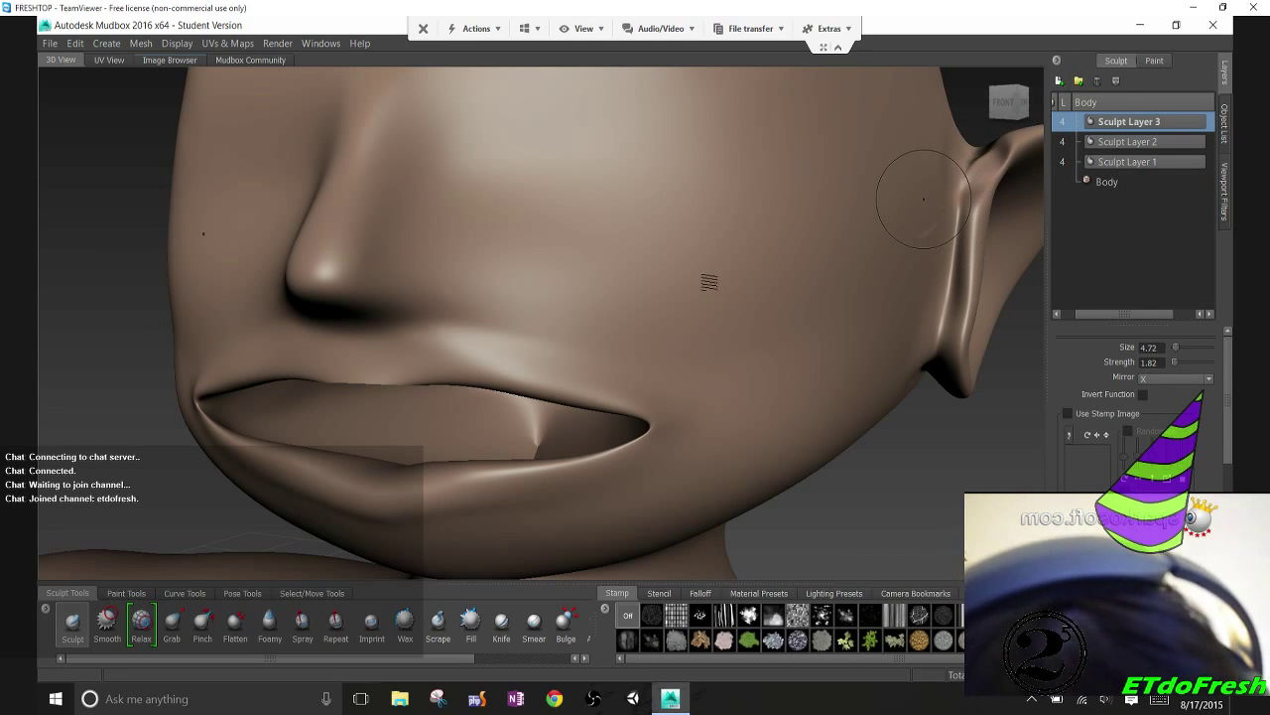
alt+drag(923, 198, 688, 553)
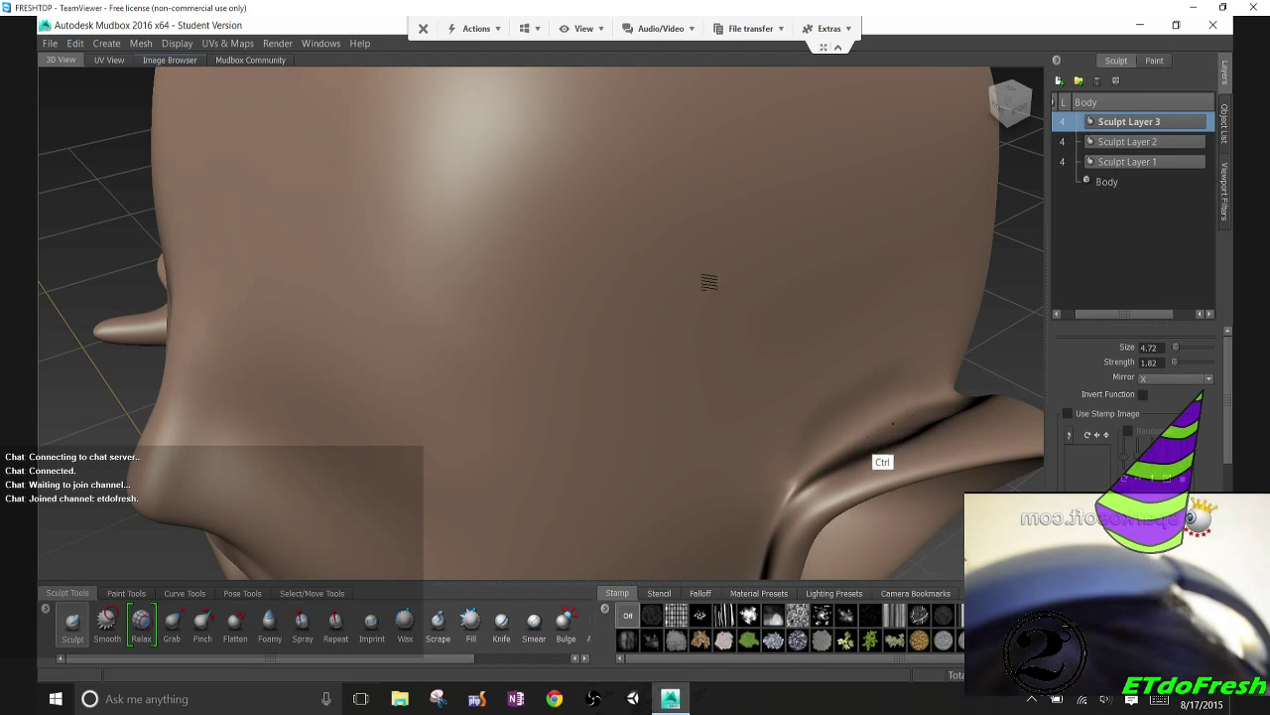
alt+drag(891, 408, 142, 225)
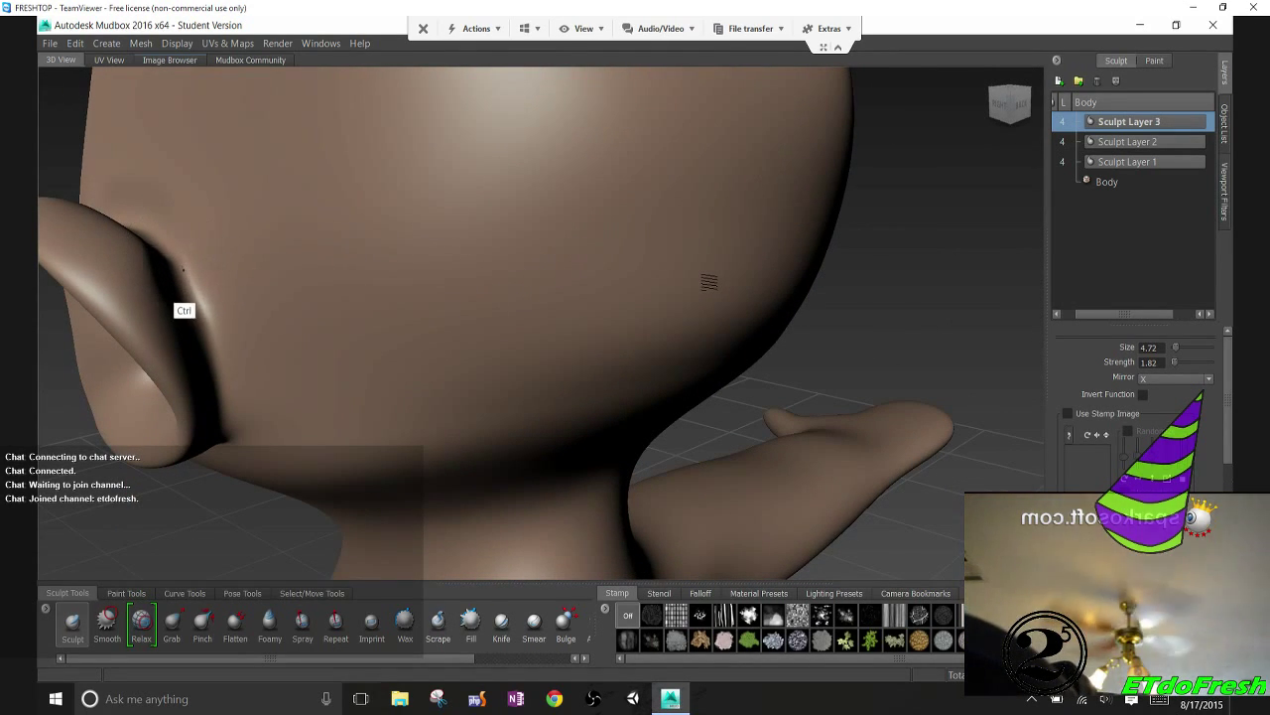
mouse_move(204, 328)
ctrl+mouse_down()
mouse_move(194, 417)
mouse_move(149, 268)
mouse_move(241, 352)
mouse_move(611, 355)
ctrl+mouse_up()
alt+drag(602, 358, 689, 390)
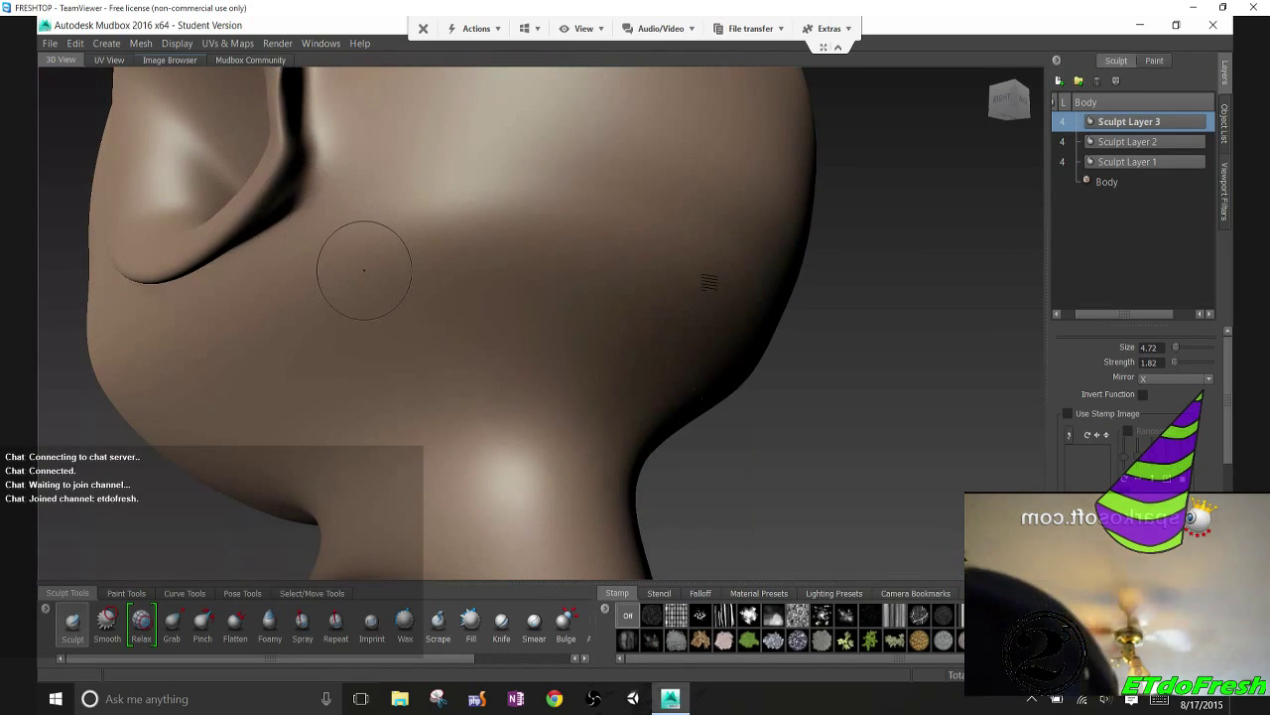
Add a 2048 px 8-bit RGBA TIFF paint layer on the Diffuse channel of the Body material
mouse_move(364, 270)
alt+mouse_down()
mouse_move(723, 368)
mouse_move(836, 506)
alt+mouse_up()
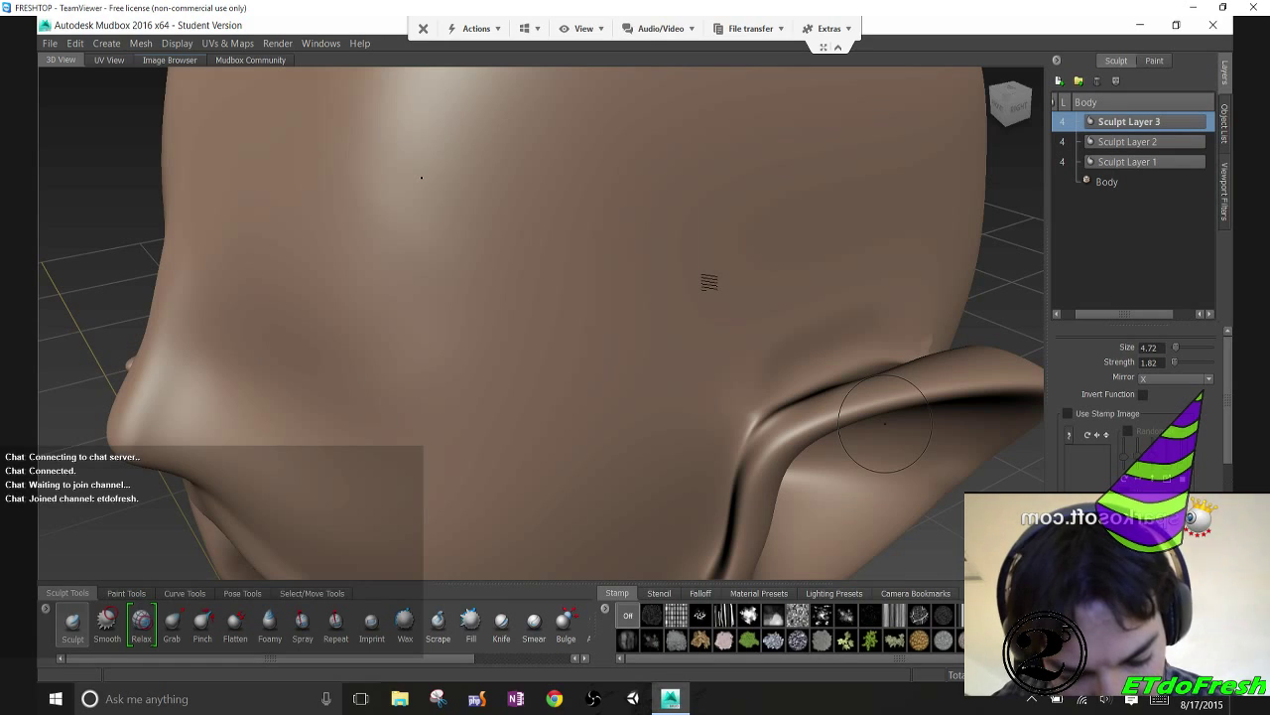
drag(888, 421, 968, 234)
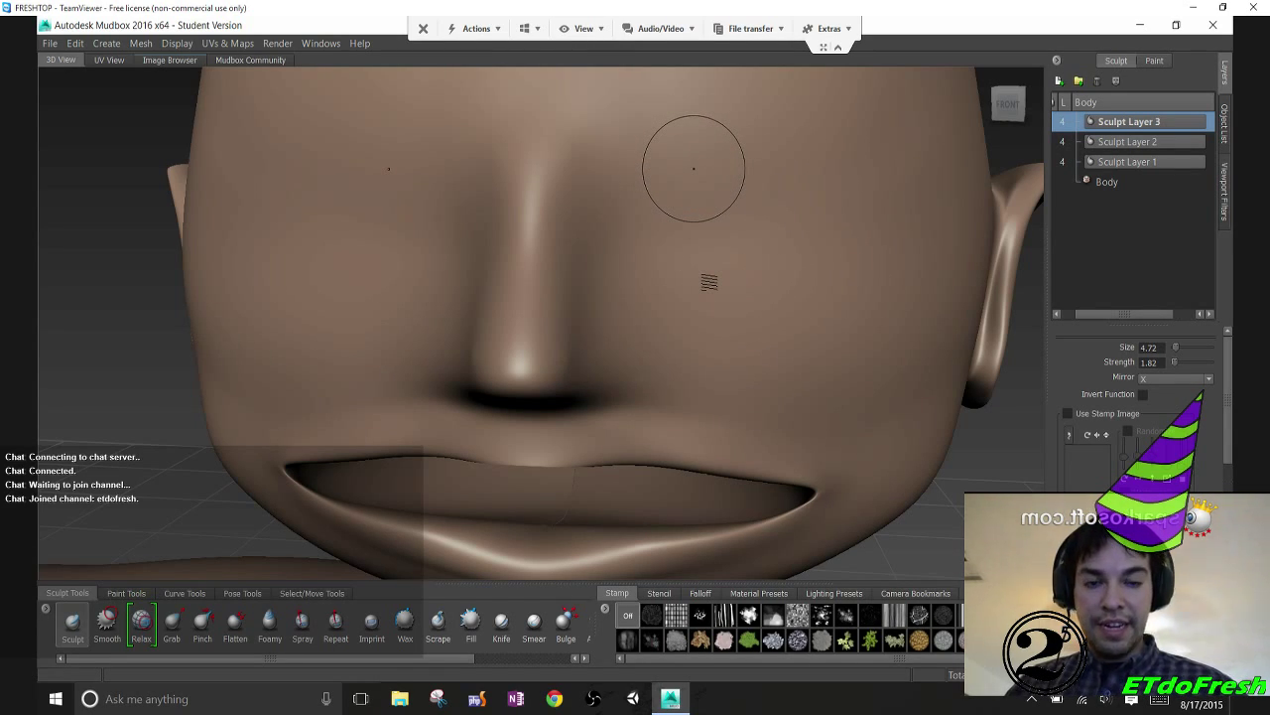
click(1155, 61)
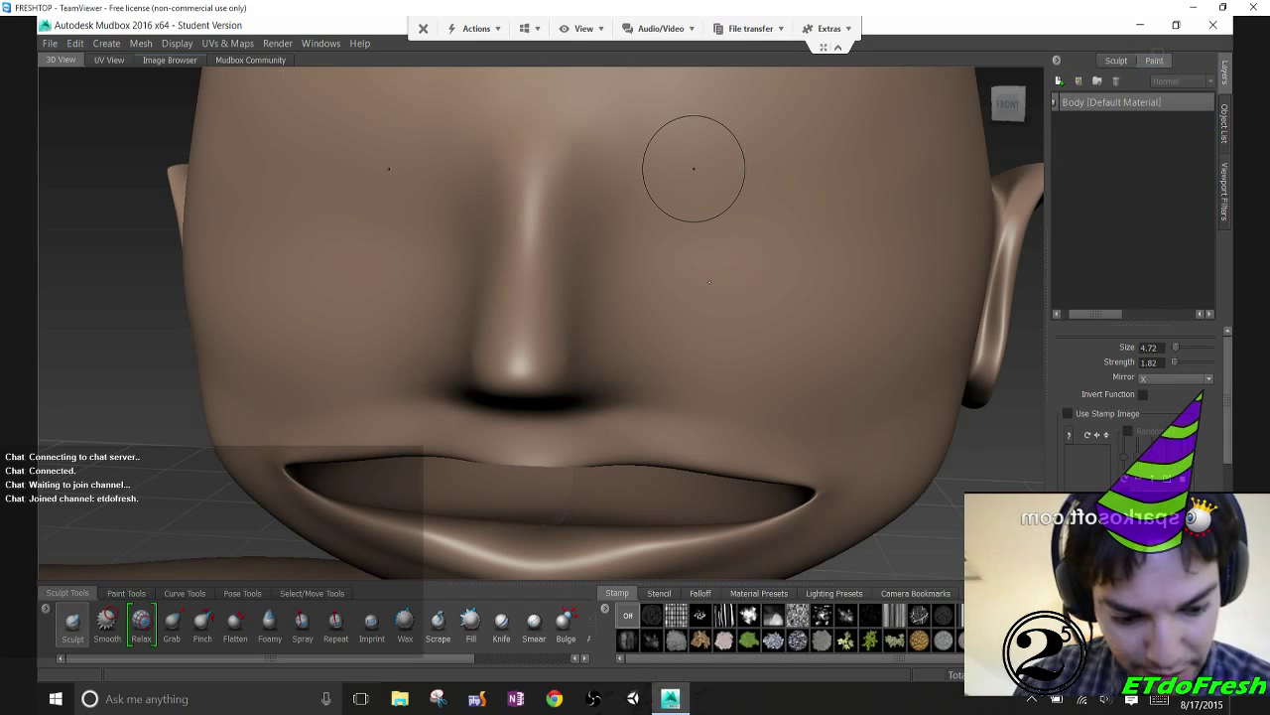
click(1059, 81)
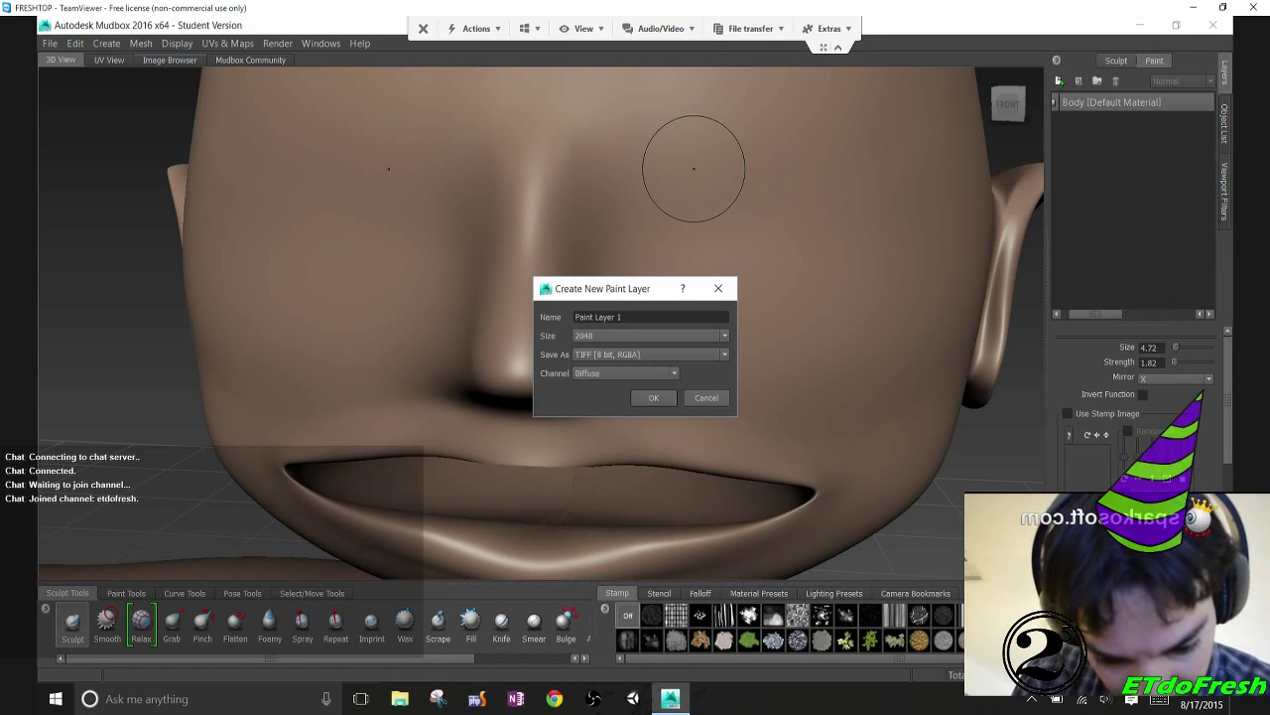
click(653, 397)
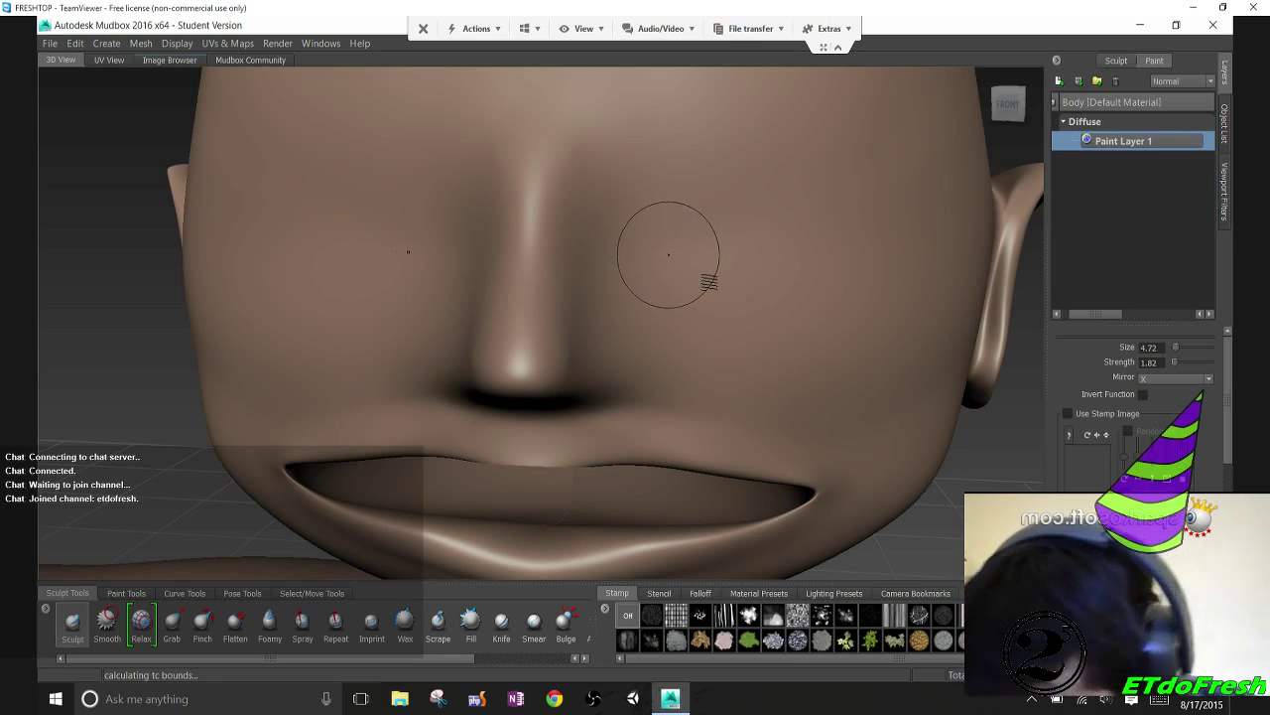
Outline a mirrored square at each eye position with the black Pencil brush at size 0.75 and strength 100
mouse_move(668, 254)
mouse_down()
mouse_move(672, 244)
mouse_move(655, 284)
mouse_move(596, 343)
mouse_up()
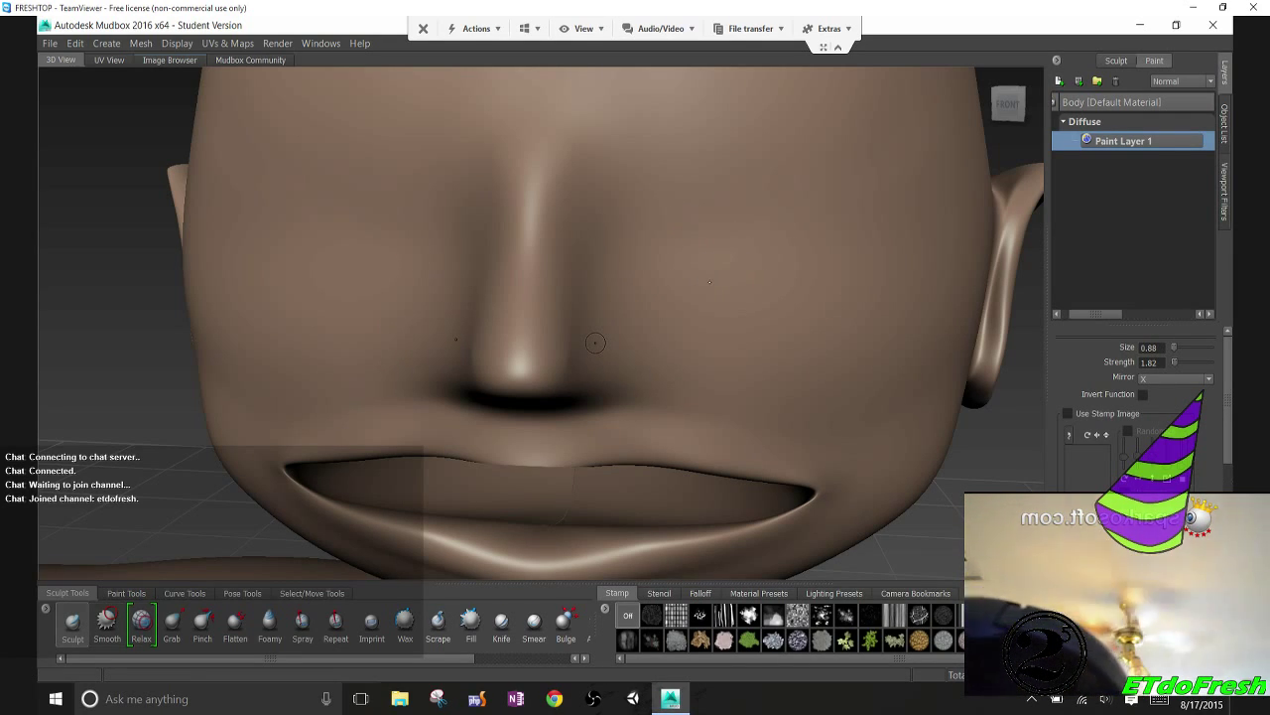
click(126, 593)
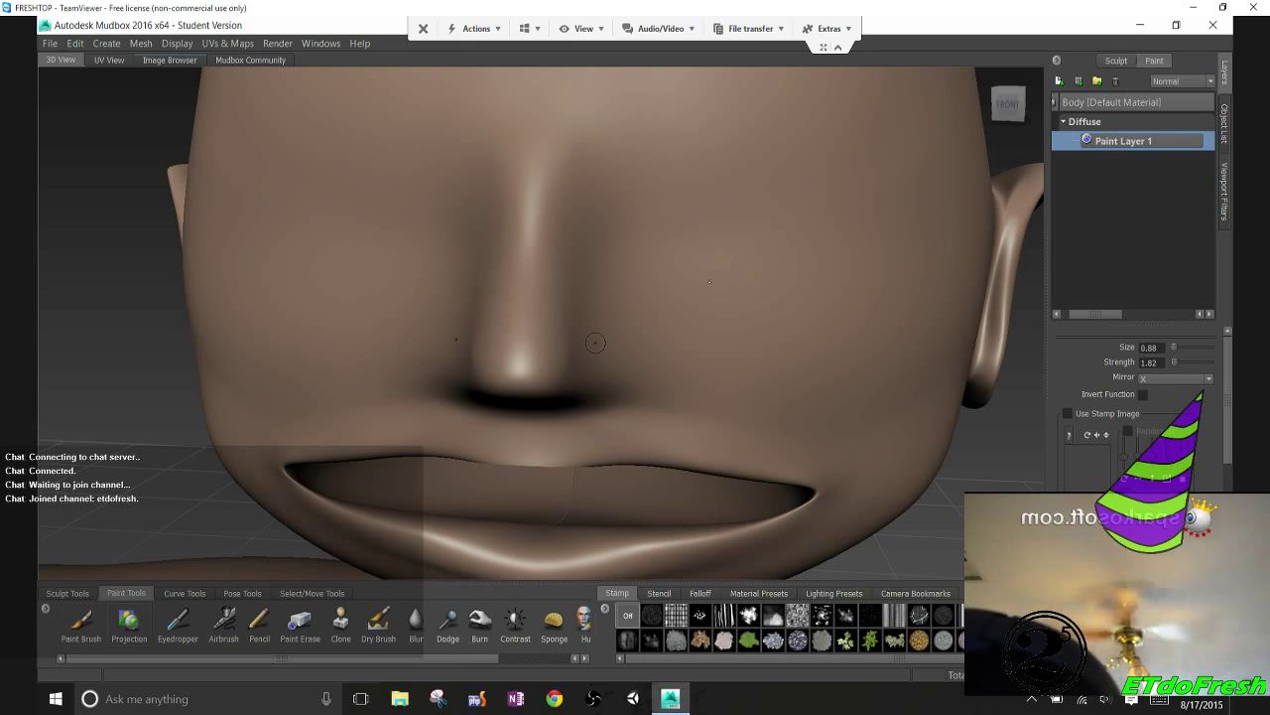
click(258, 620)
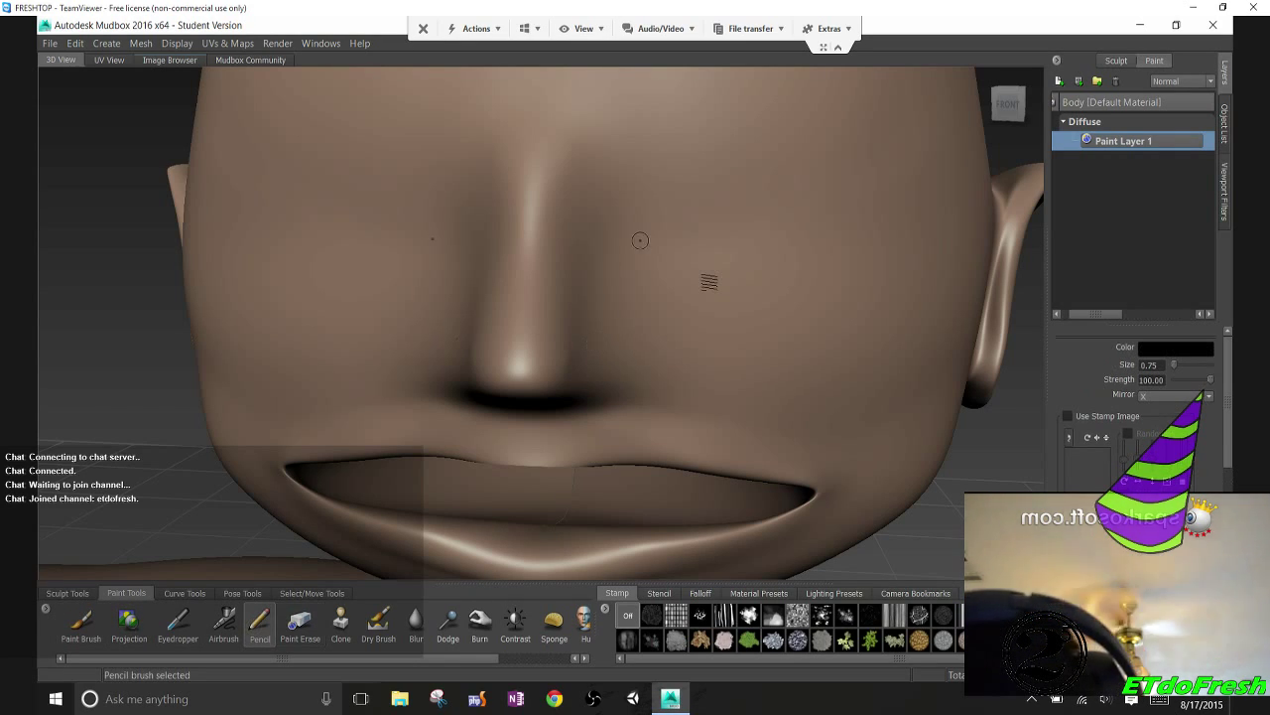
mouse_move(665, 215)
mouse_down()
mouse_move(659, 266)
mouse_move(672, 151)
mouse_move(662, 272)
mouse_move(684, 147)
mouse_move(834, 159)
mouse_move(683, 157)
mouse_up()
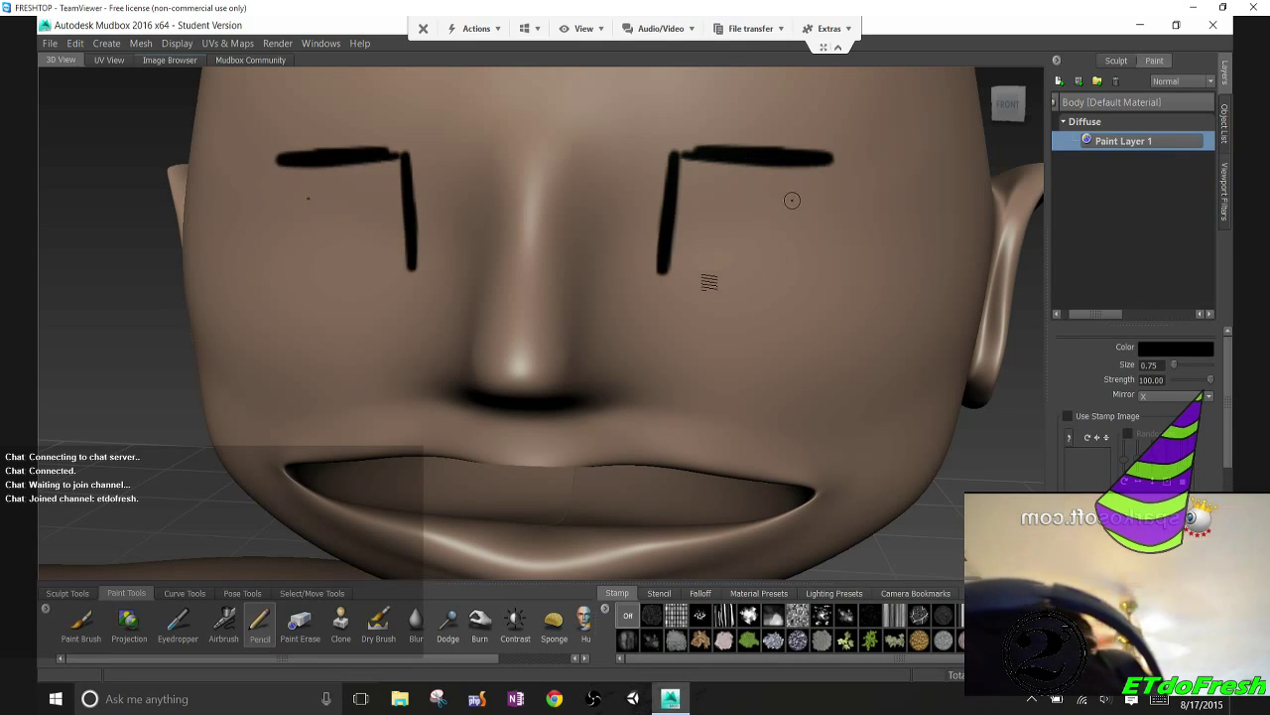
mouse_move(816, 185)
mouse_down()
mouse_move(805, 274)
mouse_move(830, 159)
mouse_up()
drag(663, 274, 802, 283)
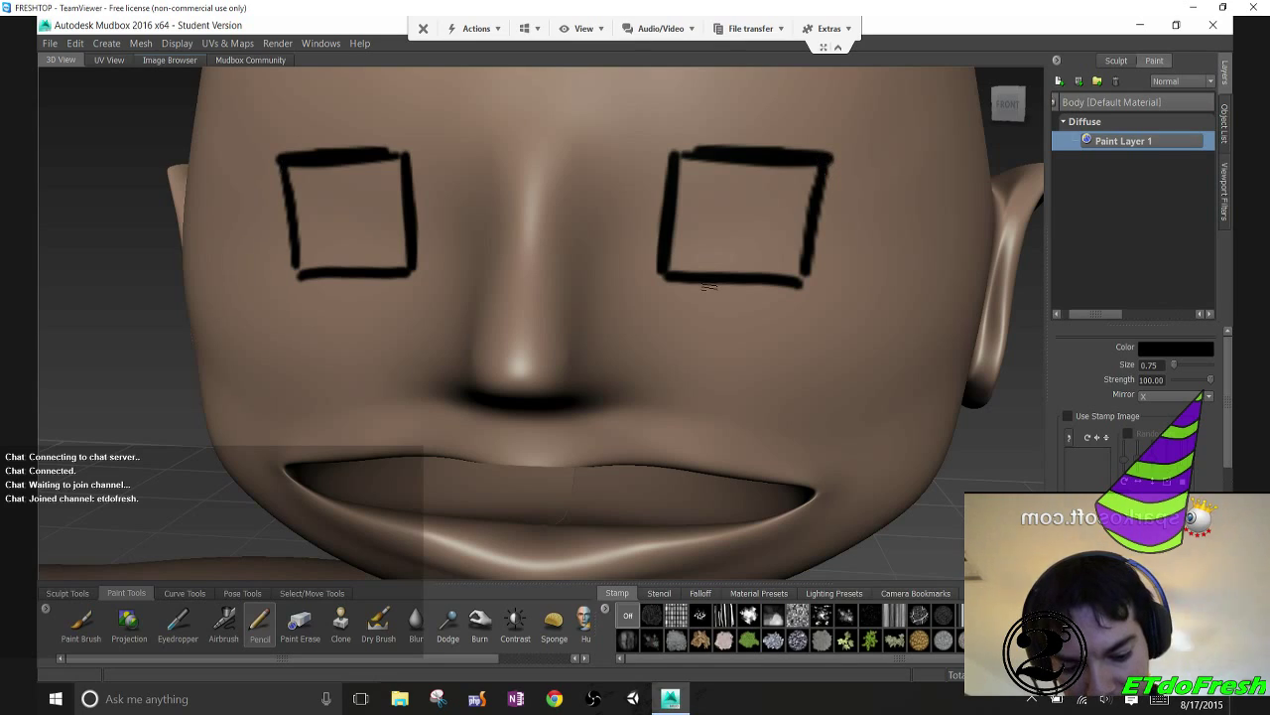
Paint outward-bulging strokes along the inner and outer sides of both eye squares
mouse_move(827, 178)
mouse_down()
mouse_move(835, 221)
mouse_move(814, 268)
mouse_move(839, 224)
mouse_up()
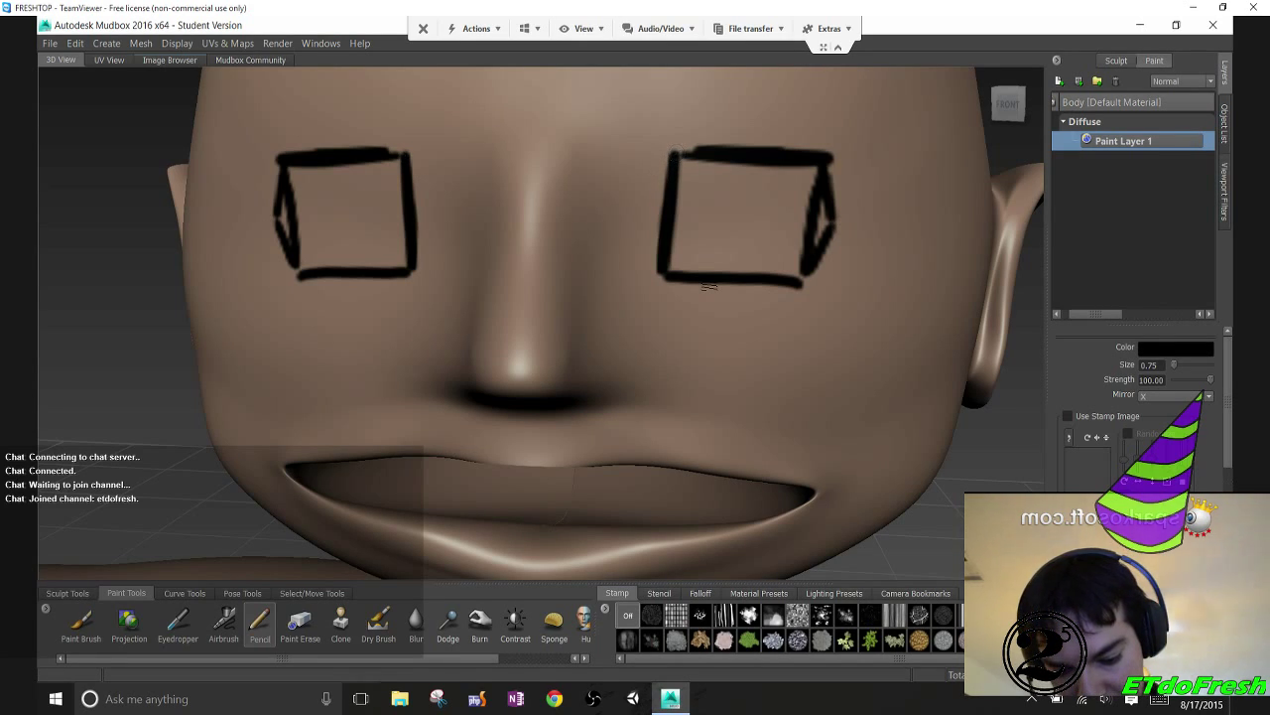
drag(665, 157, 655, 262)
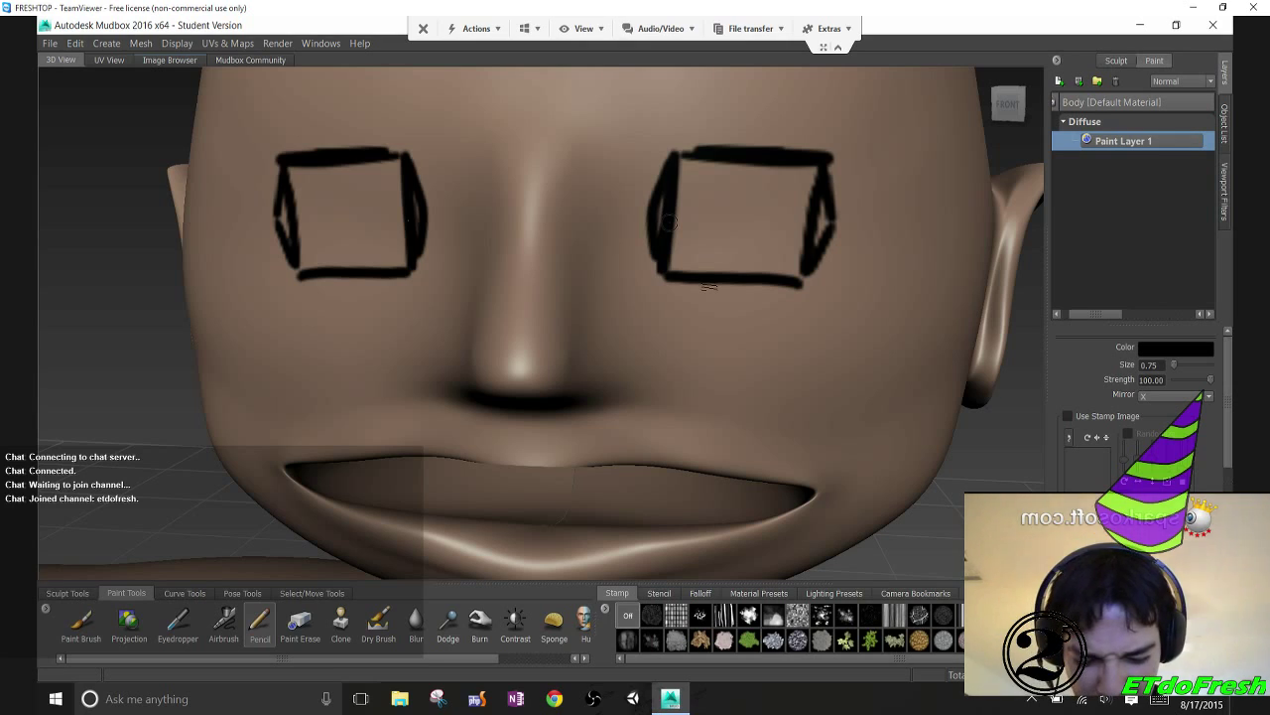
scroll(670, 223, up, 5)
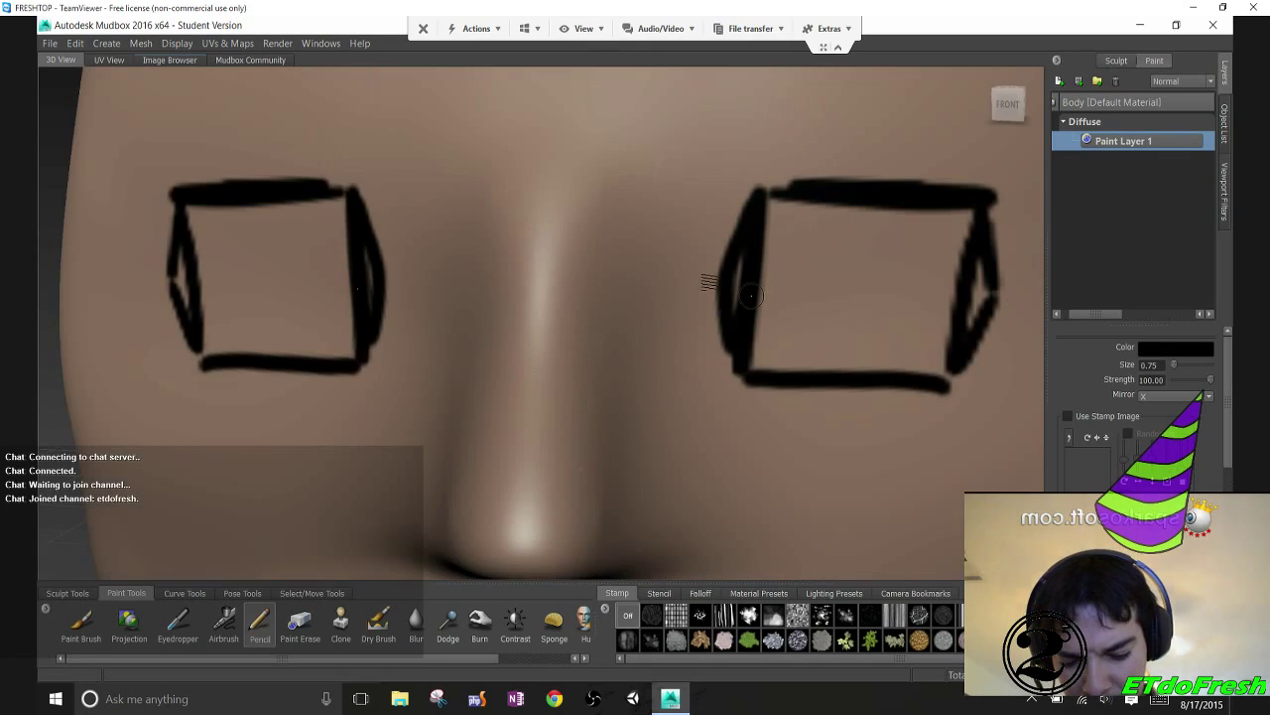
scroll(709, 281, down, 5)
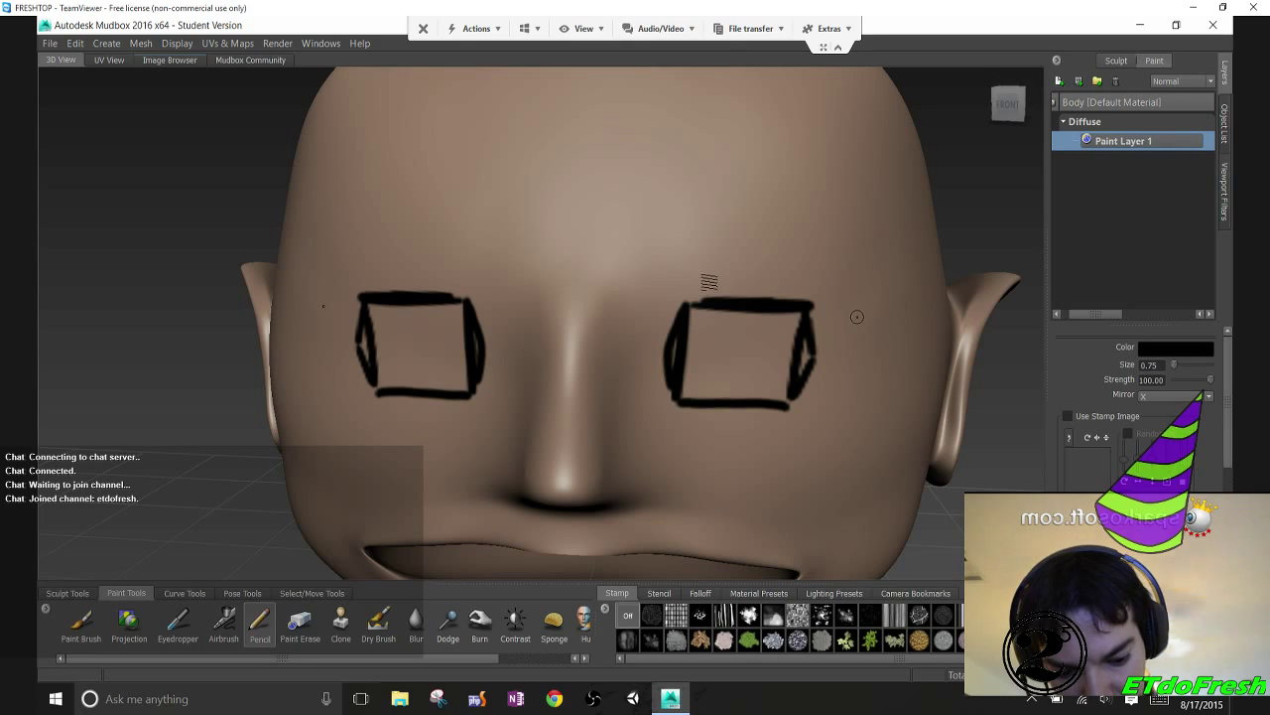
Sketch wider eye guides with outward-pointing corner strokes, a vertical line inside each square, and lines above and below
key(a)
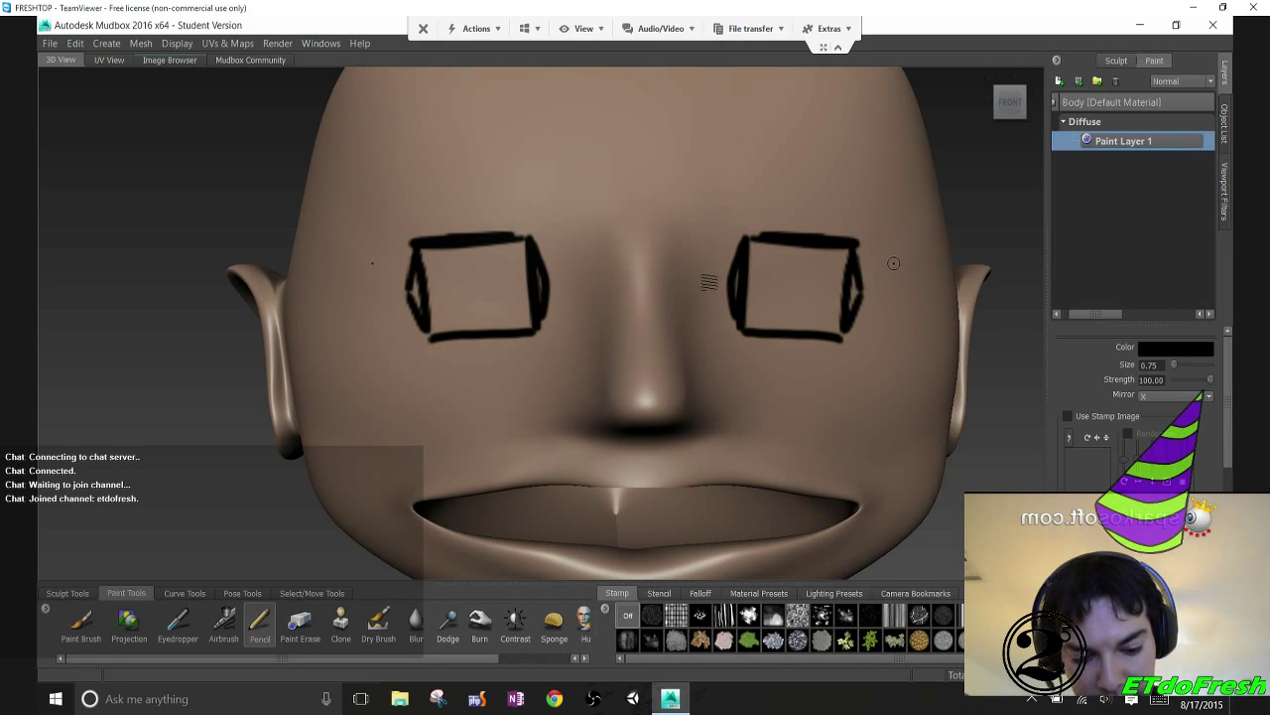
mouse_move(887, 245)
mouse_down()
mouse_move(914, 299)
mouse_move(891, 327)
mouse_move(913, 290)
mouse_up()
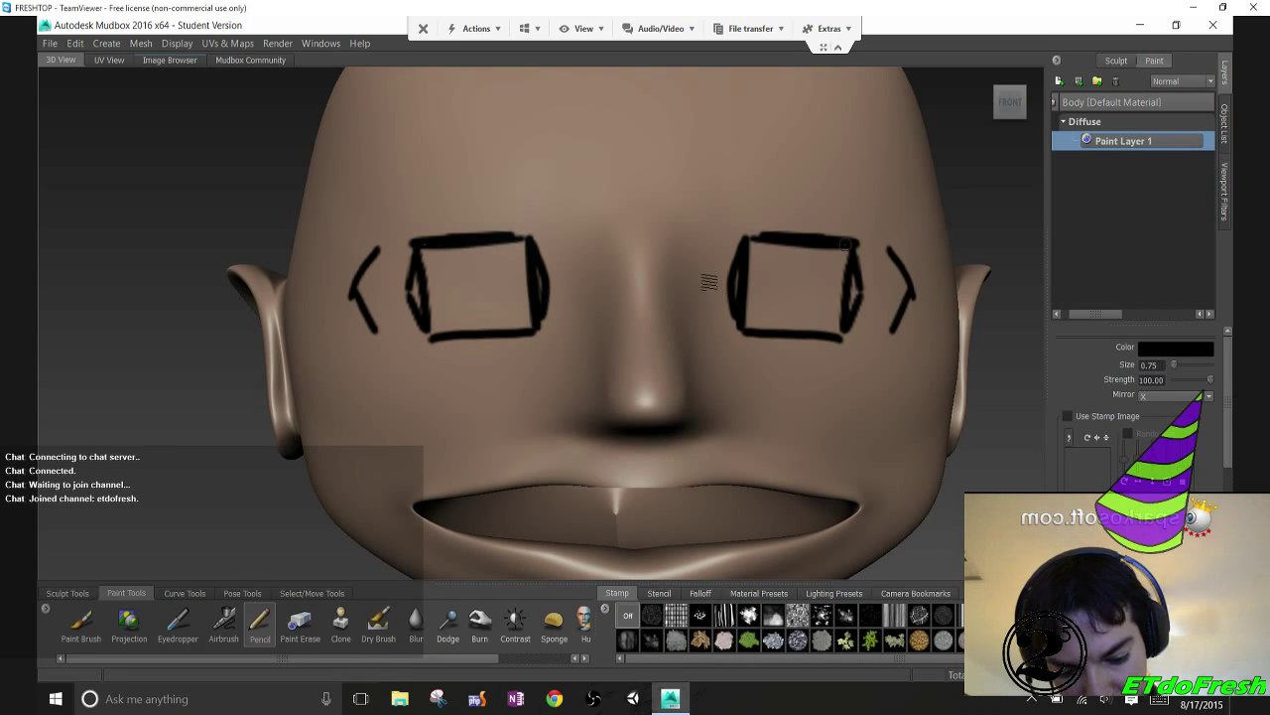
drag(779, 252, 779, 331)
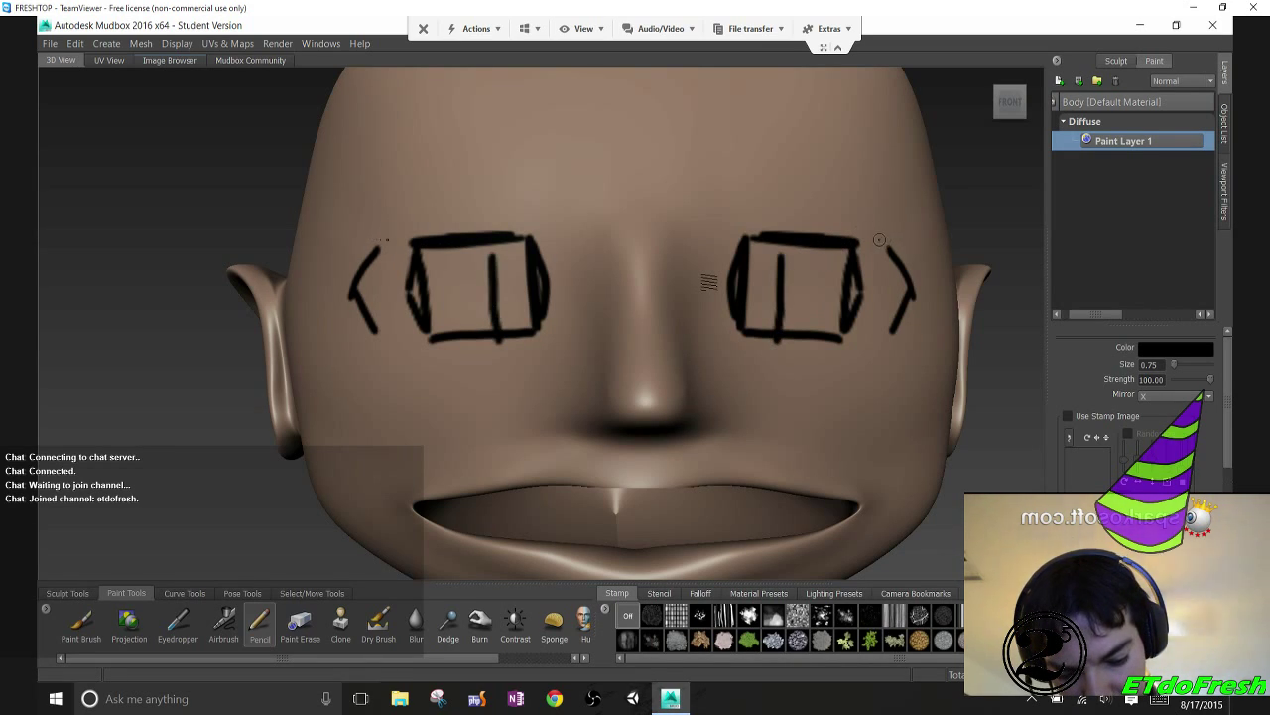
drag(794, 214, 887, 223)
click(789, 347)
drag(789, 347, 900, 332)
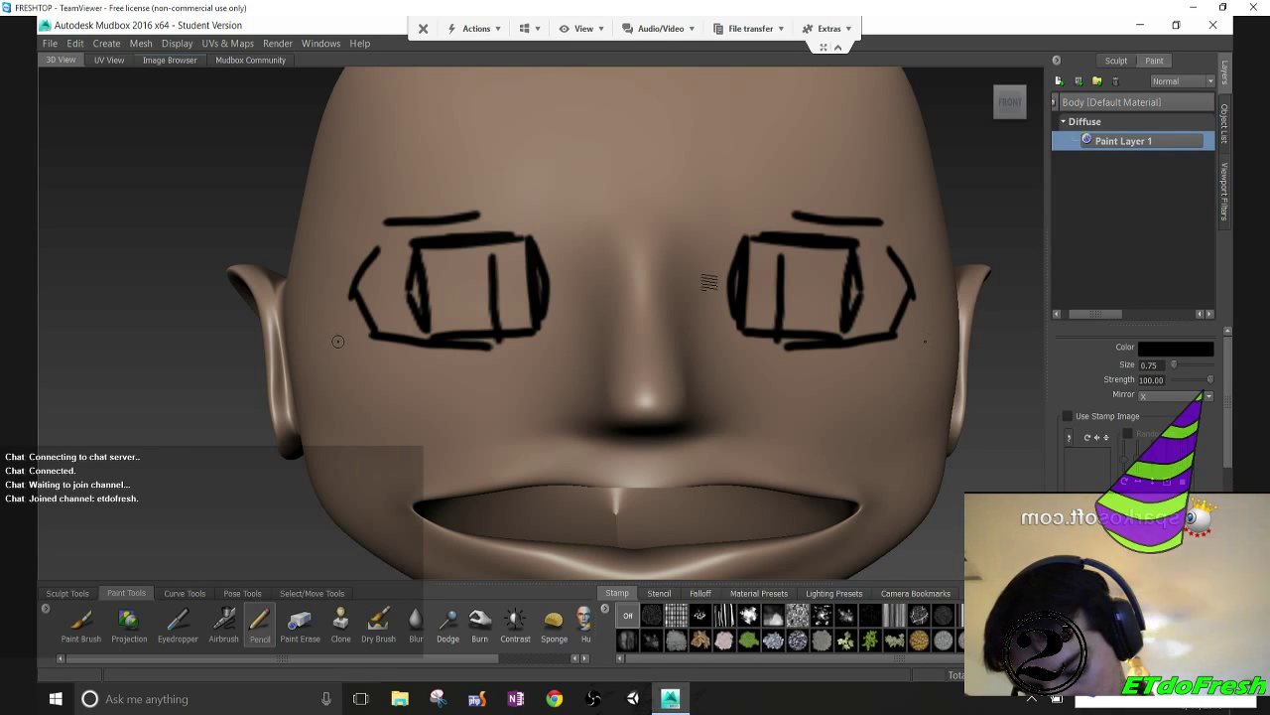
Extend the eye guides outward with an outer vertical line and longer upper and lower lines, and dot the cheeks below
drag(335, 332, 343, 229)
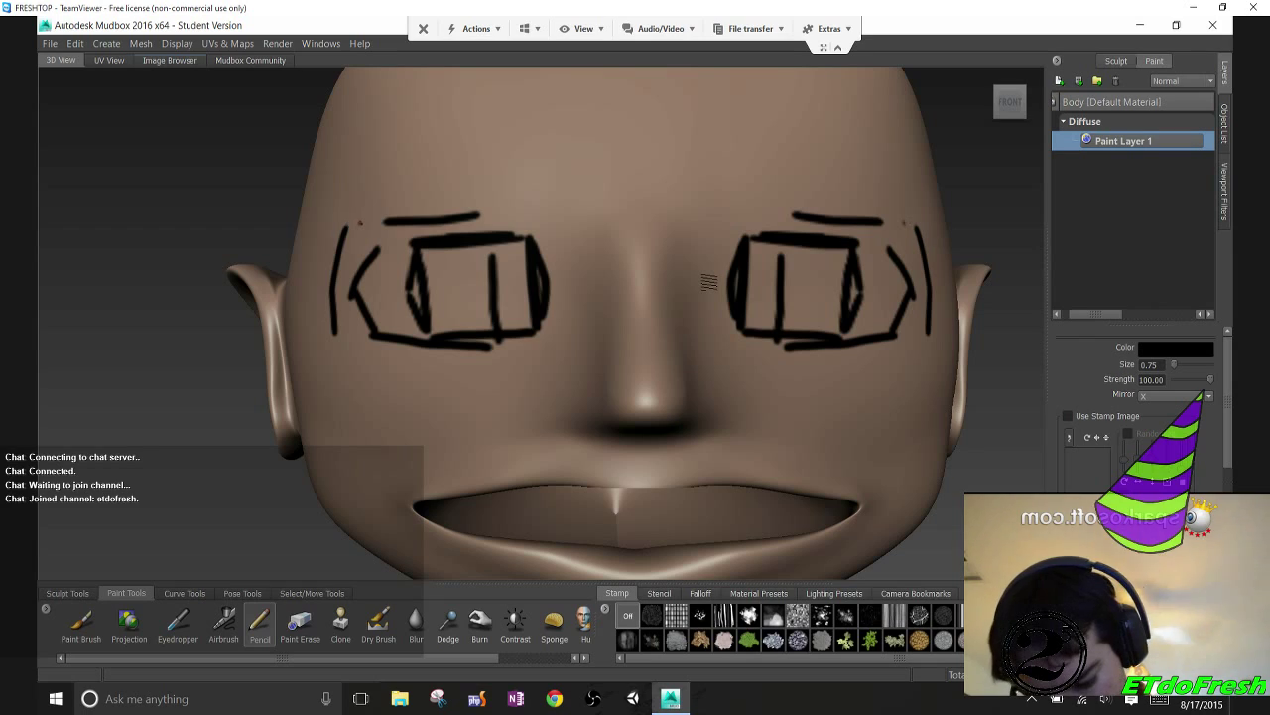
drag(360, 225, 459, 227)
drag(340, 336, 447, 335)
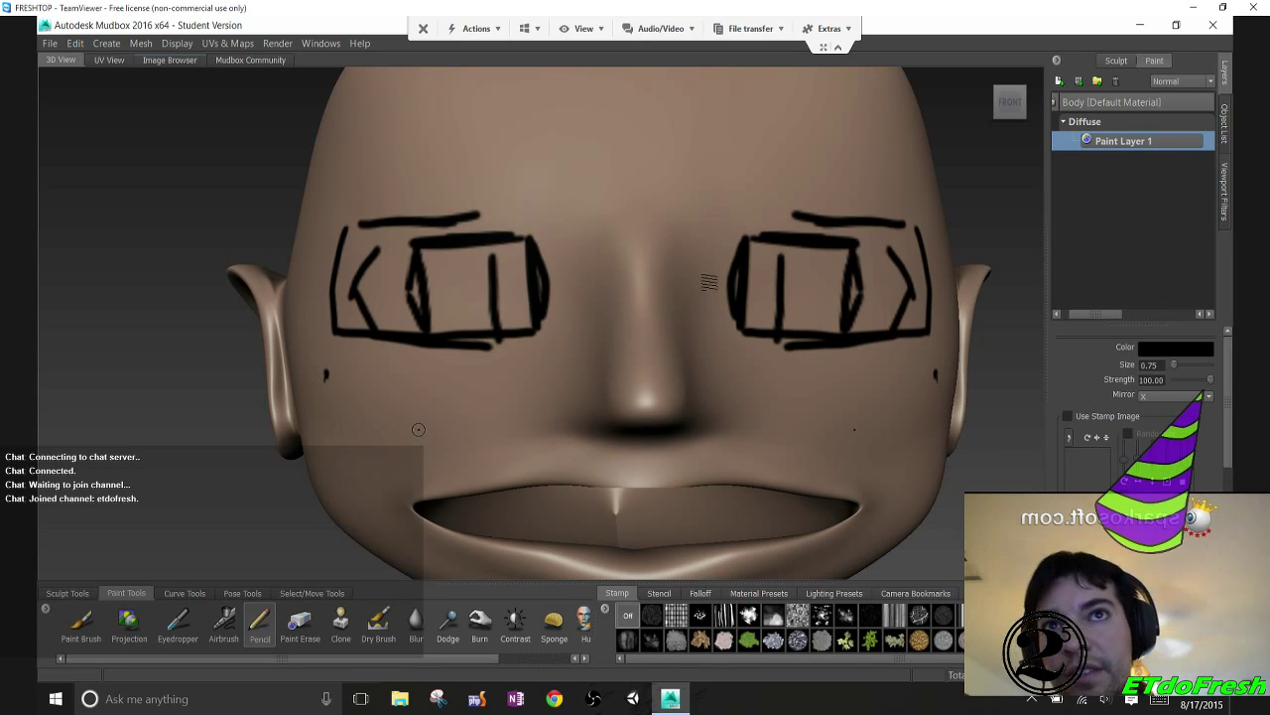
click(360, 431)
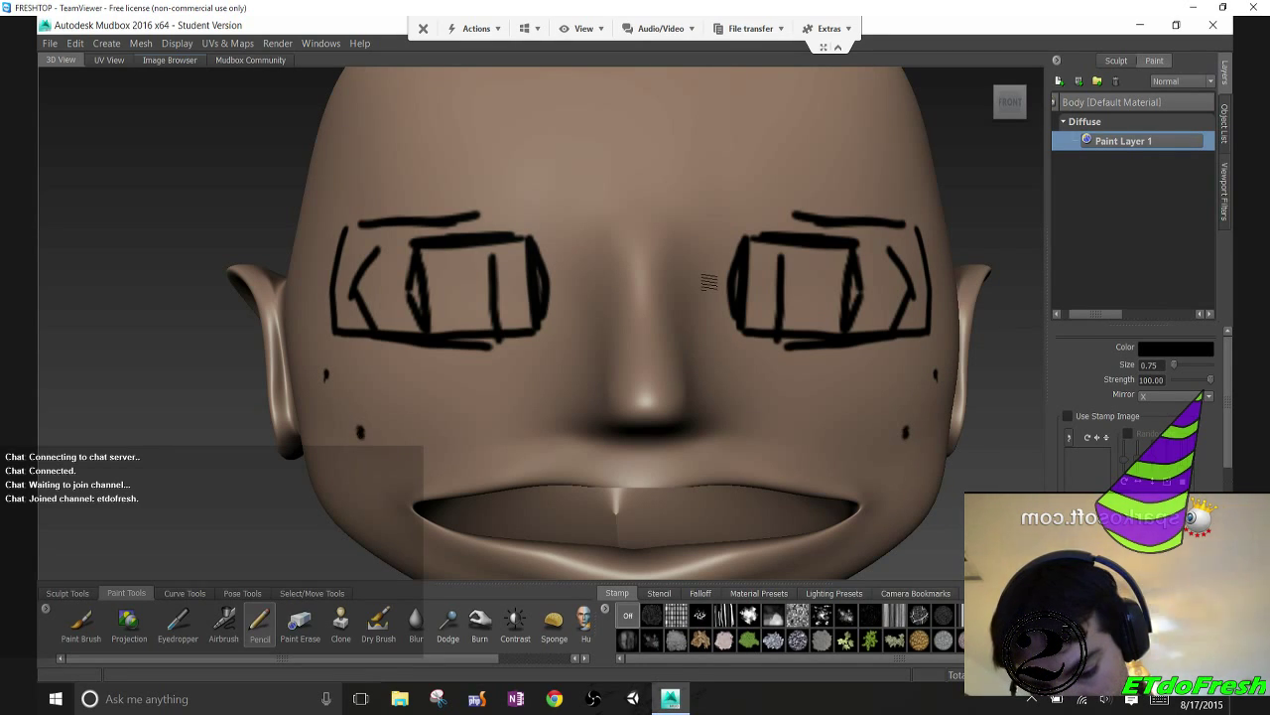
click(401, 382)
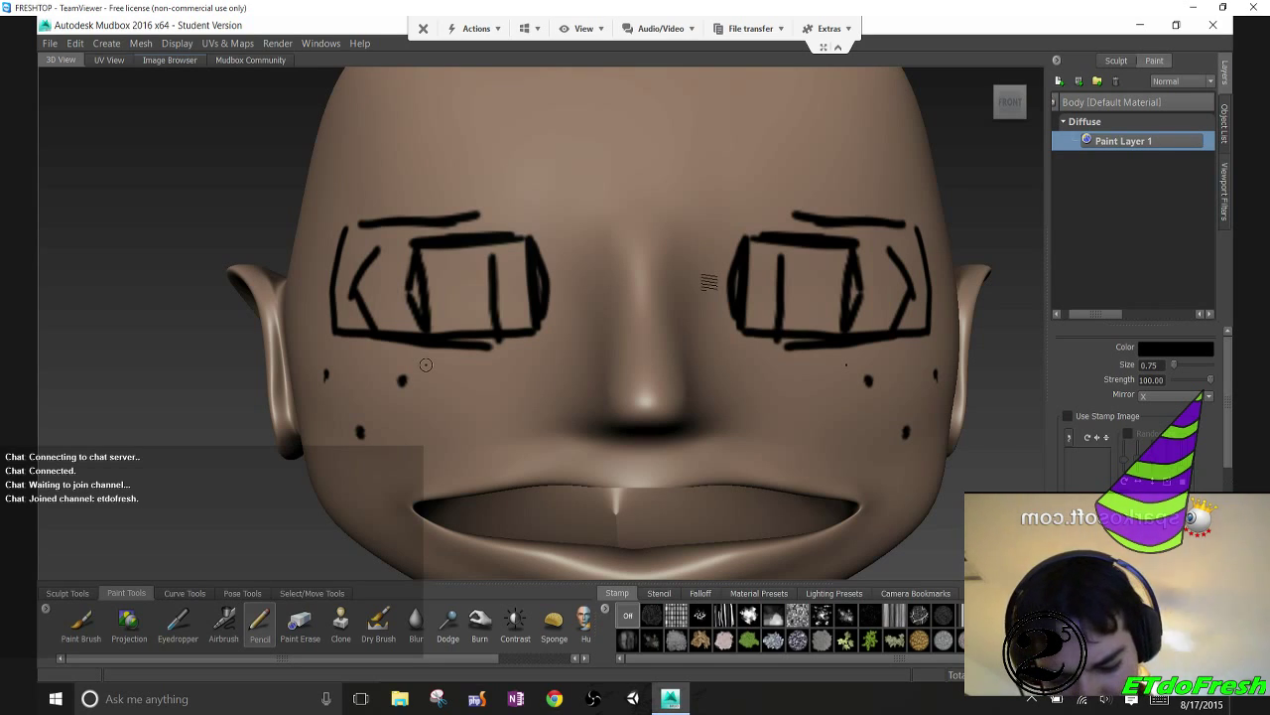
Switch the front view to orthographic and paint a horizontal guide line under each eye through the inner cheek dot
mouse_move(426, 364)
alt+mouse_down()
mouse_move(307, 358)
mouse_move(353, 351)
alt+mouse_up()
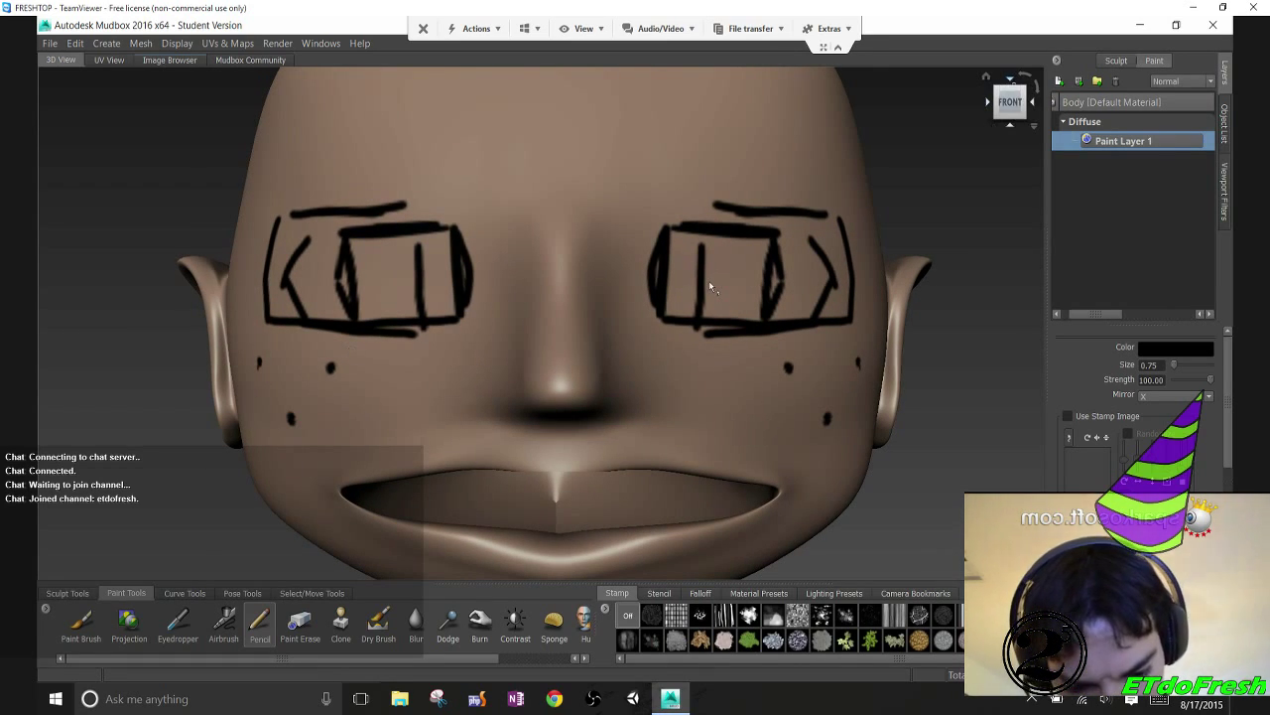
click(1033, 125)
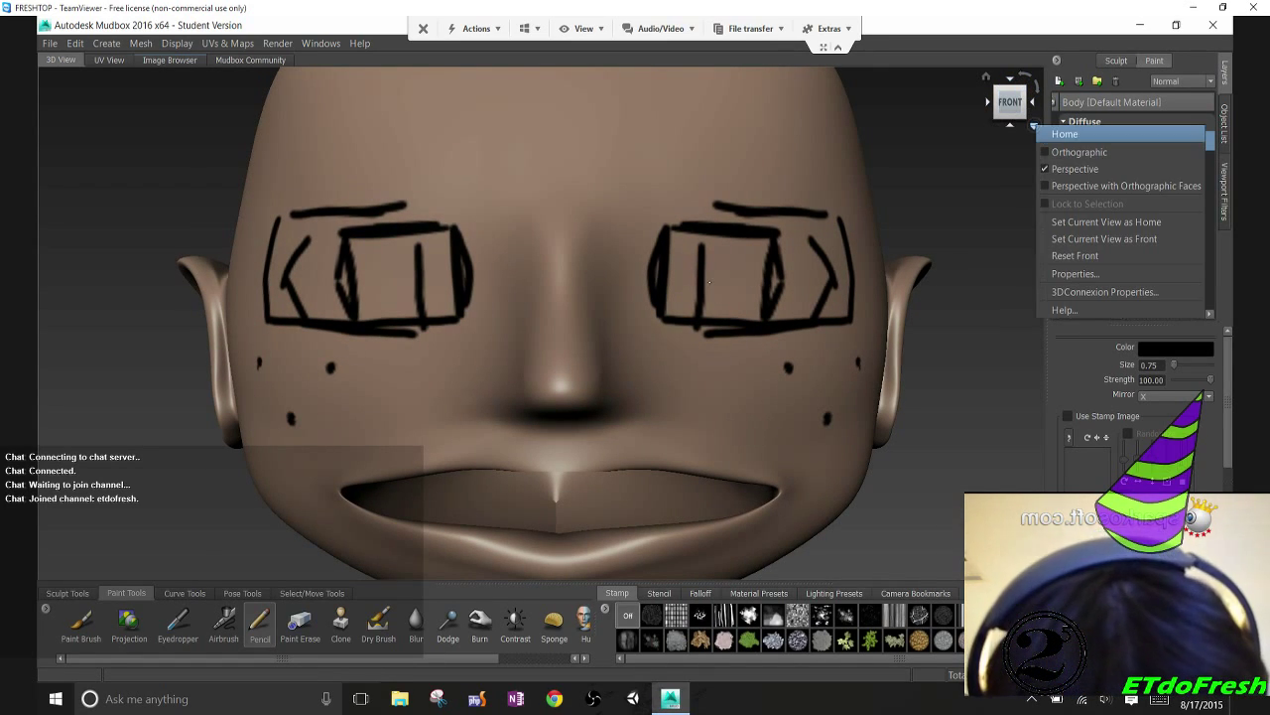
click(1092, 151)
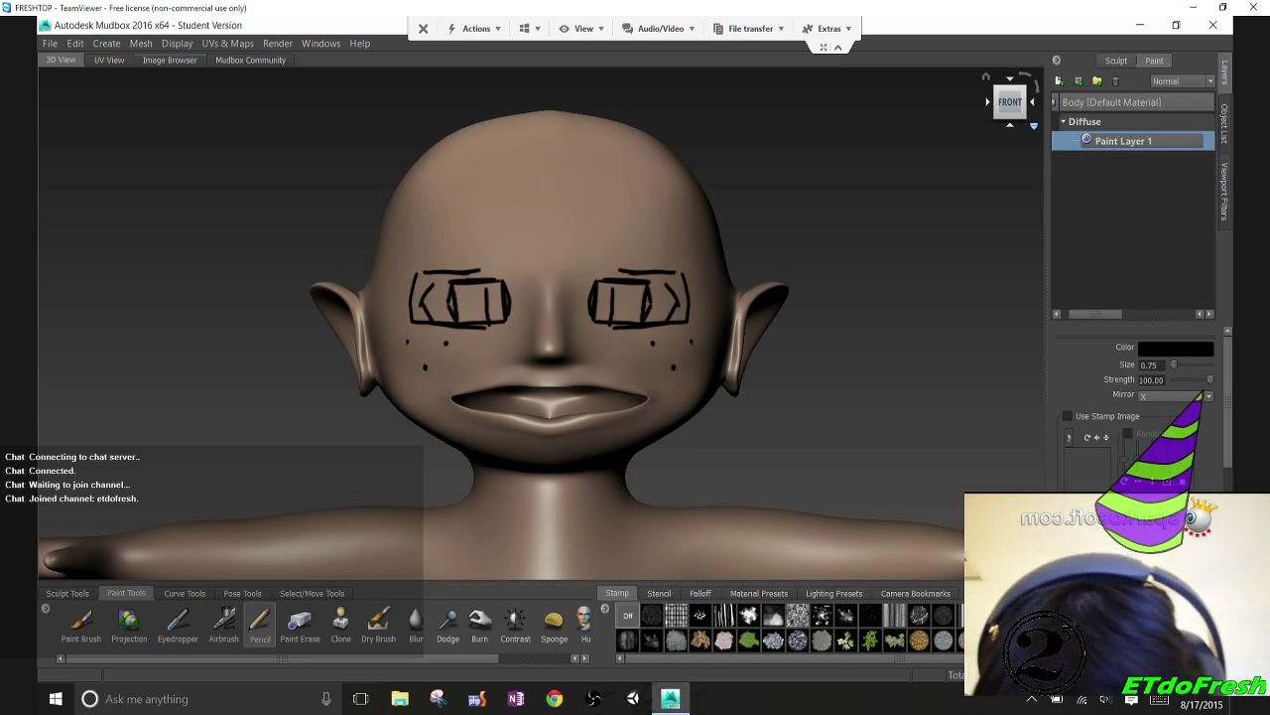
scroll(561, 328, up, 5)
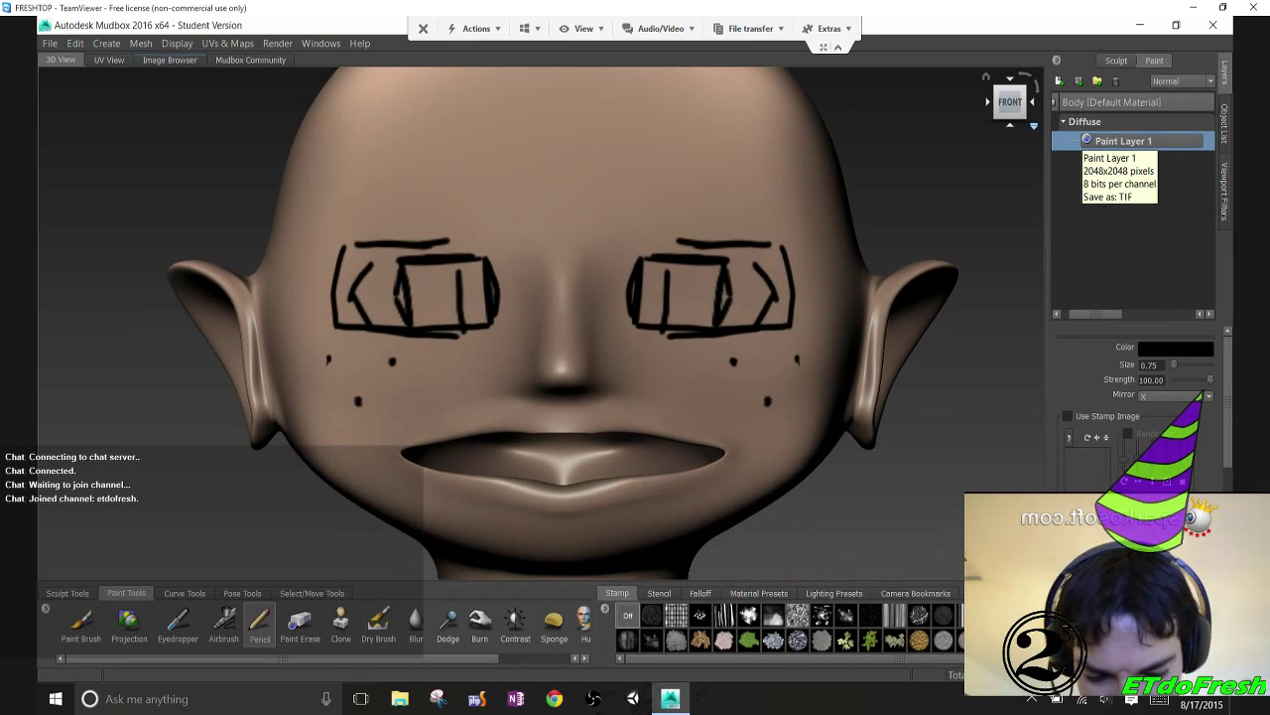
scroll(561, 328, up, 2)
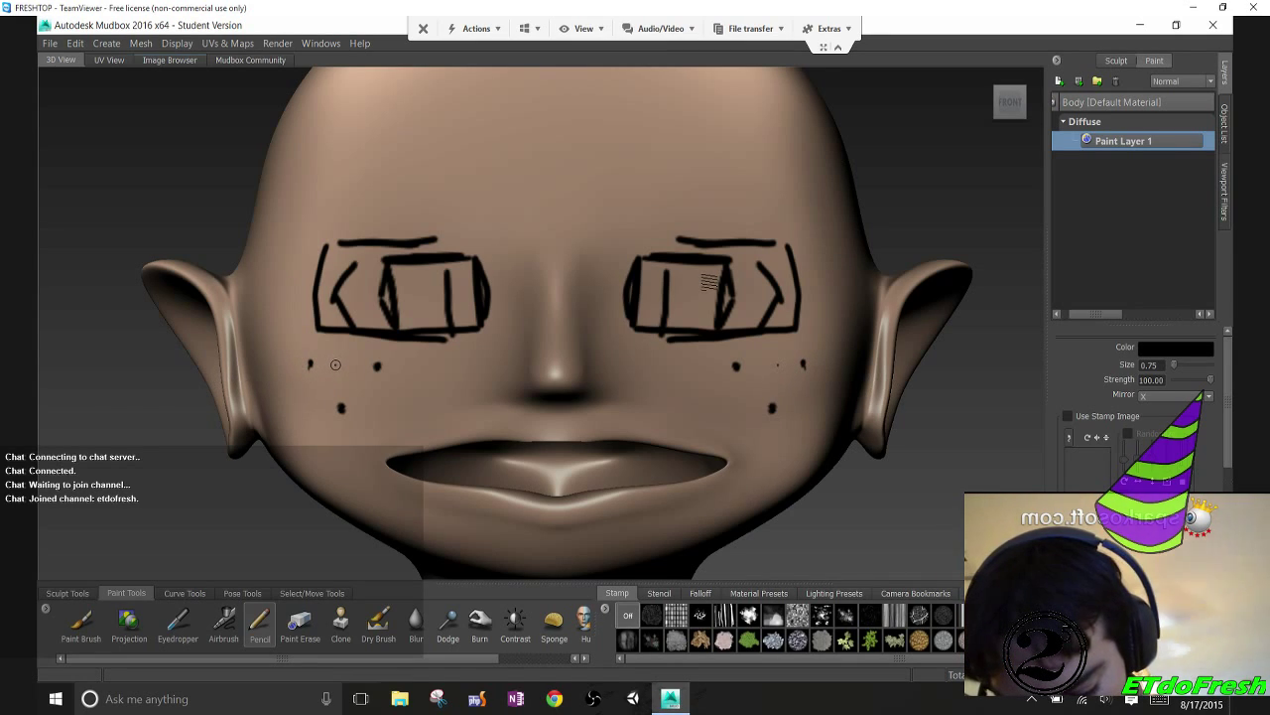
drag(345, 366, 463, 365)
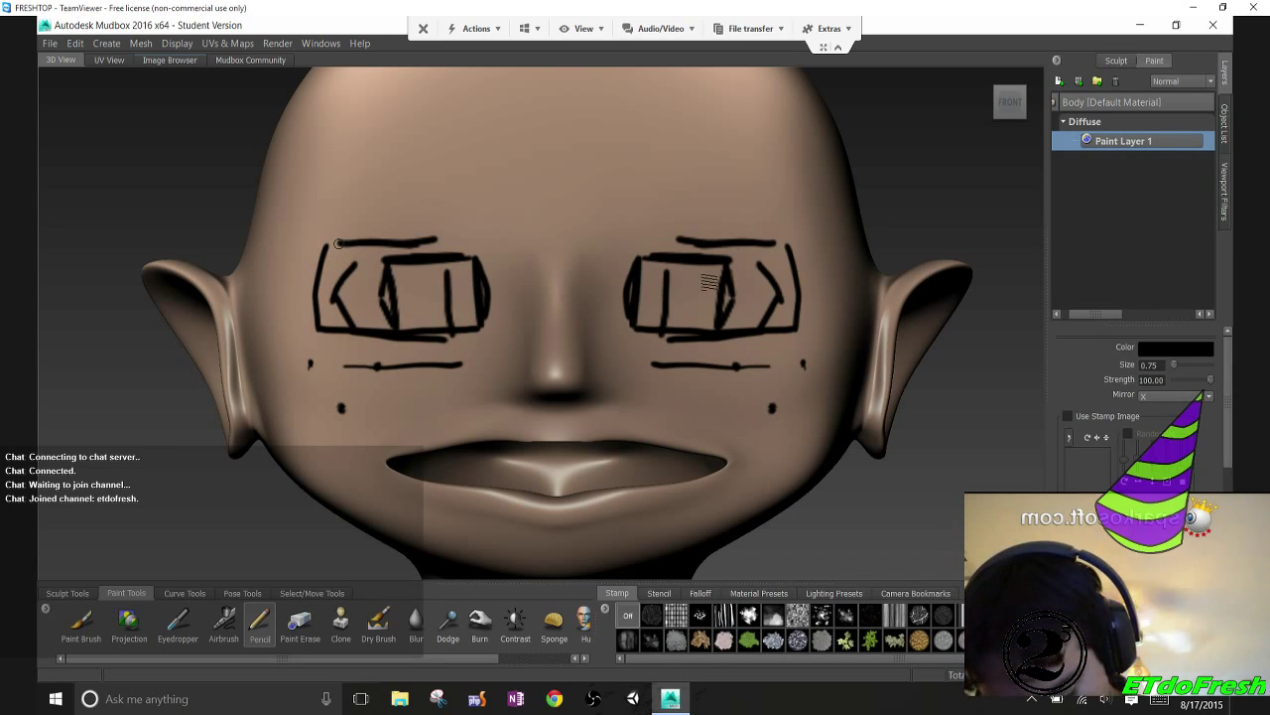
Extend the mirrored black pencil guide lines along the top, inner side and outer side of the eye outlines
drag(437, 242, 463, 243)
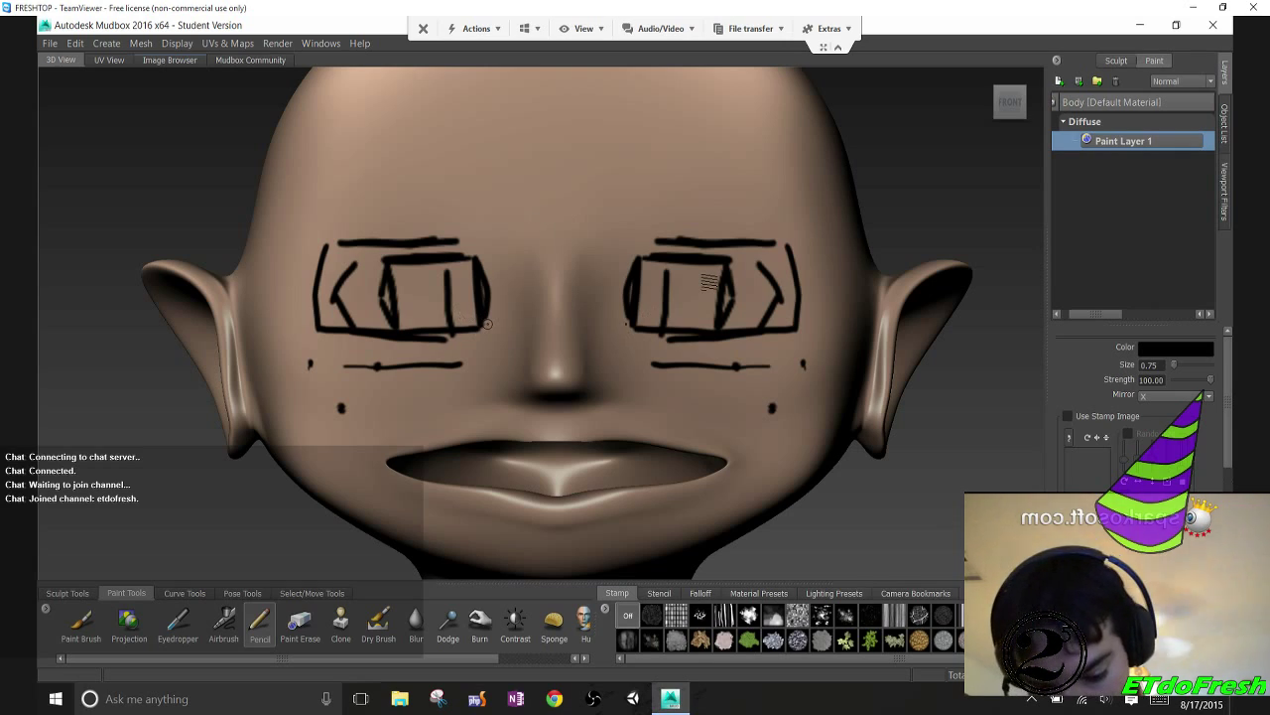
drag(463, 260, 463, 354)
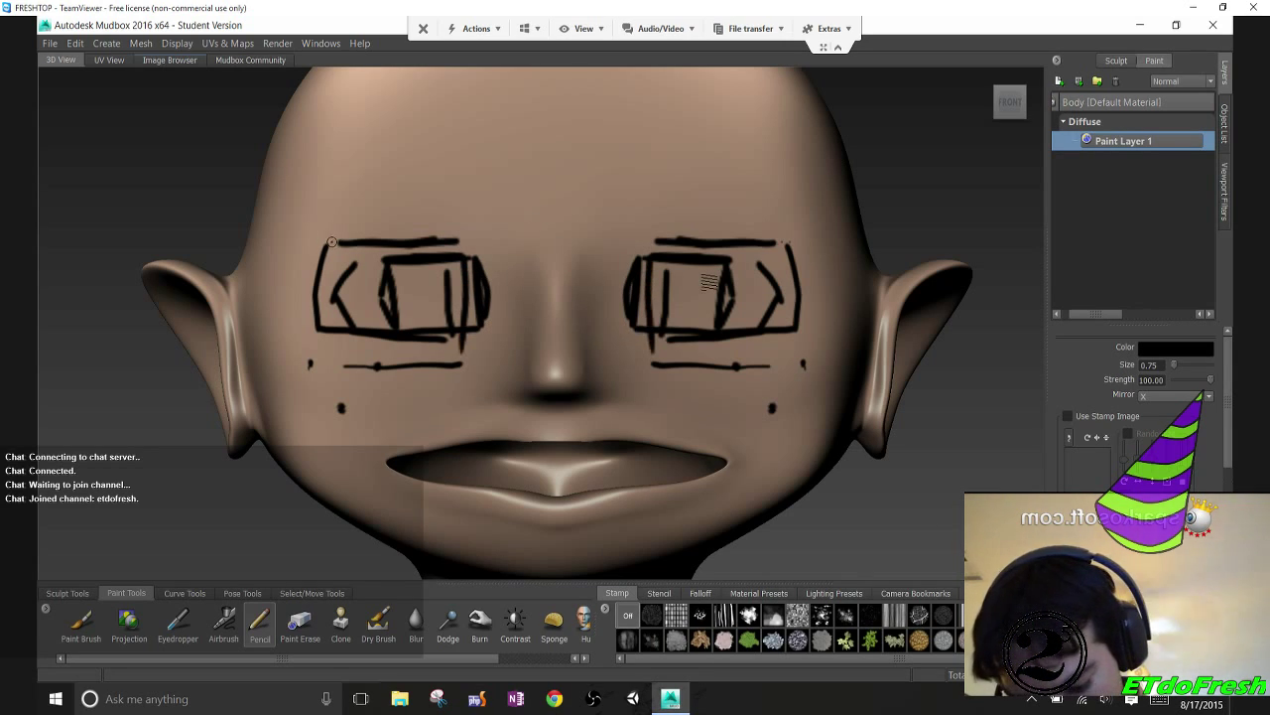
mouse_move(310, 257)
mouse_down()
mouse_move(307, 355)
mouse_move(322, 367)
mouse_up()
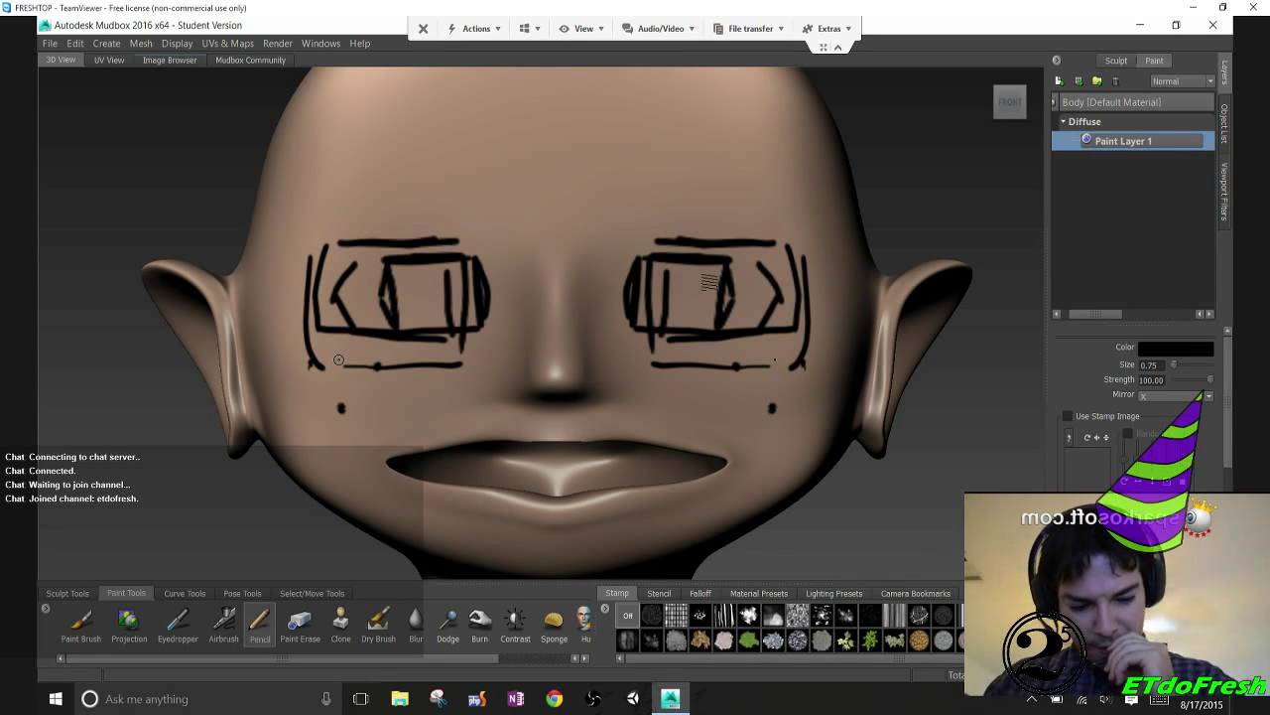
Add a new 2048 Diffuse paint layer and dab white at the outer part of the eyes with the Paint Brush
click(1058, 80)
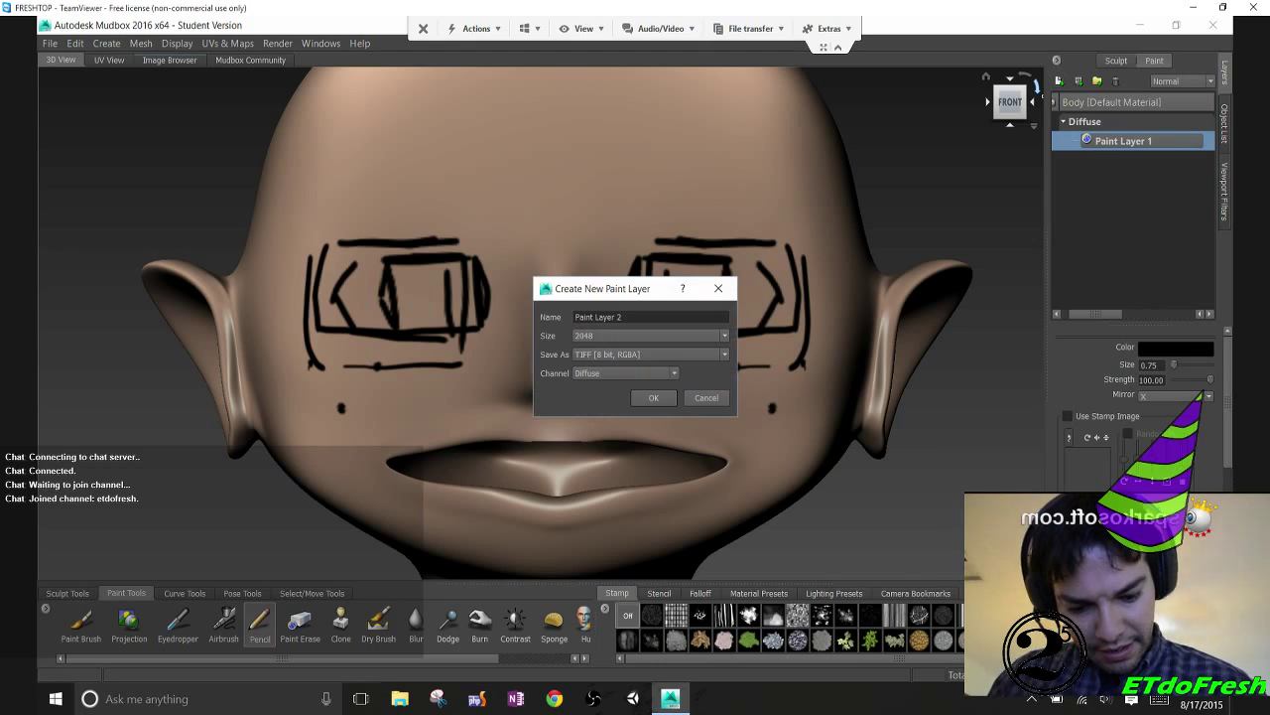
click(653, 397)
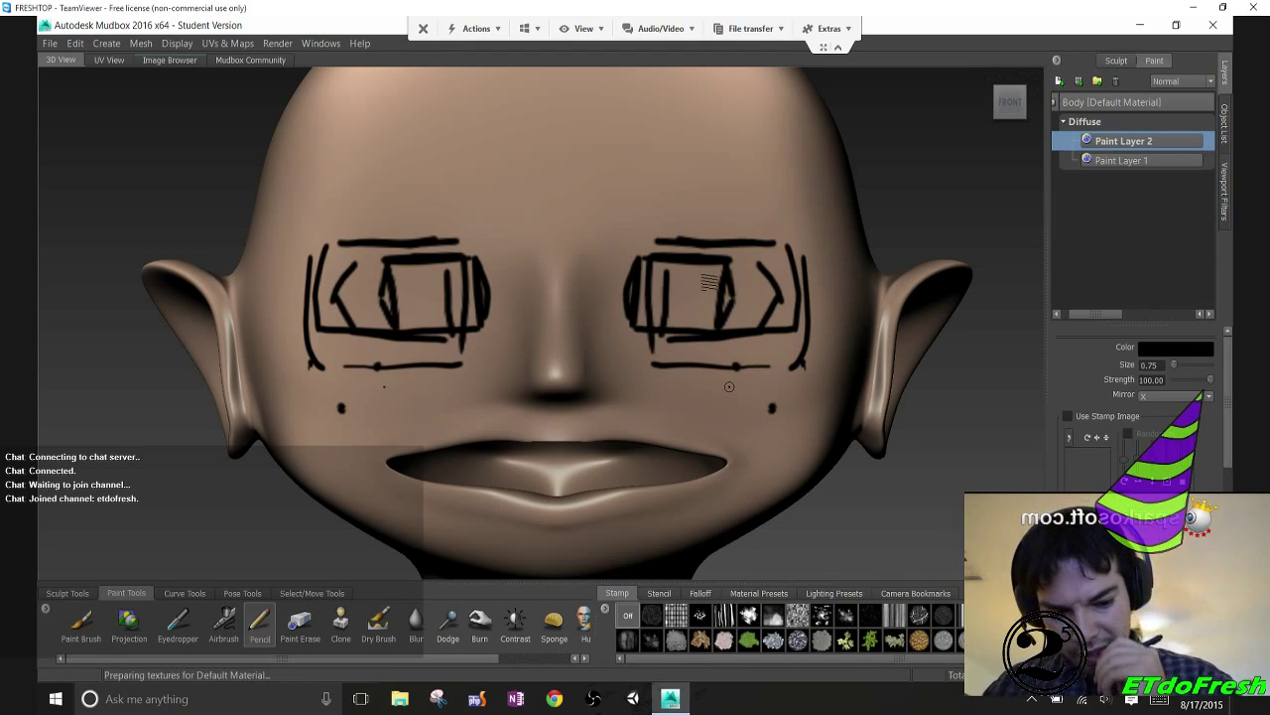
click(81, 622)
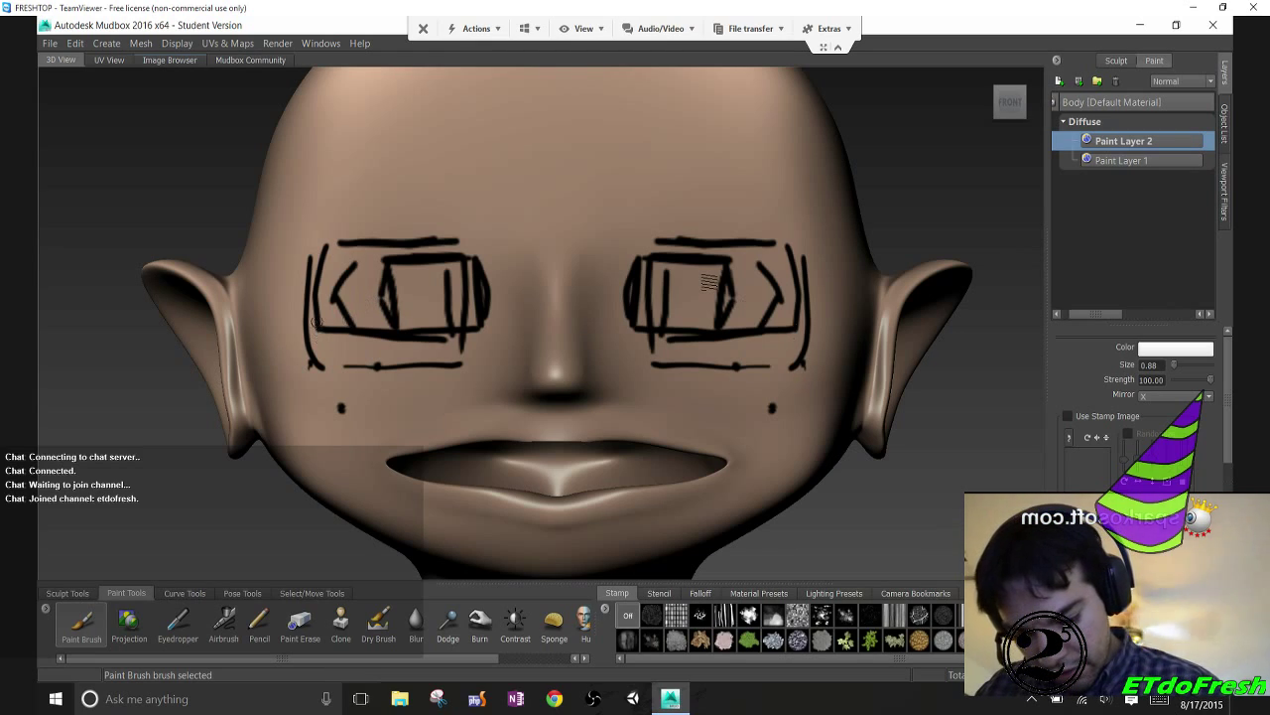
mouse_move(322, 304)
mouse_down()
mouse_move(327, 347)
mouse_move(336, 320)
mouse_up()
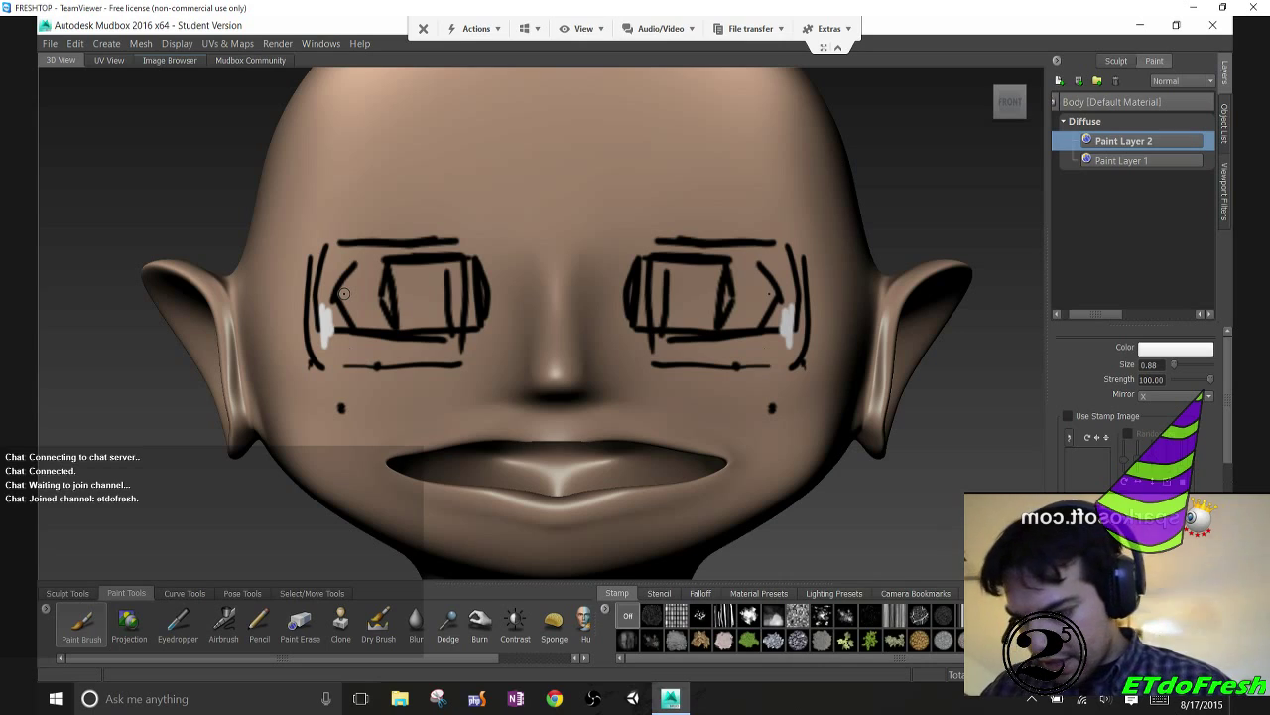
Step the head down to subdivision level 1 and brush a short white stroke inside the eye outlines
key(Page_Down)
key(Page_Down)
key(Page_Down)
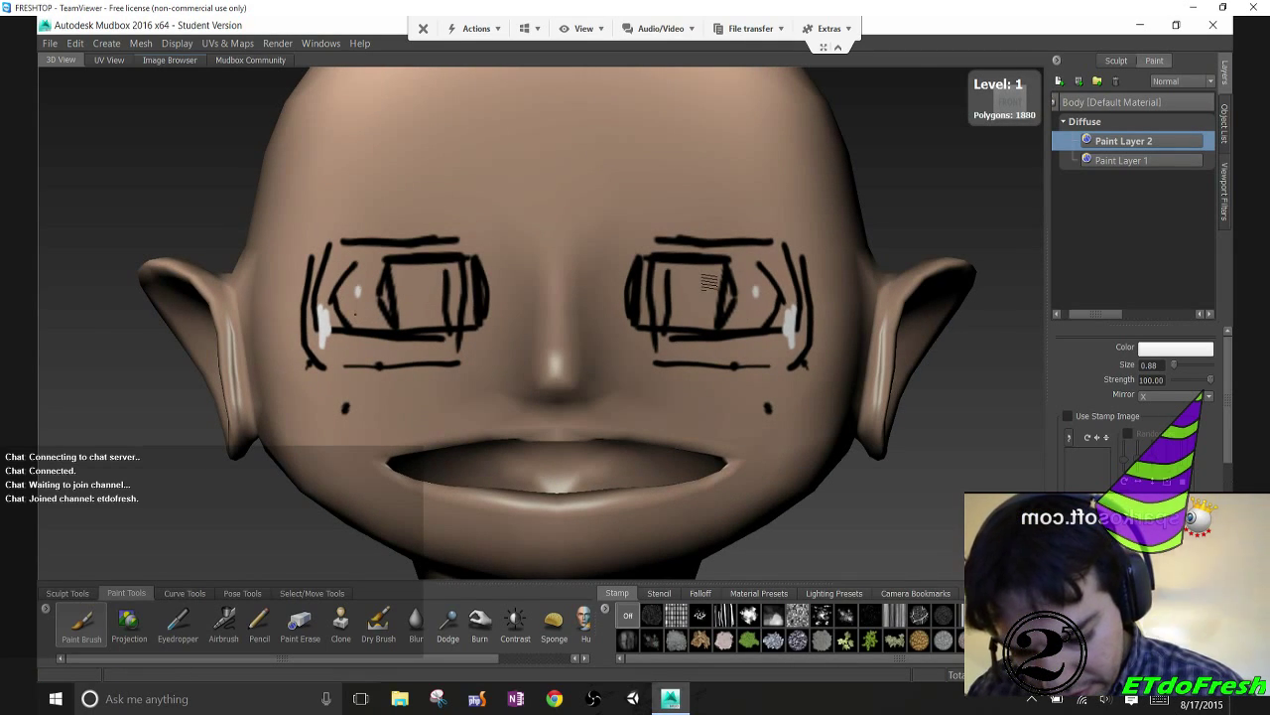
drag(354, 286, 359, 318)
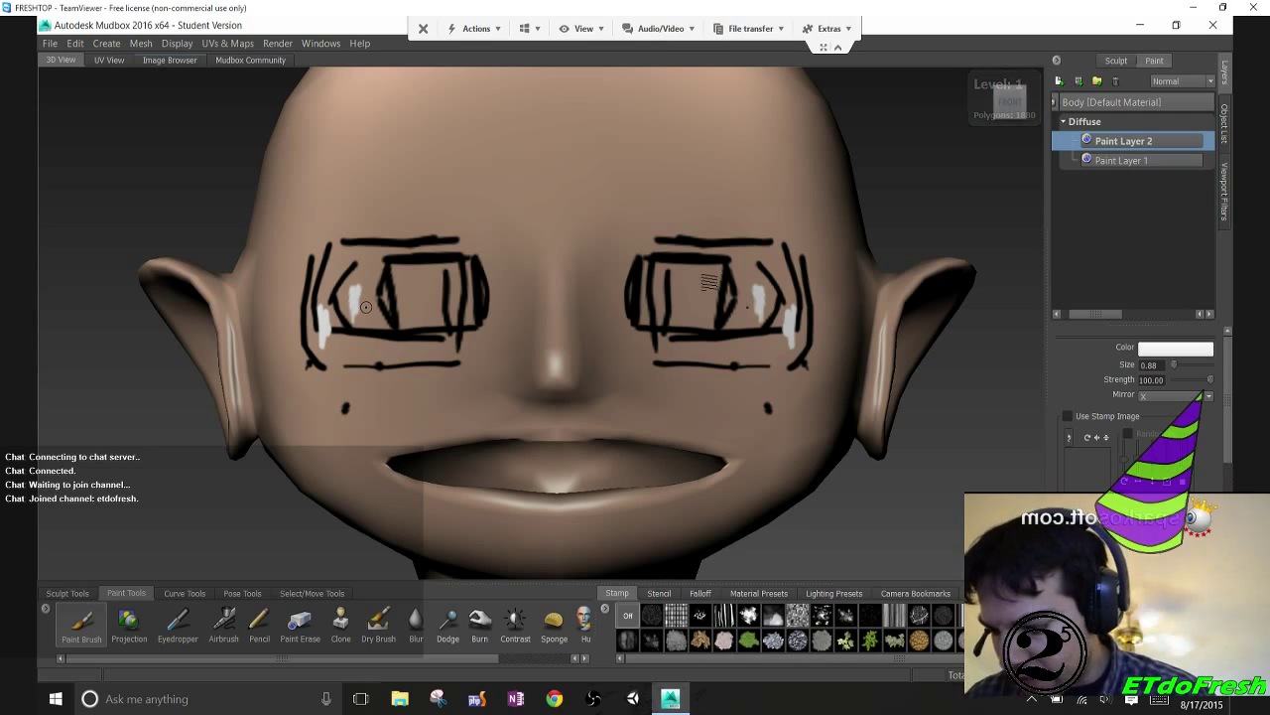
Enlarge the brush to size 3.02 and fill both eye areas with solid white rounded rectangles
key(bracketright)
key(bracketright)
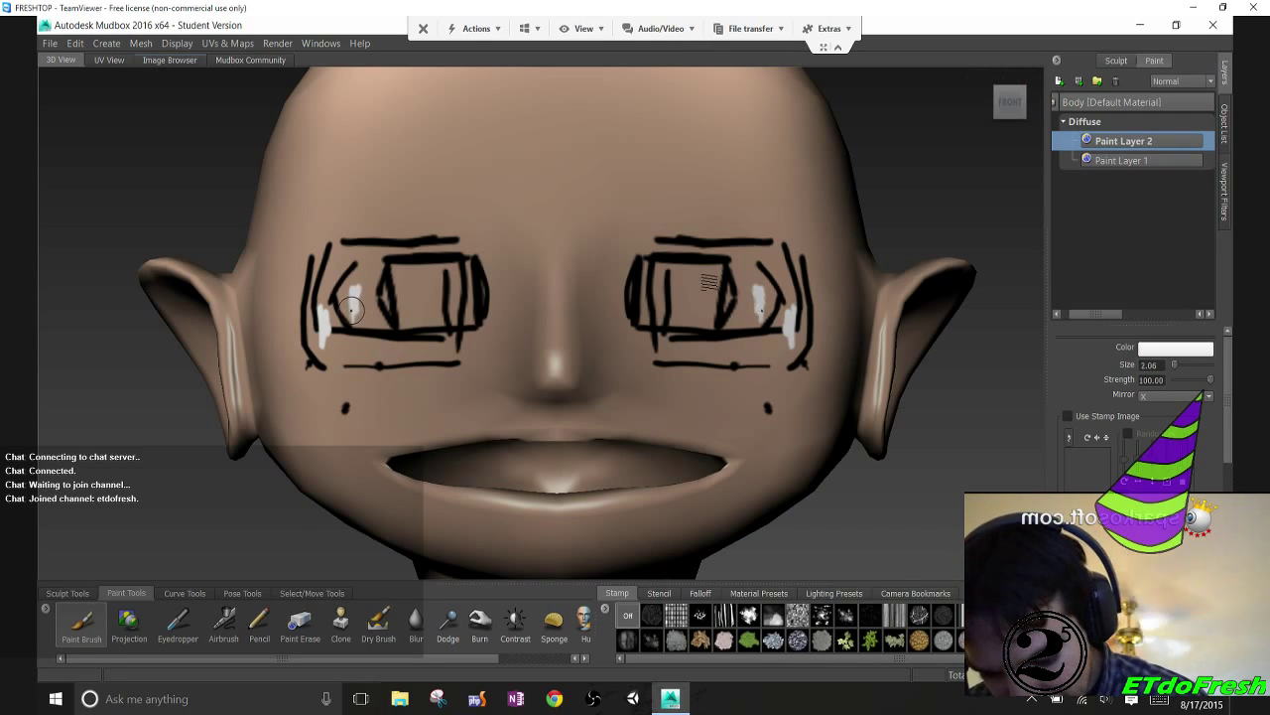
key(bracketright)
mouse_move(346, 295)
mouse_down()
mouse_move(331, 323)
mouse_move(326, 294)
mouse_move(312, 317)
mouse_move(335, 247)
mouse_move(470, 260)
mouse_move(457, 350)
mouse_move(326, 350)
mouse_move(305, 300)
mouse_move(337, 277)
mouse_move(422, 307)
mouse_move(449, 283)
mouse_move(438, 327)
mouse_move(382, 332)
mouse_move(370, 318)
mouse_up()
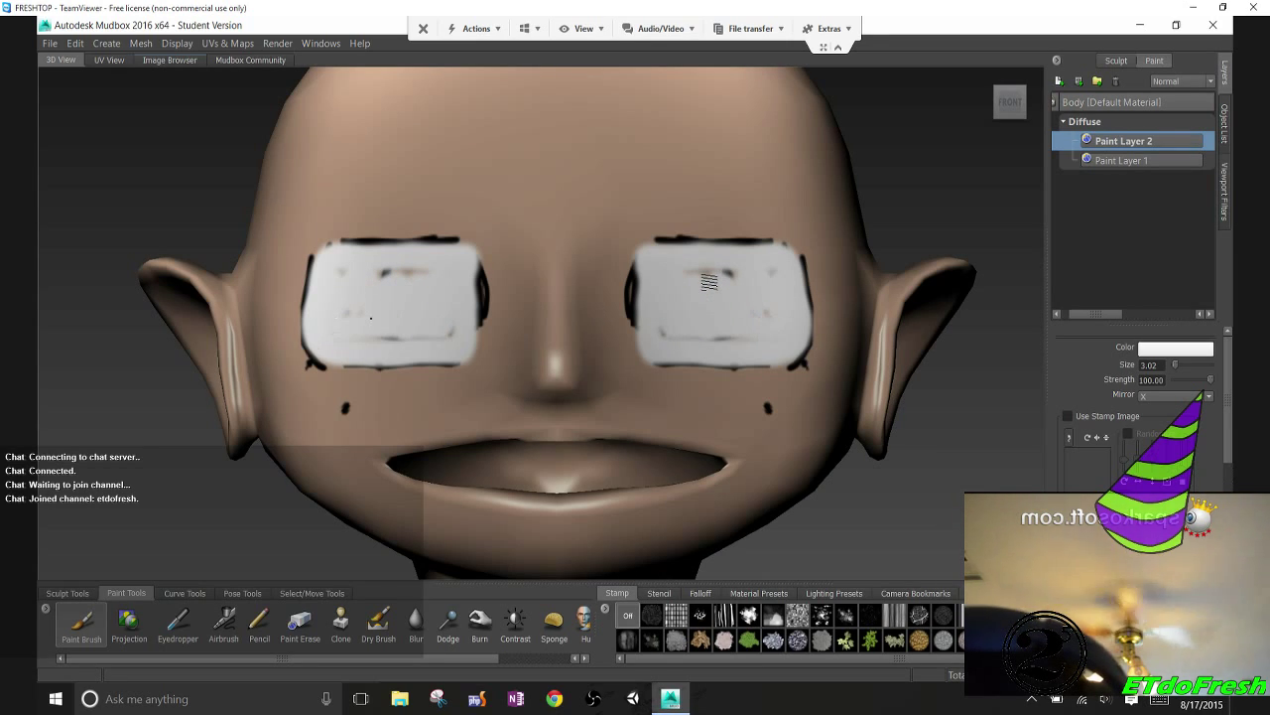
drag(421, 280, 376, 265)
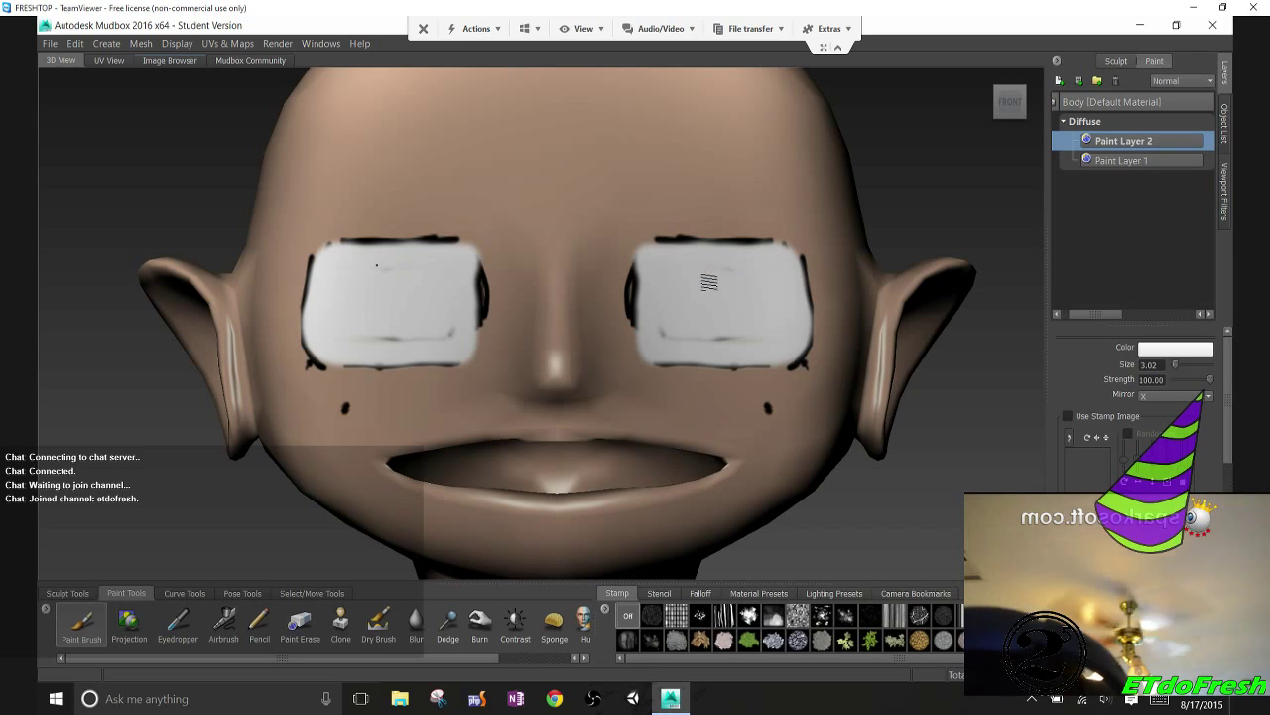
mouse_move(444, 286)
mouse_down()
mouse_move(451, 332)
mouse_move(369, 339)
mouse_up()
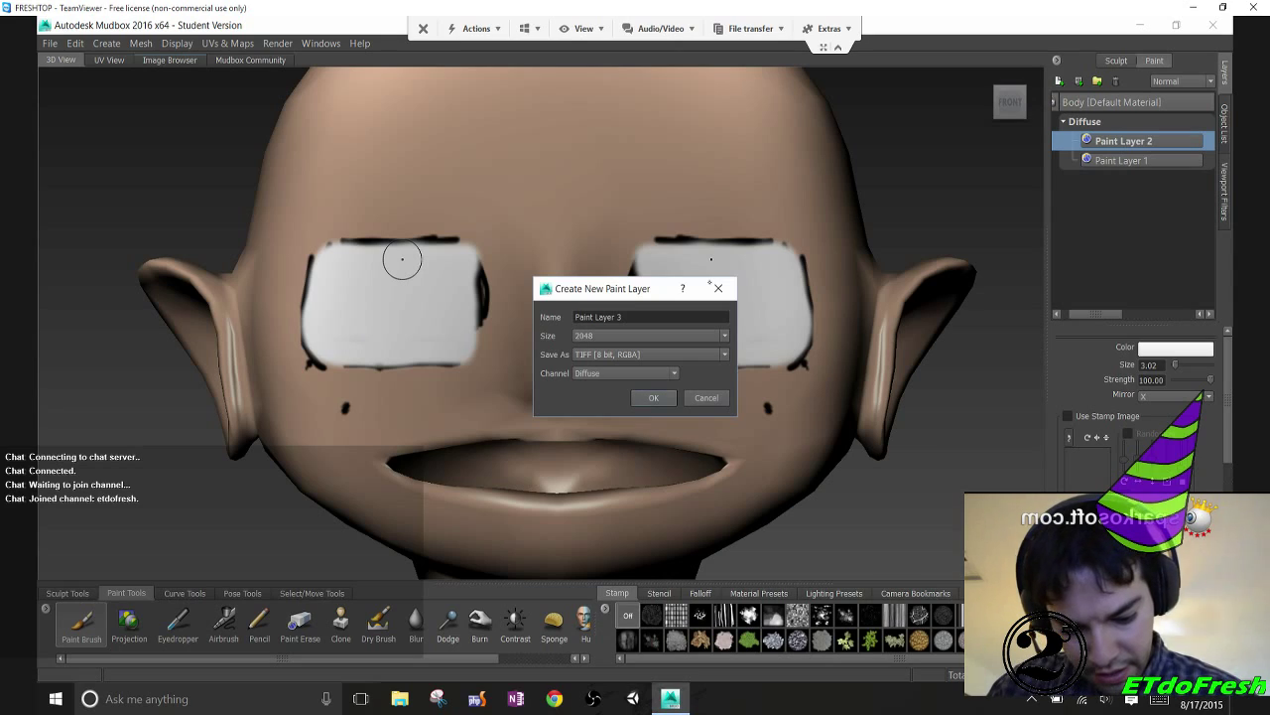
Add another 2048 Diffuse paint layer and delete Paint Layer 1 containing the black guide lines
key(Return)
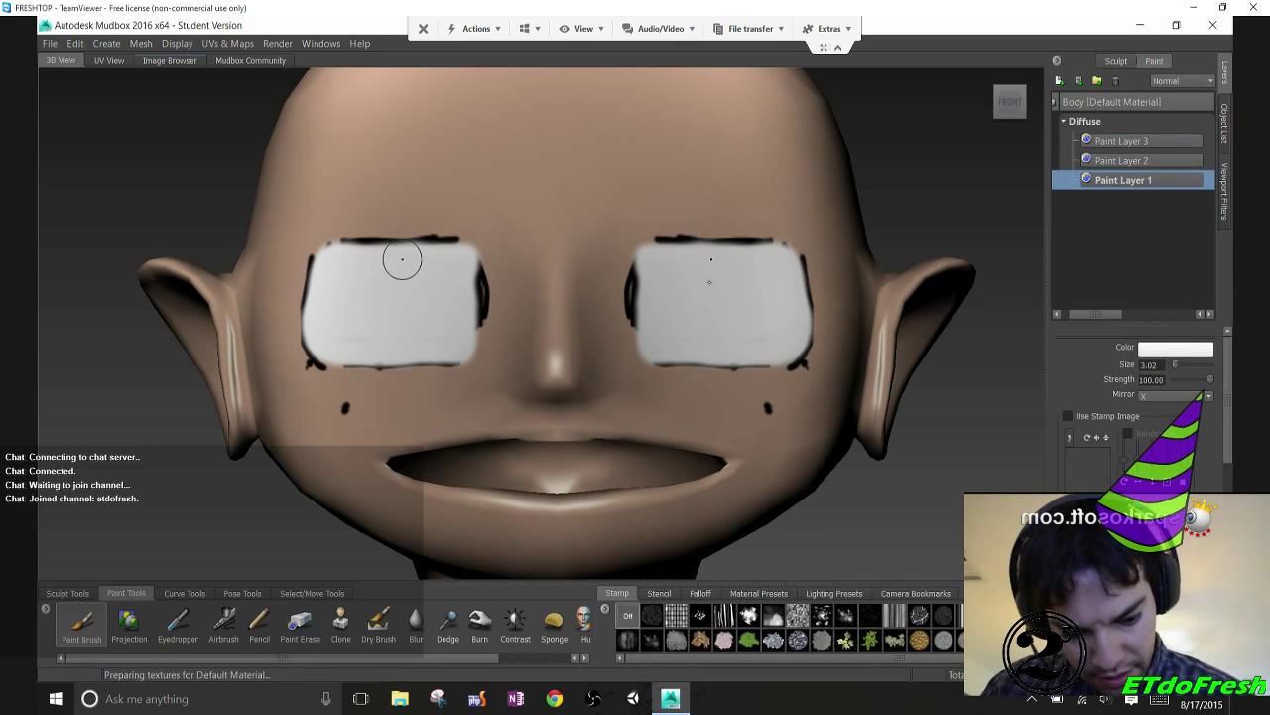
click(1116, 81)
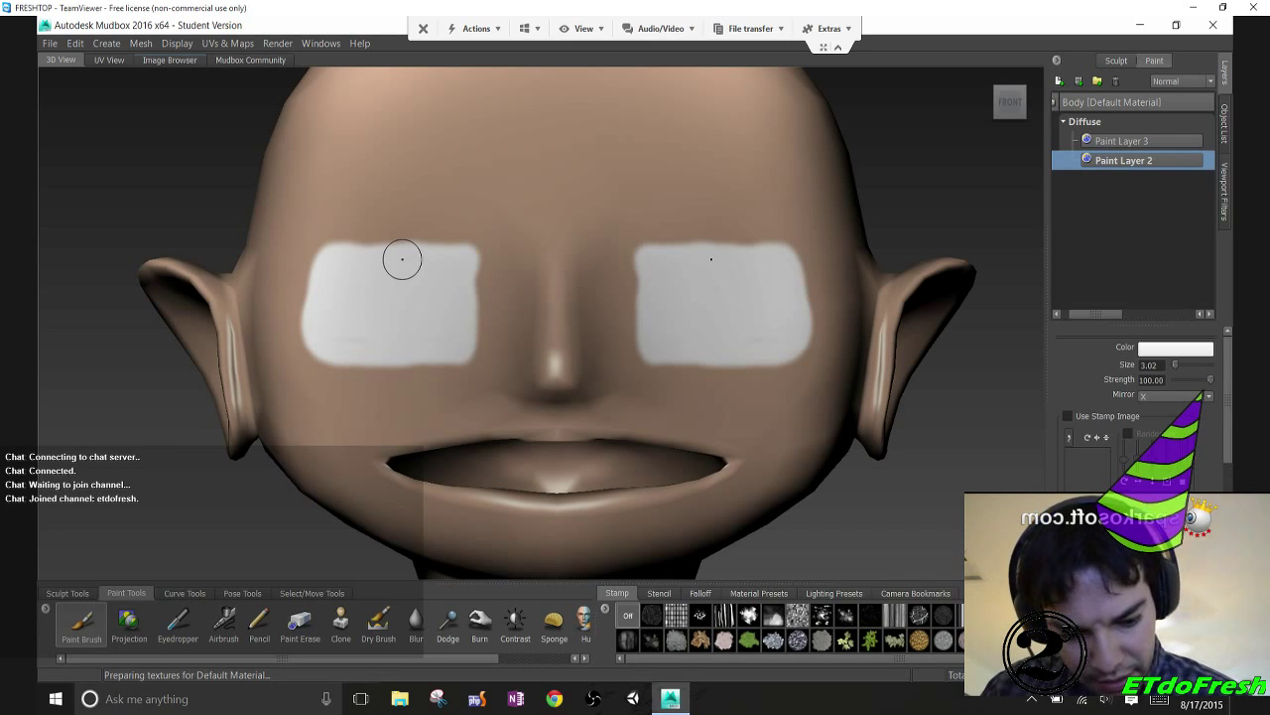
Make Paint Layer 3 active and set the brush colour to dark brown
click(1124, 141)
click(1175, 349)
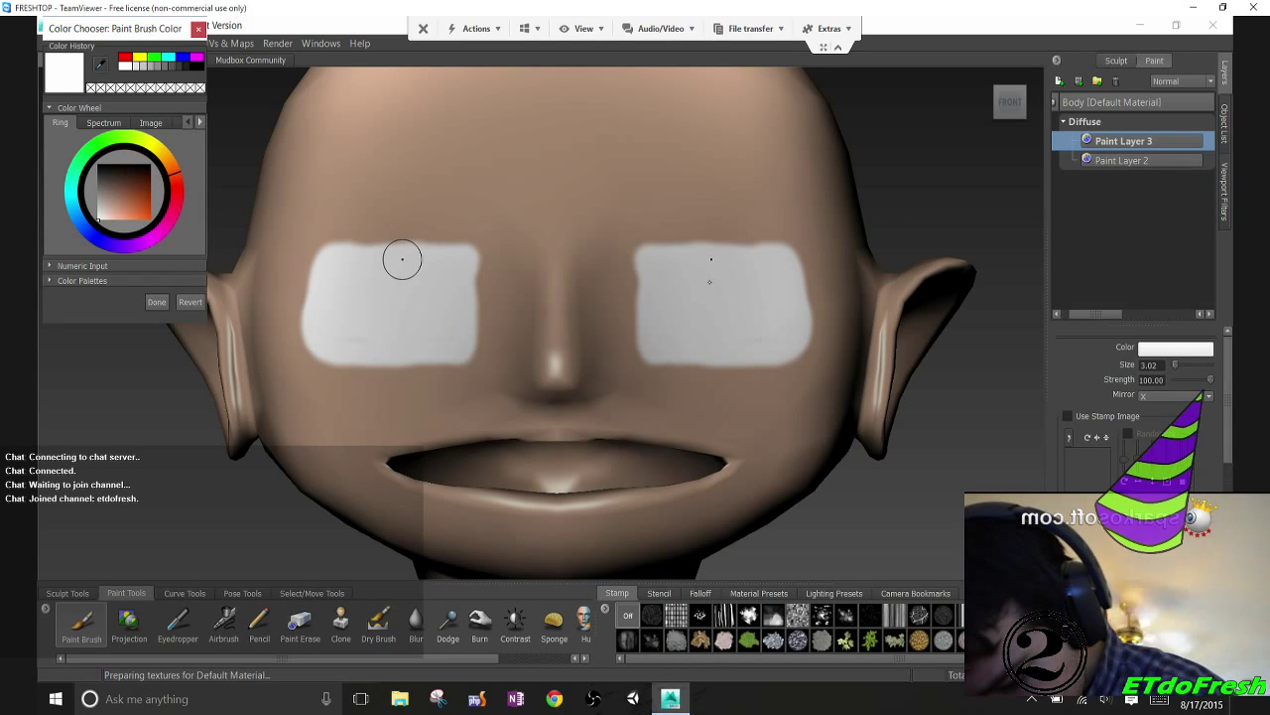
click(116, 184)
click(157, 302)
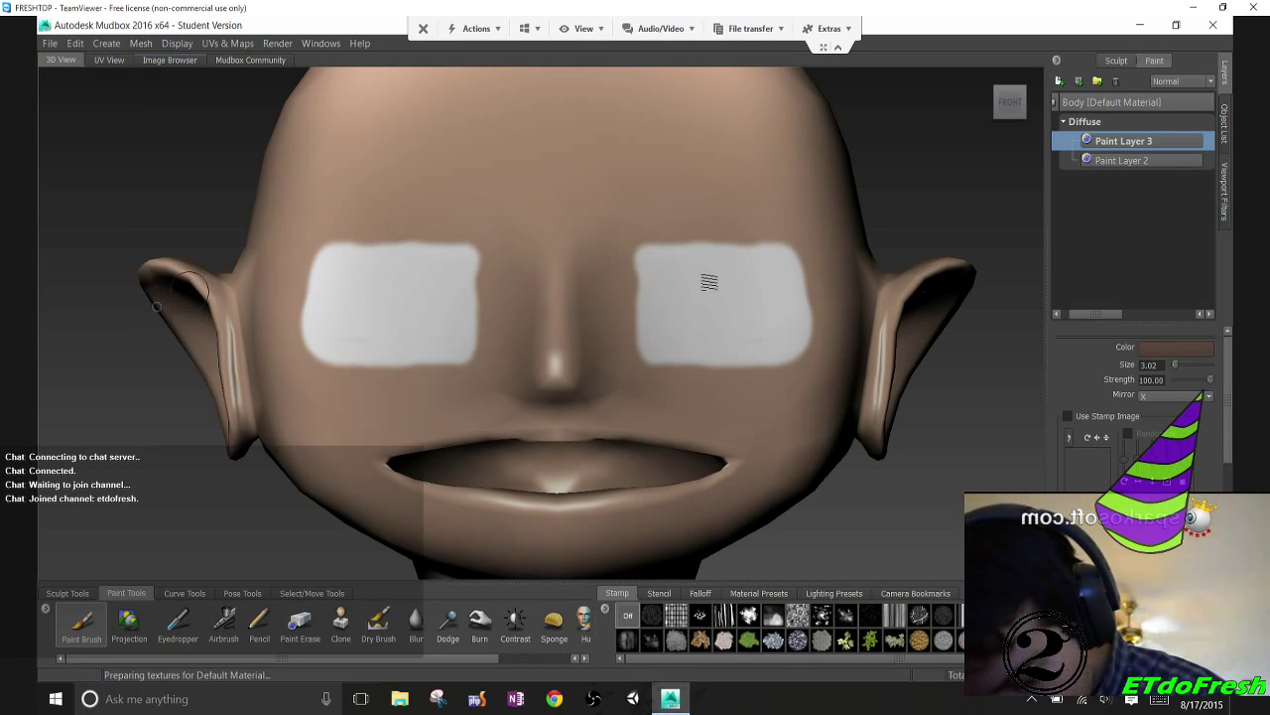
Reduce the brush to size 1.05 and dab three mirrored freckles on each cheek below the eyes
key(bracketleft)
key(bracketleft)
key(bracketleft)
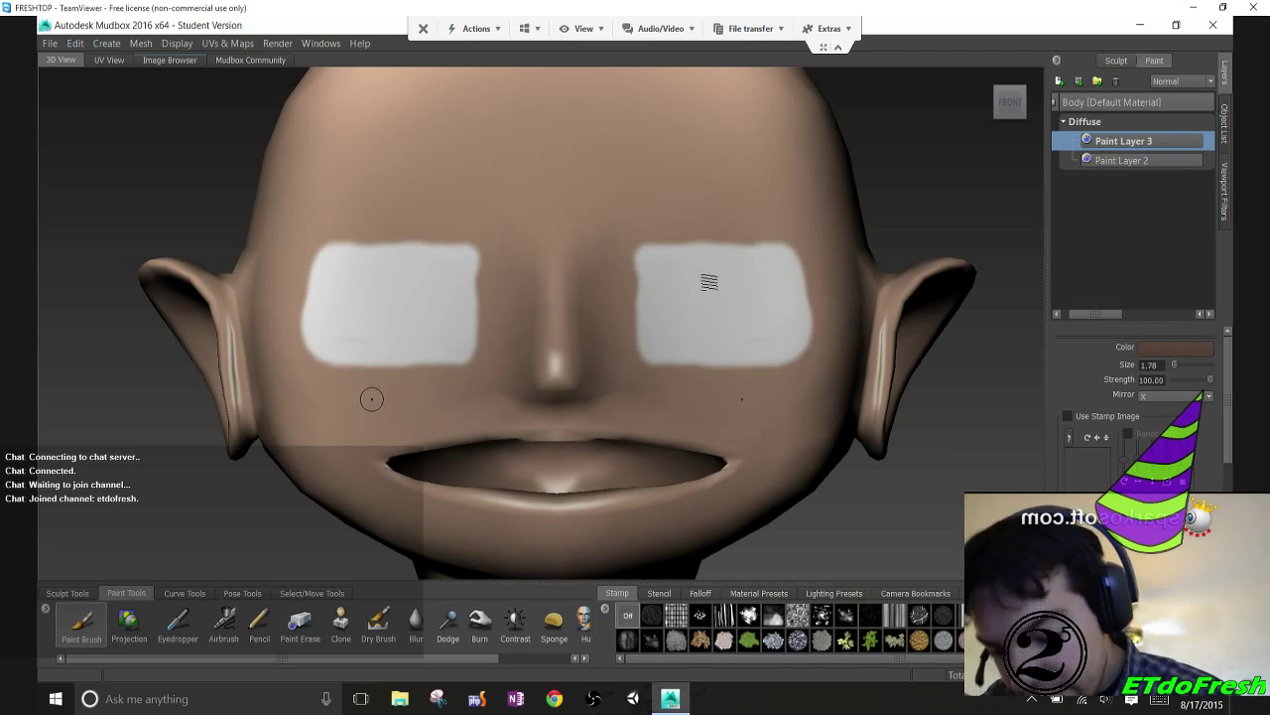
key(bracketleft)
key(bracketleft)
key(bracketleft)
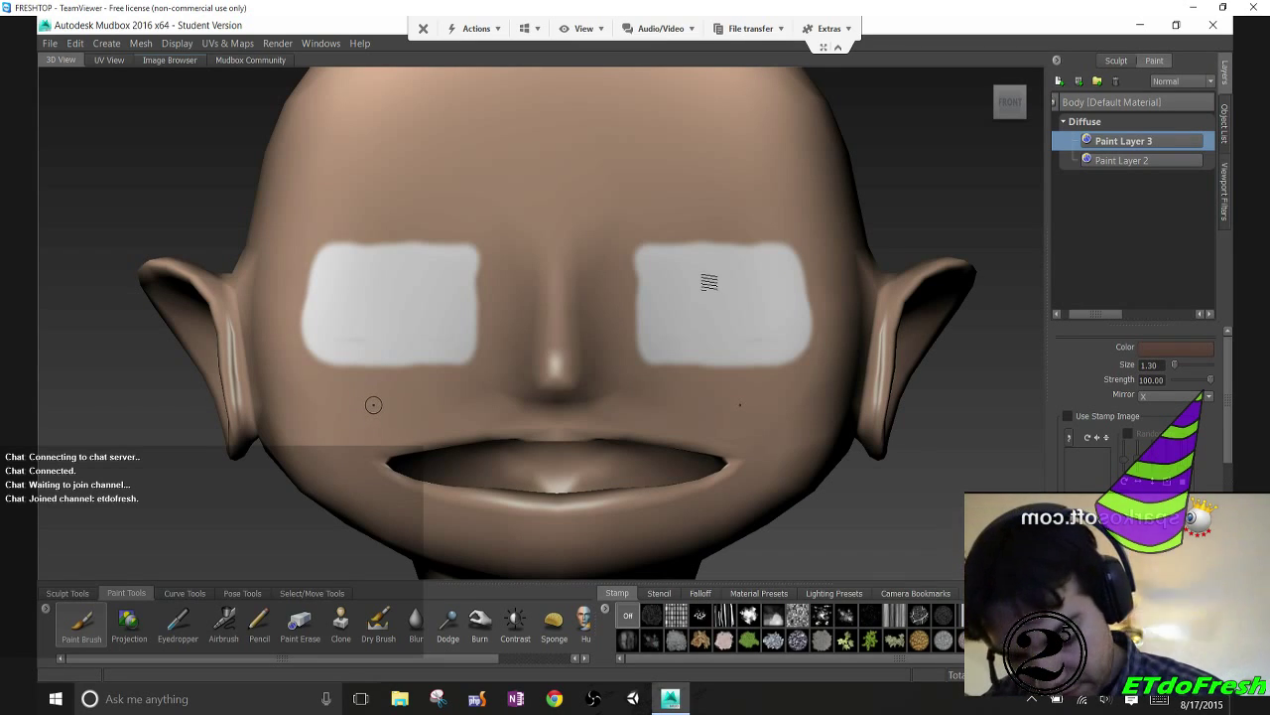
key(bracketleft)
key(bracketleft)
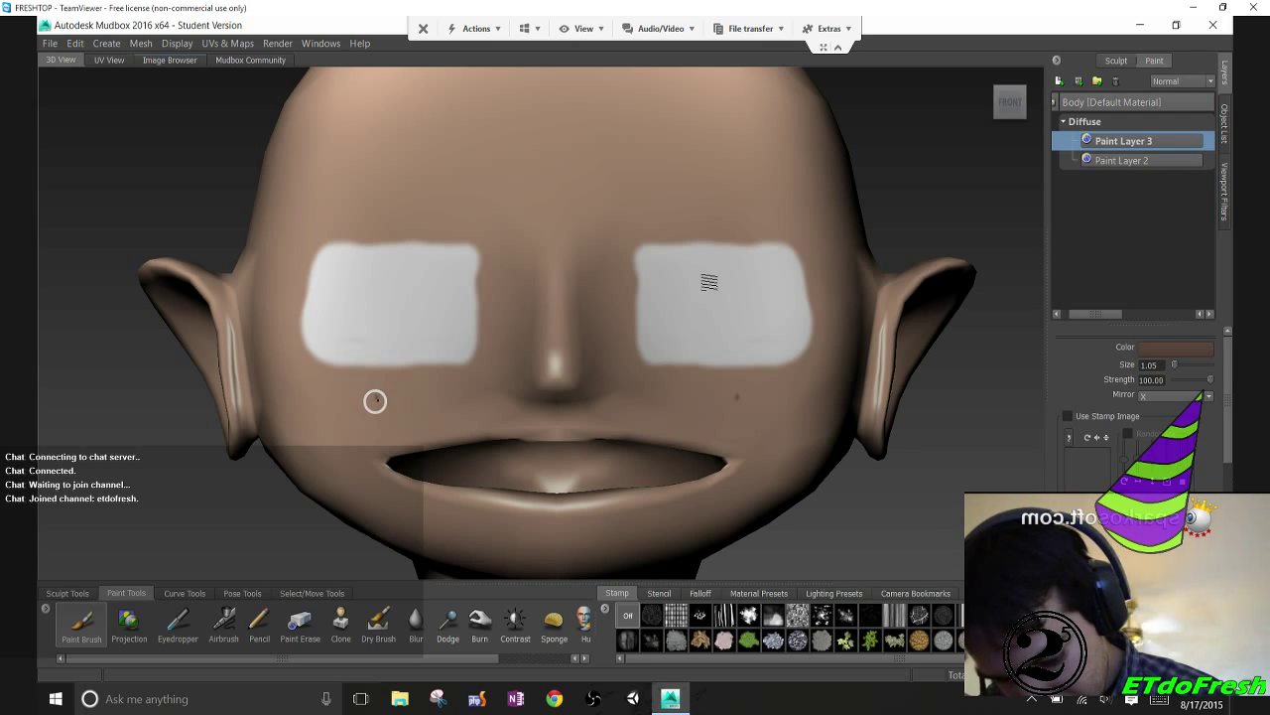
click(375, 400)
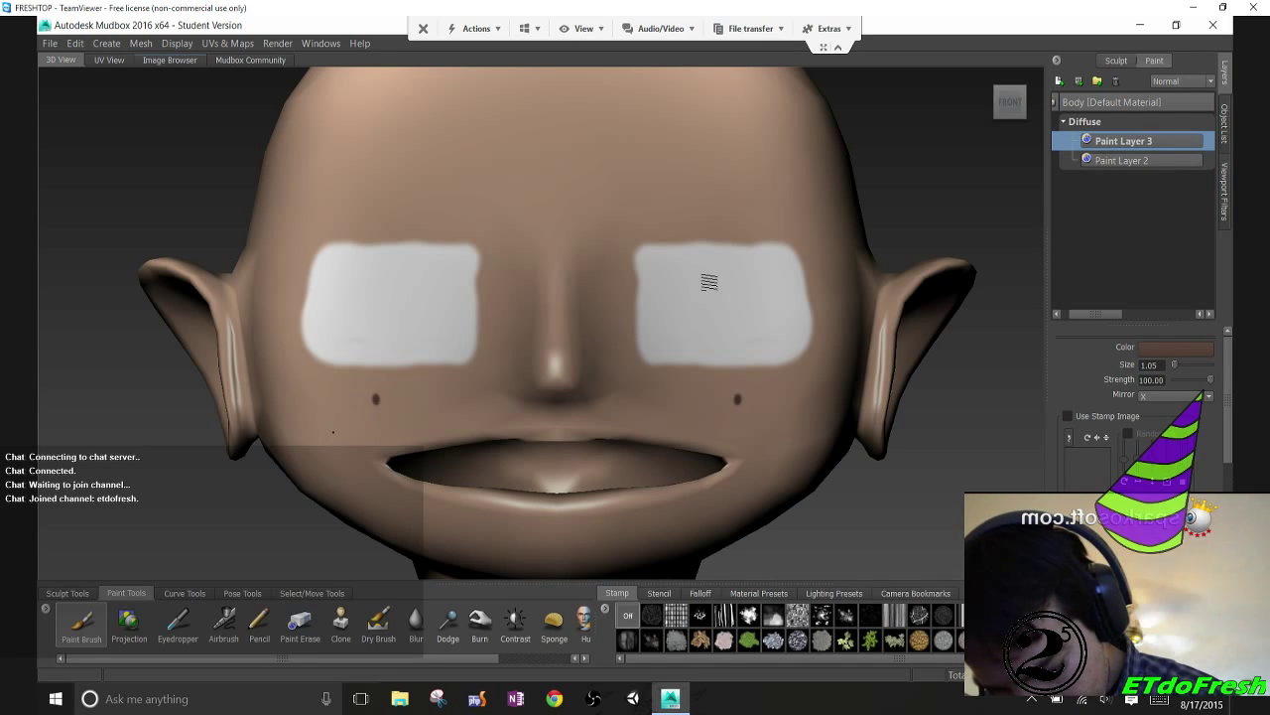
click(334, 430)
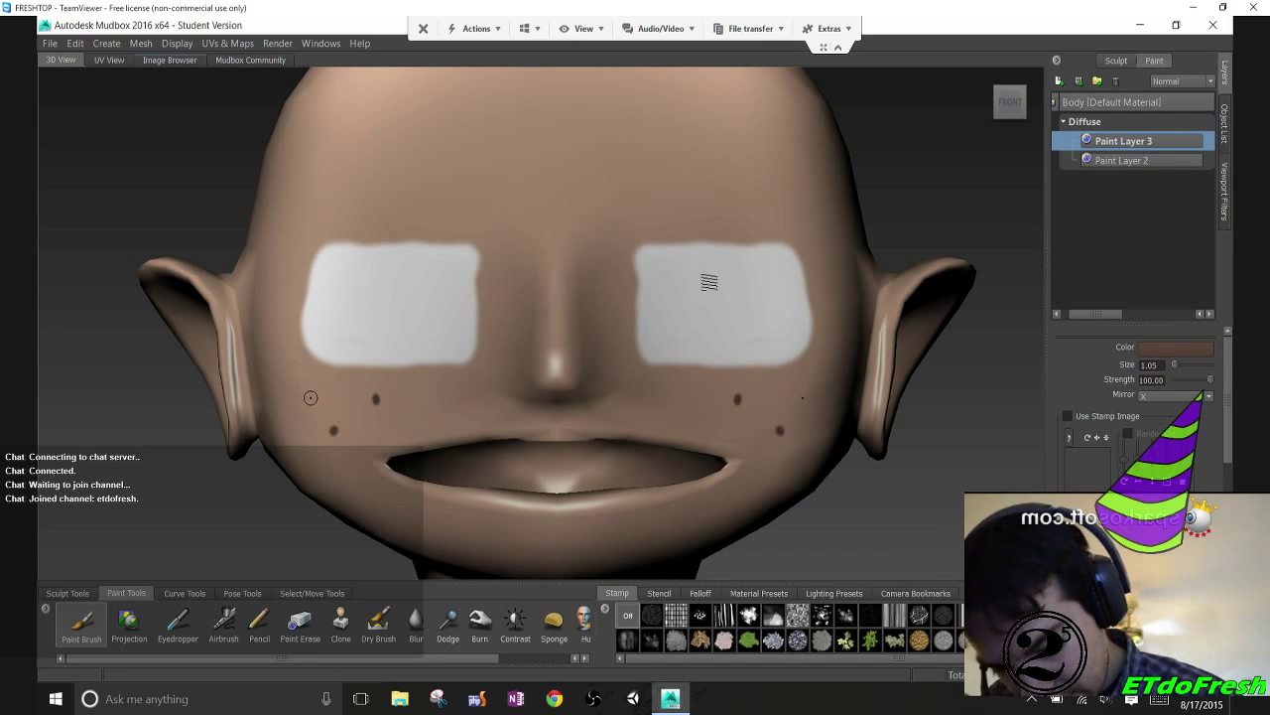
click(298, 395)
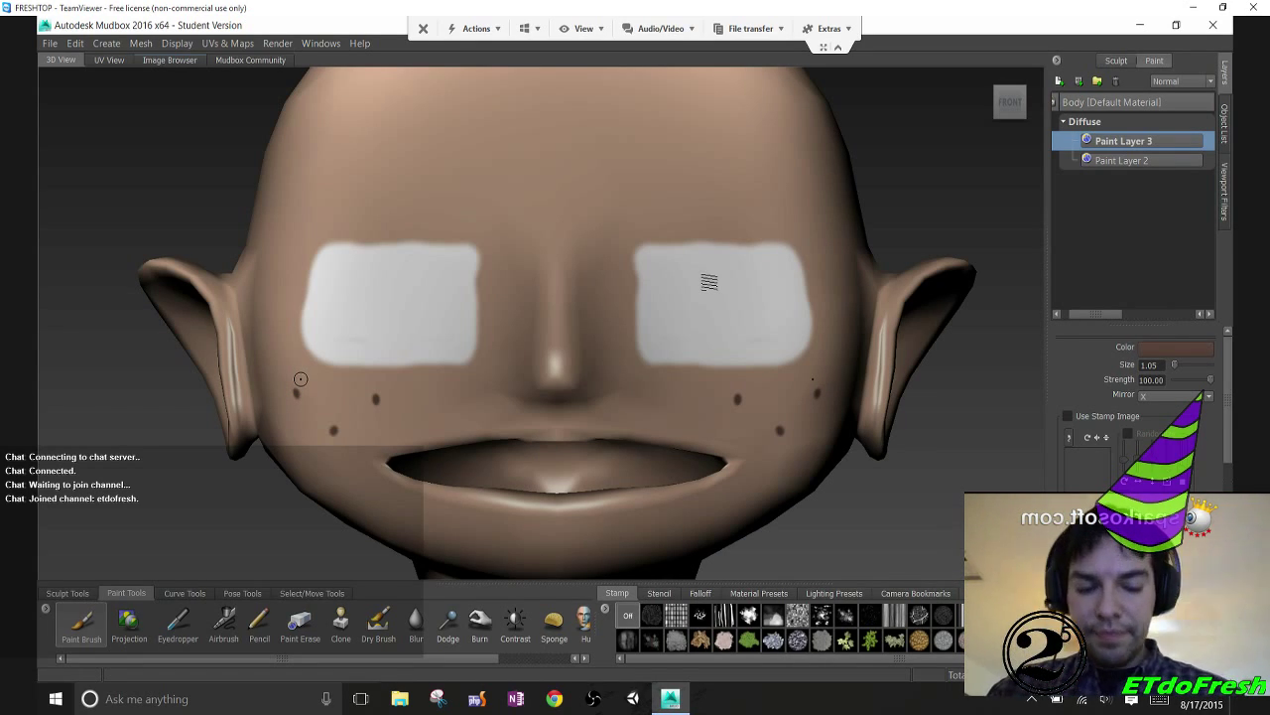
Set the brush colour to black and add a new paint layer above the freckle layer
click(1177, 347)
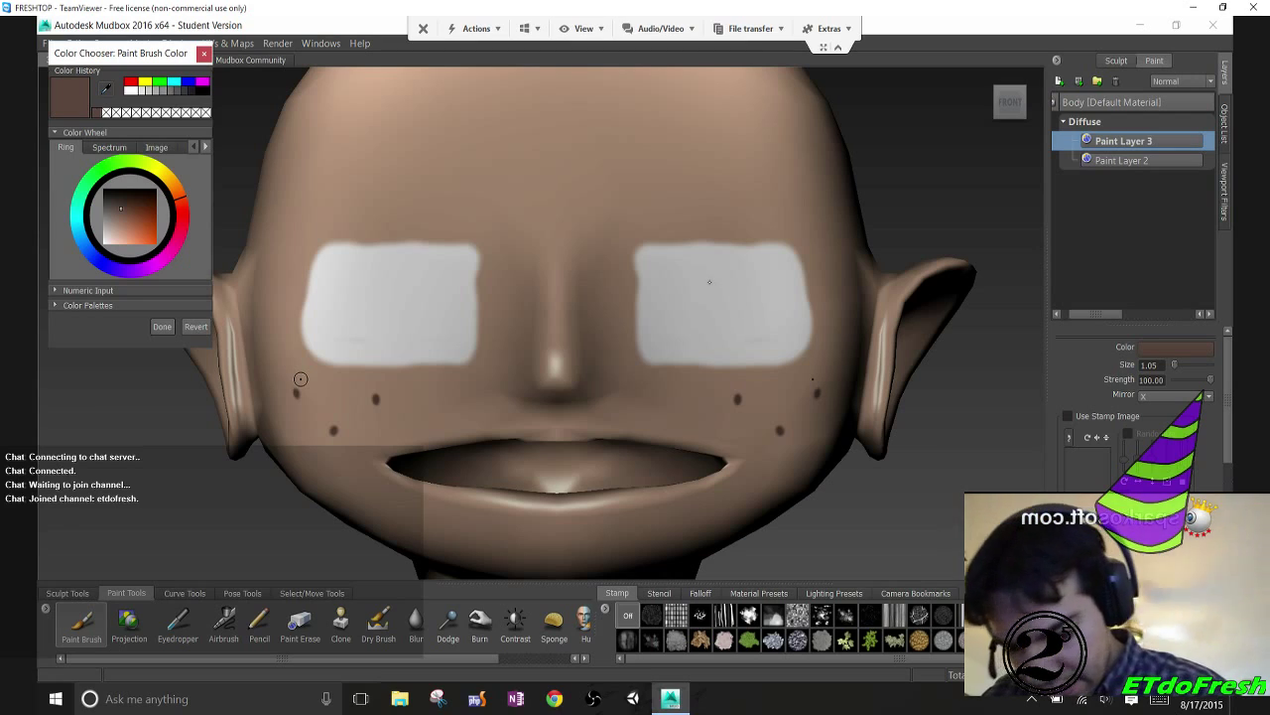
click(104, 188)
click(162, 326)
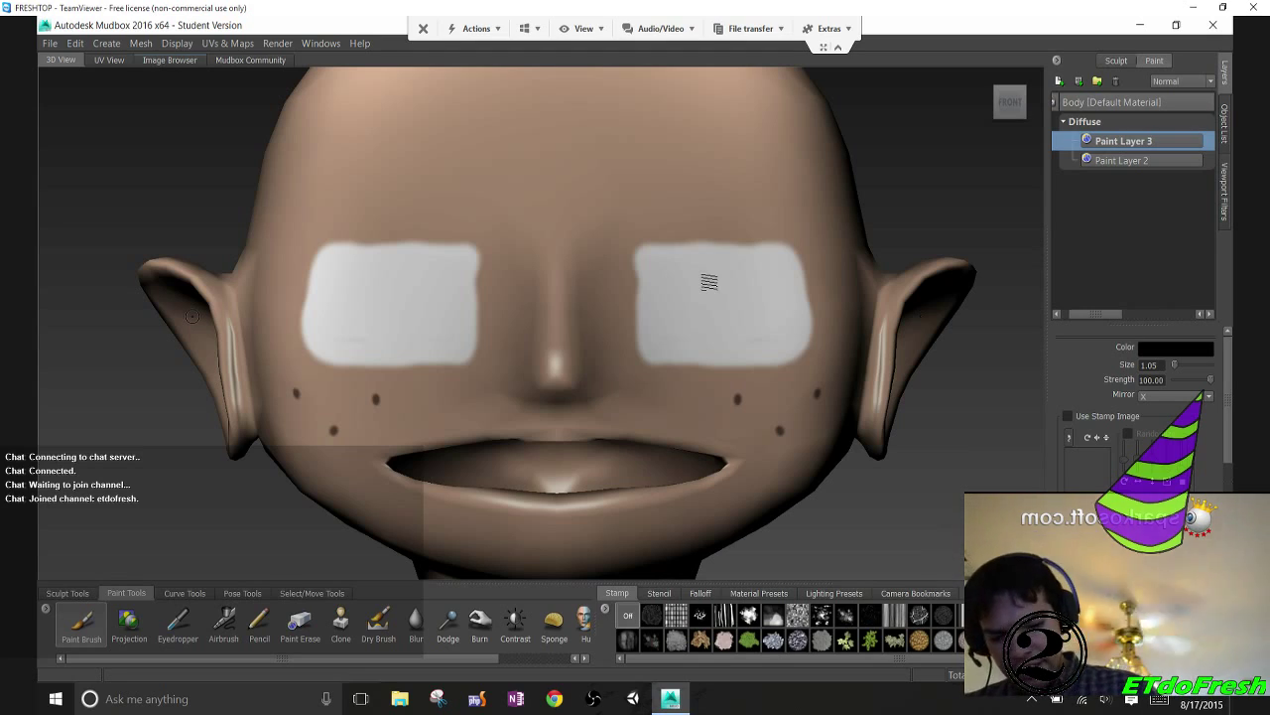
click(1059, 82)
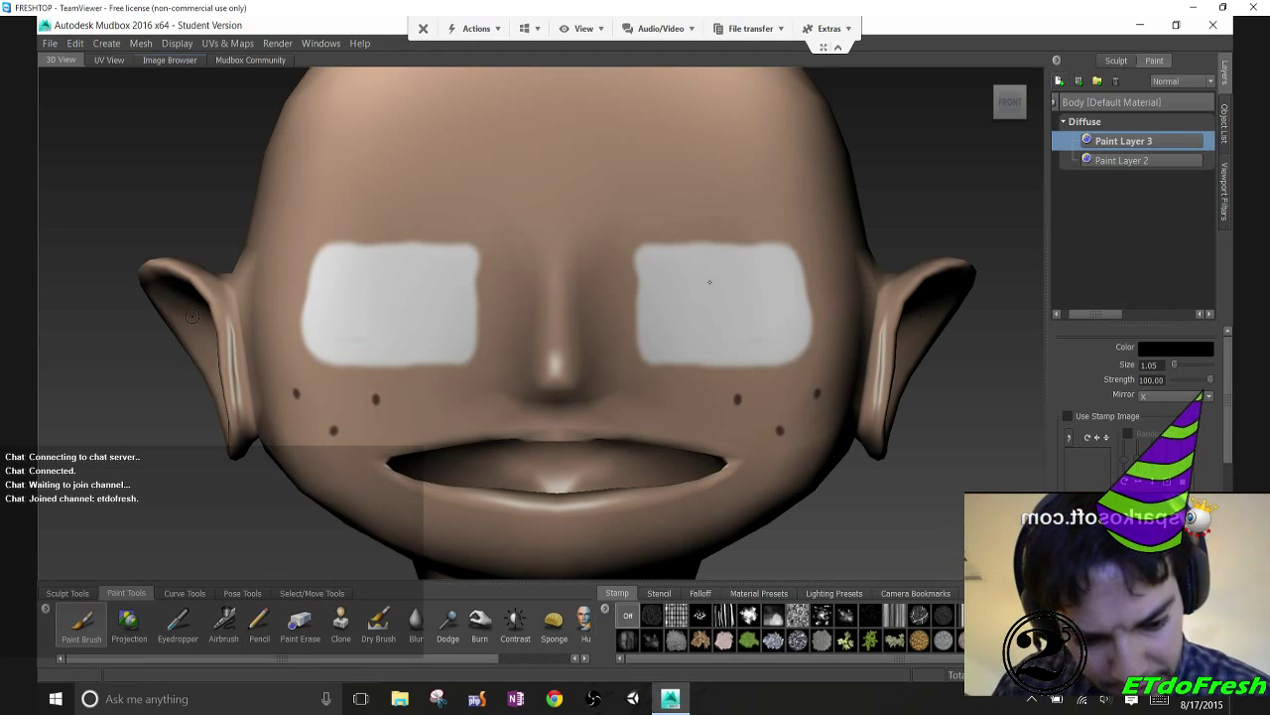
click(653, 397)
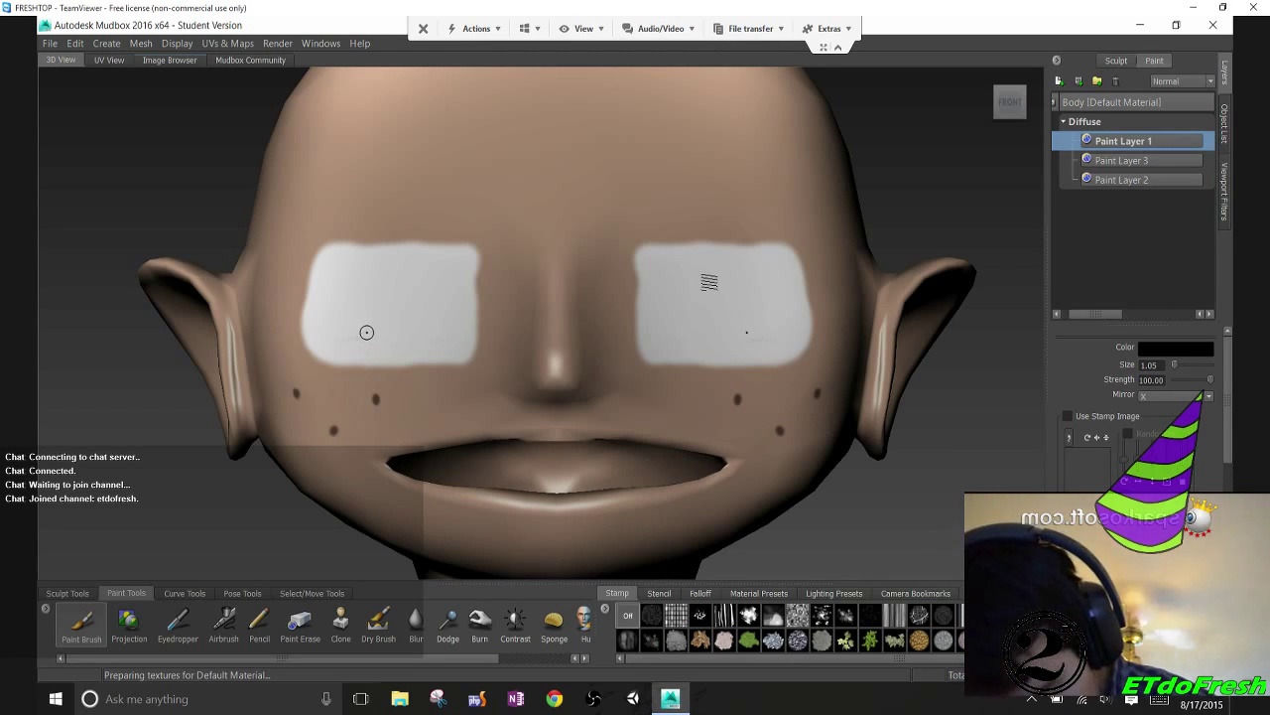
Paint a tall black oval iris outline in each white eye with a narrow vertical pupil at its centre
mouse_move(395, 360)
mouse_down()
mouse_move(355, 296)
mouse_move(407, 242)
mouse_move(437, 260)
mouse_move(438, 320)
mouse_move(412, 357)
mouse_move(389, 357)
mouse_up()
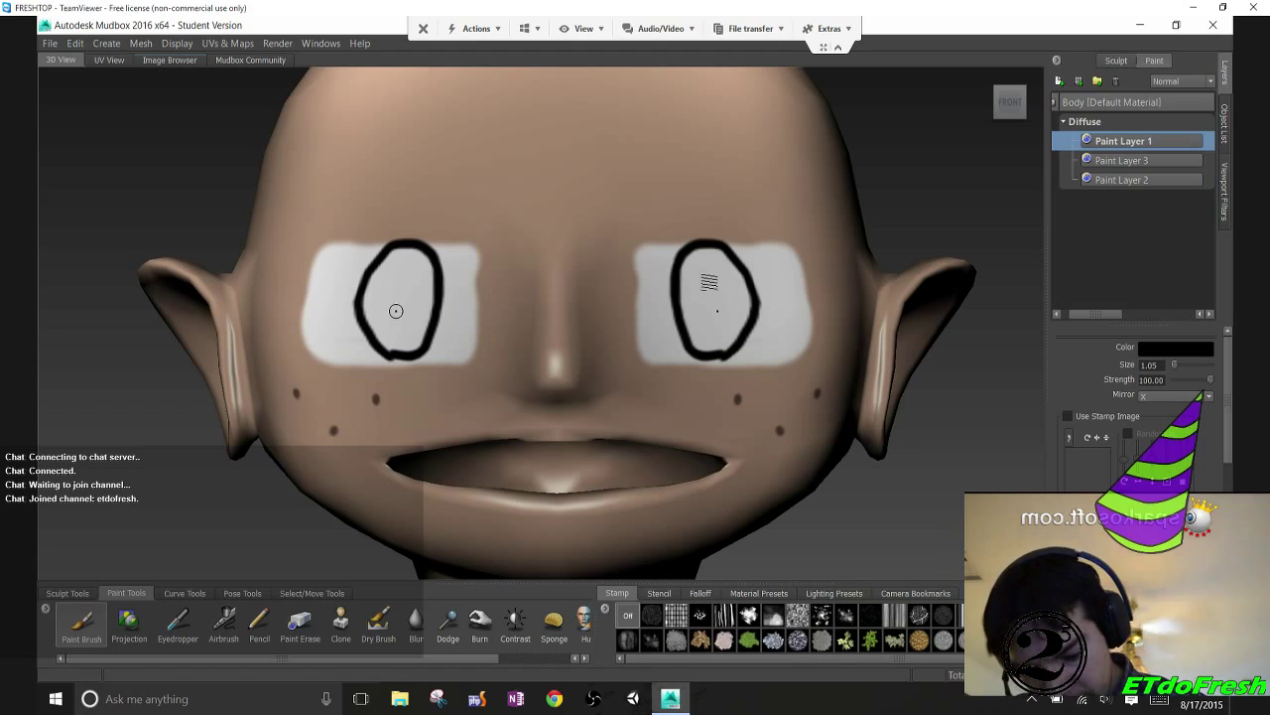
click(400, 303)
drag(404, 288, 401, 311)
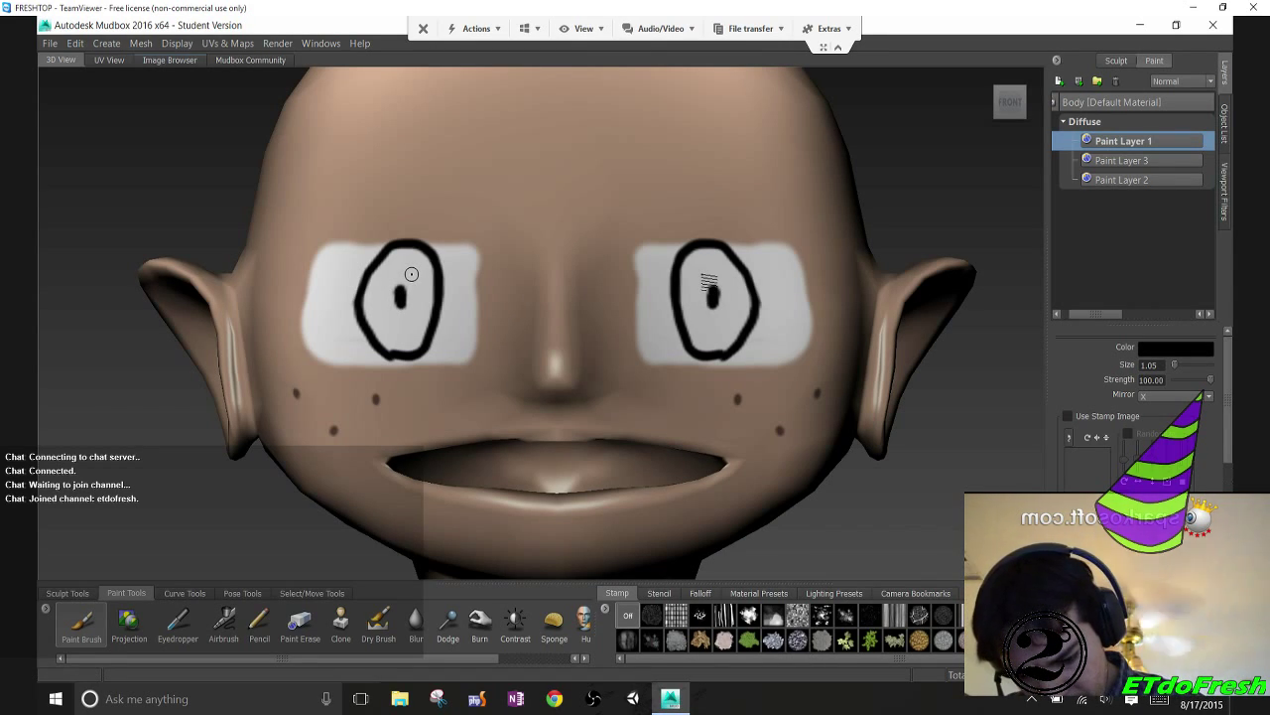
click(401, 282)
drag(401, 298, 401, 329)
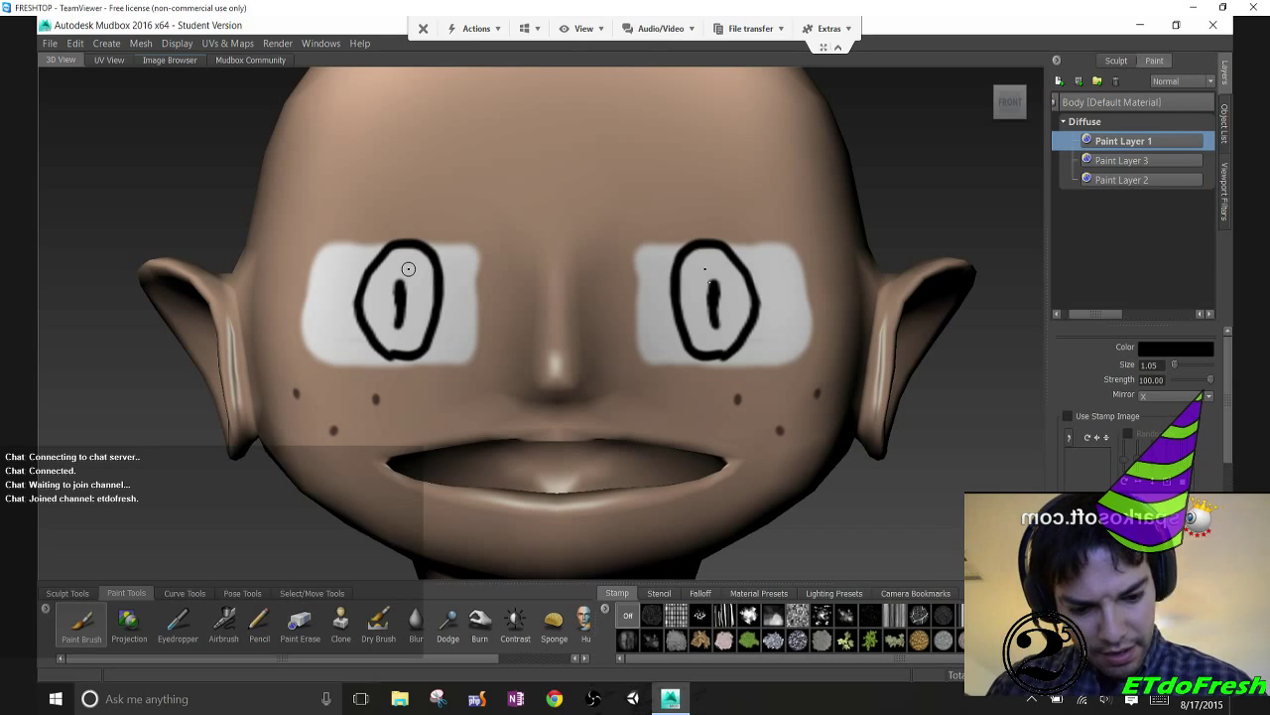
Add a new paint layer and move it directly beneath the layer with the black iris outlines
click(1059, 80)
key(Return)
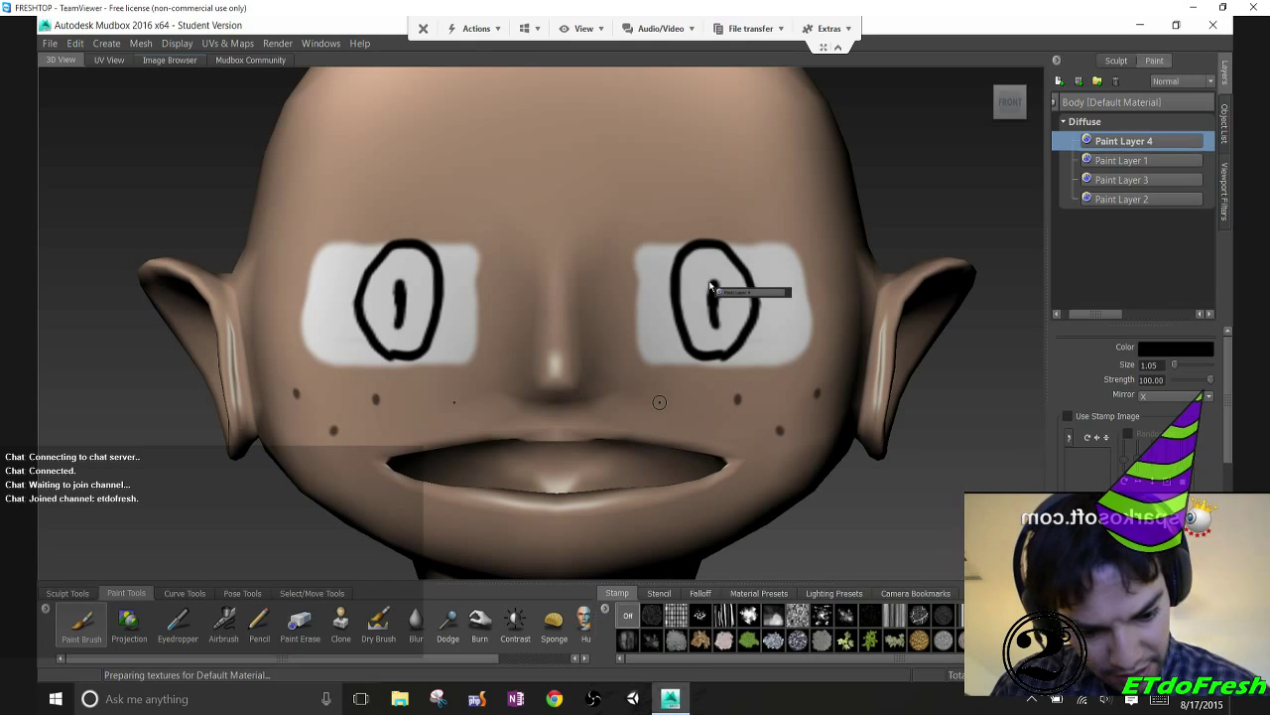
drag(710, 286, 1122, 162)
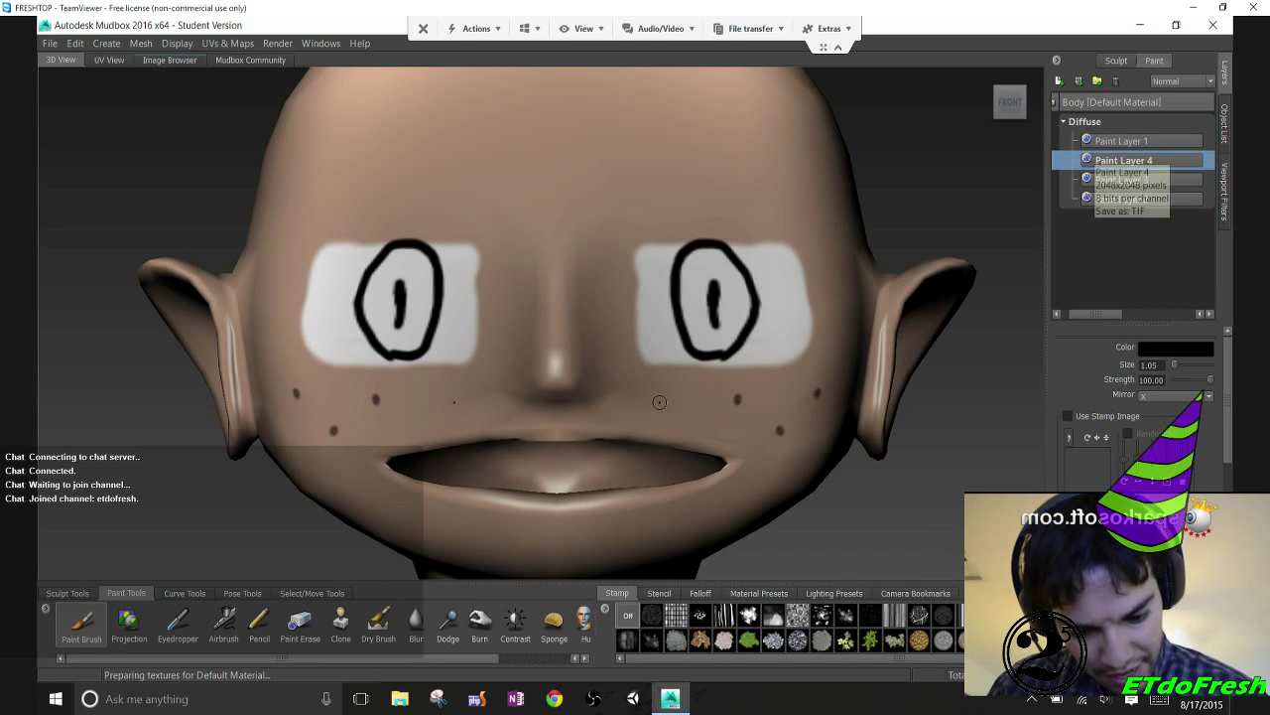
Set the brush colour to a medium greyish blue for the irises
click(1175, 347)
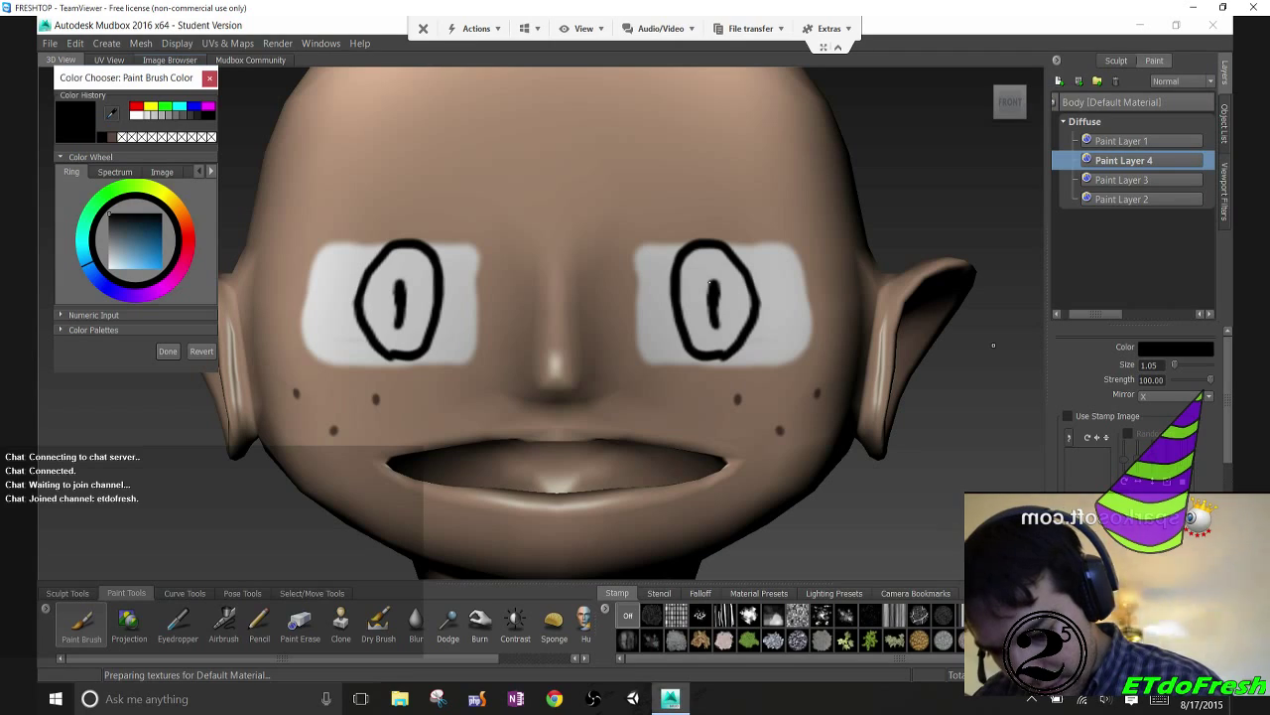
drag(137, 240, 136, 246)
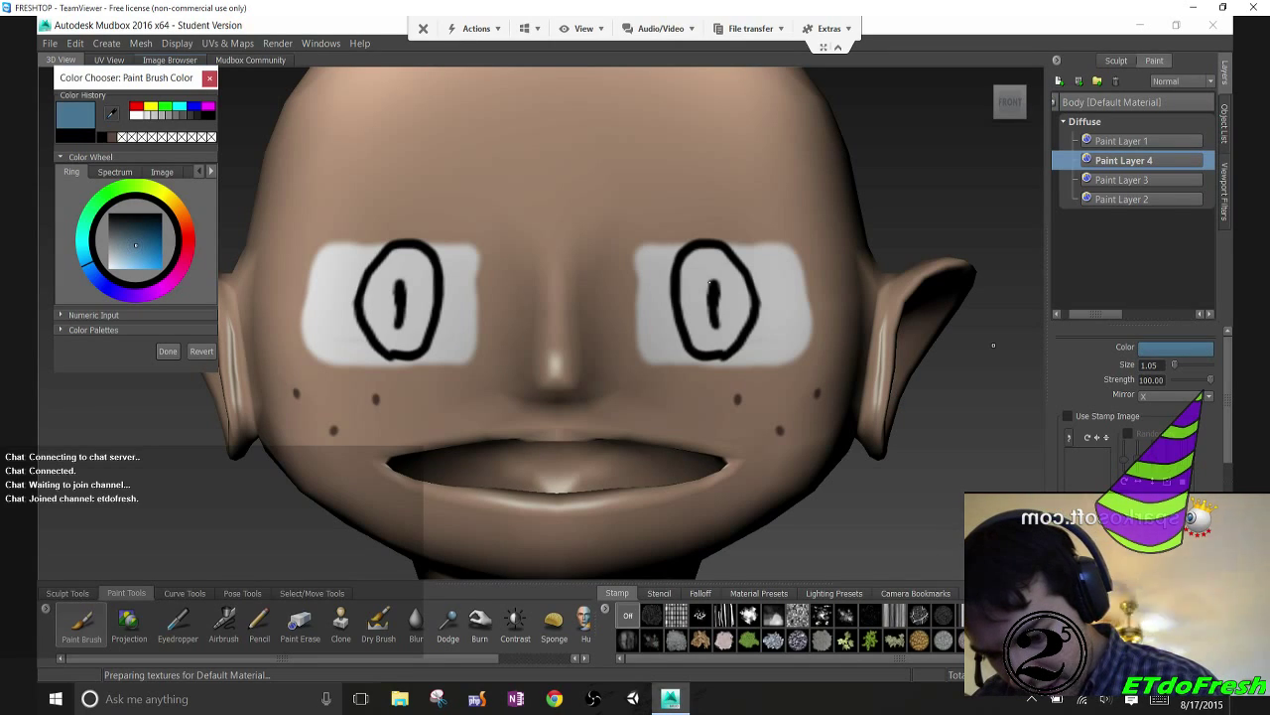
click(168, 350)
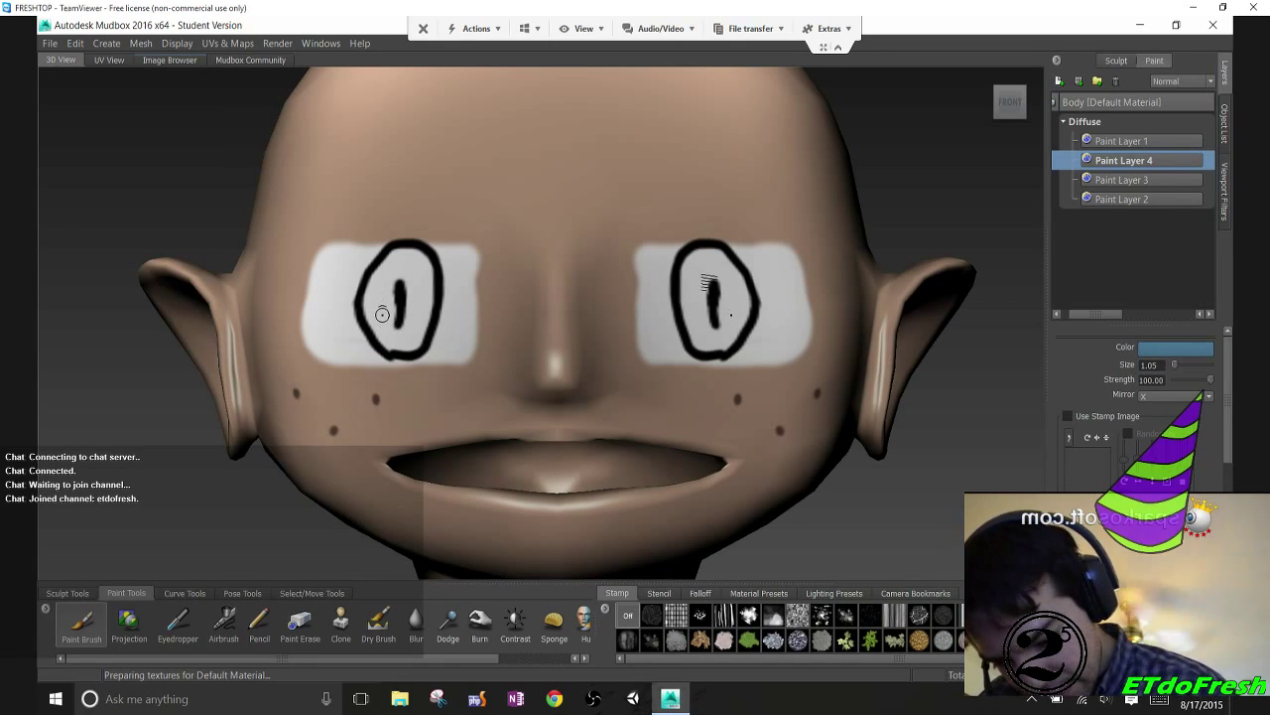
Fill both irises with the greyish blue paint around the pupils, covering the remaining white gaps inside the black outlines
drag(385, 280, 384, 339)
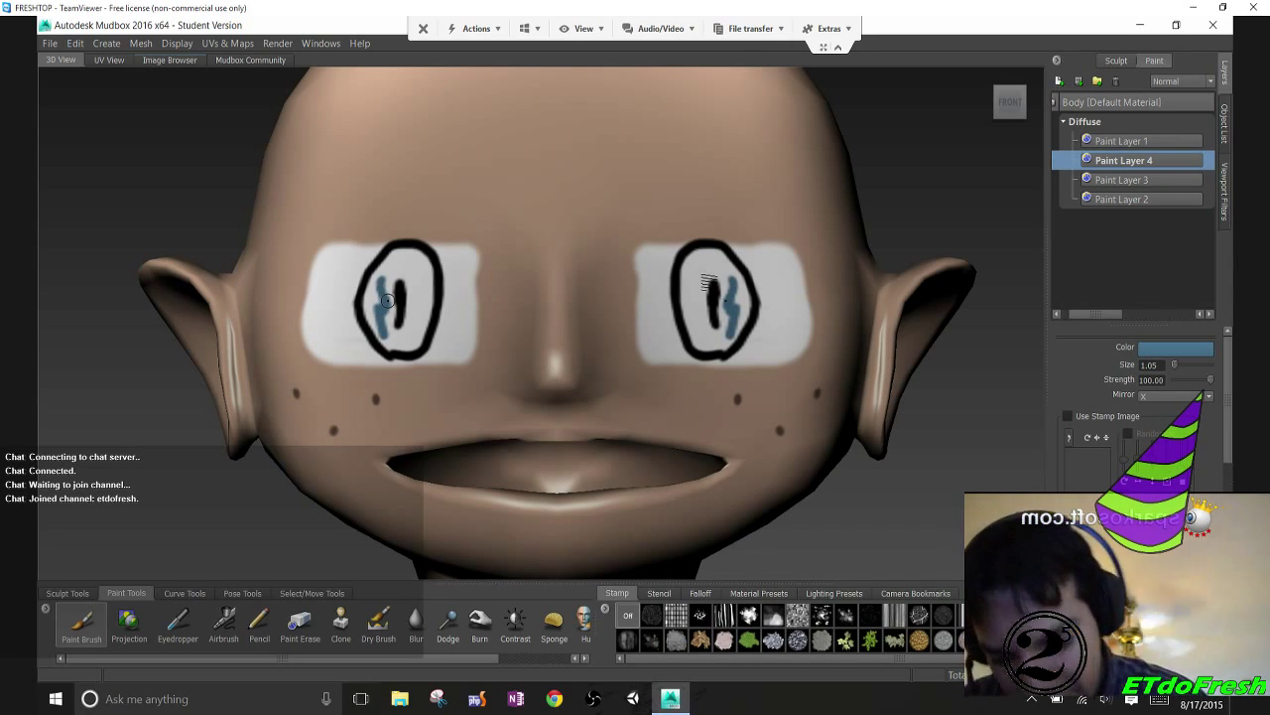
mouse_move(387, 299)
alt+mouse_down()
mouse_move(368, 298)
mouse_move(371, 322)
mouse_move(364, 286)
mouse_move(372, 298)
mouse_move(385, 262)
mouse_move(387, 317)
mouse_move(396, 340)
mouse_move(413, 333)
mouse_move(430, 264)
mouse_move(399, 246)
mouse_move(382, 258)
mouse_move(393, 306)
mouse_move(402, 266)
mouse_move(411, 327)
mouse_move(427, 316)
mouse_move(418, 255)
mouse_move(417, 300)
alt+mouse_up()
mouse_move(407, 343)
mouse_down()
mouse_move(381, 339)
mouse_move(364, 313)
mouse_move(396, 259)
mouse_move(397, 327)
mouse_up()
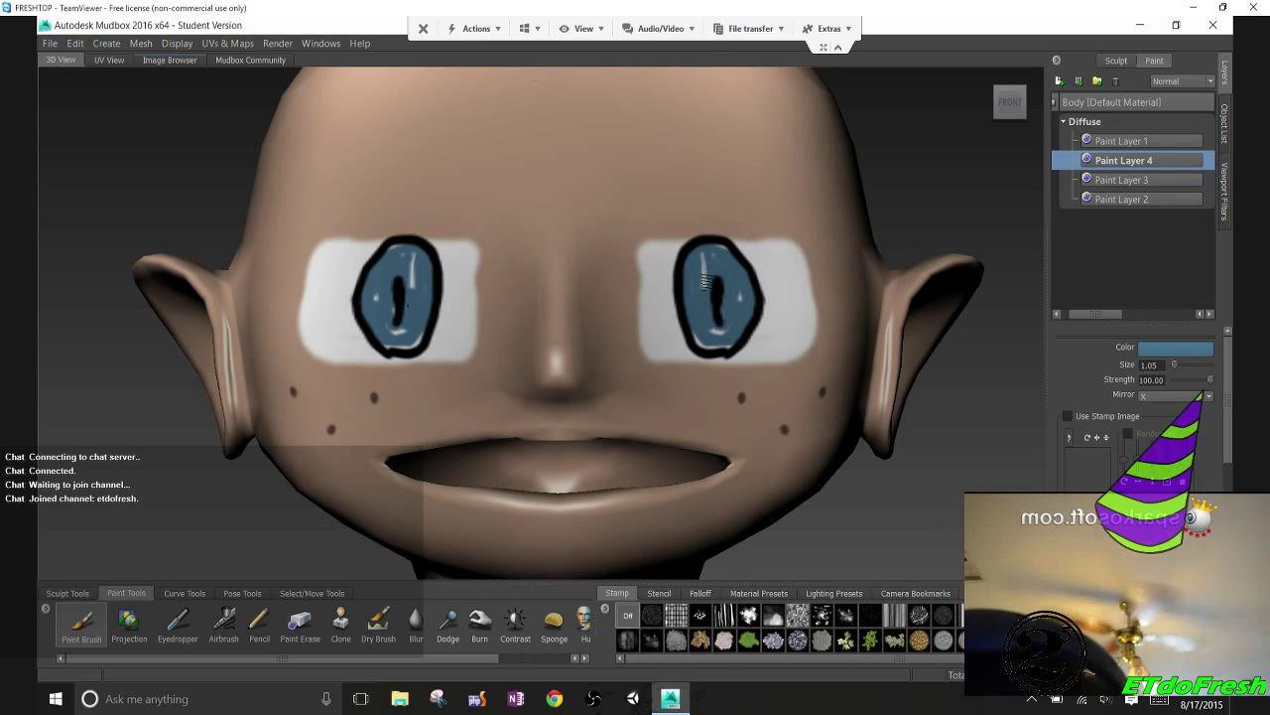
drag(411, 283, 408, 251)
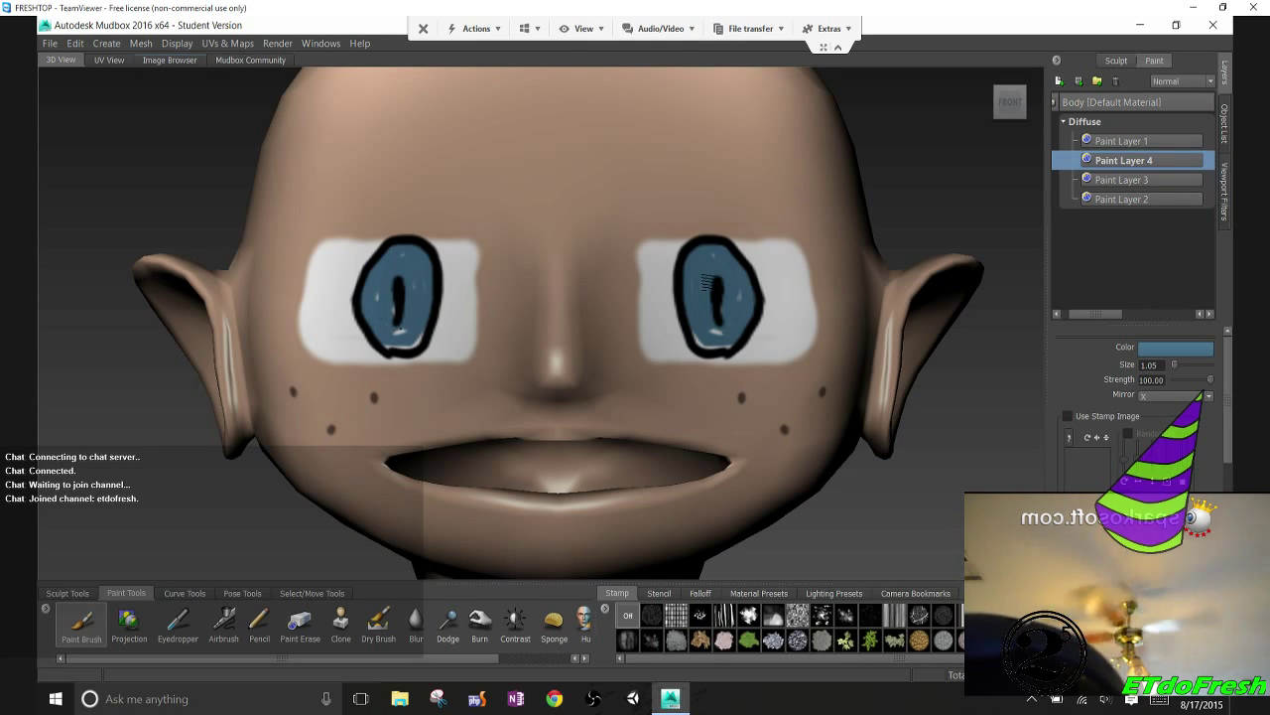
mouse_move(395, 332)
mouse_down()
mouse_move(414, 344)
mouse_move(388, 345)
mouse_up()
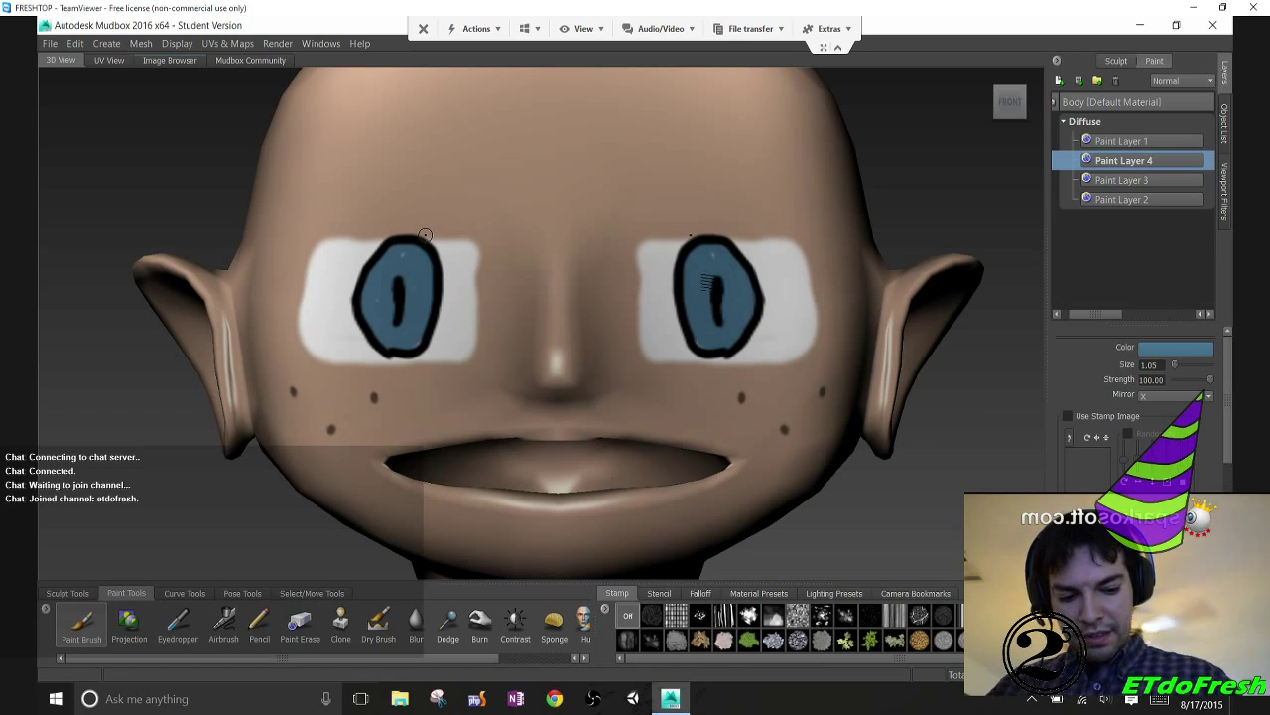
Add a new 2048 diffuse paint layer above the blue iris layer
scroll(425, 235, down, 5)
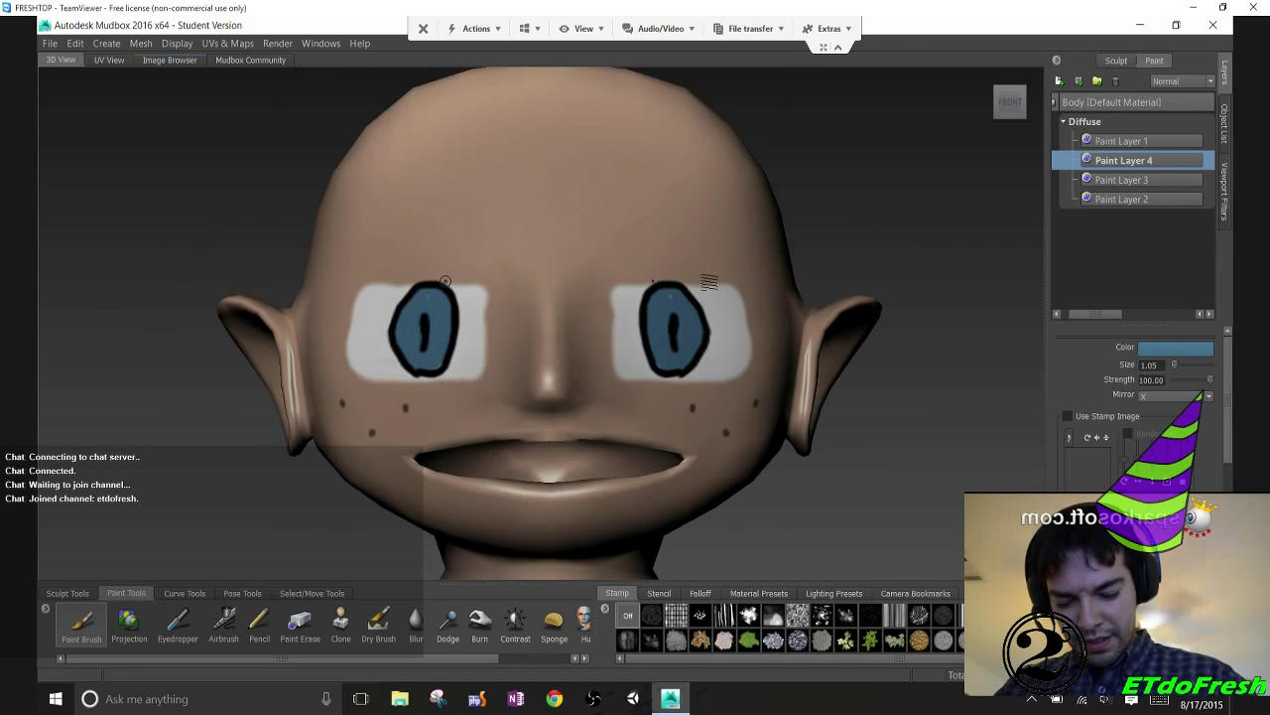
mouse_move(454, 190)
alt+mouse_down()
mouse_move(584, 142)
mouse_move(476, 149)
mouse_move(496, 139)
mouse_move(440, 127)
mouse_move(457, 244)
mouse_move(466, 200)
alt+mouse_up()
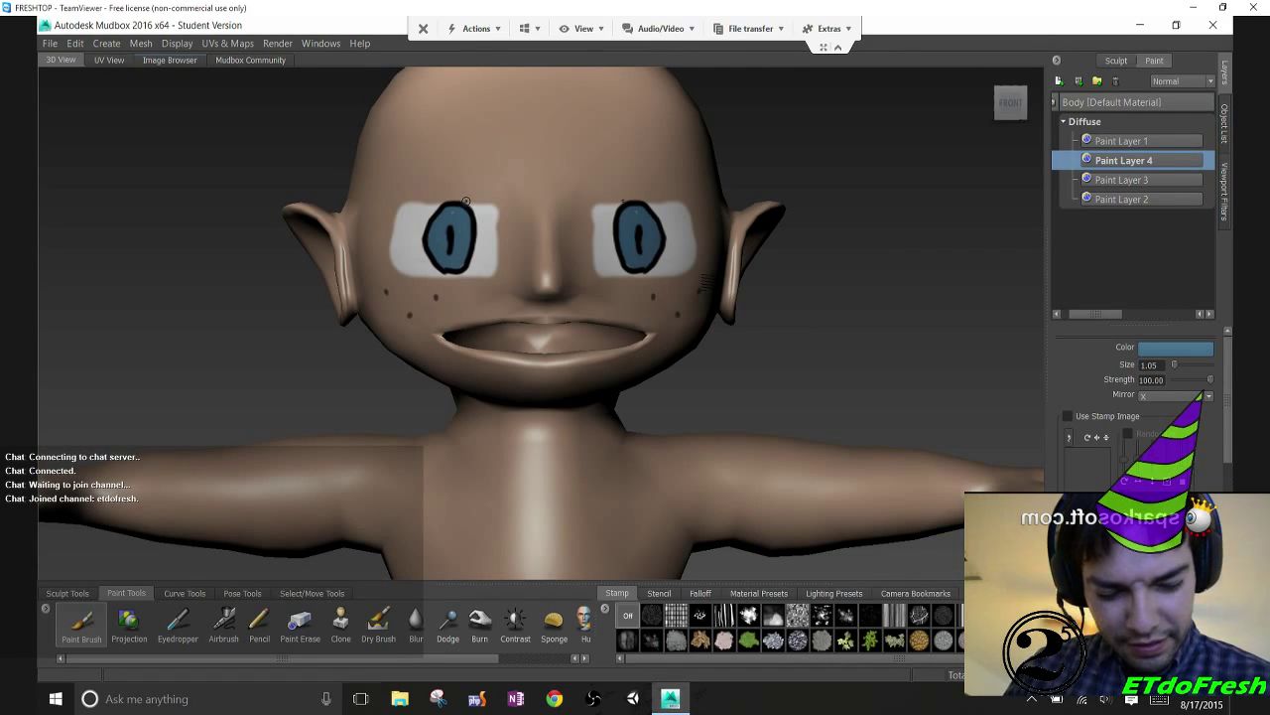
click(1058, 80)
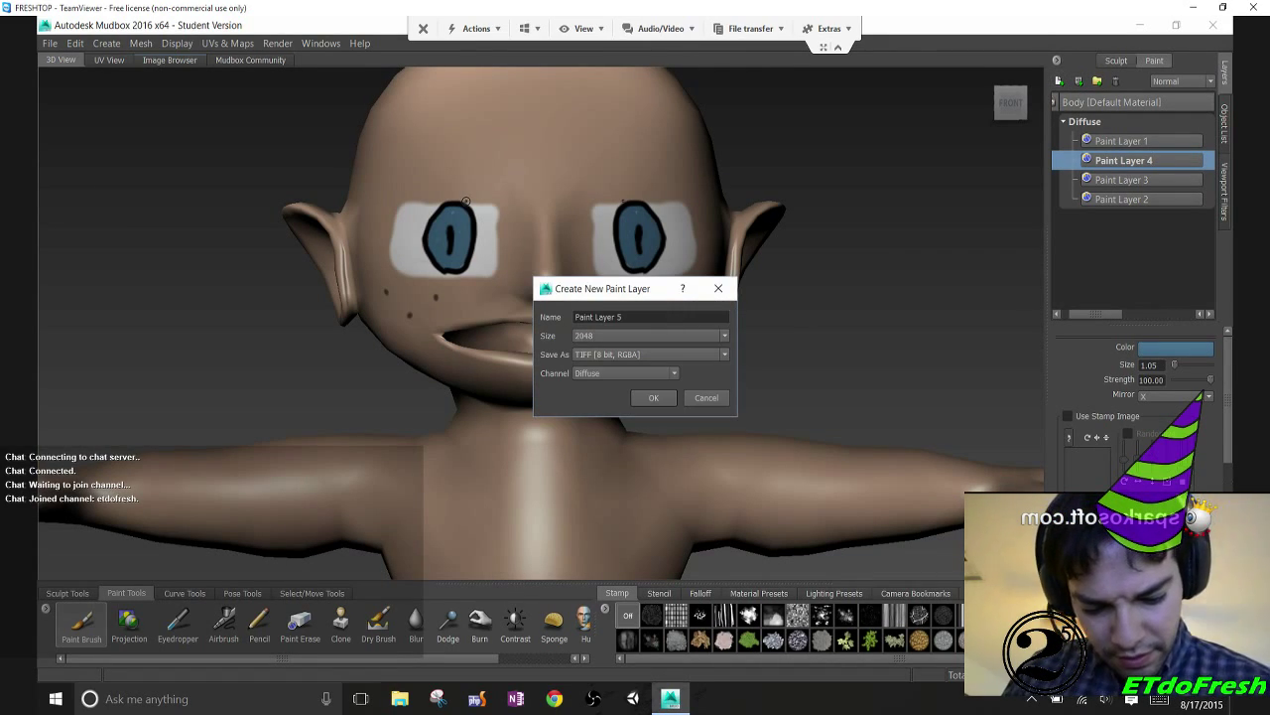
click(651, 398)
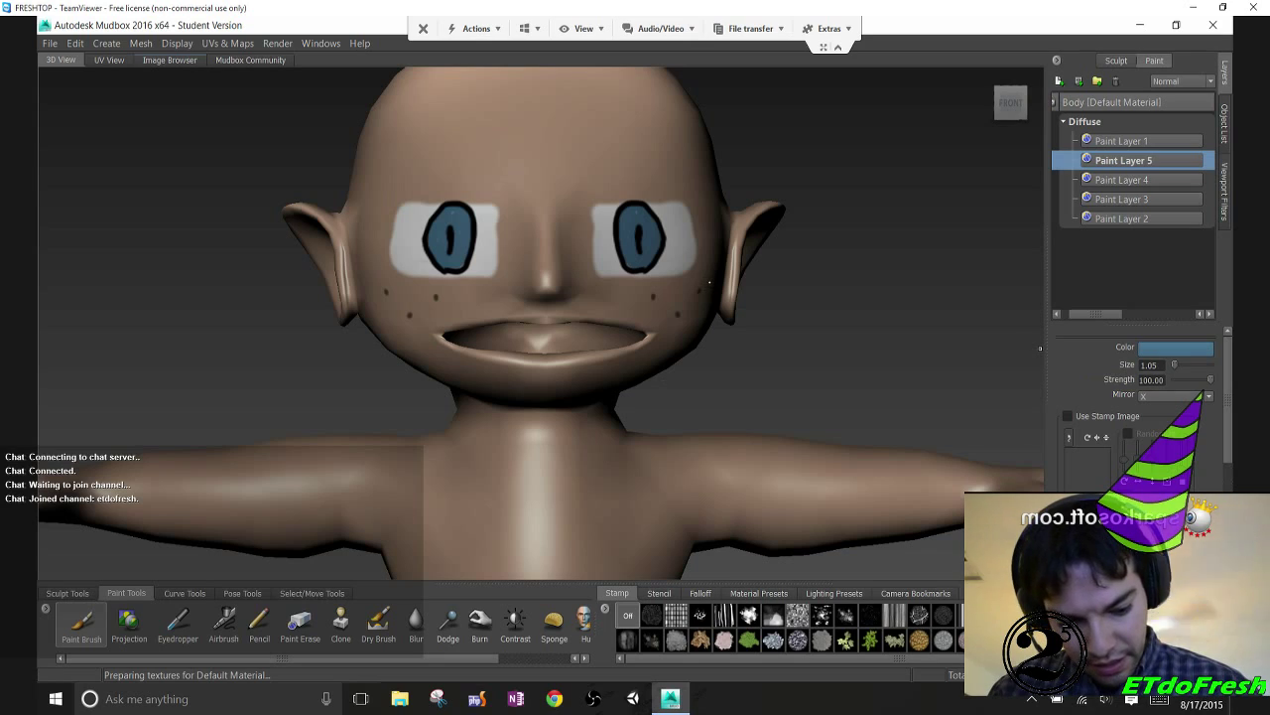
Paint a thin arched black eyebrow above each eye with the brush size set to 0.77
drag(1175, 365, 1174, 365)
click(1176, 348)
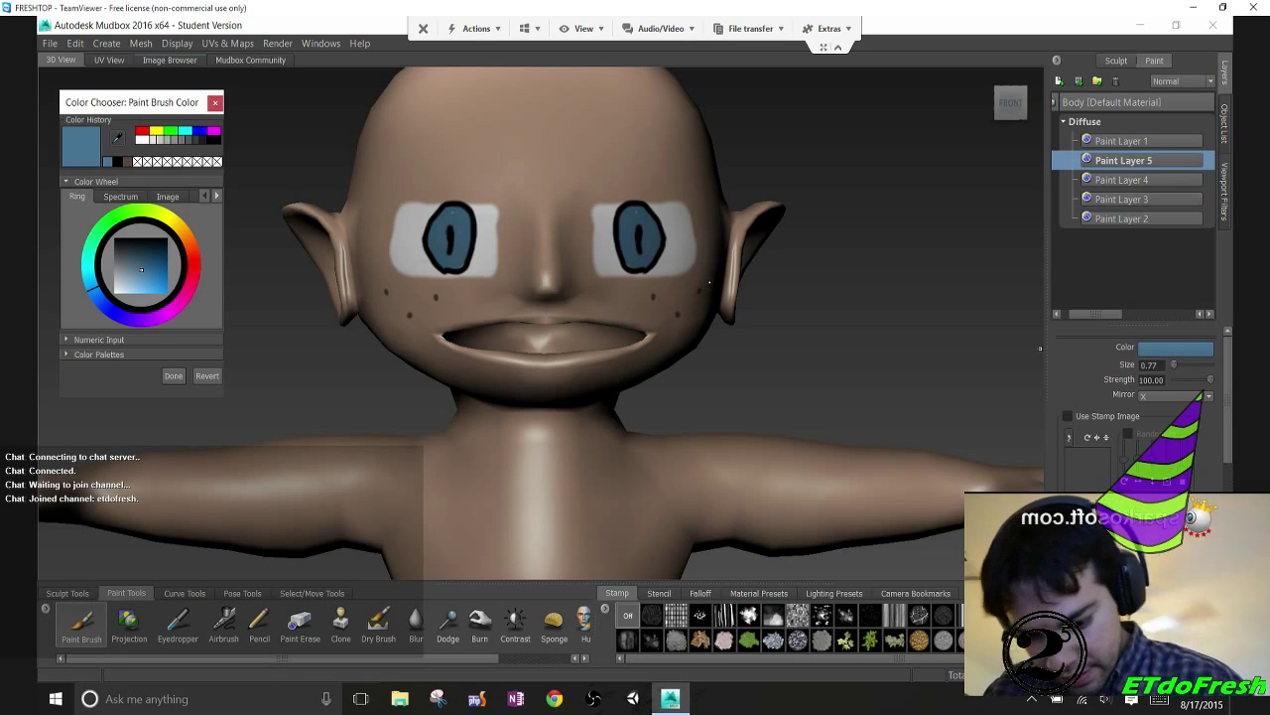
click(117, 161)
click(172, 375)
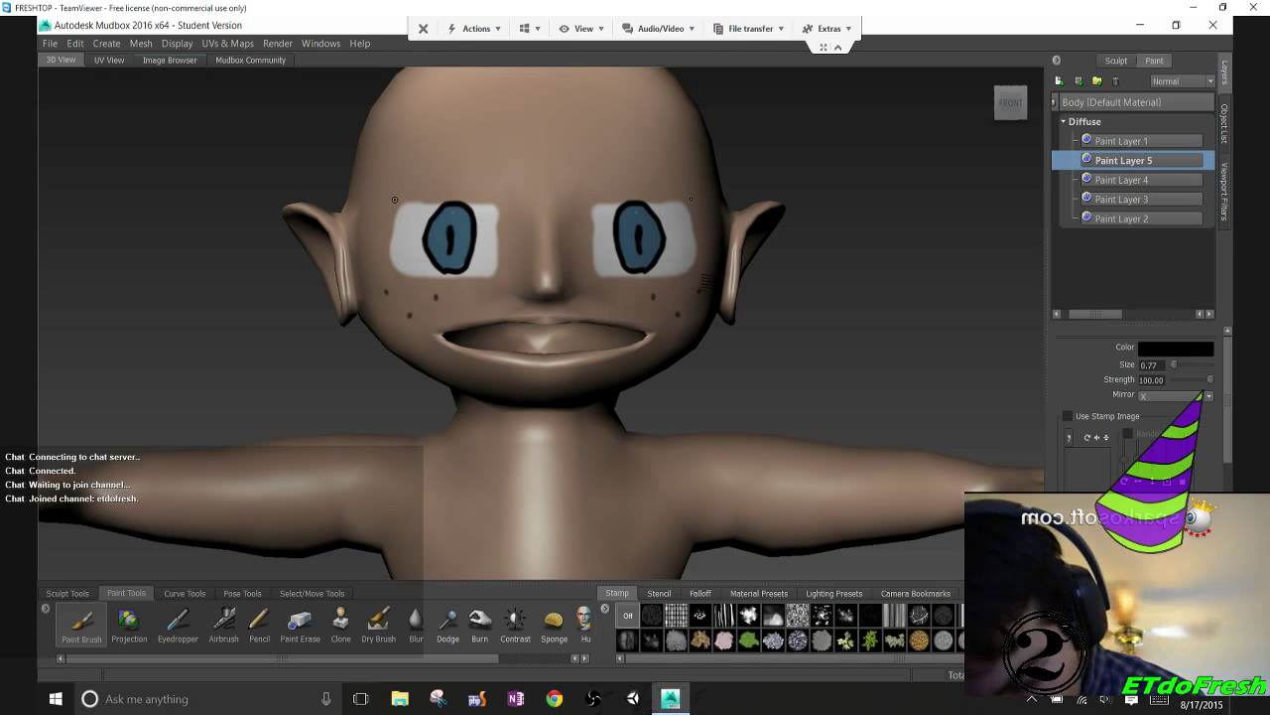
mouse_move(397, 191)
mouse_down()
mouse_move(490, 176)
mouse_move(503, 188)
mouse_up()
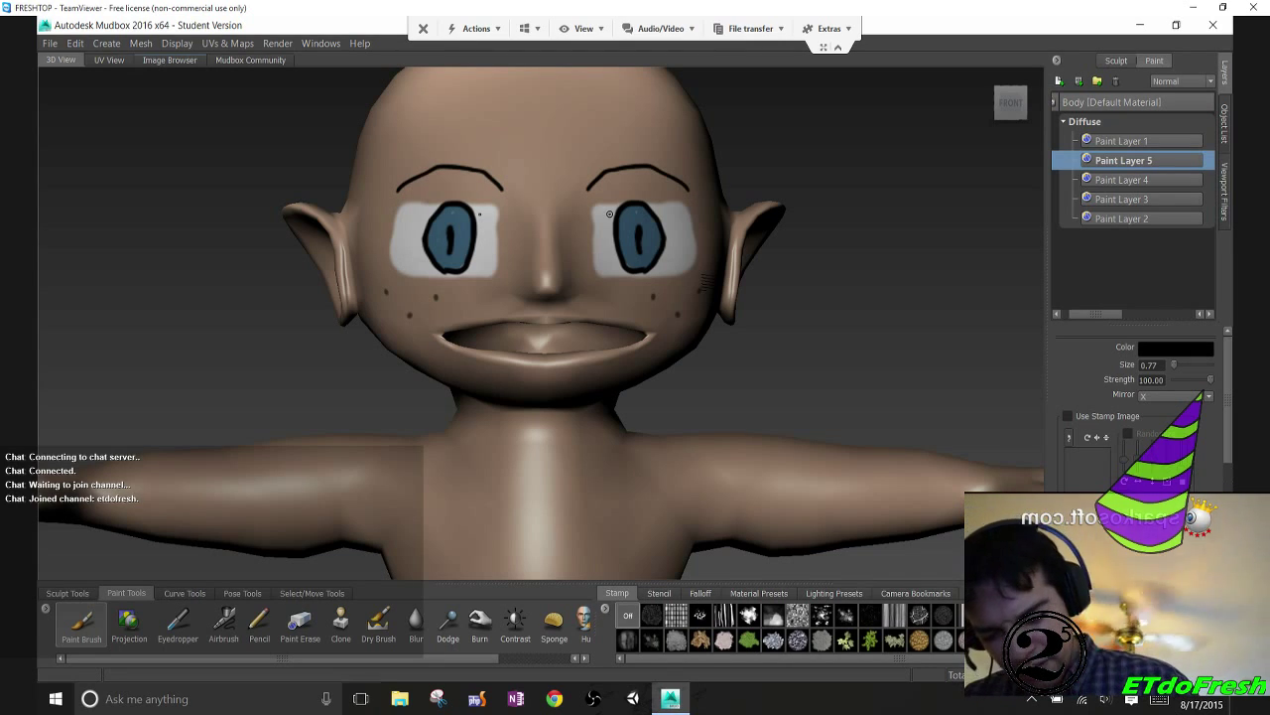
Raise the body mesh to subdivision level 4 and add a new sculpt layer above the existing ones
alt+drag(705, 283, 707, 200)
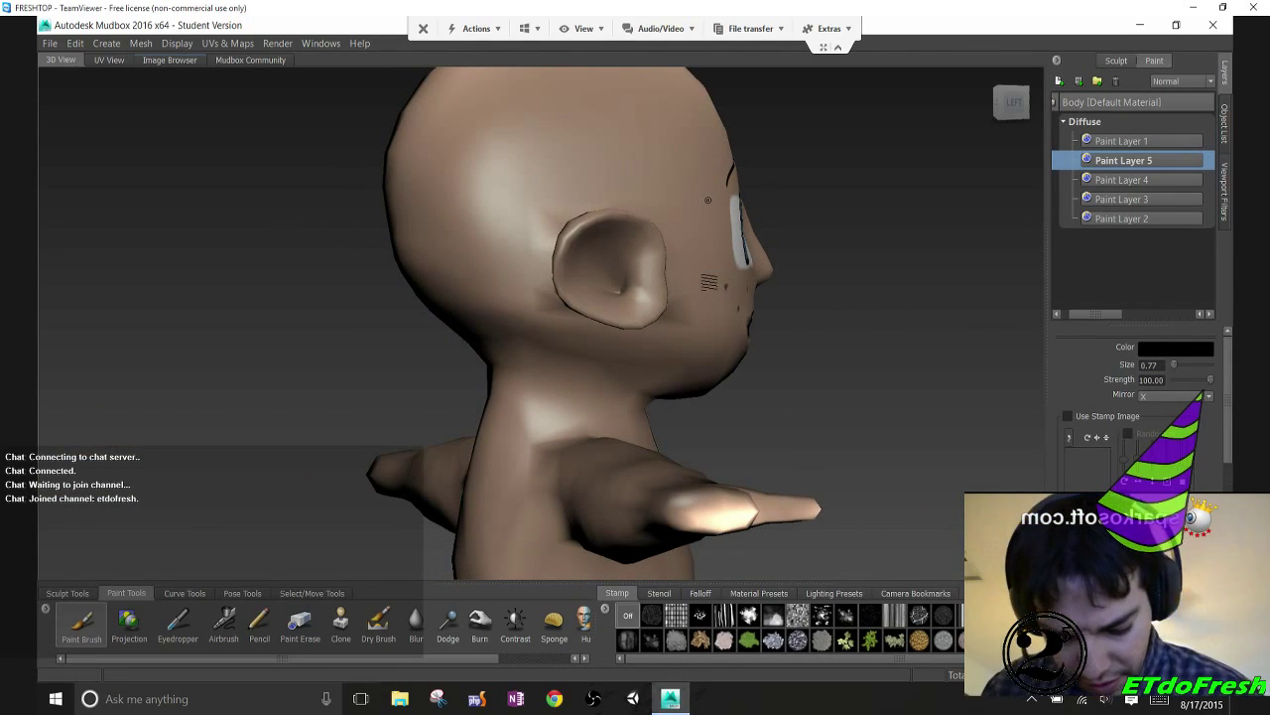
click(1116, 61)
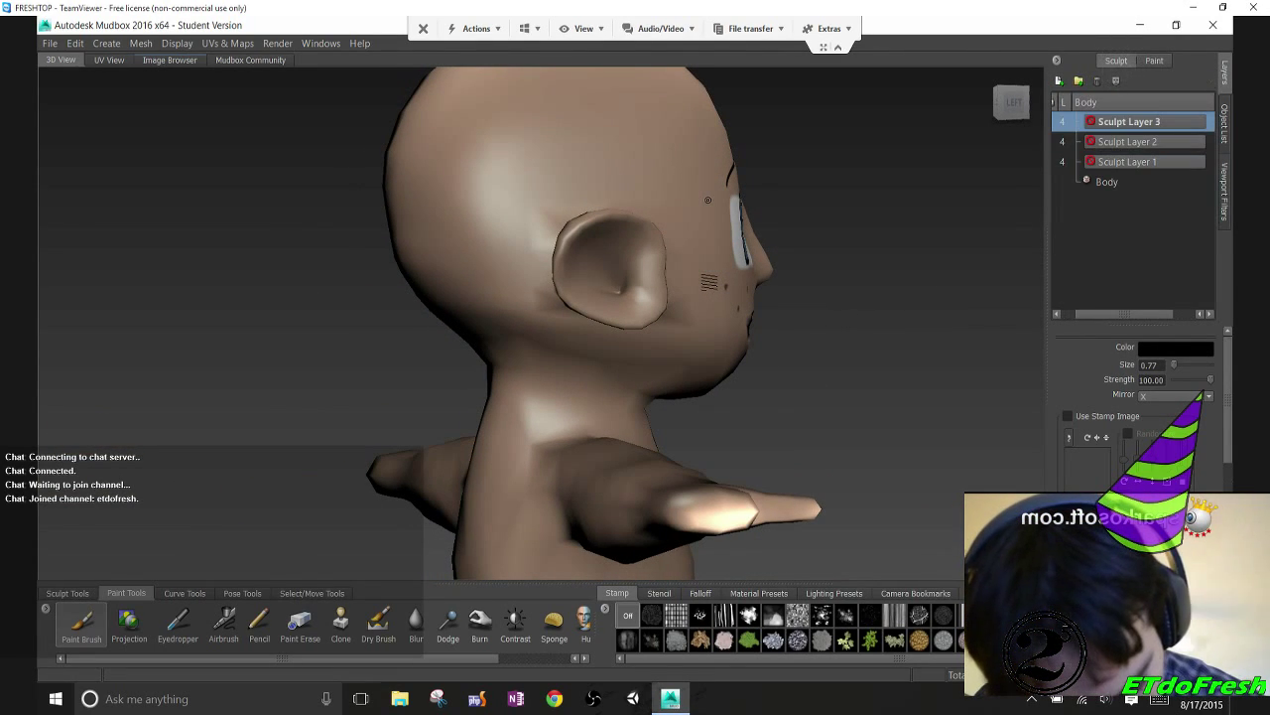
click(1058, 81)
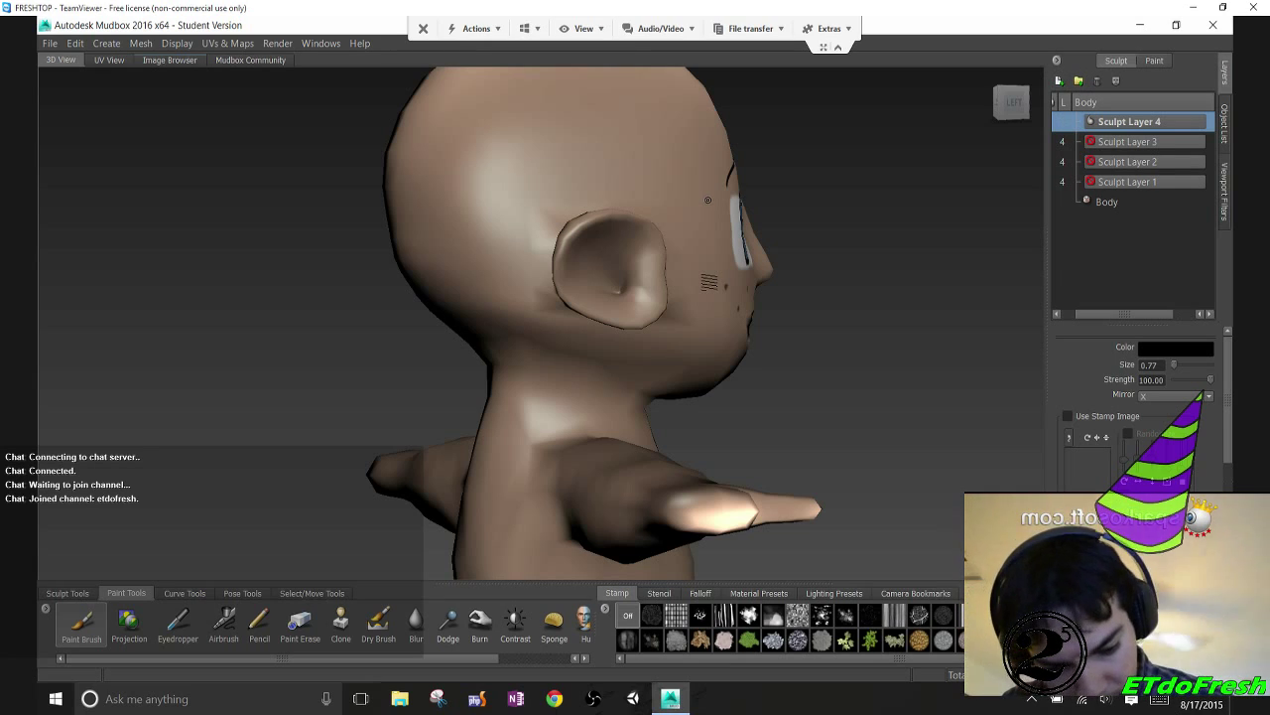
click(1096, 81)
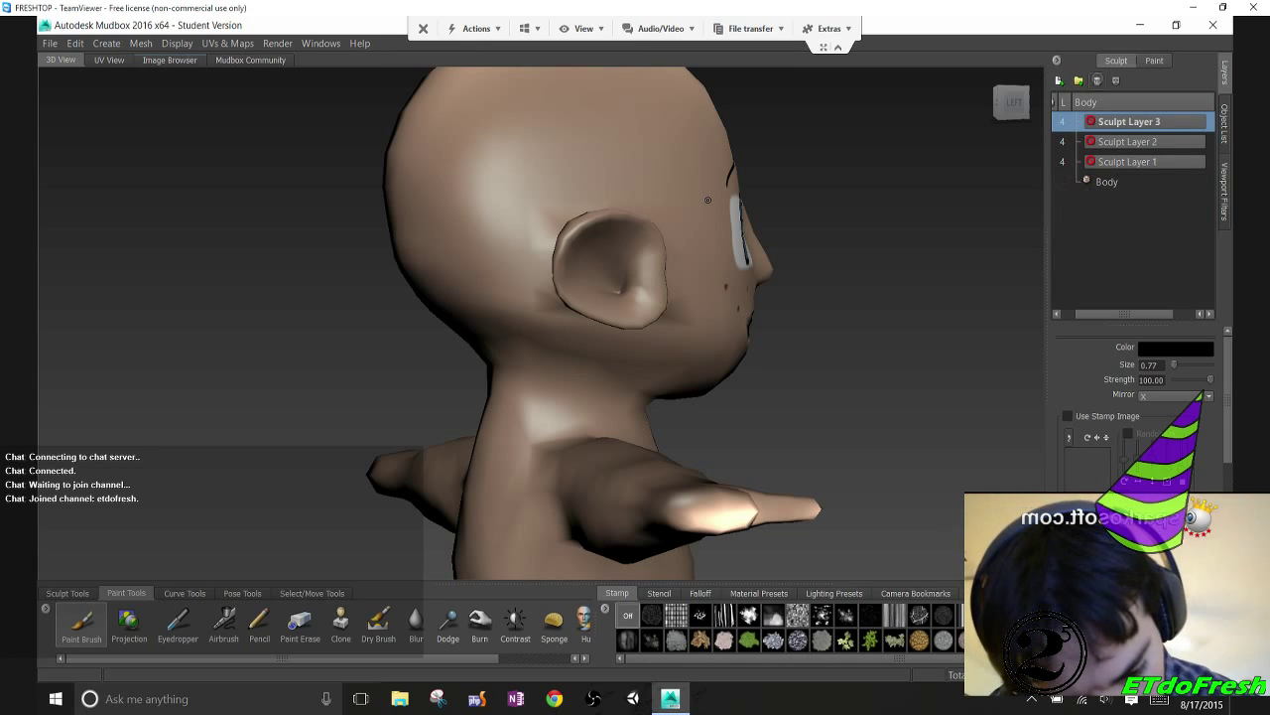
key(Page_Up)
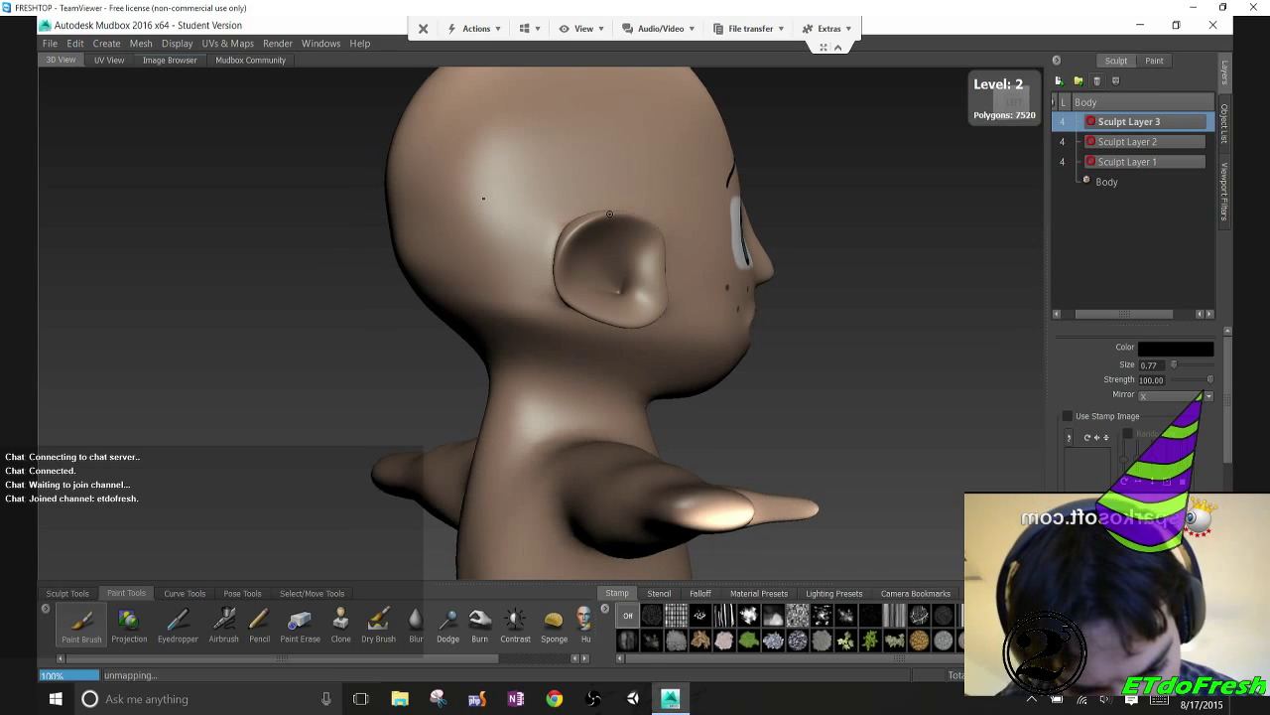
key(Page_Up)
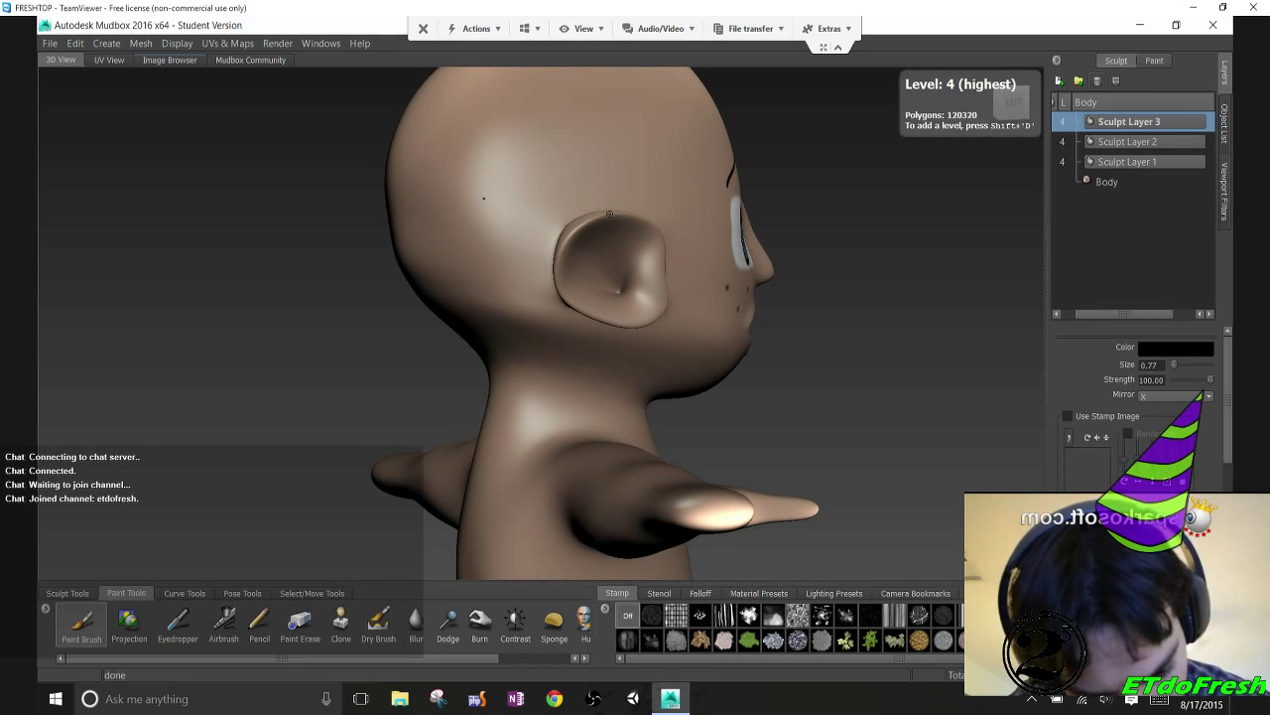
click(1060, 81)
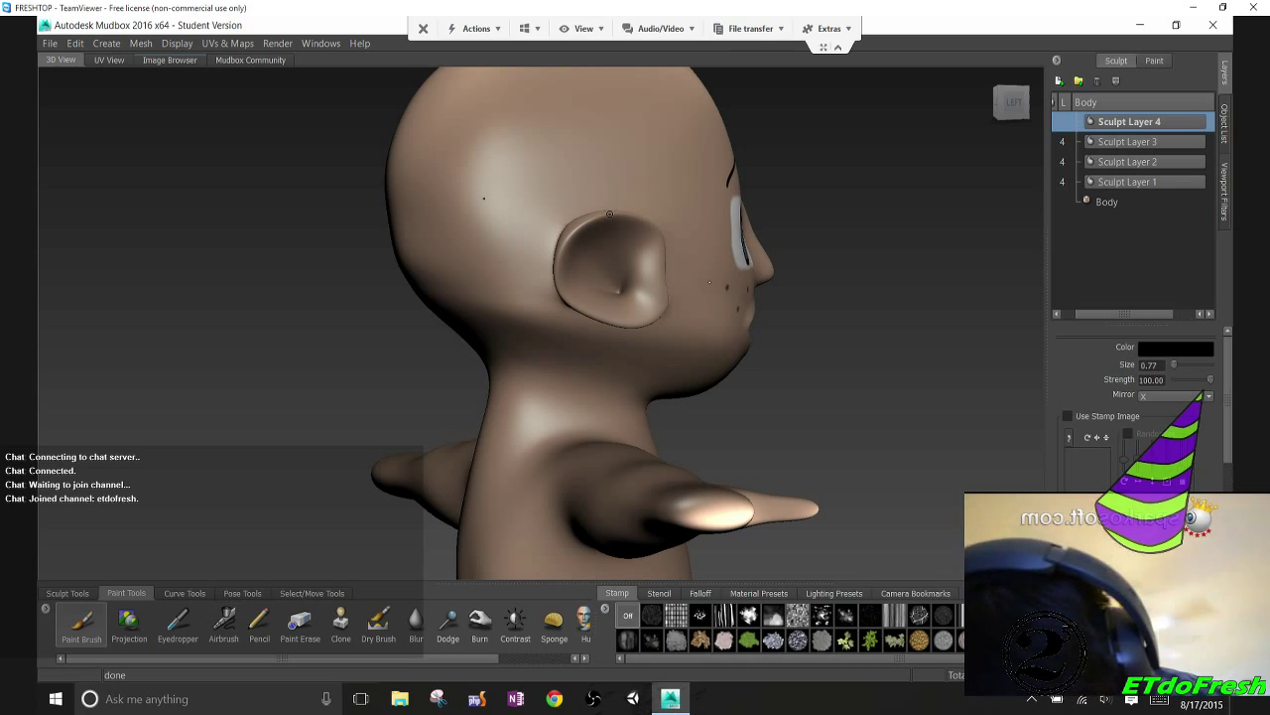
Reshape the front edge and lobe of the ears with the Grab brush, enlarging it to size 11.08
click(67, 592)
click(173, 621)
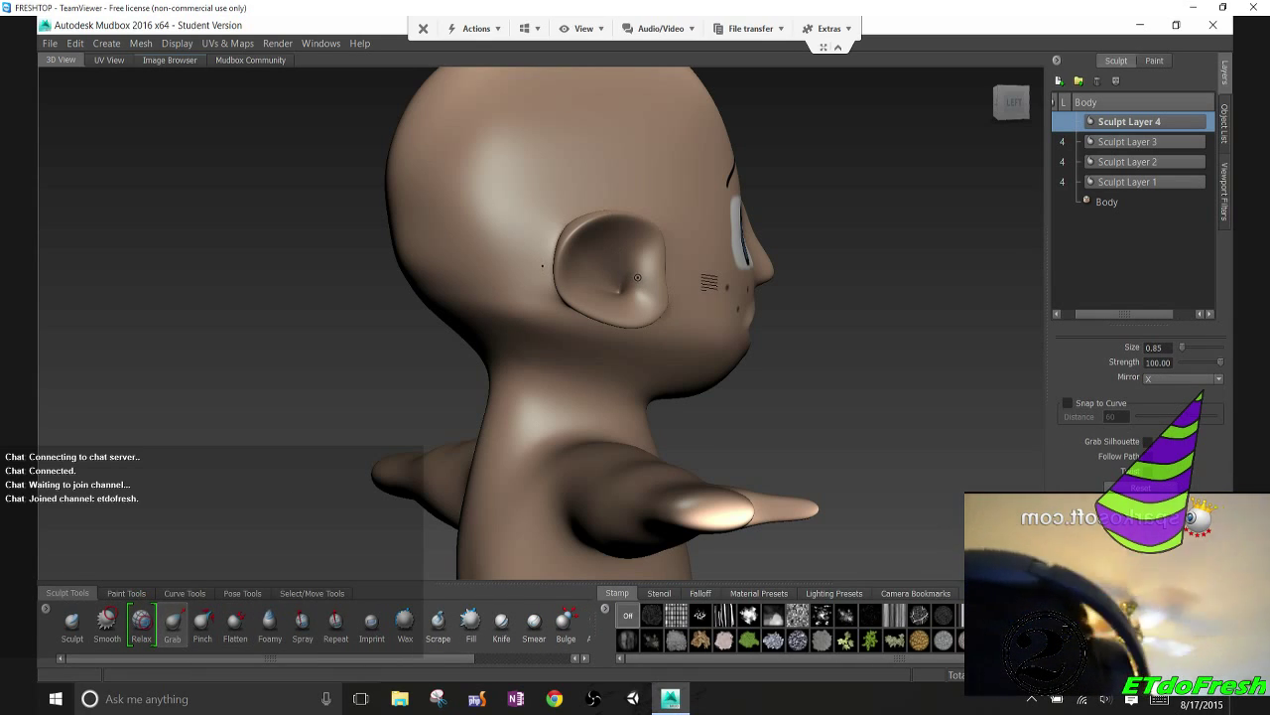
drag(636, 282, 638, 284)
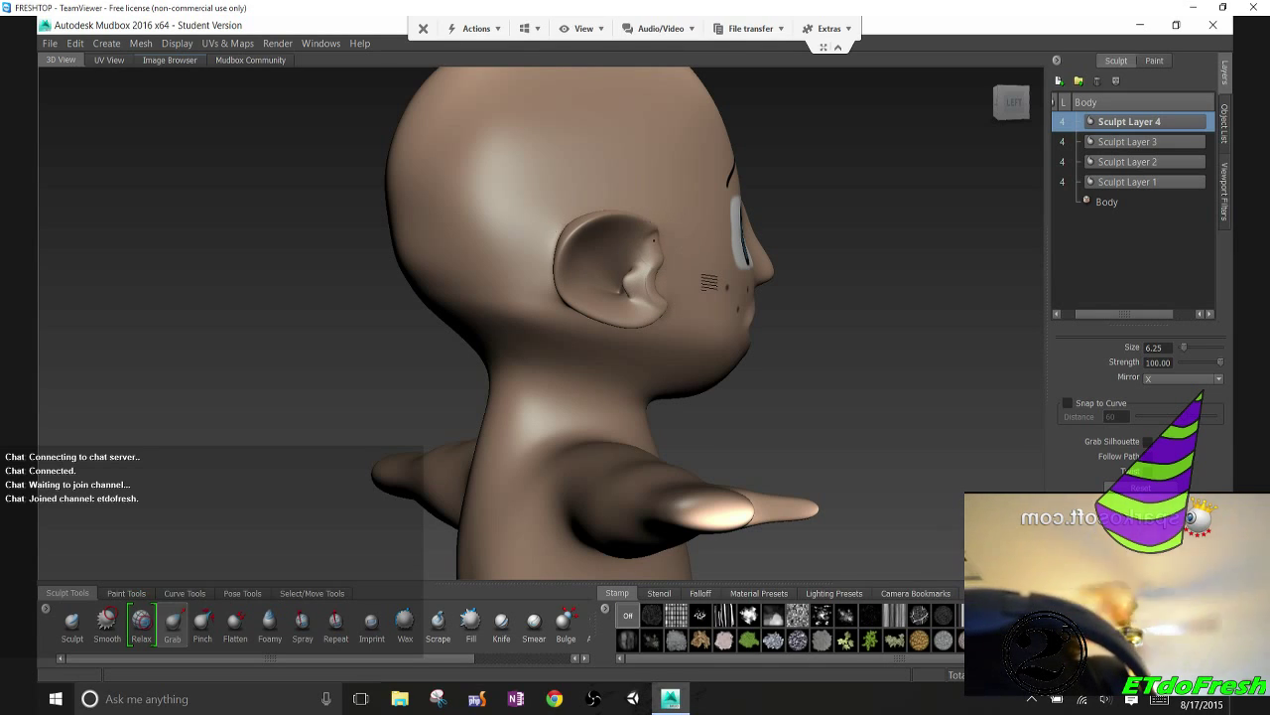
mouse_move(664, 273)
mouse_down()
mouse_move(655, 253)
mouse_move(655, 312)
mouse_move(631, 325)
mouse_up()
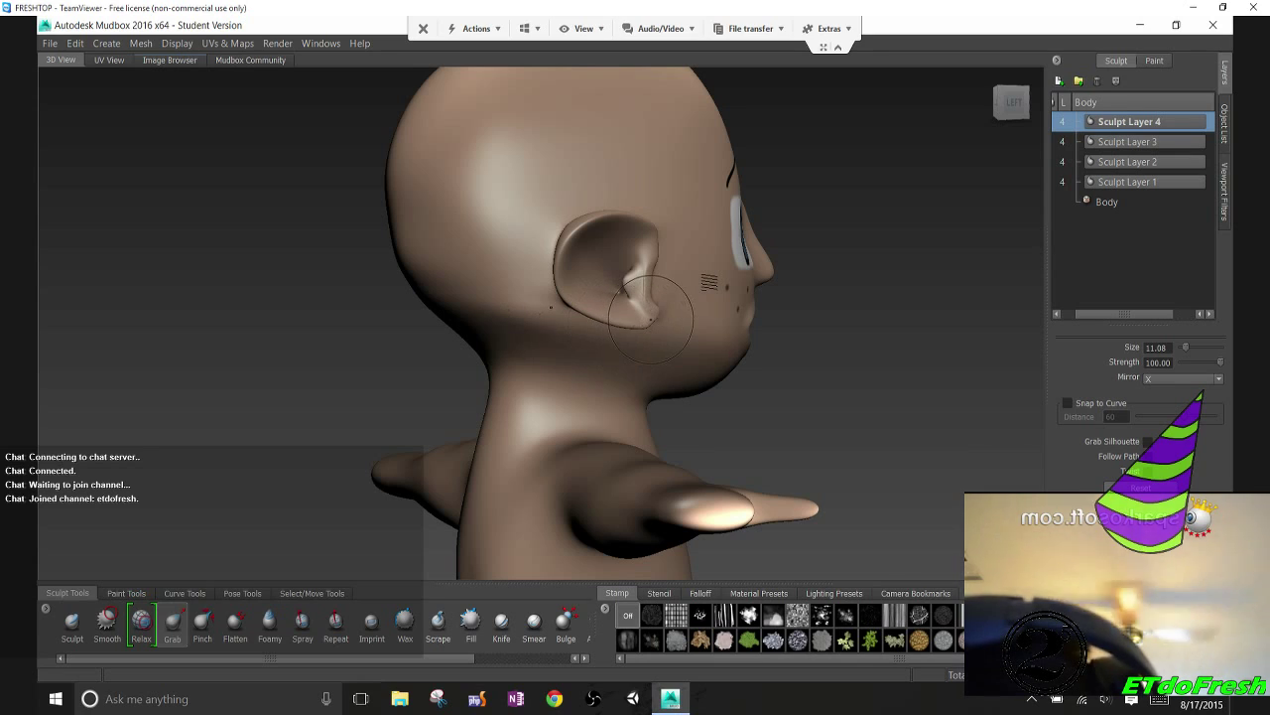
drag(652, 307, 646, 313)
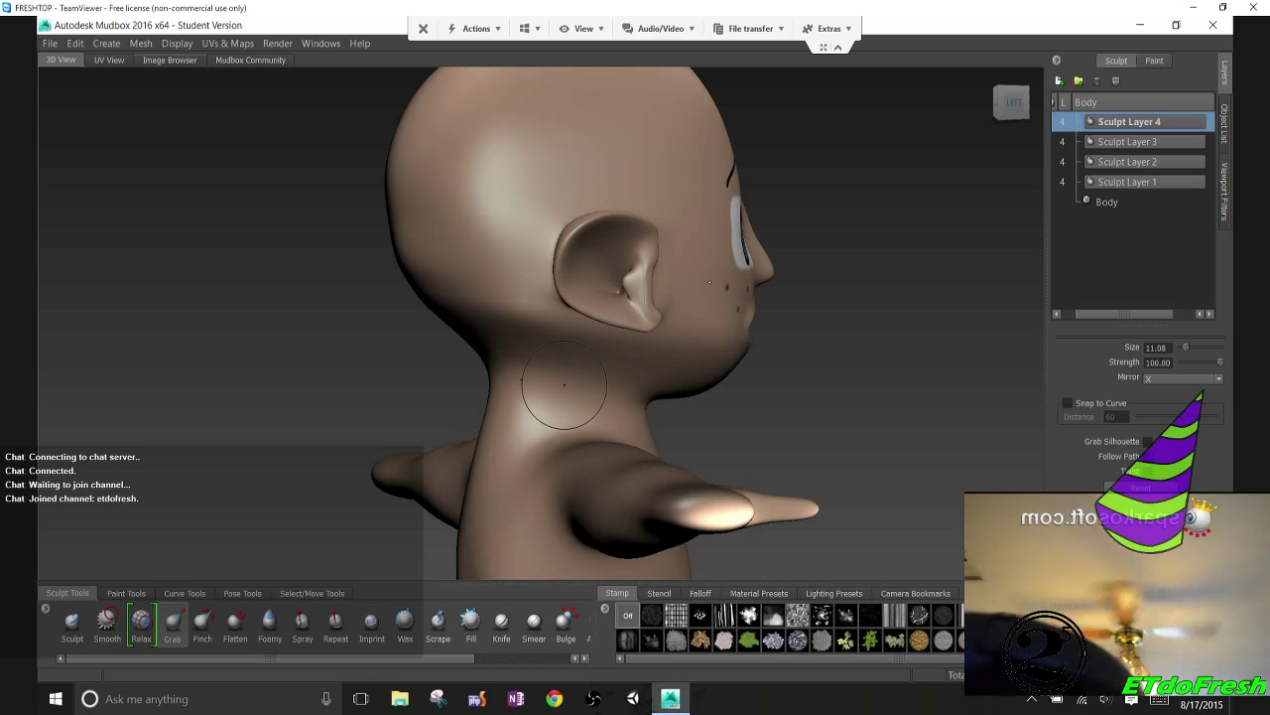
Build up curved ridges inside the ears with the Foamy brush at size 2.53 and strength 11.55
click(269, 624)
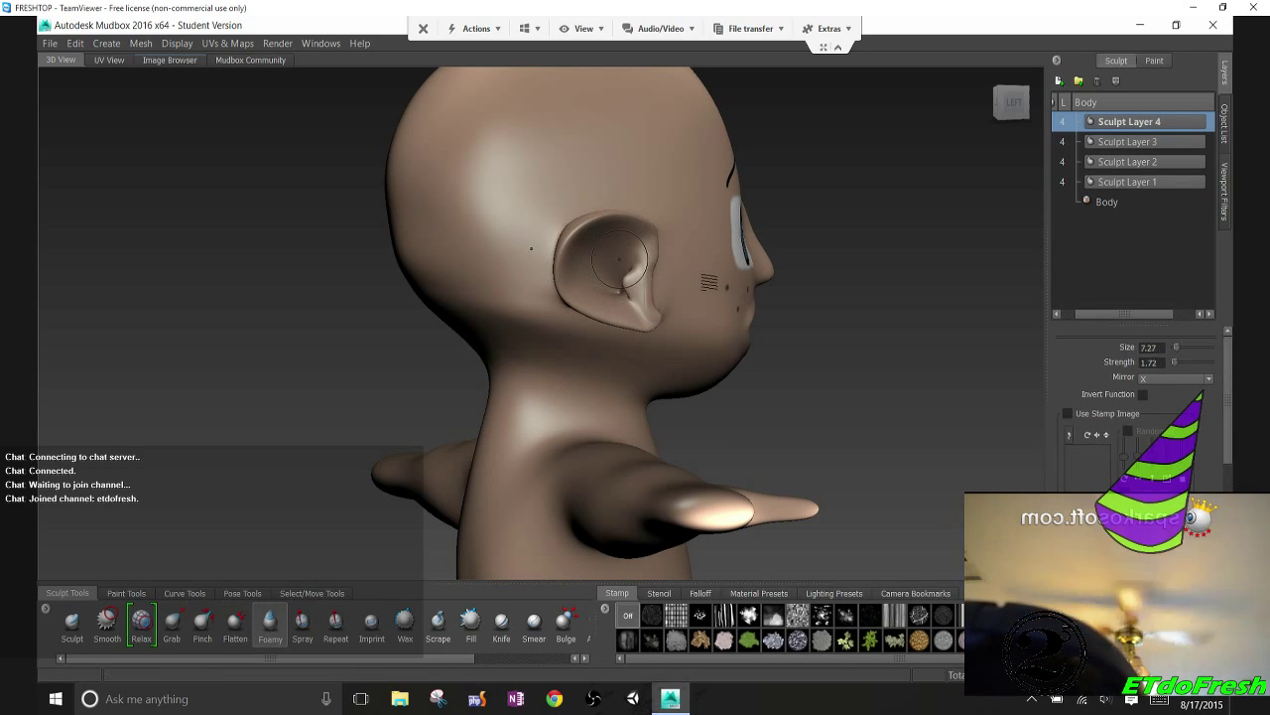
drag(640, 260, 617, 271)
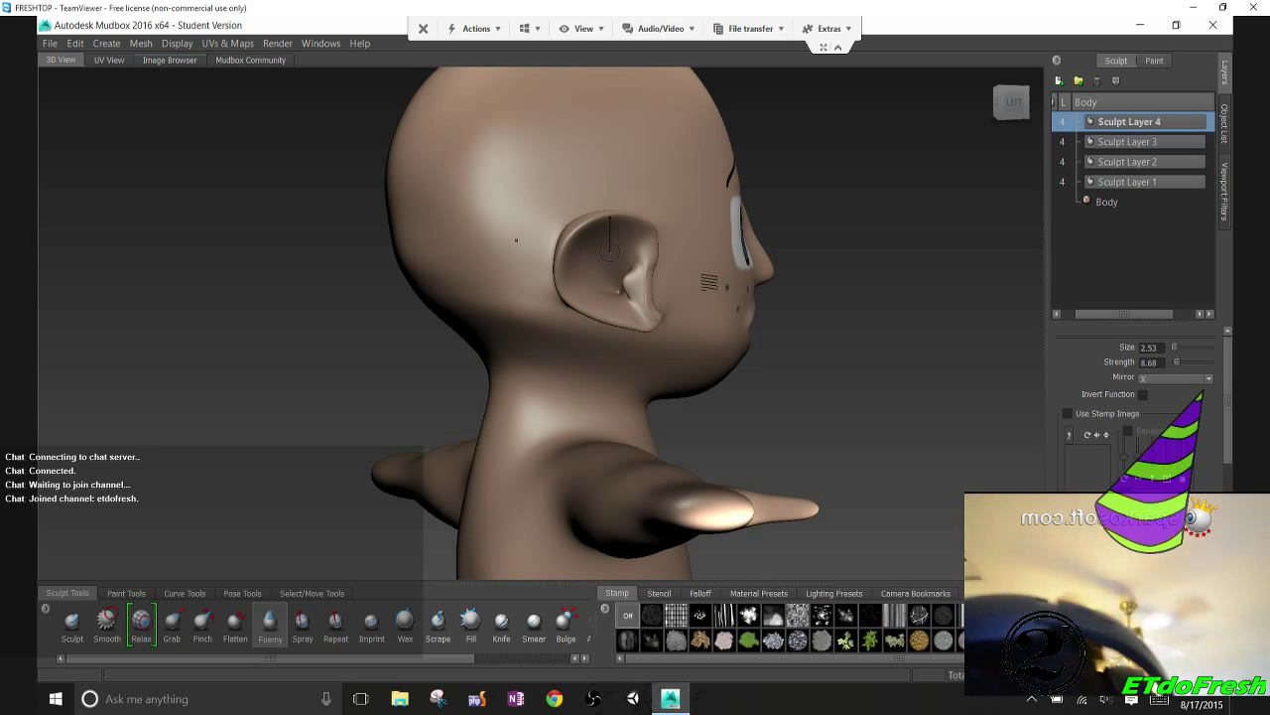
mouse_move(608, 251)
mouse_down()
mouse_move(587, 271)
mouse_move(614, 241)
mouse_move(599, 248)
mouse_move(607, 270)
mouse_up()
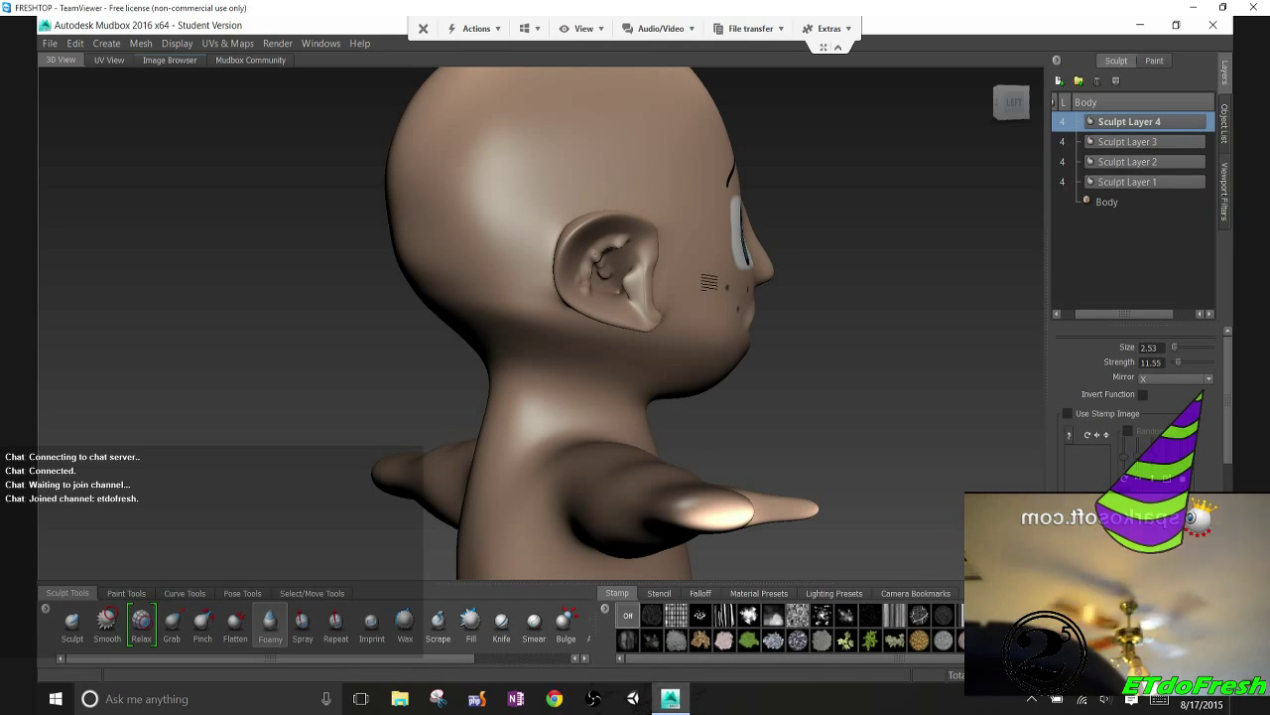
drag(612, 240, 579, 285)
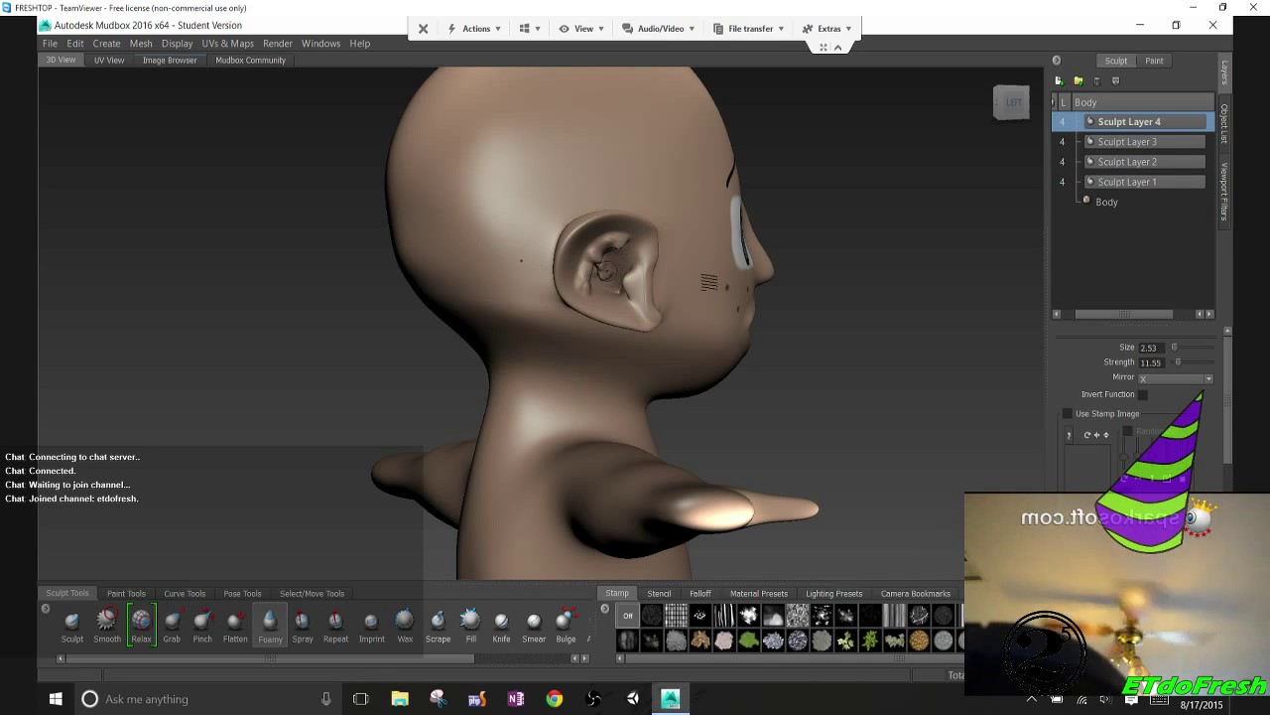
mouse_move(609, 293)
mouse_down()
mouse_move(583, 282)
mouse_move(600, 301)
mouse_move(592, 286)
mouse_up()
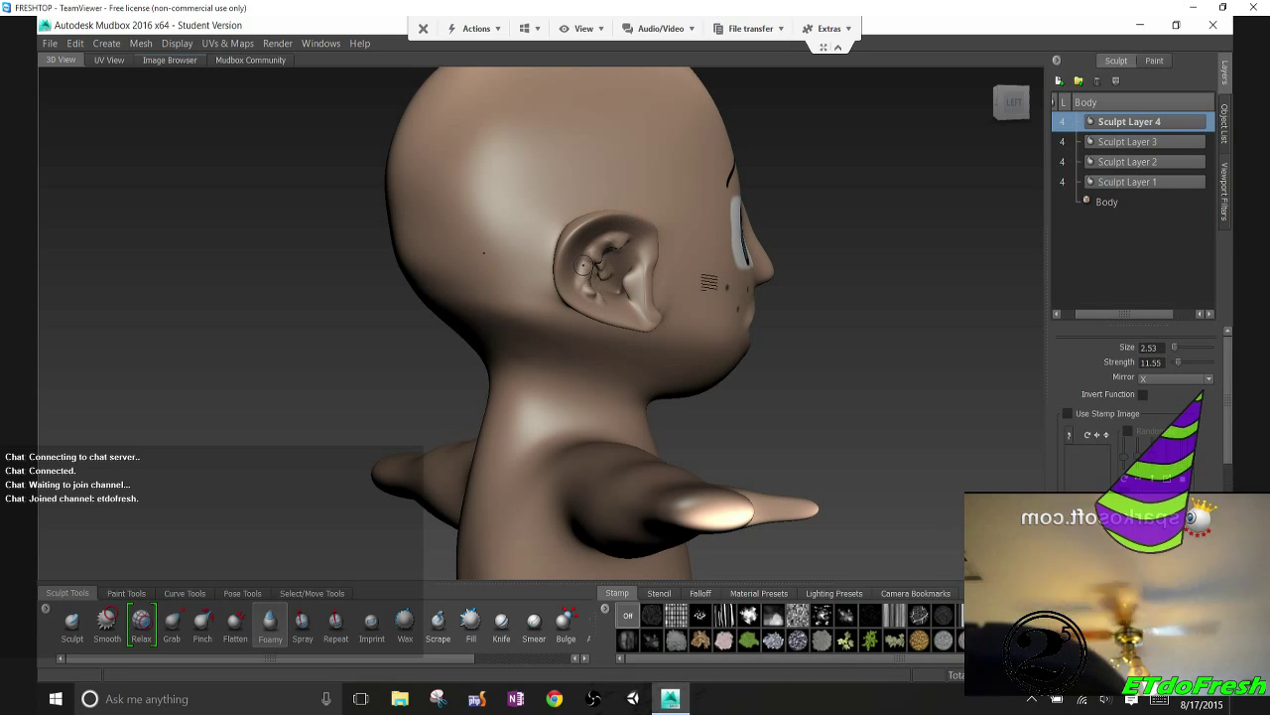
drag(600, 242, 615, 238)
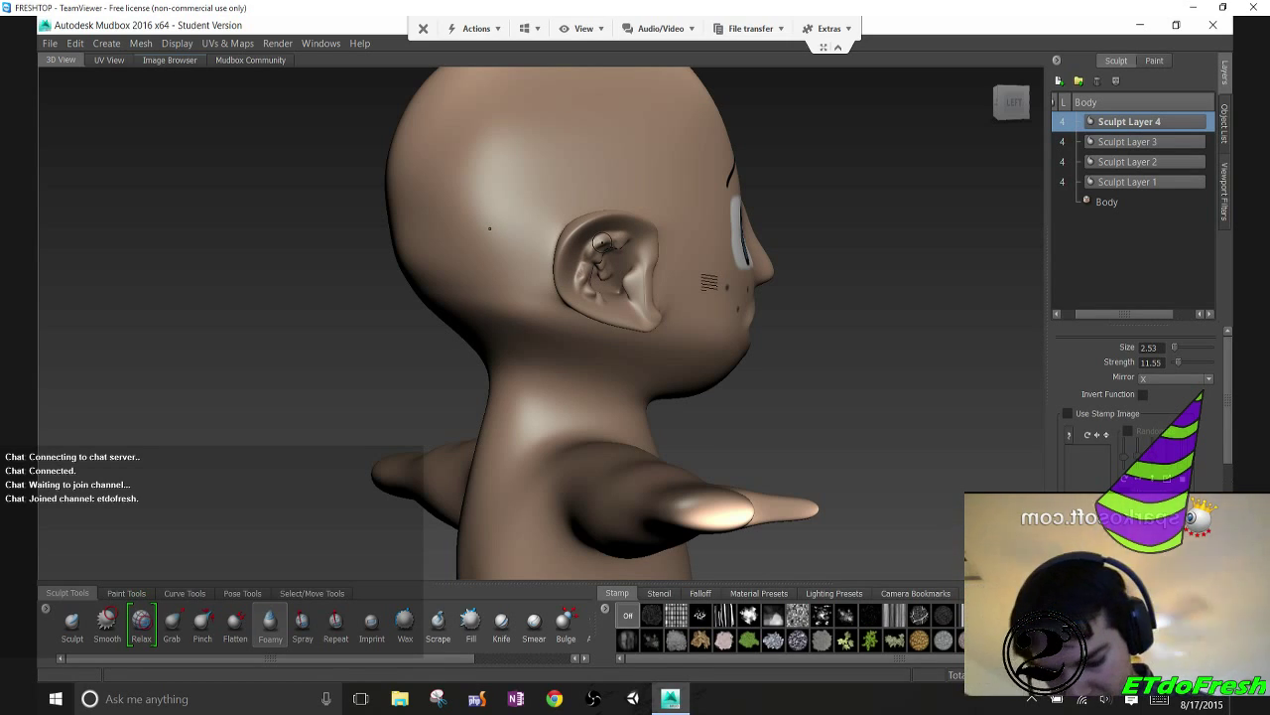
Soften the inner ear ridges with the Smooth brush at size 7.23 and strength 100
key(2)
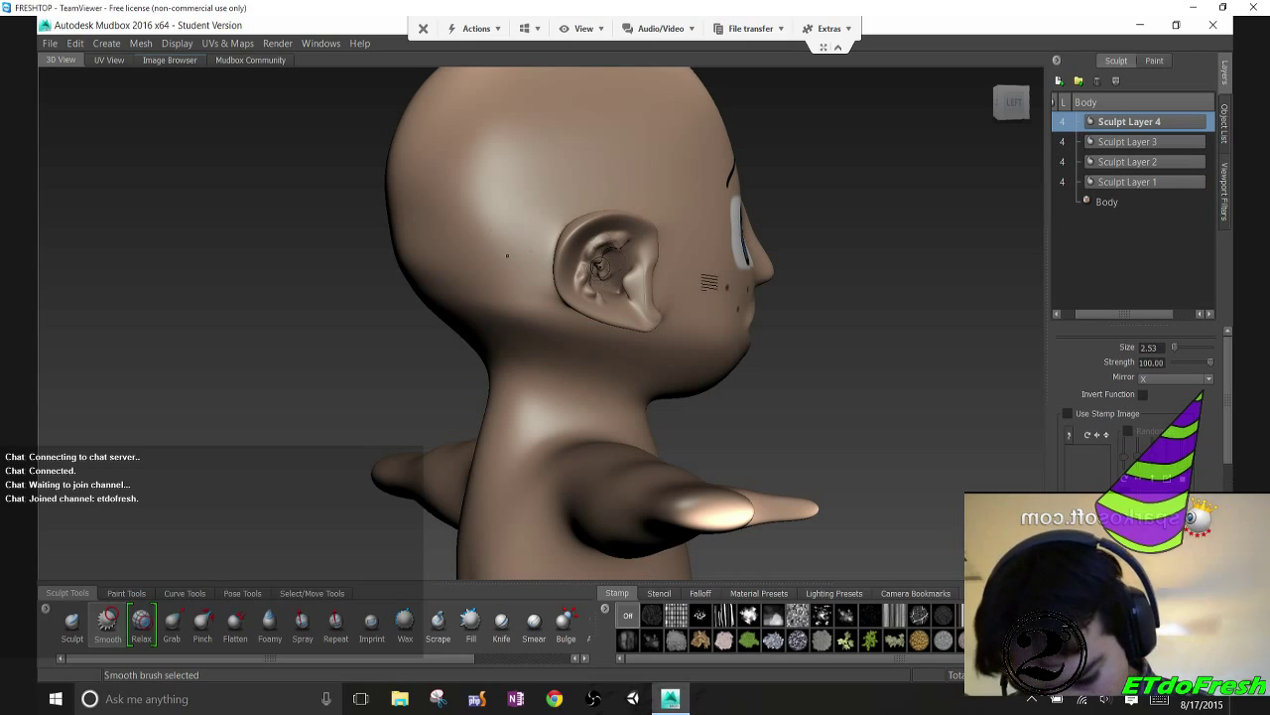
mouse_move(598, 268)
mouse_down()
mouse_move(592, 290)
mouse_move(586, 268)
mouse_move(607, 239)
mouse_move(600, 263)
mouse_up()
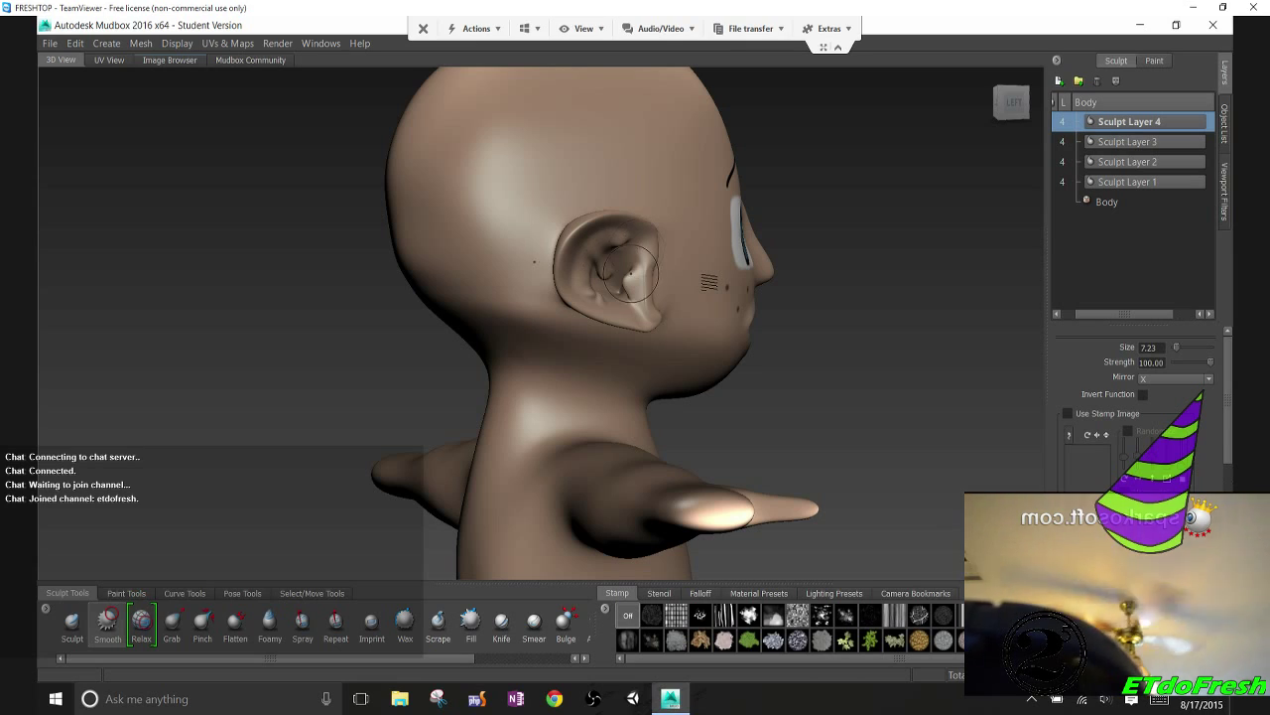
drag(650, 300, 657, 315)
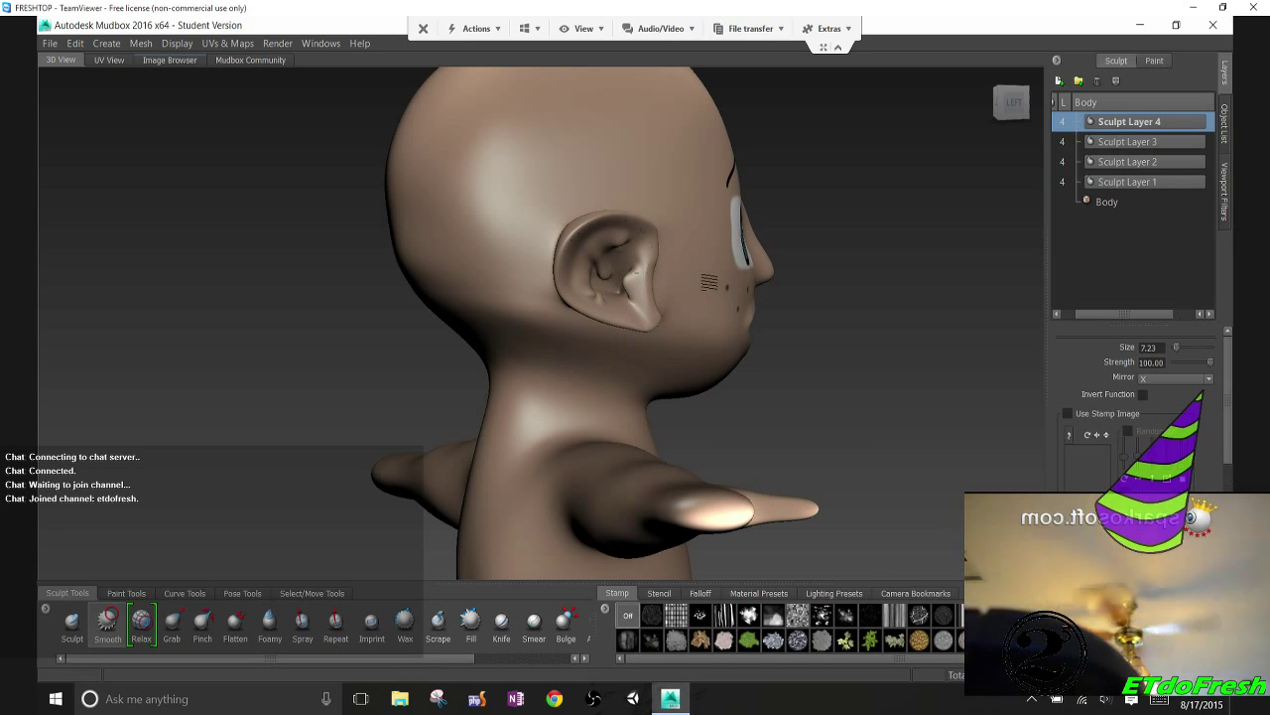
Build up more pronounced folds inside the ears with the Foamy brush at size 2.45 and strength 48.25
mouse_move(707, 228)
alt+mouse_down()
mouse_move(587, 208)
mouse_move(462, 263)
mouse_move(474, 260)
mouse_move(439, 258)
mouse_move(482, 223)
mouse_move(438, 268)
mouse_move(475, 222)
mouse_move(442, 266)
mouse_move(482, 258)
alt+mouse_up()
click(269, 623)
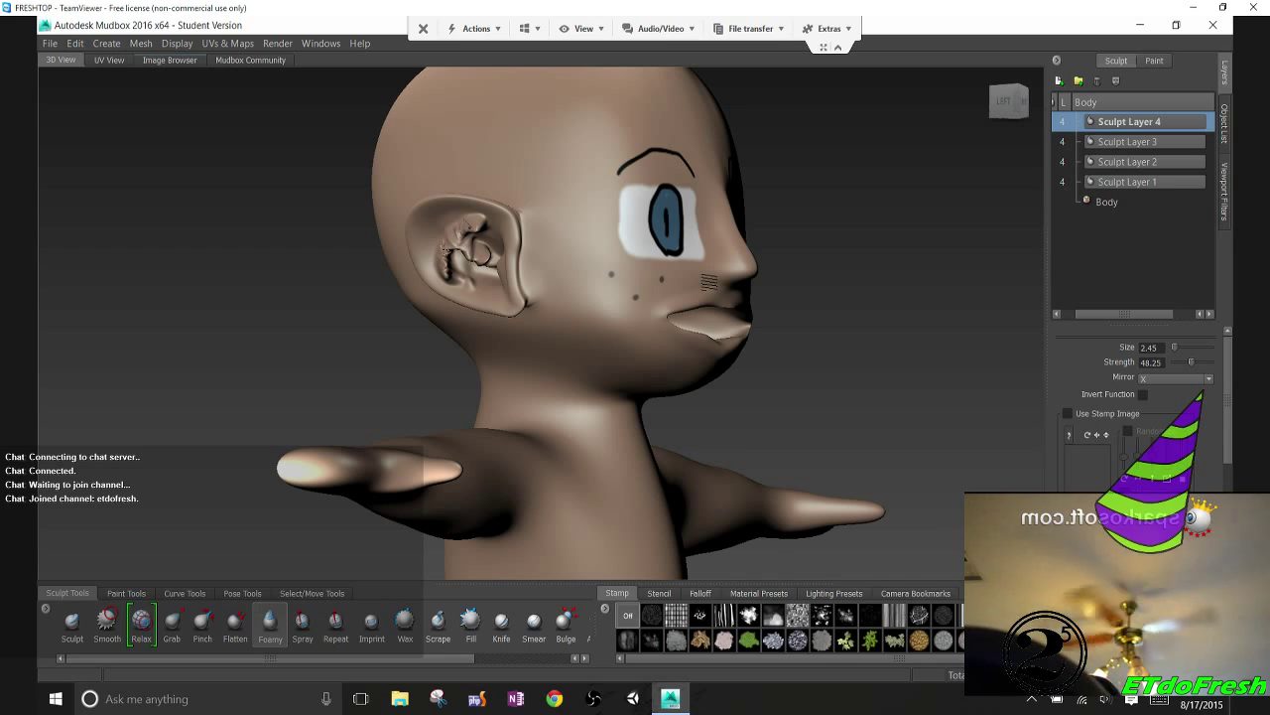
mouse_move(482, 225)
mouse_down()
mouse_move(481, 255)
mouse_move(437, 273)
mouse_up()
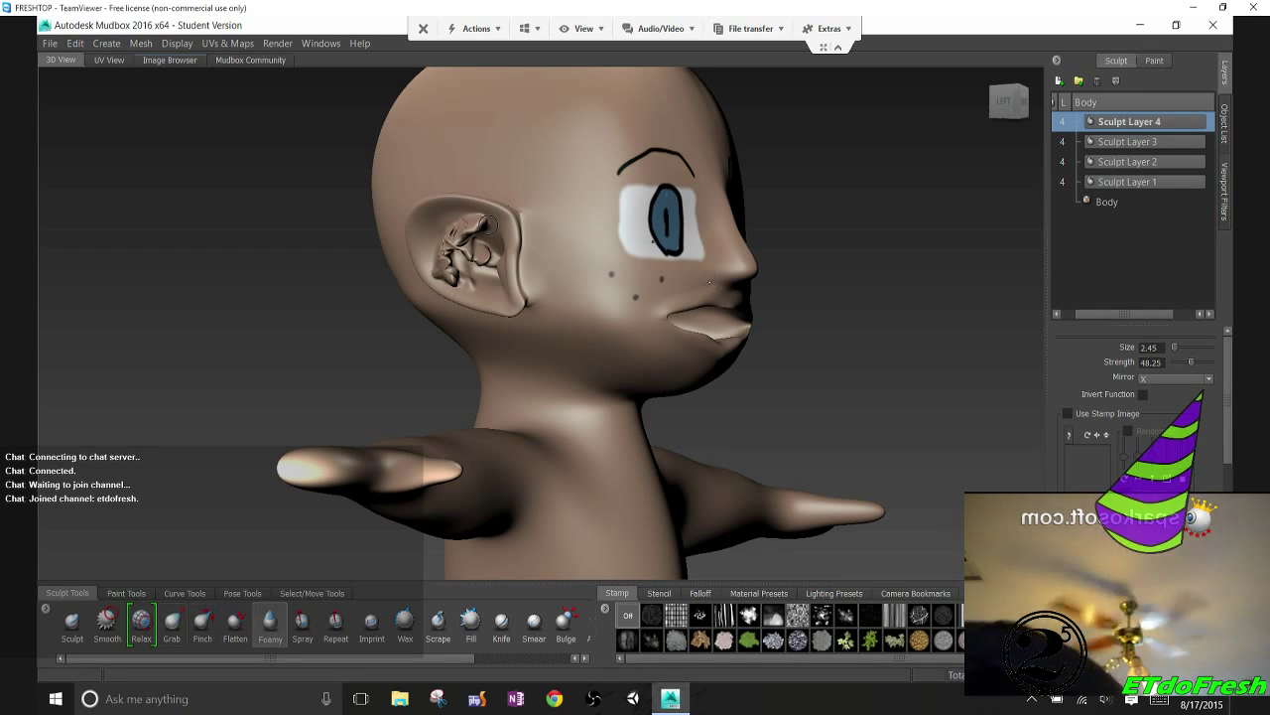
Smooth the rough inner ear folds at strength 100 with the brush enlarged to size 6.98
click(107, 621)
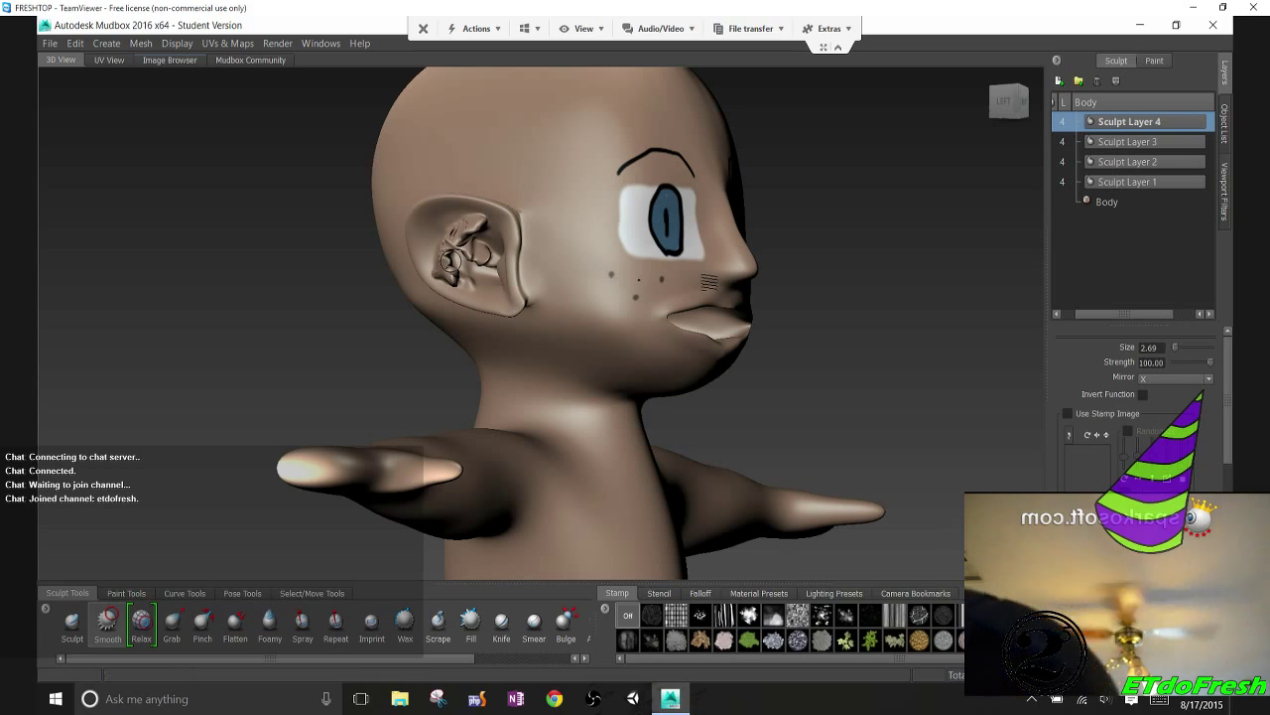
key(b)
mouse_move(454, 264)
mouse_down()
mouse_move(473, 268)
mouse_move(444, 260)
mouse_move(466, 218)
mouse_move(479, 260)
mouse_move(522, 238)
mouse_up()
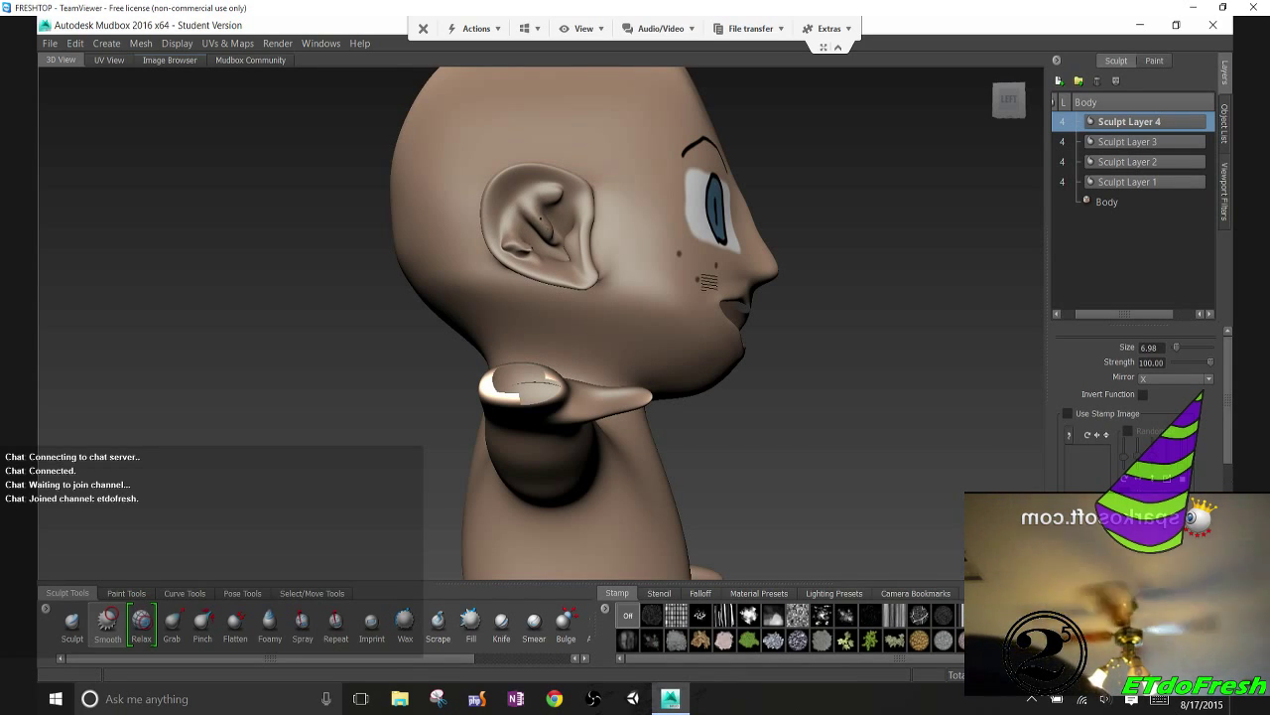
Smooth the remaining bump inside the ear and compare the head from the front with the BobbyCharacter00.jpeg sketch
drag(508, 235, 526, 252)
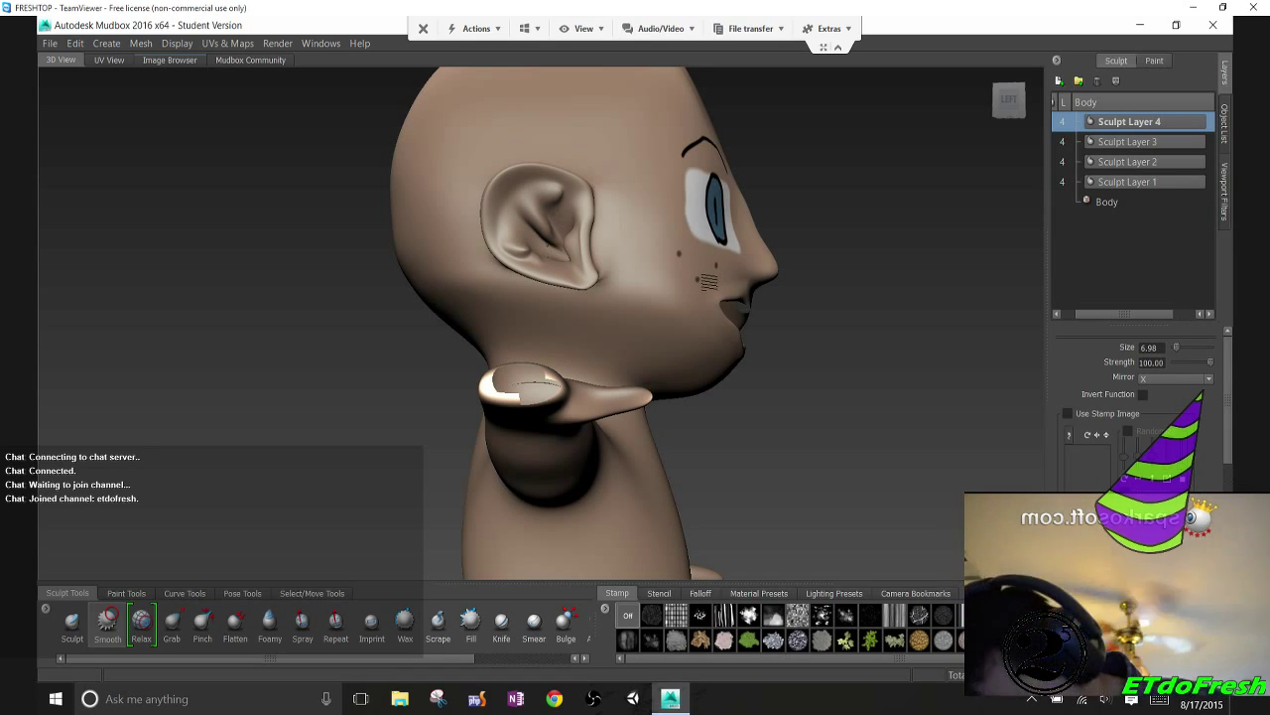
alt+drag(533, 261, 365, 249)
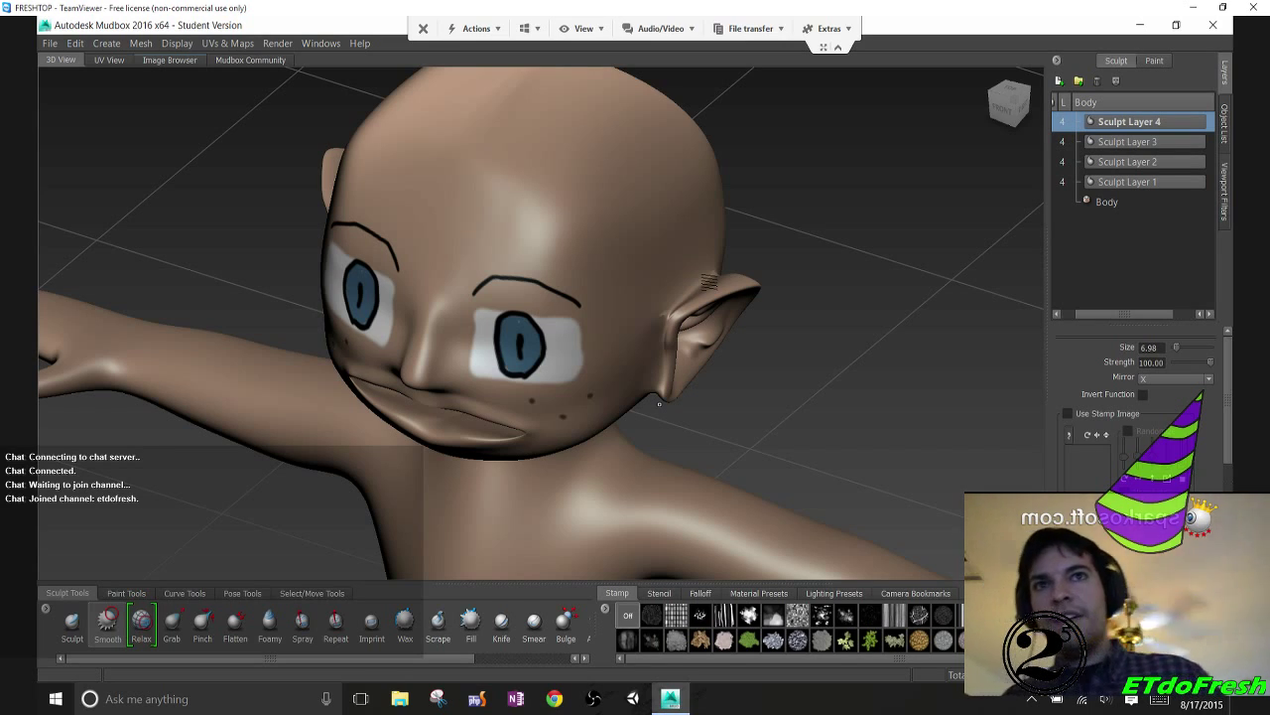
alt+drag(659, 404, 774, 333)
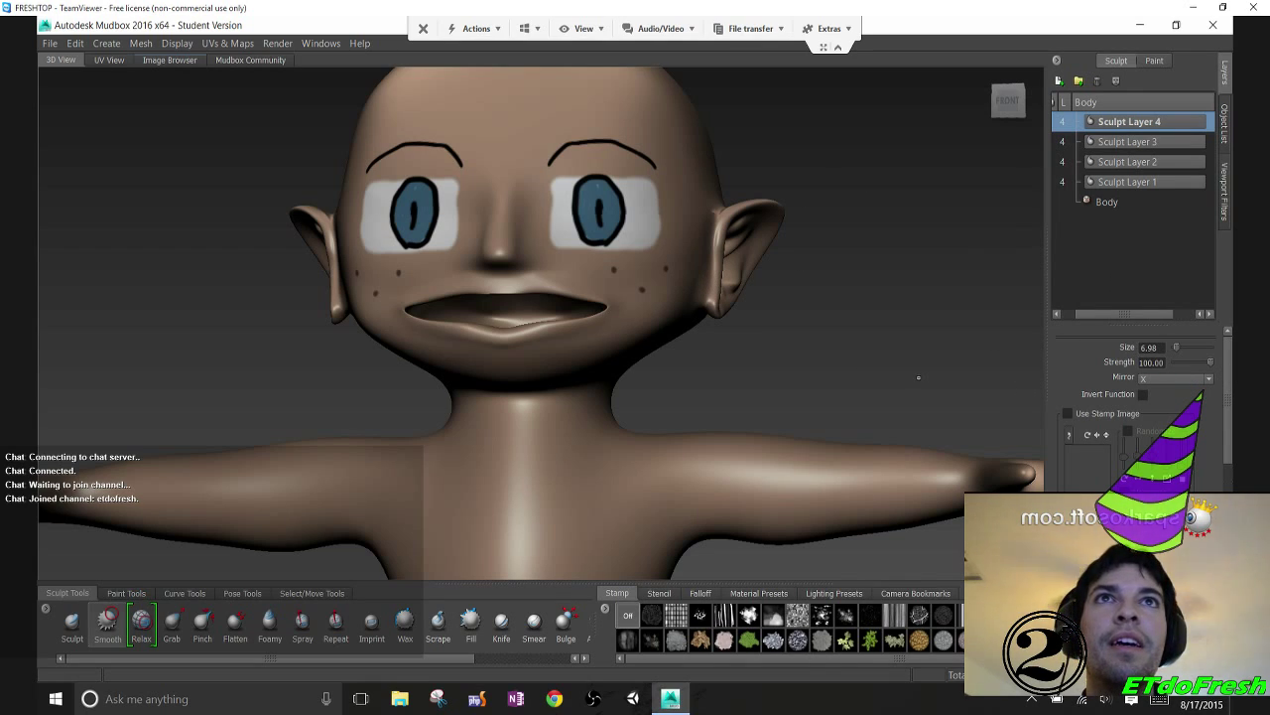
key(alt+Tab)
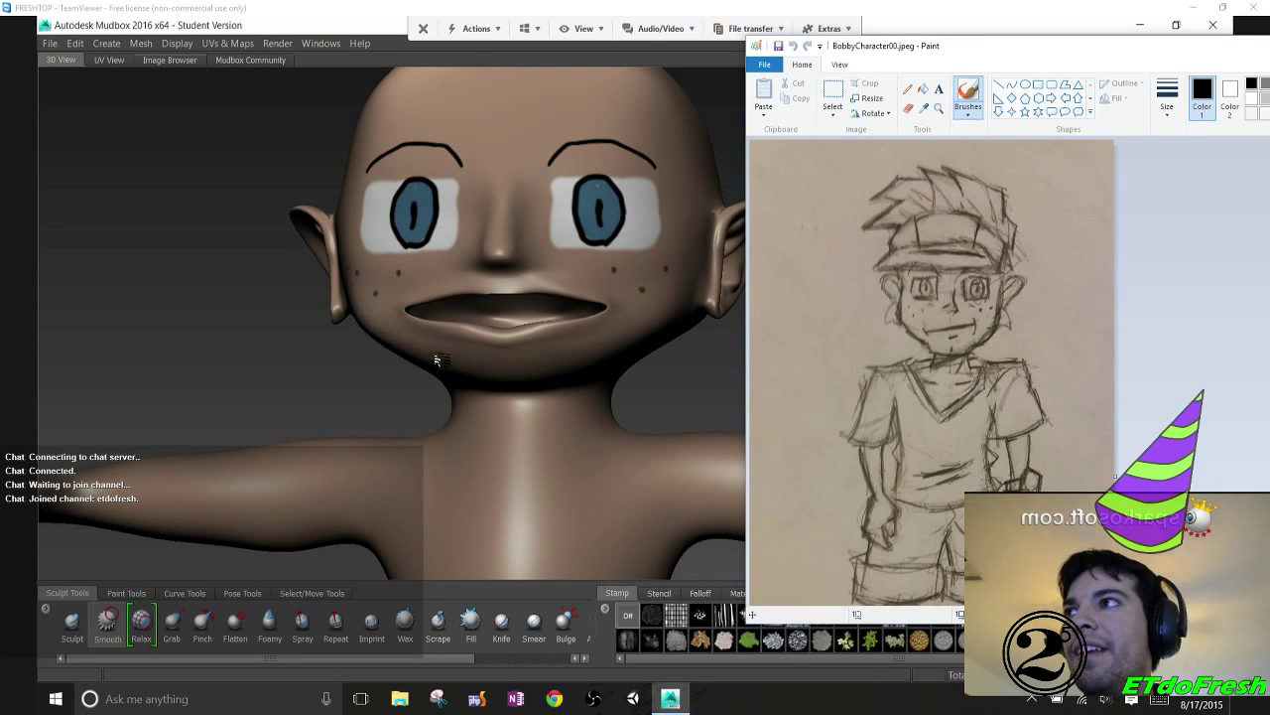
key(alt+Tab)
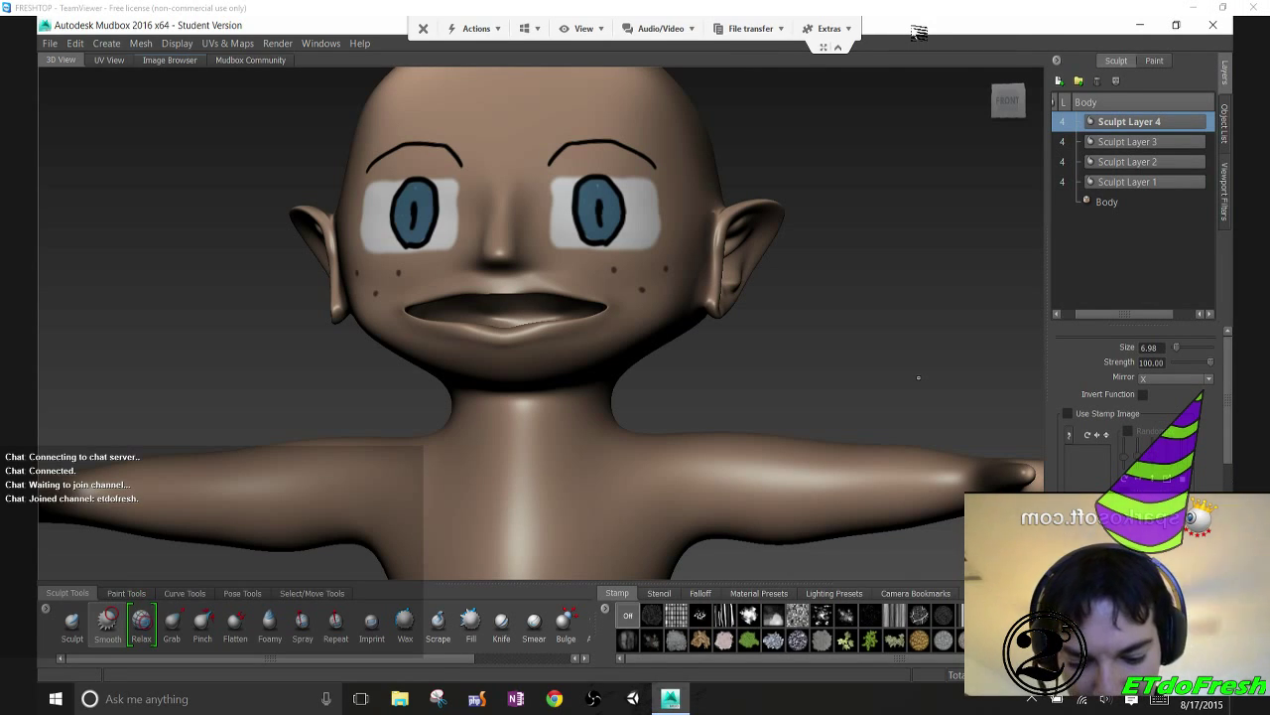
Pull the lower jaw slightly down in side view with the Grab brush at size 31.44 and strength 100
mouse_move(918, 377)
alt+mouse_down()
mouse_move(794, 349)
mouse_move(626, 338)
alt+mouse_up()
key(3)
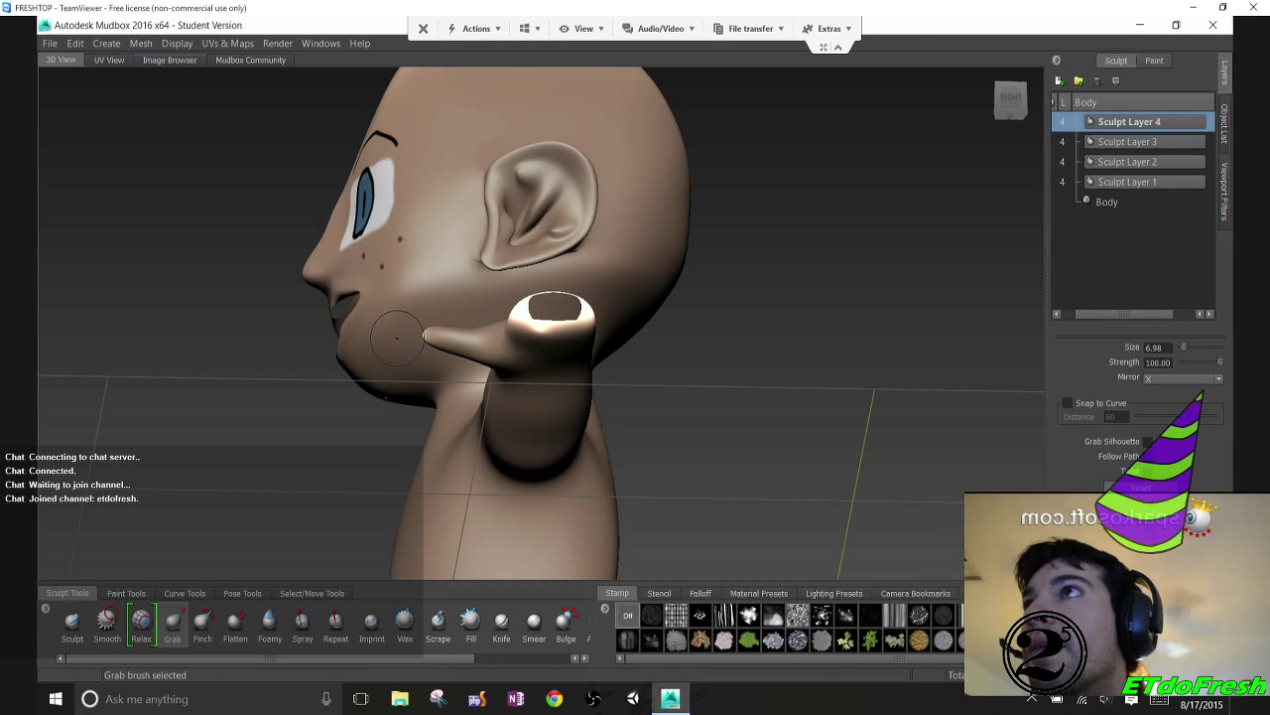
key(bracketright)
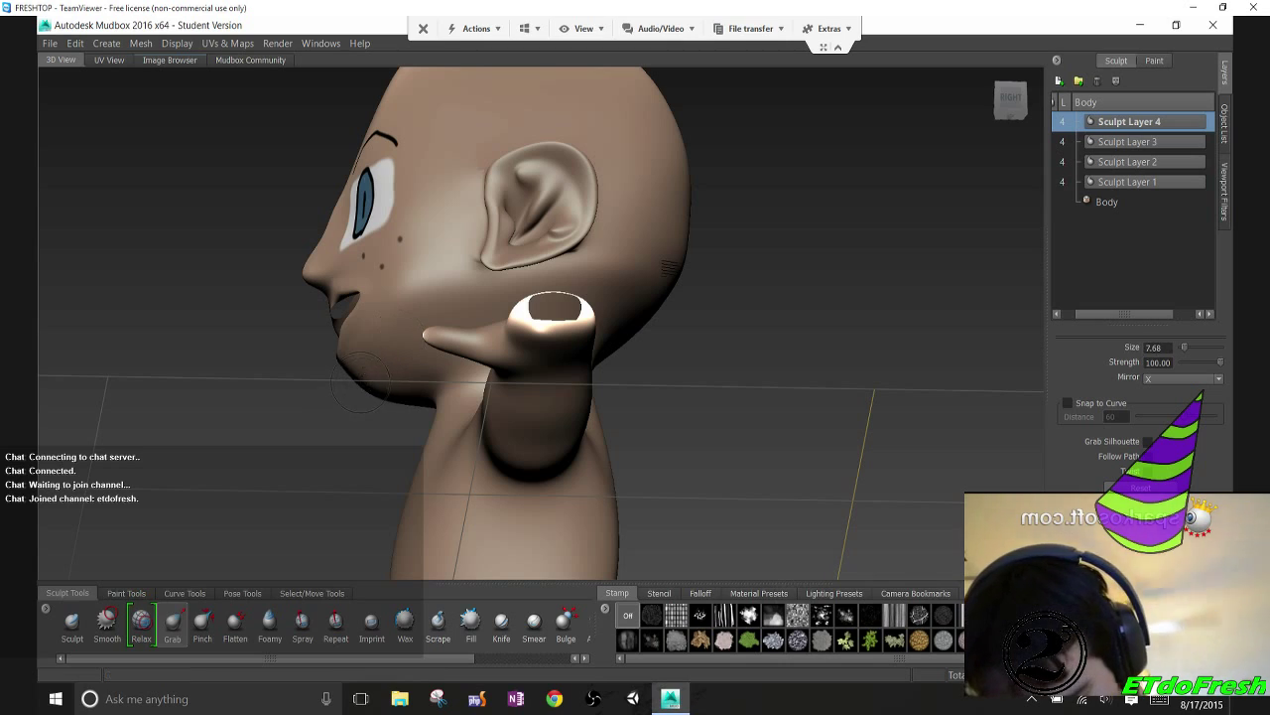
key(bracketright)
key(bracketright)
key(bracketright)
key(bracketright)
key(bracketright)
key(bracketright)
key(bracketright)
key(bracketright)
key(bracketright)
key(bracketright)
key(bracketright)
key(bracketright)
key(bracketleft)
key(bracketleft)
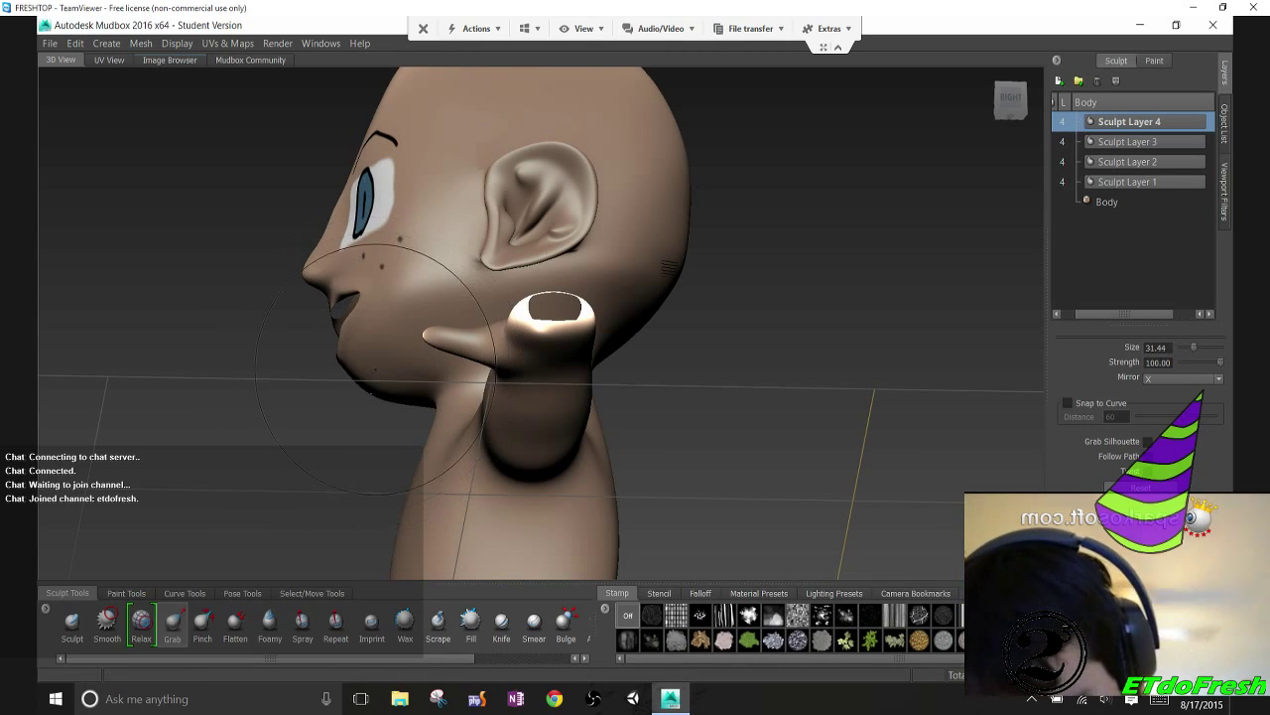
drag(380, 355, 377, 374)
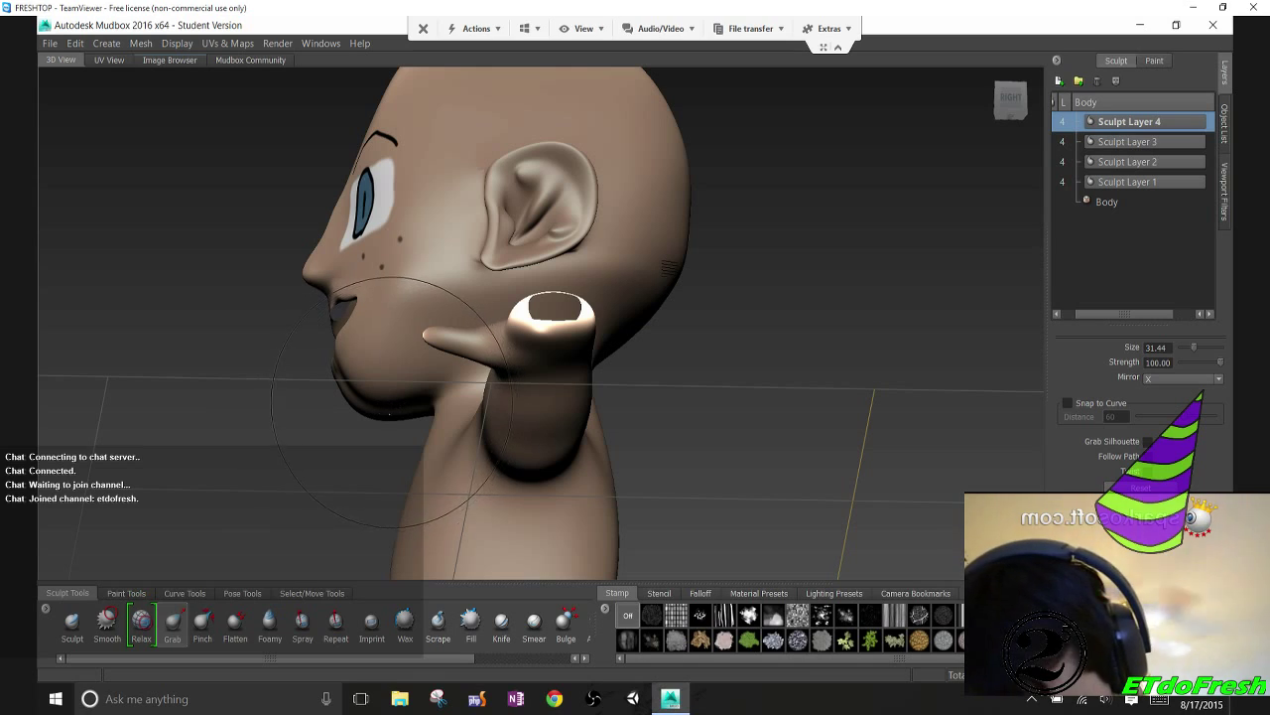
mouse_move(382, 395)
mouse_down()
mouse_move(449, 369)
mouse_move(411, 364)
mouse_up()
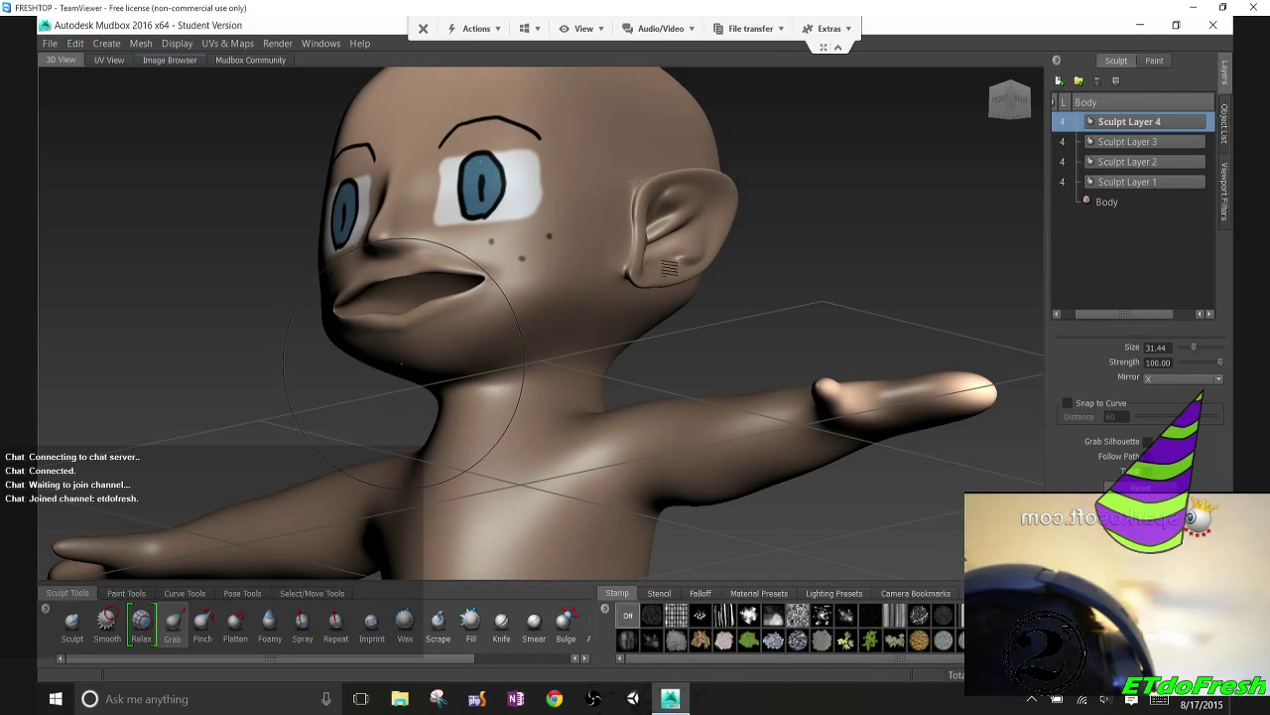
Try to pull the chin and mouth down with the Grab brush at sizes 31.44, 211.48 and 43.54
drag(399, 360, 409, 397)
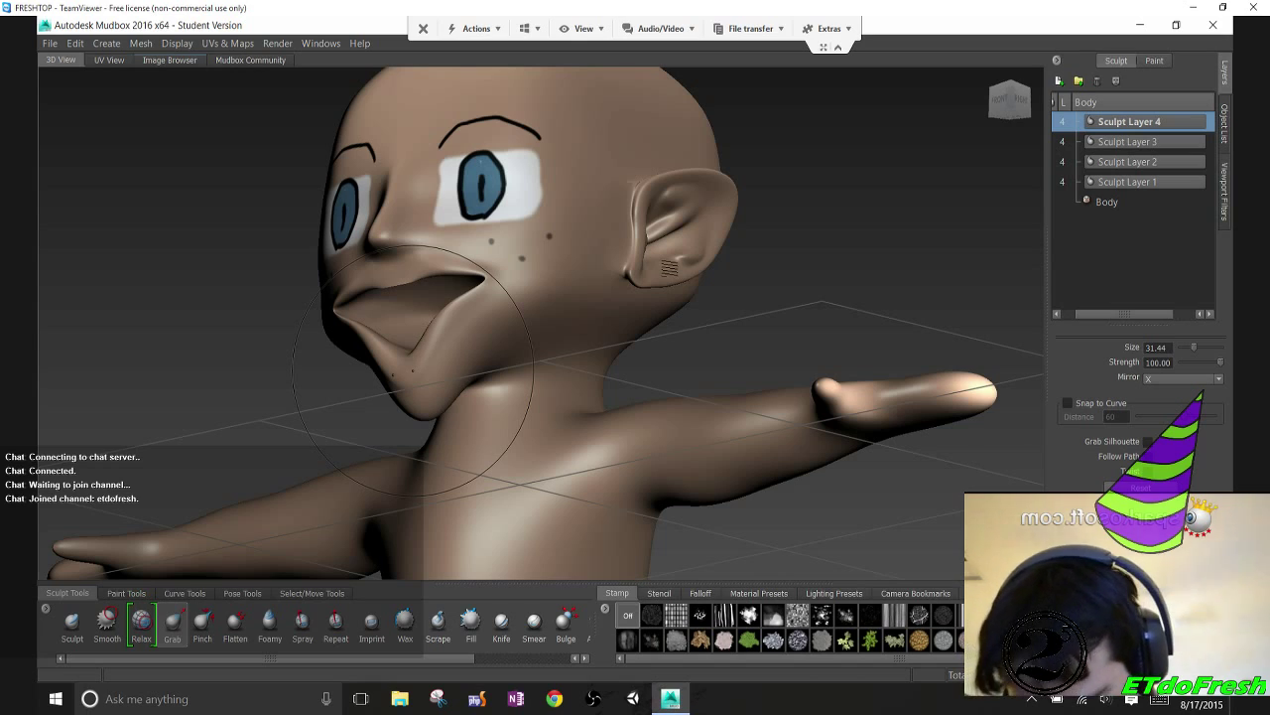
key(ctrl+z)
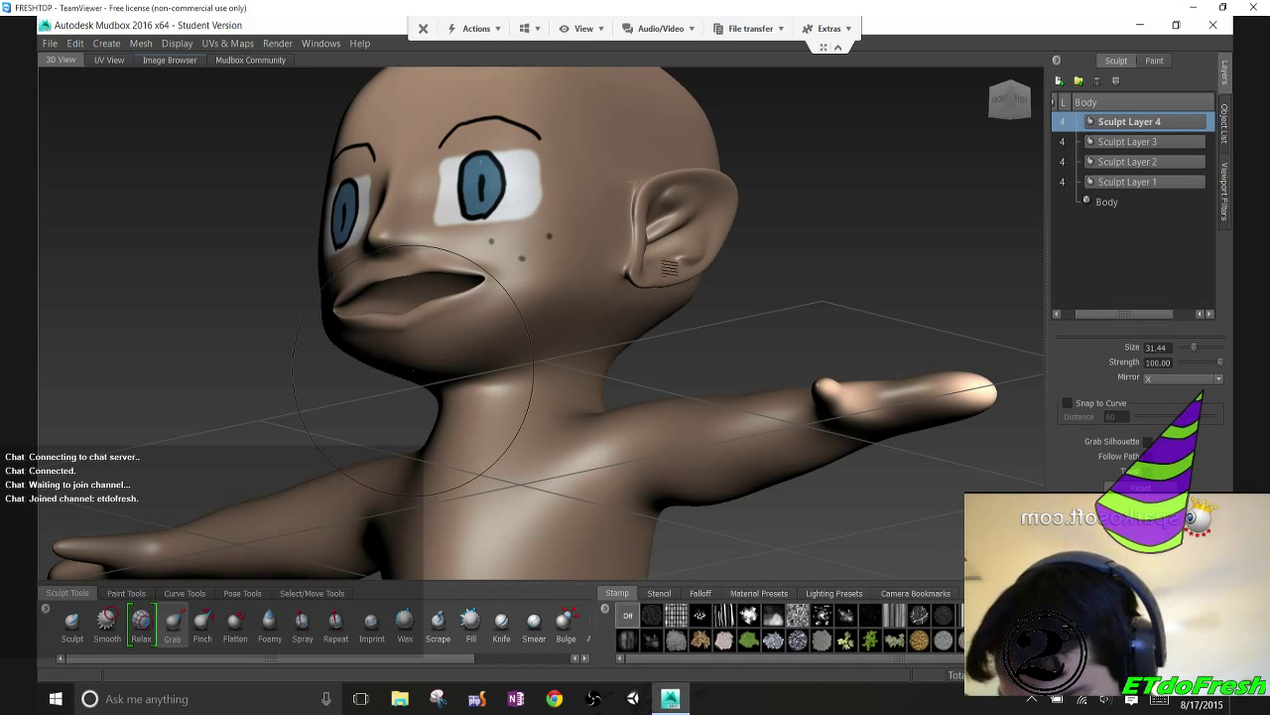
drag(412, 370, 516, 363)
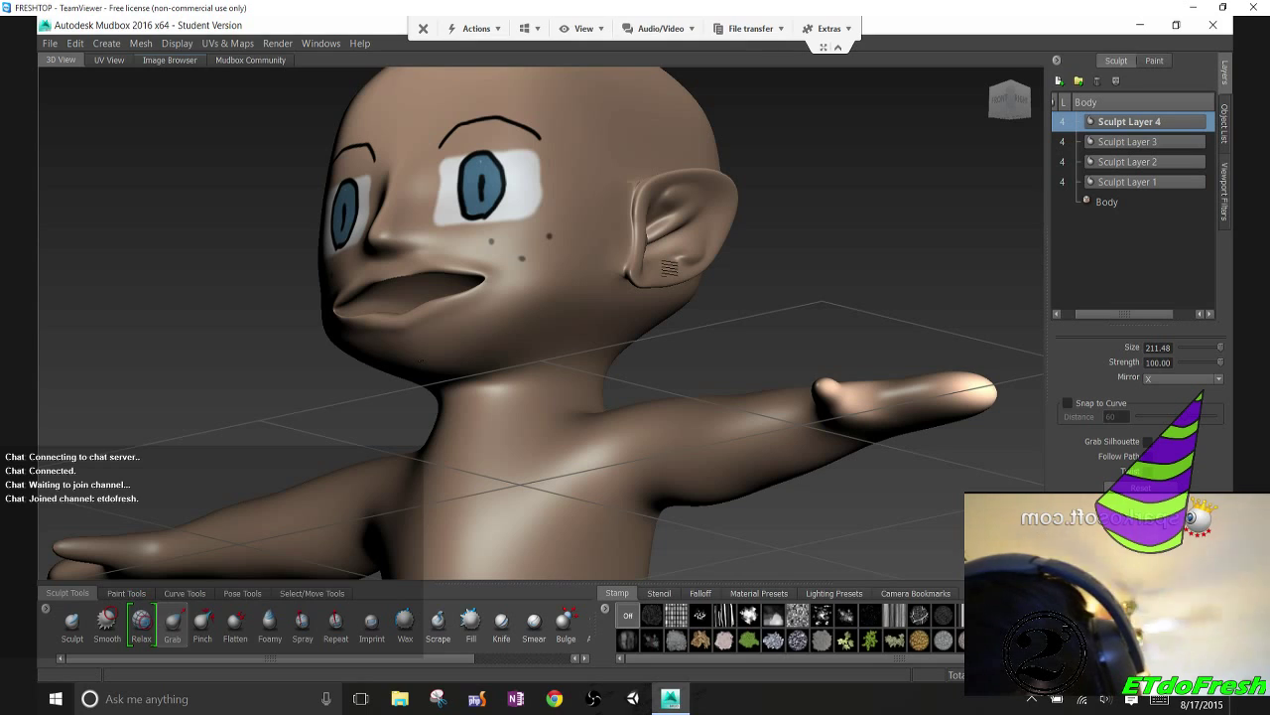
key(ctrl+z)
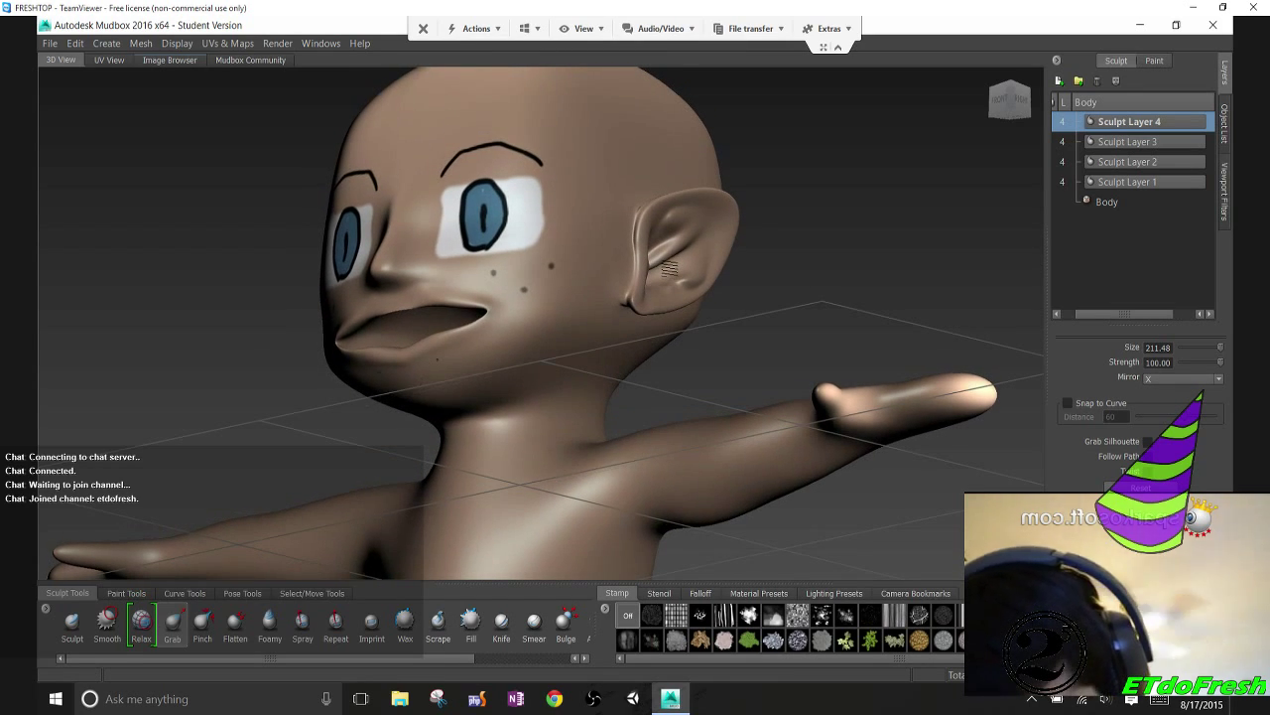
key(ctrl+y)
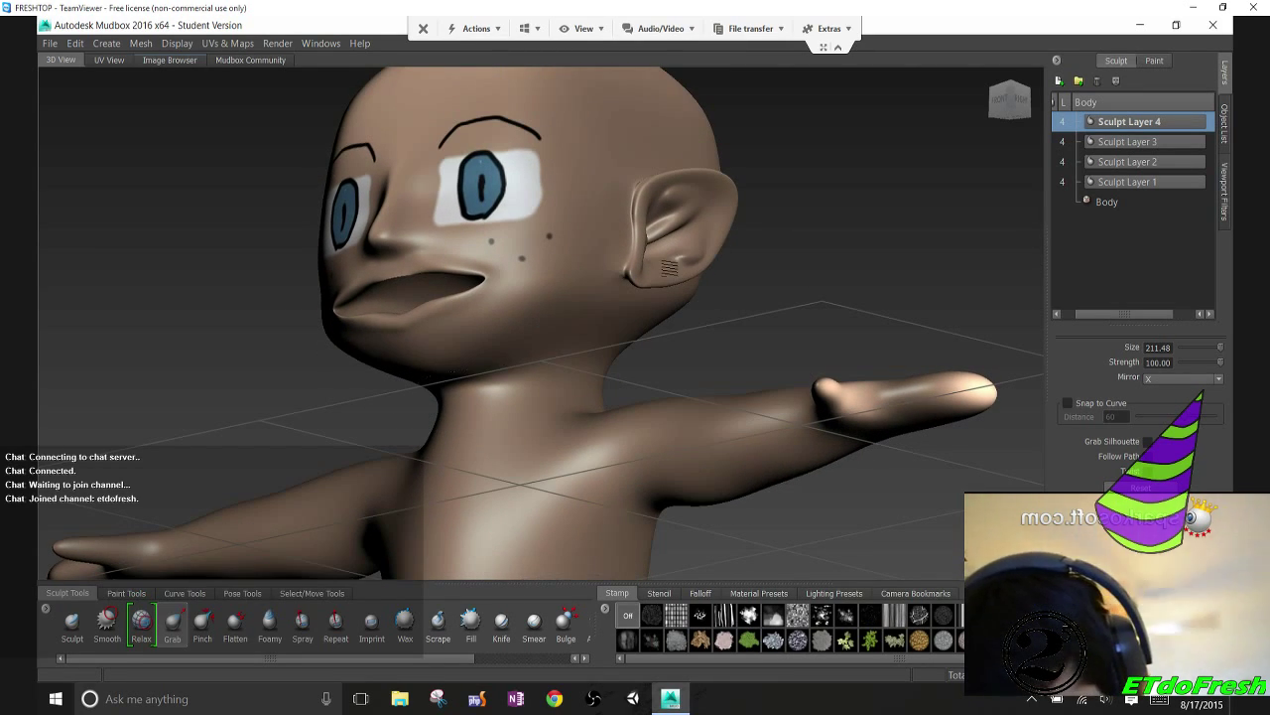
mouse_move(449, 372)
mouse_down()
mouse_move(422, 363)
mouse_move(435, 399)
mouse_move(397, 387)
mouse_move(408, 361)
mouse_move(452, 389)
mouse_move(576, 371)
mouse_move(574, 386)
mouse_move(467, 380)
mouse_move(403, 434)
mouse_move(446, 423)
mouse_move(404, 444)
mouse_move(347, 431)
mouse_move(576, 422)
mouse_move(522, 420)
mouse_up()
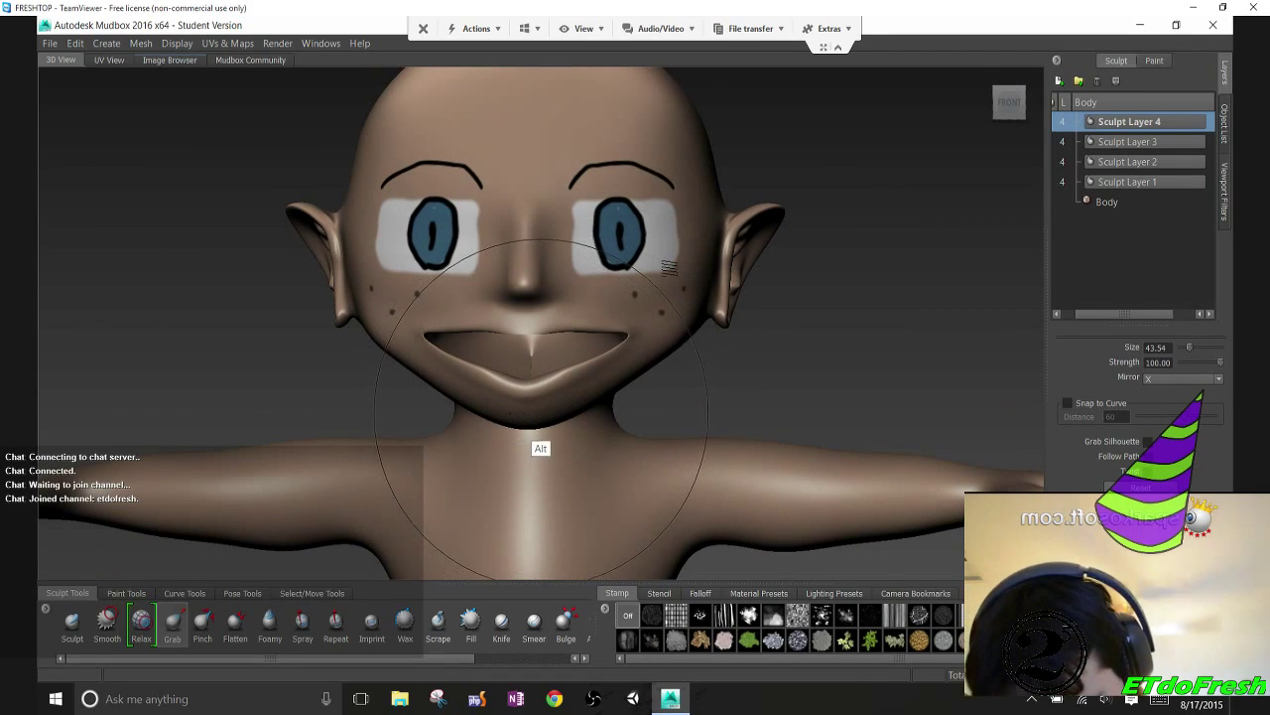
key(ctrl+z)
key(ctrl+z)
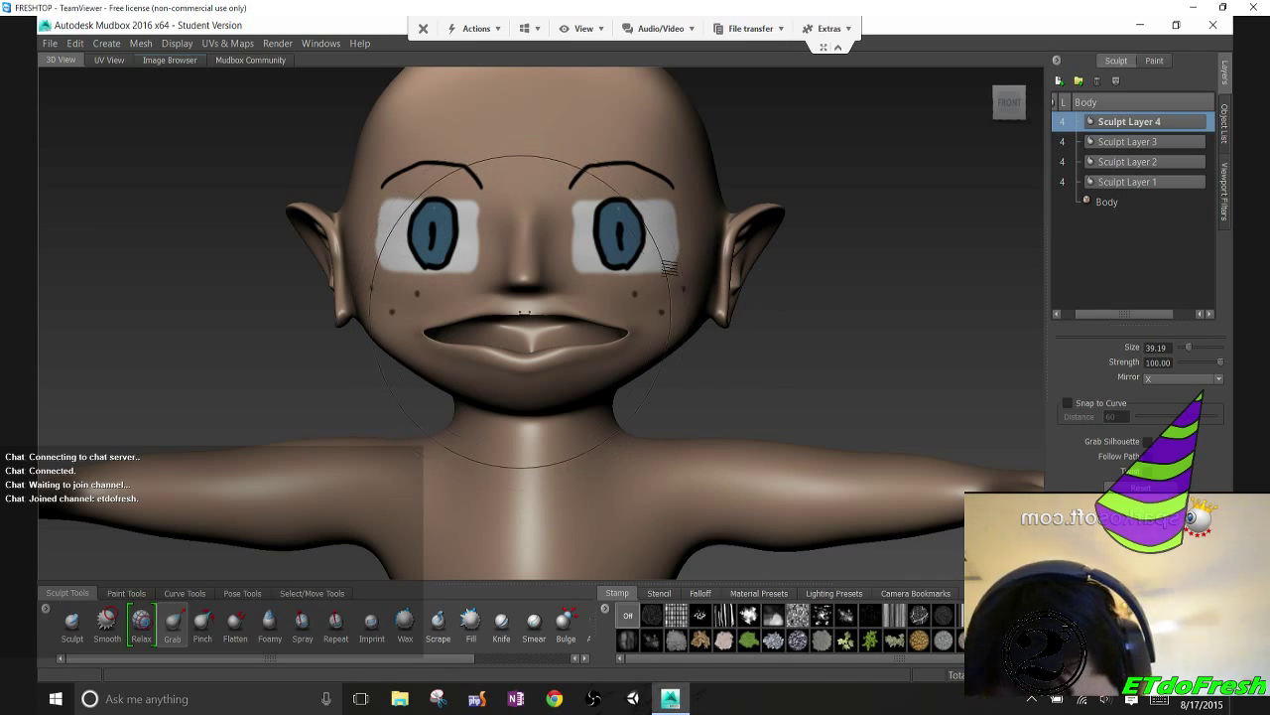
Raise the lower lip with the Grab brush at size 23.14 to narrow the mouth opening
mouse_move(526, 313)
mouse_down()
mouse_move(496, 313)
mouse_move(522, 316)
mouse_up()
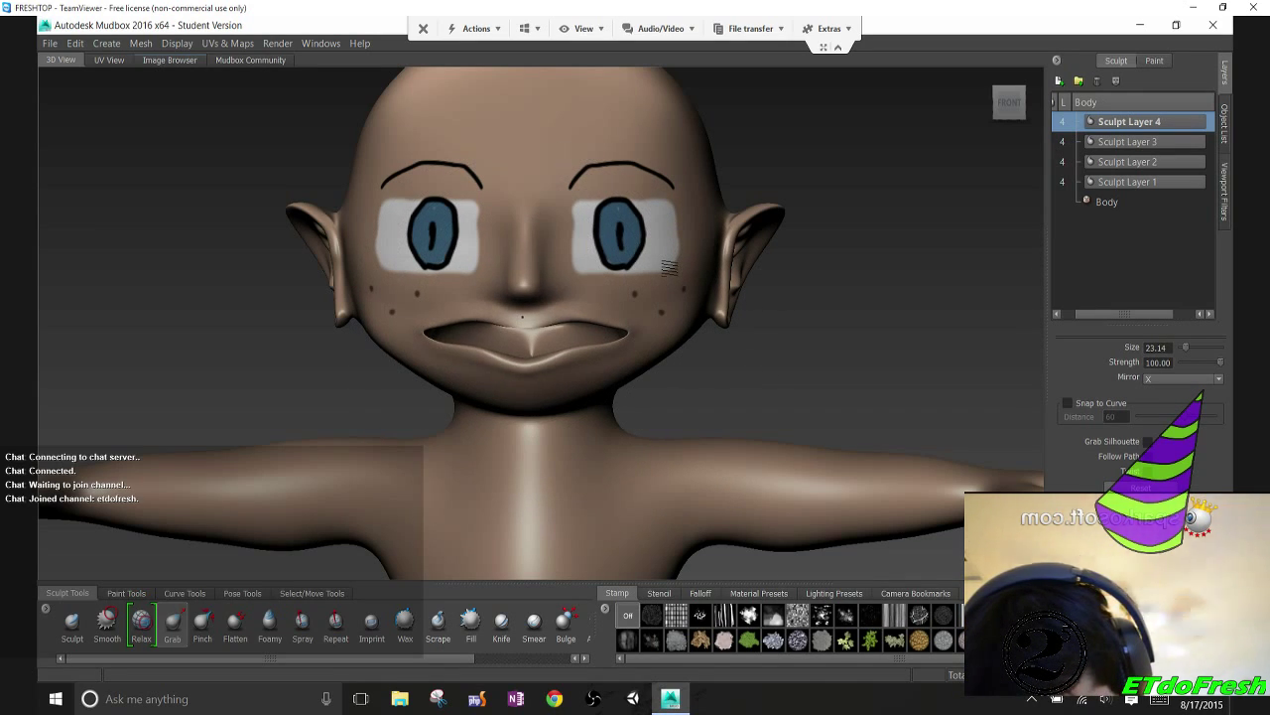
drag(522, 366, 546, 338)
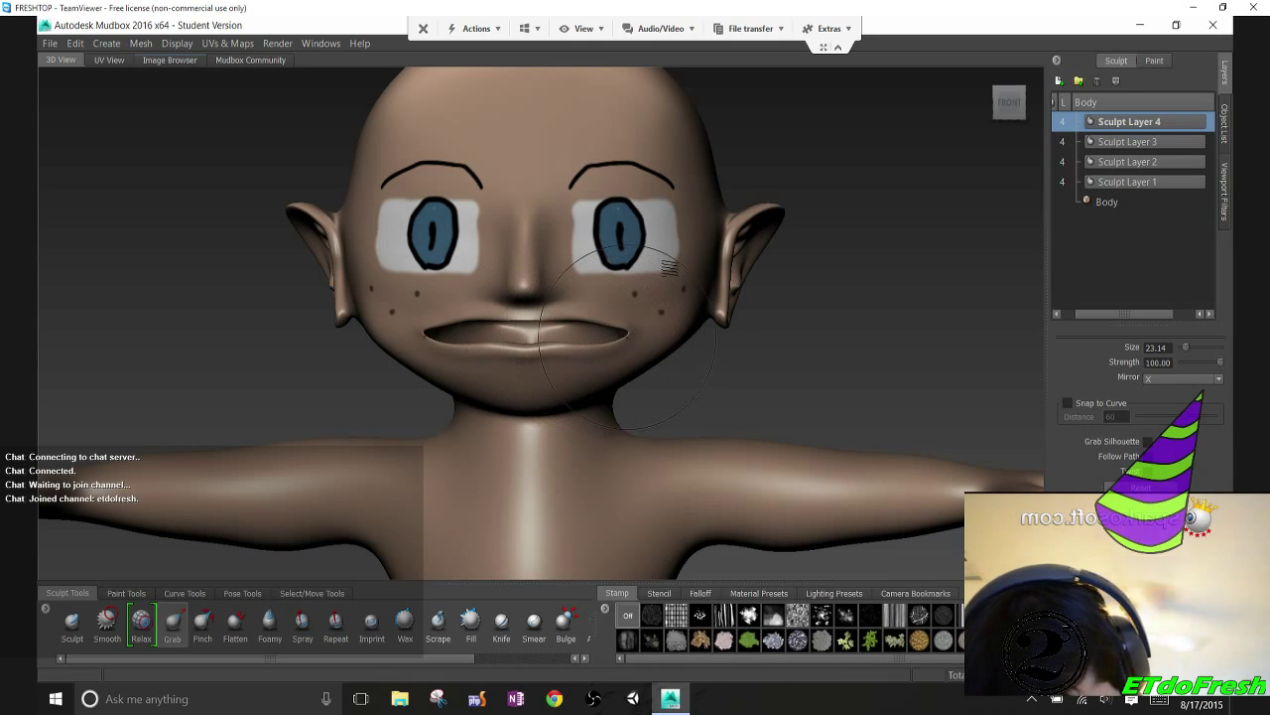
drag(586, 314, 585, 350)
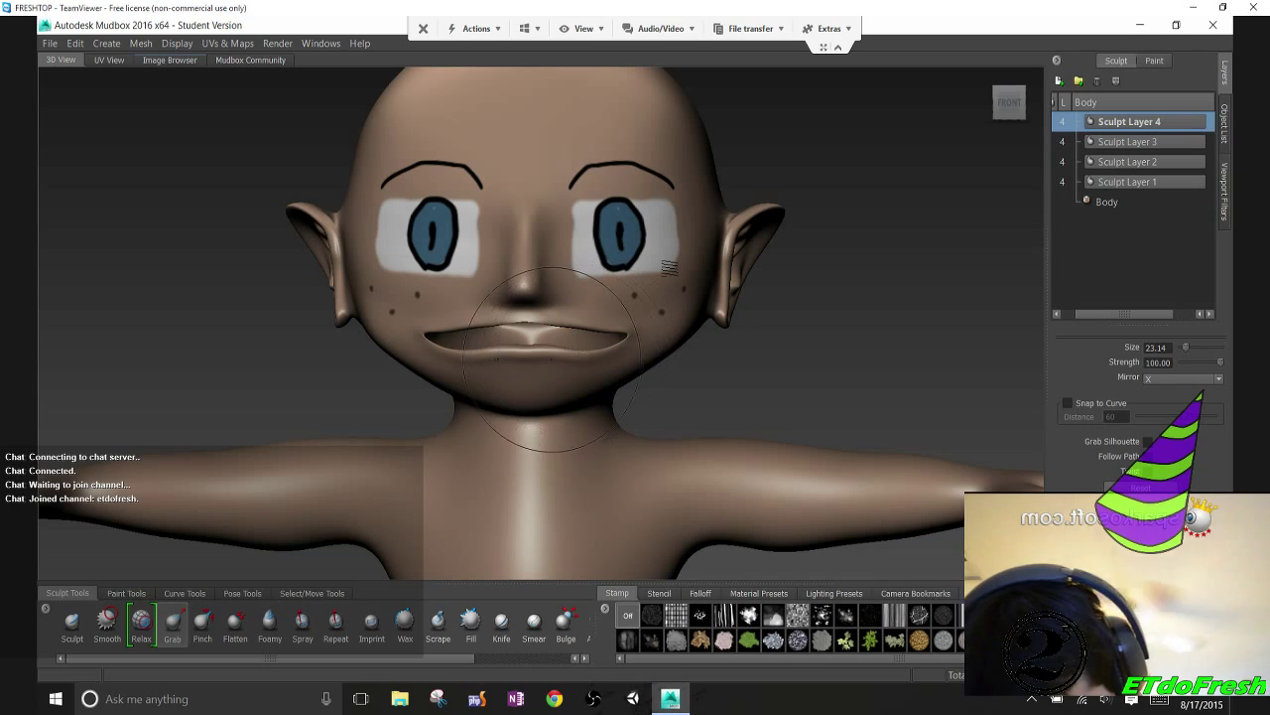
key(ctrl+z)
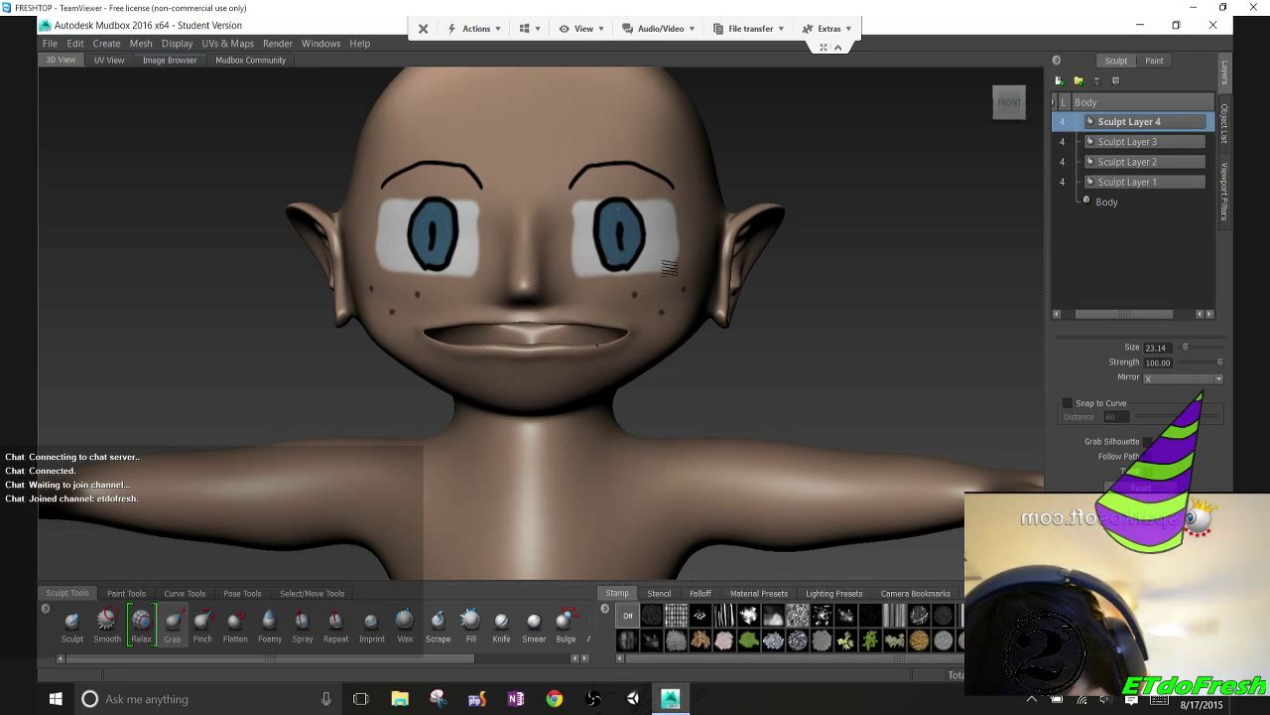
key(ctrl+z)
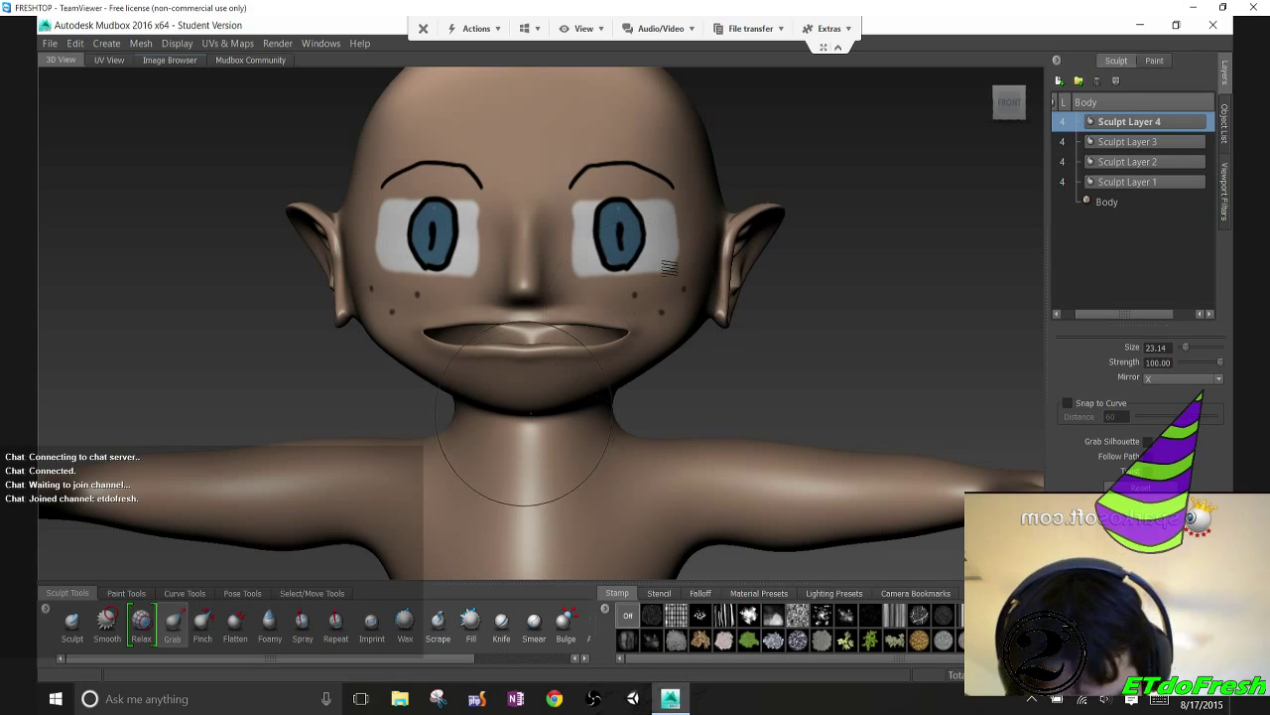
Lengthen the chin downward and pull the jaw sides outward into a wider, flatter jaw with the Grab brush
drag(524, 407, 528, 449)
key(ctrl+z)
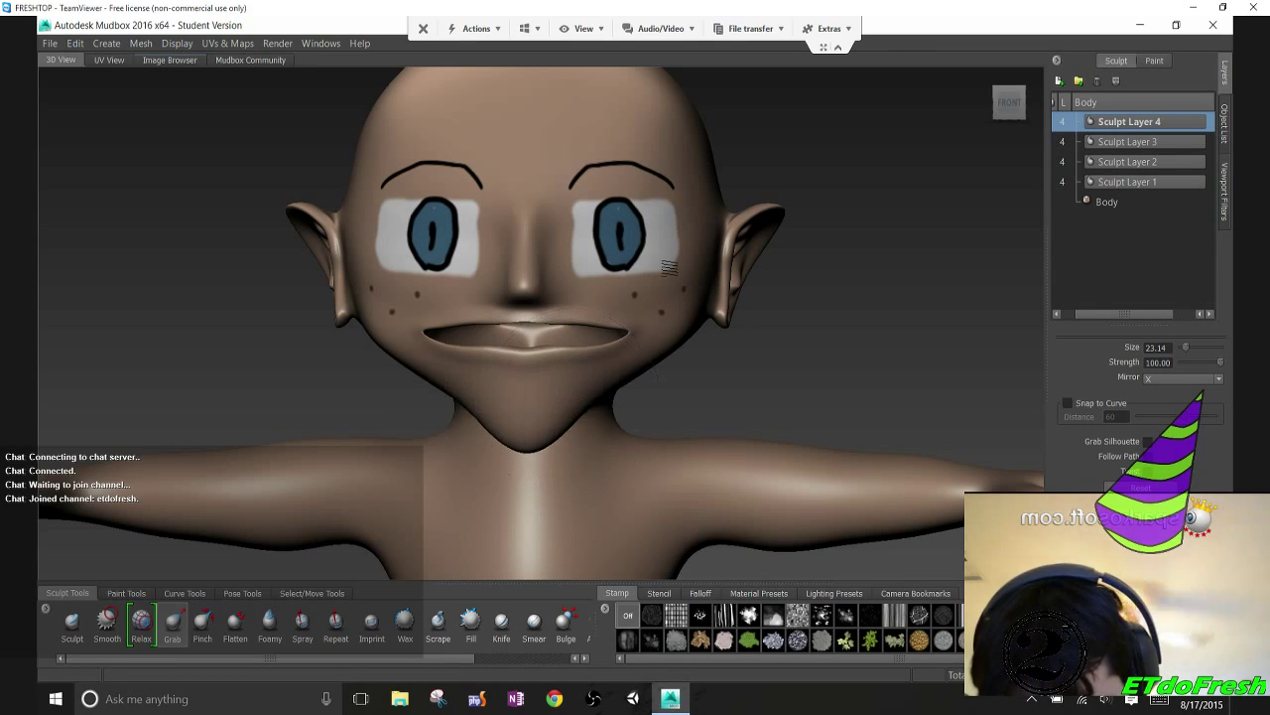
key(ctrl+z)
key(ctrl+z)
key(ctrl+z)
key(ctrl+z)
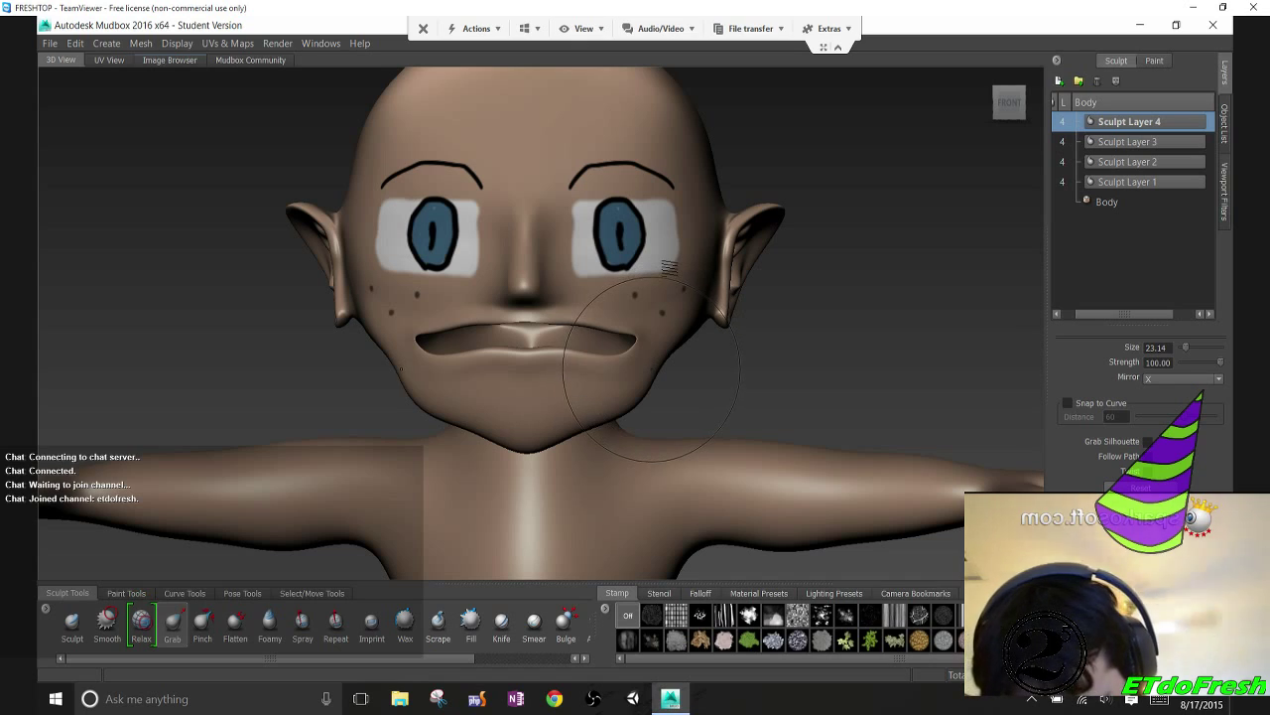
key(ctrl+z)
key(ctrl+z)
key(ctrl+z)
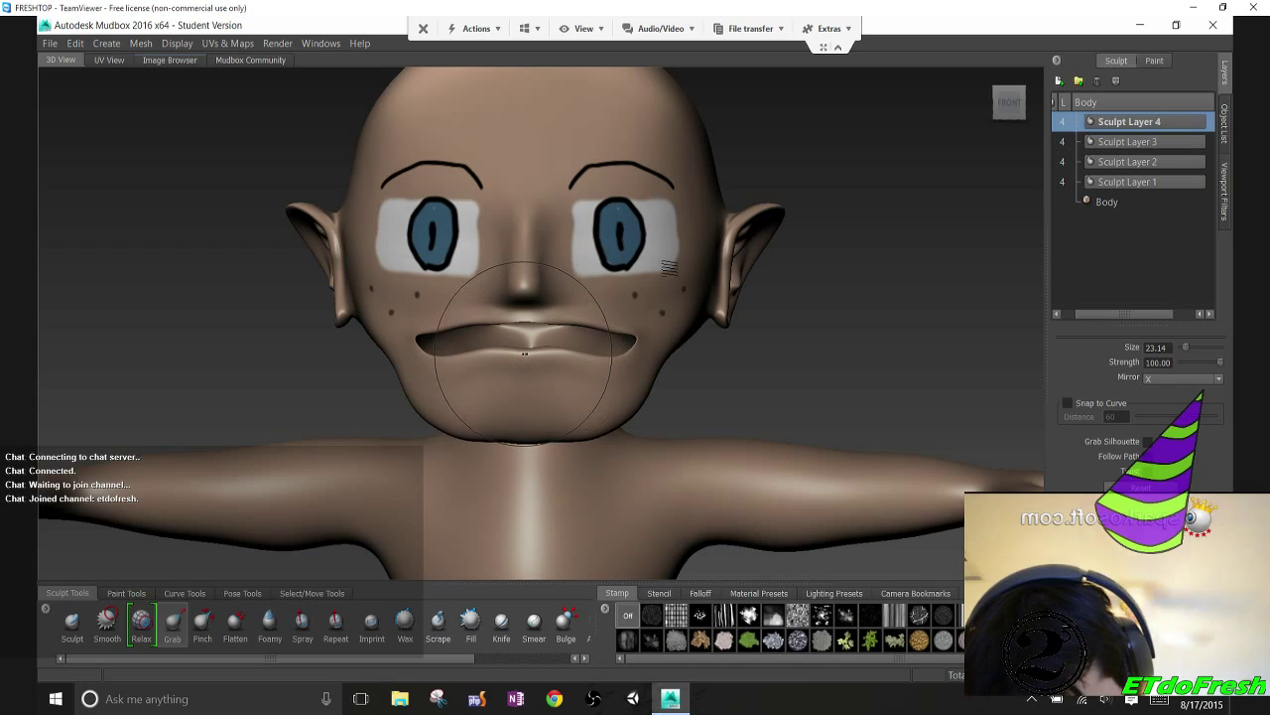
Pull the centre and sides of the upper lip downward to bring the mouth lower on the face
drag(531, 351, 532, 373)
key(ctrl+z)
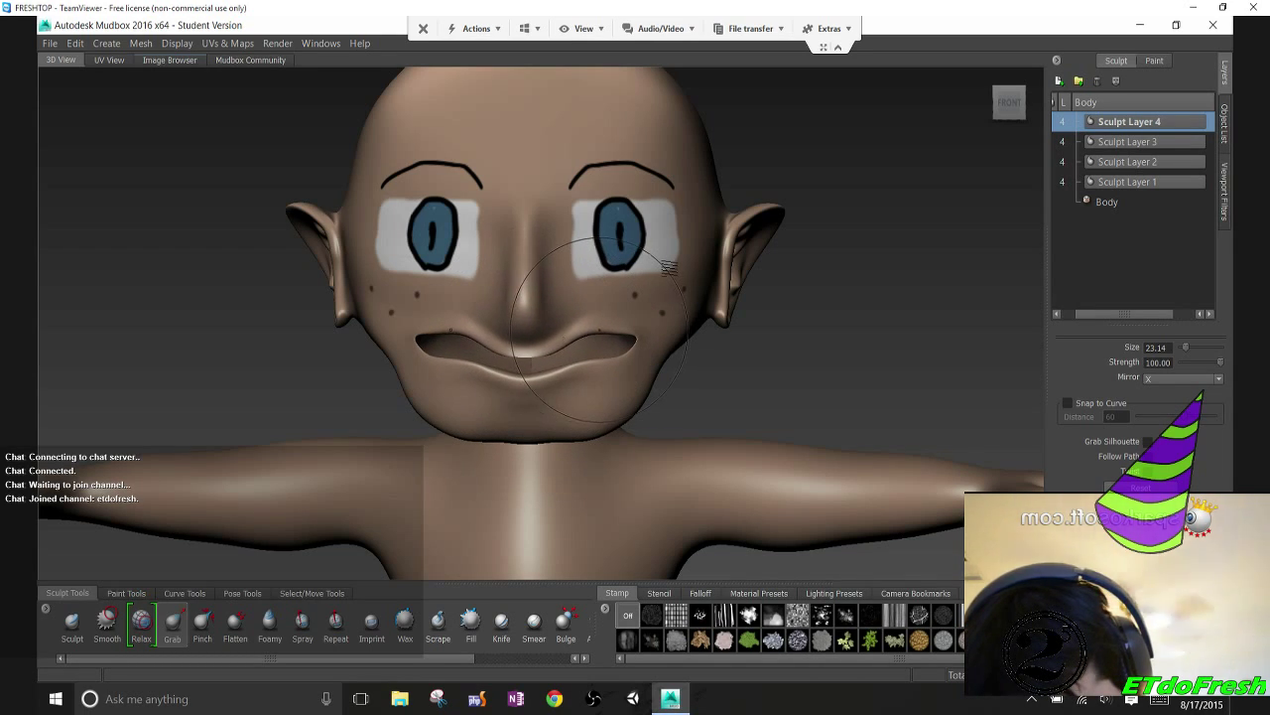
key(ctrl+z)
drag(600, 339, 592, 371)
key(ctrl+z)
key(ctrl+z)
key(ctrl+z)
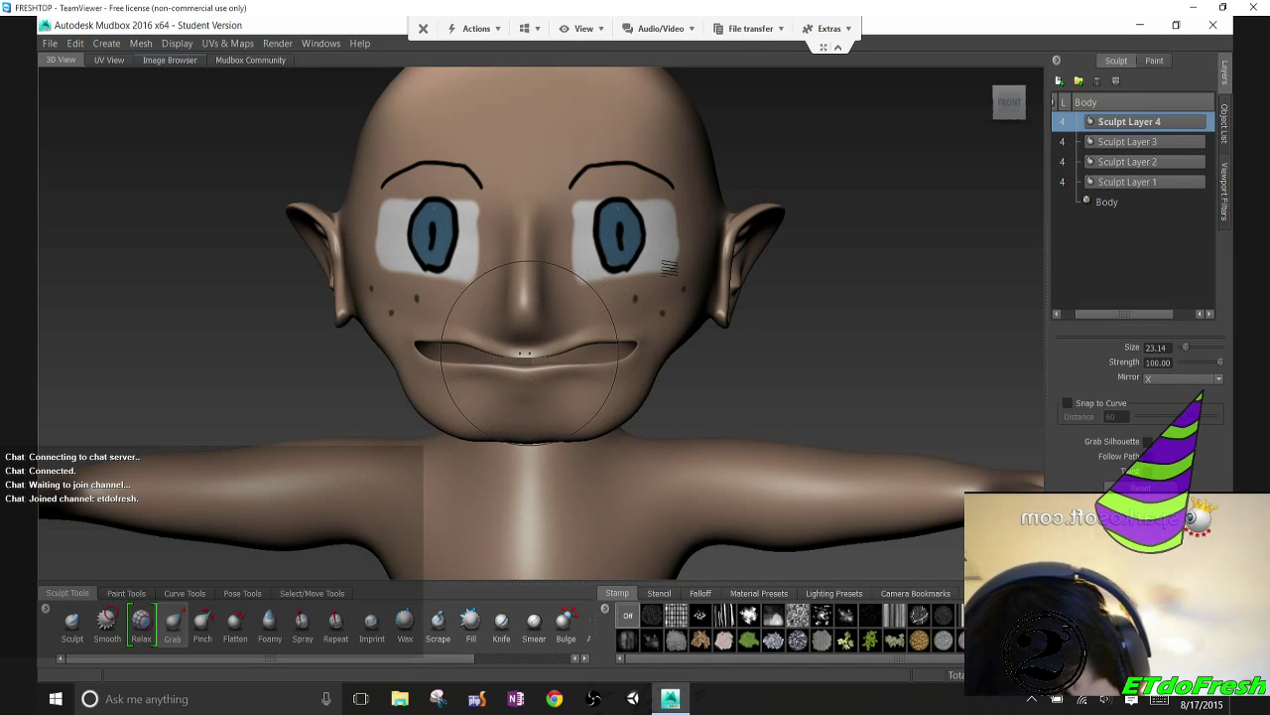
Straighten the lip line and draw the mouth corners slightly inward with the Grab brush at size 23.14
drag(526, 345, 526, 354)
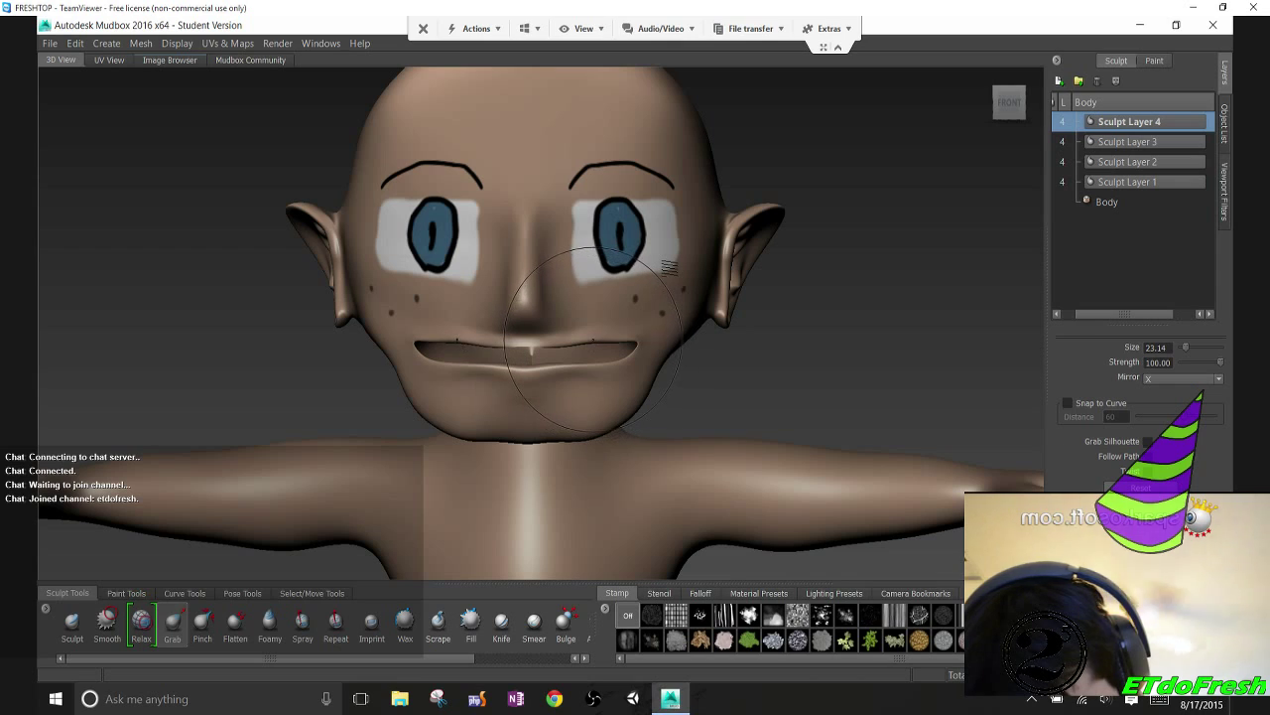
key(ctrl+z)
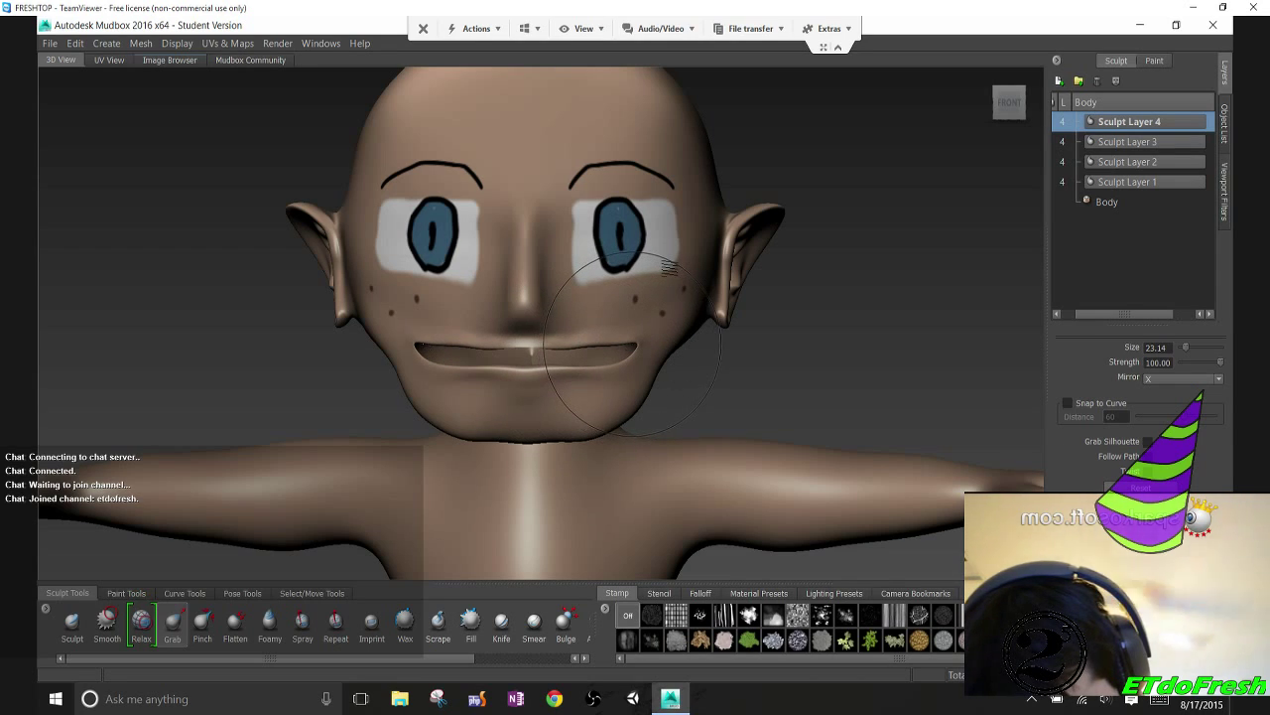
key(ctrl+z)
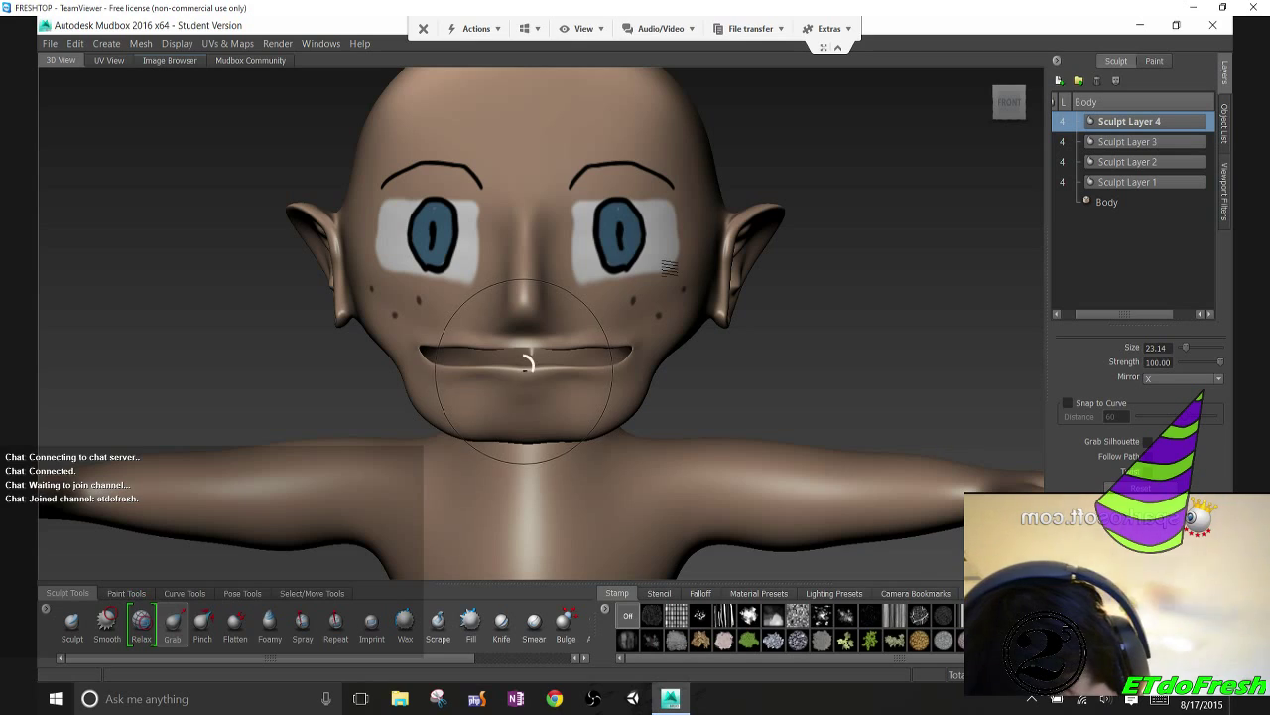
key(ctrl+z)
key(ctrl+z)
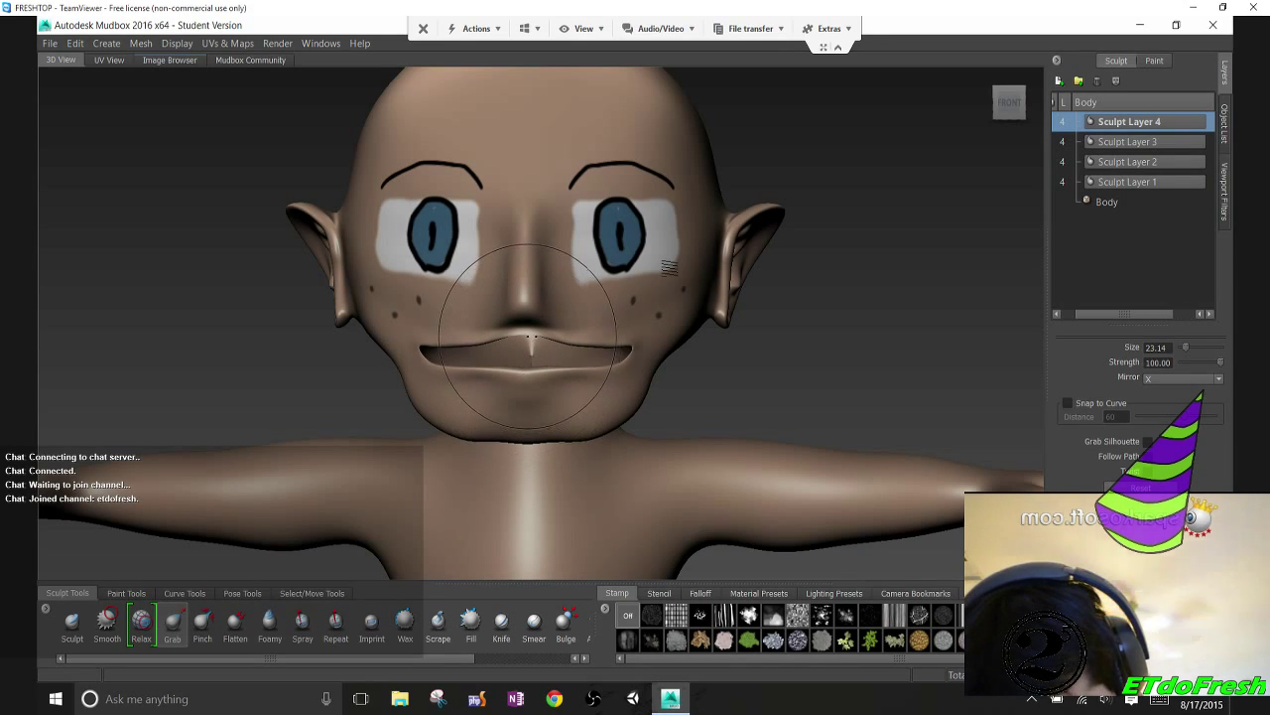
Level the centre of the lips and pull the underside of the chin slightly down
drag(532, 339, 526, 369)
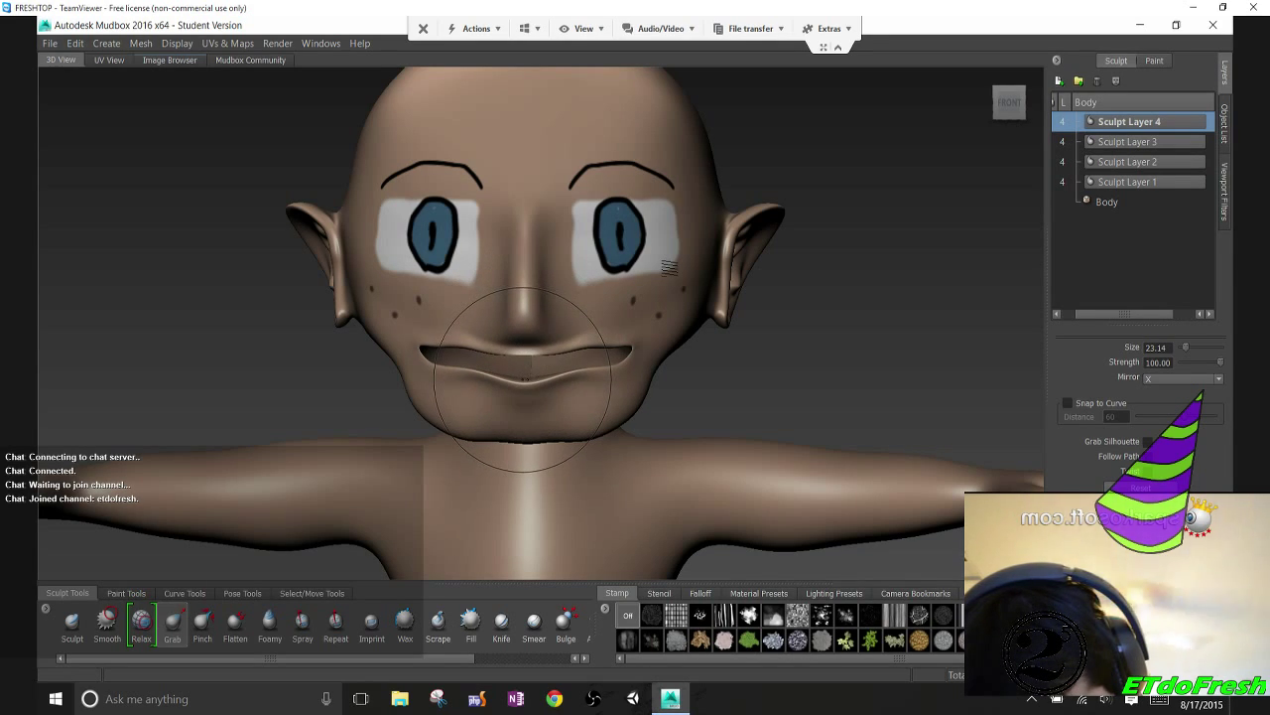
key(ctrl+z)
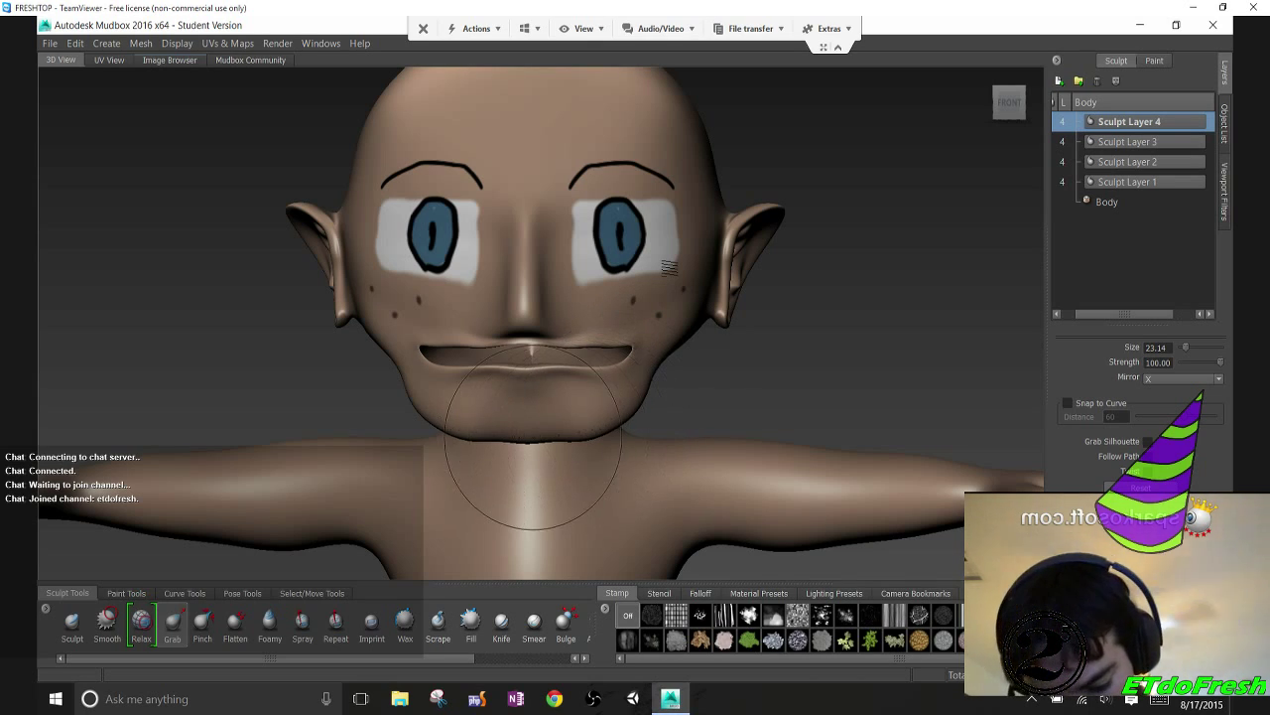
mouse_move(532, 422)
mouse_down()
mouse_move(532, 447)
mouse_move(549, 419)
mouse_up()
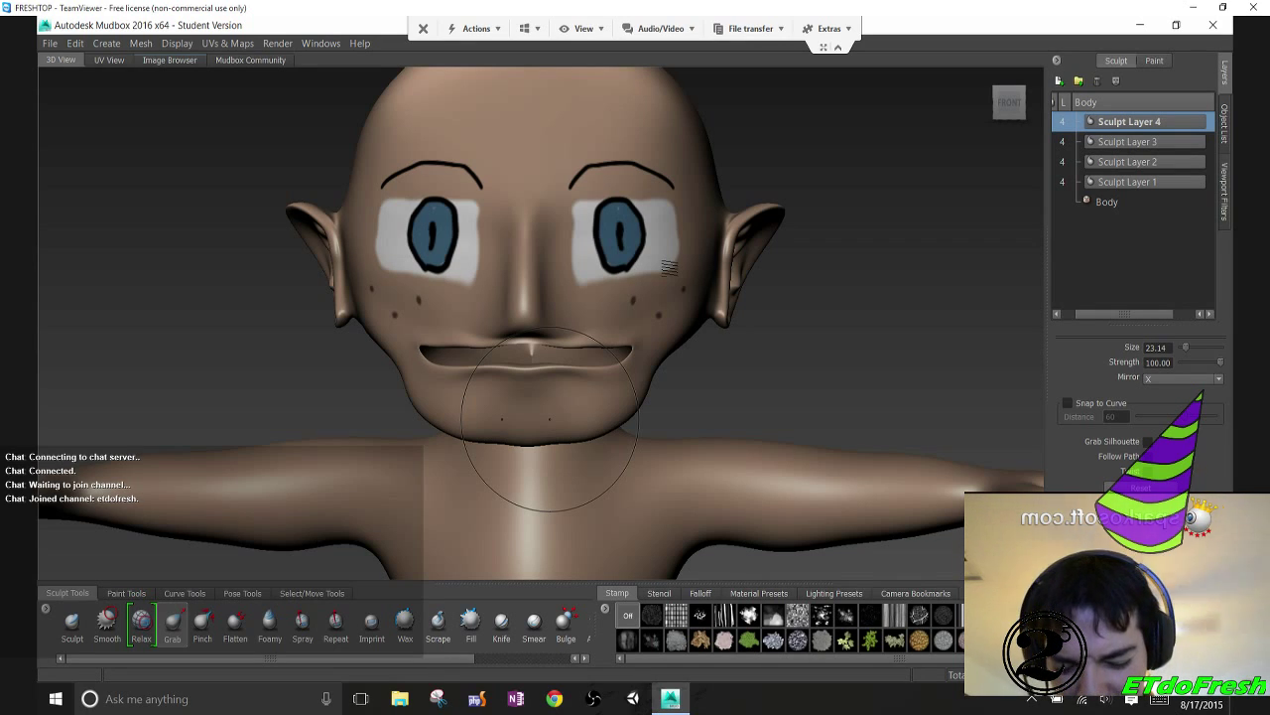
mouse_move(549, 419)
alt+mouse_down()
mouse_move(426, 378)
mouse_move(357, 377)
mouse_move(709, 415)
mouse_move(831, 388)
mouse_move(876, 404)
mouse_move(531, 426)
mouse_move(548, 425)
alt+mouse_up()
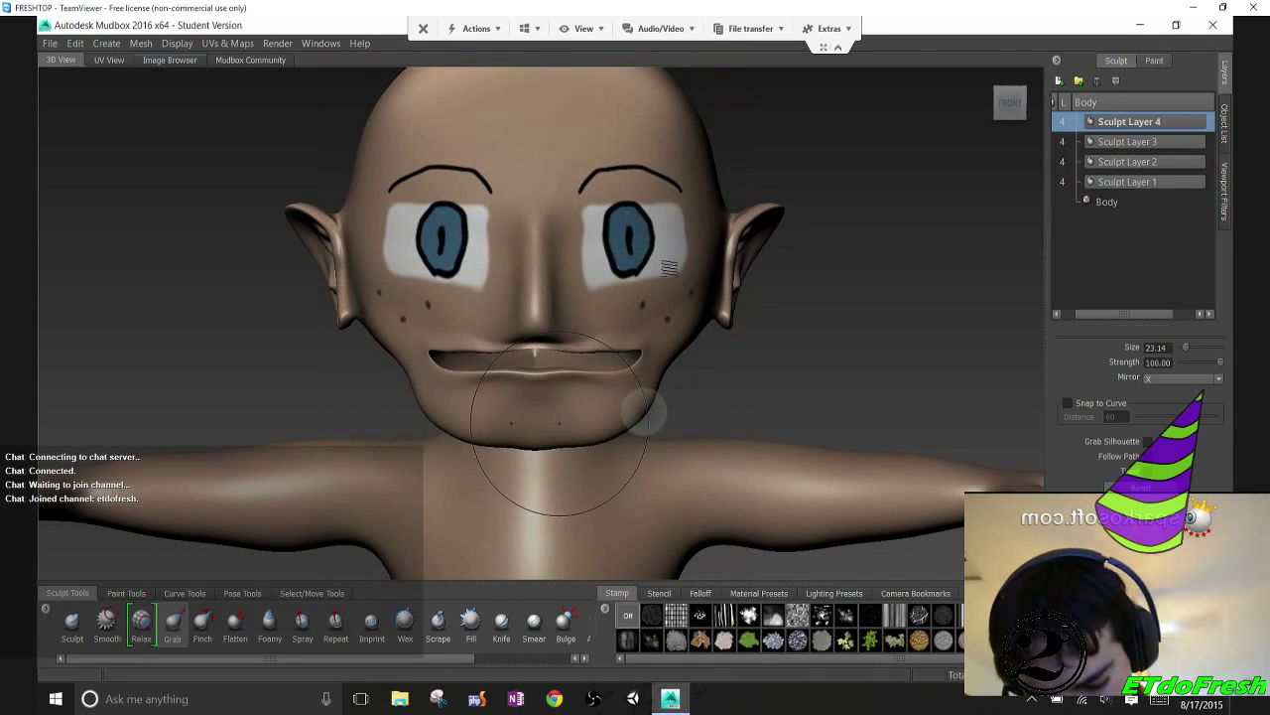
Draw the jaw sides inward and upward, and pull the mouth corners outward with the Grab brush at size 23.14
drag(646, 415, 632, 402)
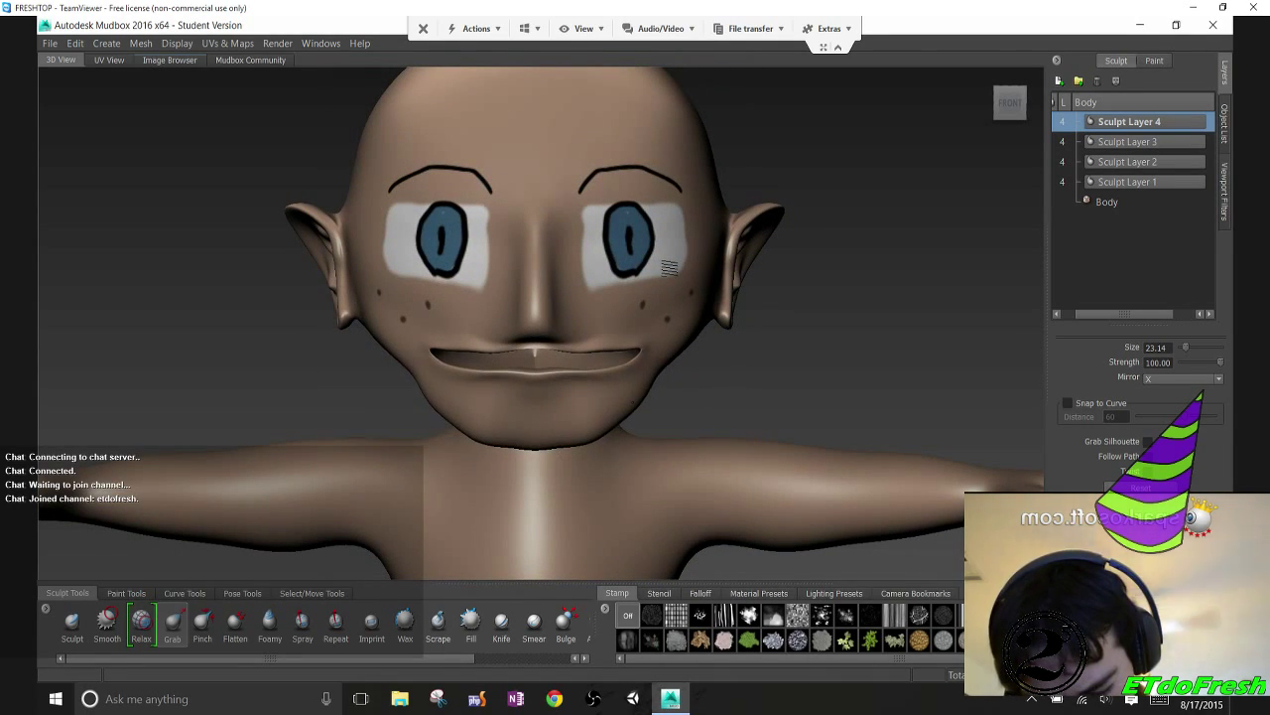
drag(647, 359, 647, 359)
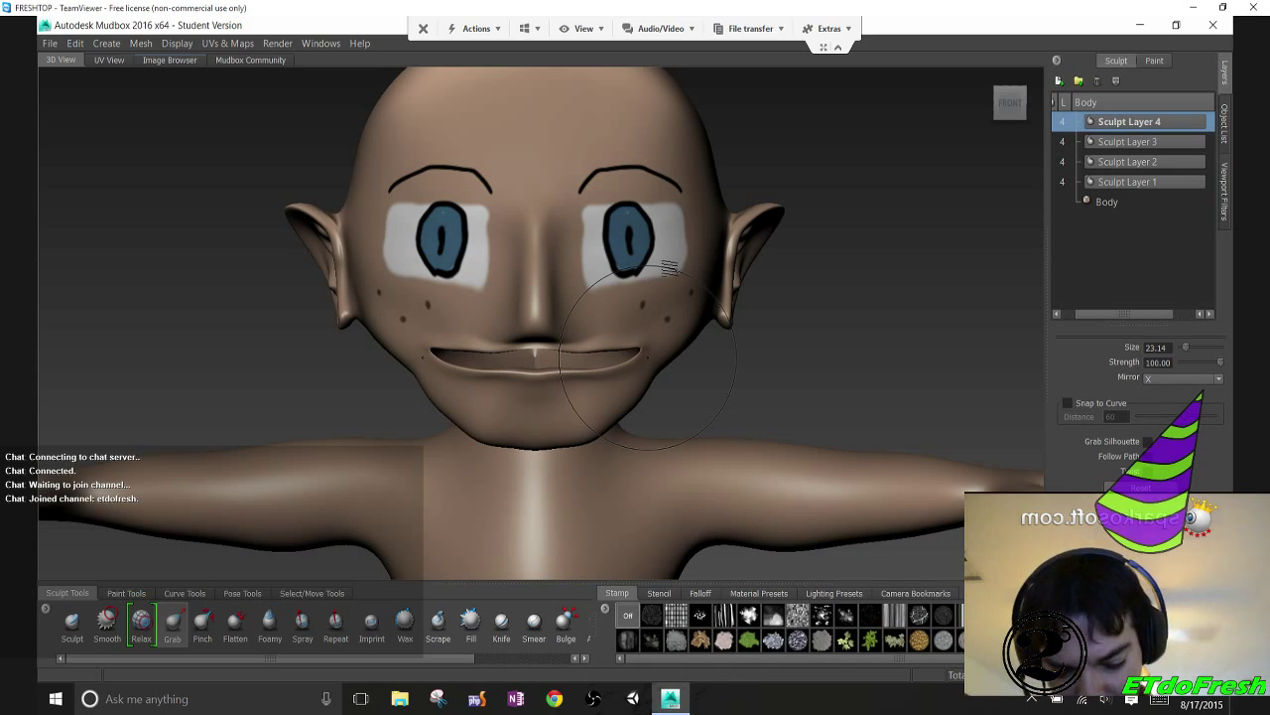
drag(652, 365, 691, 357)
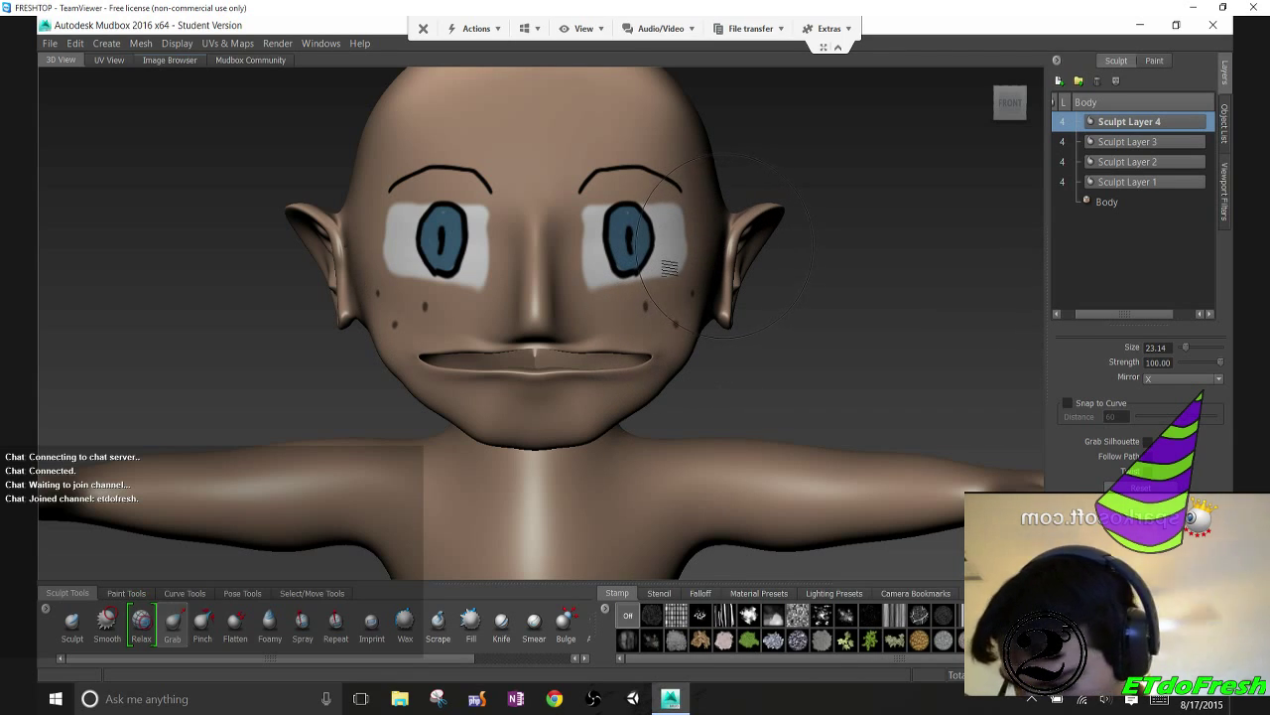
Pull the sides of the head and the ears inward with the Grab brush at size 79.89, and reduce the brush size to 7.01
mouse_move(727, 248)
mouse_down()
mouse_move(808, 248)
mouse_move(715, 248)
mouse_move(810, 249)
mouse_move(727, 259)
mouse_up()
key(ctrl+z)
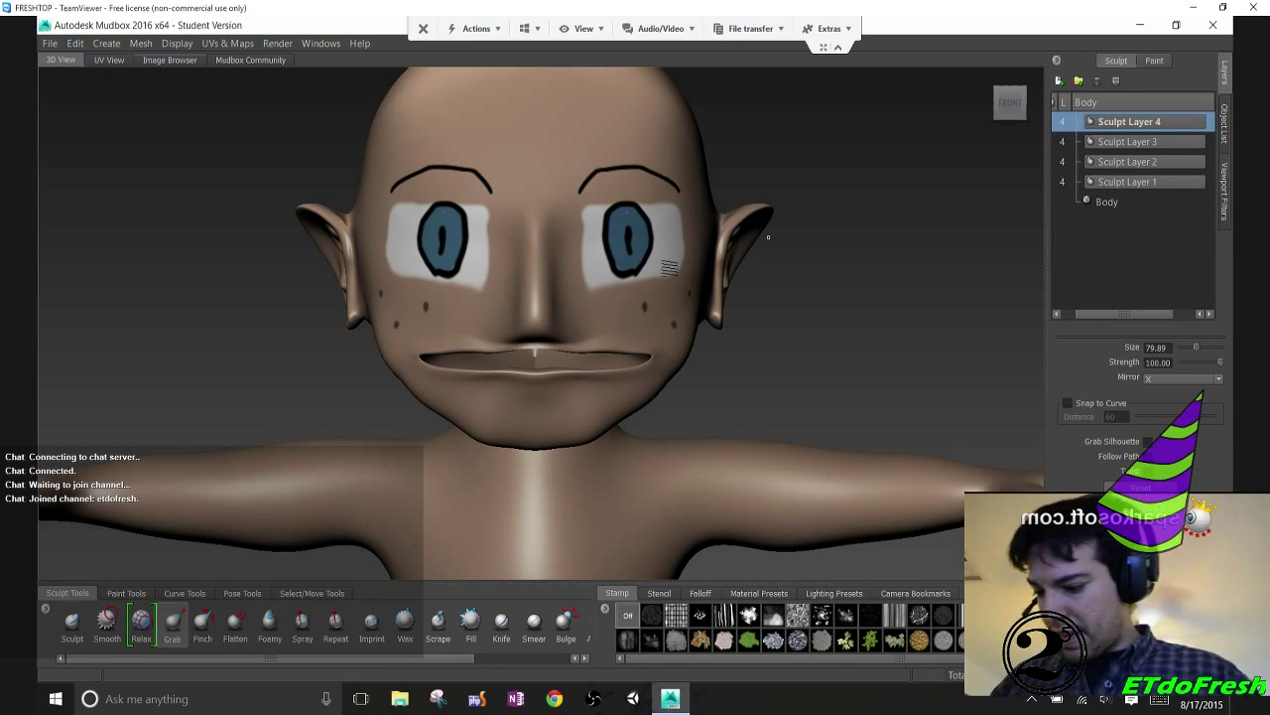
mouse_move(750, 433)
mouse_down()
mouse_move(652, 365)
mouse_move(672, 355)
mouse_move(587, 340)
mouse_move(478, 356)
mouse_up()
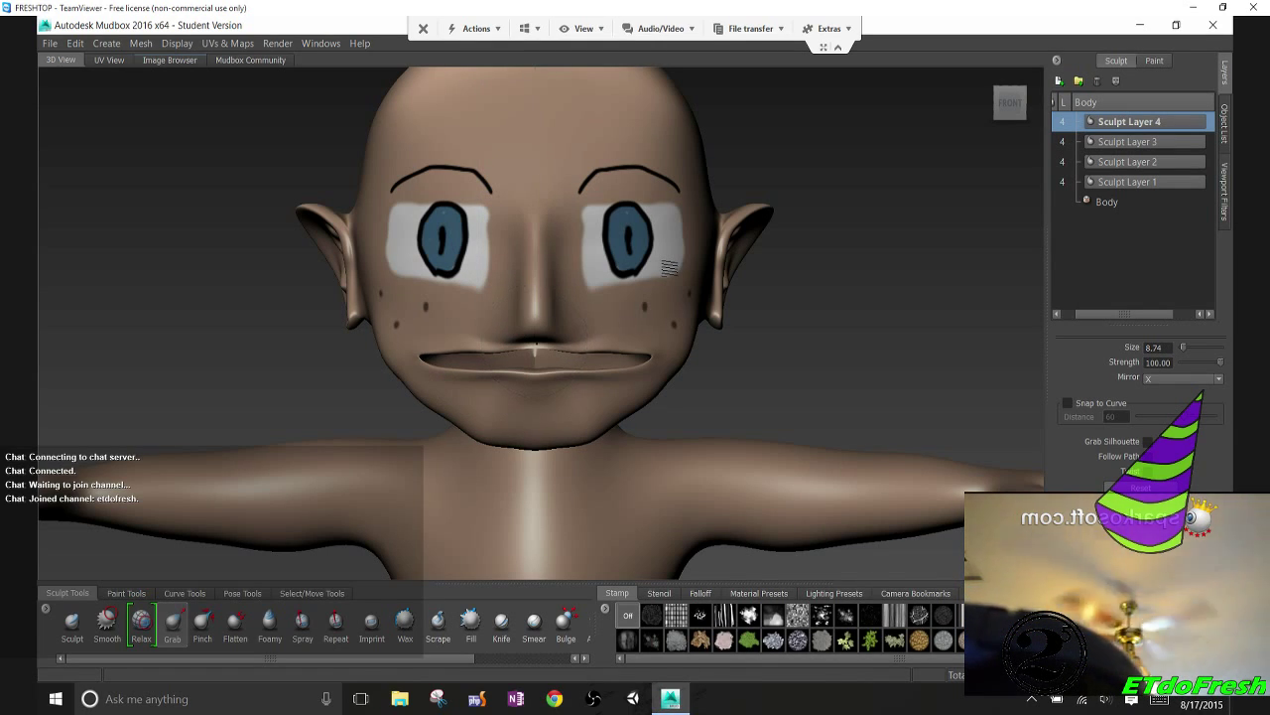
drag(537, 343, 526, 361)
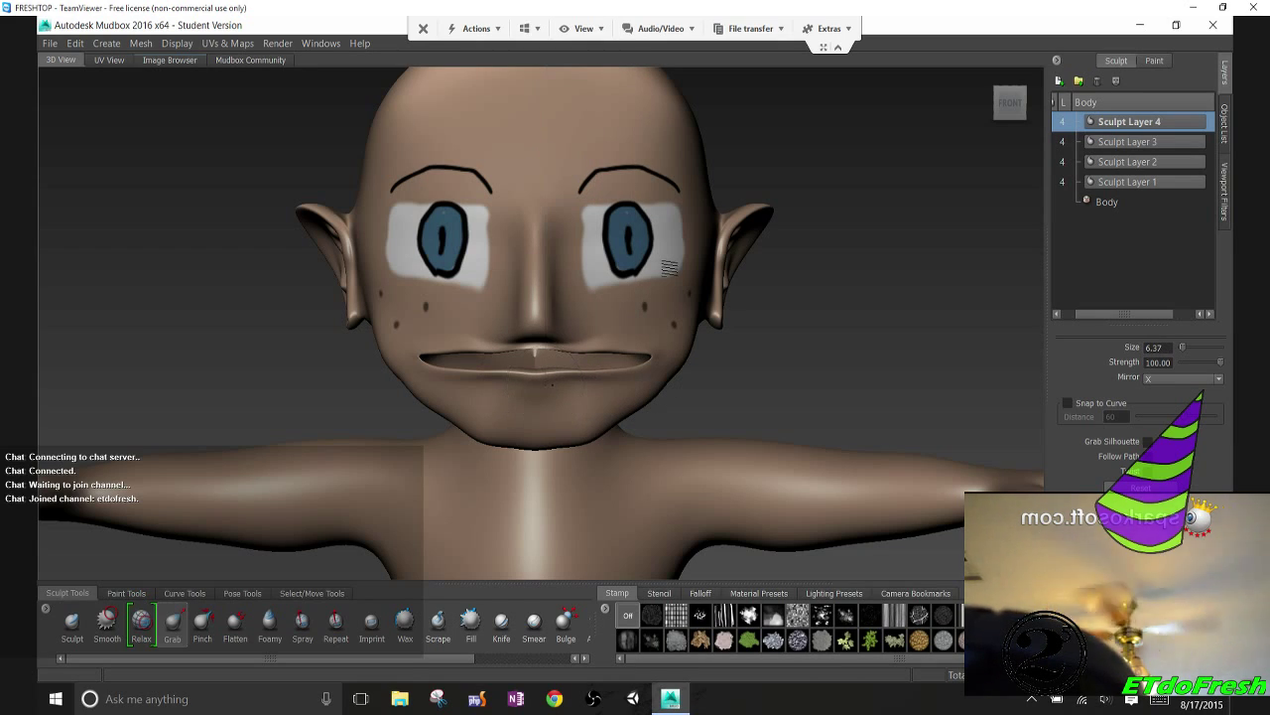
drag(548, 364, 645, 362)
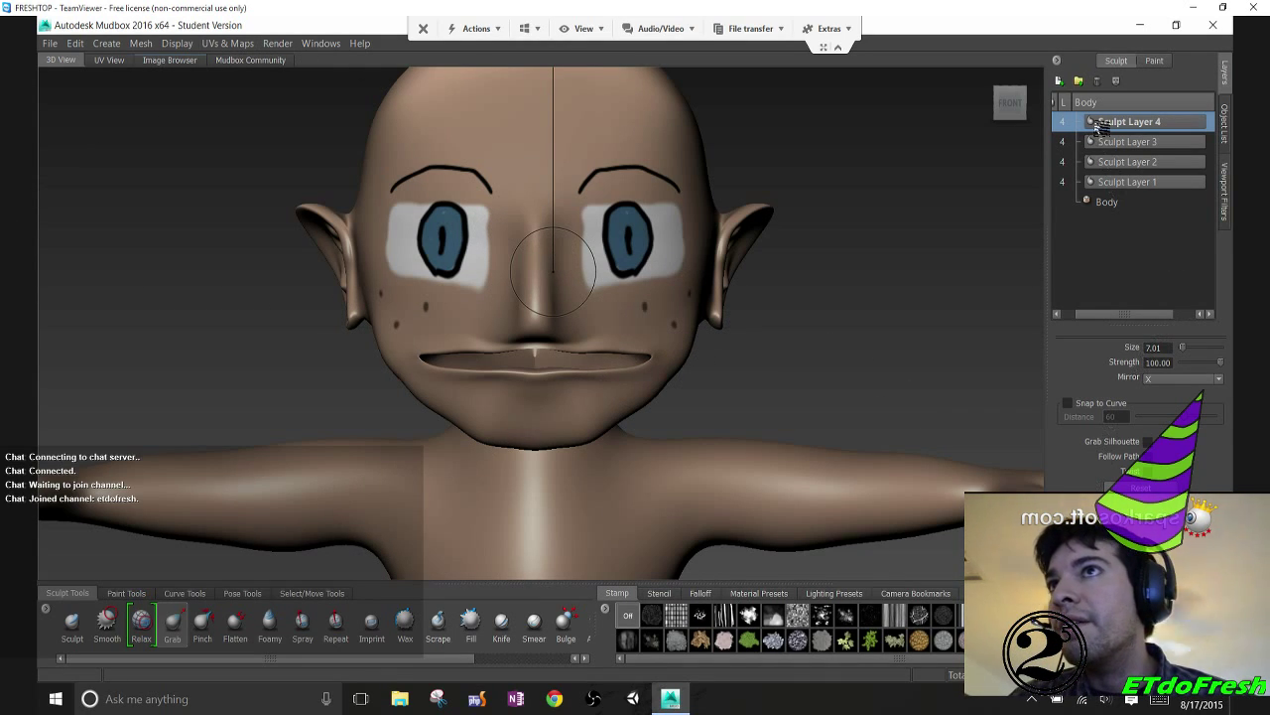
Save the scene to the Desktop as a Mudbox file named BobbyCharacter00
click(50, 44)
click(98, 121)
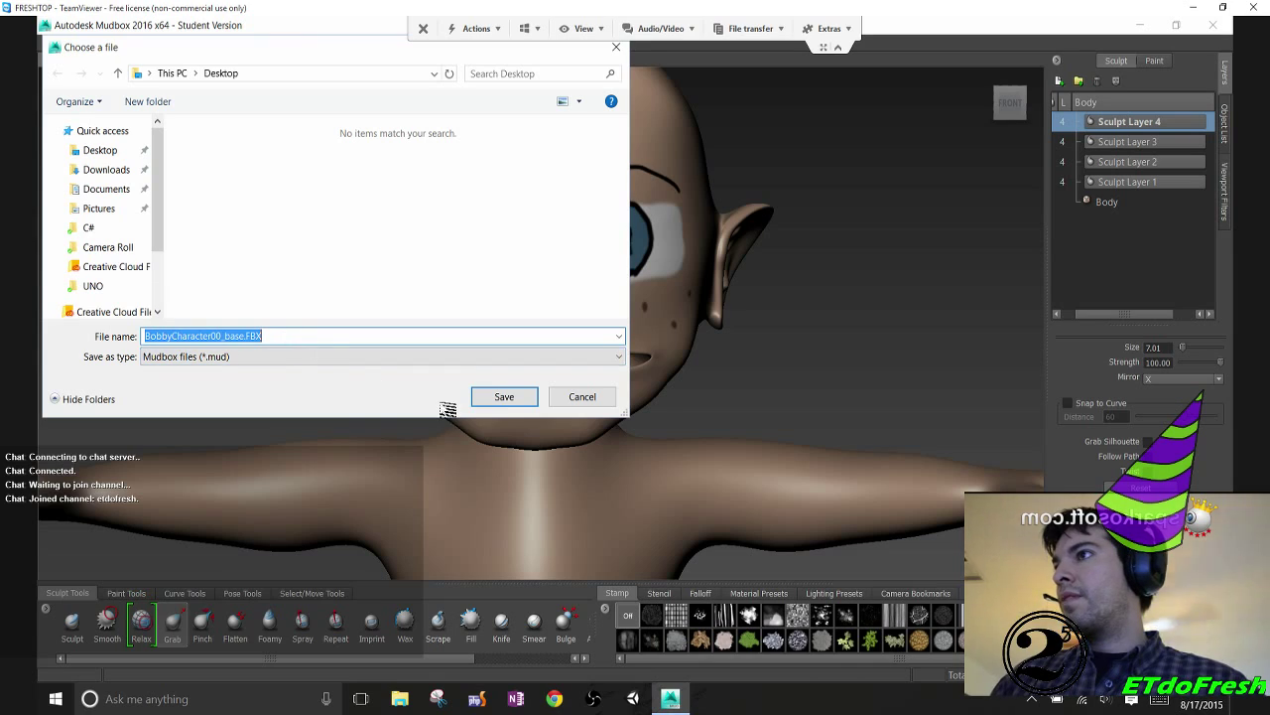
click(491, 397)
click(726, 362)
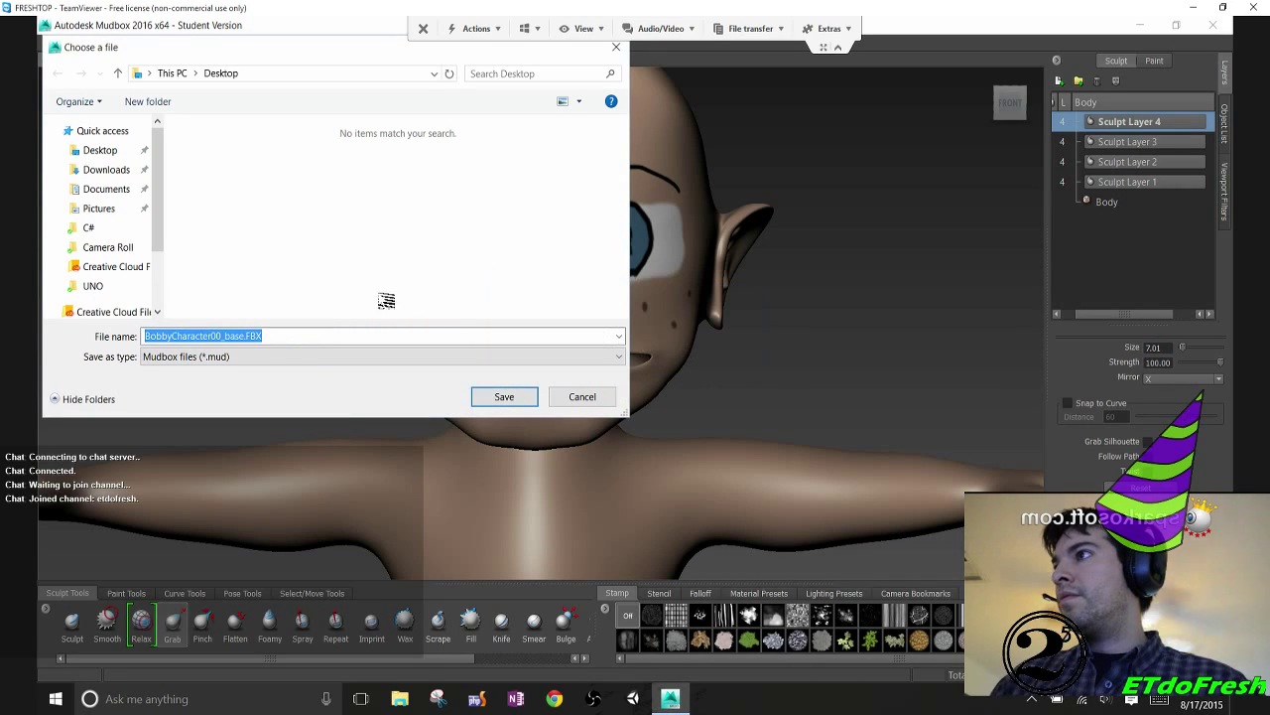
click(358, 335)
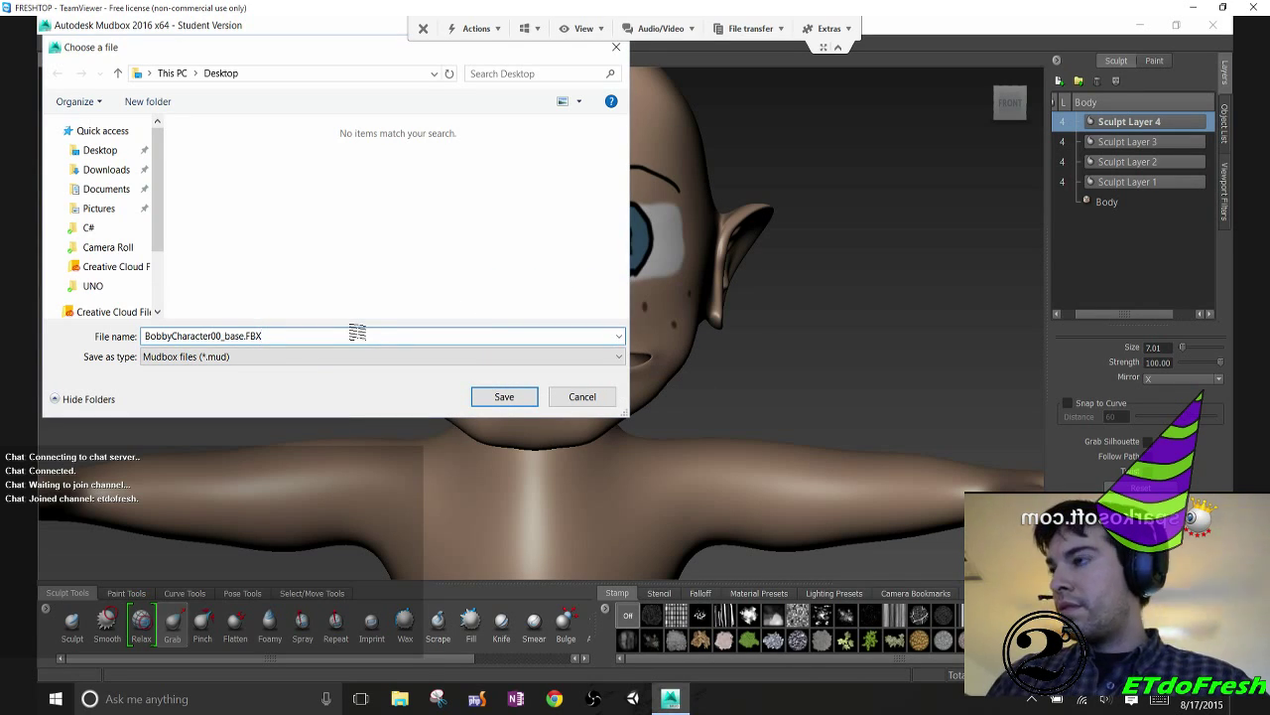
key(BackSpace)
key(BackSpace)
key(BackSpace)
key(BackSpace)
key(BackSpace)
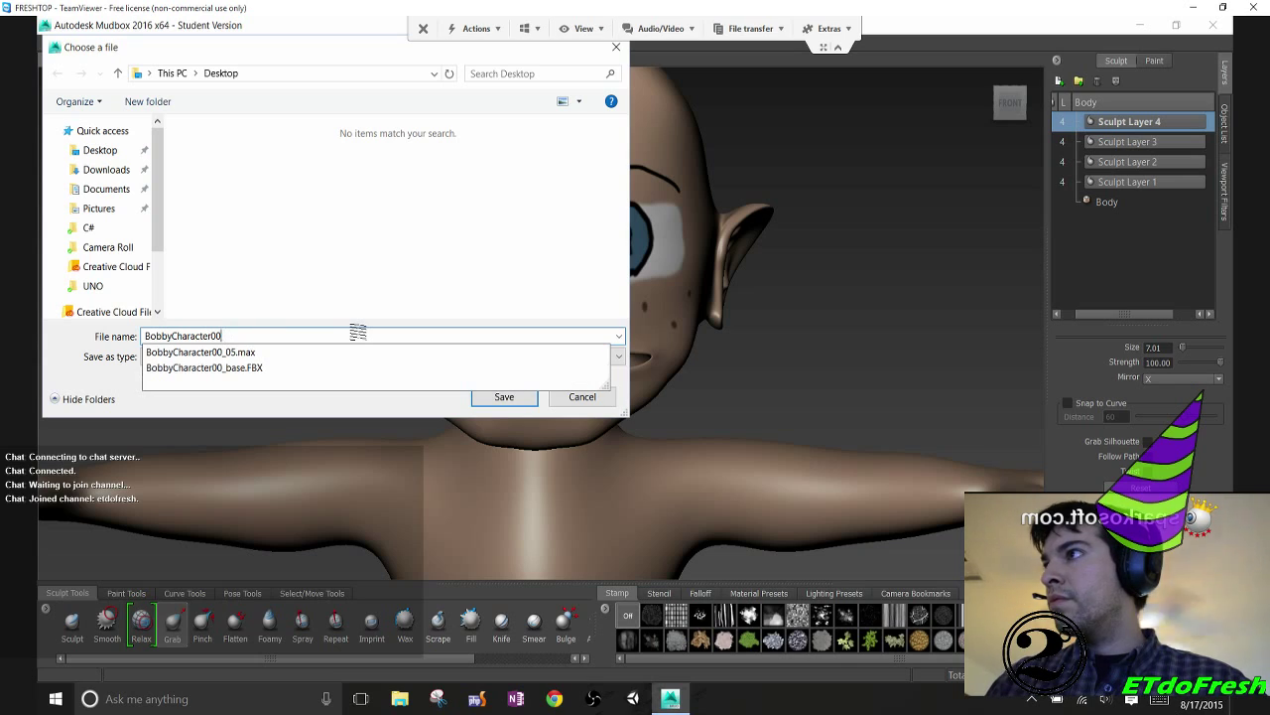
key(Return)
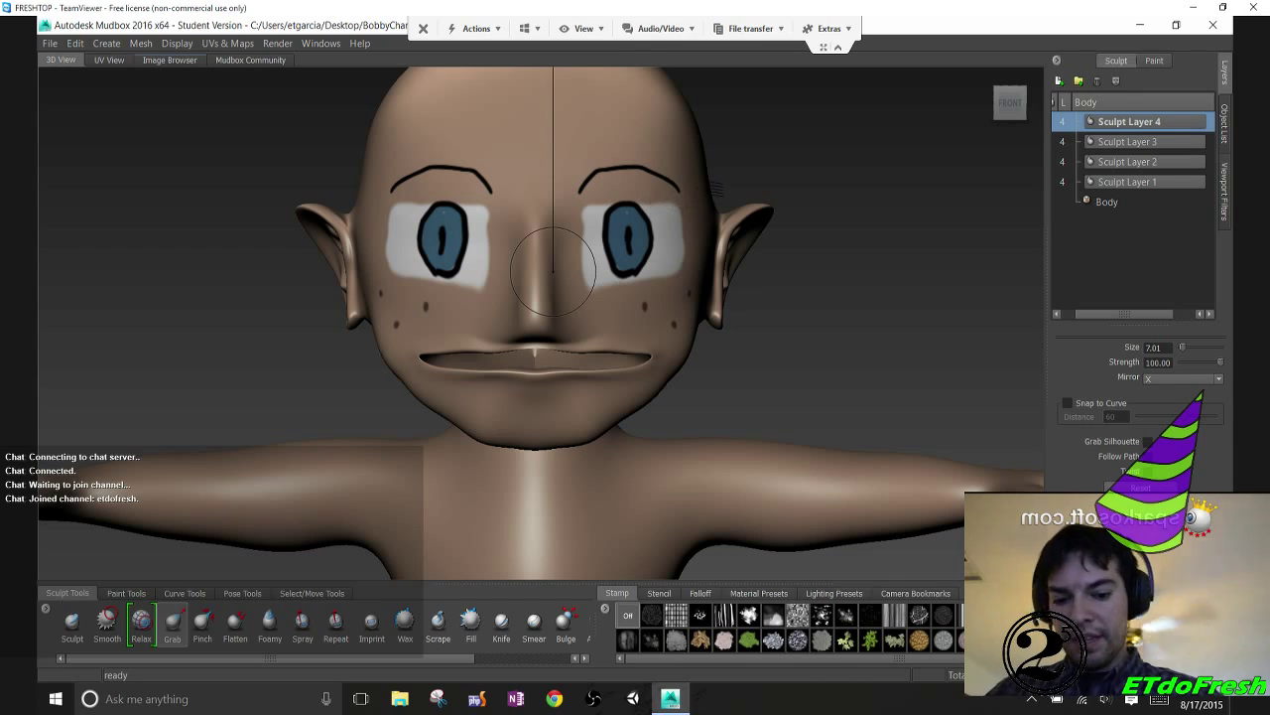
Close Mudbox, reopen BobbyCharacter00.mud from the Desktop, and dismiss the What's New Highlight Settings dialog
key(alt+F4)
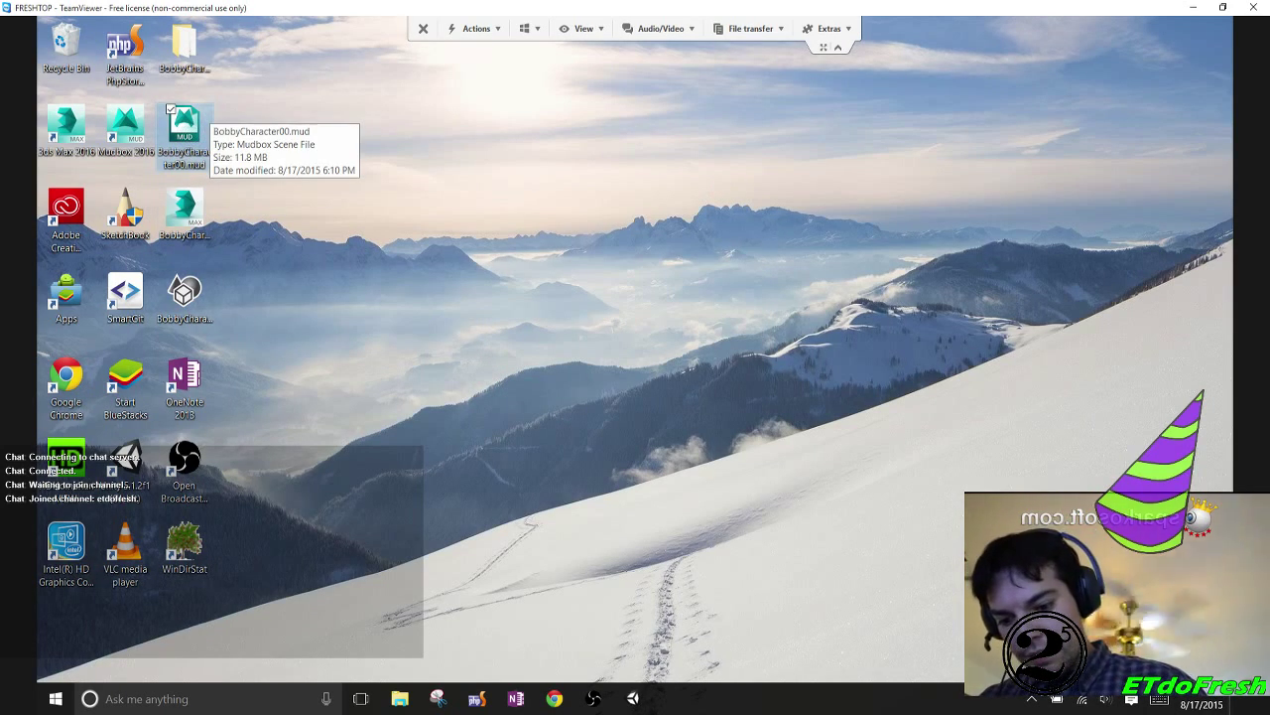
double_click(189, 127)
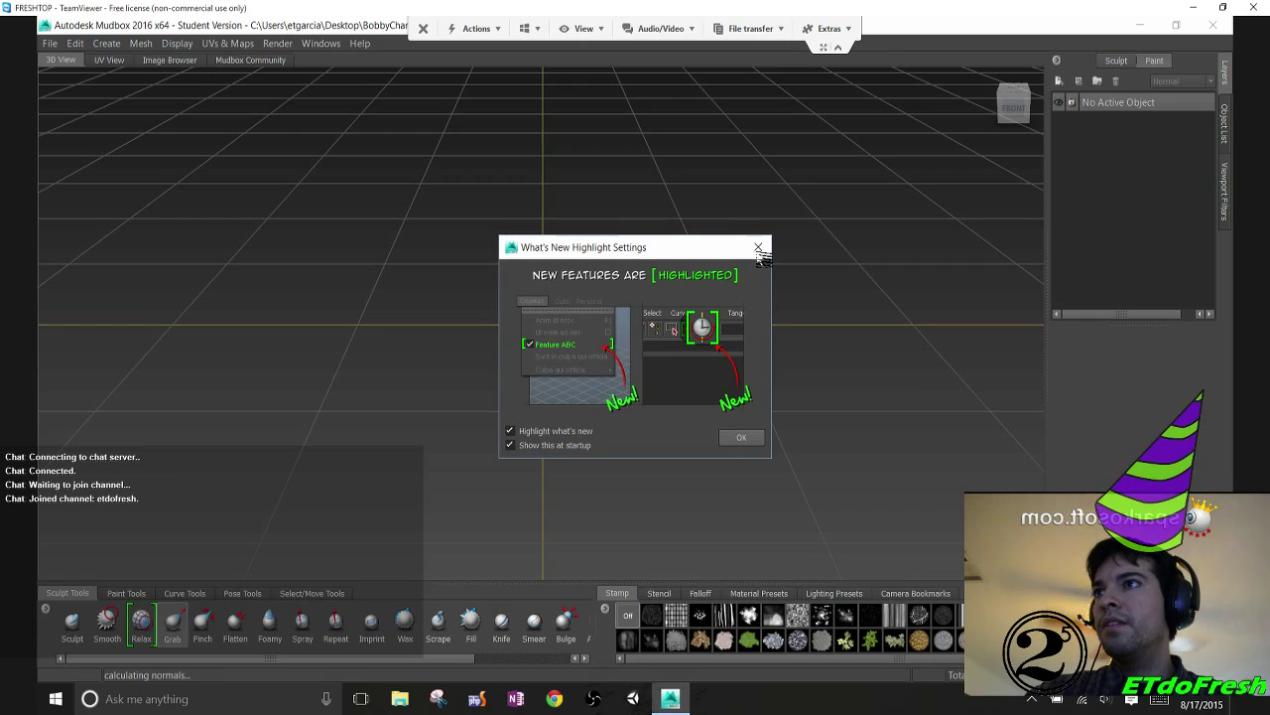
click(759, 249)
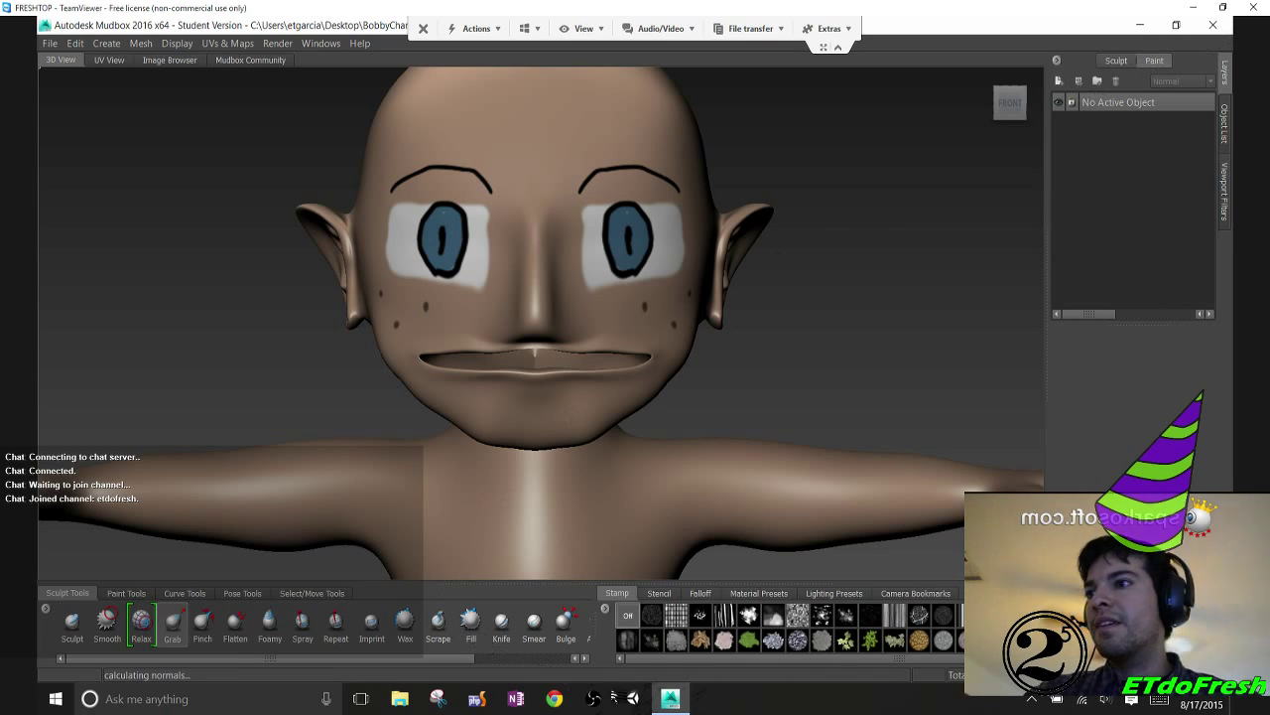
Try to close the Mudbox window and forward the window-switching key combination to the remote computer
right_click(671, 694)
click(668, 676)
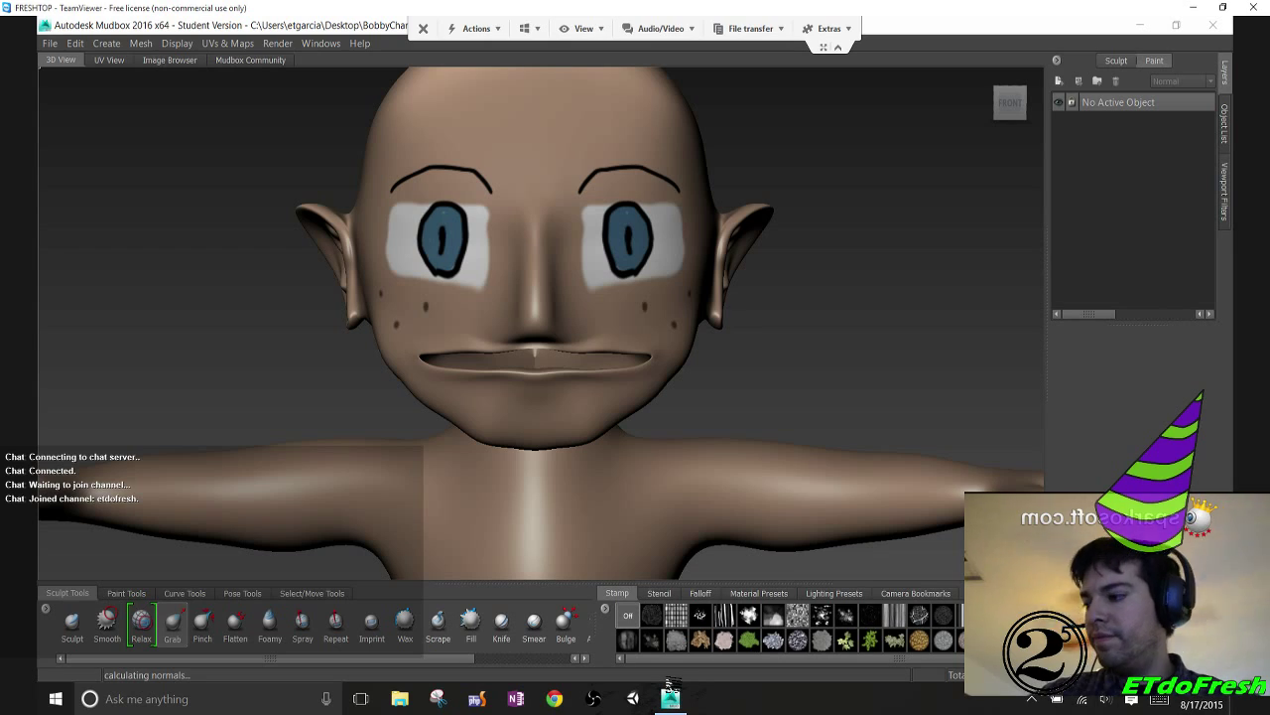
key(alt+Tab)
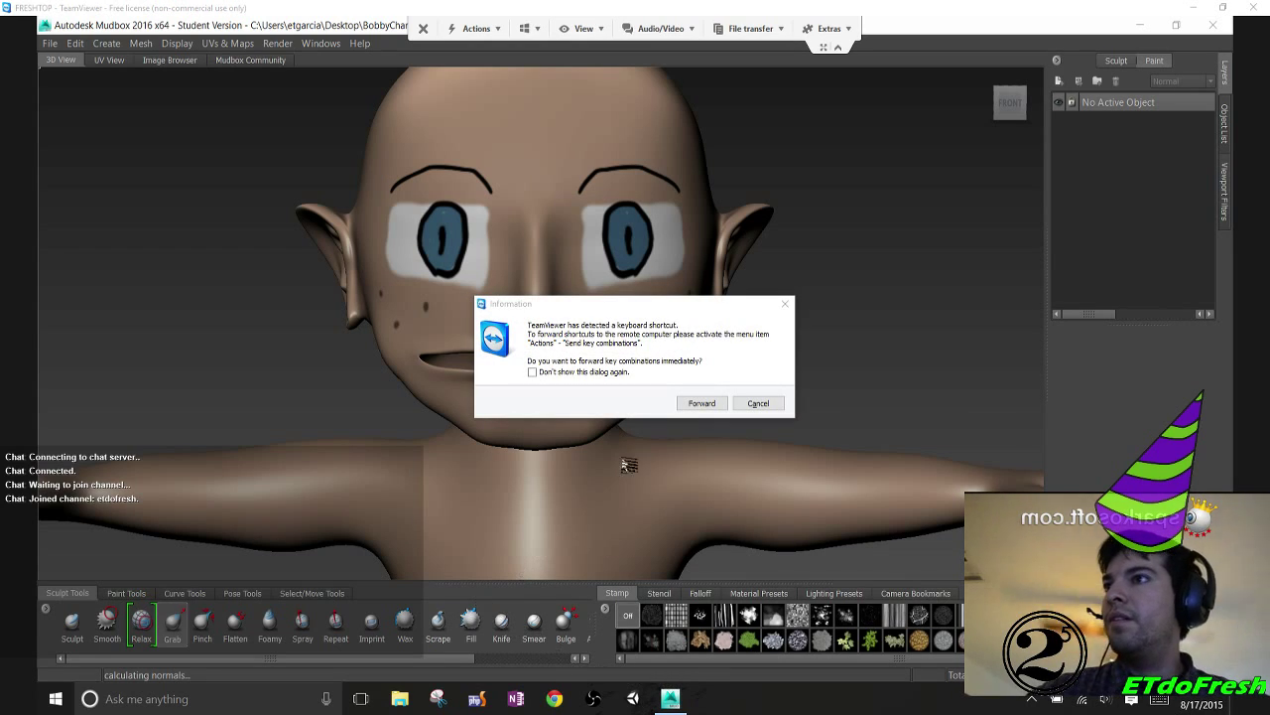
click(703, 403)
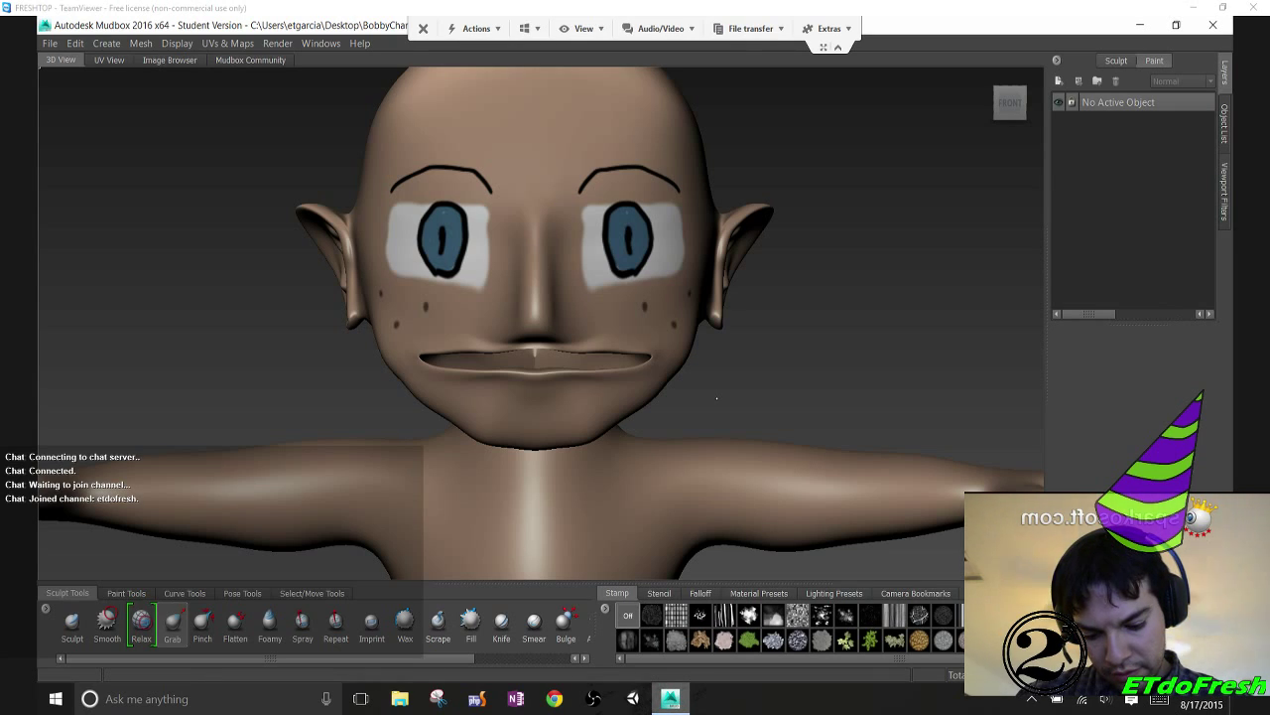
Try repeatedly to close the unresponsive Mudbox window
right_click(671, 699)
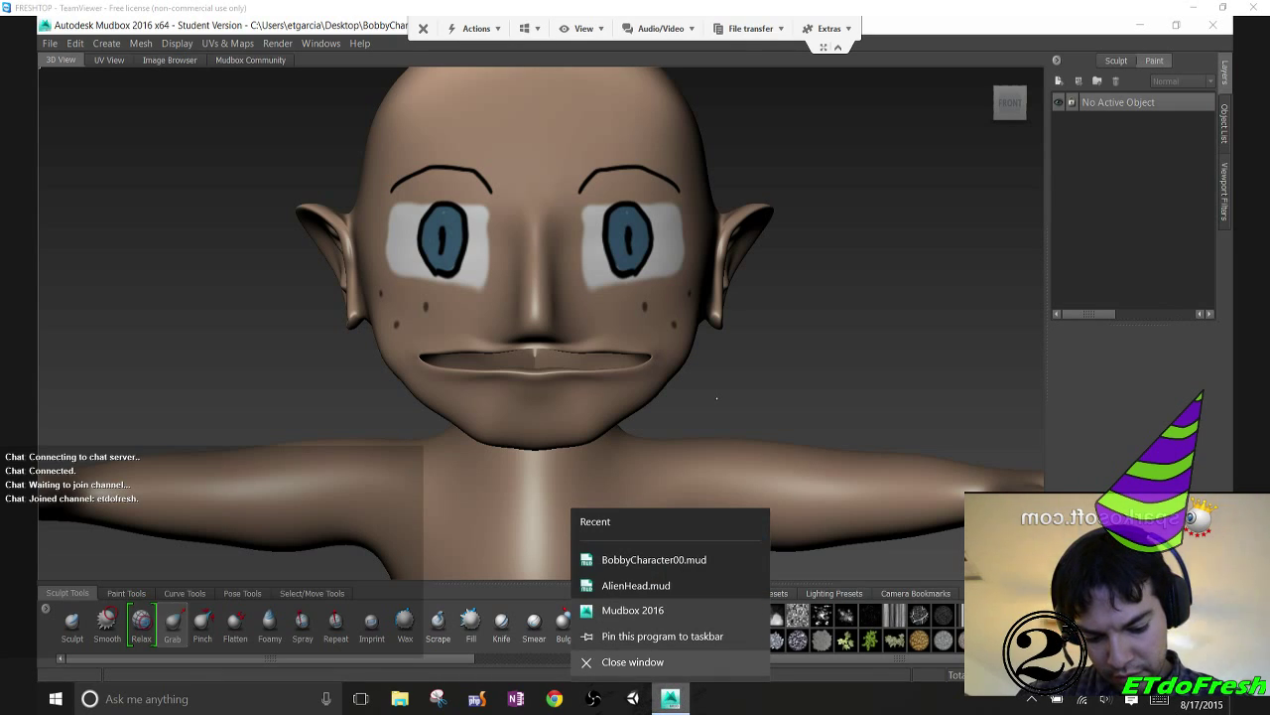
click(659, 662)
right_click(671, 699)
click(659, 662)
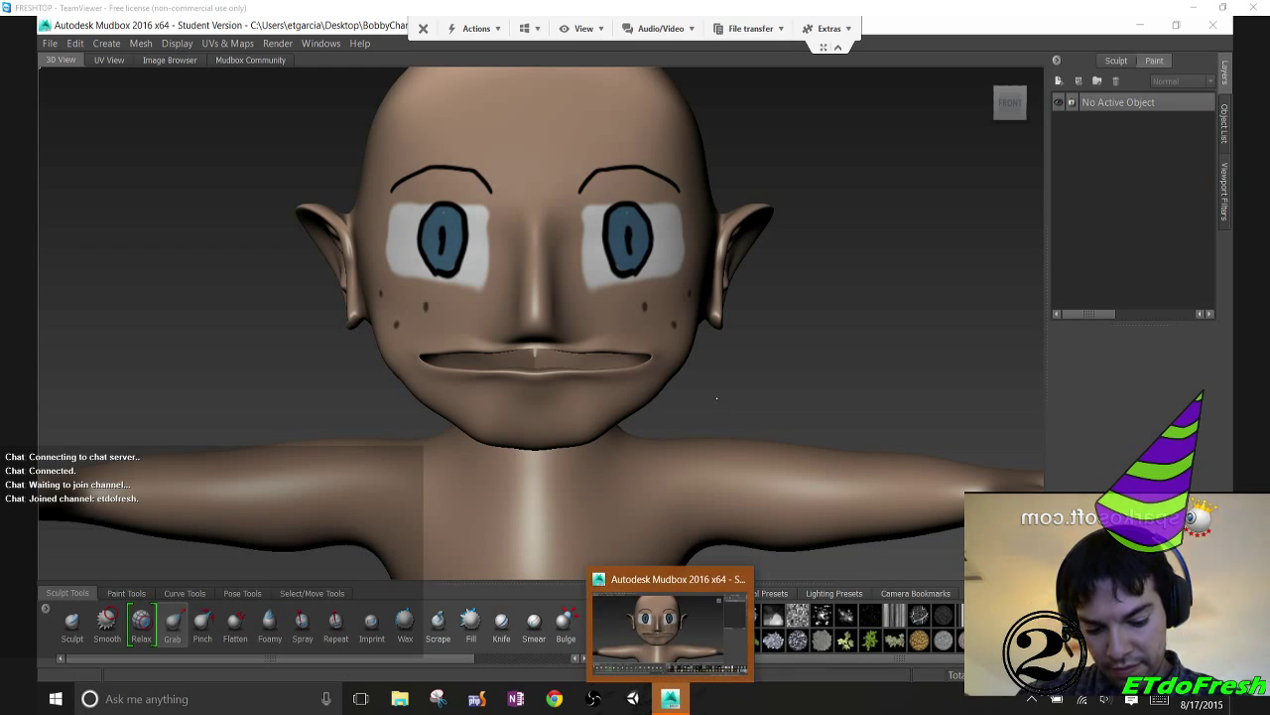
click(671, 698)
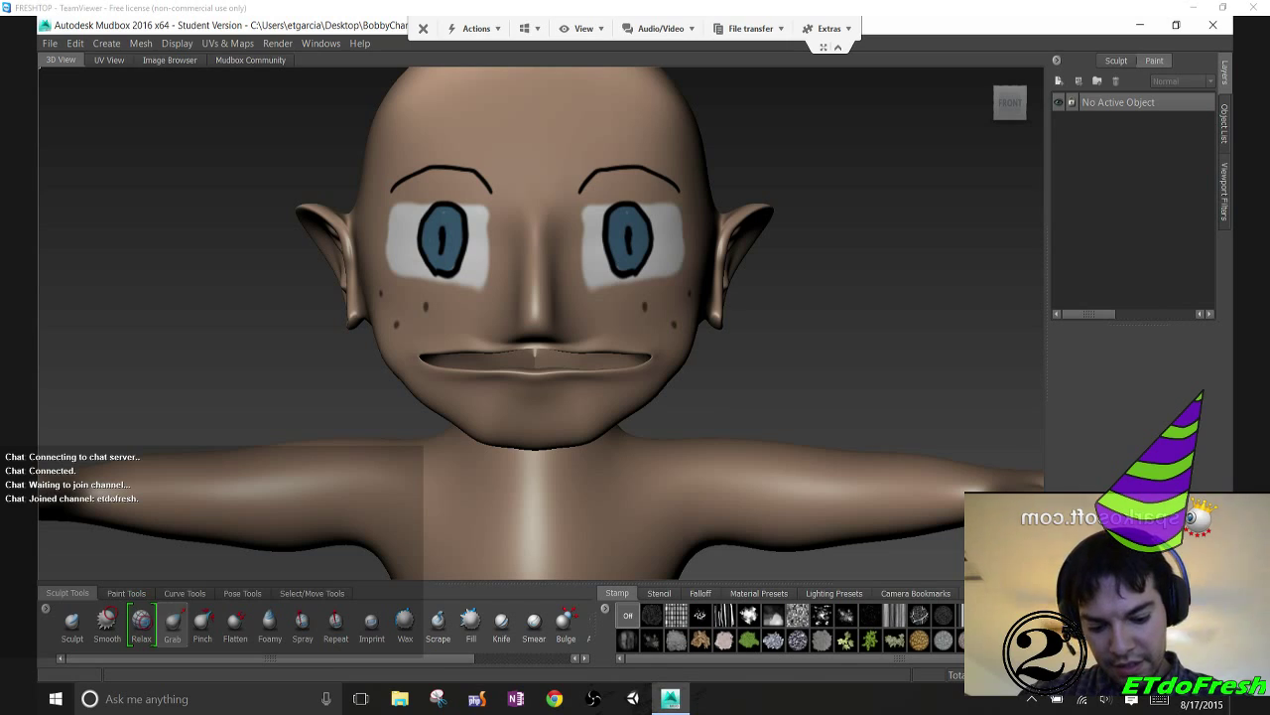
right_click(670, 698)
click(635, 663)
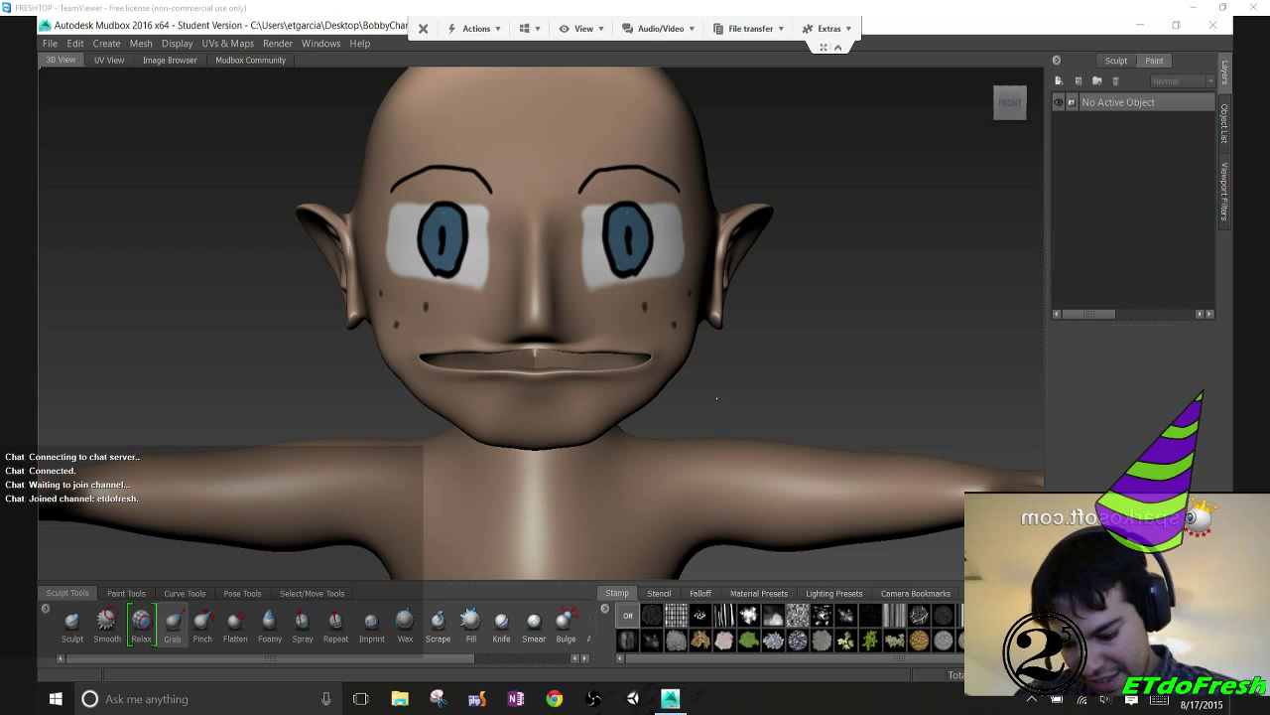
Restart the remote computer, dismiss the sponsored session notice, and decline waiting for the partner to reconnect
key(super)
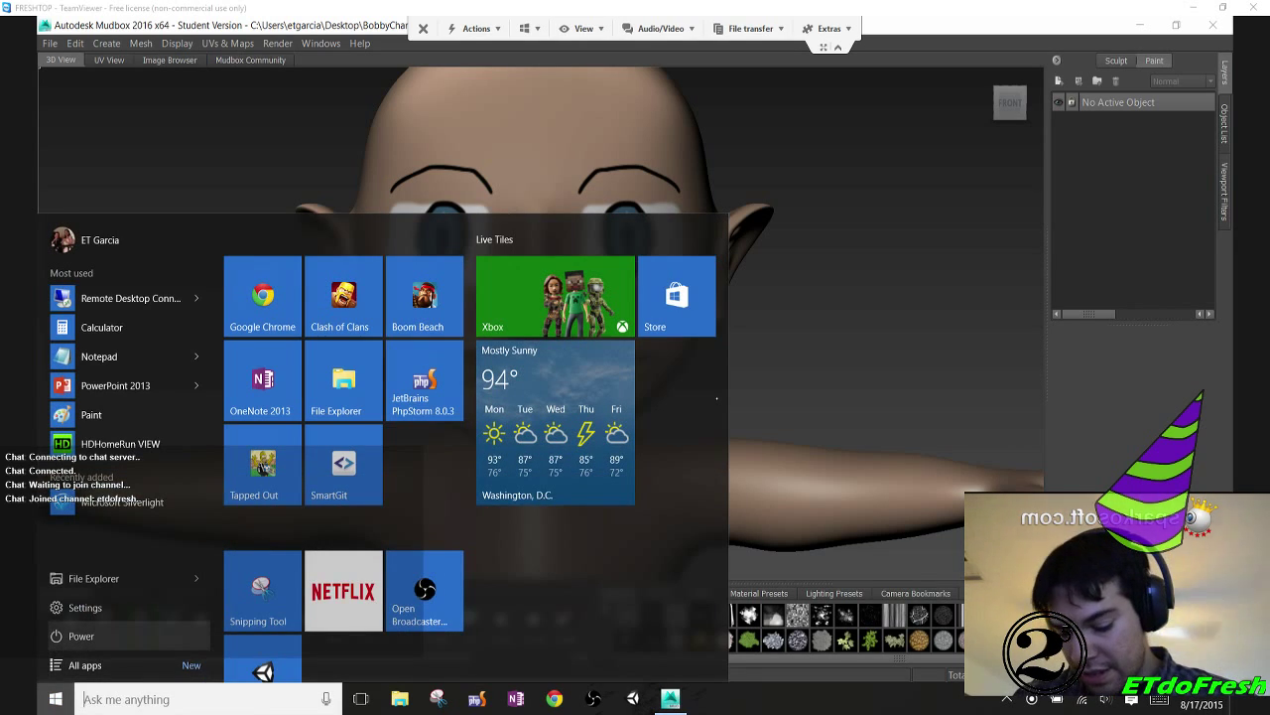
click(81, 635)
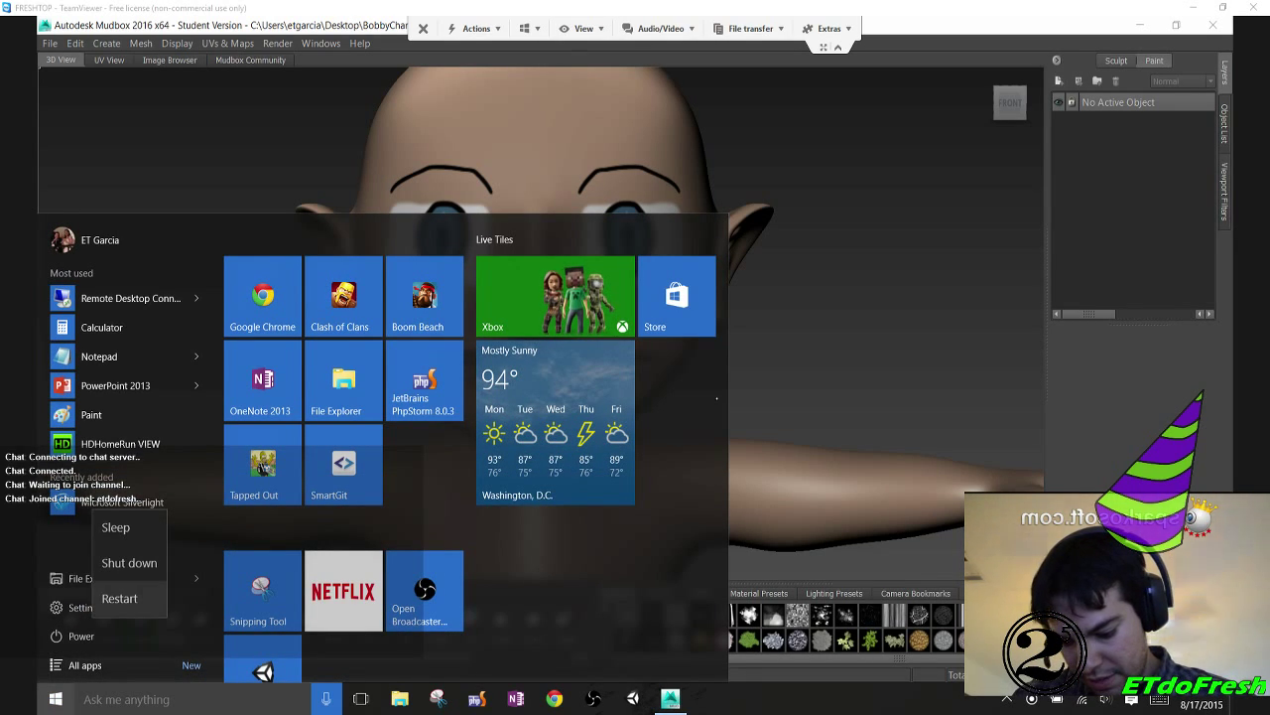
key(Escape)
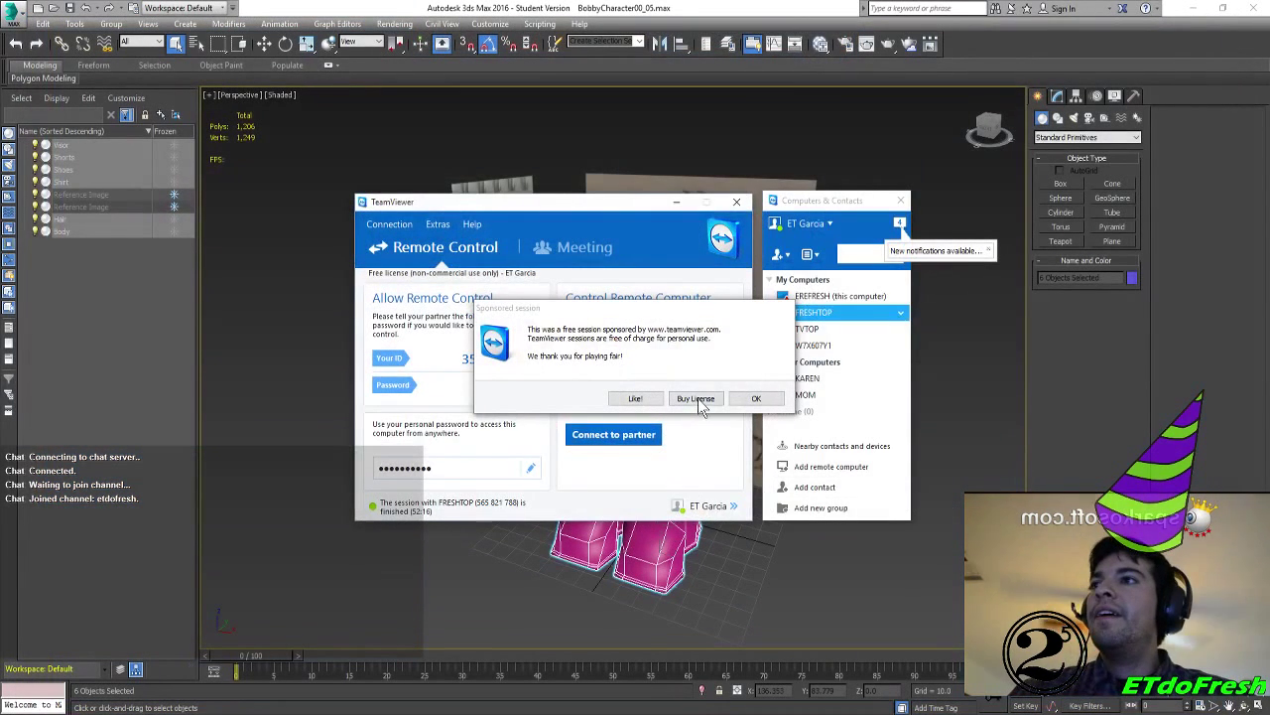
click(747, 398)
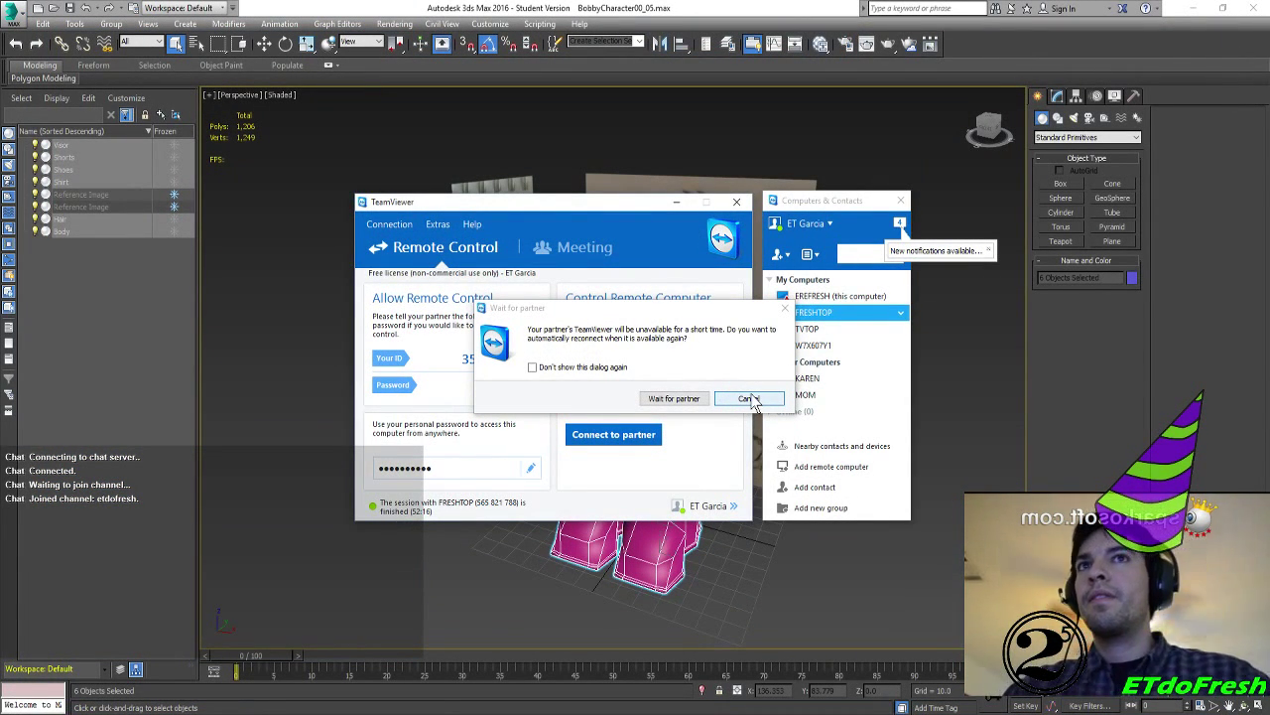
click(749, 398)
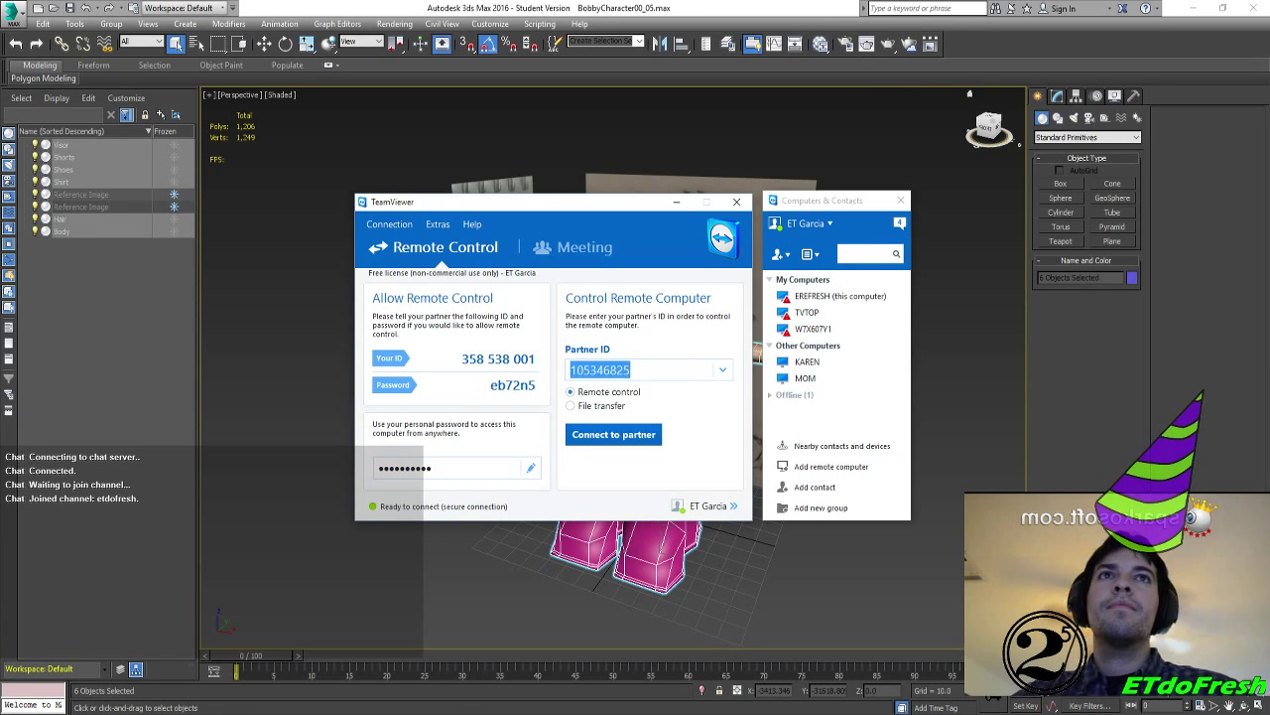
Switch to 3ds Max and examine the character's face from the front against the reference sketch in orthographic view
key(alt+Tab)
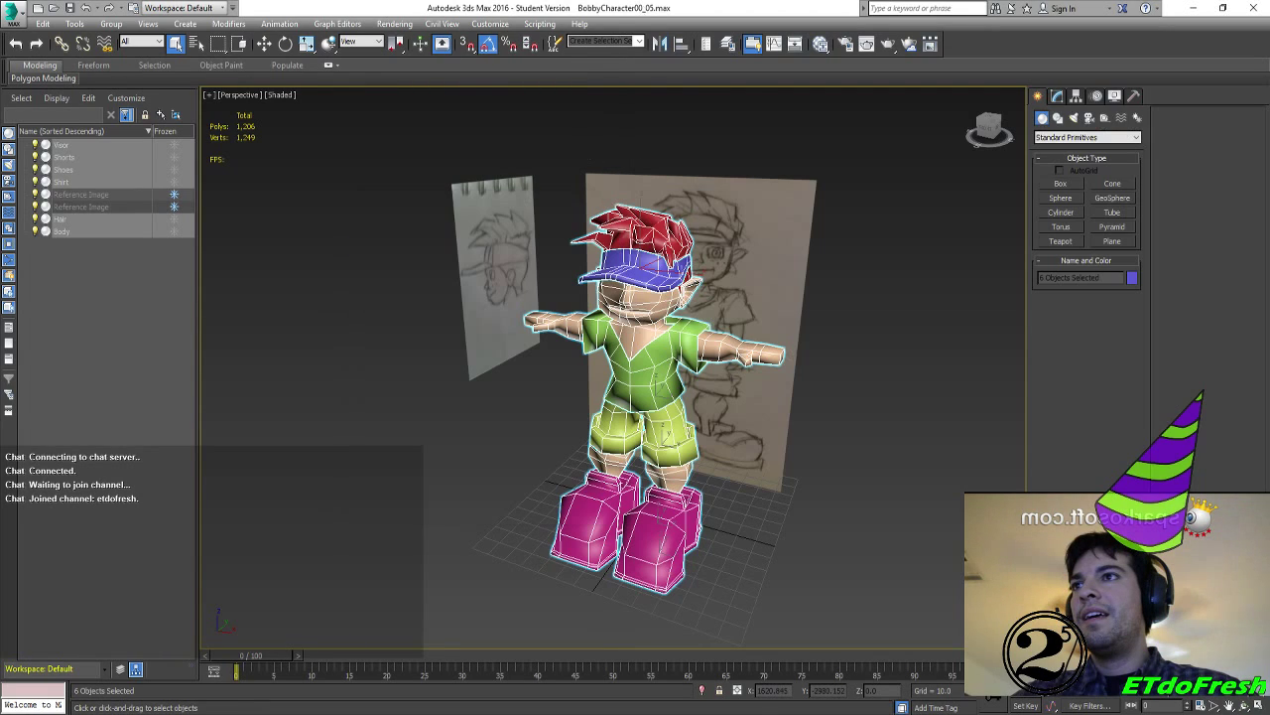
click(641, 10)
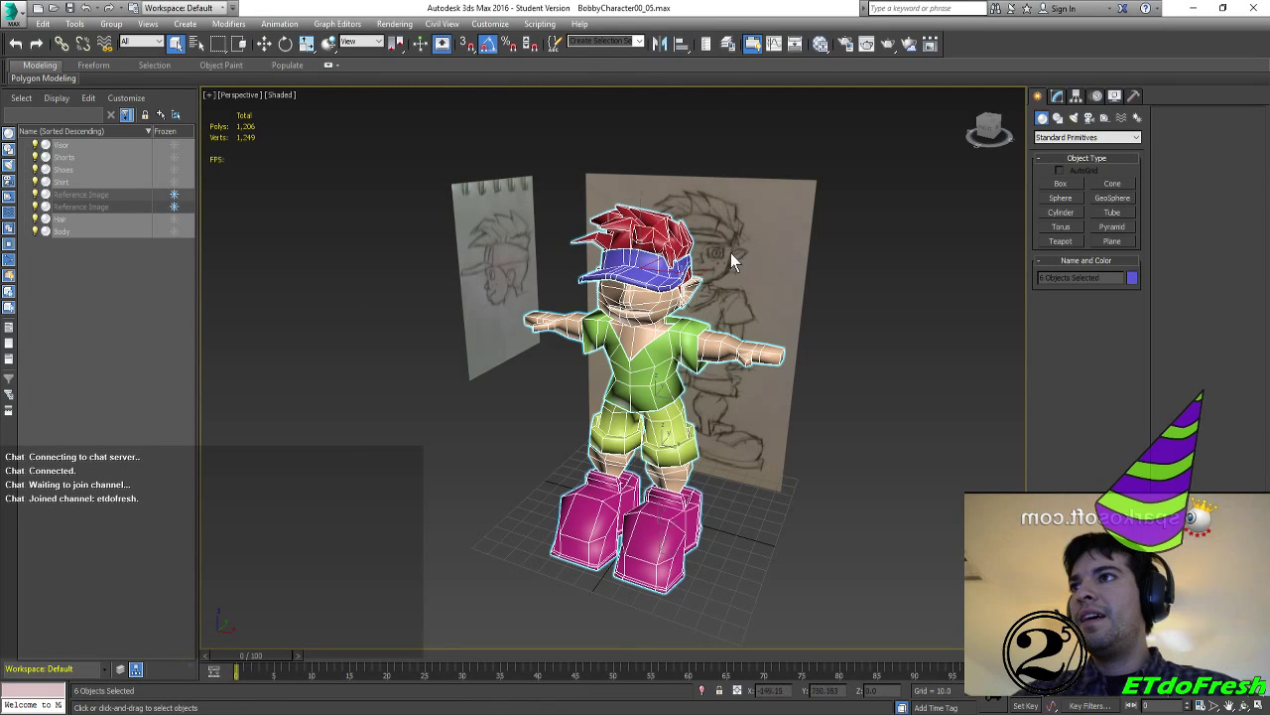
alt+middle_drag(635, 343, 595, 355)
scroll(656, 310, up, 5)
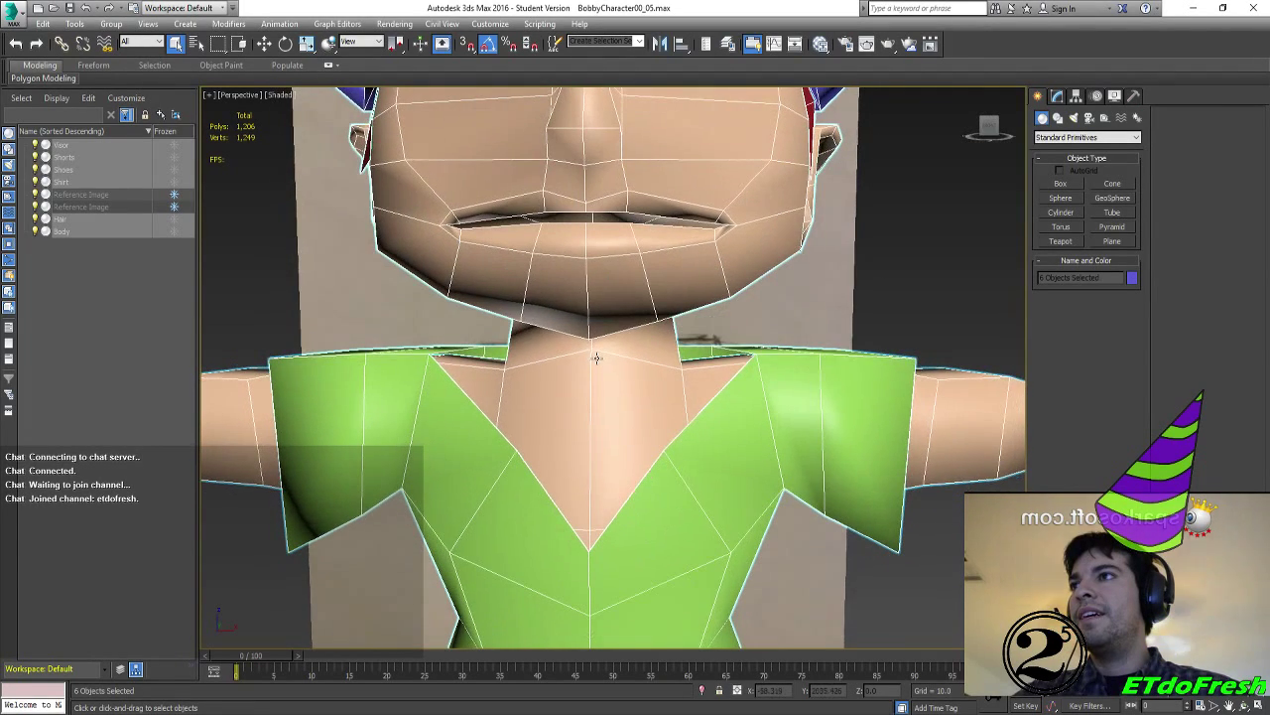
alt+middle_drag(979, 193, 711, 232)
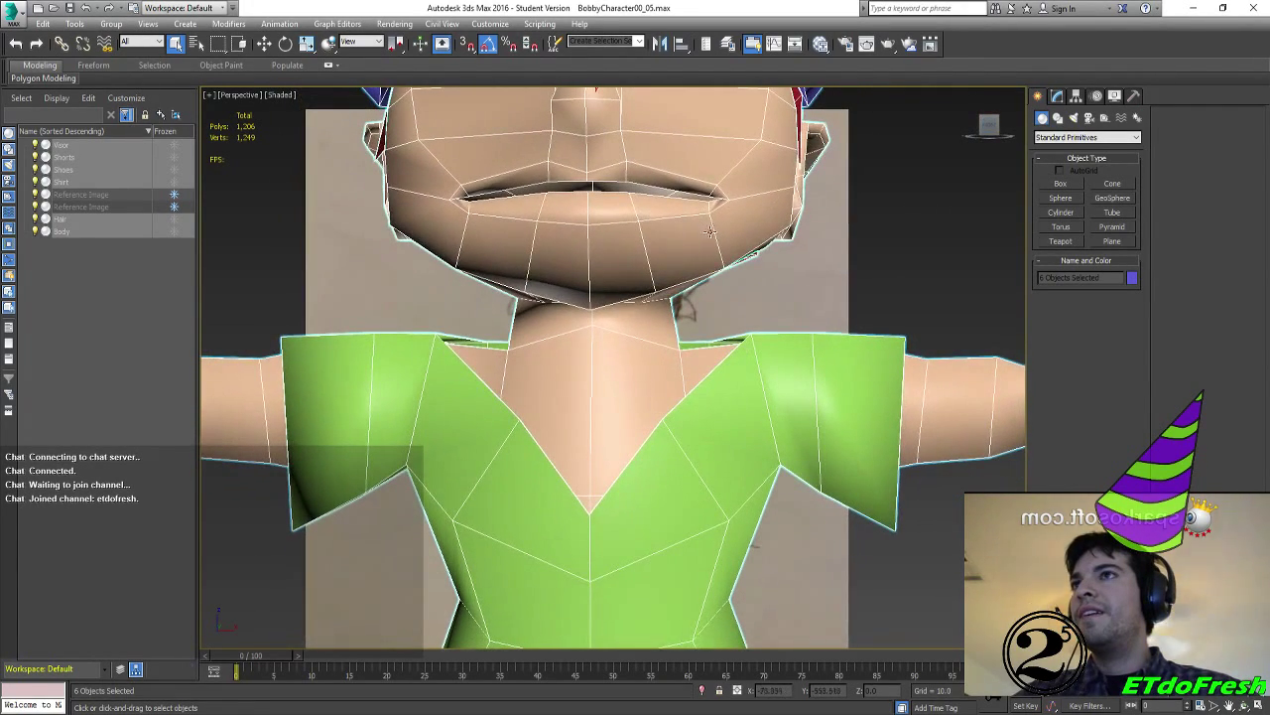
key(u)
key(z)
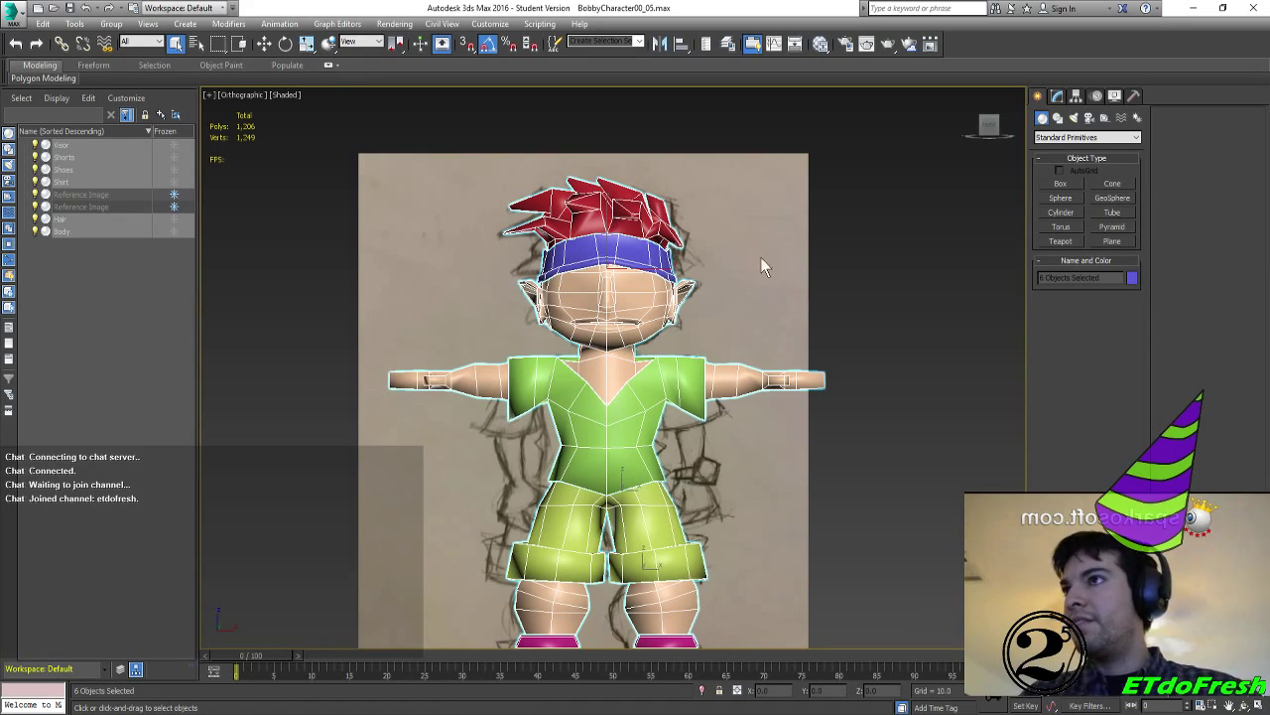
scroll(649, 308, up, 5)
middle_drag(624, 334, 663, 343)
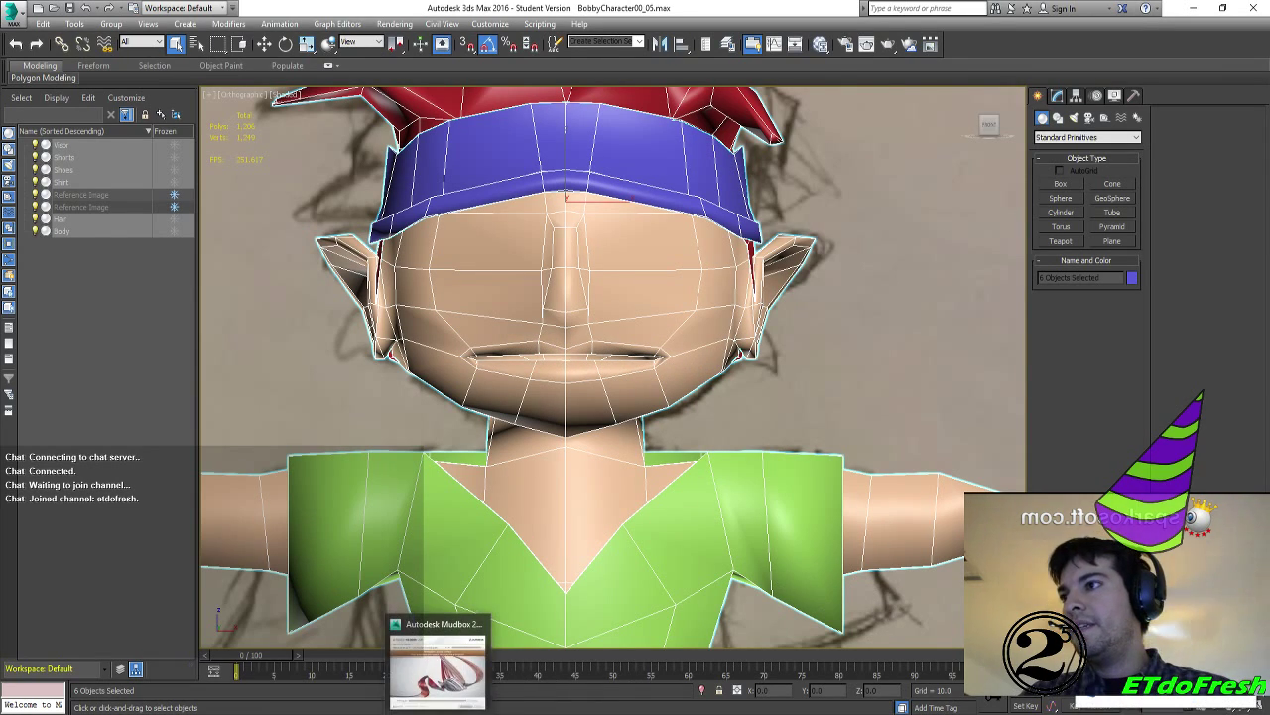
Switch to TeamViewer and reconnect to the FRESHTOP computer
click(436, 713)
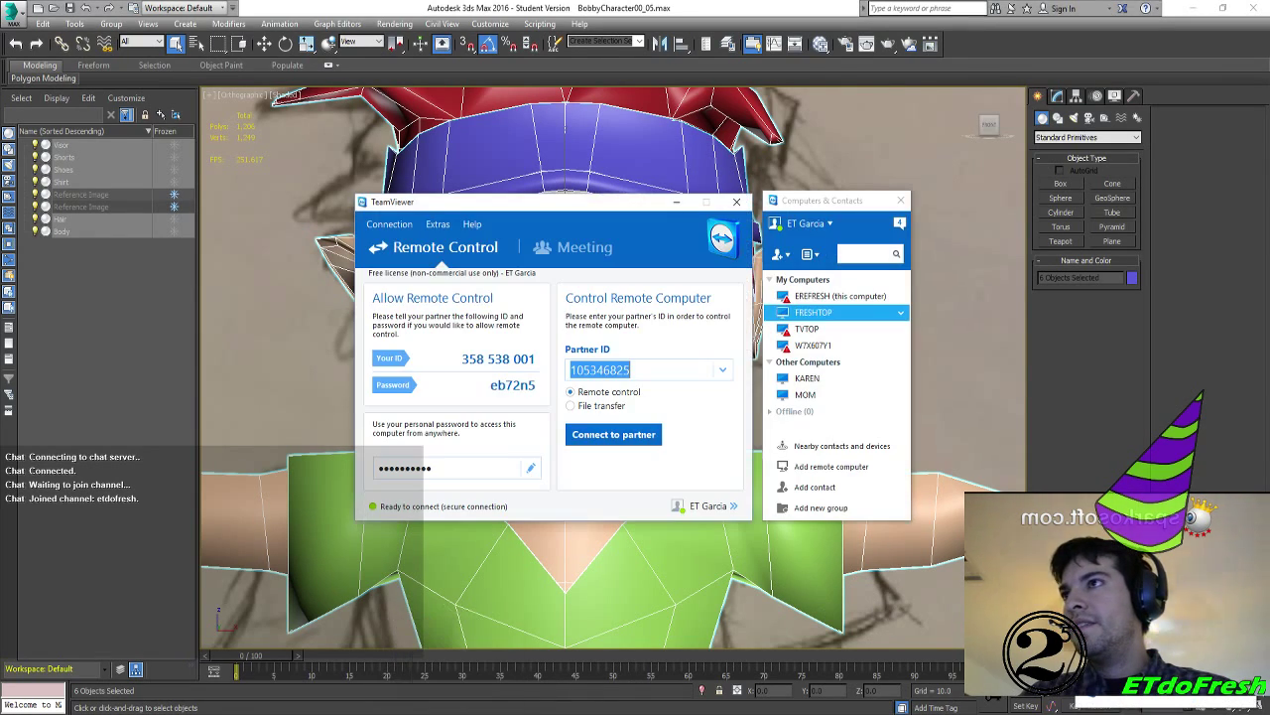
double_click(840, 313)
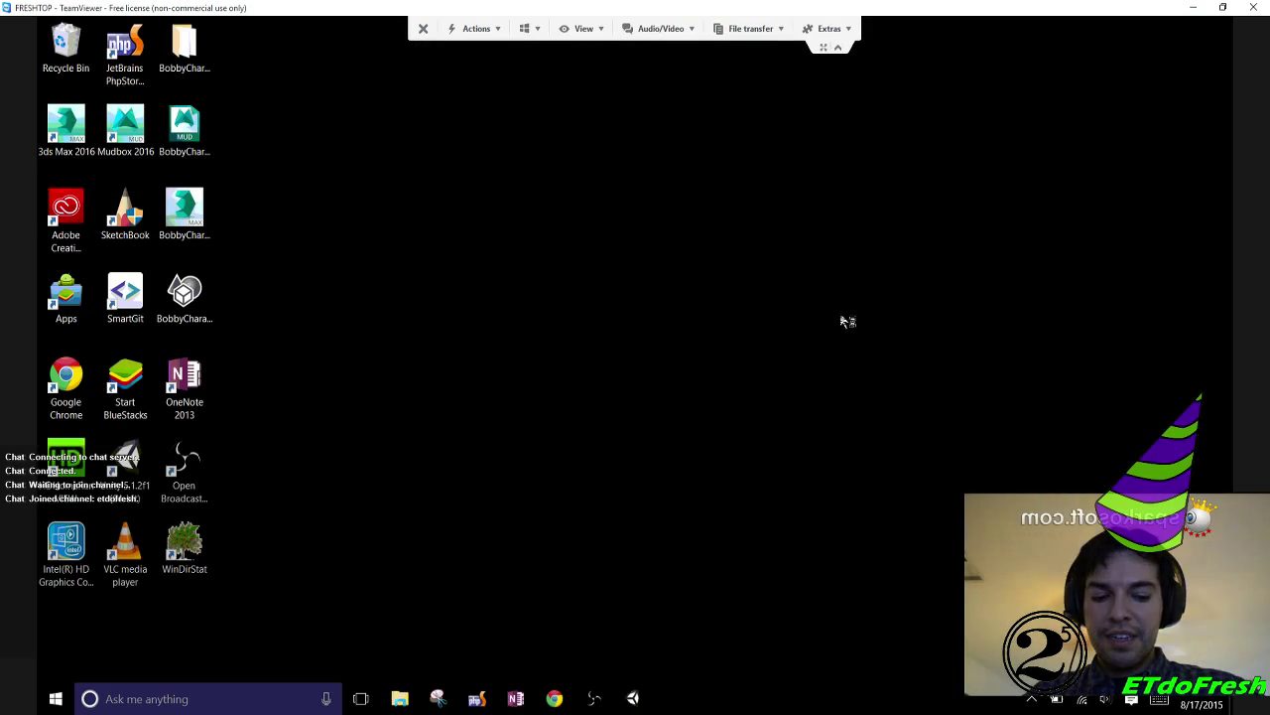
Show the remote desktop in full screen, launch Mudbox 2016, and dismiss its What's New and Welcome dialogs
click(823, 48)
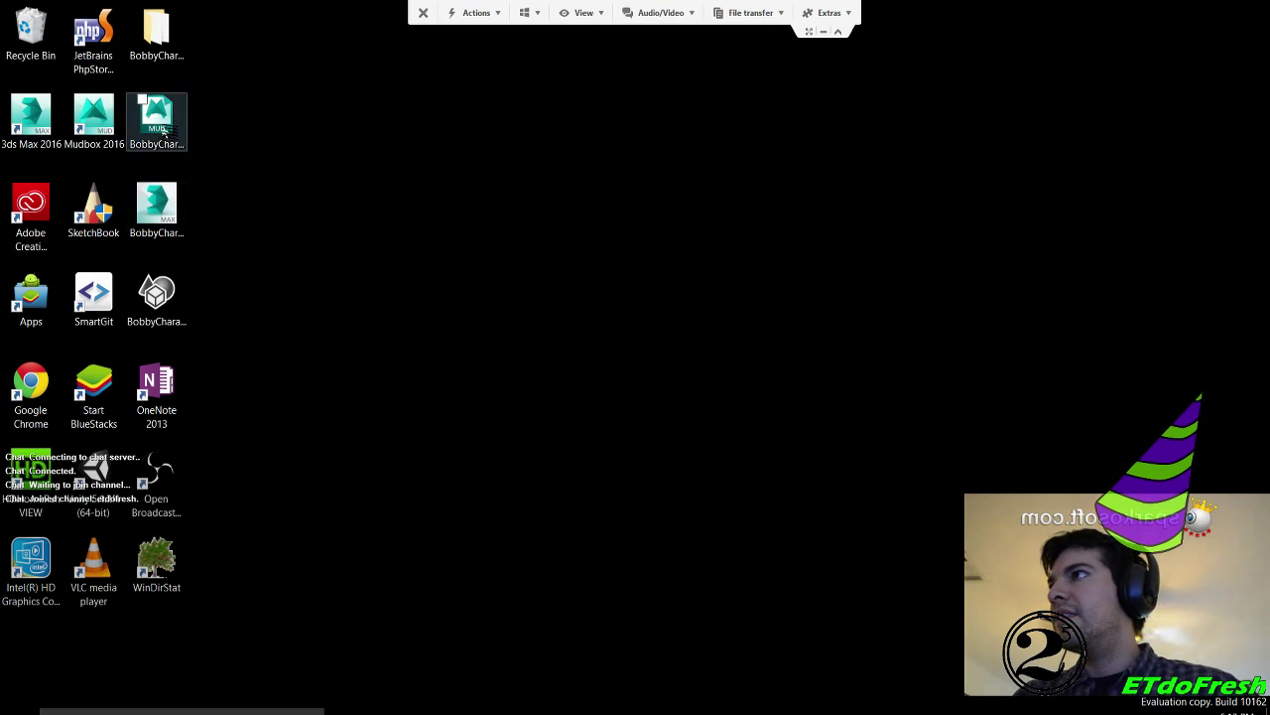
double_click(112, 139)
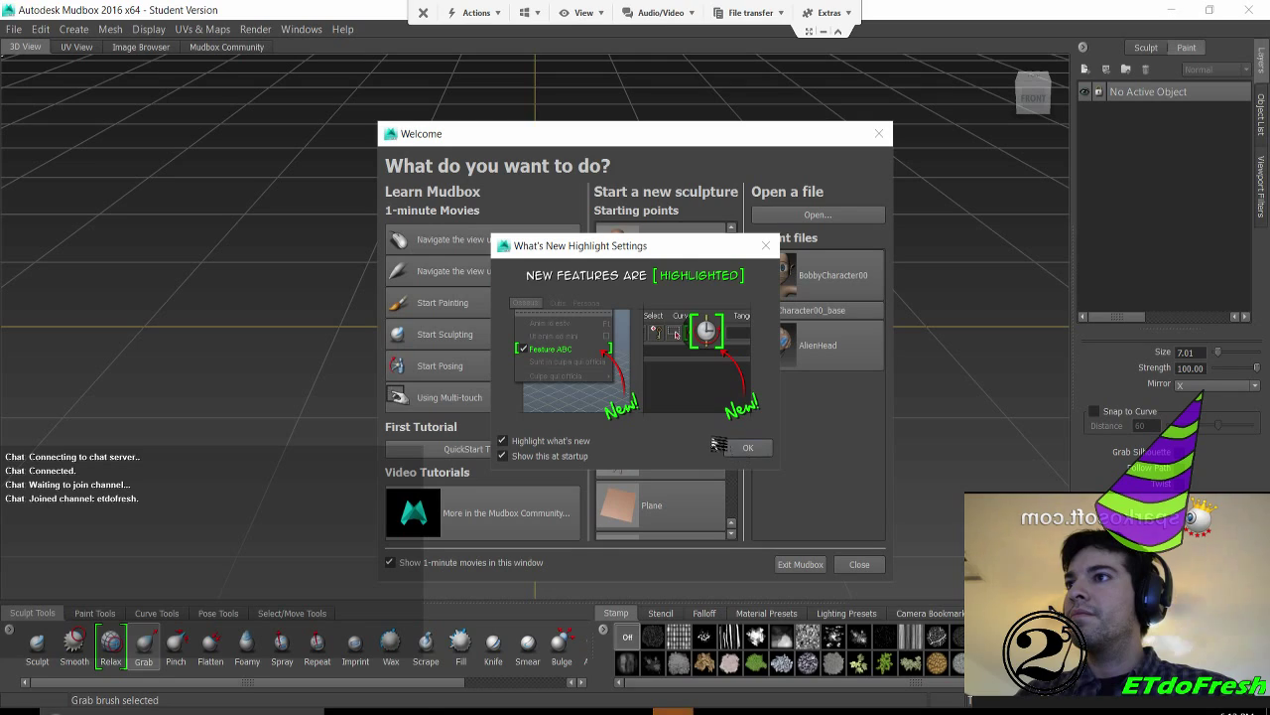
click(746, 447)
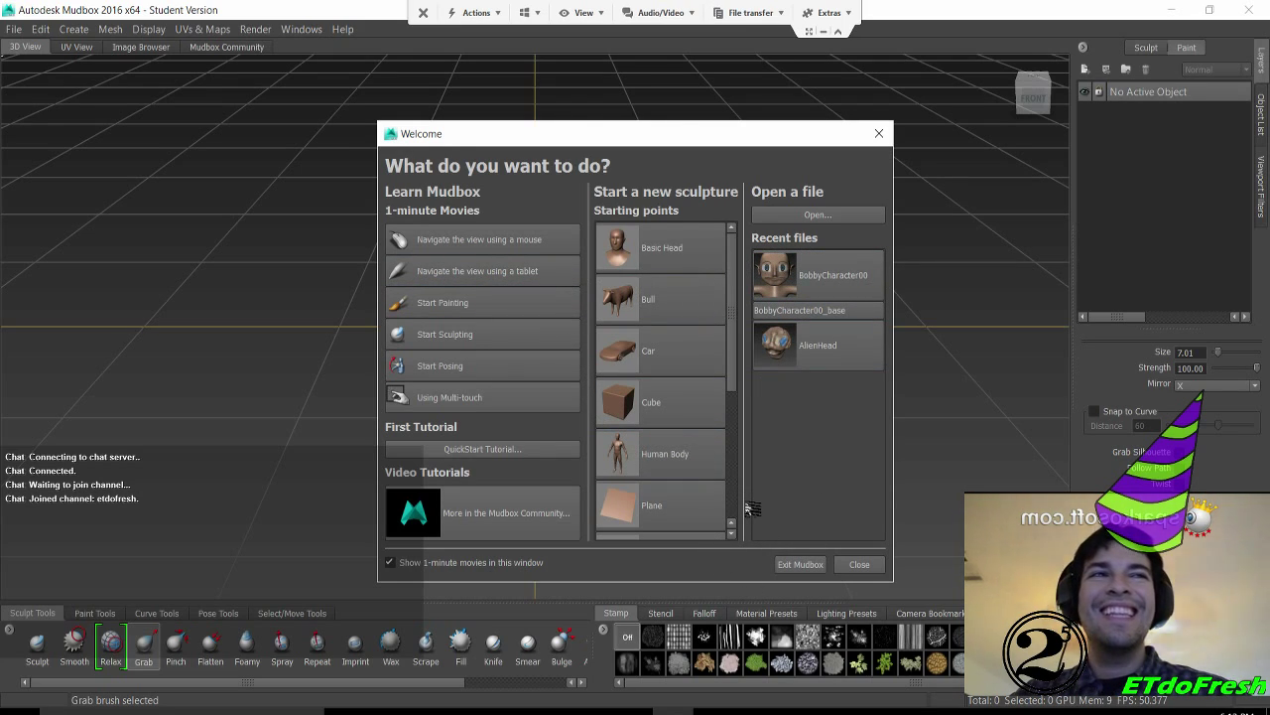
click(857, 564)
Import BobbyCharacter00_base.FBX from the Desktop, keeping all meshes despite their incomplete UV sets
click(14, 29)
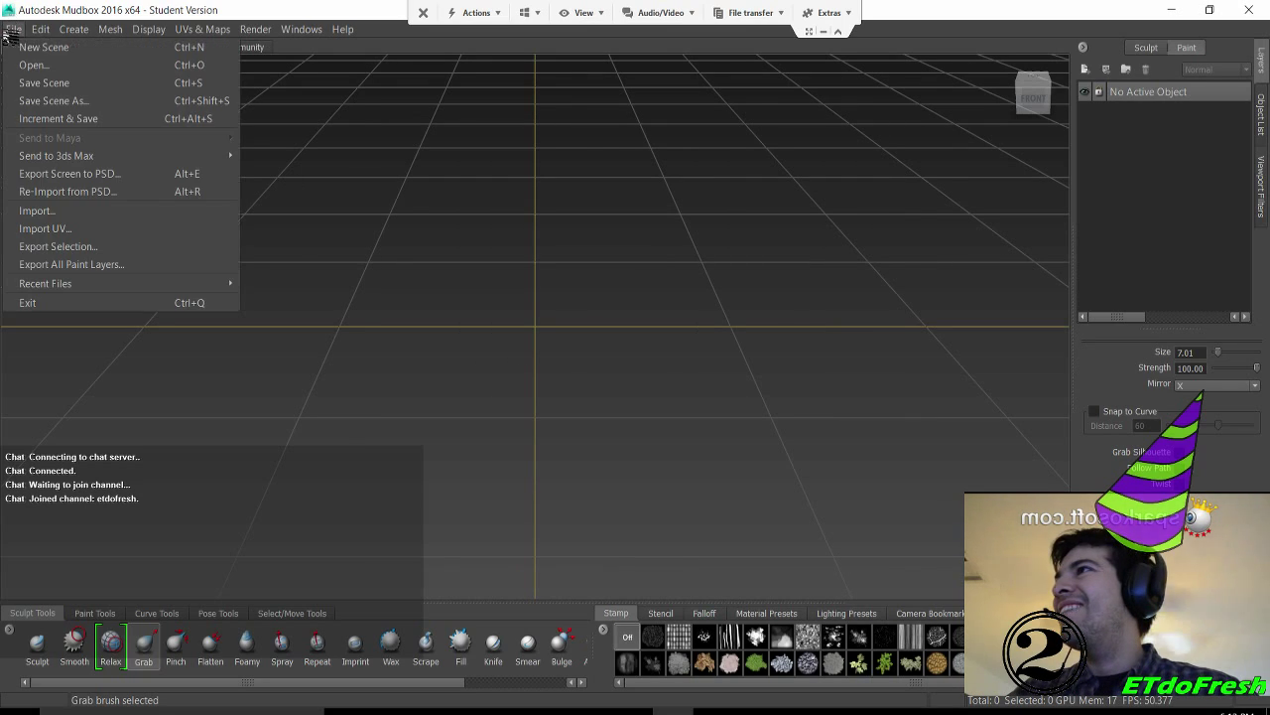
click(77, 211)
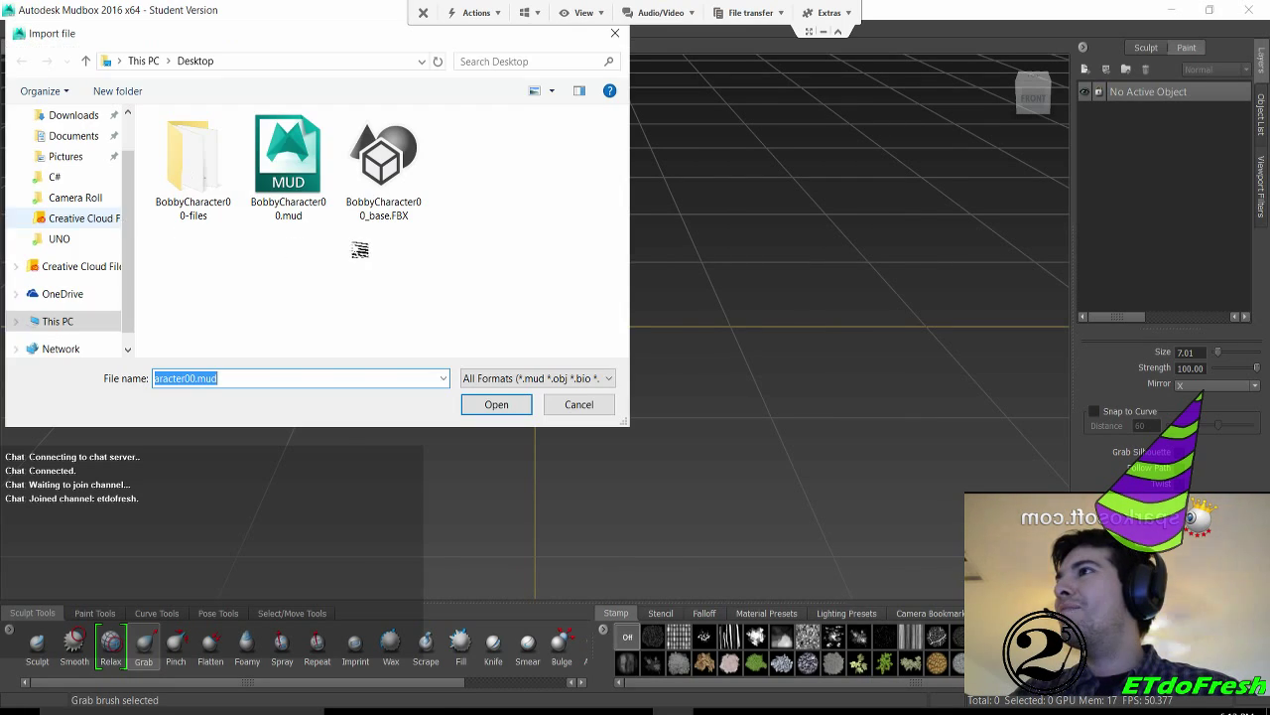
double_click(375, 178)
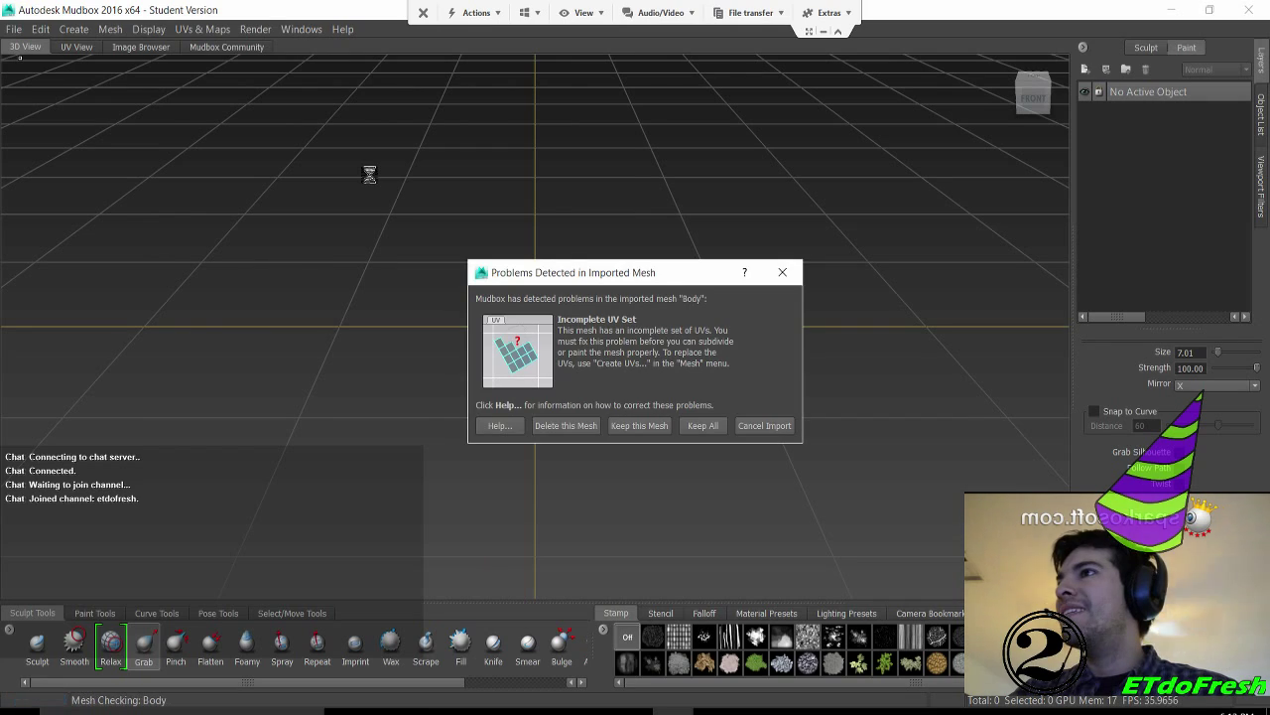
click(640, 425)
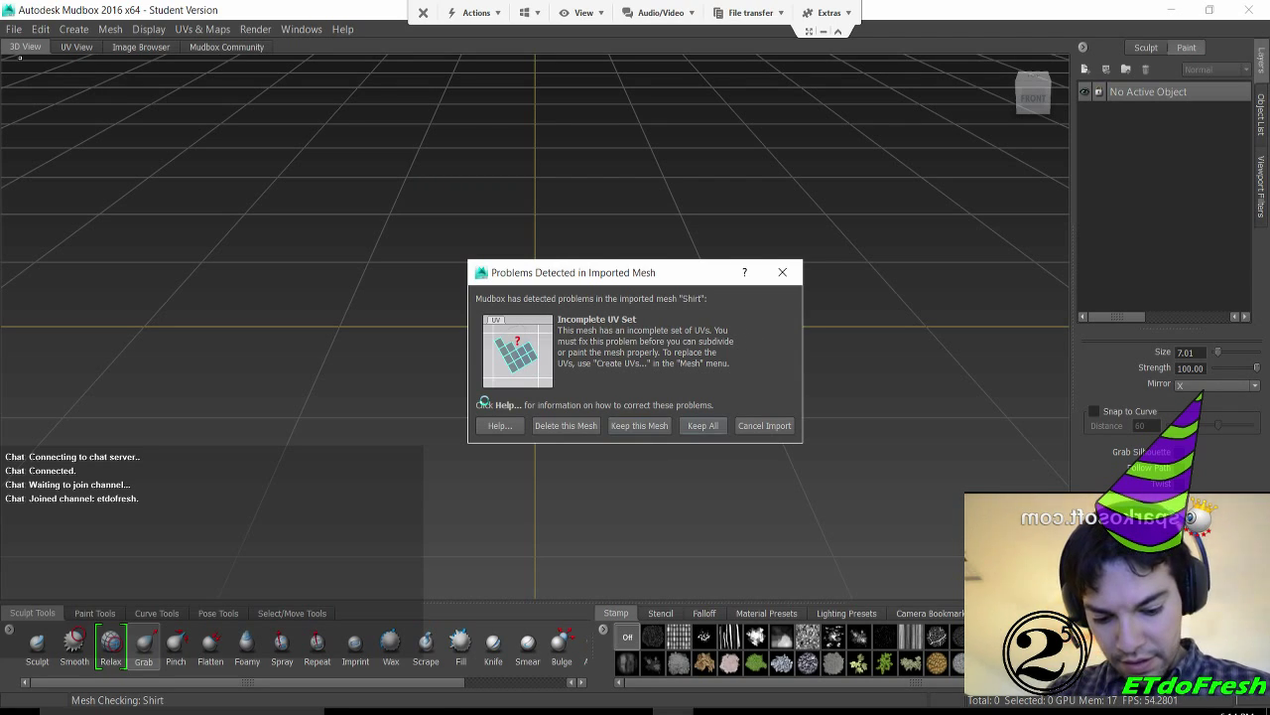
click(703, 425)
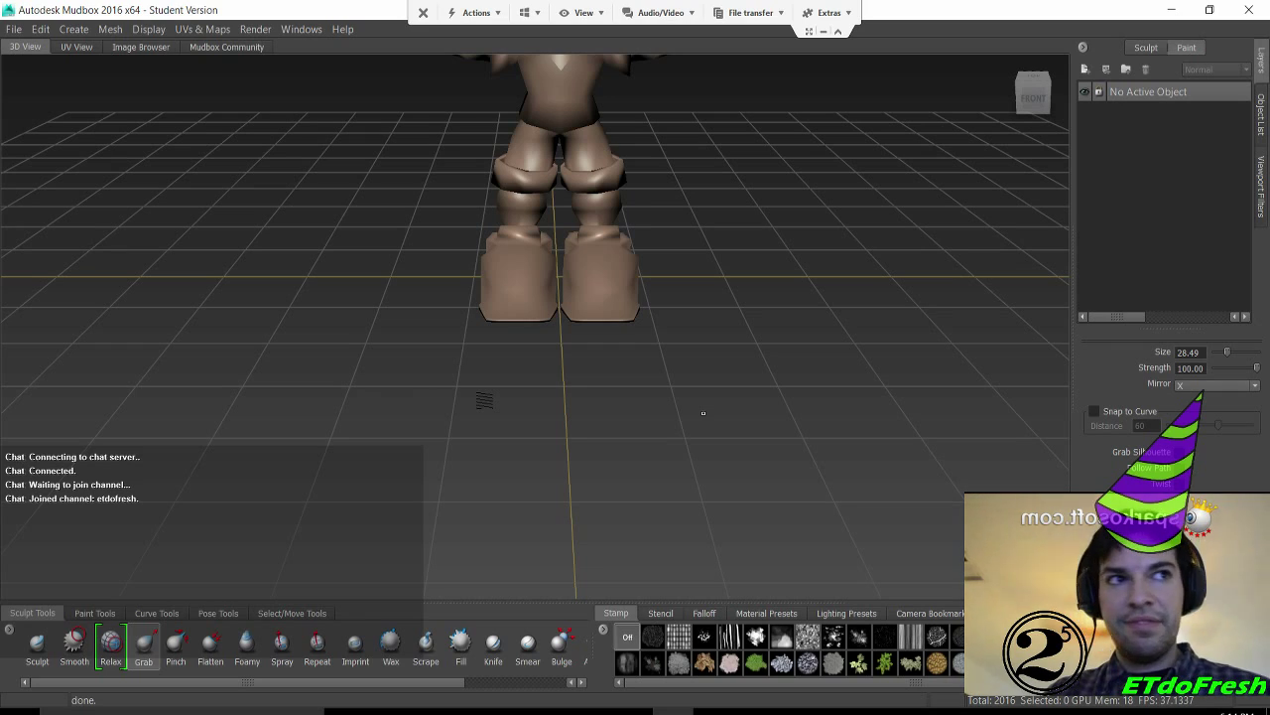
Try to create UVs for the imported character without selecting any mesh
key(f)
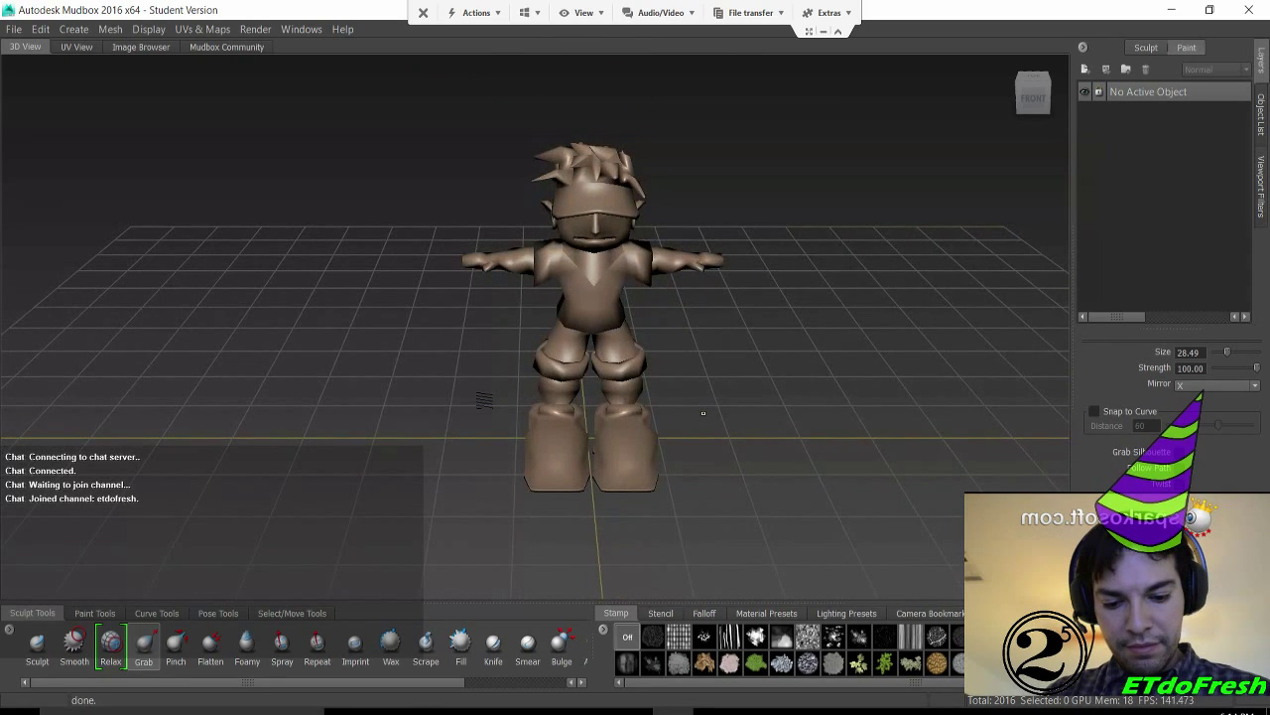
mouse_move(704, 413)
alt+mouse_down()
mouse_move(711, 382)
mouse_move(784, 368)
mouse_move(762, 368)
alt+mouse_up()
click(202, 29)
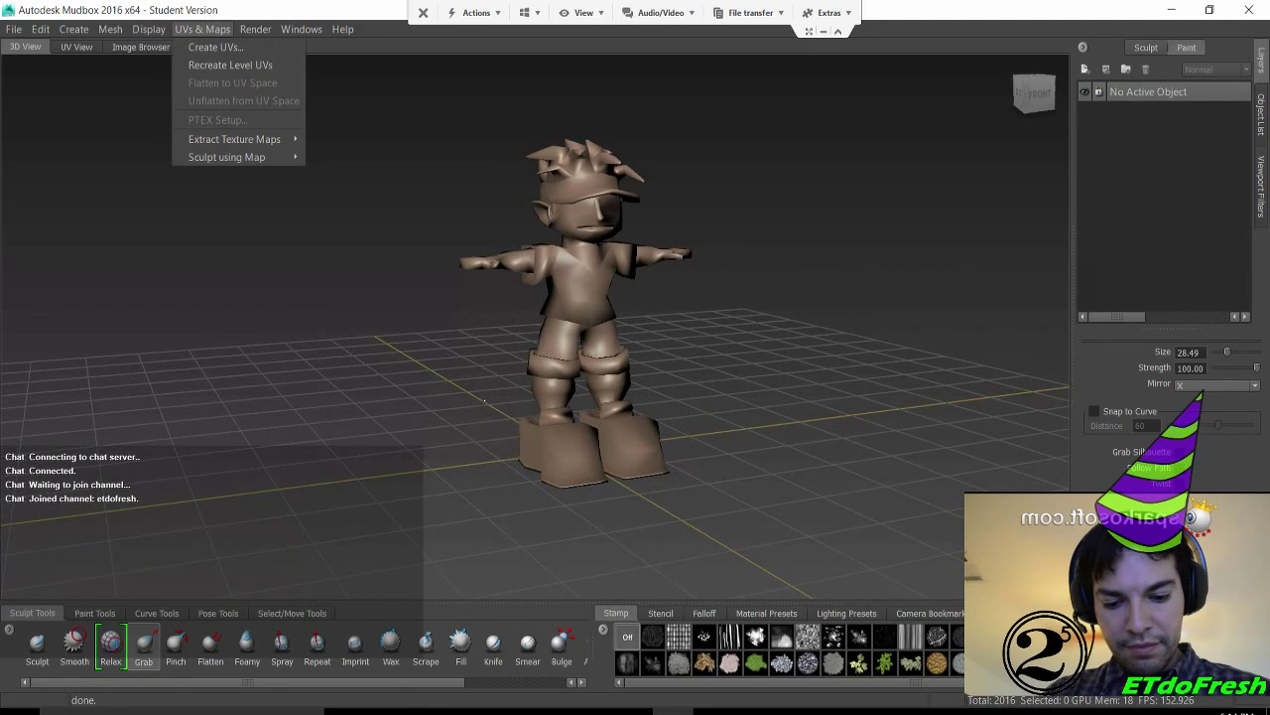
click(202, 29)
click(203, 29)
click(213, 46)
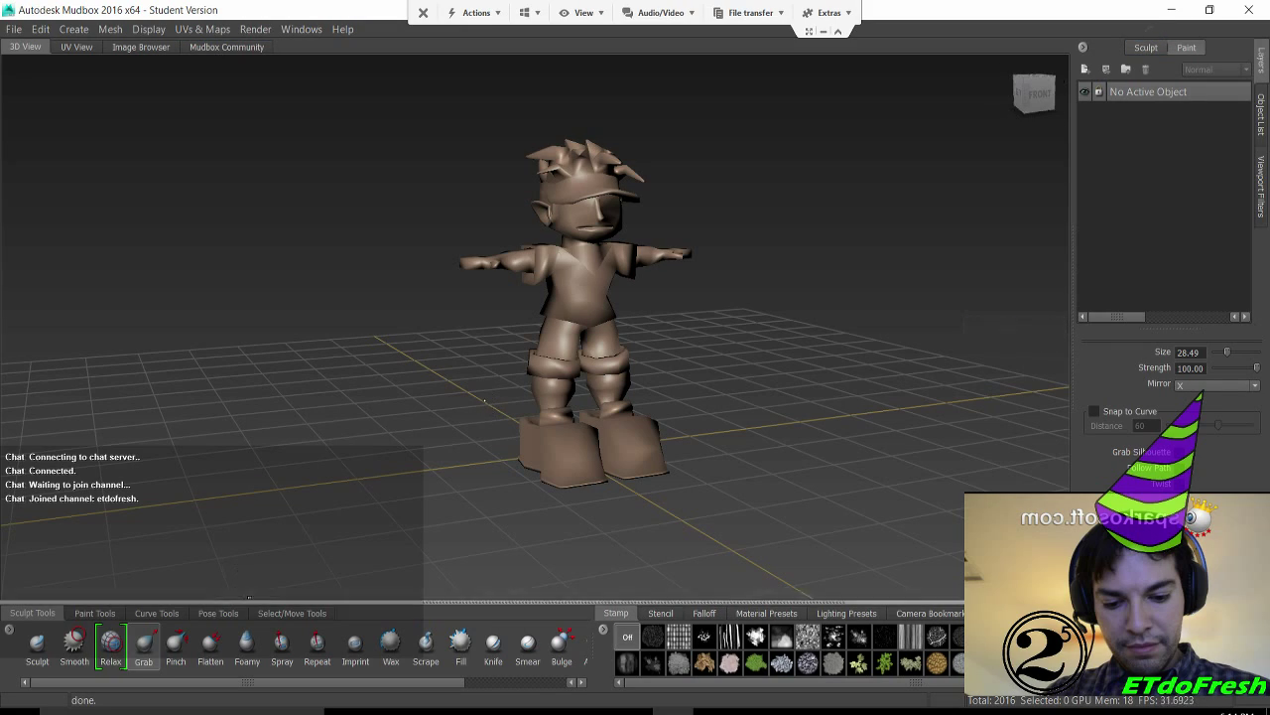
Select the whole character as objects and create new UVs that replace the existing ones, then return to the 3D view
click(288, 612)
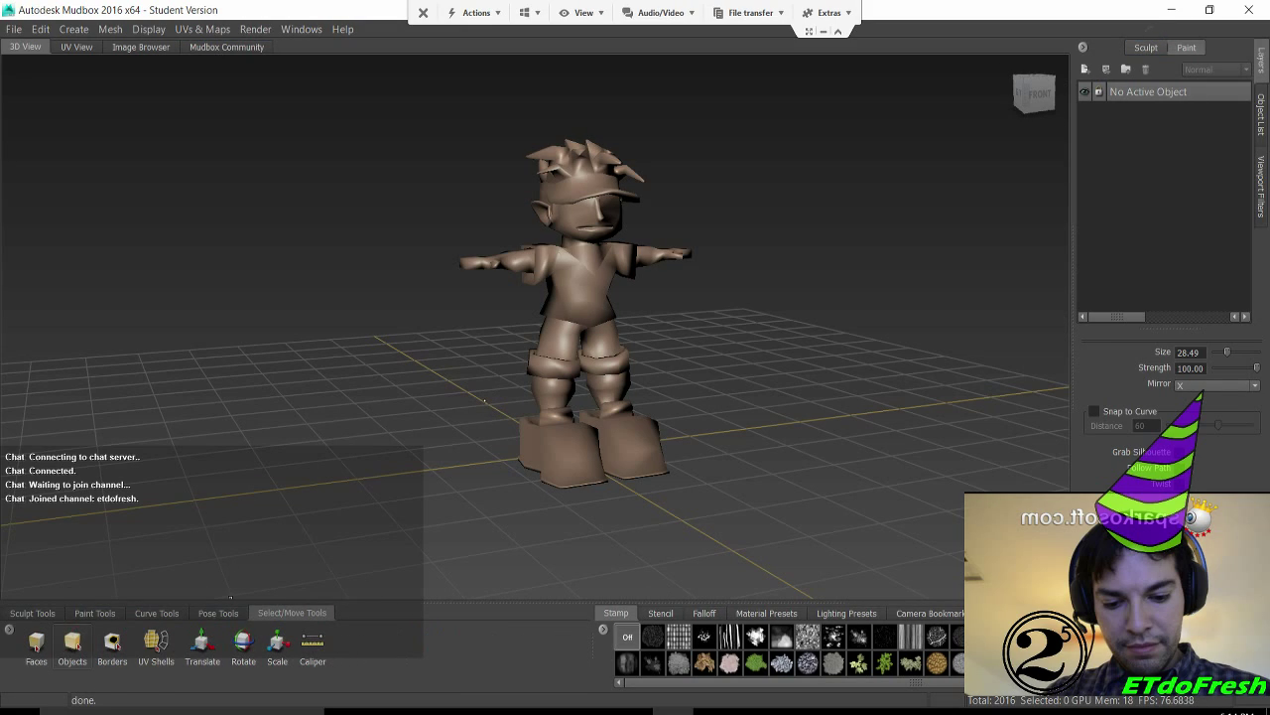
click(73, 646)
click(586, 196)
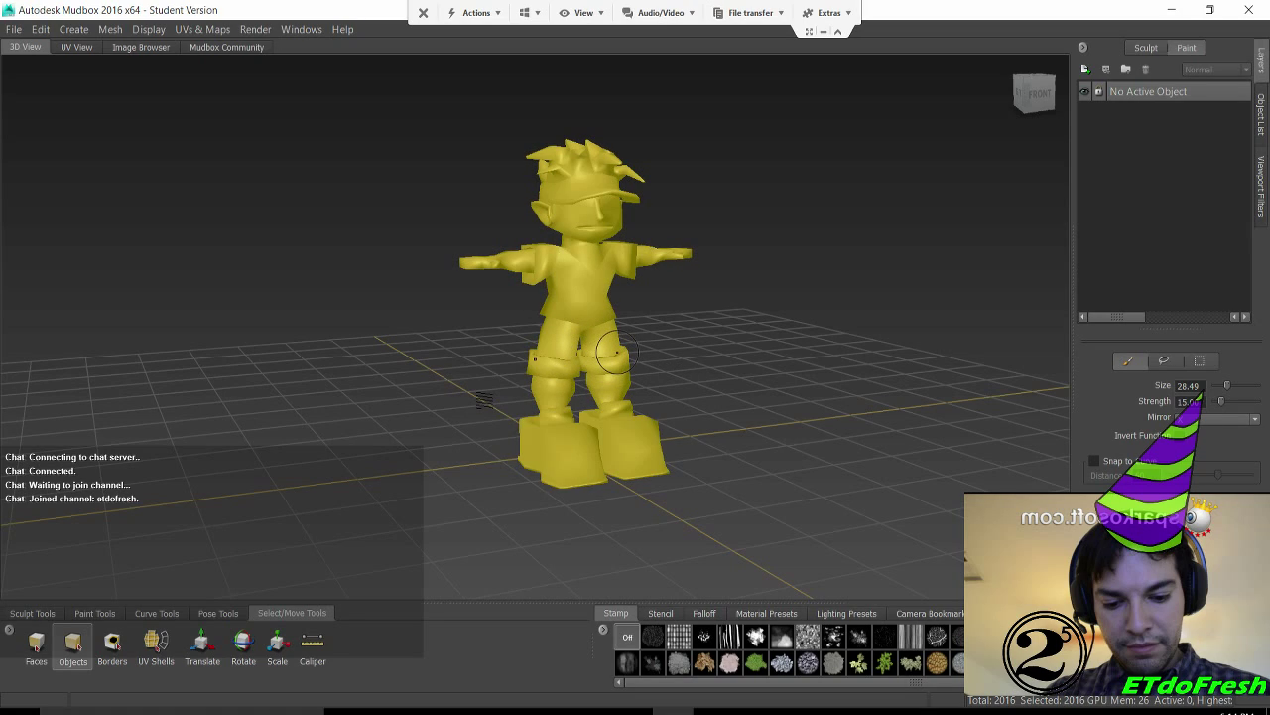
click(203, 29)
click(213, 45)
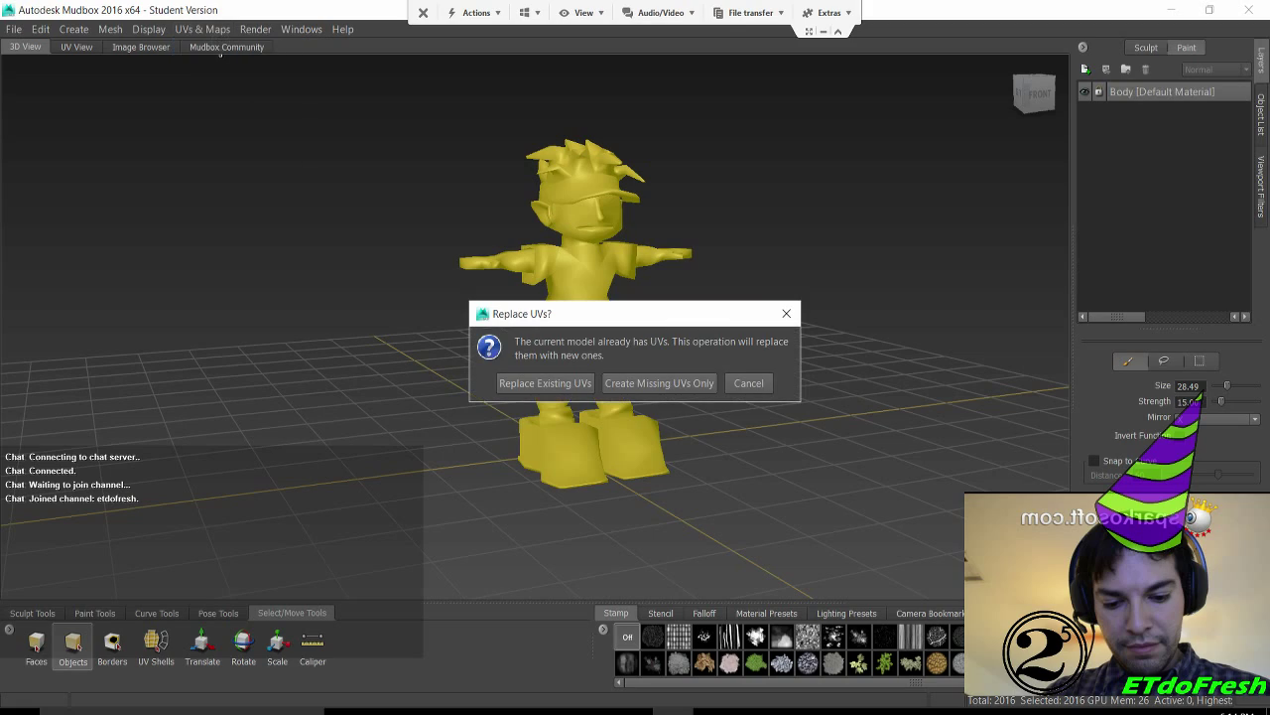
click(545, 382)
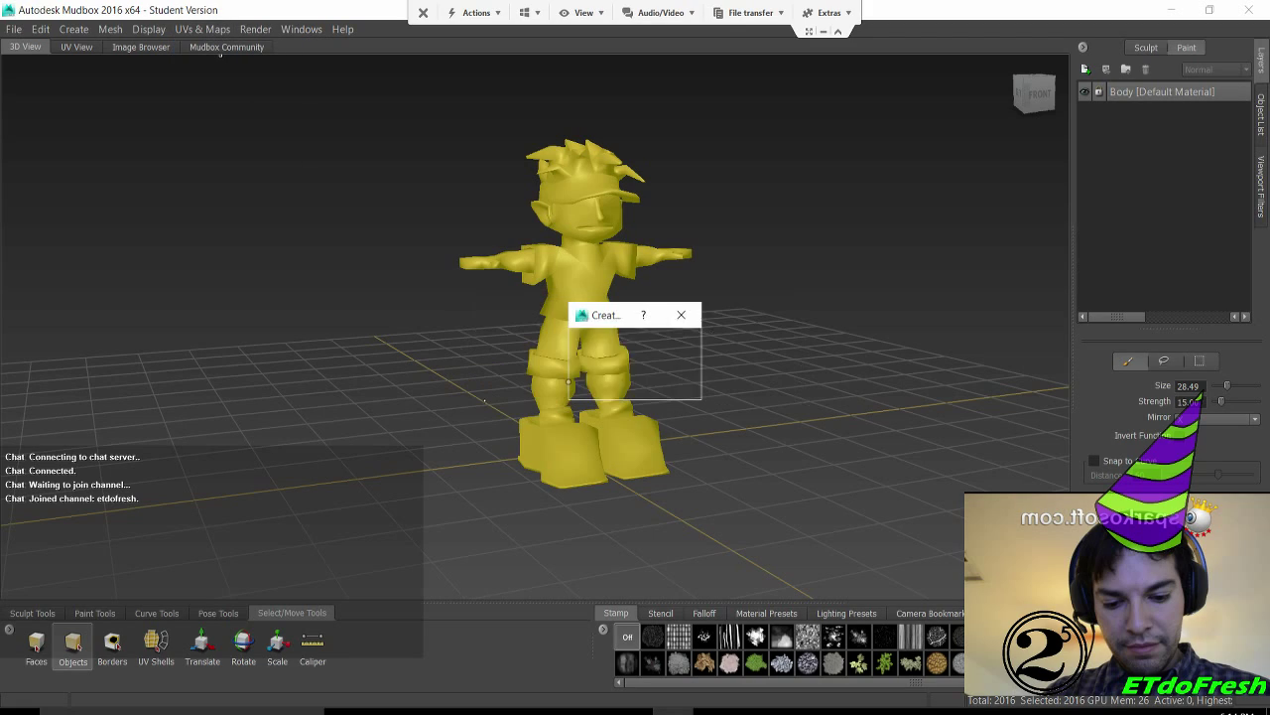
key(Return)
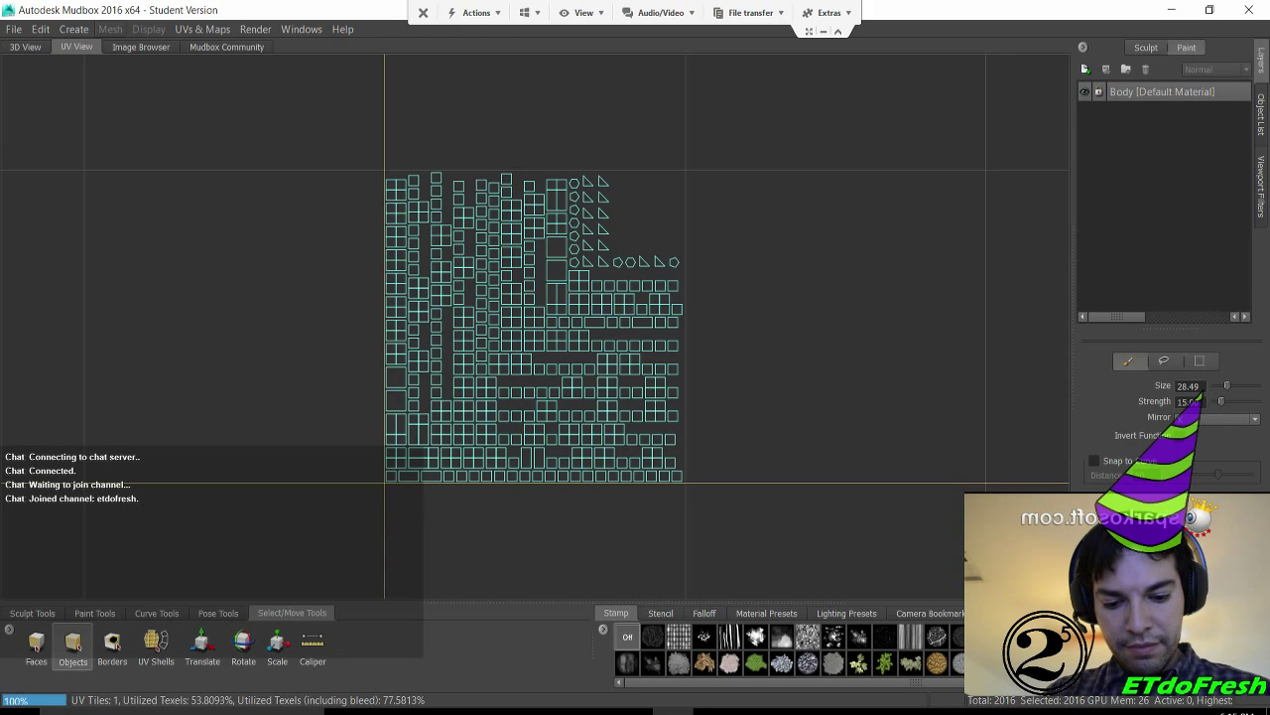
click(24, 47)
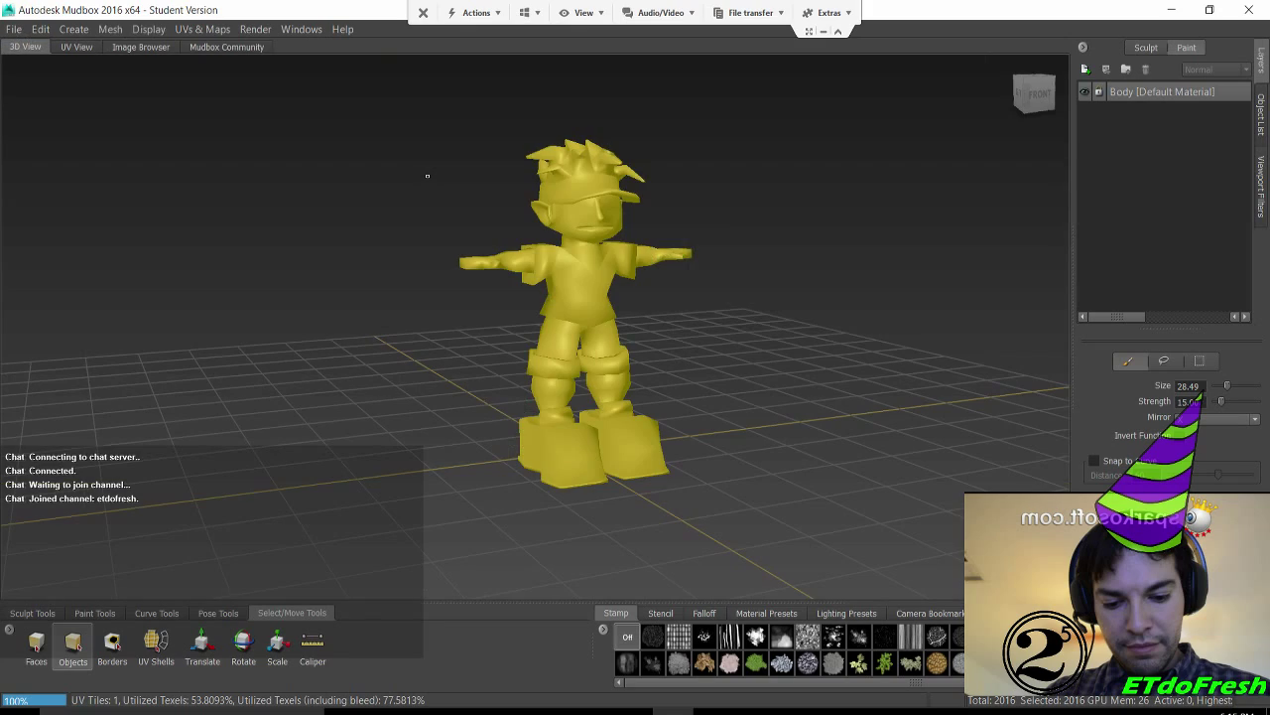
Select only the shirt, check its UV layout, and replace its existing UVs with a new set on one tile
click(485, 400)
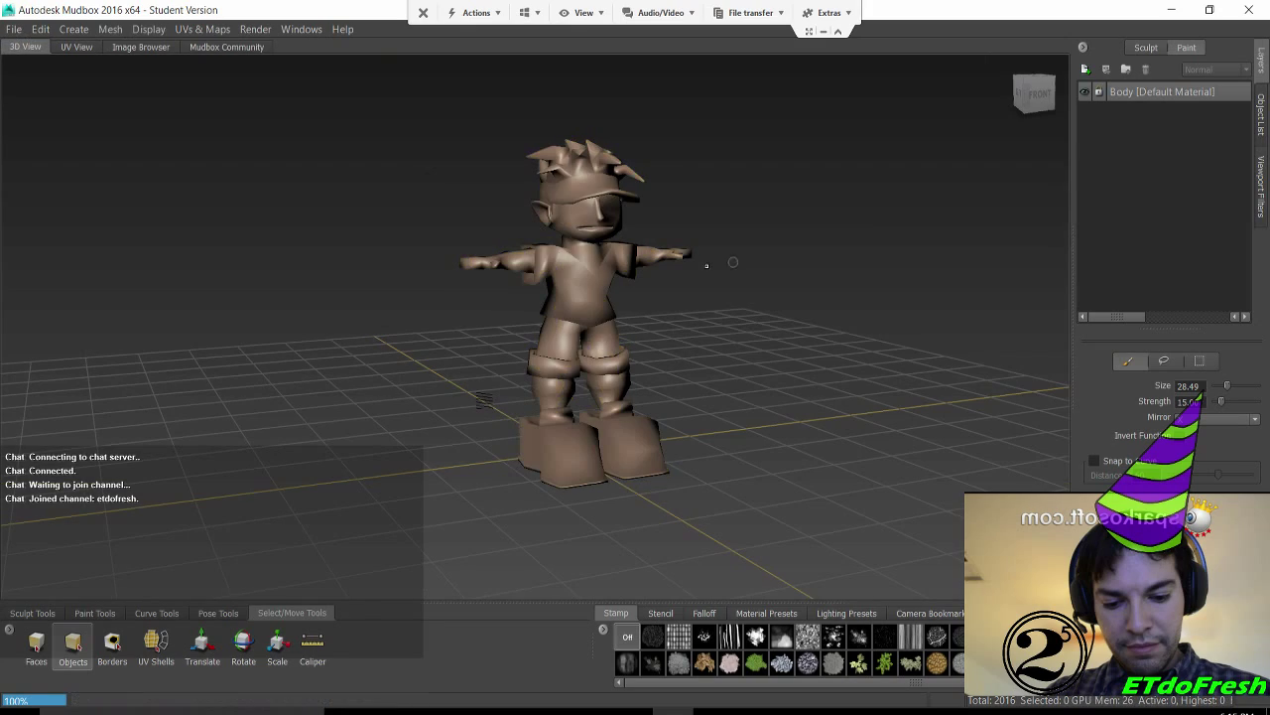
click(586, 282)
click(77, 47)
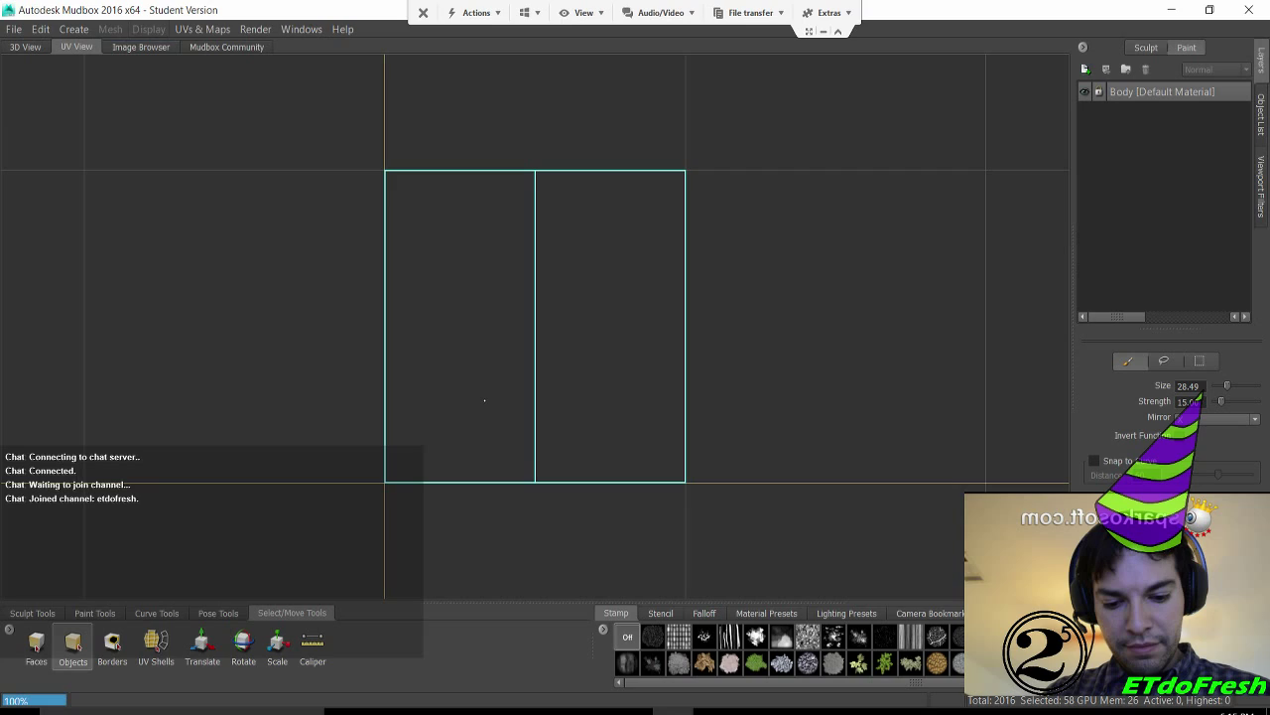
click(25, 47)
click(202, 29)
click(208, 45)
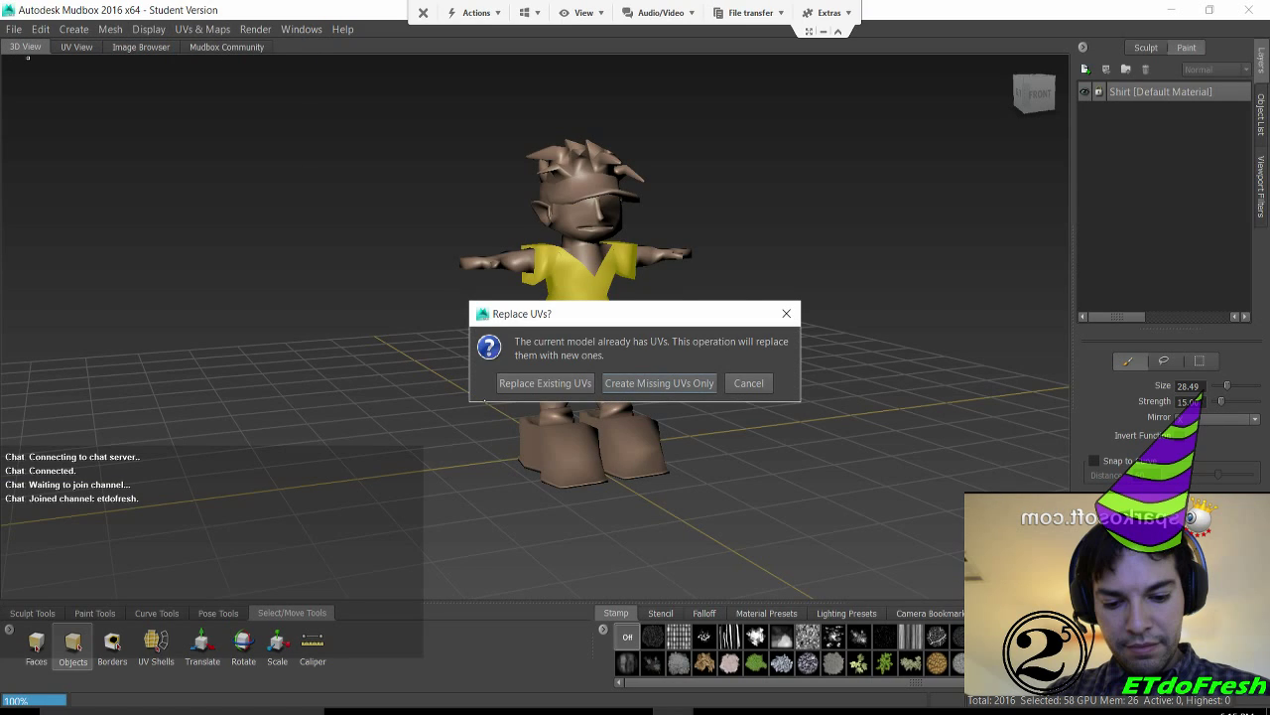
click(545, 382)
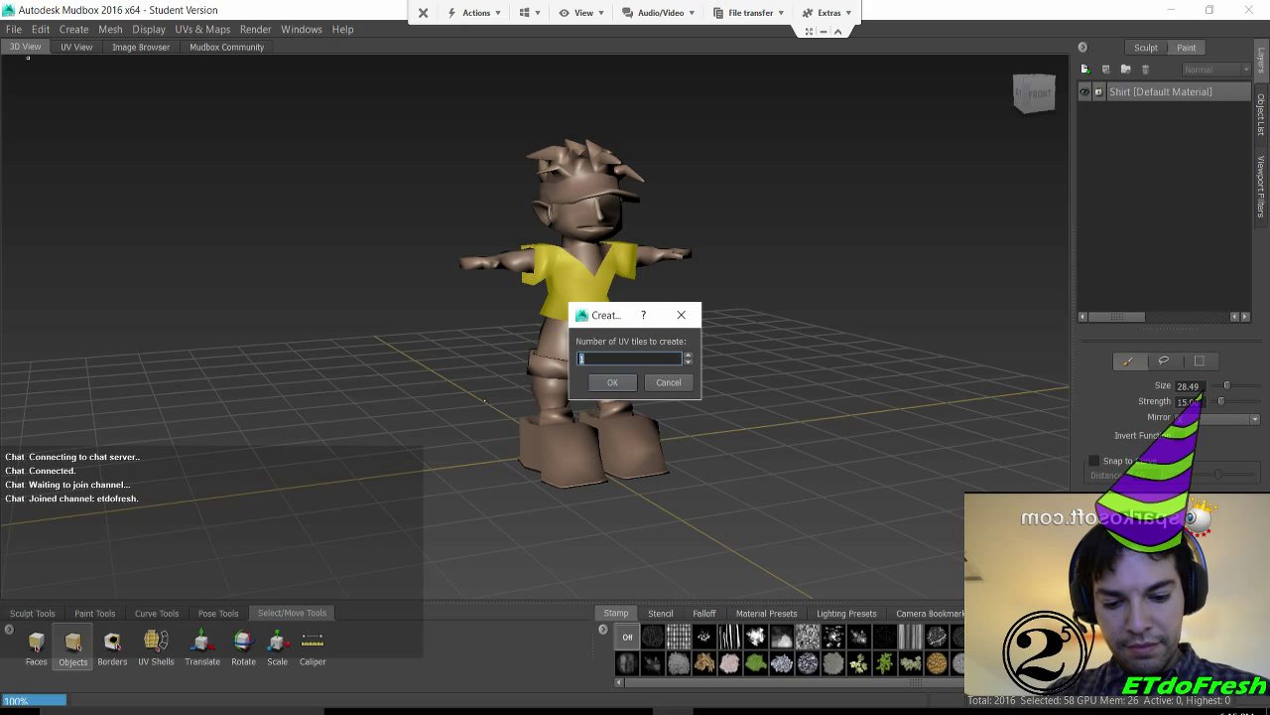
key(Return)
click(76, 47)
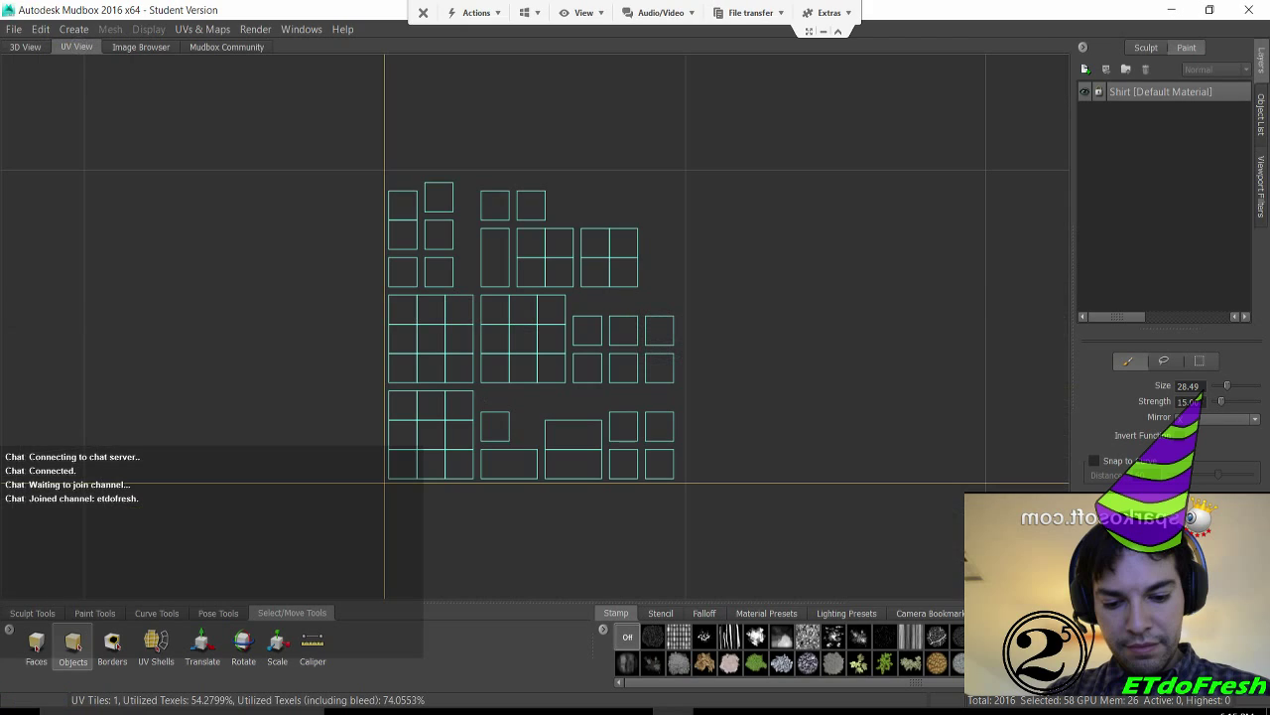
click(25, 47)
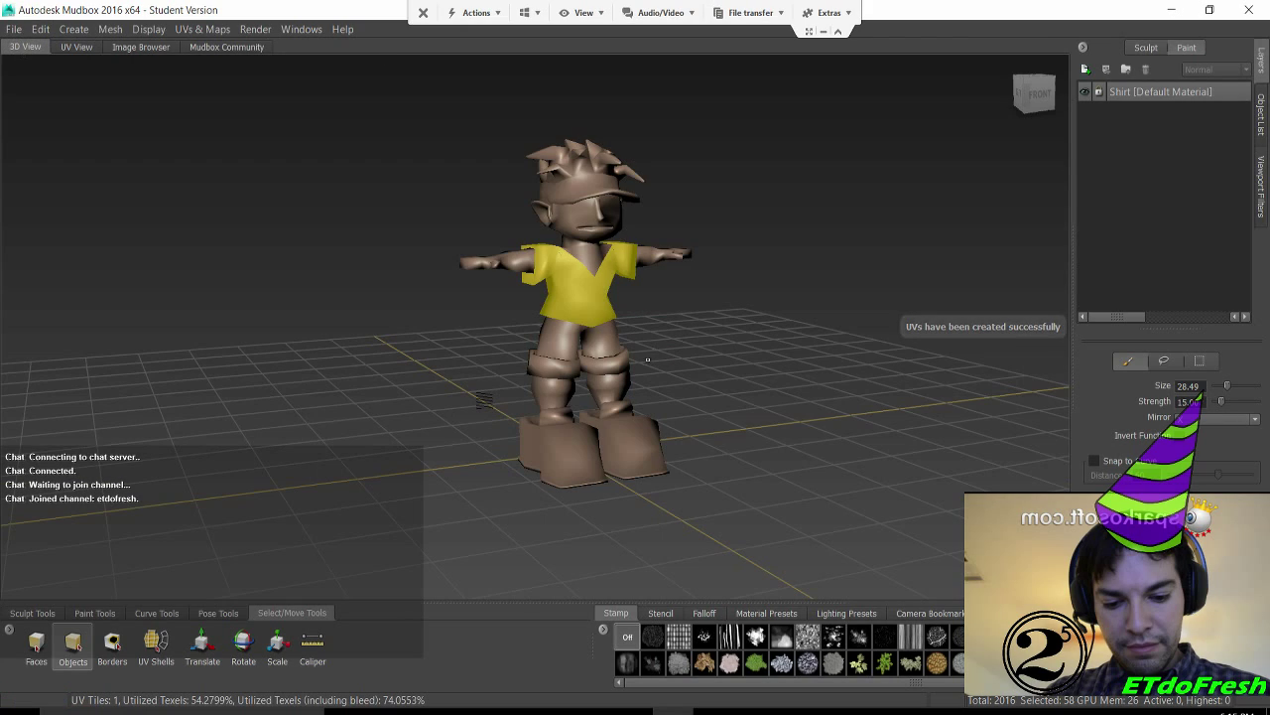
Select only the body mesh and check its UV layout before returning to the 3D view
click(599, 338)
click(678, 338)
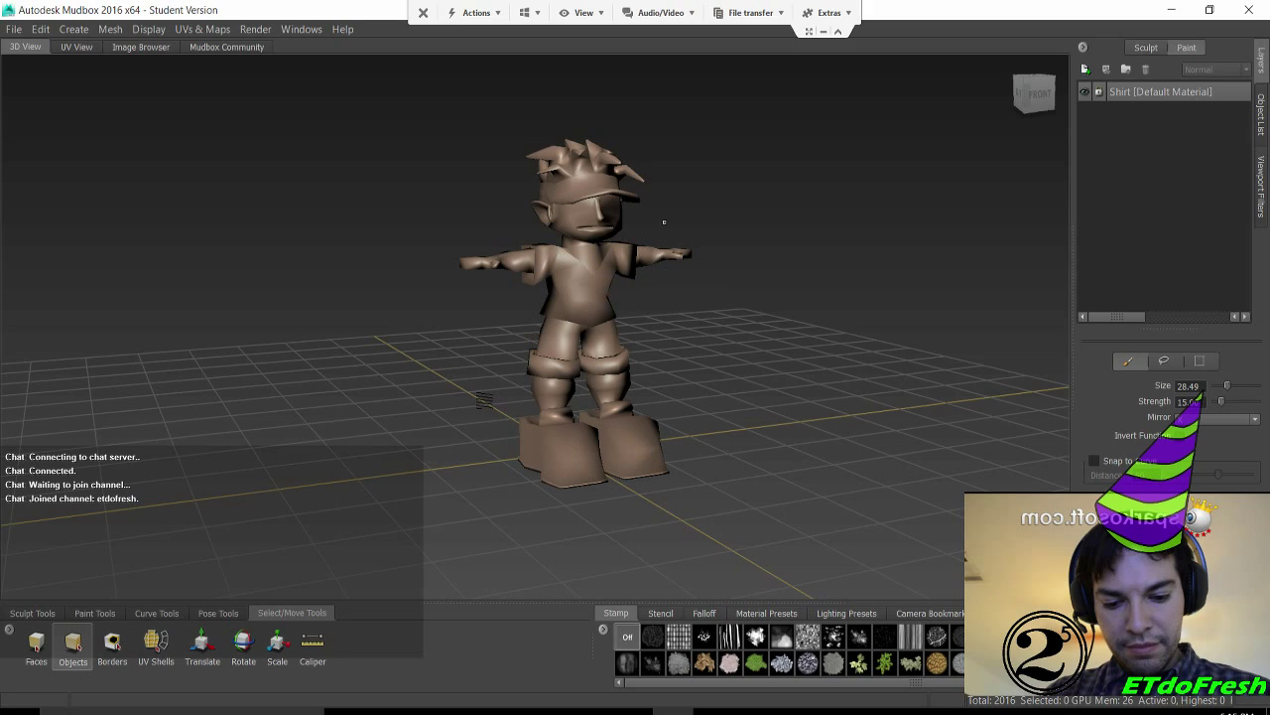
click(690, 258)
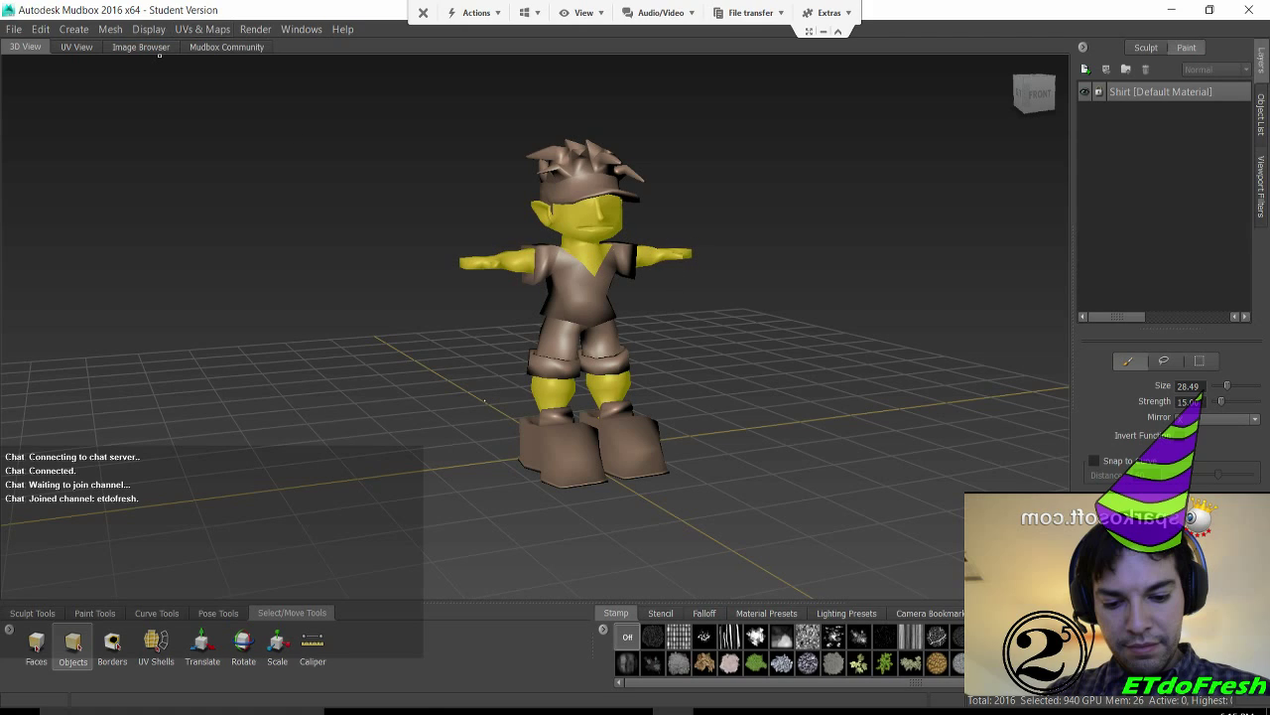
click(76, 47)
click(26, 47)
Set an orthographic front view, hide everything except the selected body mesh, and clear the selection
click(1034, 92)
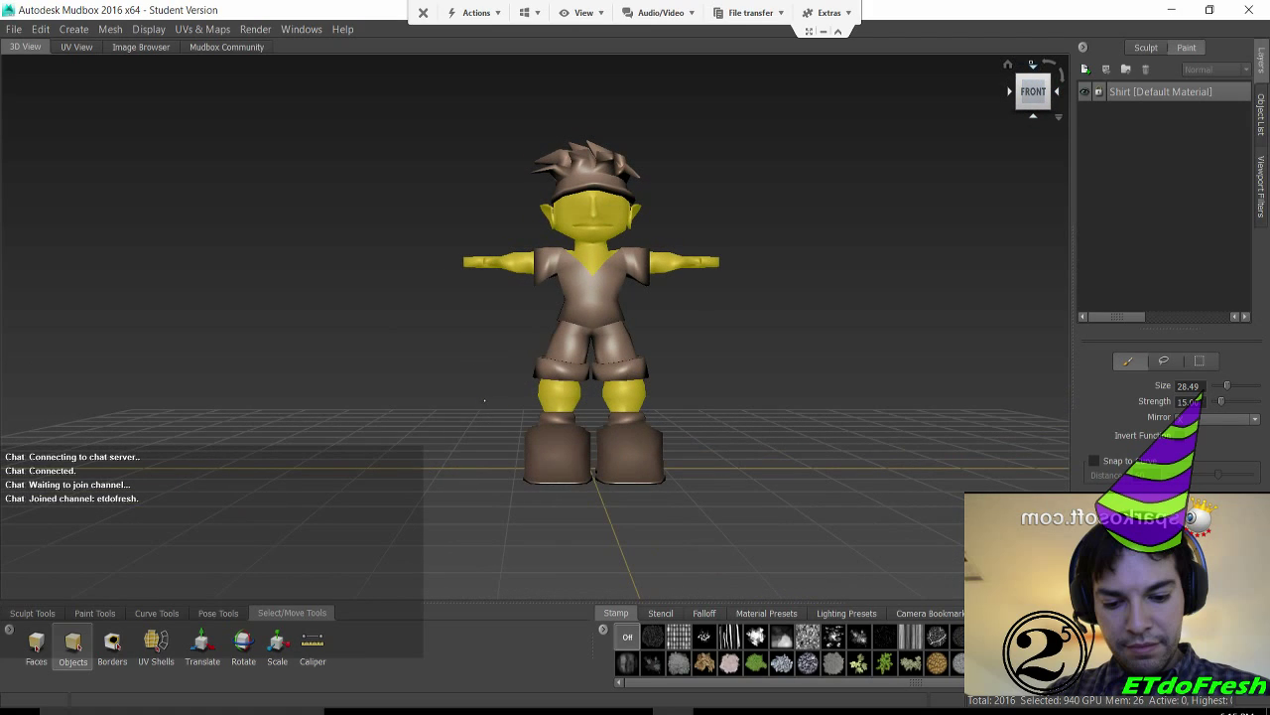
click(1058, 116)
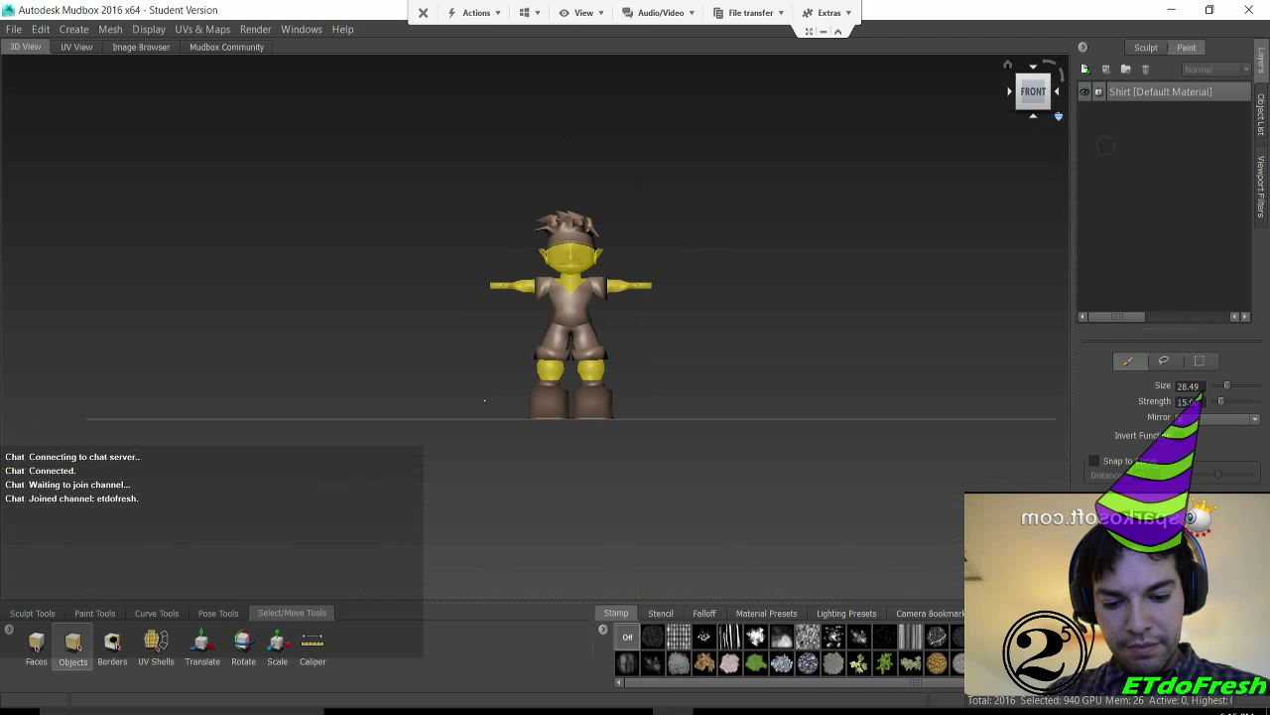
click(1082, 144)
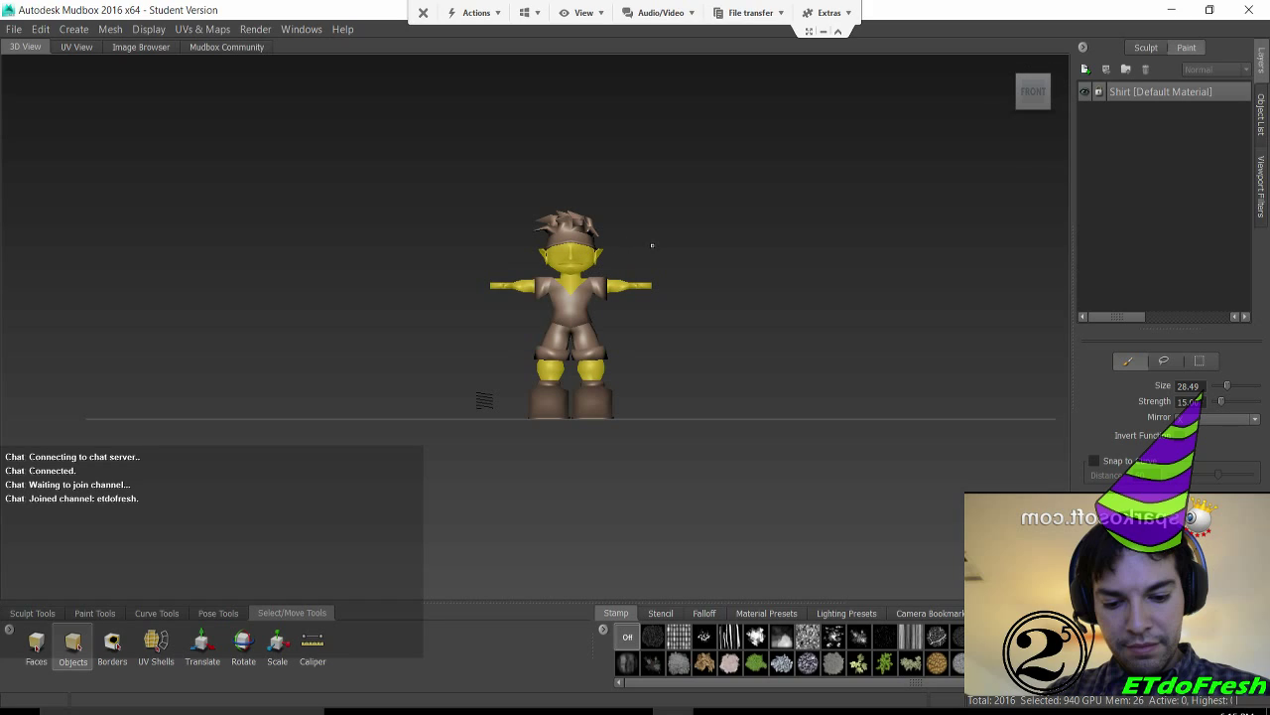
mouse_move(664, 248)
right_down()
mouse_move(681, 230)
mouse_move(688, 246)
mouse_move(665, 247)
right_up()
mouse_move(665, 248)
right_down()
mouse_move(641, 348)
mouse_move(584, 329)
mouse_move(586, 340)
right_up()
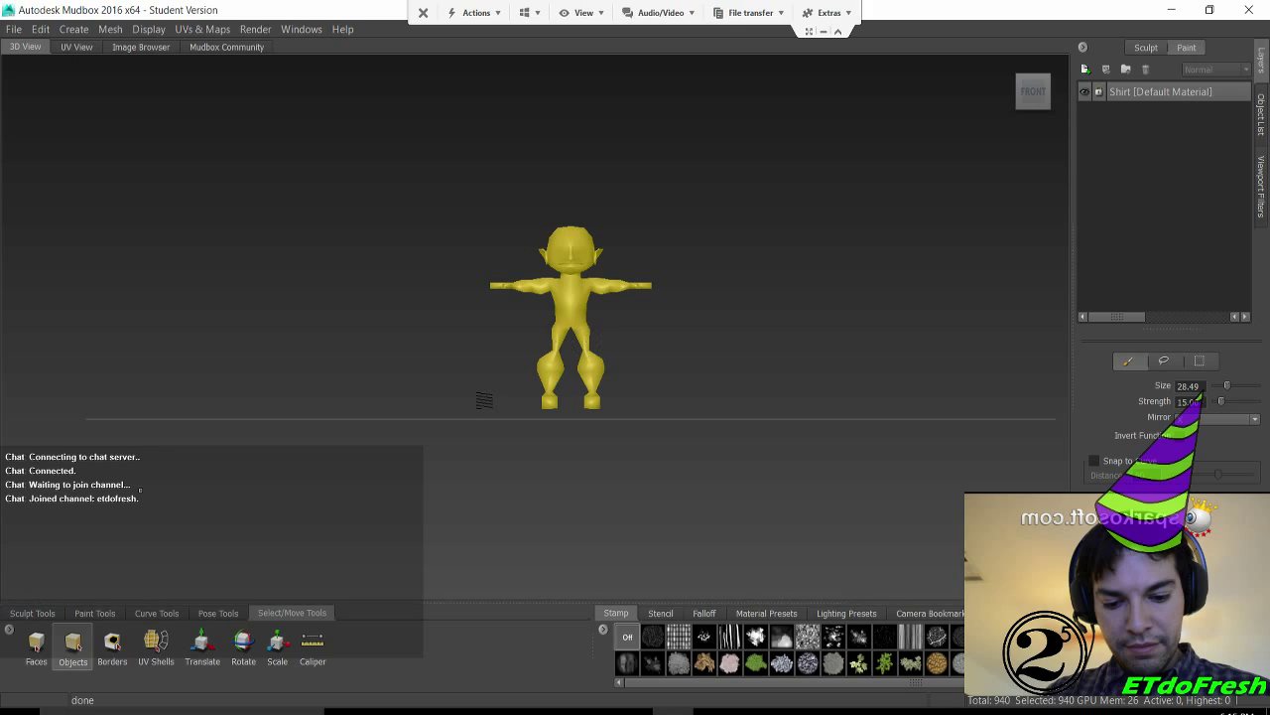
click(305, 330)
Bring up the paint tools and add a new diffuse paint layer to the body mesh with the default settings
click(31, 612)
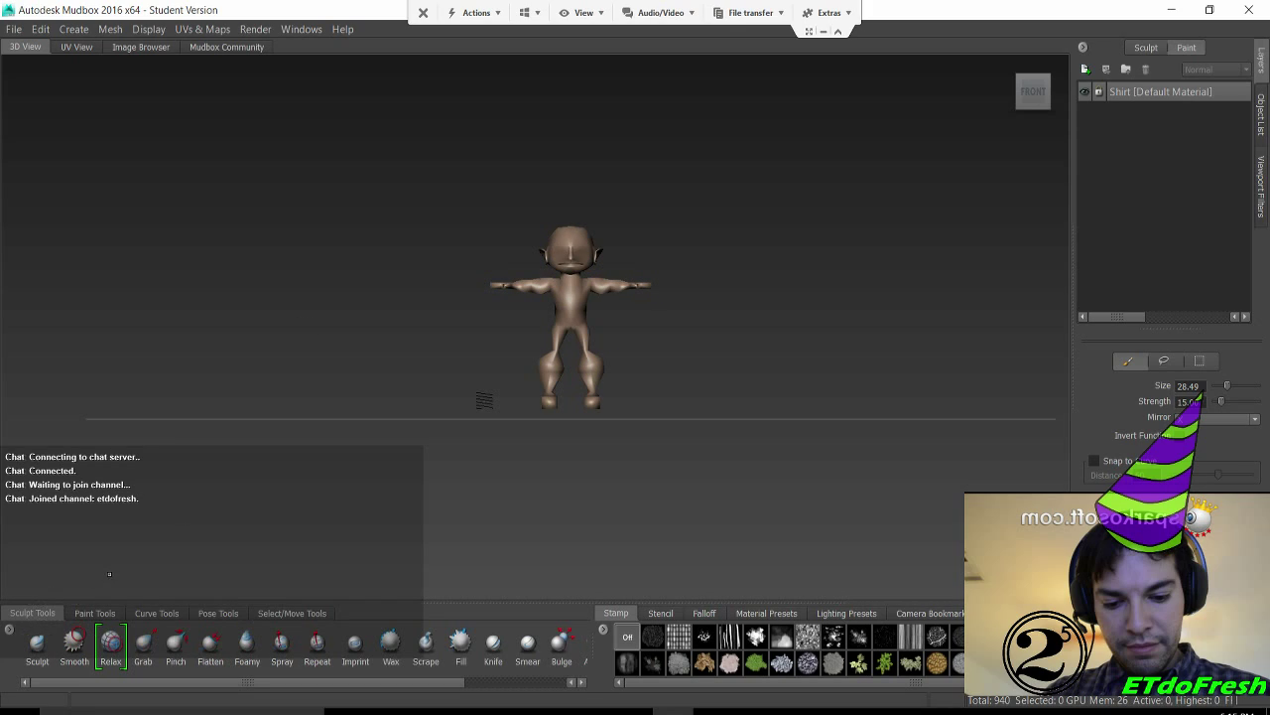
click(94, 612)
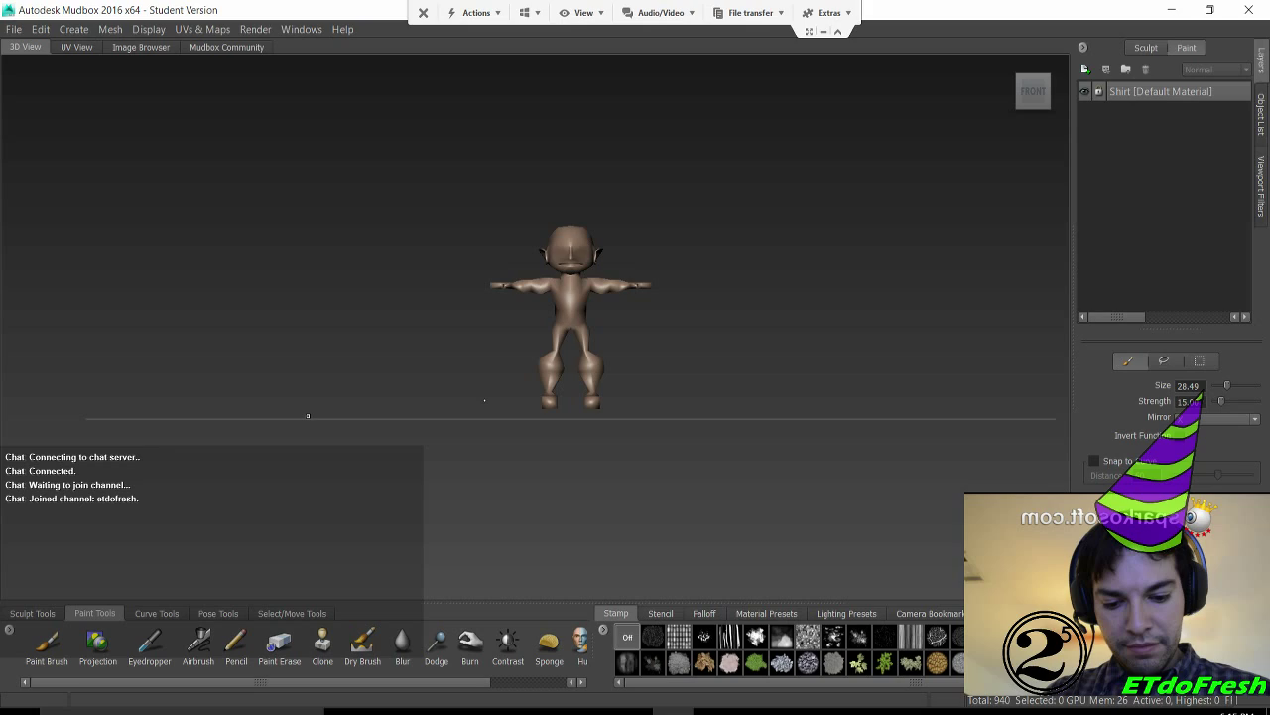
click(1084, 68)
key(Return)
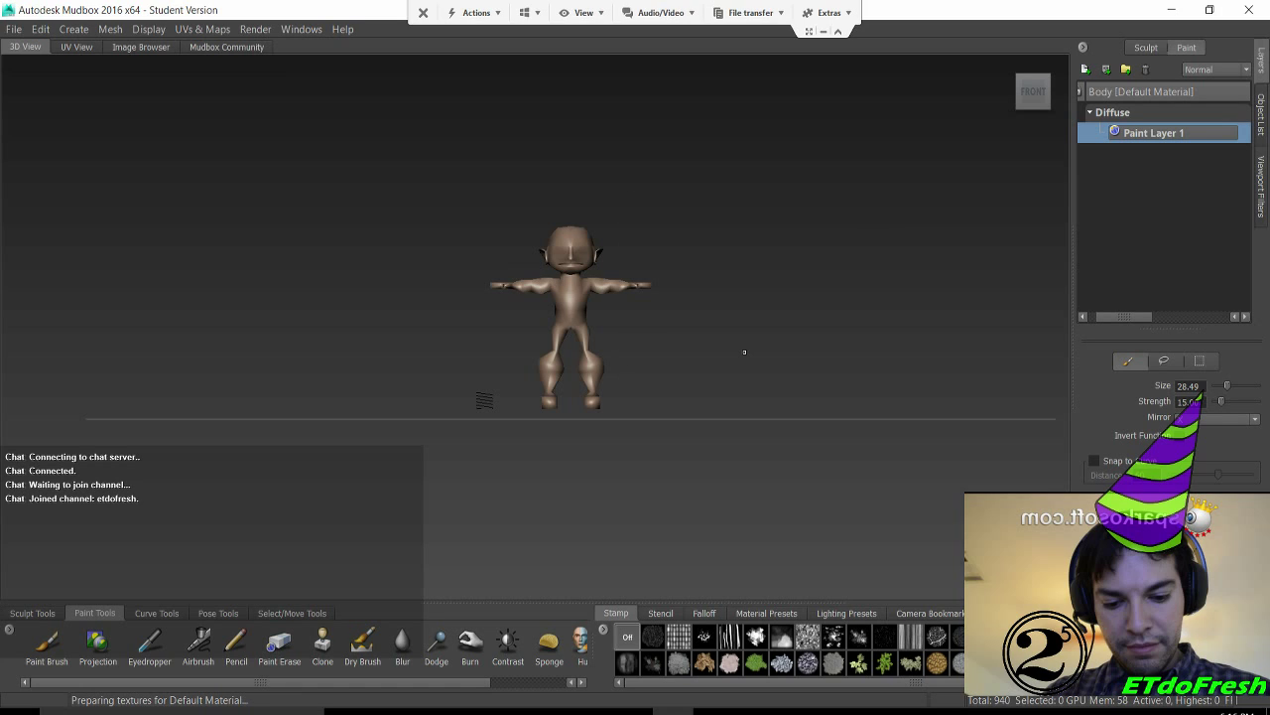
scroll(744, 351, up, 6)
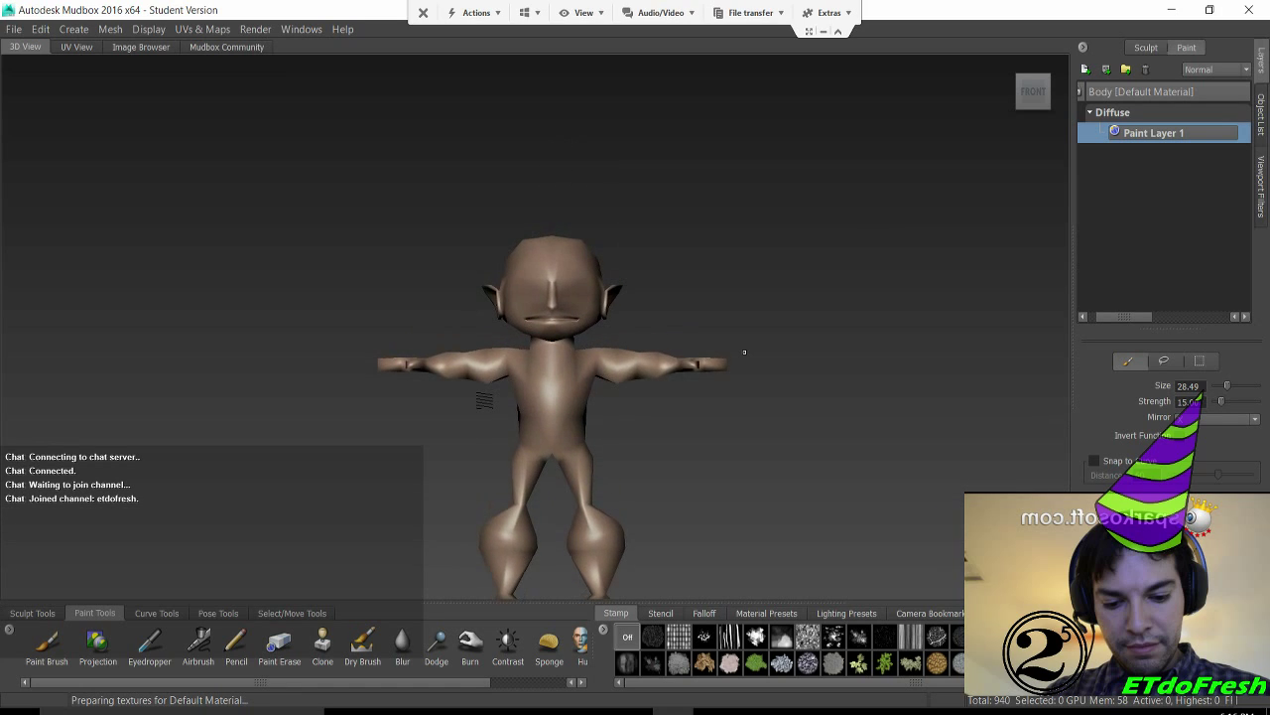
scroll(745, 351, up, 5)
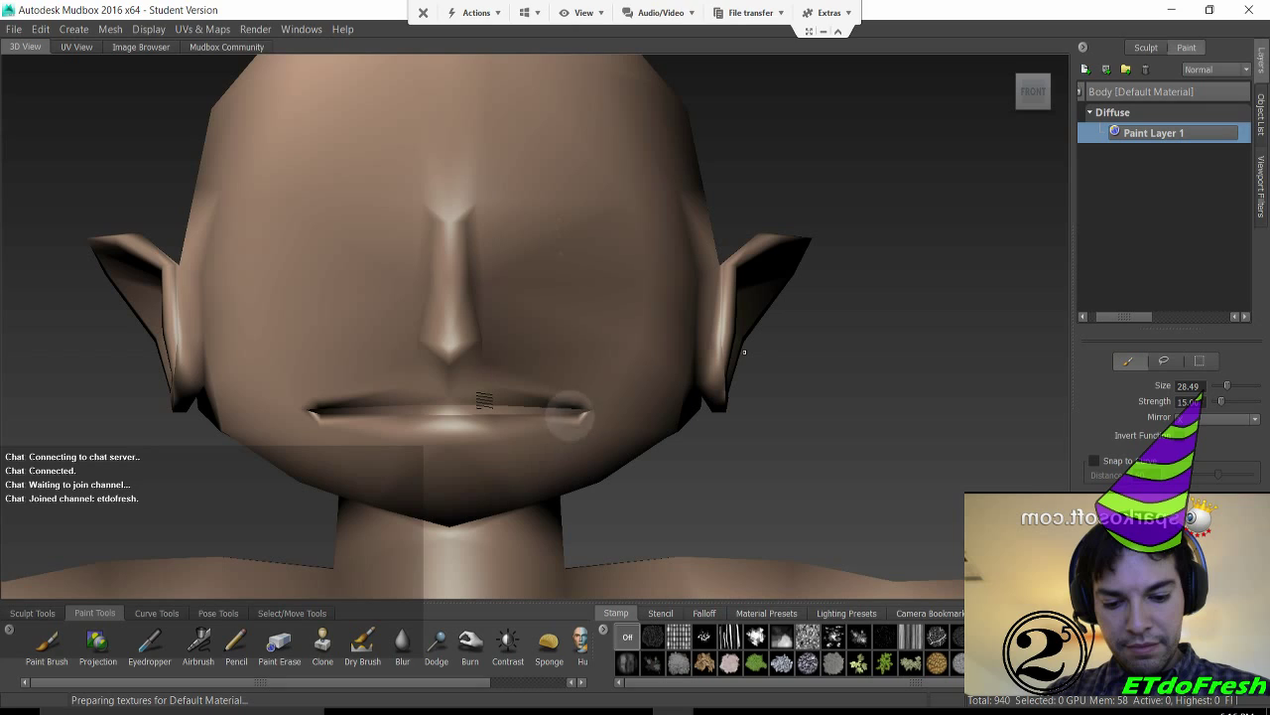
alt+drag(745, 352, 744, 353)
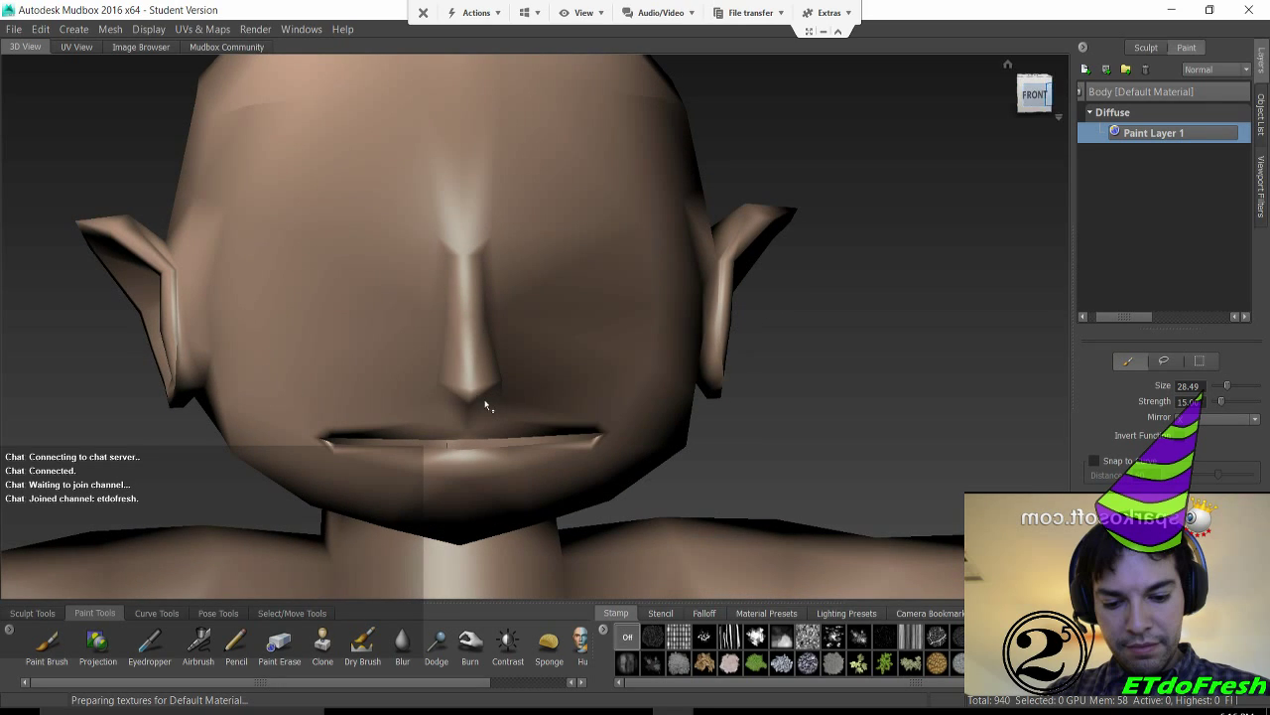
Align the head to the exact front view, and switch to the SparkoCam camera program
click(1035, 93)
click(1058, 115)
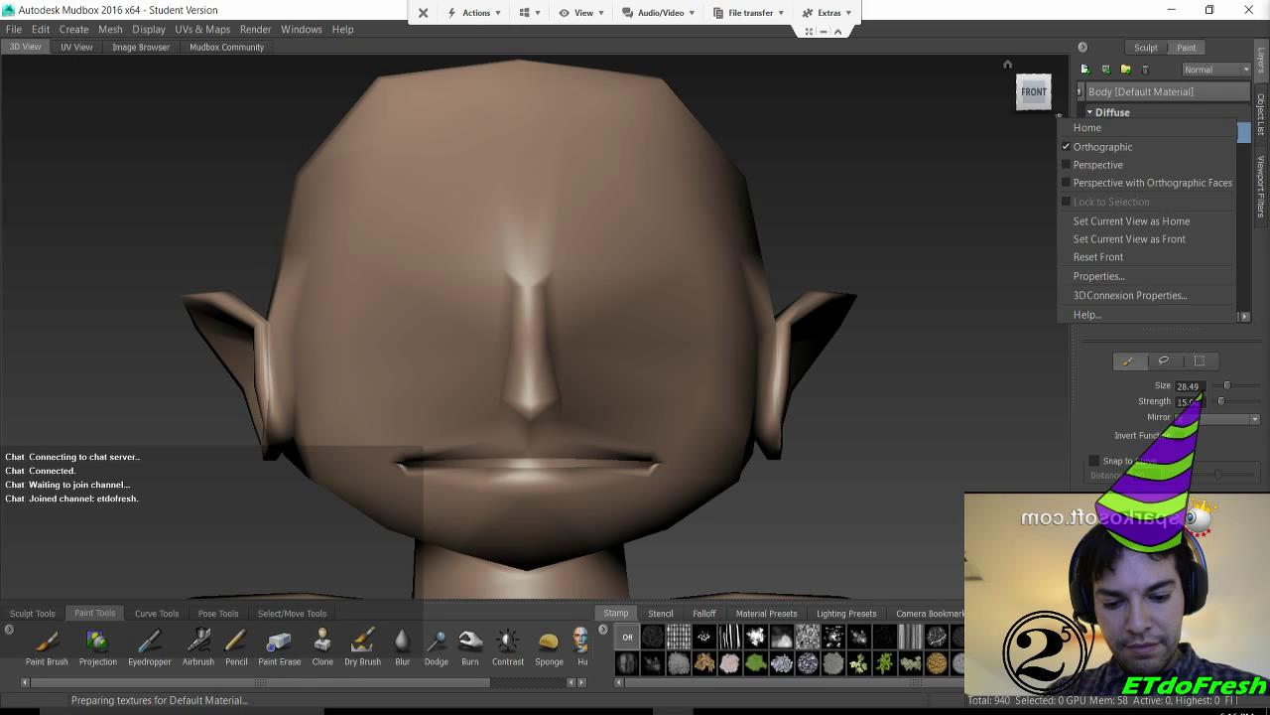
key(super)
text(s)
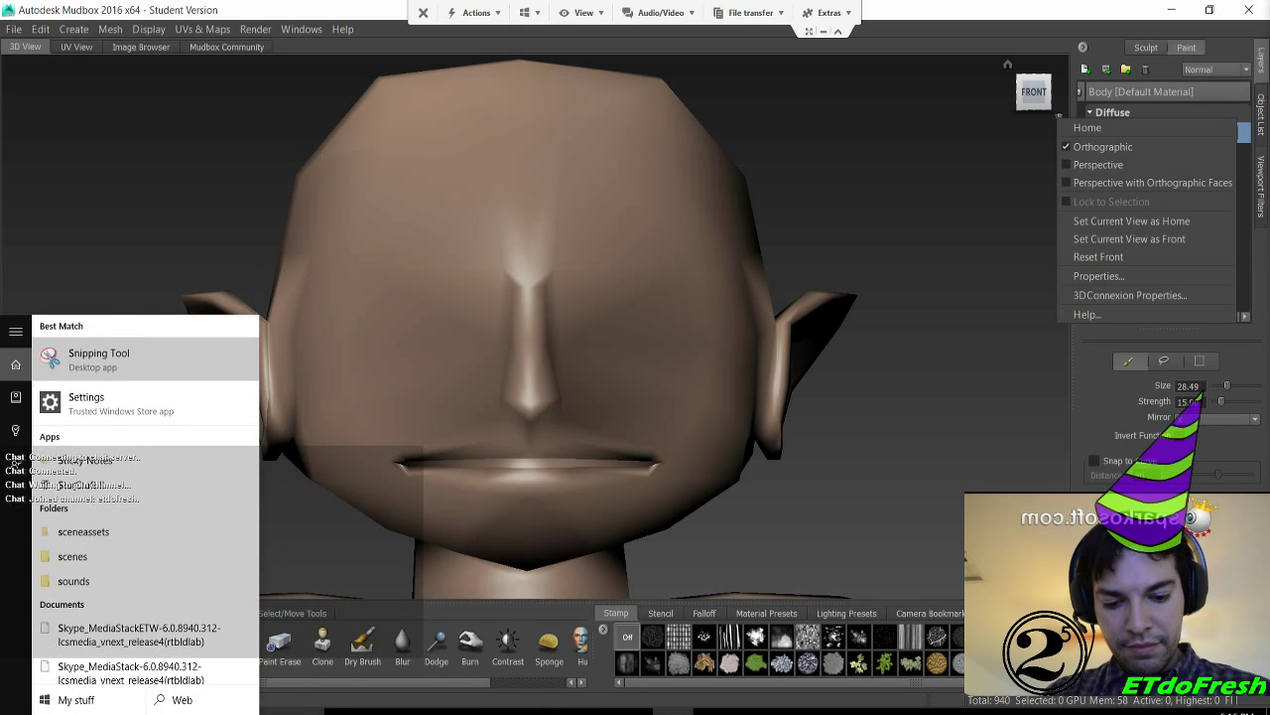
text(pa)
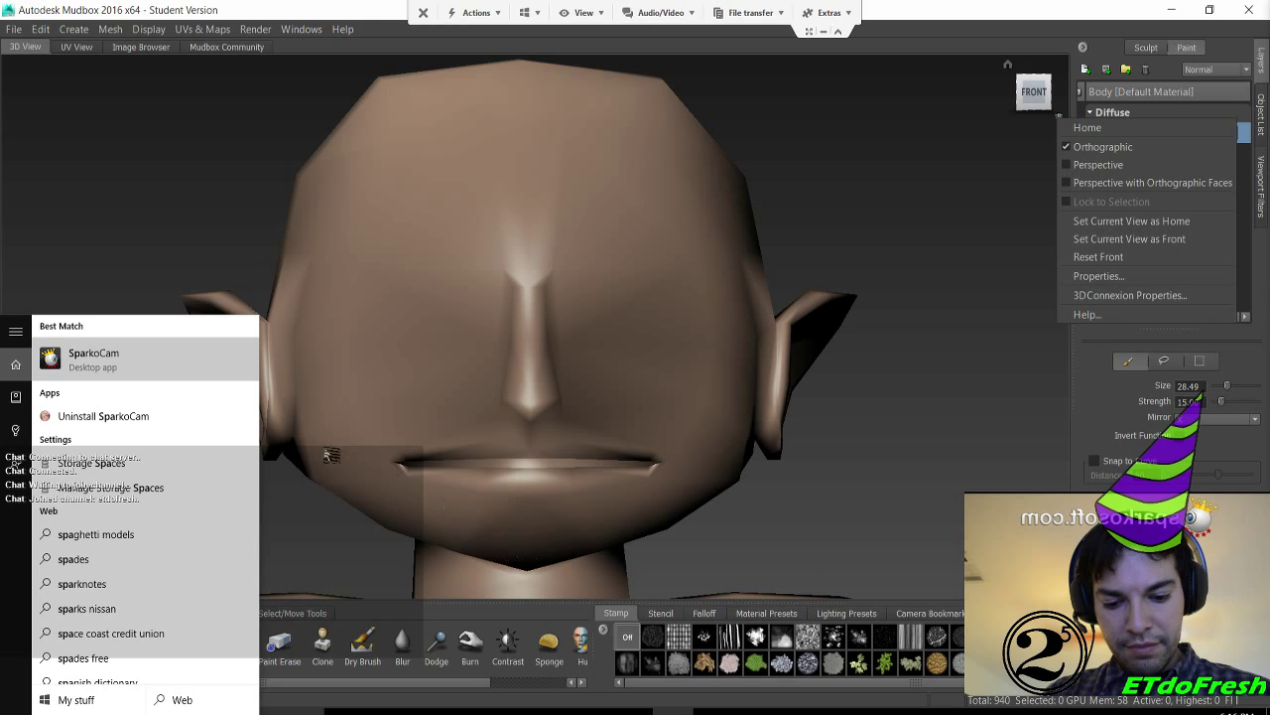
click(95, 359)
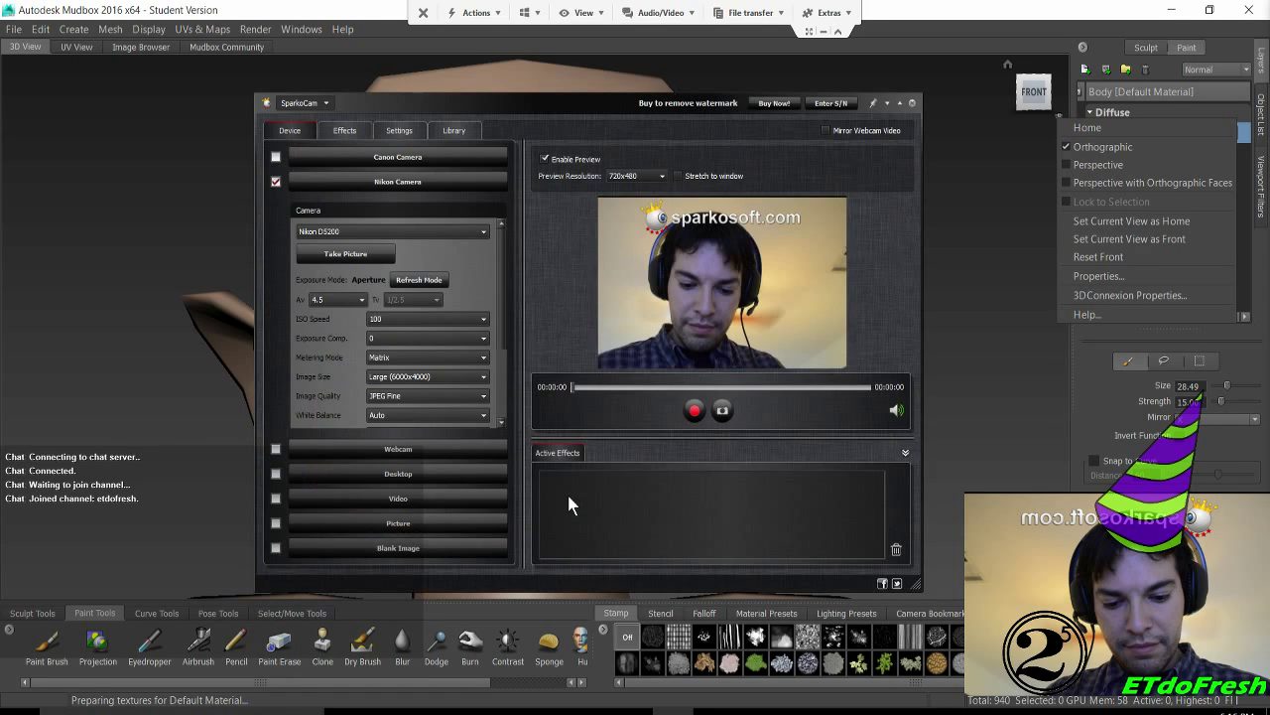
Turn the camera preview off and on, and try to take a picture with the Nikon D5200
click(548, 157)
click(548, 158)
click(376, 262)
click(449, 417)
click(450, 417)
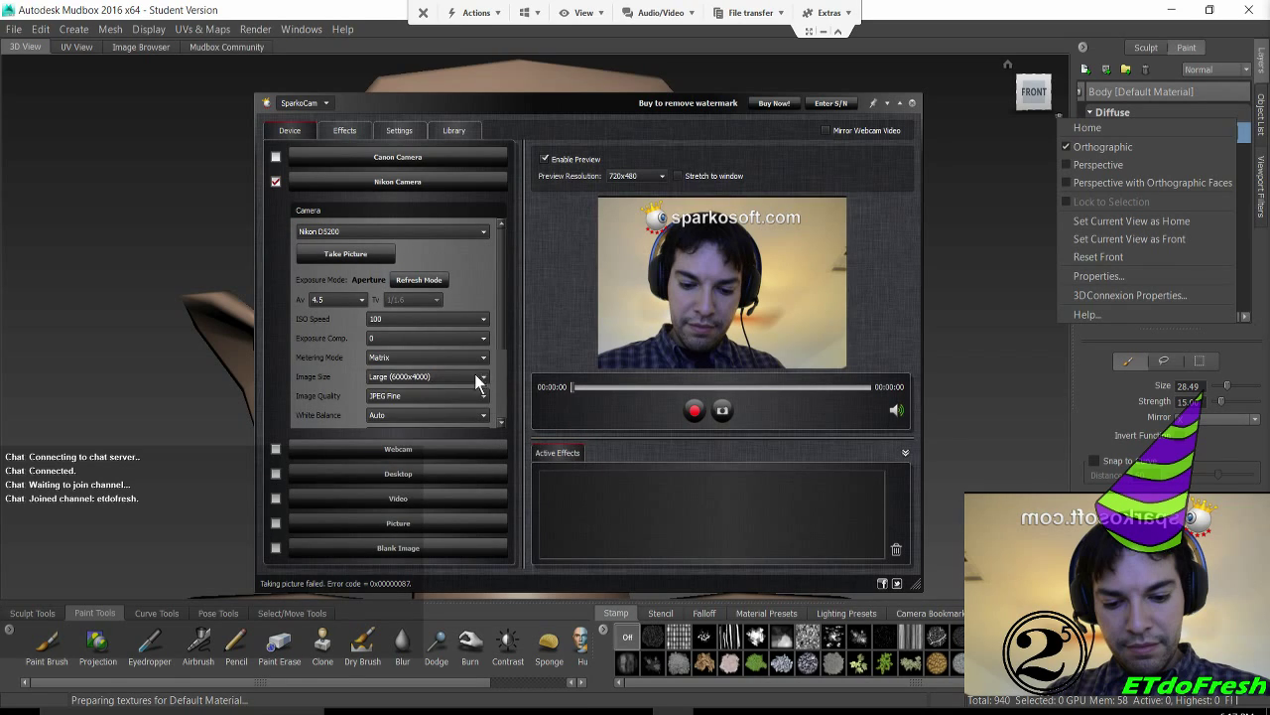
Reselect the 720x480 preview resolution and toggle the camera preview once more
click(655, 176)
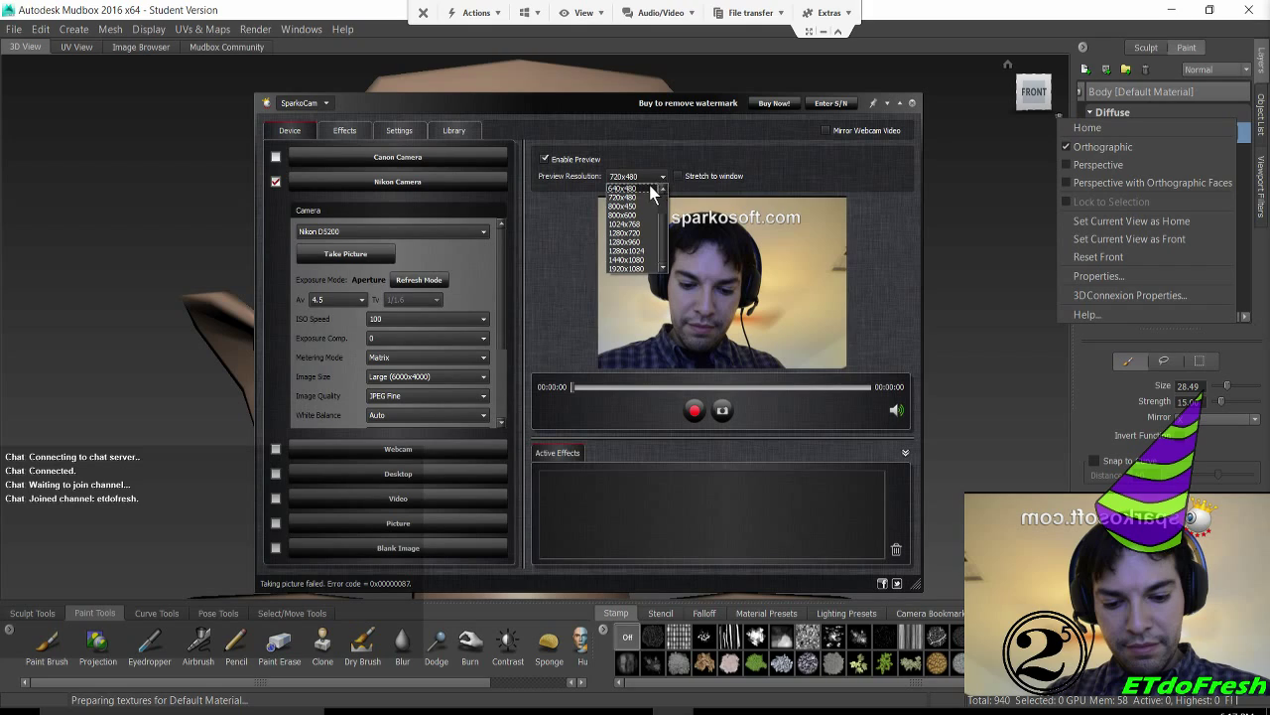
click(650, 194)
click(657, 177)
click(652, 202)
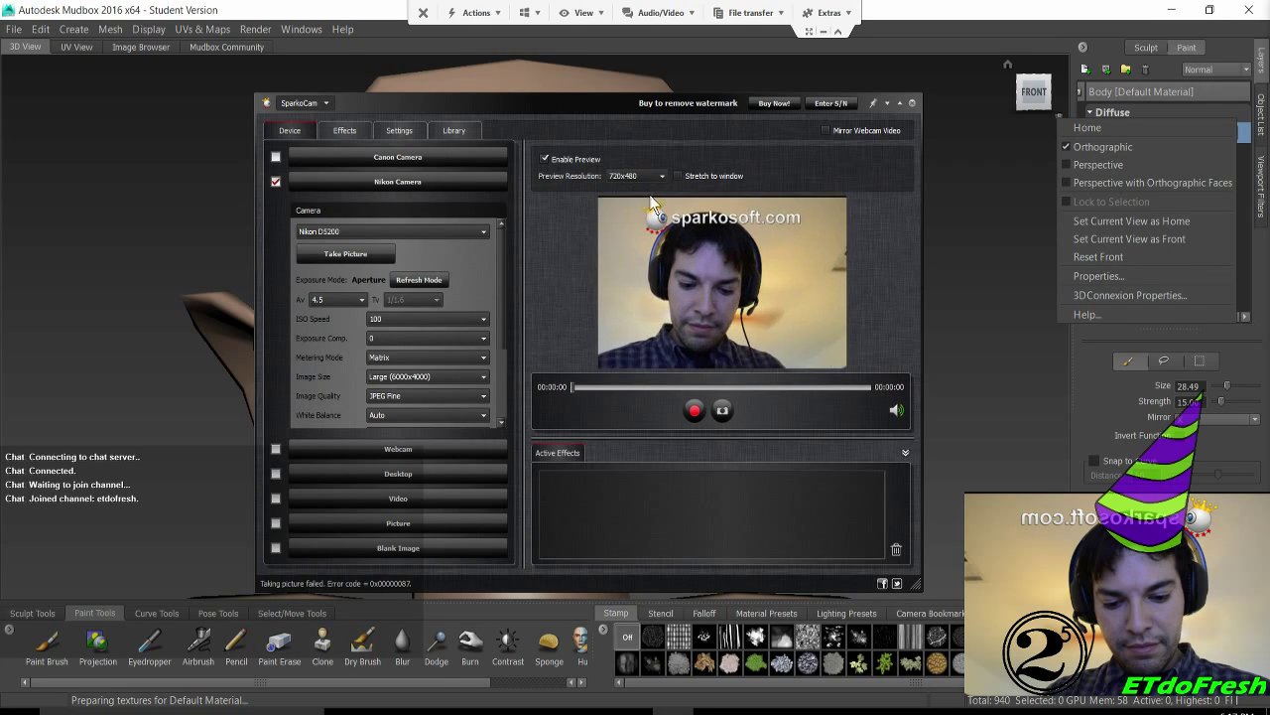
click(590, 162)
click(590, 163)
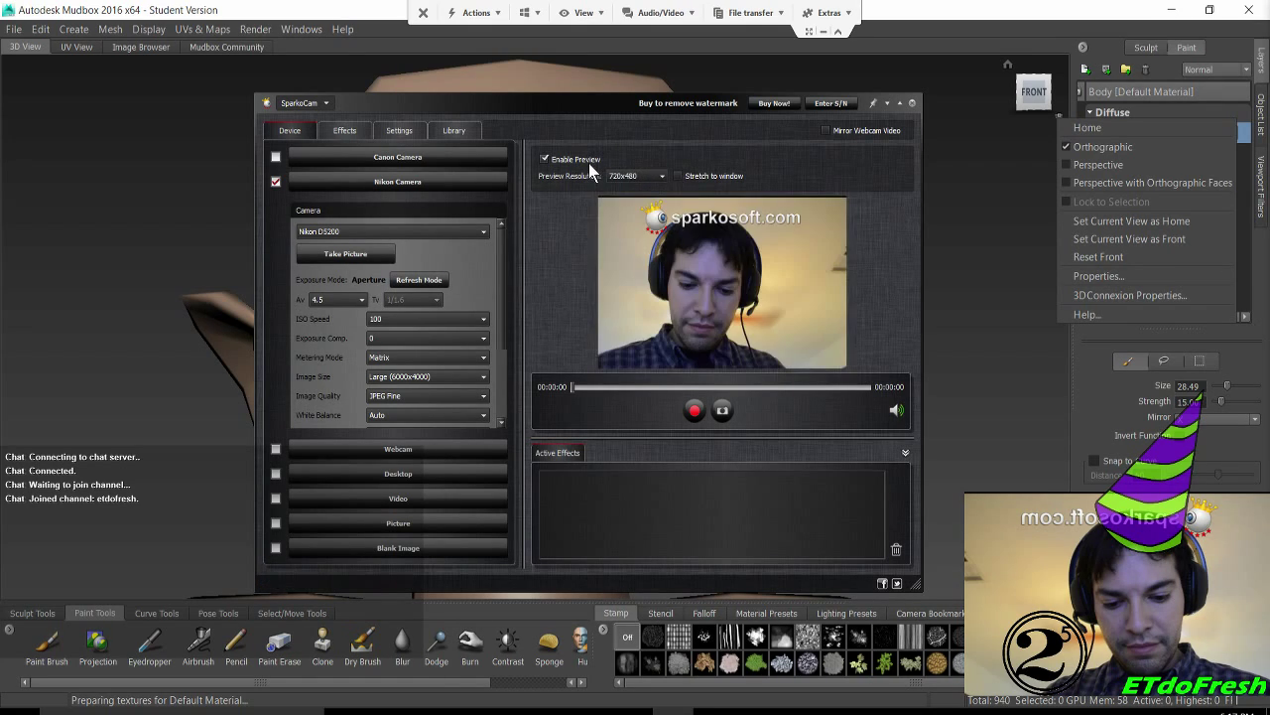
Set the Nikon camera's metering mode to Center-Weighted and try another picture before returning to Mudbox
click(416, 358)
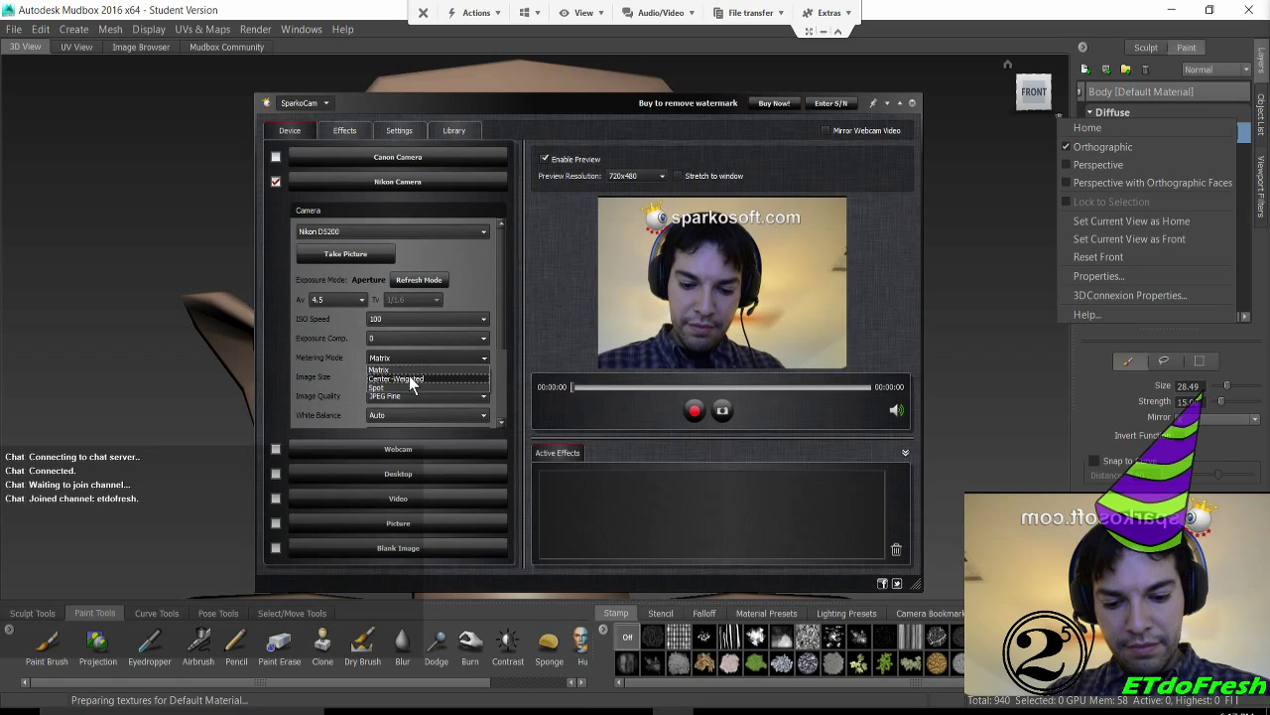
click(409, 377)
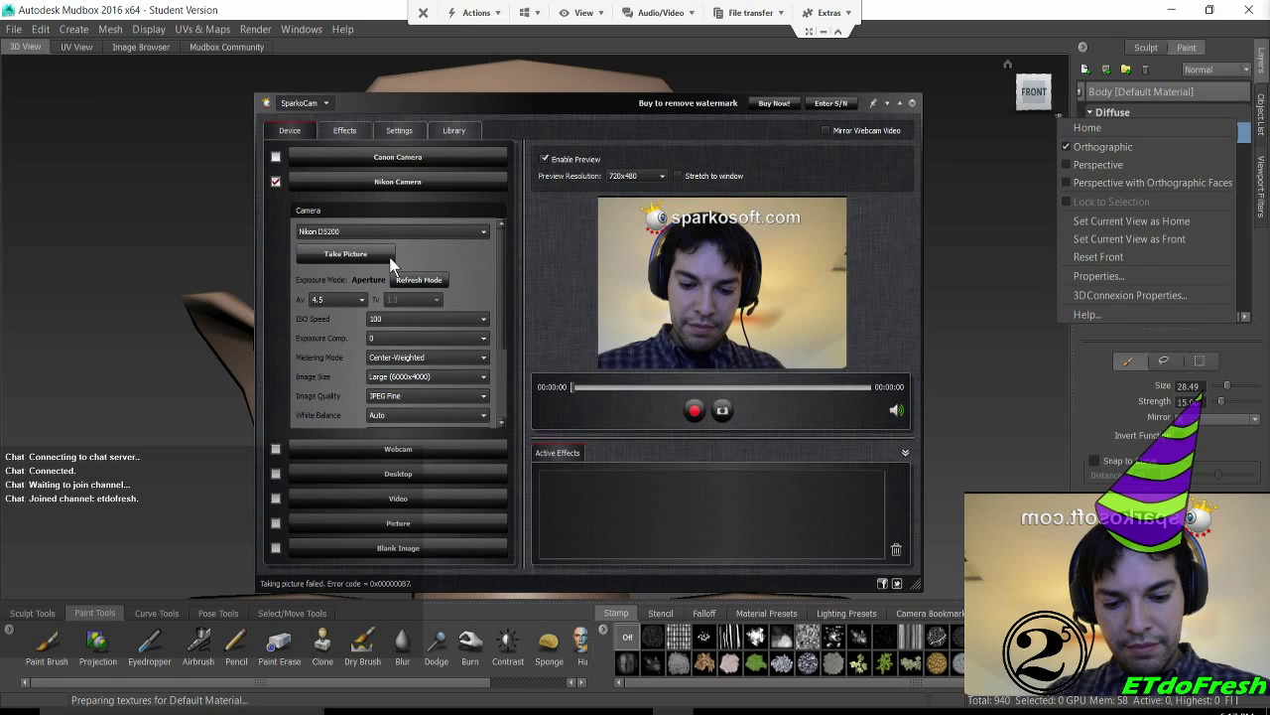
click(389, 257)
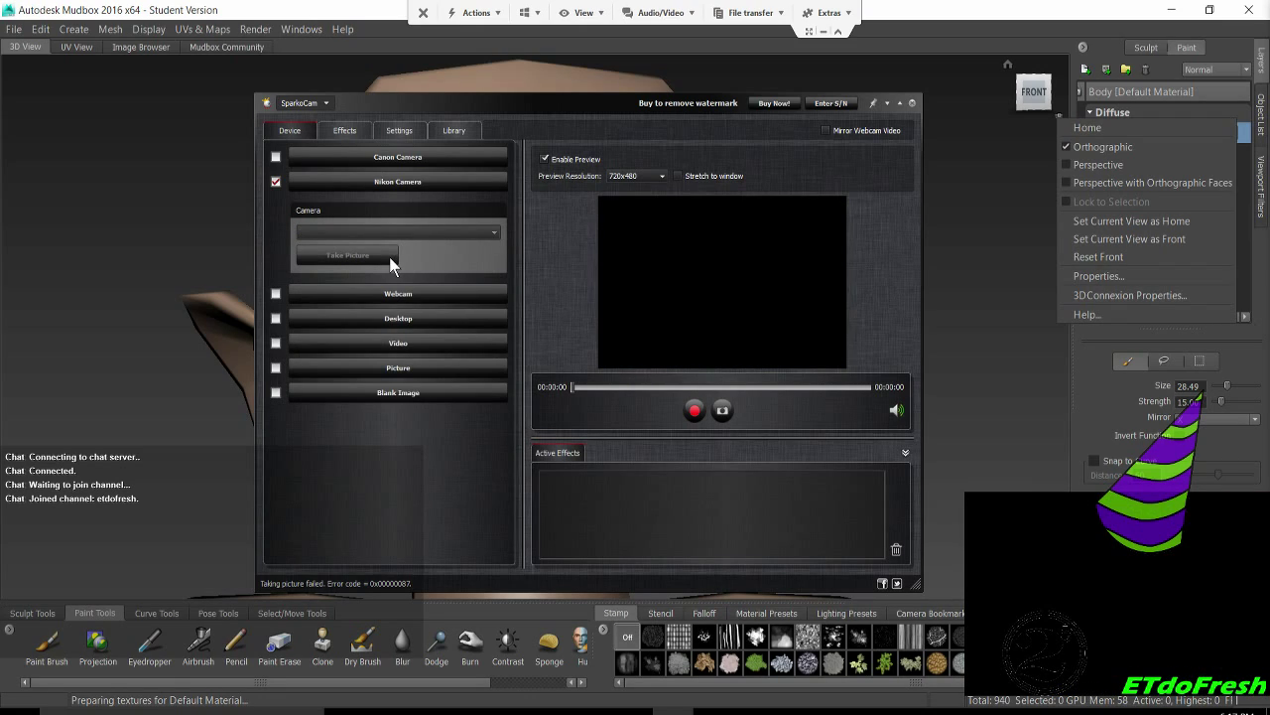
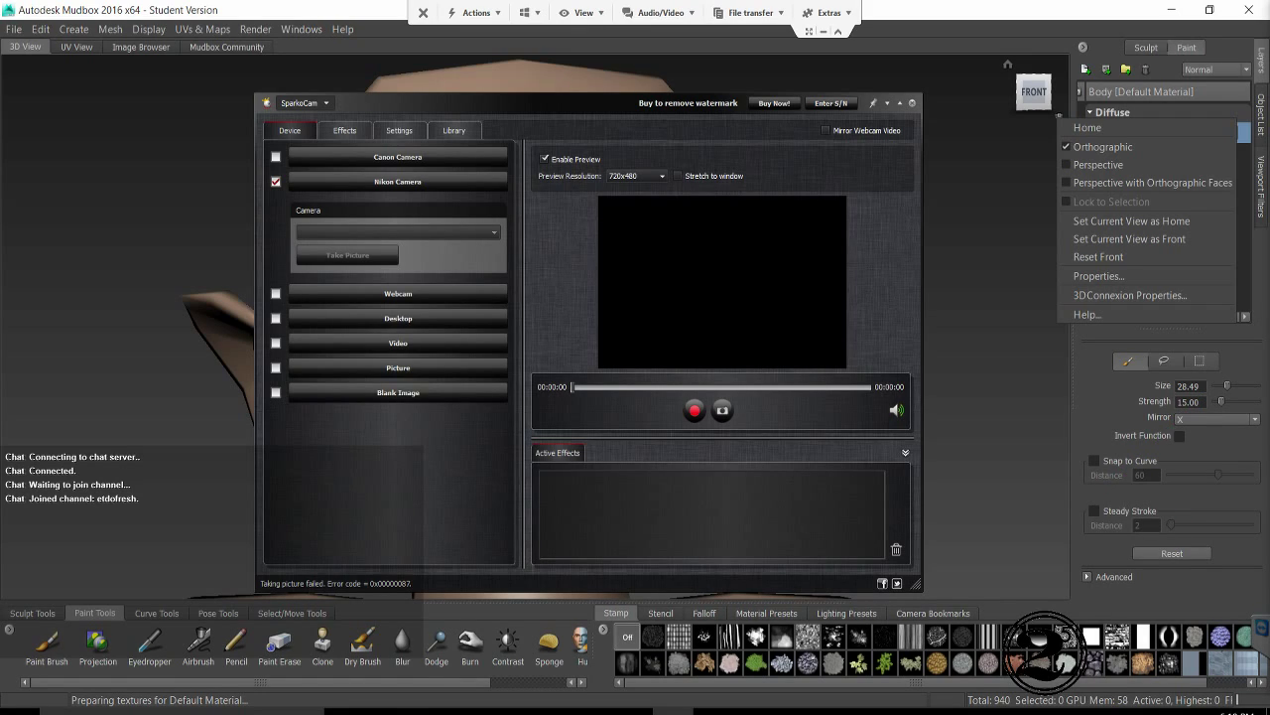
click(917, 102)
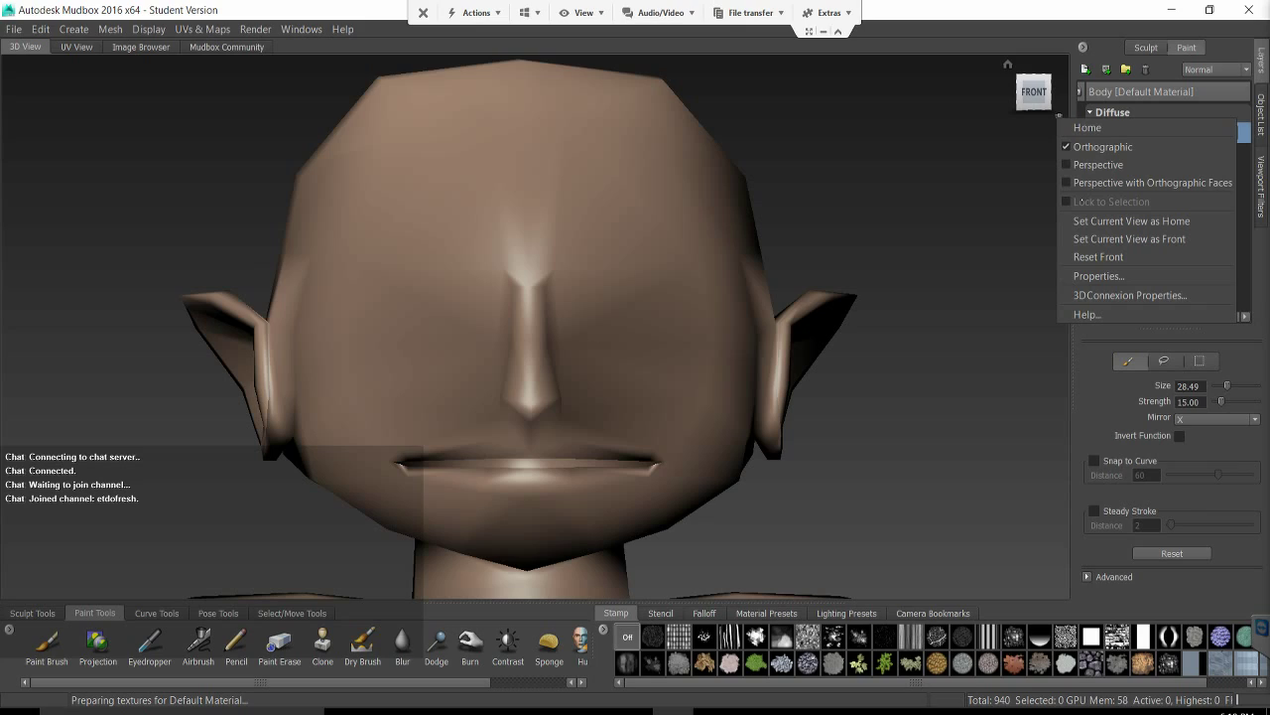
Choose the Pencil and draw a vertical mirrored test stroke in black on both eye areas
key(Escape)
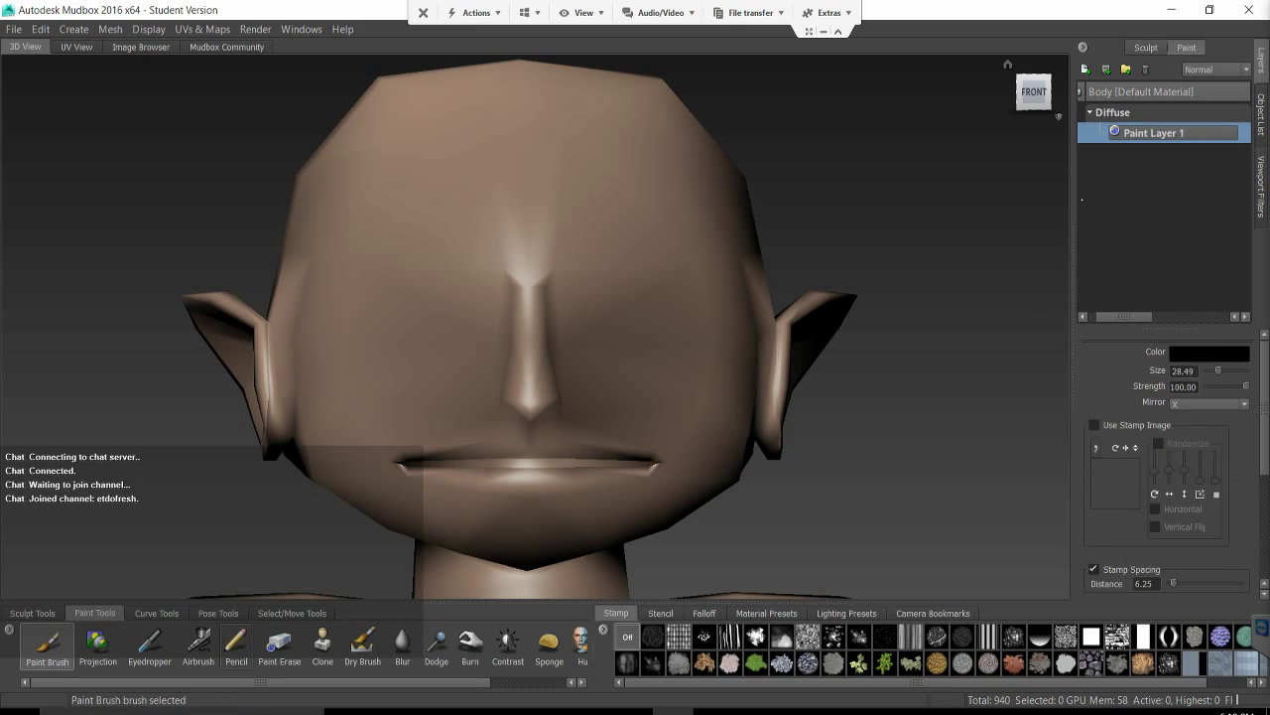
click(236, 643)
drag(616, 326, 622, 383)
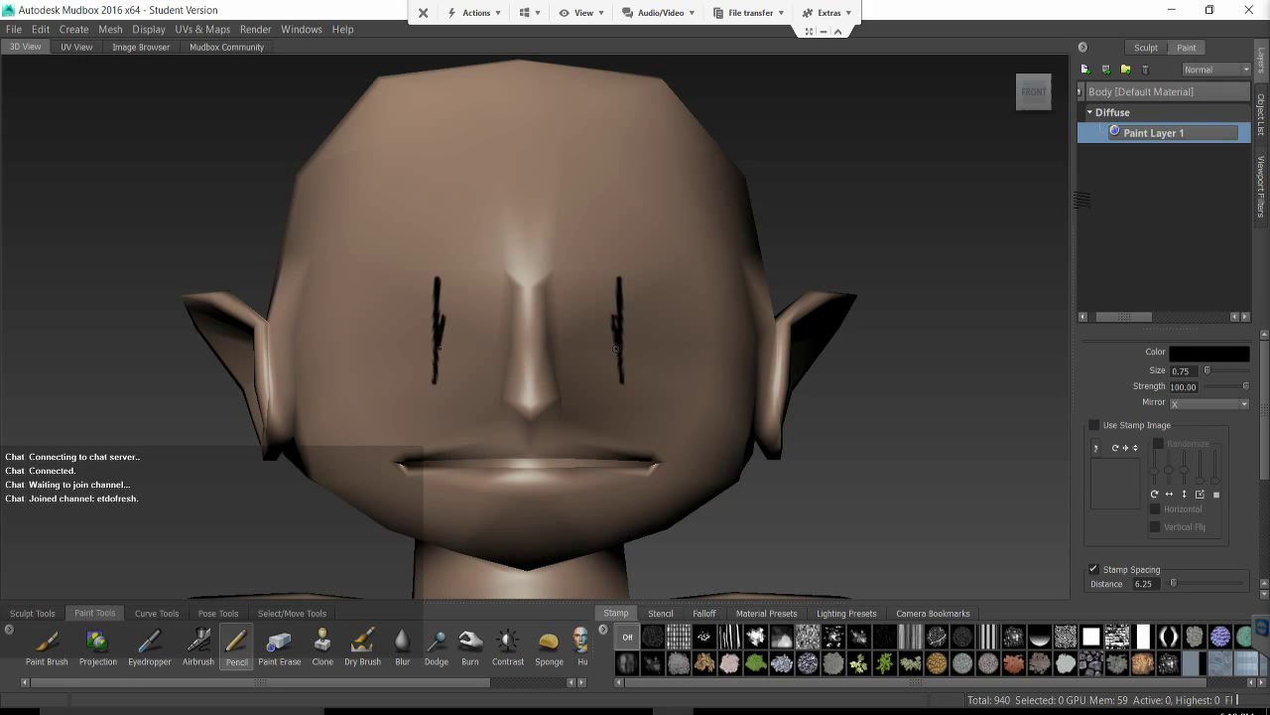
Replace the paint layer with a 256-size 8-bit TIFF diffuse layer and pencil test strokes on both eye areas
click(1145, 70)
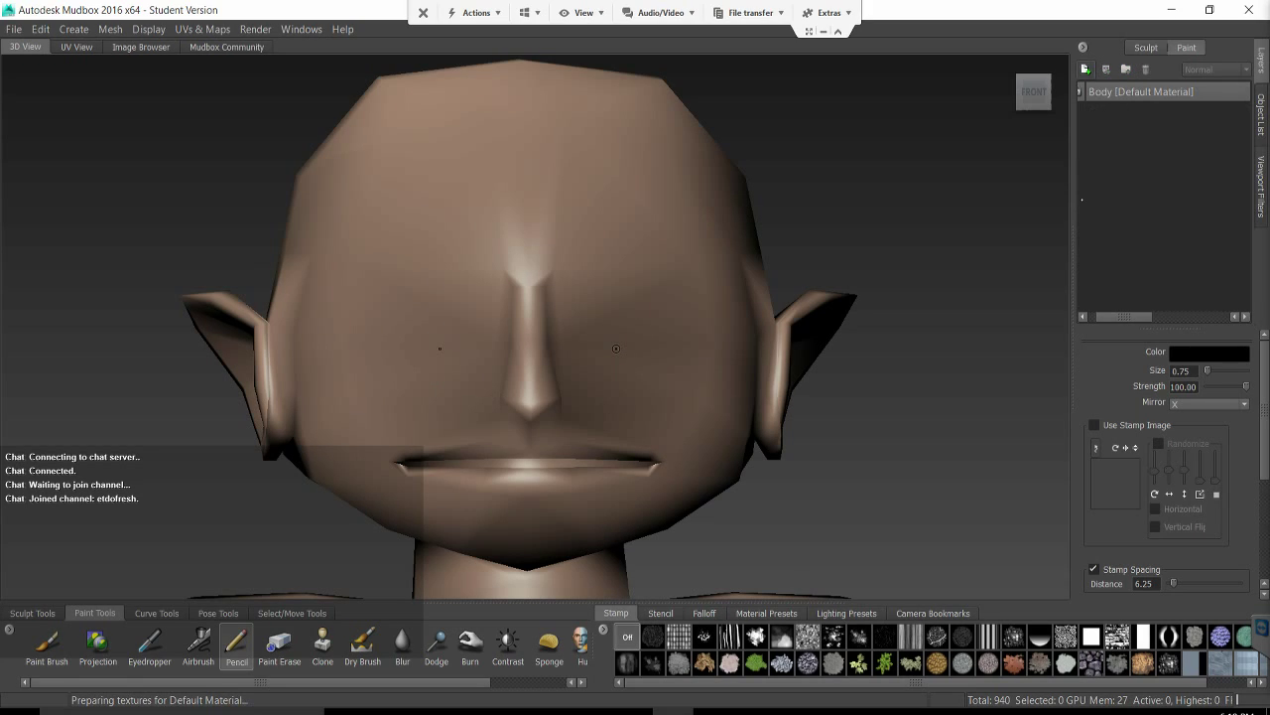
click(1086, 69)
click(650, 339)
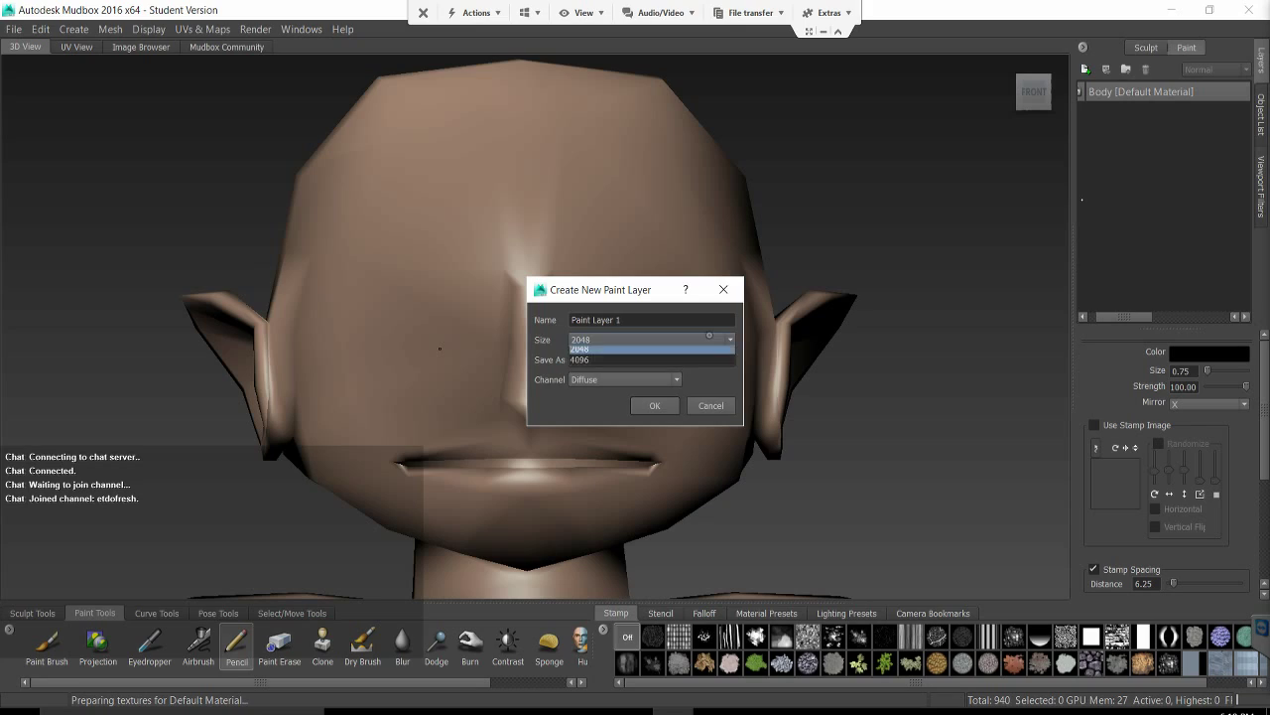
click(664, 348)
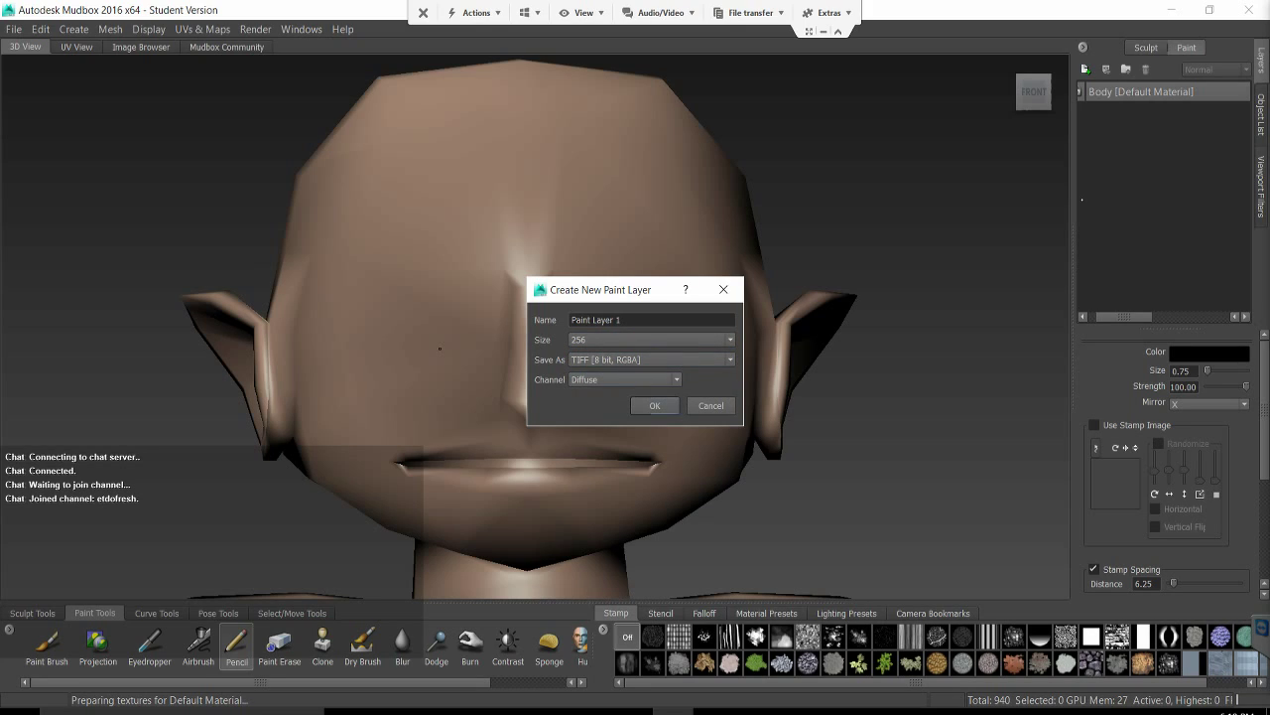
click(654, 405)
drag(594, 314, 597, 365)
drag(460, 287, 453, 363)
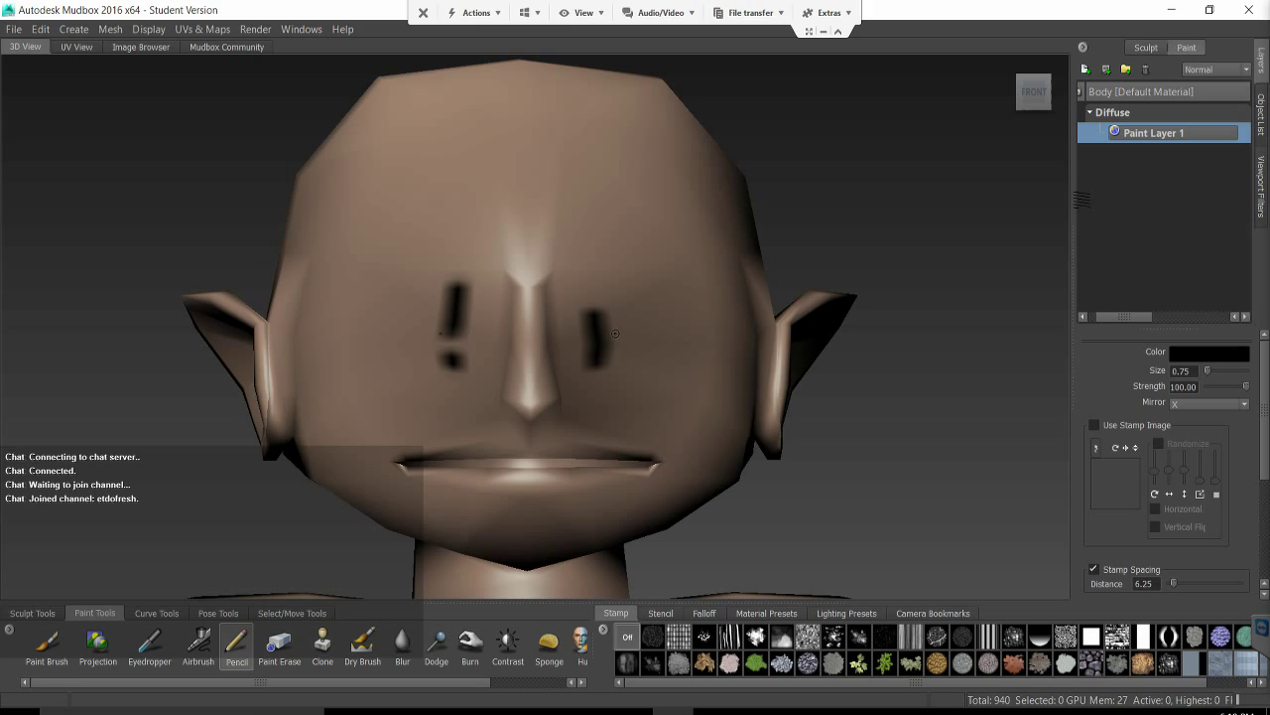
Replace the paint layer with a 512-size 8-bit PNG diffuse layer and pencil rough mirrored eye outlines on it
click(1145, 69)
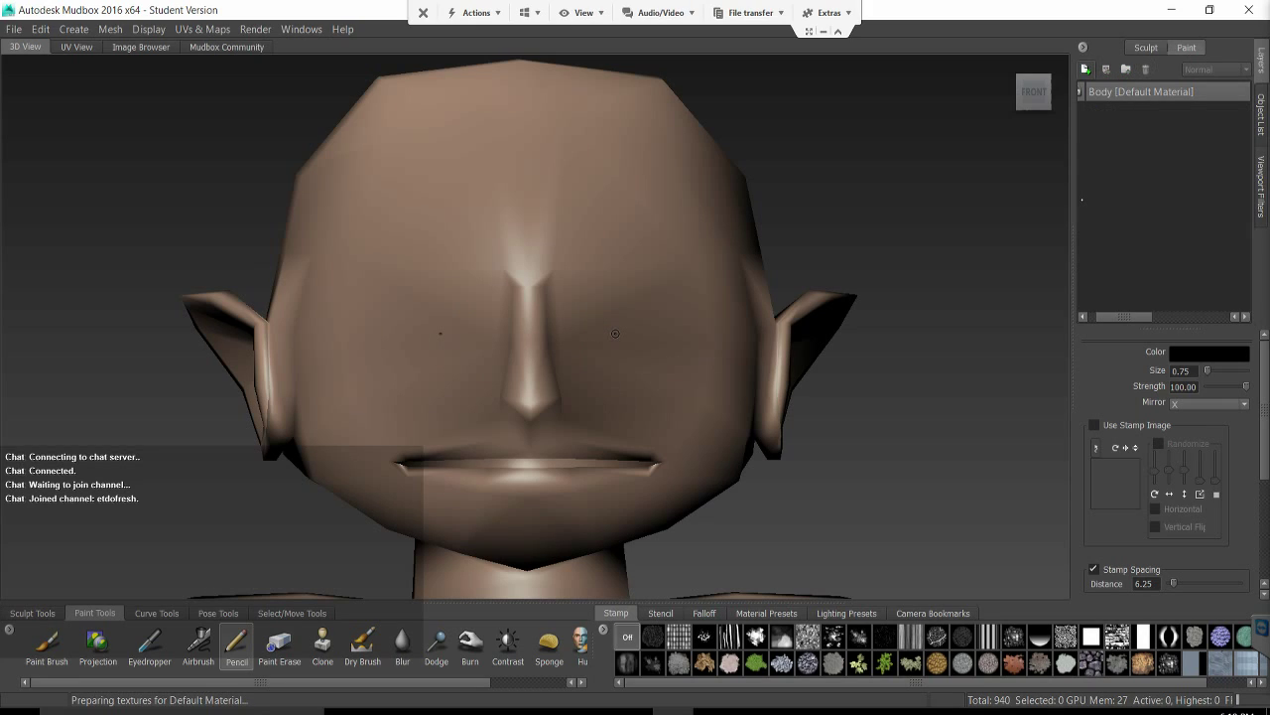
click(615, 334)
click(692, 339)
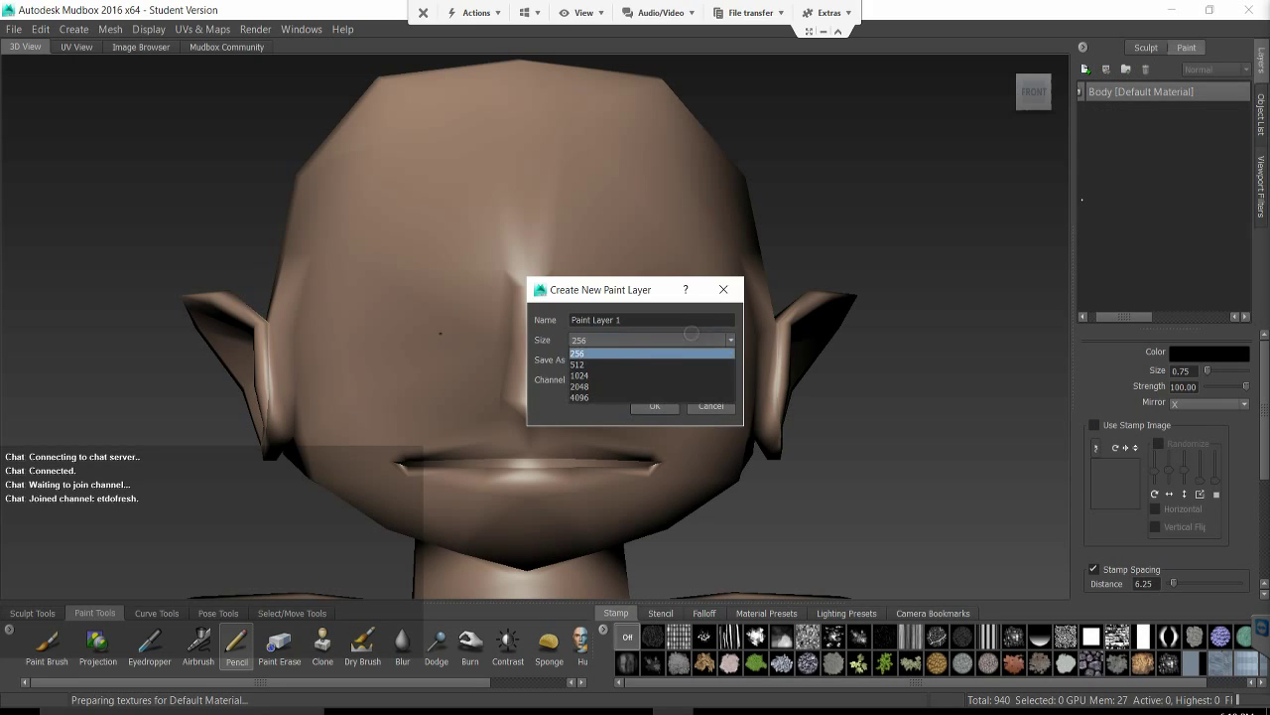
click(658, 364)
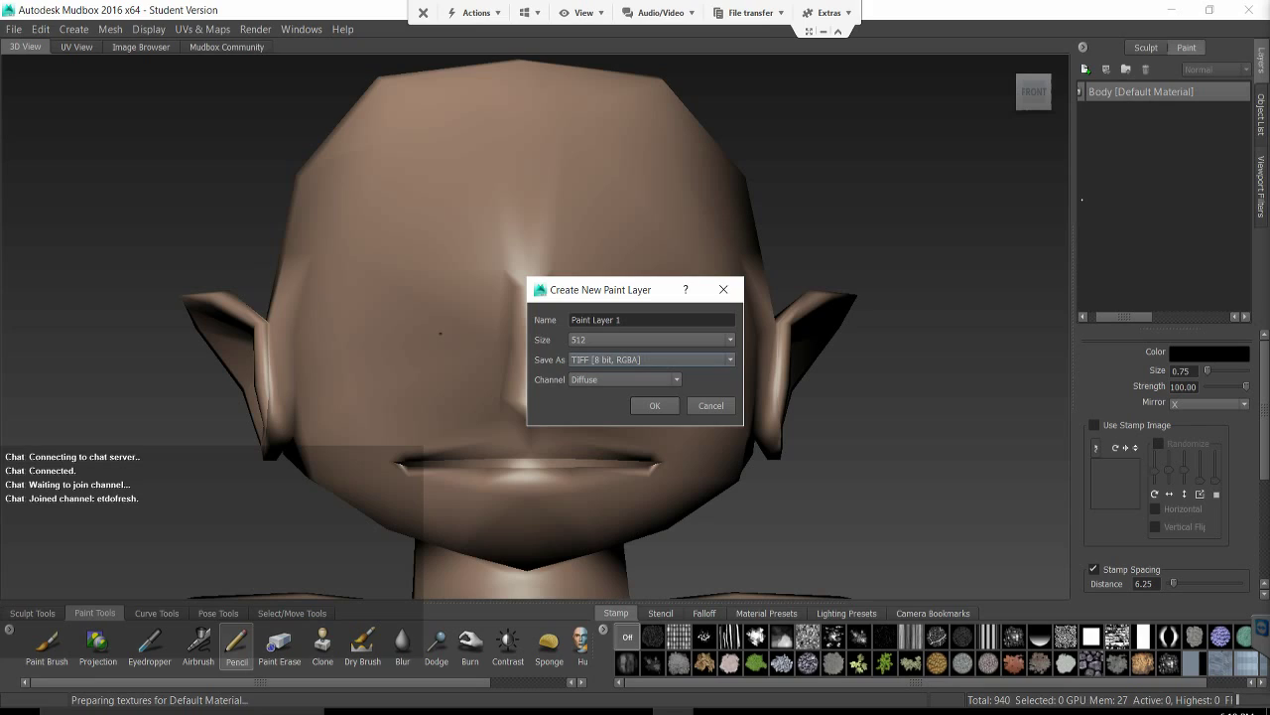
click(655, 360)
click(605, 384)
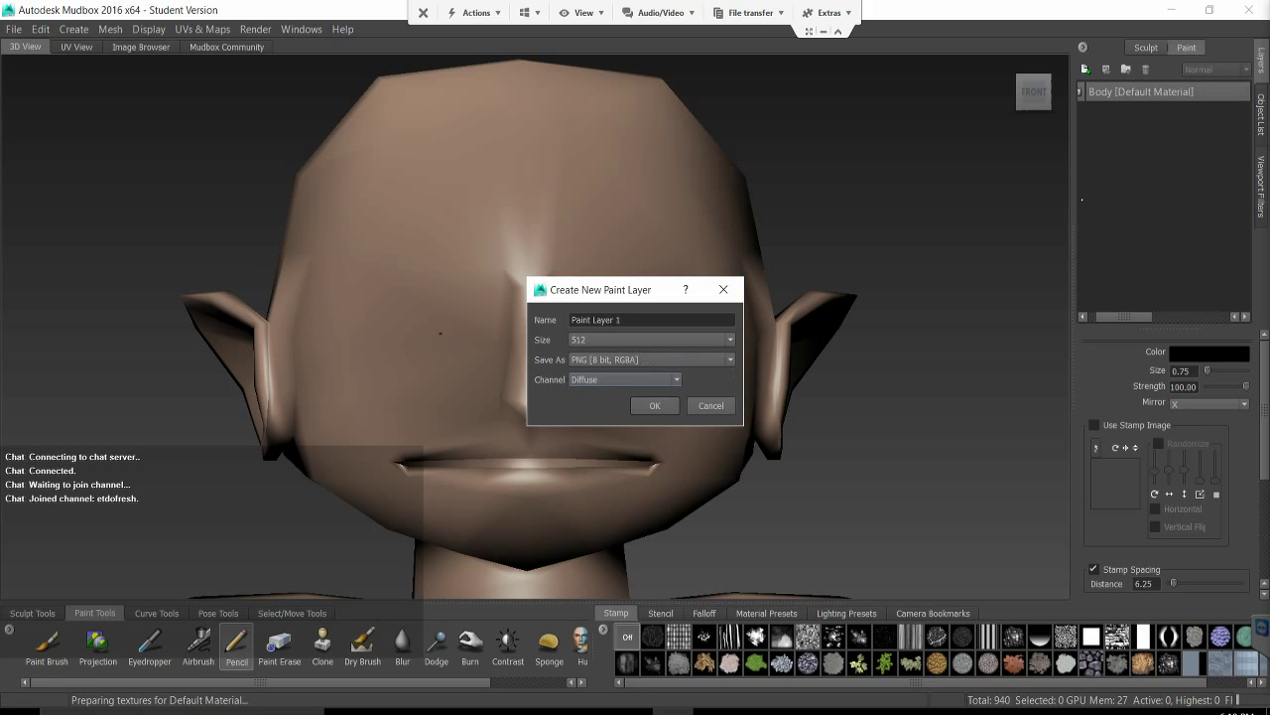
click(652, 403)
mouse_move(599, 328)
mouse_down()
mouse_move(603, 294)
mouse_move(599, 370)
mouse_up()
drag(603, 256, 600, 367)
mouse_move(640, 266)
mouse_down()
mouse_move(680, 329)
mouse_move(623, 365)
mouse_up()
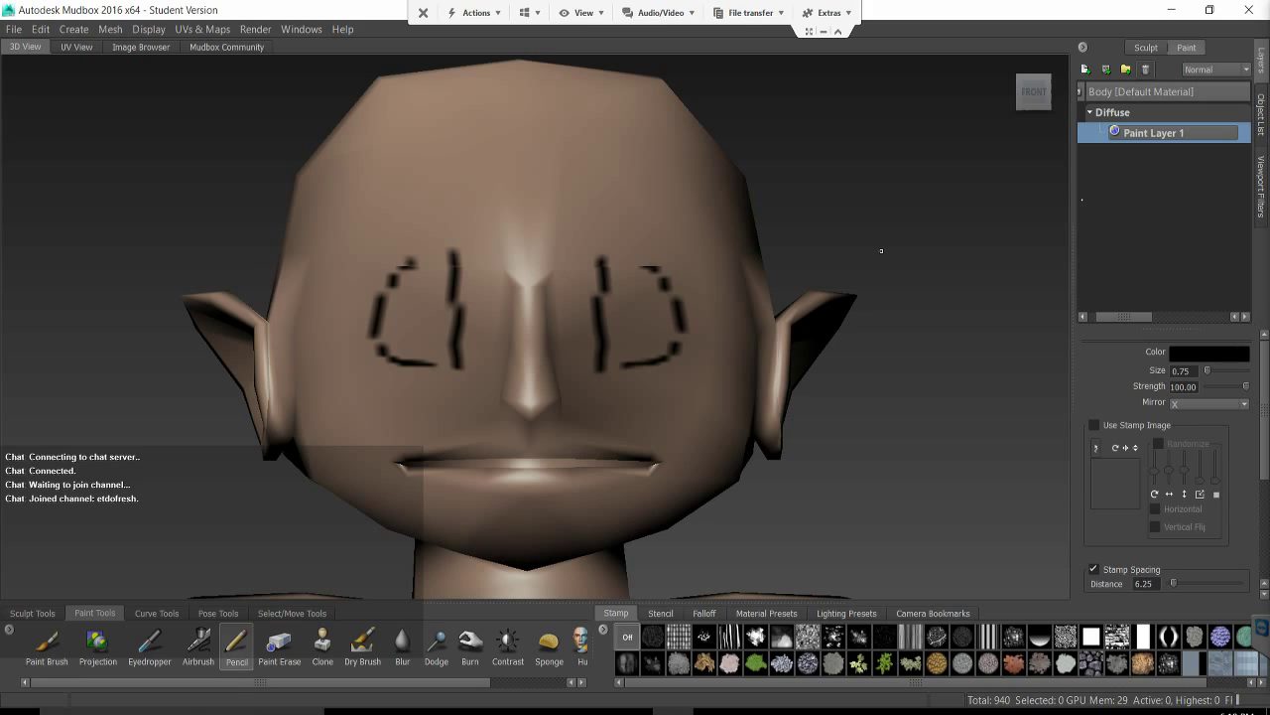
Replace the paint layer with a 2048-size 8-bit PNG diffuse layer and pencil the inner edge of both eyes with mirroring
click(1146, 70)
click(1086, 68)
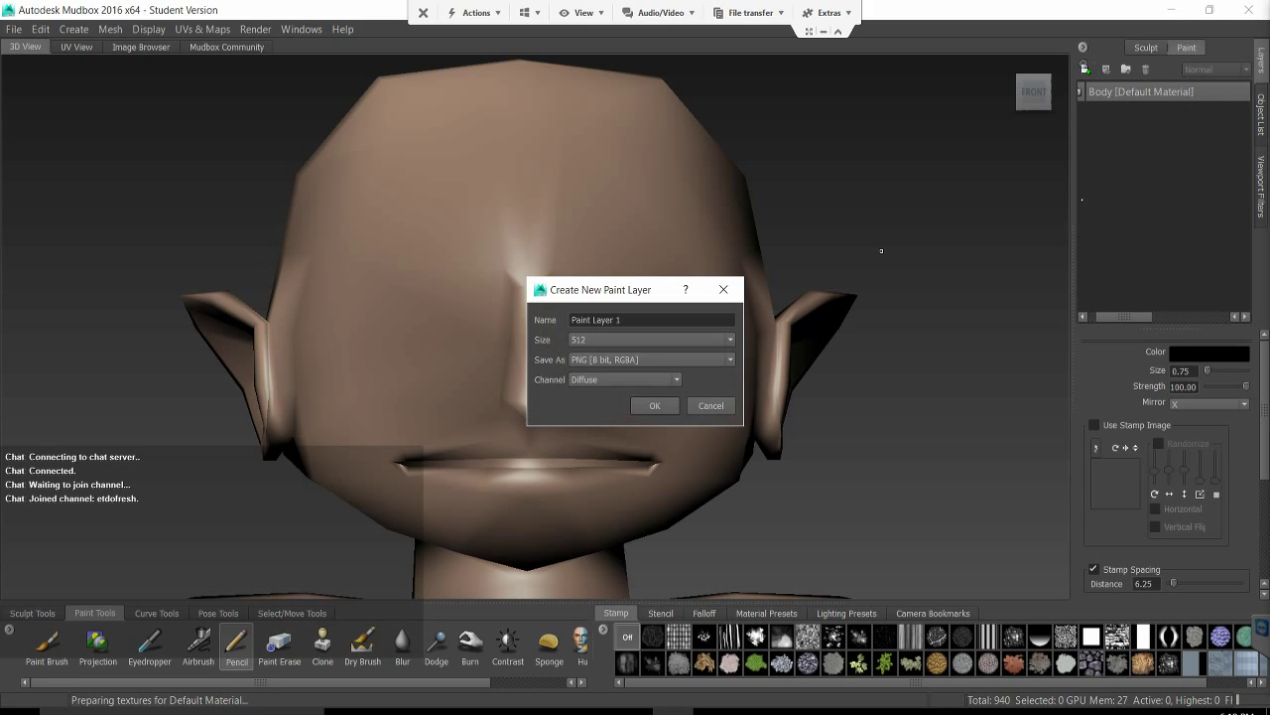
click(651, 339)
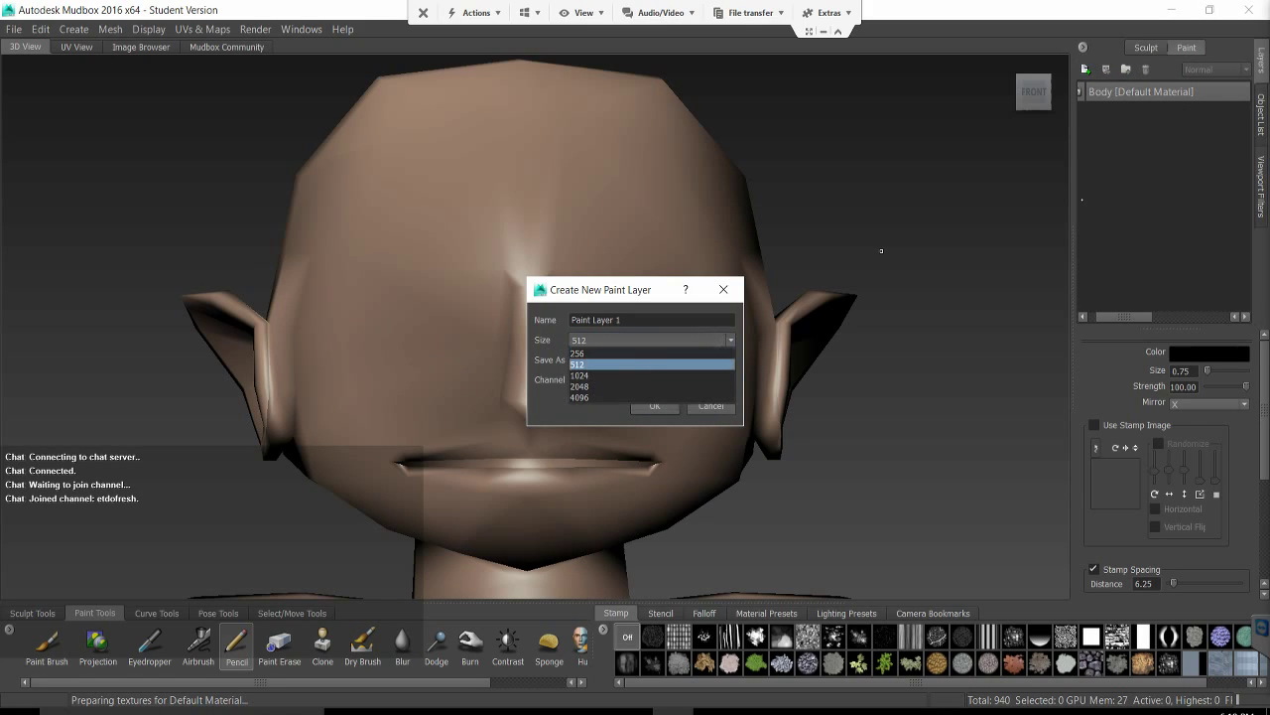
click(651, 375)
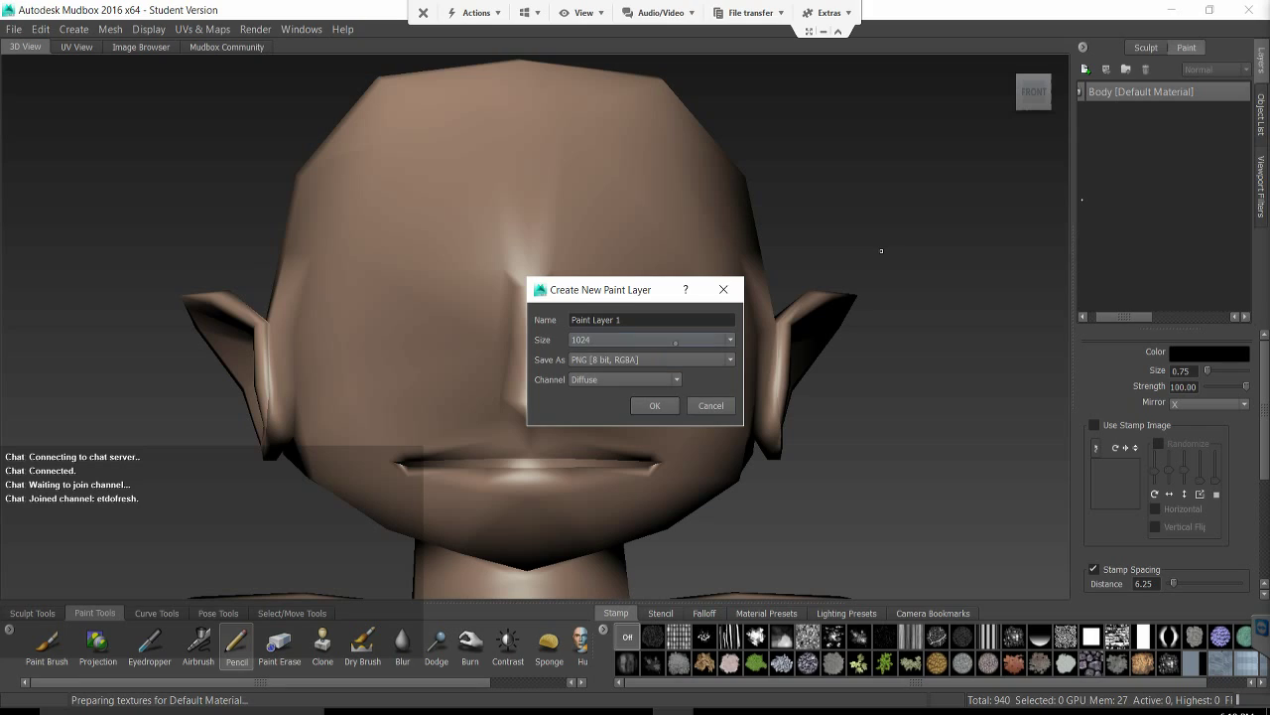
click(651, 339)
click(651, 386)
click(697, 359)
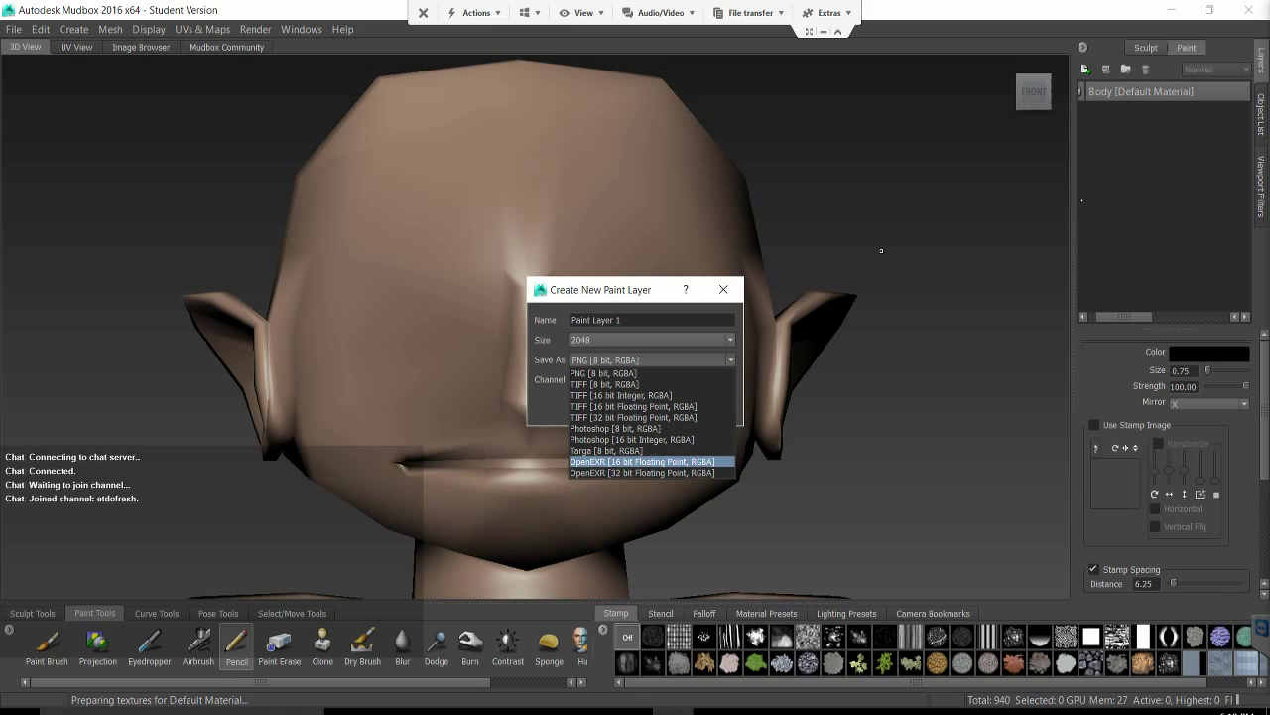
click(651, 374)
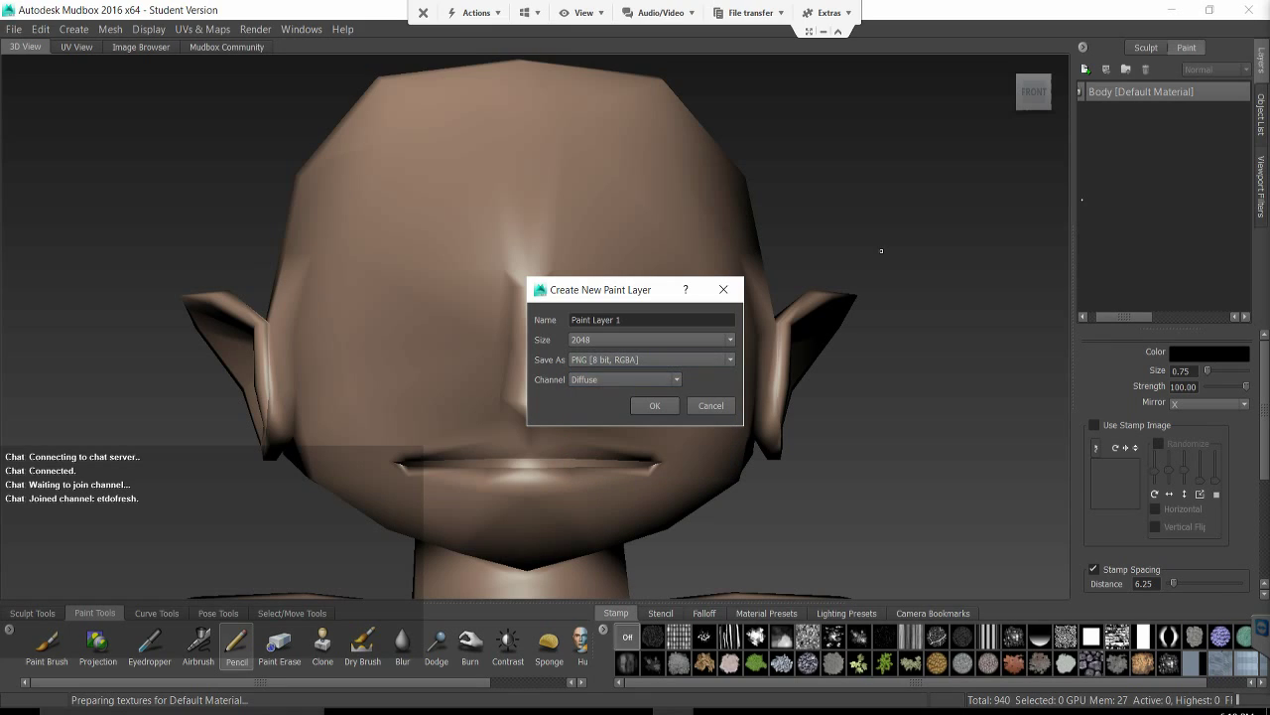
click(651, 379)
click(626, 394)
click(651, 405)
drag(604, 310, 607, 275)
drag(606, 306, 612, 365)
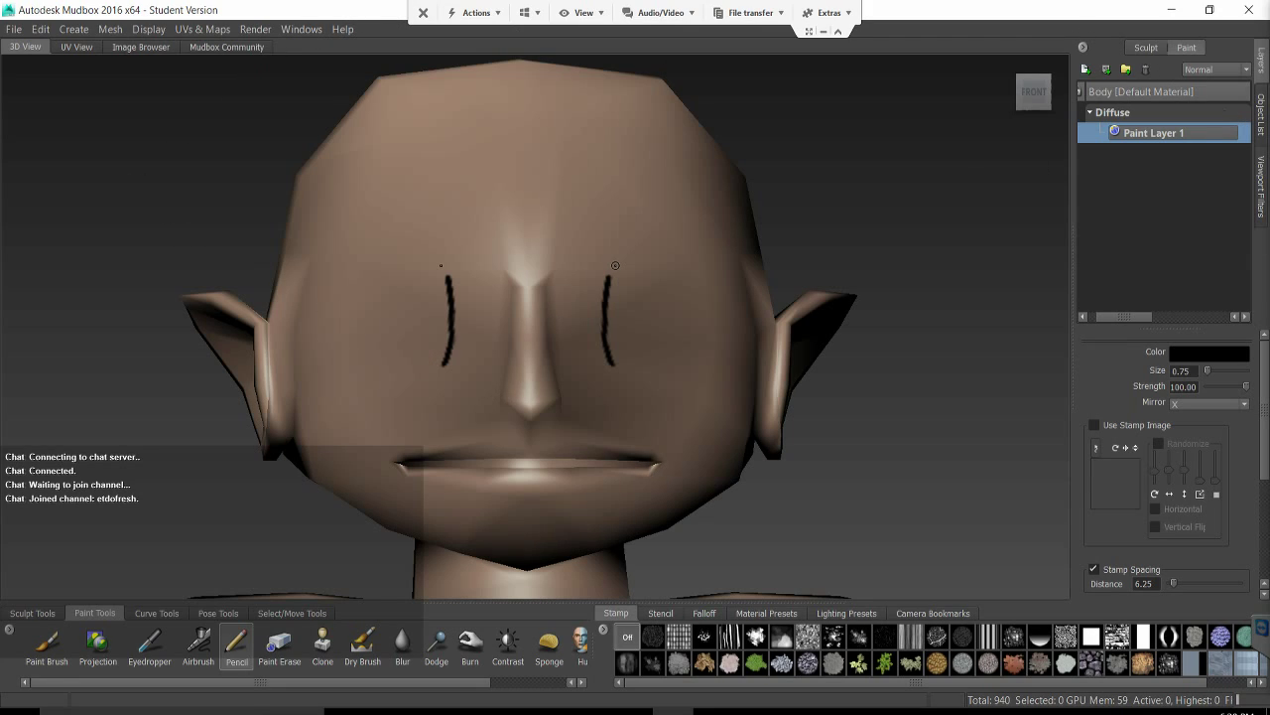
Switch sides with the partner in the TeamViewer session and minimize 3ds Max to show the desktop
click(465, 14)
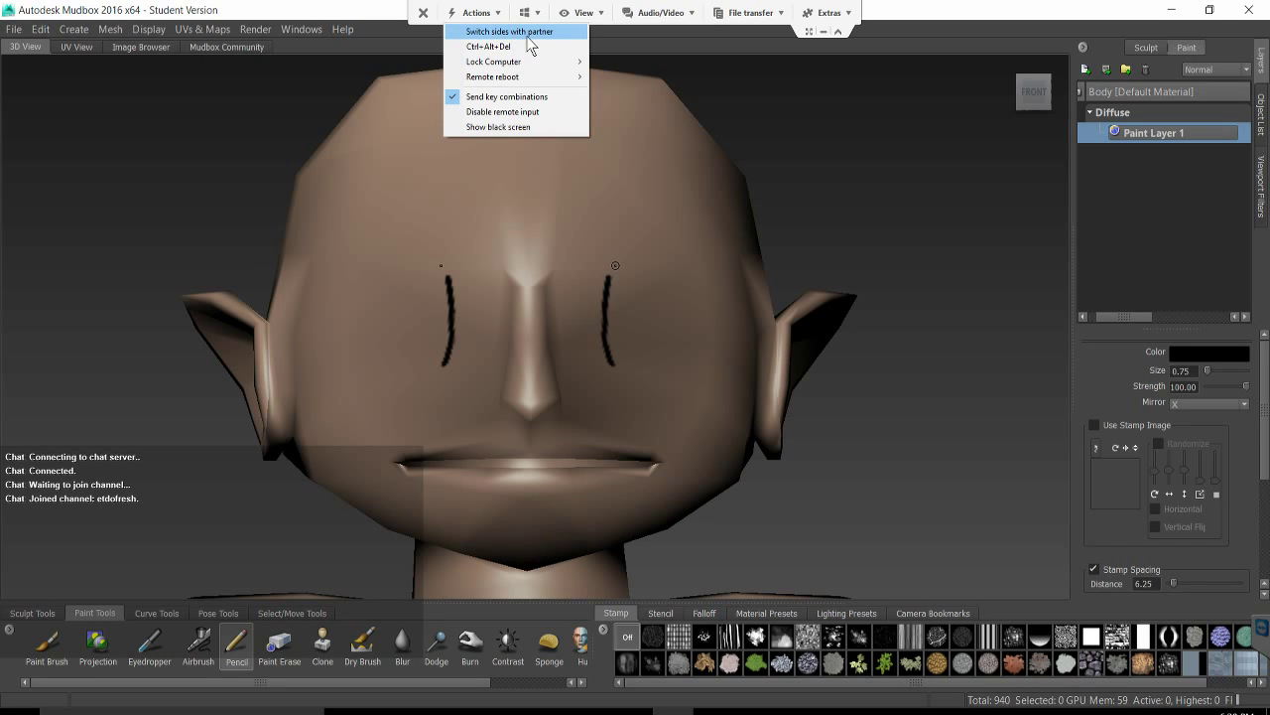
click(527, 35)
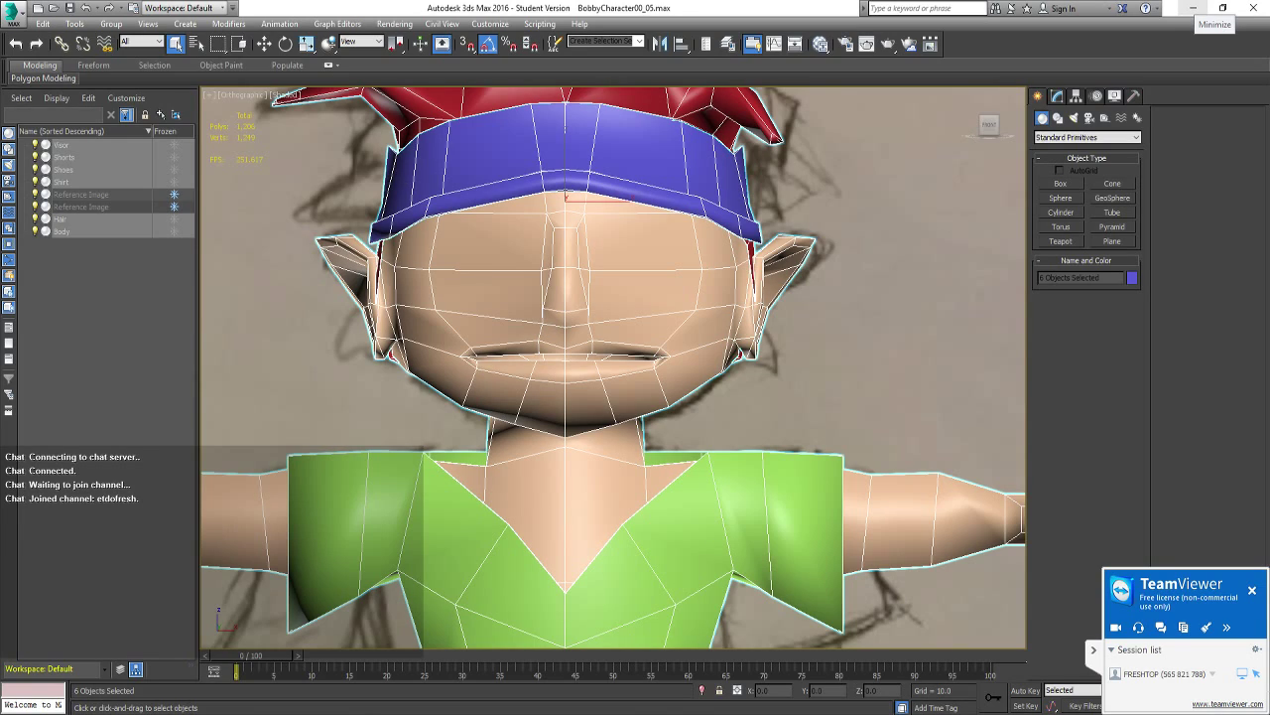
click(1193, 10)
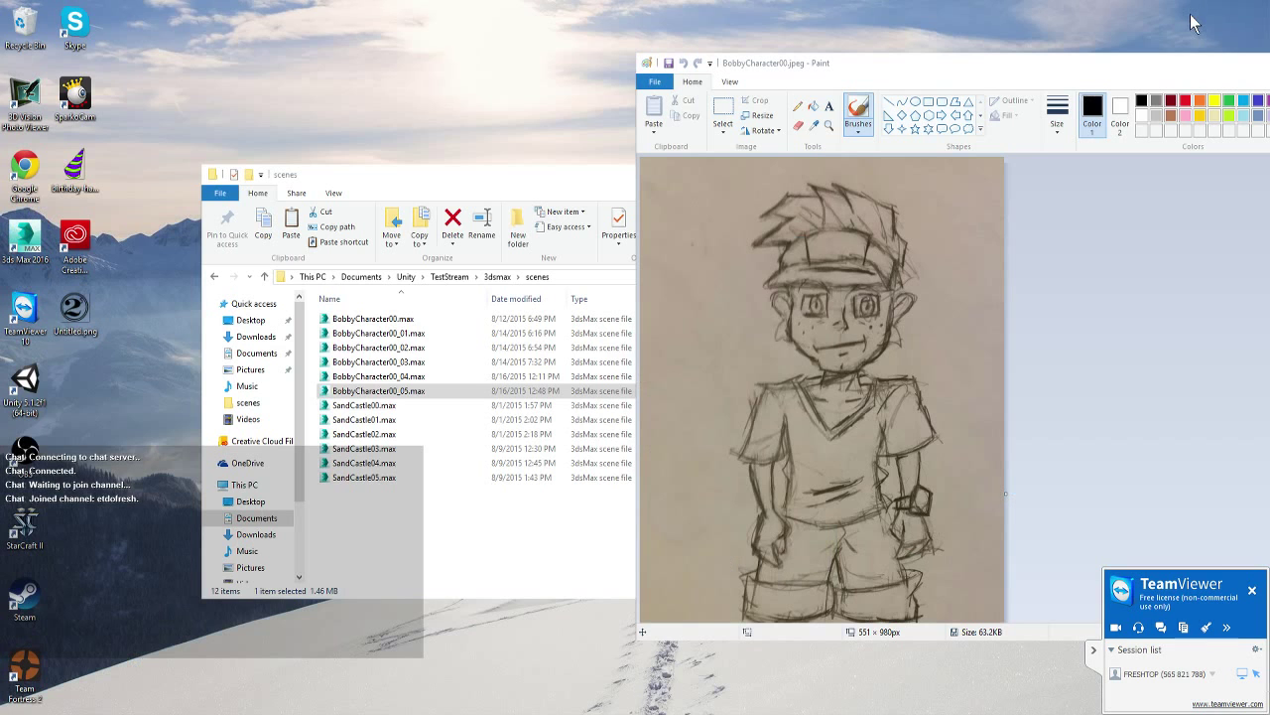
Open OneNote 2013 from the desktop
drag(319, 80, 274, 84)
key(super)
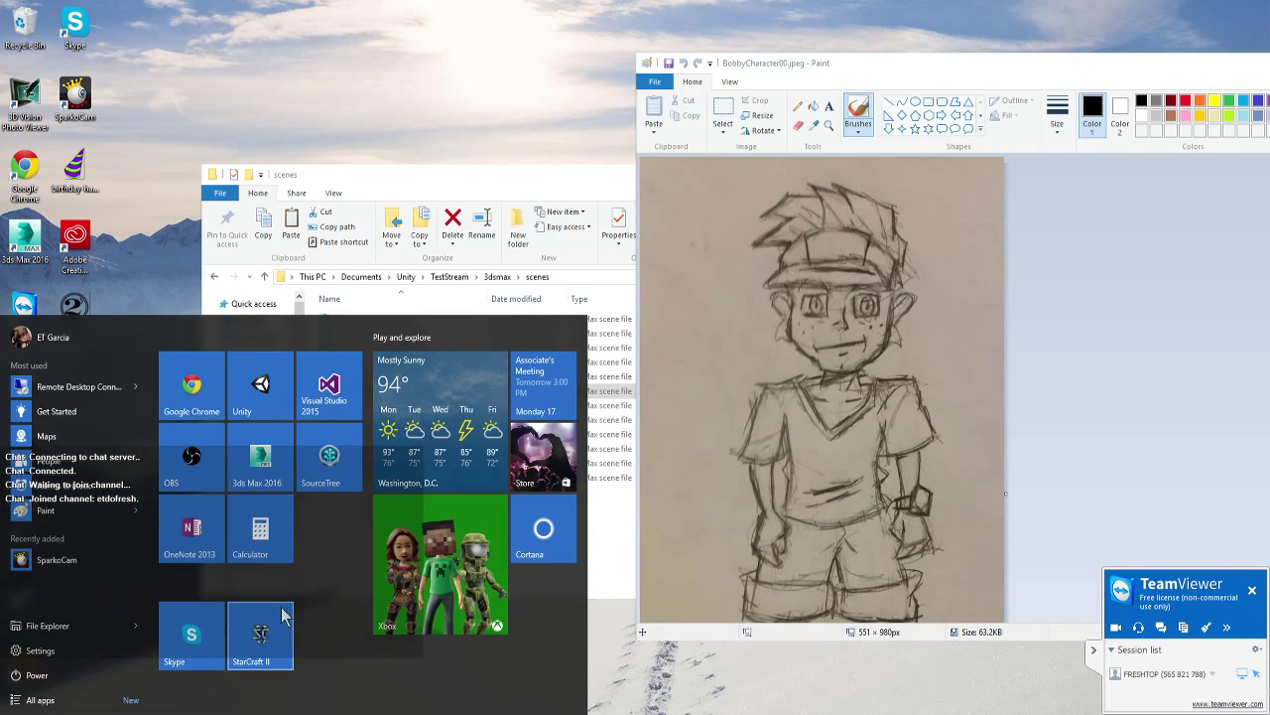
click(210, 528)
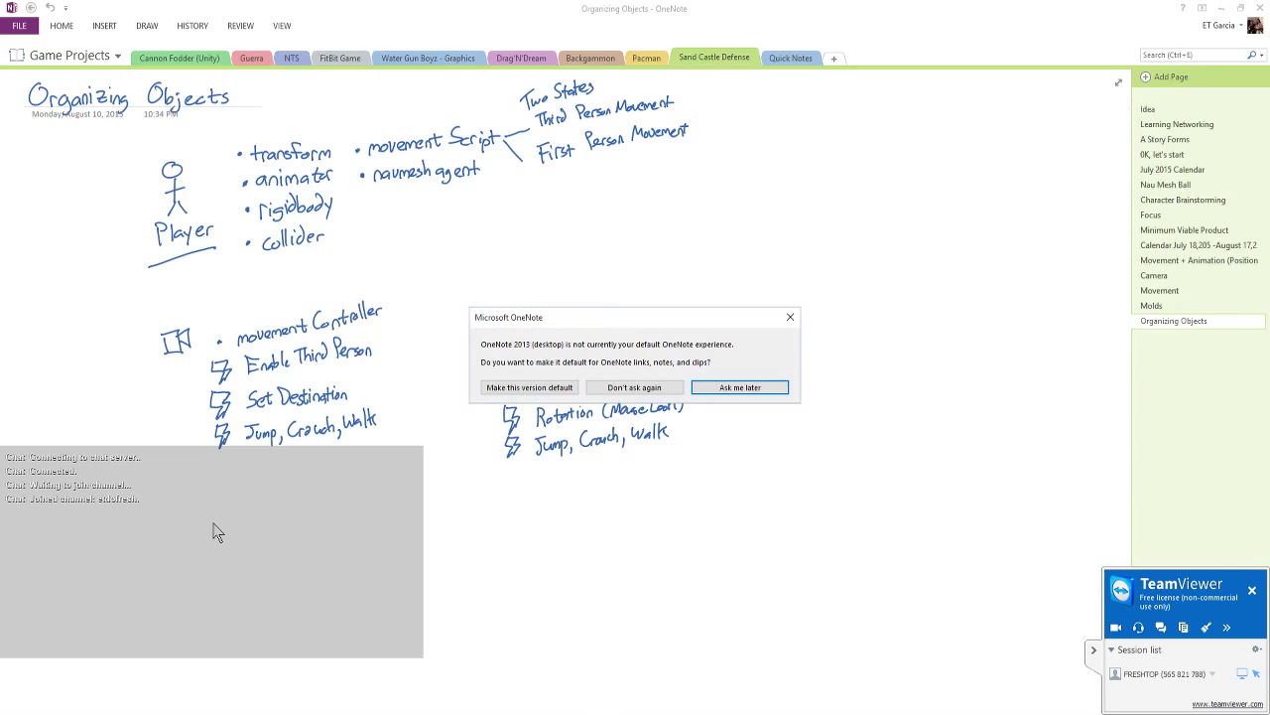
Make this OneNote version the default, acknowledge the notice, and add a new page to the Sand Castle Defense section
click(1187, 82)
click(548, 388)
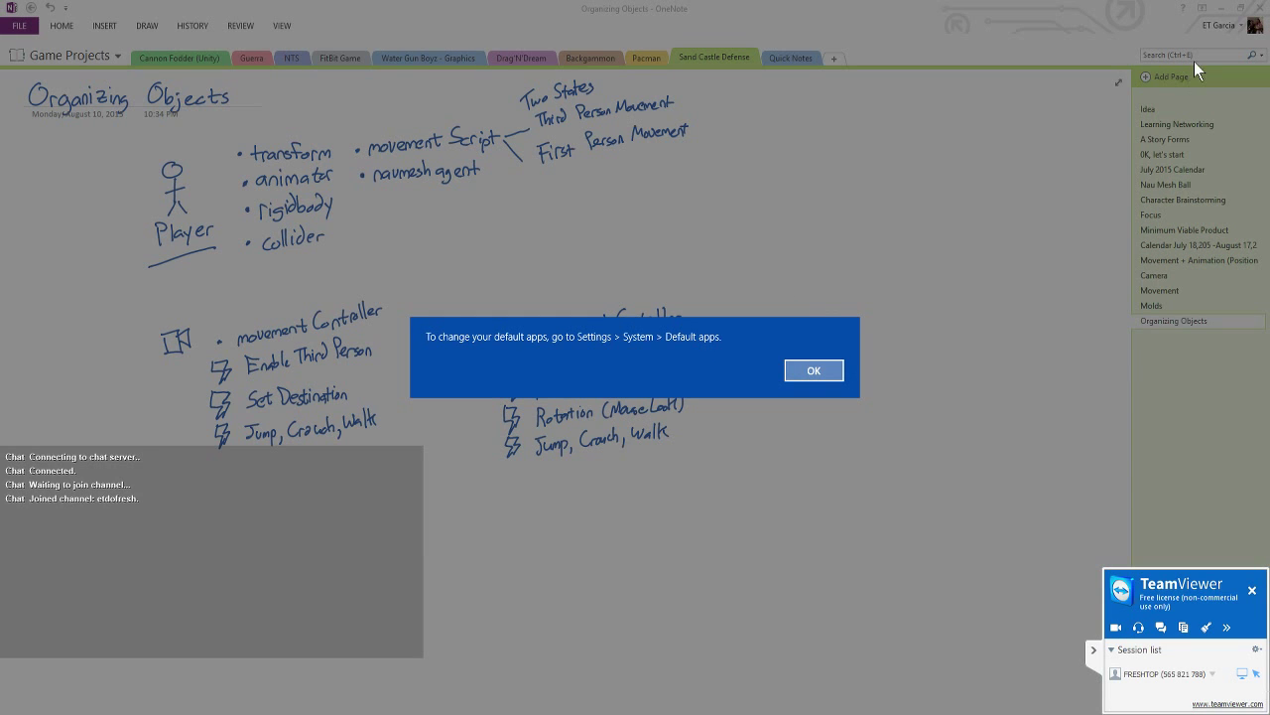
click(814, 370)
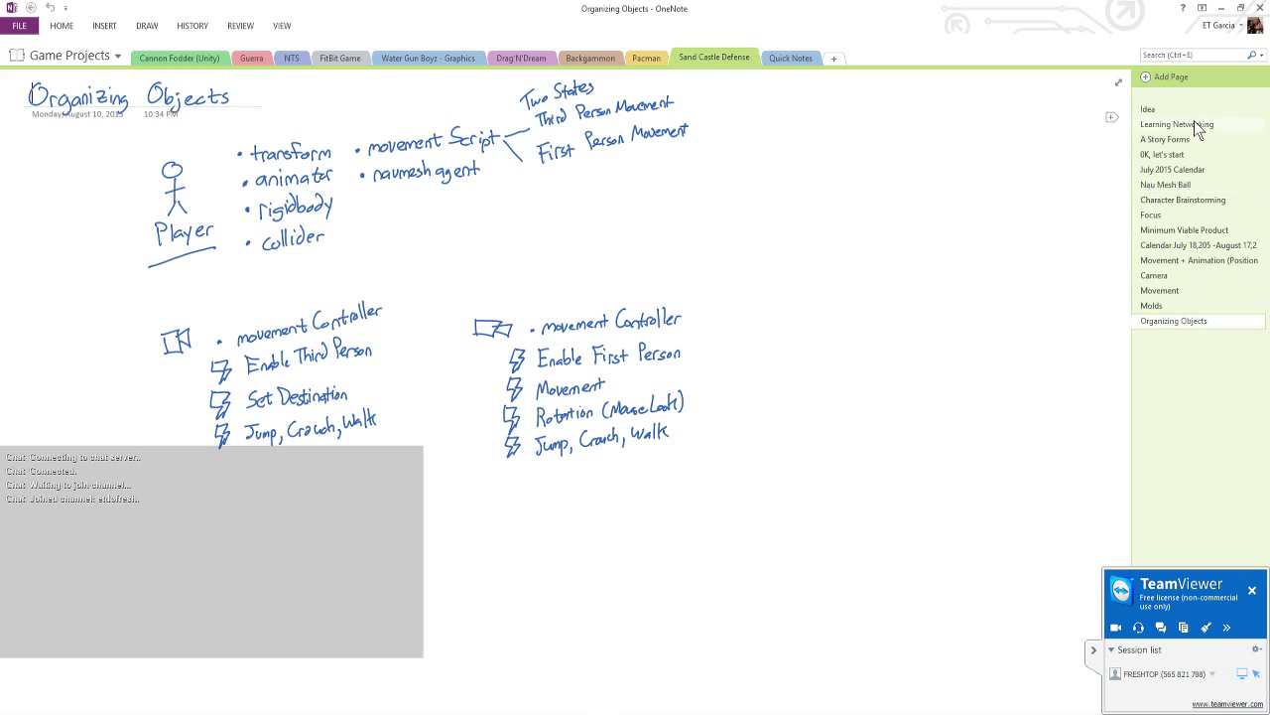
click(1152, 77)
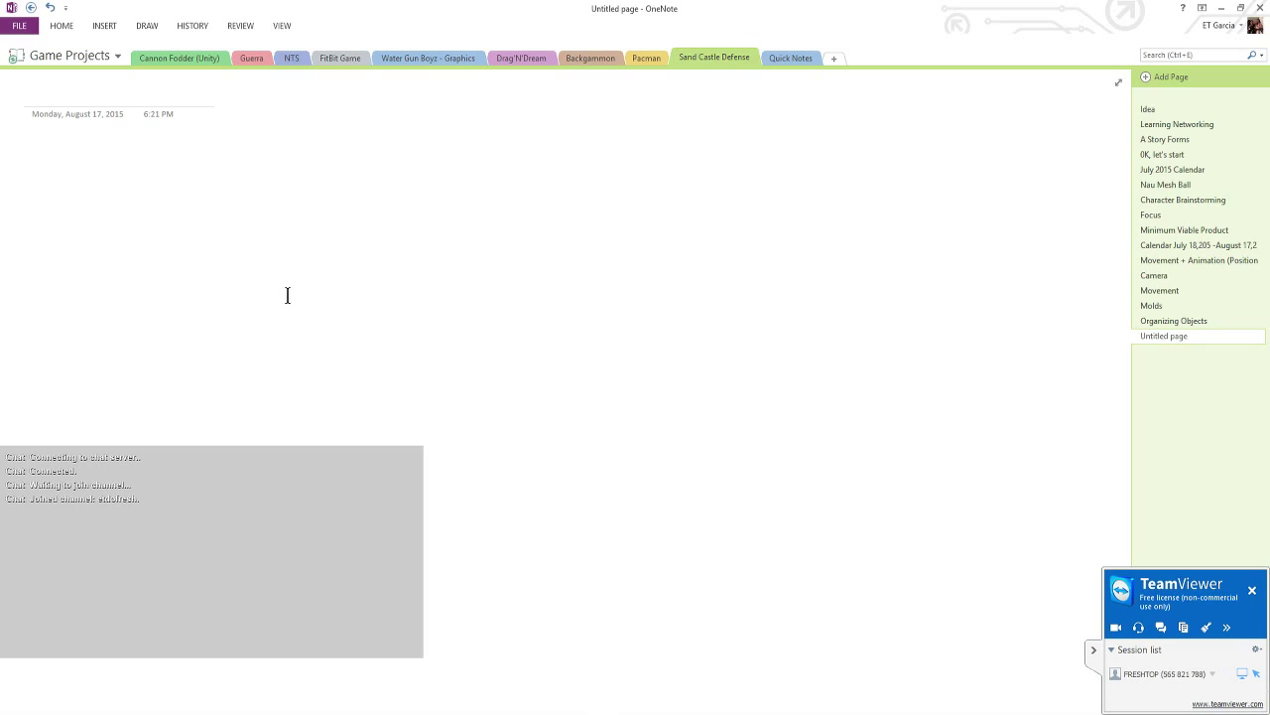
Scribble freehand black pen loops and zigzags across the blank page to test drawing
drag(235, 324, 281, 275)
click(416, 332)
click(151, 27)
click(147, 56)
mouse_move(154, 361)
mouse_down()
mouse_move(177, 321)
mouse_move(334, 298)
mouse_move(340, 375)
mouse_move(468, 409)
mouse_move(521, 315)
mouse_move(618, 457)
mouse_move(643, 364)
mouse_move(778, 420)
mouse_move(632, 186)
mouse_move(347, 291)
mouse_move(532, 238)
mouse_move(650, 260)
mouse_move(778, 333)
mouse_move(592, 402)
mouse_move(466, 298)
mouse_move(447, 437)
mouse_move(496, 467)
mouse_move(556, 409)
mouse_up()
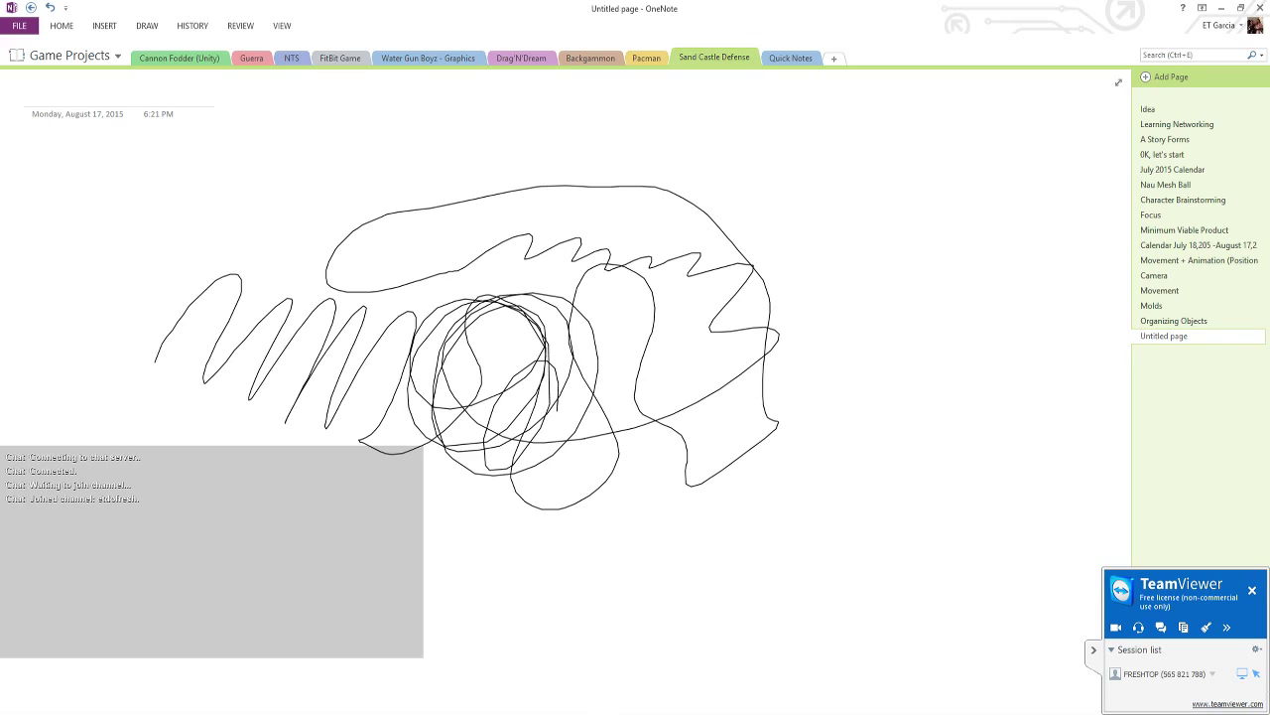
mouse_move(695, 394)
mouse_down()
mouse_move(773, 379)
mouse_move(809, 407)
mouse_up()
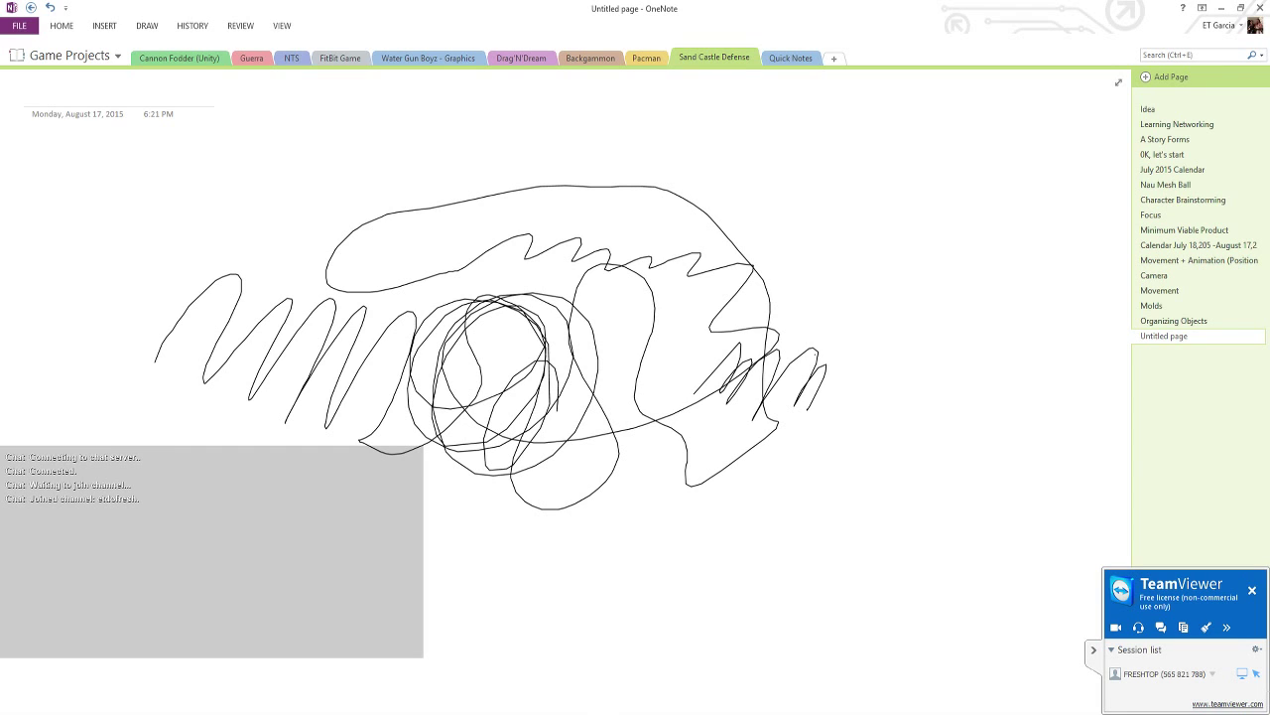
ctrl+scroll(659, 443, down, 3)
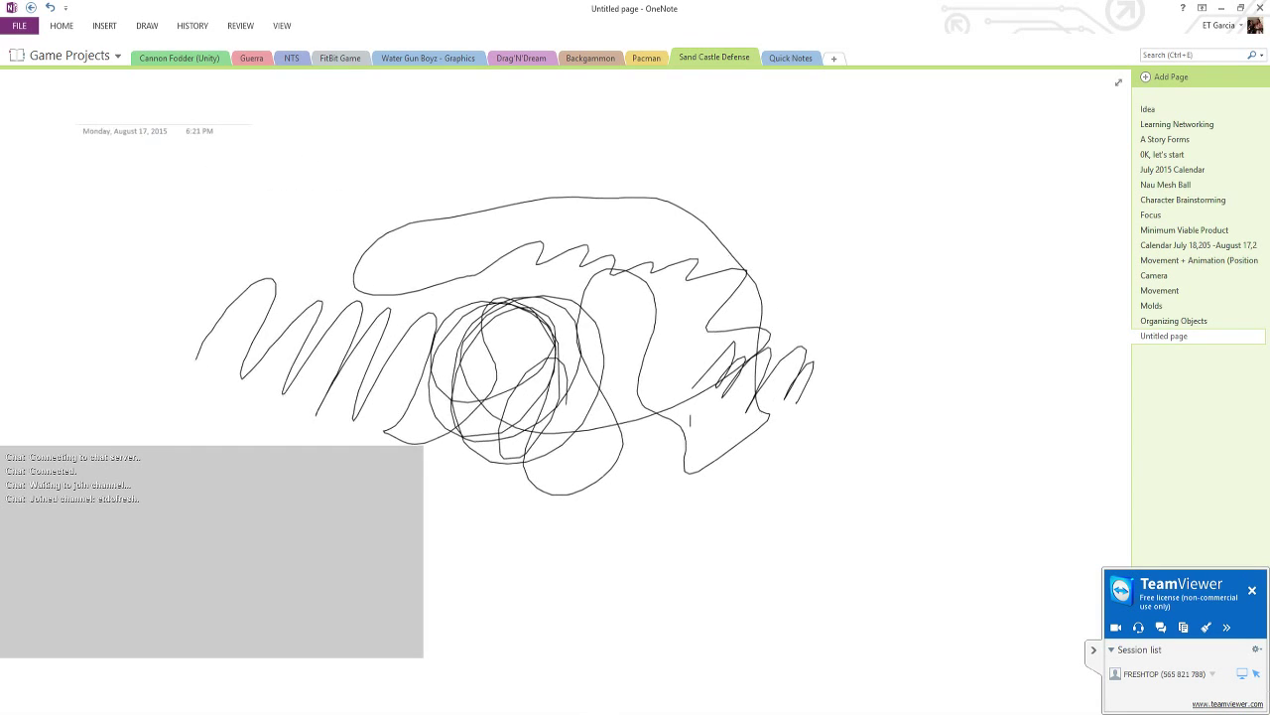
ctrl+scroll(659, 444, up, 2)
ctrl+scroll(659, 444, down, 2)
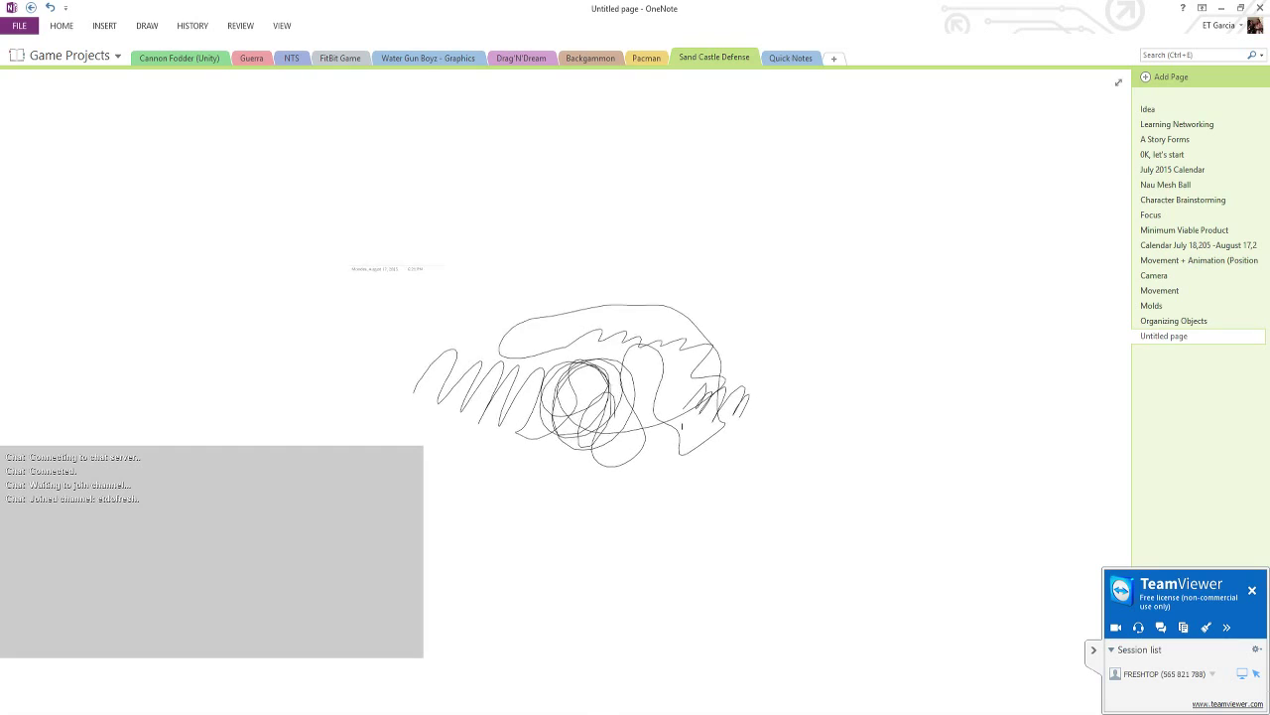
ctrl+scroll(697, 434, up, 3)
ctrl+scroll(696, 434, down, 2)
ctrl+scroll(703, 447, up, 3)
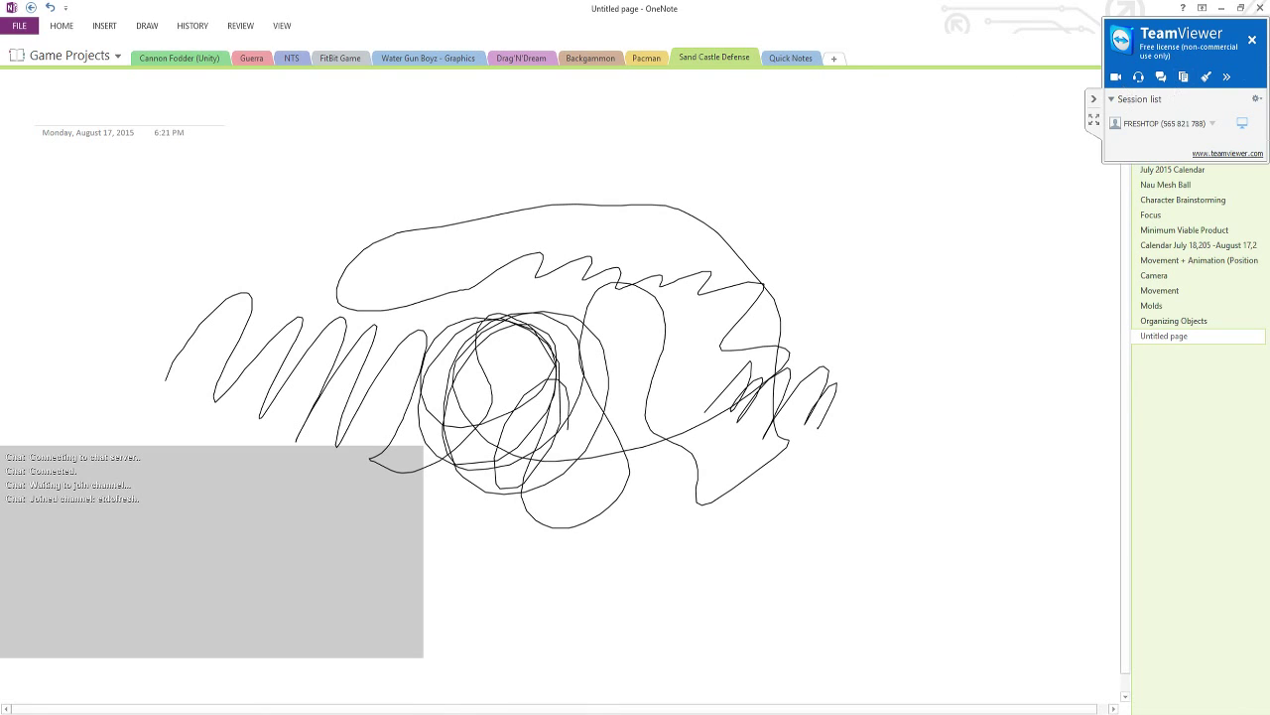
Switch to the TeamViewer session showing Mudbox and clear the TeamViewer windows and session toolbar from the view
click(1094, 117)
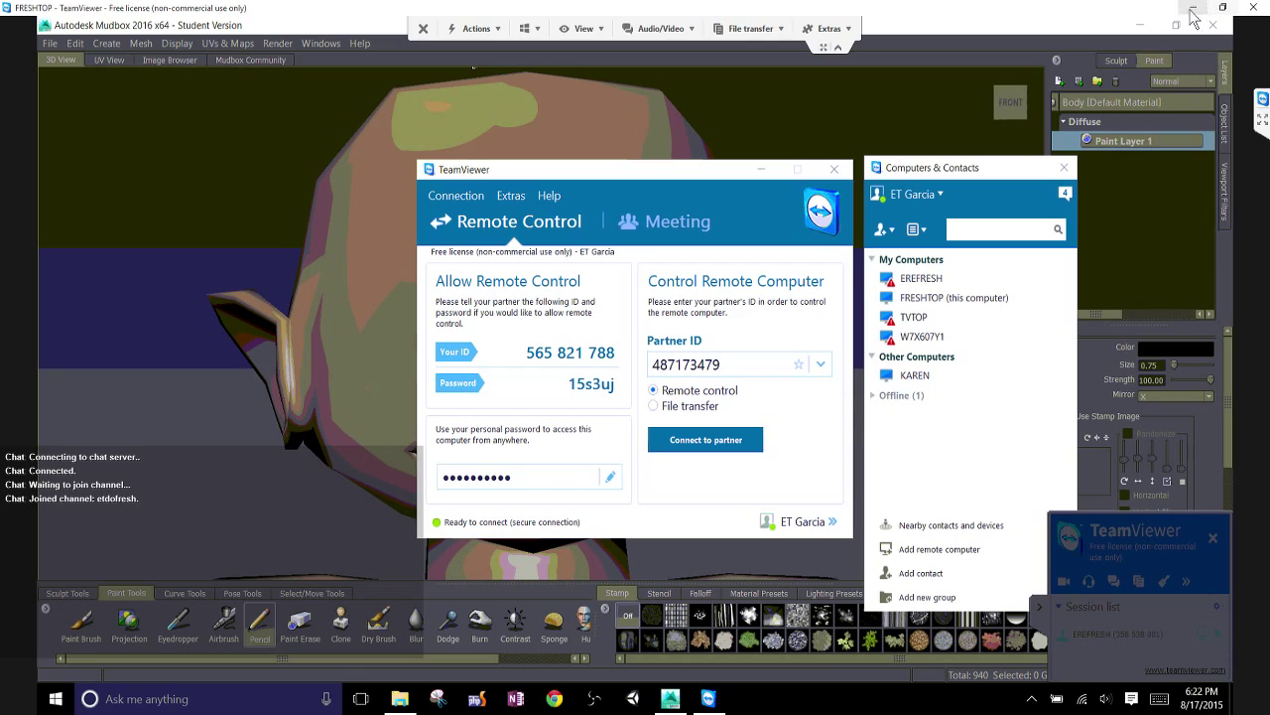
click(834, 168)
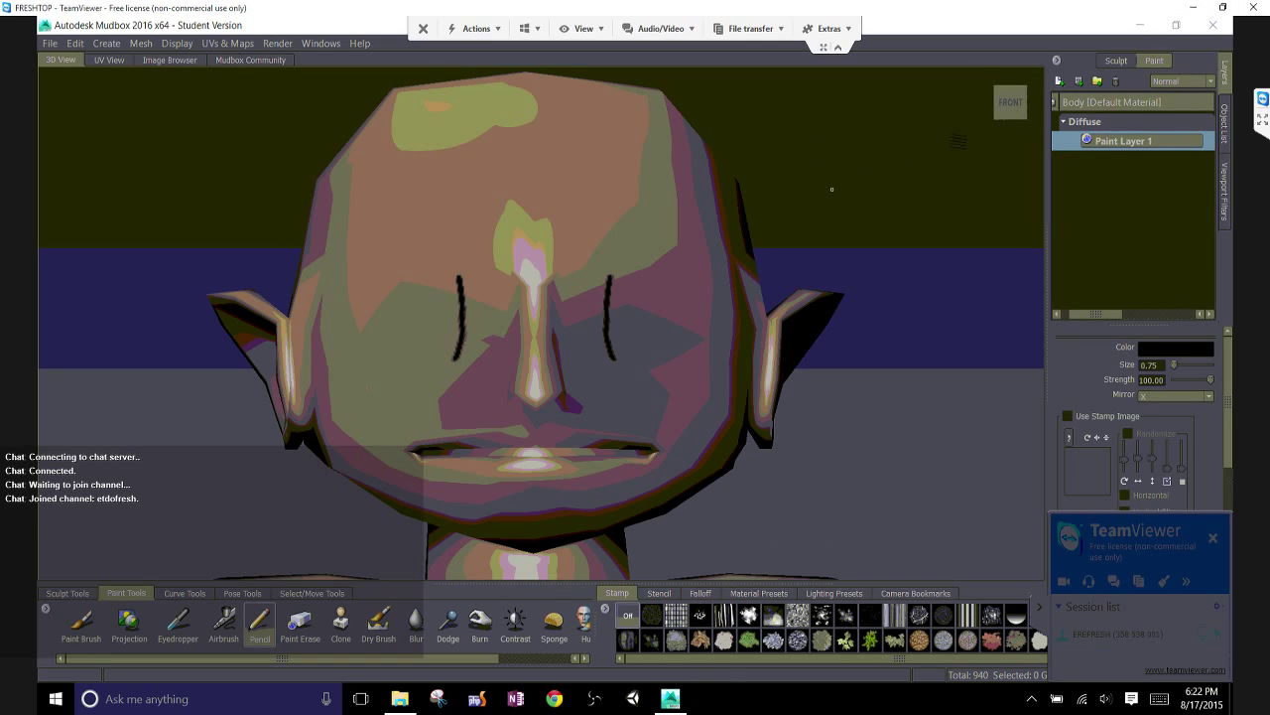
click(839, 48)
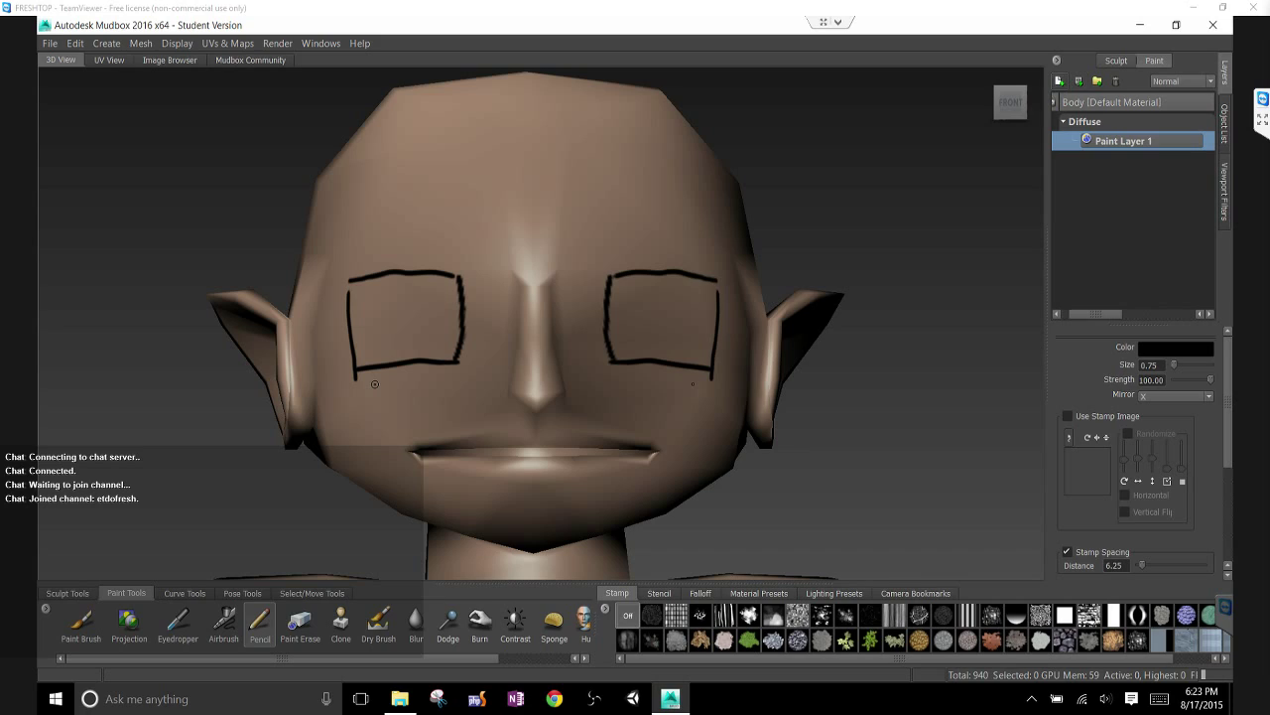
Add a second diffuse paint layer at size 2048, saved as 8-bit RGBA PNG
click(1058, 80)
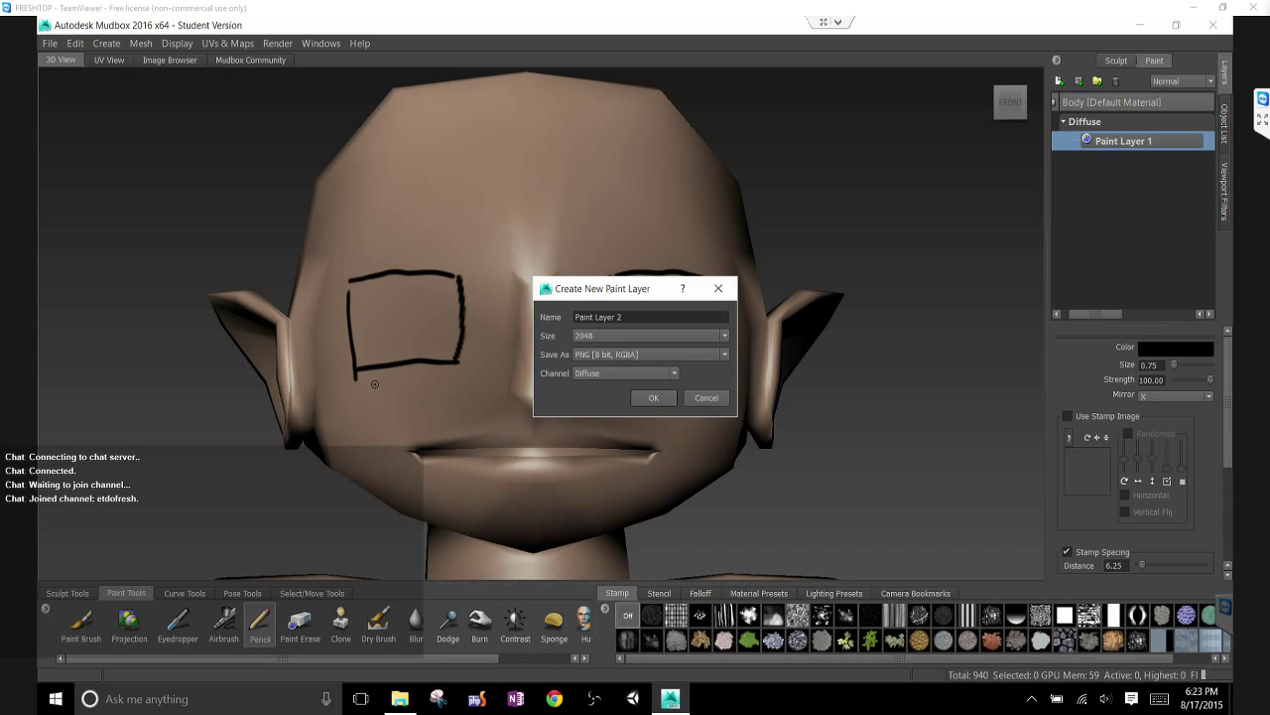
click(653, 398)
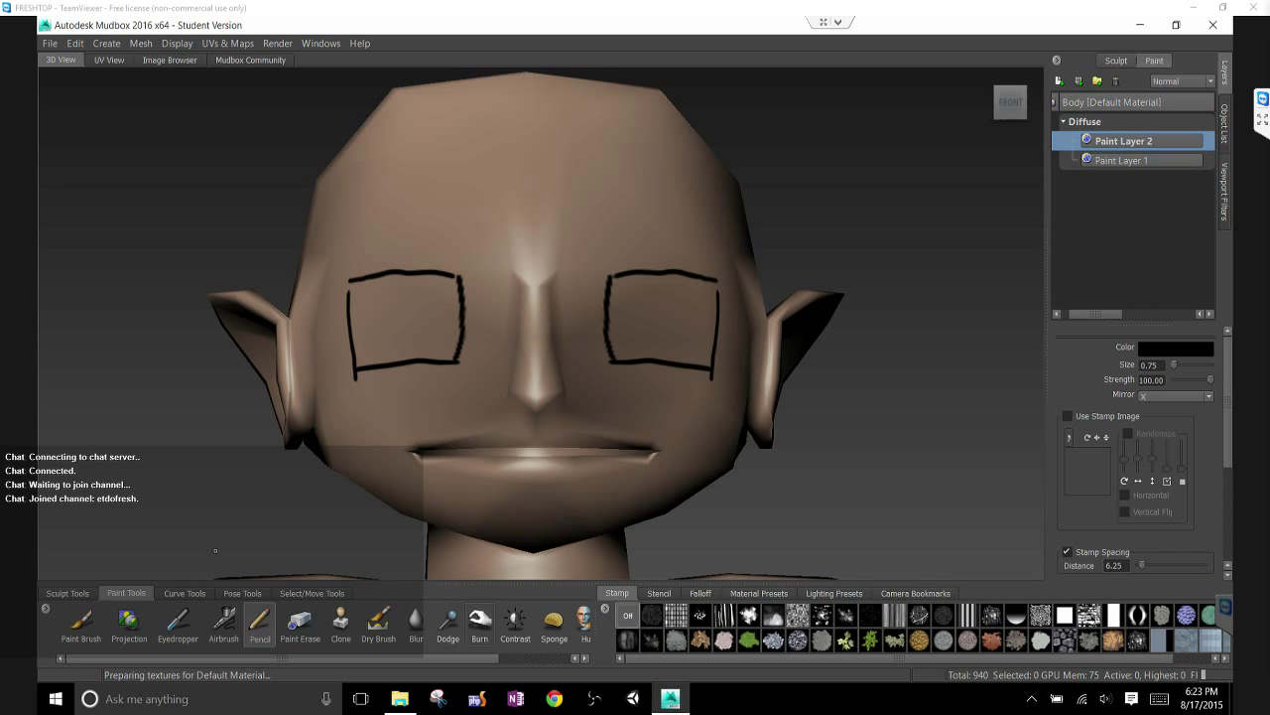
click(341, 623)
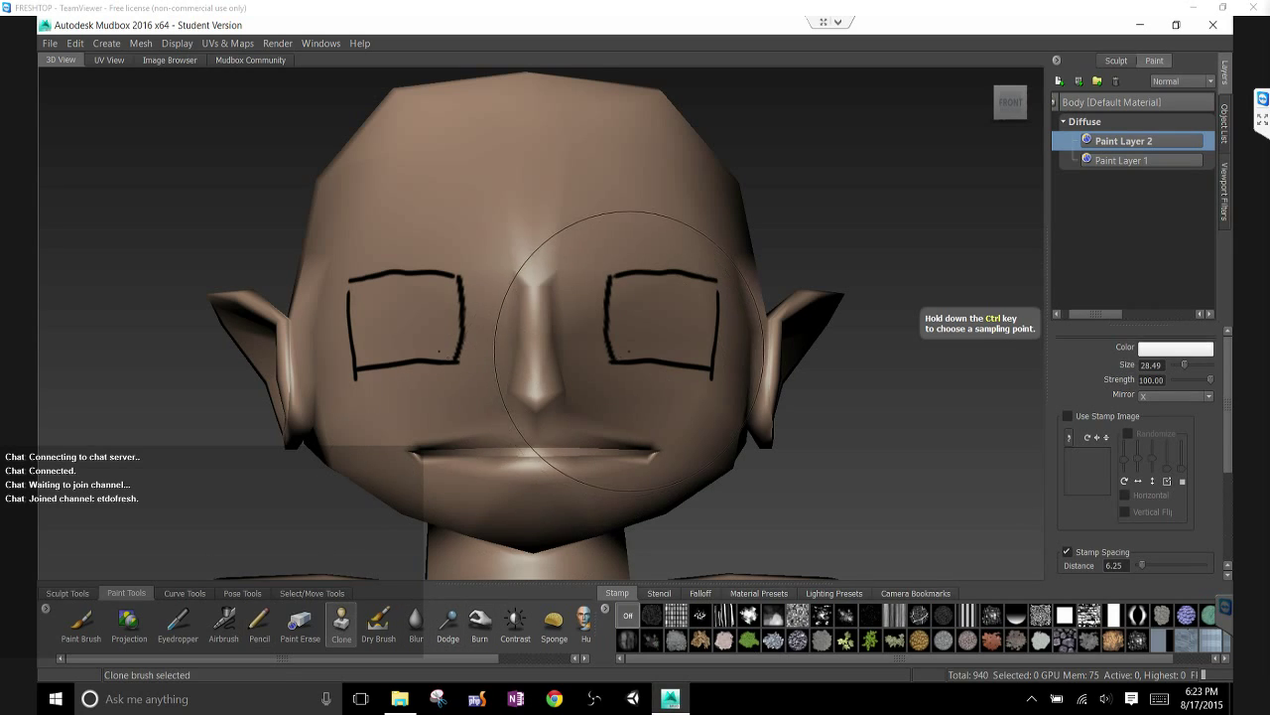
click(651, 337)
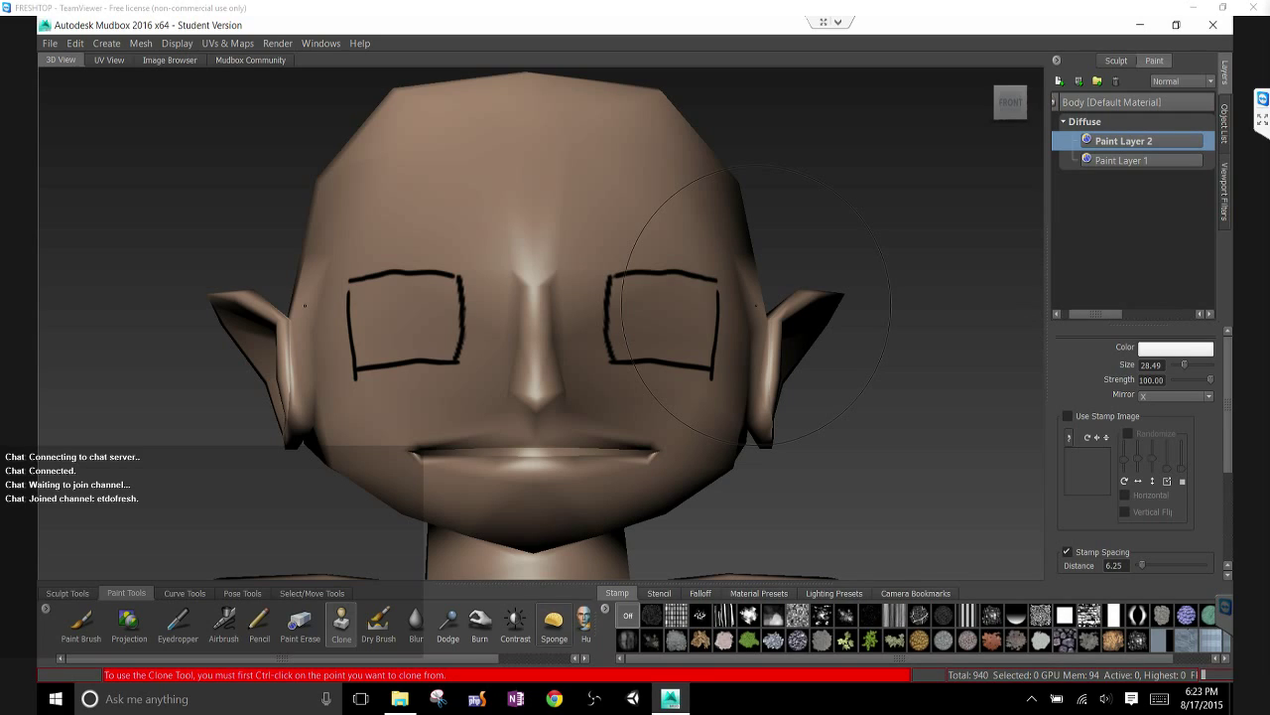
click(553, 623)
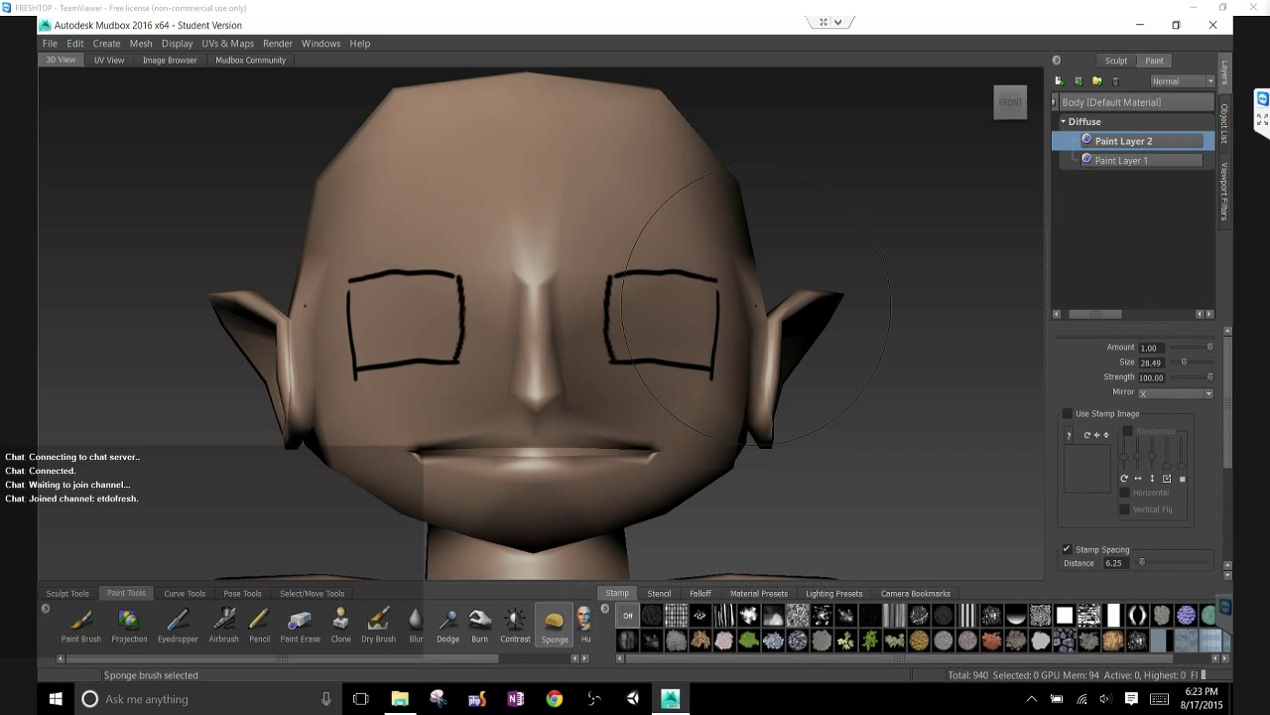
Try a black Paint Brush stroke at size 28.49 over both eyes, and undo it
click(81, 623)
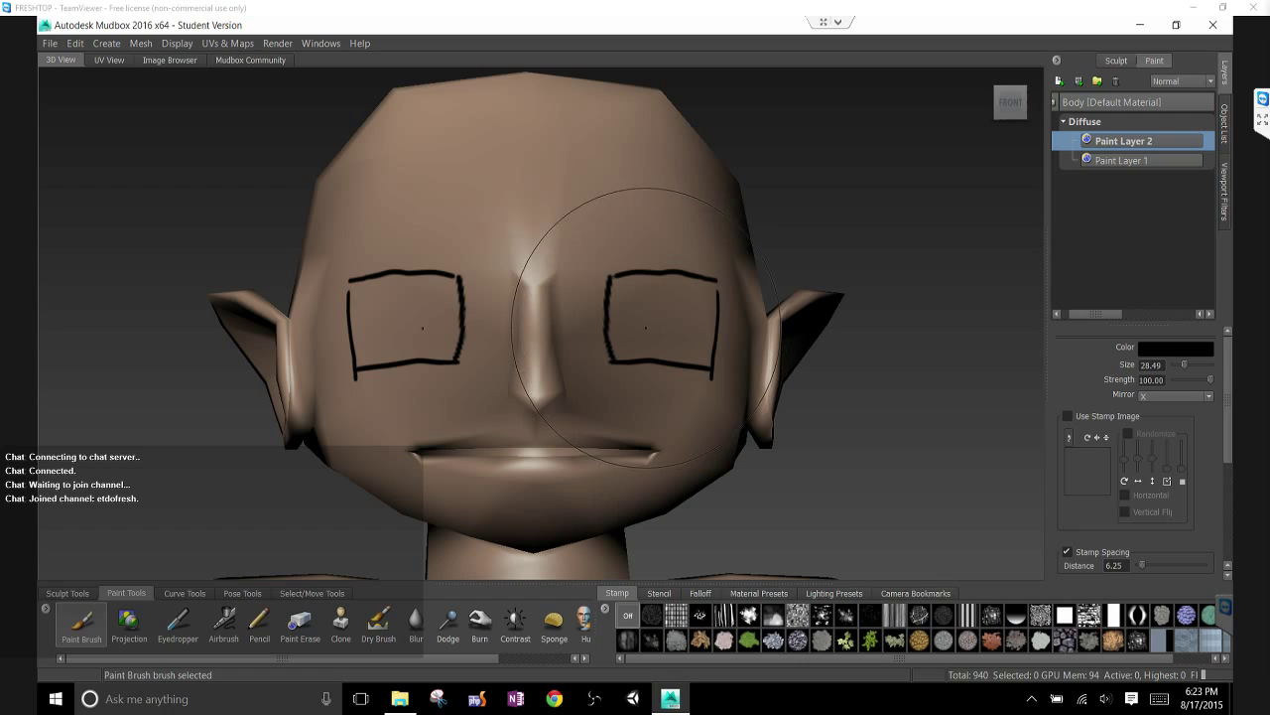
drag(657, 327, 656, 326)
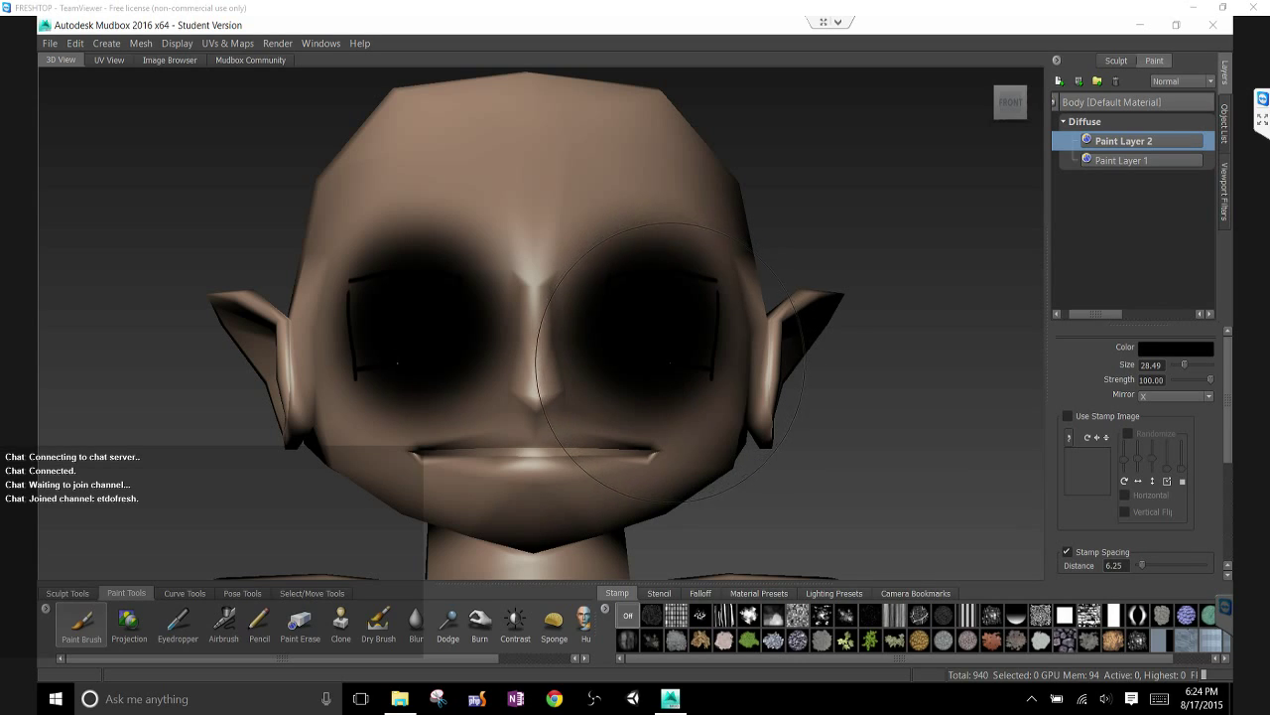
key(ctrl+z)
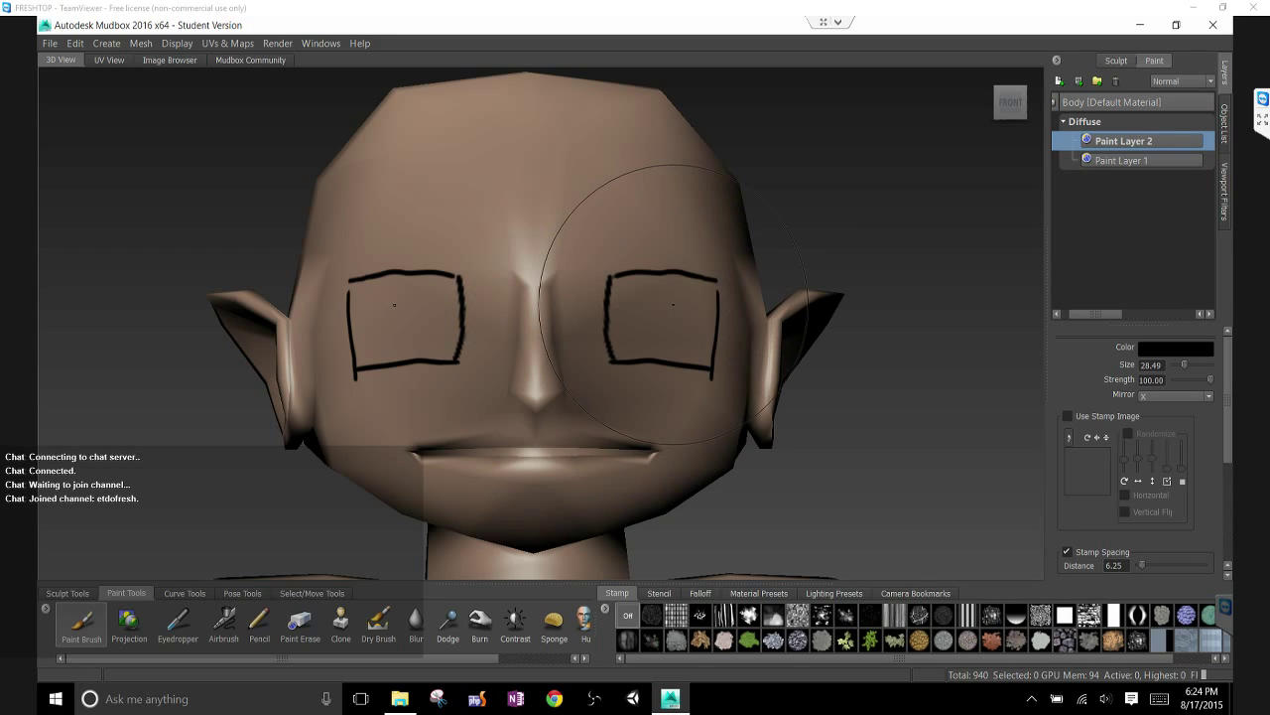
Set the Paint Brush to size 6.52 and white, and fill the inside of both eye outlines with mirroring
click(934, 13)
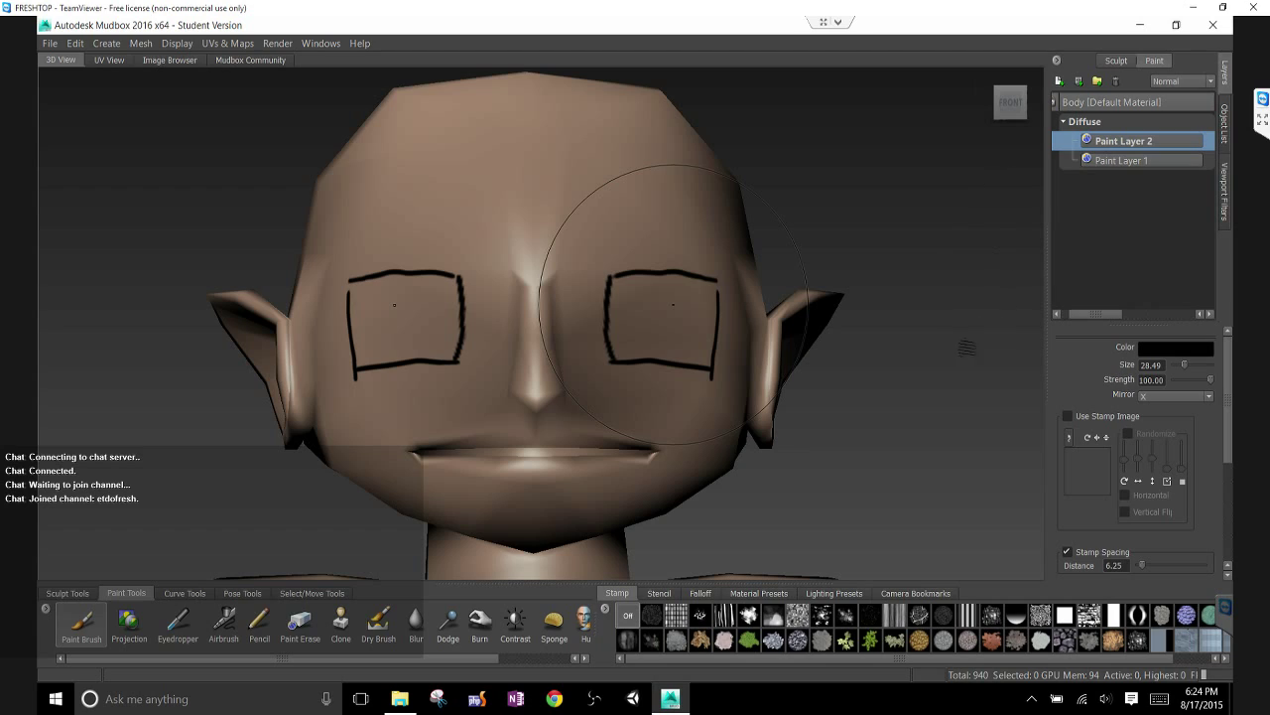
key(b)
mouse_move(937, 374)
mouse_down()
mouse_move(693, 368)
mouse_move(634, 321)
mouse_up()
click(1176, 348)
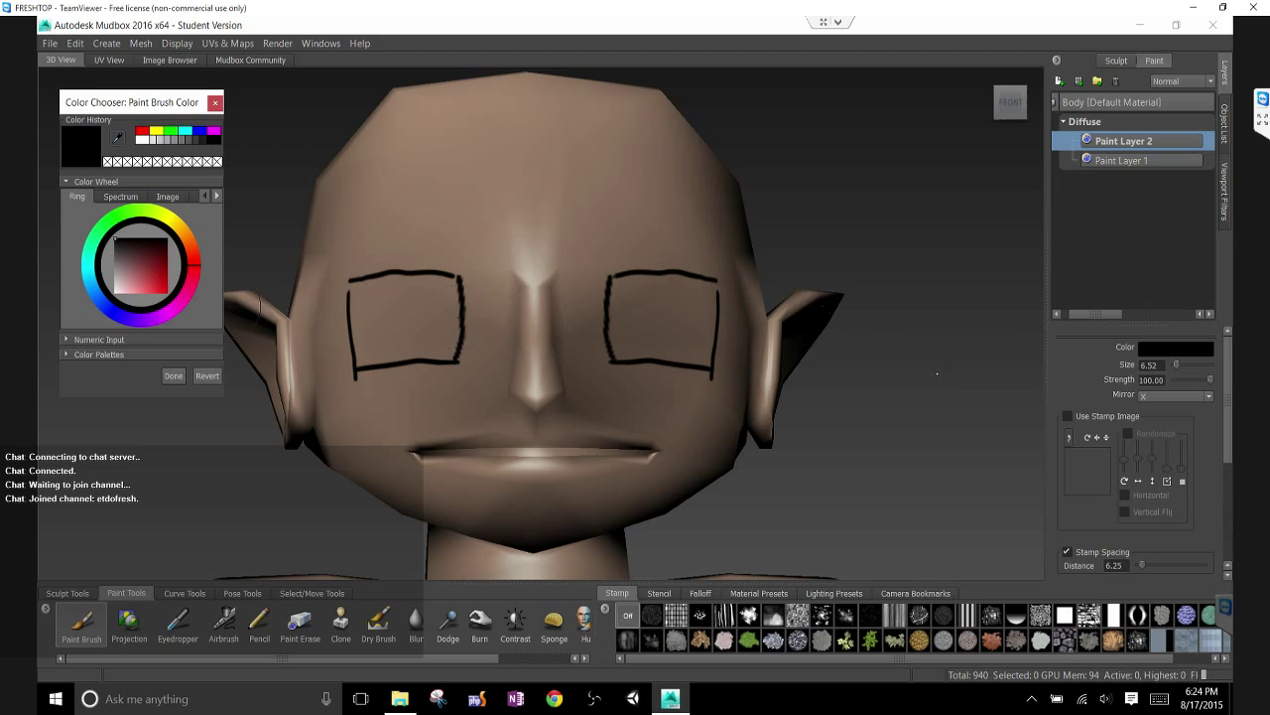
drag(132, 285, 115, 294)
click(172, 375)
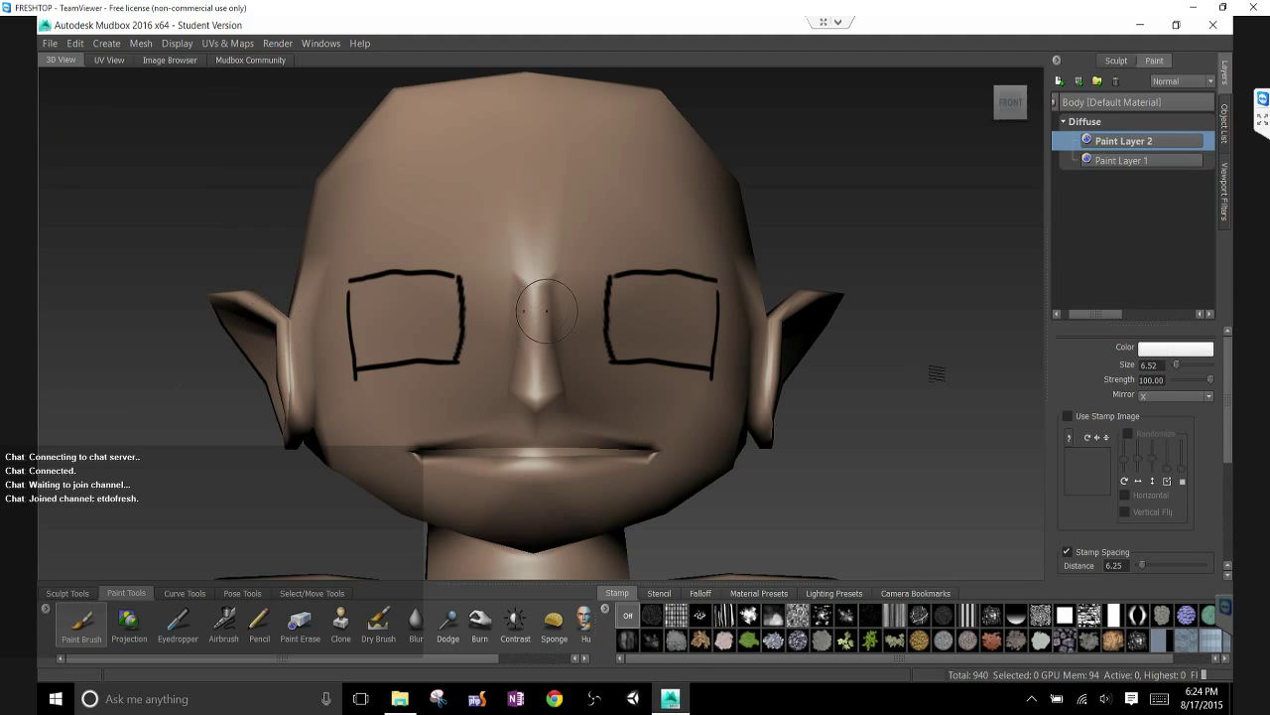
mouse_move(627, 324)
mouse_down()
mouse_move(624, 352)
mouse_move(627, 283)
mouse_move(694, 293)
mouse_move(707, 303)
mouse_move(707, 349)
mouse_move(680, 343)
mouse_move(711, 362)
mouse_move(677, 330)
mouse_move(663, 359)
mouse_move(664, 341)
mouse_move(642, 337)
mouse_move(687, 366)
mouse_move(668, 319)
mouse_up()
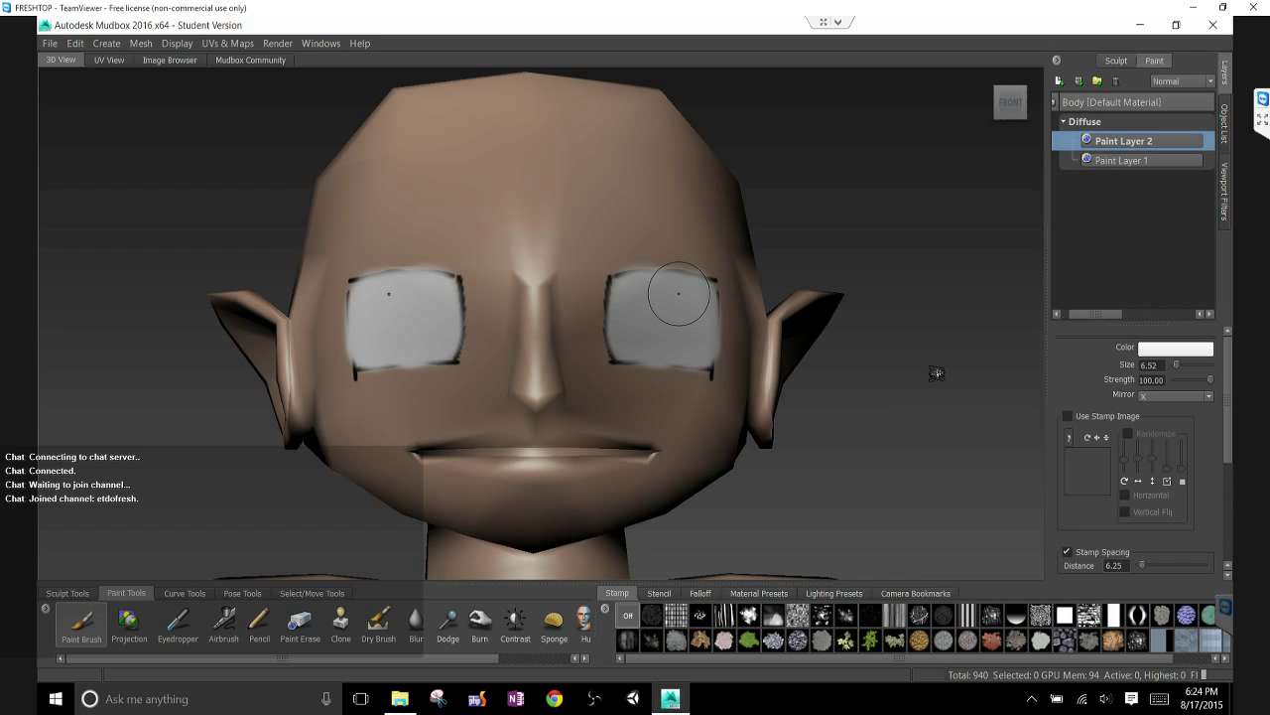
Add a third diffuse paint layer and ready the Pencil at size 0.89 for close-up work on one eye
click(1059, 81)
click(652, 398)
click(259, 620)
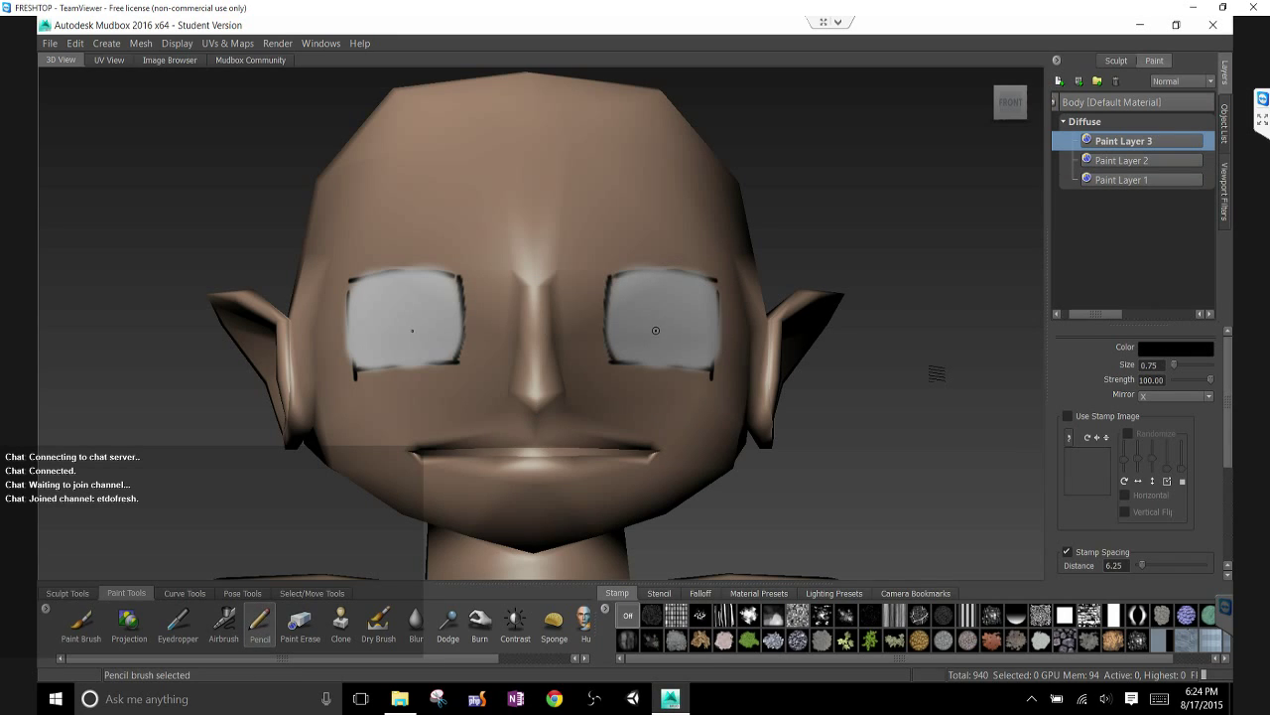
mouse_move(421, 392)
alt+right_down()
mouse_move(955, 269)
mouse_move(1033, 269)
alt+right_up()
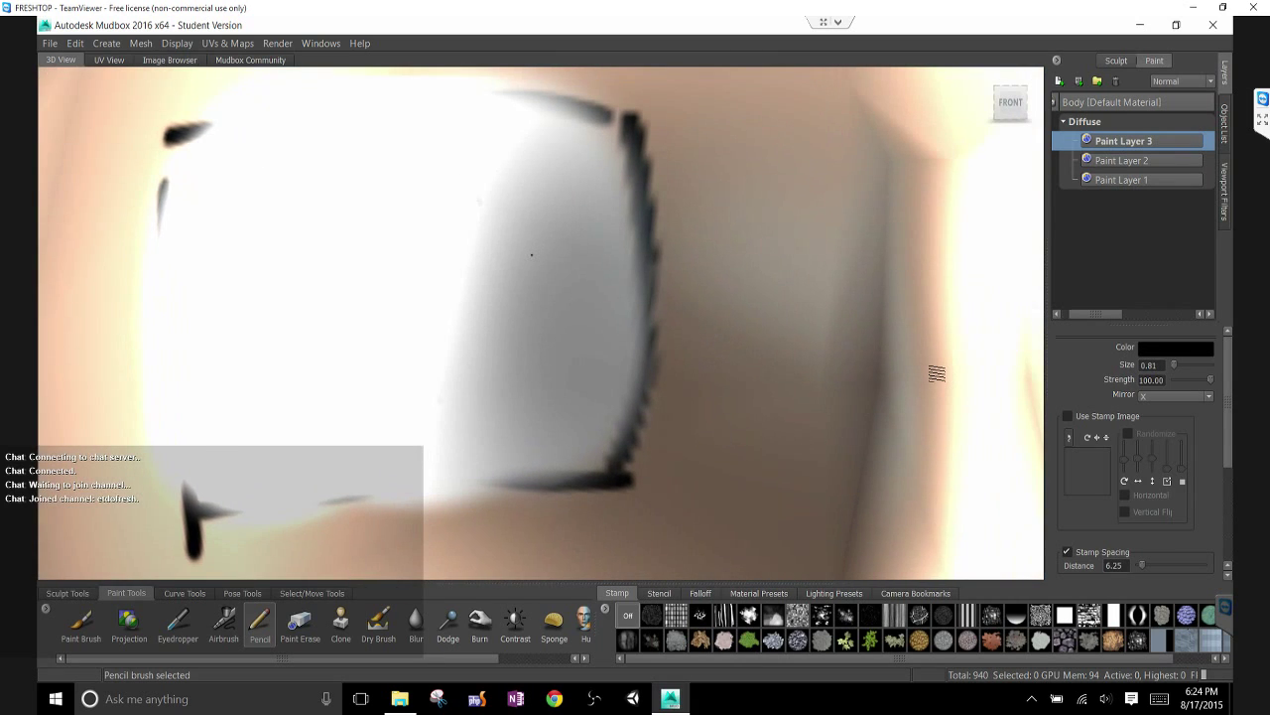
alt+middle_drag(532, 255, 567, 298)
alt+right_drag(567, 298, 538, 336)
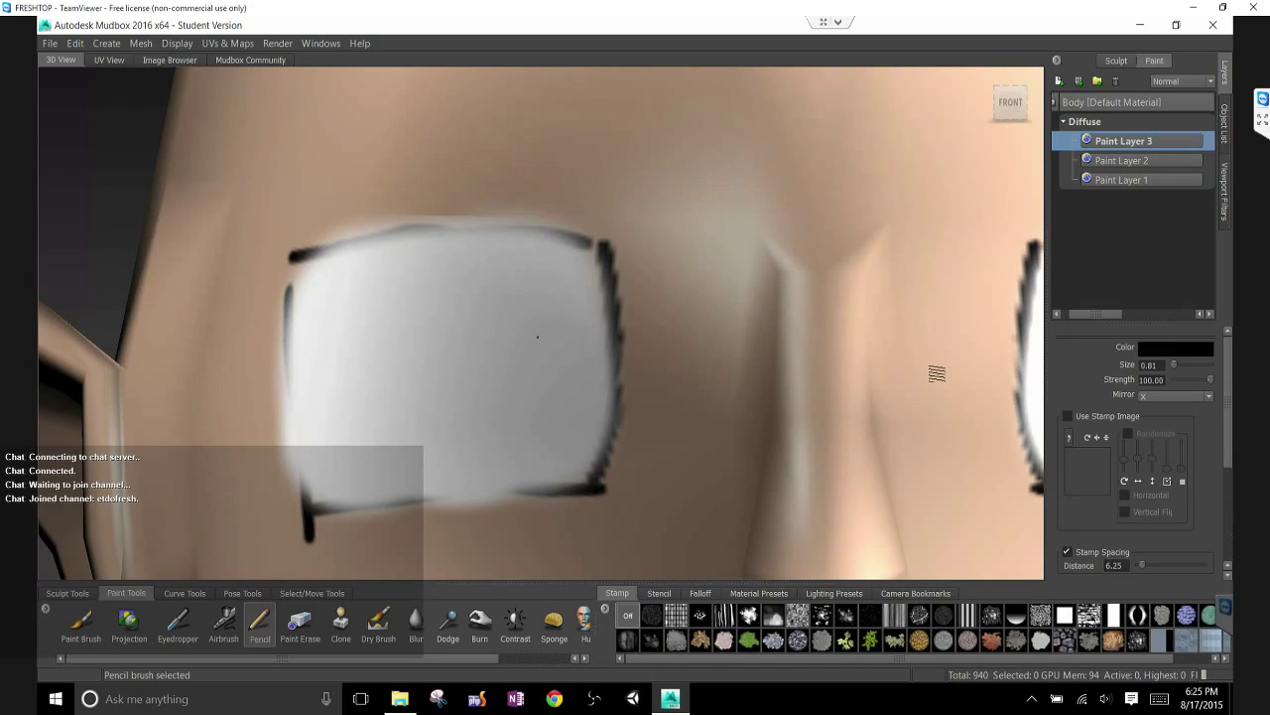
key(bracketright)
key(b)
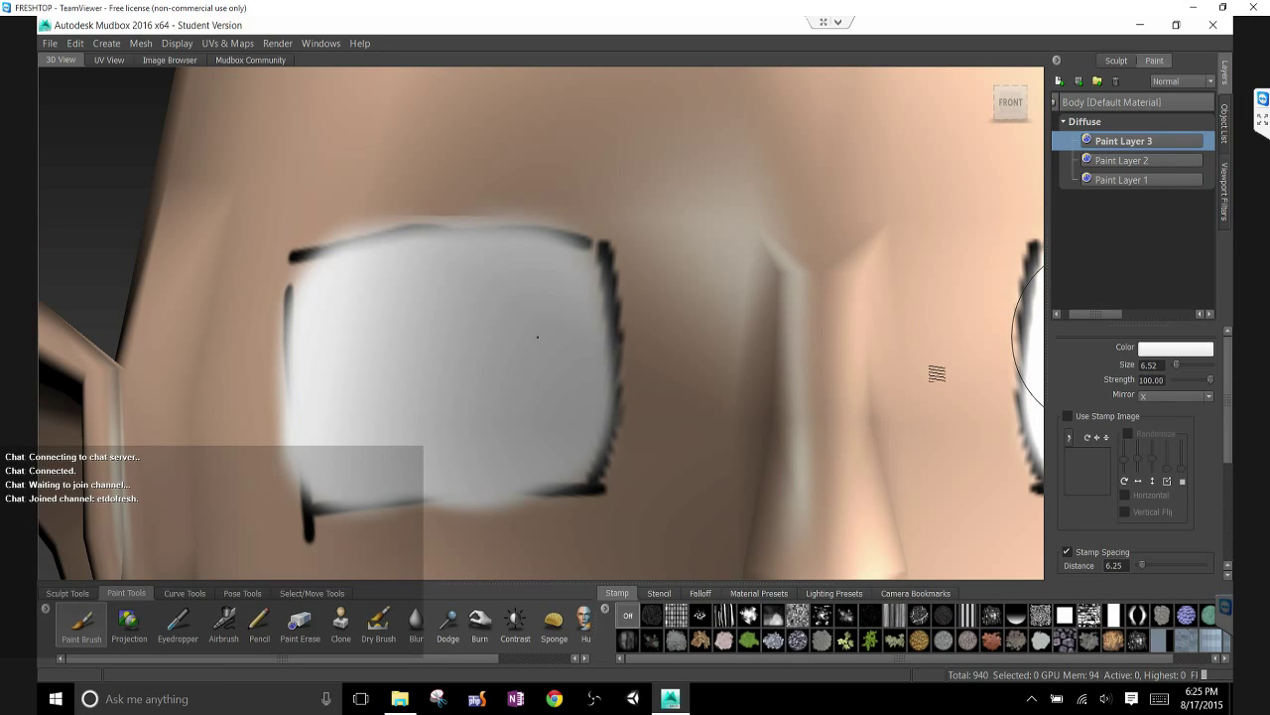
click(937, 373)
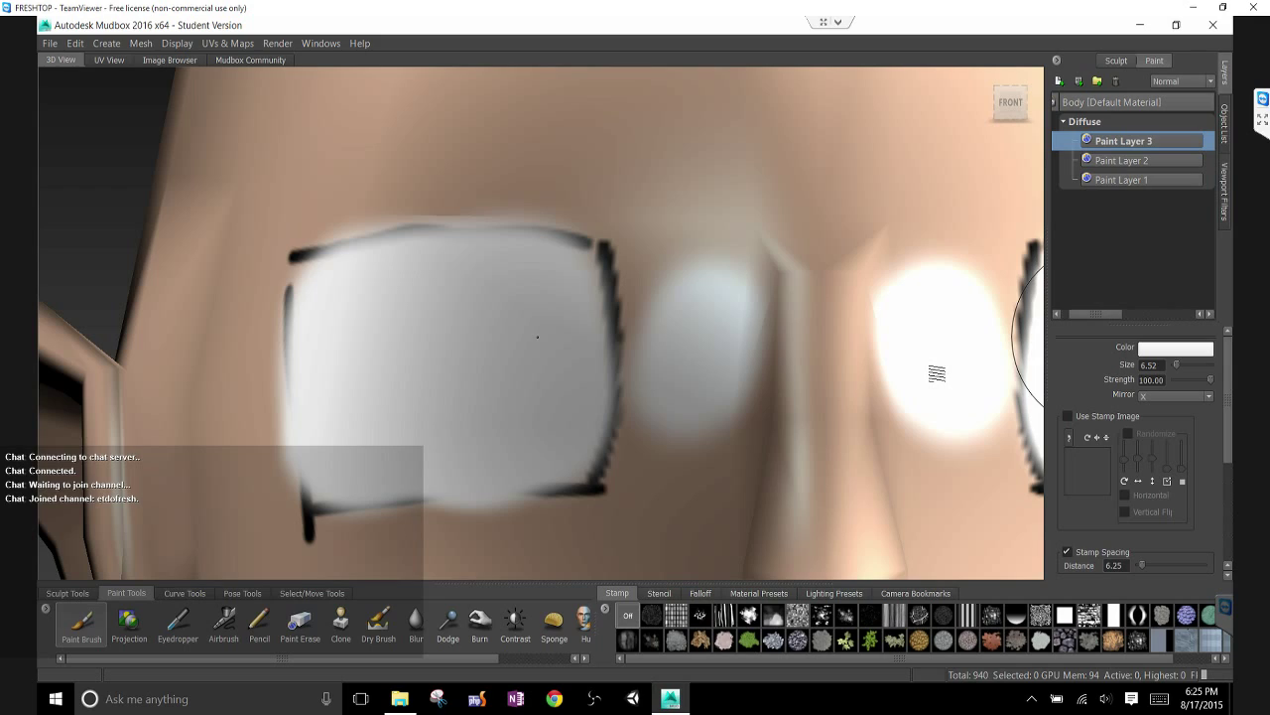
key(ctrl+z)
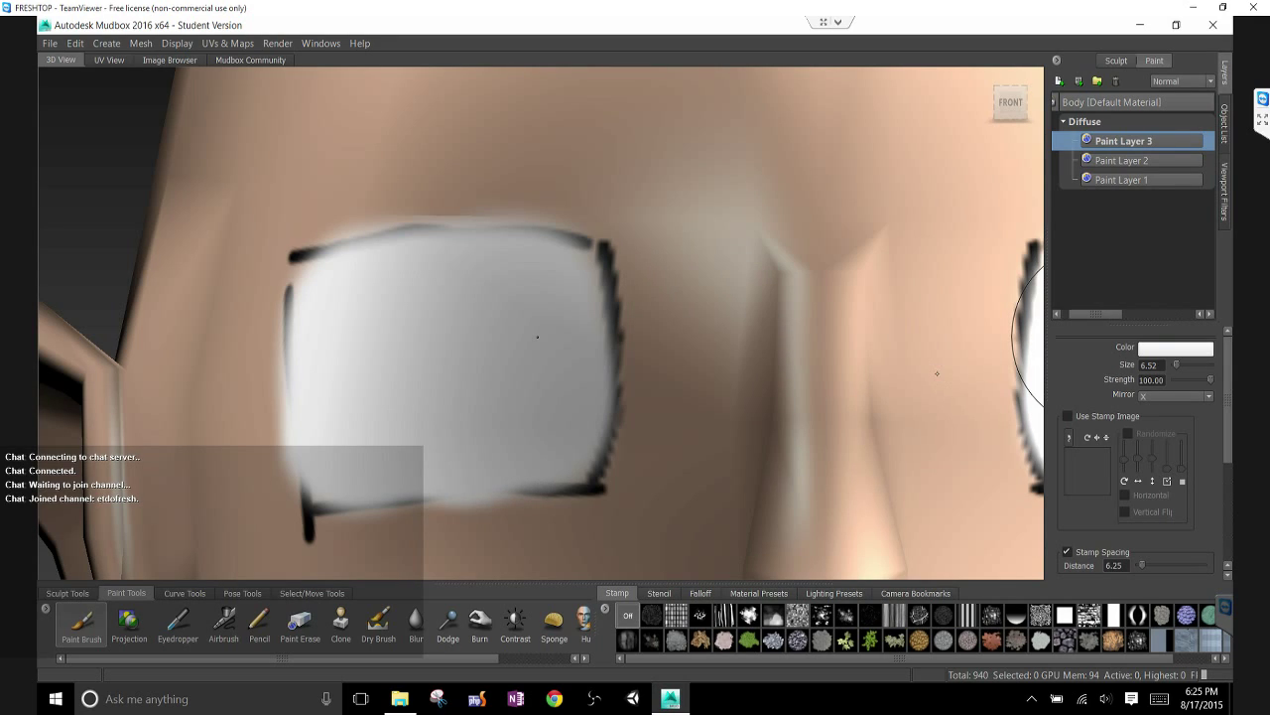
Set the Paint Brush color to black, and pencil an oval iris outline and a short vertical pupil mark at size 0.52
click(1175, 348)
click(120, 261)
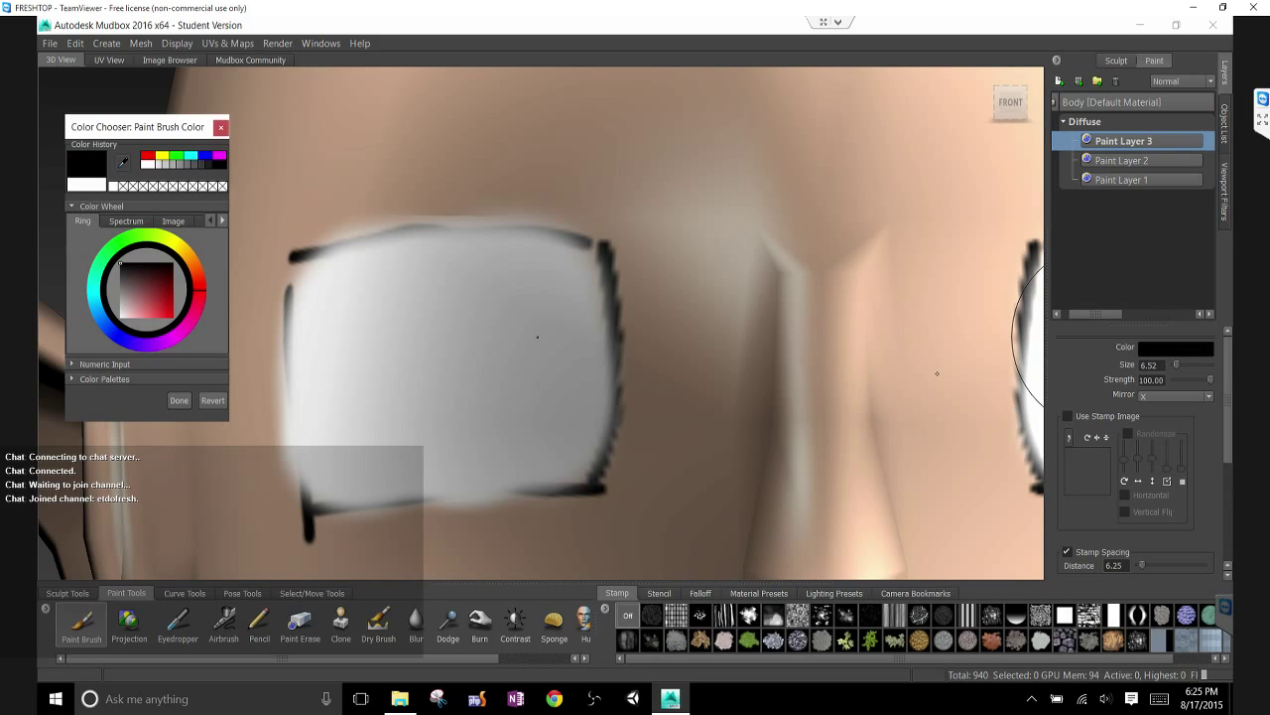
click(260, 620)
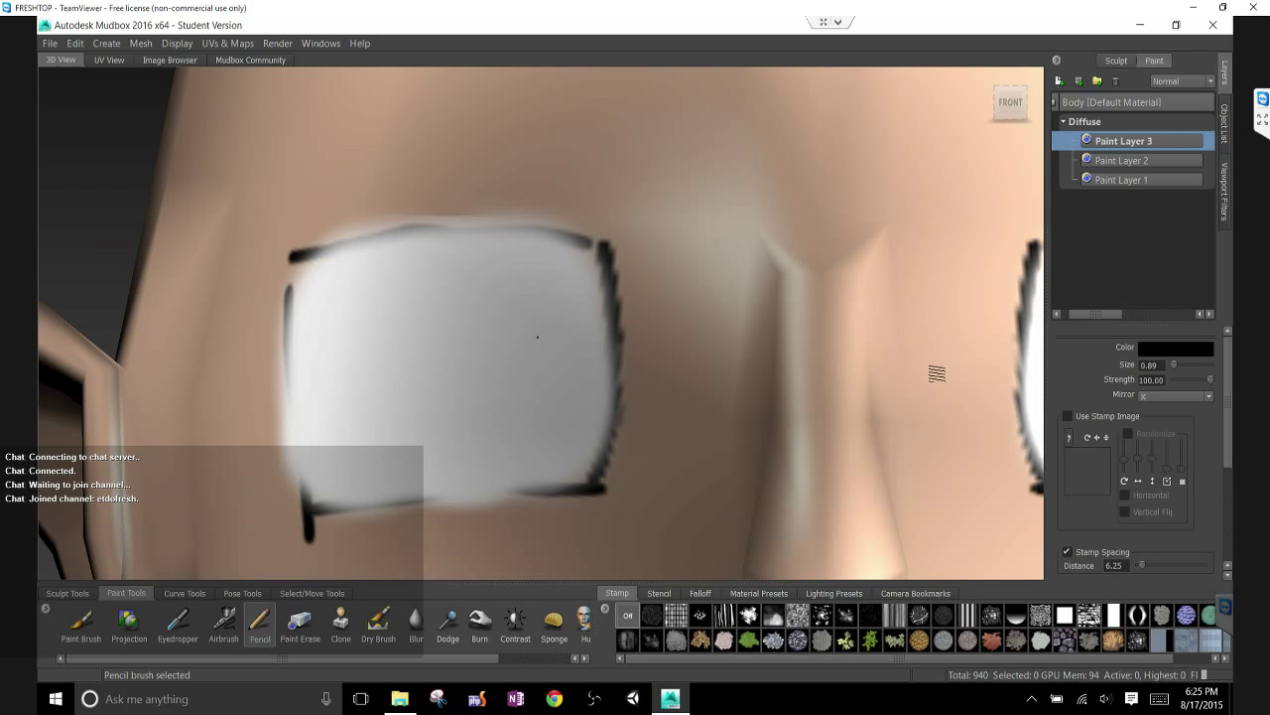
key([)
key([)
mouse_move(424, 242)
mouse_down()
mouse_move(380, 343)
mouse_move(375, 402)
mouse_move(443, 485)
mouse_up()
mouse_move(422, 240)
mouse_down()
mouse_move(461, 234)
mouse_move(518, 264)
mouse_move(539, 369)
mouse_move(541, 397)
mouse_move(506, 464)
mouse_move(449, 487)
mouse_up()
mouse_move(457, 318)
mouse_down()
mouse_move(460, 422)
mouse_move(464, 338)
mouse_move(469, 413)
mouse_up()
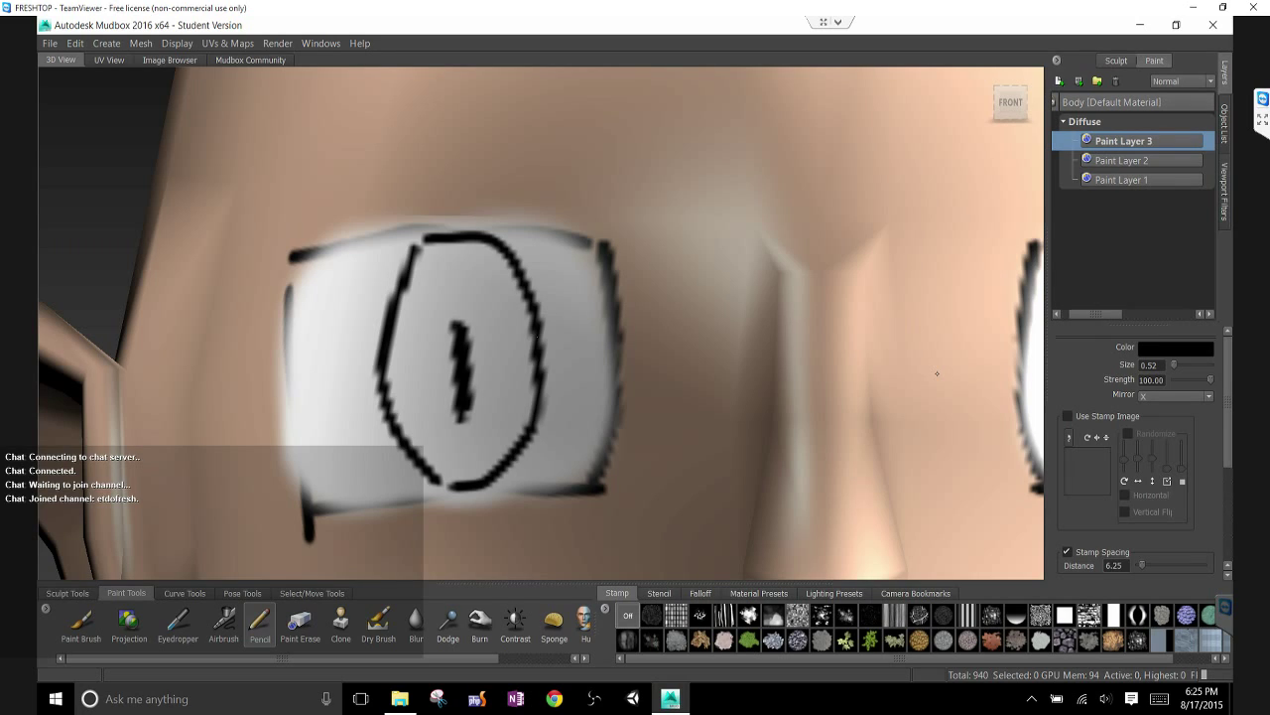
Add another diffuse paint layer at size 2048 as 8-bit RGBA PNG, and place it directly below the iris outline layer
click(1059, 80)
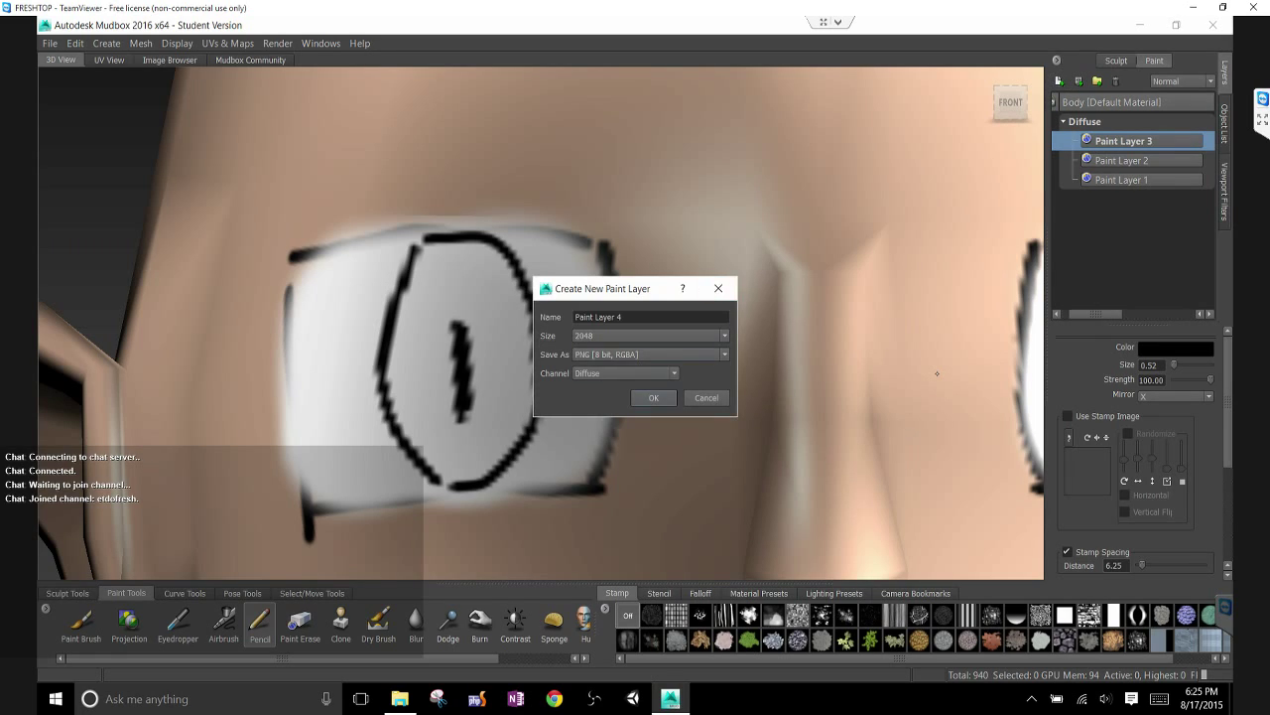
click(653, 397)
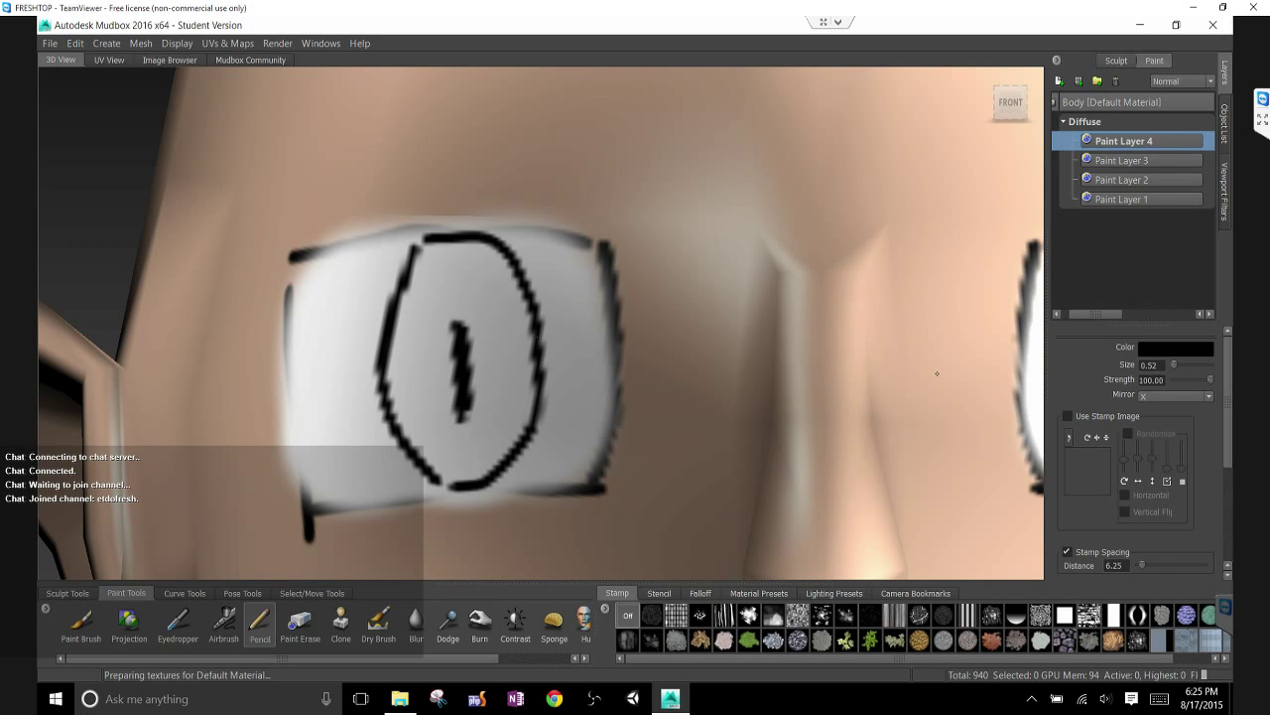
drag(937, 377, 1120, 169)
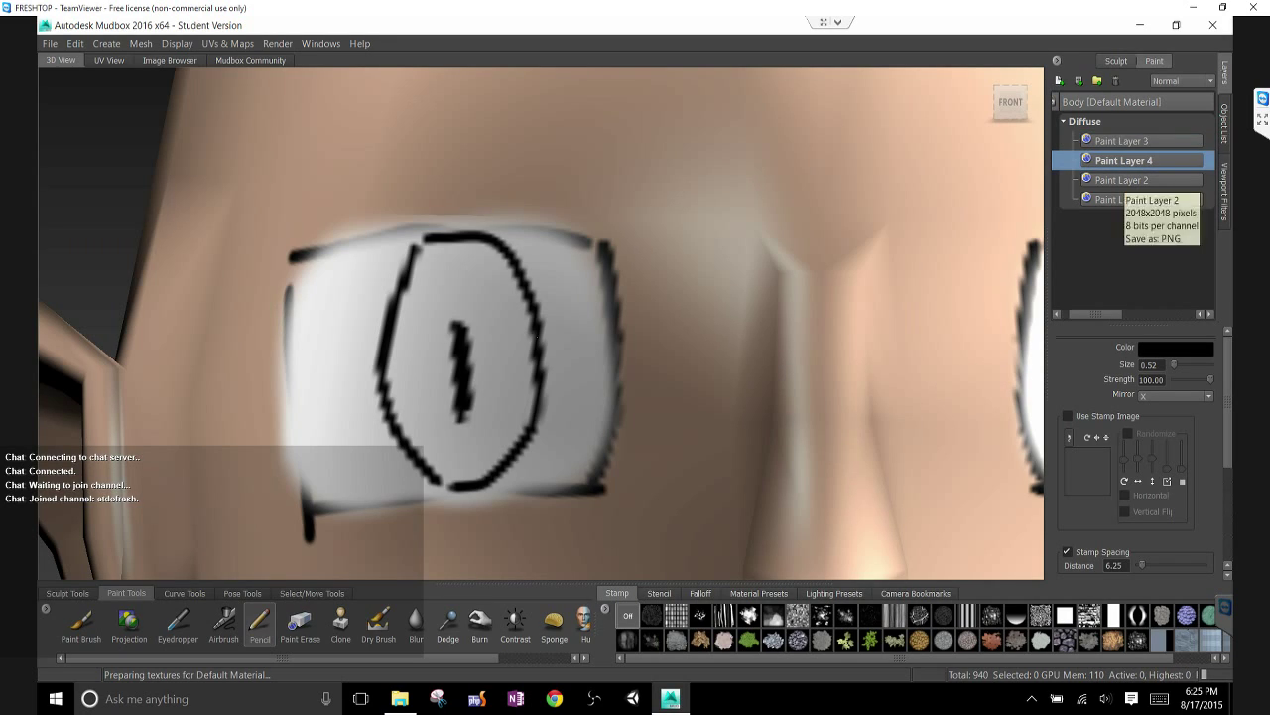
Set the Paint Brush color to a muted medium blue for the iris fill
click(81, 621)
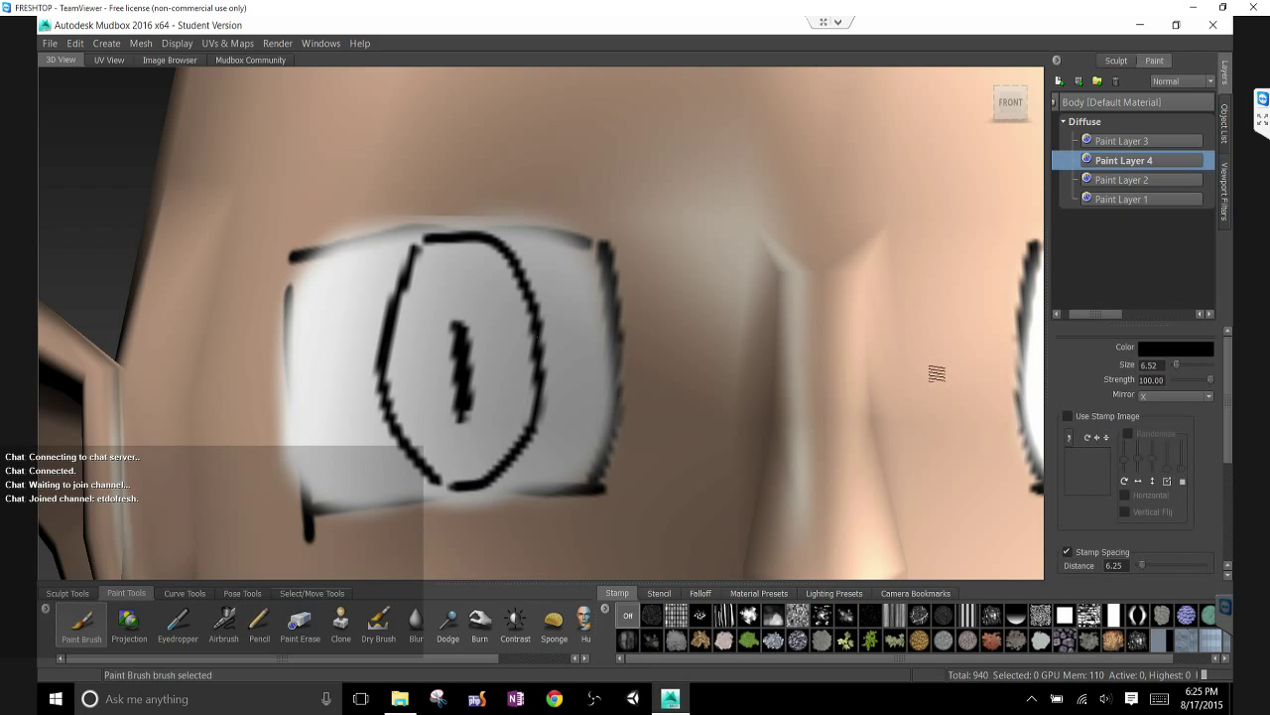
click(1175, 348)
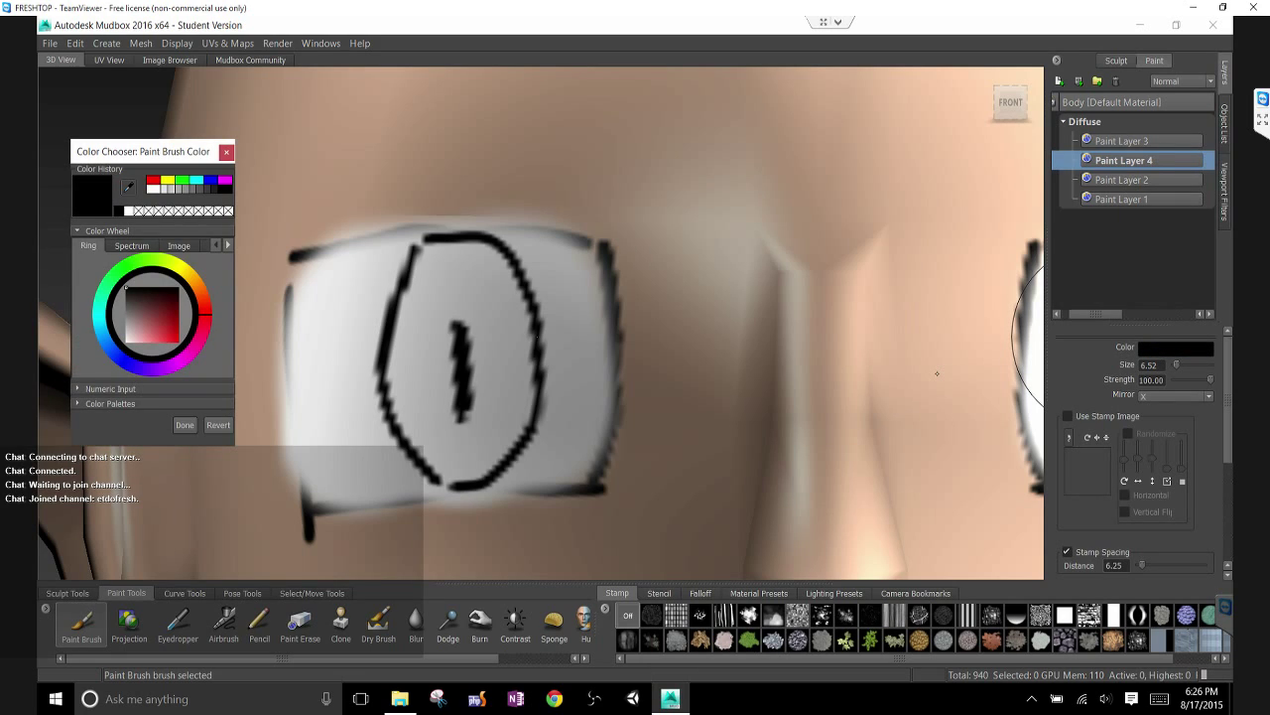
click(103, 340)
click(150, 318)
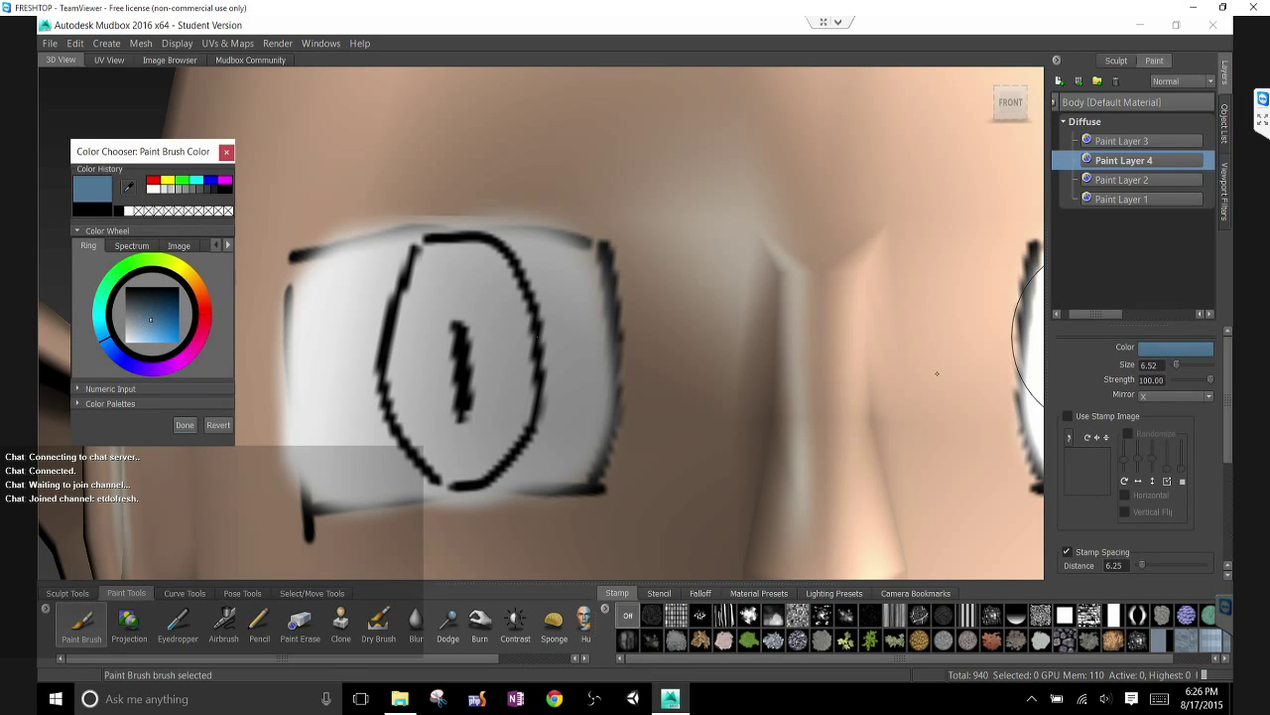
click(937, 374)
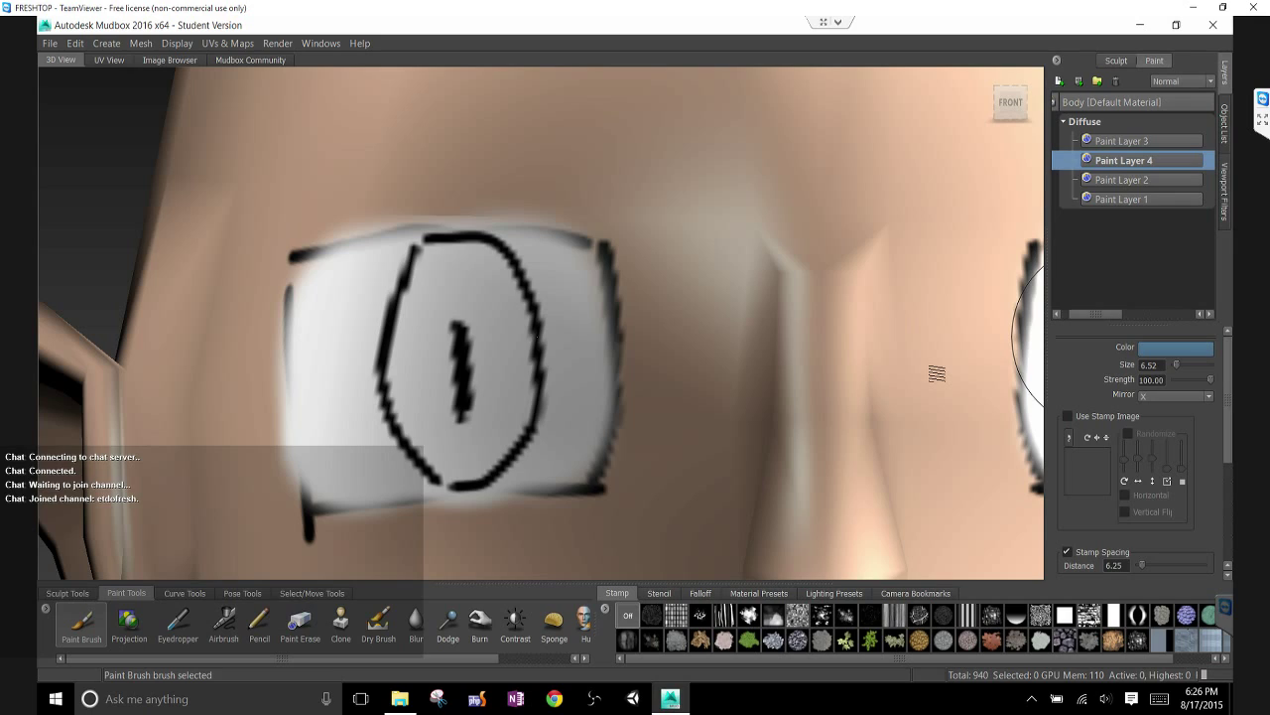
key(b)
drag(537, 337, 566, 338)
drag(428, 366, 437, 354)
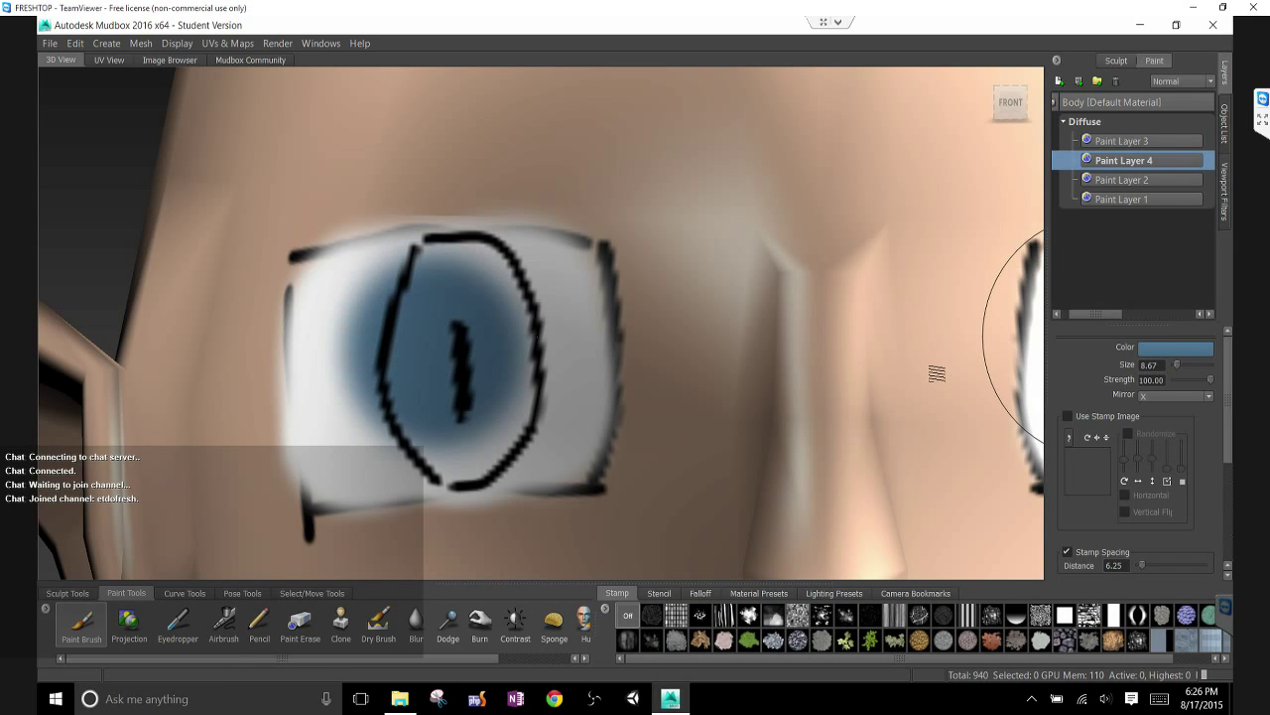
key(ctrl+z)
Resize the Paint Brush to 6.32 and fill the inside of the iris outlines on both eyes with blue, using mirroring
key(b)
drag(537, 337, 504, 338)
drag(431, 351, 425, 391)
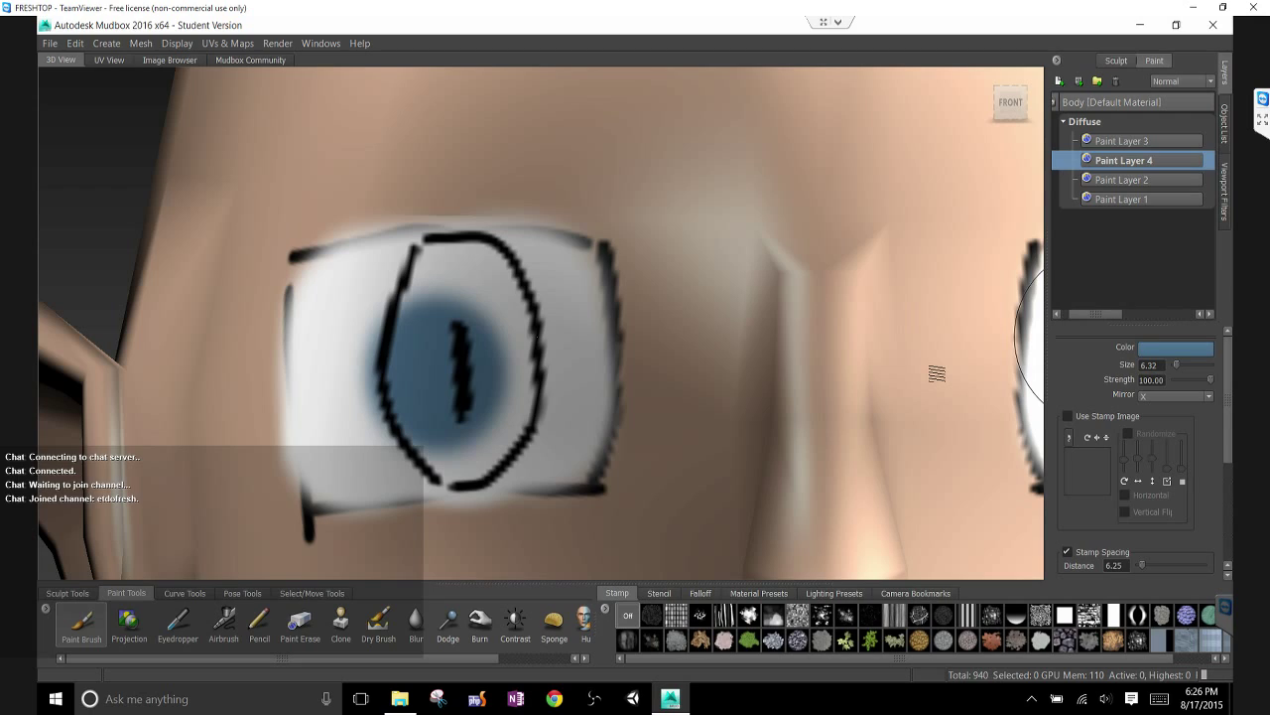
key(ctrl+z)
mouse_move(479, 327)
mouse_down()
mouse_move(481, 370)
mouse_move(453, 401)
mouse_move(461, 437)
mouse_move(429, 395)
mouse_move(459, 294)
mouse_move(436, 282)
mouse_move(458, 274)
mouse_move(521, 308)
mouse_move(544, 372)
mouse_move(533, 447)
mouse_up()
Delete the paint layer holding the old eye outlines, and add a new diffuse paint layer directly above the white eye fill layer
scroll(937, 374, down, 5)
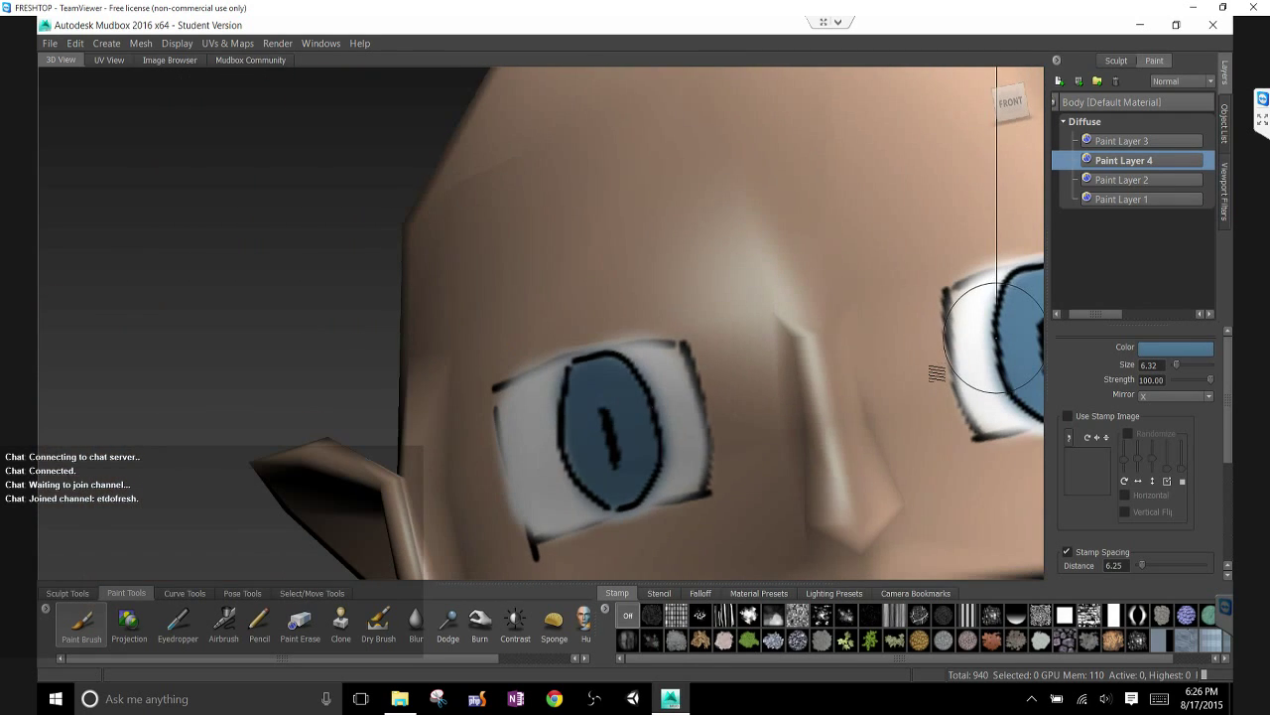
mouse_move(937, 373)
alt+mouse_down()
mouse_move(950, 363)
mouse_move(936, 373)
alt+mouse_up()
scroll(936, 373, down, 6)
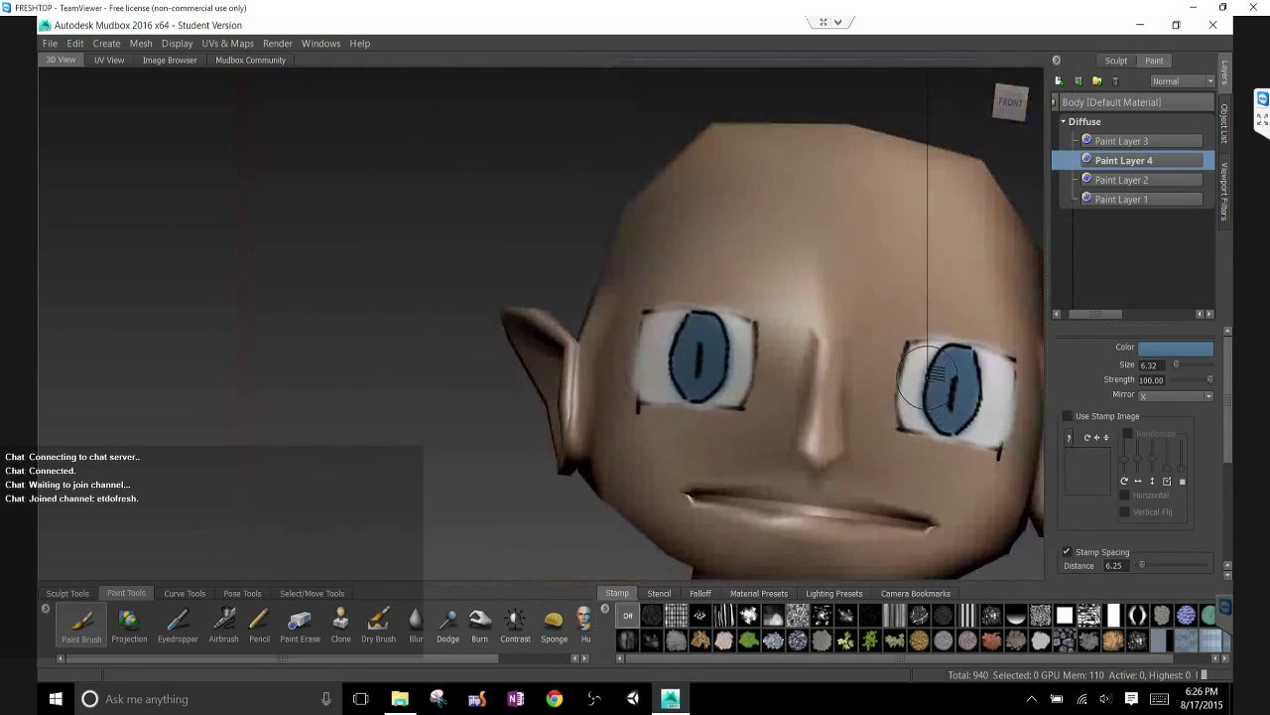
scroll(936, 373, up, 6)
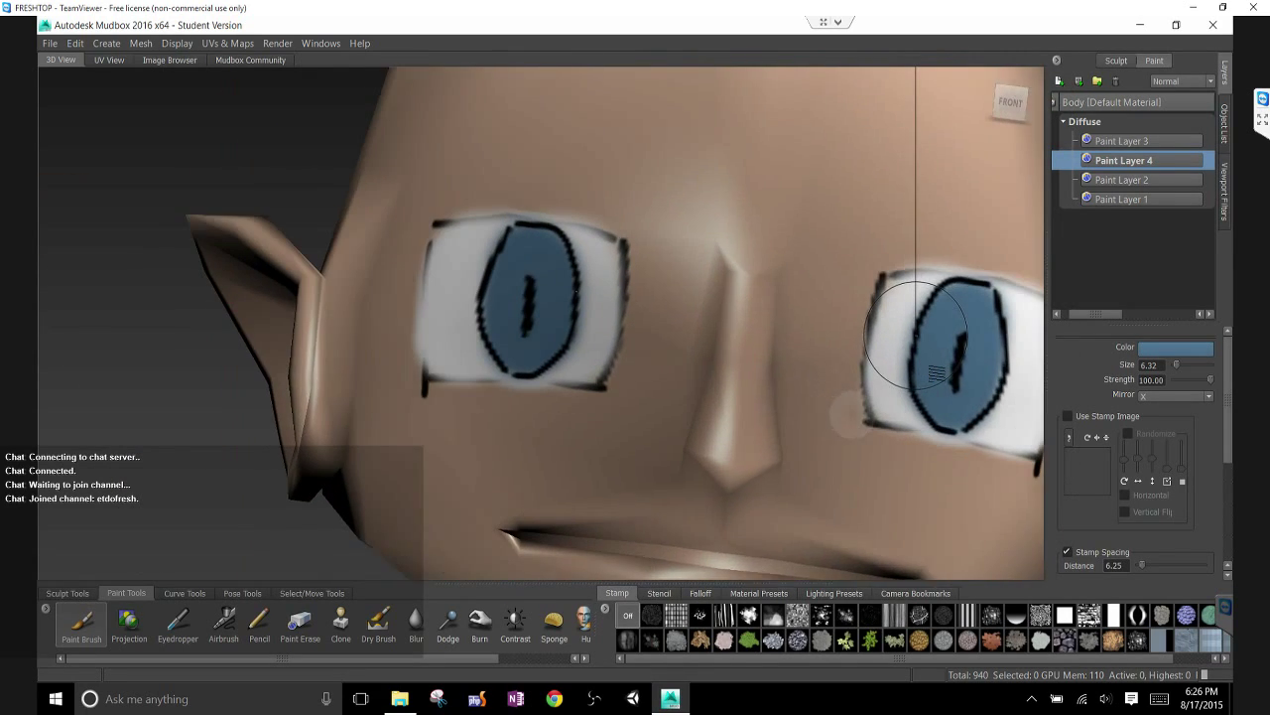
scroll(937, 374, up, 1)
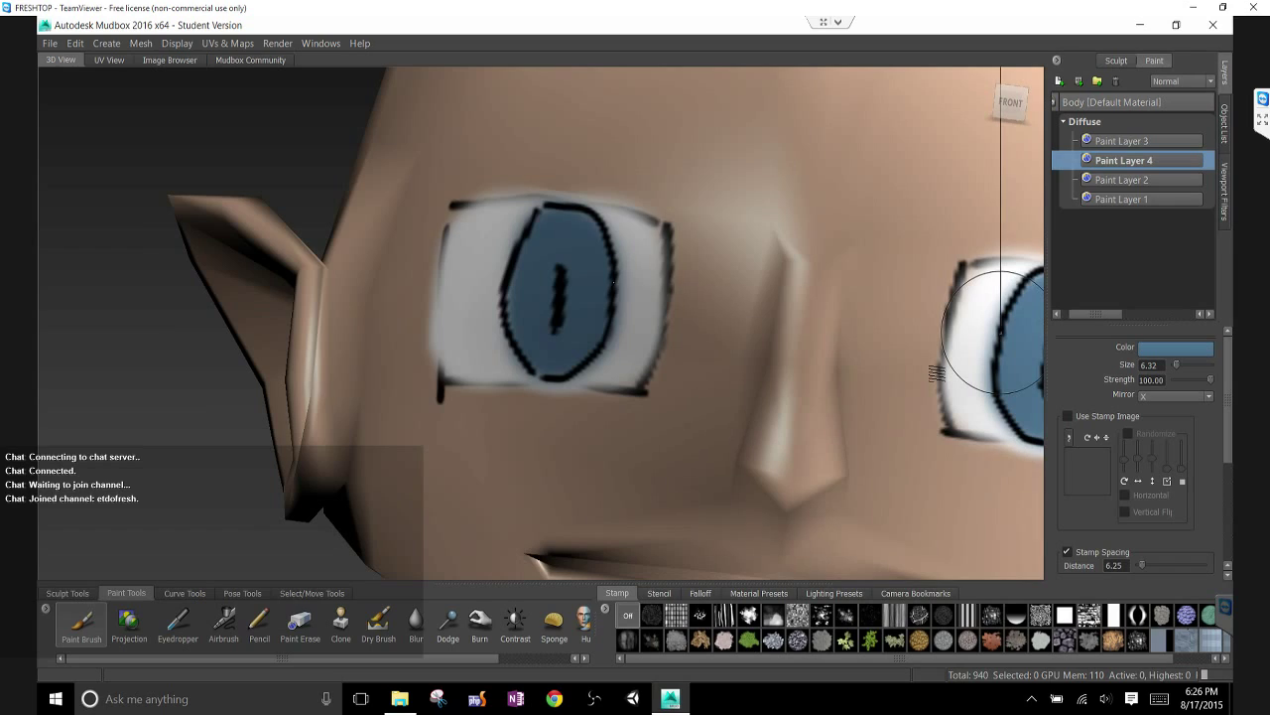
click(1144, 201)
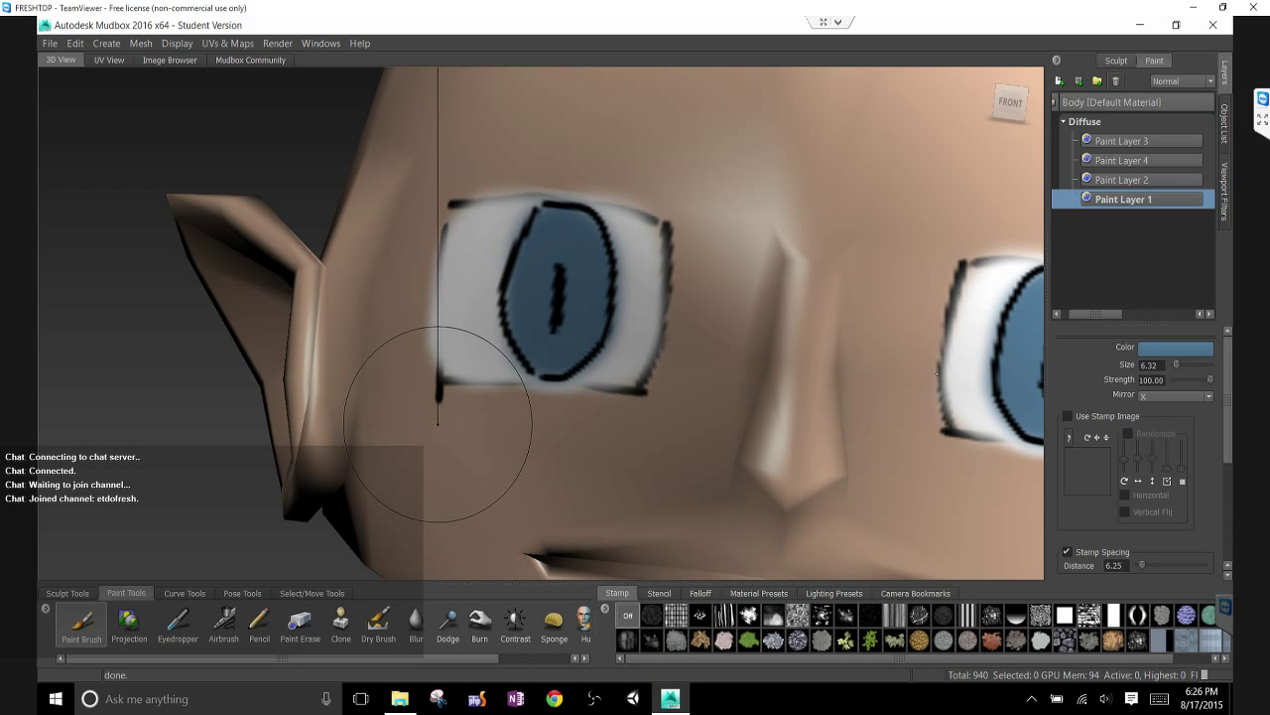
click(1116, 80)
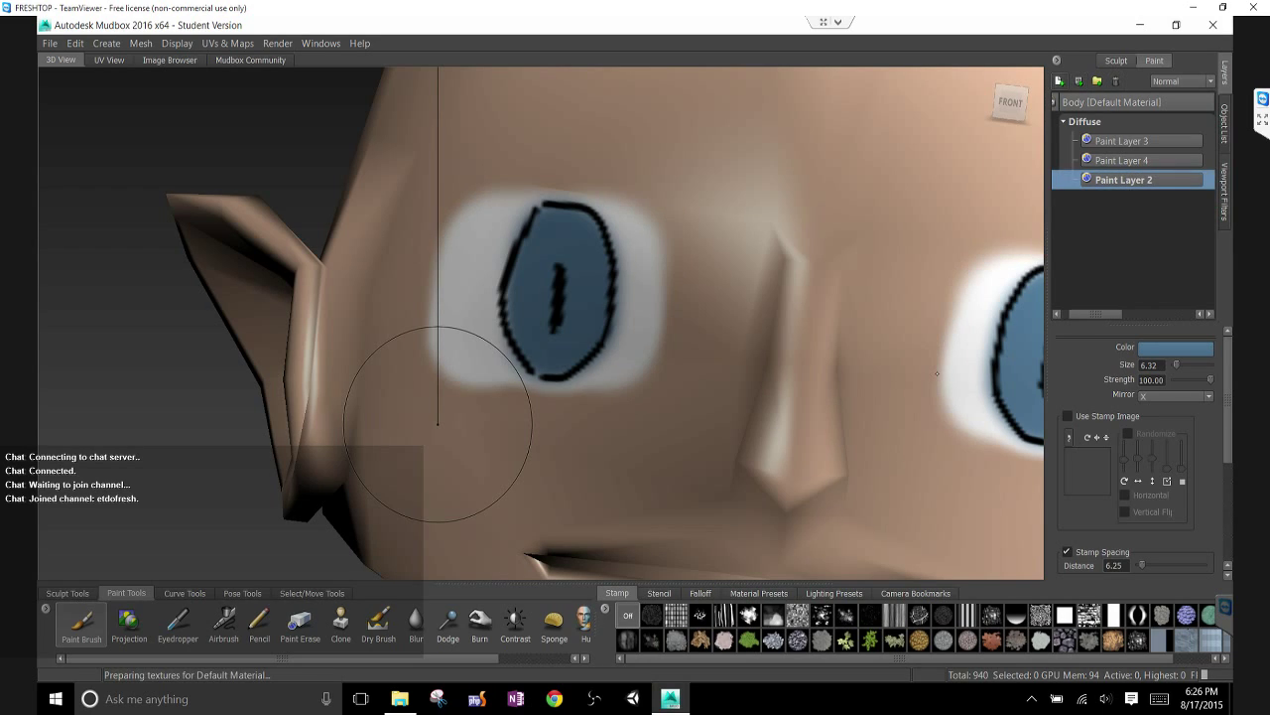
click(1058, 80)
click(657, 397)
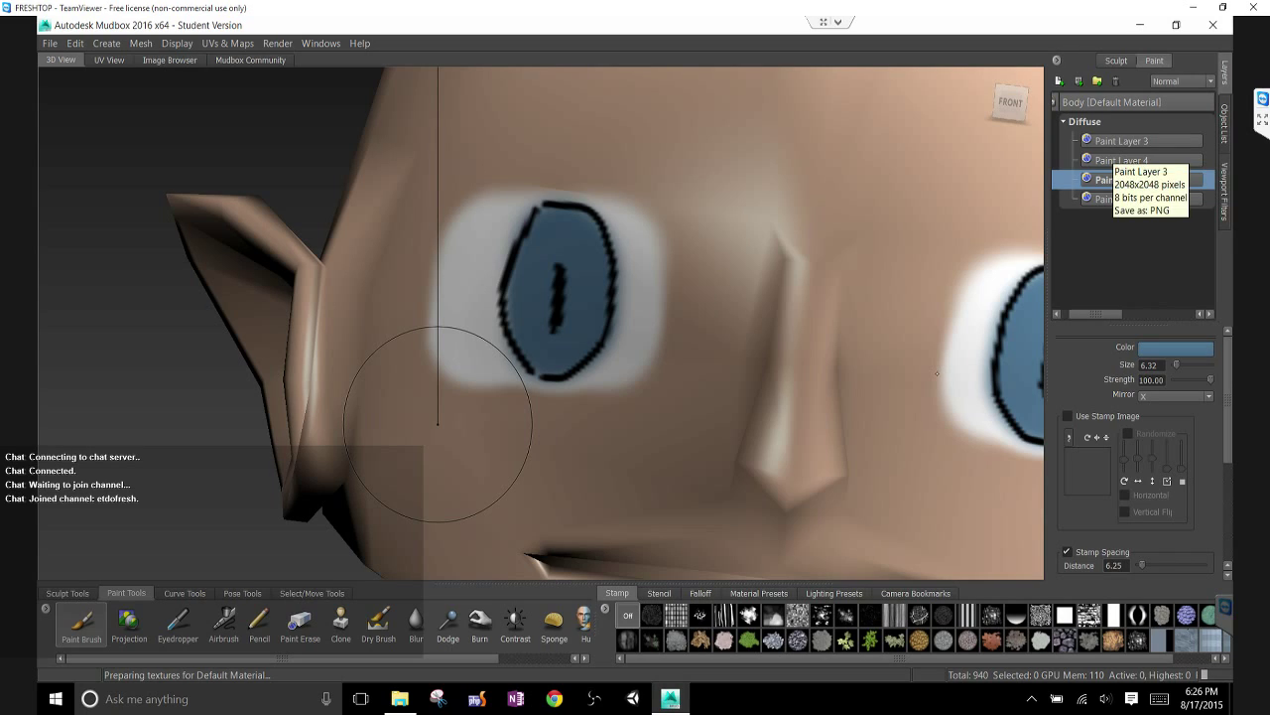
With the black Pencil at size 0.52 and X mirroring, draw rounded outlines around the eye whites and an arched eyebrow above each eye
click(258, 624)
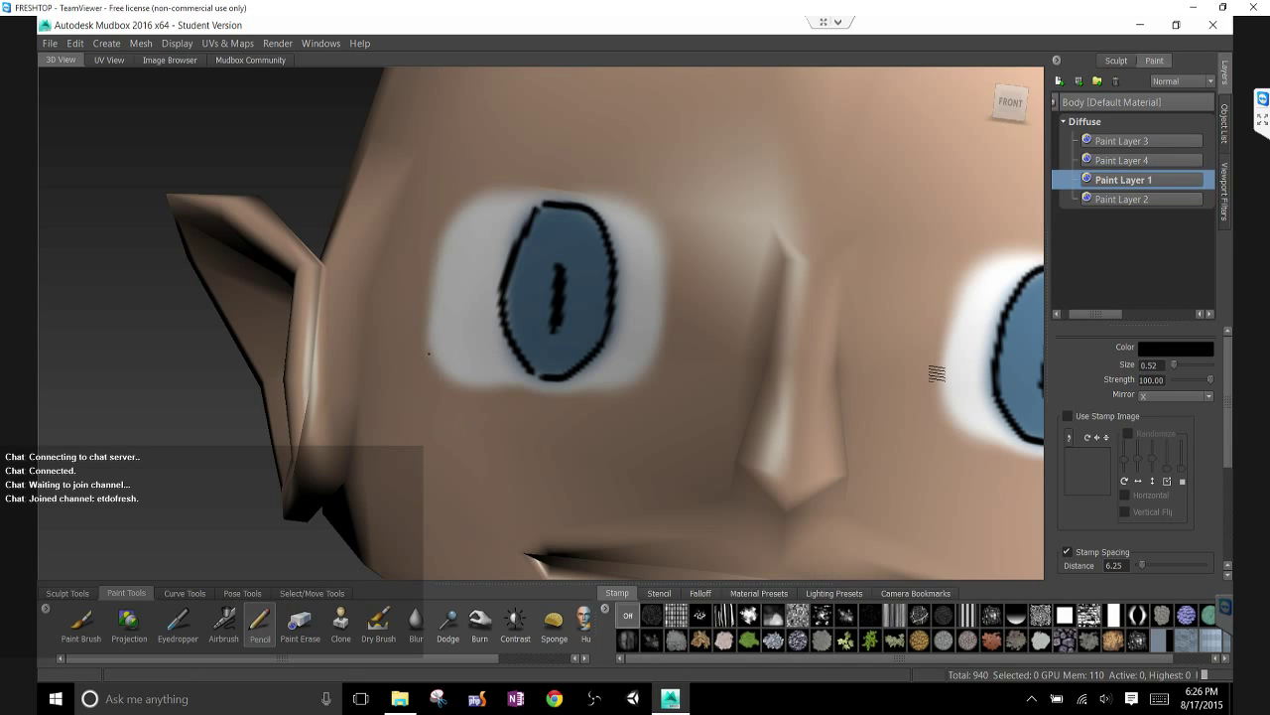
mouse_move(428, 344)
mouse_down()
mouse_move(434, 270)
mouse_move(462, 202)
mouse_move(568, 191)
mouse_move(654, 224)
mouse_move(660, 302)
mouse_move(644, 376)
mouse_move(616, 389)
mouse_move(464, 395)
mouse_move(429, 353)
mouse_up()
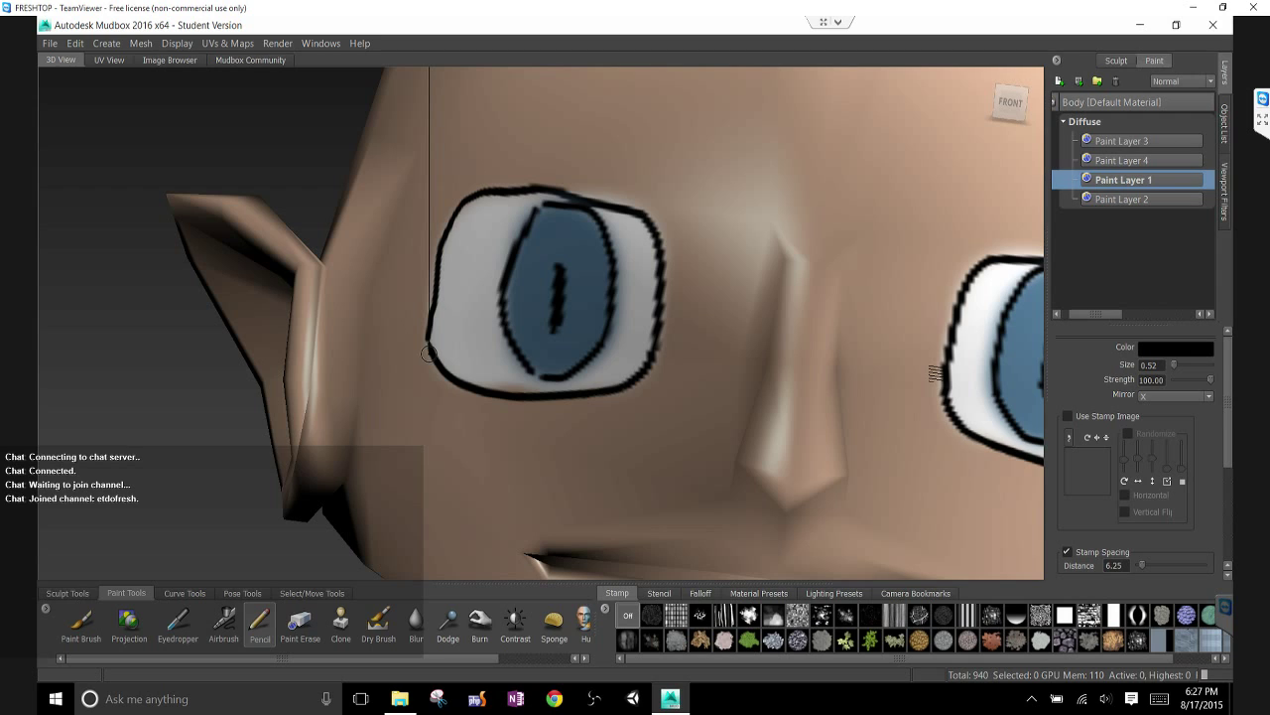
scroll(429, 353, down, 5)
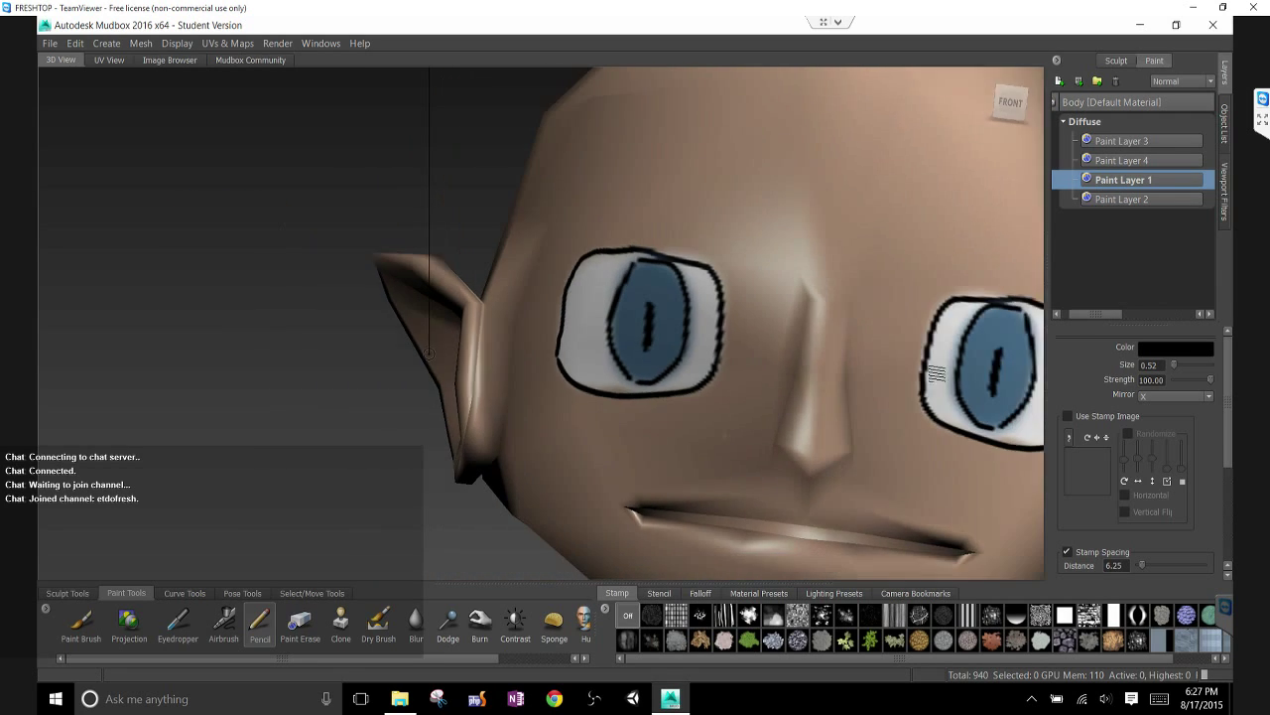
alt+drag(429, 353, 429, 353)
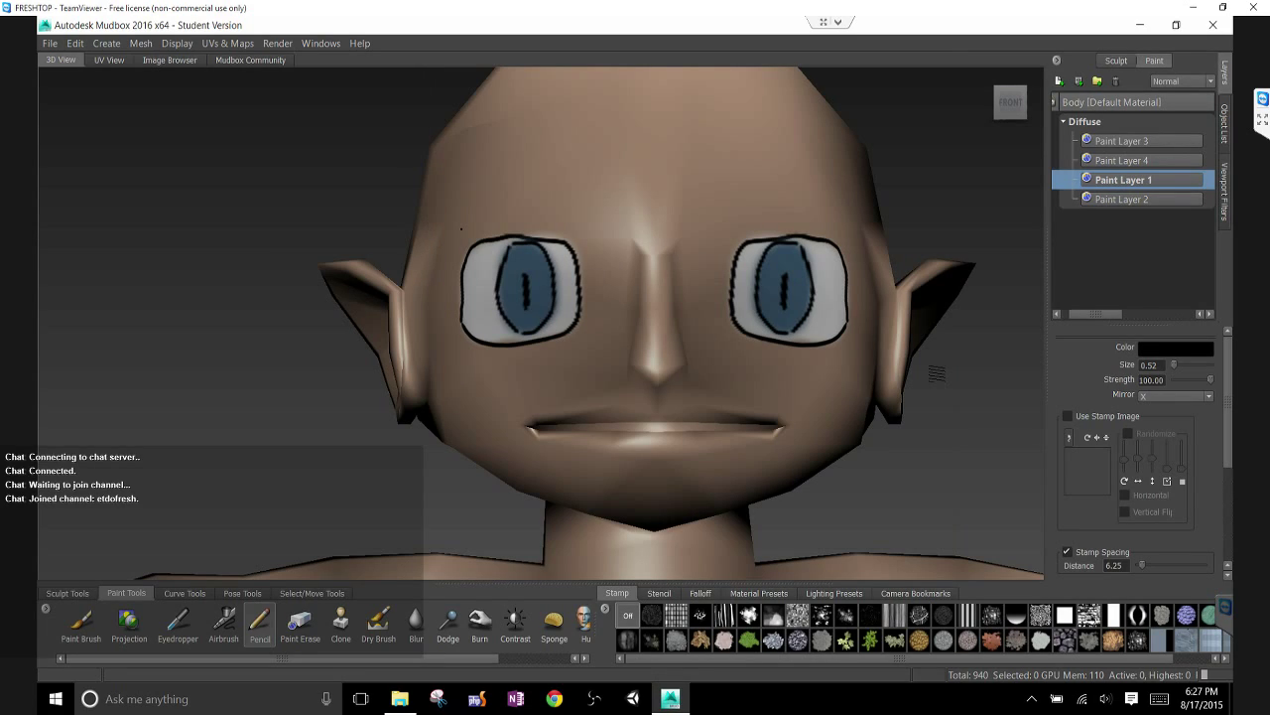
mouse_move(462, 229)
mouse_down()
mouse_move(494, 189)
mouse_move(531, 183)
mouse_move(595, 222)
mouse_up()
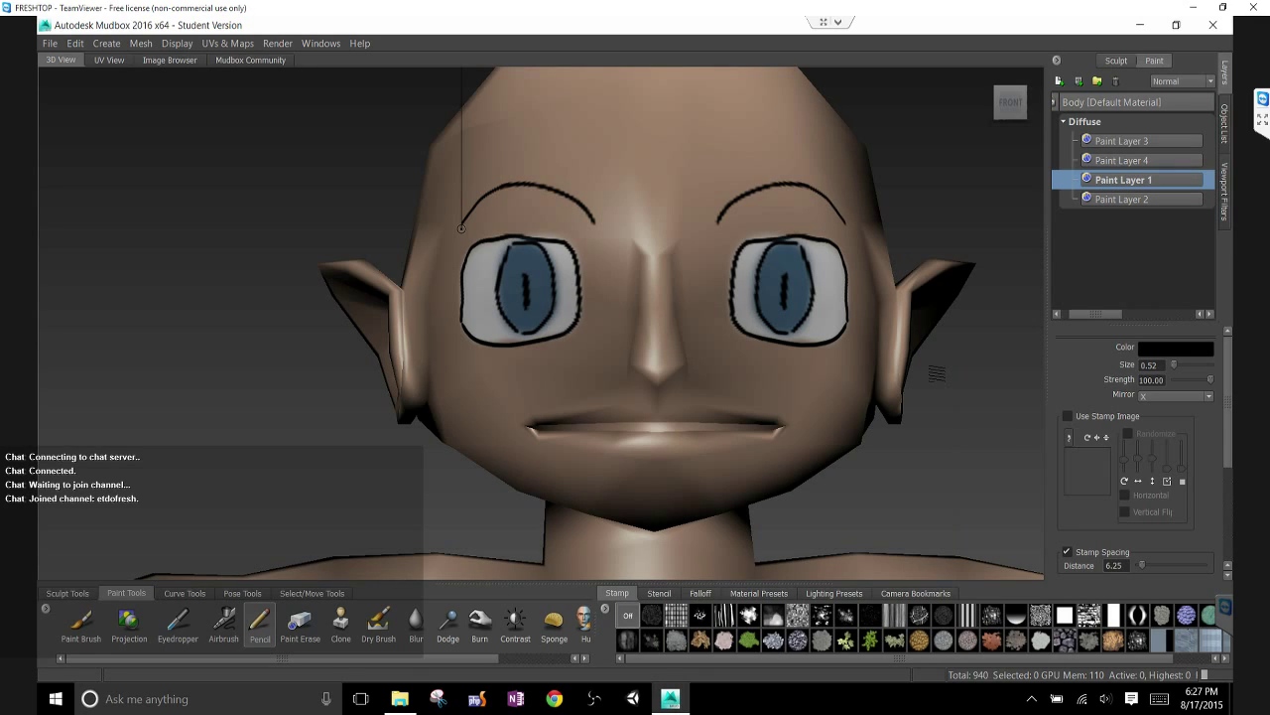
Examine the painted face and the full body from the front and from an angle
scroll(462, 229, down, 5)
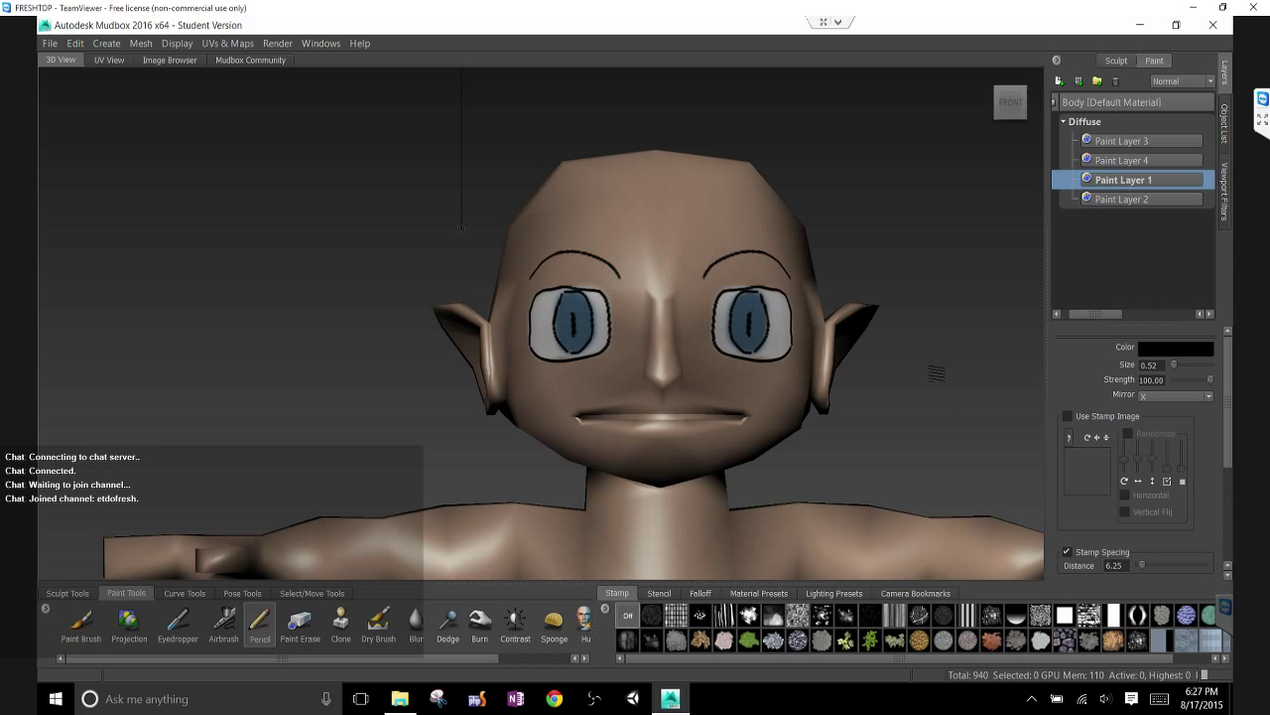
scroll(462, 229, down, 4)
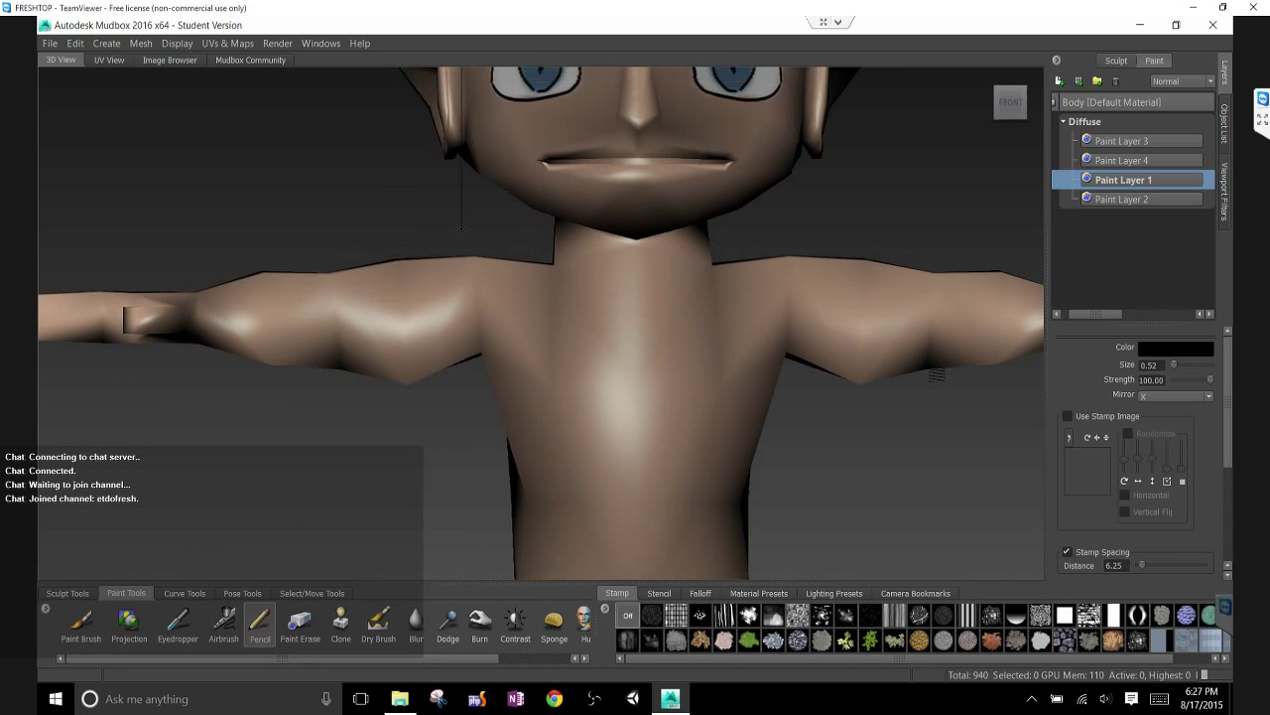
scroll(462, 229, down, 3)
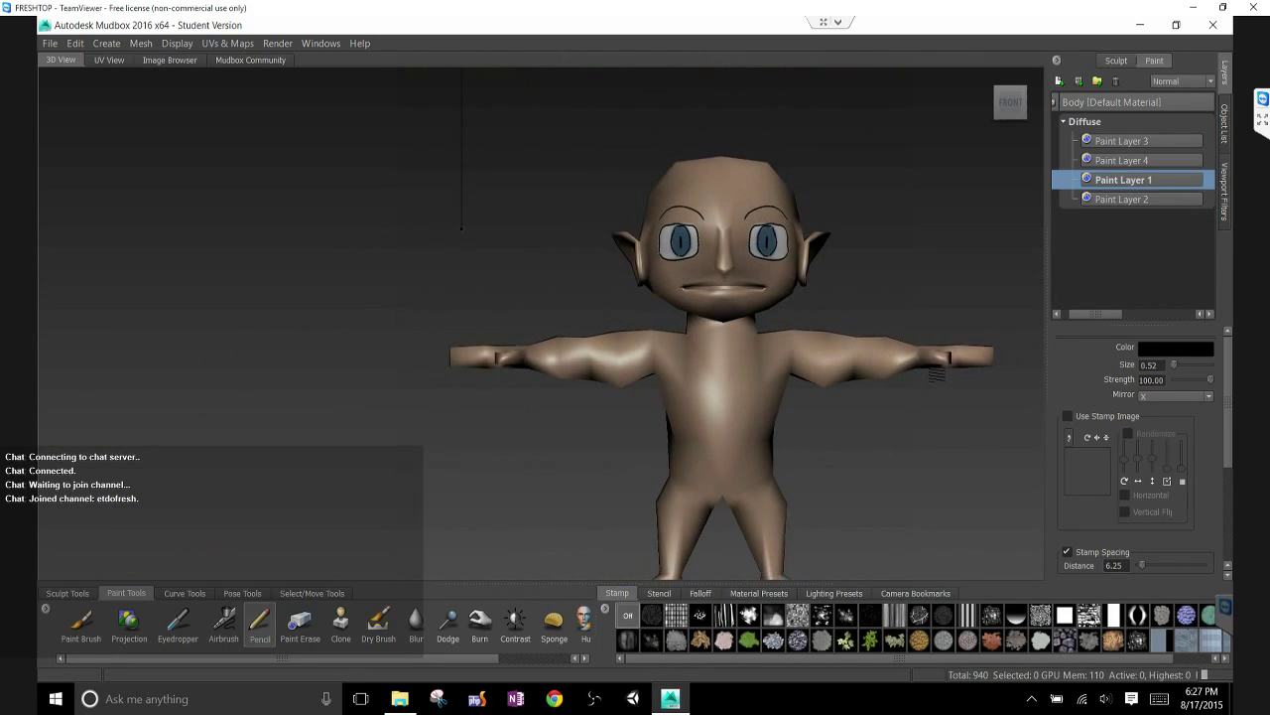
scroll(462, 229, down, 3)
scroll(462, 229, up, 5)
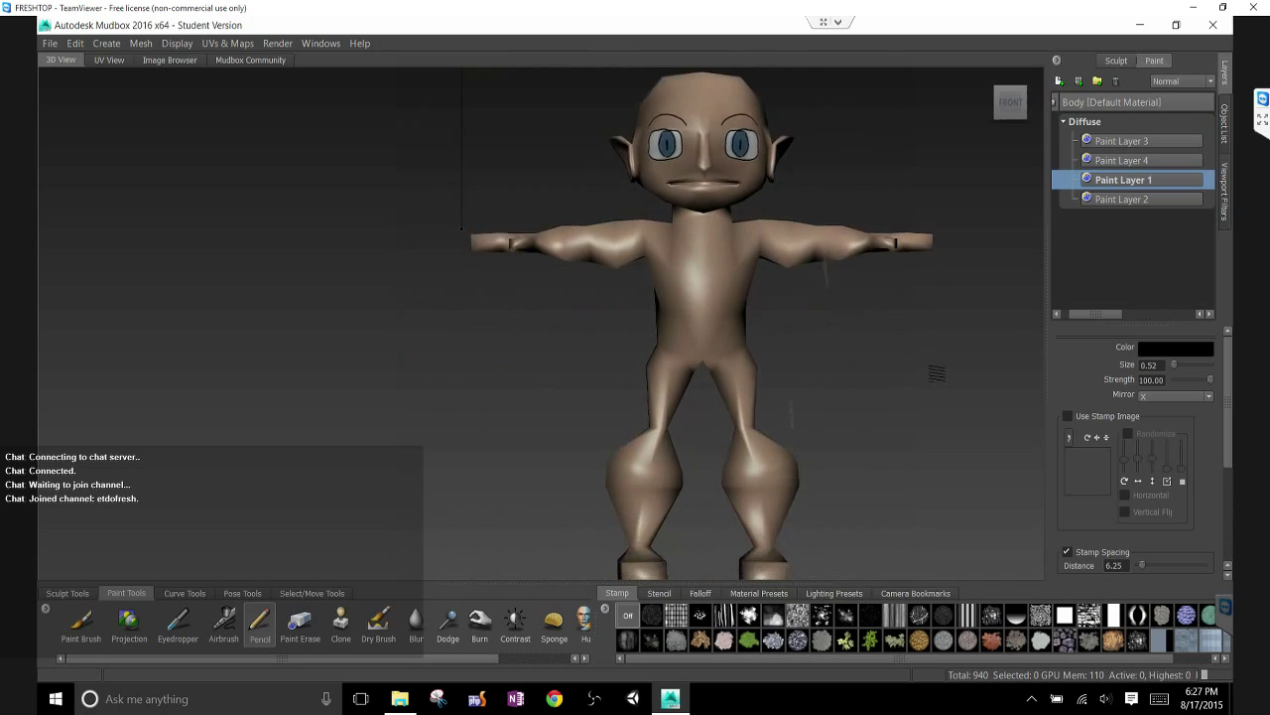
mouse_move(462, 229)
alt+mouse_down()
mouse_move(138, 229)
mouse_move(477, 229)
mouse_move(461, 229)
alt+mouse_up()
scroll(462, 230, down, 5)
mouse_move(754, 238)
alt+mouse_down()
mouse_move(754, 288)
mouse_move(761, 261)
mouse_move(602, 264)
mouse_move(632, 269)
mouse_move(645, 308)
alt+mouse_up()
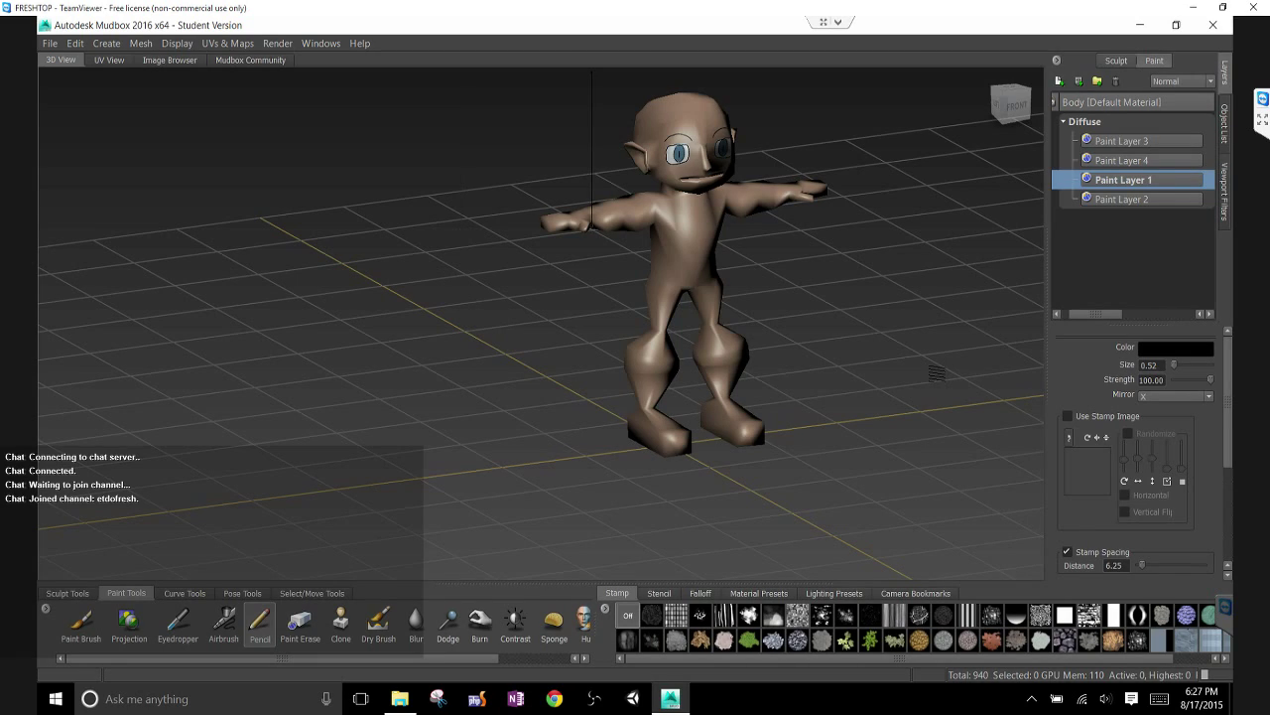
Add two new subdivision levels to the body mesh
key(Page_Up)
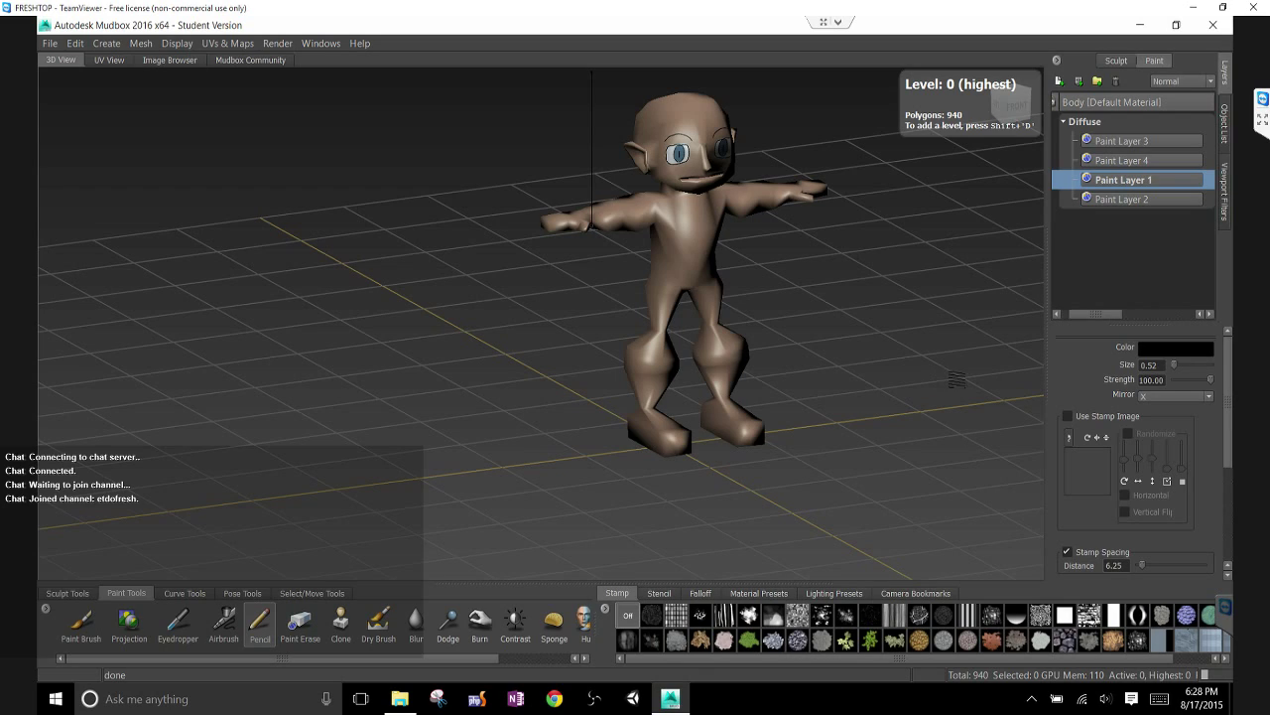
key(shift+d)
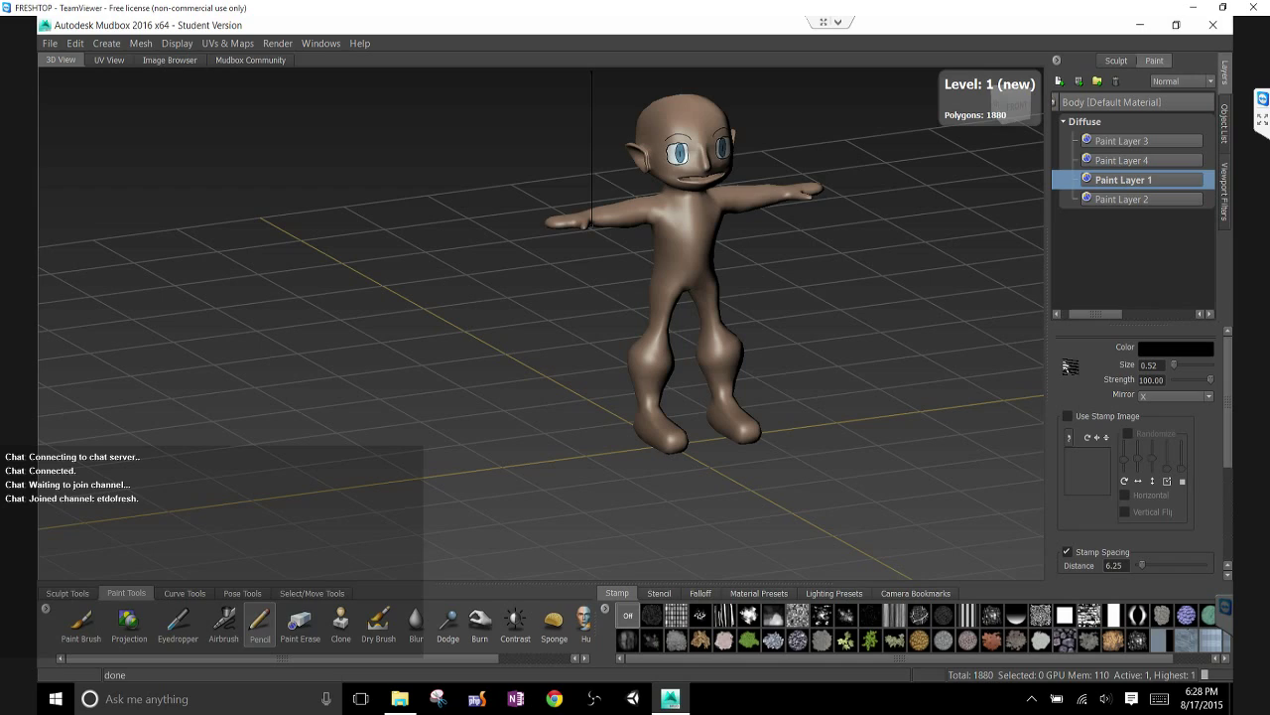
key(Page_Down)
key(Page_Up)
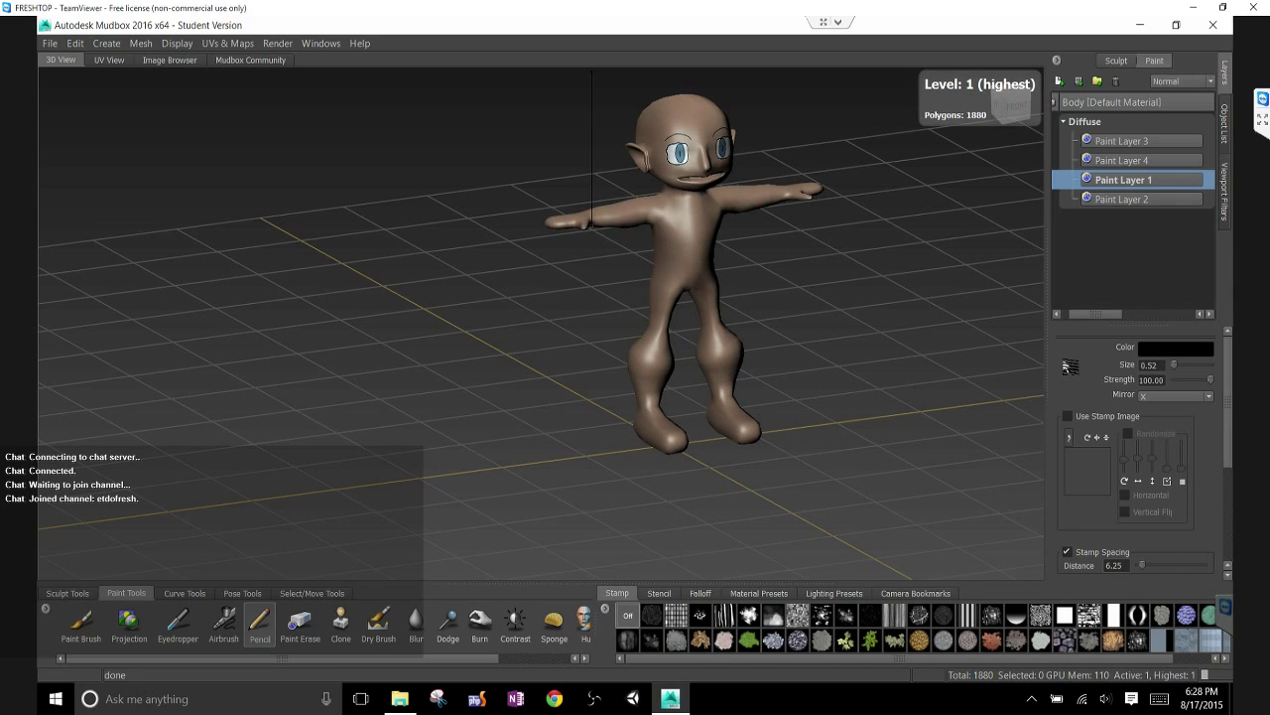
key(shift+d)
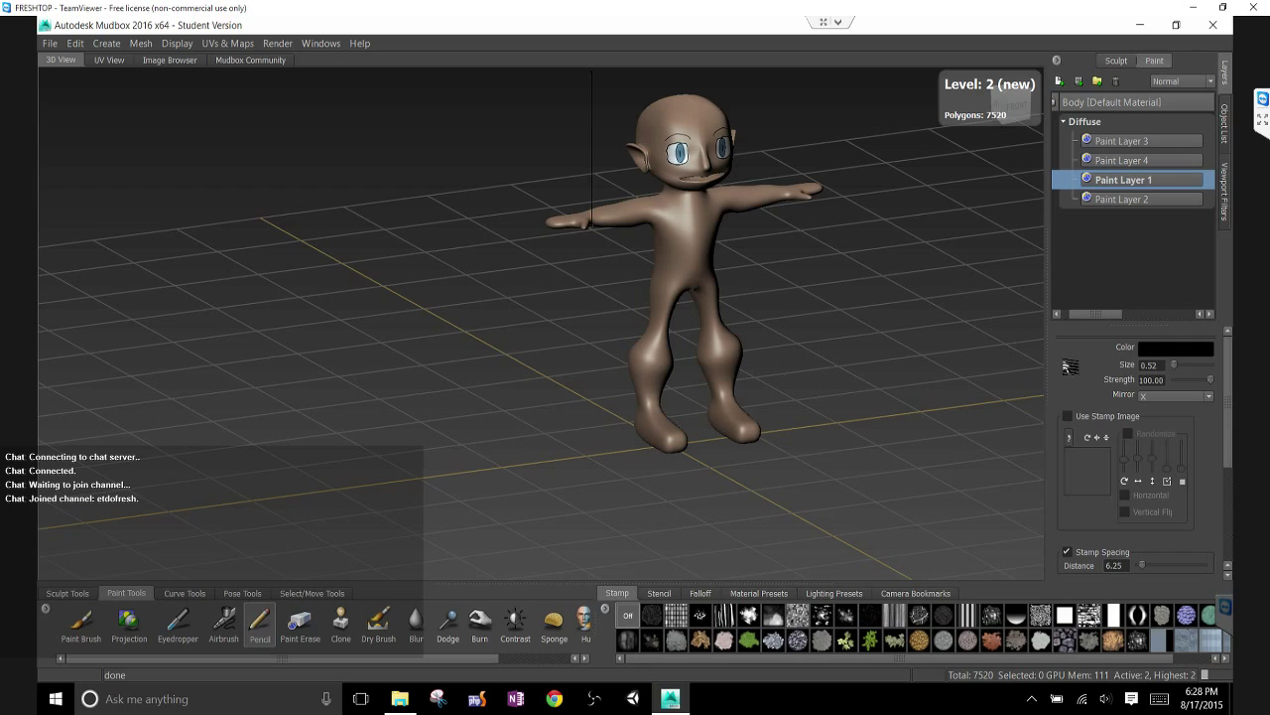
Compare subdivision levels 0 and 1, set the mesh to level 1, and inspect the smoothed body from front and back
key(Page_Down)
key(Page_Down)
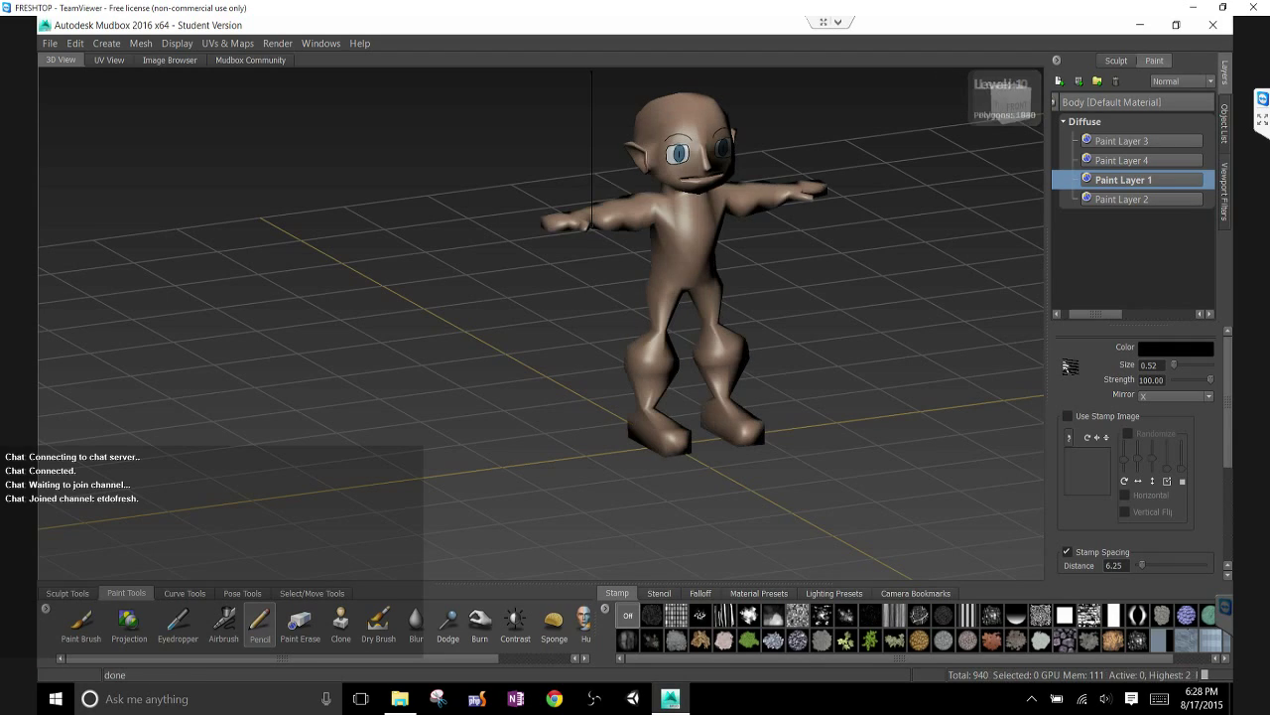
key(Page_Up)
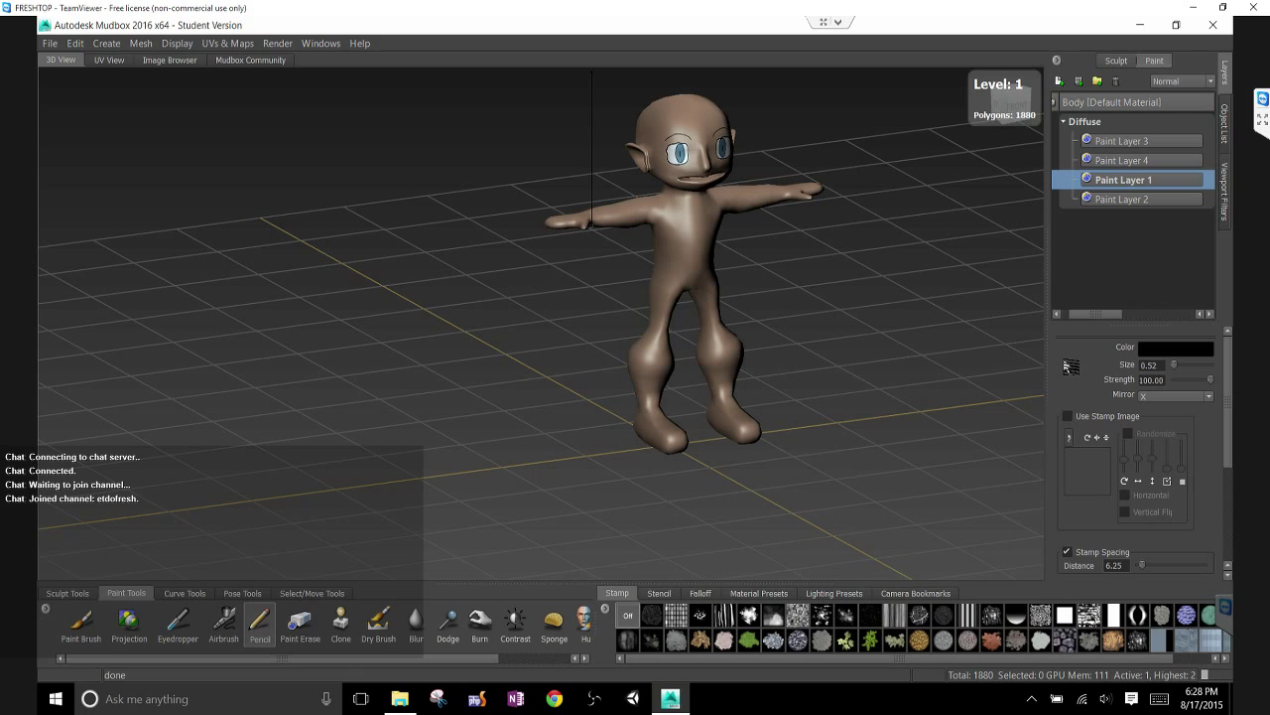
key(Page_Down)
key(Page_Up)
alt+drag(591, 226, 541, 336)
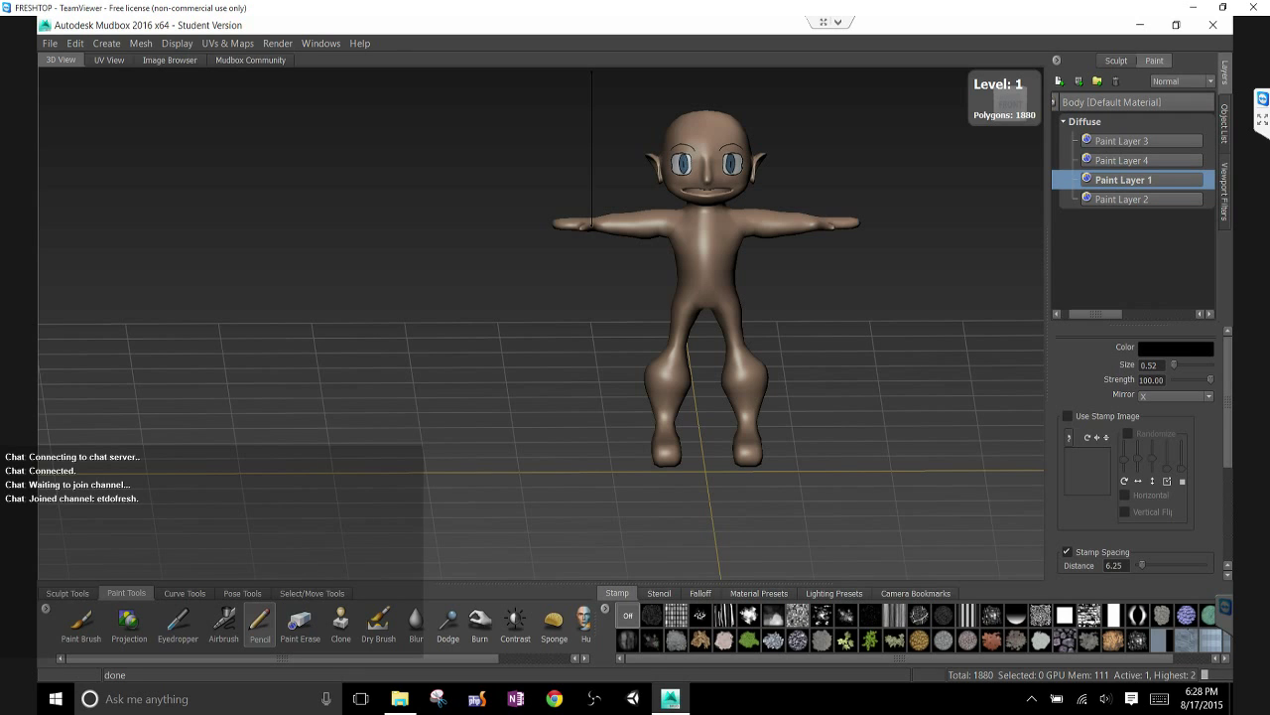
alt+drag(592, 226, 224, 207)
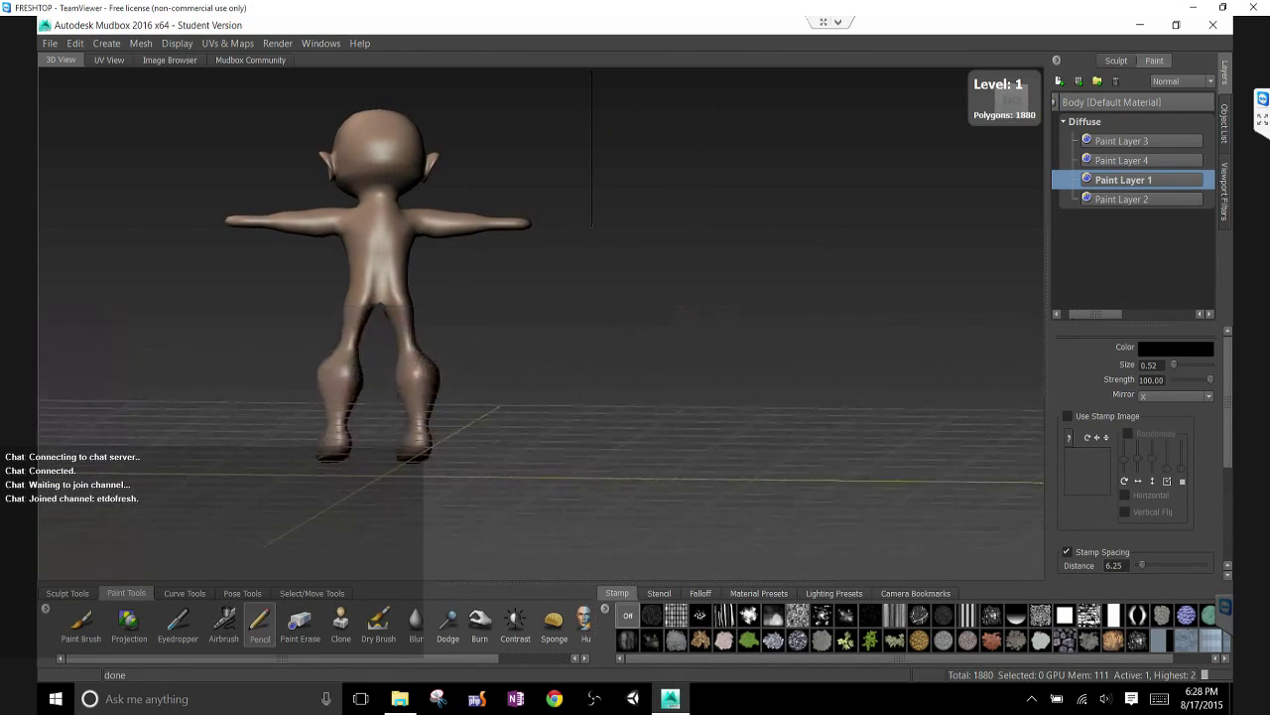
alt+drag(142, 340, 1012, 346)
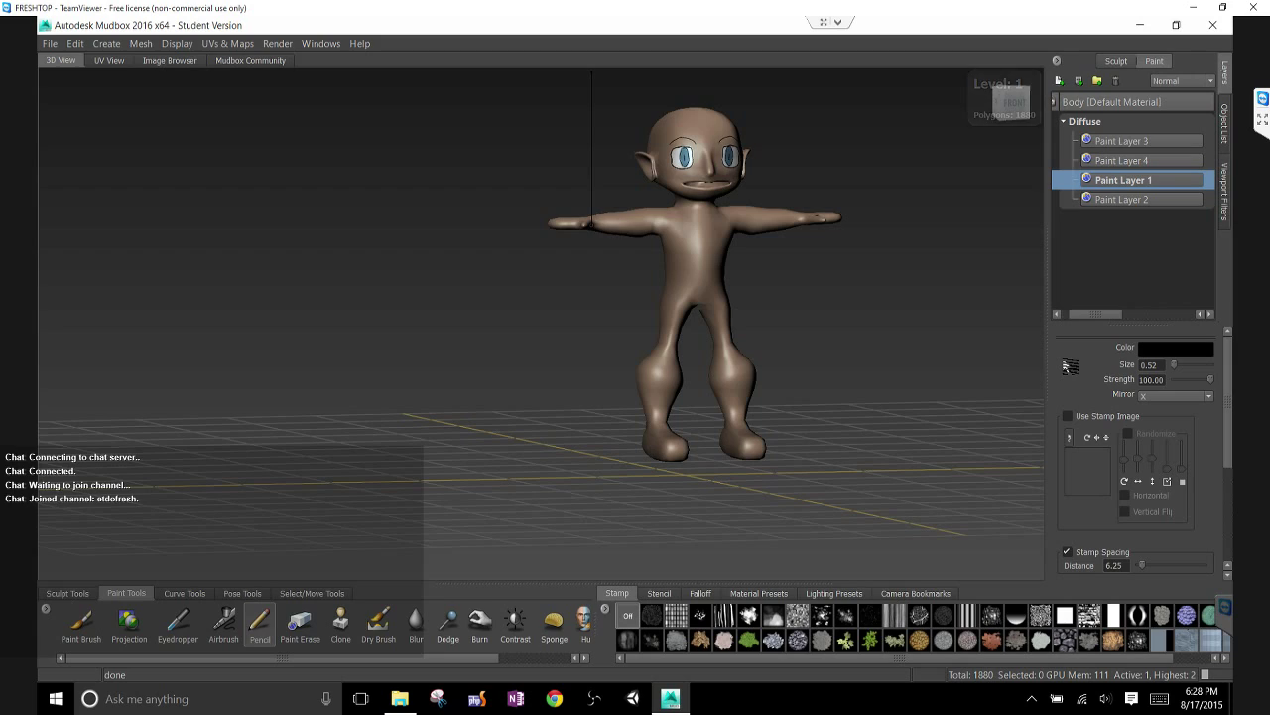
click(49, 44)
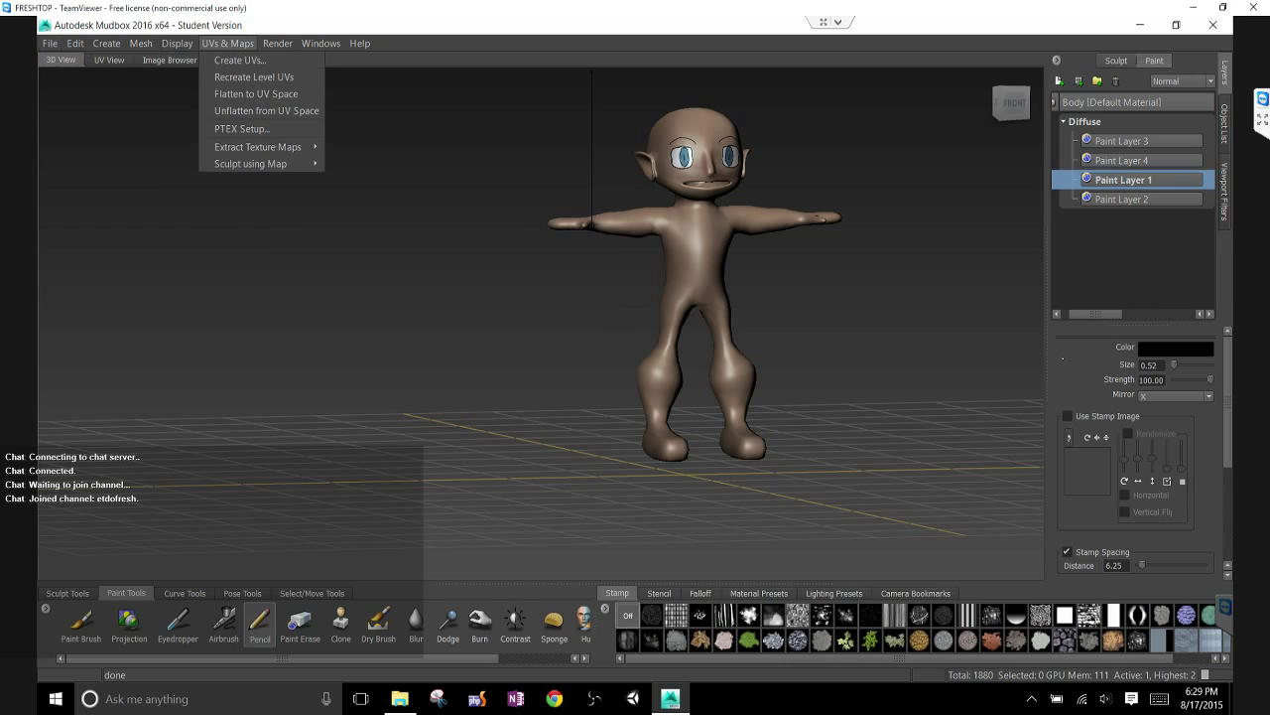
mouse_move(228, 44)
mouse_move(141, 44)
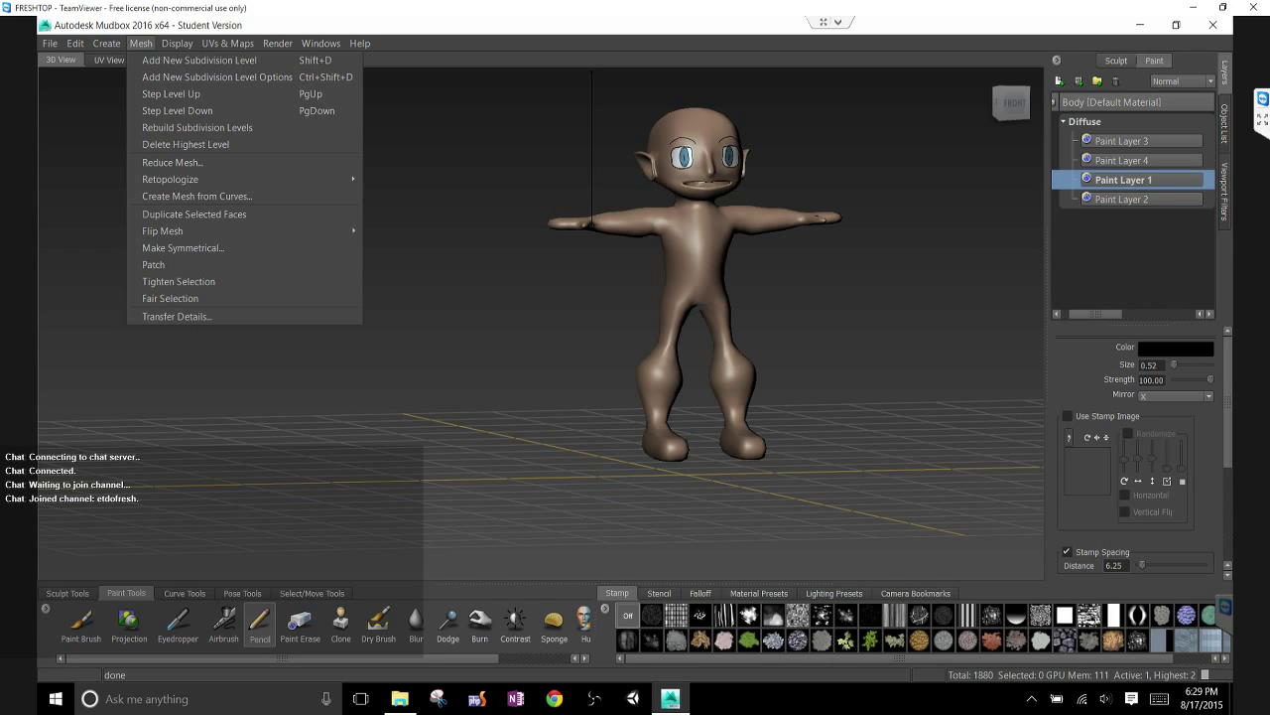
Activate the Objects selection tool and unhide all the character's hidden clothing, hair and shoe meshes
click(312, 594)
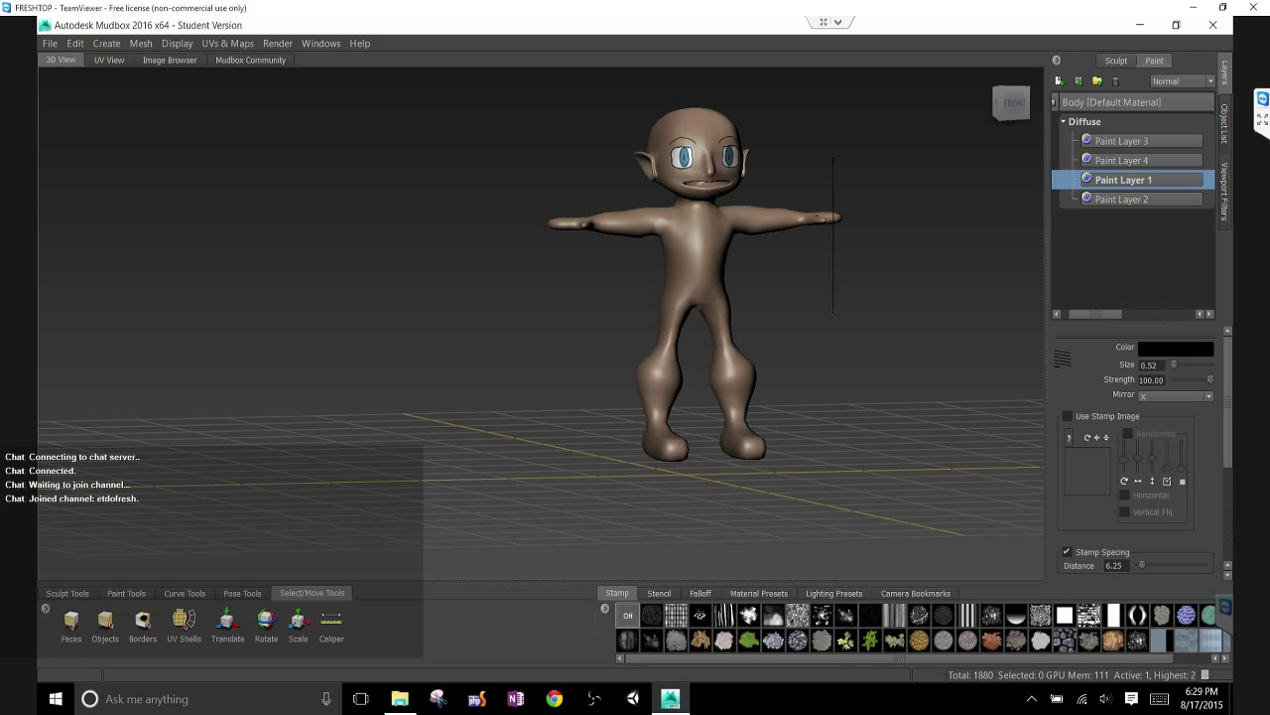
right_click(855, 319)
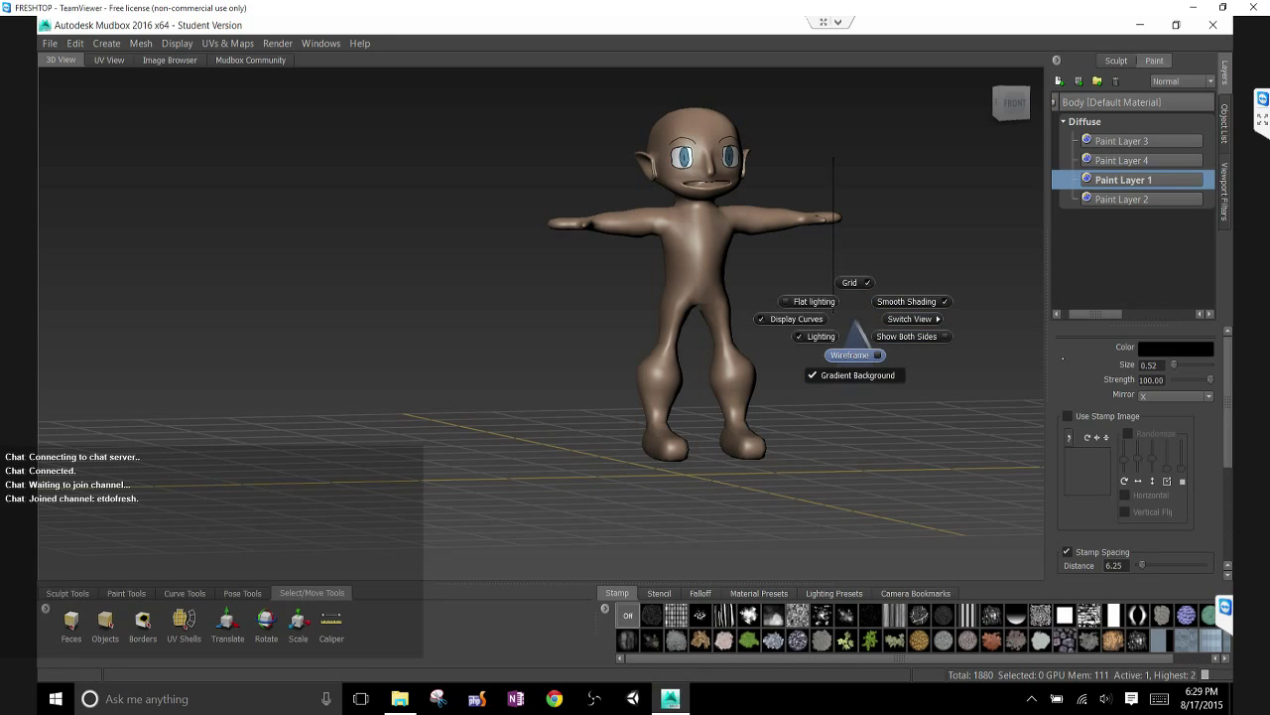
click(704, 229)
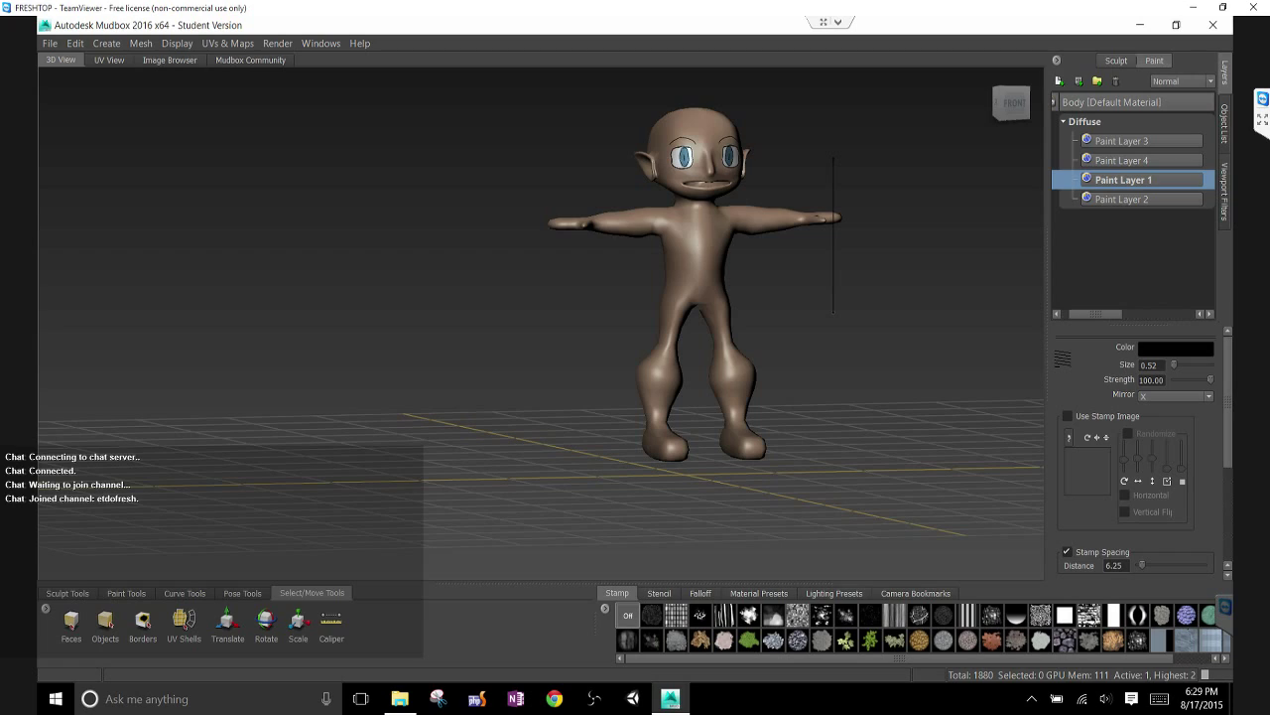
right_click(704, 241)
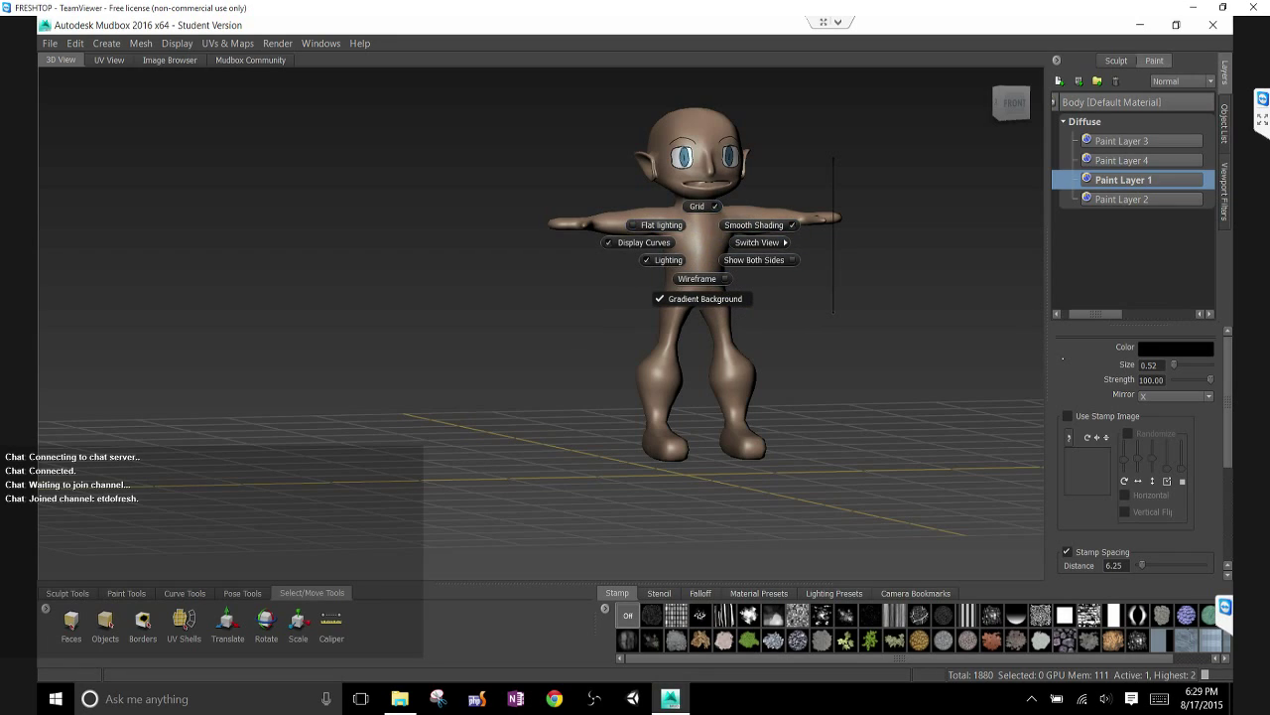
click(105, 625)
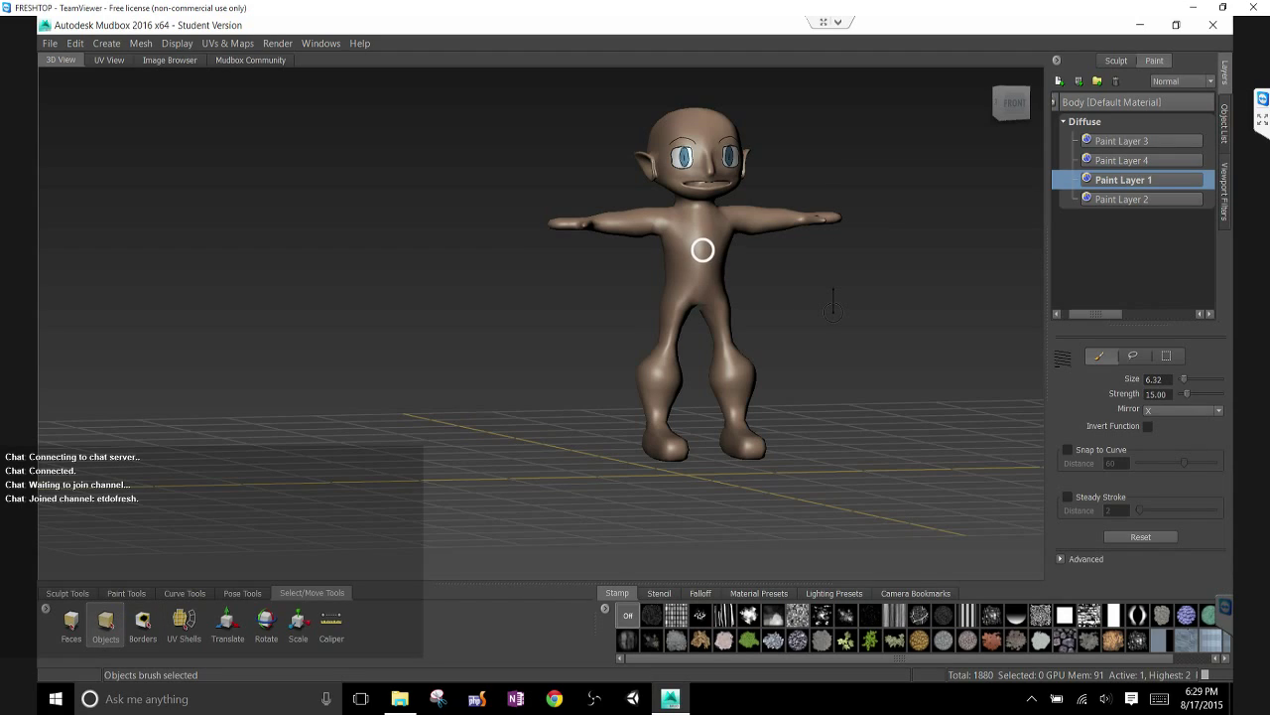
key(space)
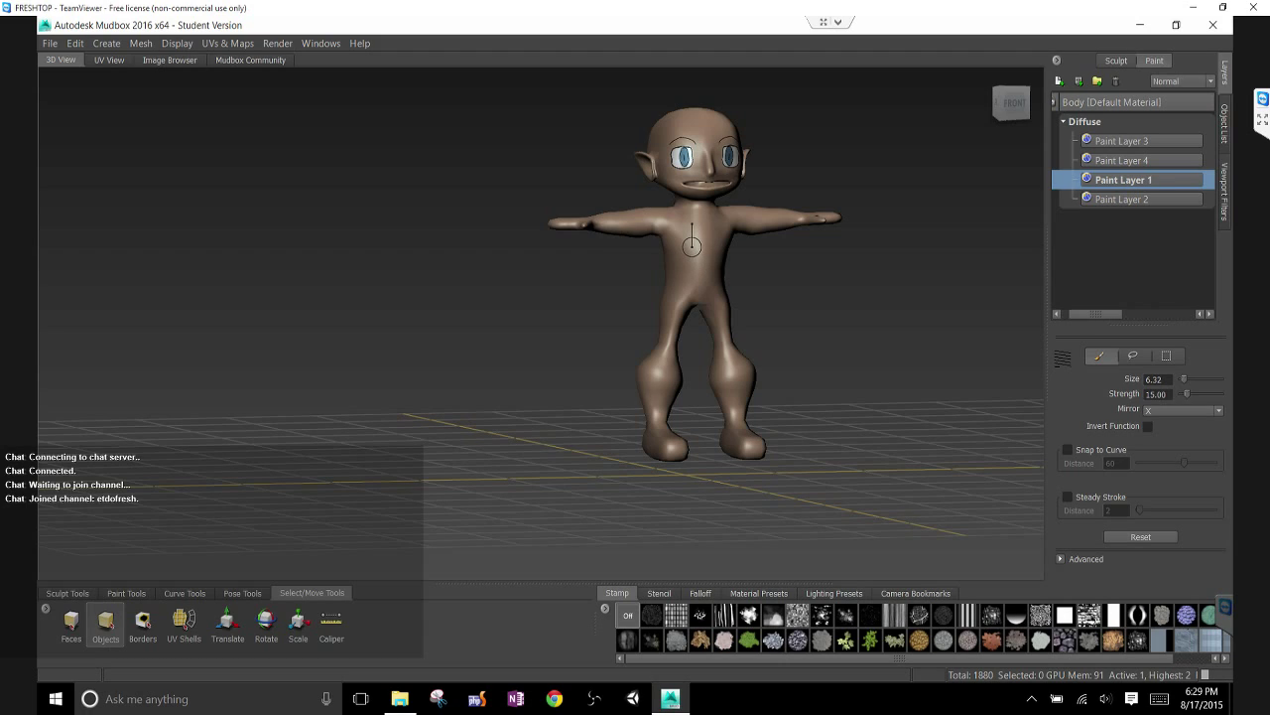
click(76, 43)
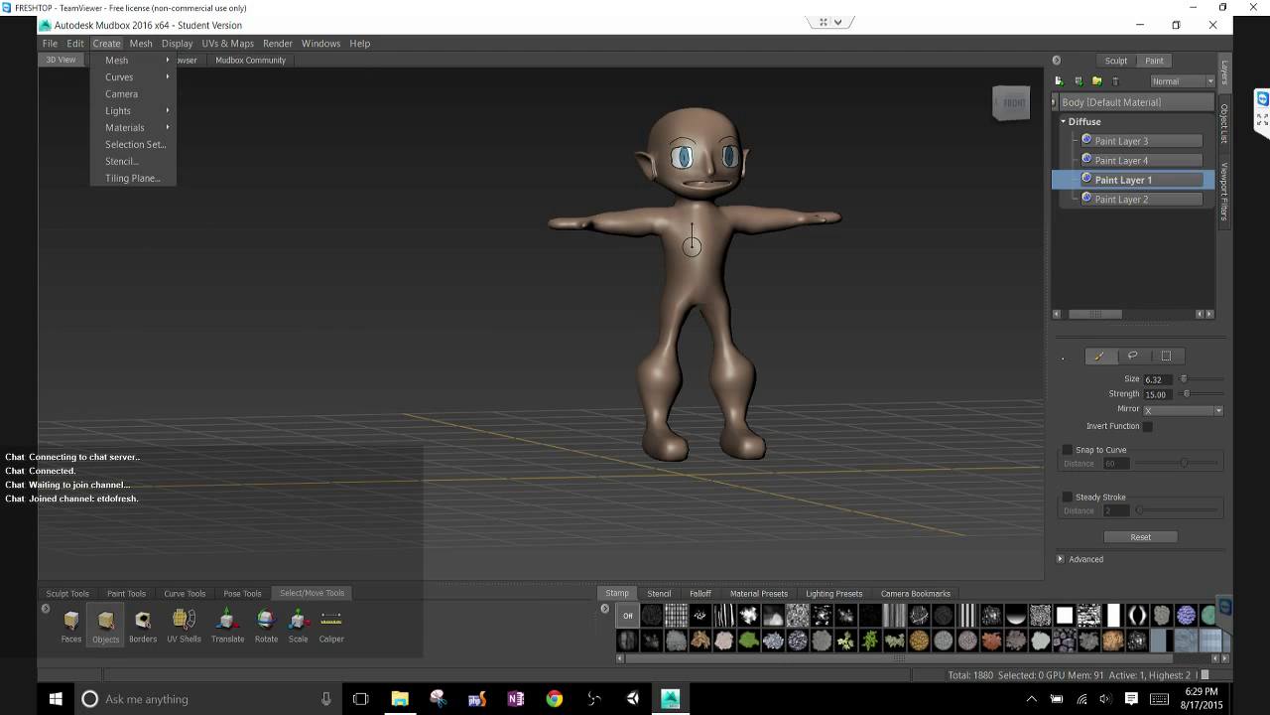
click(199, 144)
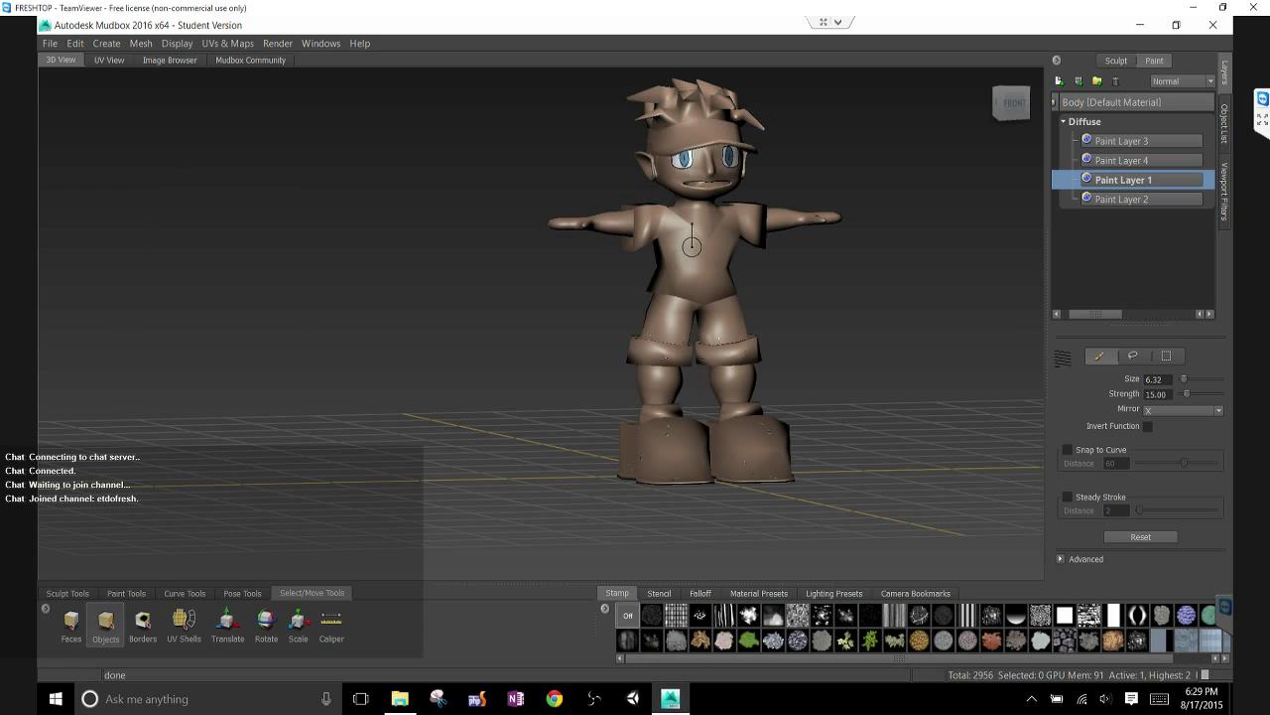
Examine the fully dressed character from several angles, including a close look at the surfaces of the shoes
mouse_move(692, 246)
alt+mouse_down()
mouse_move(497, 248)
mouse_move(823, 238)
mouse_move(576, 236)
mouse_move(794, 240)
mouse_move(691, 244)
alt+mouse_up()
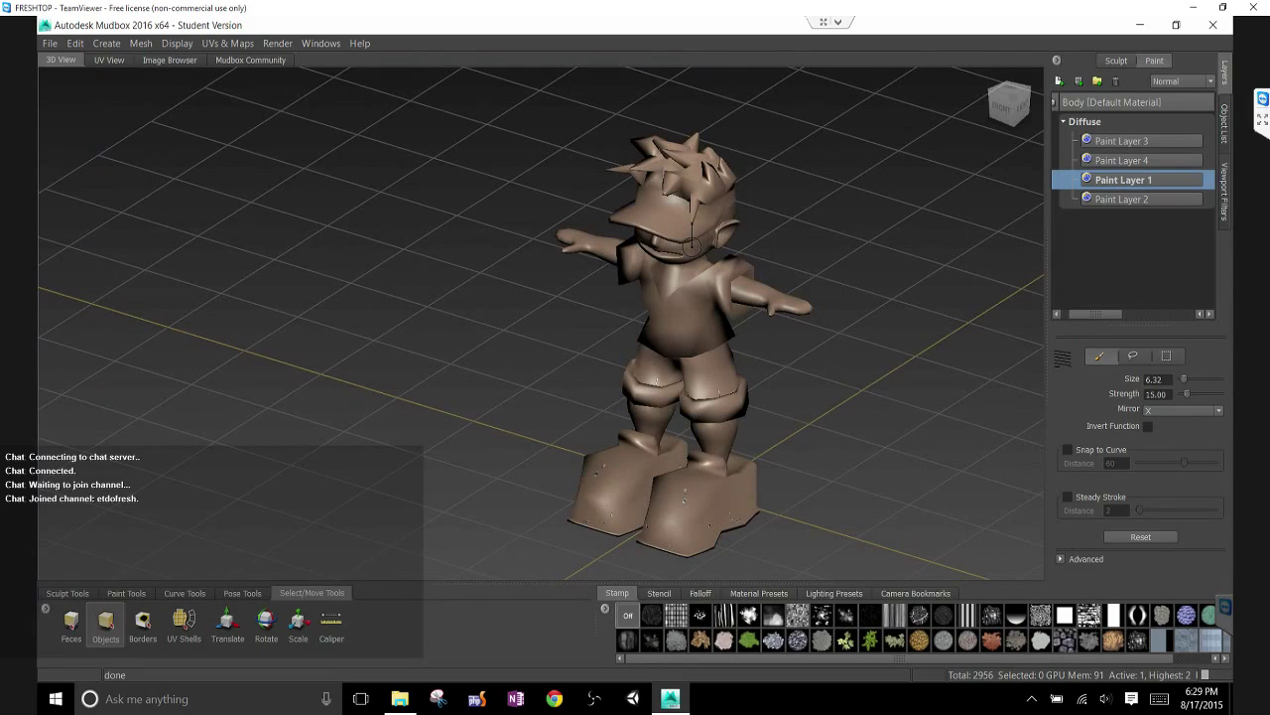
alt+drag(691, 244, 692, 248)
scroll(691, 244, up, 5)
scroll(691, 246, up, 5)
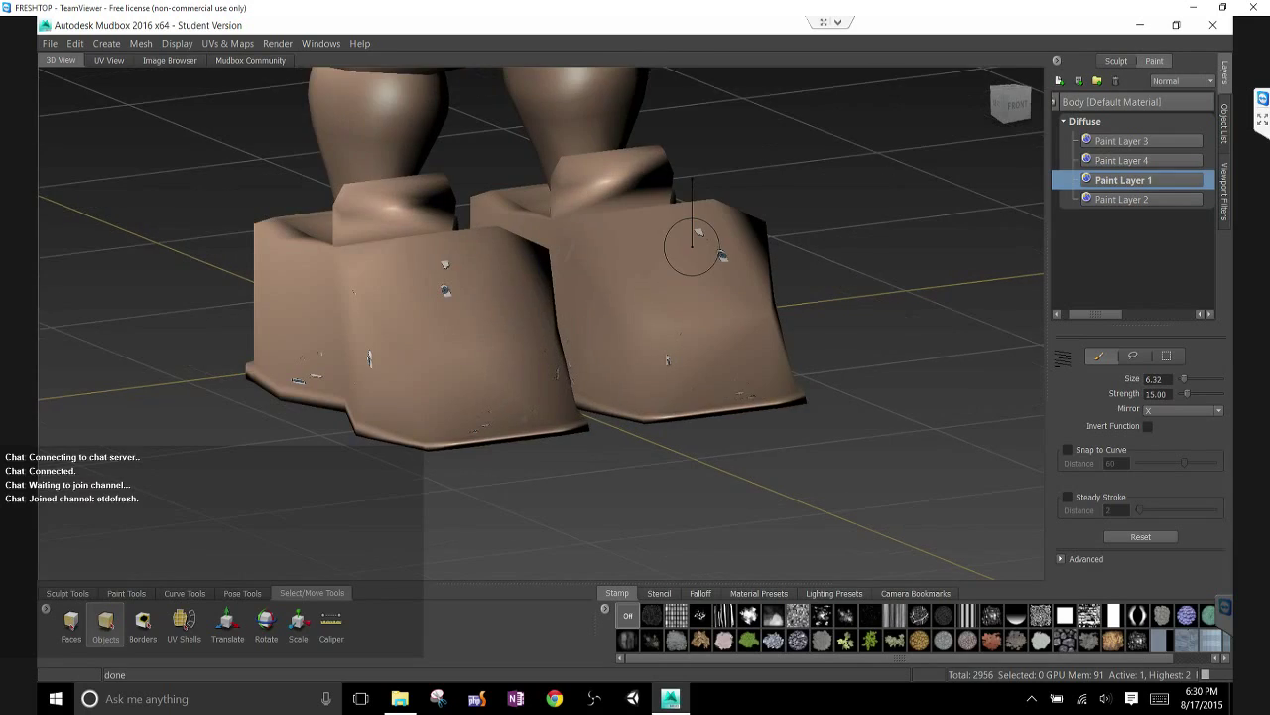
scroll(692, 246, down, 4)
scroll(692, 244, down, 8)
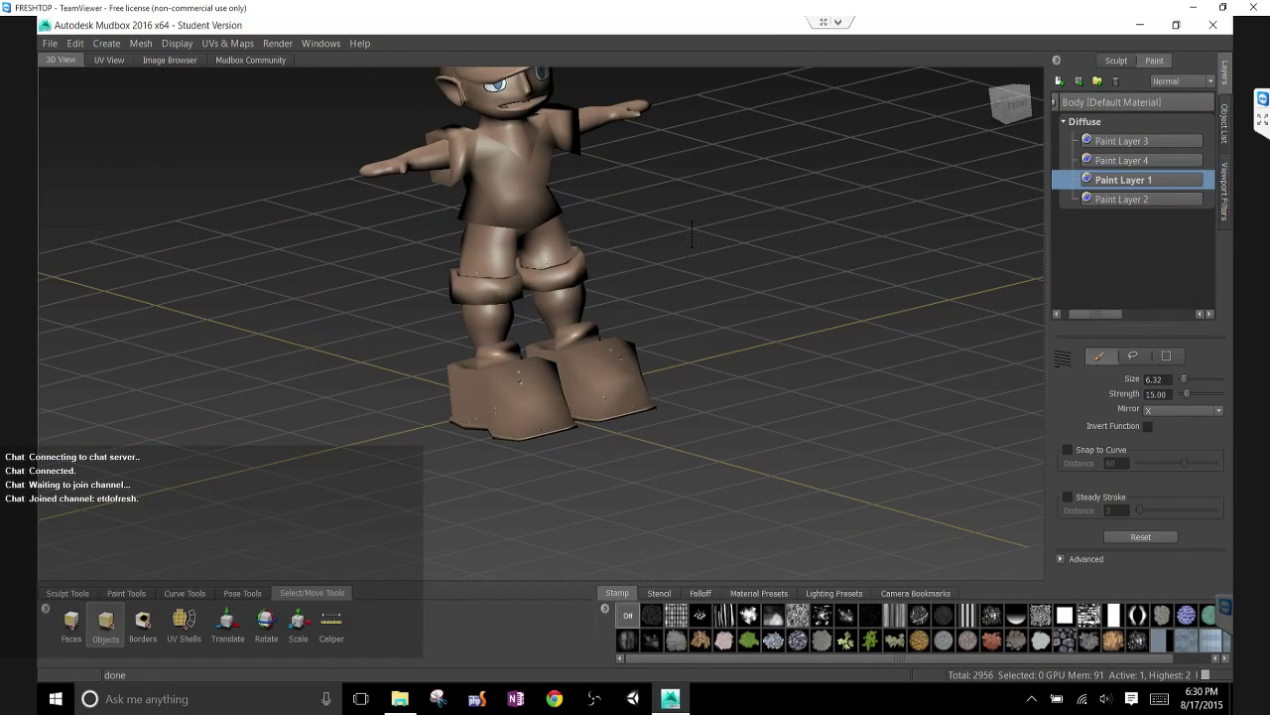
alt+drag(692, 236, 692, 236)
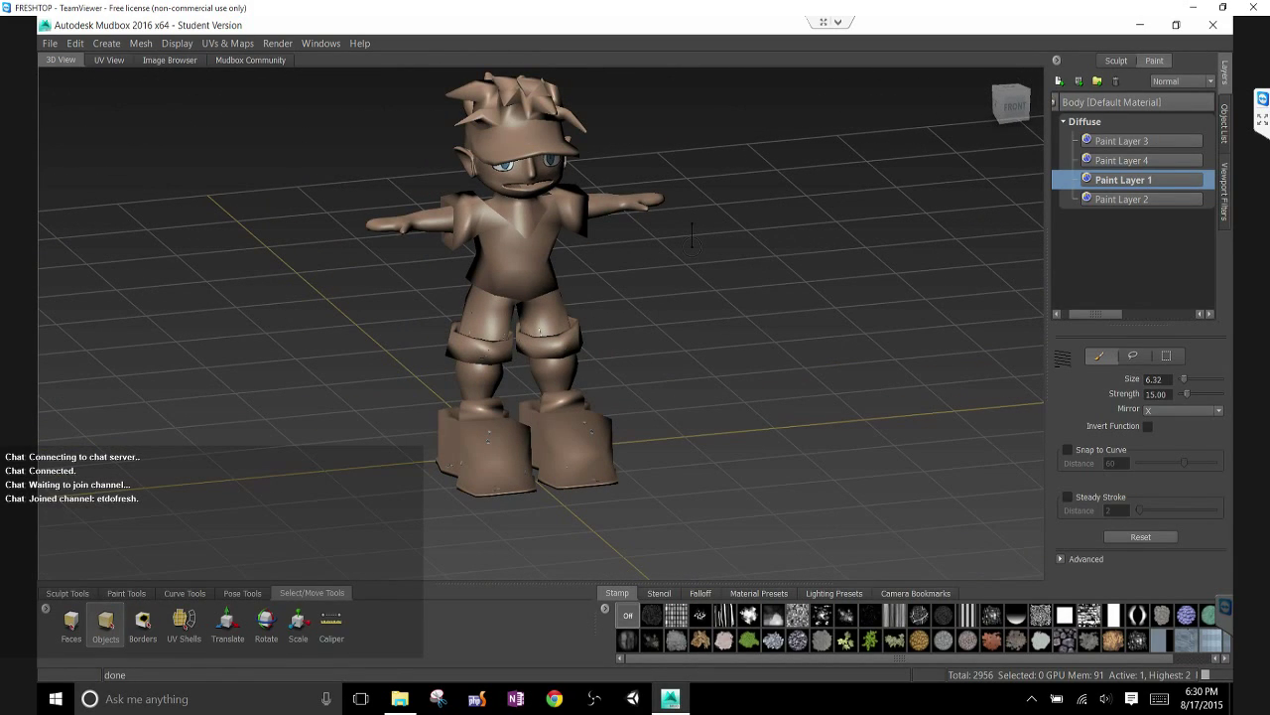
Select the shorts and start creating new UVs for them
scroll(691, 236, up, 4)
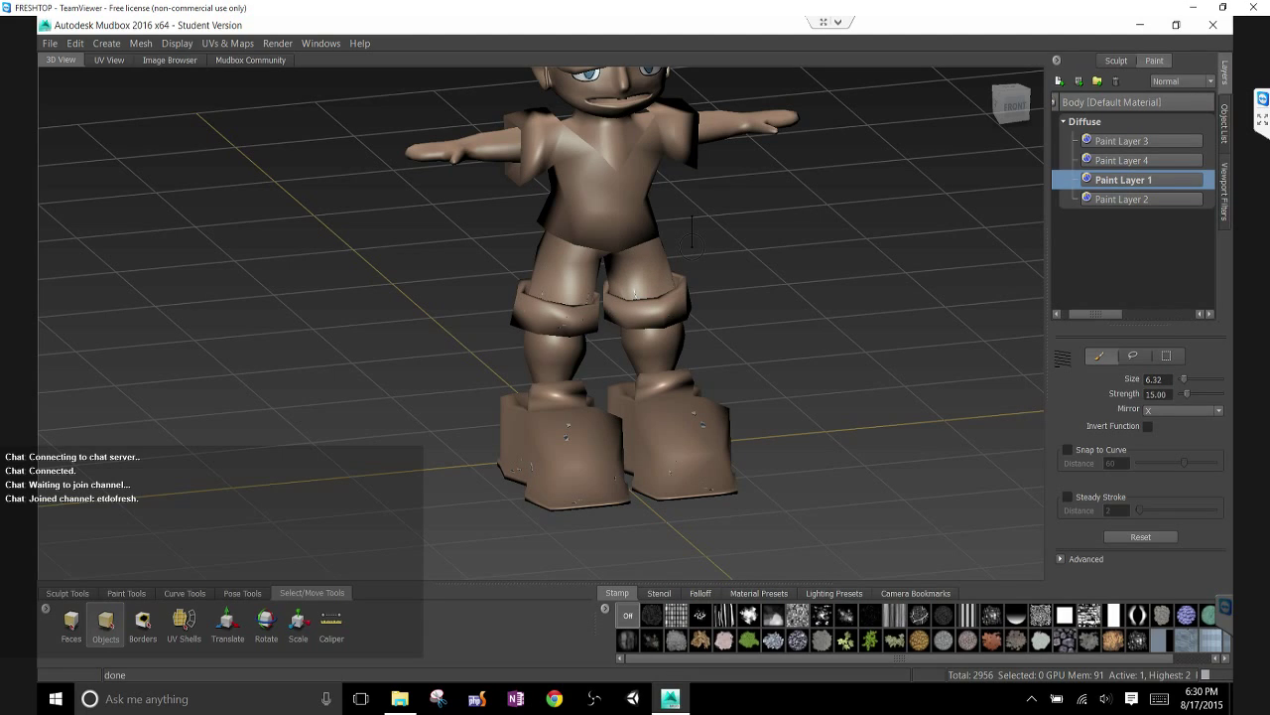
click(659, 267)
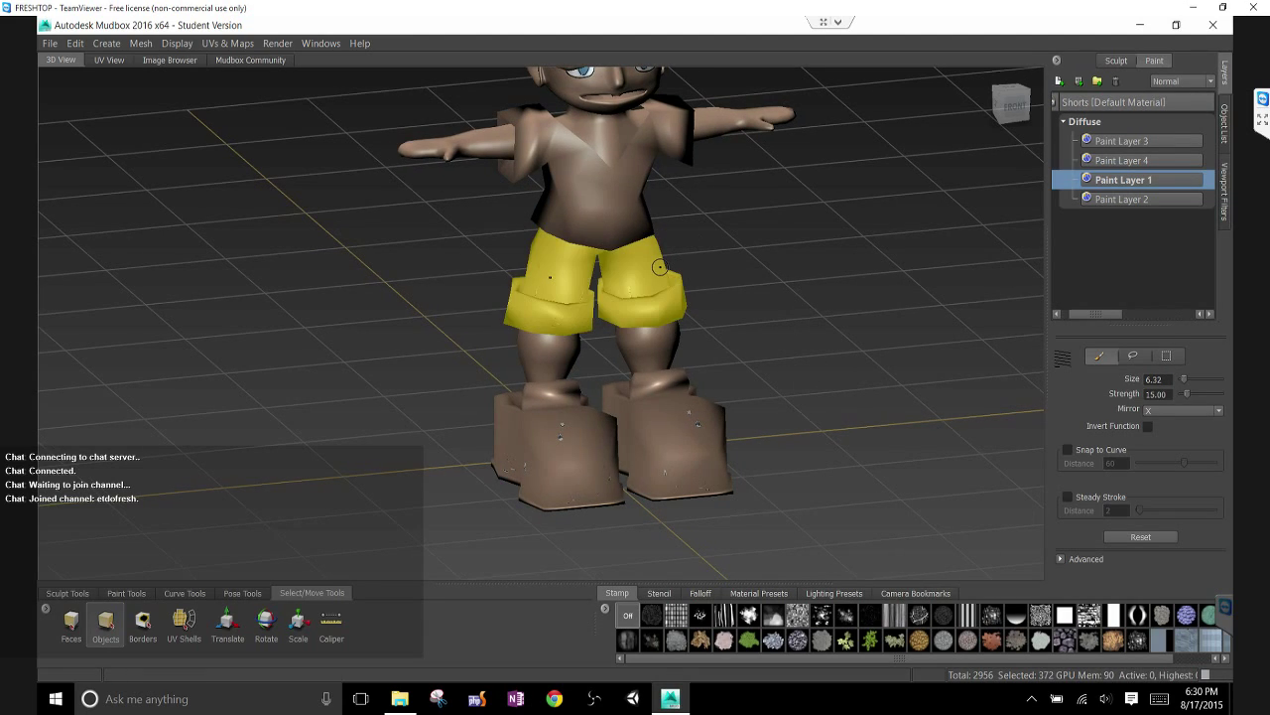
click(227, 43)
click(209, 61)
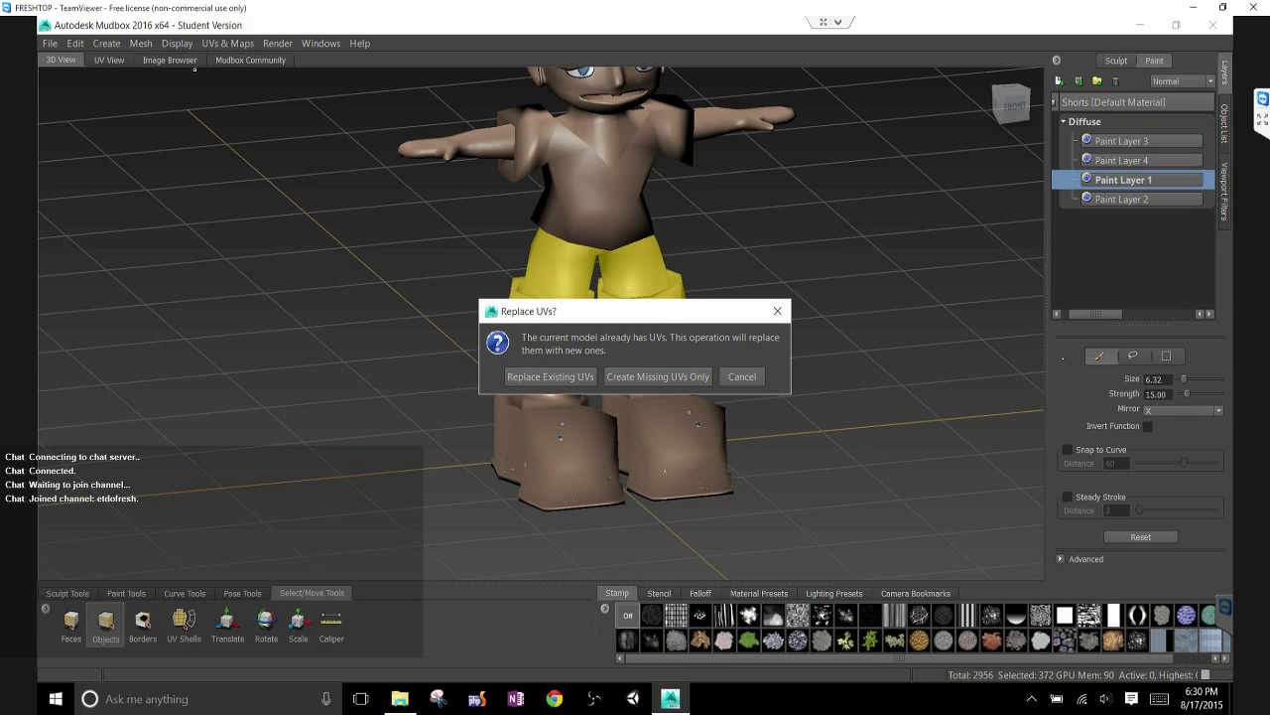
Replace the existing UVs of the shorts with new ones on 1 UV tile
key(Return)
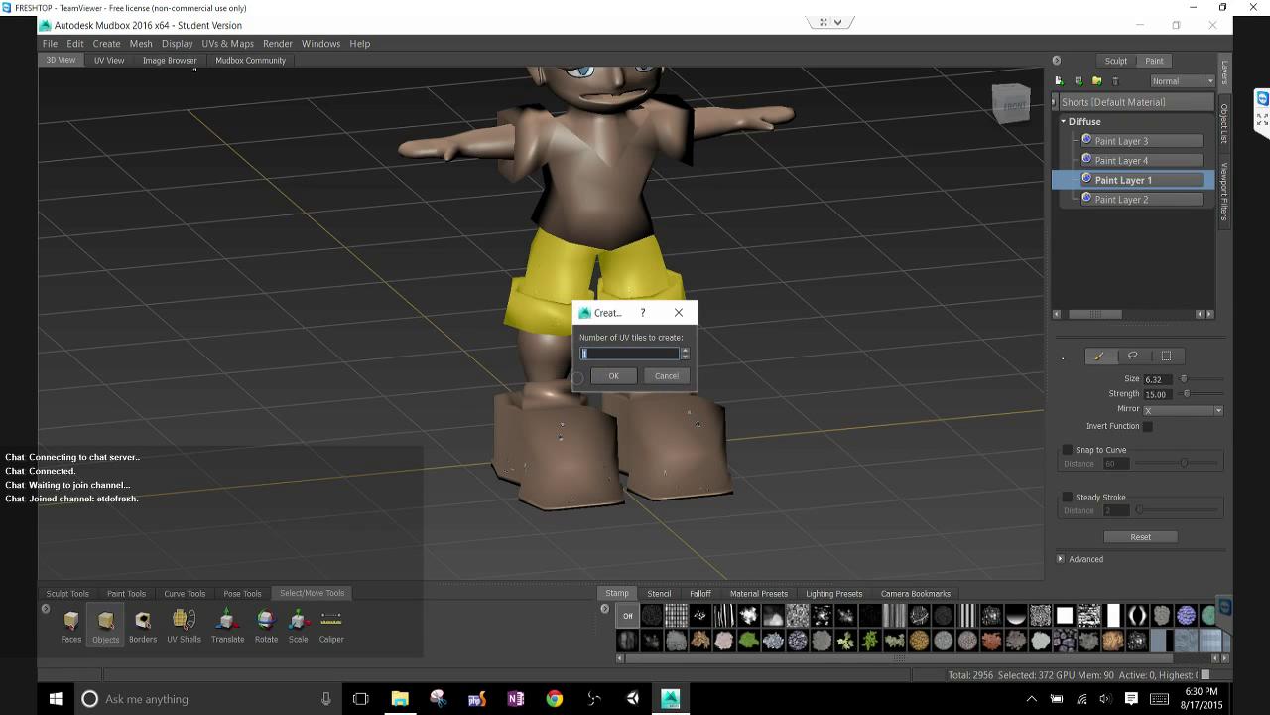
key(Return)
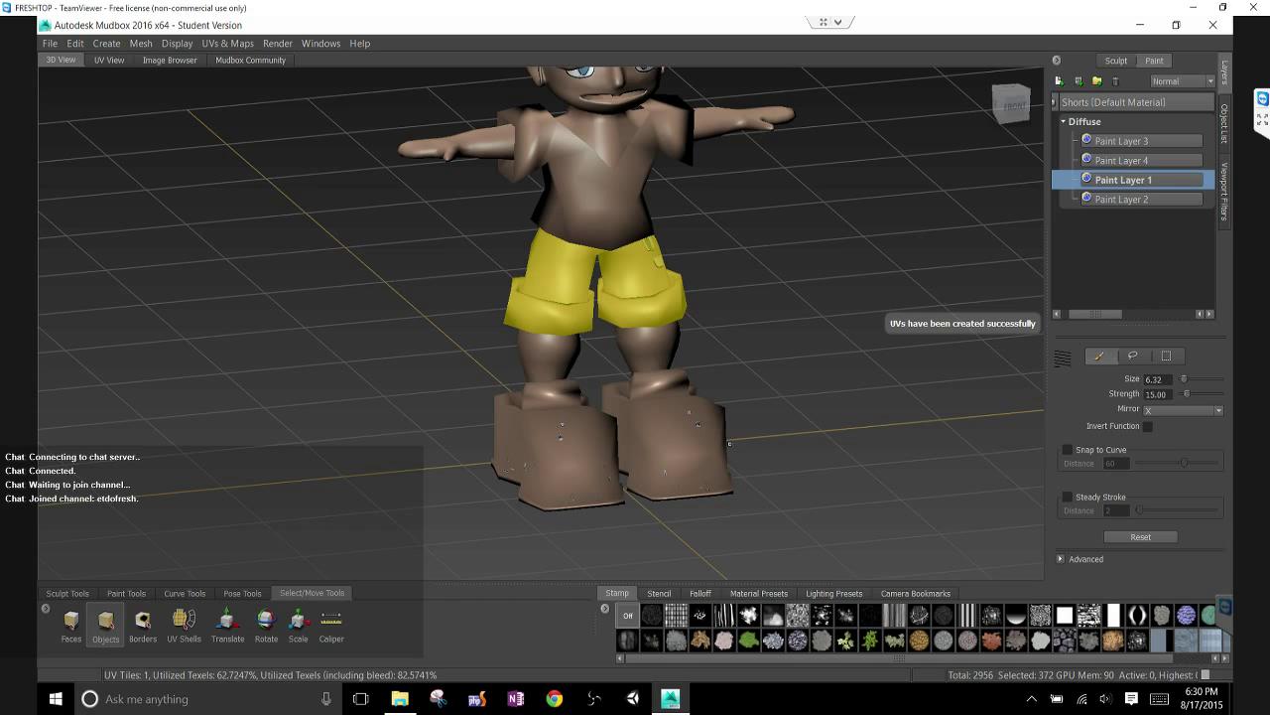
Select only the shoes and replace their existing UVs with new ones on 1 UV tile
click(689, 459)
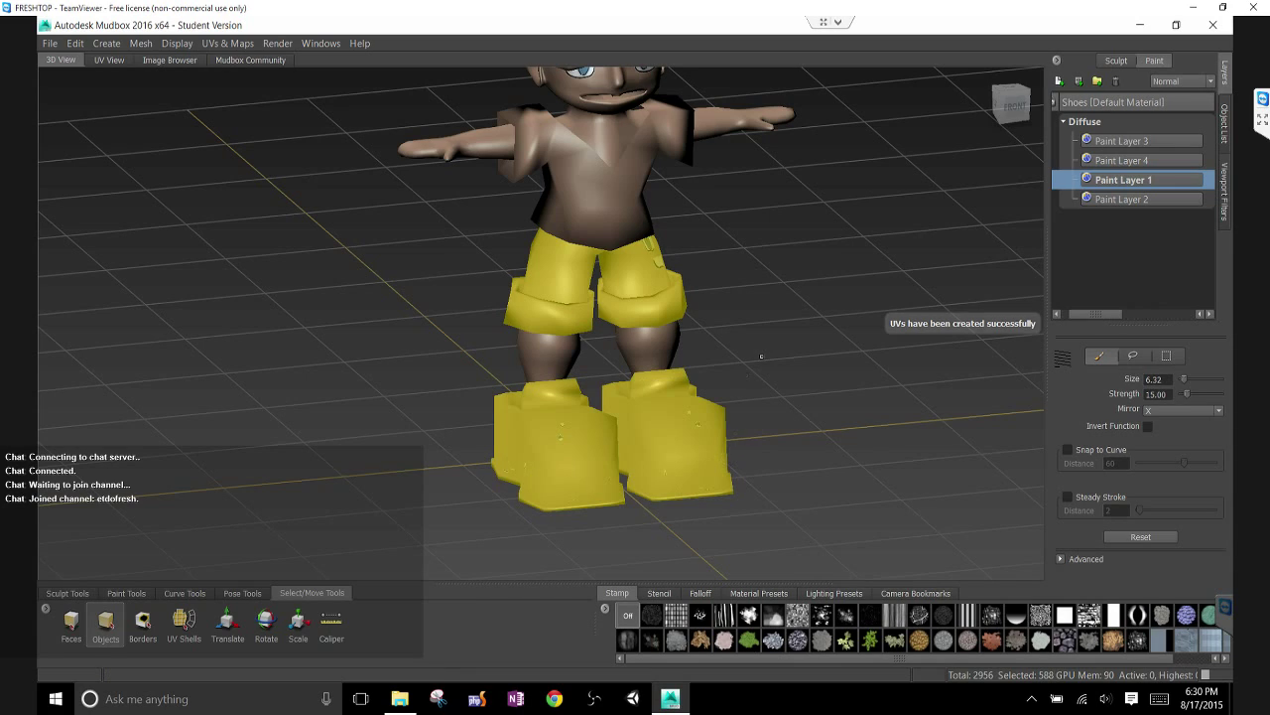
click(760, 357)
click(729, 406)
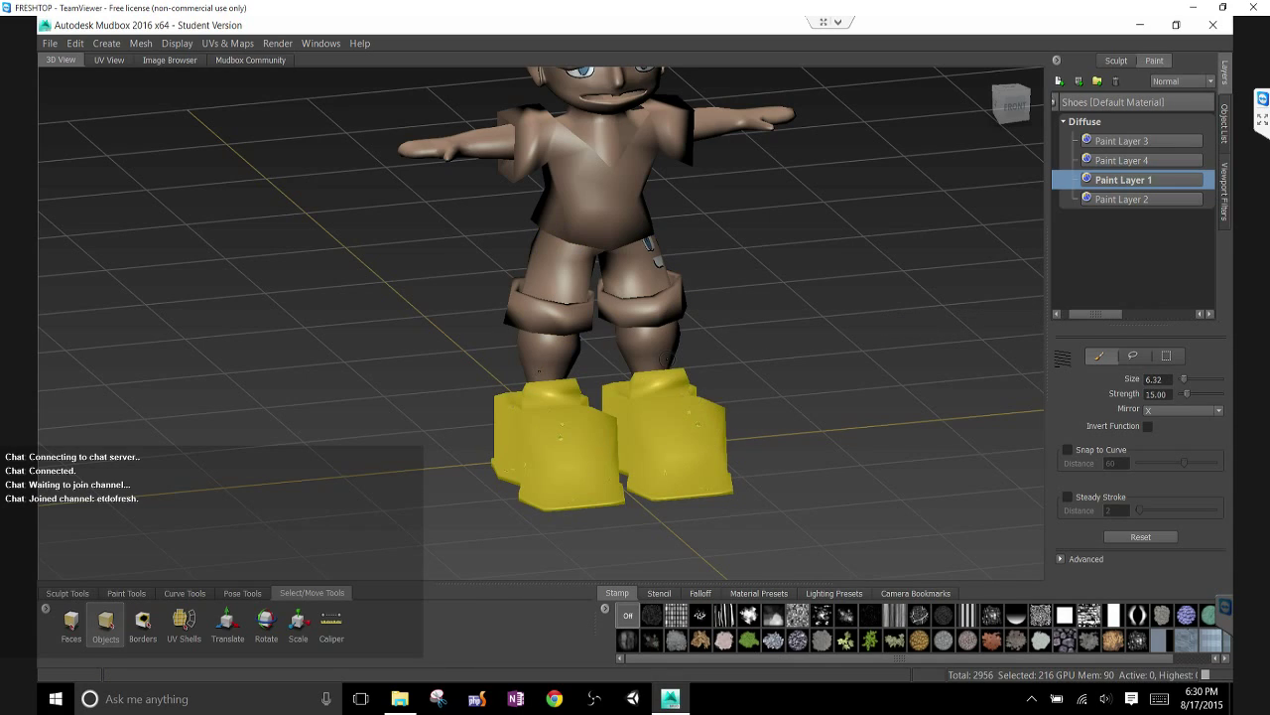
click(140, 42)
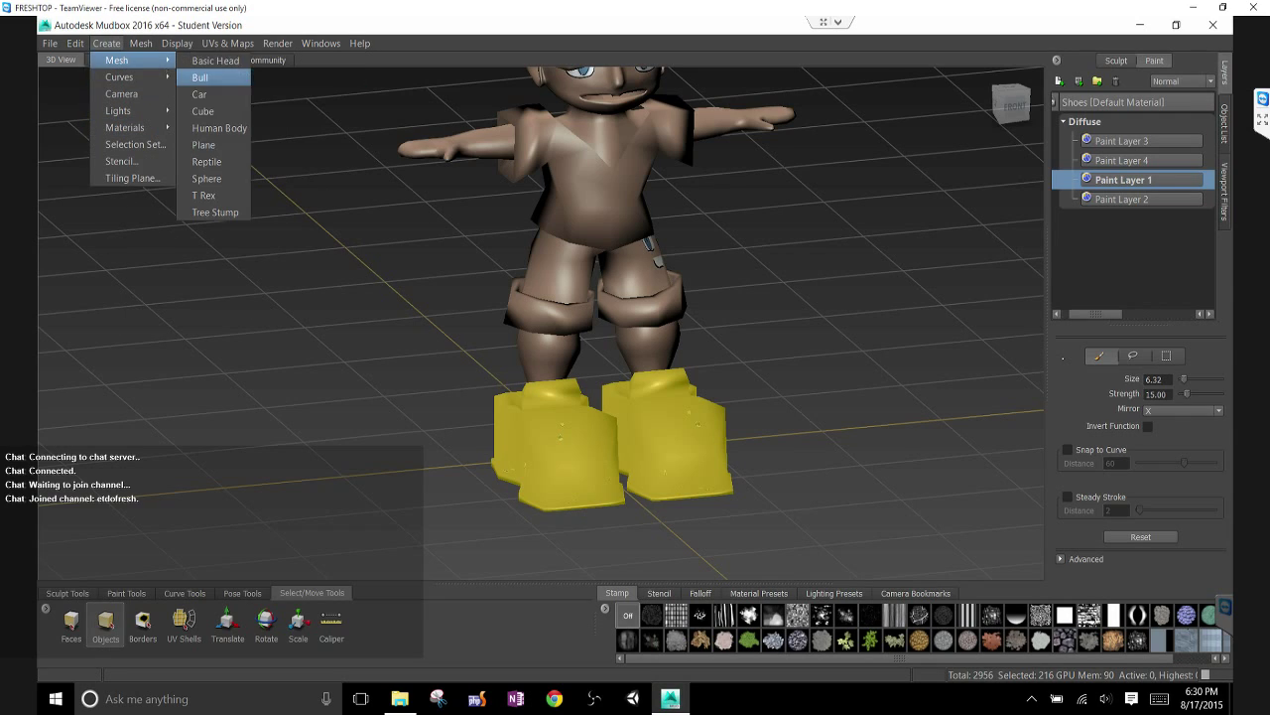
mouse_move(177, 43)
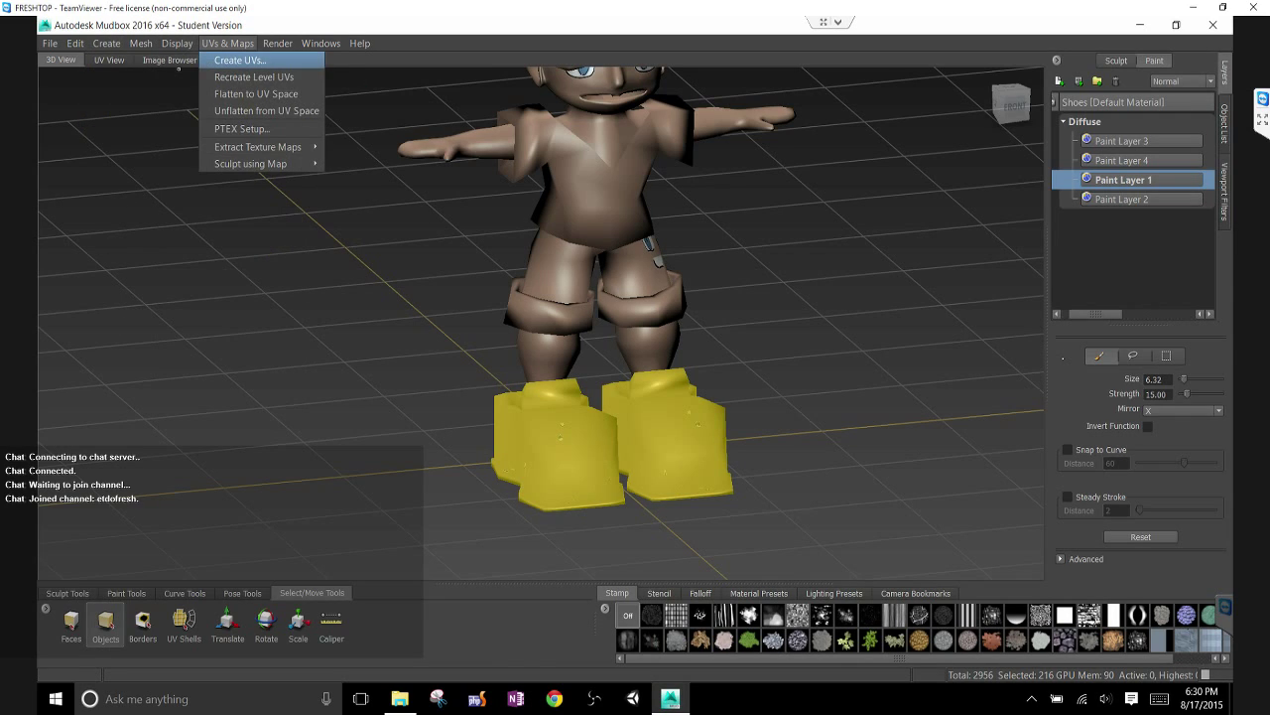
click(179, 68)
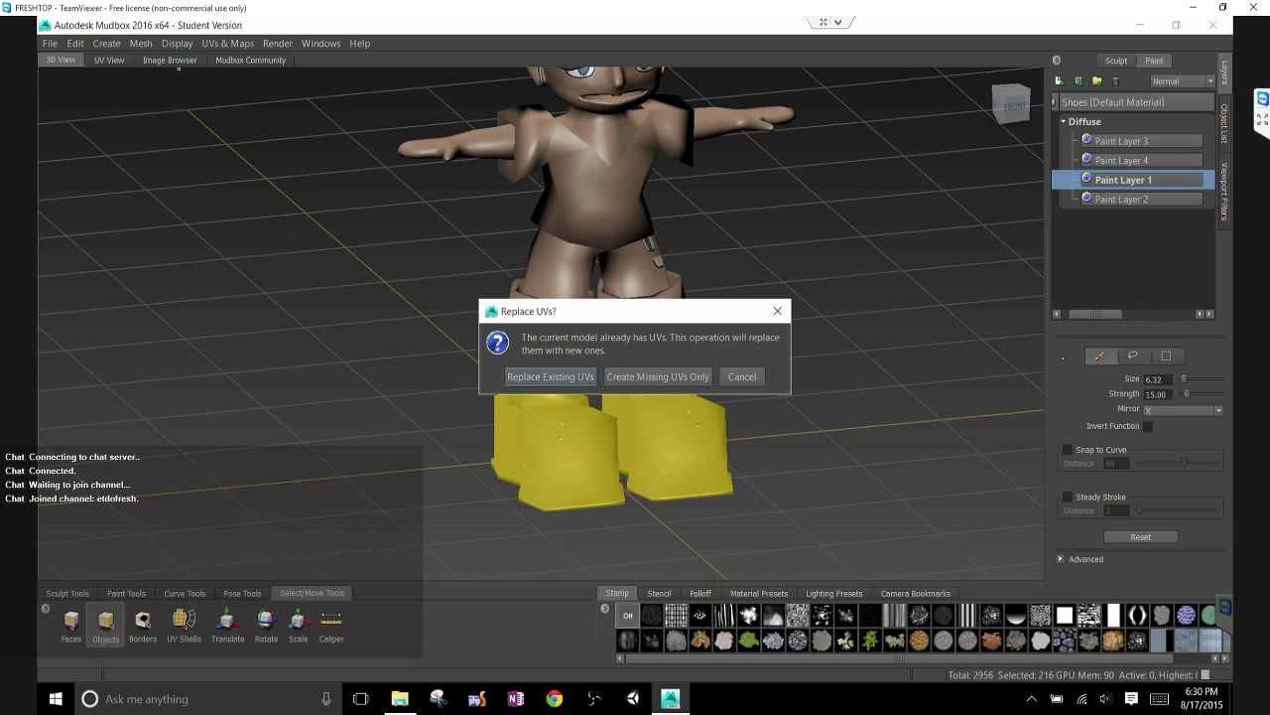
key(Return)
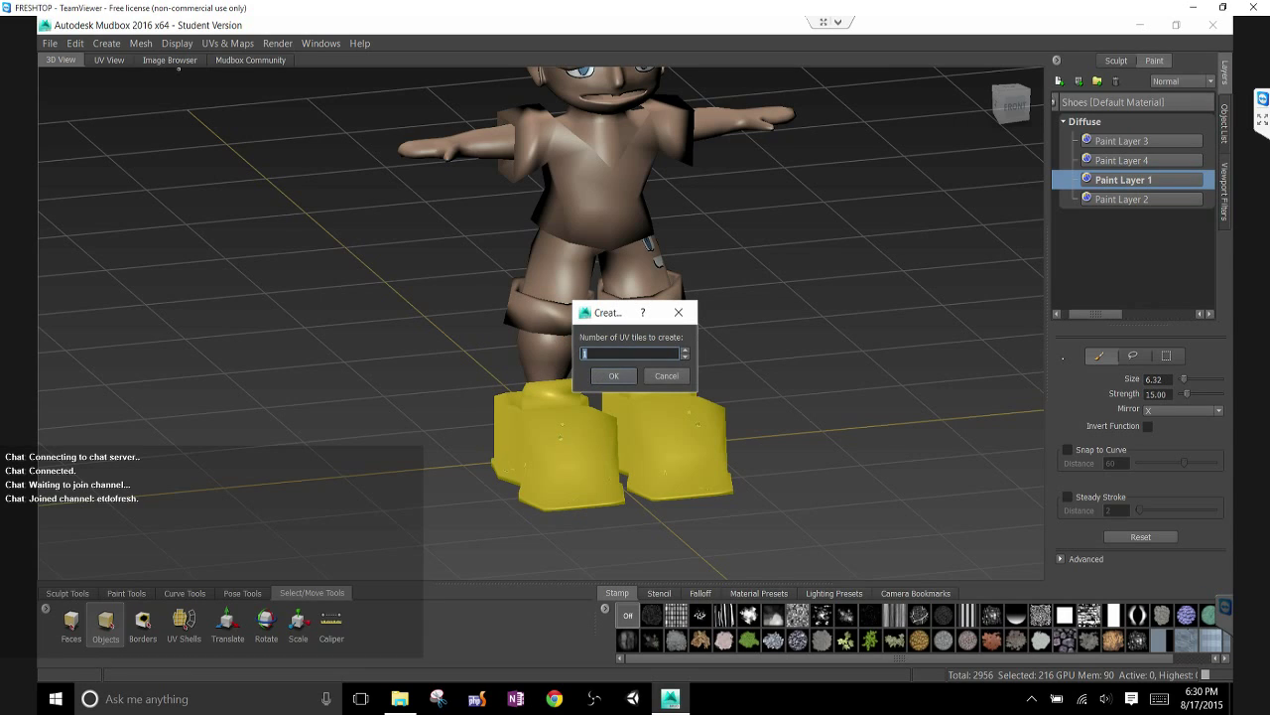
key(Return)
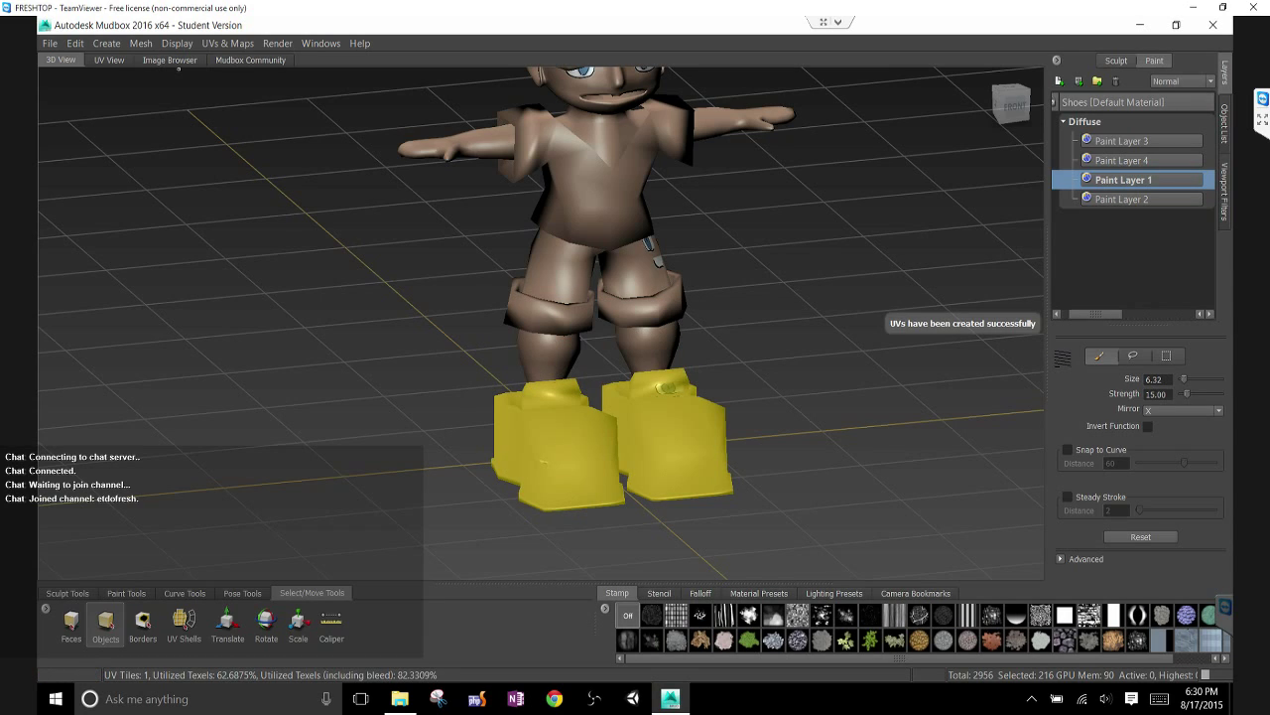
Inspect the UV layout of the shorts in the UV View
alt+drag(651, 245, 407, 298)
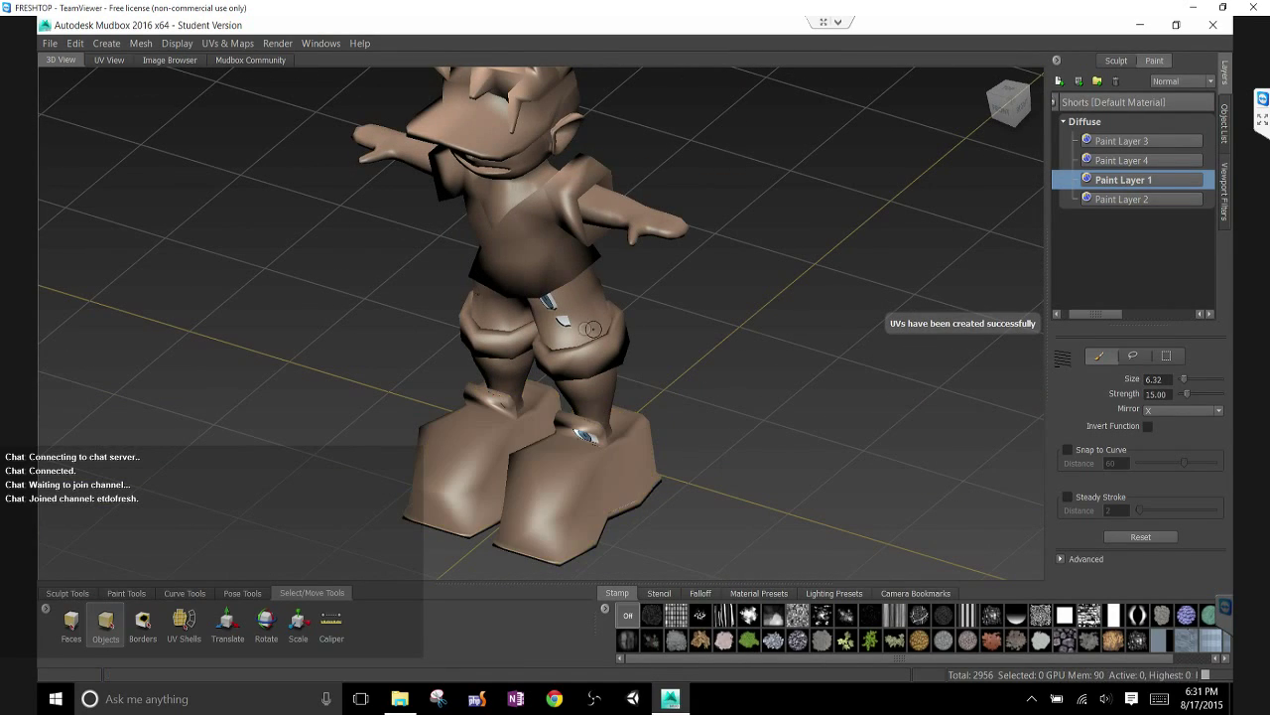
key(ctrl+shift+a)
click(110, 60)
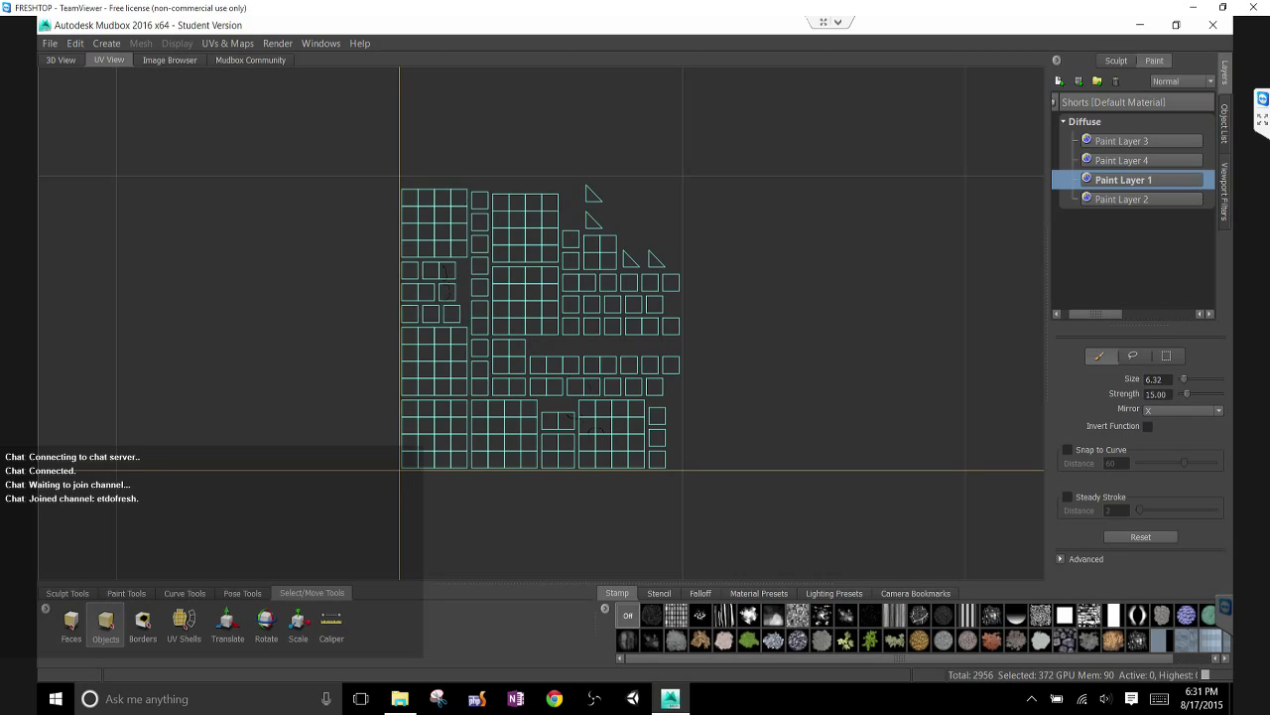
click(169, 60)
click(109, 60)
scroll(394, 407, down, 3)
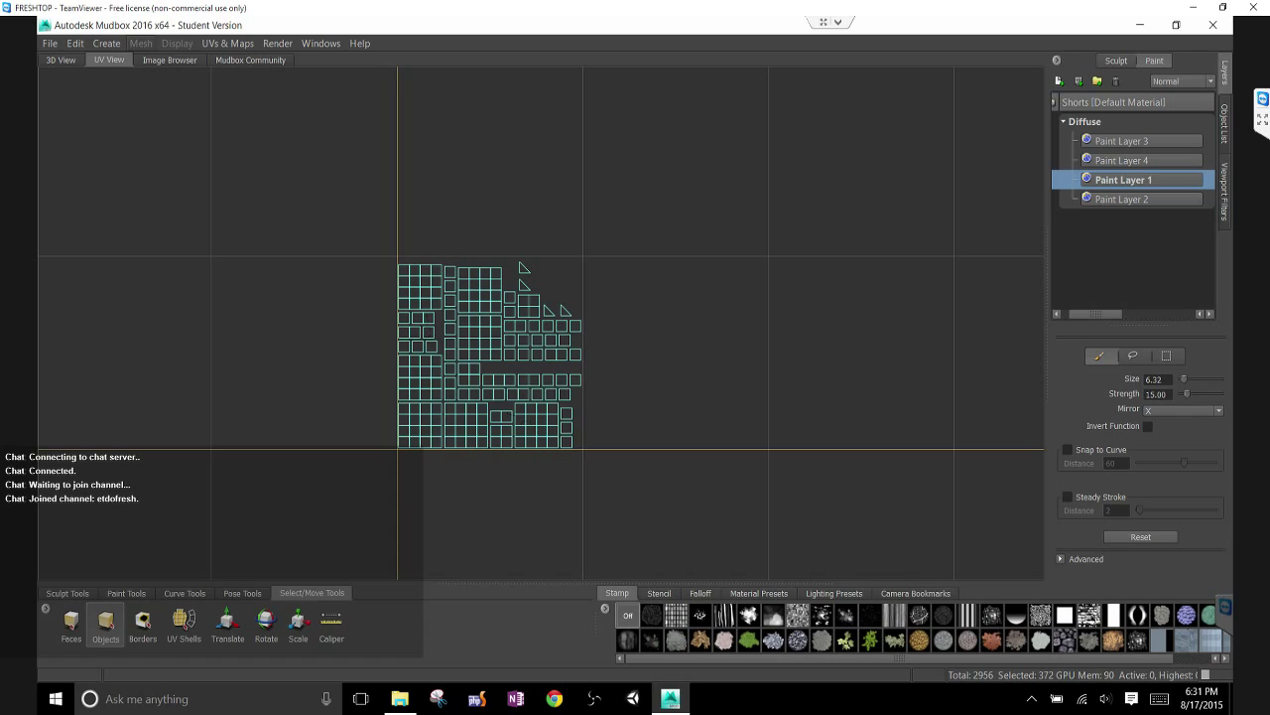
click(228, 43)
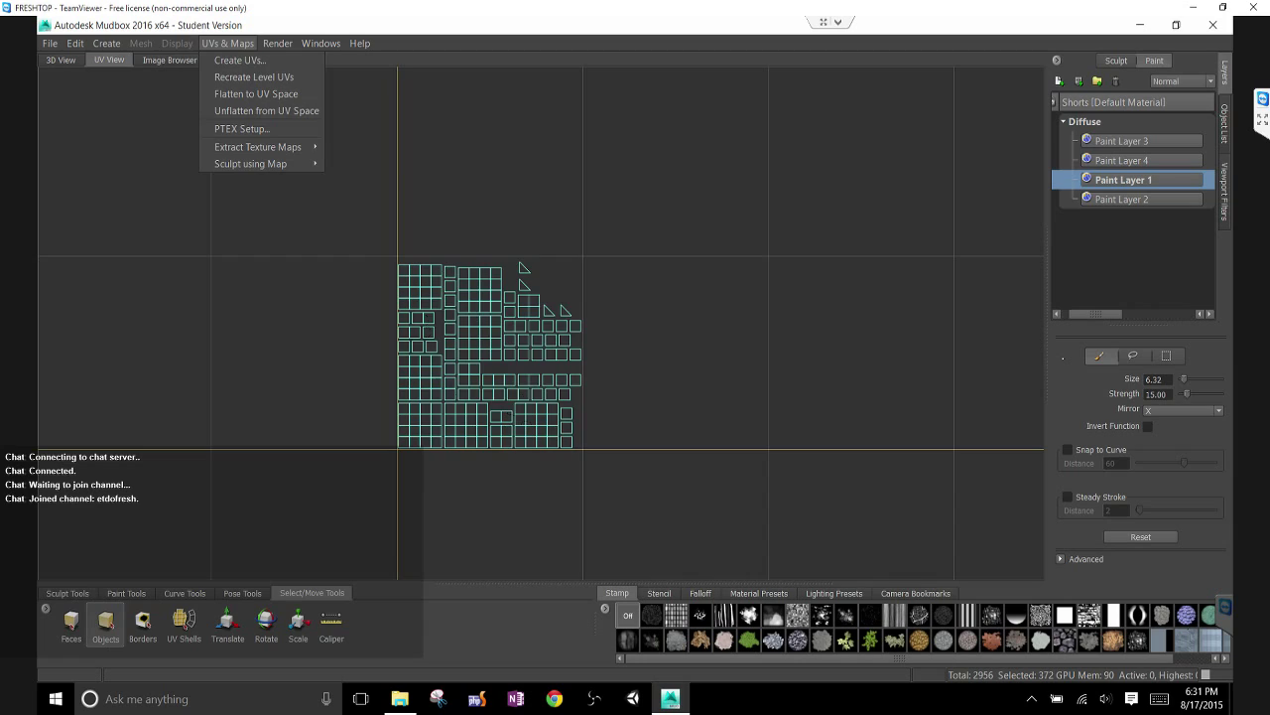
click(170, 60)
click(250, 60)
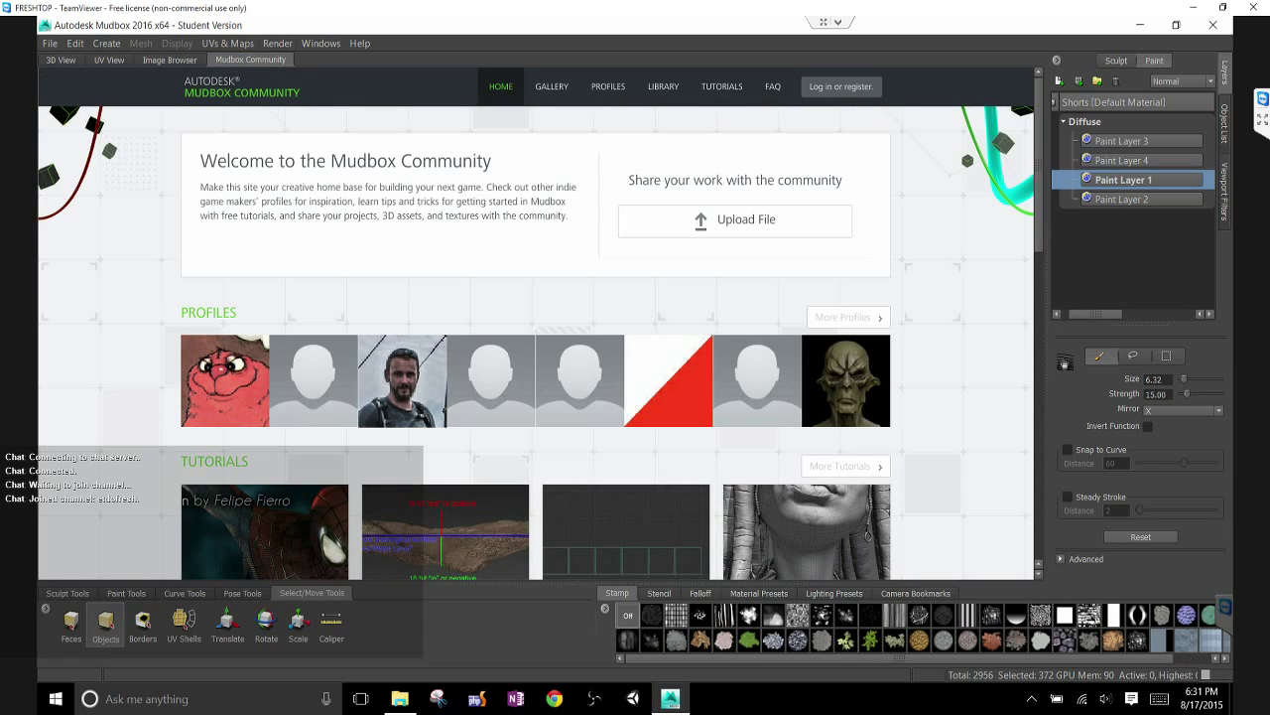
click(109, 59)
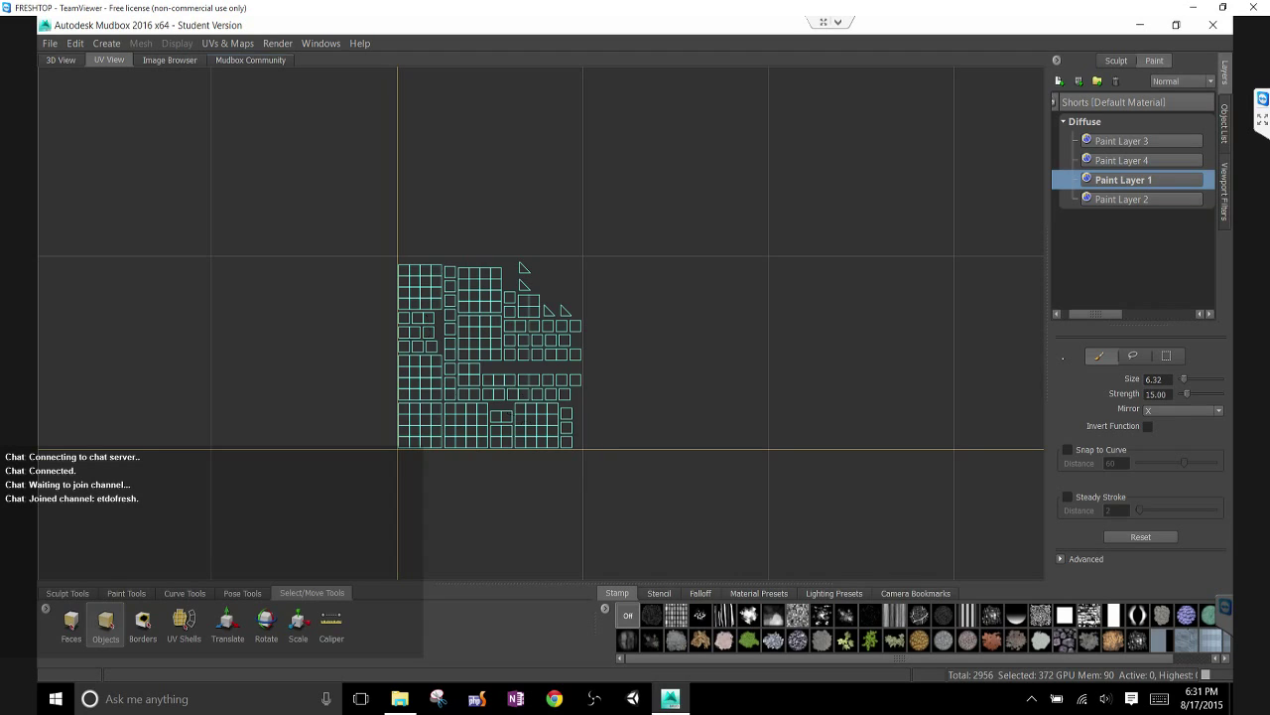
click(229, 44)
click(228, 44)
click(228, 44)
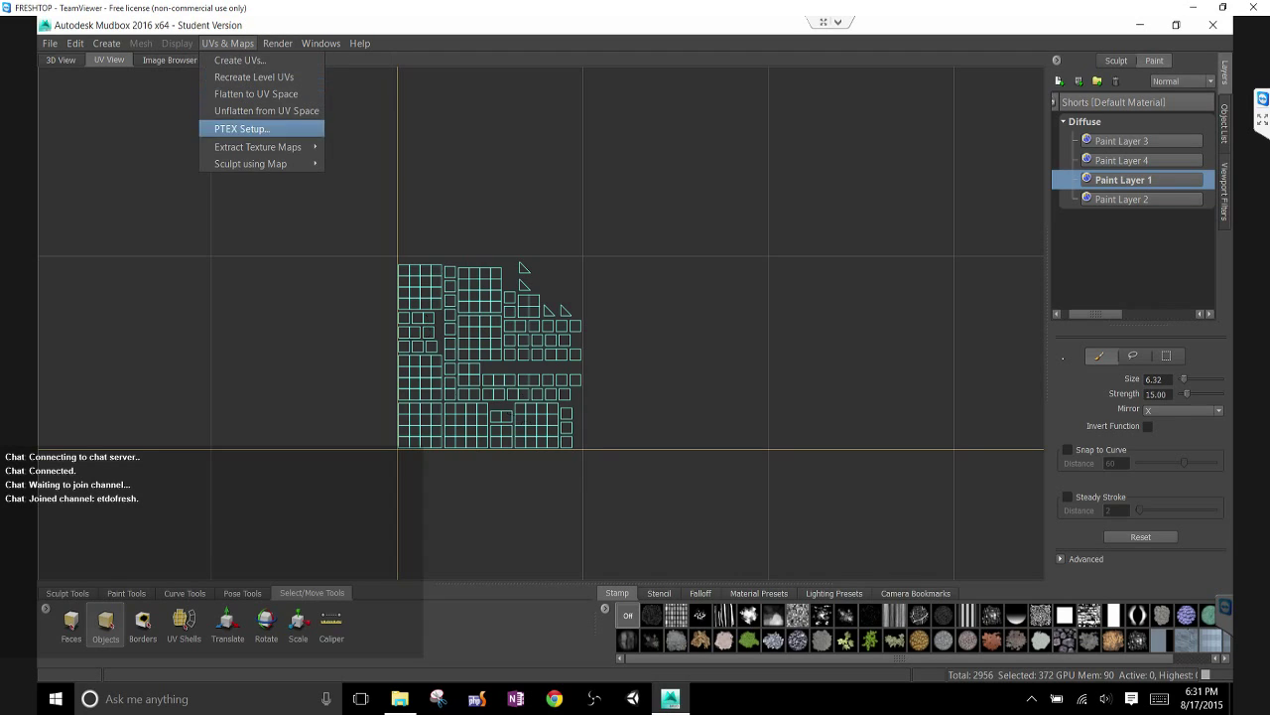
mouse_move(321, 44)
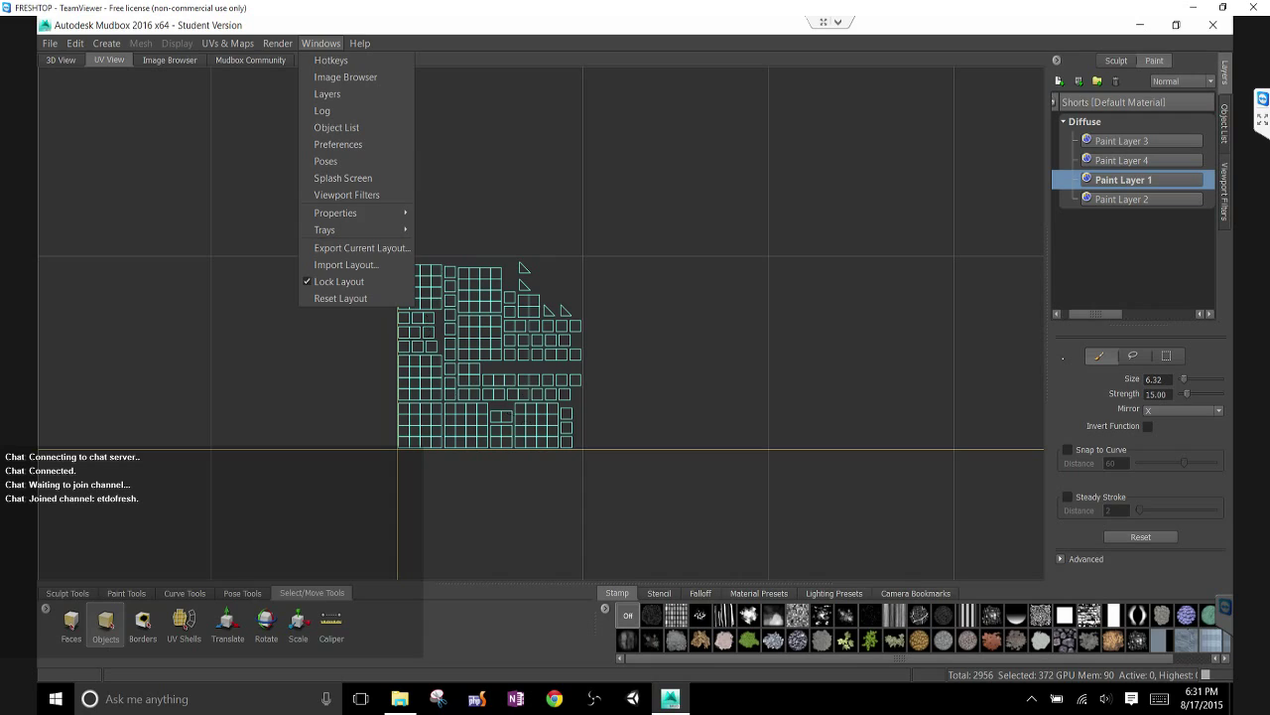
mouse_move(278, 44)
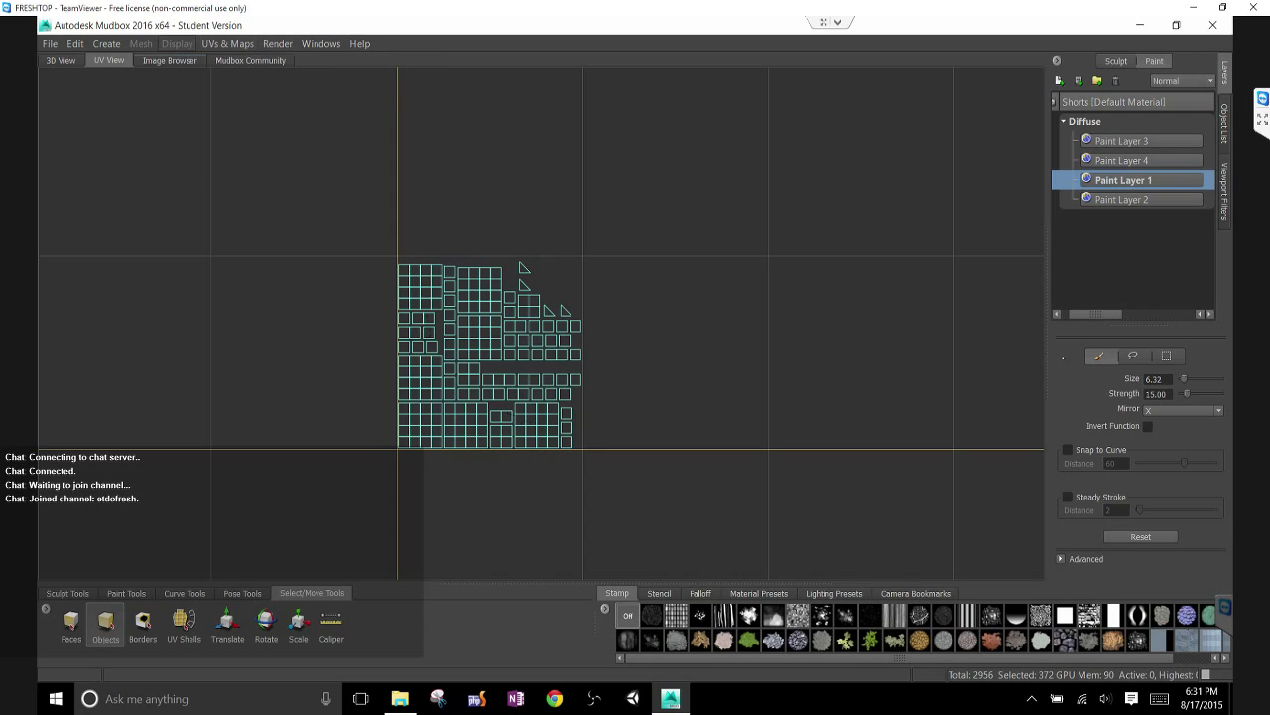
mouse_move(106, 44)
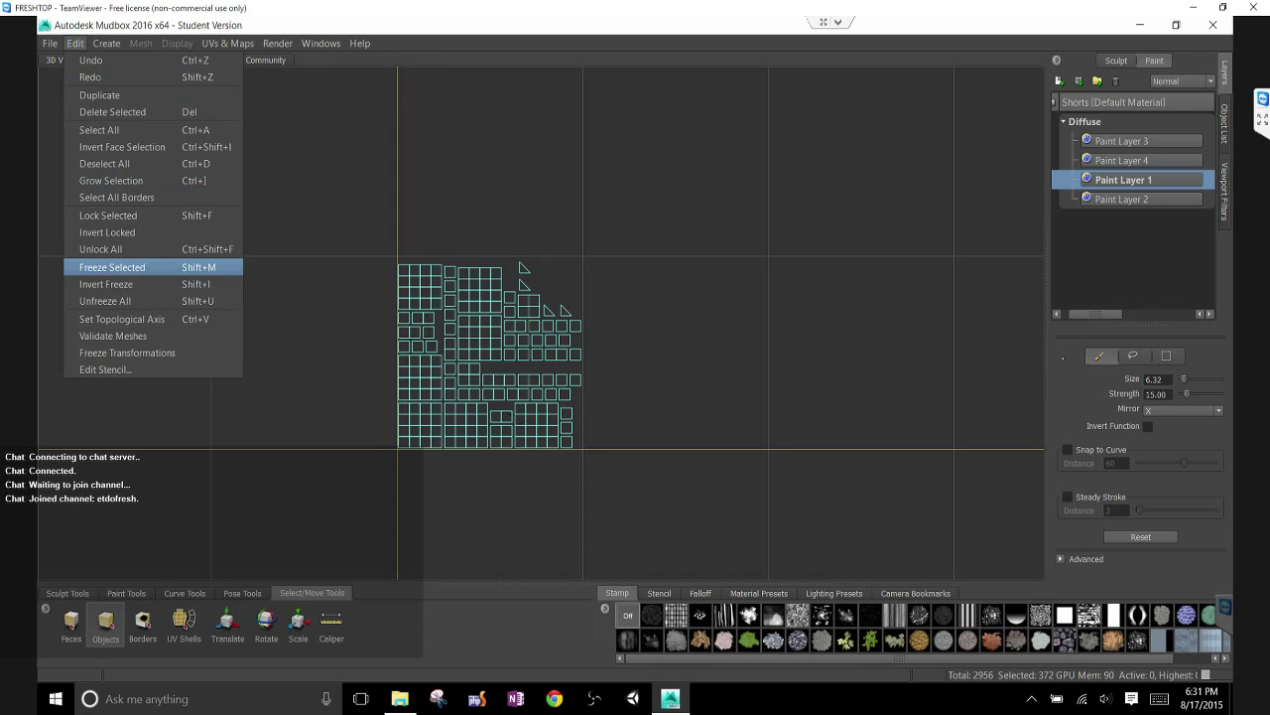
Clear the selection and activate the Paint Brush
ctrl+click(636, 332)
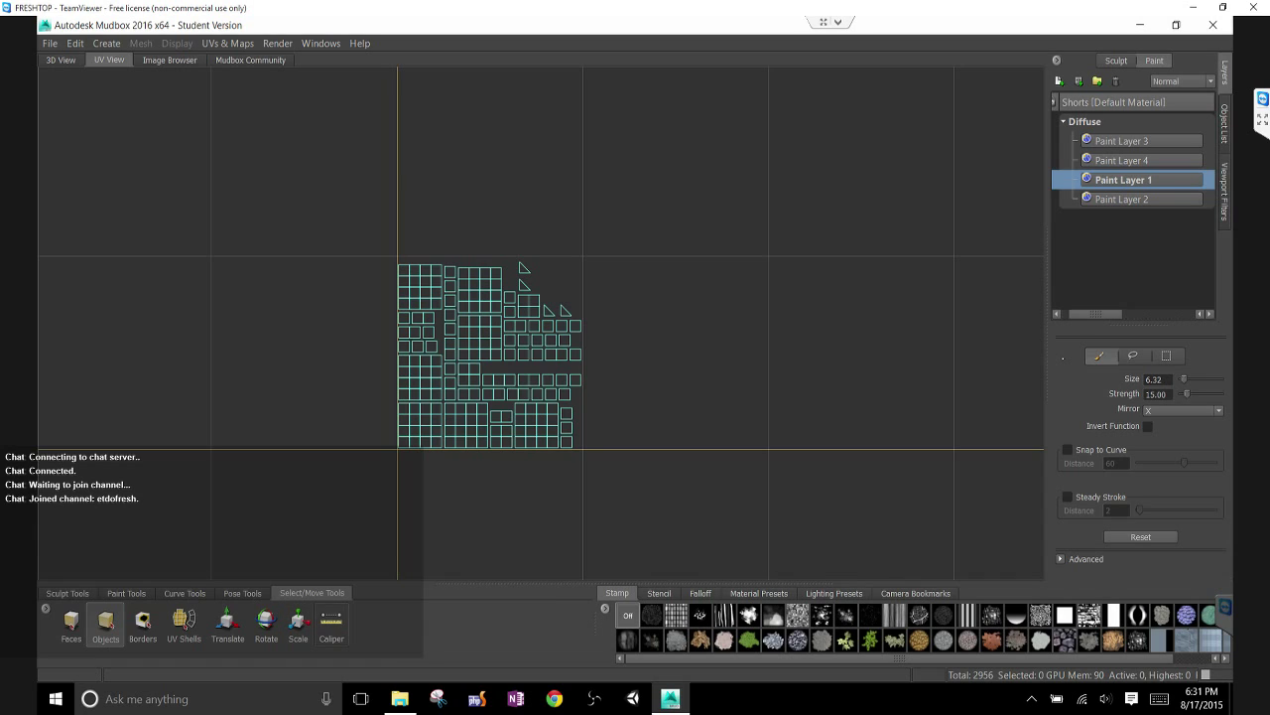
scroll(462, 312, up, 5)
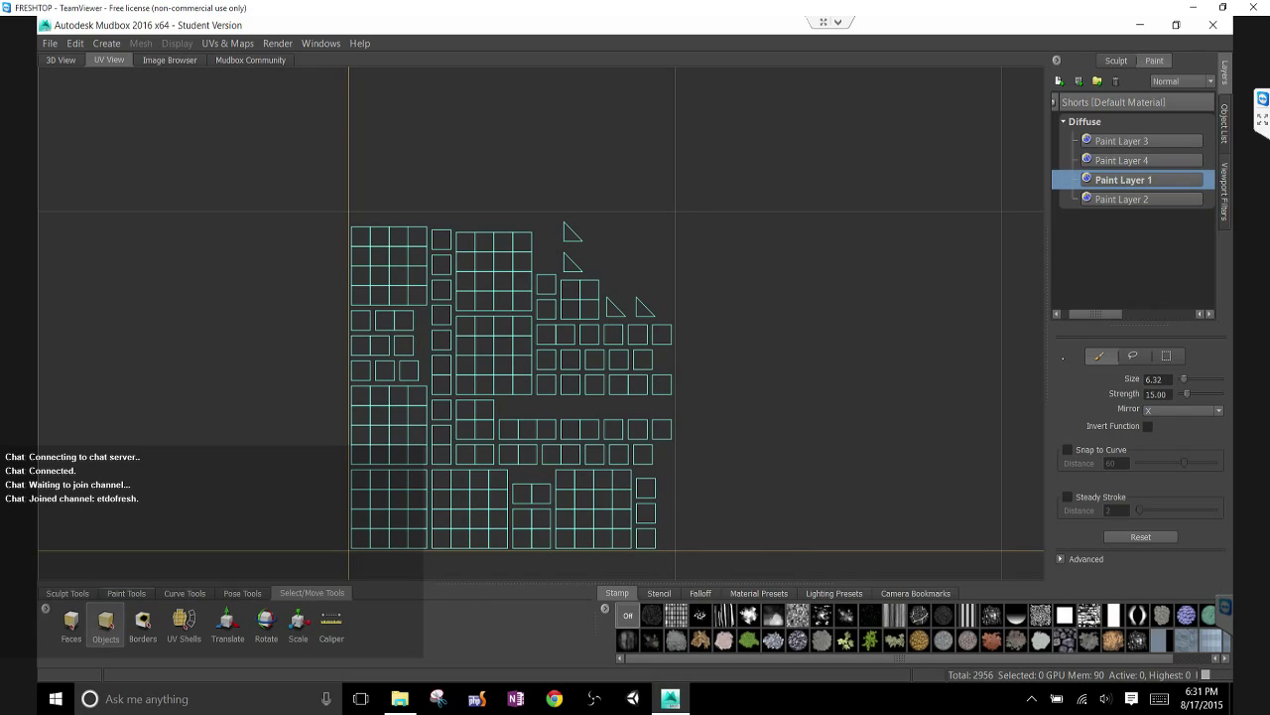
click(126, 592)
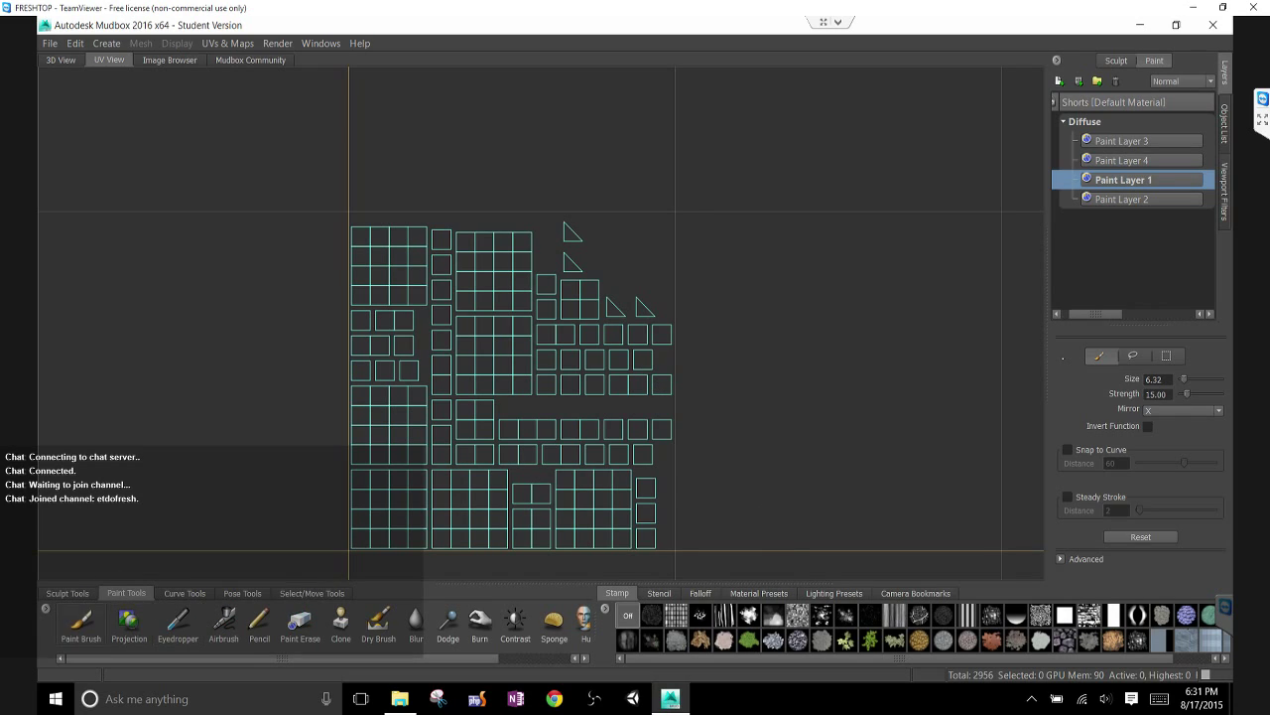
click(81, 621)
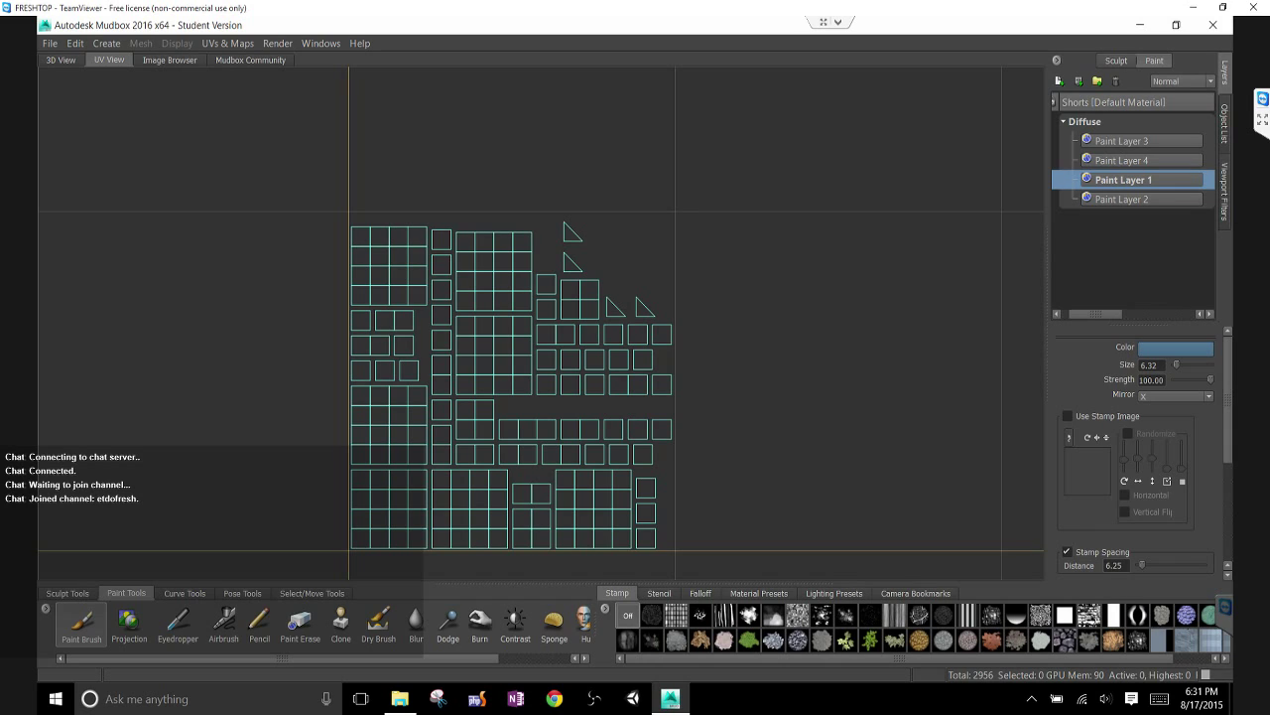
Undo the last change and return to the 3D View of the character
click(76, 43)
click(80, 57)
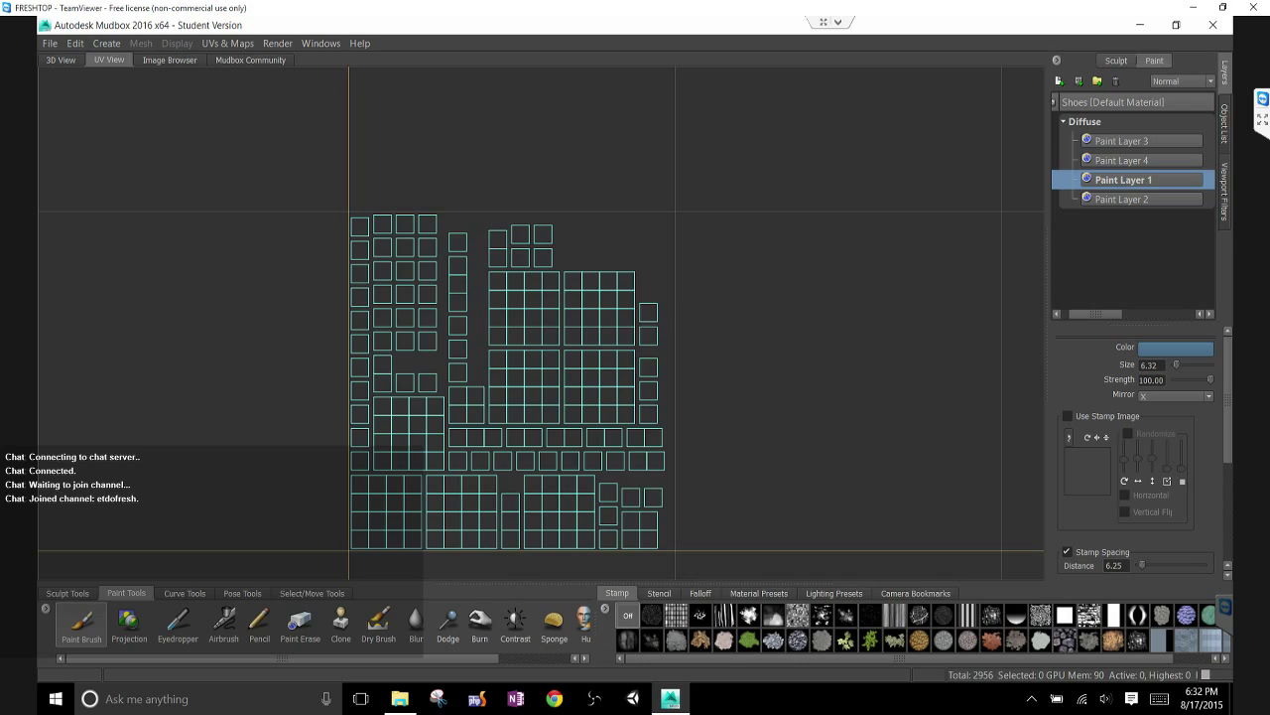
click(250, 59)
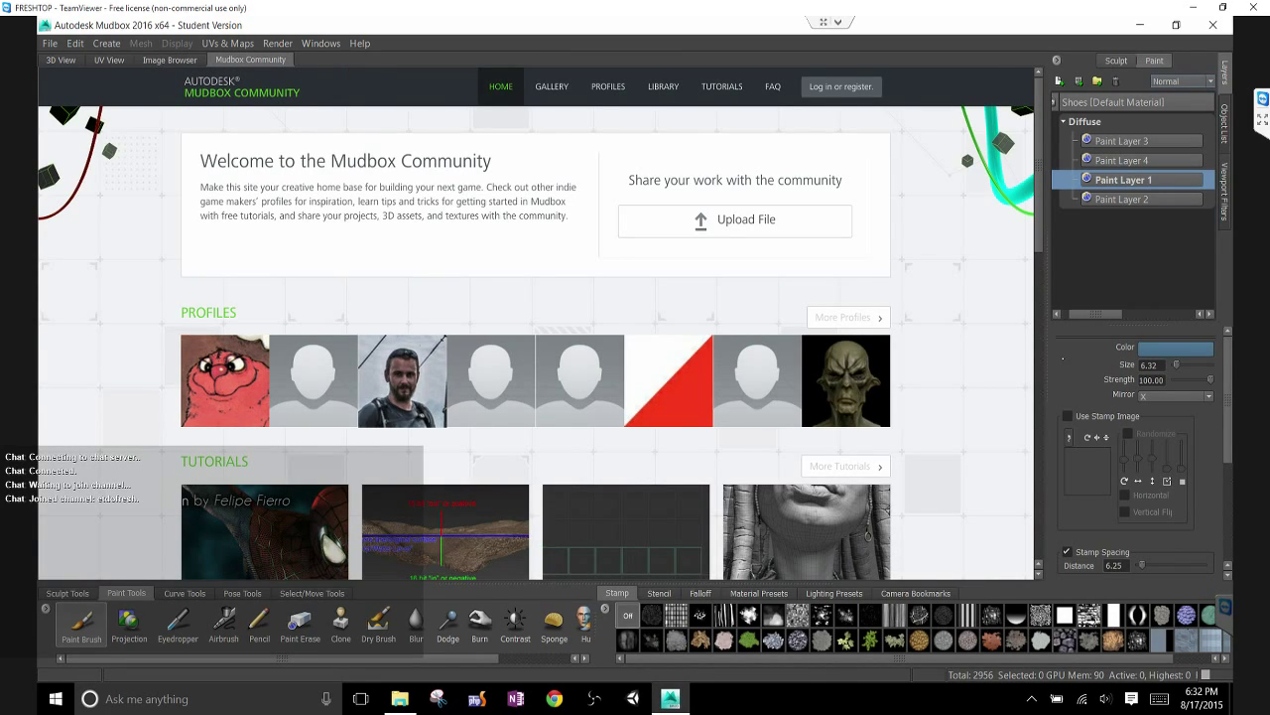
click(61, 59)
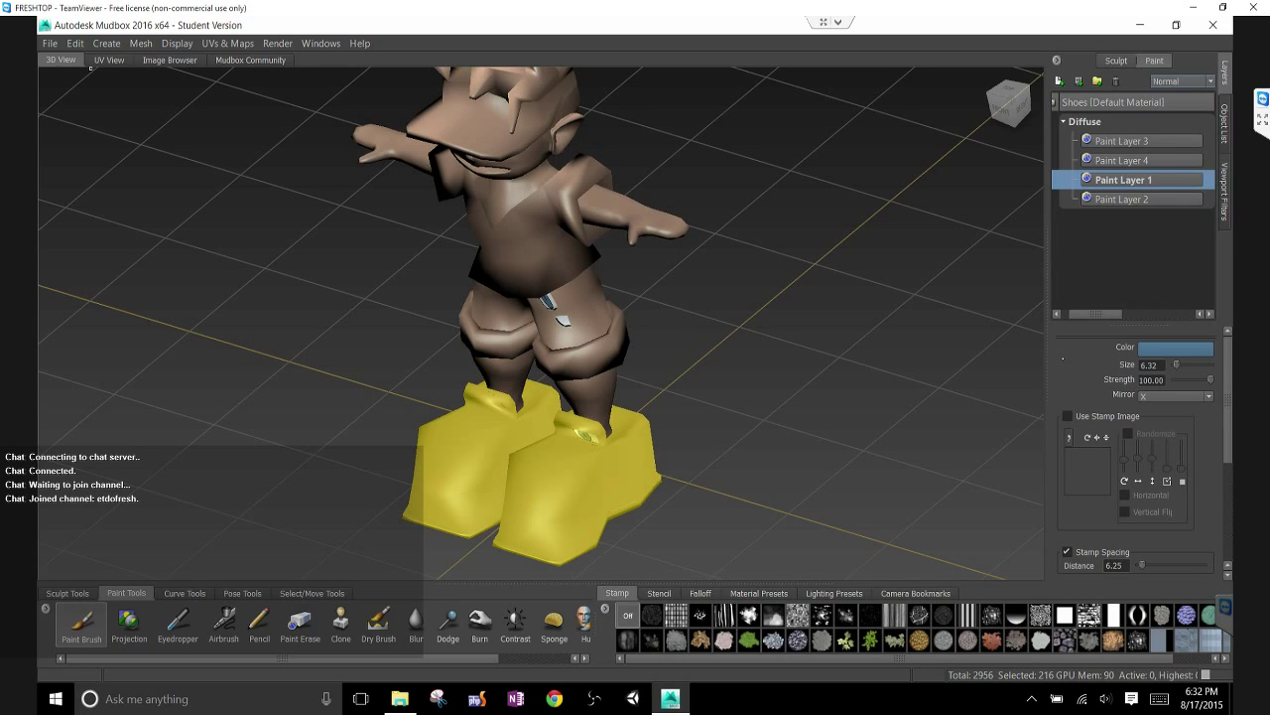
Select only the character's body mesh with the Objects selection tool
alt+drag(297, 198, 399, 138)
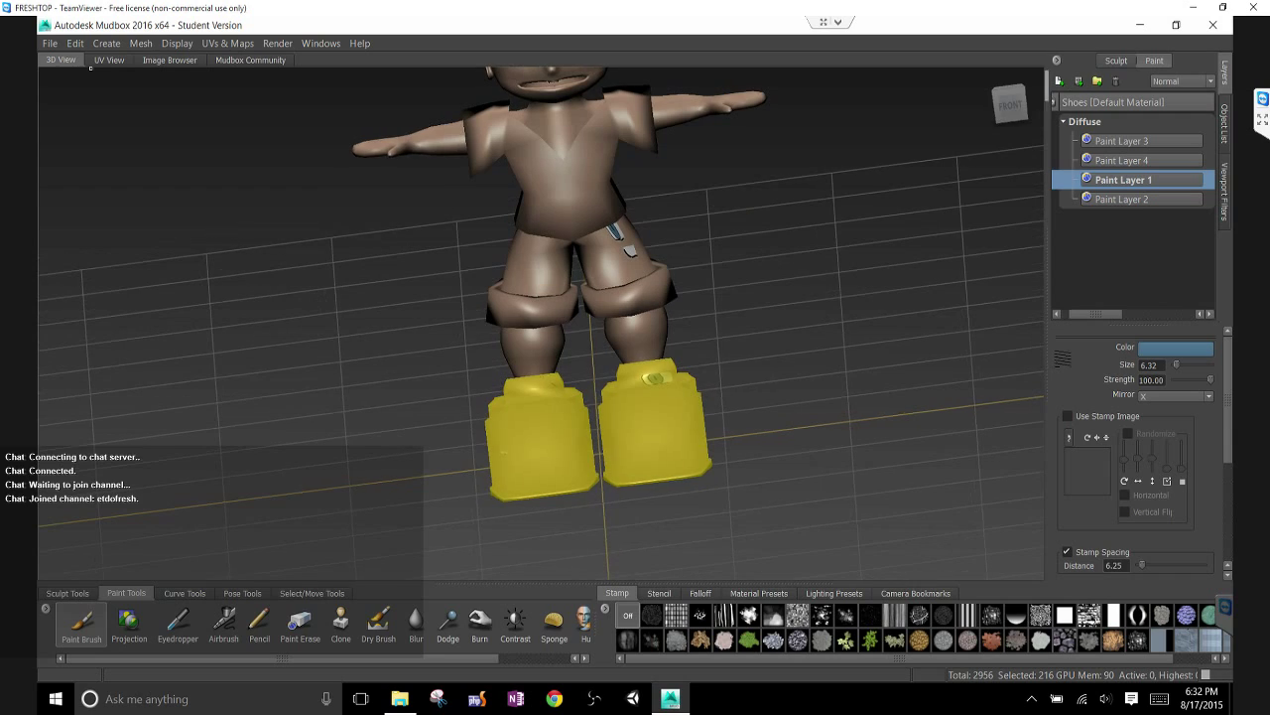
click(1009, 103)
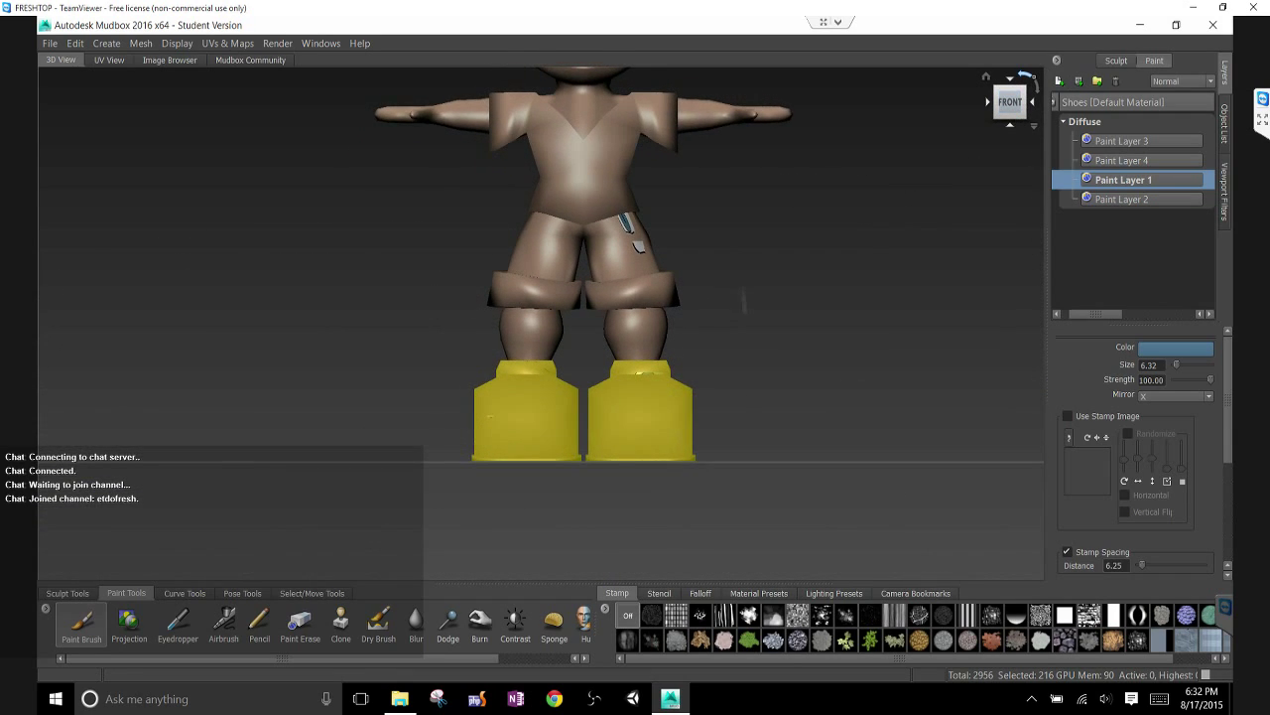
scroll(744, 303, down, 1)
alt+middle_drag(744, 302, 753, 412)
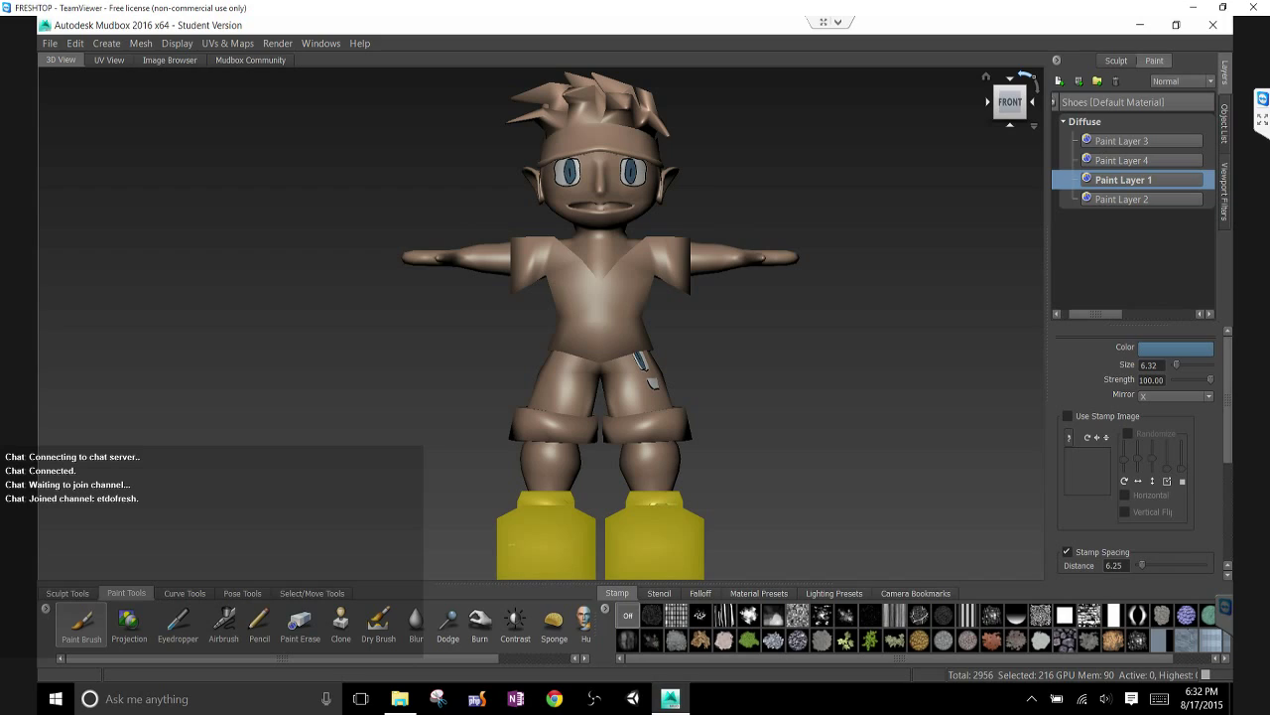
click(312, 593)
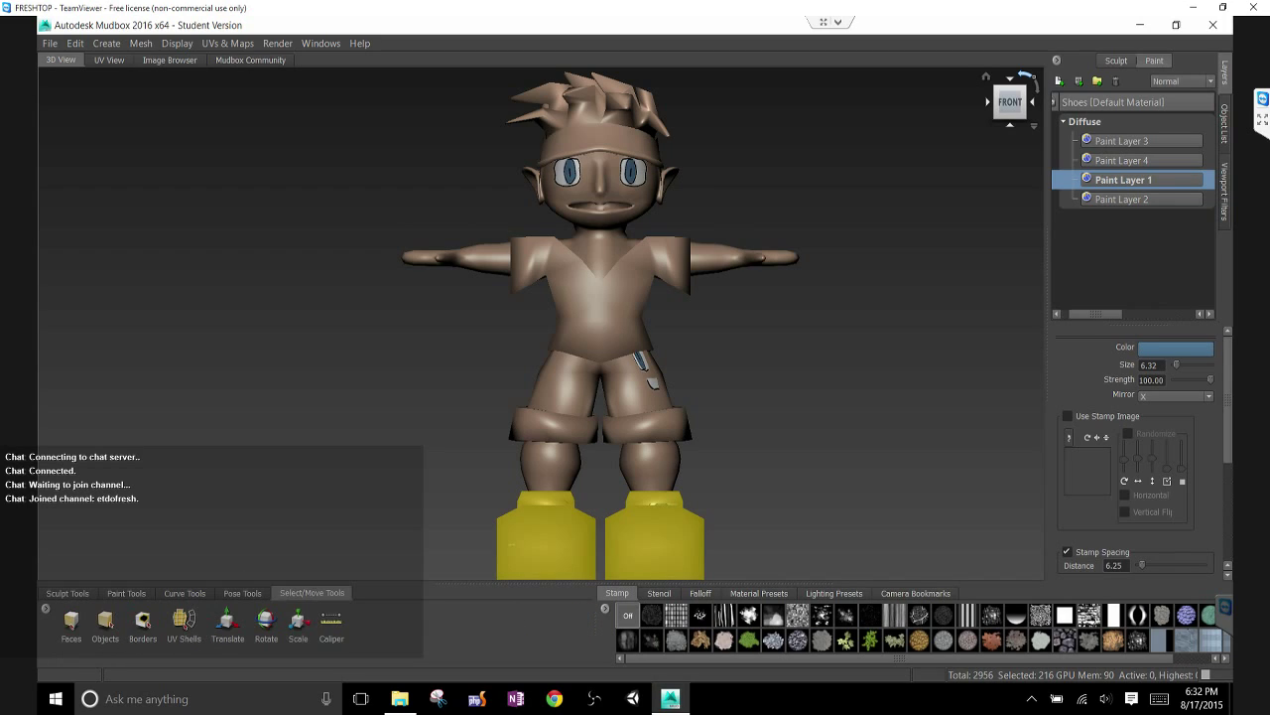
click(105, 624)
click(781, 251)
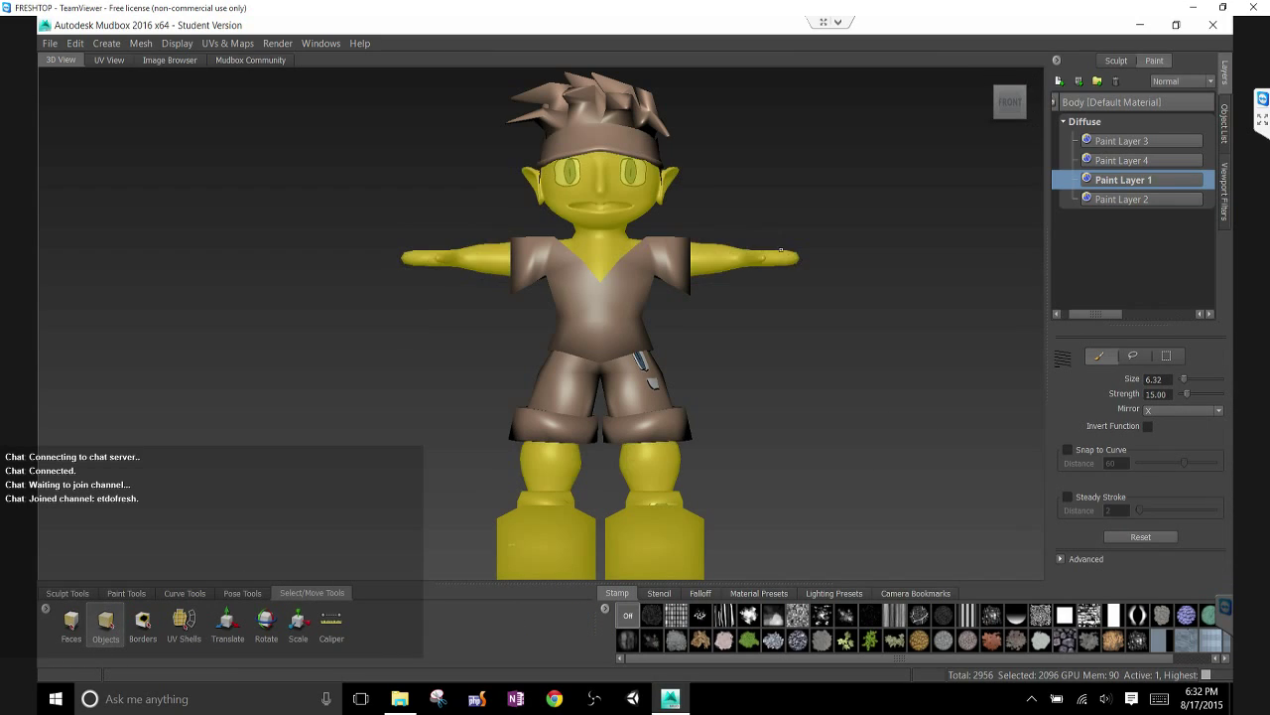
click(806, 274)
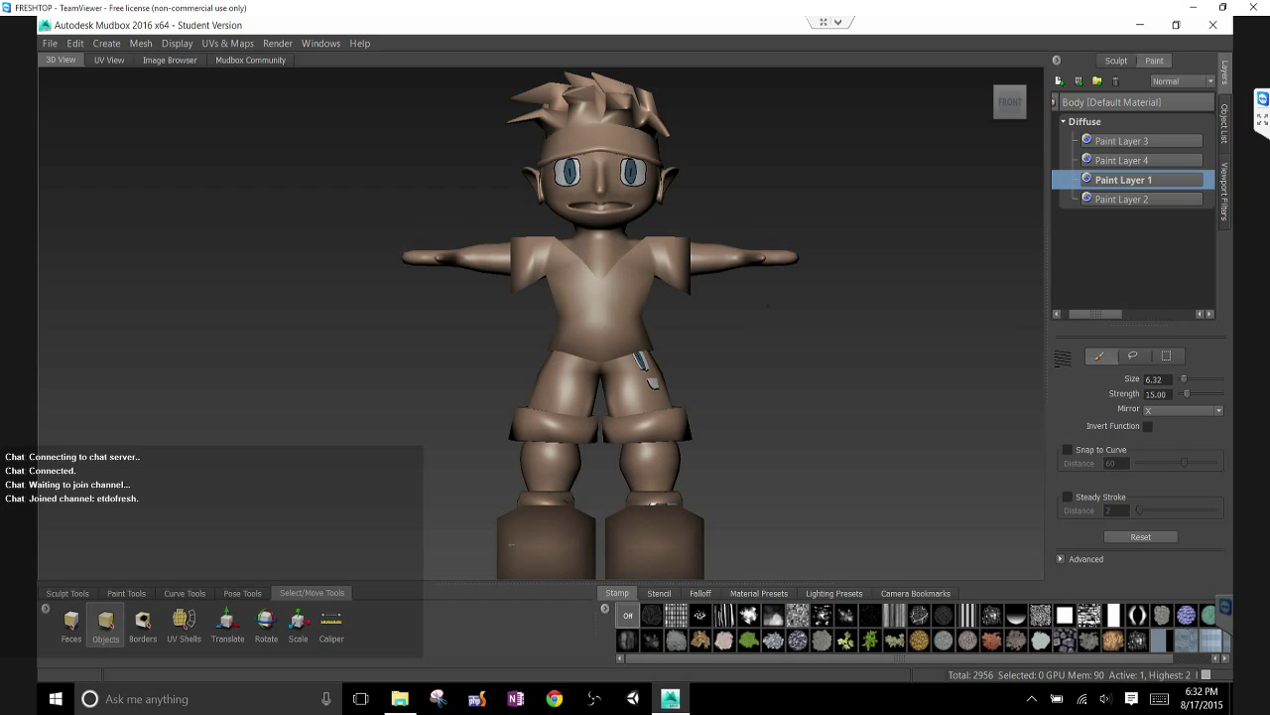
click(791, 265)
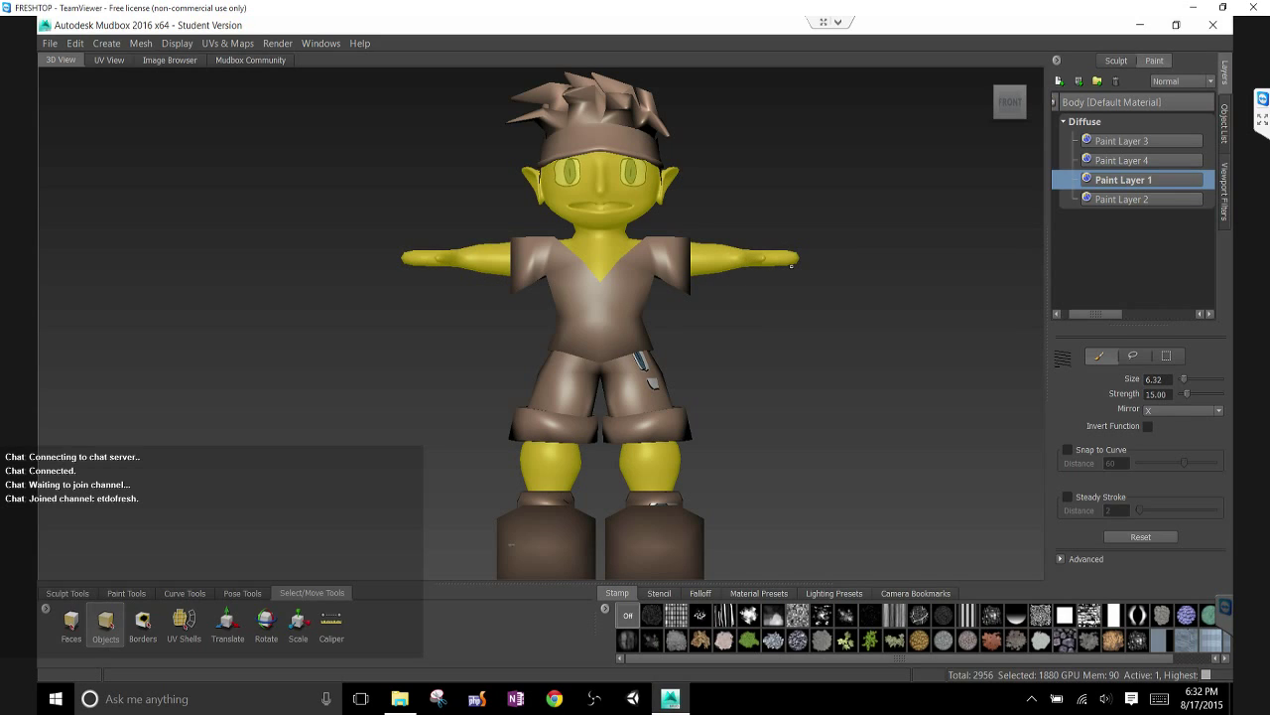
Examine the body mesh's UV layout in the UV View
click(110, 60)
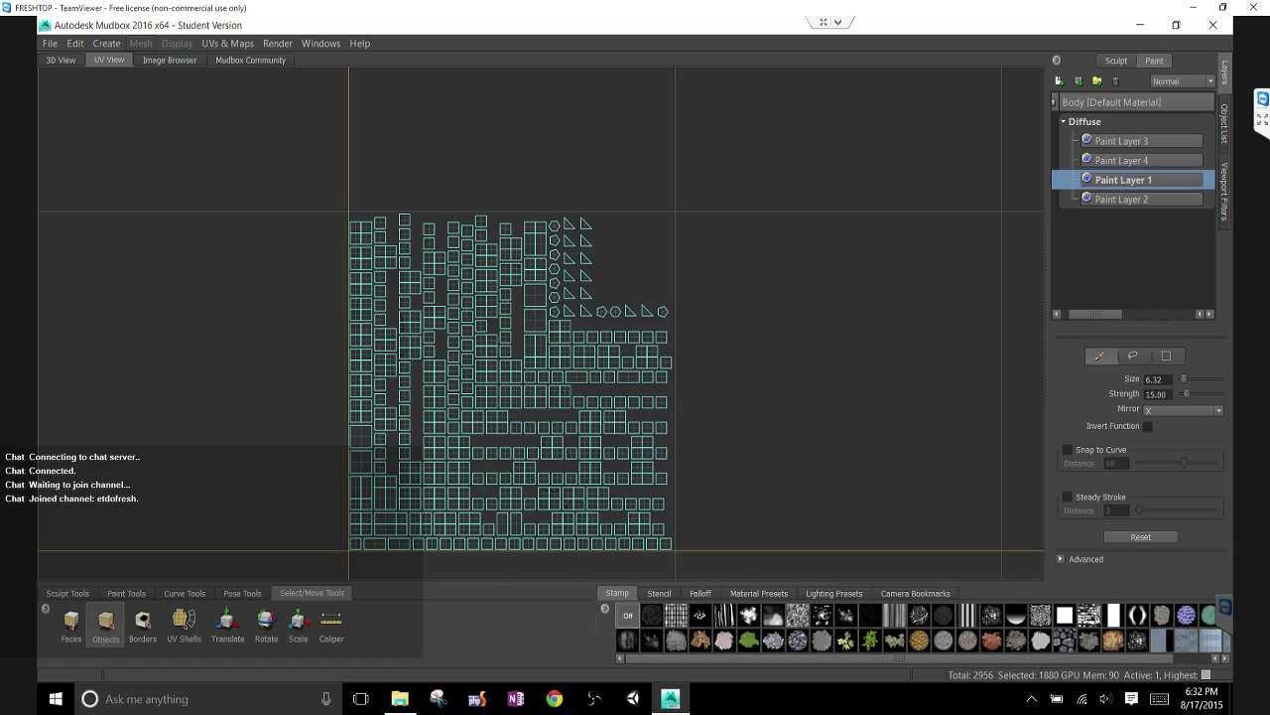
click(228, 42)
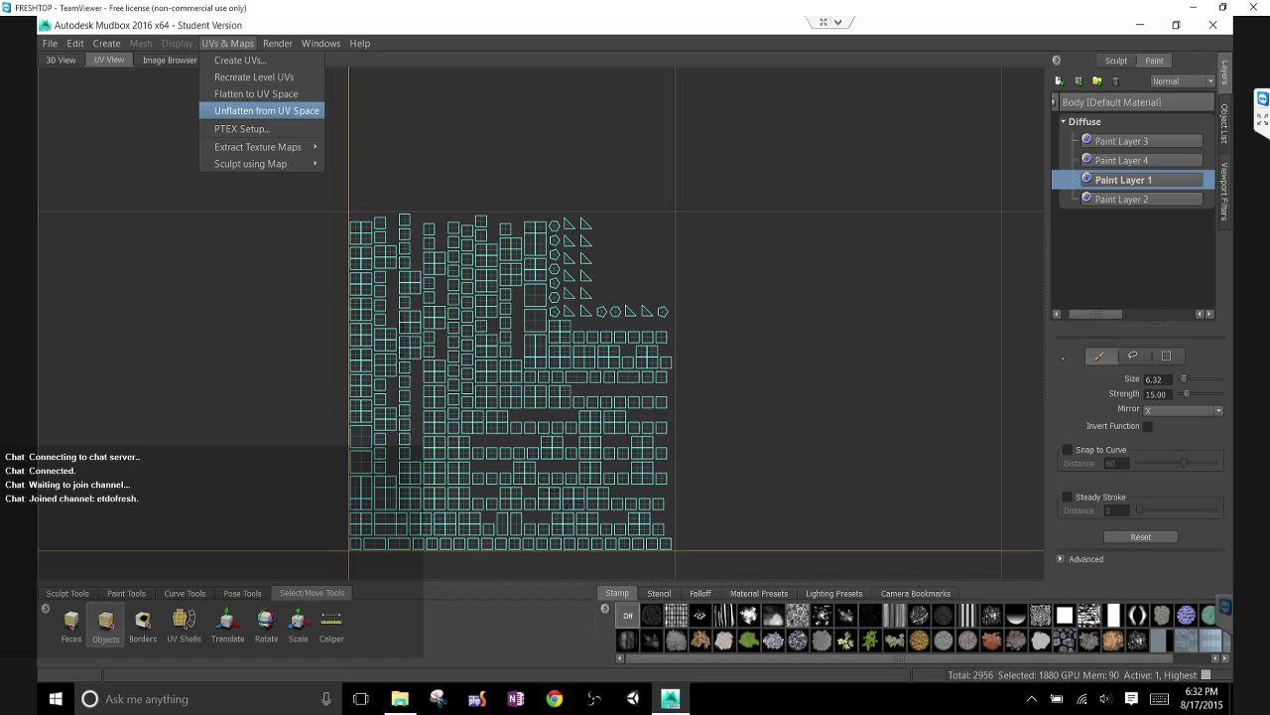
mouse_move(277, 43)
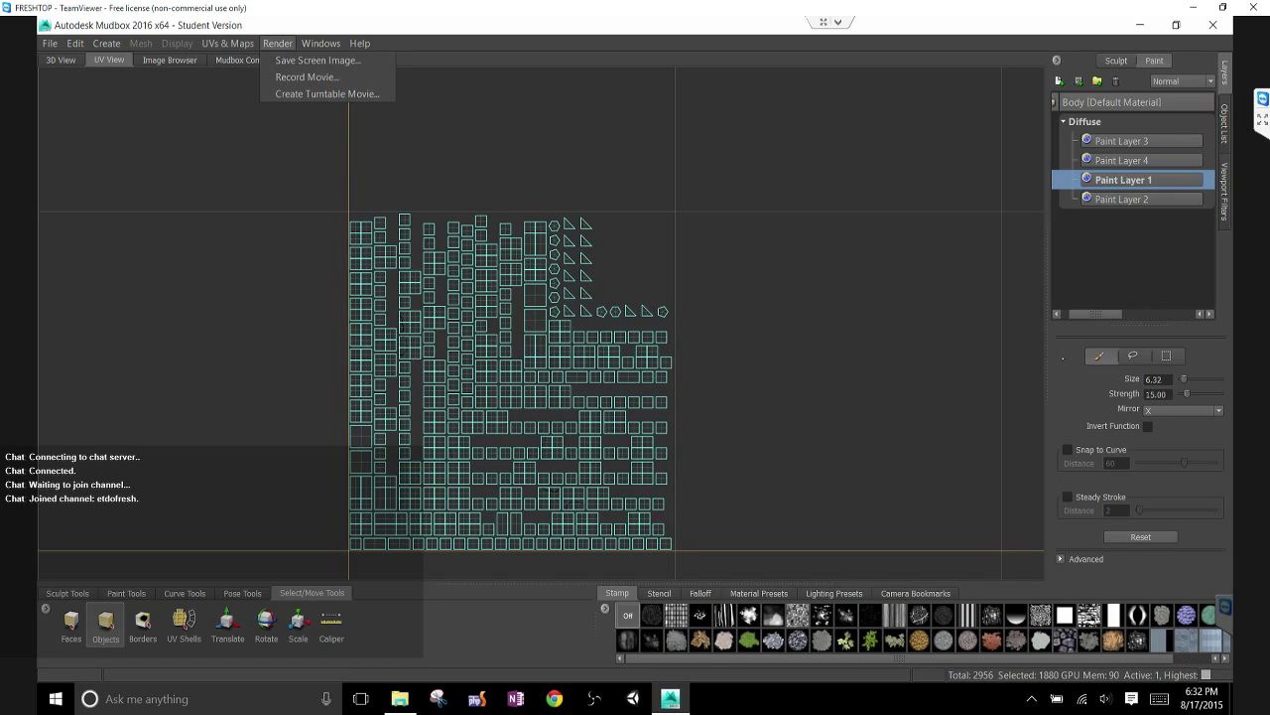
mouse_move(321, 43)
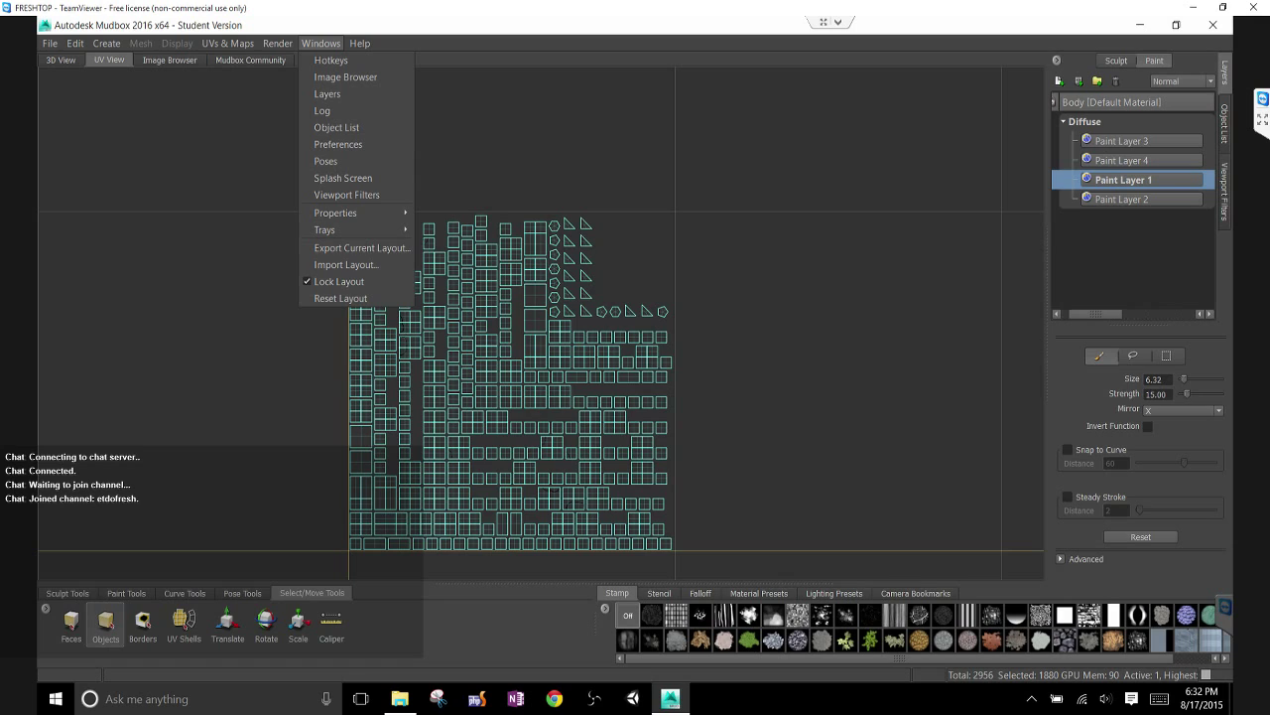
scroll(541, 323, up, 4)
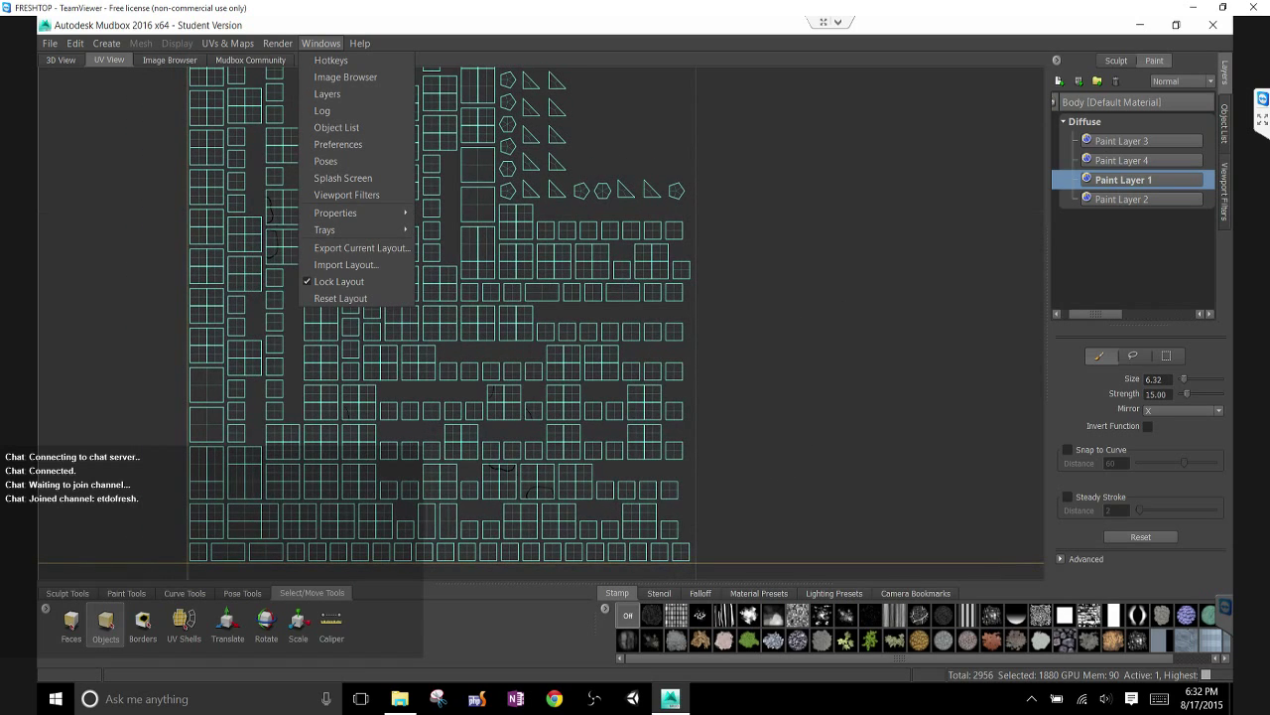
click(61, 60)
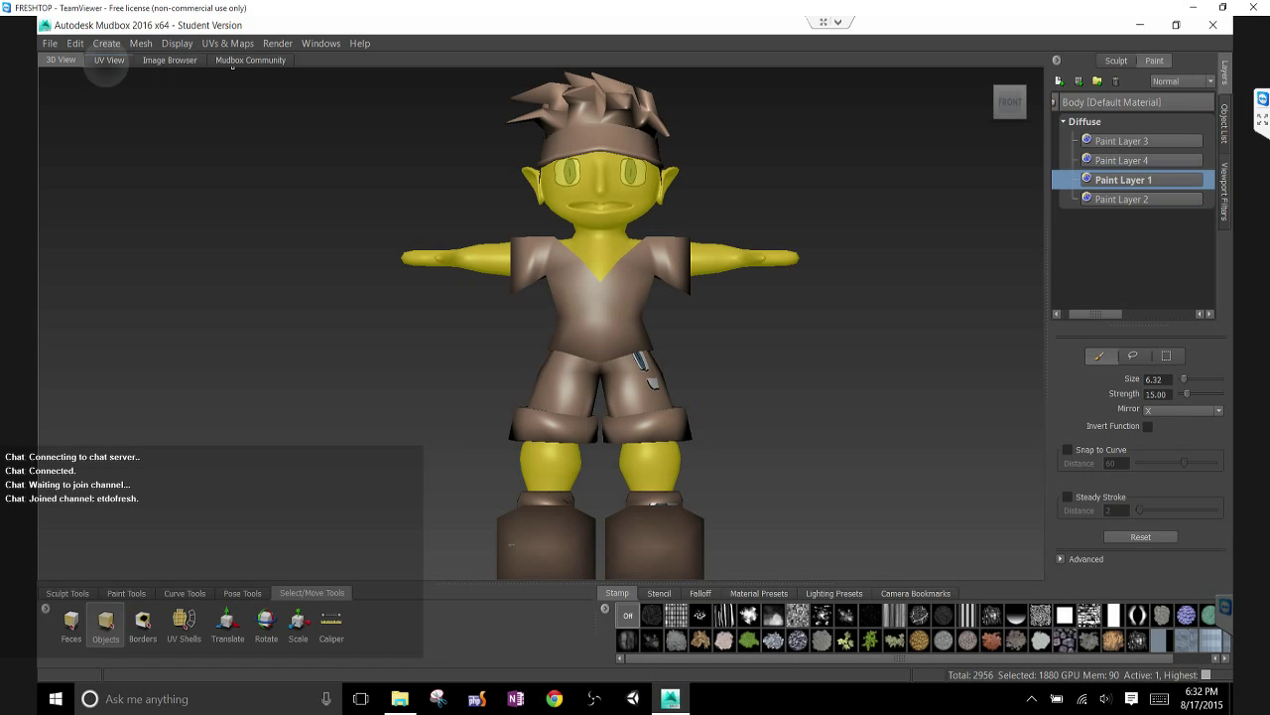
click(109, 59)
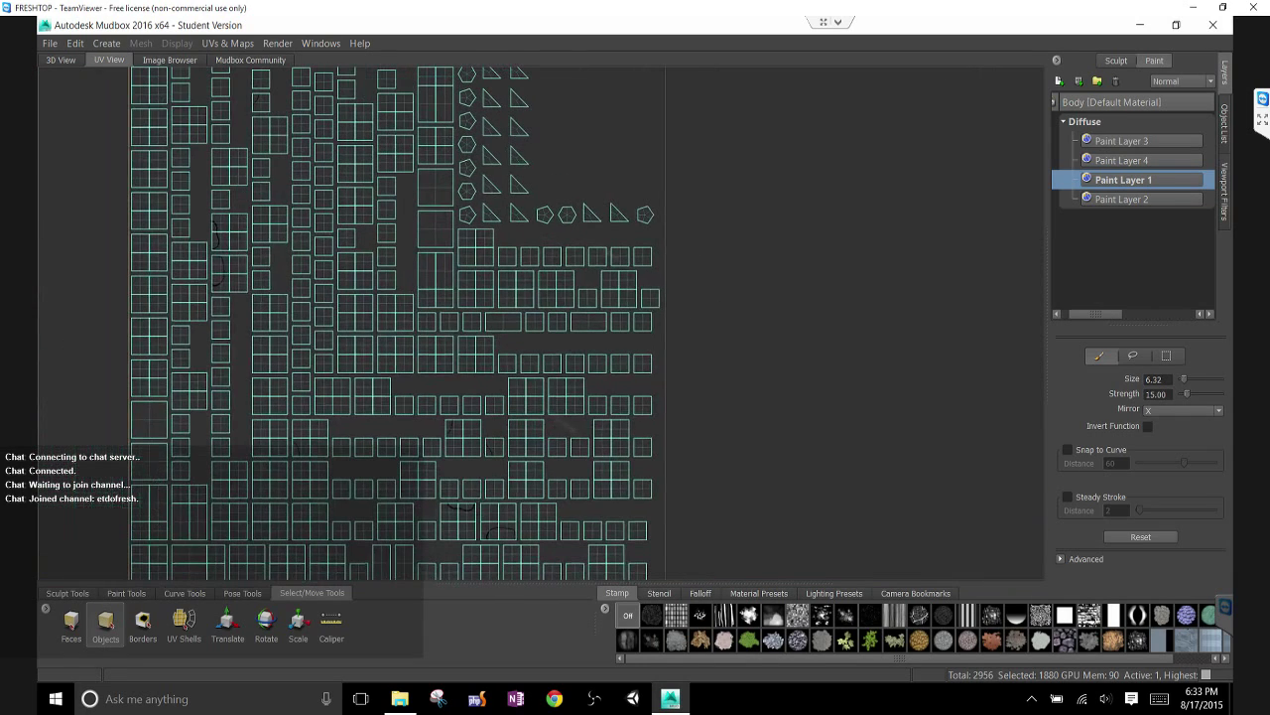
alt+middle_drag(541, 323, 565, 350)
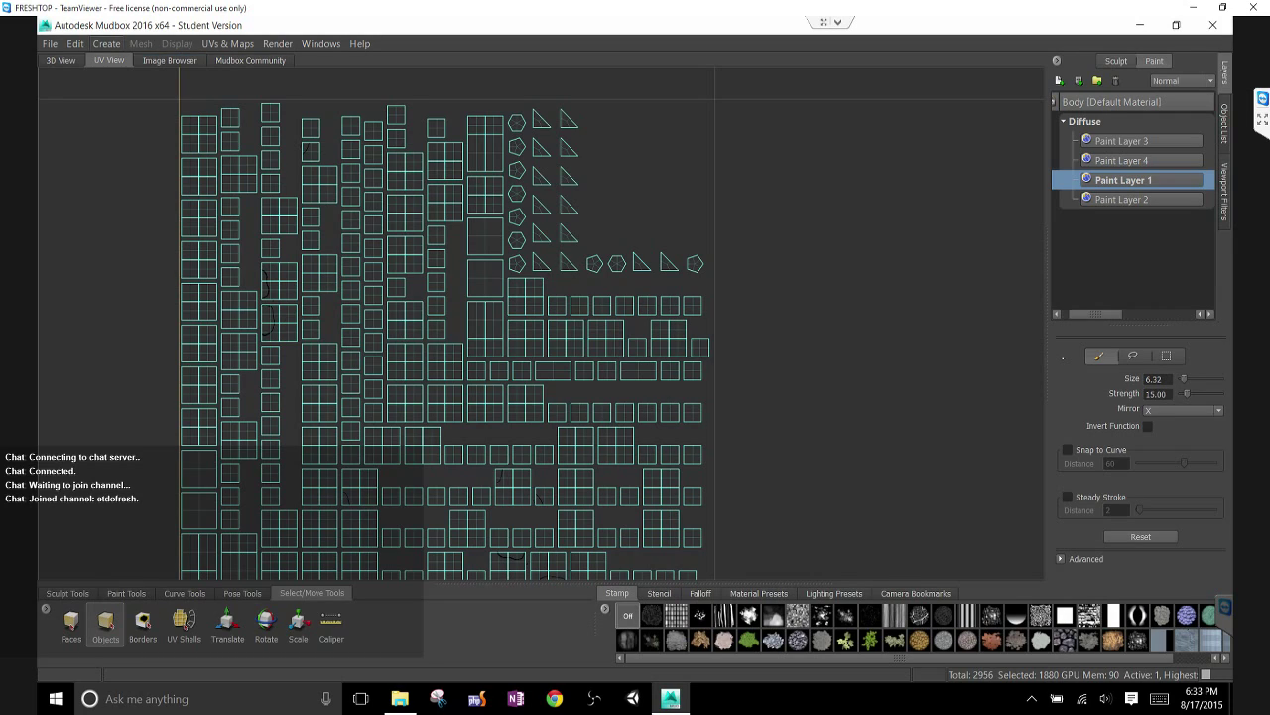
Flatten the body mesh to UV space
click(106, 44)
click(227, 42)
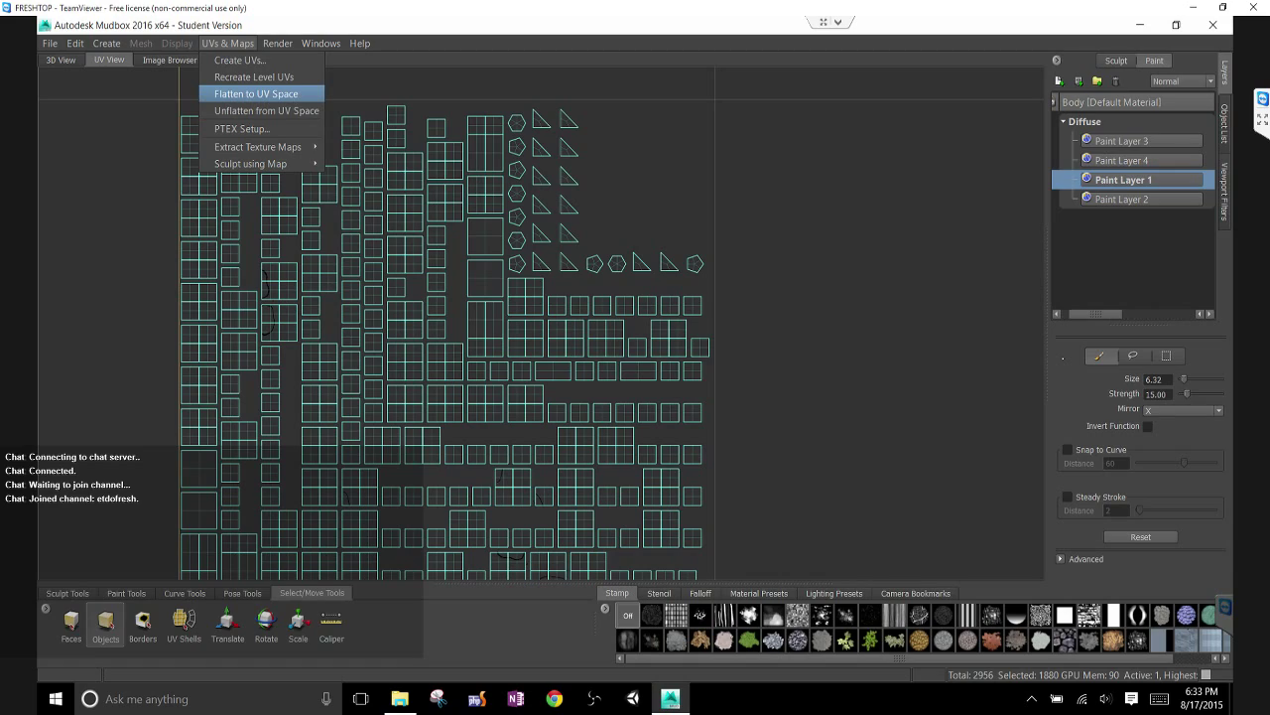
click(256, 93)
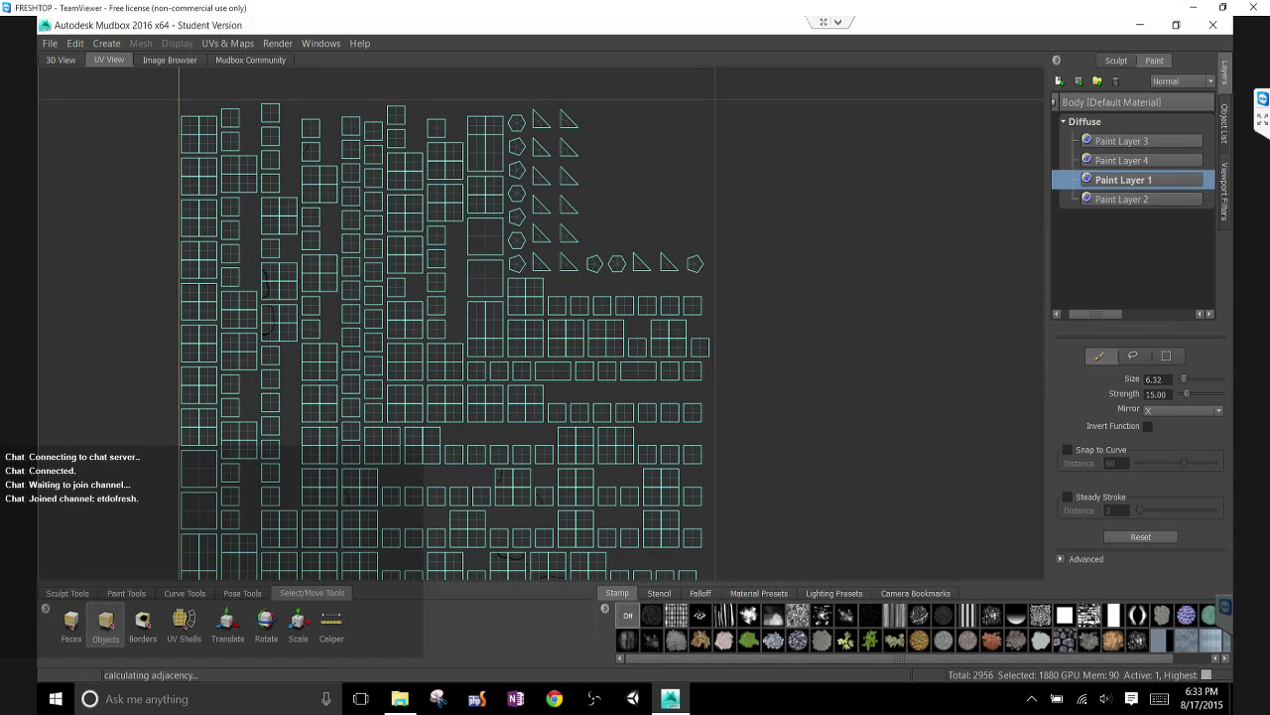
scroll(253, 338, up, 5)
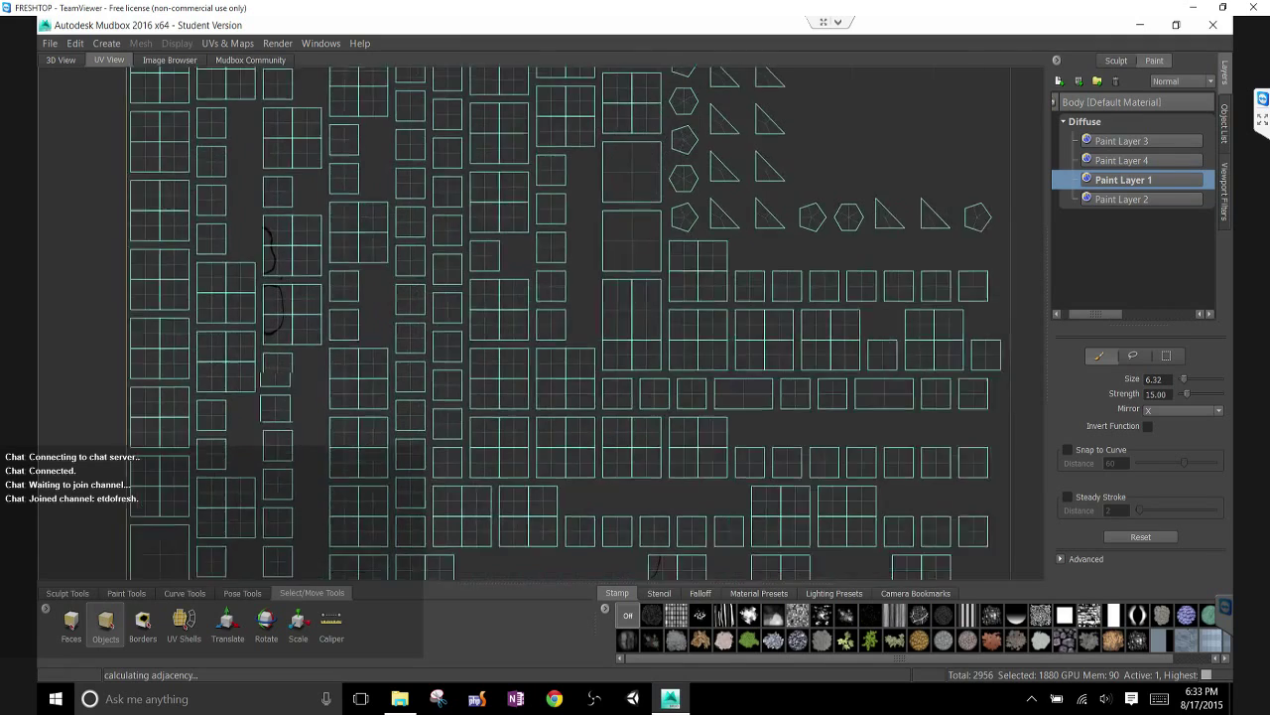
scroll(409, 248, up, 1)
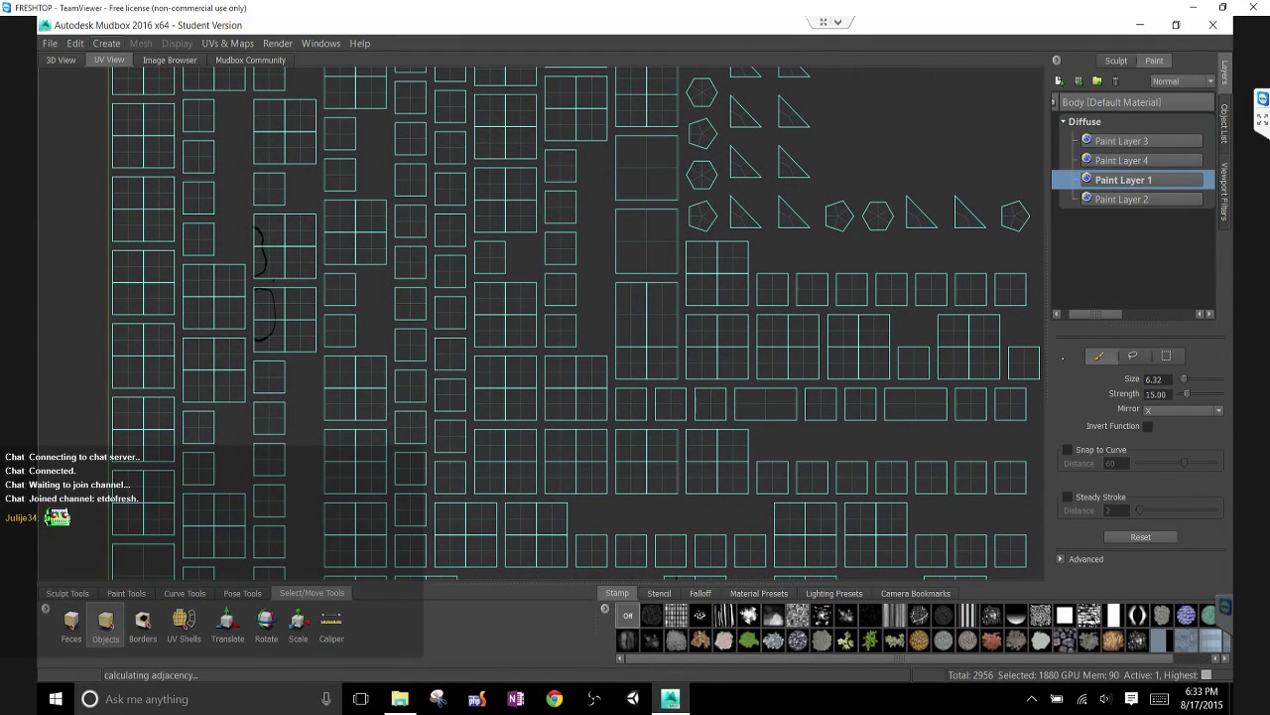
Go through the body's Paint Layers 1 to 4 one by one to check them against the UV layout
click(75, 43)
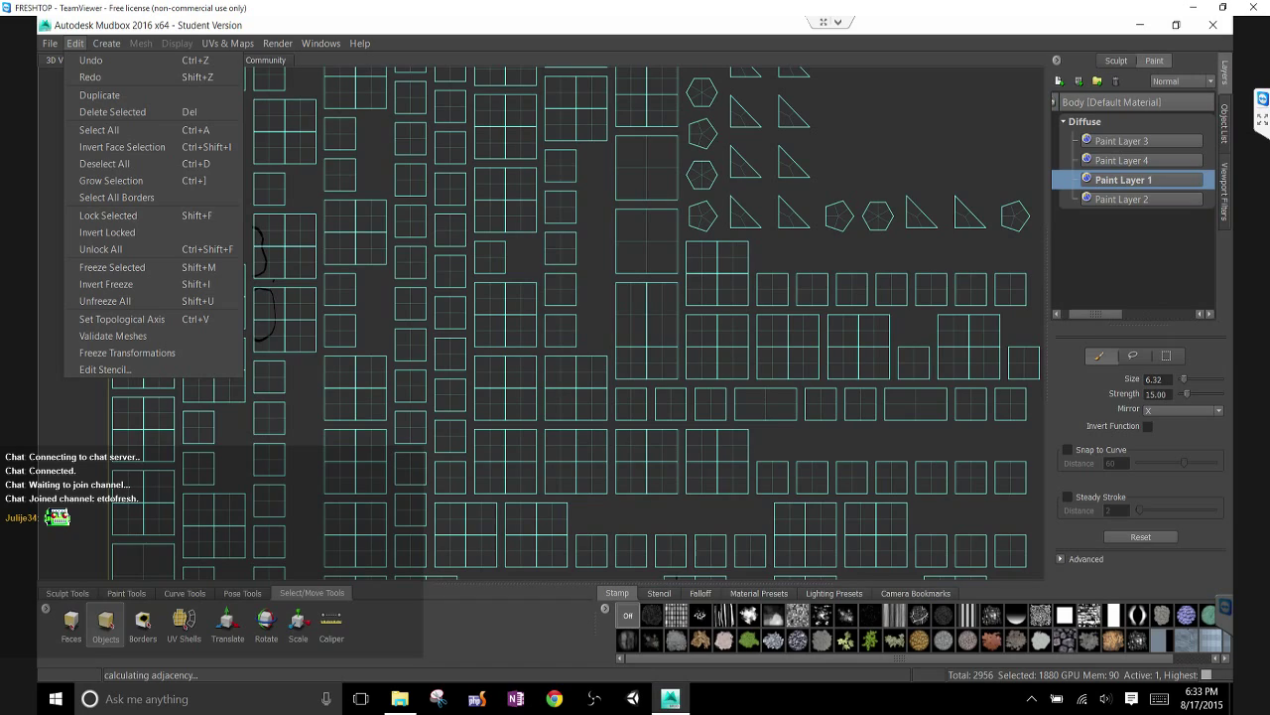
click(1123, 159)
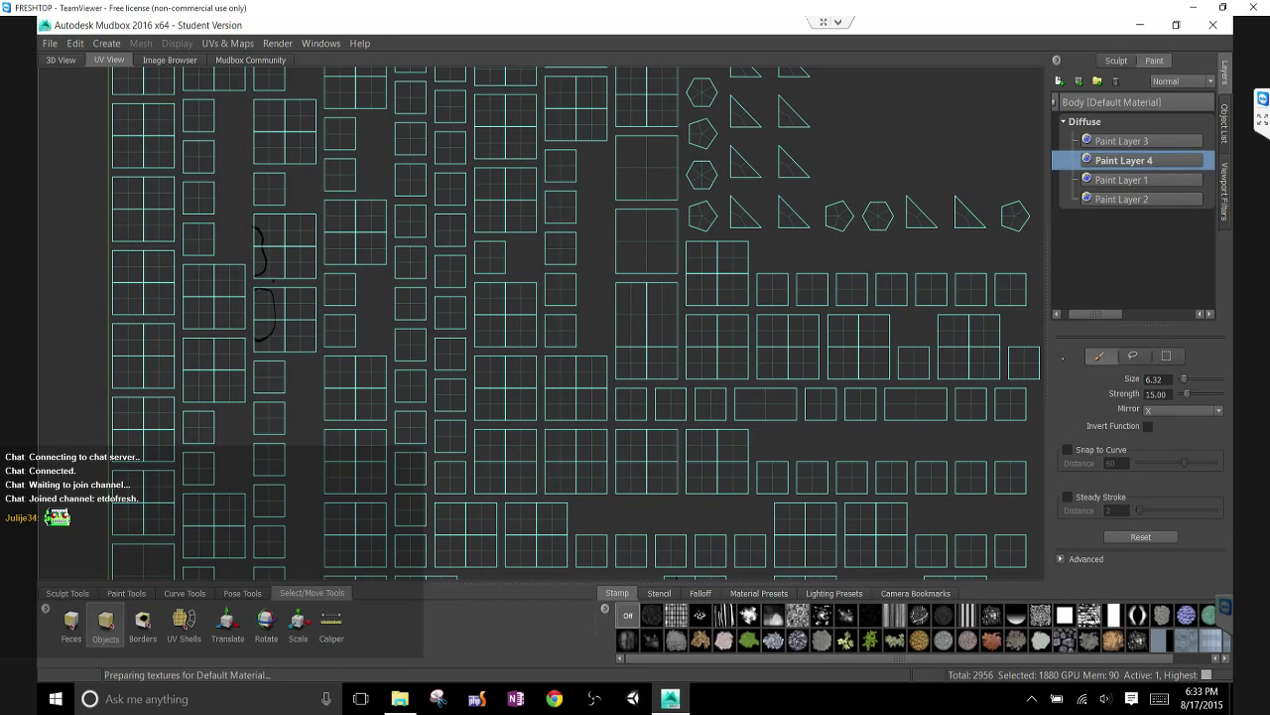
click(1121, 141)
click(1124, 199)
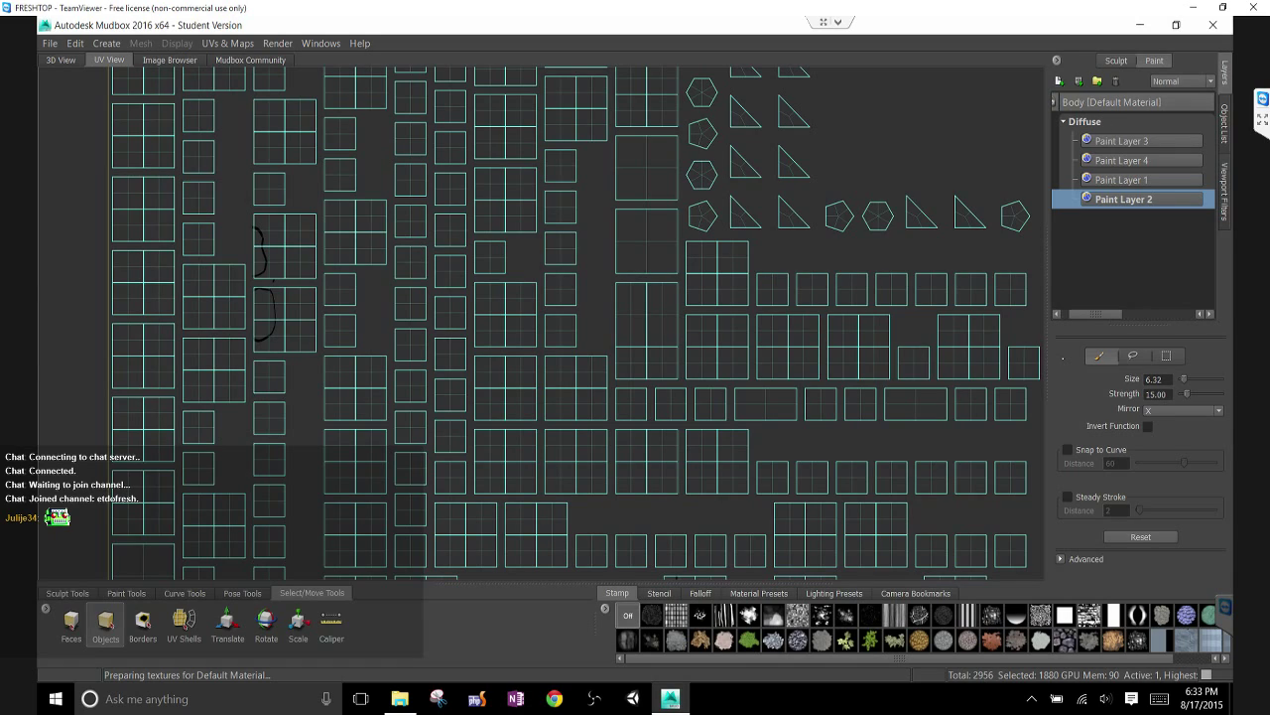
click(1122, 180)
click(1123, 160)
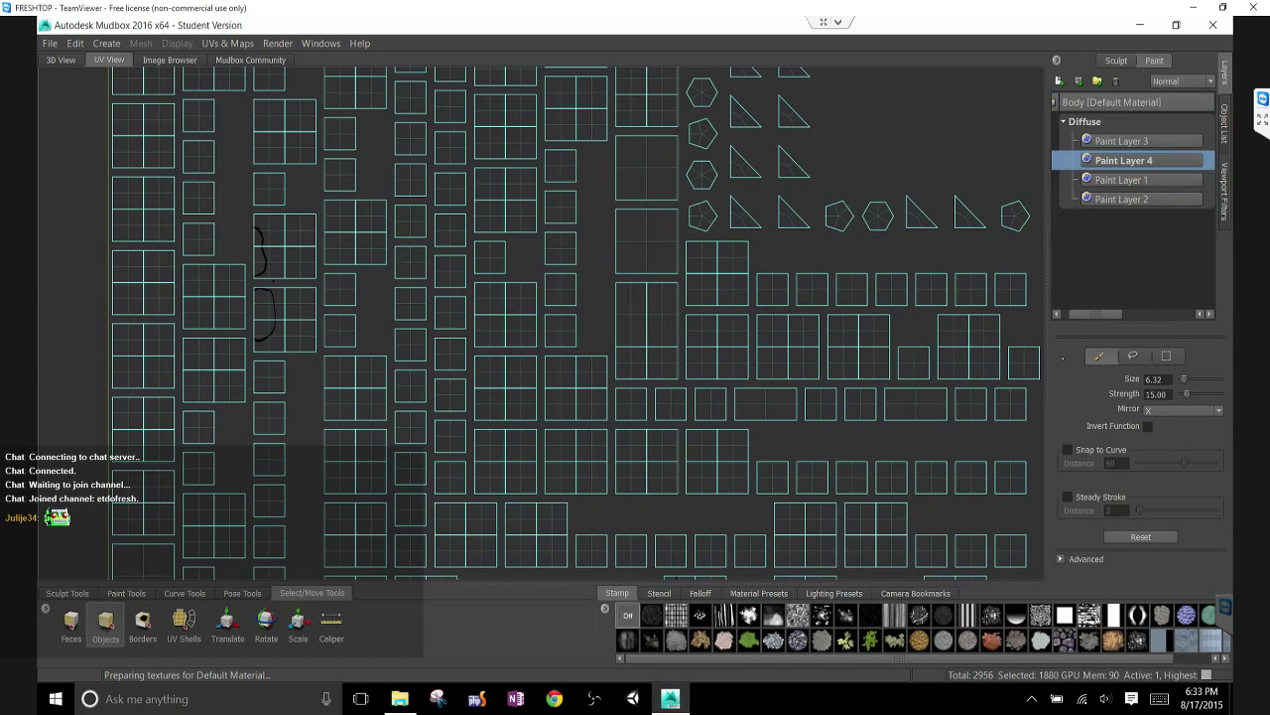
click(1122, 141)
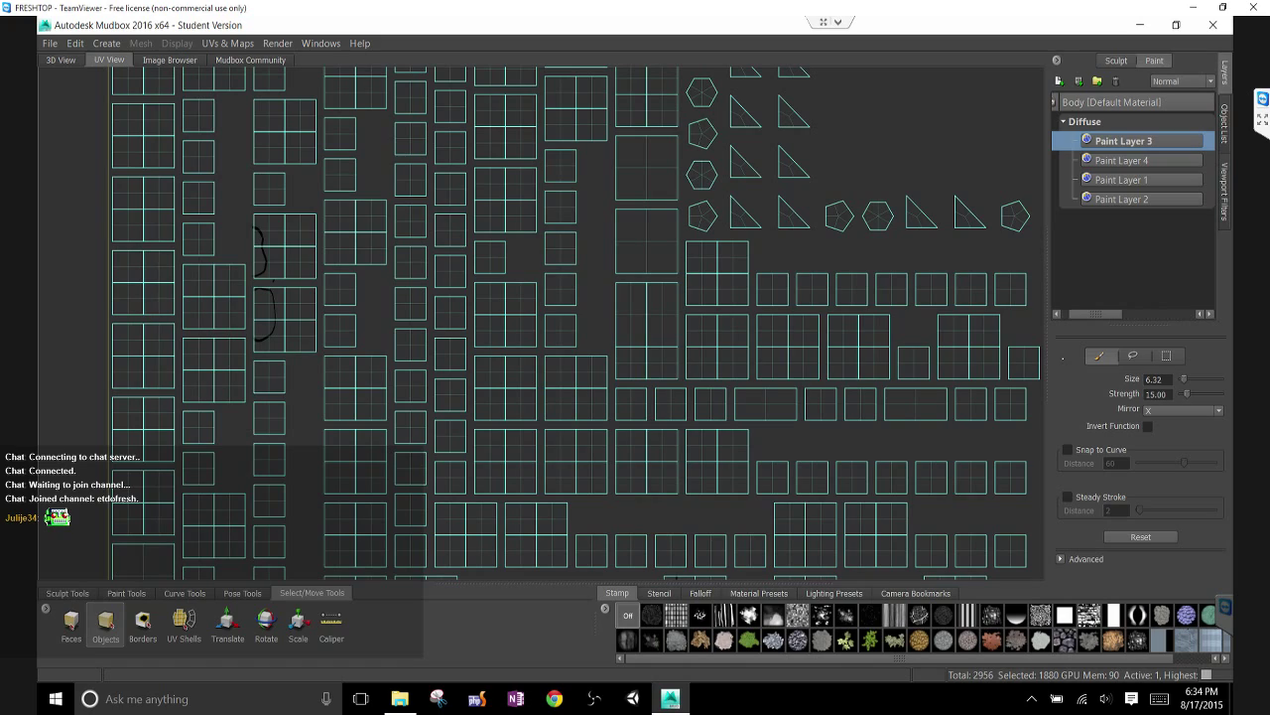
click(1122, 160)
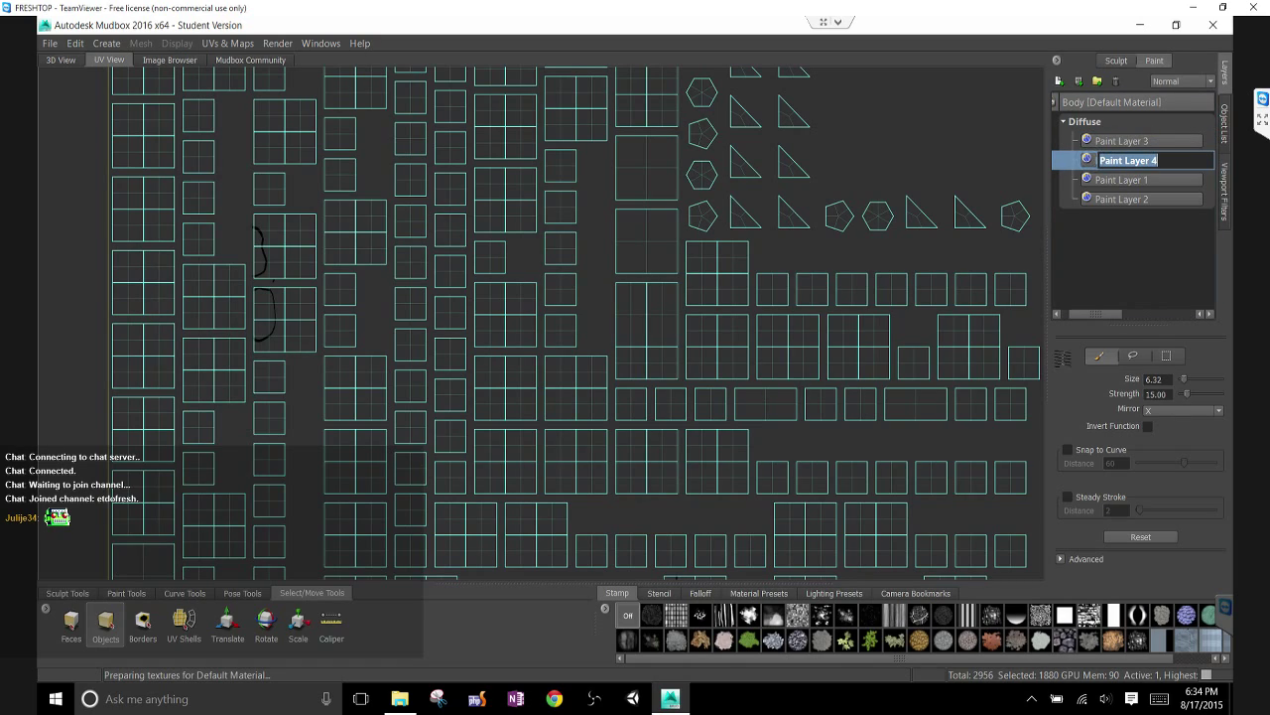
double_click(1117, 179)
key(Tab)
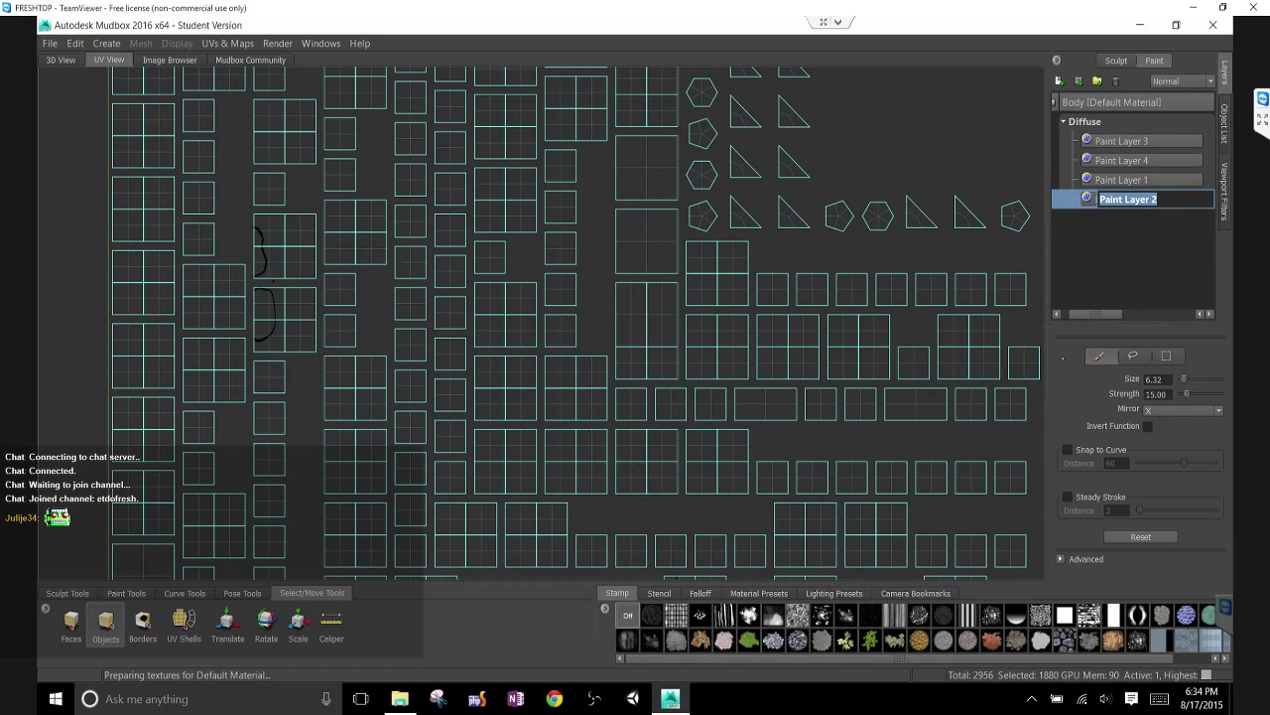
key(Return)
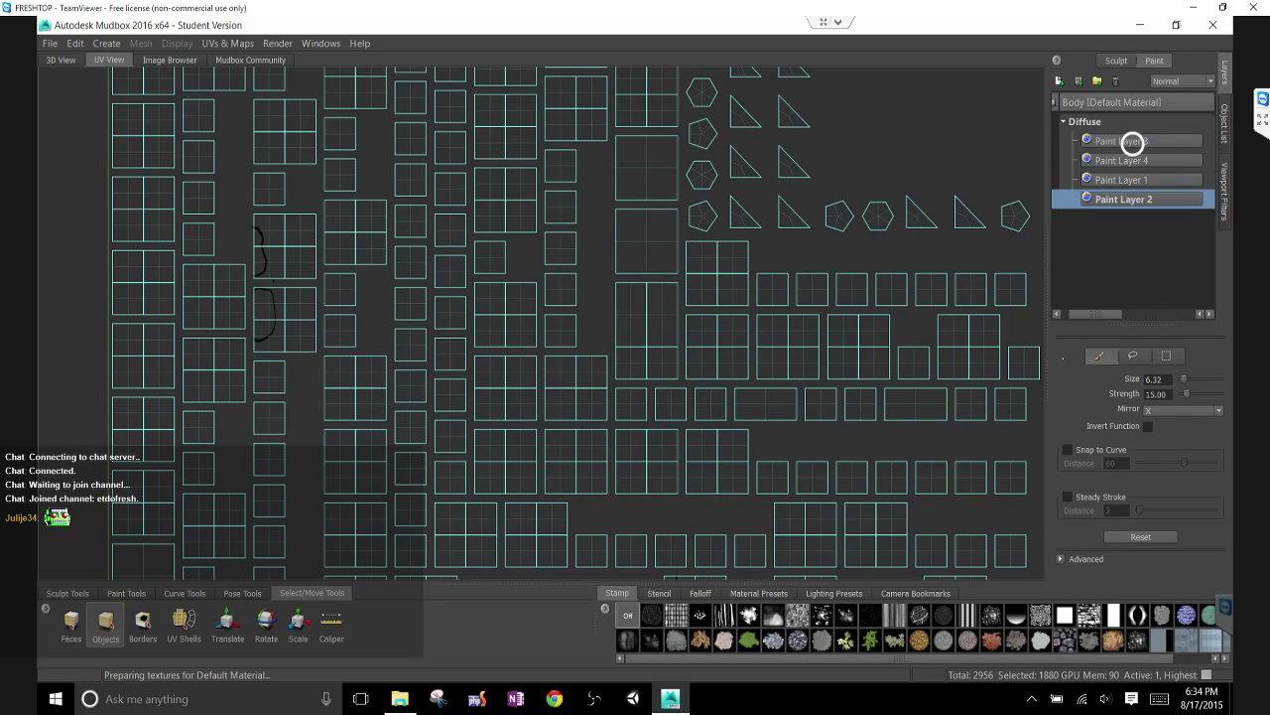
Merge all visible paint layers of the body's Diffuse channel into one layer
right_click(1128, 141)
right_click(1089, 116)
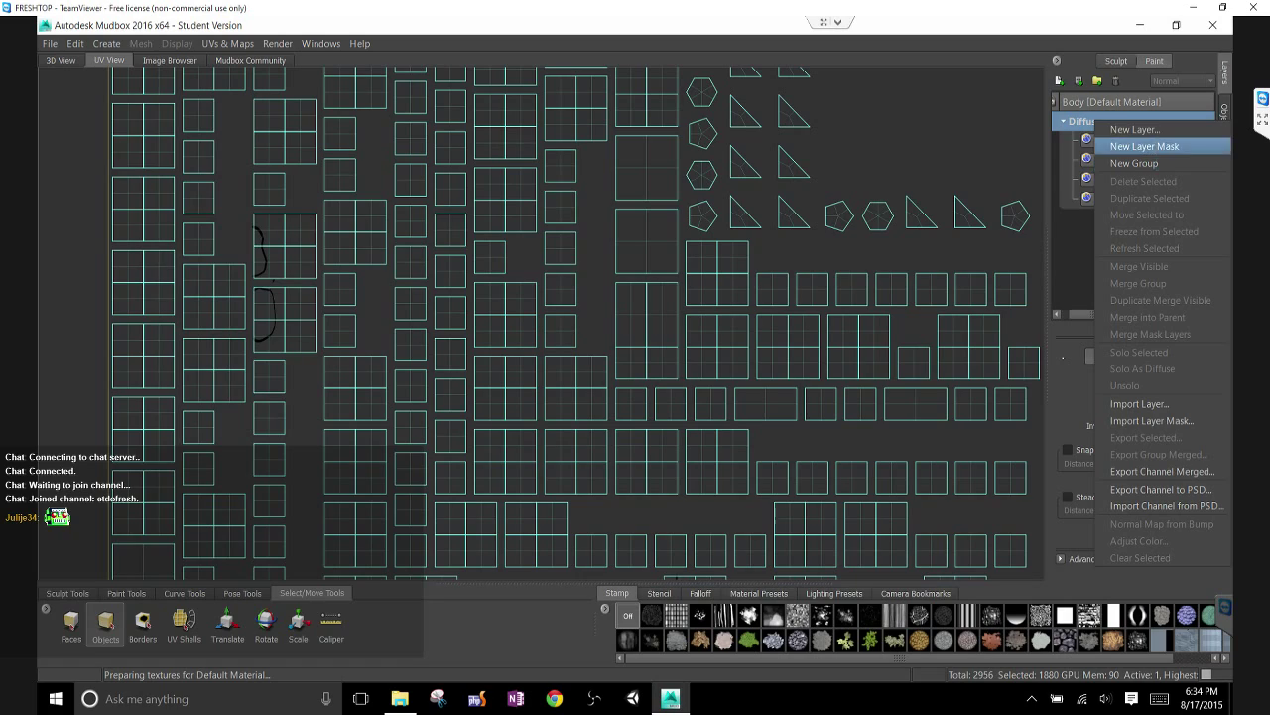
right_click(1098, 125)
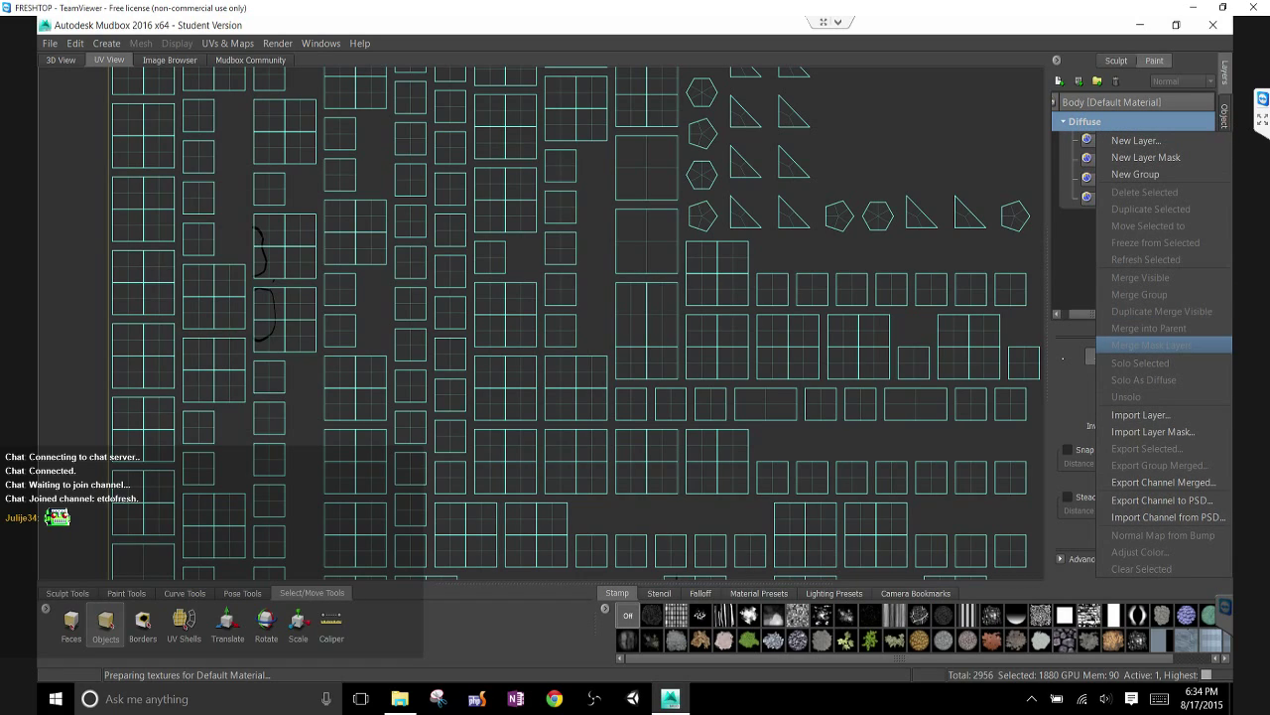
key(Escape)
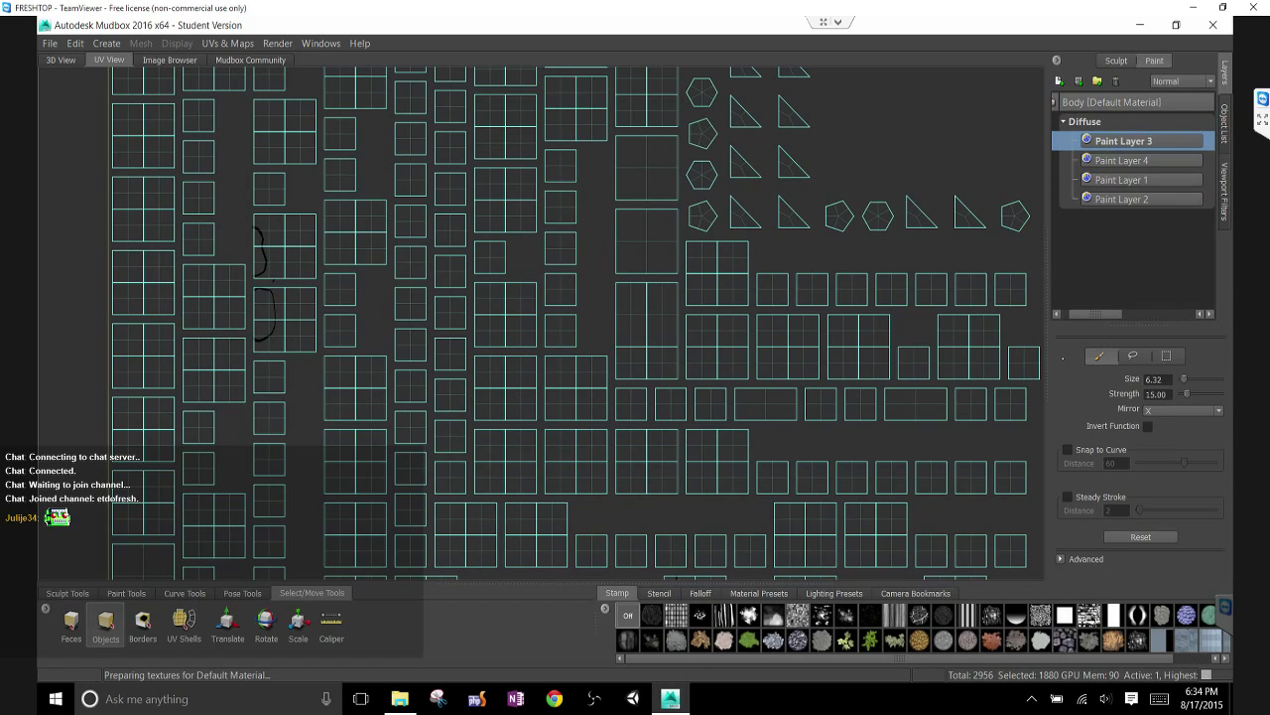
right_click(1101, 200)
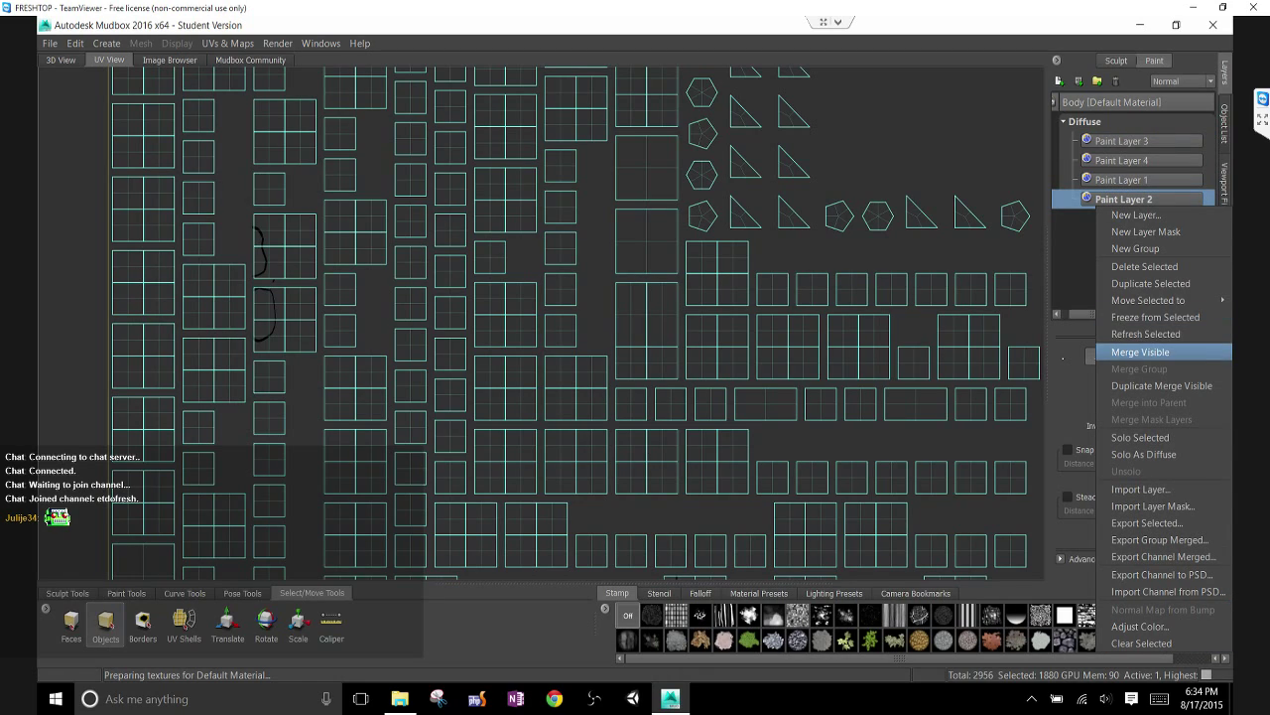
click(1140, 351)
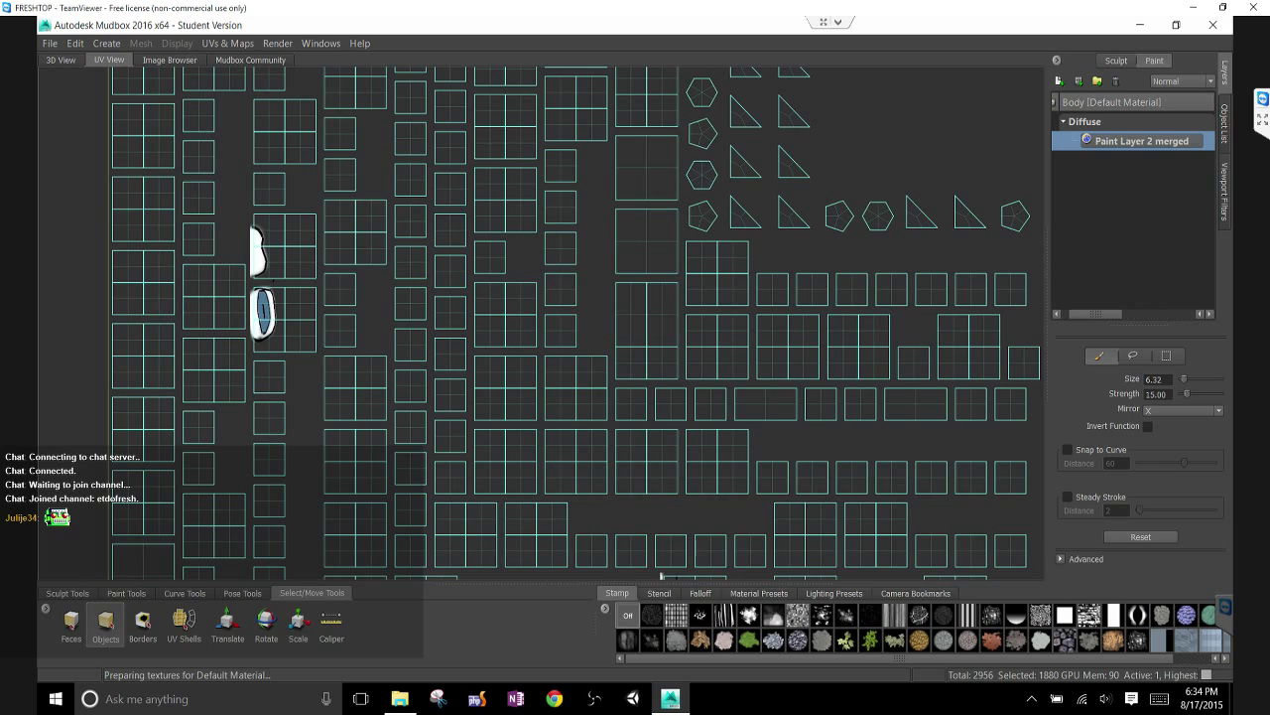
Examine the merged paint across the UV layout, and the flattened body mesh in the 3D View
scroll(377, 412, down, 5)
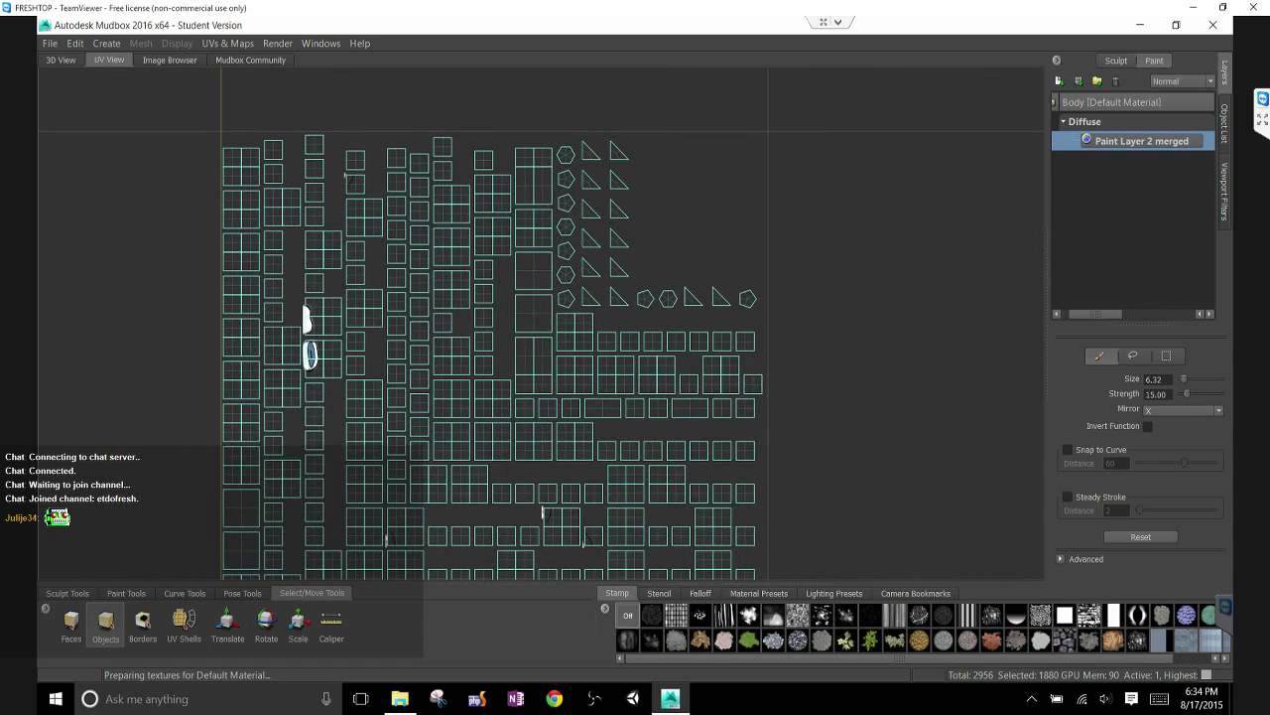
scroll(422, 342, down, 3)
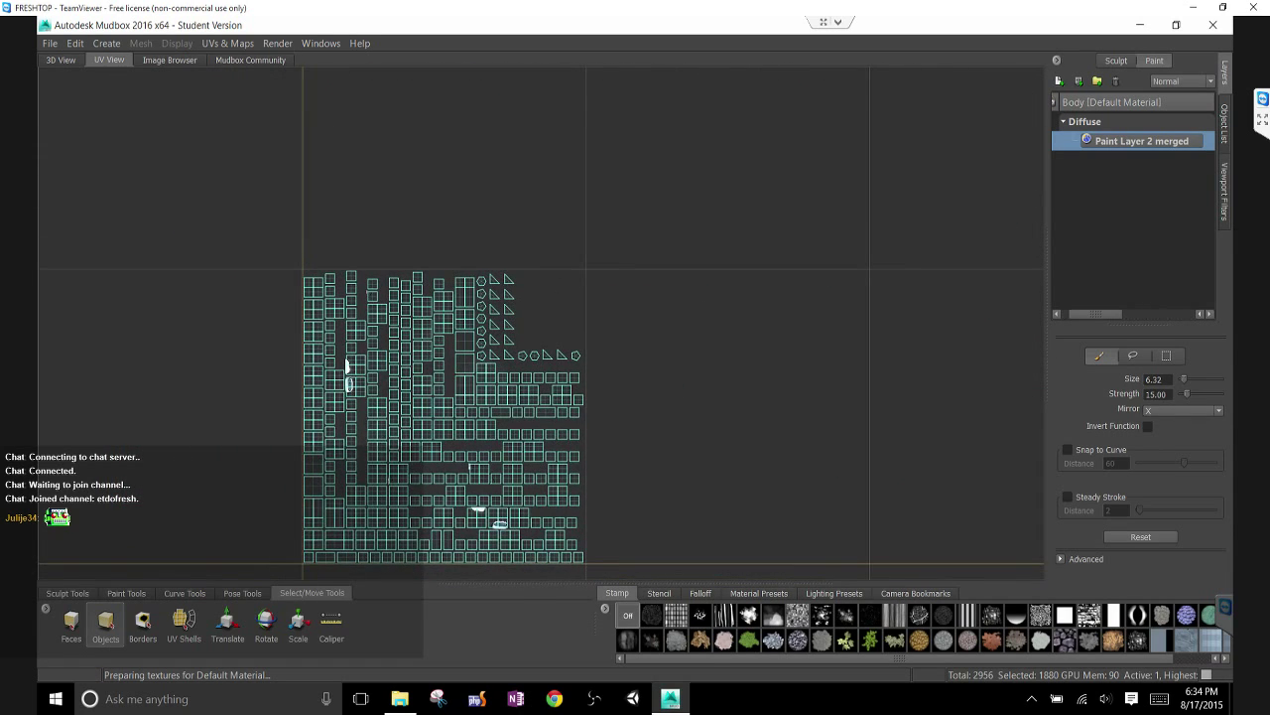
scroll(526, 506, up, 3)
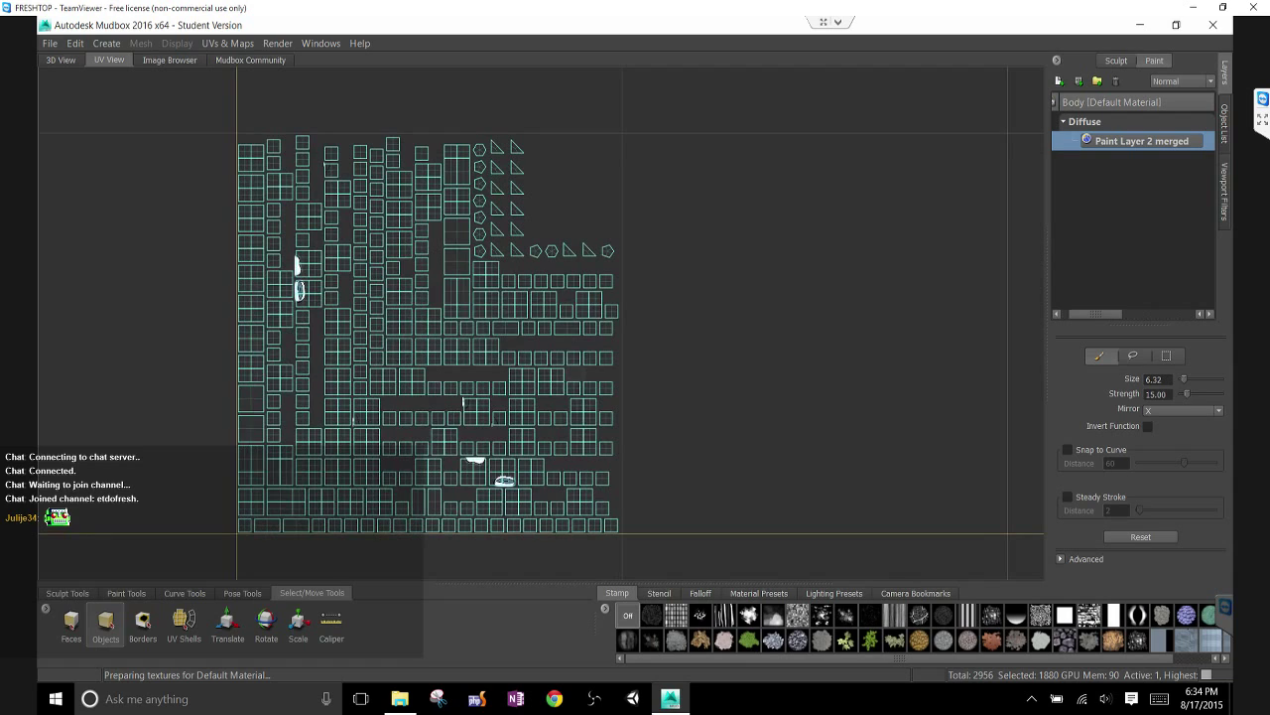
scroll(536, 498, up, 3)
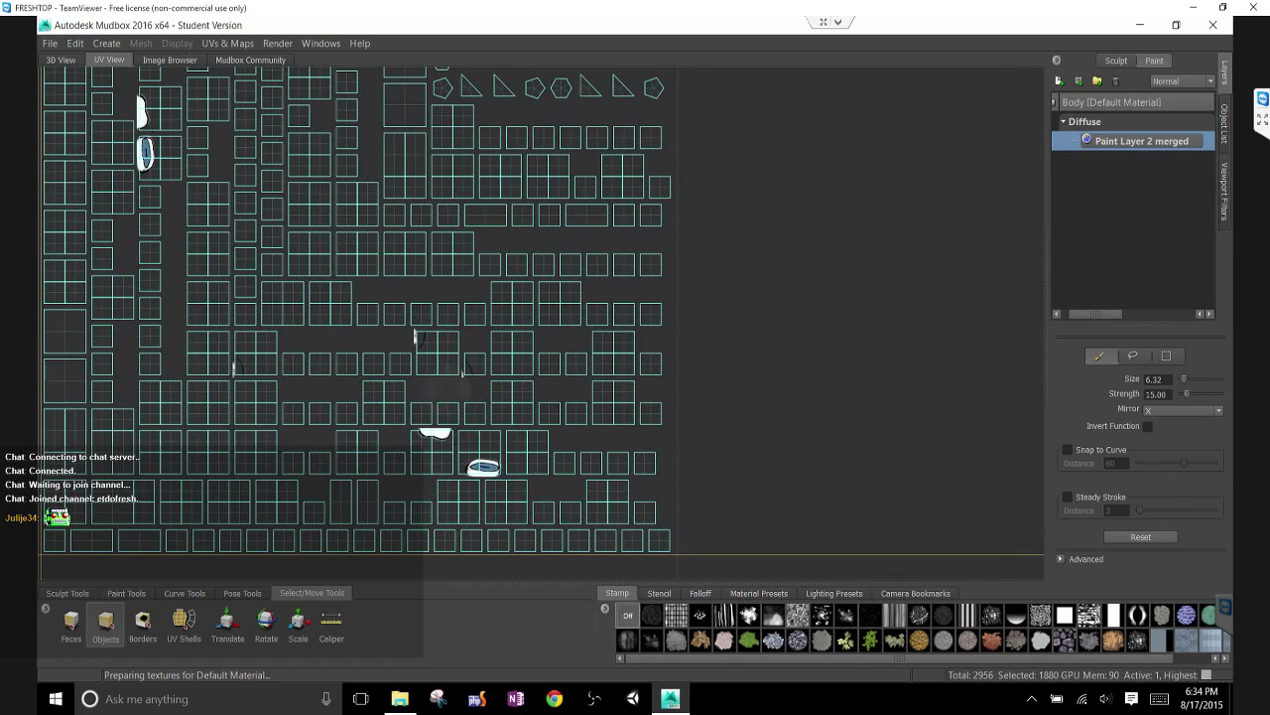
alt+middle_drag(536, 498, 606, 515)
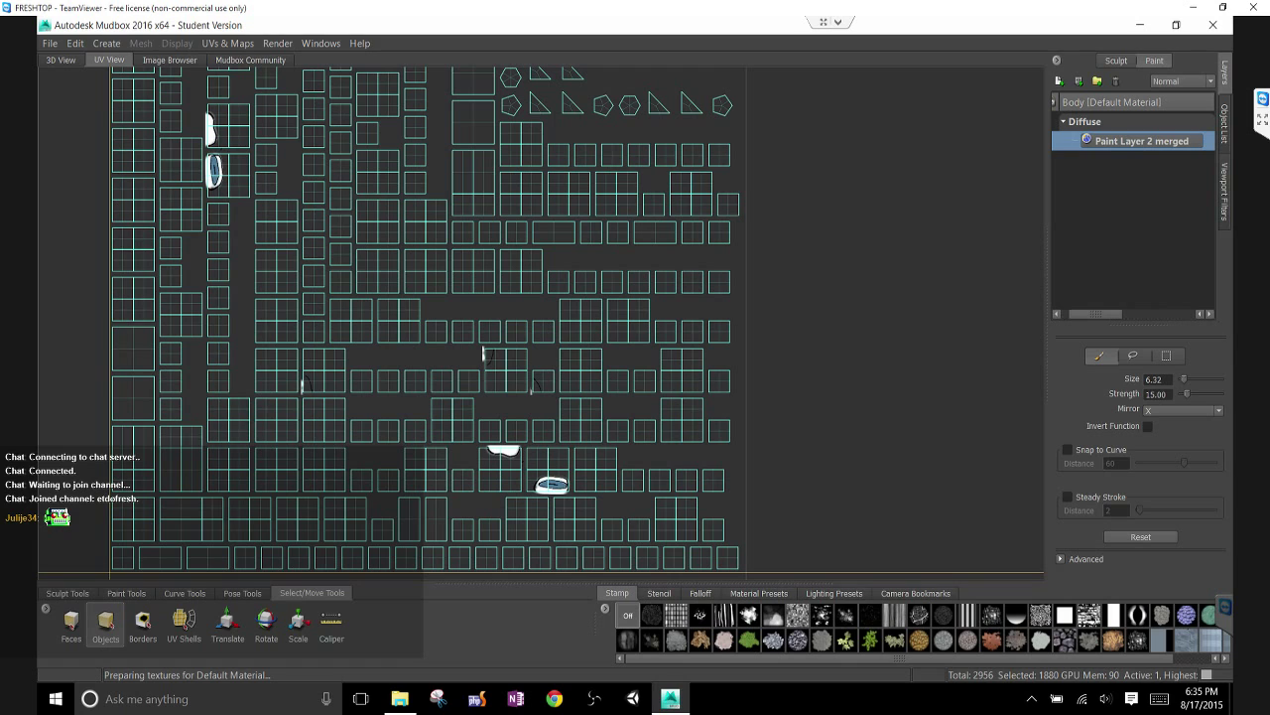
click(61, 59)
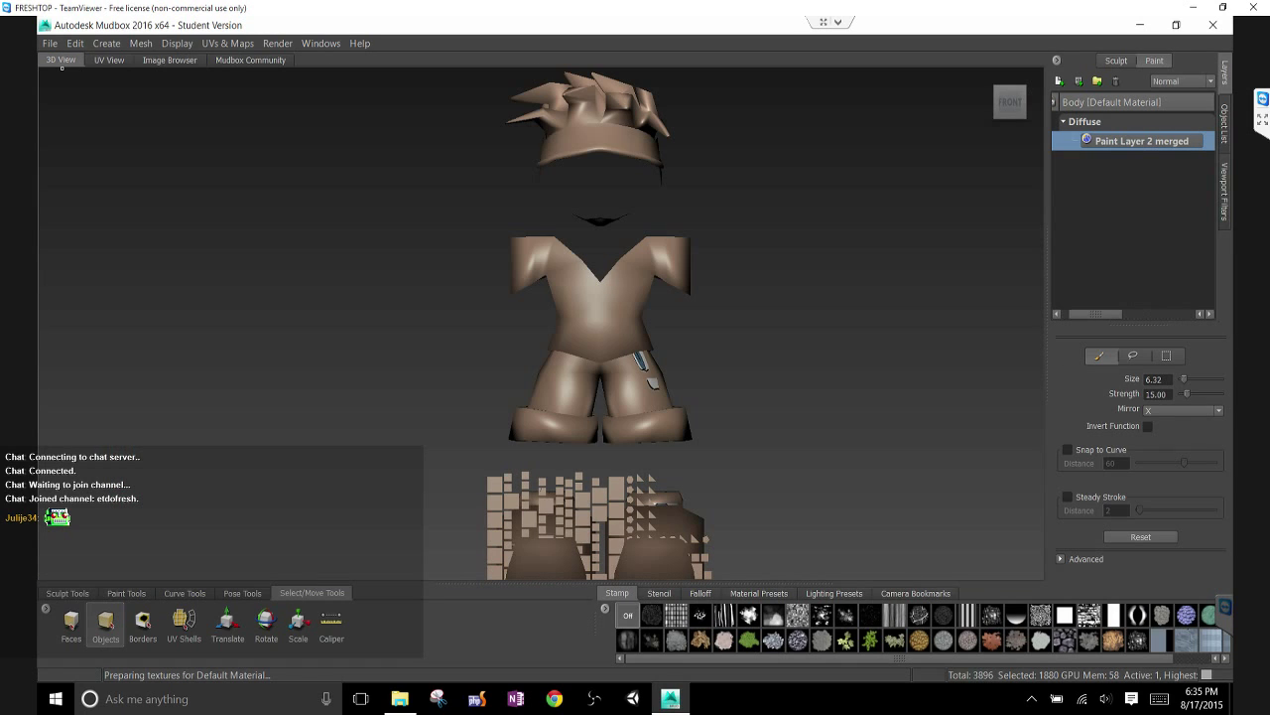
alt+drag(635, 328, 630, 518)
Undo the merge of the visible paint layers and the layer selection made before it
click(76, 43)
click(75, 43)
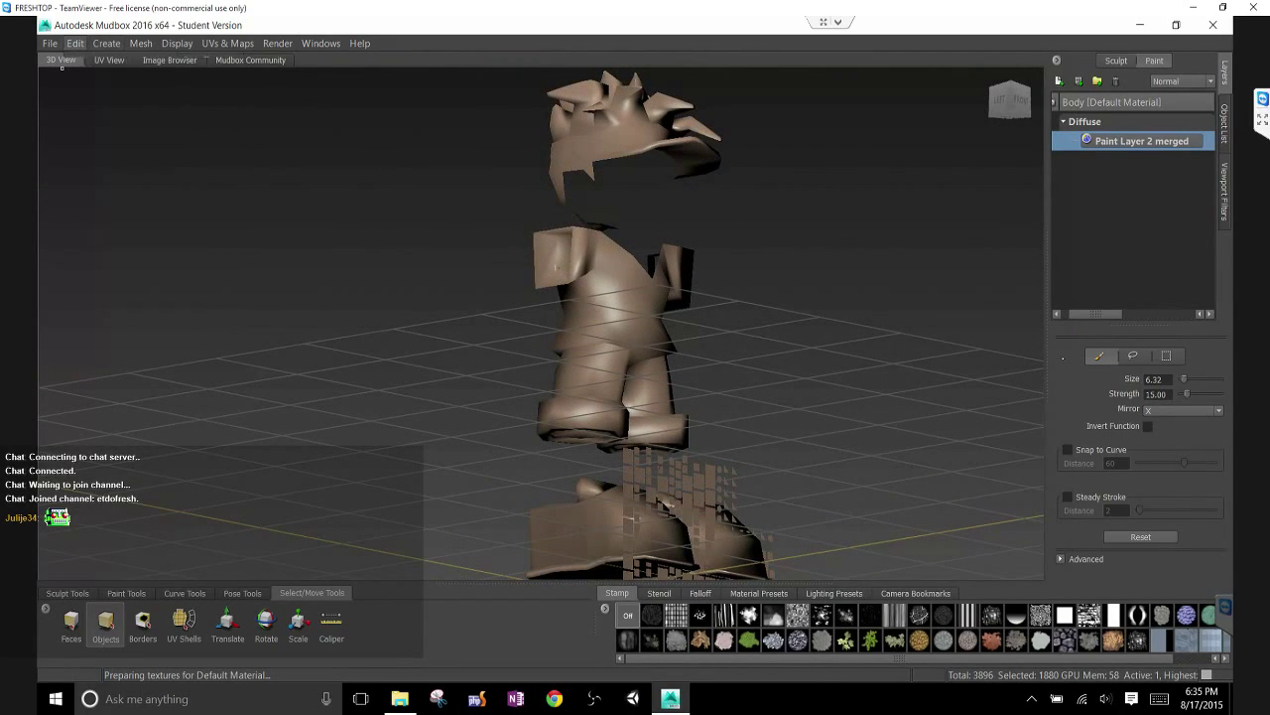
click(76, 42)
click(75, 43)
click(75, 42)
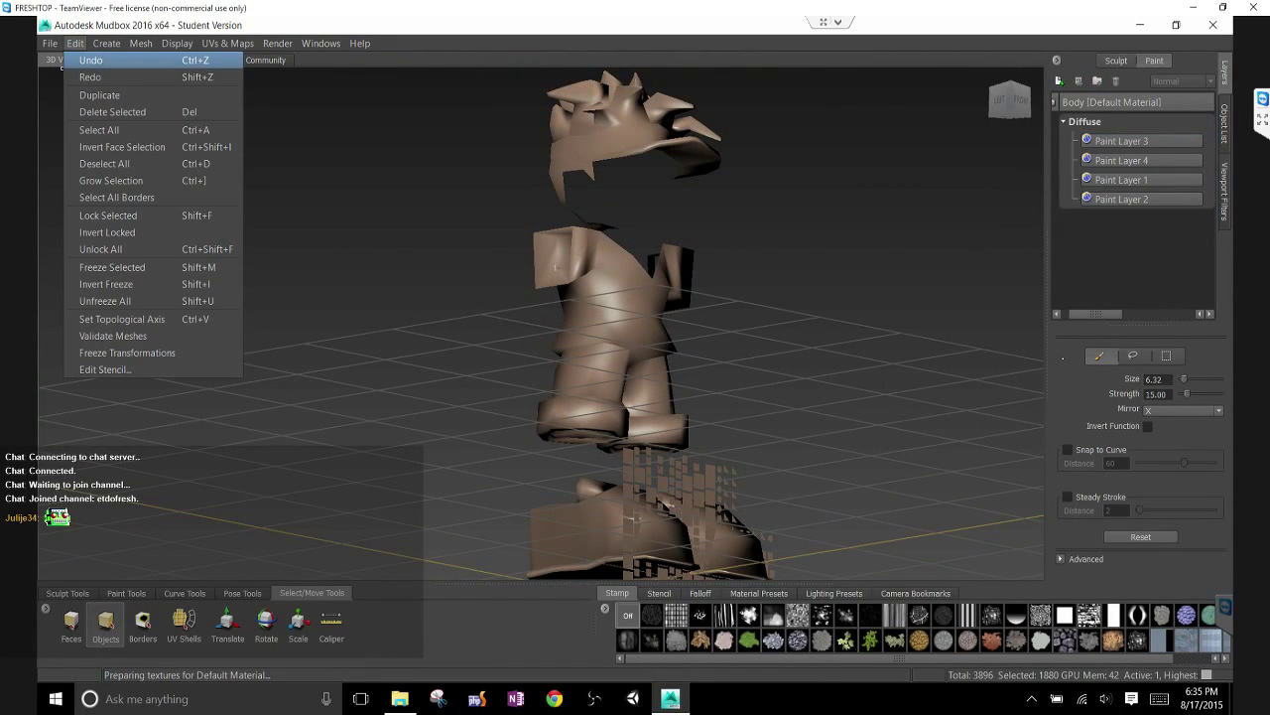
click(89, 56)
click(76, 43)
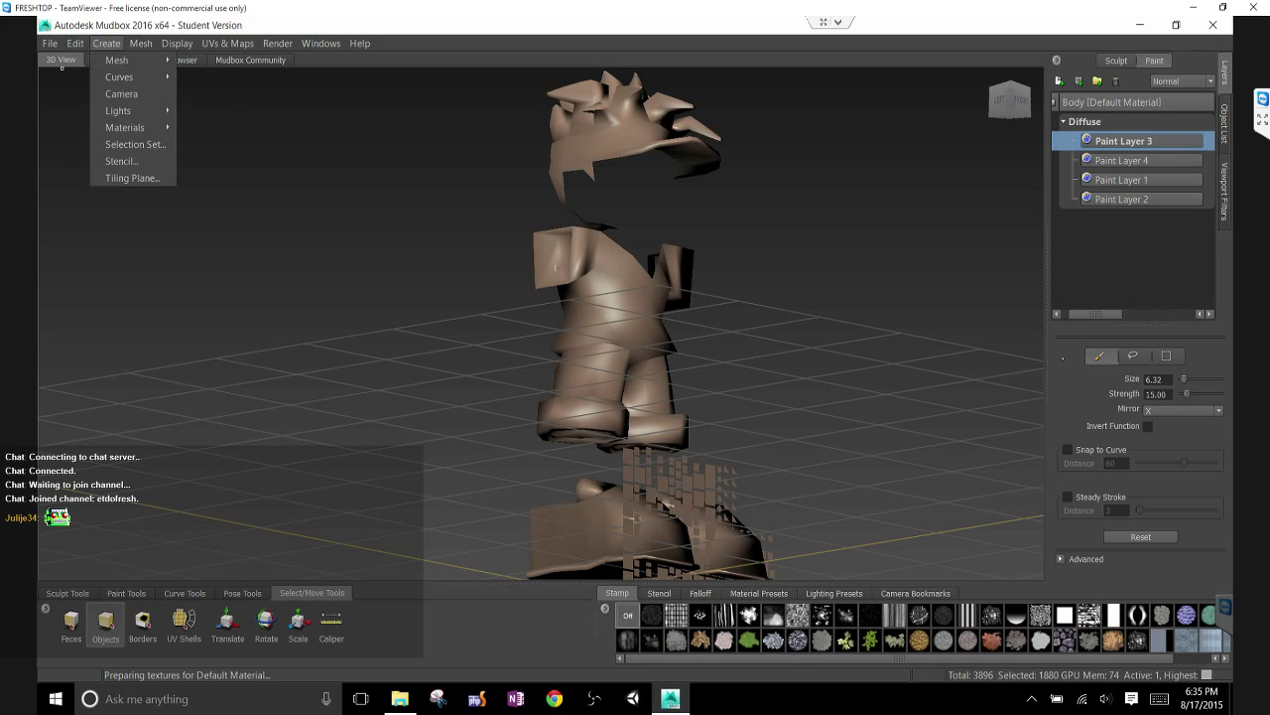
click(75, 42)
key(ctrl+z)
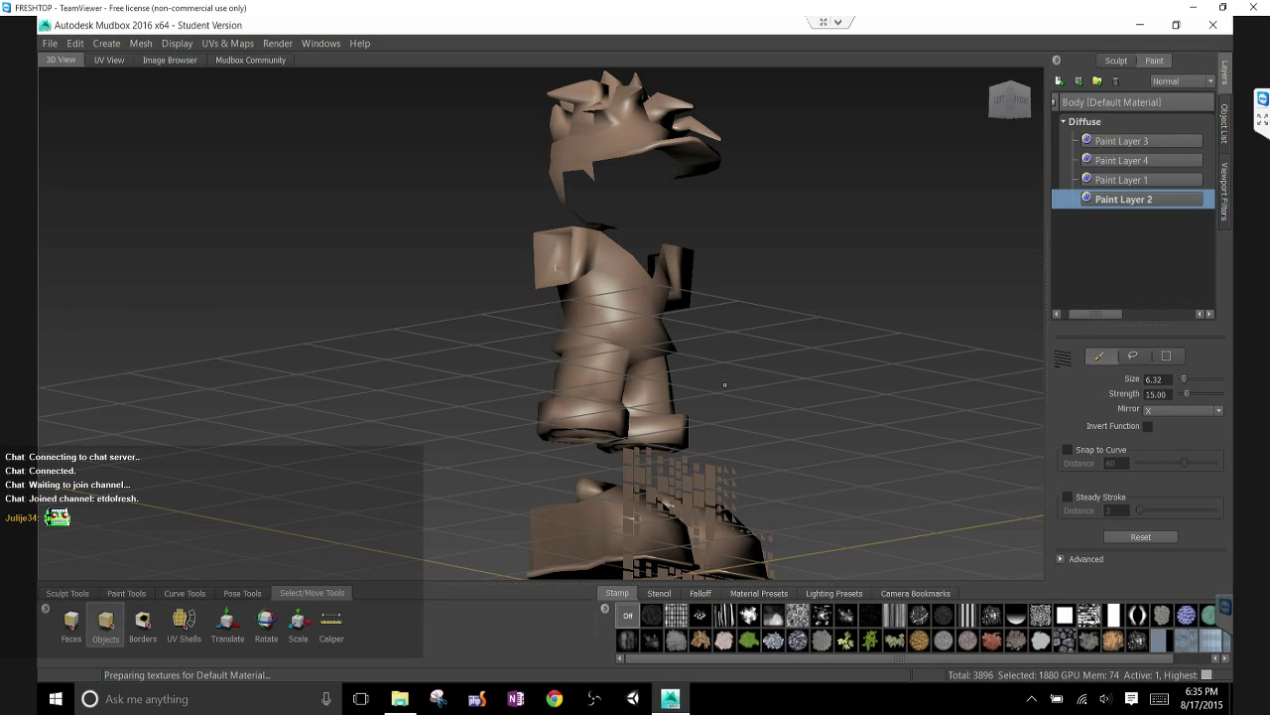
Step back through the edit history until the body's flattening to UV space is undone
key(ctrl+z)
key(ctrl+z)
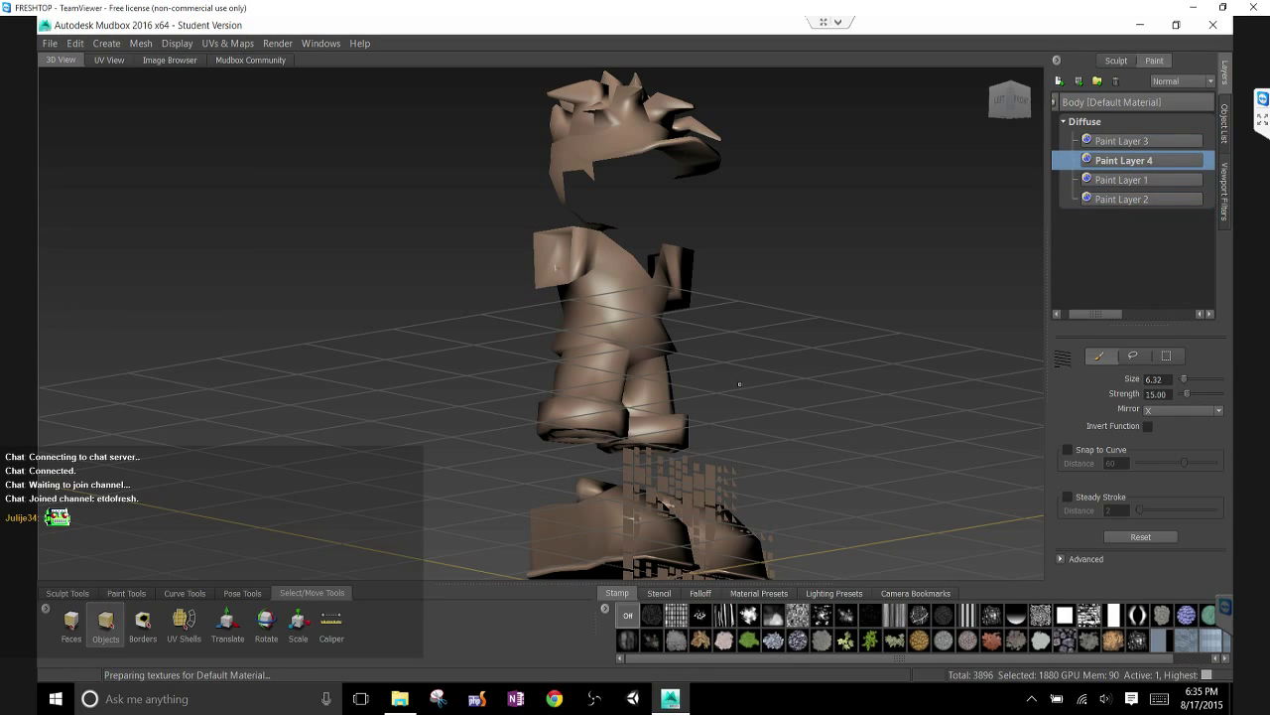
key(ctrl+z)
key(ctrl+y)
key(ctrl+y)
key(ctrl+y)
key(Down)
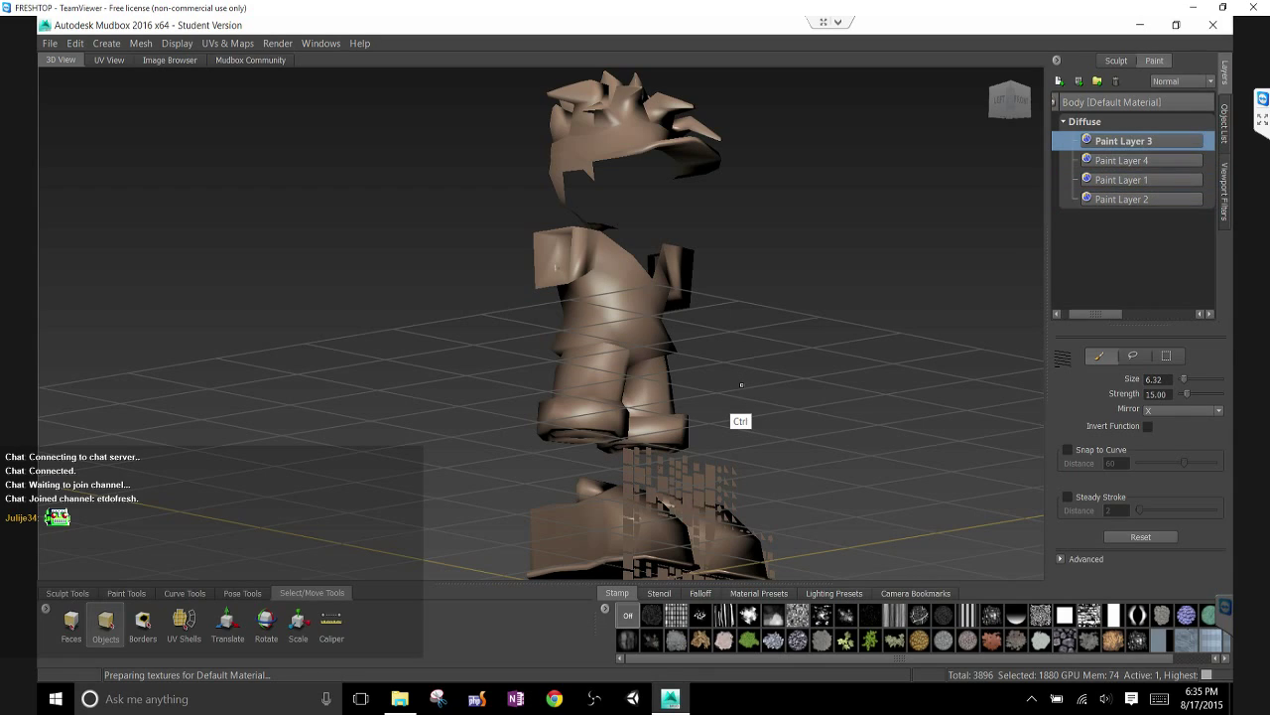
key(Down)
key(Down)
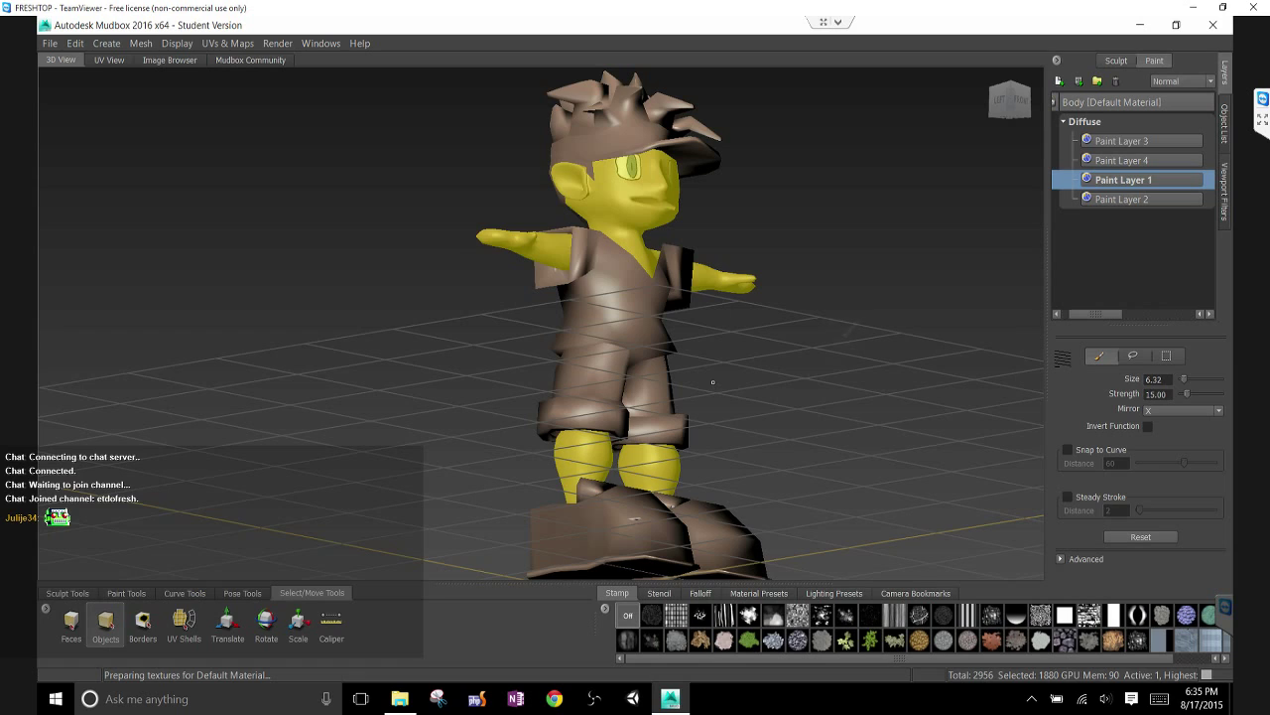
Merge all visible paint layers of the body's Diffuse channel into one, starting from Paint Layer 4
key(Home)
alt+drag(712, 382, 560, 374)
key(Home)
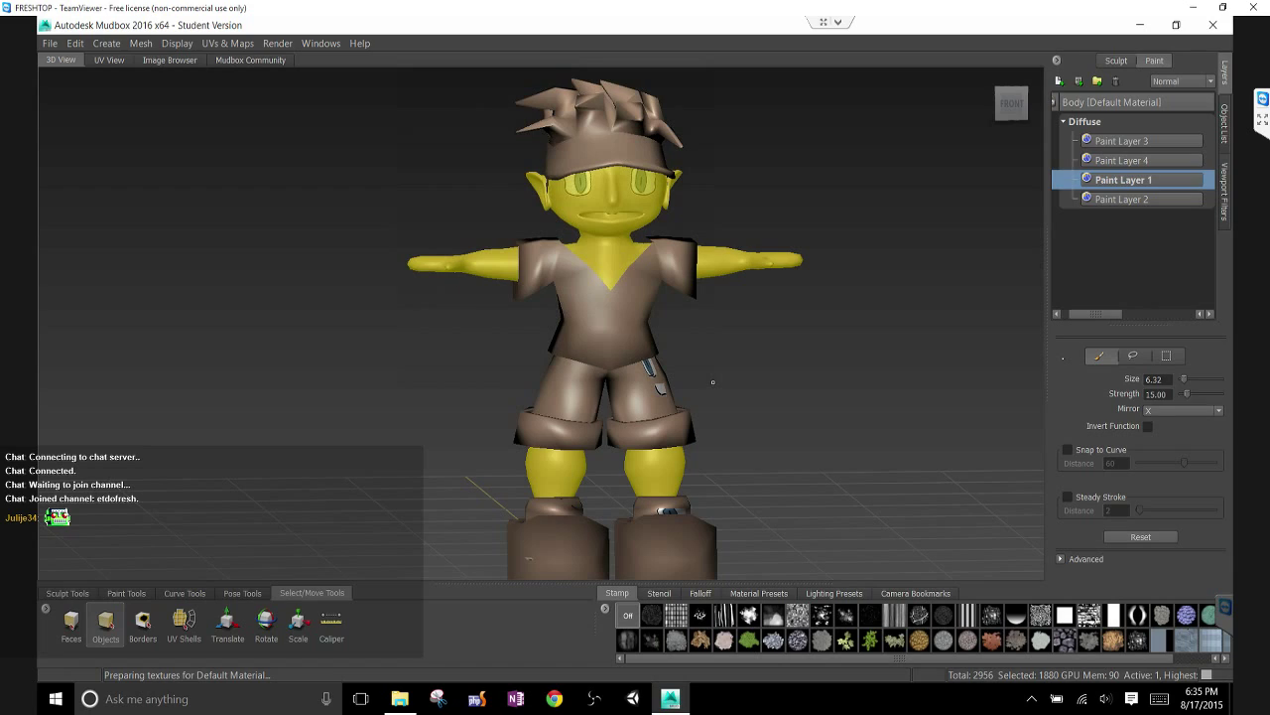
click(1122, 141)
click(1137, 160)
right_click(1140, 160)
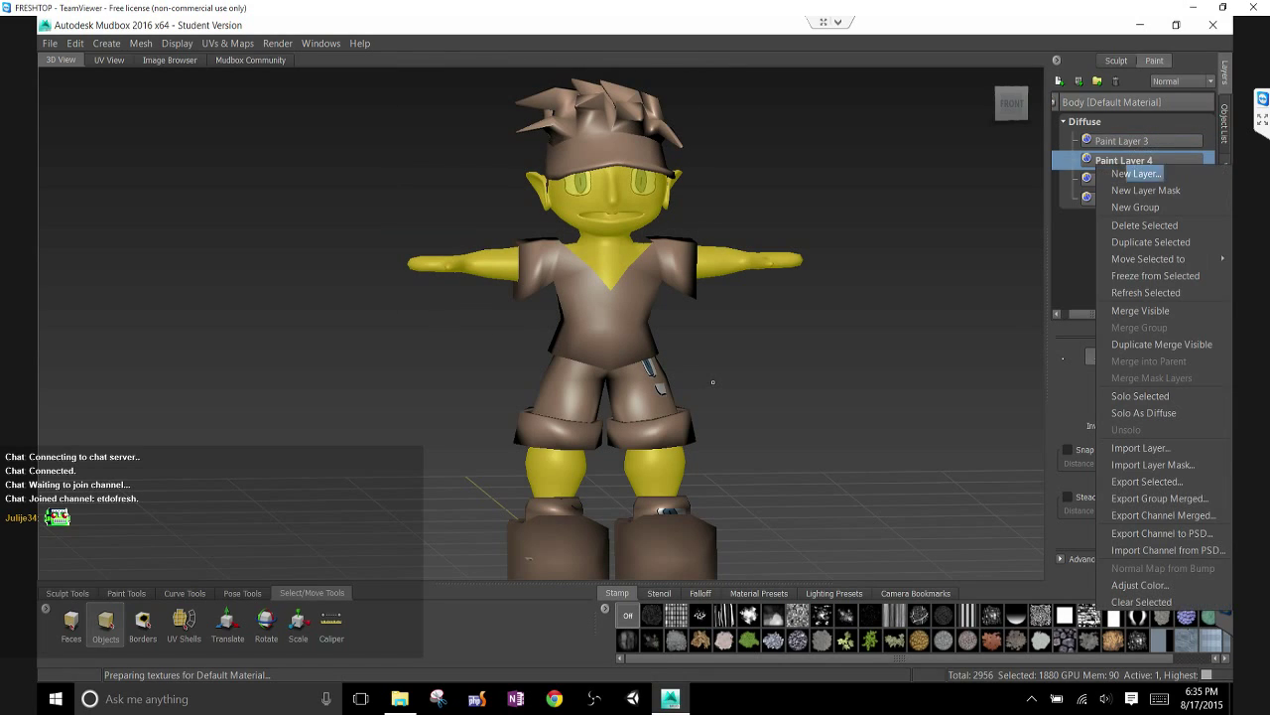
click(1140, 310)
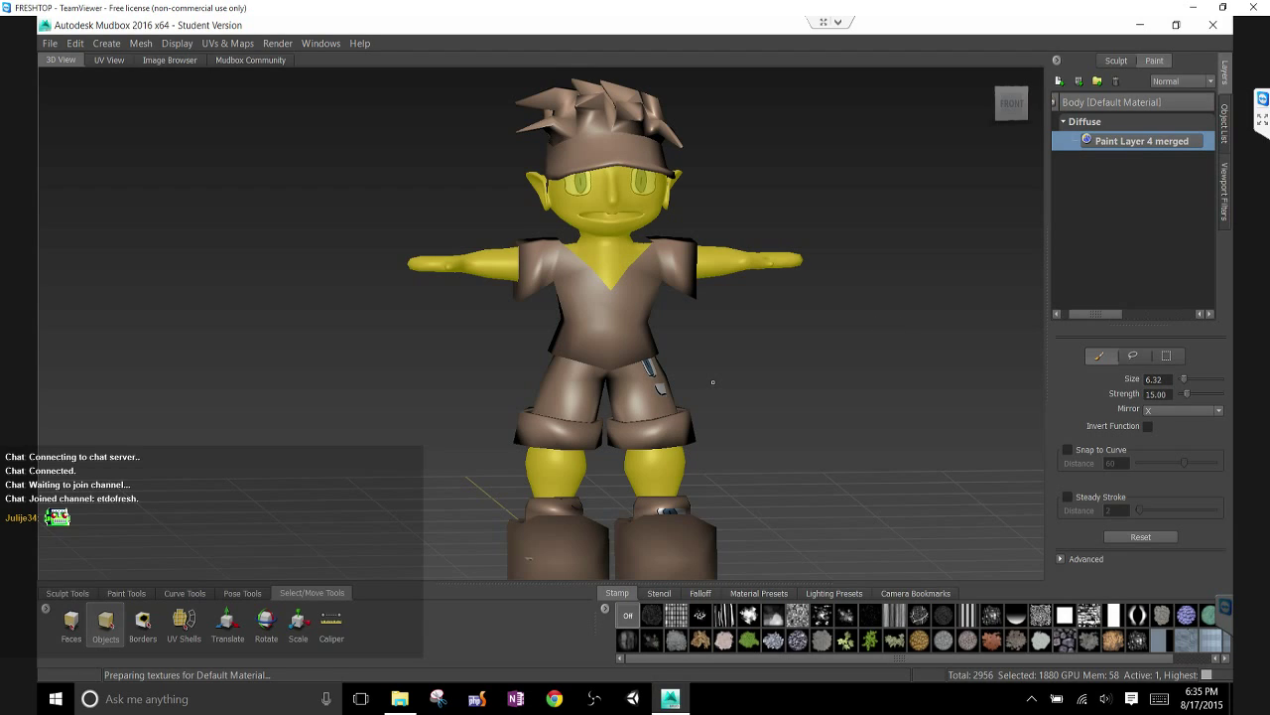
Examine the merged paint layer against the UV layouts of the body and the shorts
click(110, 59)
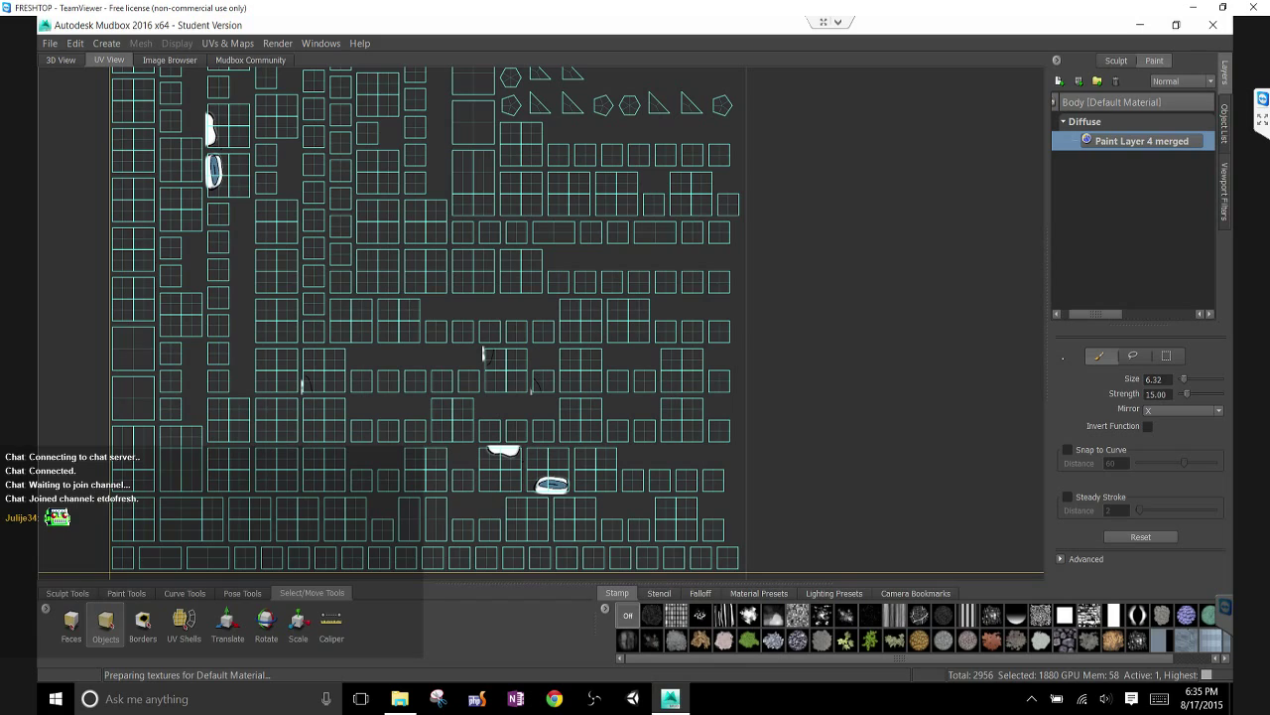
click(54, 61)
click(739, 377)
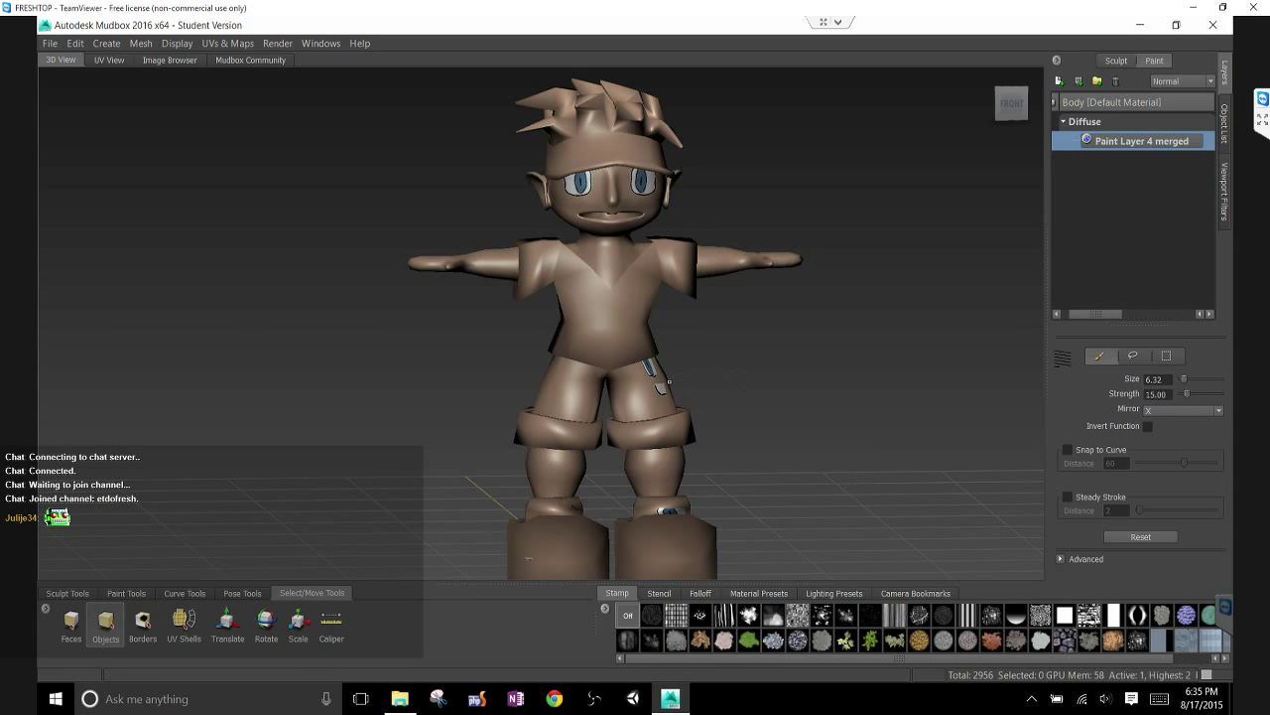
click(661, 381)
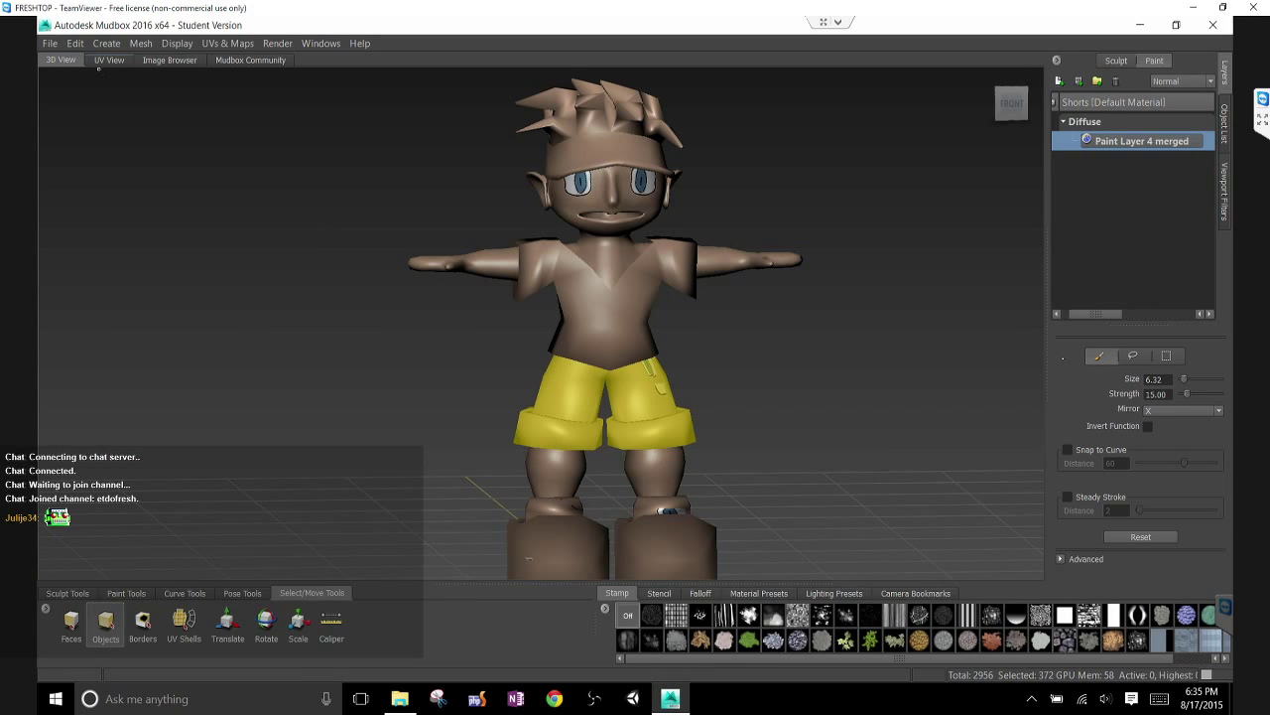
click(109, 59)
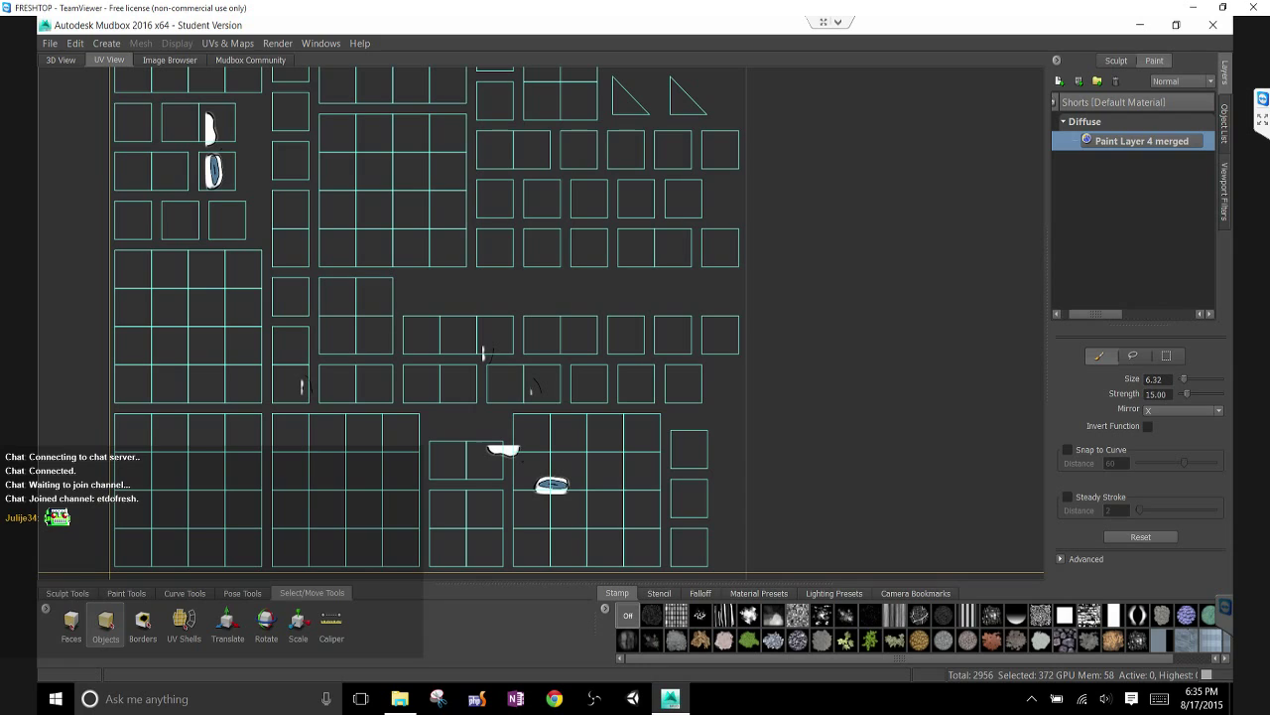
scroll(610, 347, down, 4)
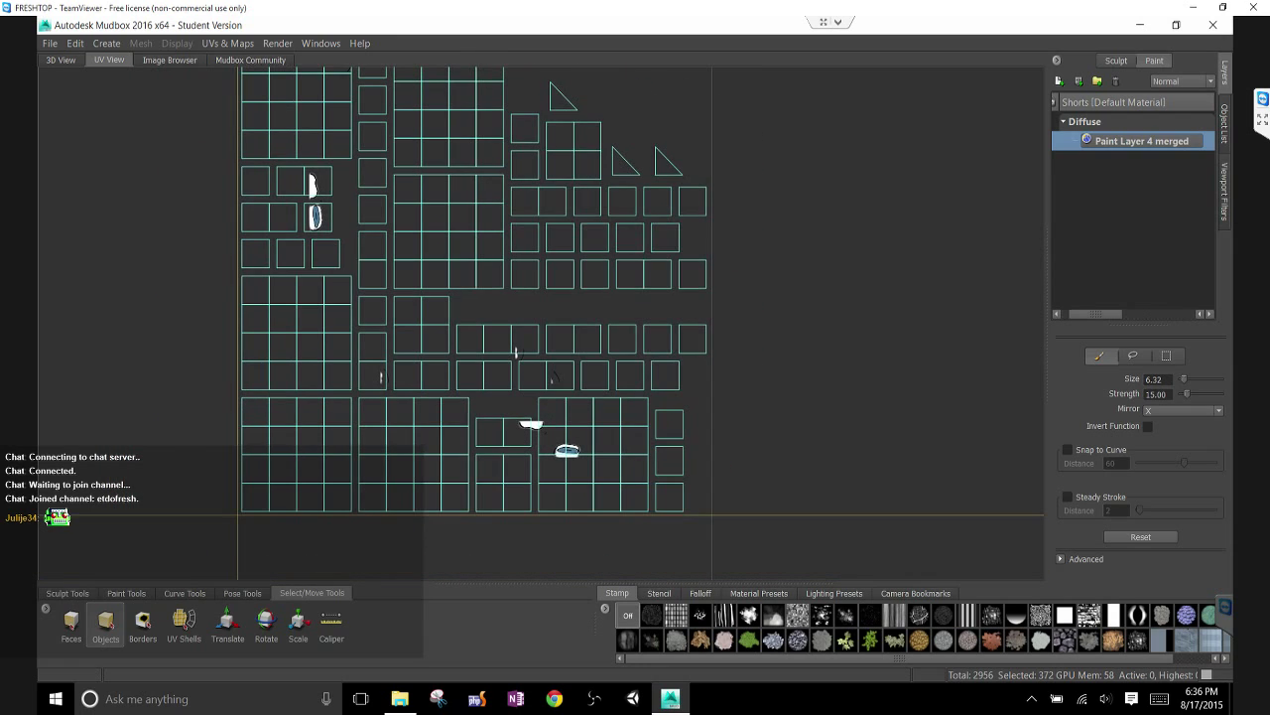
scroll(611, 402, down, 3)
scroll(629, 457, down, 2)
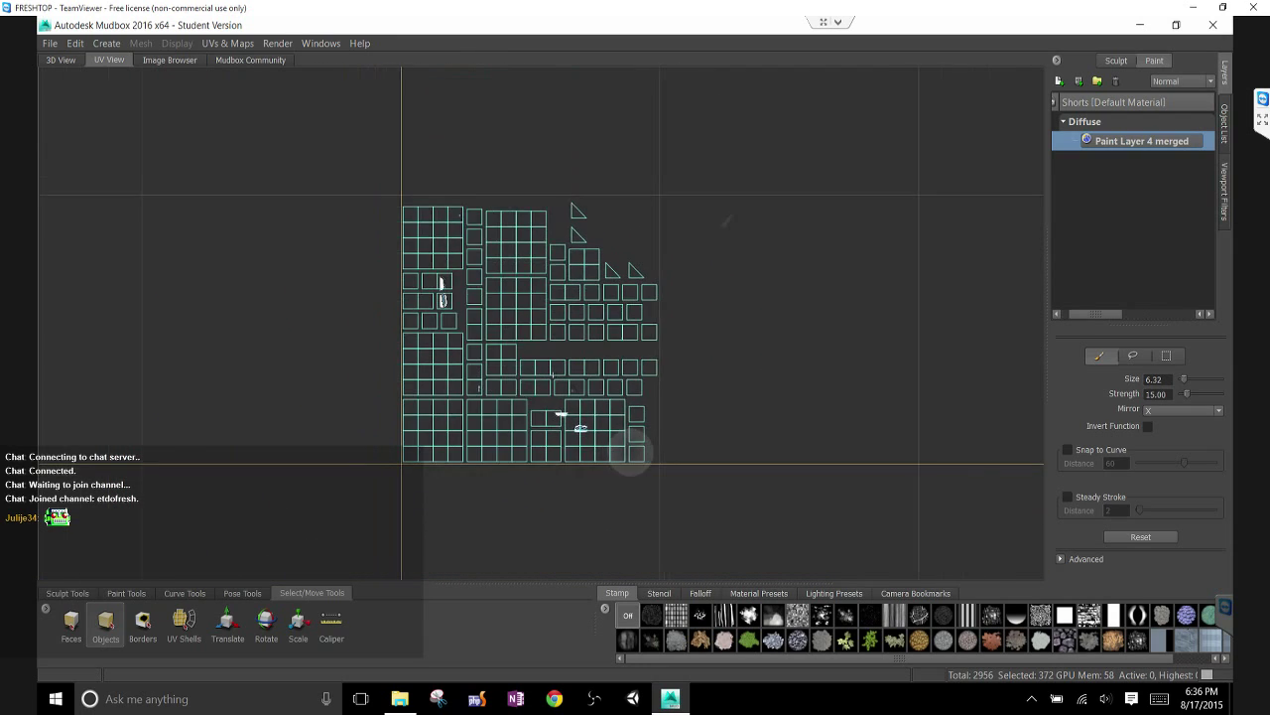
scroll(629, 457, down, 1)
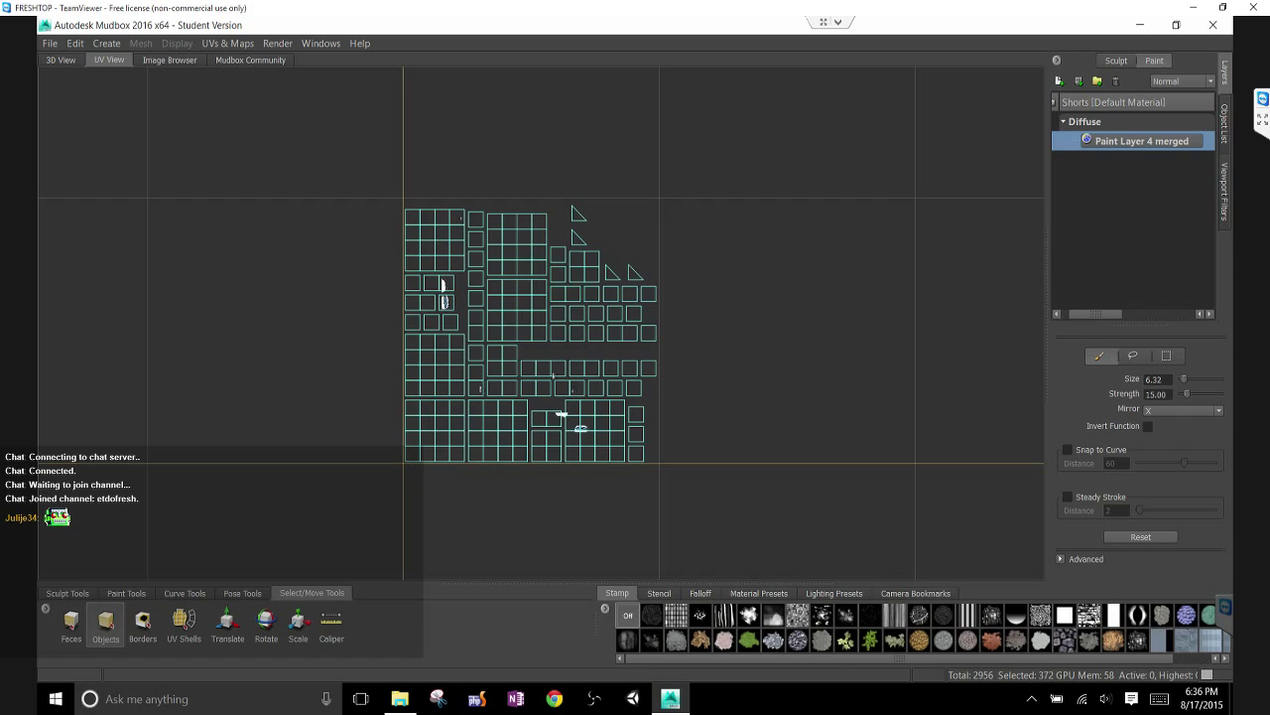
Recreate the level UVs of the shorts and check the model in the 3D View
click(211, 44)
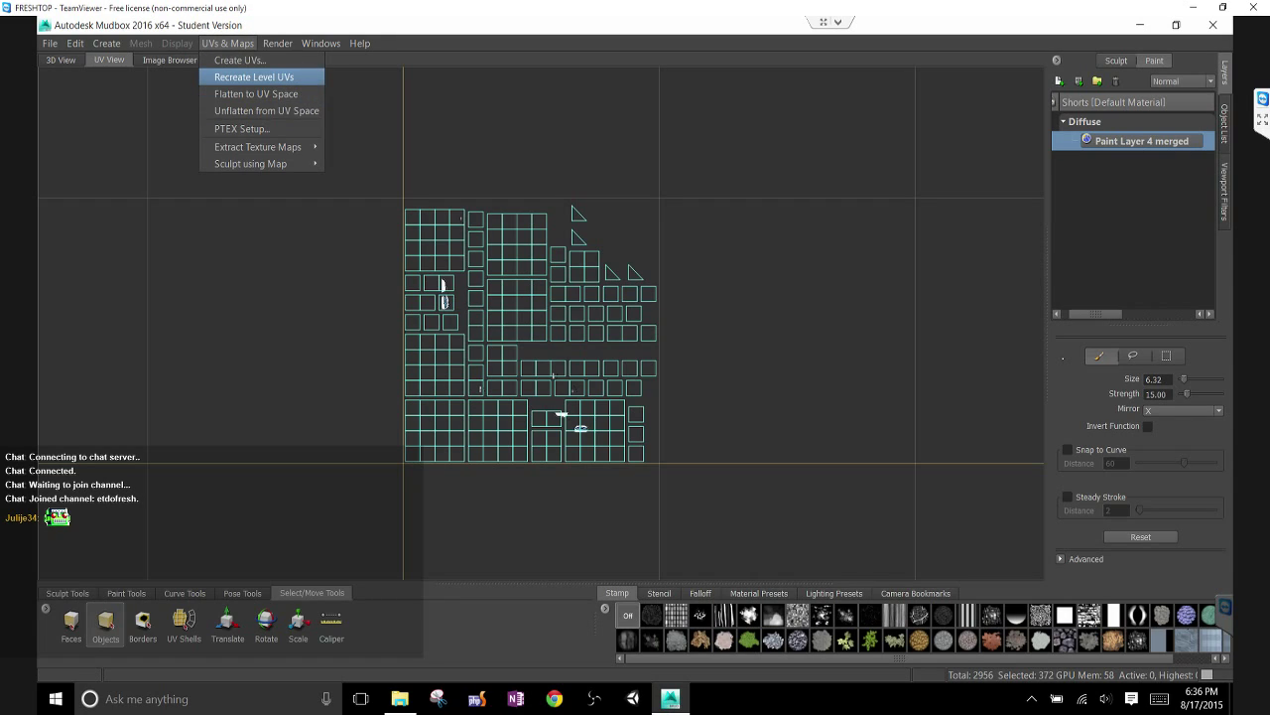
click(274, 76)
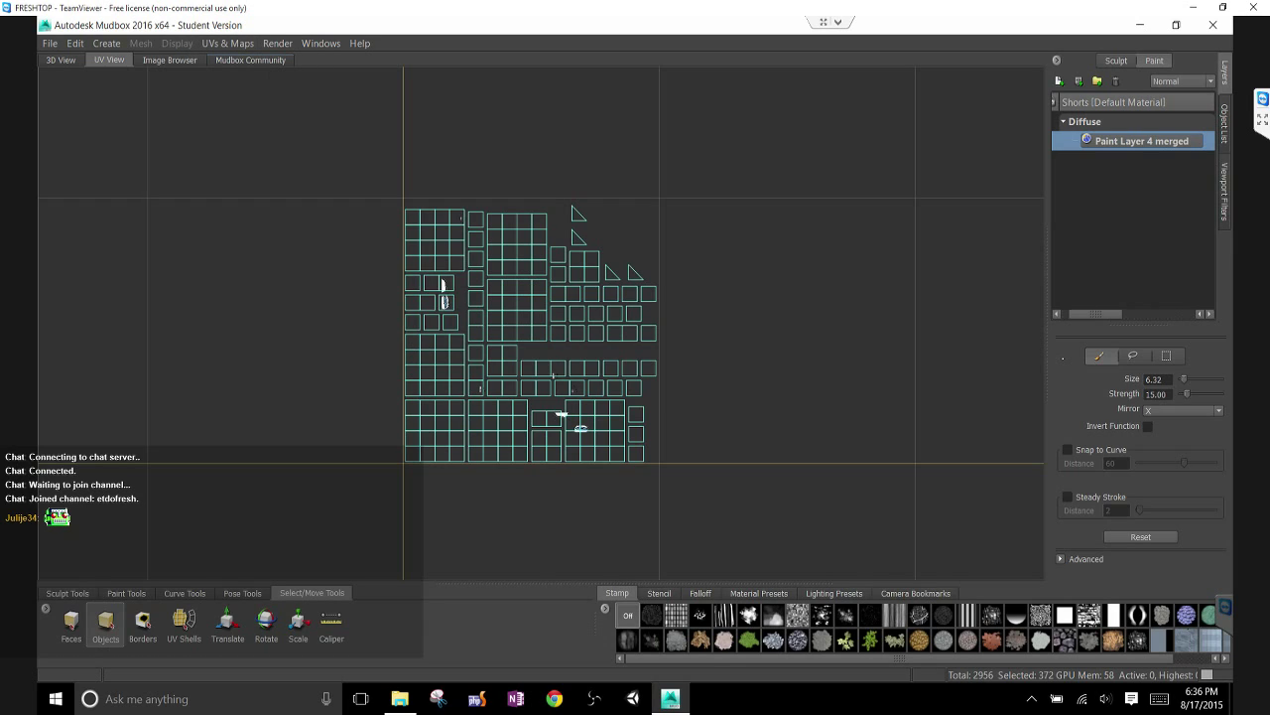
click(55, 60)
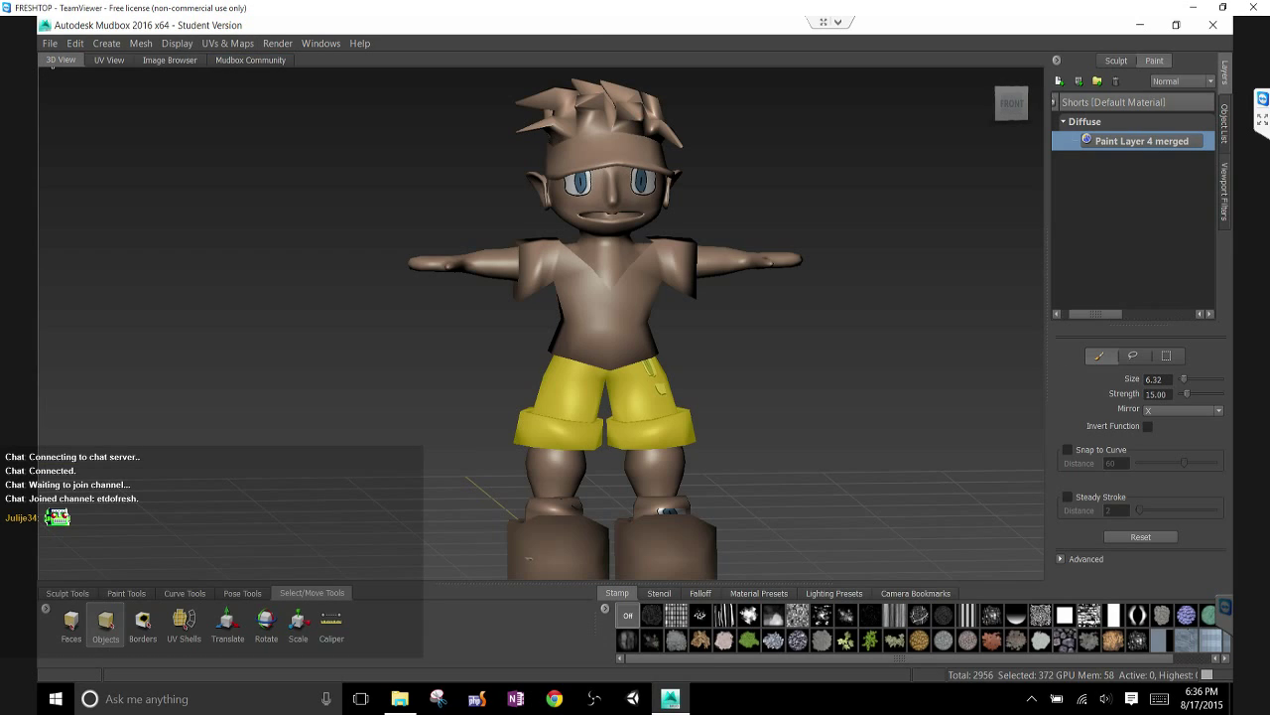
click(109, 60)
Replace the shorts' existing UVs with a new layout spread over 2 UV tiles
click(278, 42)
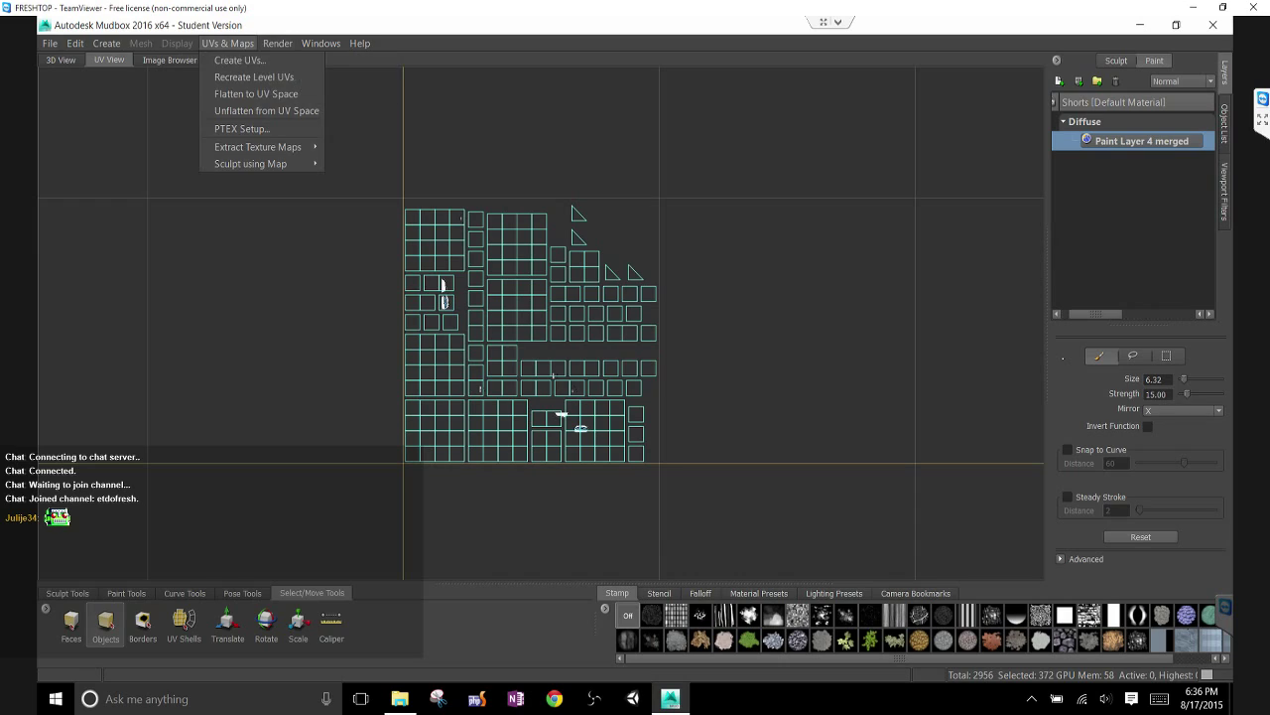
click(241, 59)
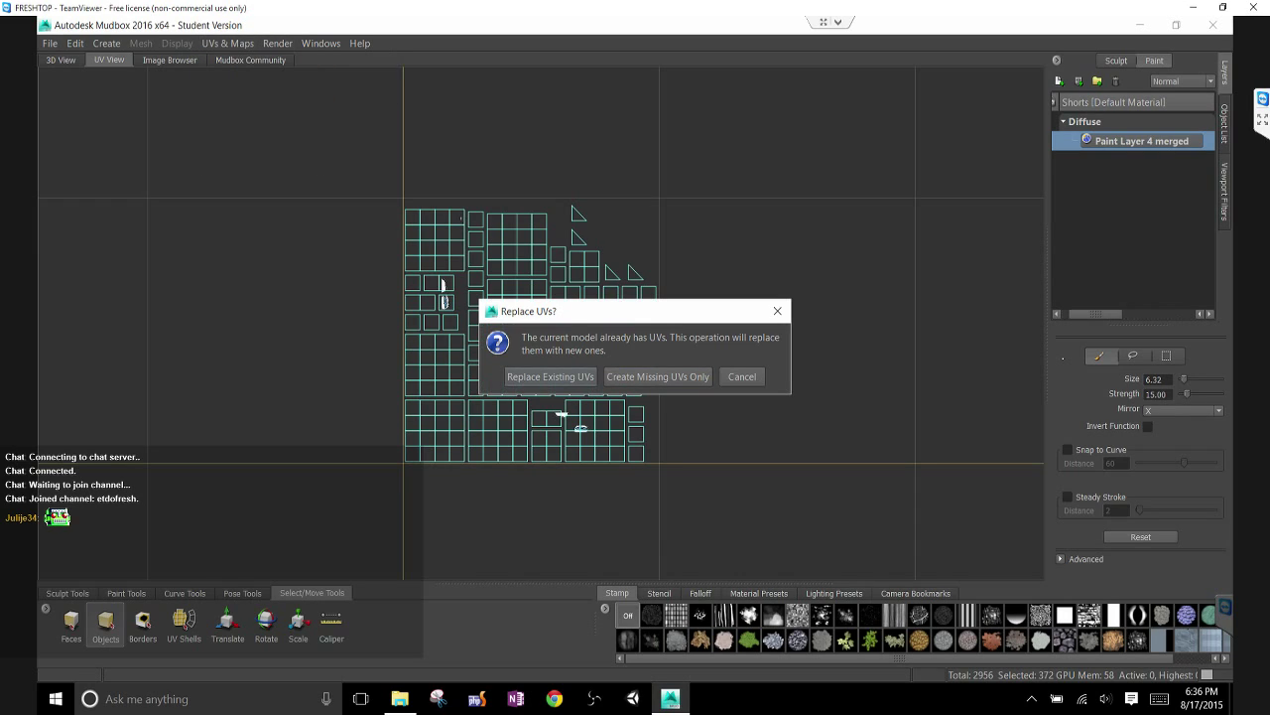
click(551, 377)
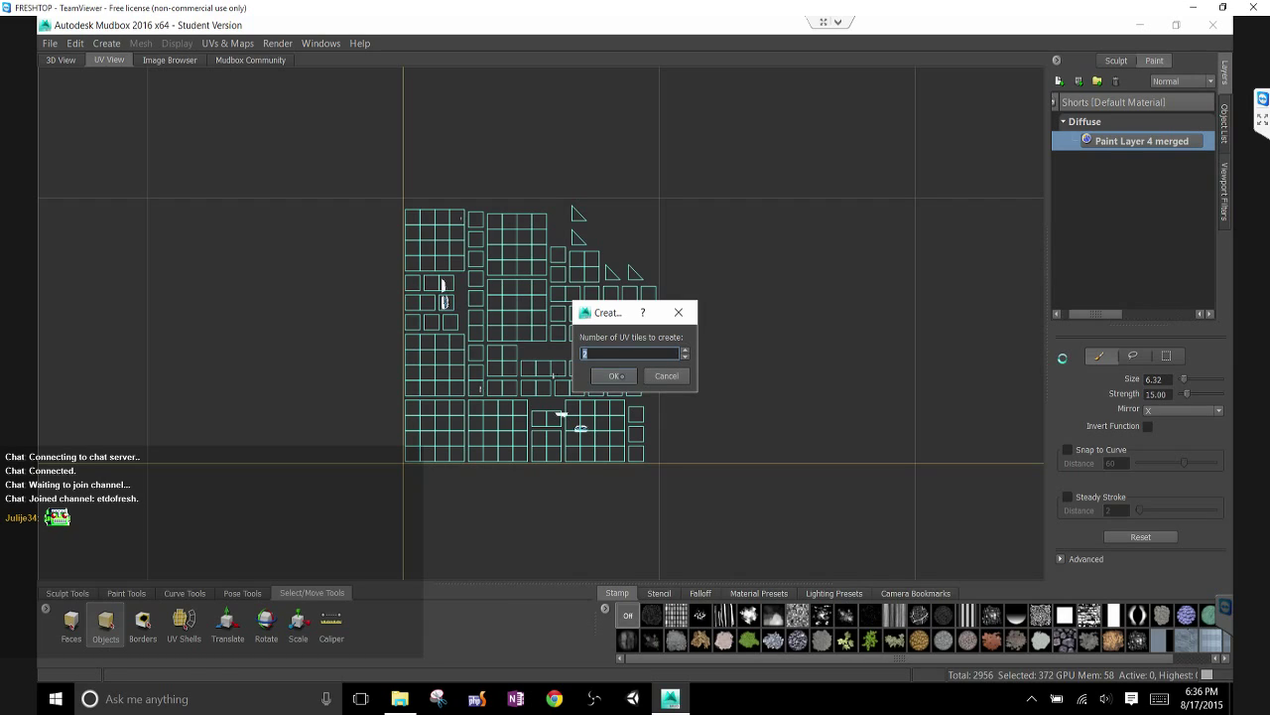
click(613, 375)
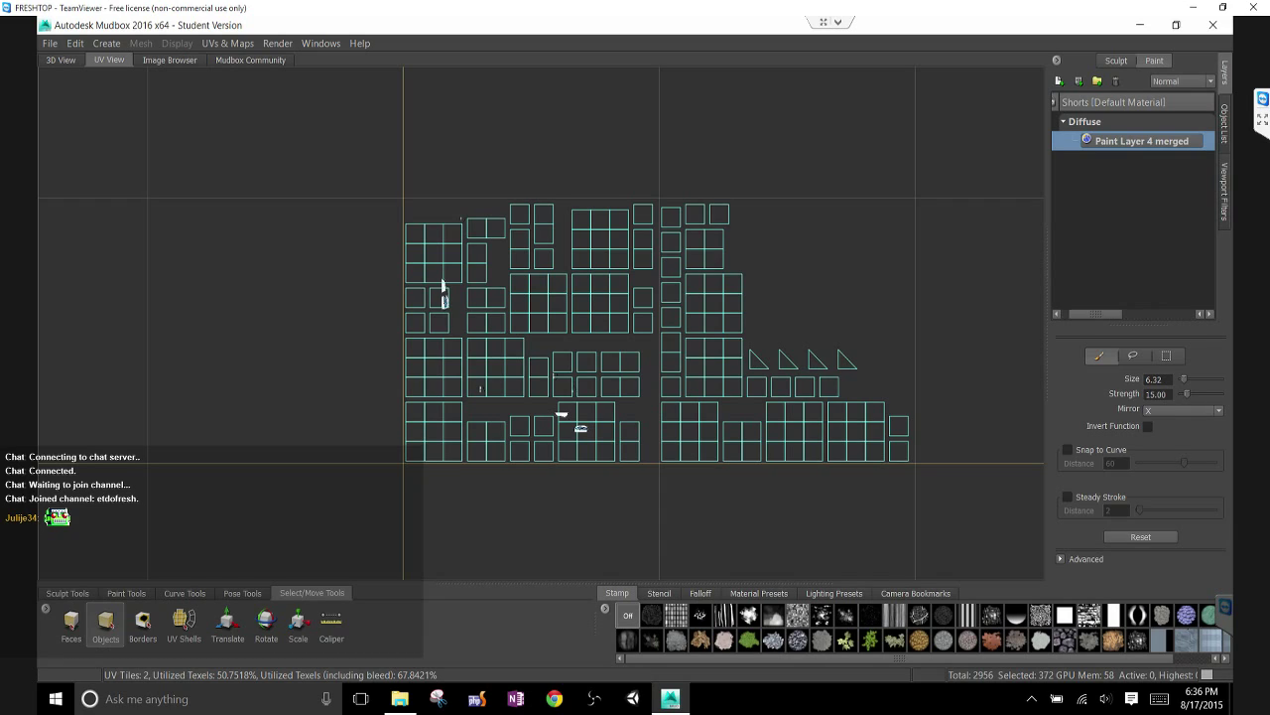
Replace the shorts' existing UVs with a new layout on 1 UV tile
click(228, 43)
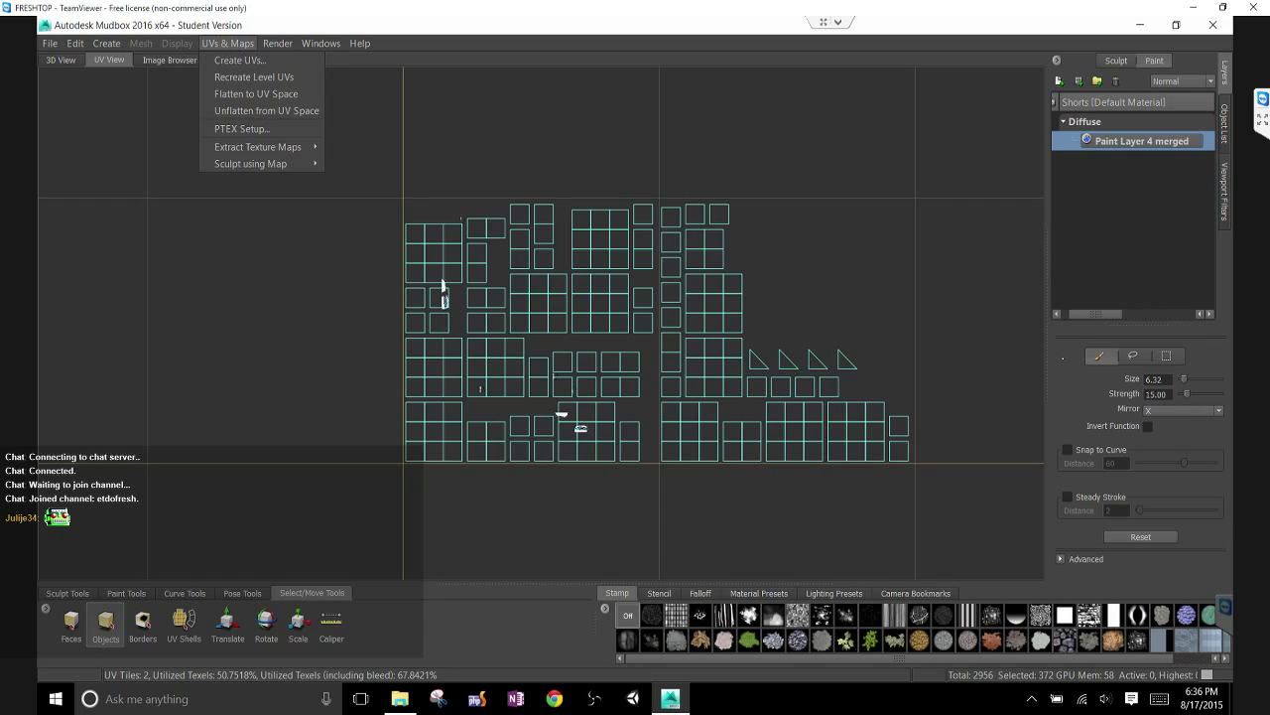
click(227, 43)
click(227, 43)
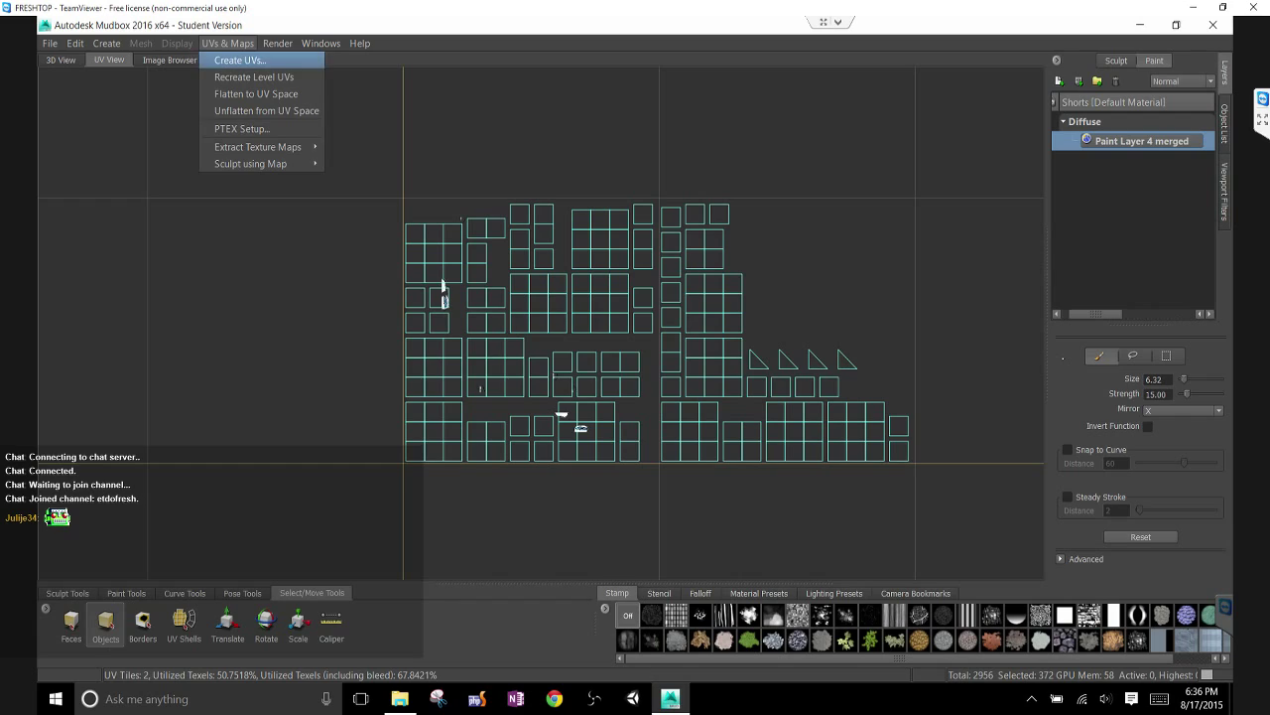
click(248, 60)
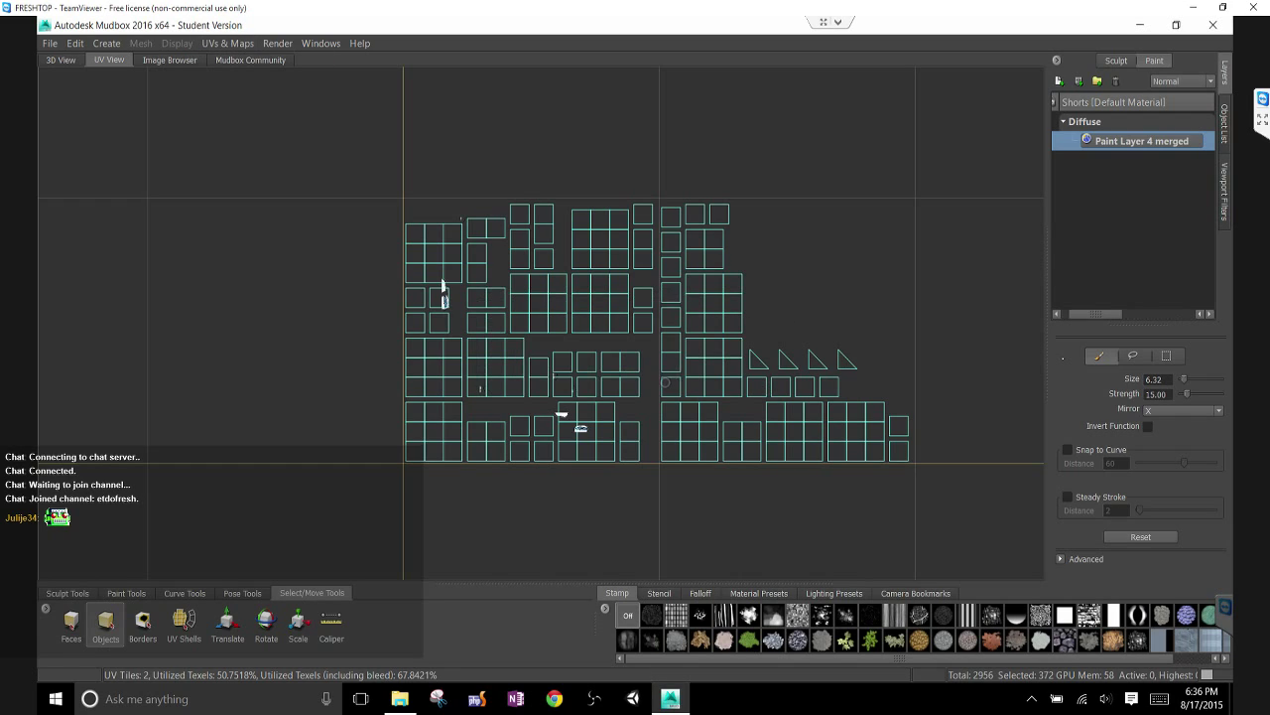
click(660, 377)
click(228, 43)
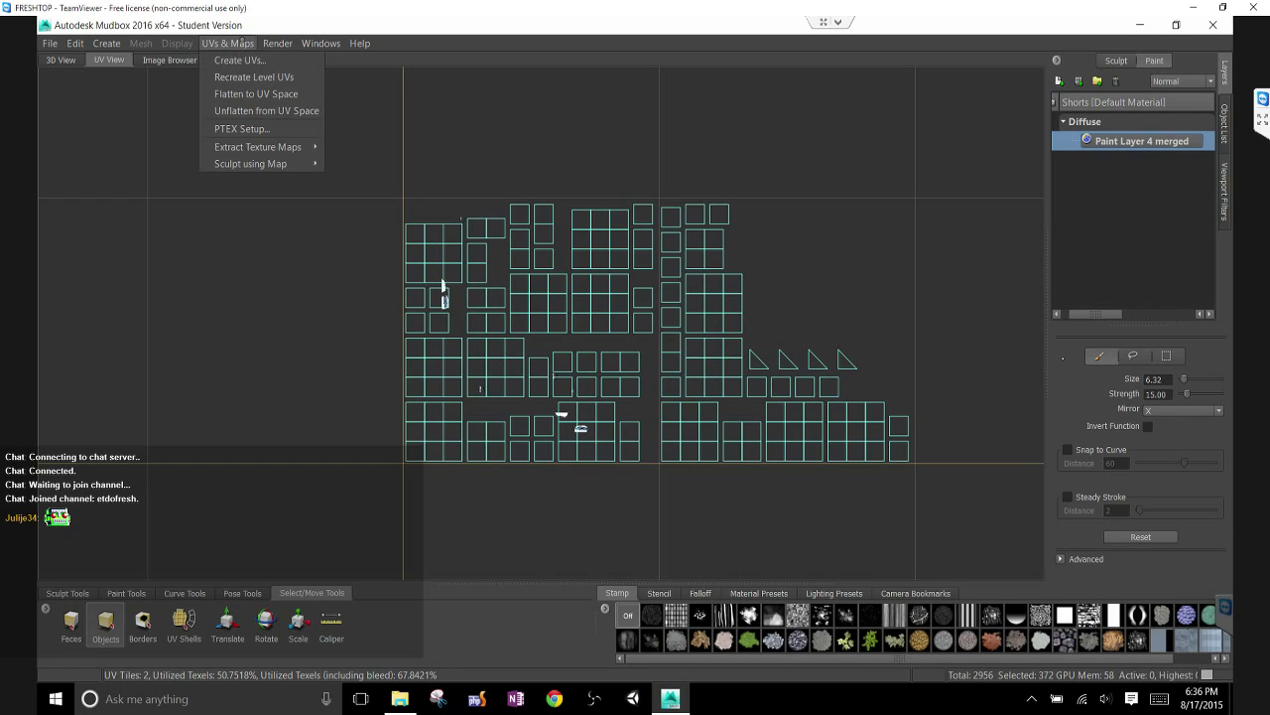
click(248, 60)
click(547, 375)
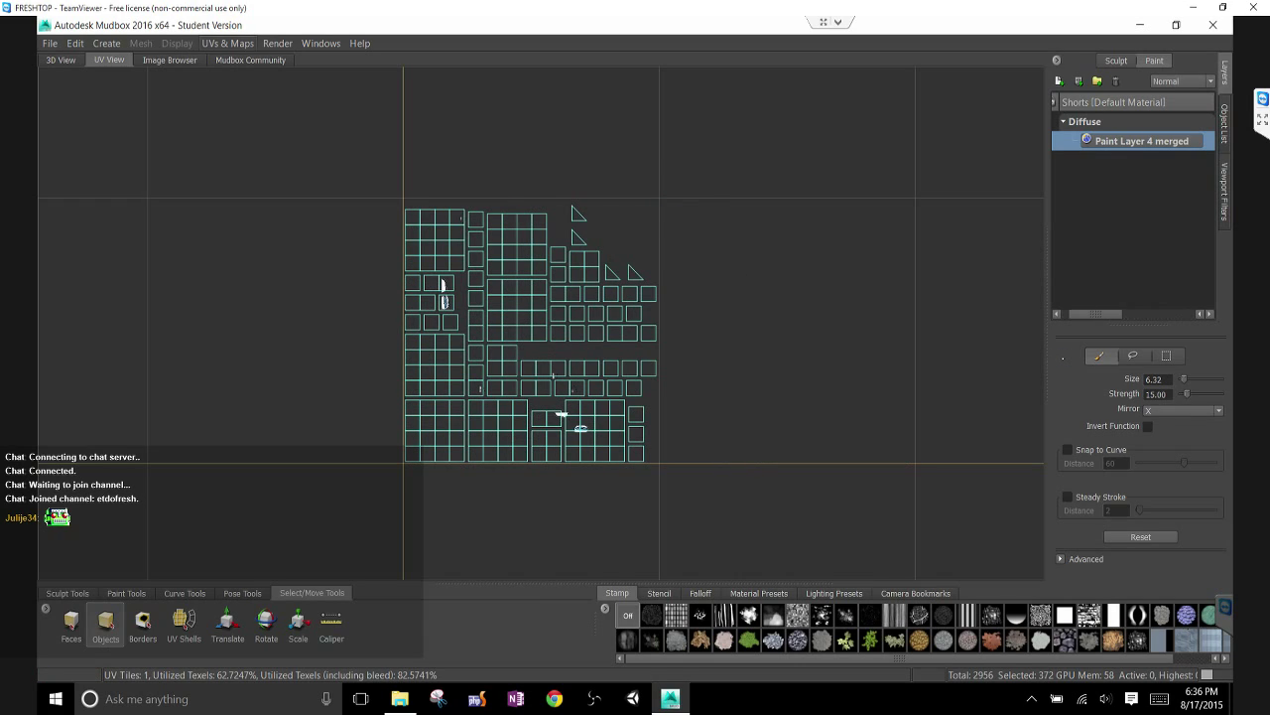
Activate the UV Shells selection tool with brush selection for the shorts' UV layout
click(228, 42)
mouse_move(250, 164)
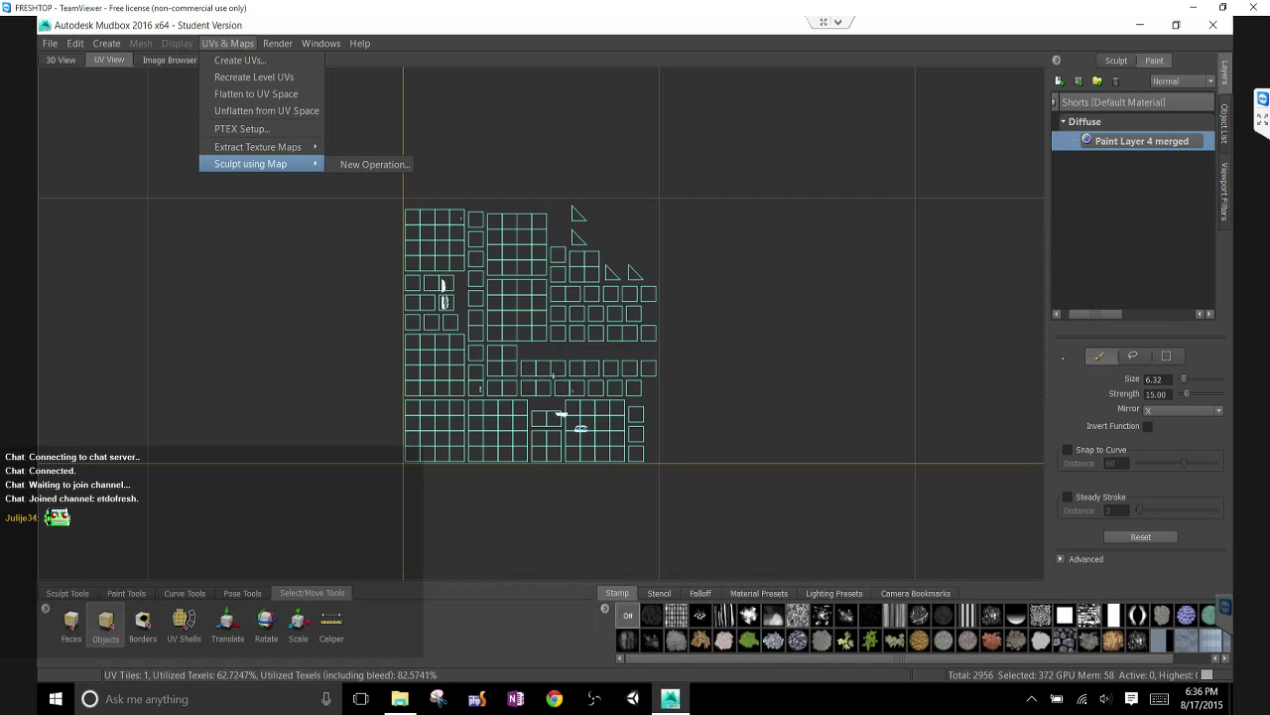
key(Escape)
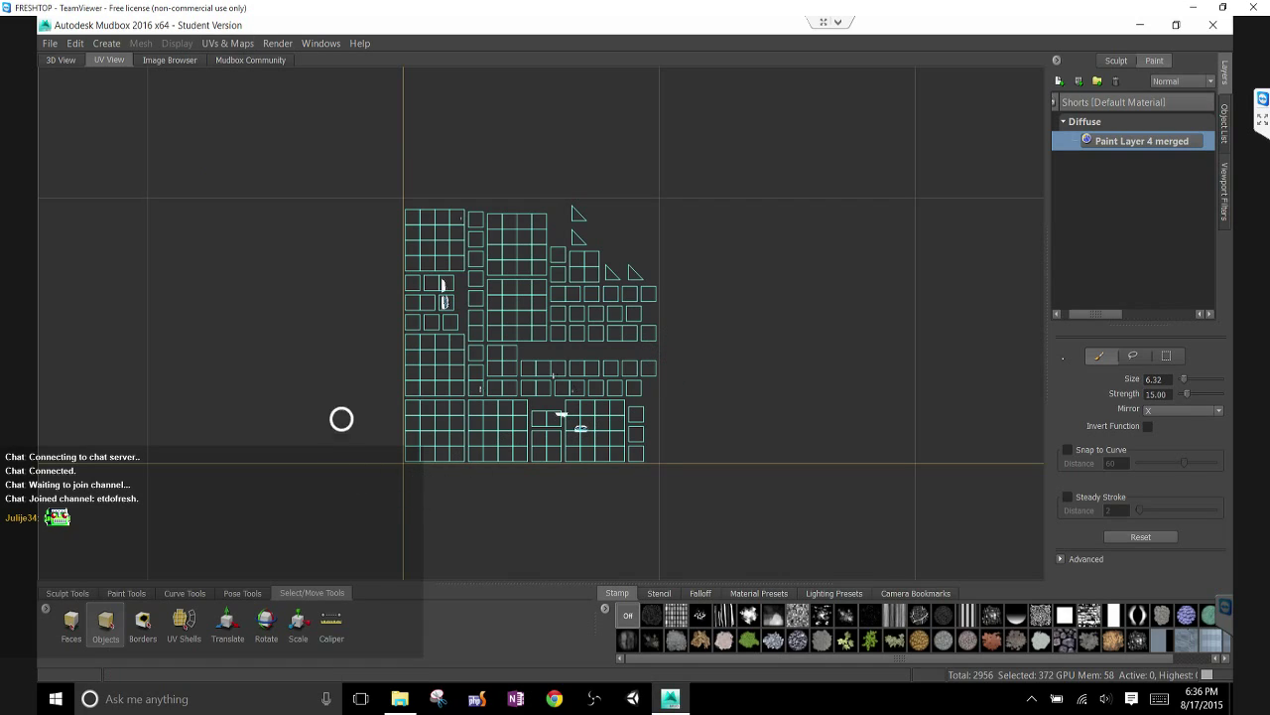
click(184, 621)
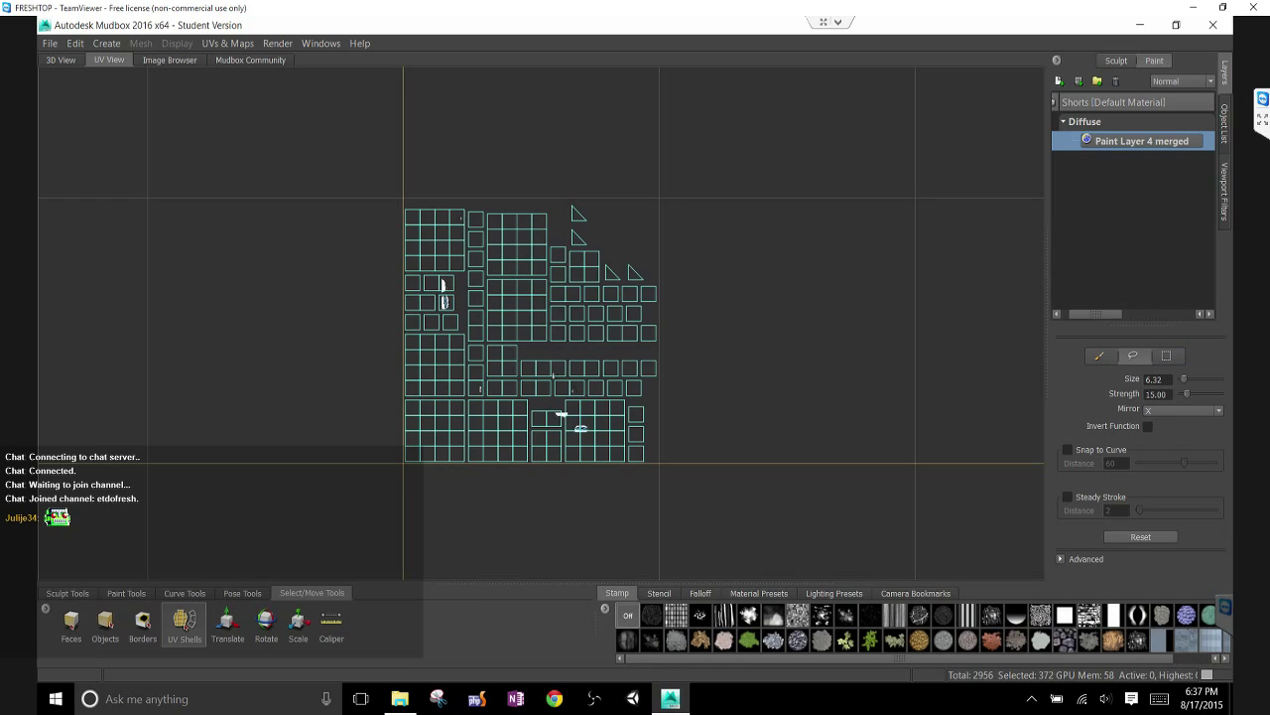
click(1099, 355)
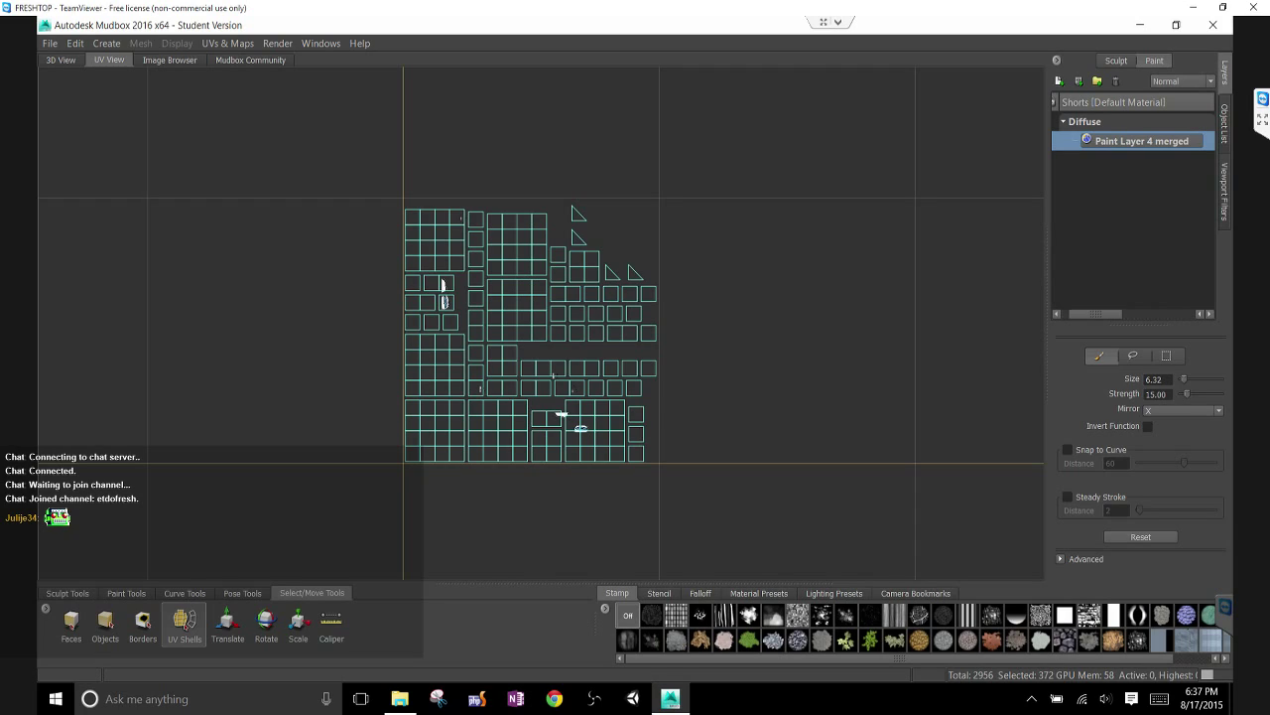
Try to unflatten the shorts from UV space and check the character in the 3D View
click(227, 42)
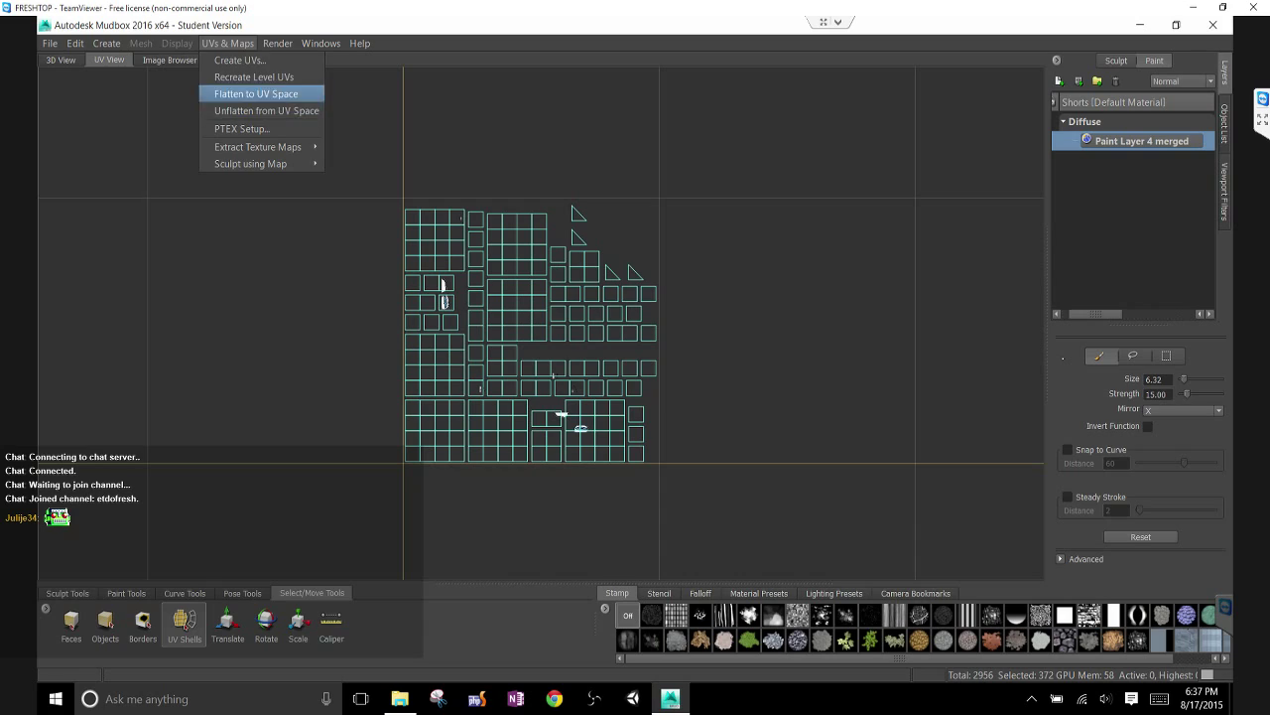
click(282, 107)
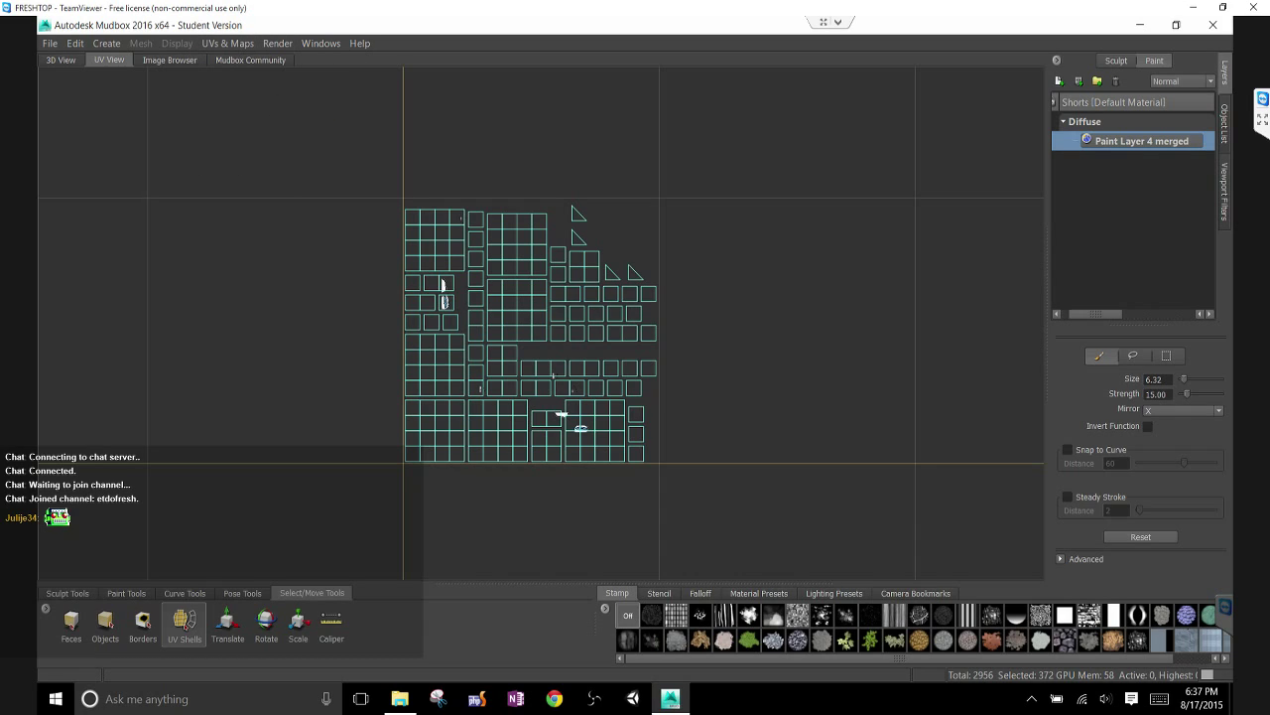
click(69, 60)
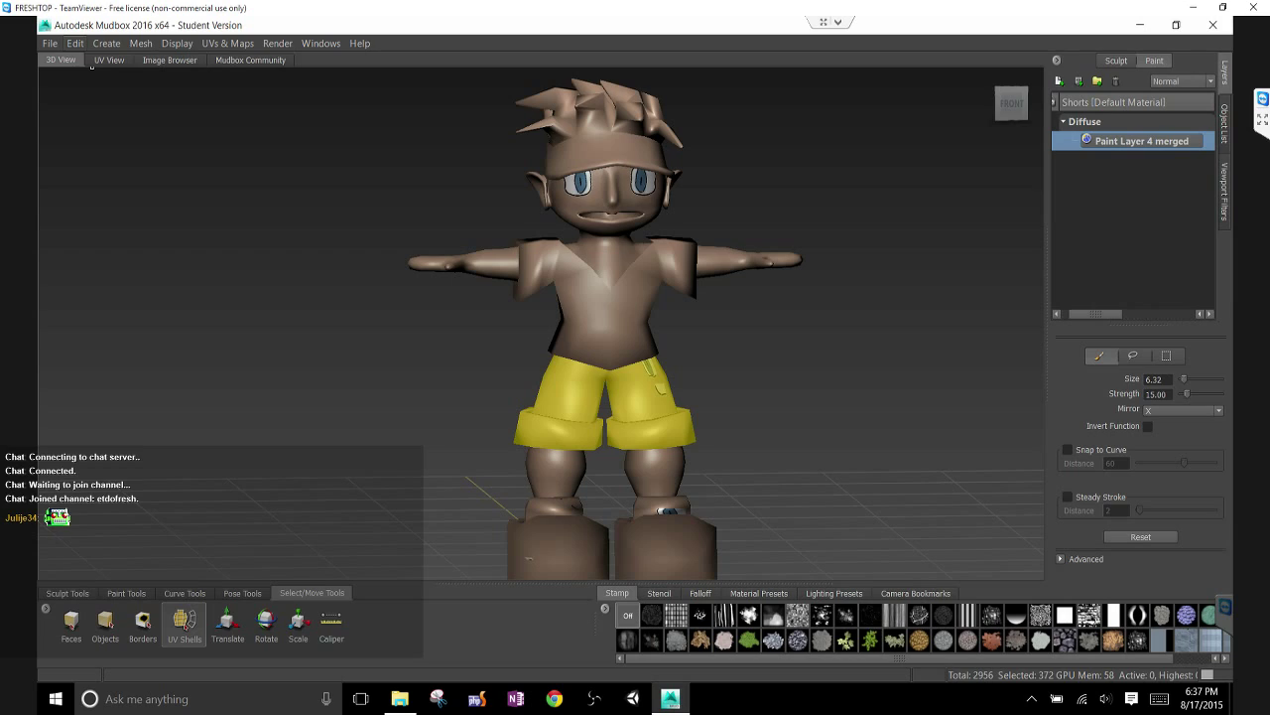
click(107, 59)
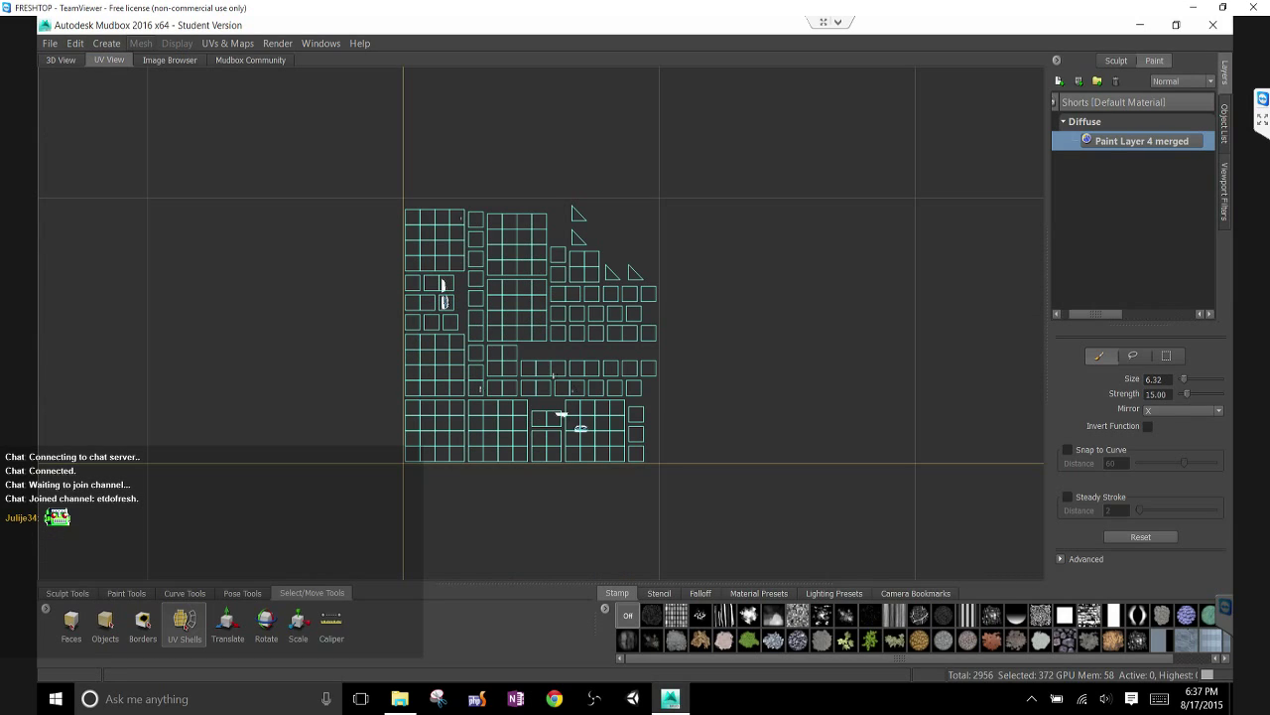
click(227, 43)
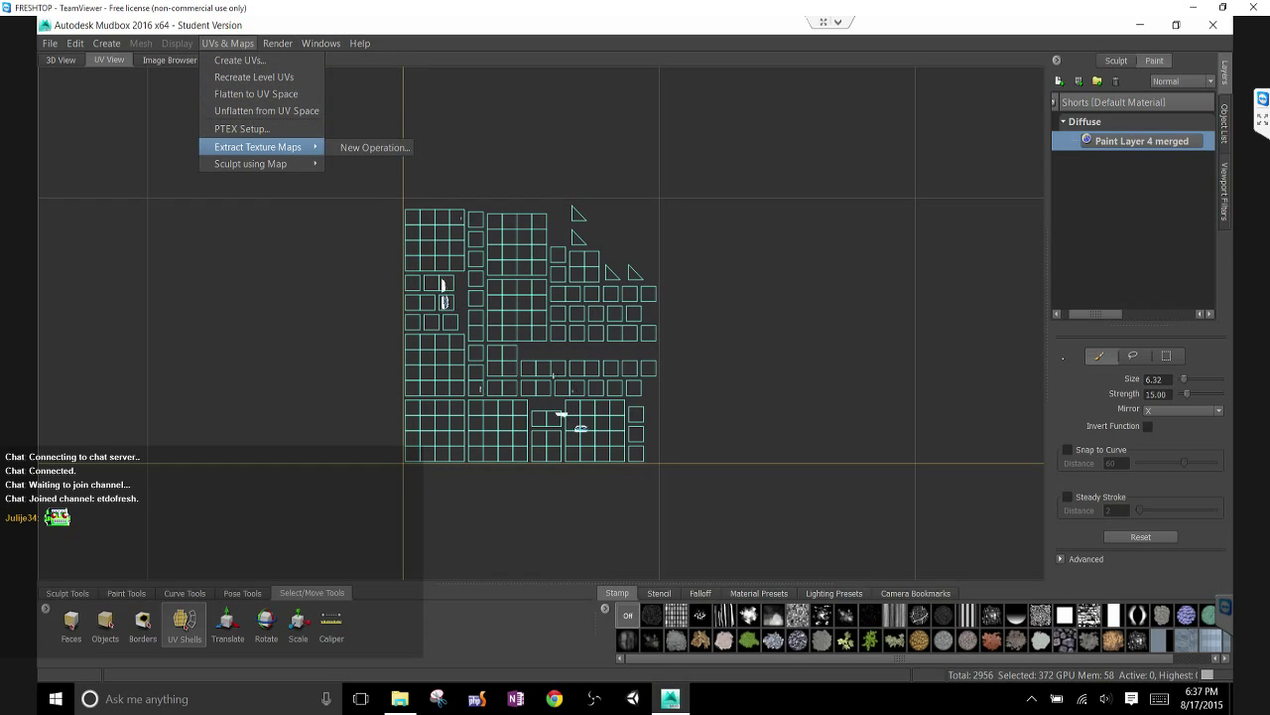
mouse_move(250, 164)
alt+middle_drag(798, 365, 746, 441)
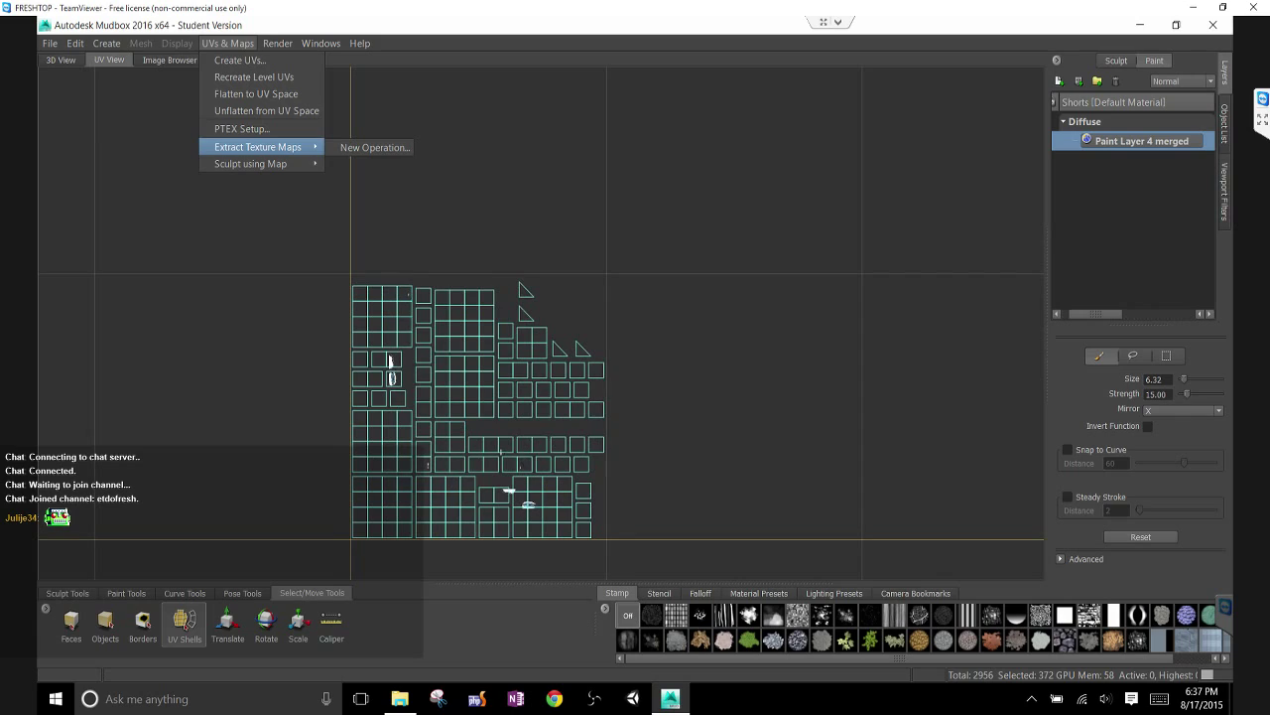
alt+middle_drag(765, 365, 768, 334)
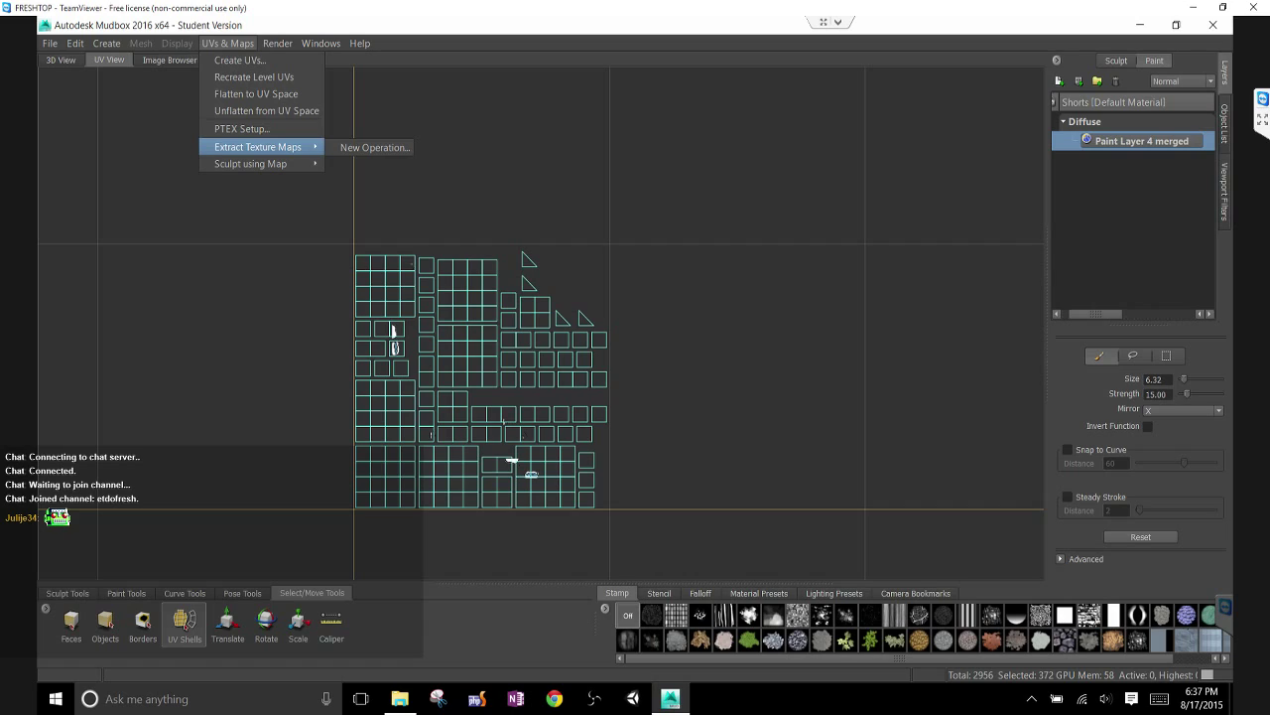
click(50, 42)
click(50, 43)
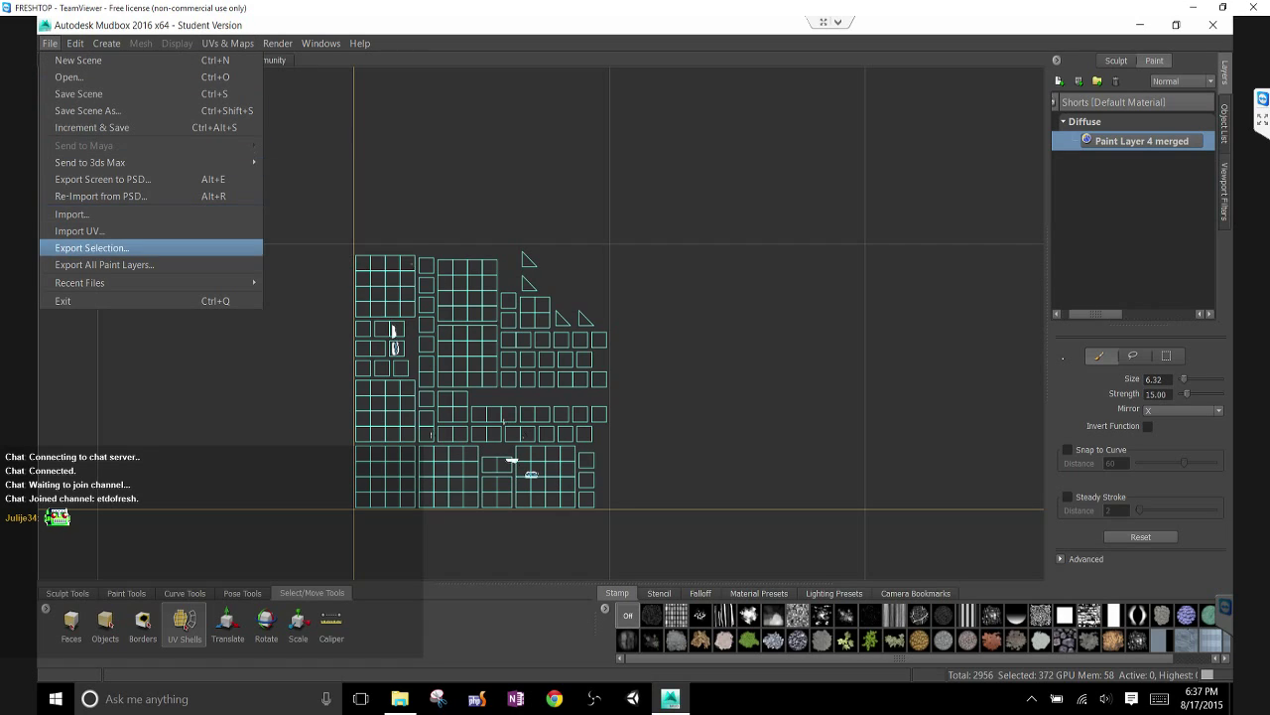
mouse_move(99, 283)
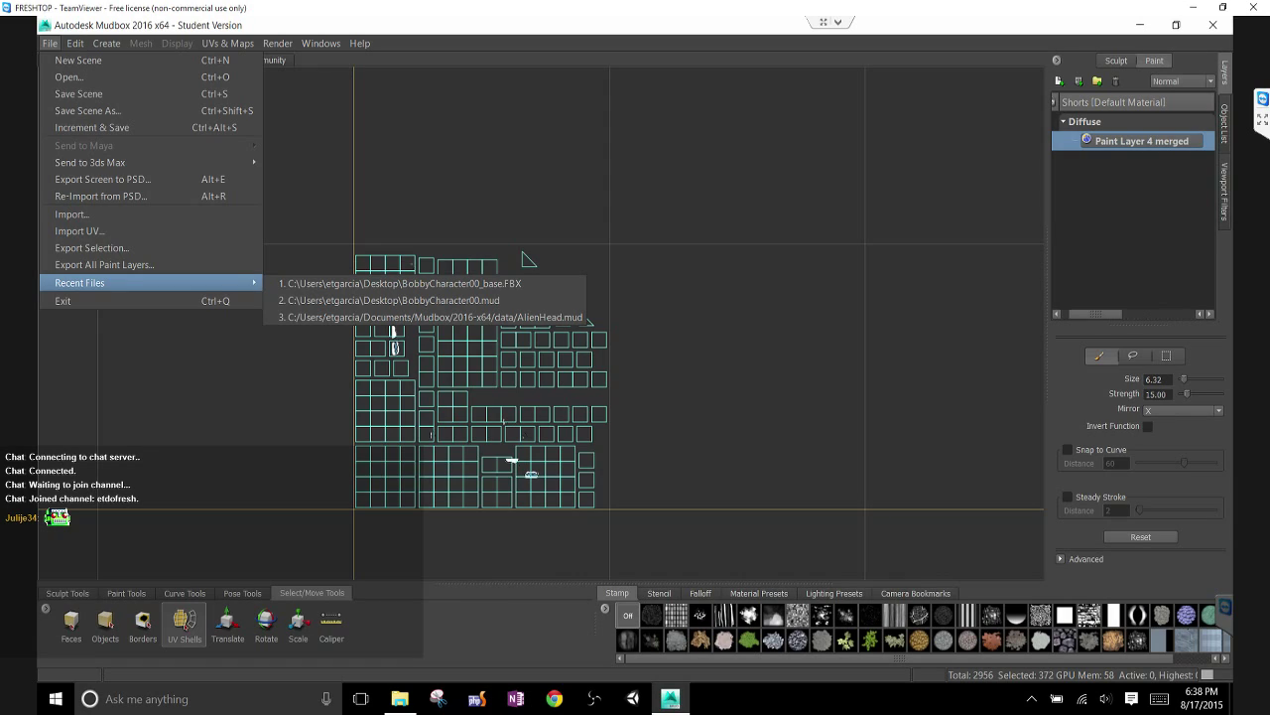
key(Escape)
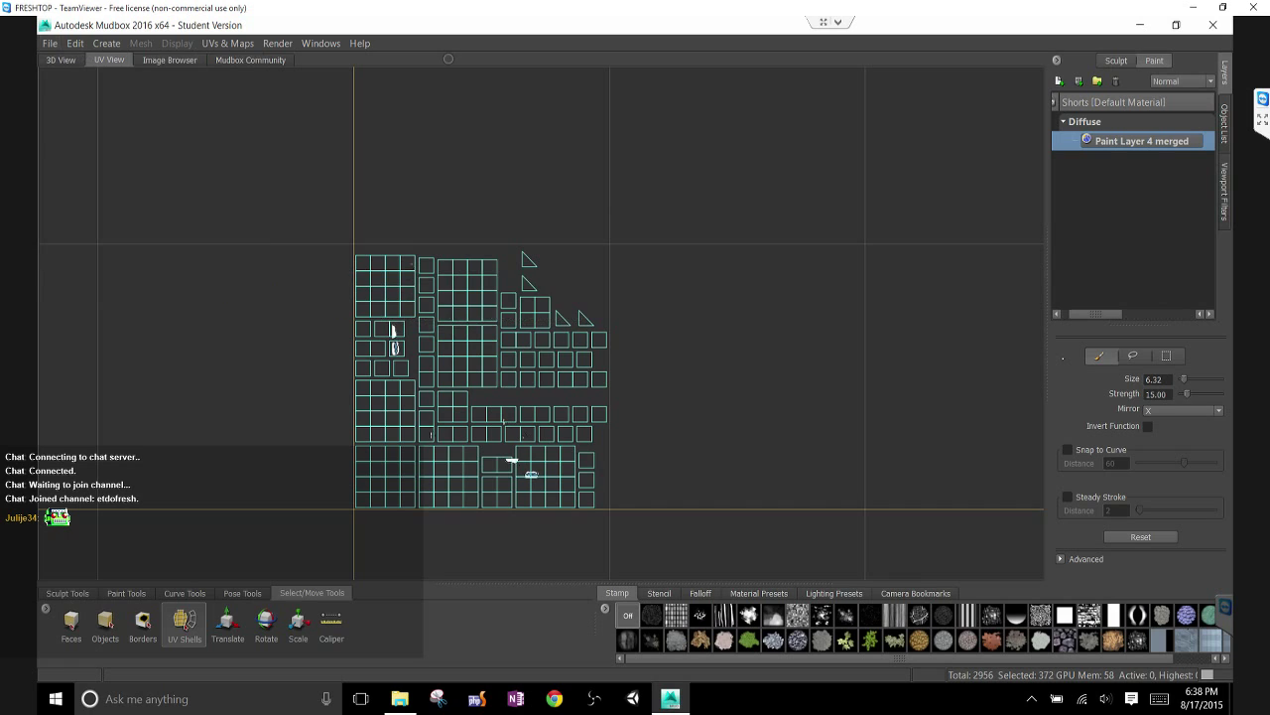
Return to the 3D View, inspect the character from several sides, and select all of its objects
click(61, 60)
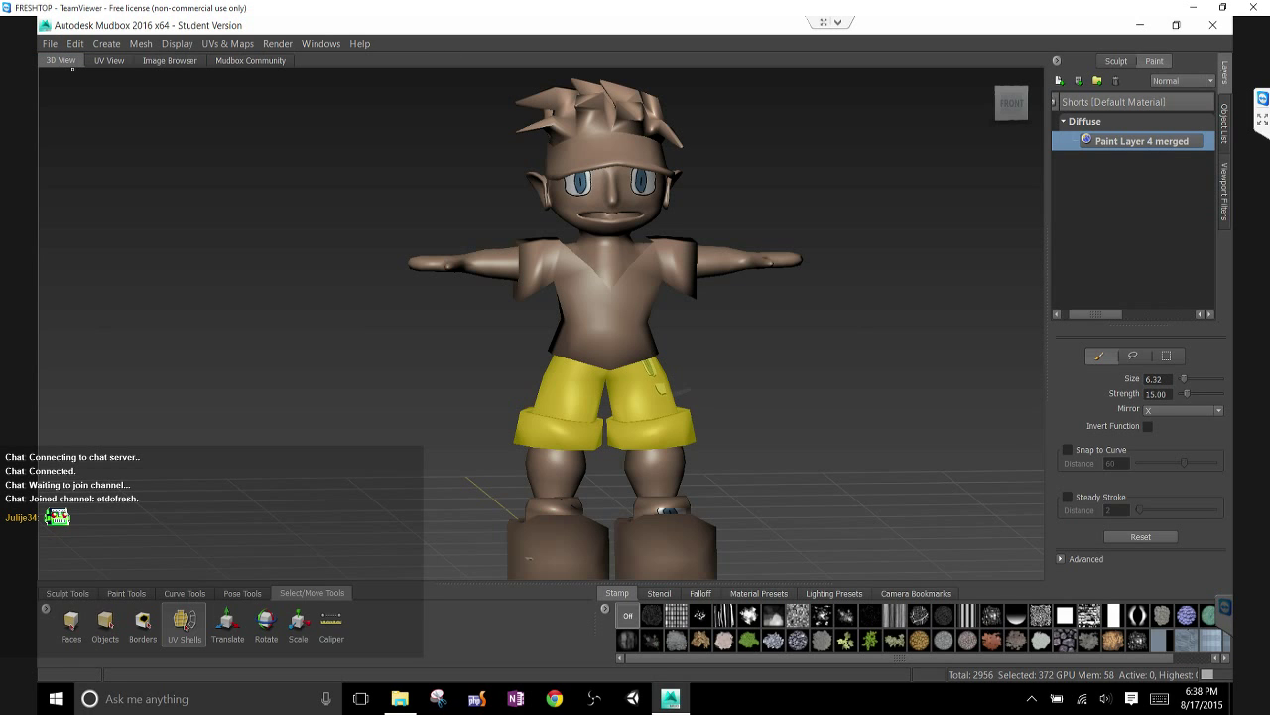
alt+drag(679, 392, 556, 357)
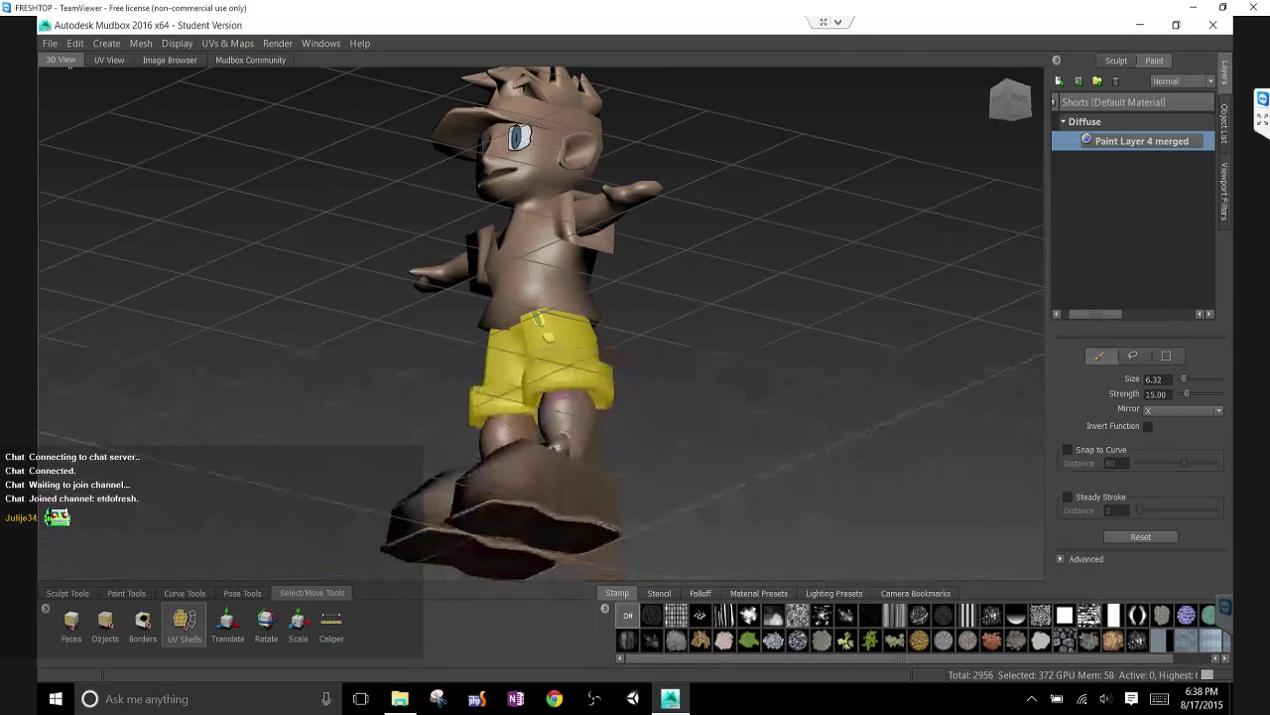
alt+drag(554, 446, 607, 546)
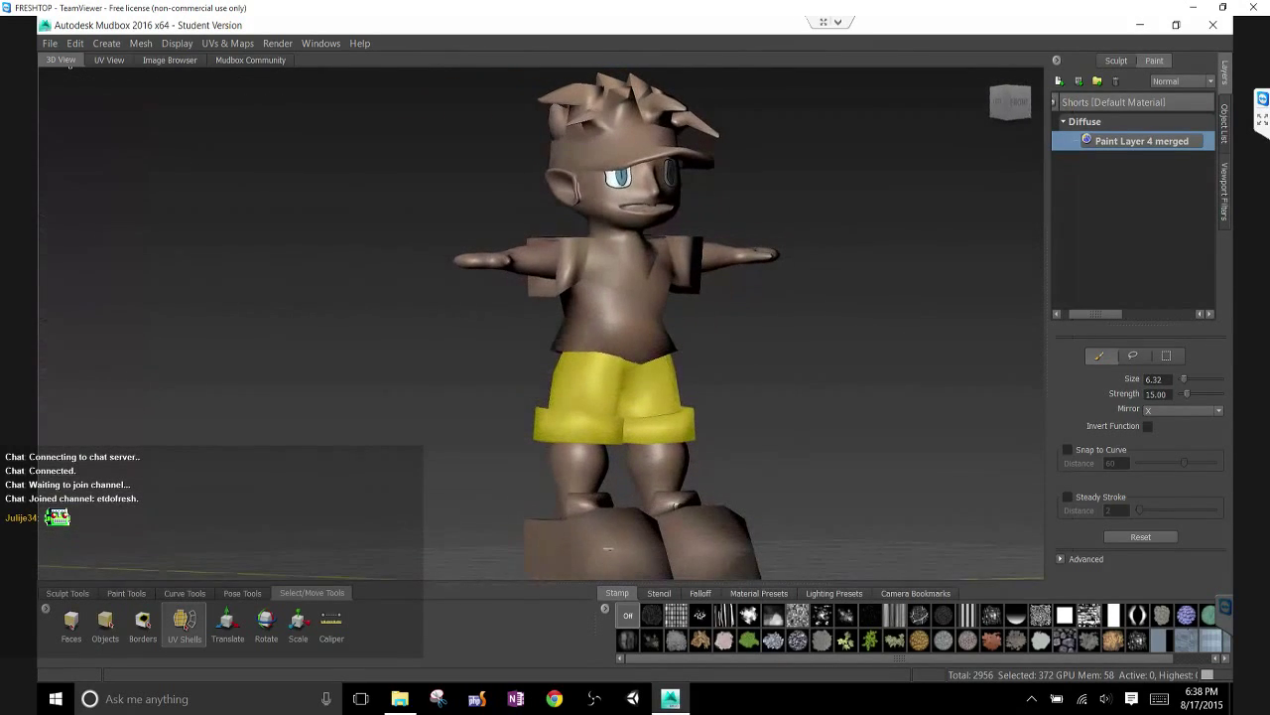
alt+drag(763, 372, 699, 383)
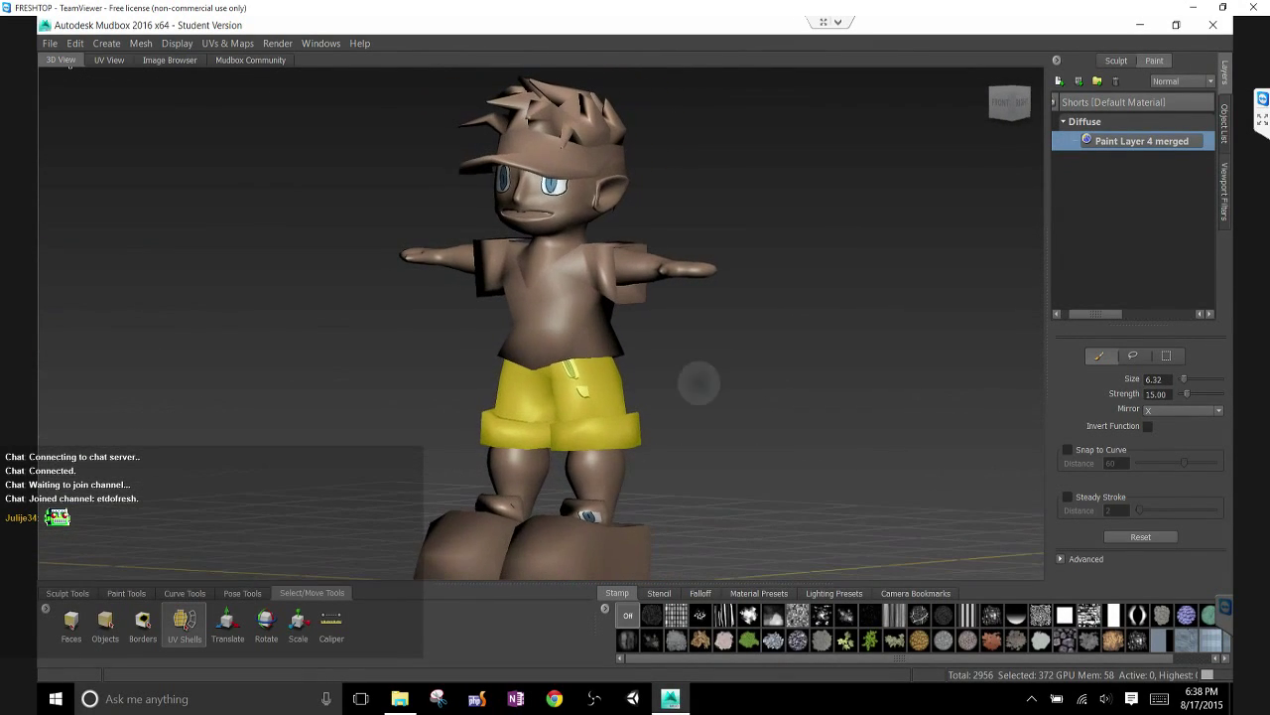
click(225, 282)
click(106, 620)
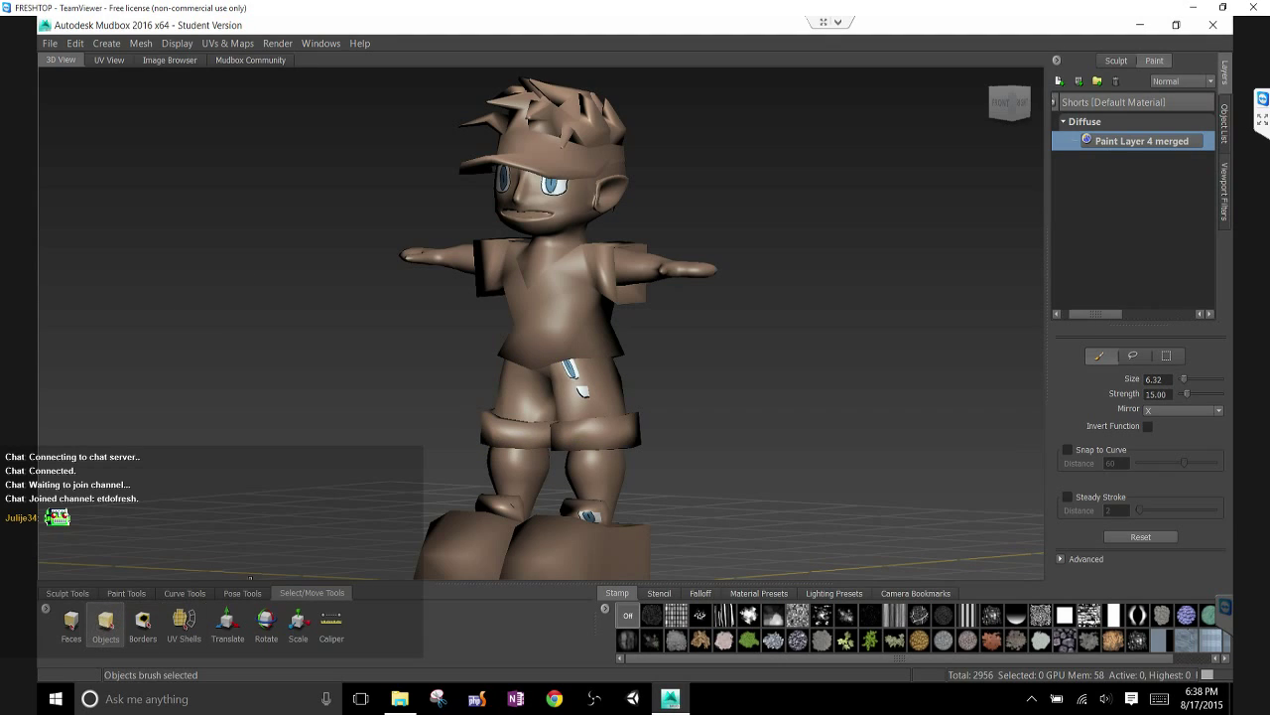
key(ctrl+a)
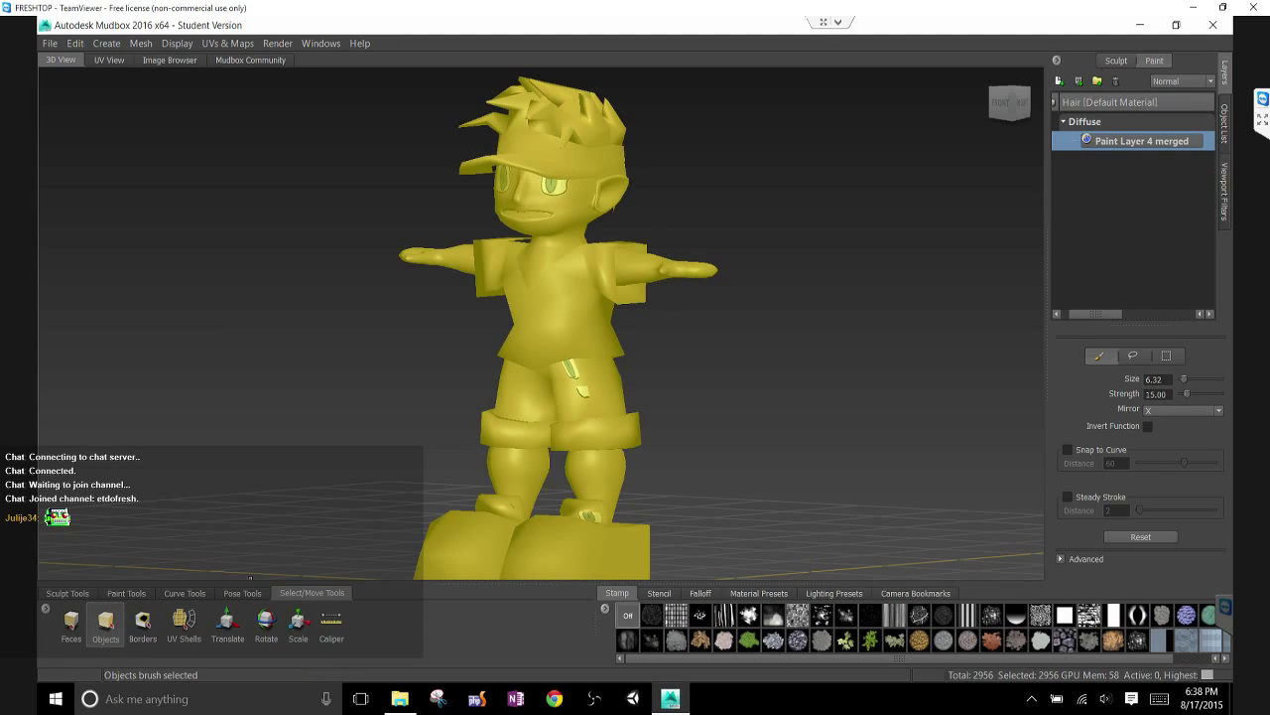
Start exporting the selected objects in Autodesk FBX format, with the Desktop as the destination folder
click(49, 43)
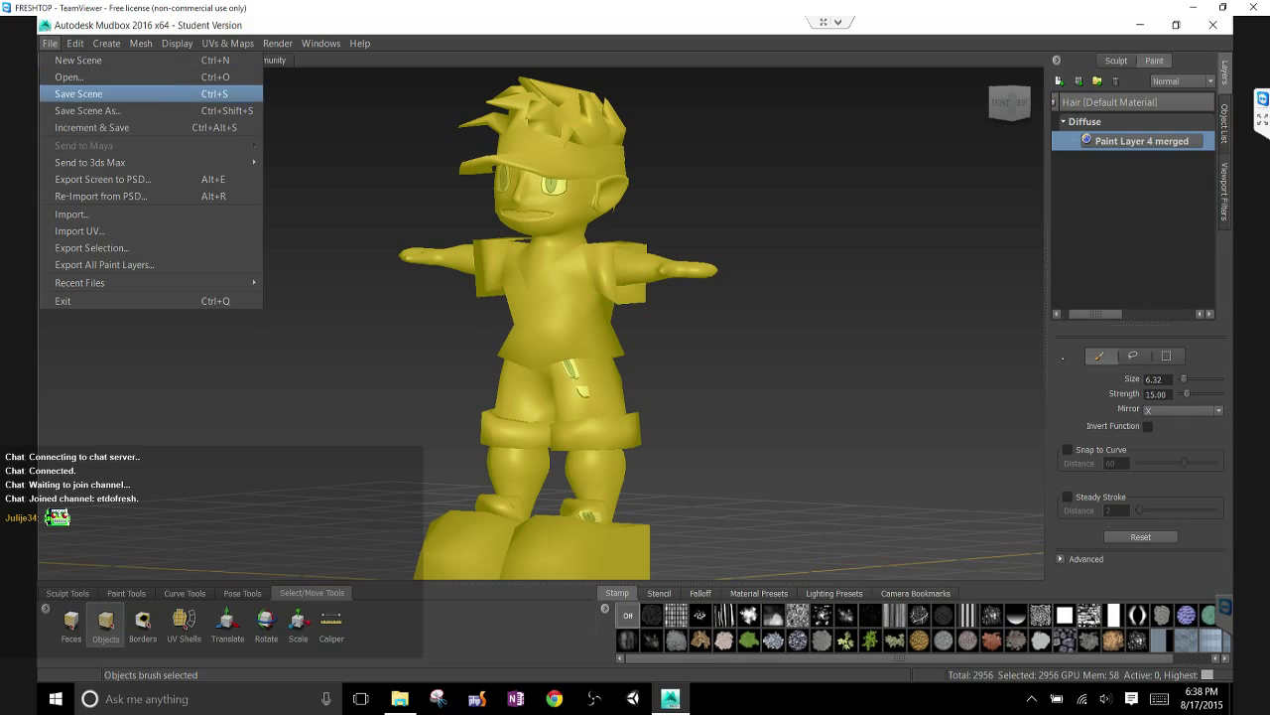
click(92, 247)
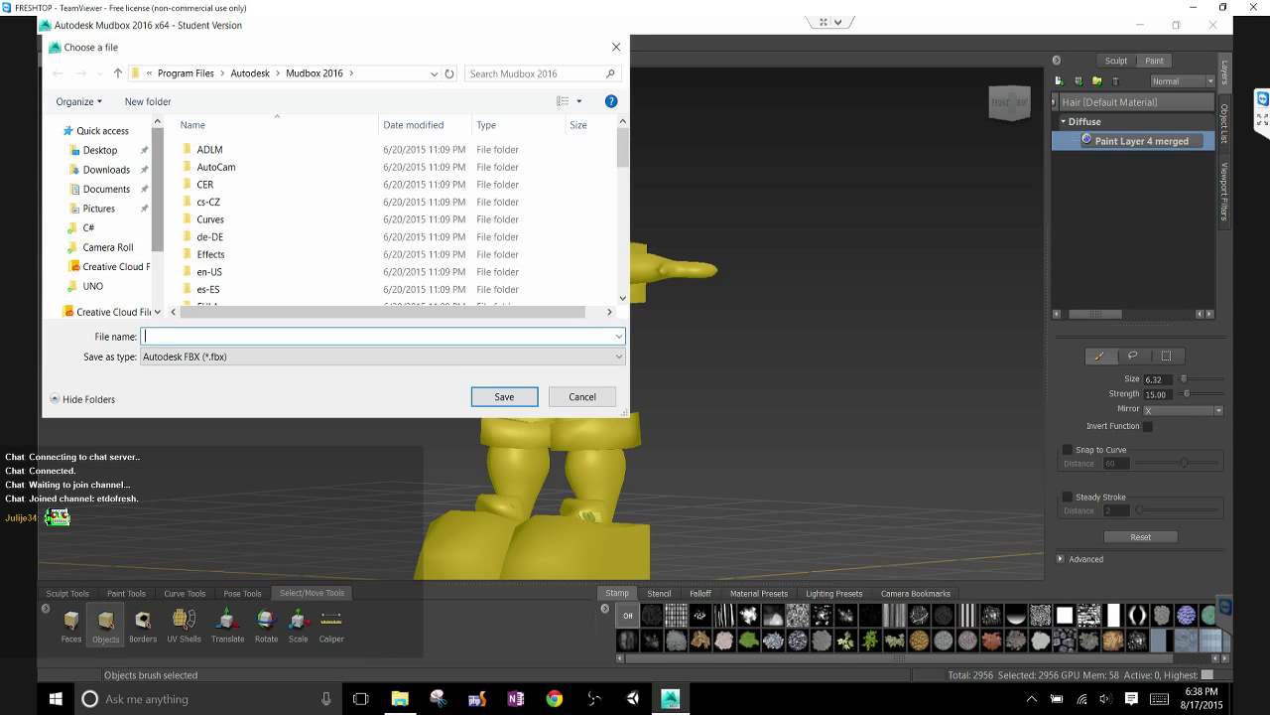
click(297, 357)
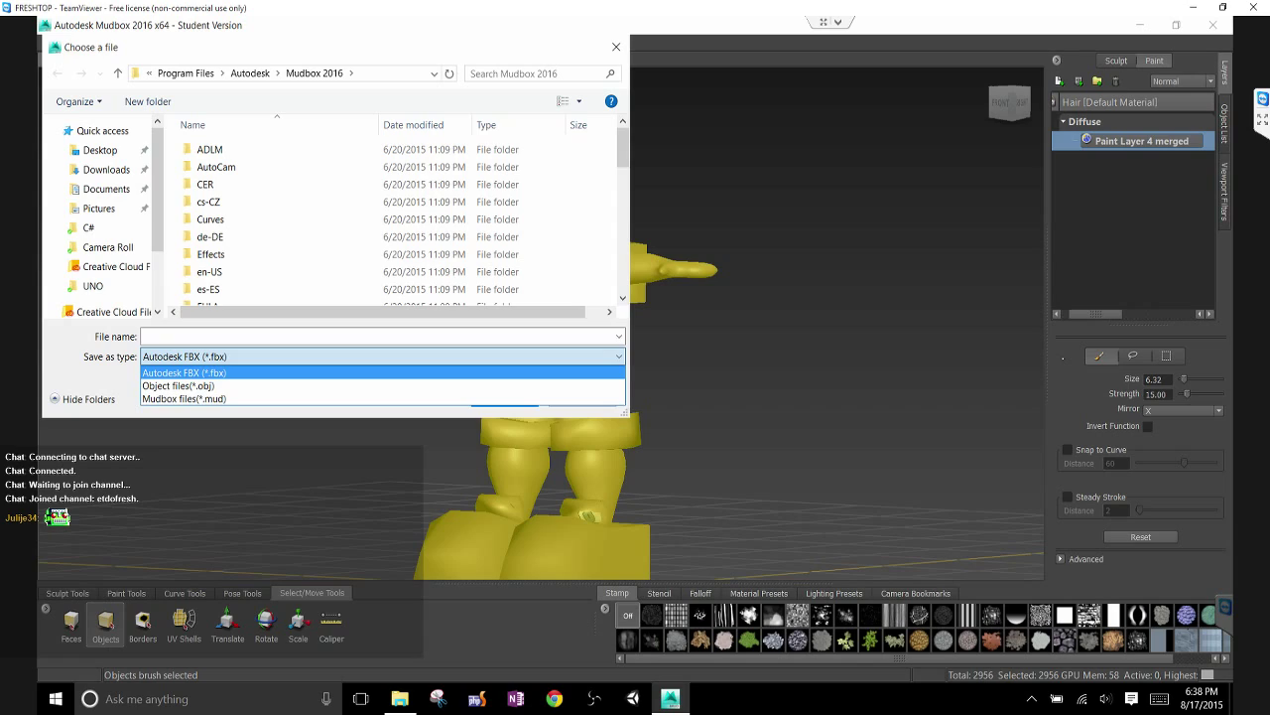
click(184, 372)
click(99, 150)
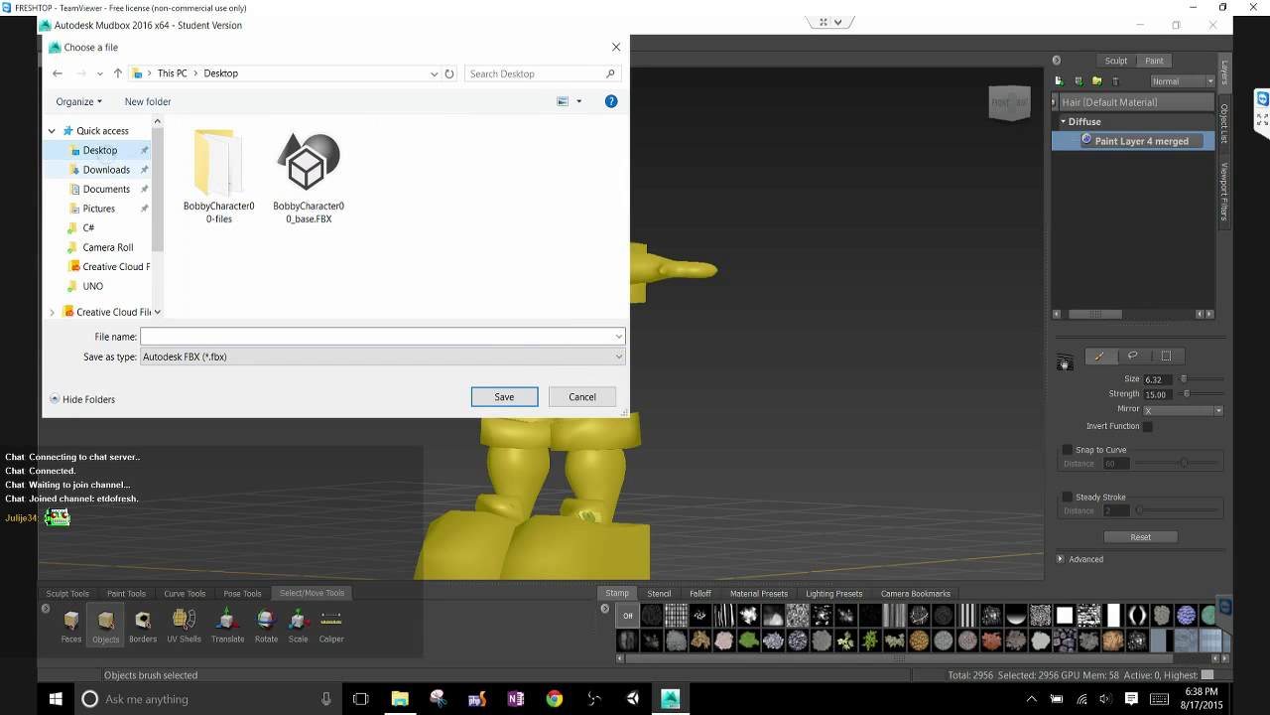
Name the export BobbyCharacter00.FBX, based on the existing base file's name, and save it
click(305, 183)
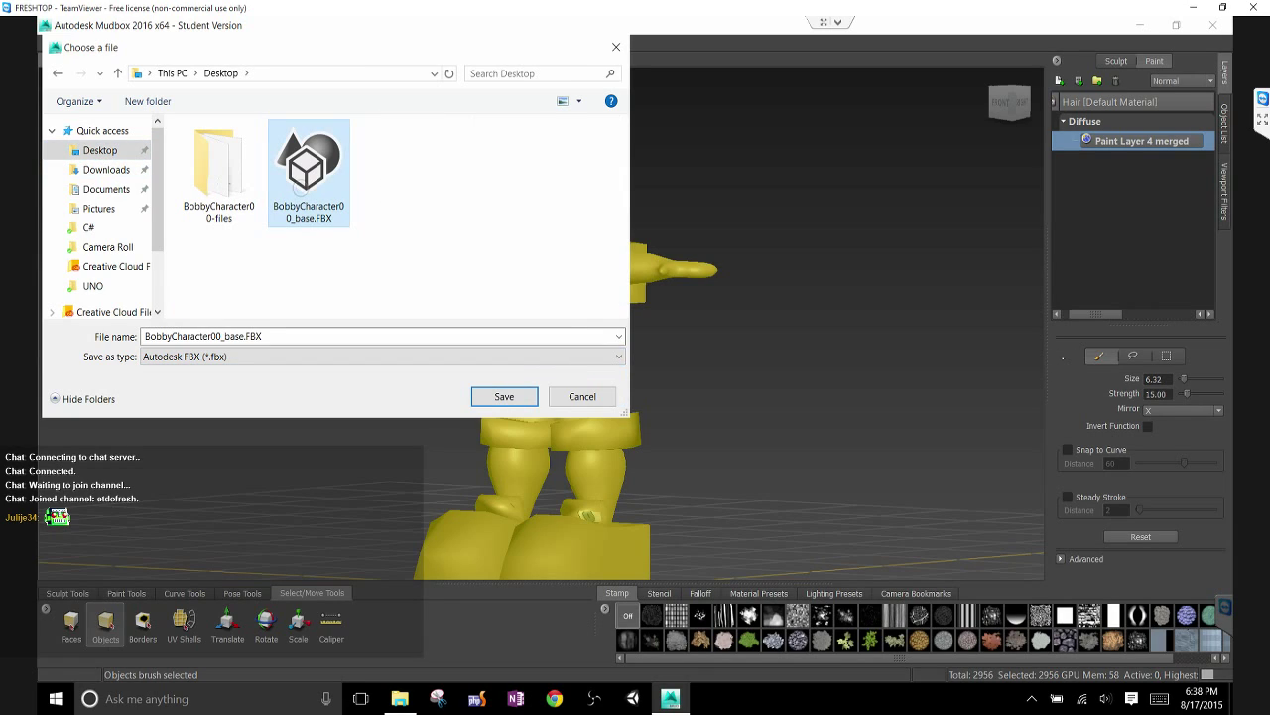
click(382, 335)
click(239, 336)
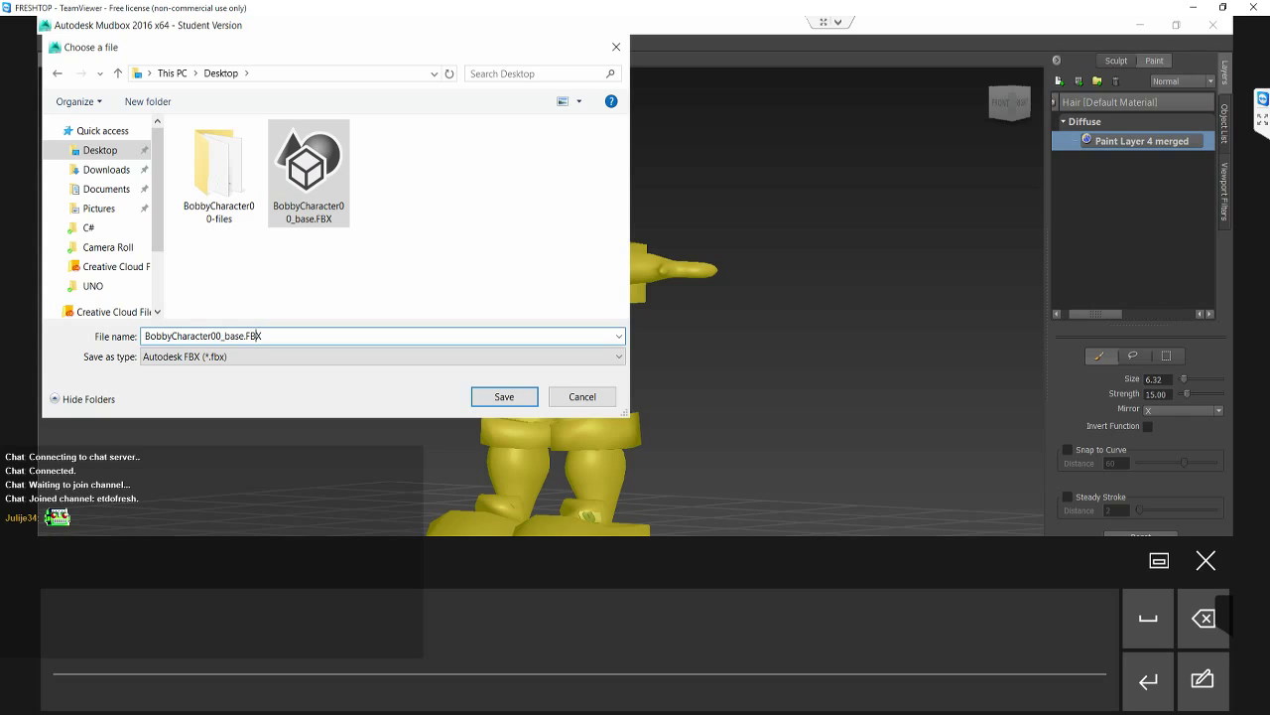
key(Delete)
key(BackSpace)
key(BackSpace)
key(BackSpace)
key(BackSpace)
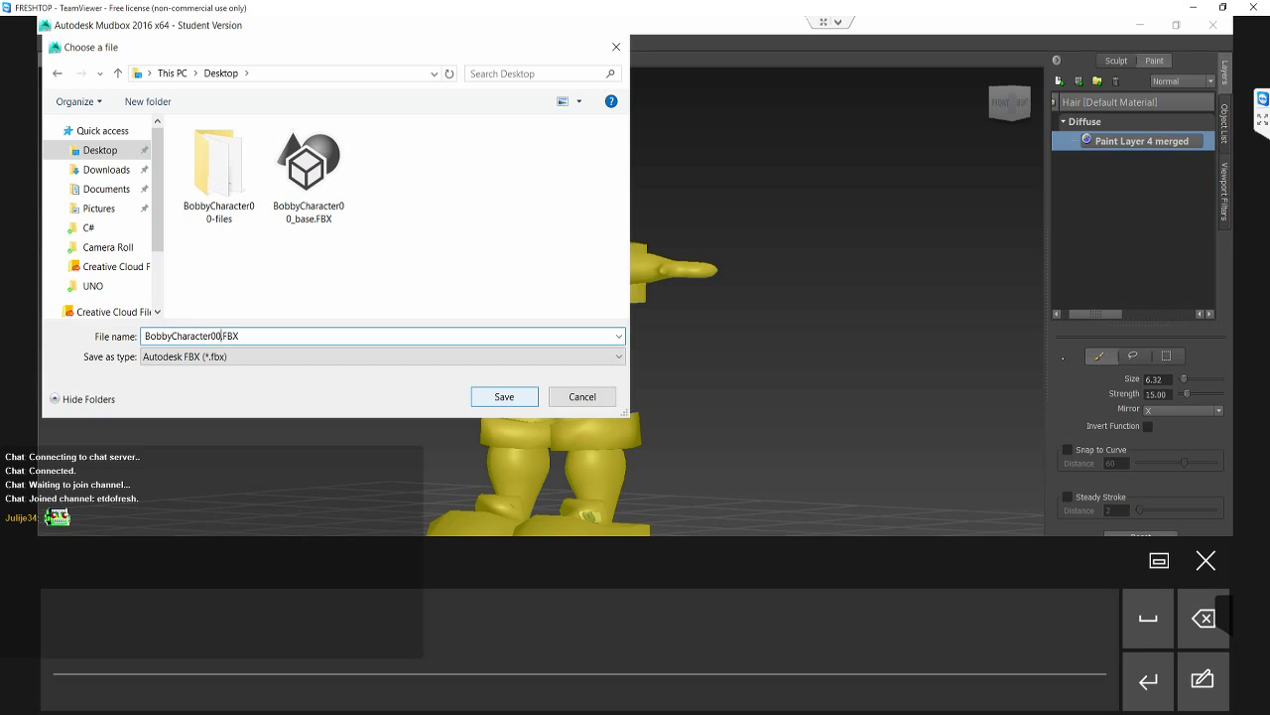
click(505, 396)
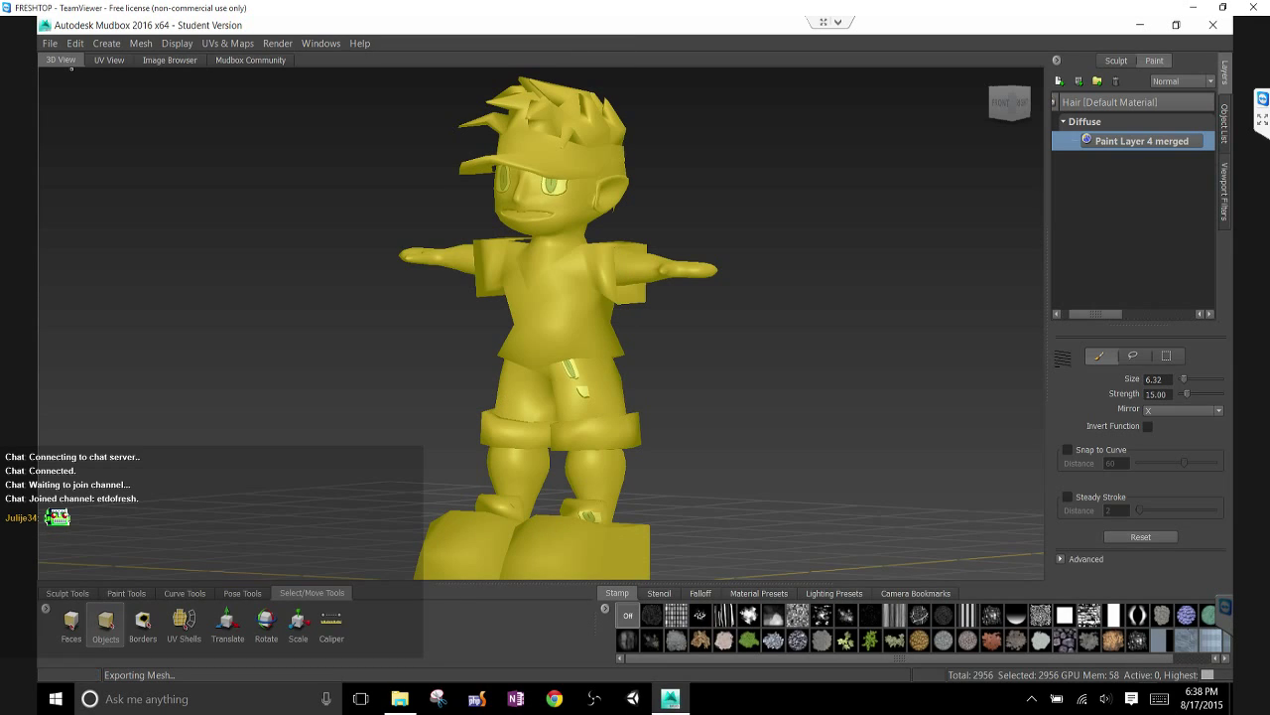
Switch to the desktop and inspect the exported BobbyCharacter00.FBX file and the contents of its BobbyCharacter00.FBX-files folder
click(1140, 25)
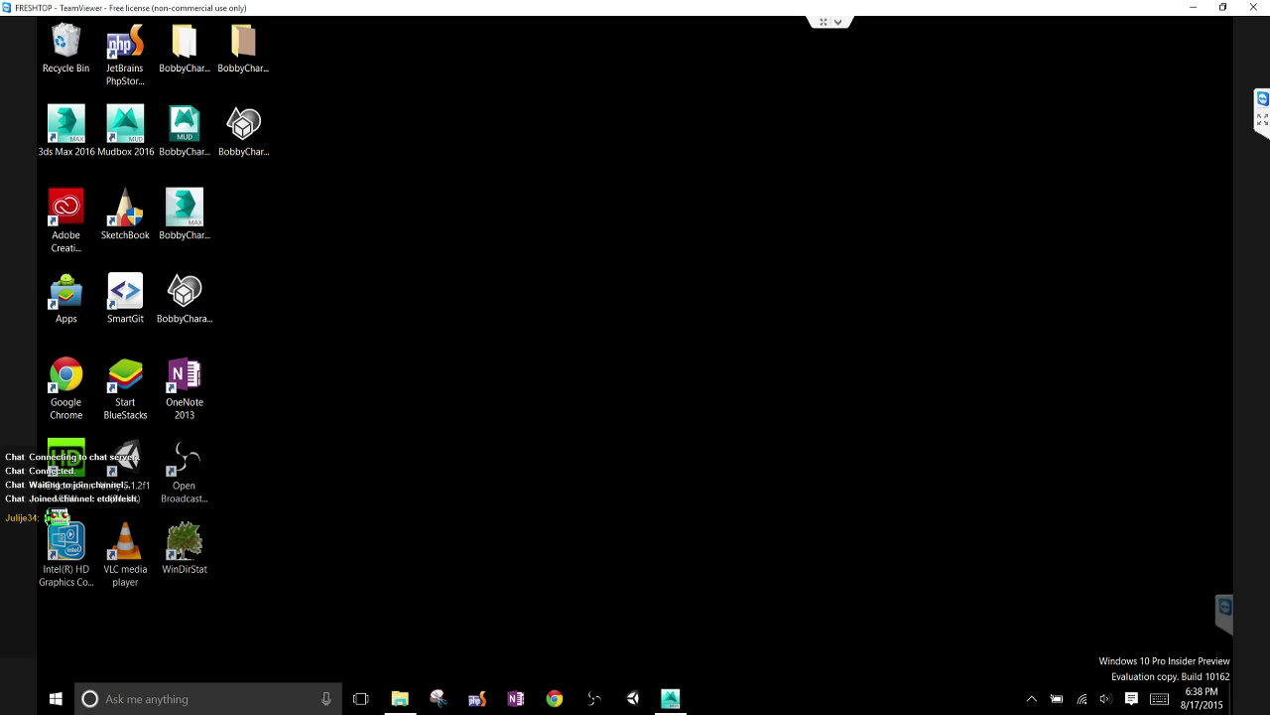
click(243, 44)
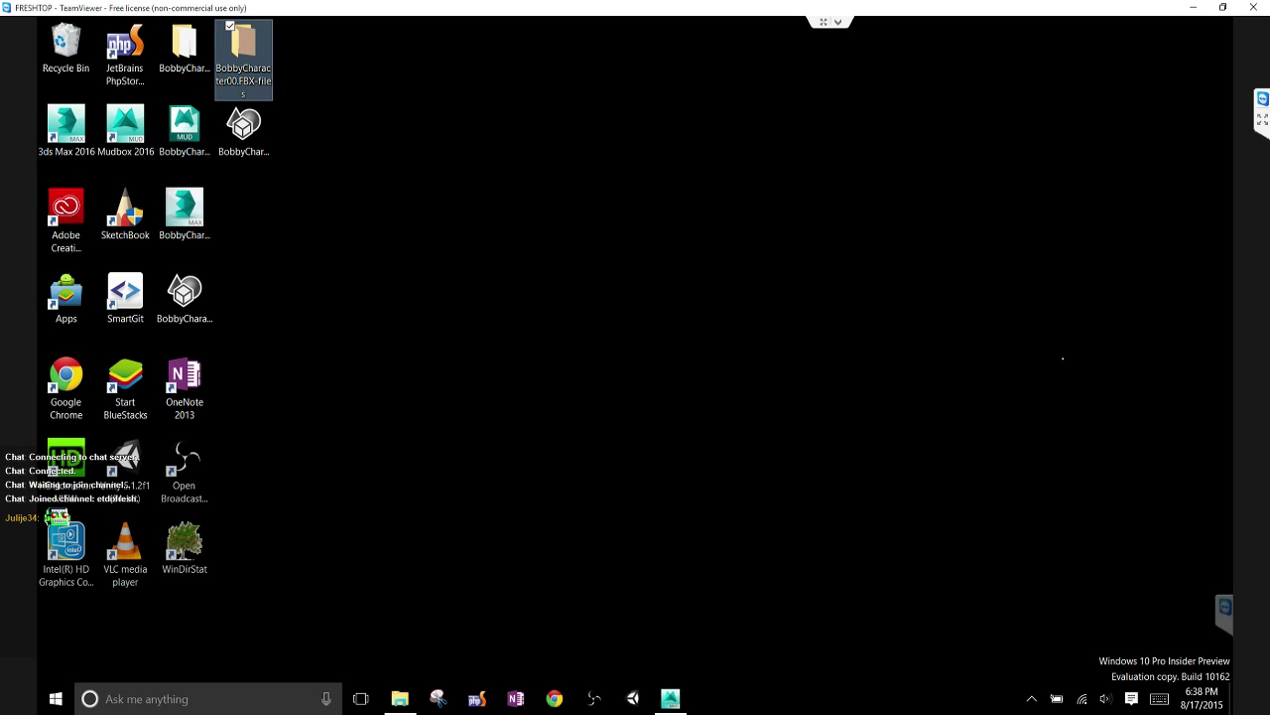
double_click(243, 45)
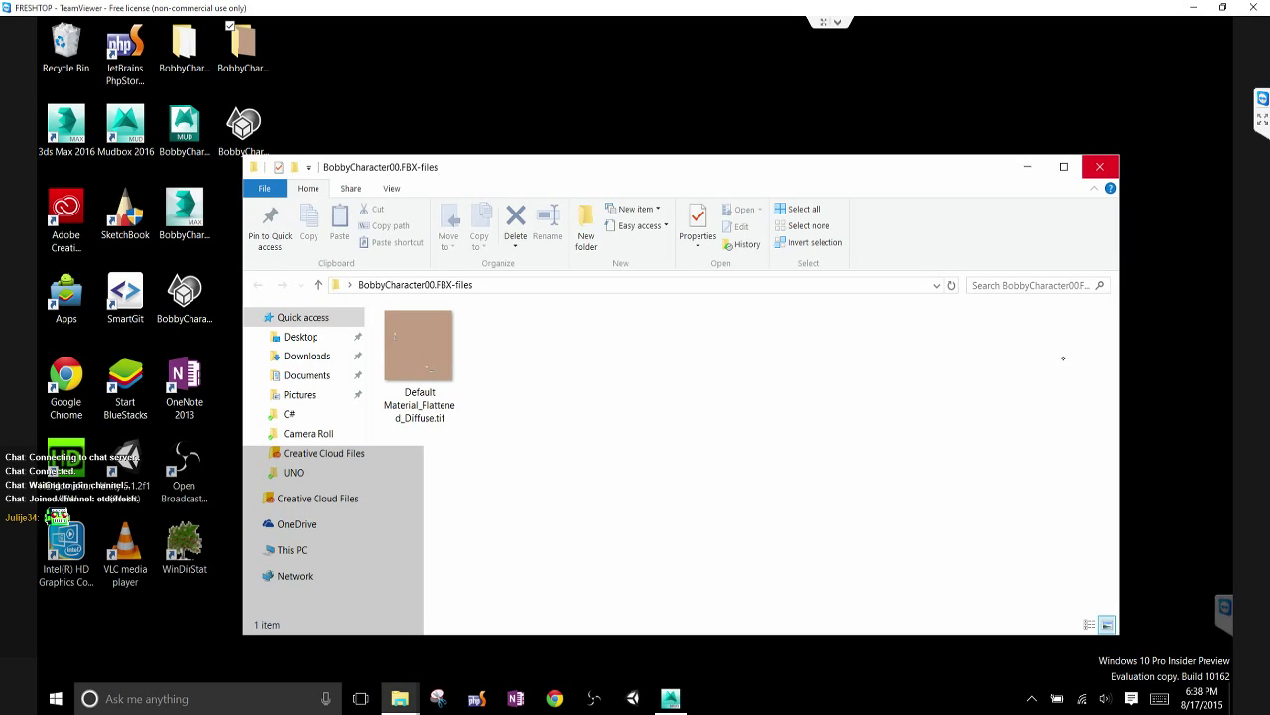
click(1100, 166)
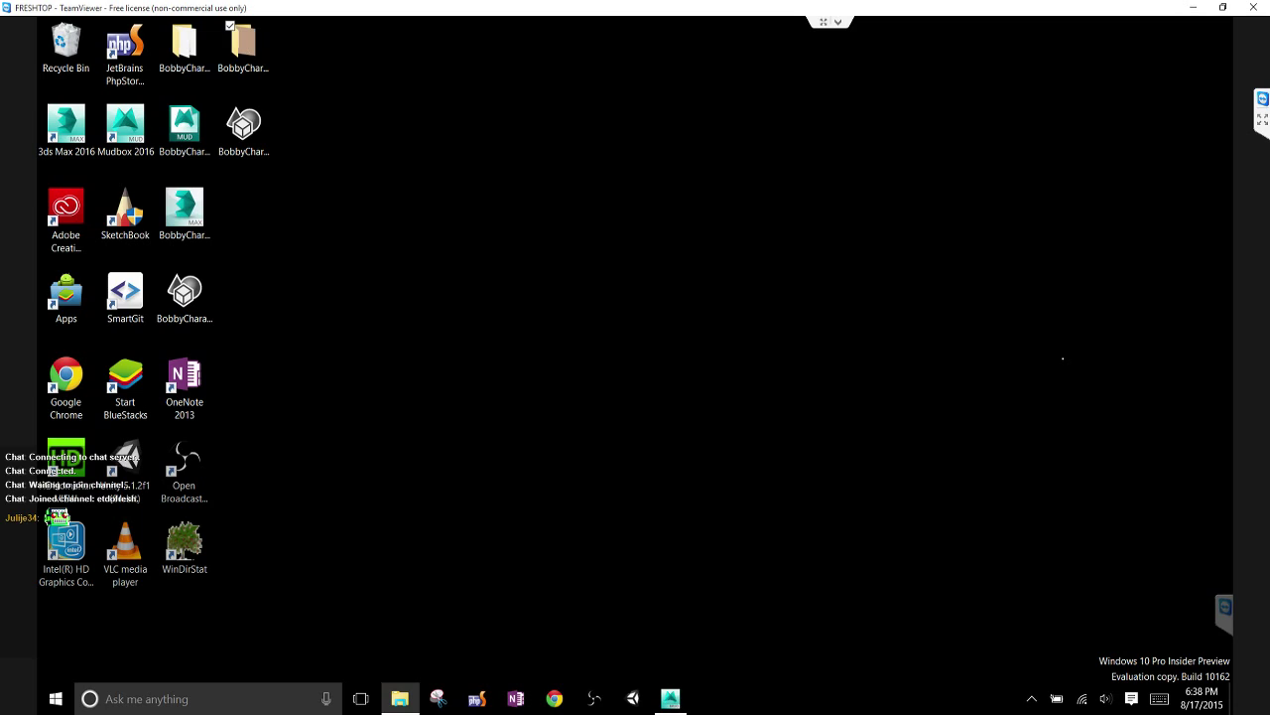
drag(366, 202, 216, 21)
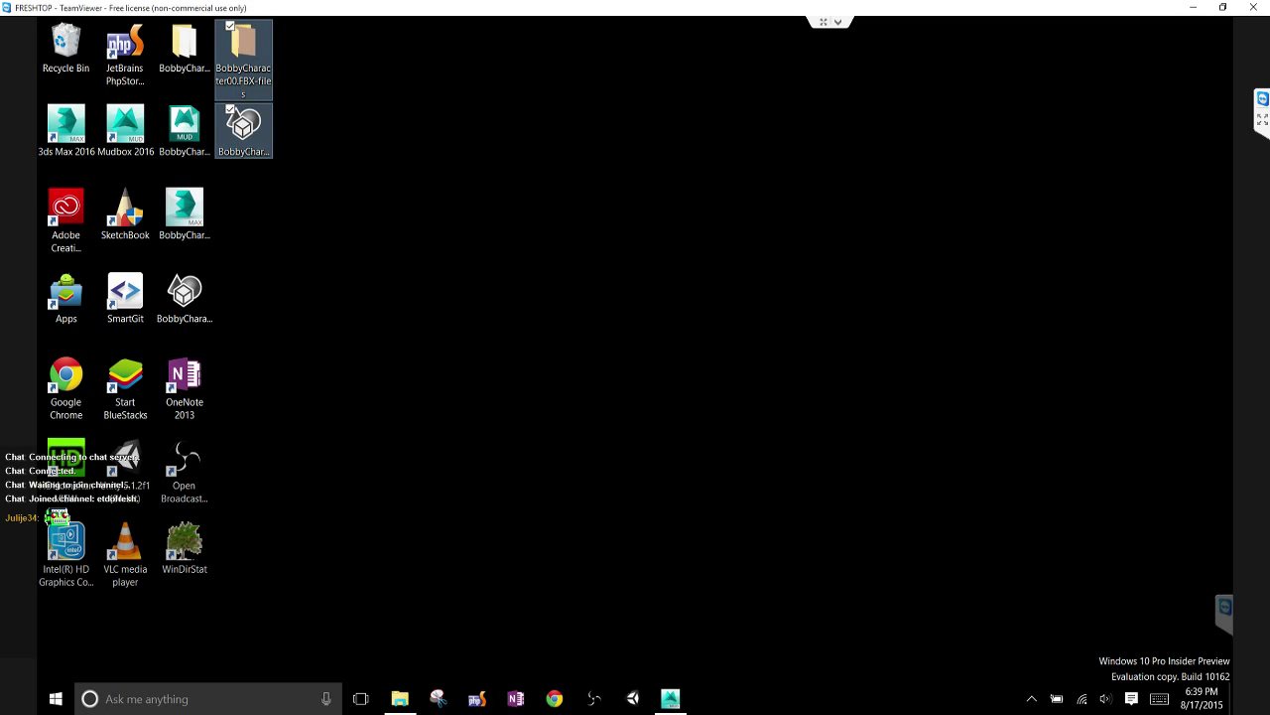
click(359, 255)
click(244, 133)
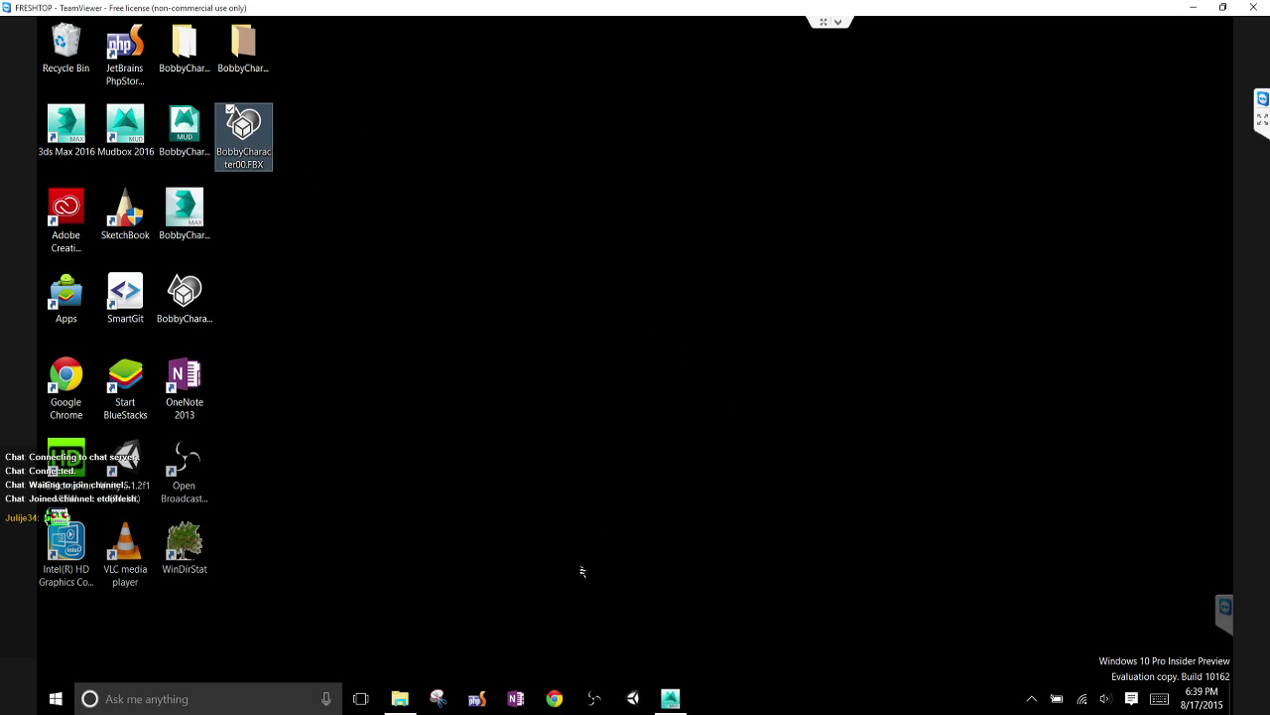
Switch to File Explorer, check the 3dsmax project's import folder, and open its sceneassets images folder
click(400, 699)
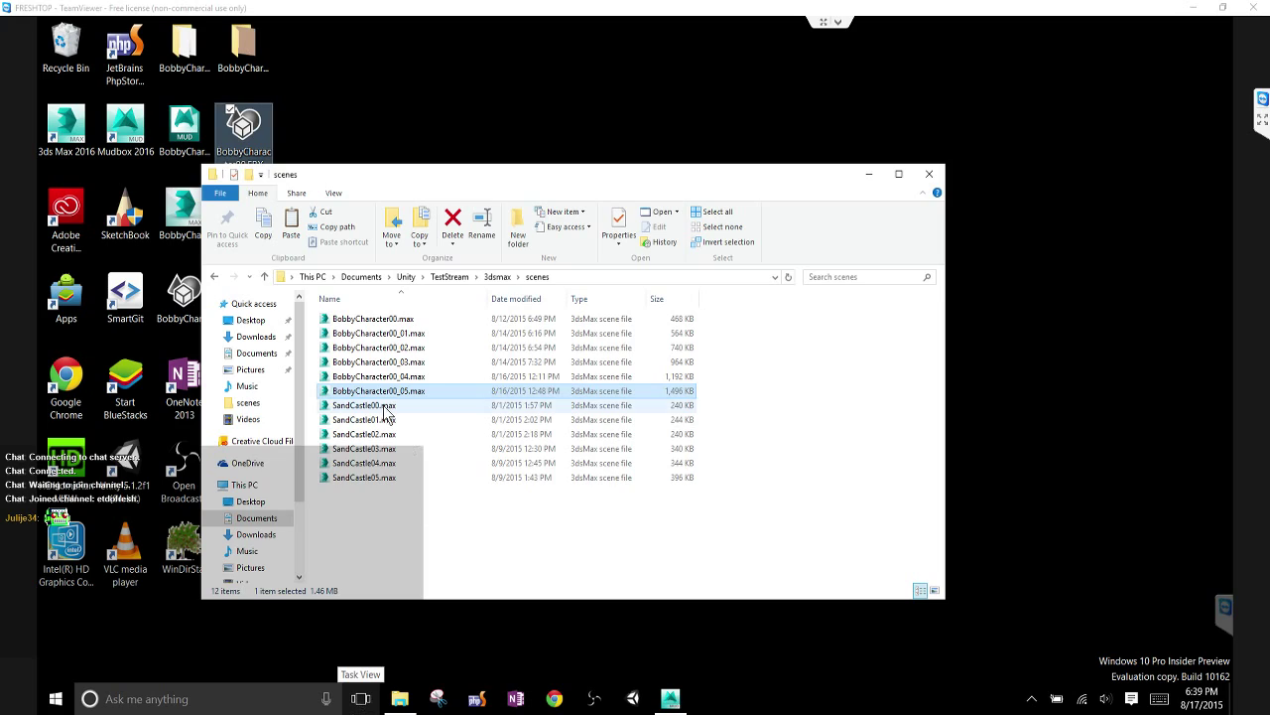
click(490, 282)
click(359, 393)
double_click(359, 393)
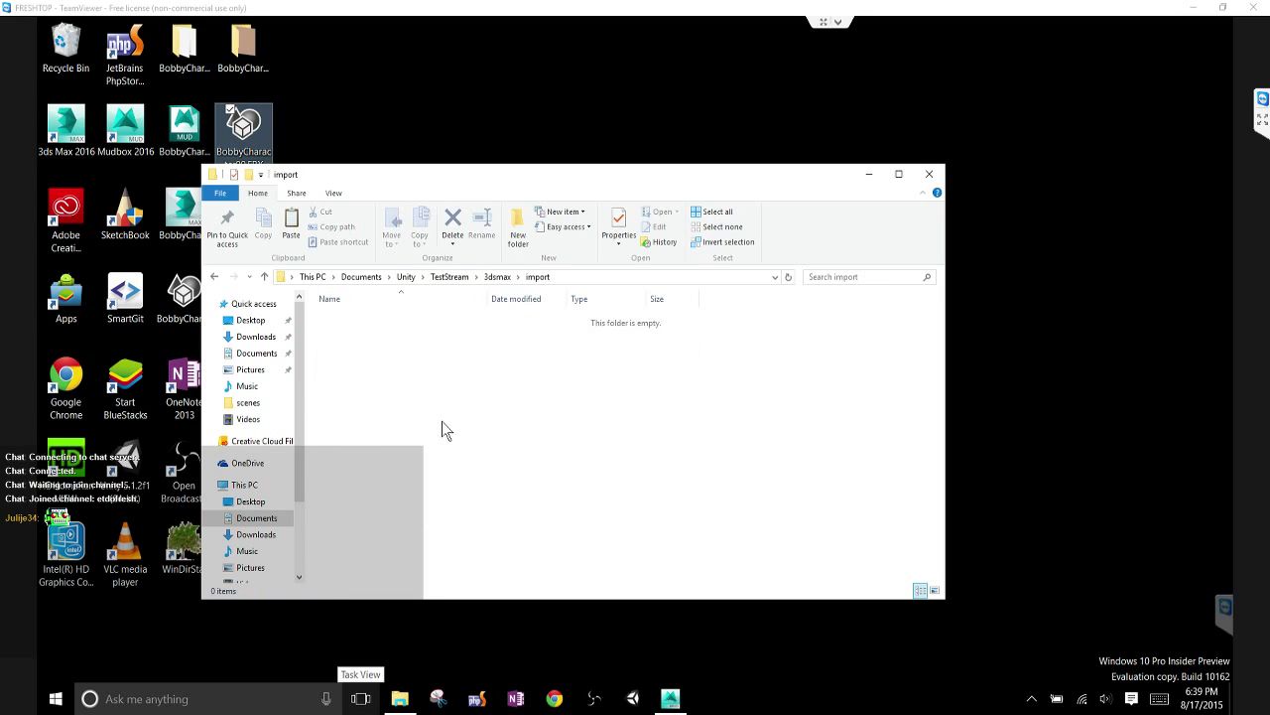
click(496, 278)
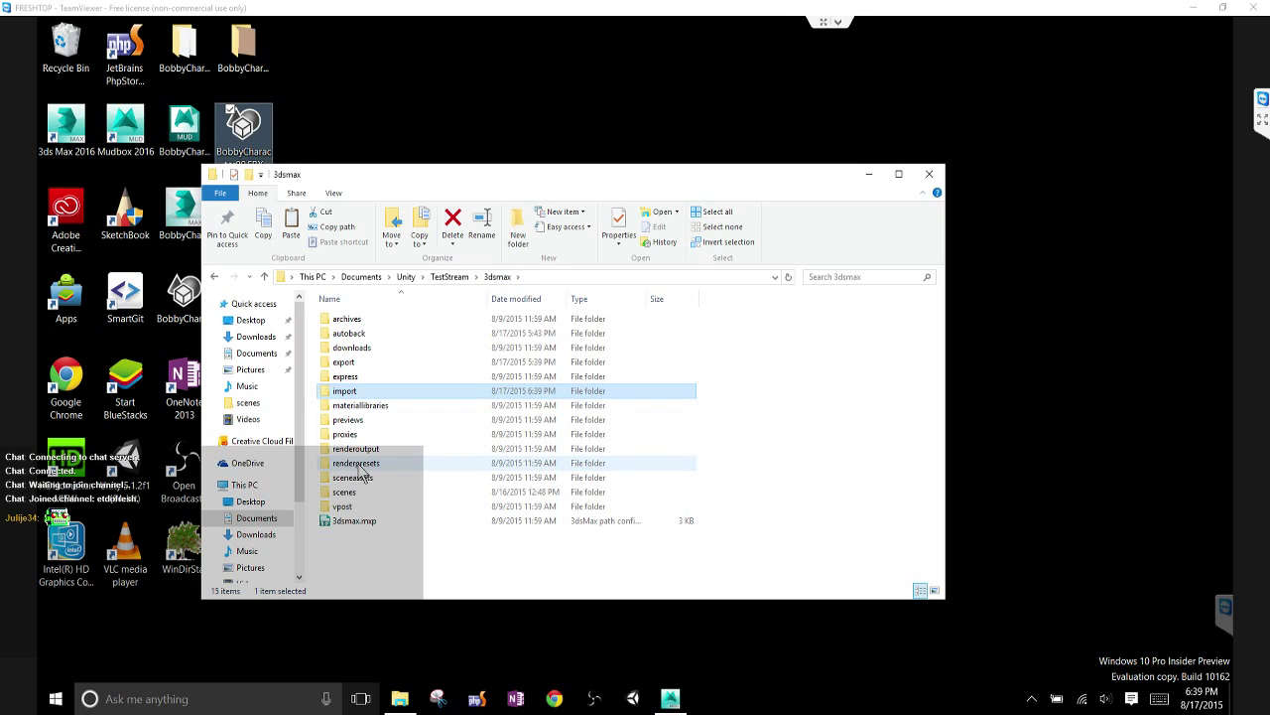
double_click(360, 478)
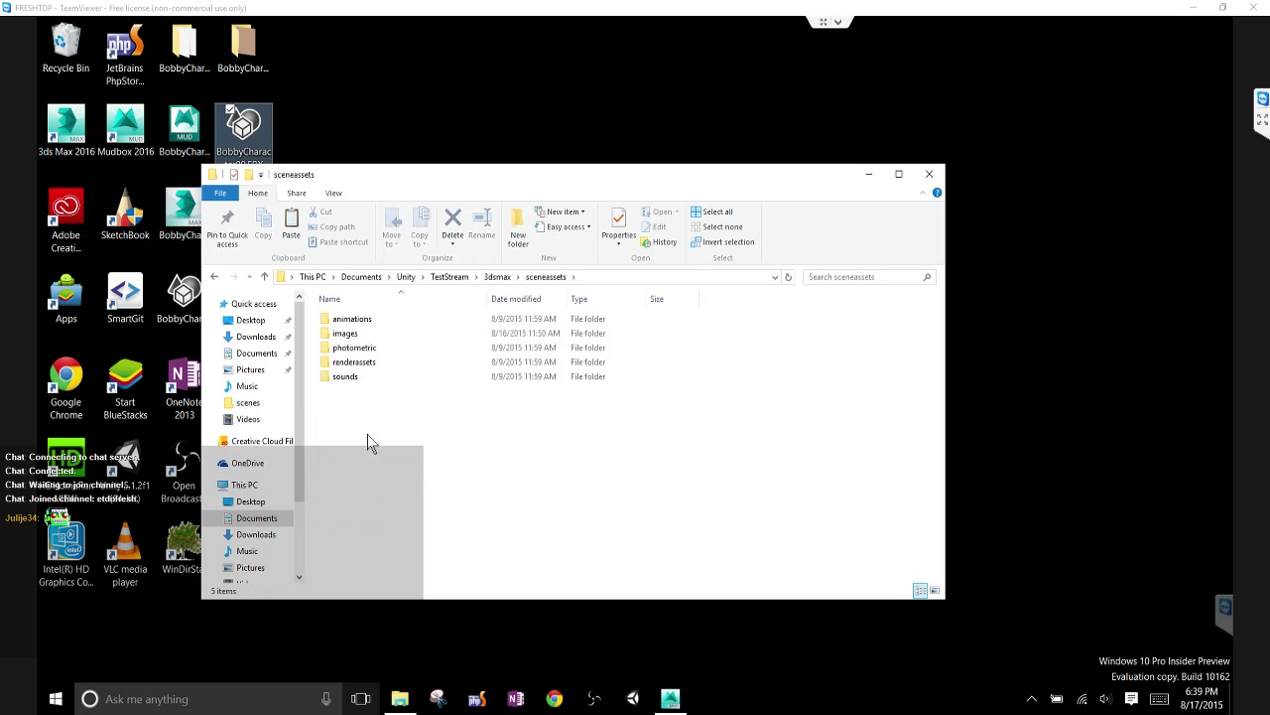
double_click(358, 335)
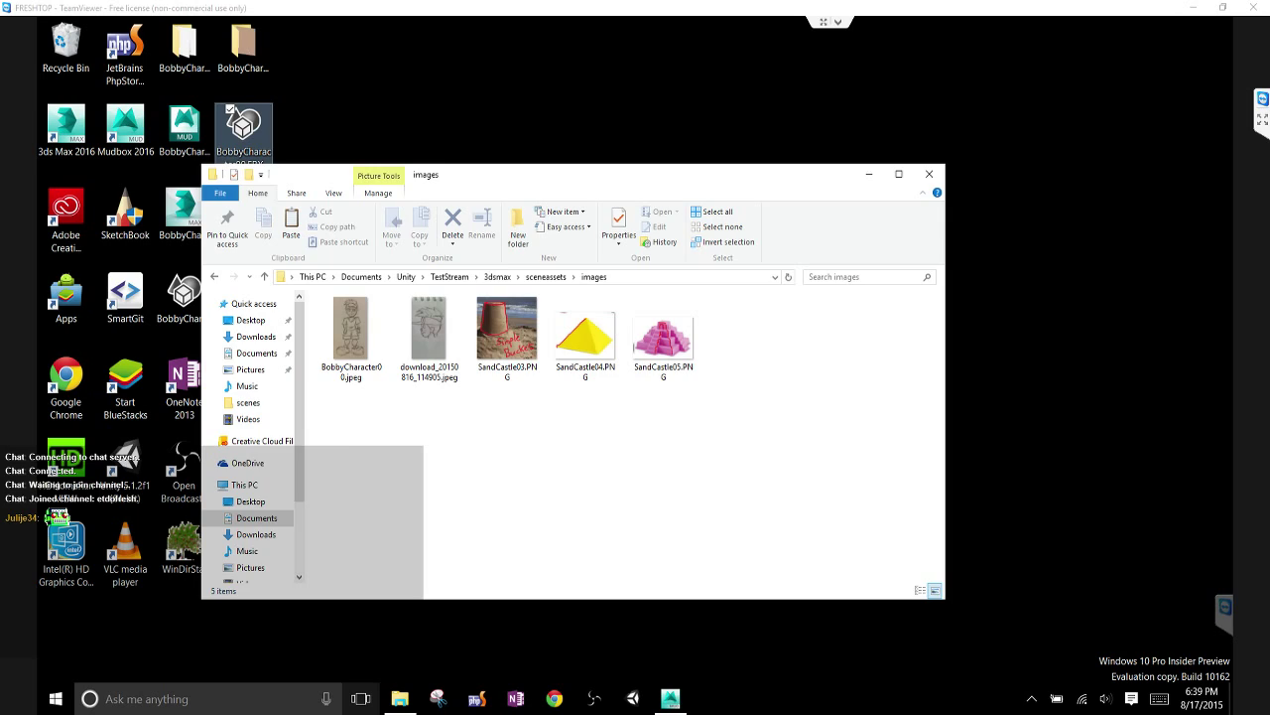
Copy Default Material_Flattened_Diffuse.tif from the BobbyCharacter00.FBX-files folder into the project's images folder, and switch to 3ds Max
click(401, 701)
click(401, 701)
double_click(243, 45)
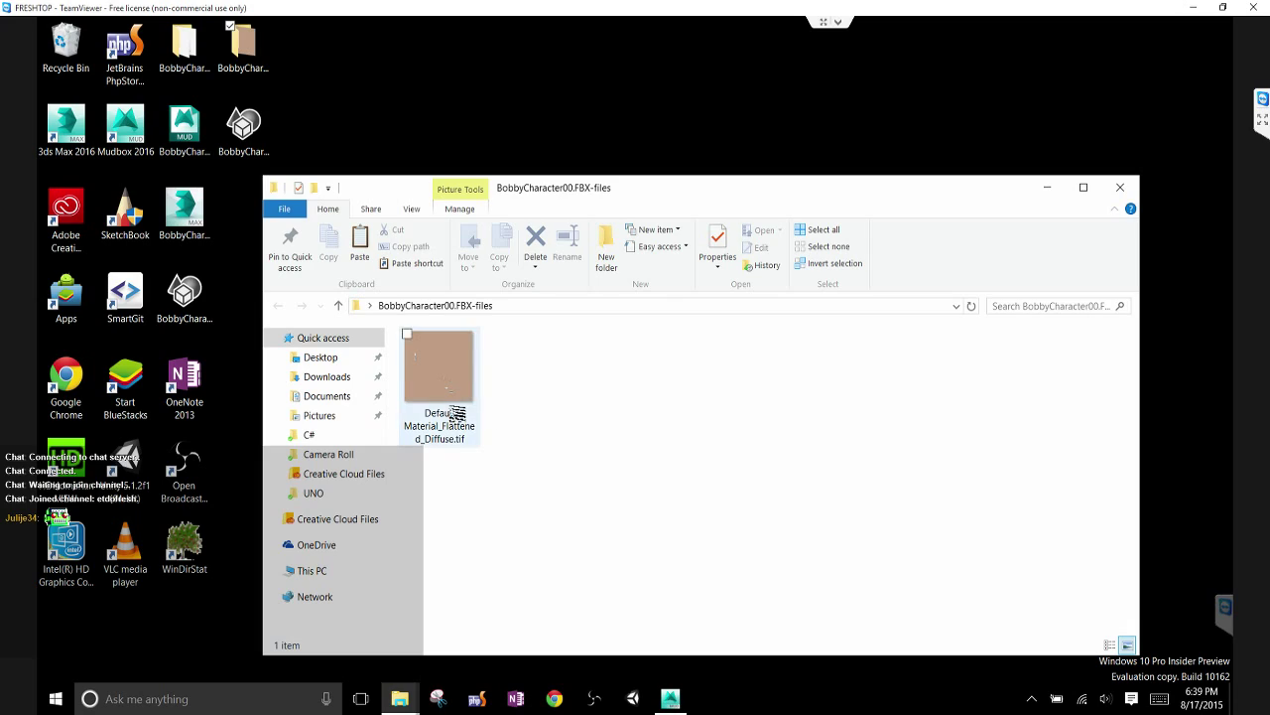
click(456, 415)
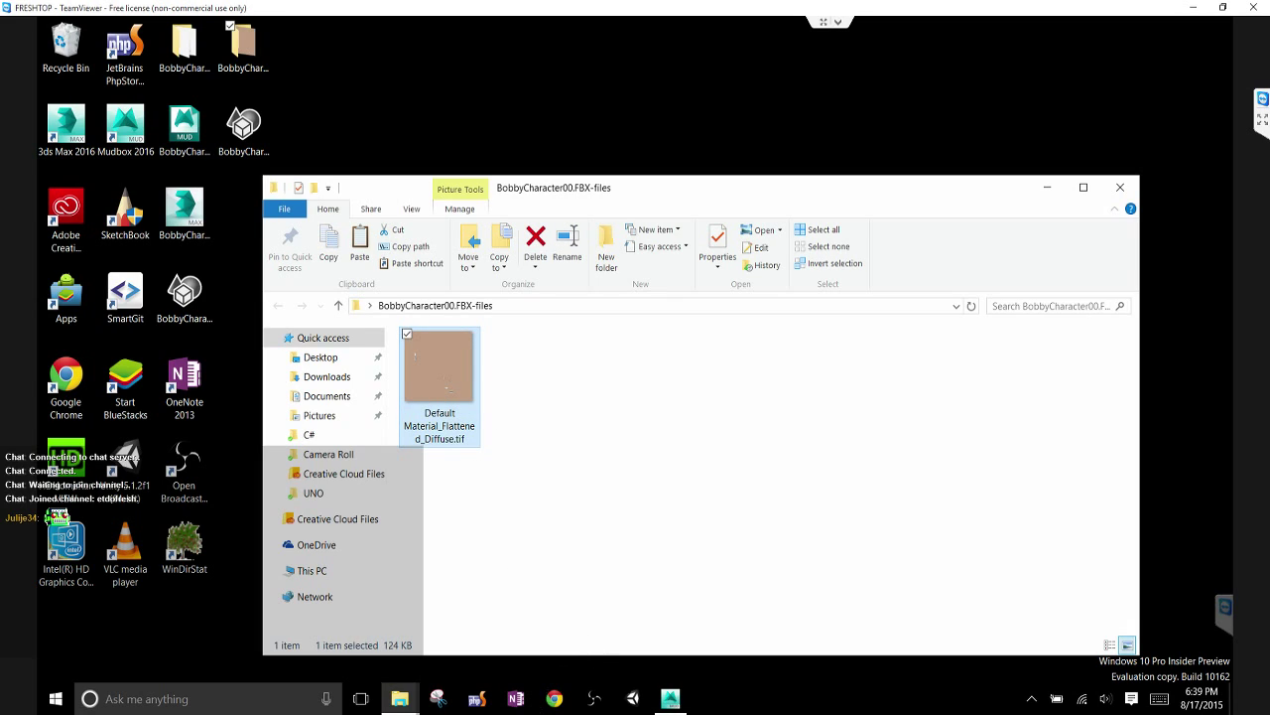
mouse_move(671, 699)
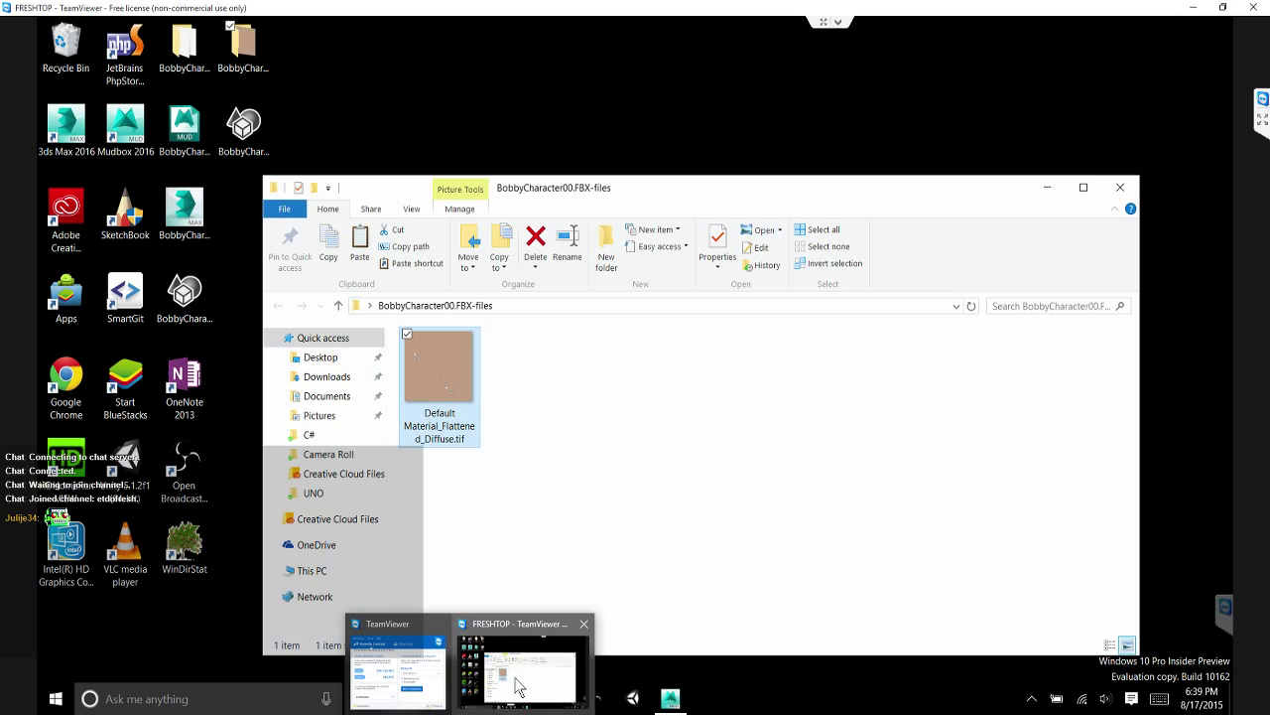
click(438, 670)
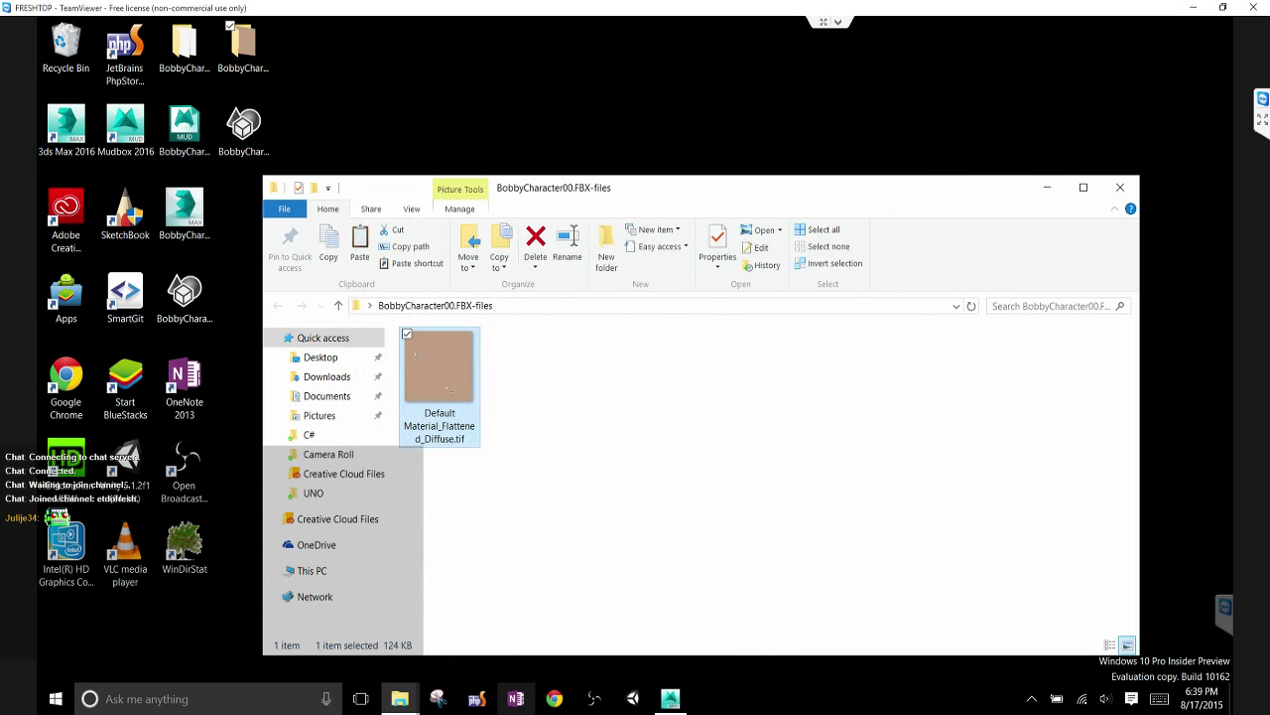
key(ctrl+v)
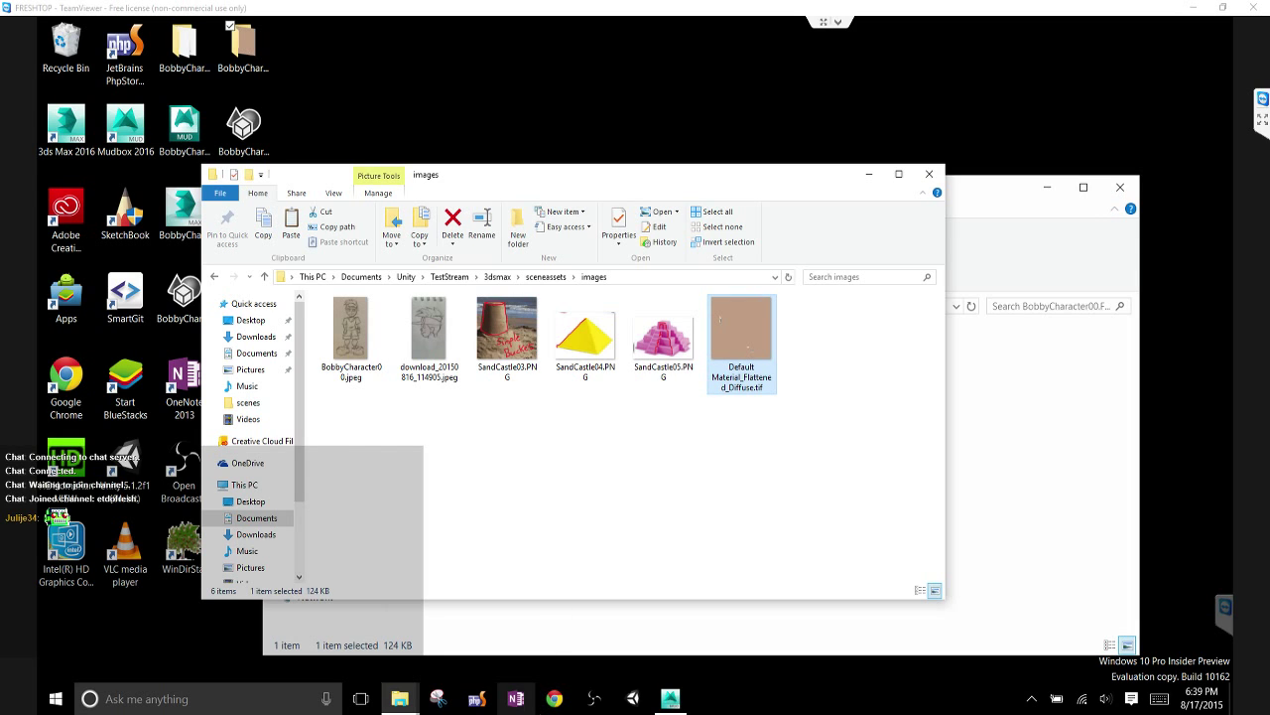
key(alt+Tab)
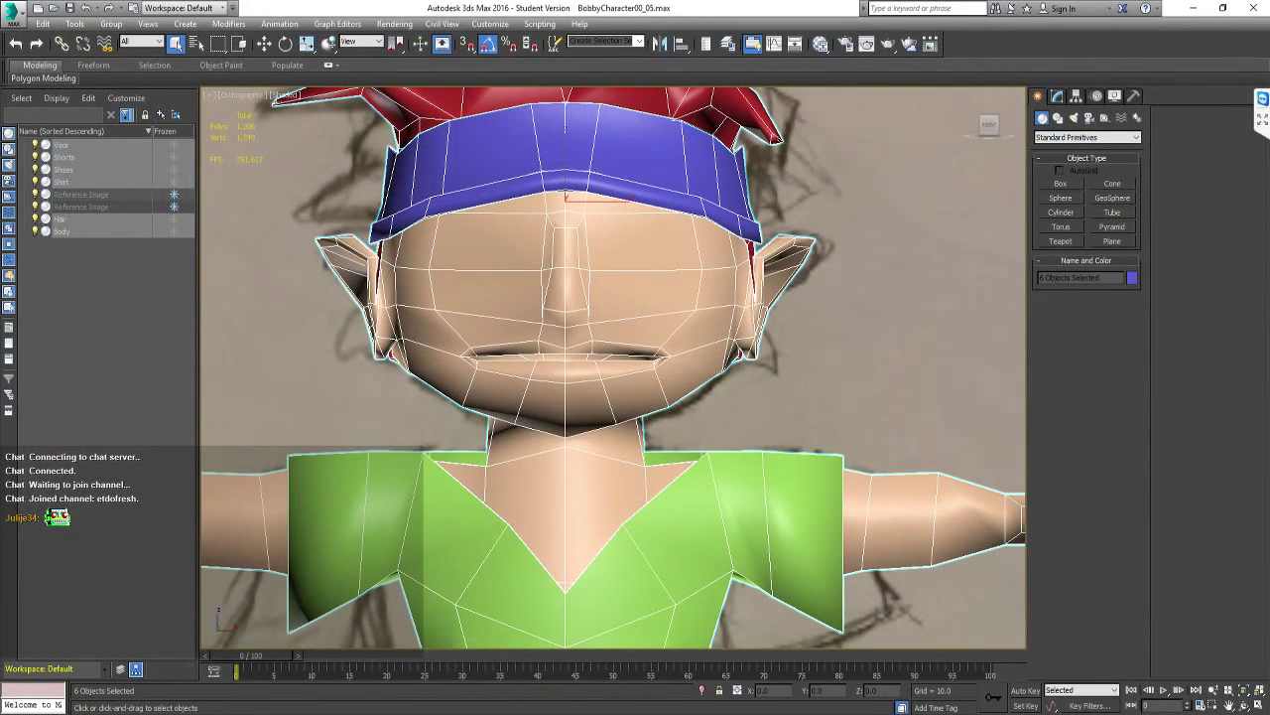
Import BobbyCharacter00.FBX into the open scene with the Autodesk Media & Entertainment preset and the Add and update animation option
click(14, 13)
click(57, 211)
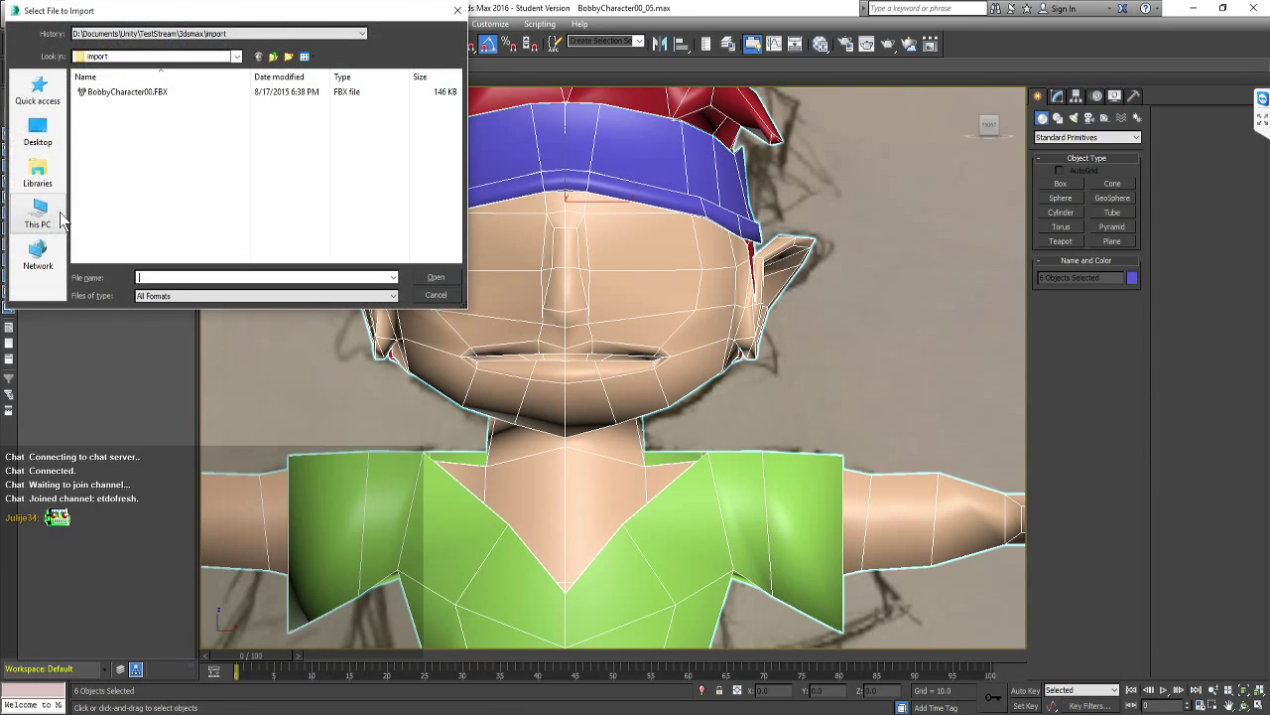
click(154, 92)
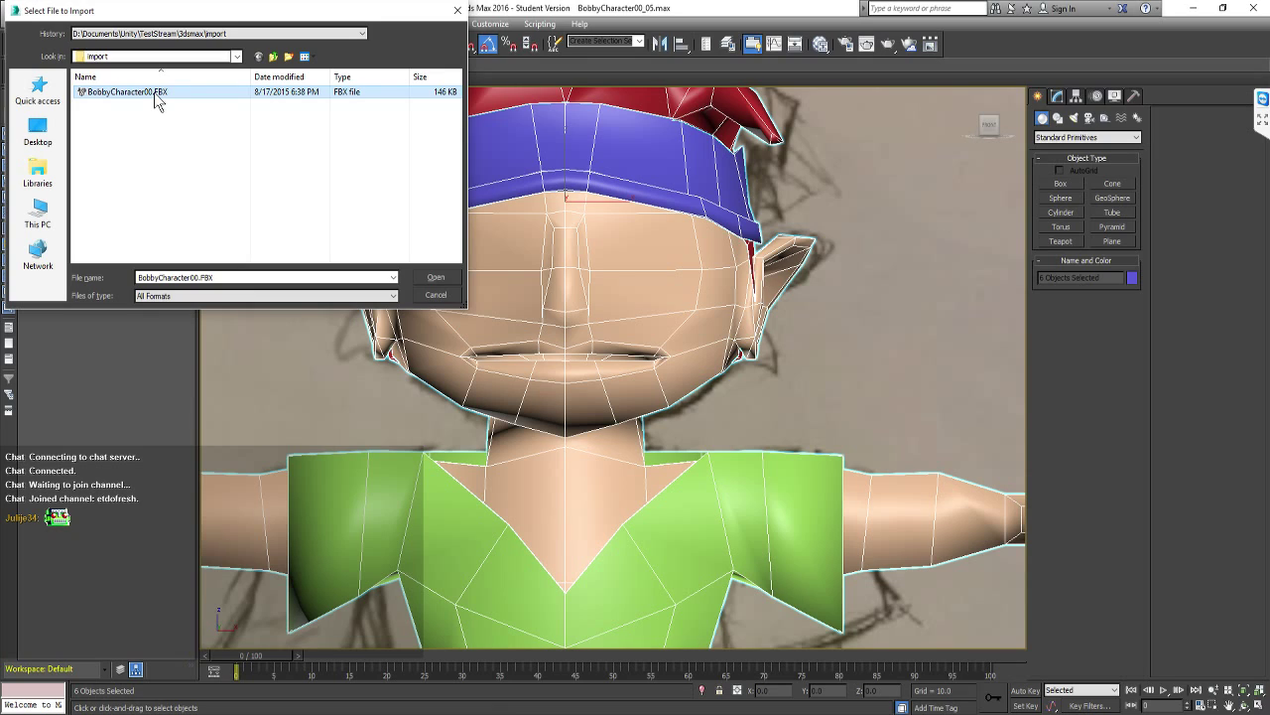
double_click(154, 92)
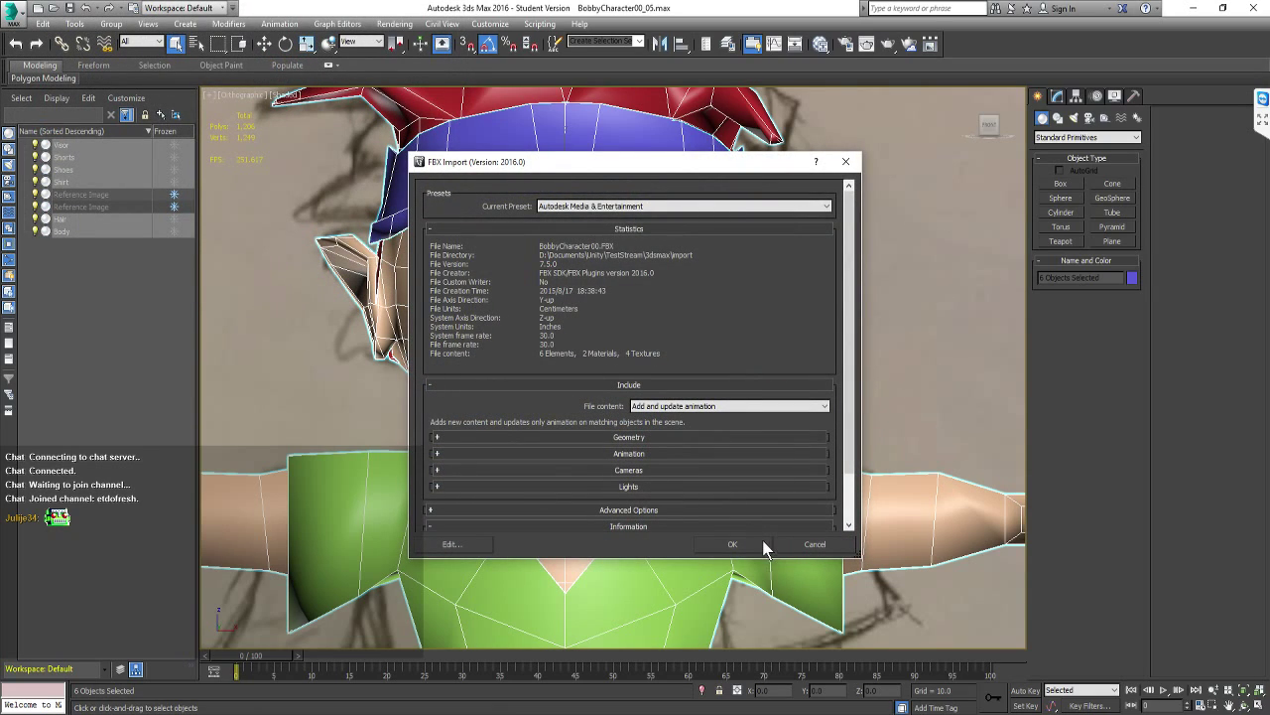
click(655, 206)
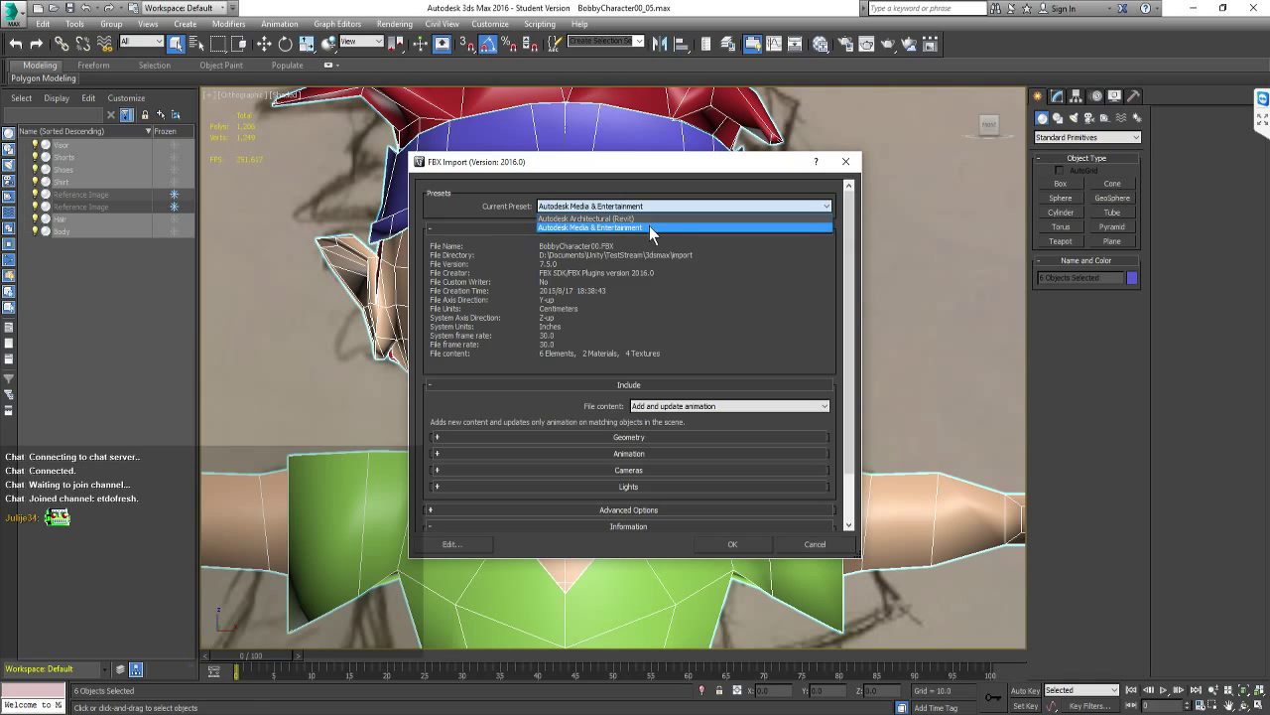
click(650, 228)
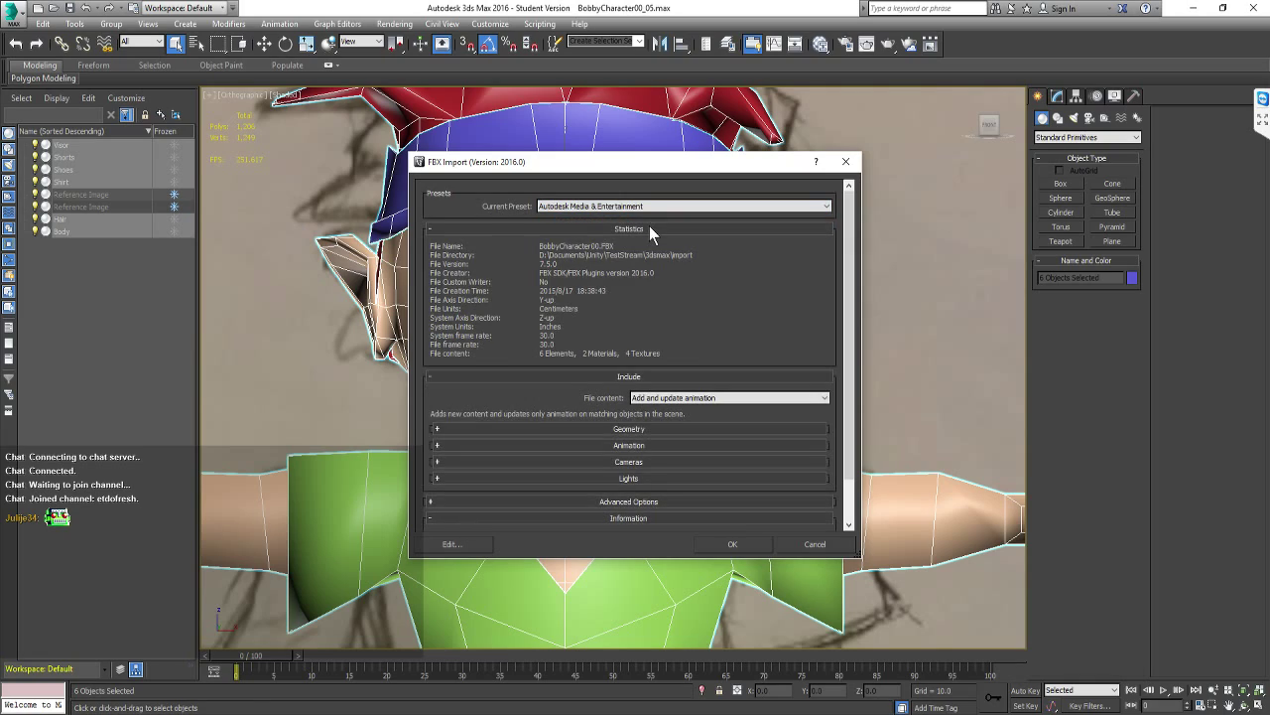
click(733, 545)
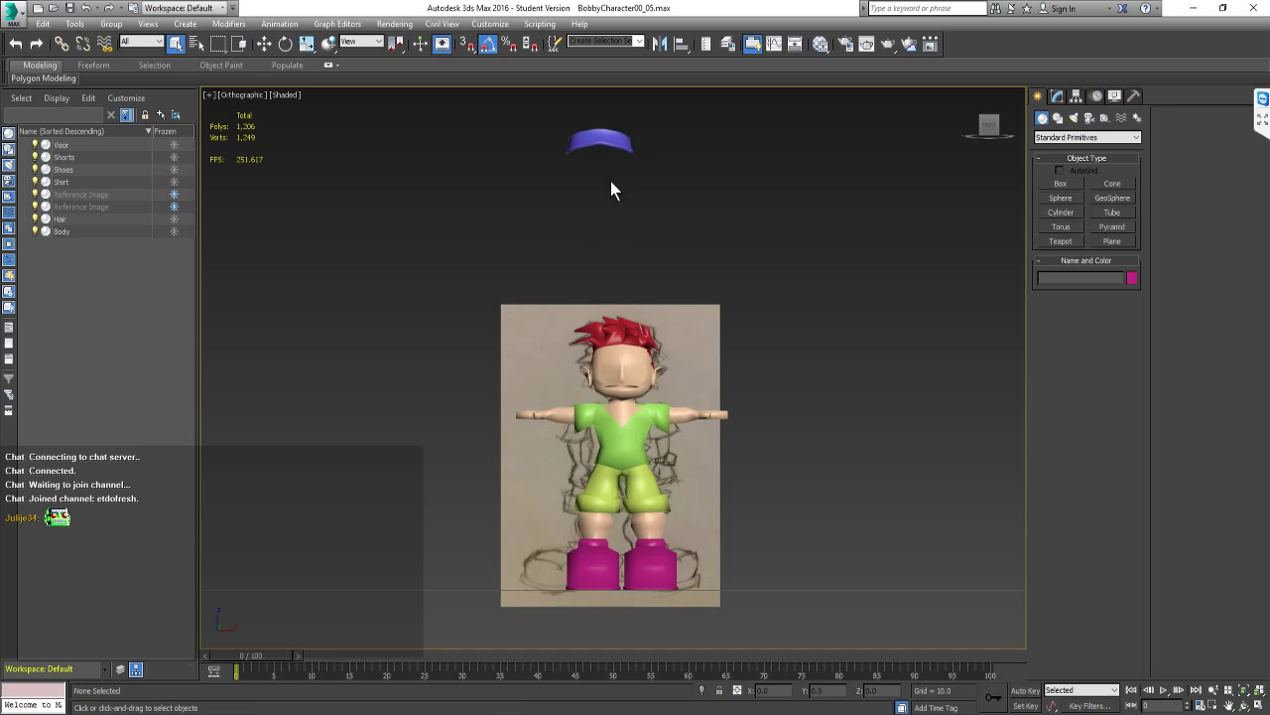
Check the imported result on the visor and the Body object, including the Body's modifier stack, and clear the selection
click(604, 147)
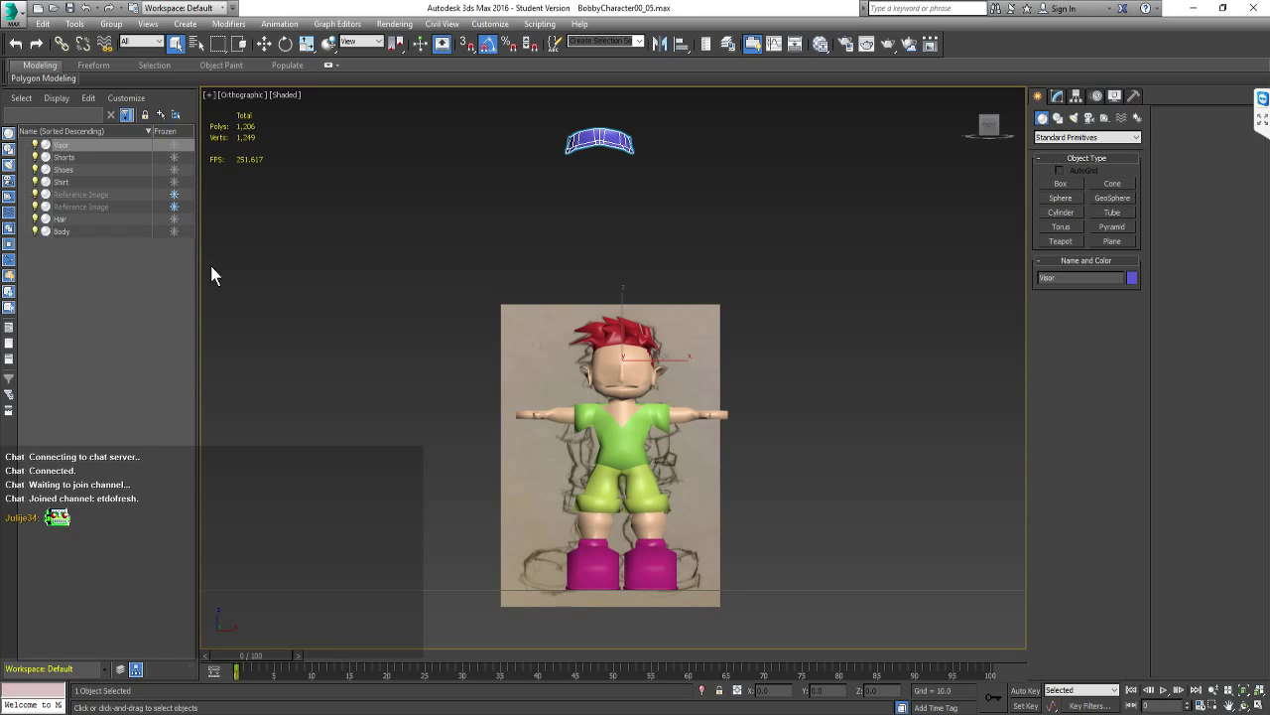
click(596, 397)
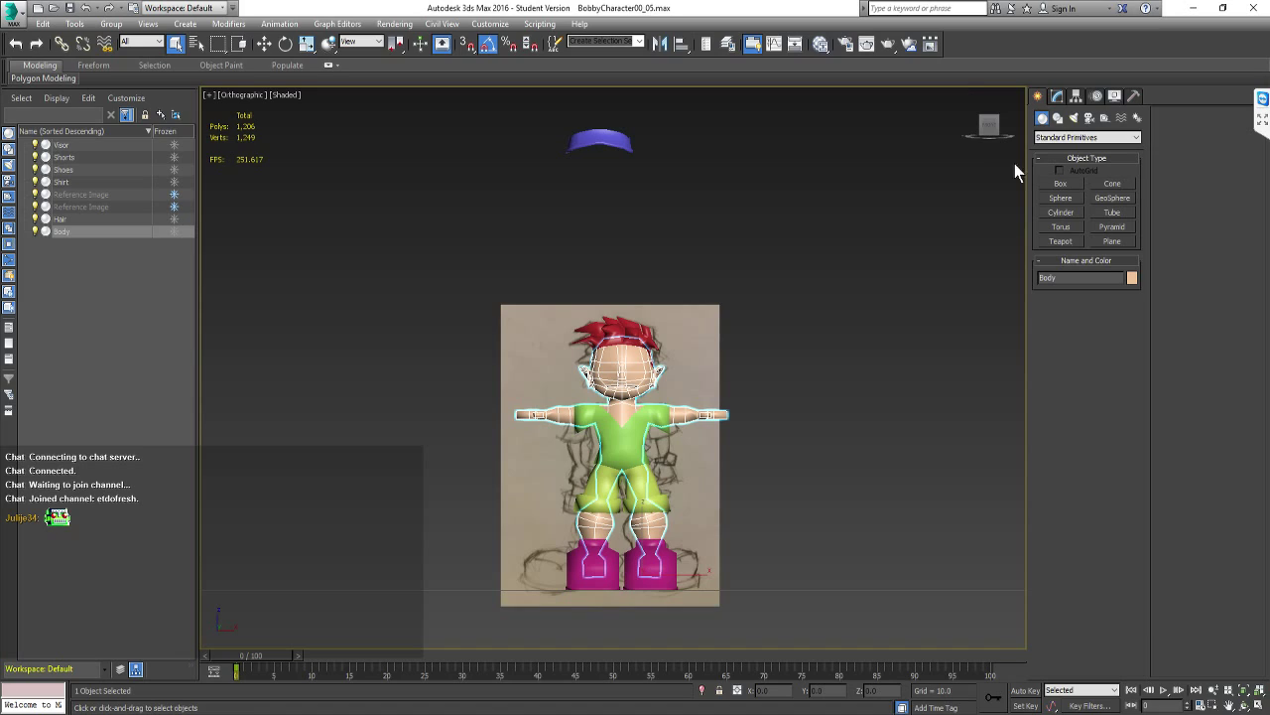
click(1059, 96)
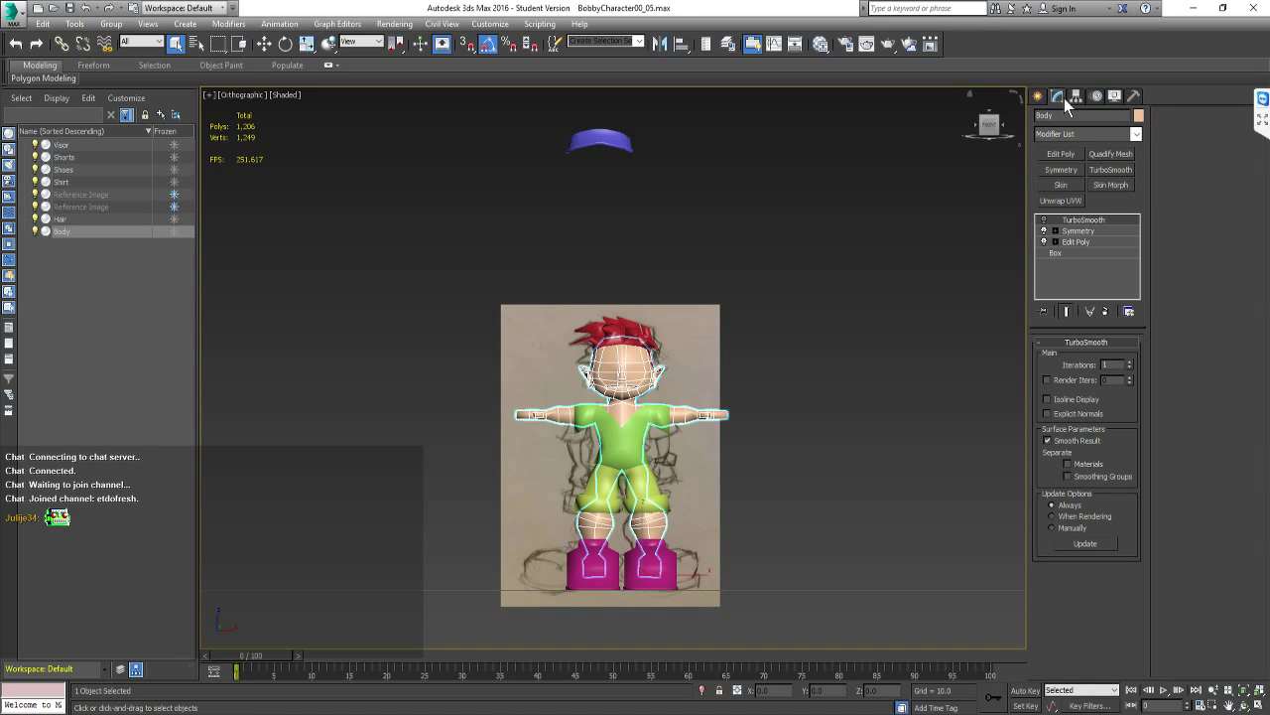
click(857, 321)
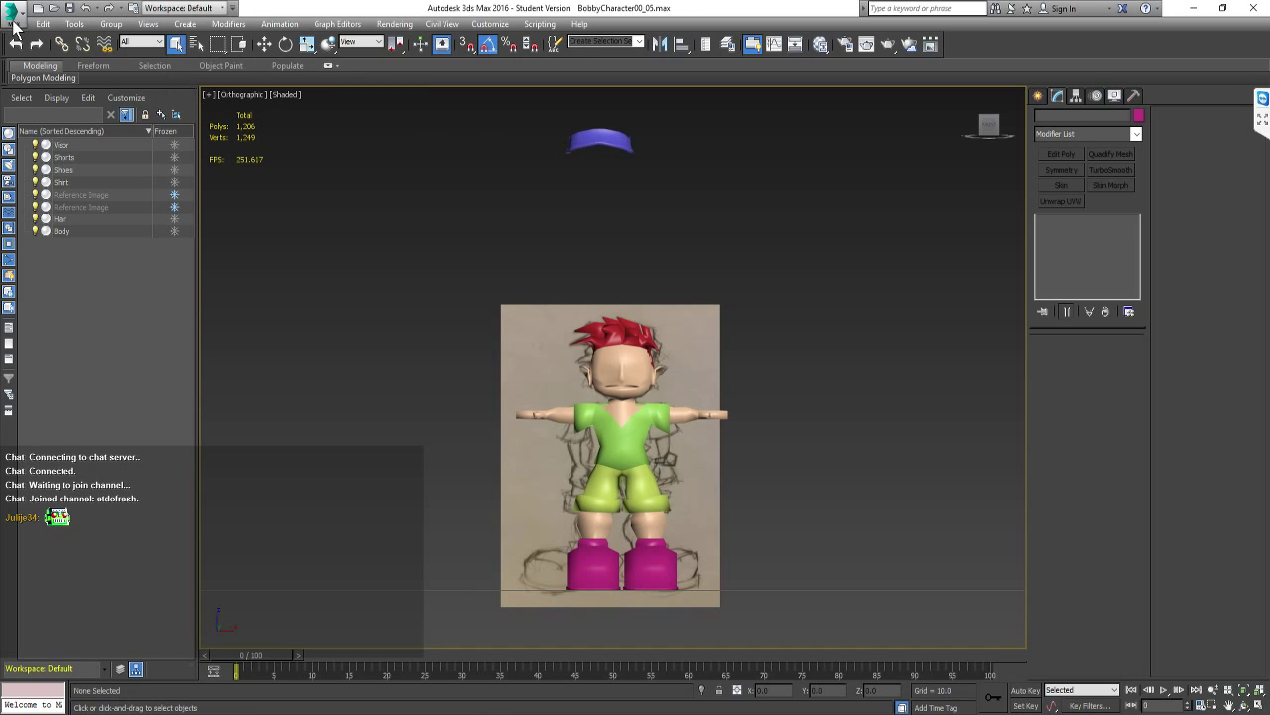
Start a new scene with the New All option, without saving the changes to the current one
click(41, 8)
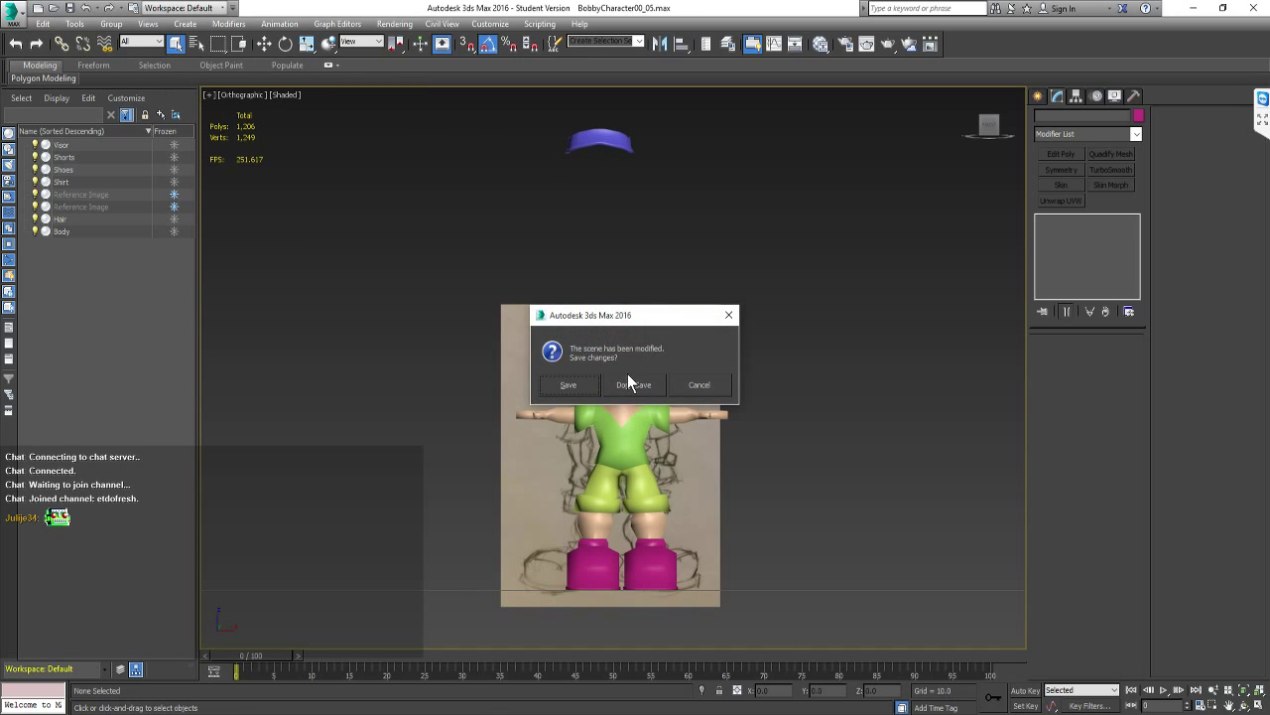
click(632, 383)
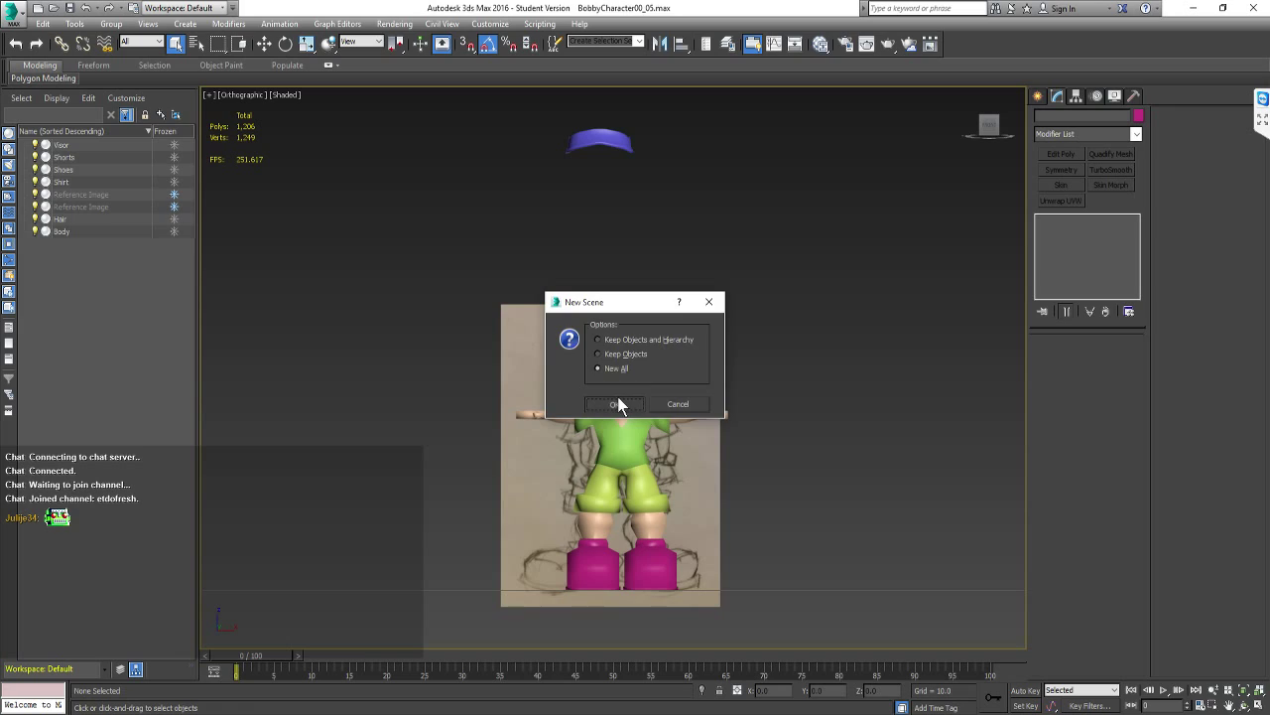
click(615, 404)
click(14, 10)
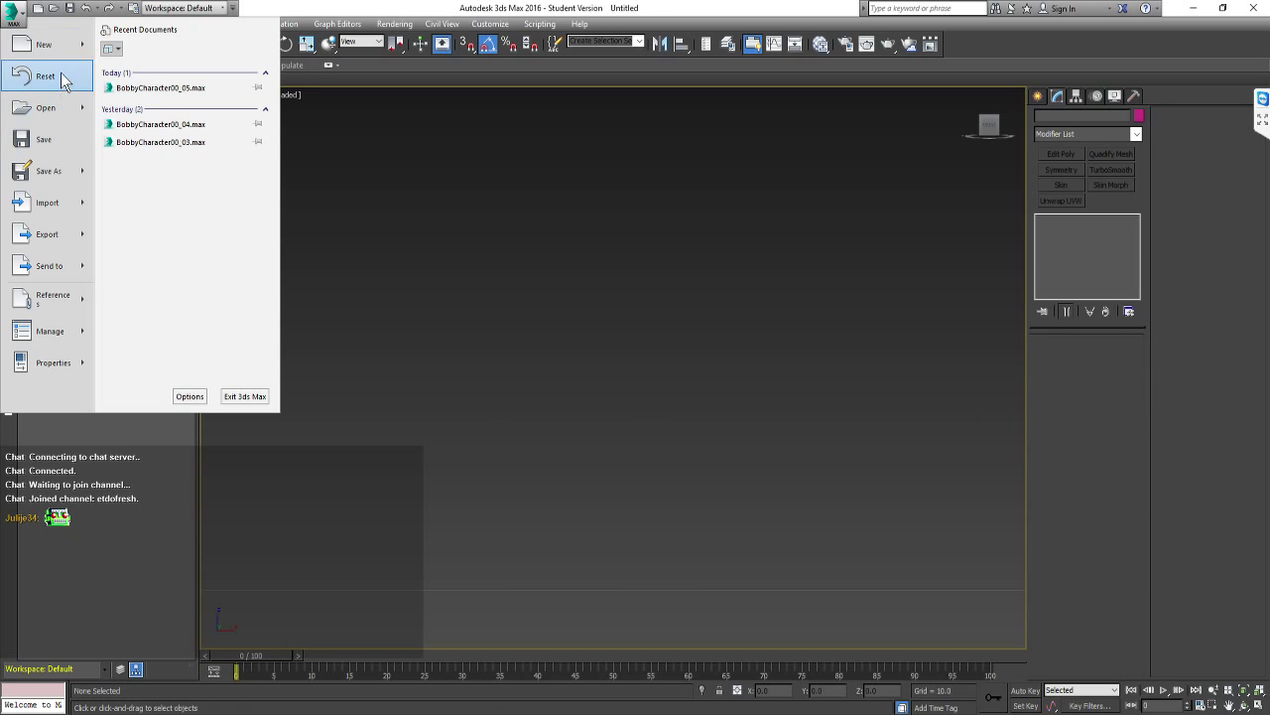
click(454, 209)
Import BobbyCharacter00.FBX into the empty scene with the Autodesk Media & Entertainment preset
click(12, 12)
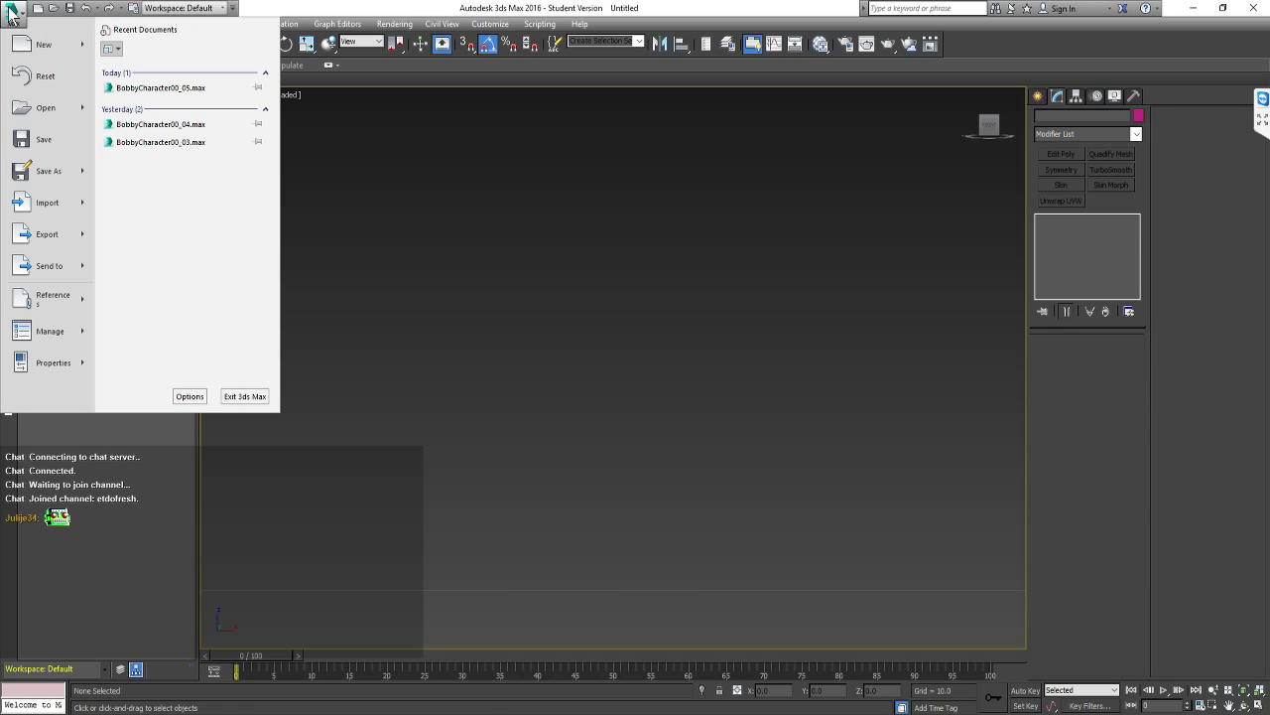
click(48, 206)
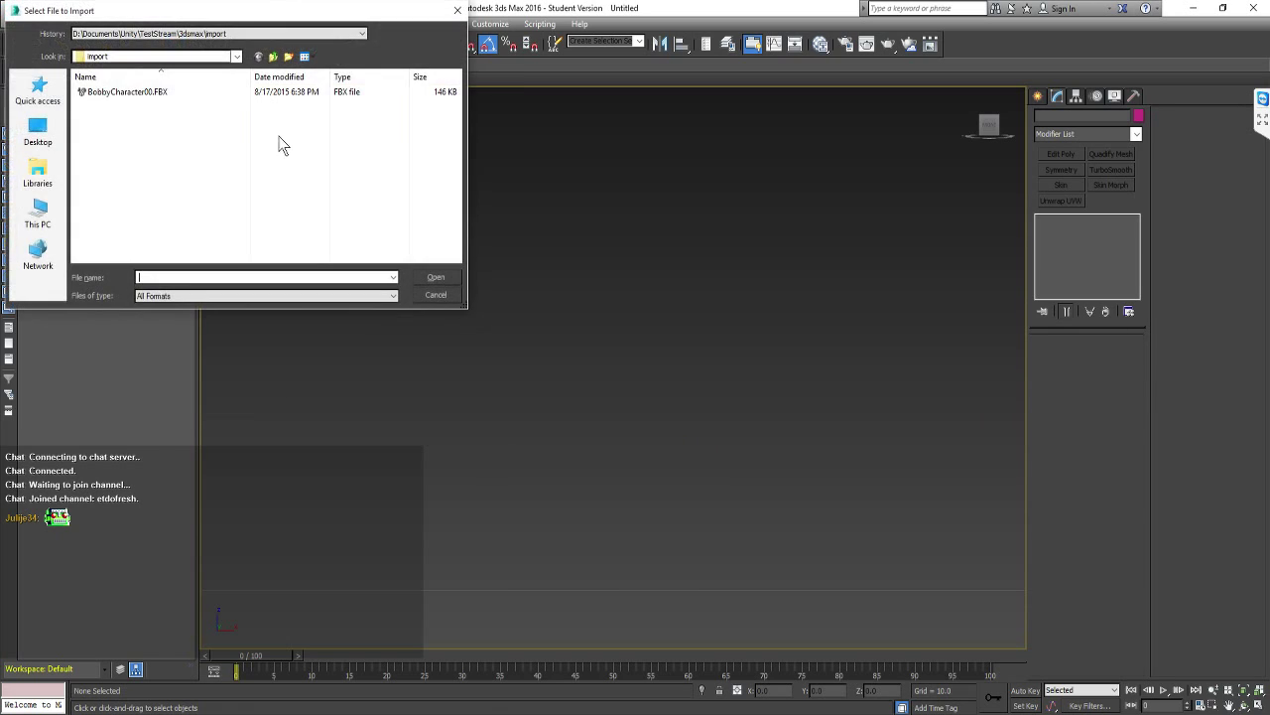
double_click(189, 86)
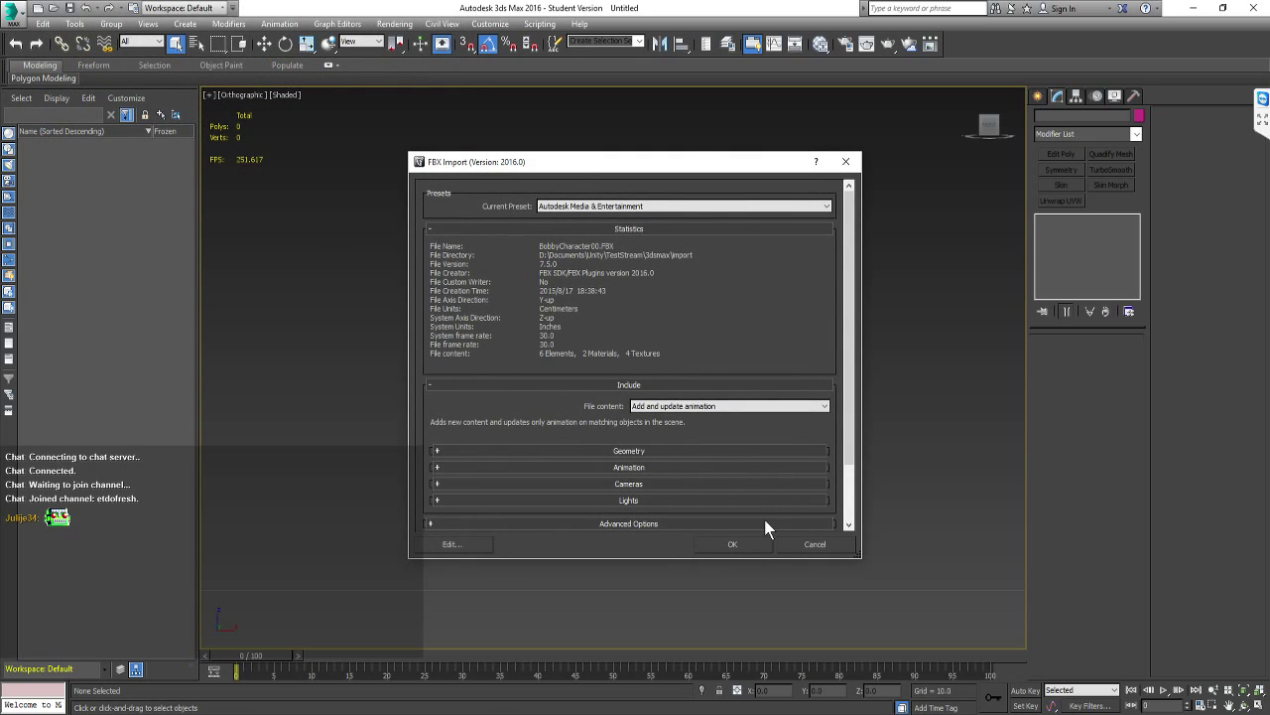
click(730, 544)
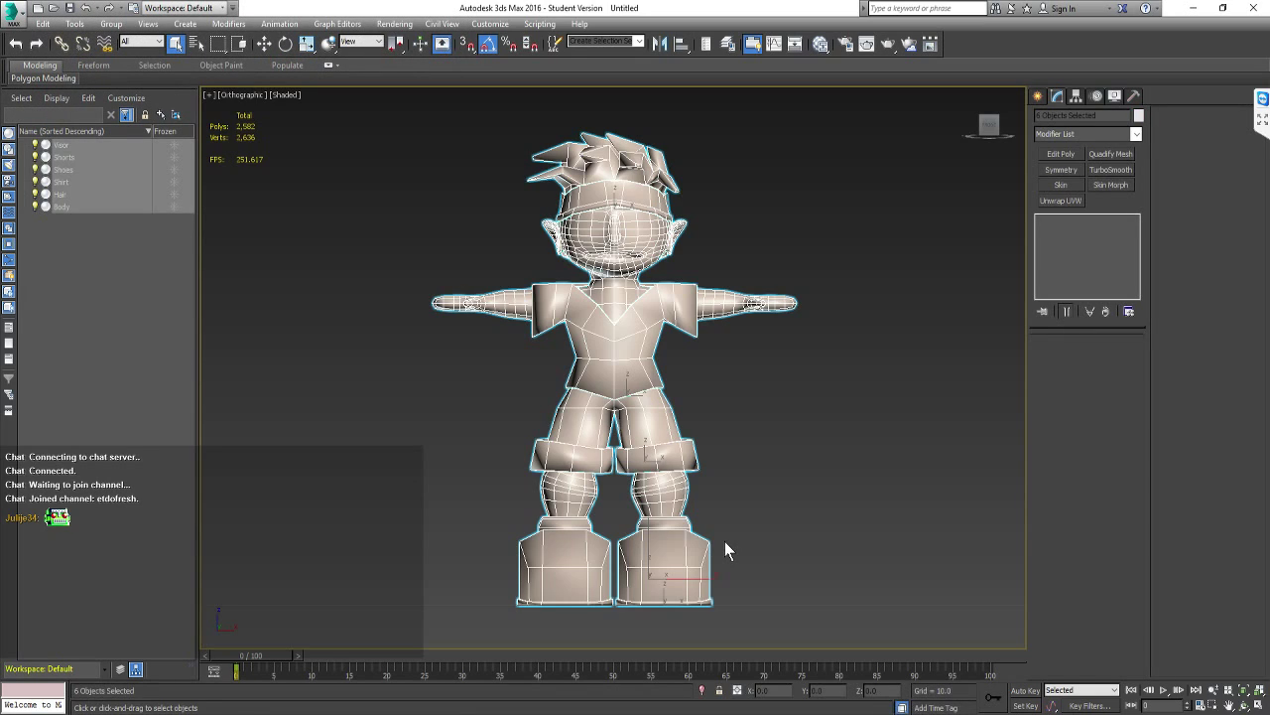
Examine the imported Body mesh and its modifier stack, and clear the selection
click(760, 410)
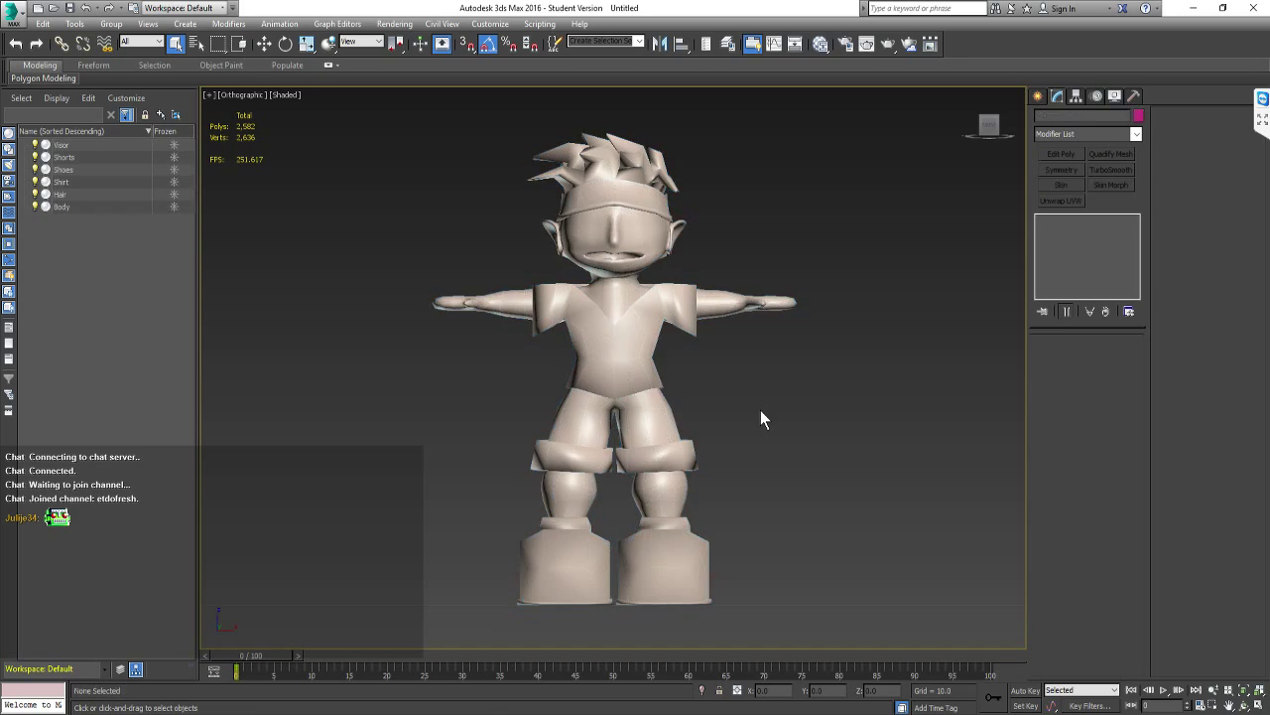
click(635, 387)
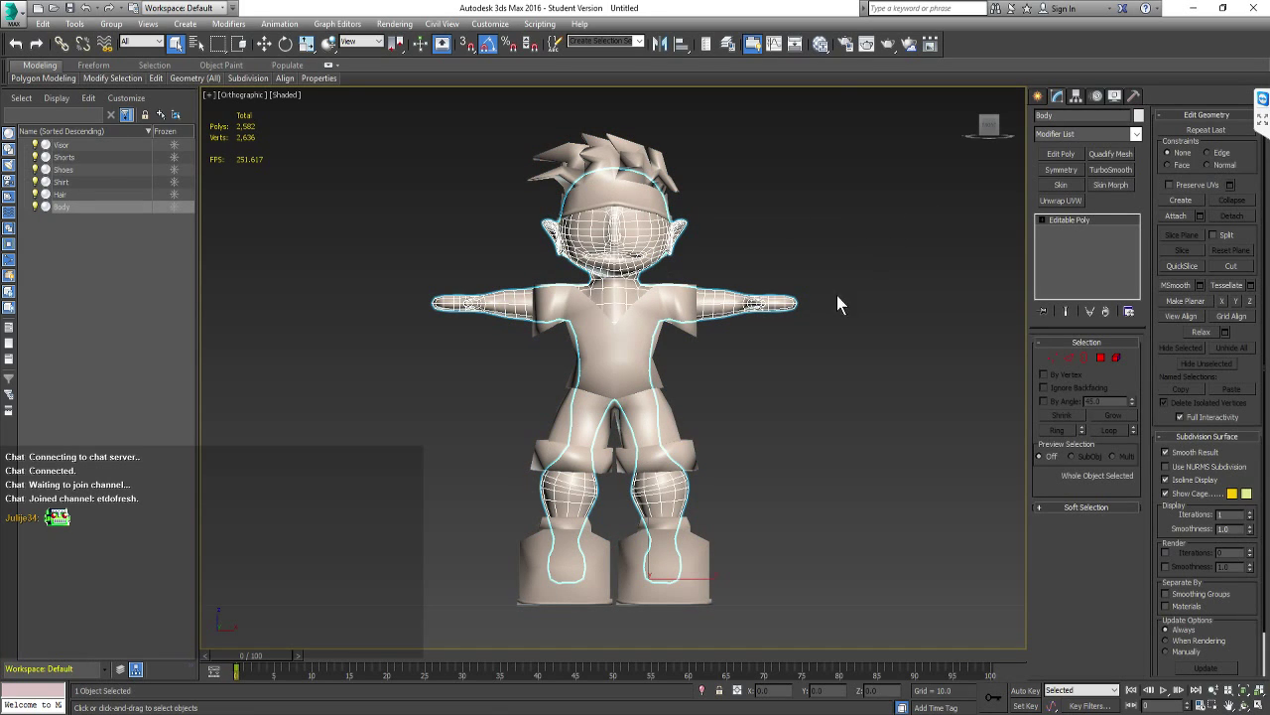
click(783, 404)
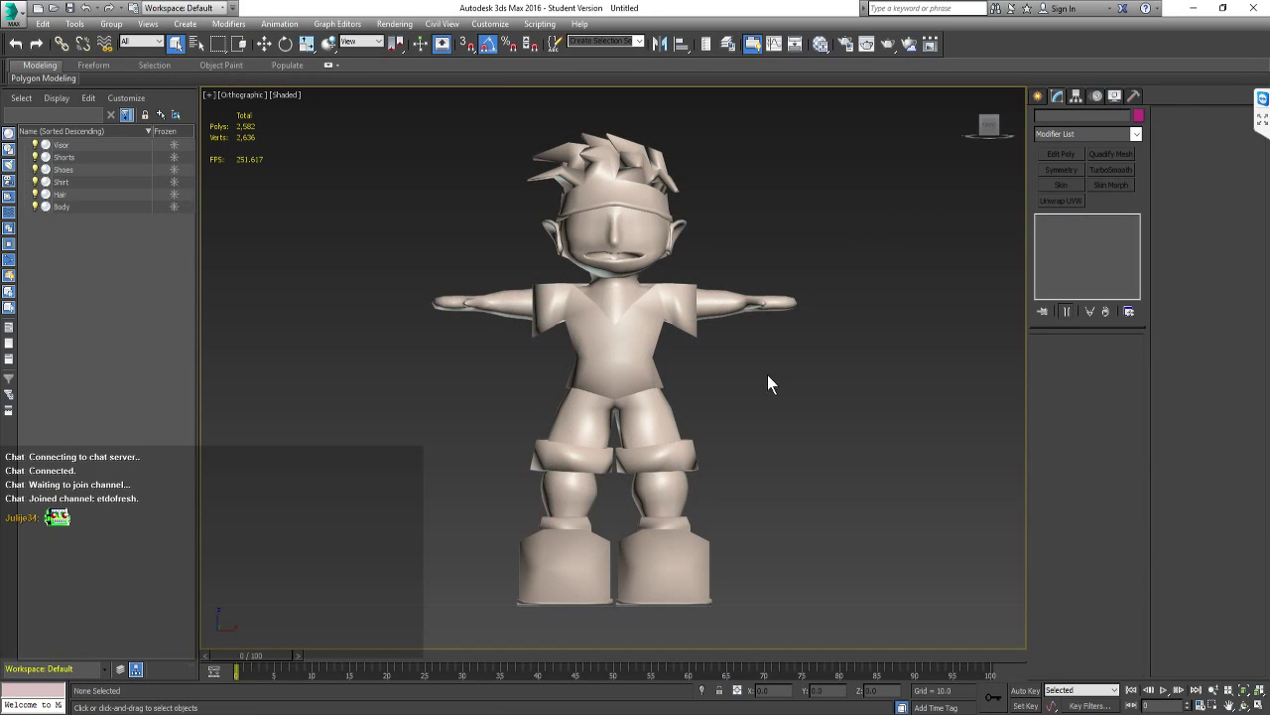
Select the Body, open the Slate Material Editor and find the Scene Materials in its material browser
click(670, 250)
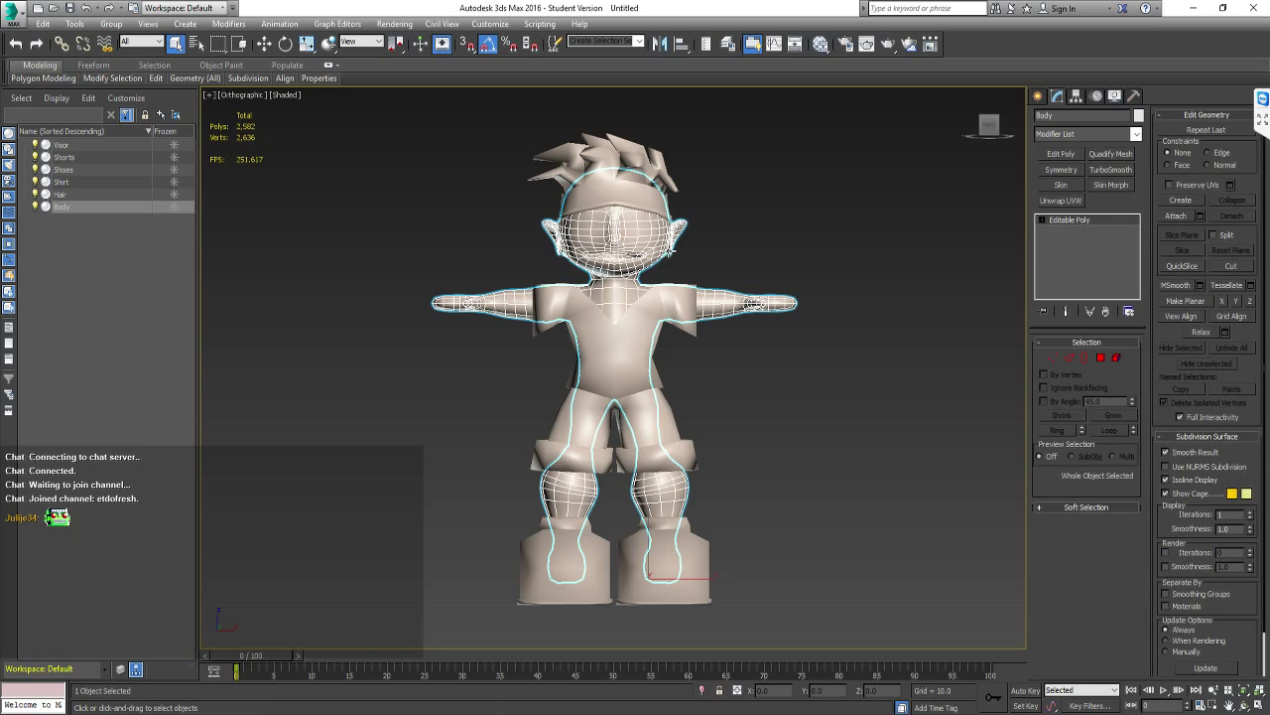
click(820, 43)
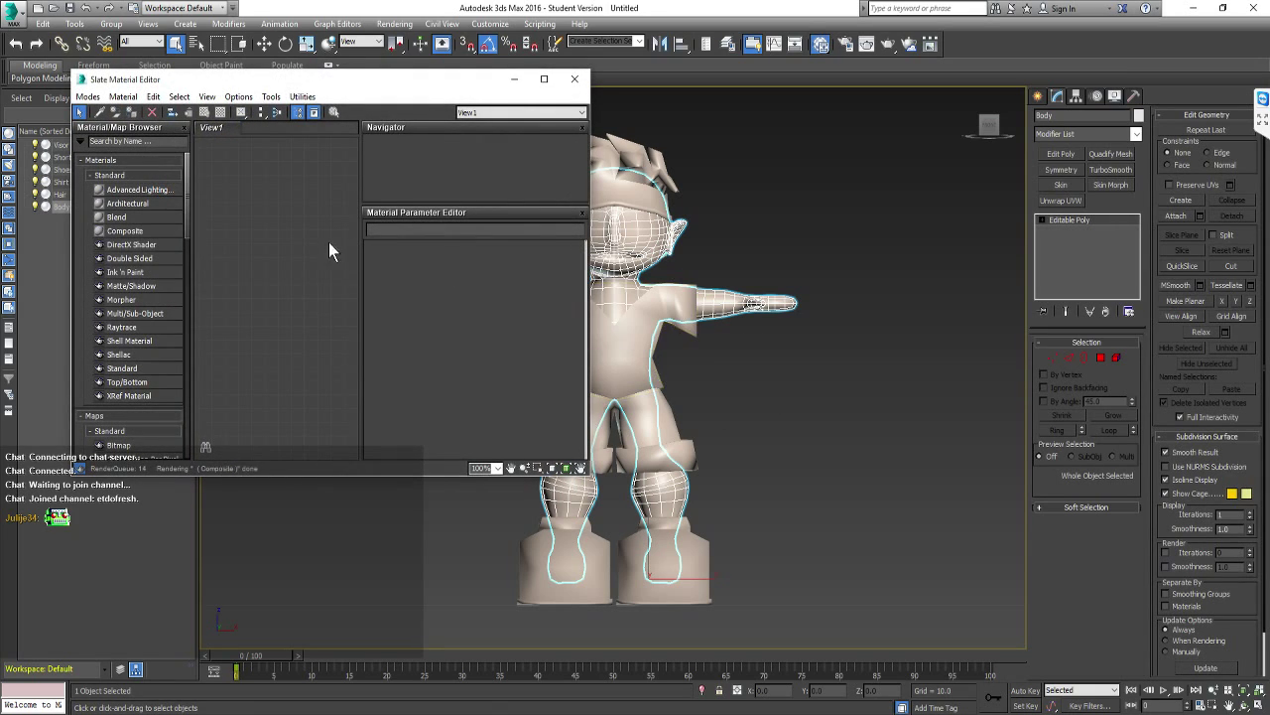
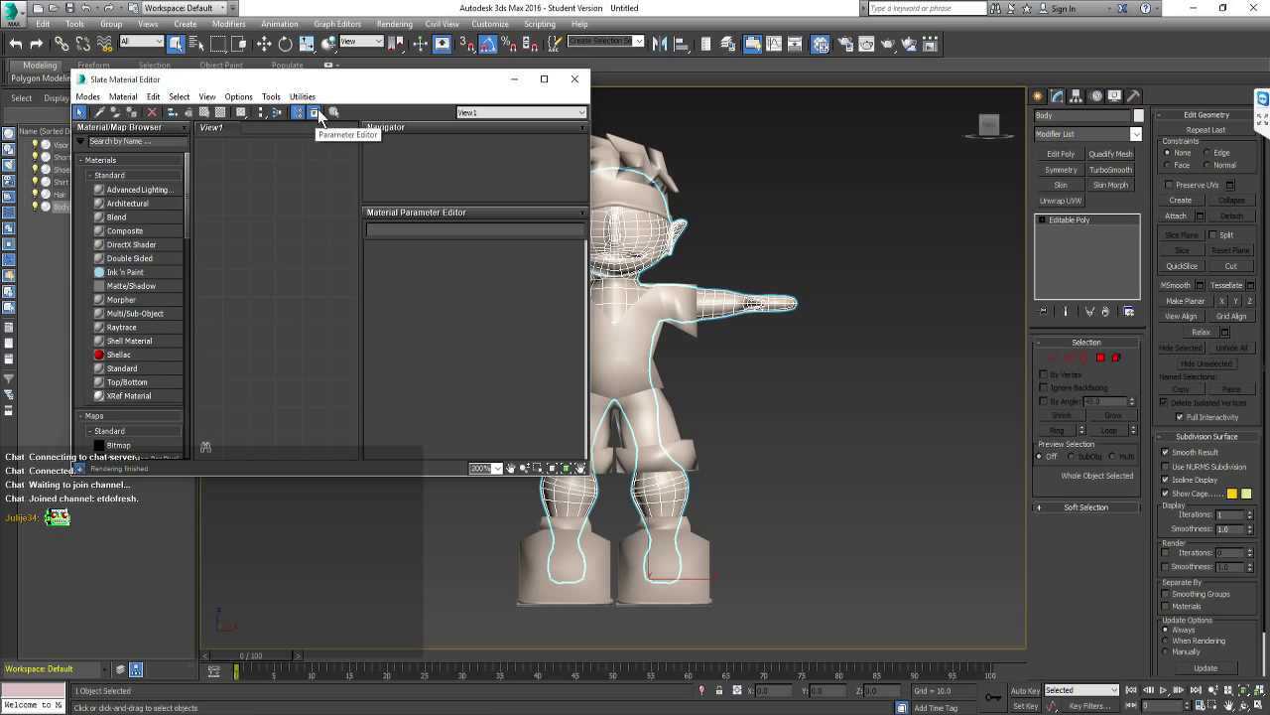
right_click(254, 190)
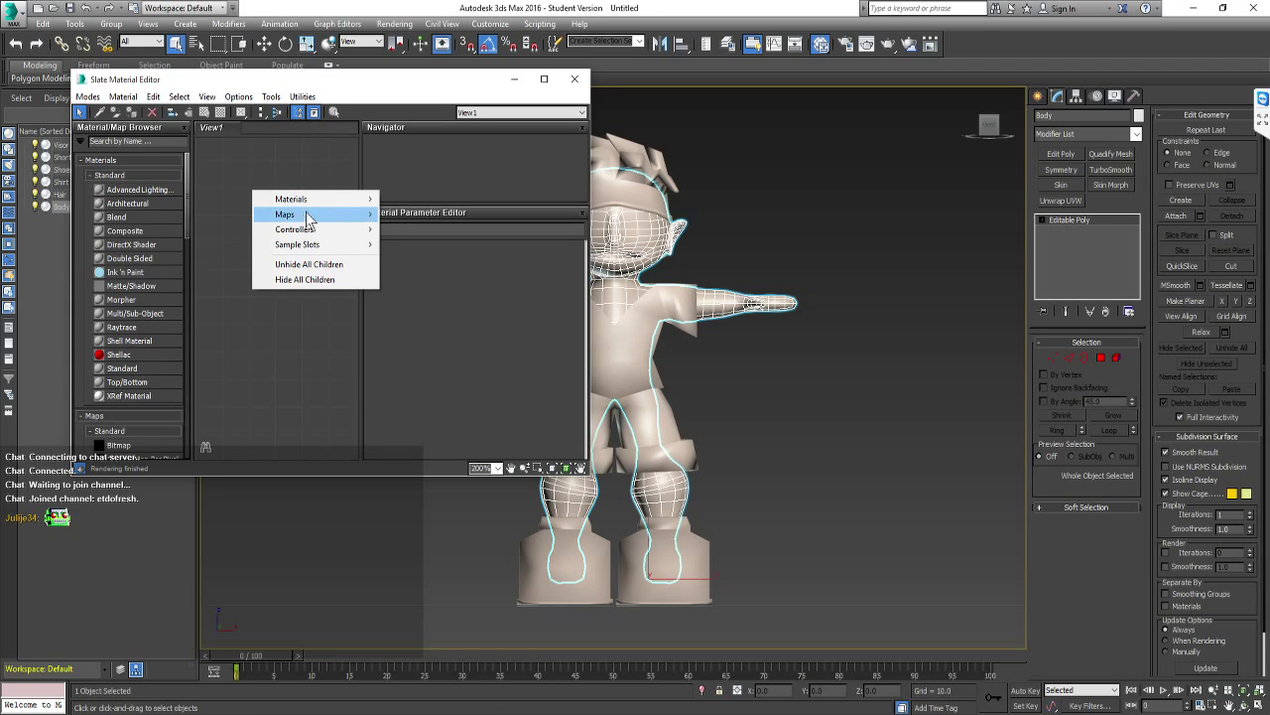
click(224, 243)
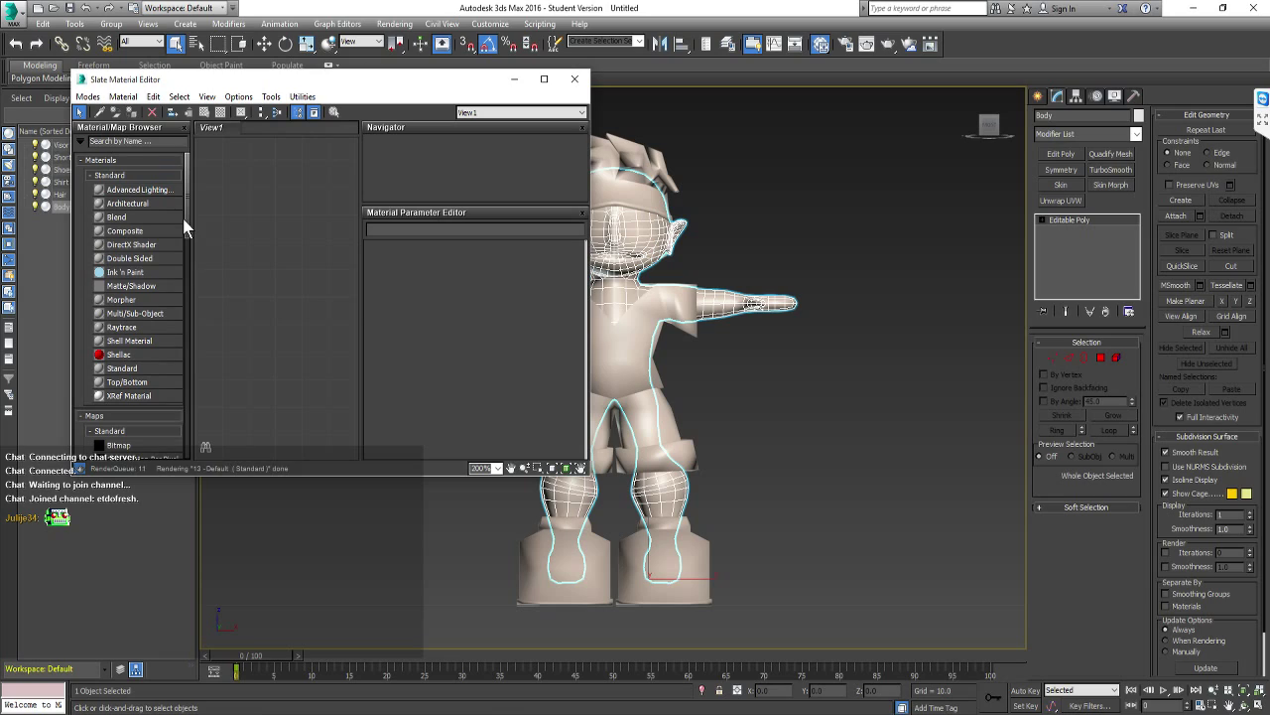
drag(185, 220, 176, 407)
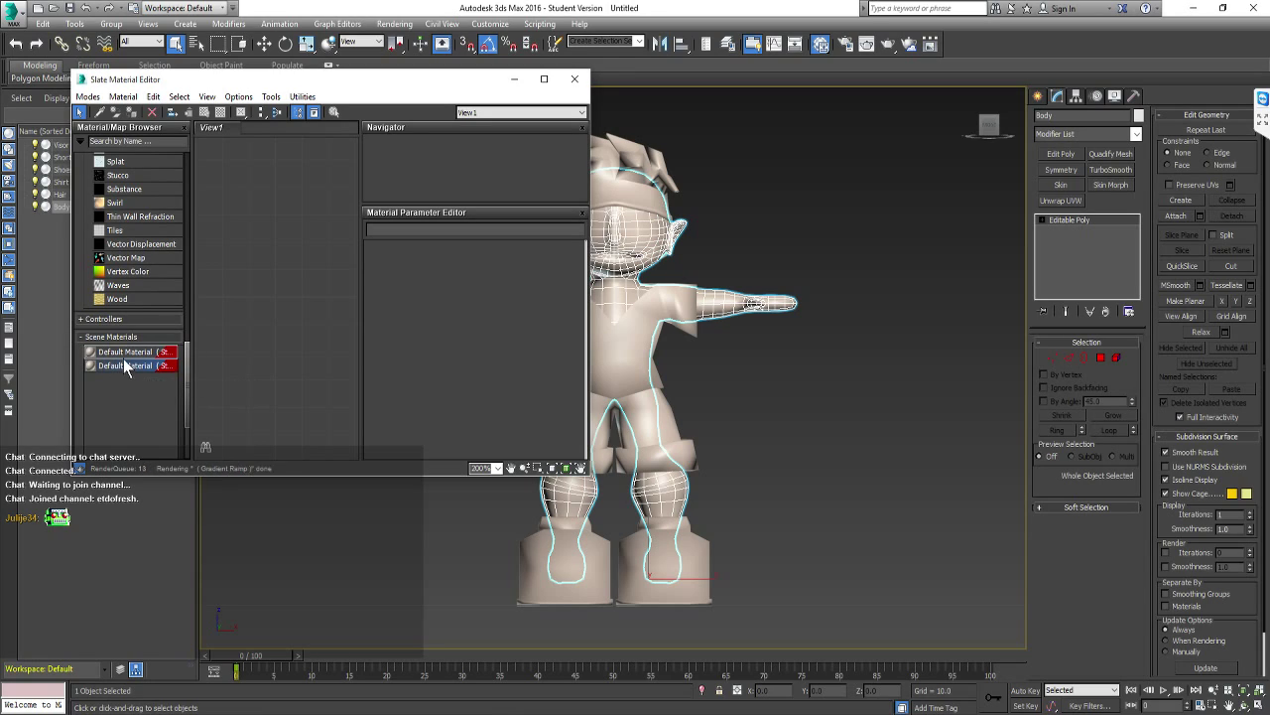
Place both Default Material scene materials in View1 as instances
drag(120, 361, 266, 328)
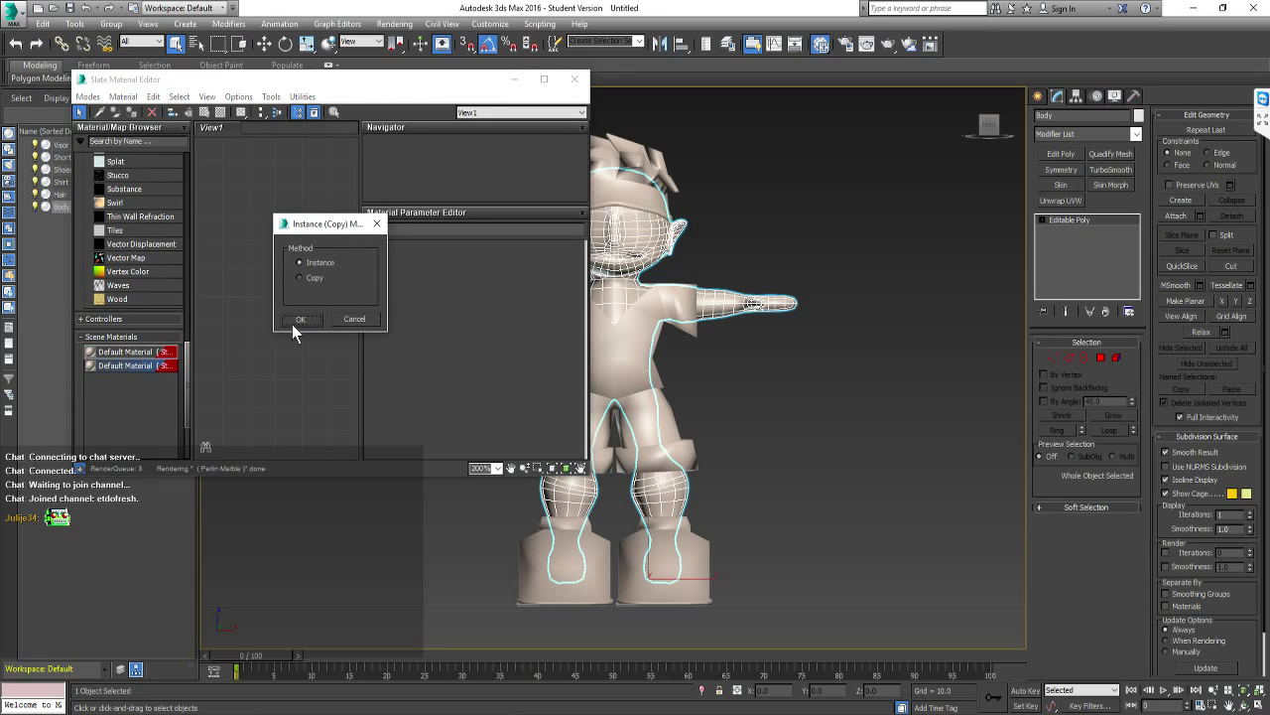
click(353, 320)
drag(138, 352, 311, 335)
click(304, 321)
drag(109, 366, 299, 236)
click(298, 319)
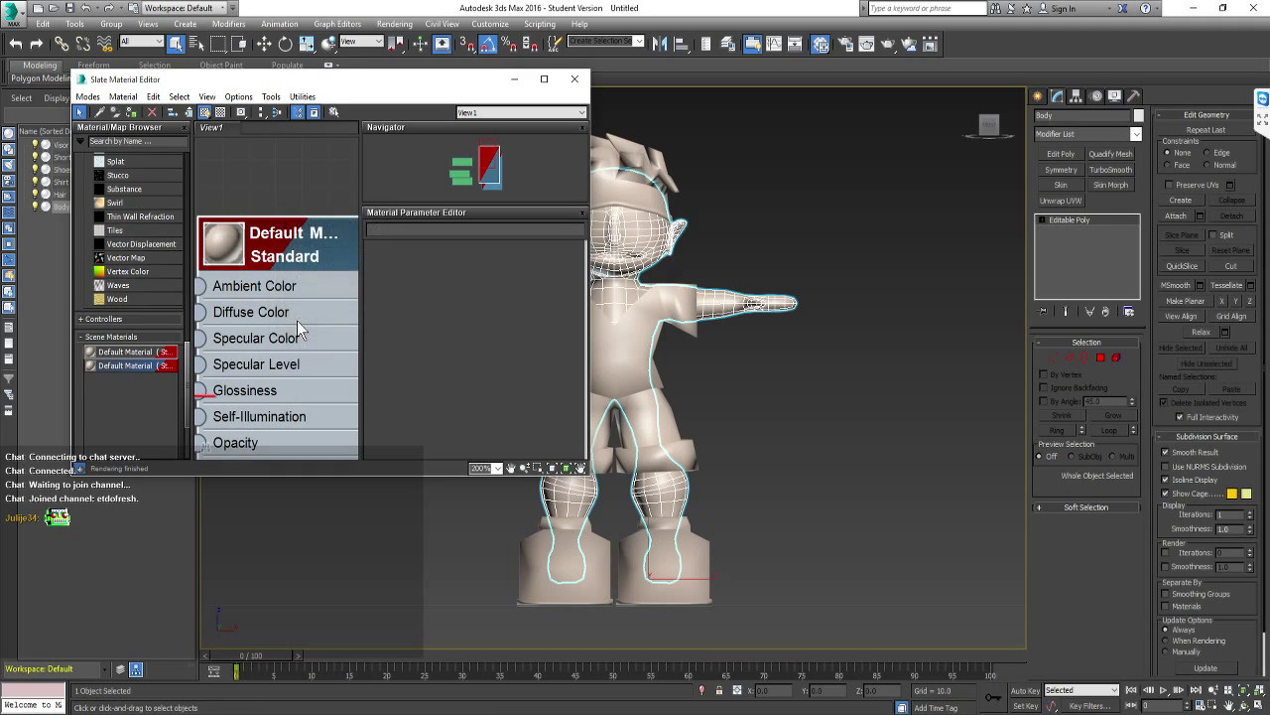
Show the Default Material's parameters, collapse both overlapping material nodes and move them apart in View1
scroll(296, 320, down, 4)
scroll(296, 319, down, 5)
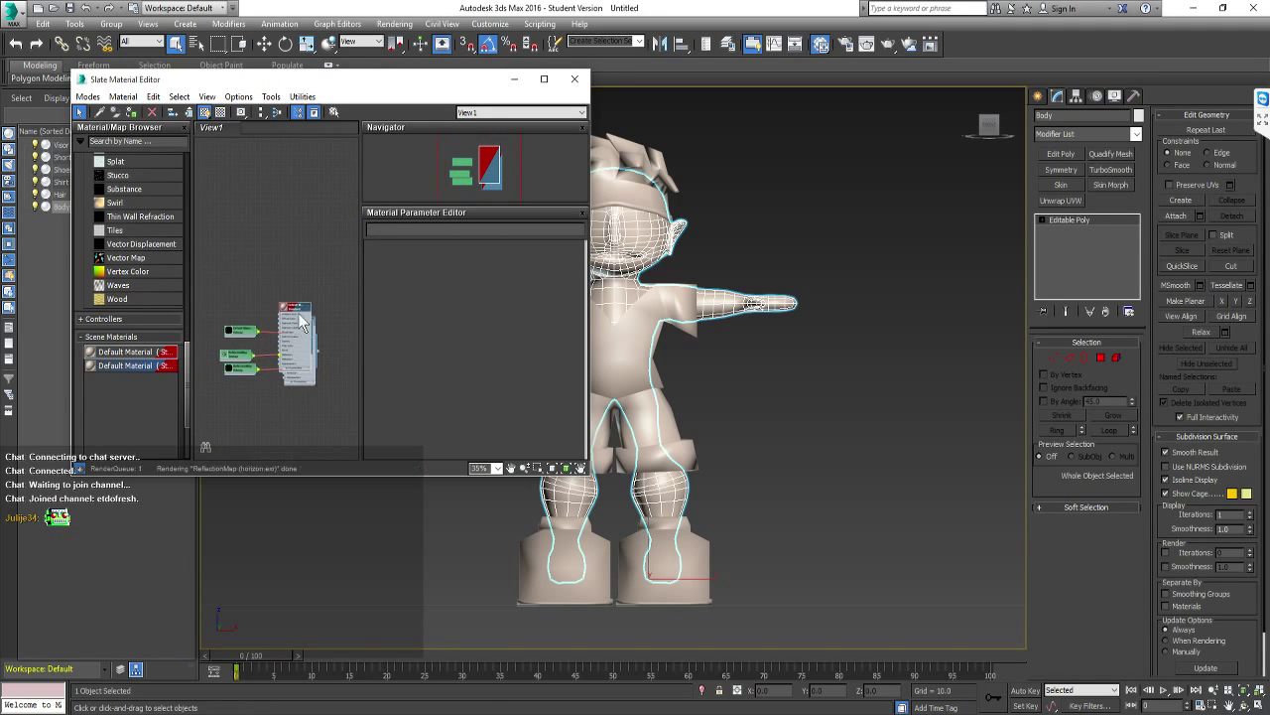
double_click(304, 310)
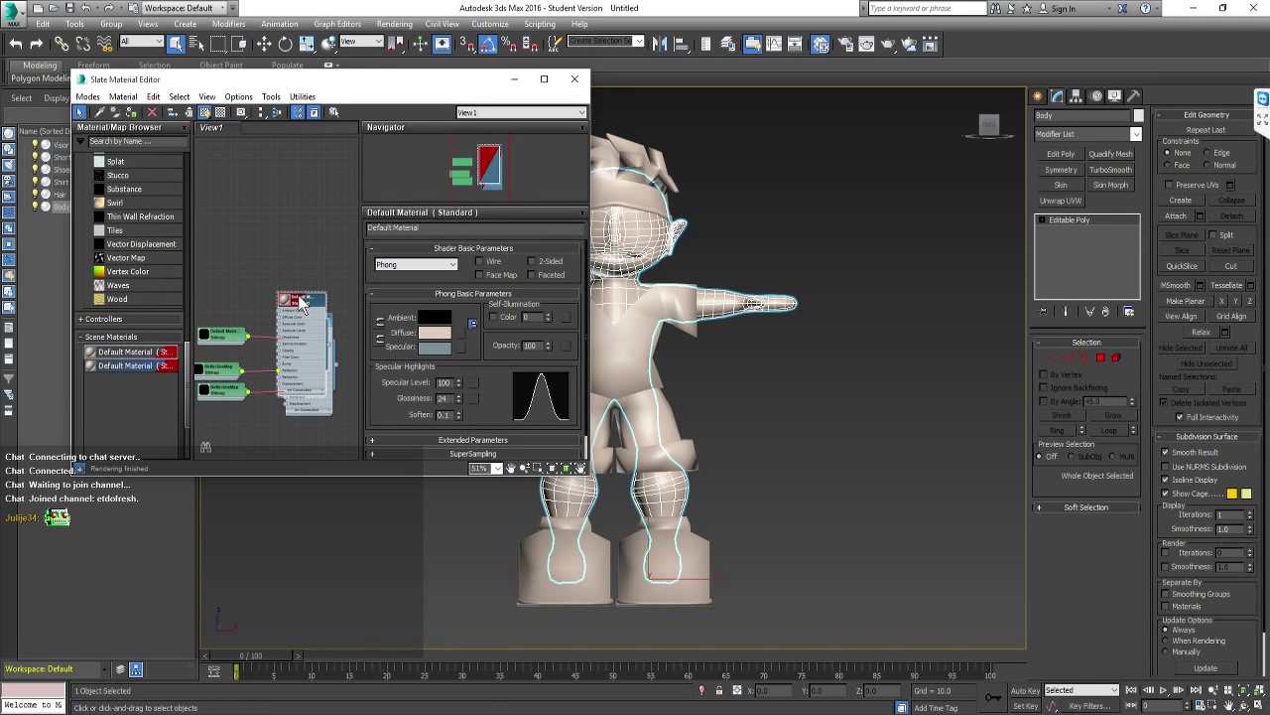
click(319, 304)
drag(300, 310, 267, 260)
click(308, 317)
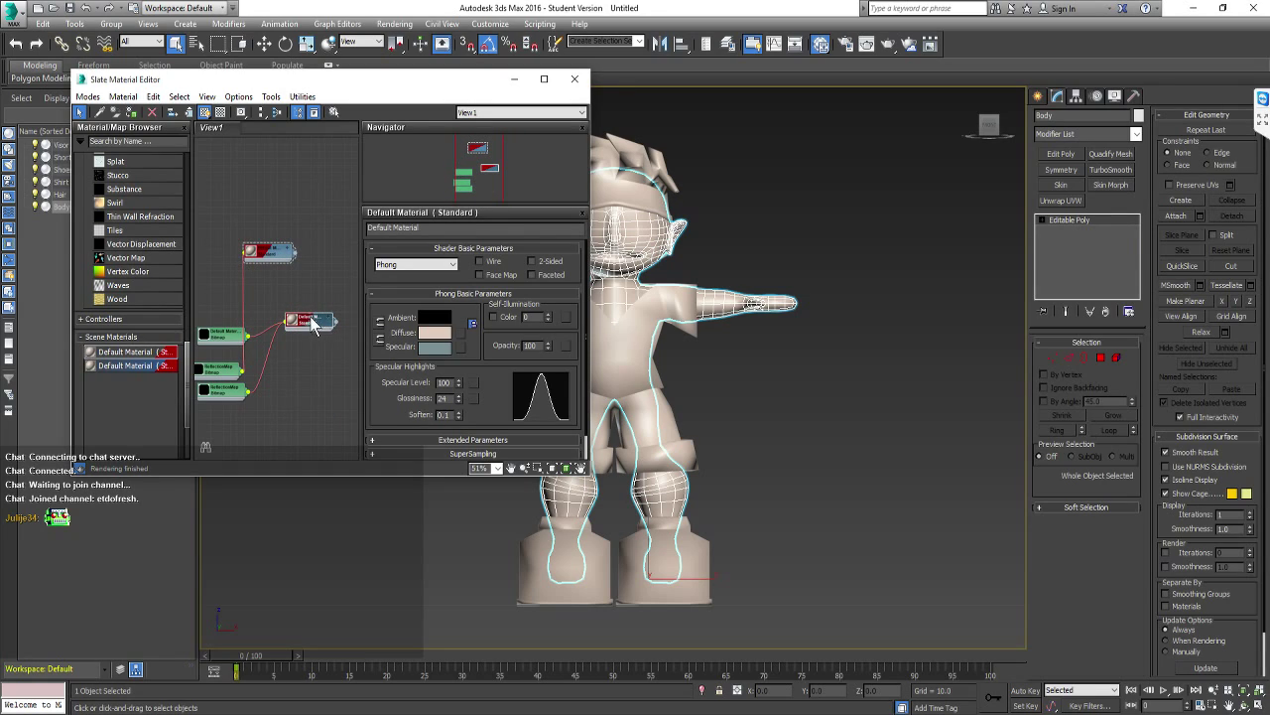
drag(308, 325, 292, 385)
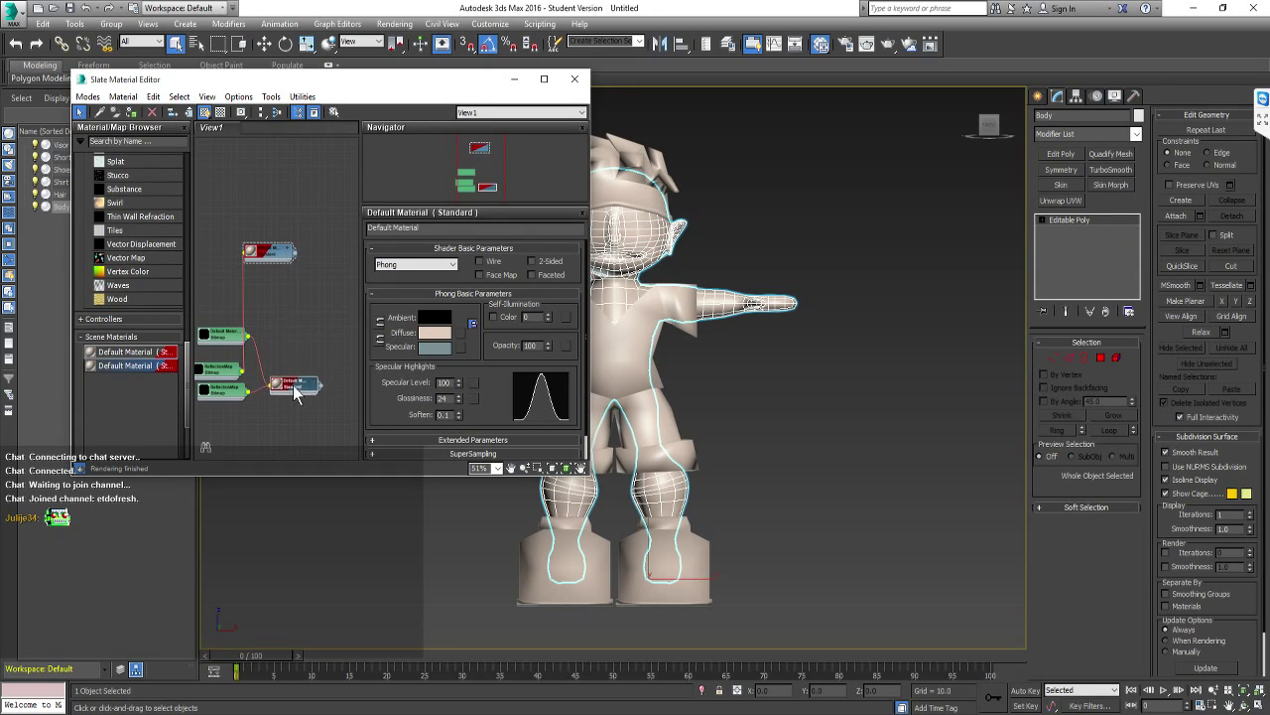
Lay out the material and bitmap nodes in View1 automatically and maximize the Slate Material Editor
click(256, 258)
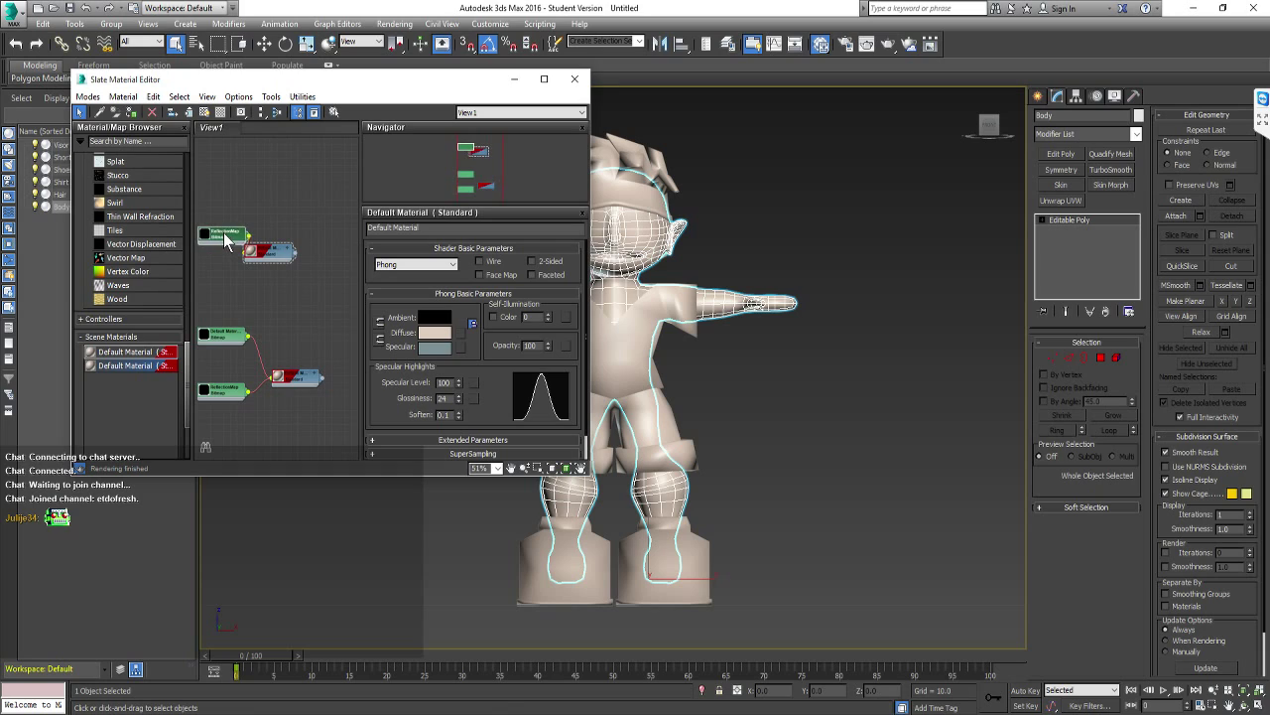
click(264, 110)
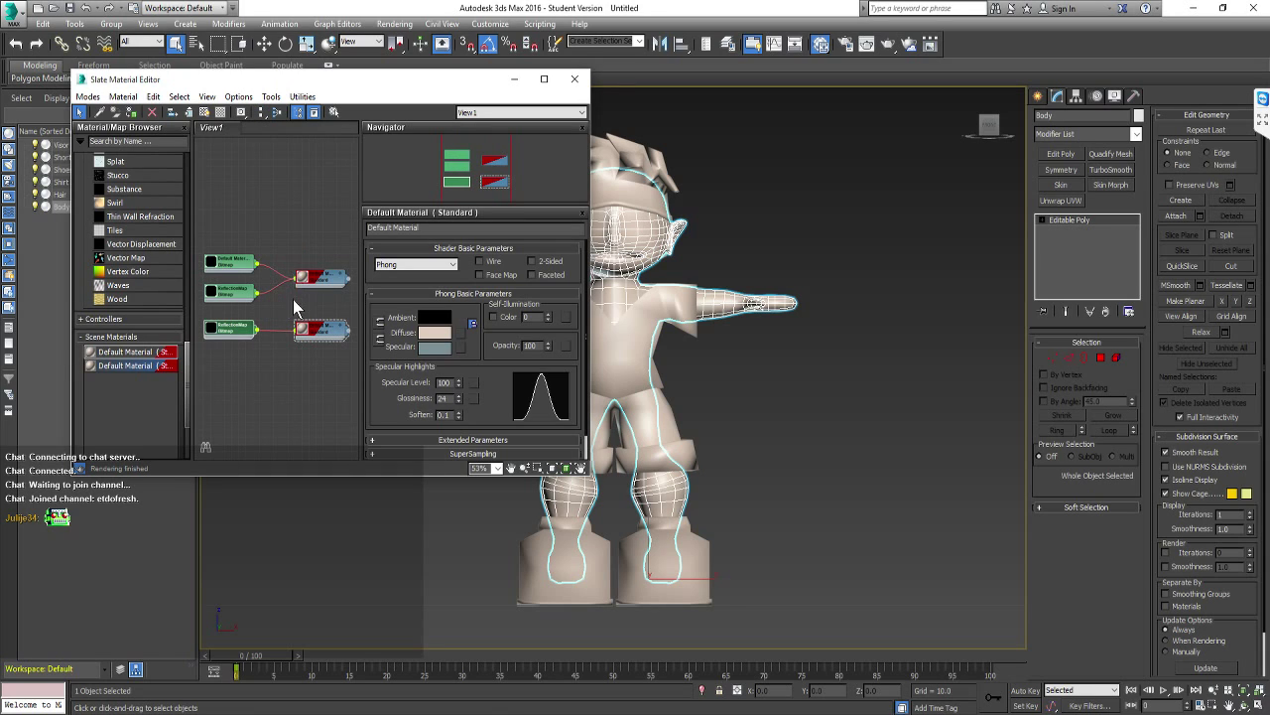
click(544, 79)
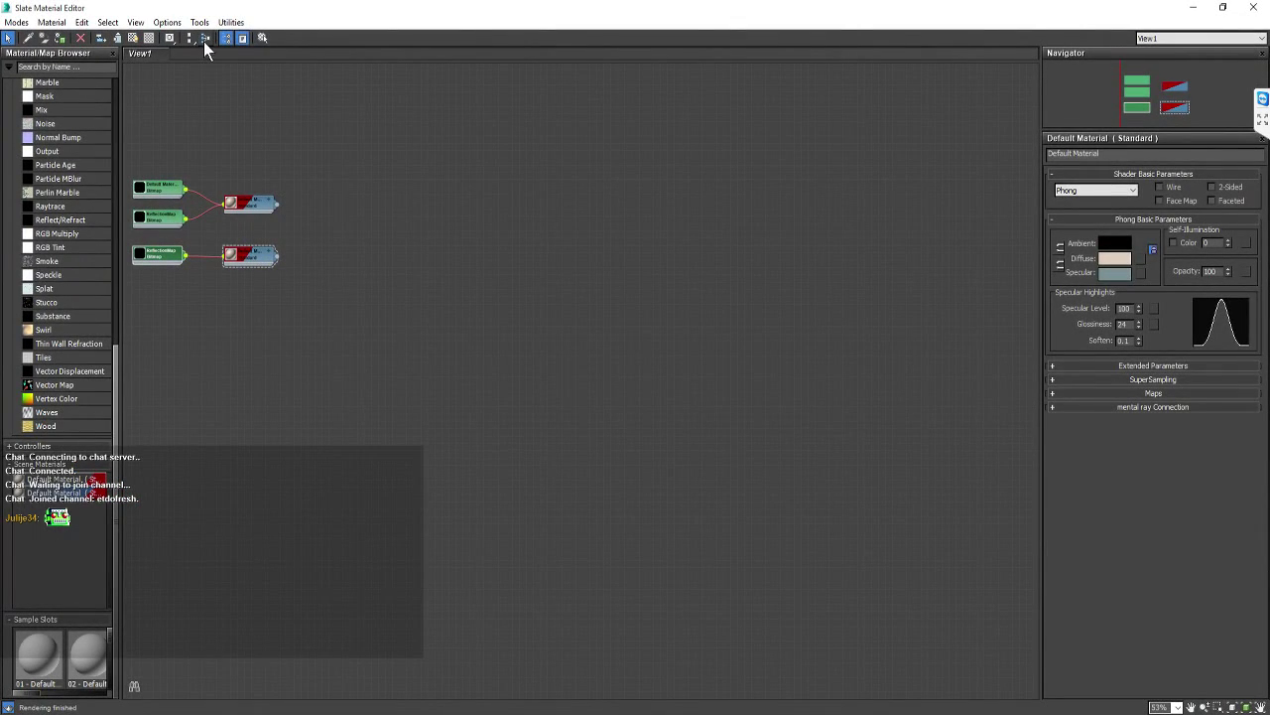
Relink the Default Material's flattened diffuse bitmap to Default Material_Flattened_Diffuse.tif in the project's sceneassets\images folder
click(192, 37)
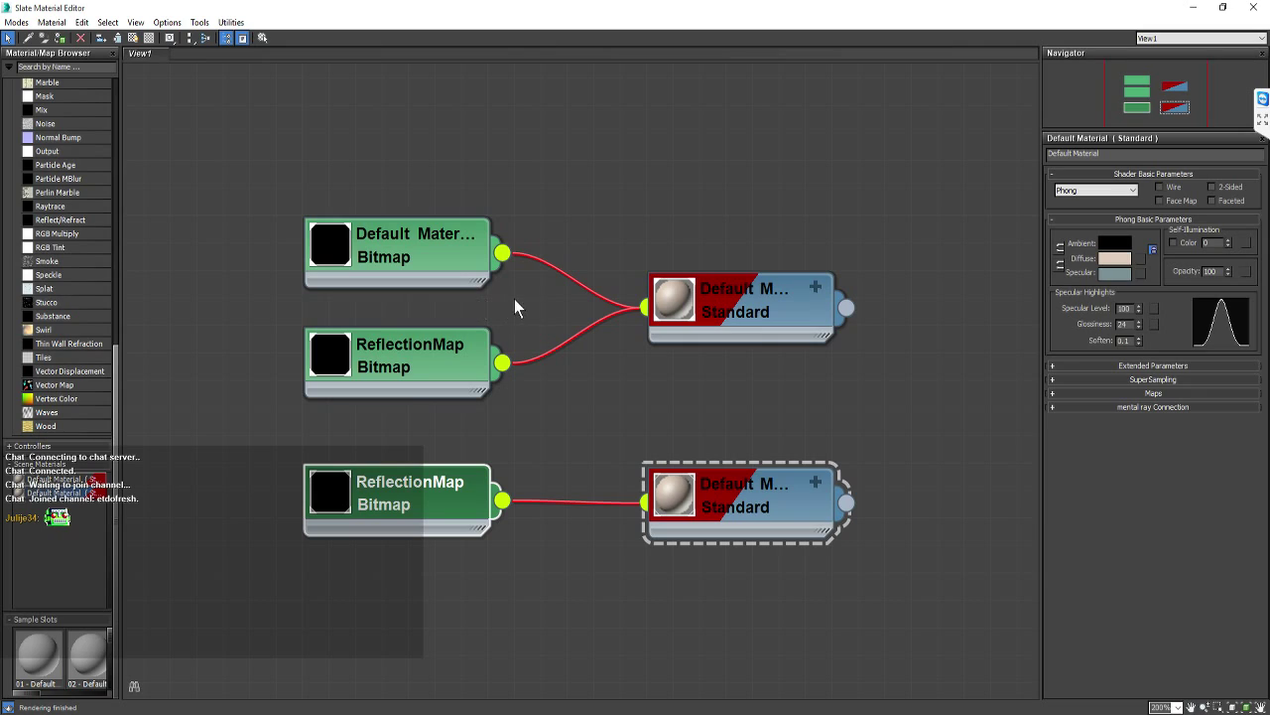
click(718, 312)
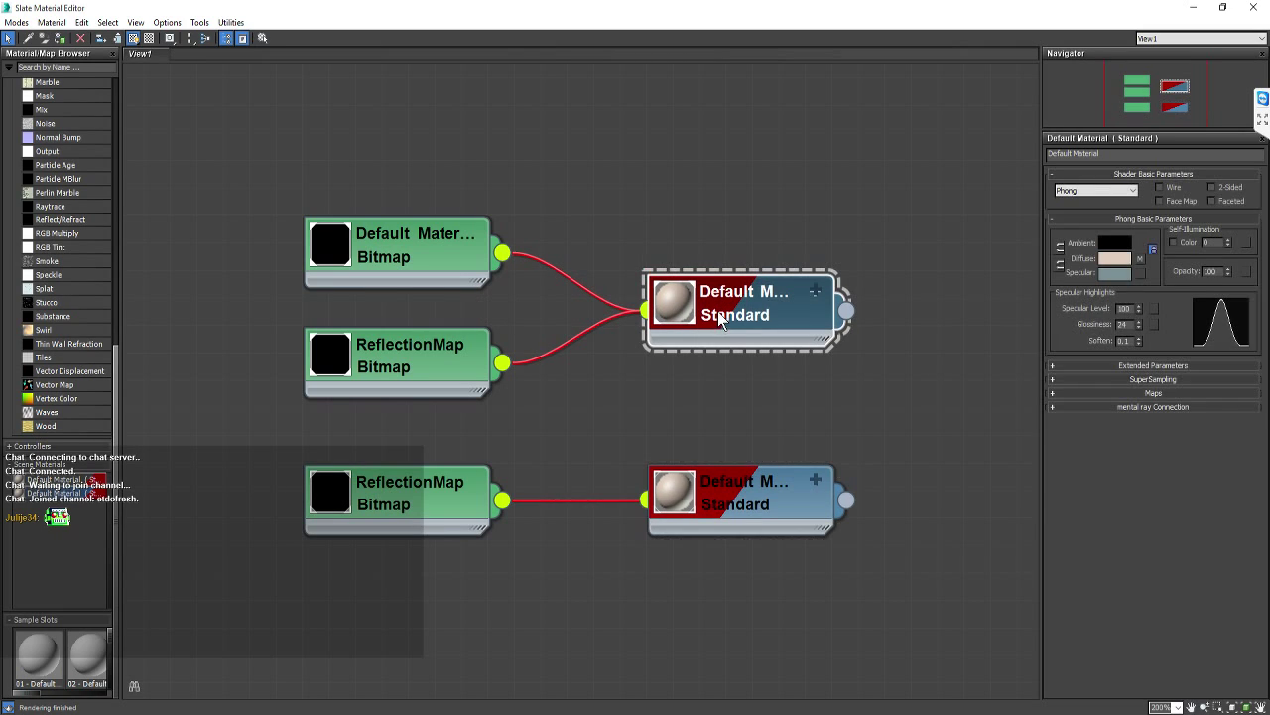
click(715, 496)
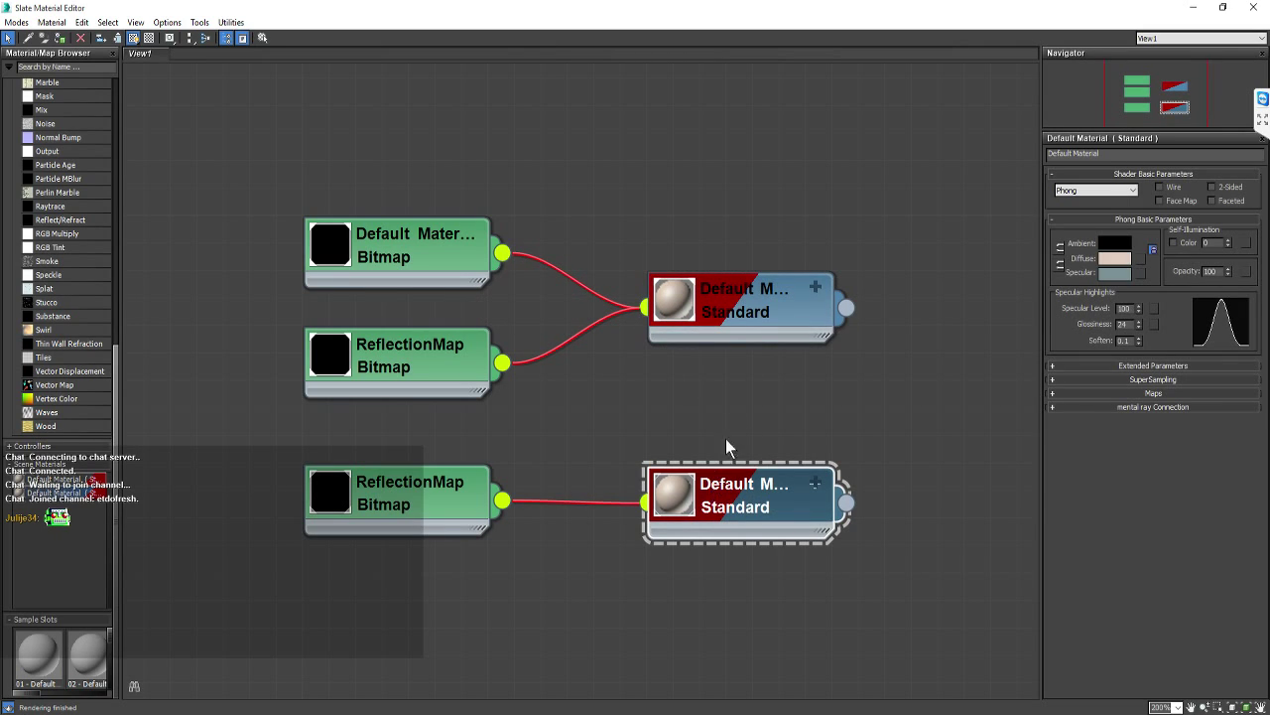
double_click(424, 256)
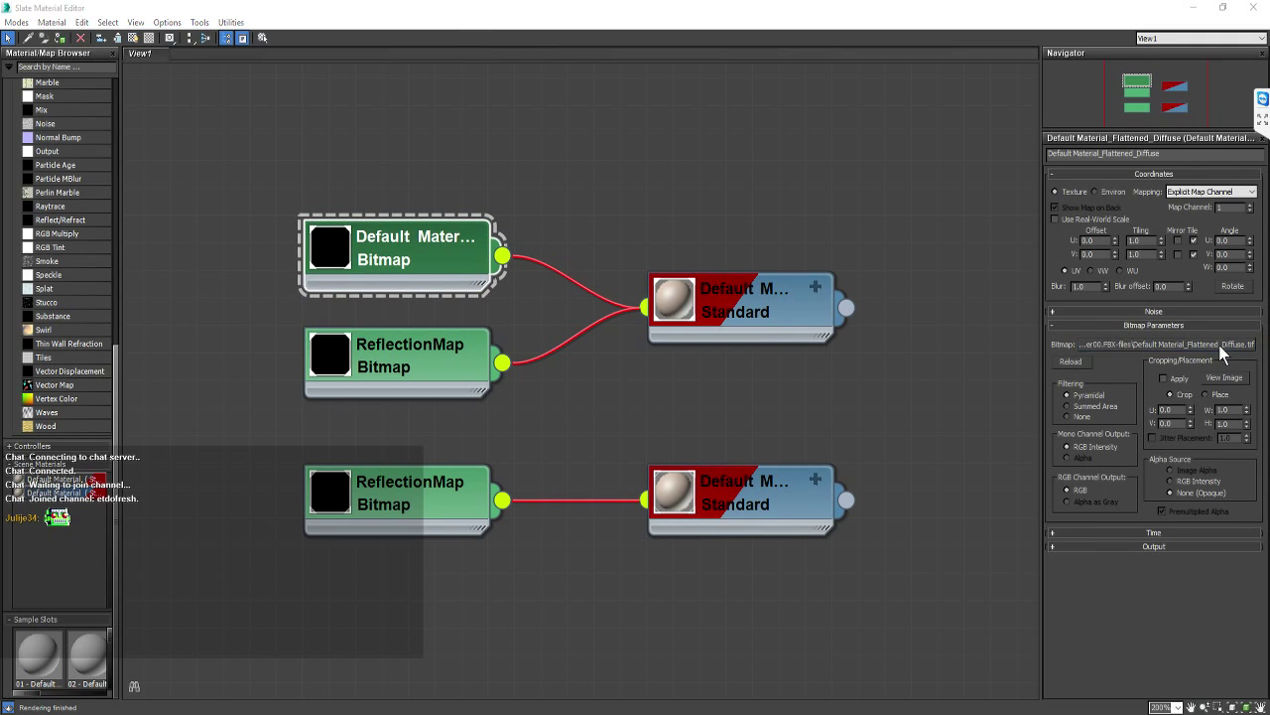
click(1142, 343)
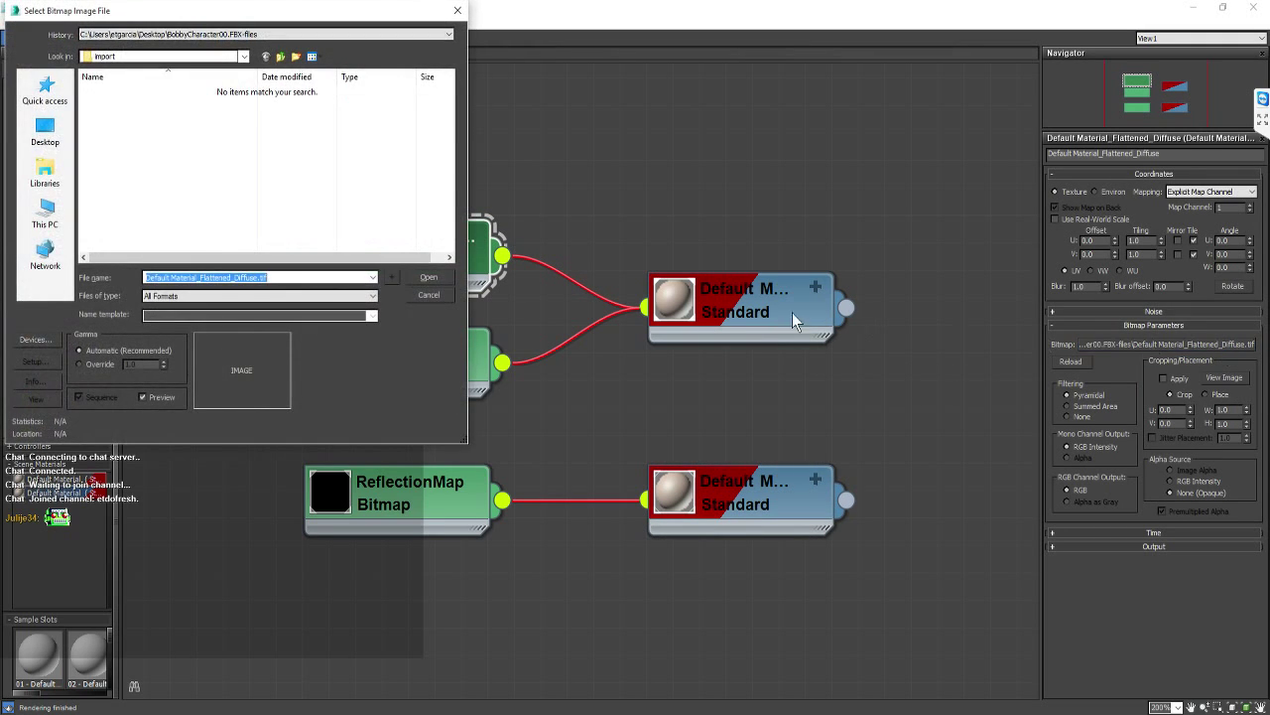
click(279, 61)
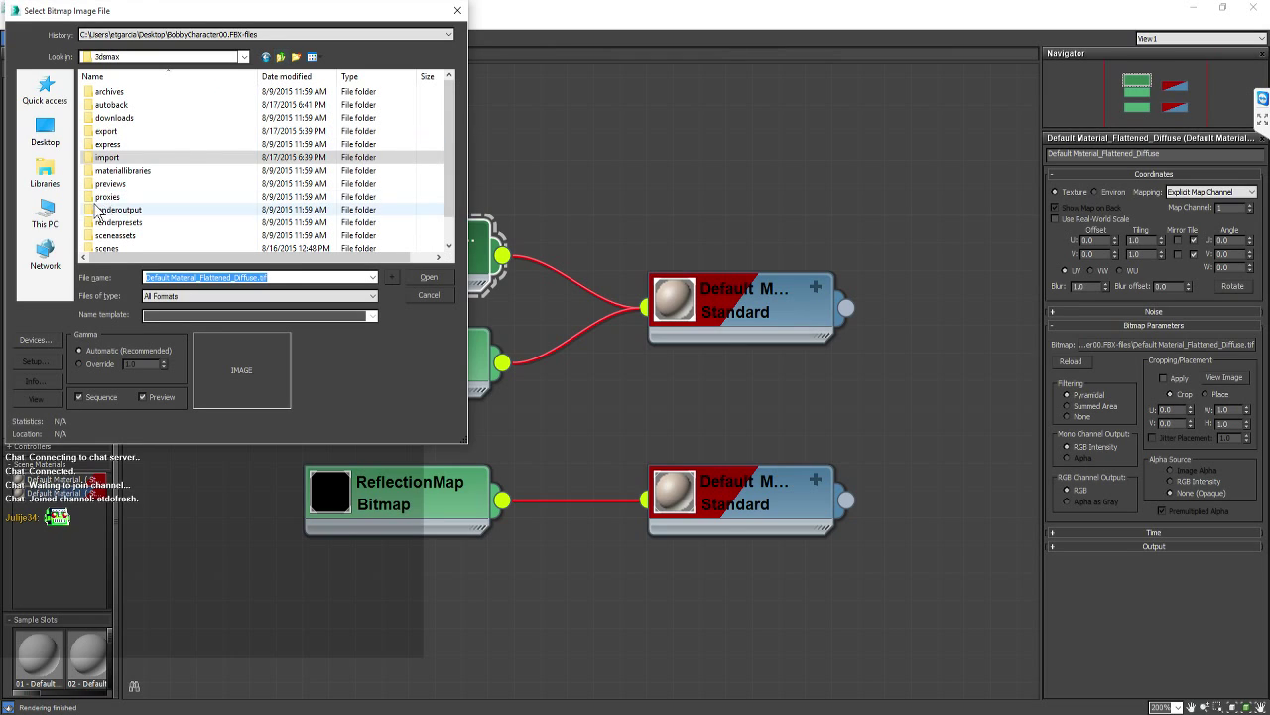
click(136, 239)
double_click(136, 239)
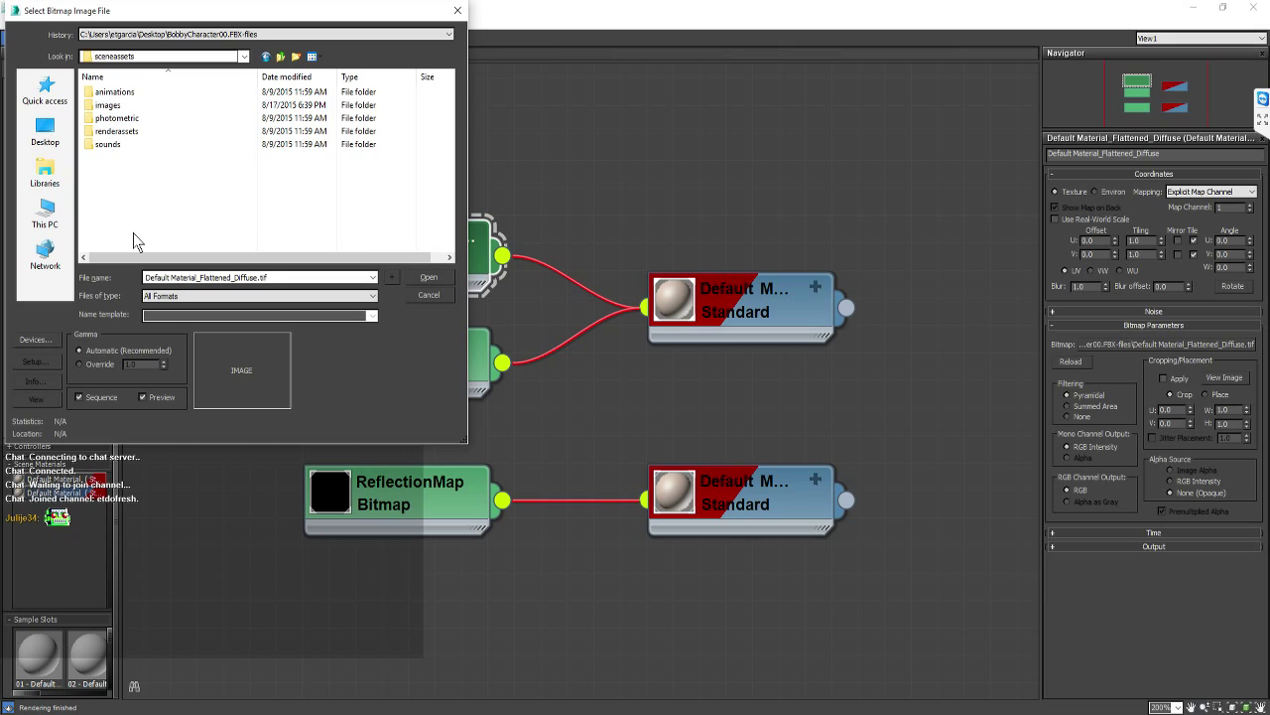
double_click(124, 105)
double_click(167, 114)
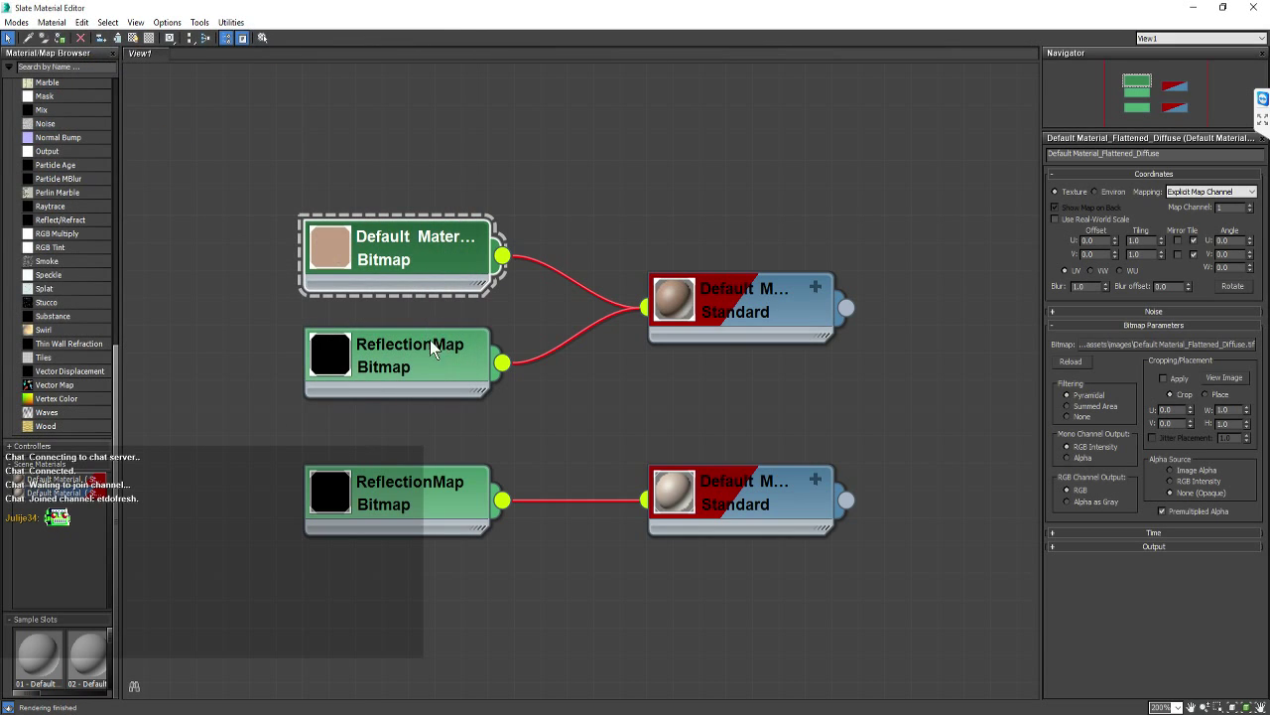
Check the source image of both ReflectionMap bitmaps and leave their file assignment as it is
click(412, 365)
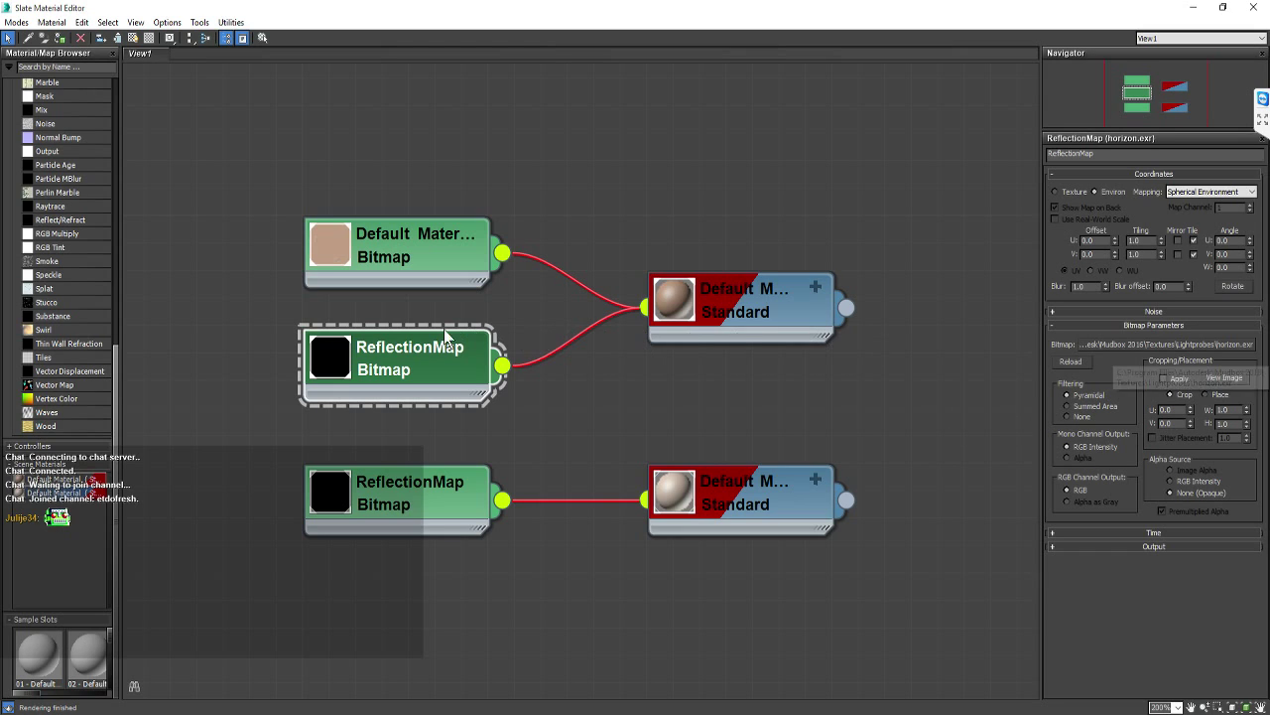
click(447, 491)
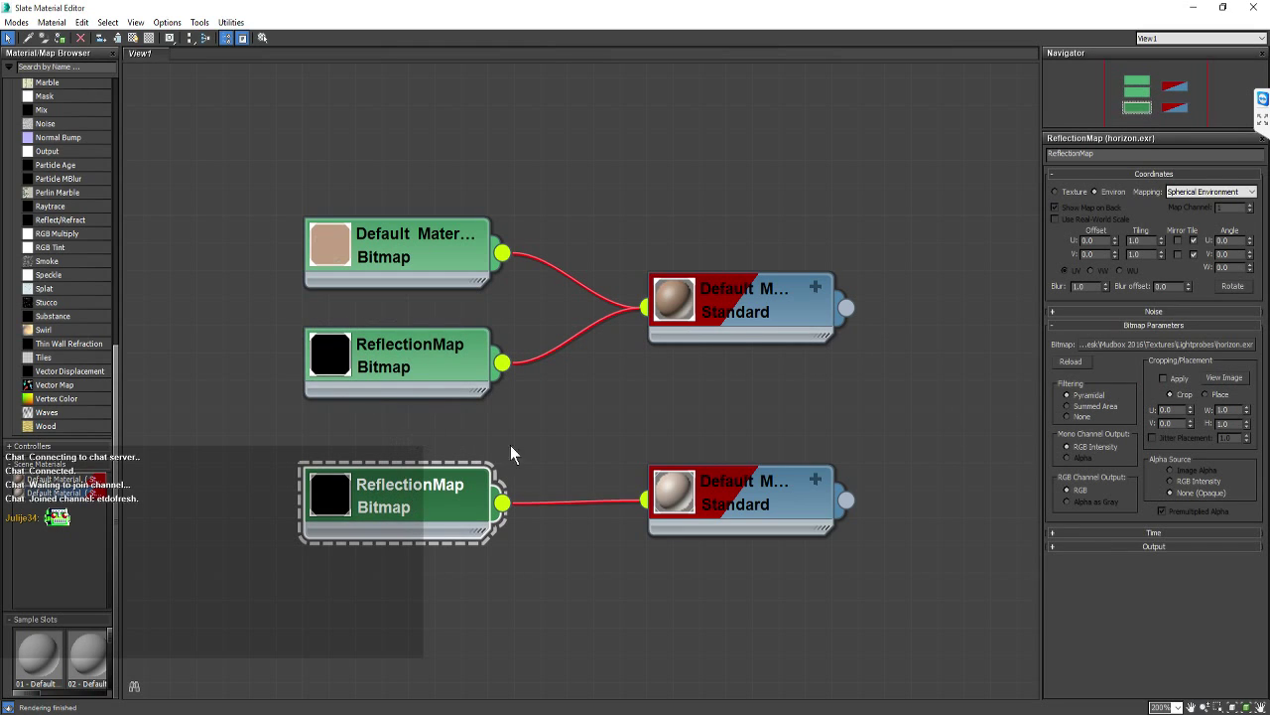
click(1102, 344)
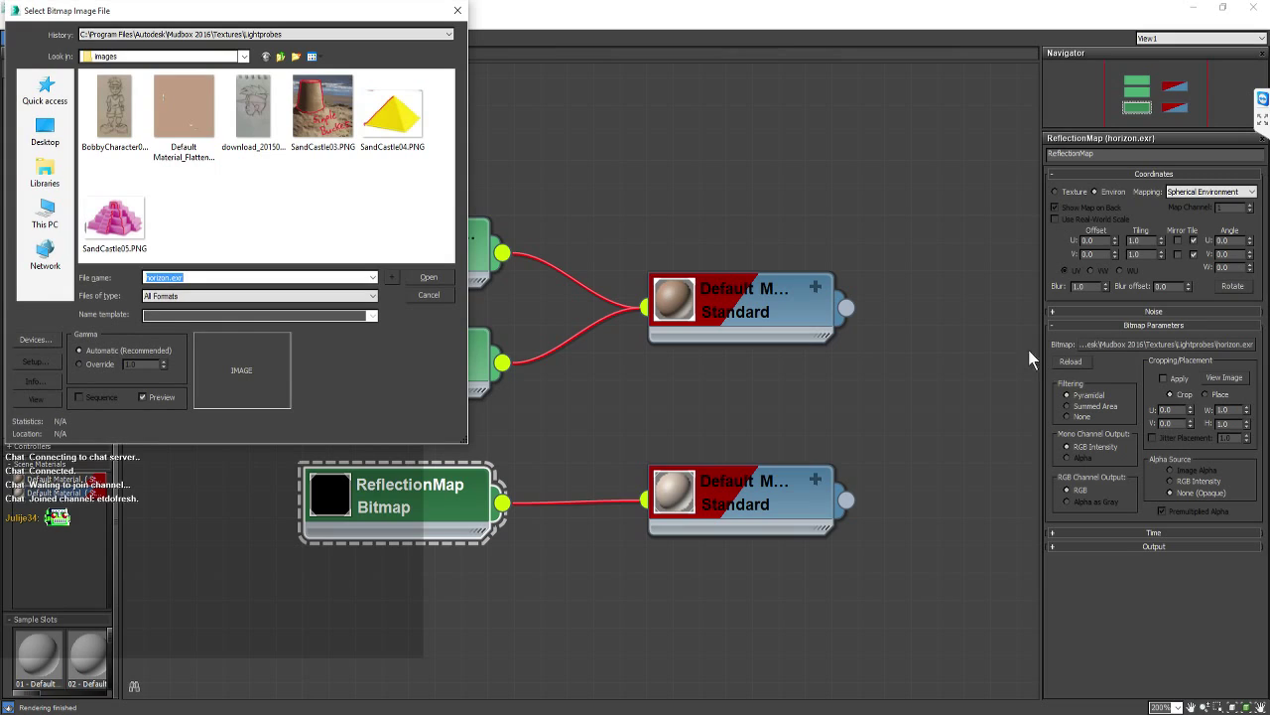
click(458, 10)
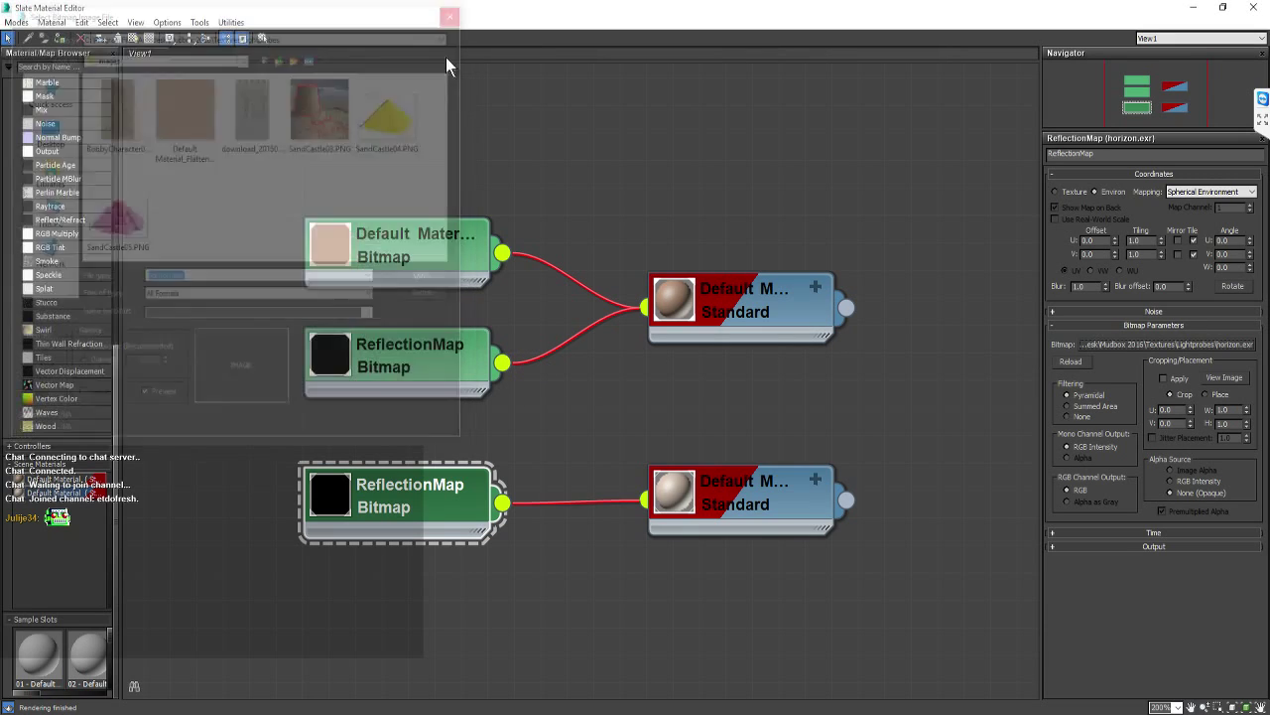
drag(249, 432, 931, 607)
key(Delete)
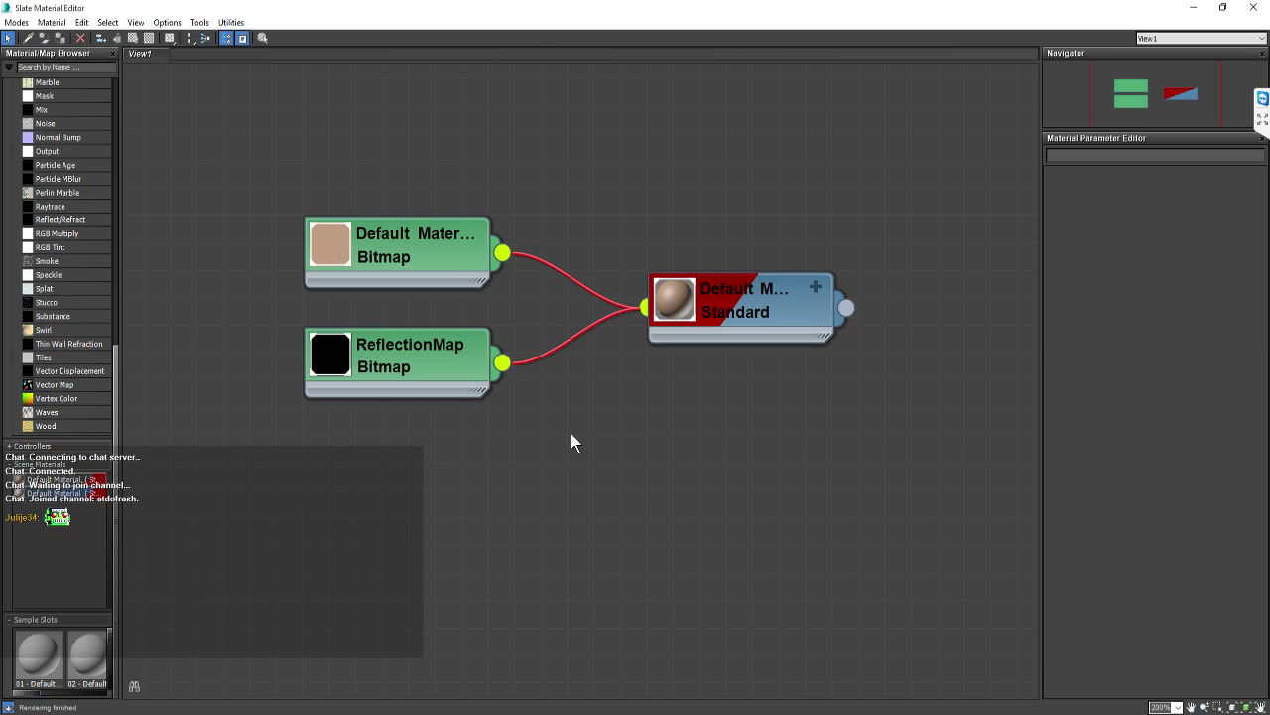
key(ctrl+z)
Delete both ReflectionMap bitmap nodes from View1, keeping the two Default Material nodes and the flattened diffuse bitmap
click(411, 483)
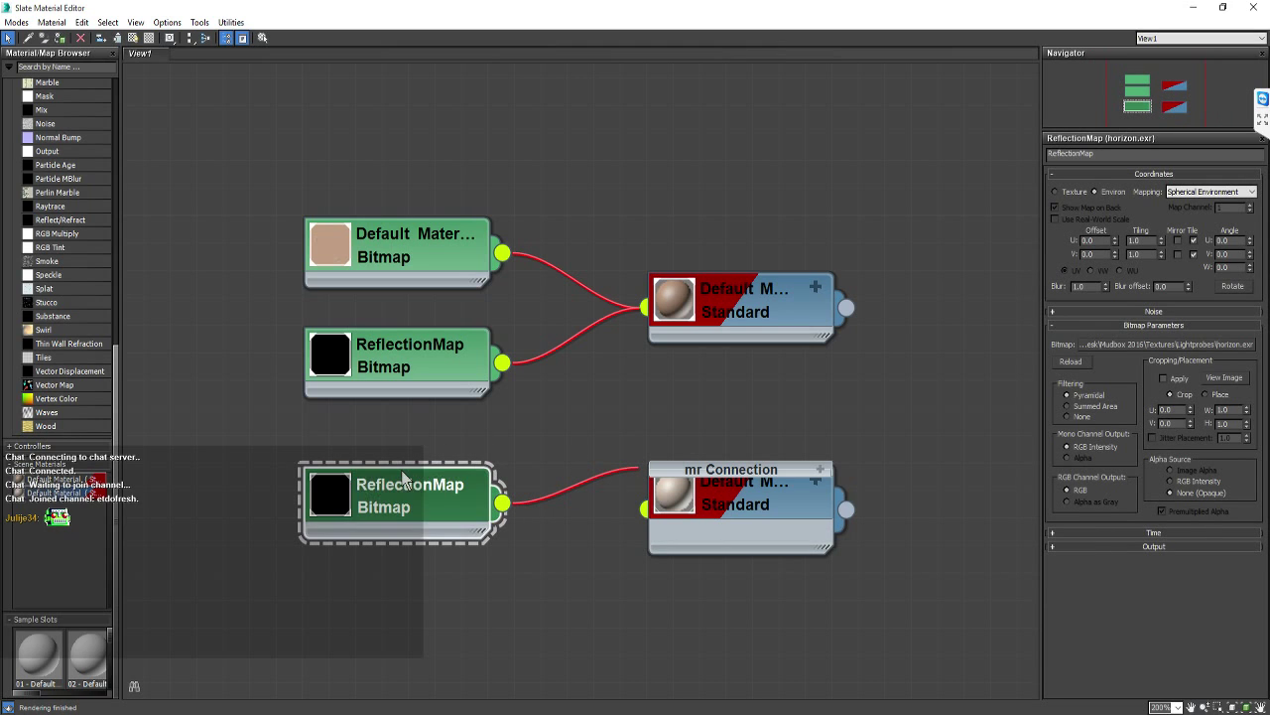
key(Delete)
click(397, 387)
key(Delete)
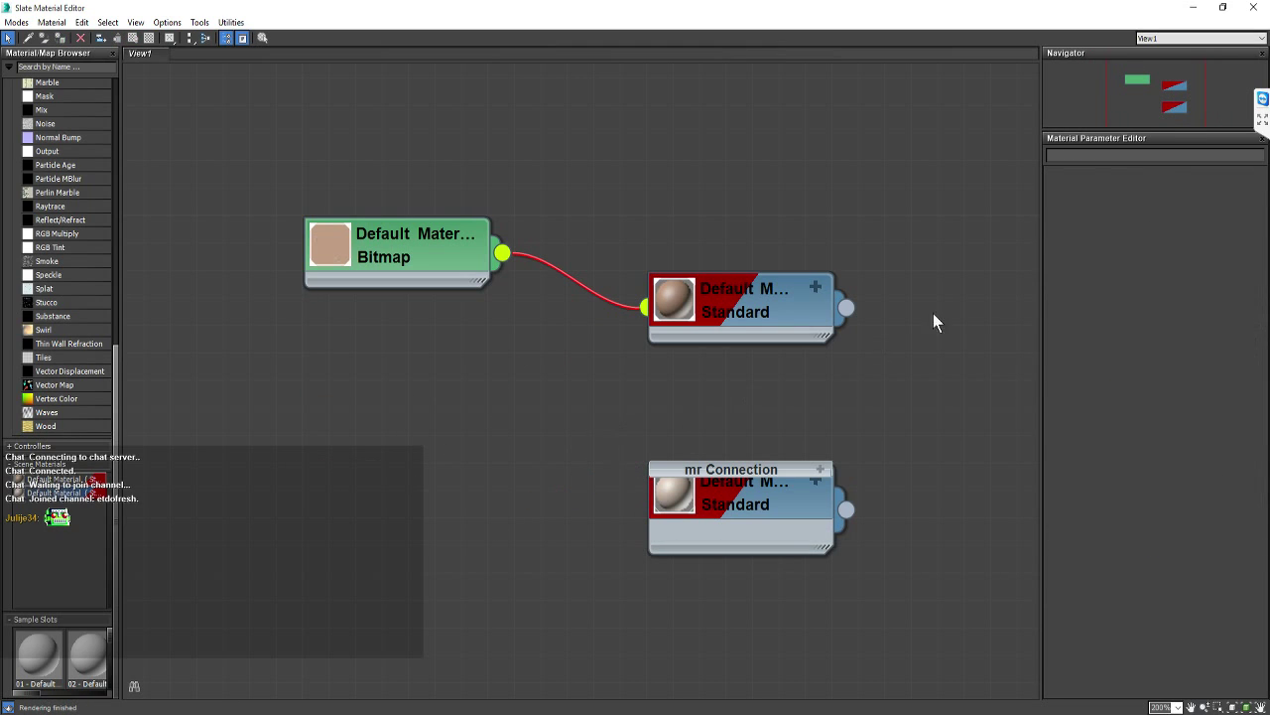
Restore the Slate Material Editor to a smaller window beside the character and fit all its nodes in View1
click(1223, 7)
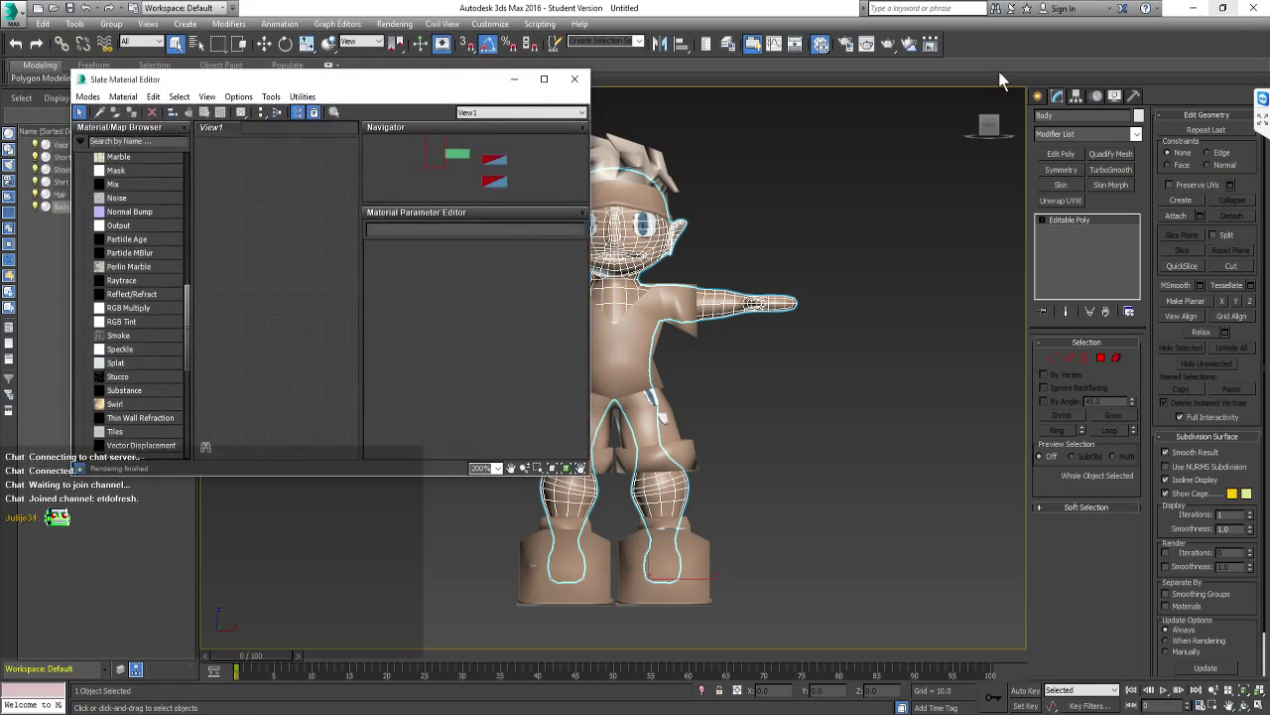
drag(377, 82, 1059, 214)
middle_drag(745, 329, 584, 341)
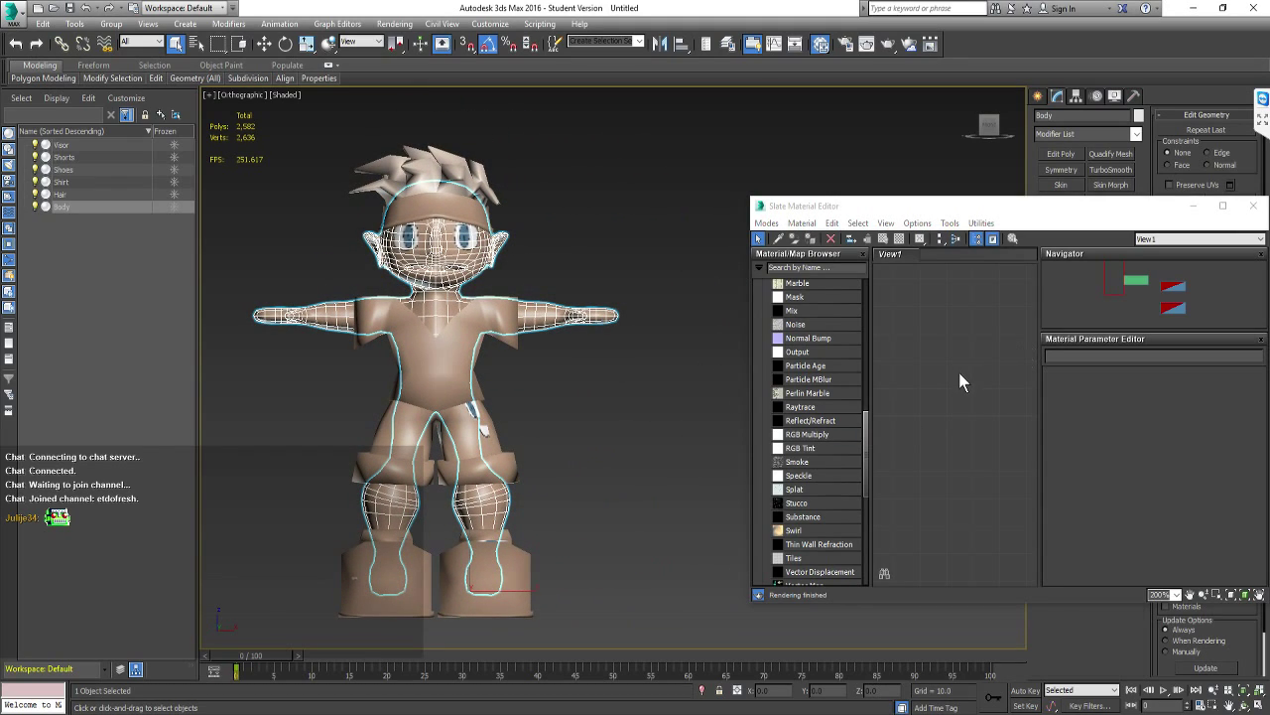
click(939, 240)
click(939, 241)
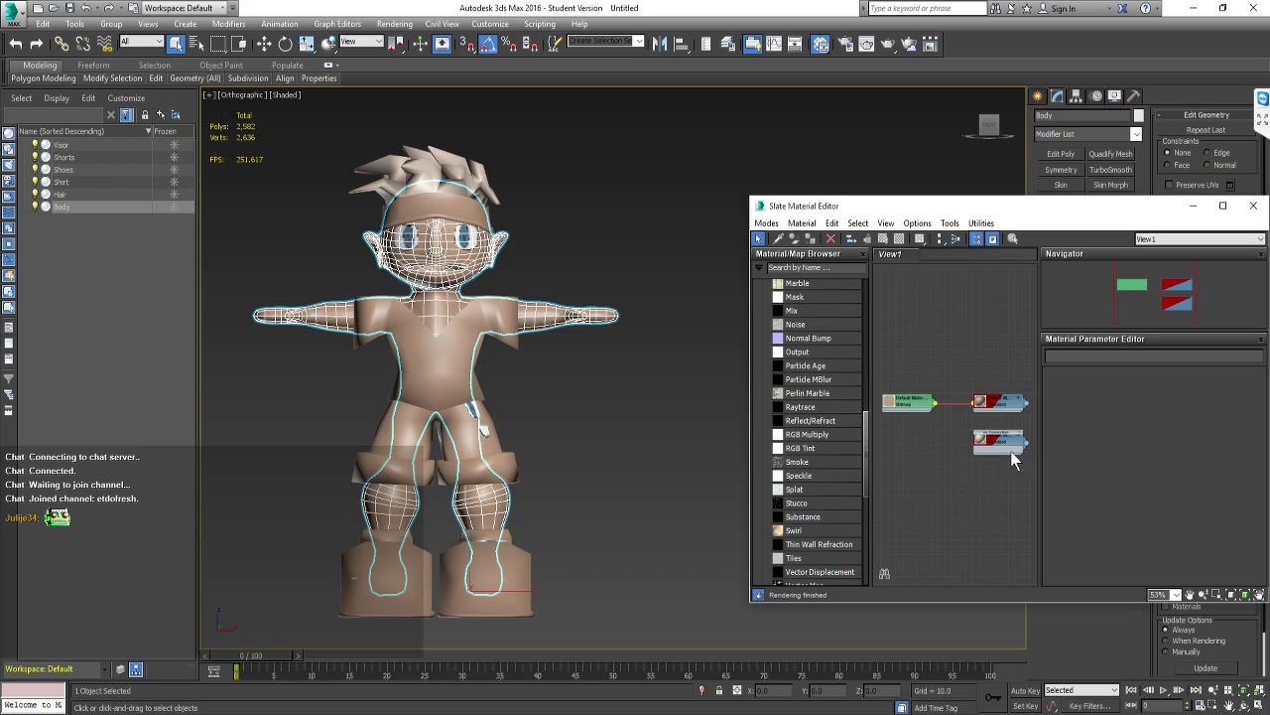
Assign the Default Material without a diffuse bitmap to the character's Shoes
drag(1025, 442, 516, 582)
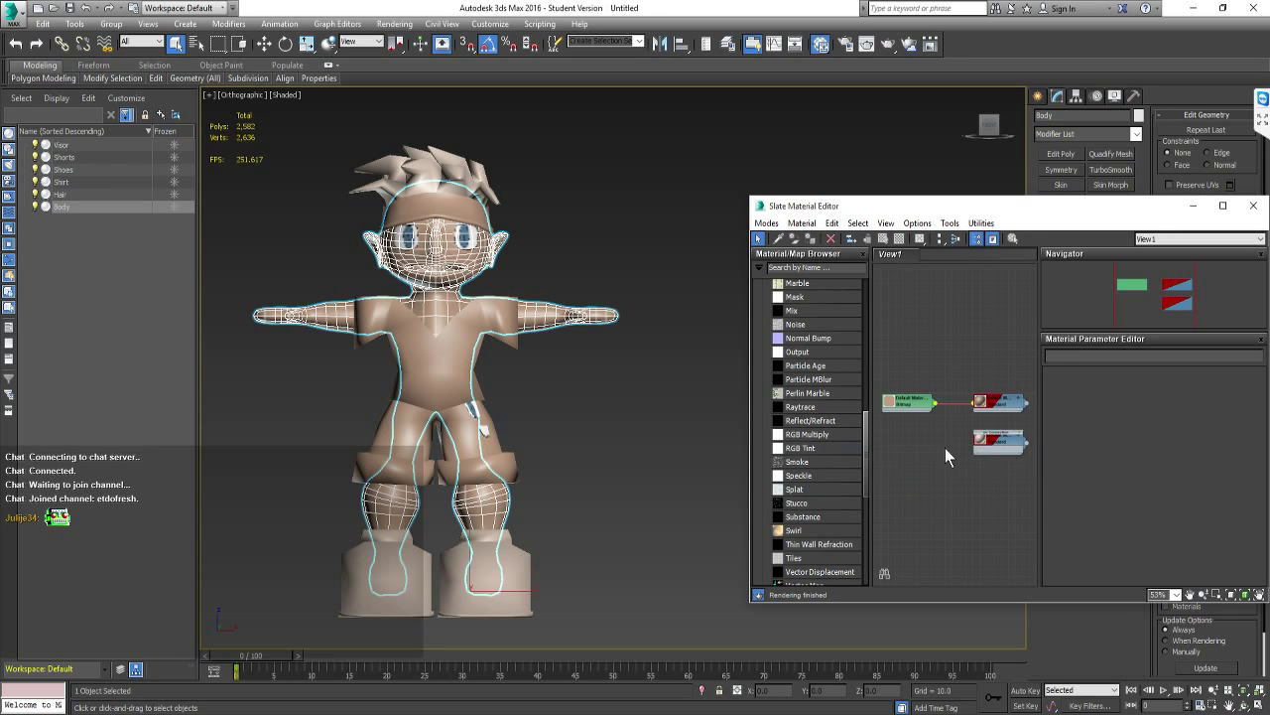
click(504, 501)
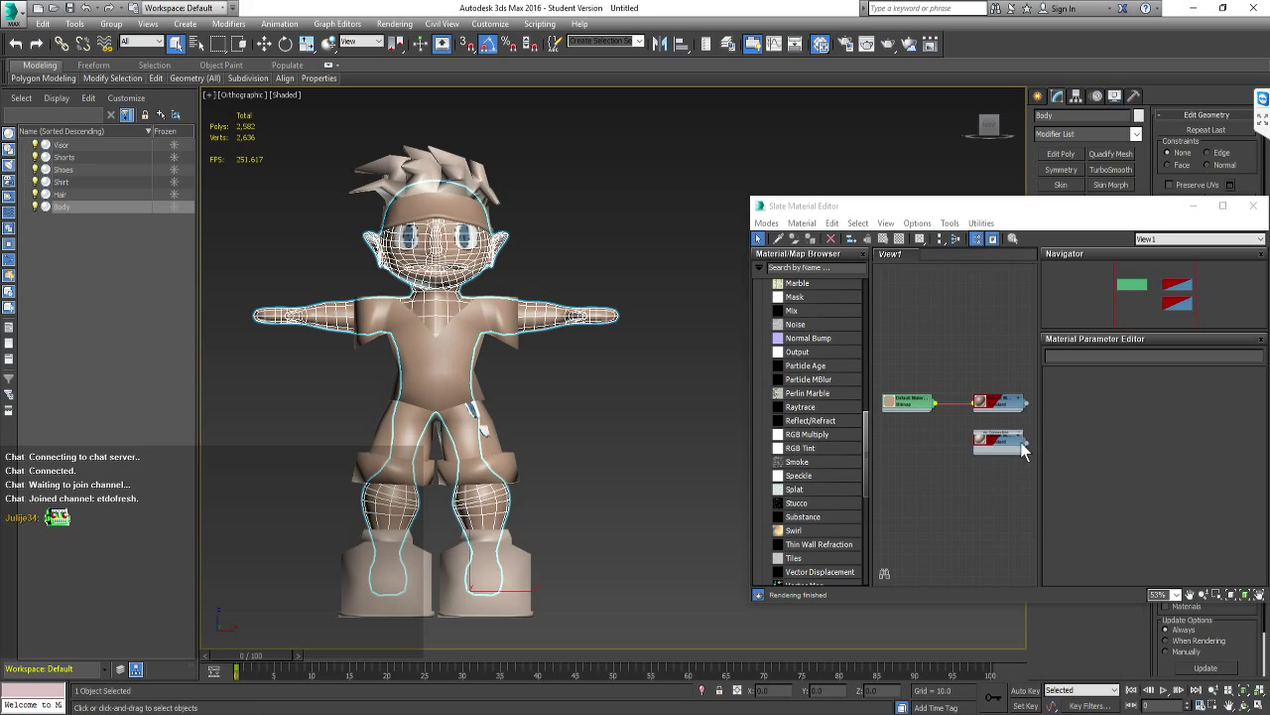
drag(1027, 443, 495, 498)
click(987, 444)
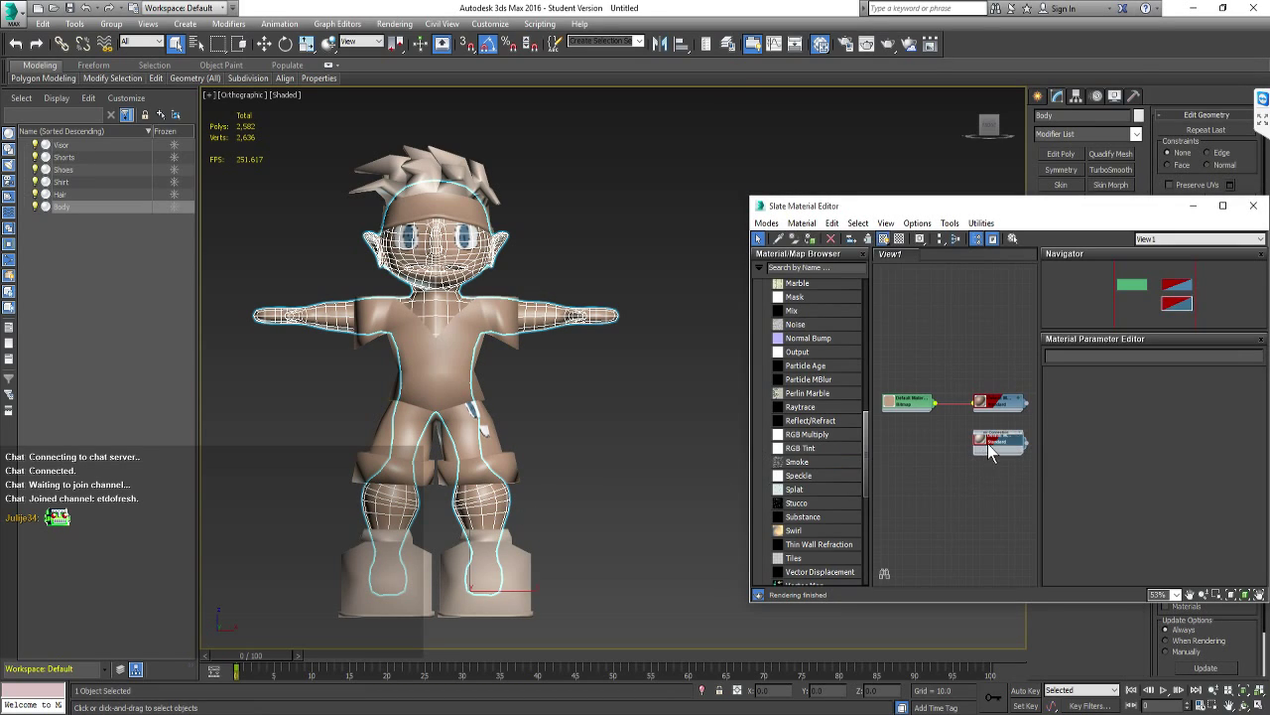
click(598, 448)
click(486, 508)
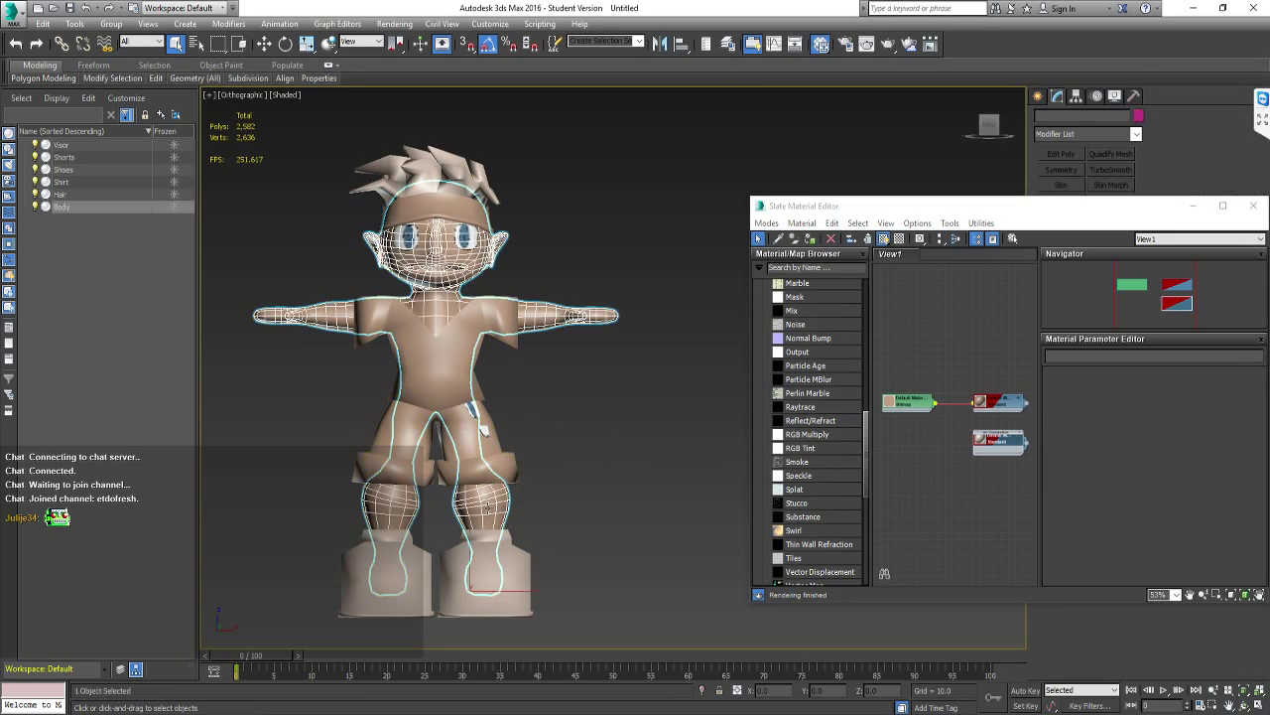
Select the Shorts, Shirt and Visor together and assign them the Default Material that has no diffuse bitmap
click(475, 445)
ctrl+click(434, 335)
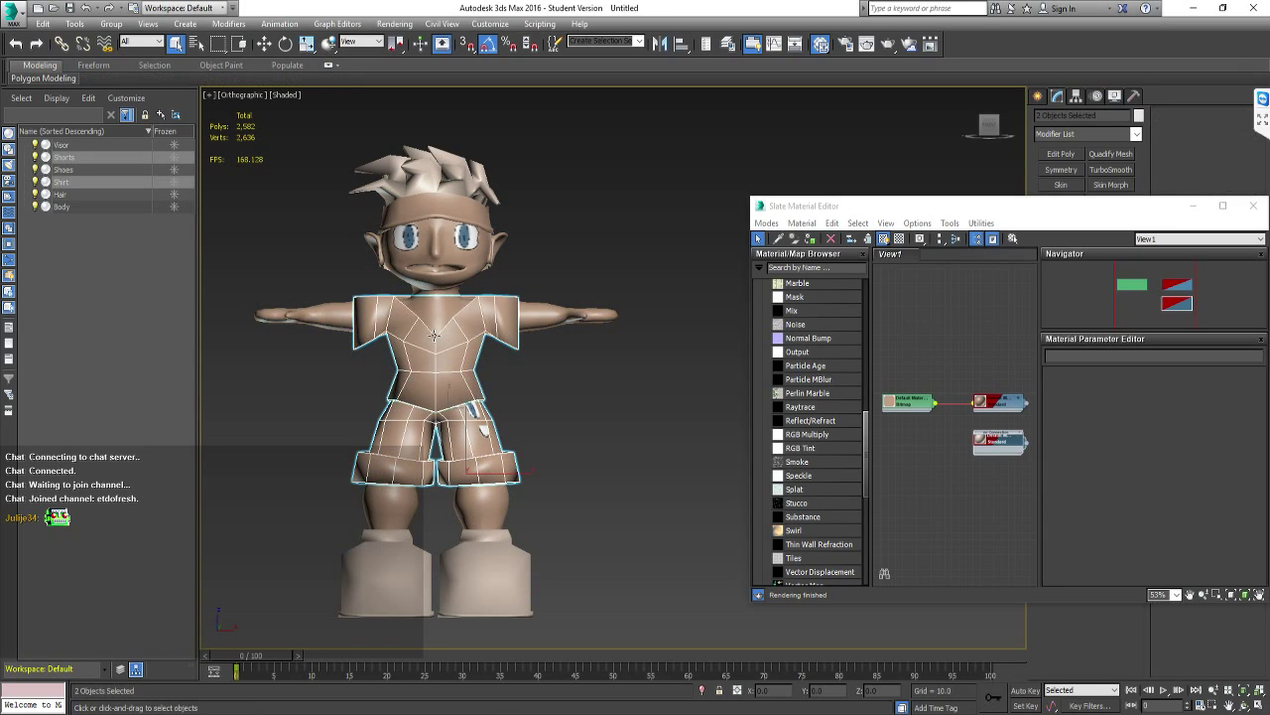
ctrl+click(468, 216)
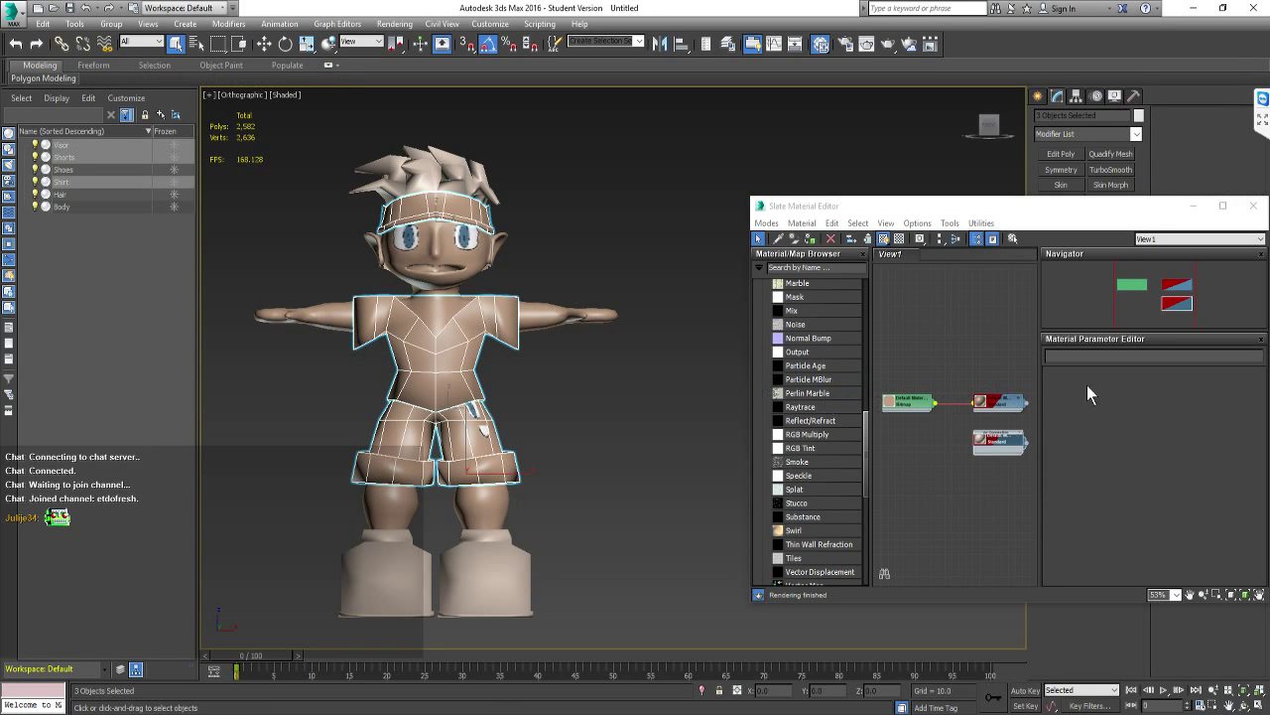
click(989, 444)
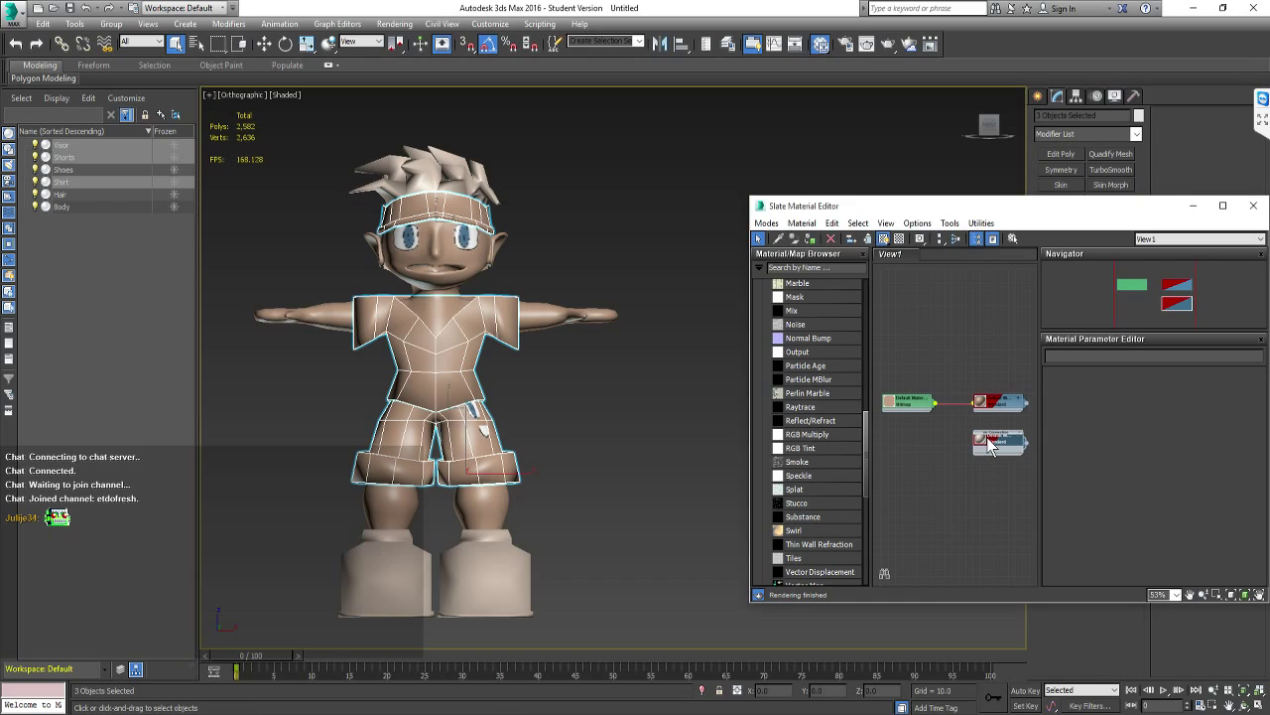
double_click(990, 444)
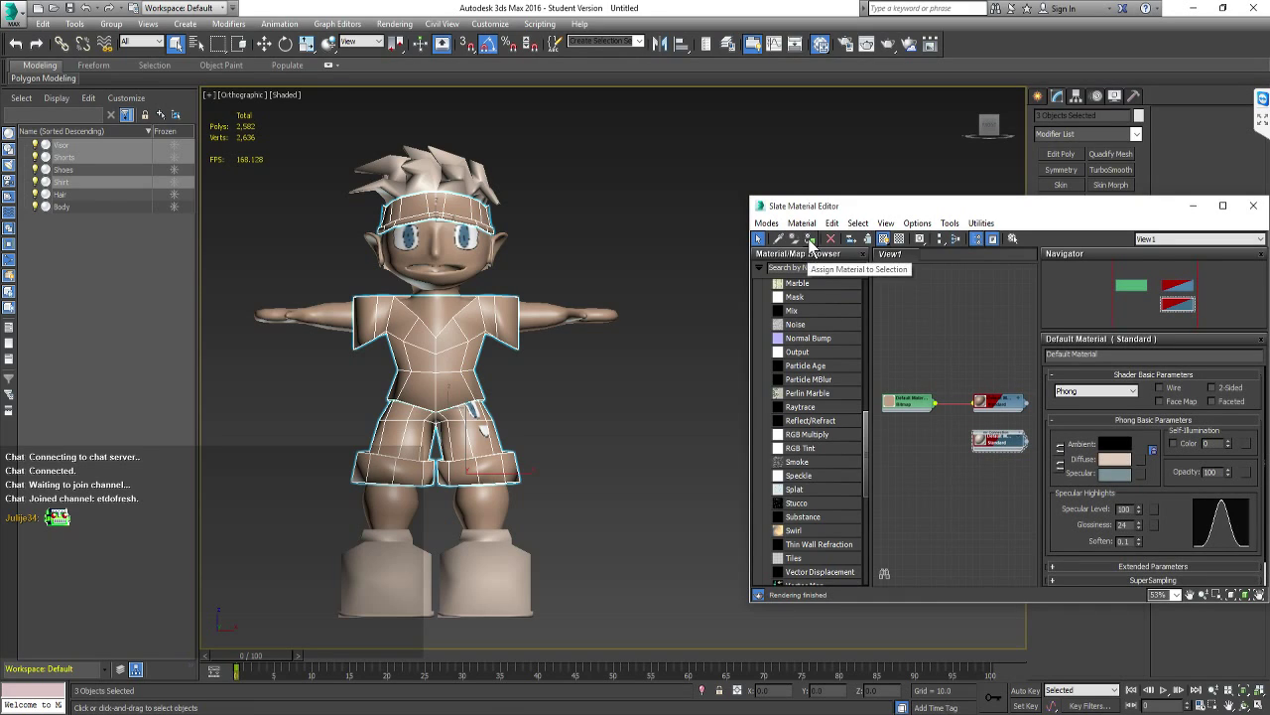
click(811, 245)
click(645, 417)
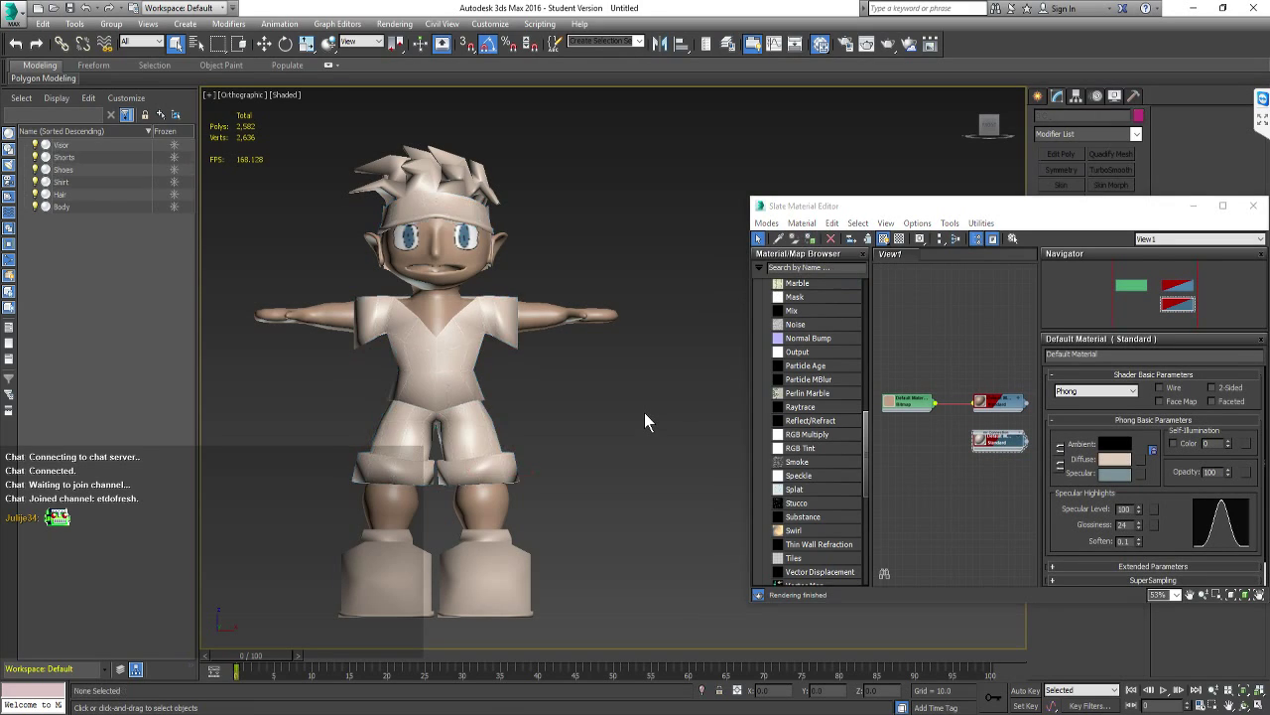
Examine the character's materials in a perspective view from several angles and close the Slate Material Editor
alt+middle_drag(388, 411, 430, 415)
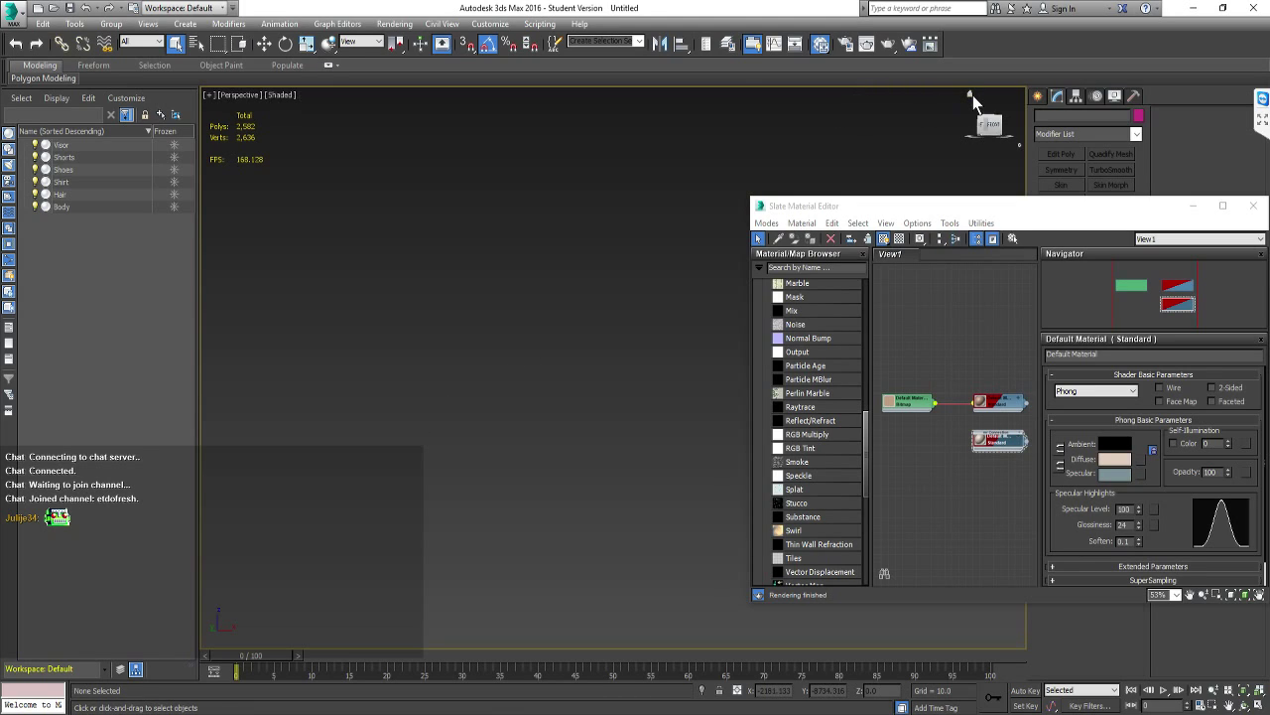
click(970, 94)
scroll(592, 260, down, 8)
middle_drag(627, 243, 603, 330)
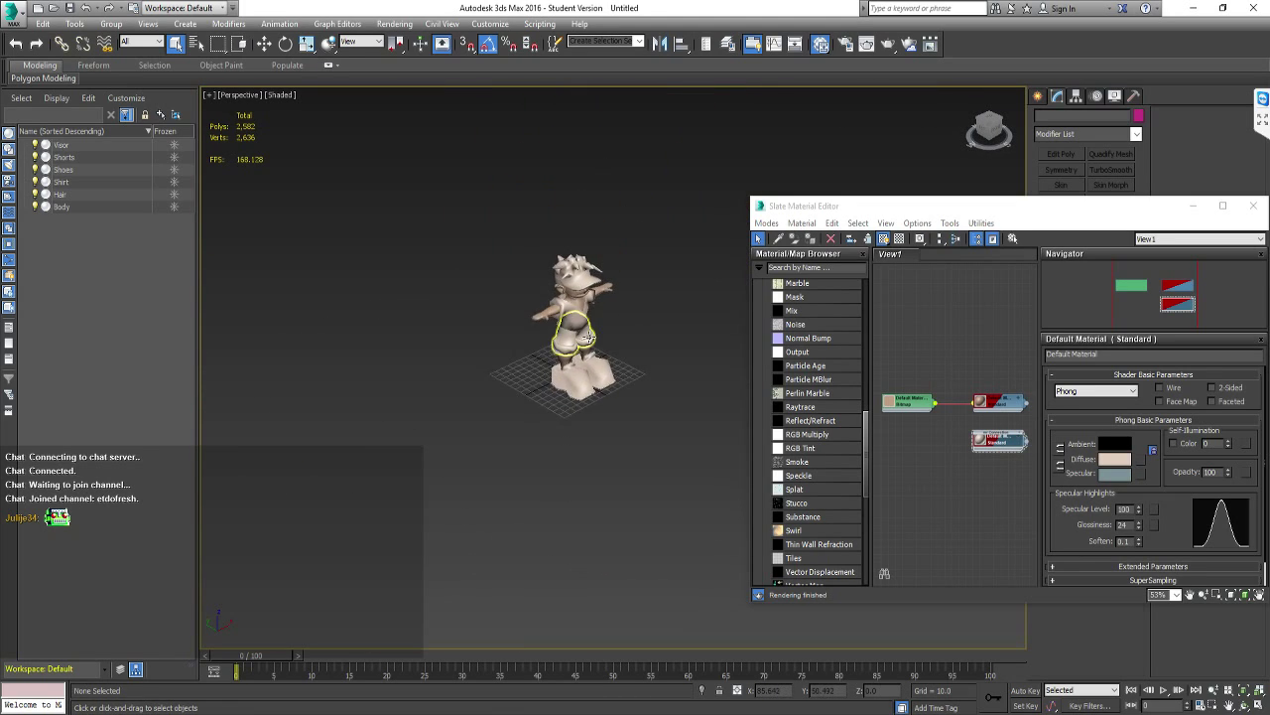
scroll(606, 329, up, 4)
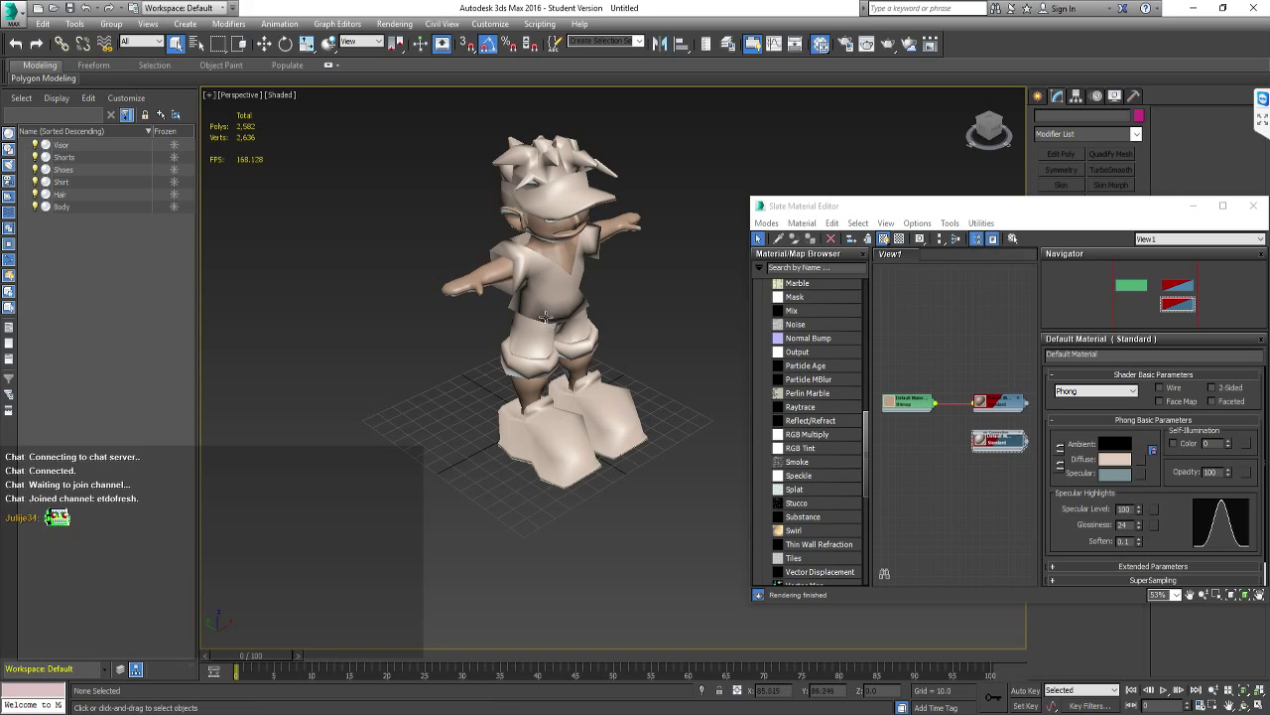
alt+middle_drag(605, 338, 516, 298)
drag(961, 206, 662, 227)
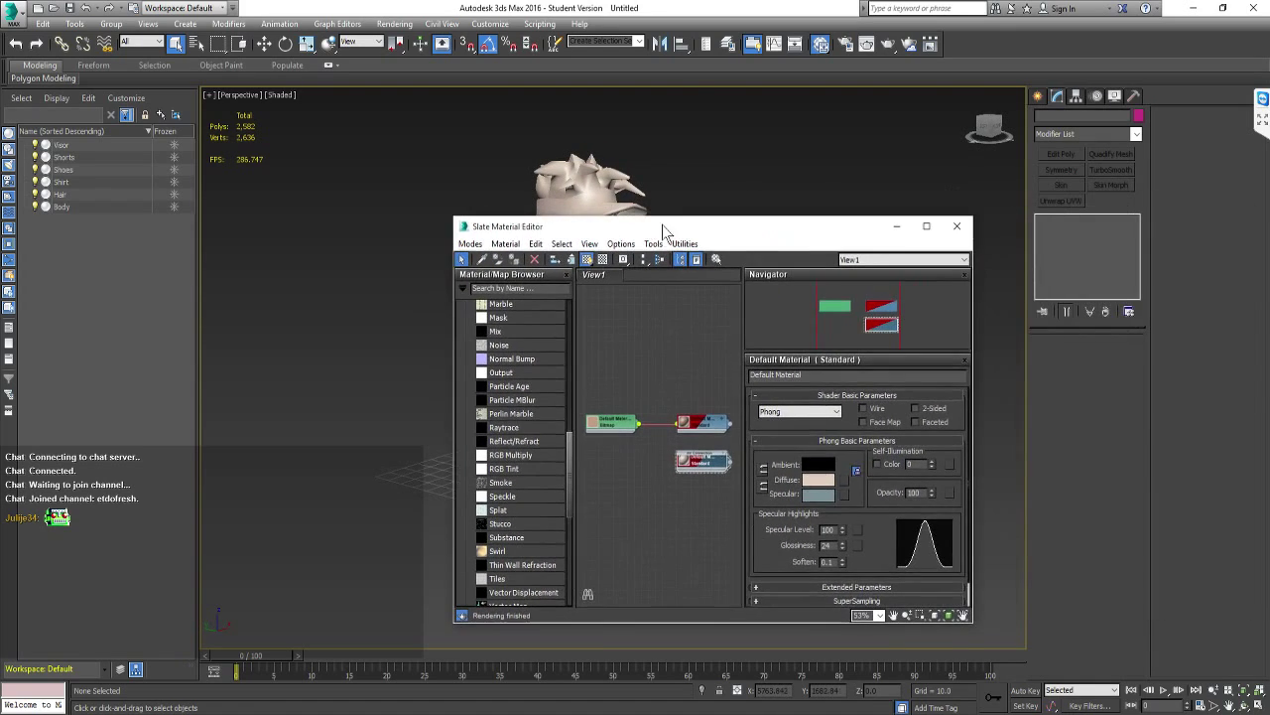
click(957, 227)
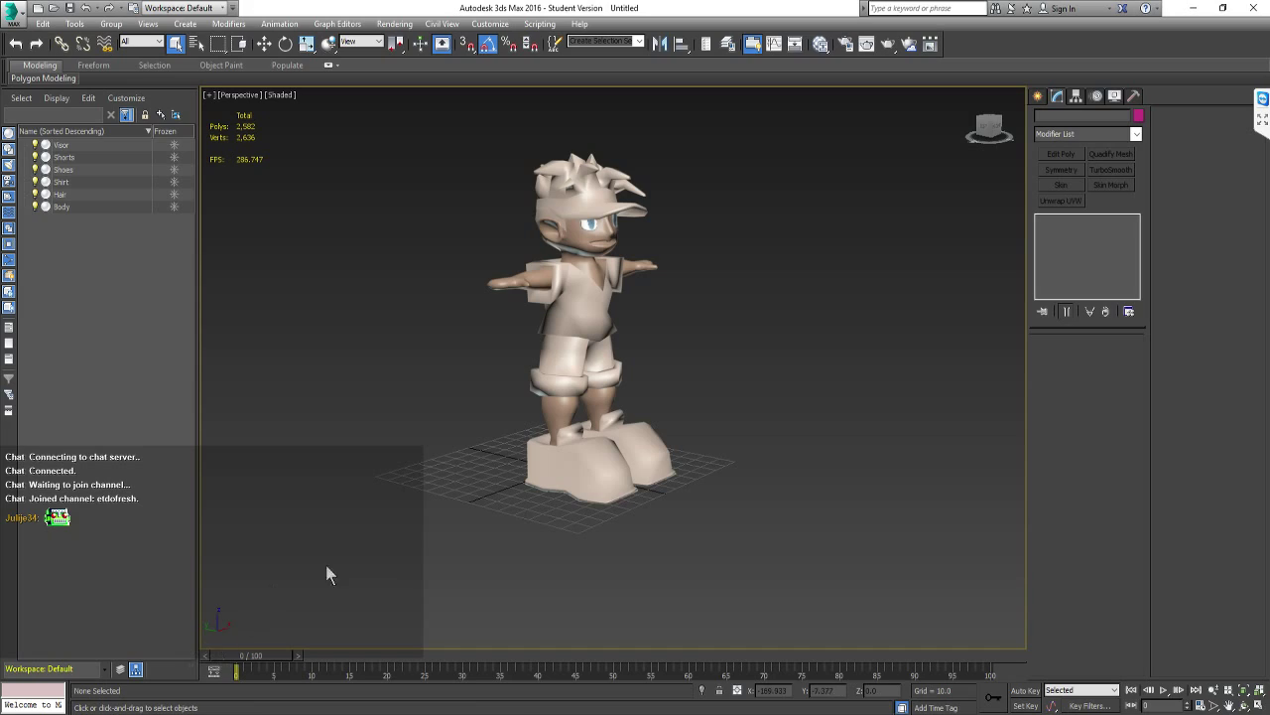
Reopen the Slate Material Editor, rename the material with the diffuse bitmap as "BobbyCharacter00 - Body Material" and copy that name
key(m)
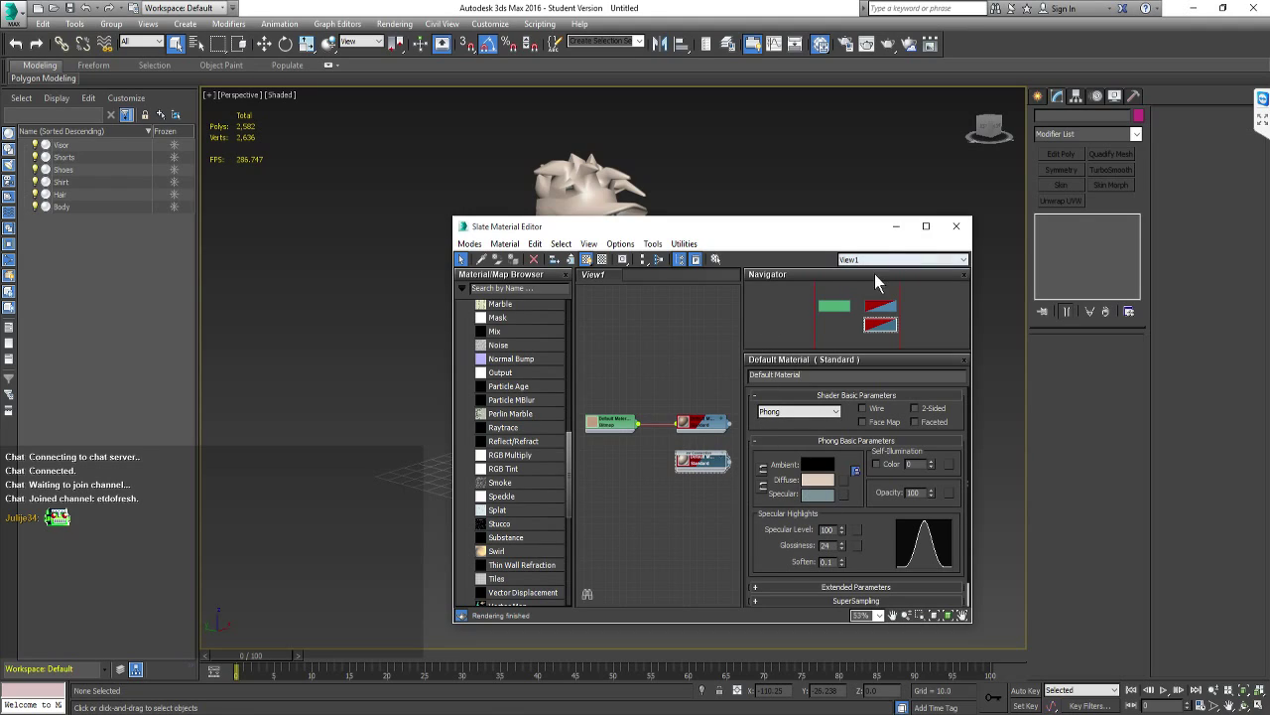
click(700, 424)
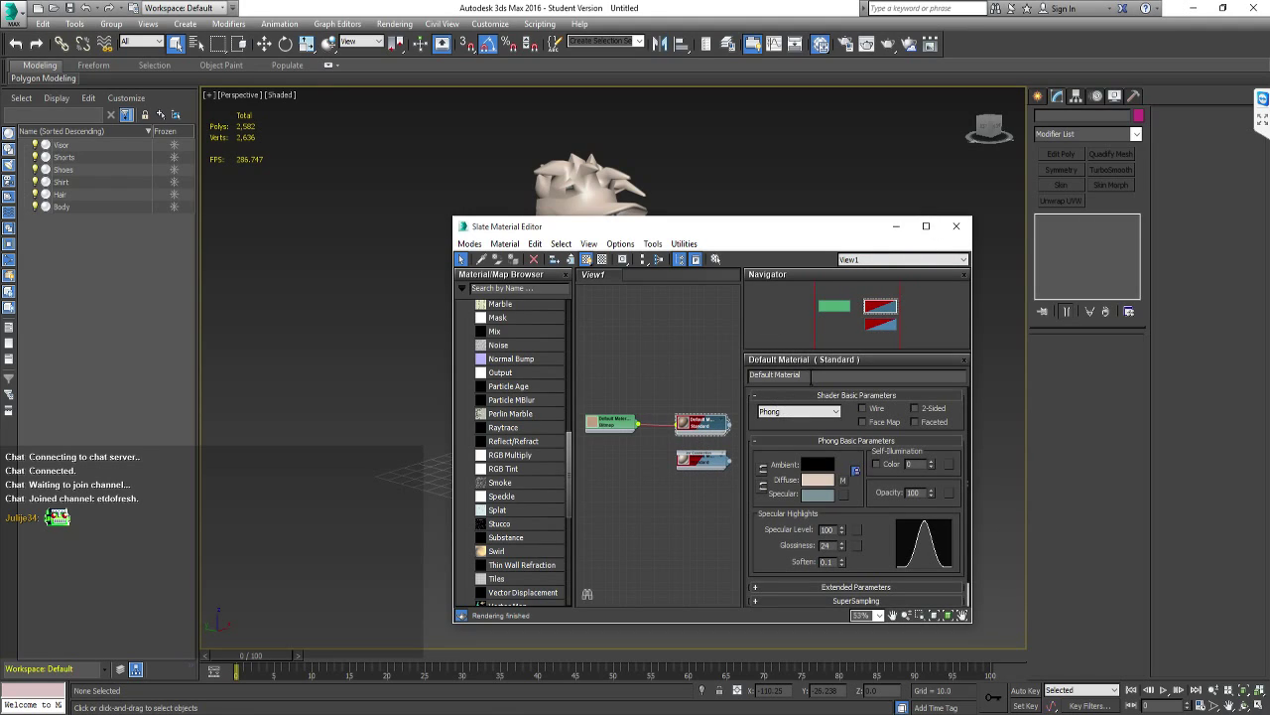
click(812, 375)
text(B)
text(Bob)
text(byChara)
text(cter00_Body)
key(Return)
key(ctrl+c)
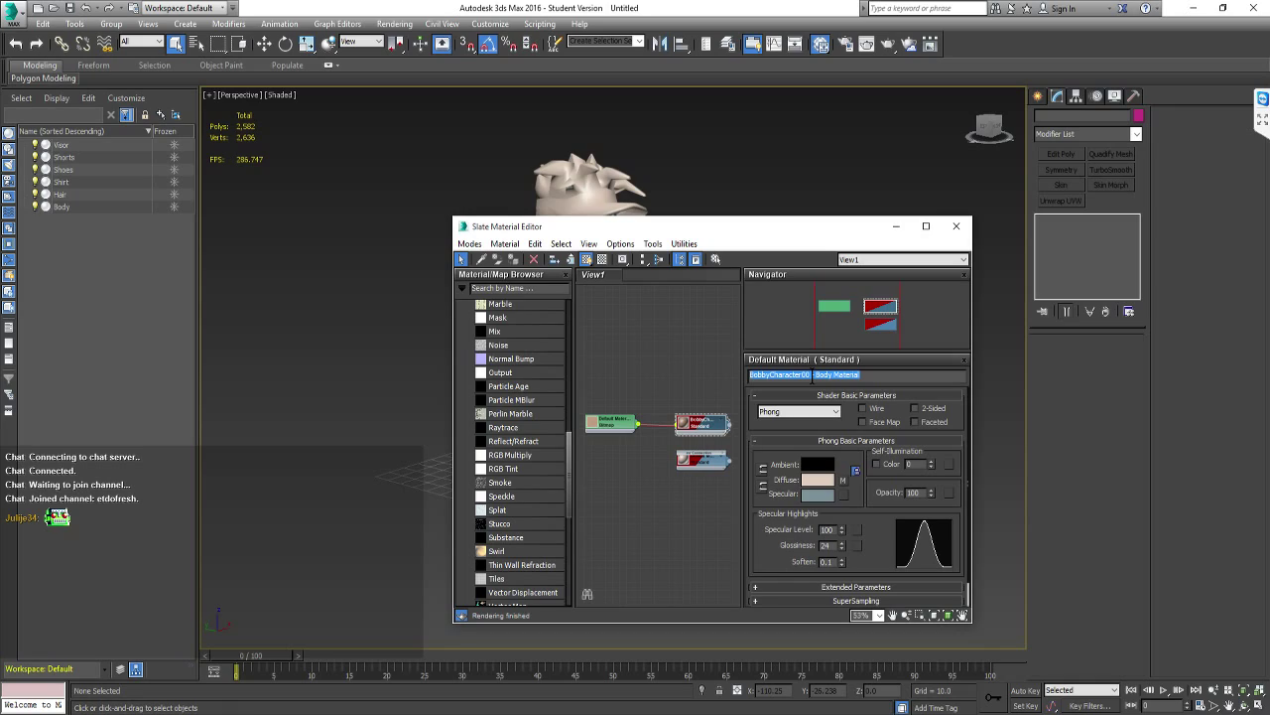
Rename the material without a diffuse bitmap as "BobbyCharacter00 - Default Material" and close the Slate Material Editor
double_click(706, 461)
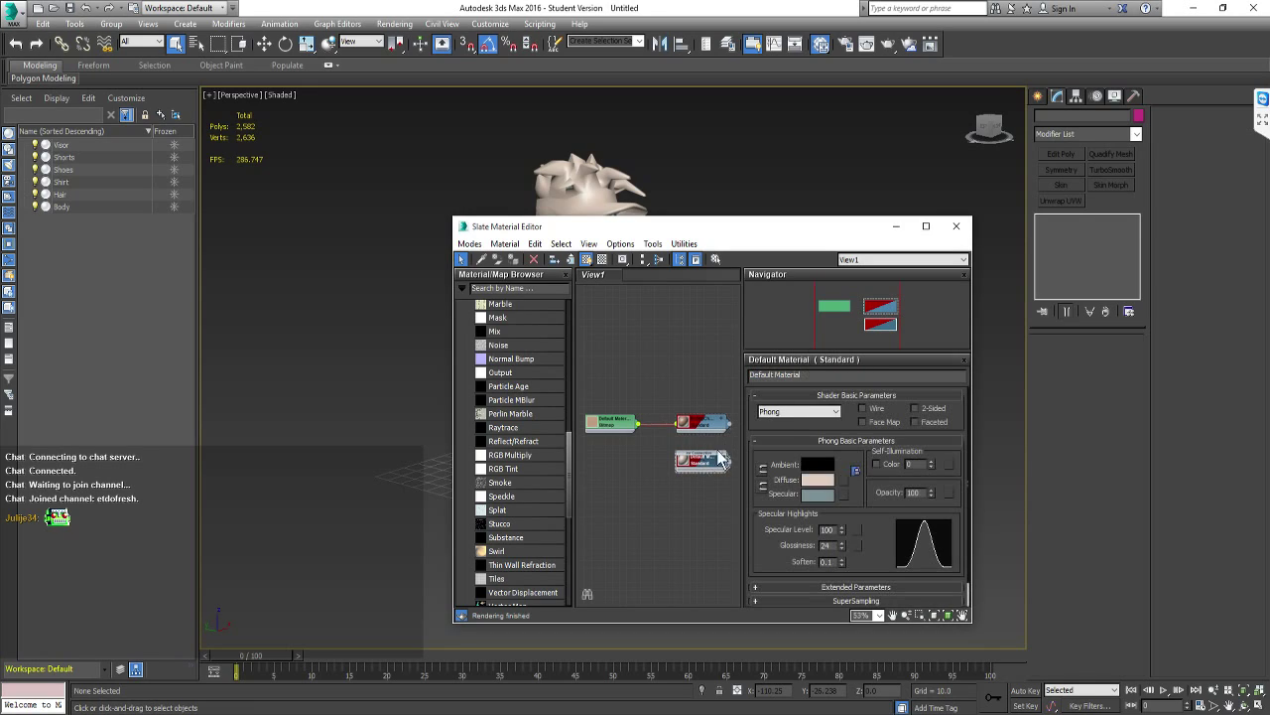
click(812, 374)
key(ctrl+v)
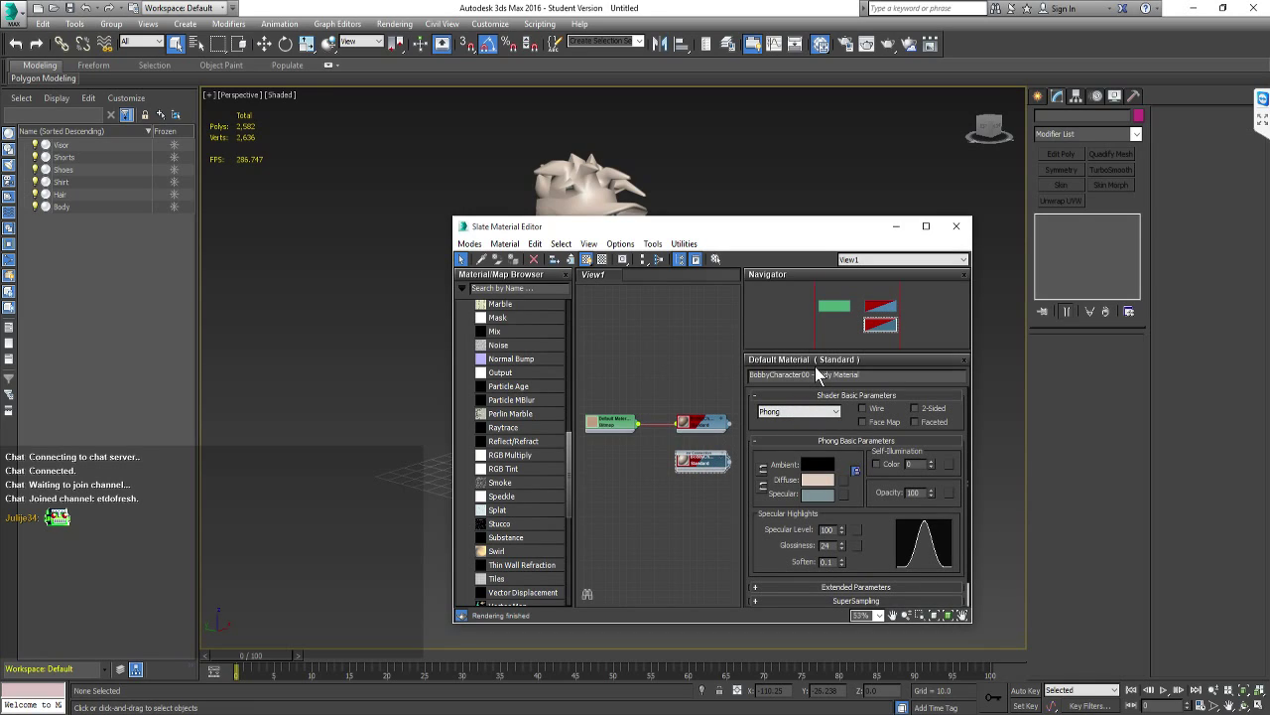
drag(816, 374, 867, 378)
text(Default)
key(Return)
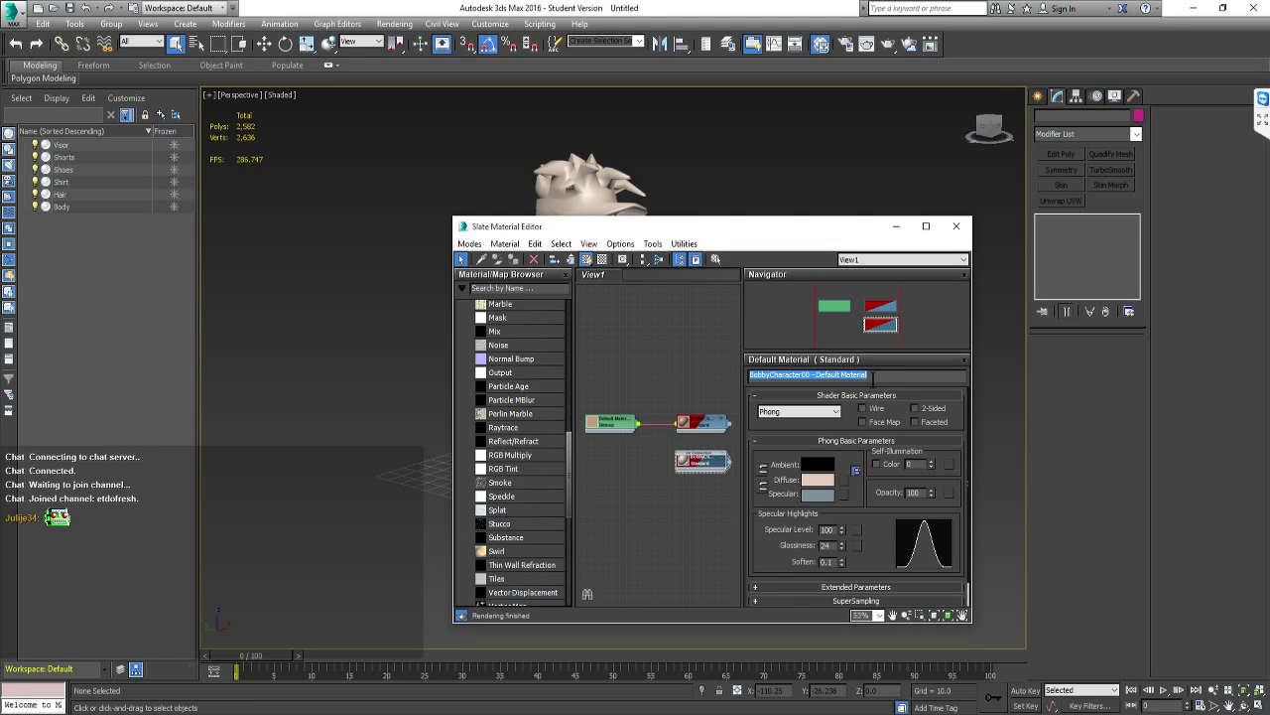
click(956, 226)
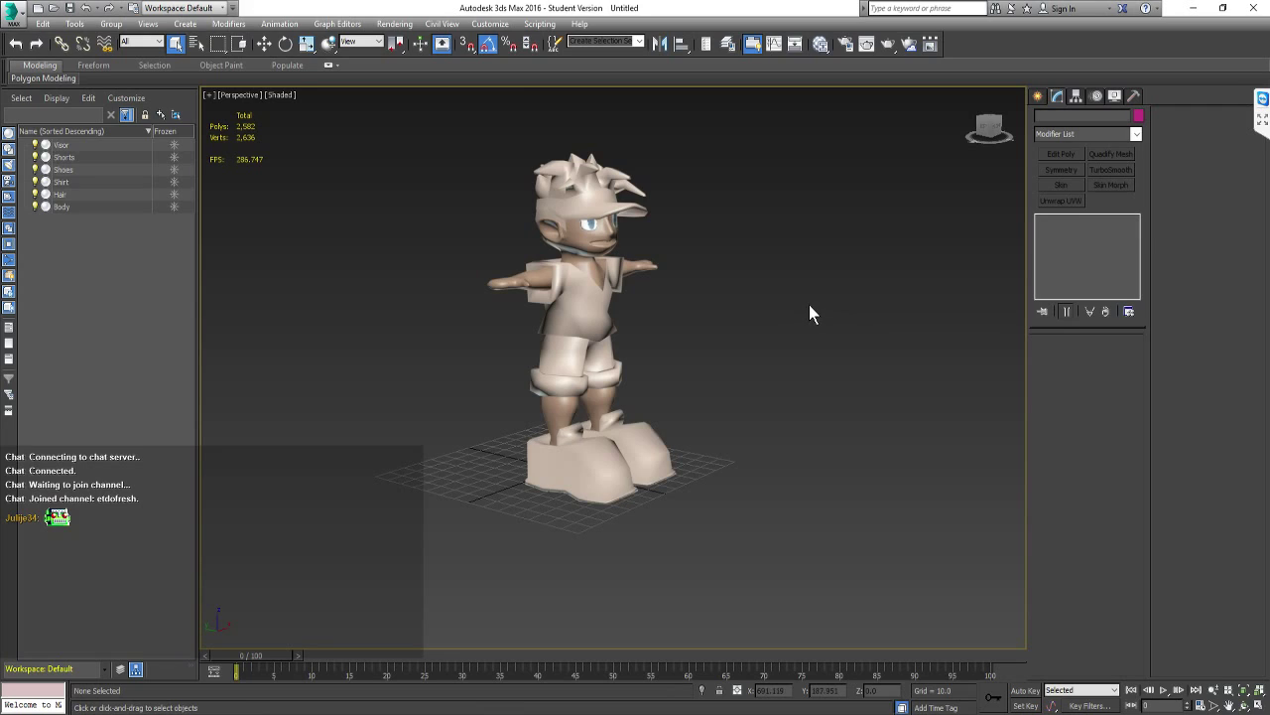
Examine the character with its materials from several angles and return to the home perspective view
click(584, 298)
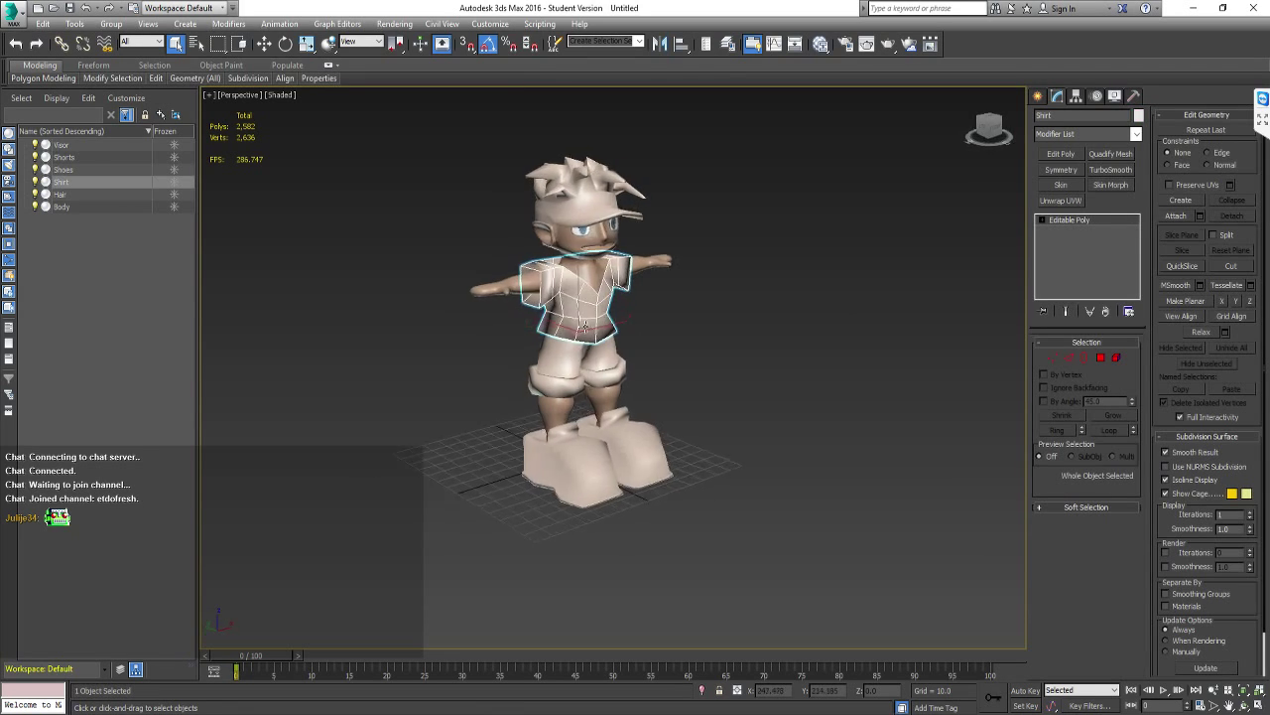
alt+middle_drag(583, 297, 666, 299)
click(732, 334)
click(663, 320)
click(609, 340)
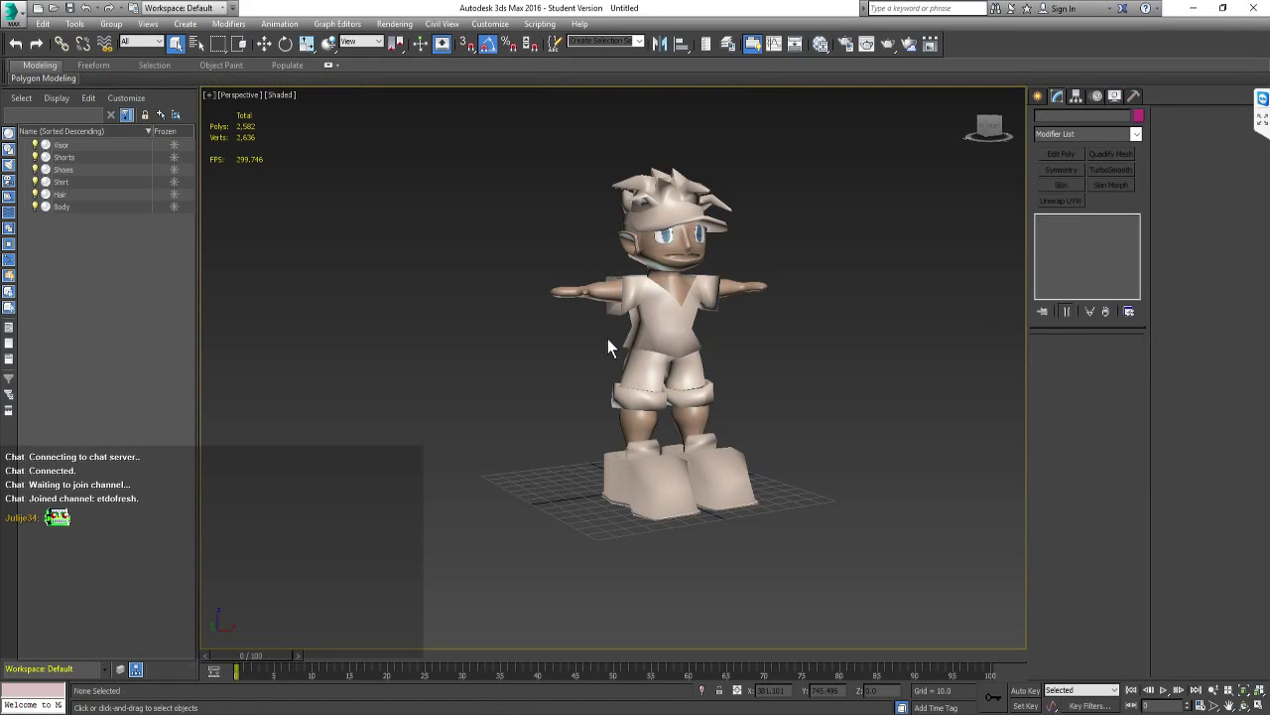
click(970, 95)
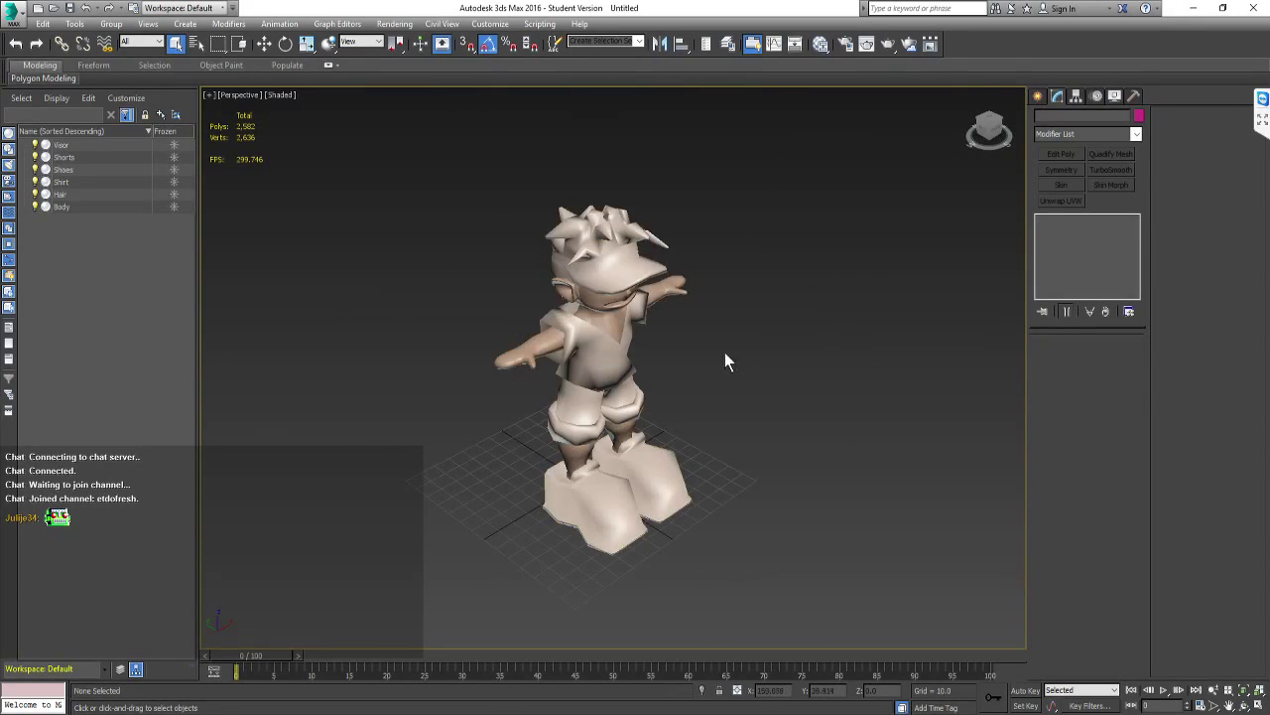
middle_drag(613, 376, 694, 348)
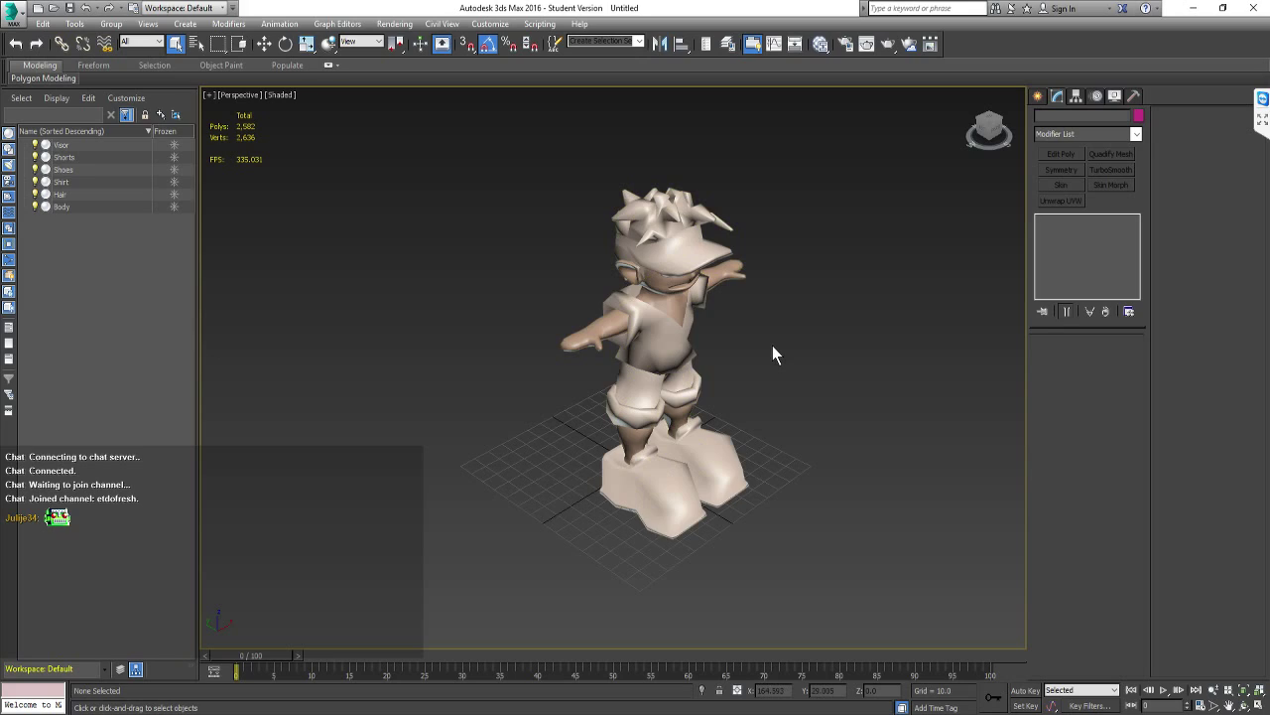
middle_drag(772, 347, 685, 362)
Select all six character parts and save the scene as BobbyCharacter00_06.max in the scenes folder
drag(726, 609, 734, 600)
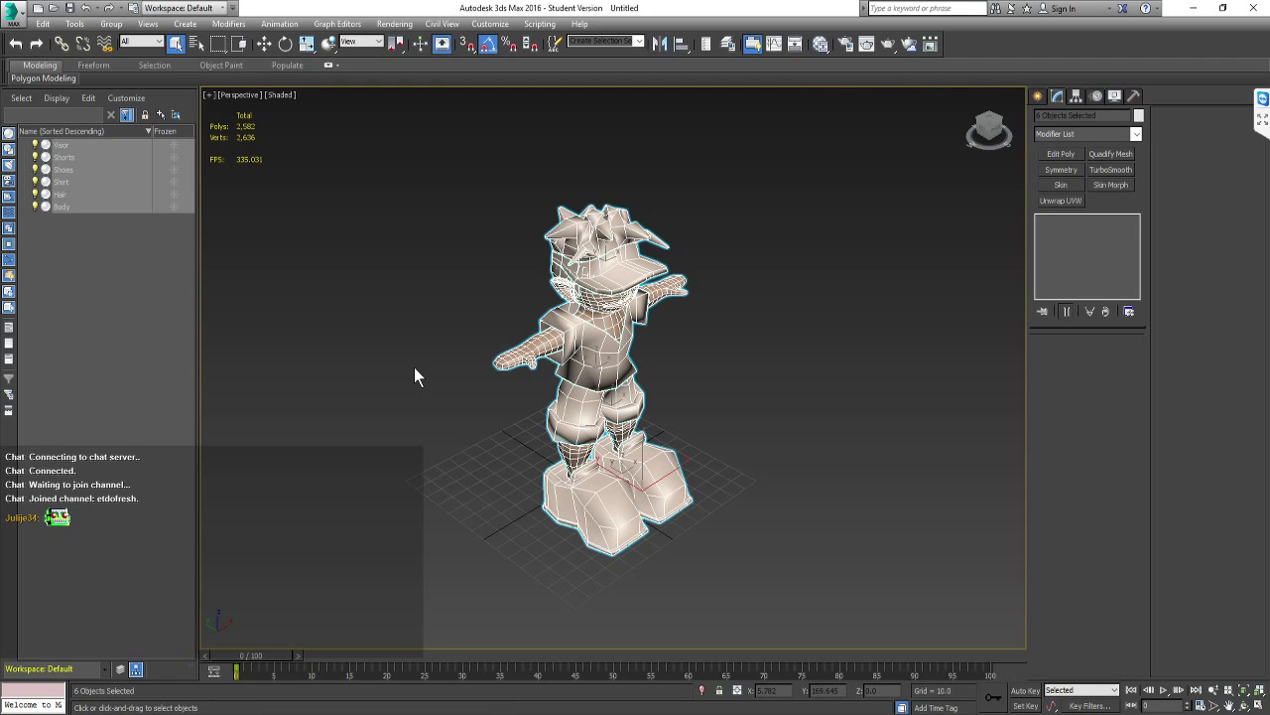
key(ctrl+s)
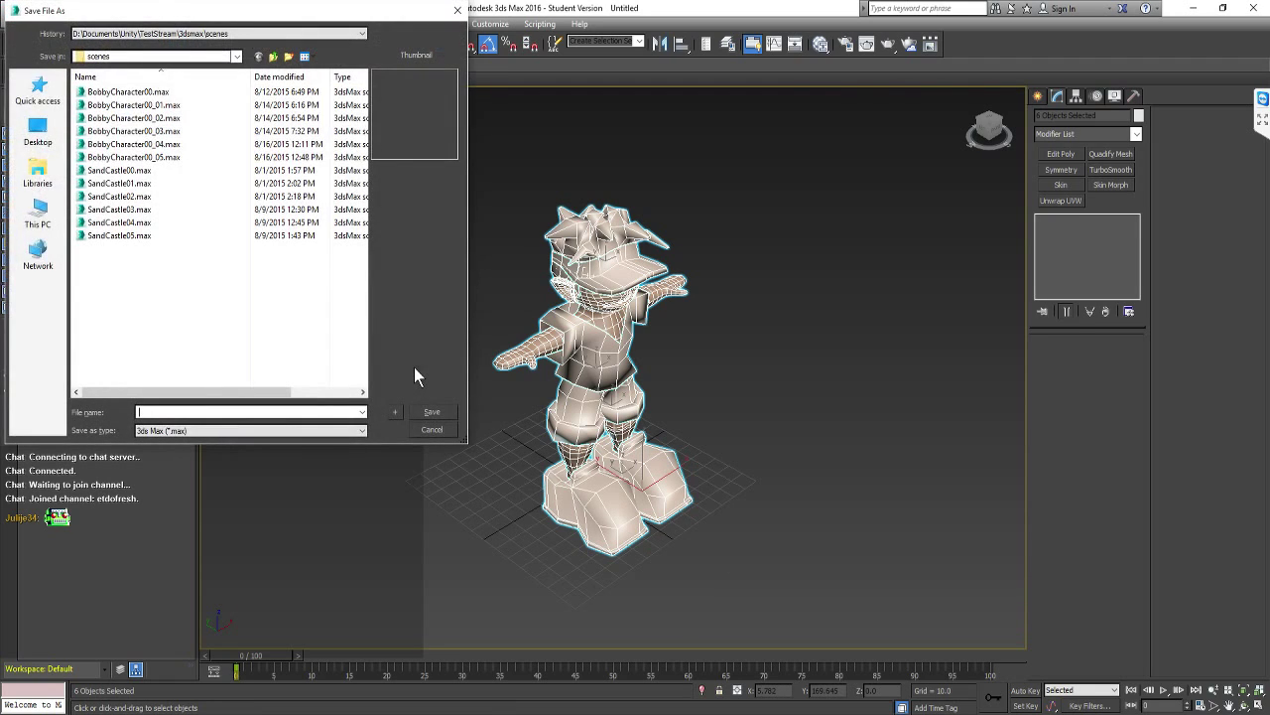
click(134, 157)
click(208, 412)
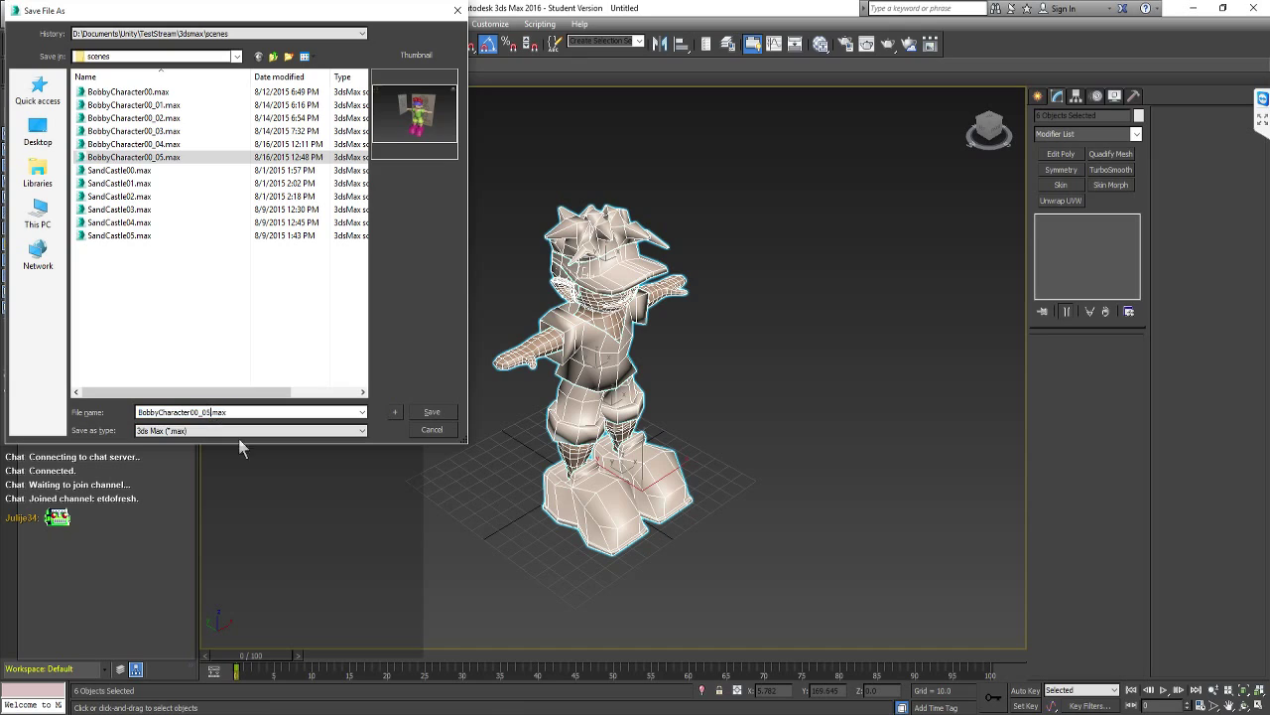
key(BackSpace)
key(Return)
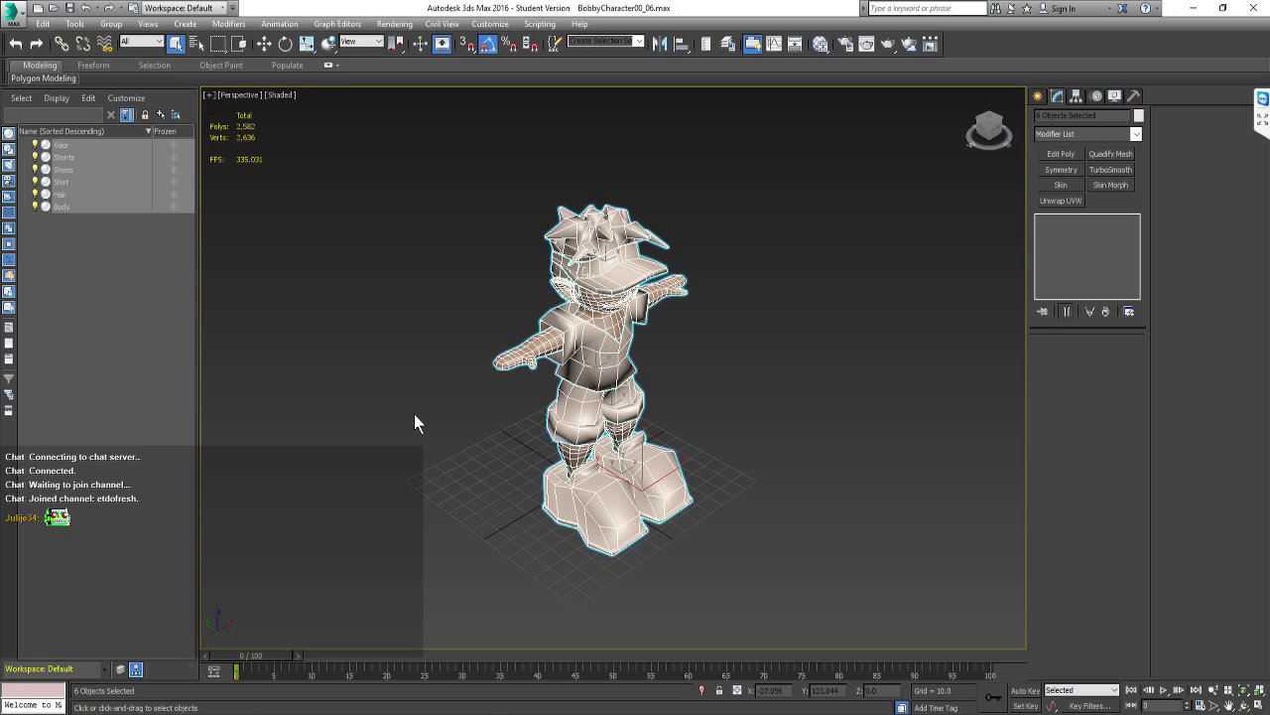
Group the selected character parts under the name BobbyCharacter00
click(110, 24)
click(118, 40)
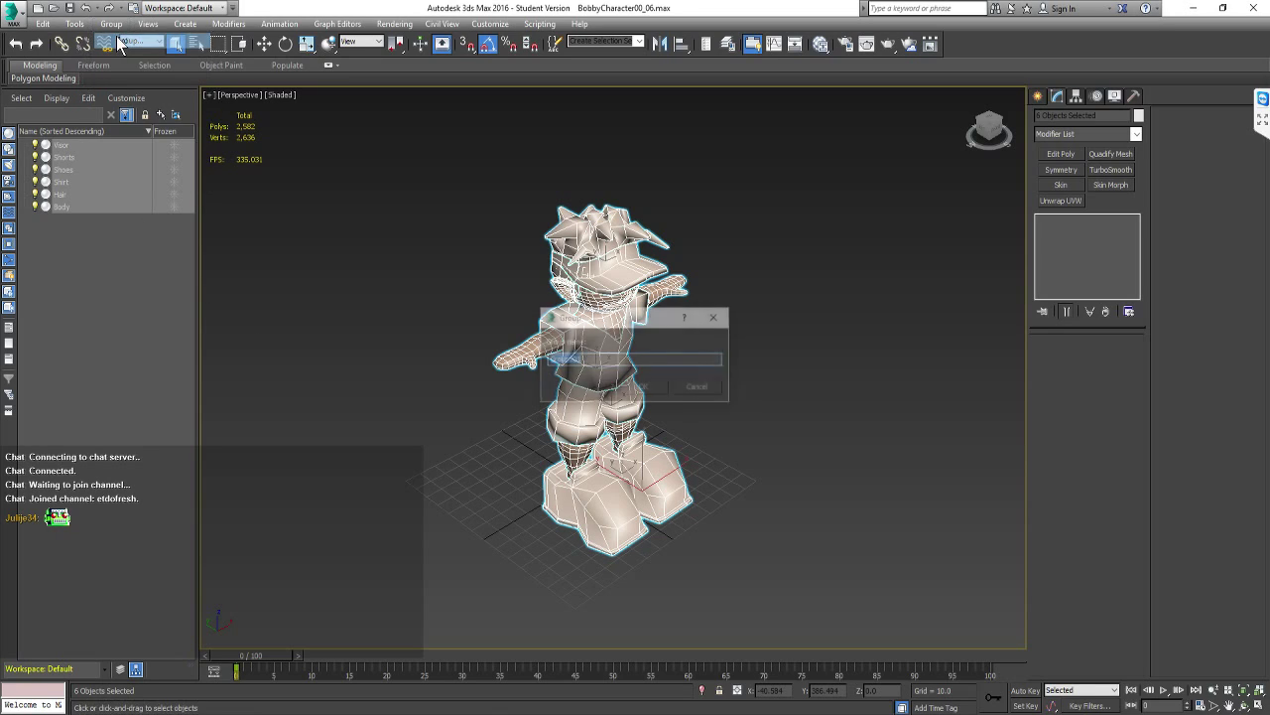
text(BobbyCharacter00)
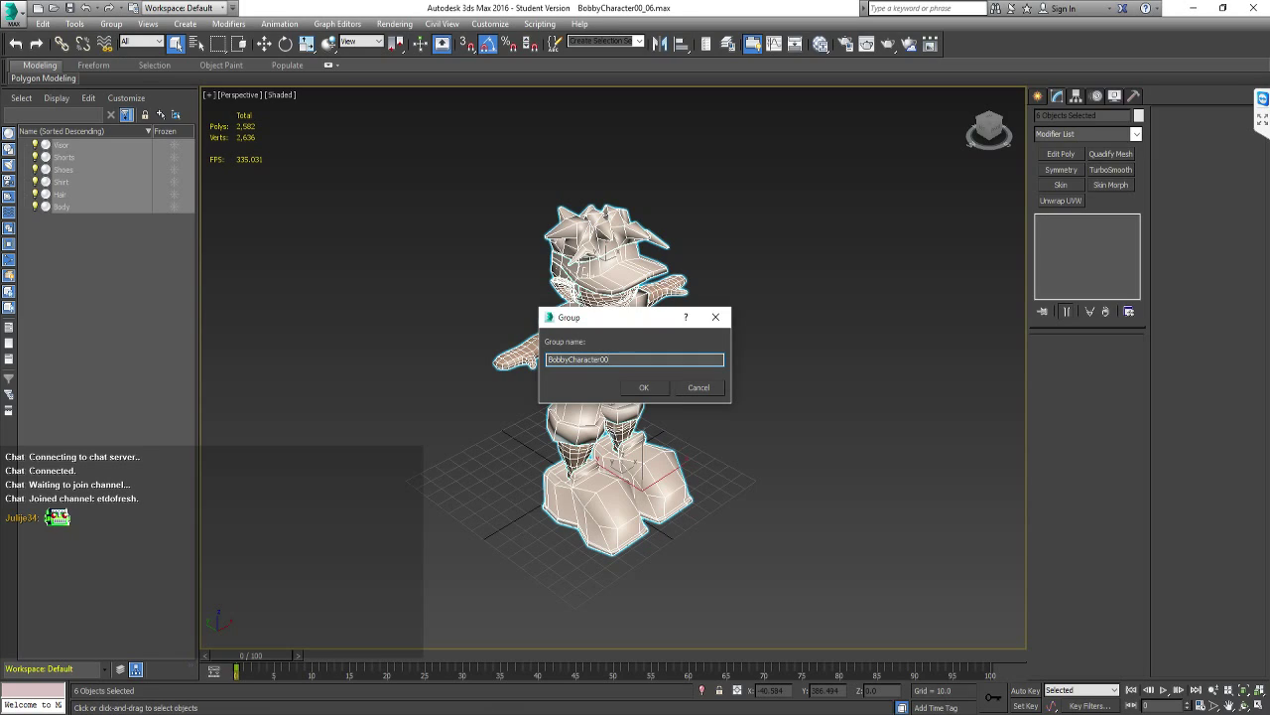
key(Return)
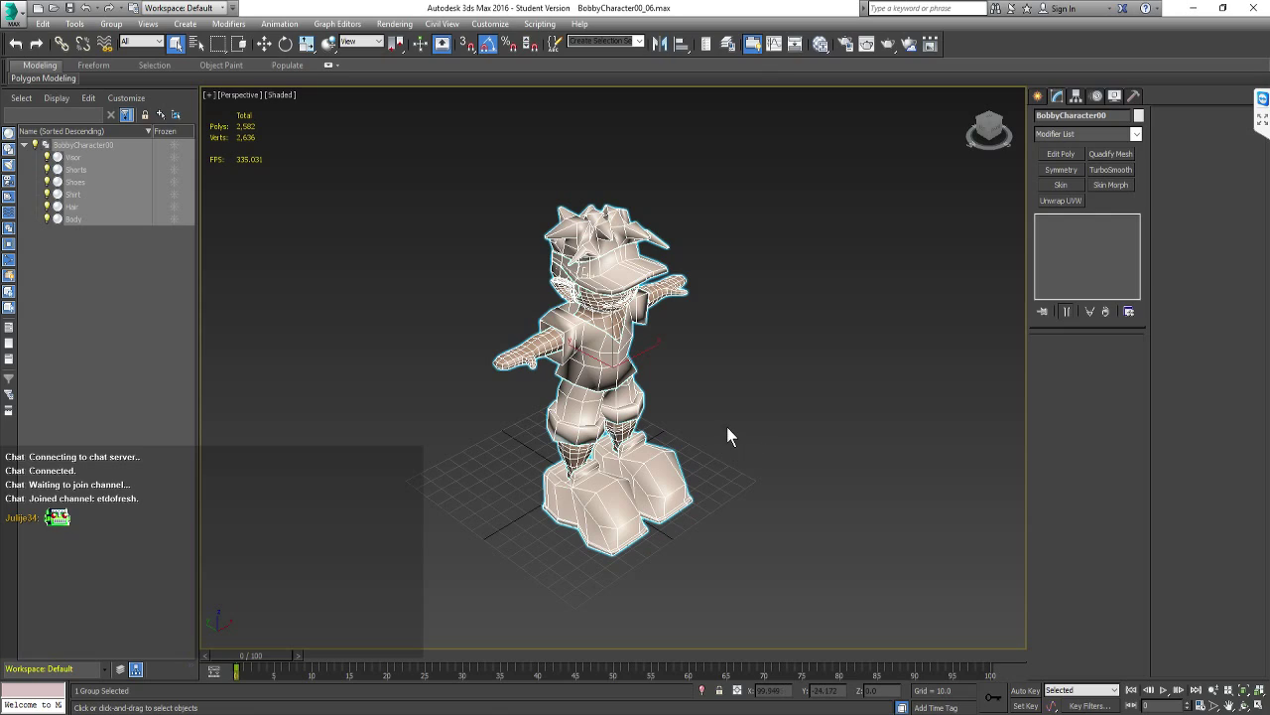
Enable Affect Pivot Only for the BobbyCharacter00 group and place its pivot at 0 on X, Y and Z
click(1076, 96)
click(1084, 186)
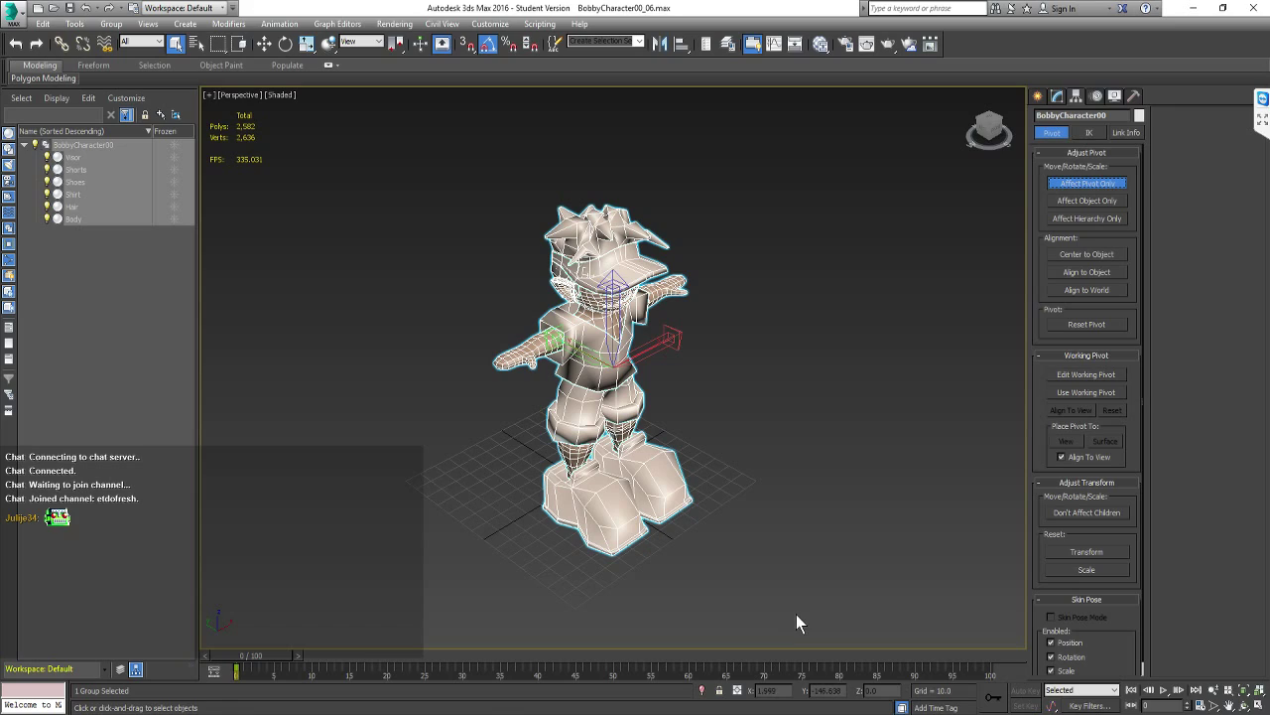
key(w)
right_click(851, 692)
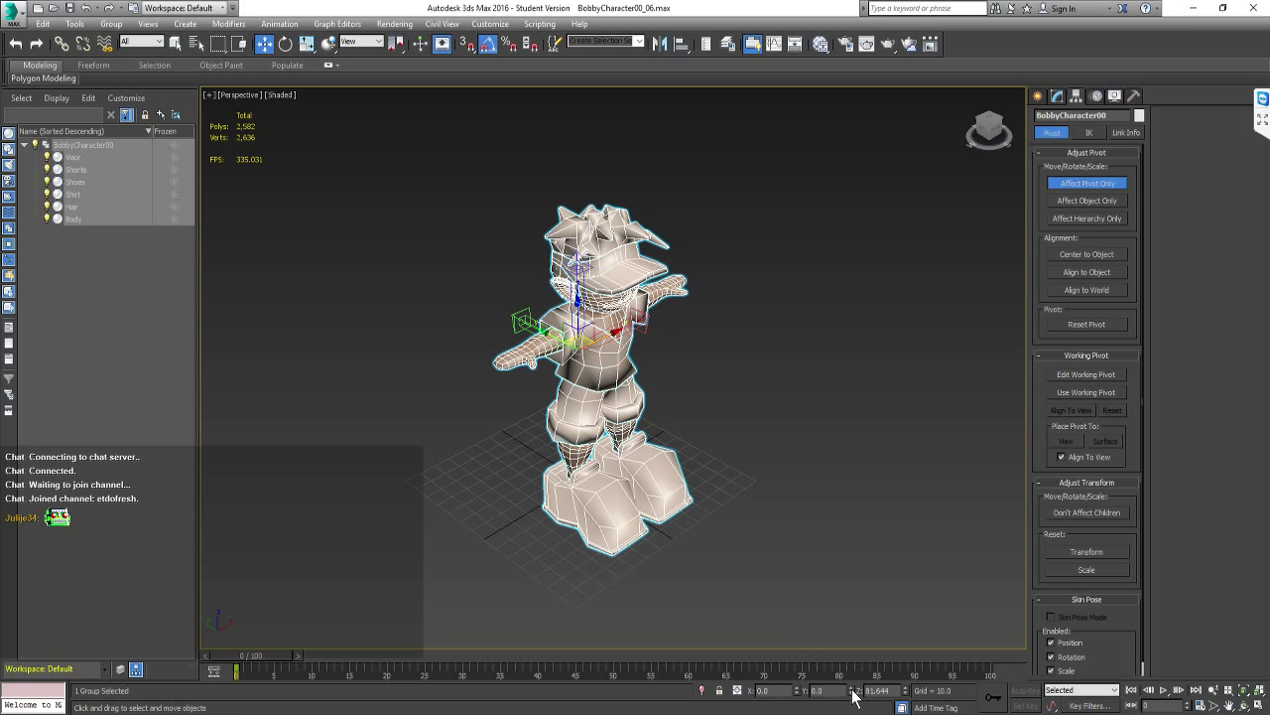
right_click(905, 690)
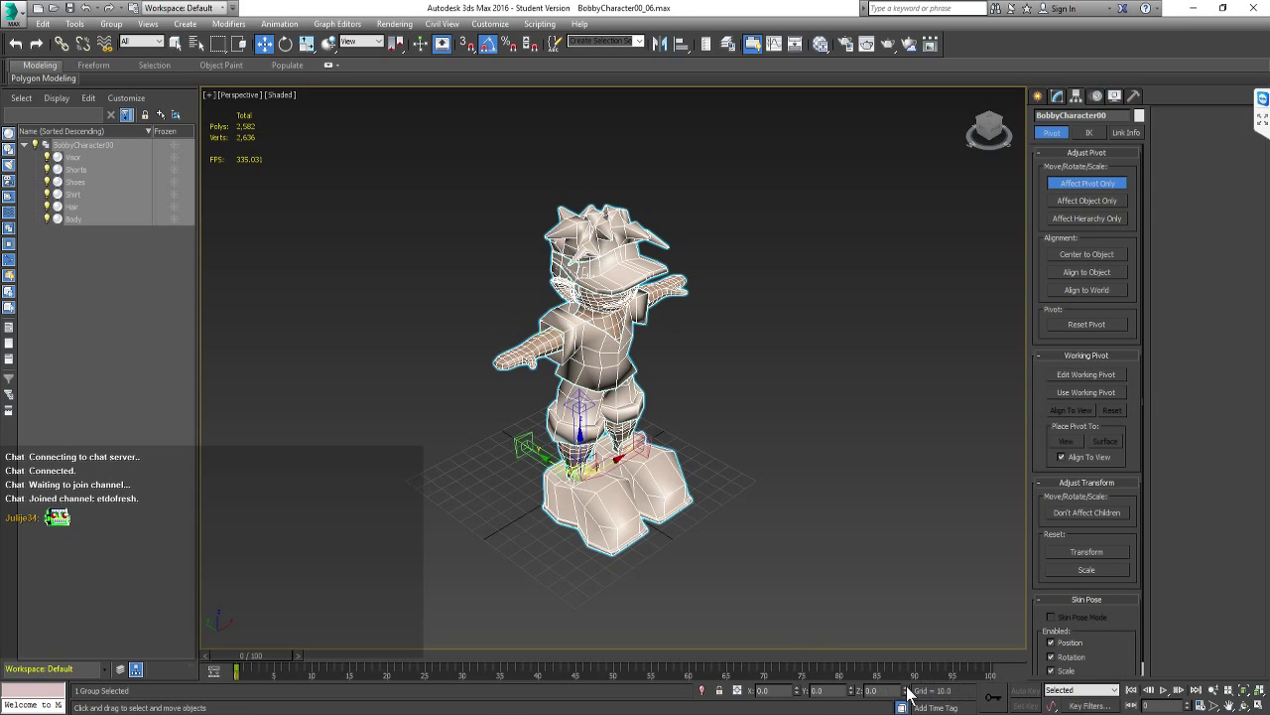
In the Left view, move the pivot beneath the legs to Y about -13.97, set its X rotation to 90 and end pivot editing
click(988, 140)
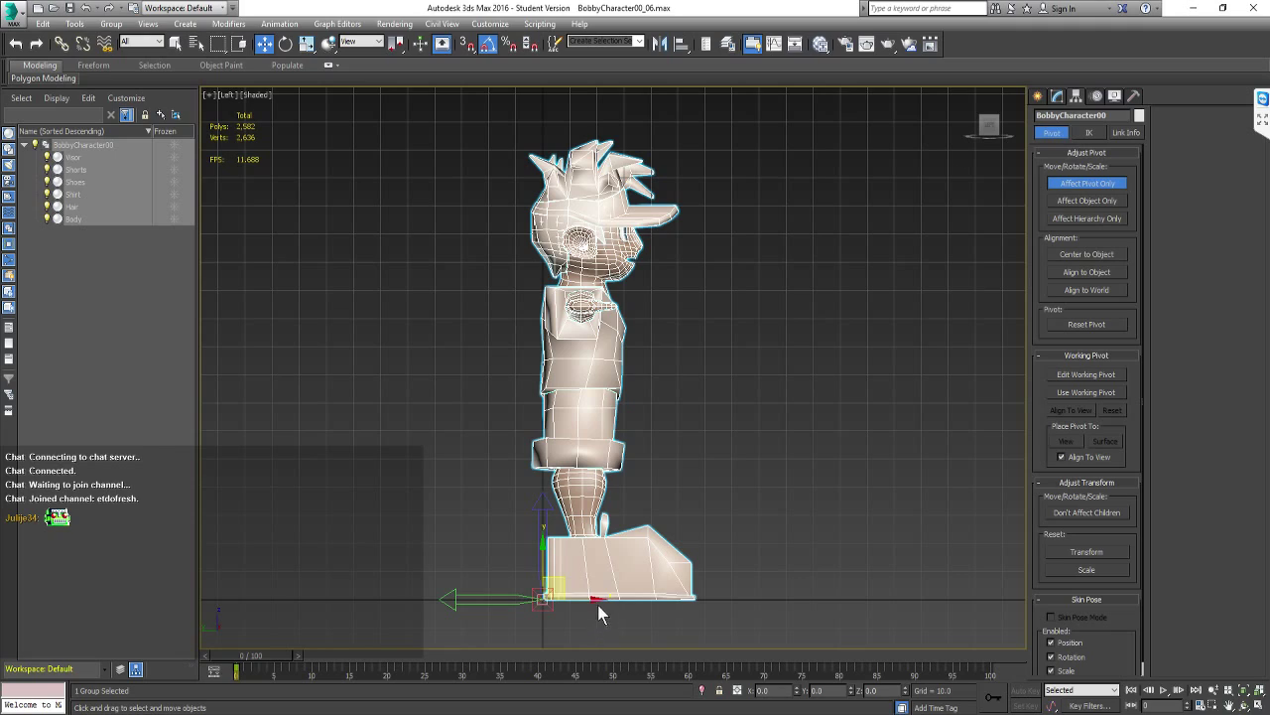
drag(596, 596, 632, 603)
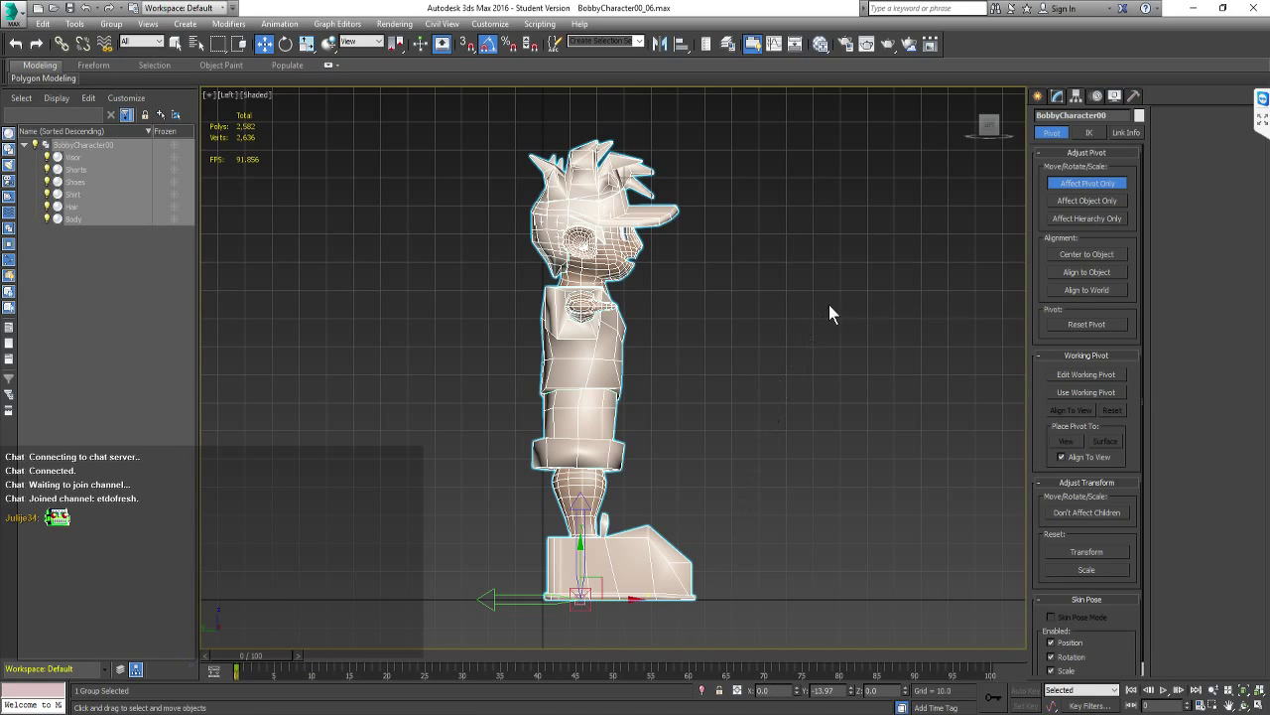
key(e)
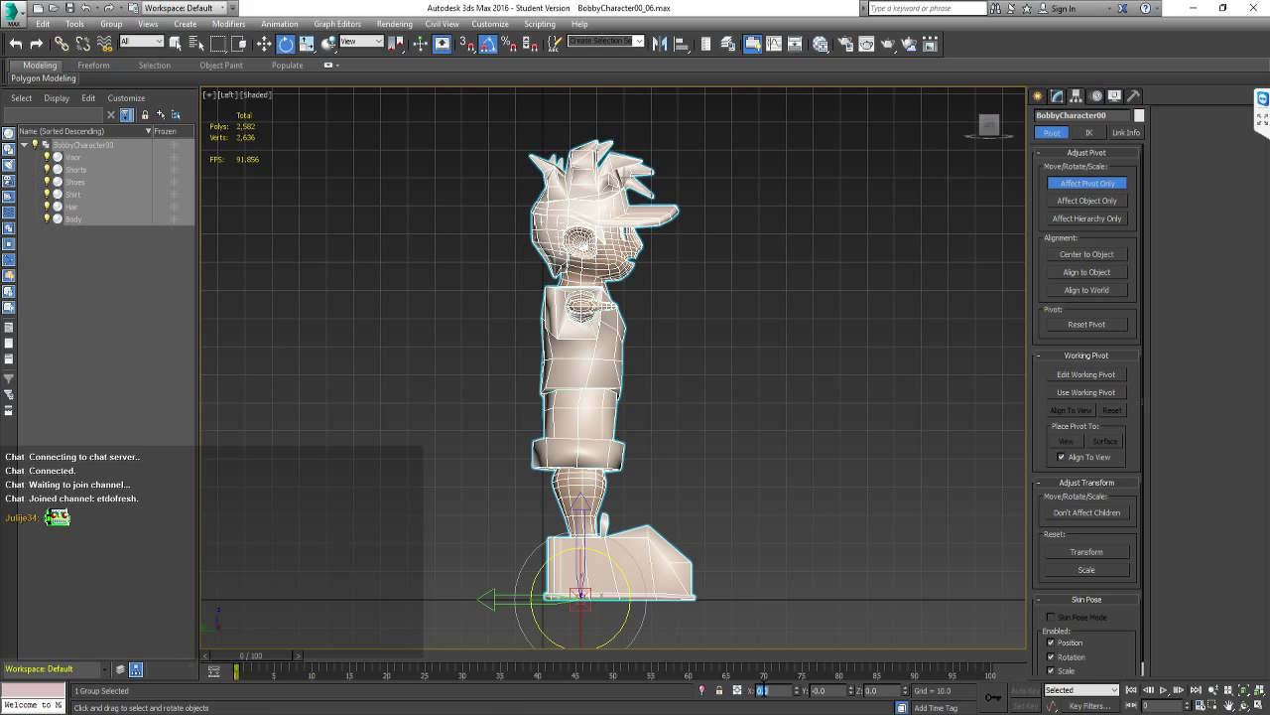
text(90)
key(Return)
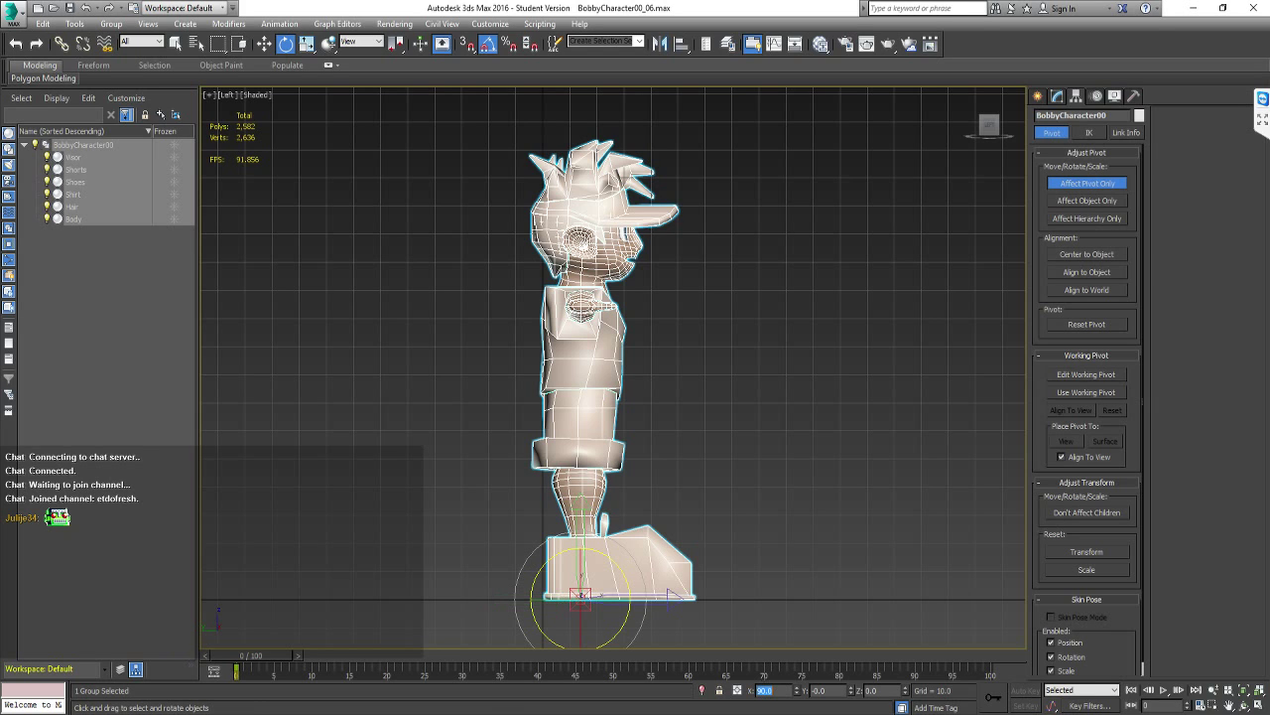
click(1084, 187)
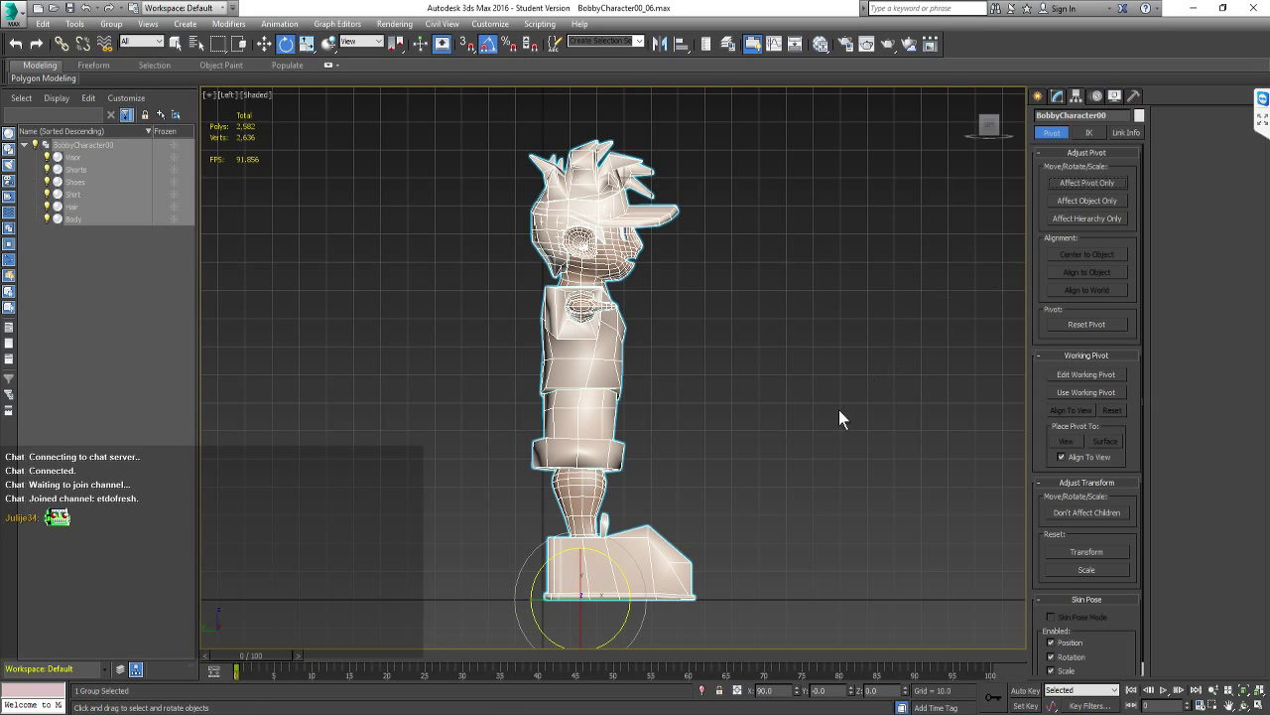
Select the whole BobbyCharacter00 group in the home perspective view and start exporting it
alt+middle_drag(839, 410, 771, 456)
click(972, 96)
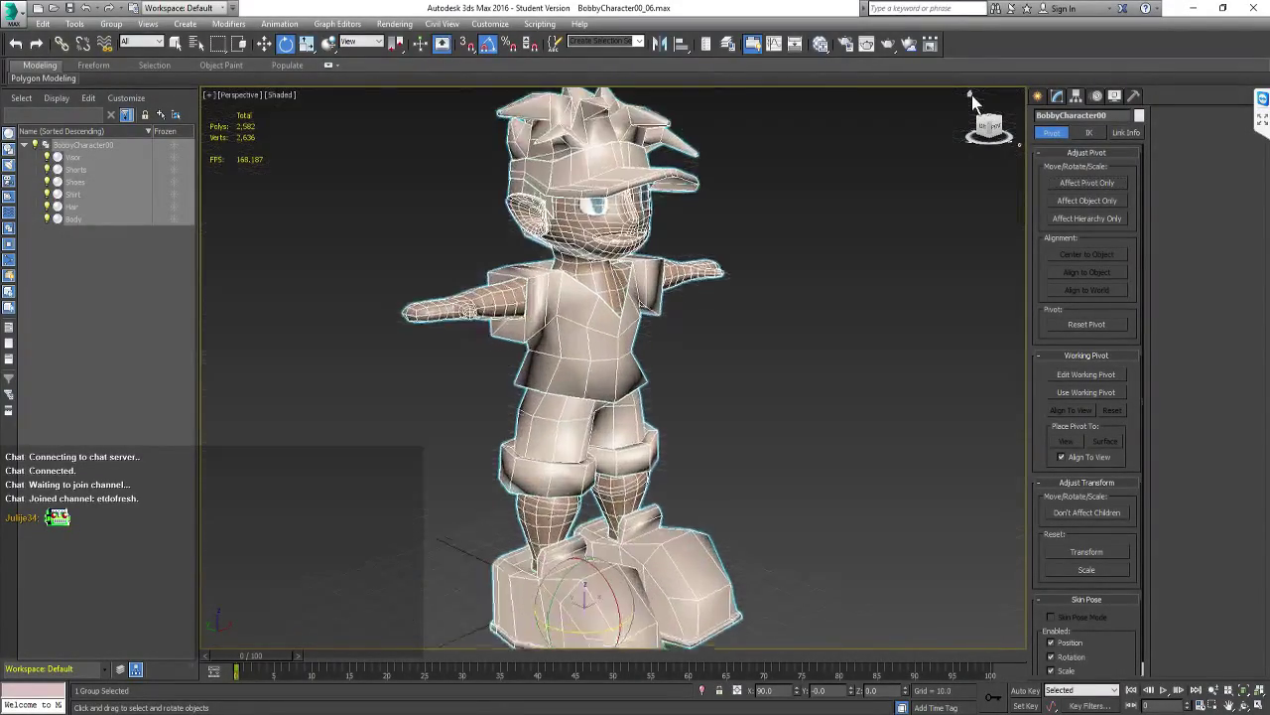
click(757, 302)
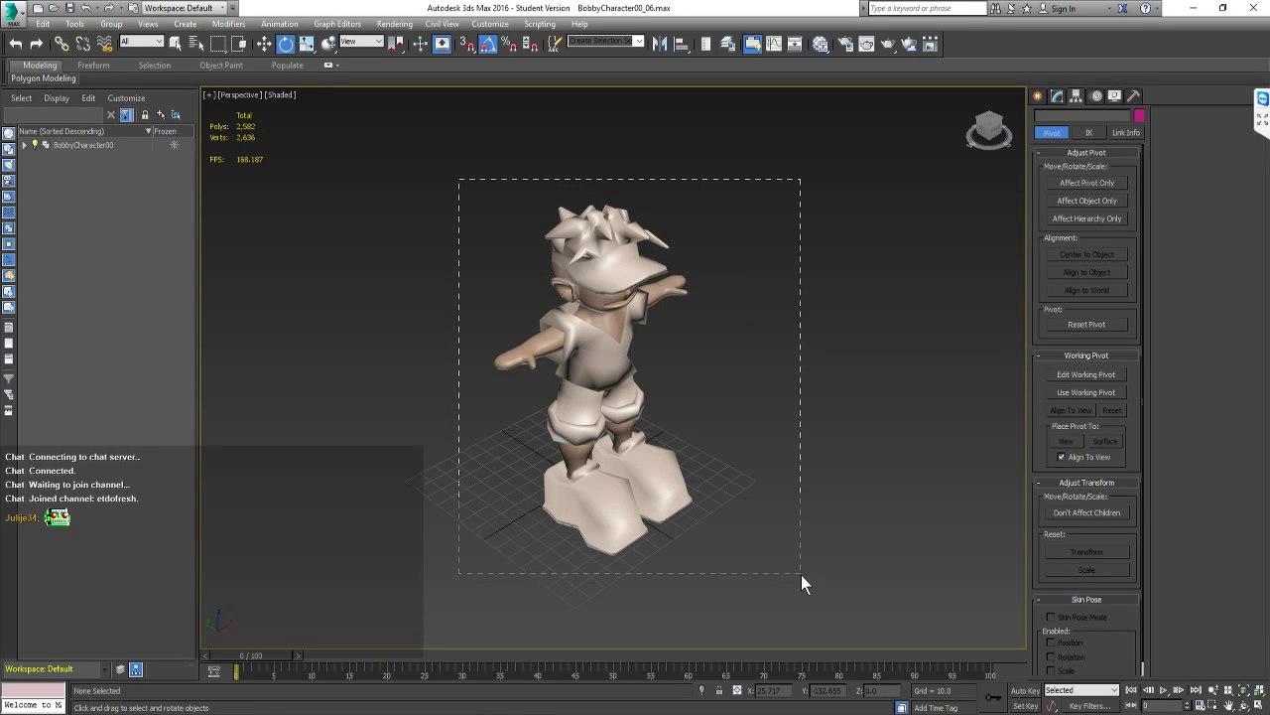
drag(801, 574, 801, 574)
click(17, 14)
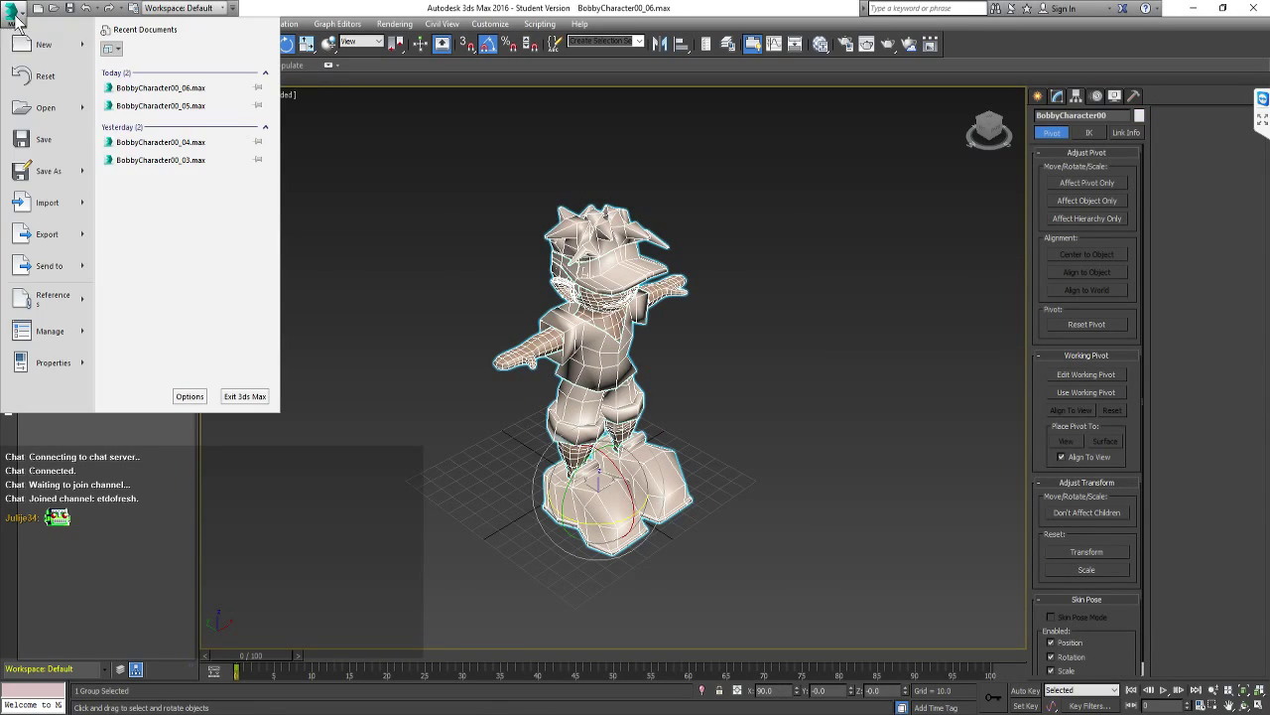
mouse_move(61, 231)
click(159, 108)
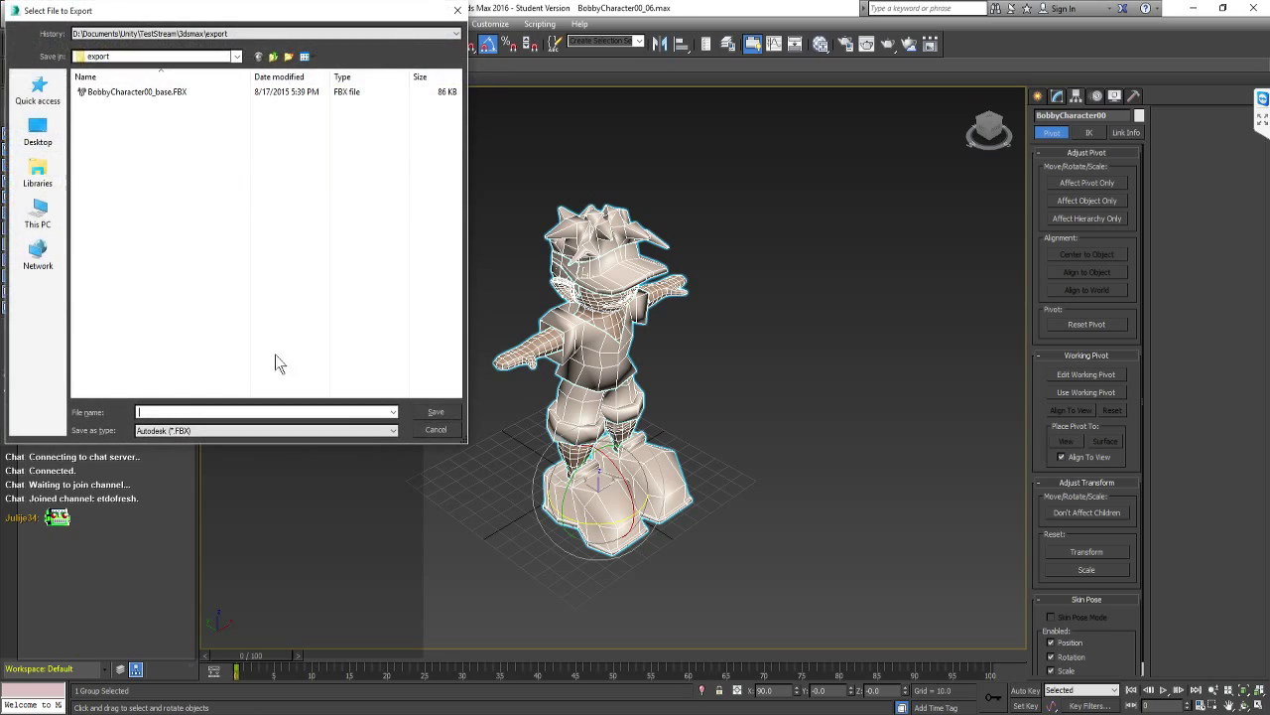
Browse to the project's Assets > Models folder and choose to overwrite BobbyCharacter00.FBX with the export
click(161, 35)
click(161, 46)
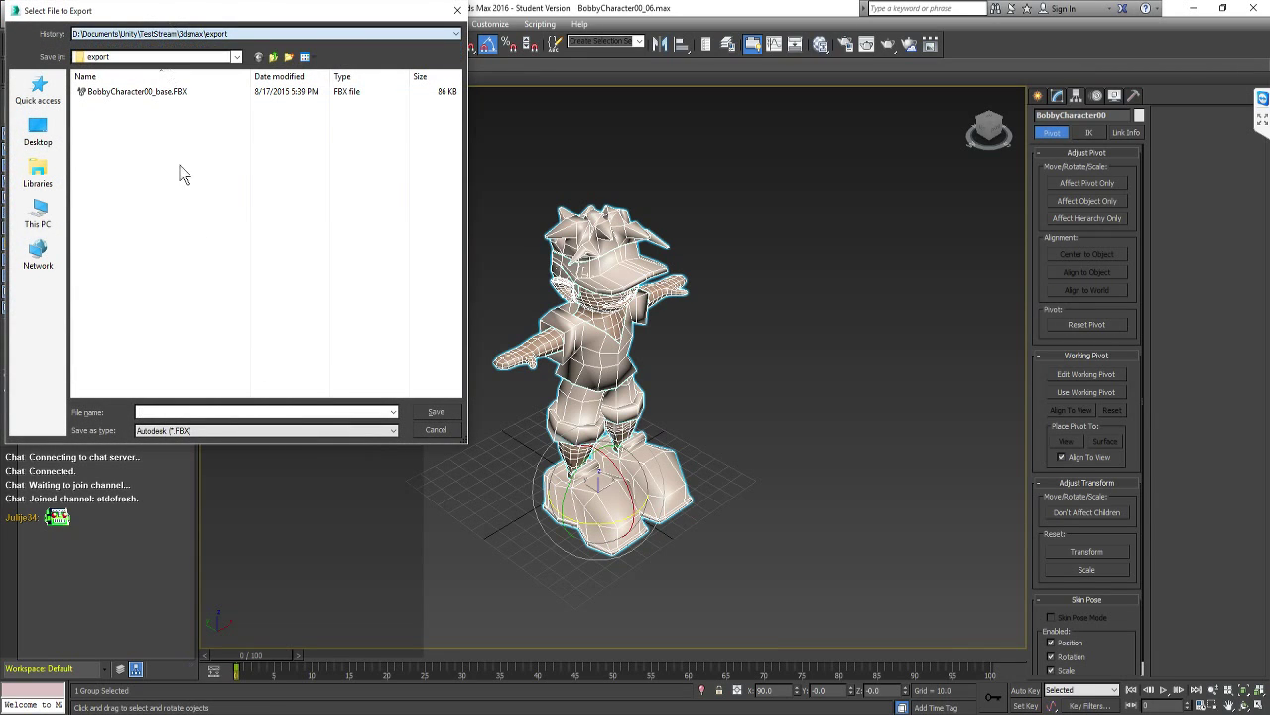
click(273, 57)
click(273, 56)
double_click(112, 119)
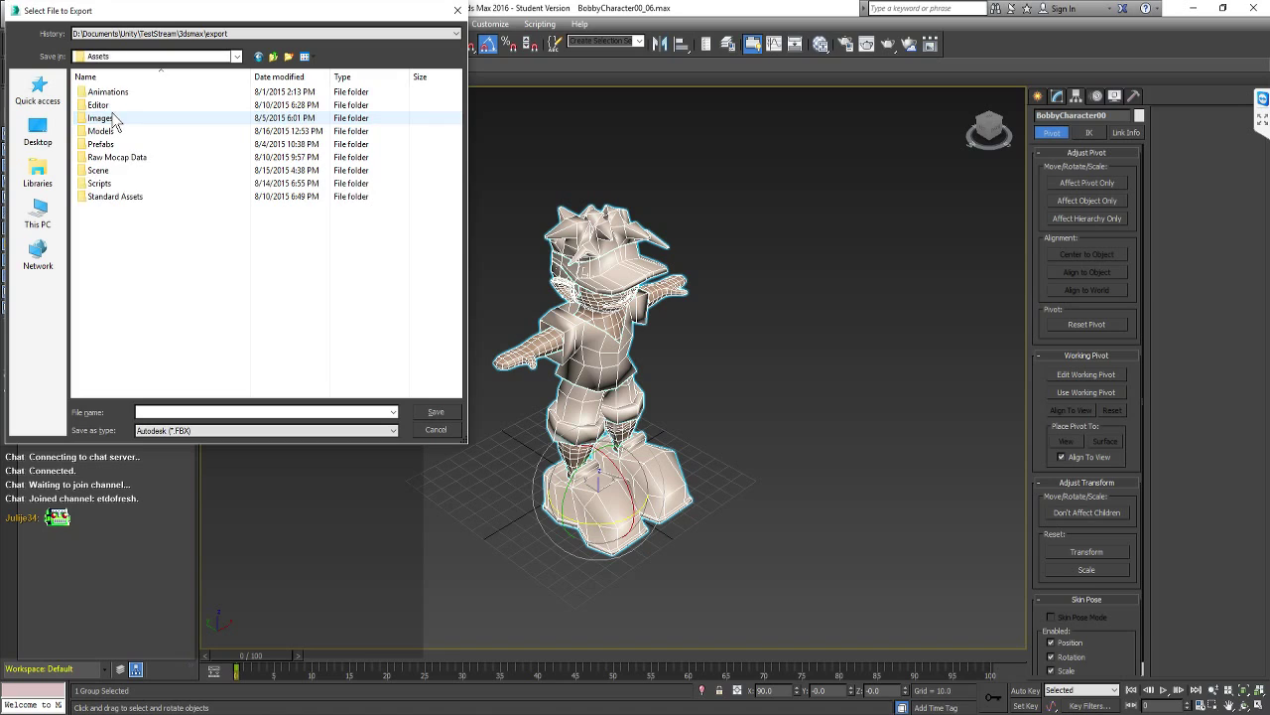
double_click(112, 131)
double_click(120, 118)
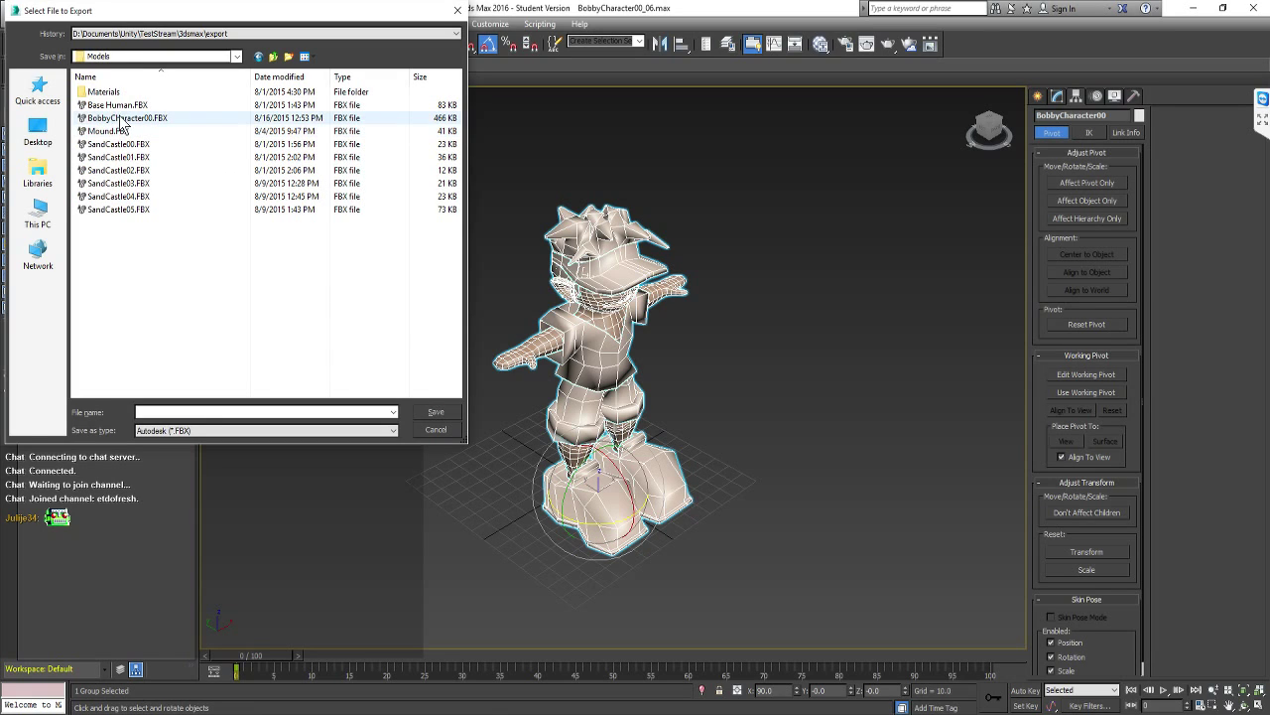
click(697, 420)
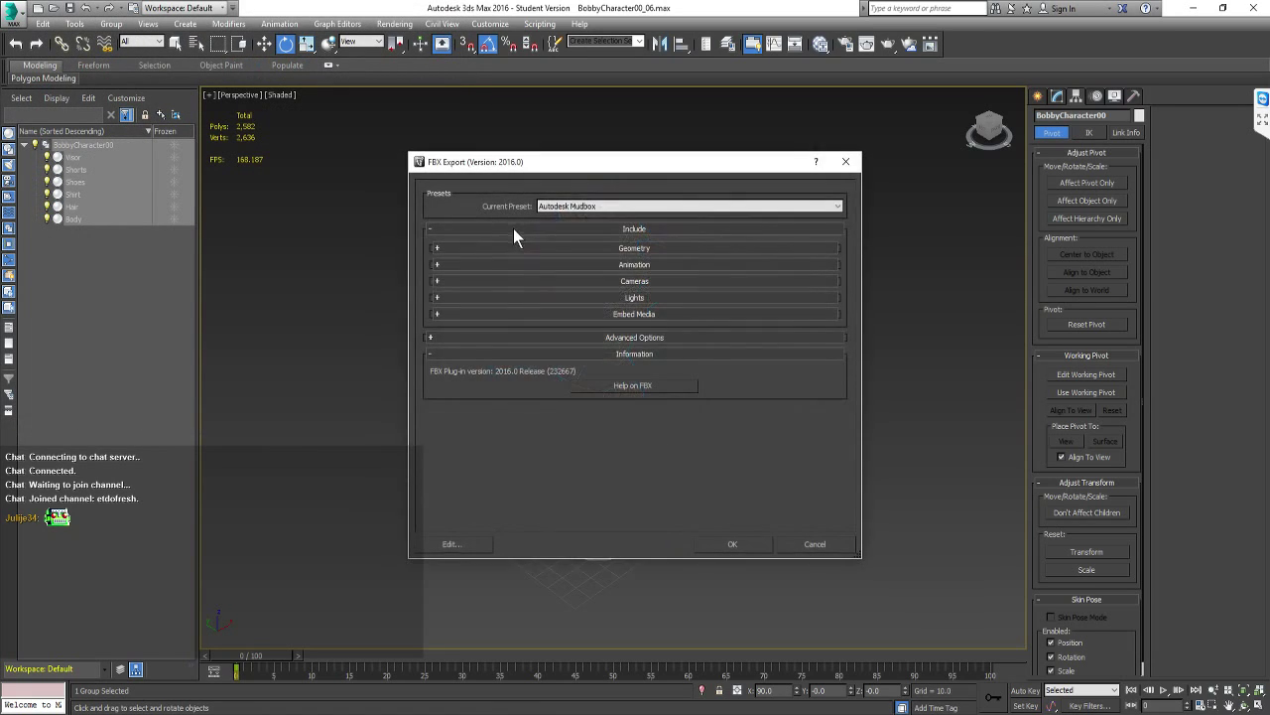
Apply the Unity (No Animation) preset to the FBX export and run it
click(596, 207)
click(598, 232)
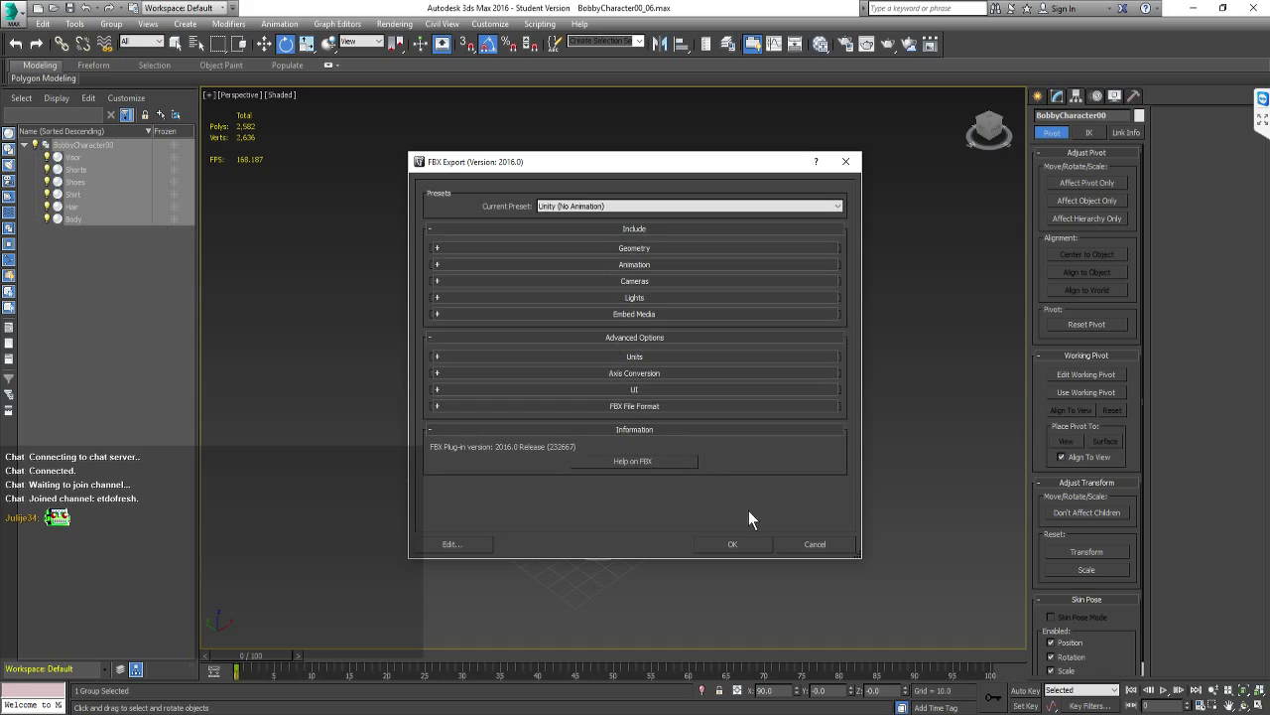
click(751, 544)
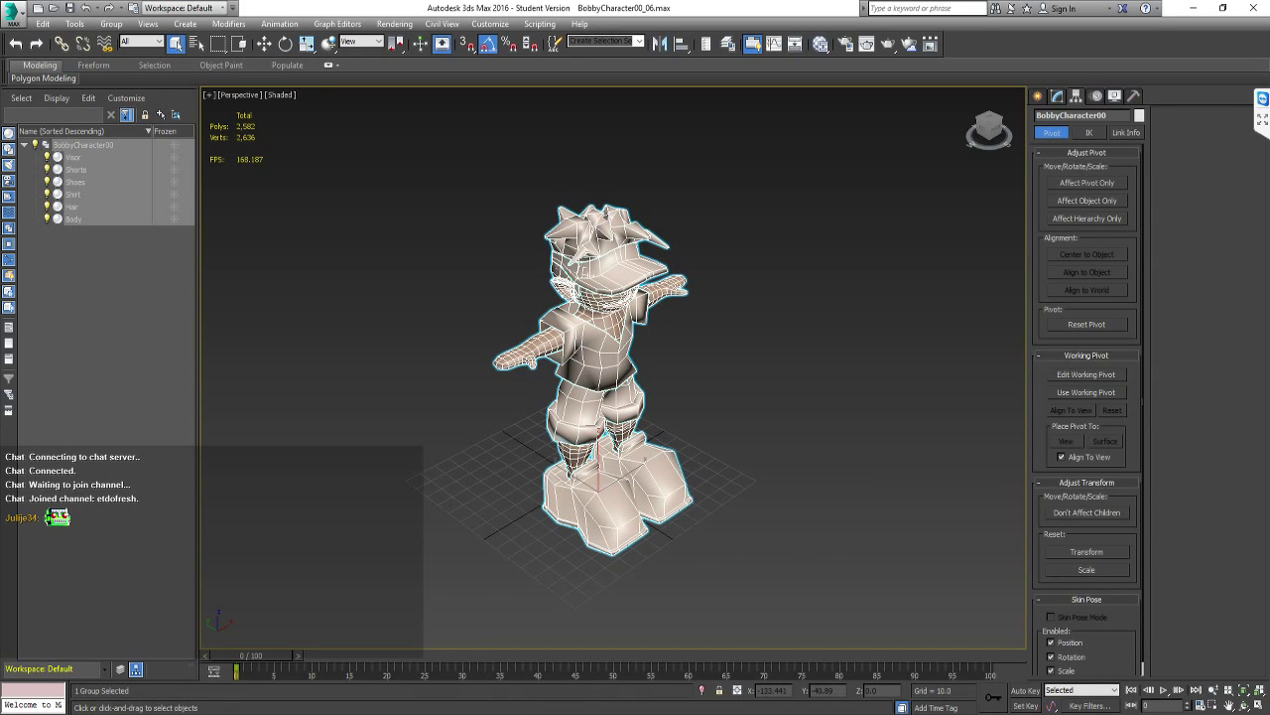
Switch to the Unity editor with the TestStream project
key(super)
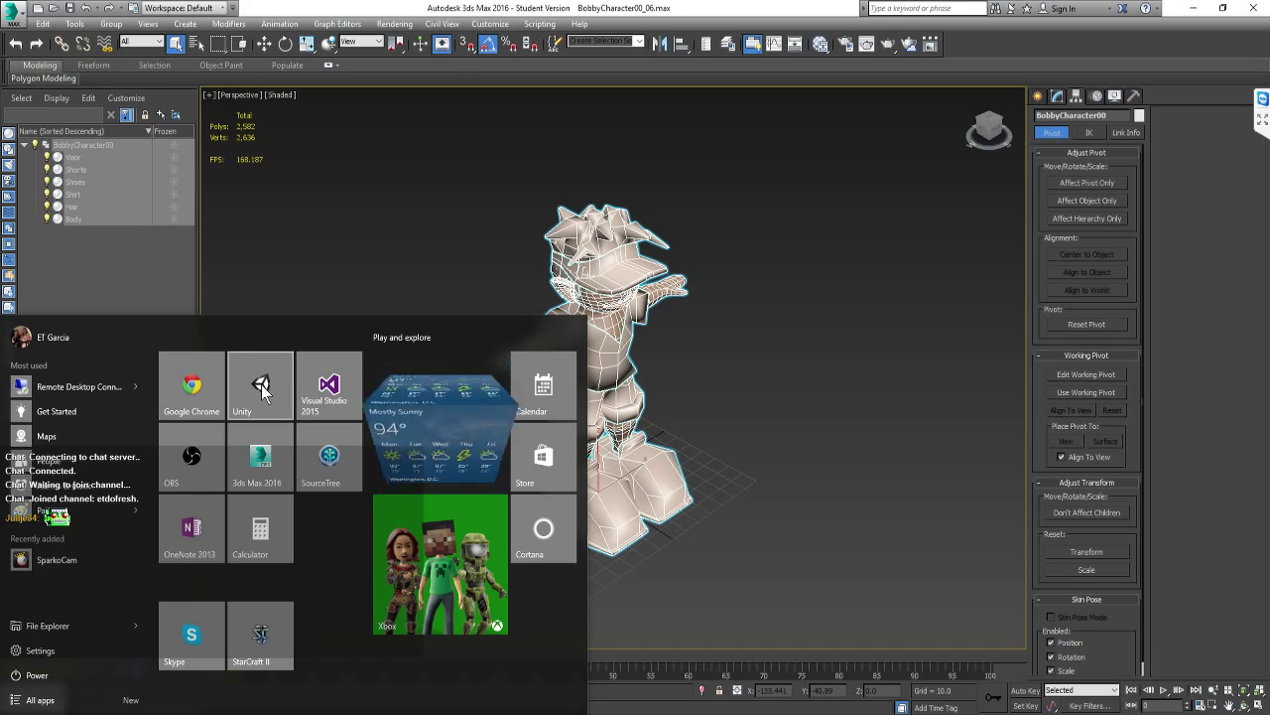
click(261, 384)
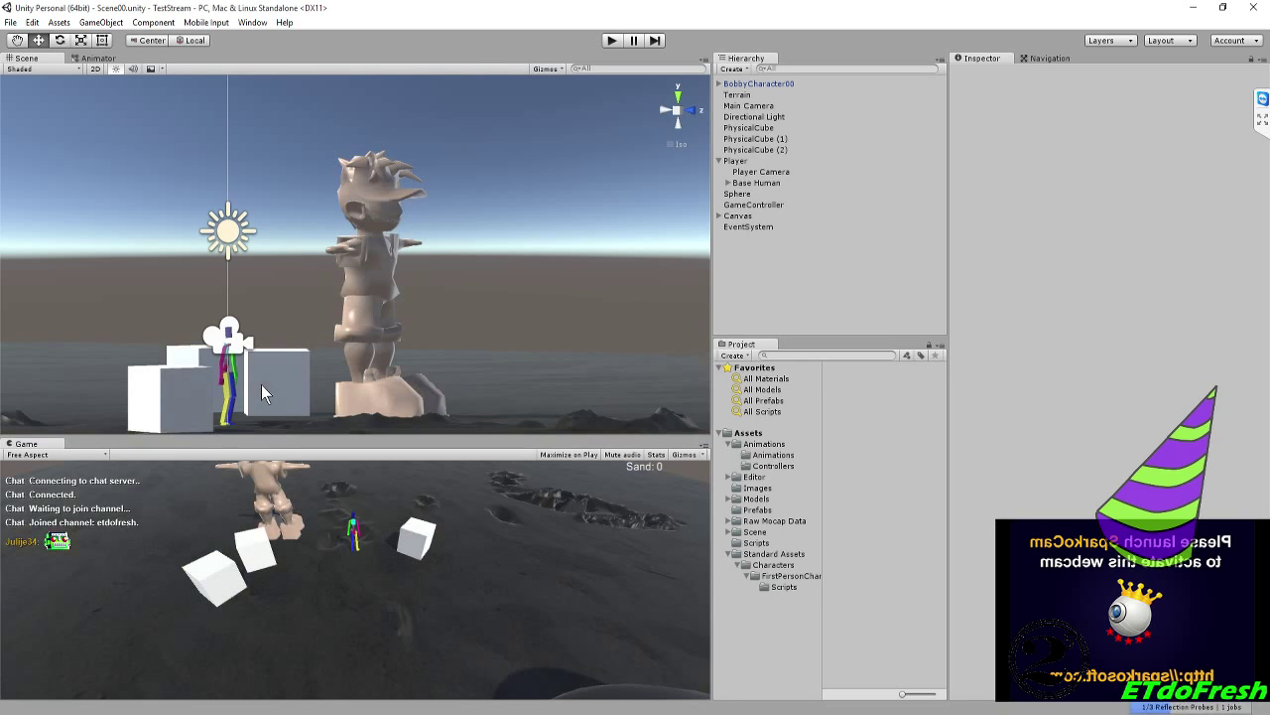
Import Default Material_Flattened_Diffuse.tif from the 3dsmax sceneassets images folder into the Unity project's Assets > Images folder
alt+drag(511, 332, 188, 323)
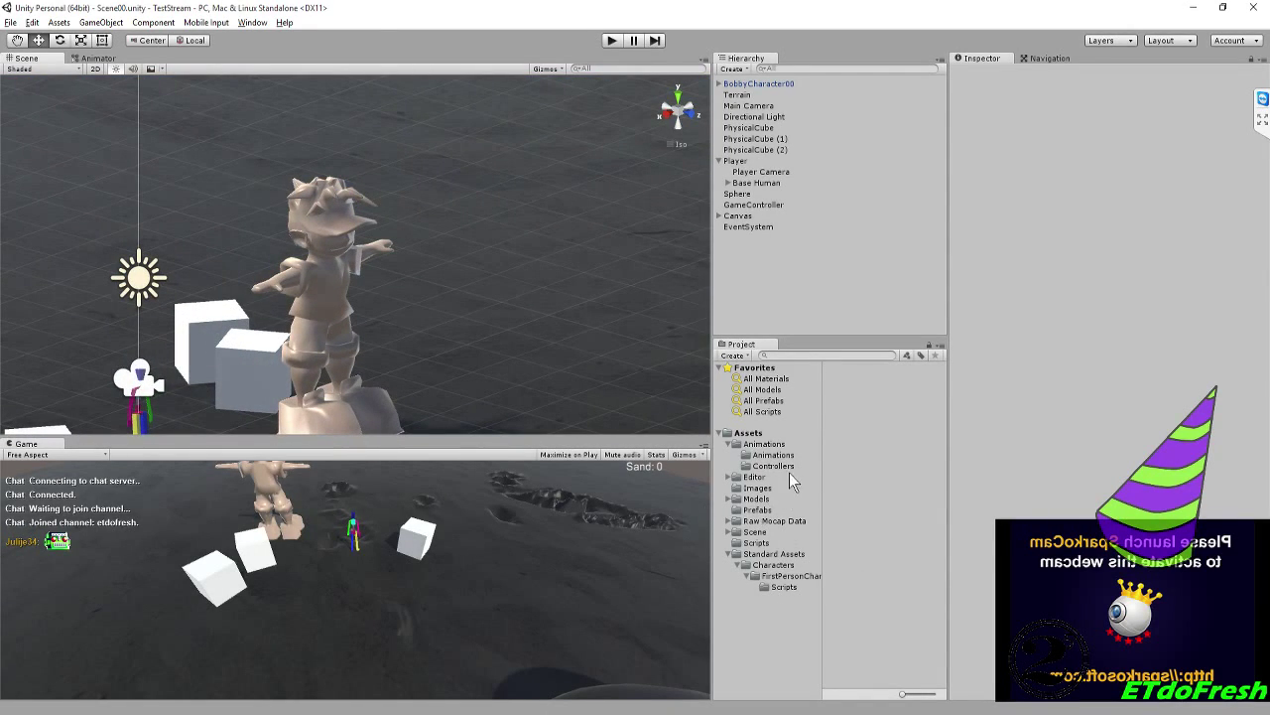
click(336, 711)
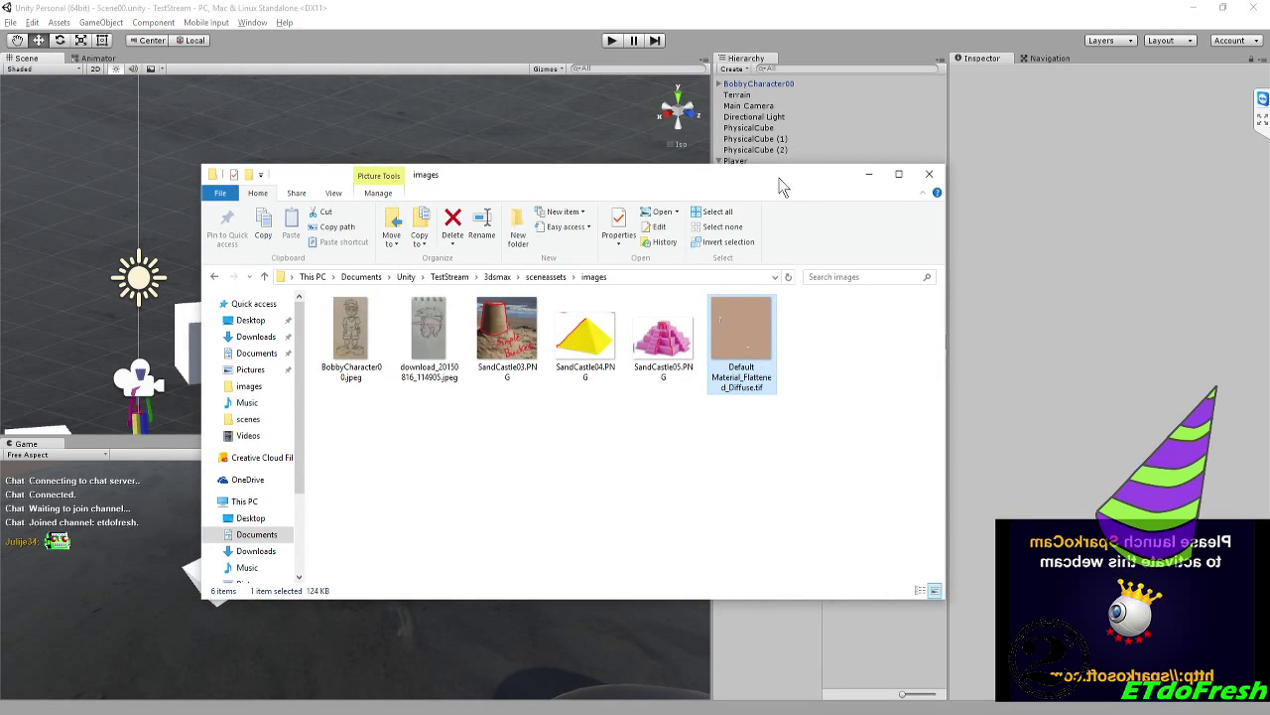
drag(781, 186, 540, 163)
drag(478, 319, 756, 488)
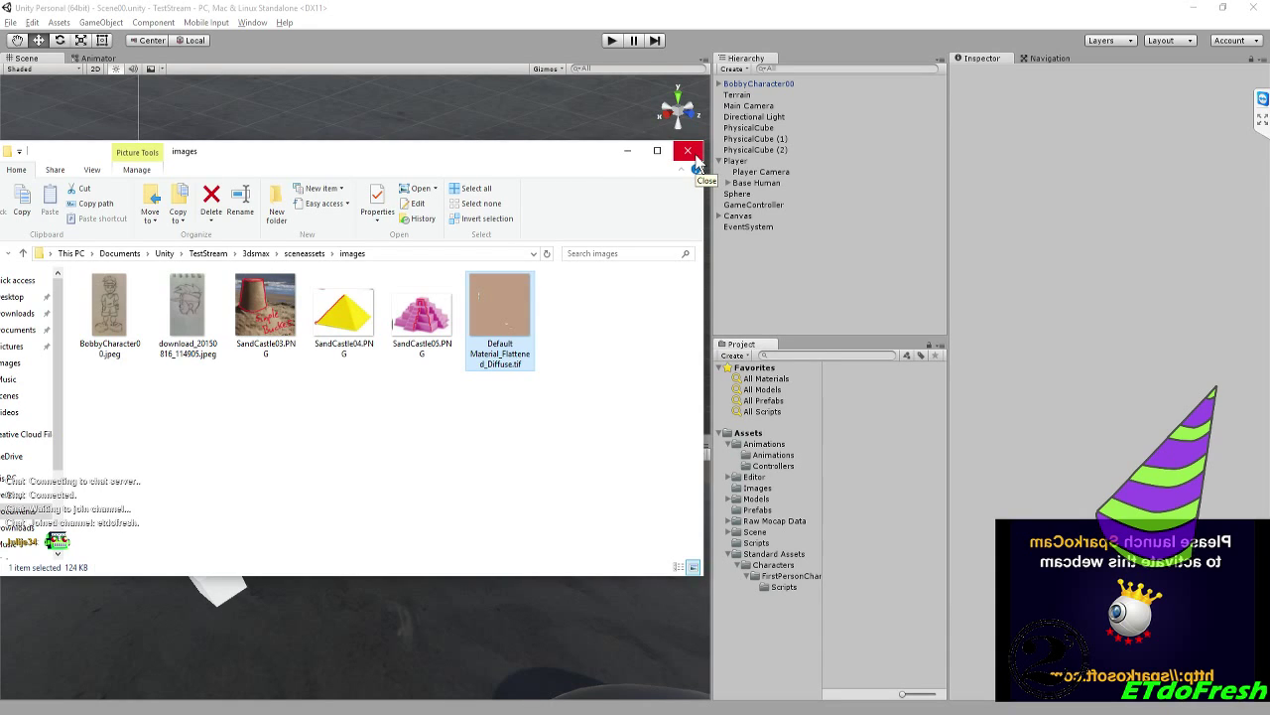
click(759, 488)
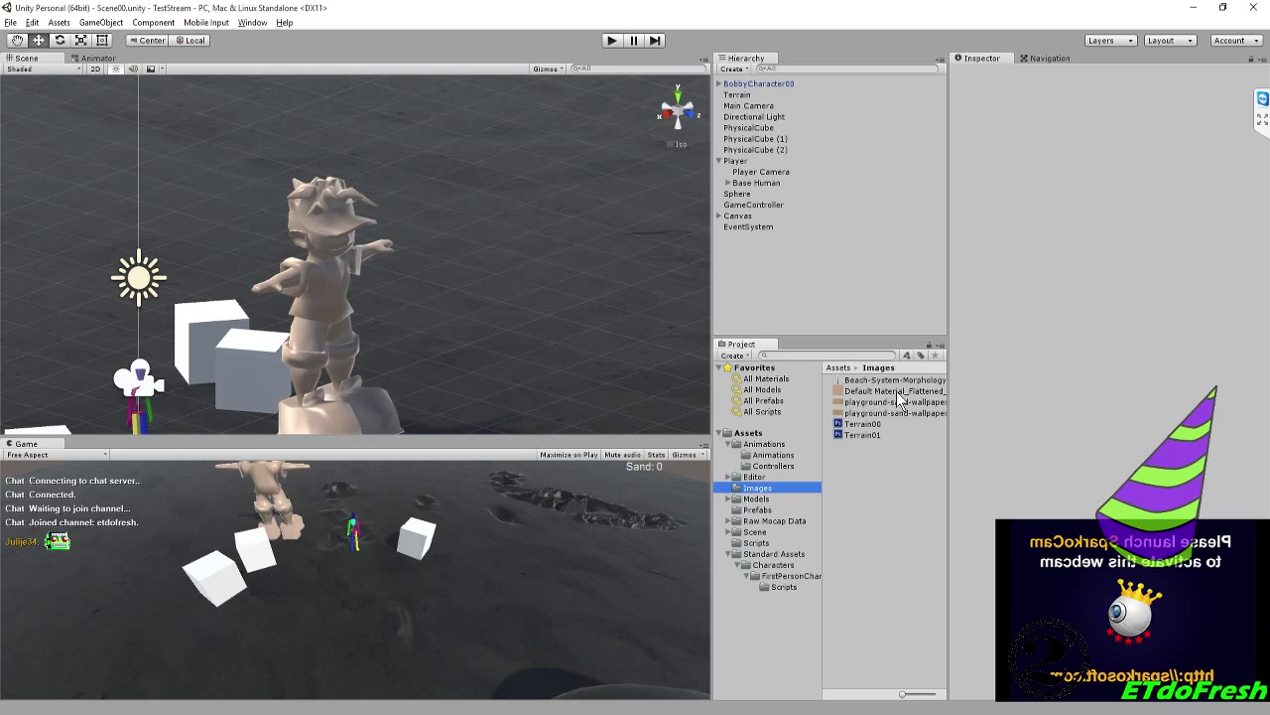
Compare the BobbyCharacter00 - Default Material and Default Material_Flattened_Diffuse settings in the Models > Materials folder
click(757, 499)
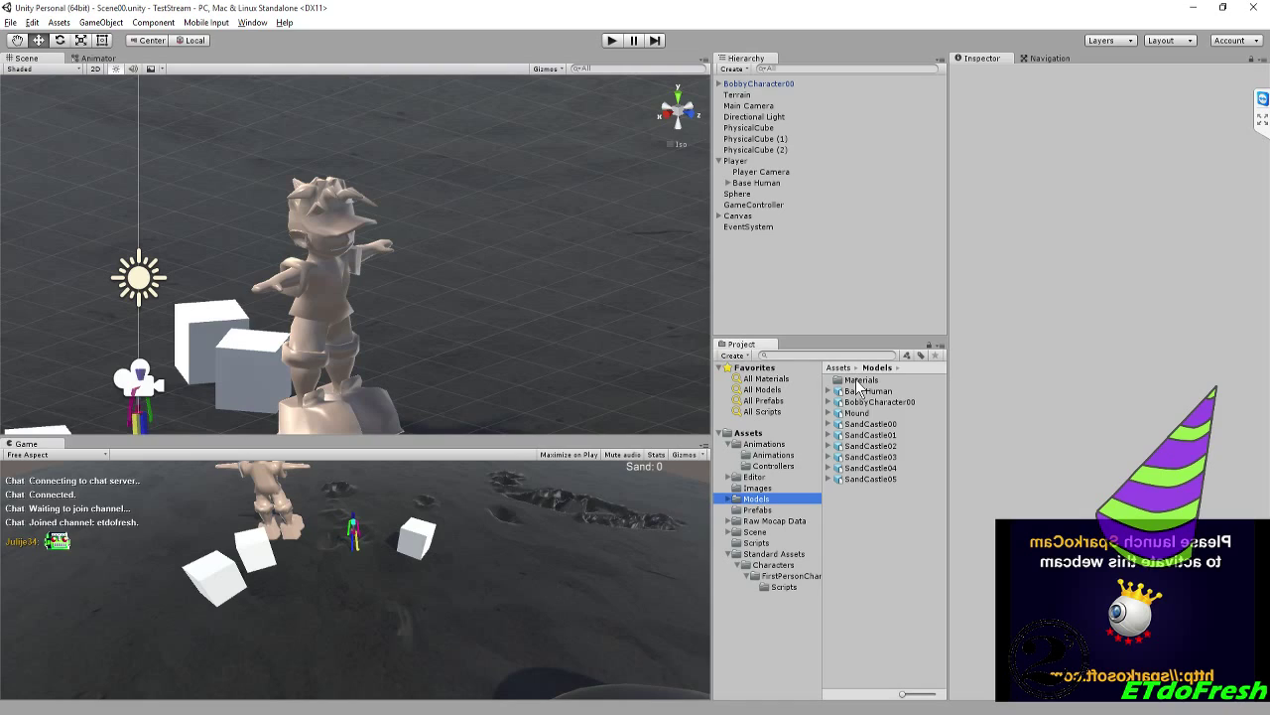
double_click(858, 382)
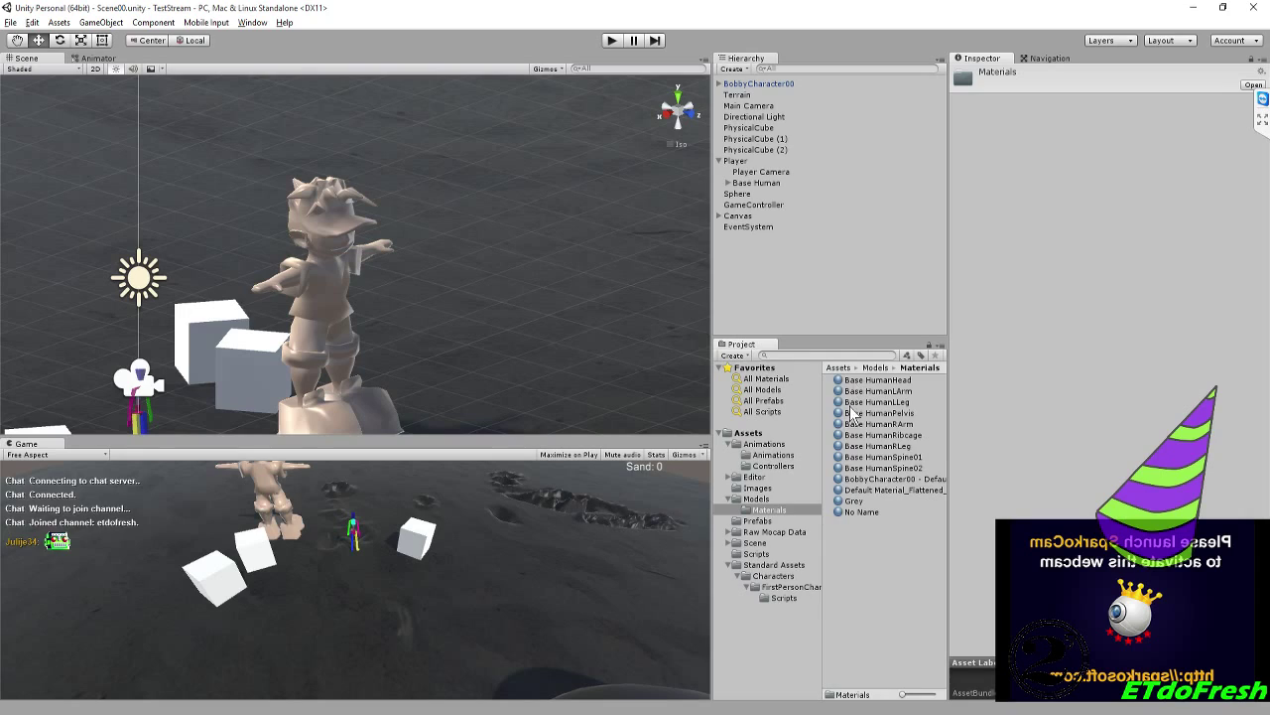
click(885, 479)
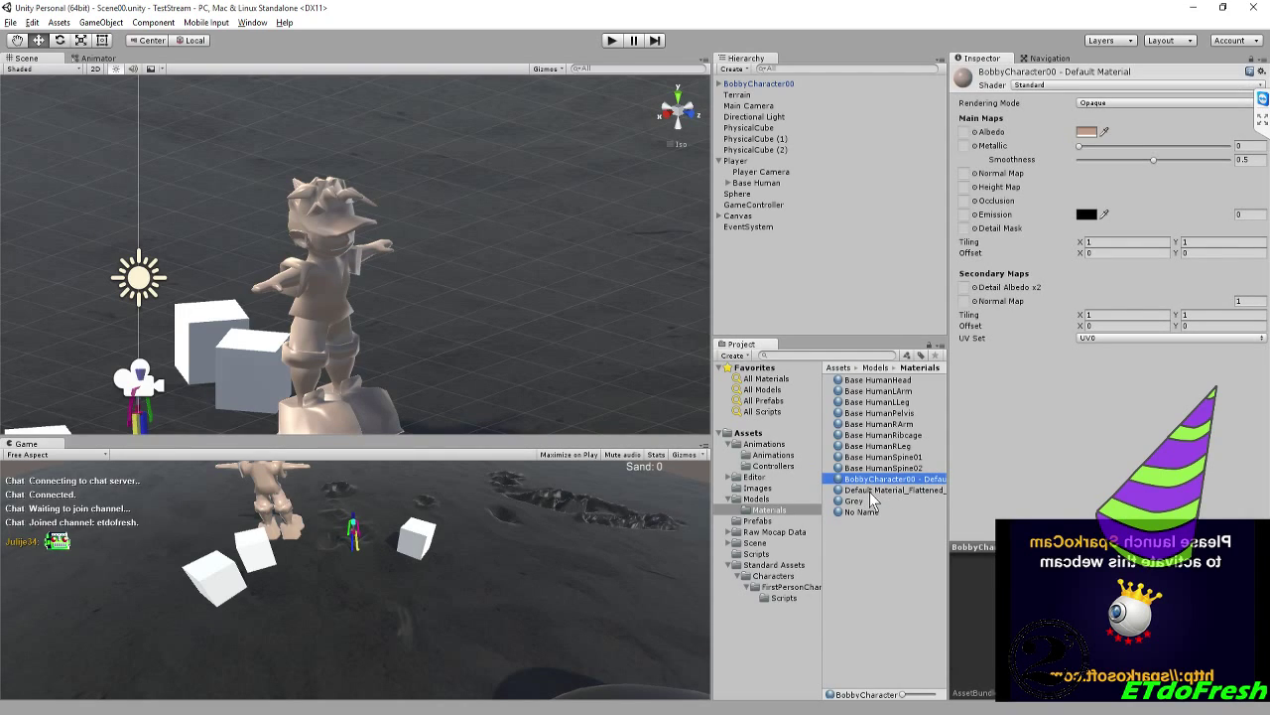
click(874, 491)
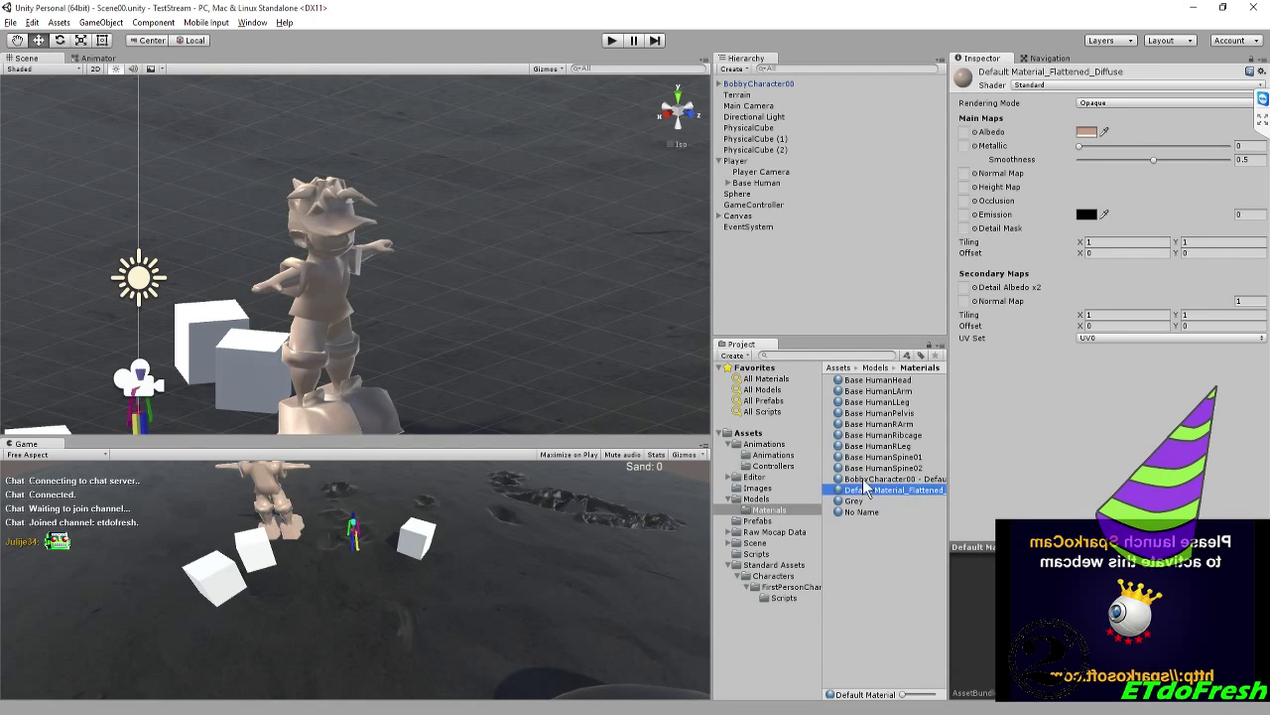
click(857, 480)
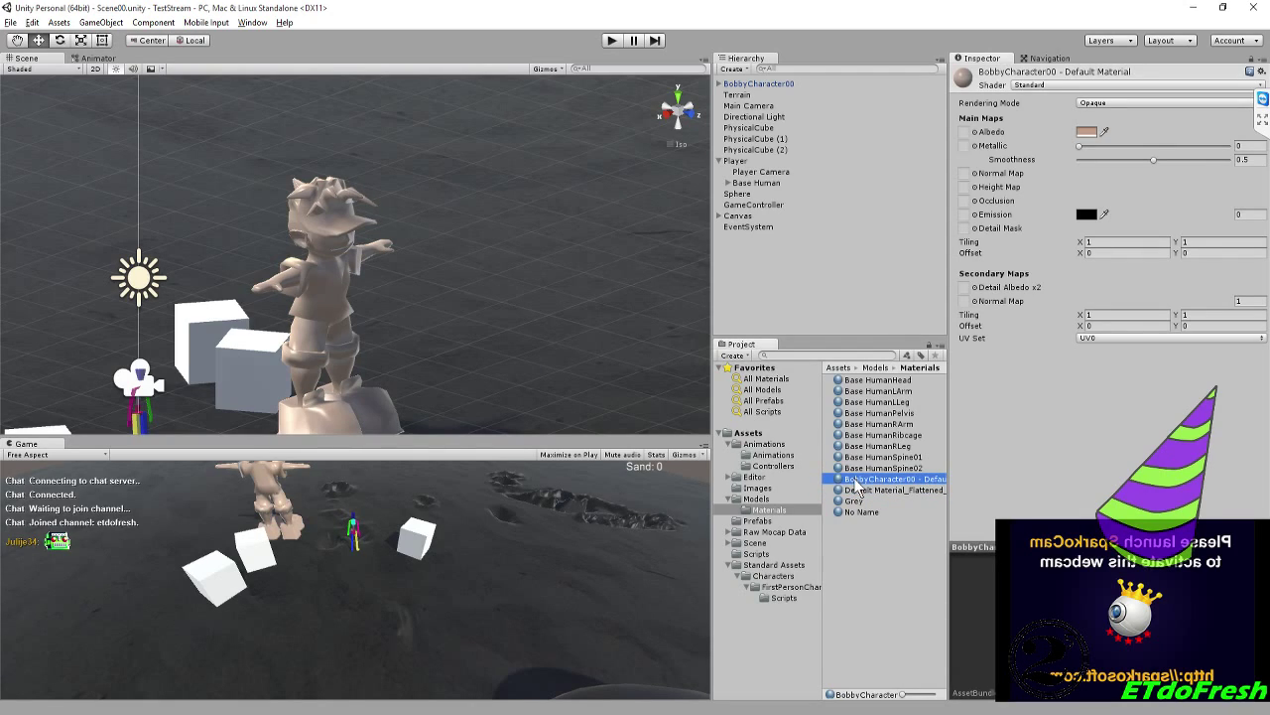
click(861, 491)
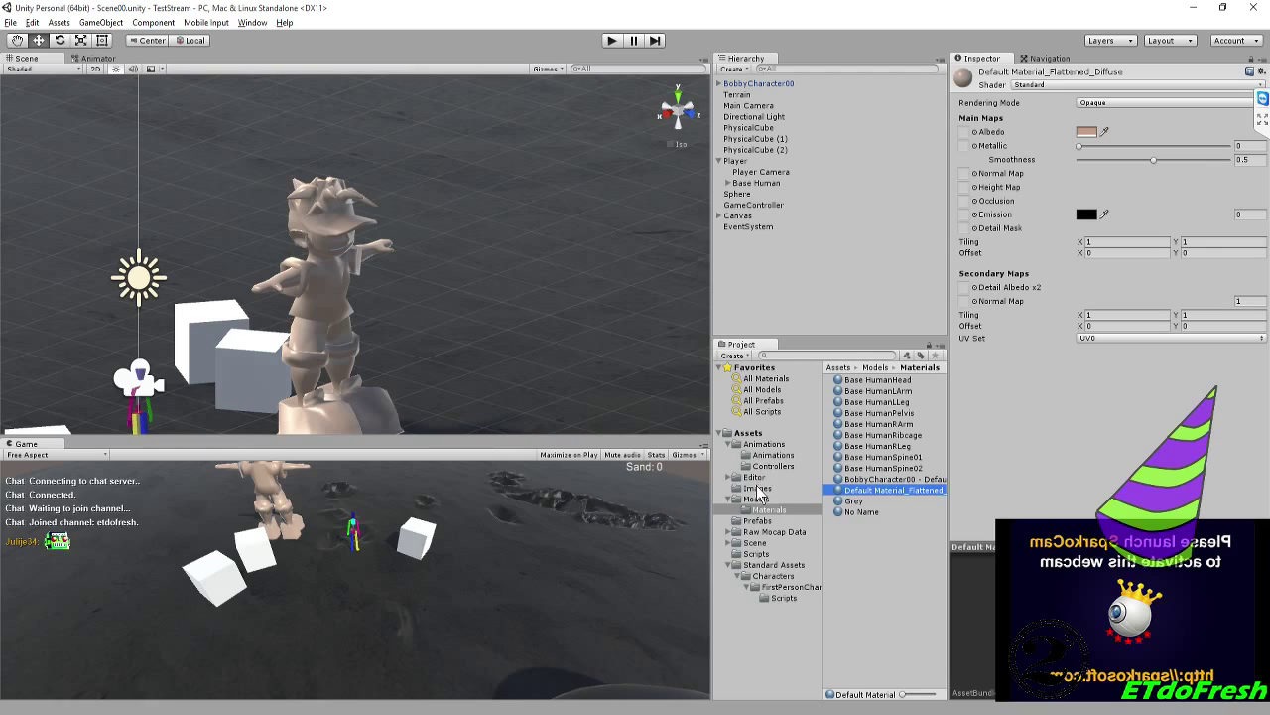
Move the Default Material_Flattened_Diffuse texture from the Images folder into Models > Materials
click(757, 487)
drag(855, 393, 765, 517)
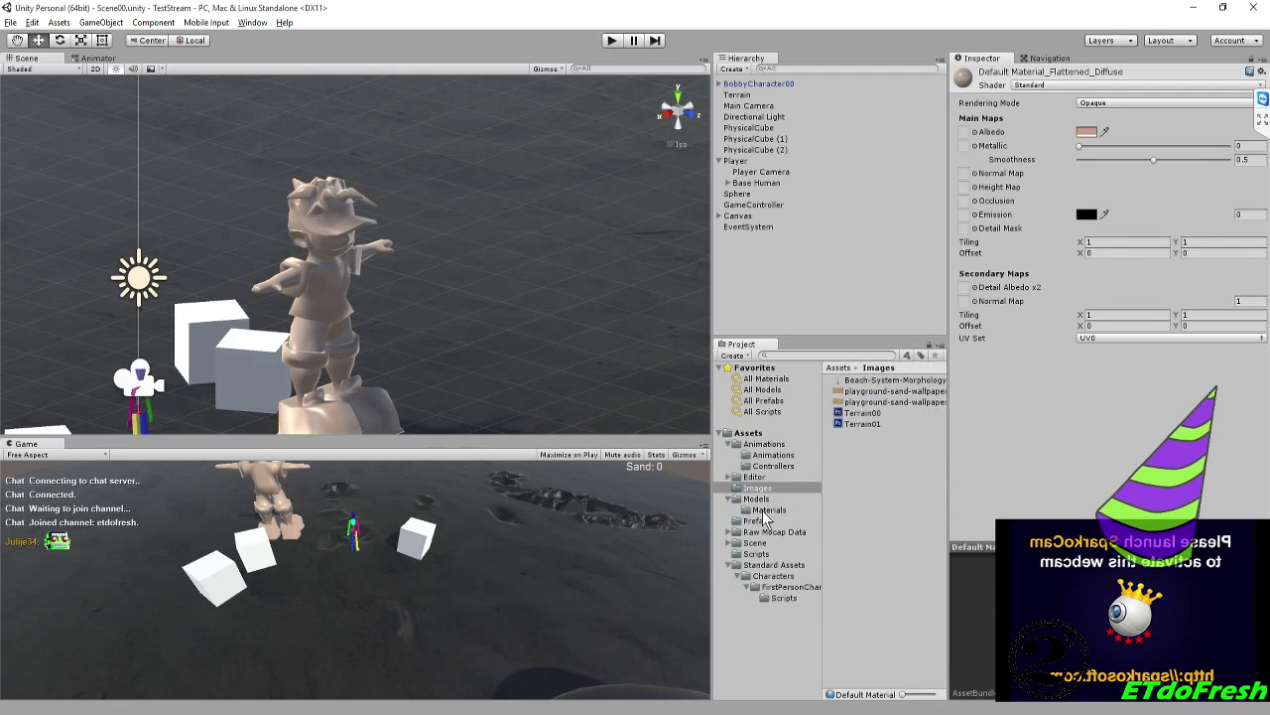
click(764, 512)
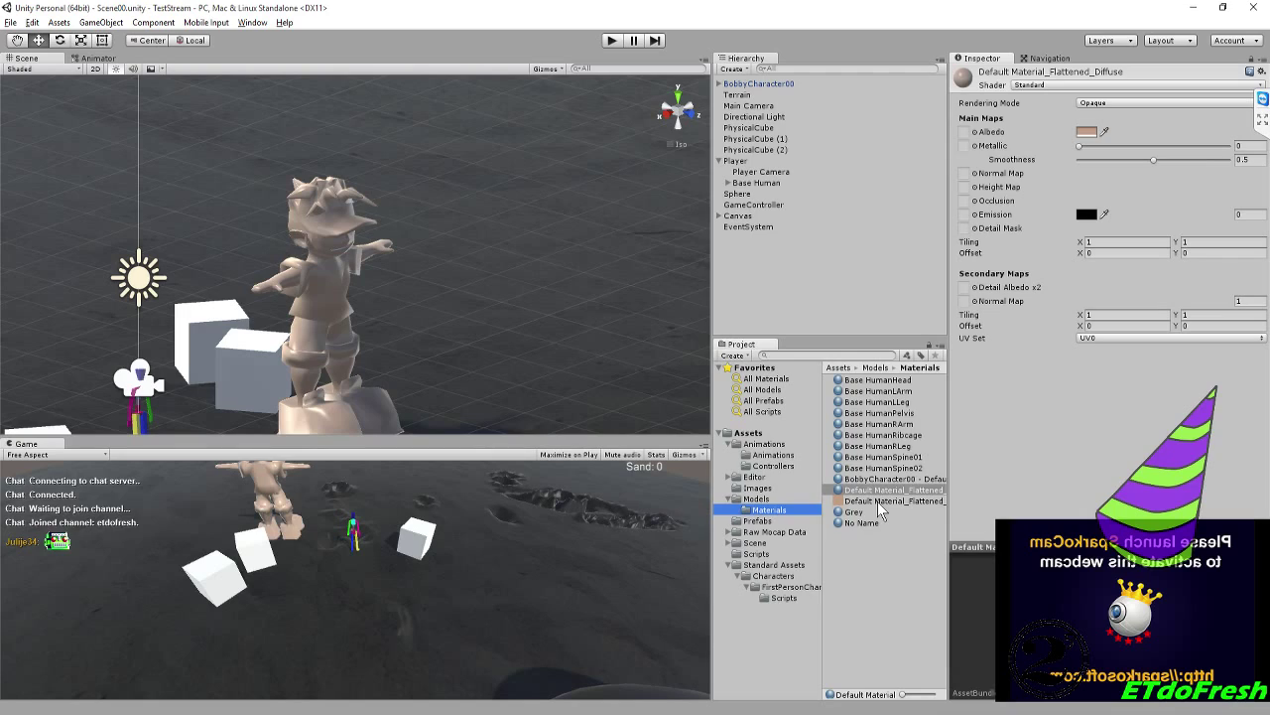
Delete the Default Material_Flattened_Diffuse material from Models > Materials, keeping the texture of the same name
alt+drag(502, 337, 411, 243)
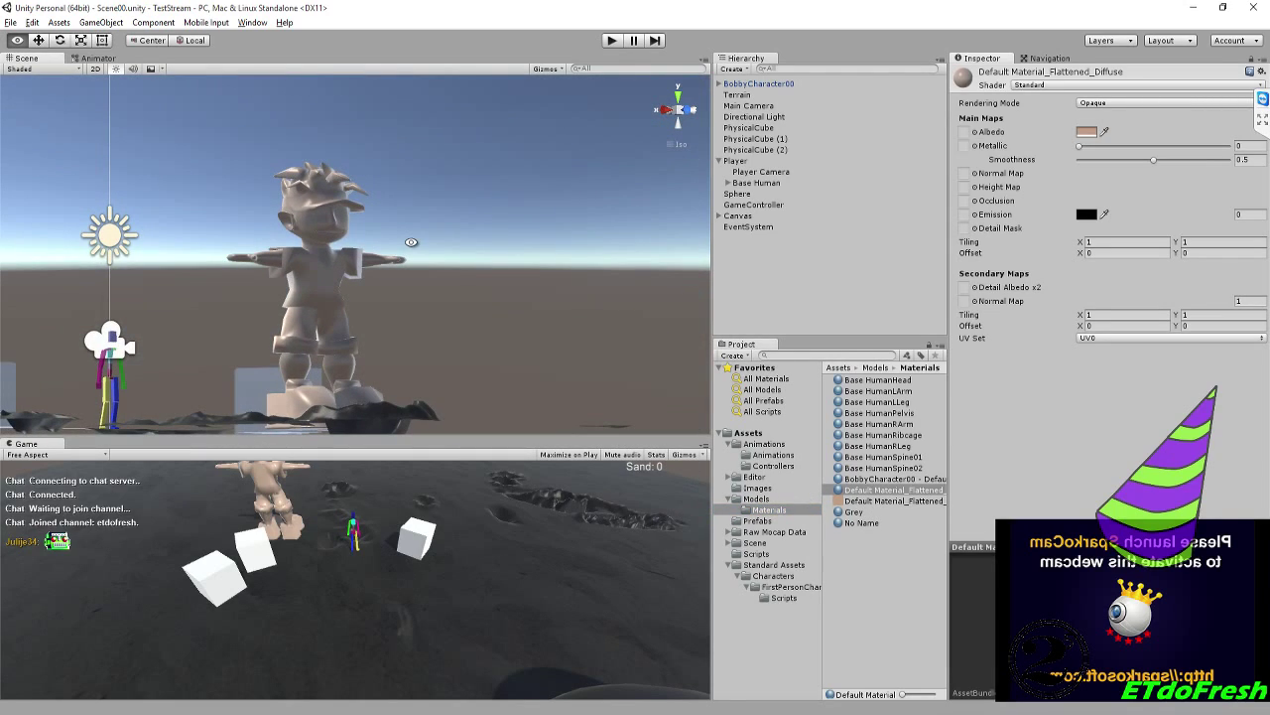
click(869, 479)
click(869, 490)
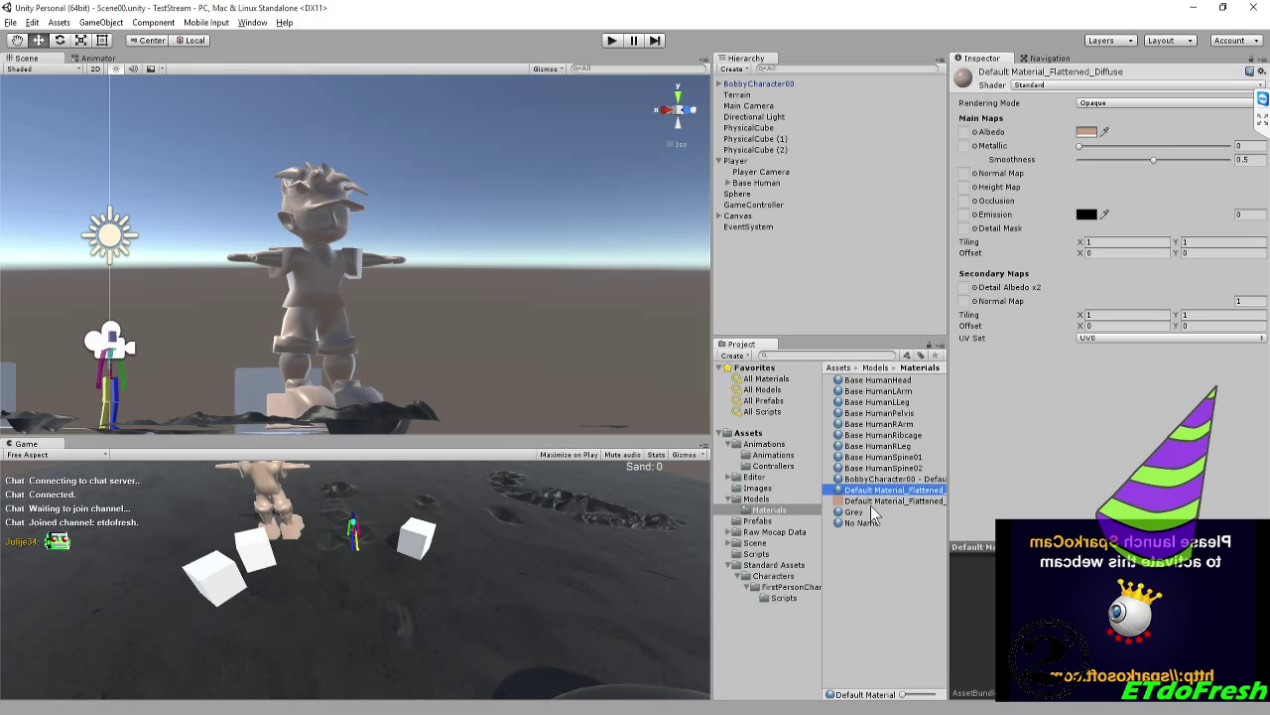
key(Delete)
key(Return)
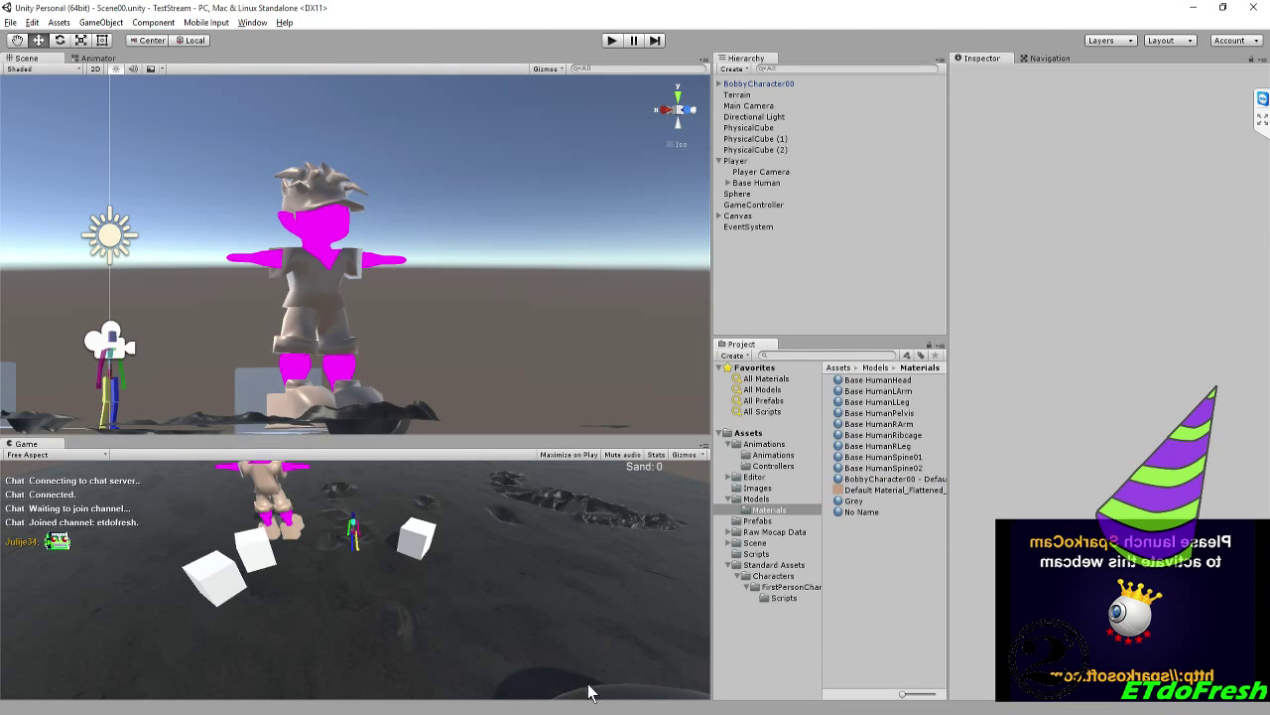
Switch to 3ds Max, deselect the character and open the Slate Material Editor beside it
mouse_move(633, 713)
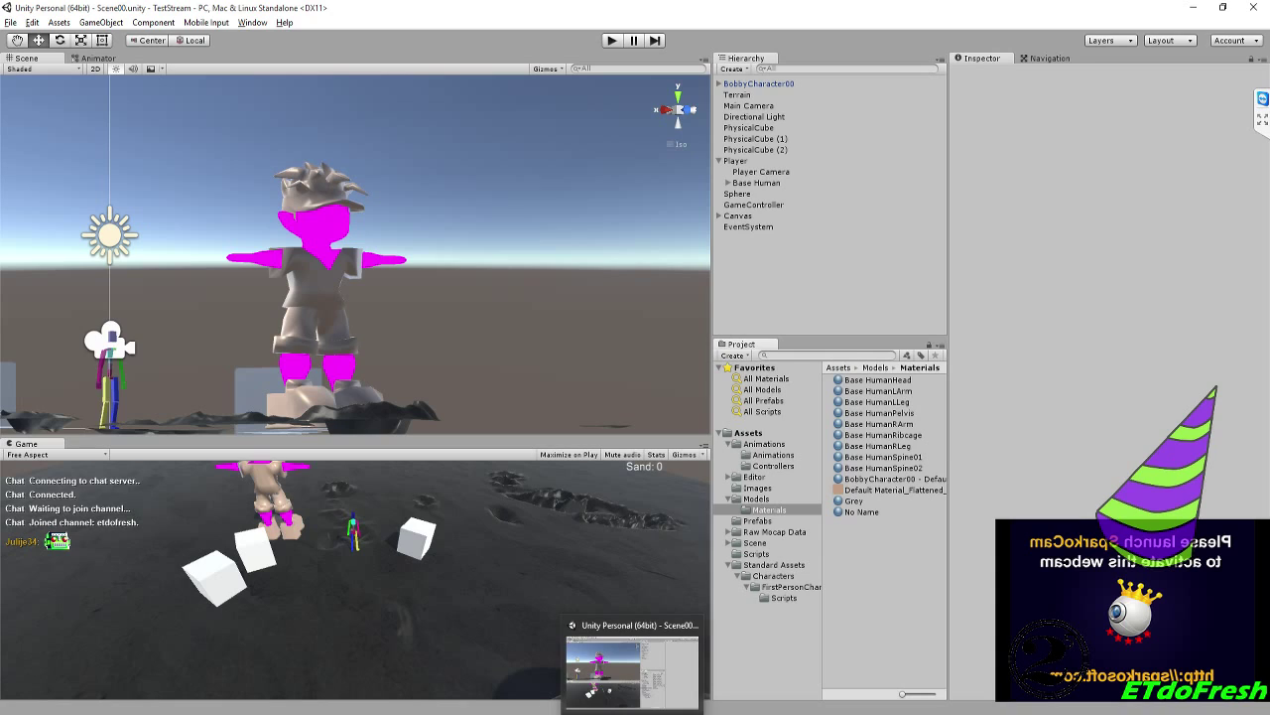
click(510, 667)
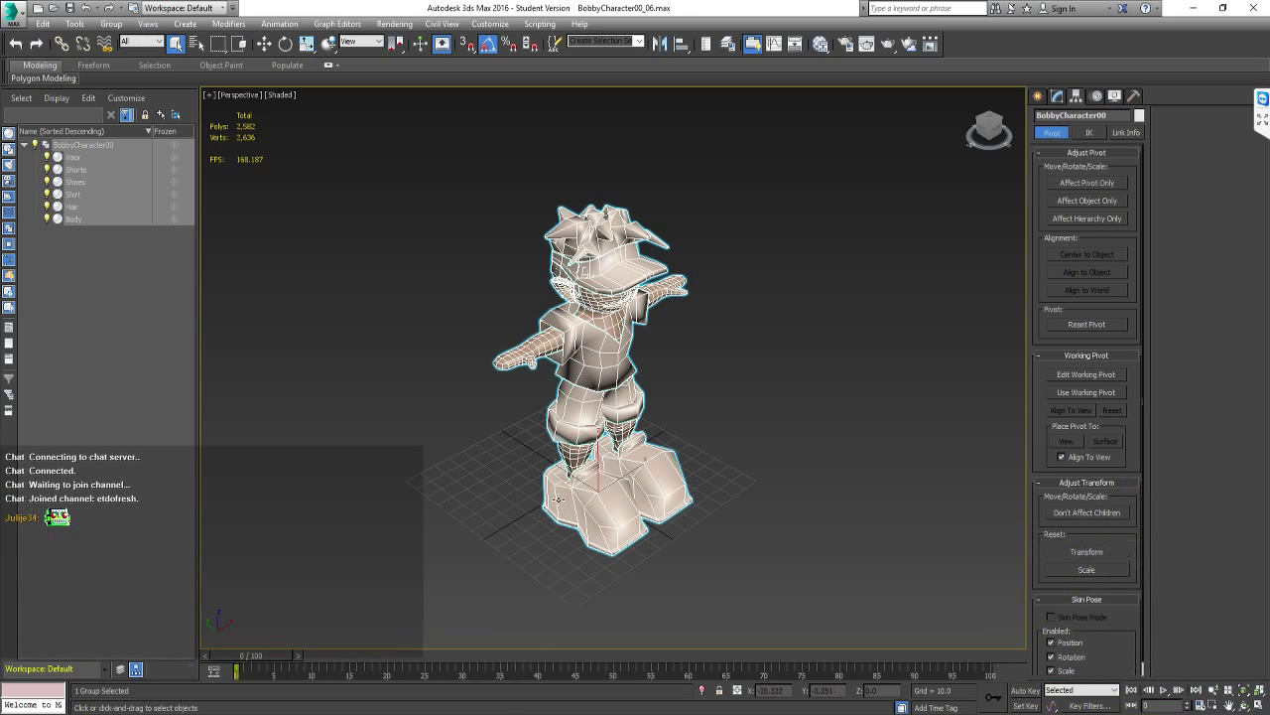
click(448, 444)
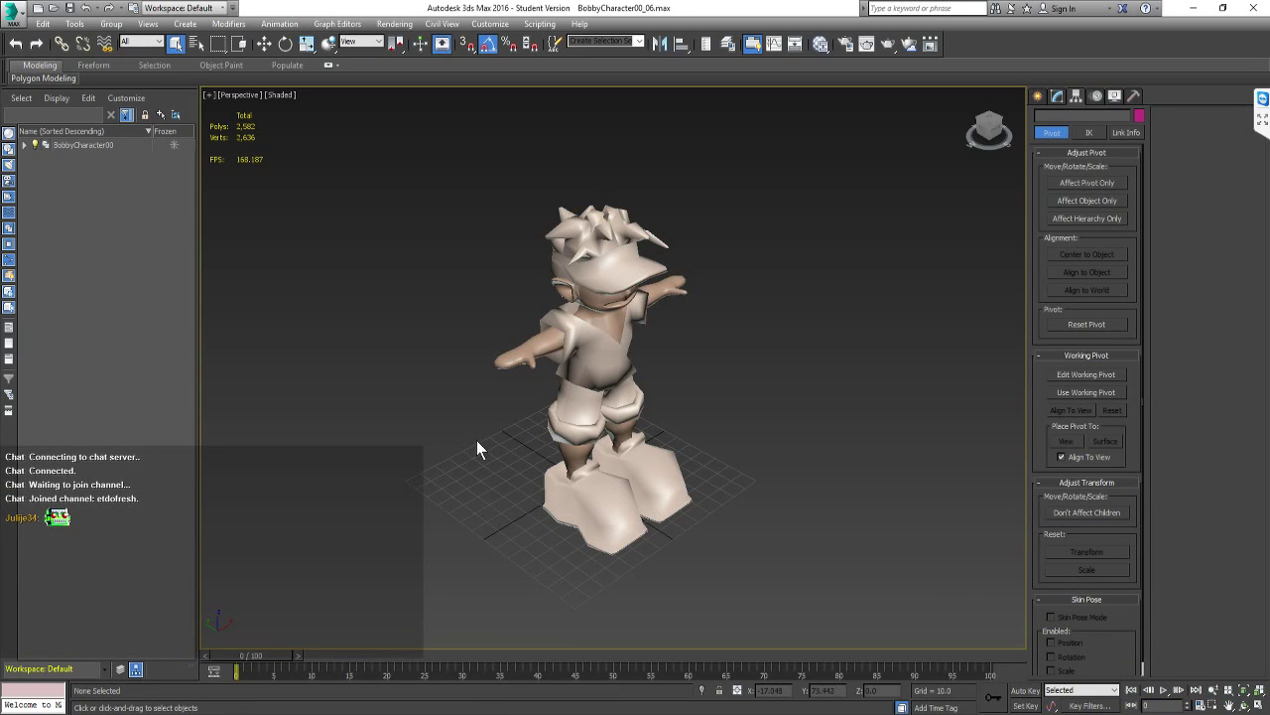
key(m)
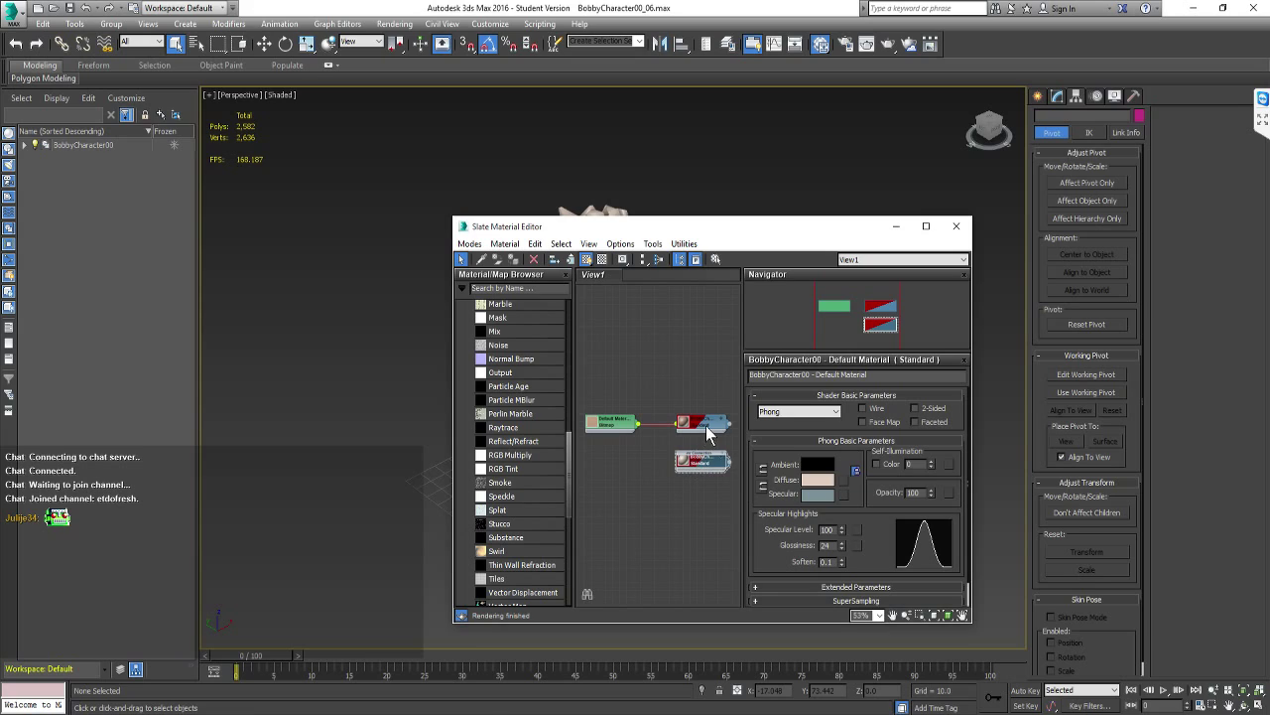
click(706, 425)
click(697, 462)
drag(729, 218, 971, 217)
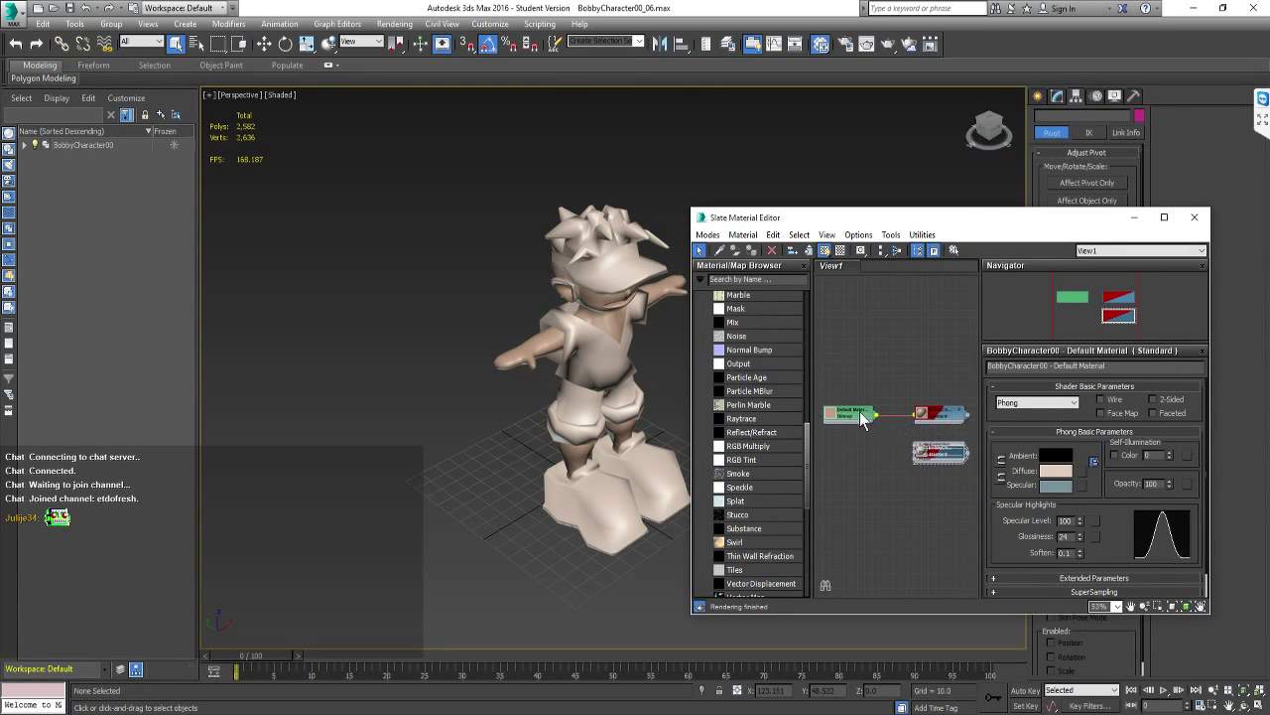
Try to assign the textured material to the character's arm directly in the perspective view
scroll(961, 421, up, 5)
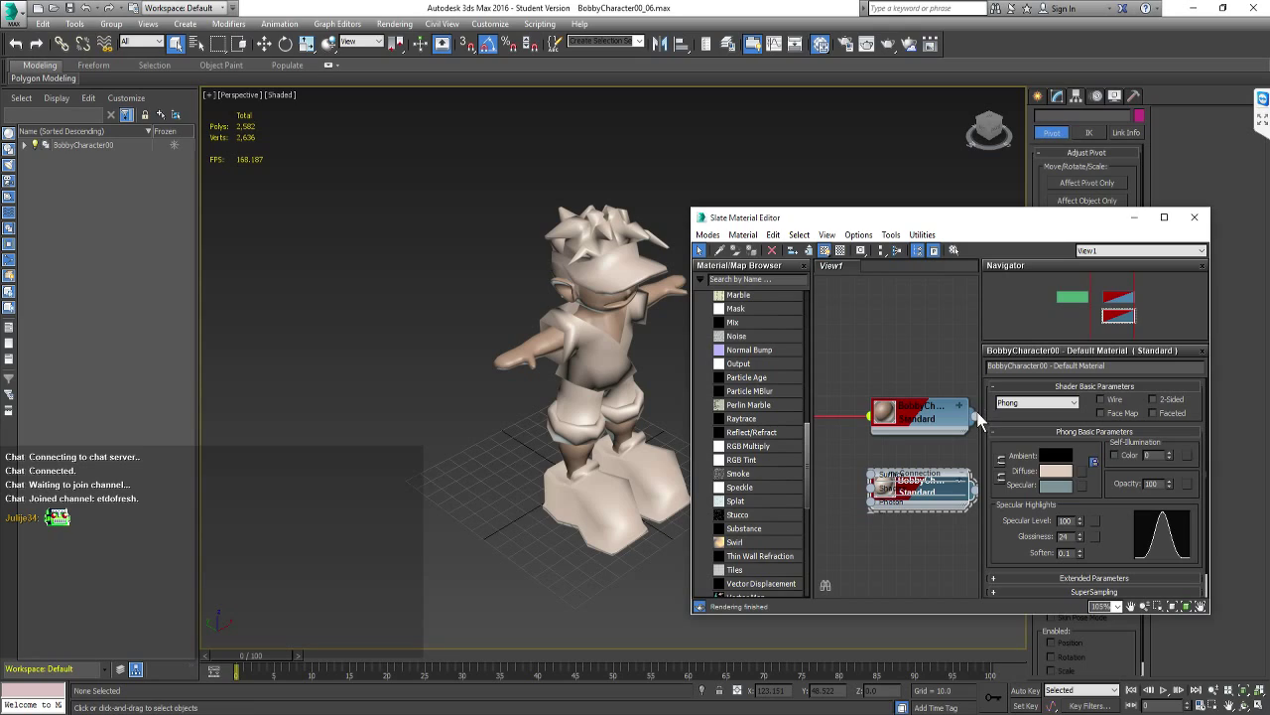
drag(975, 422, 516, 365)
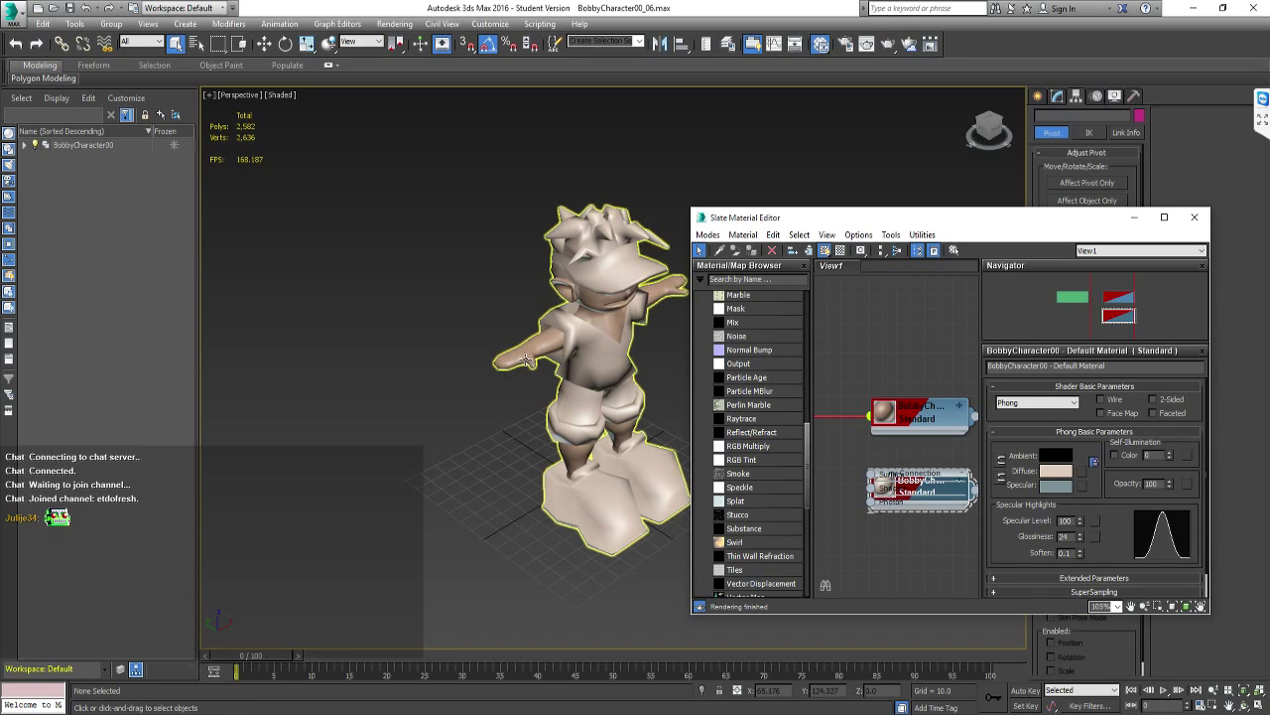
click(607, 395)
alt+middle_drag(595, 373, 578, 343)
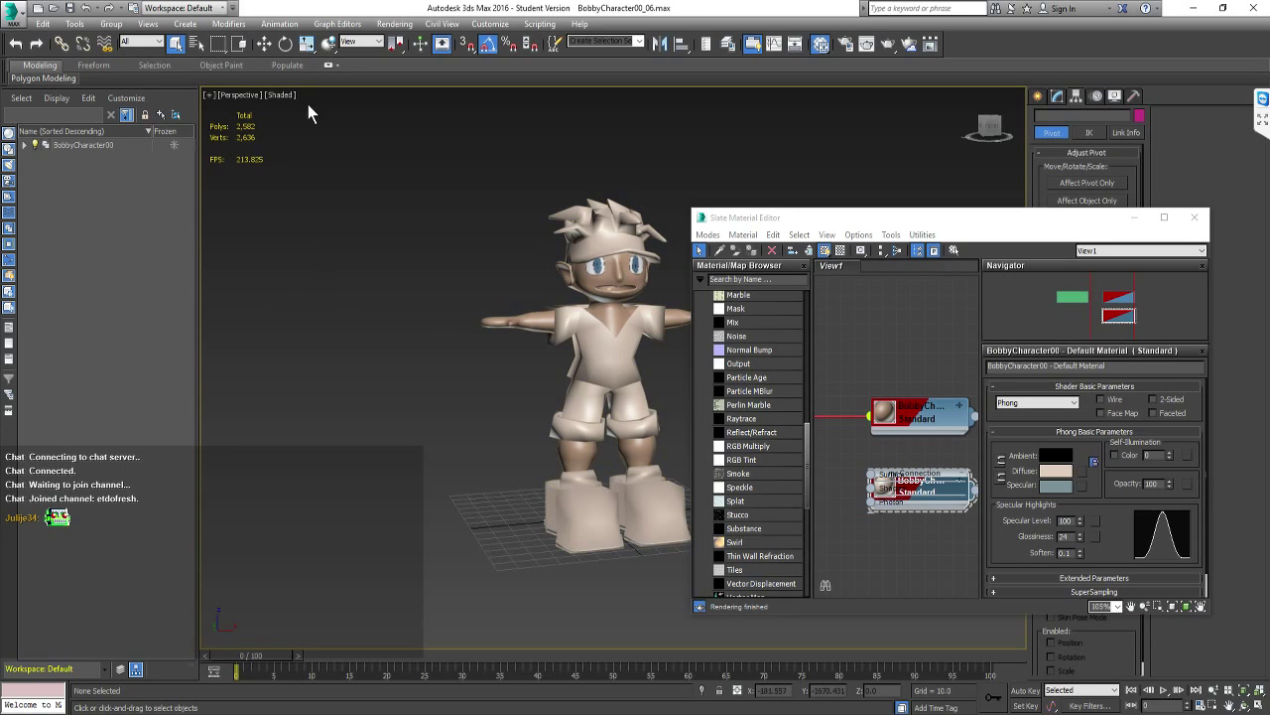
Show the parameters of the BobbyCharacter00 - Body Material in the Slate Material Editor
click(16, 17)
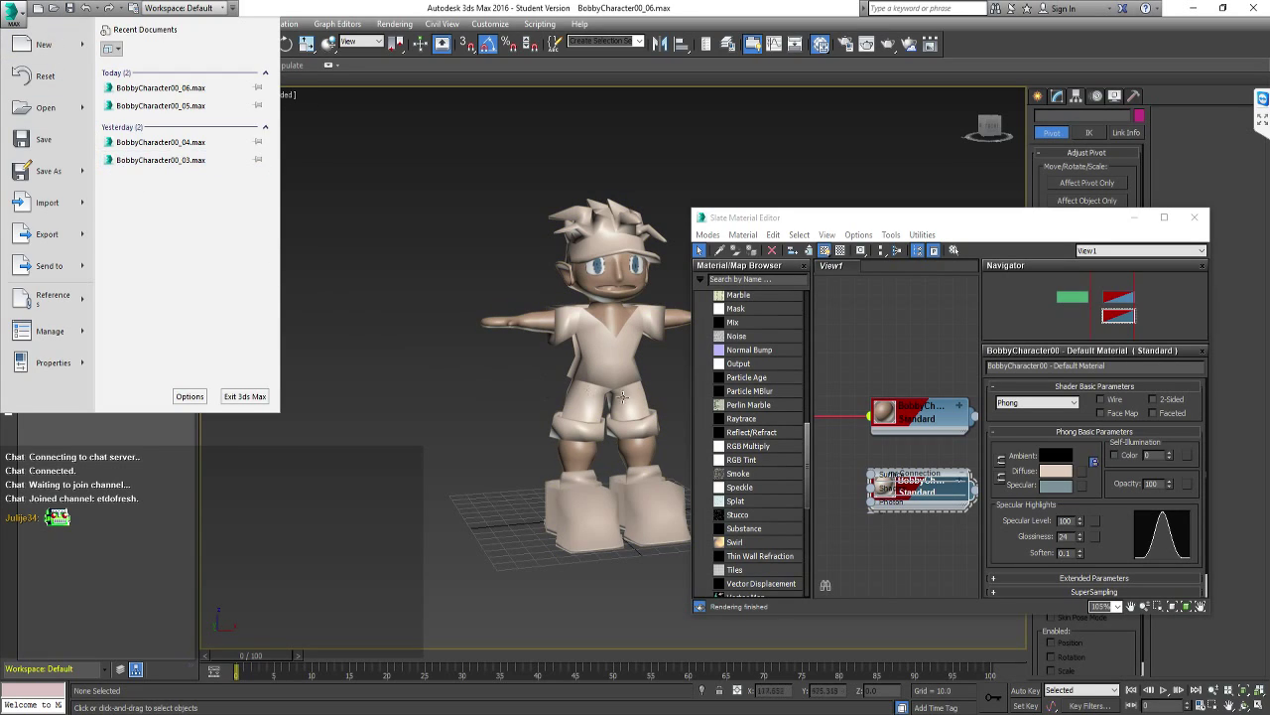
click(896, 477)
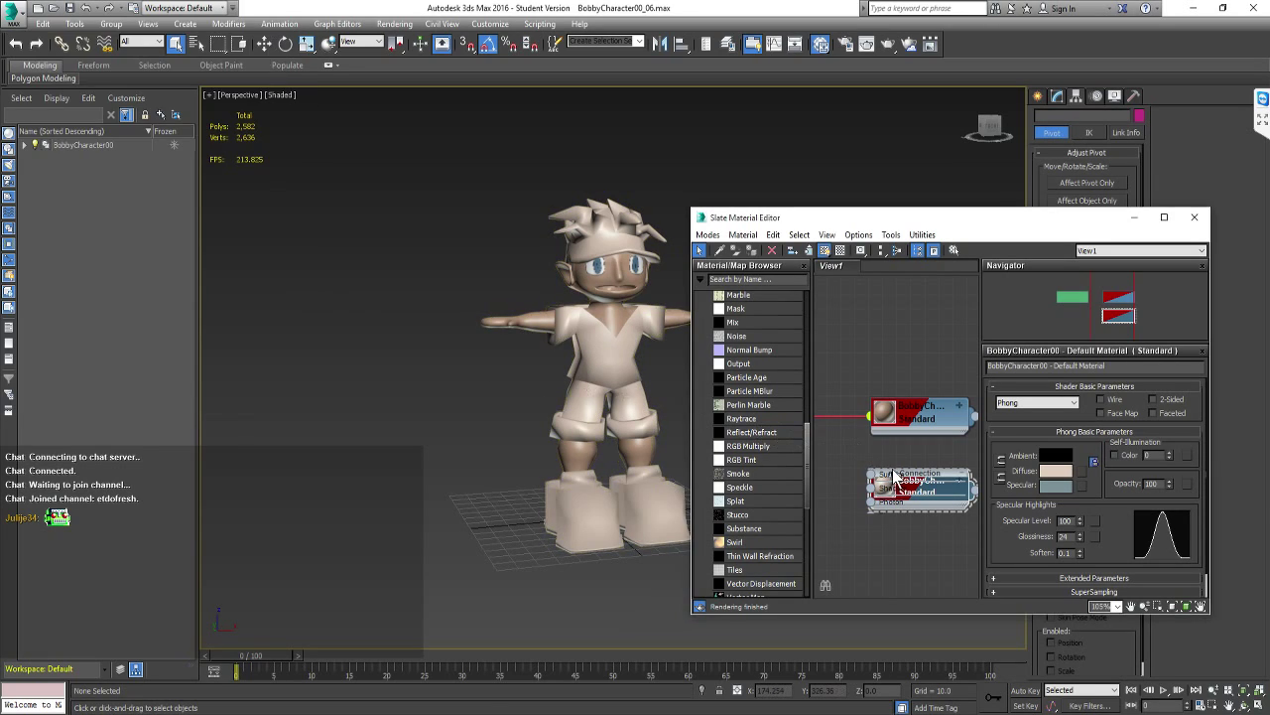
double_click(936, 421)
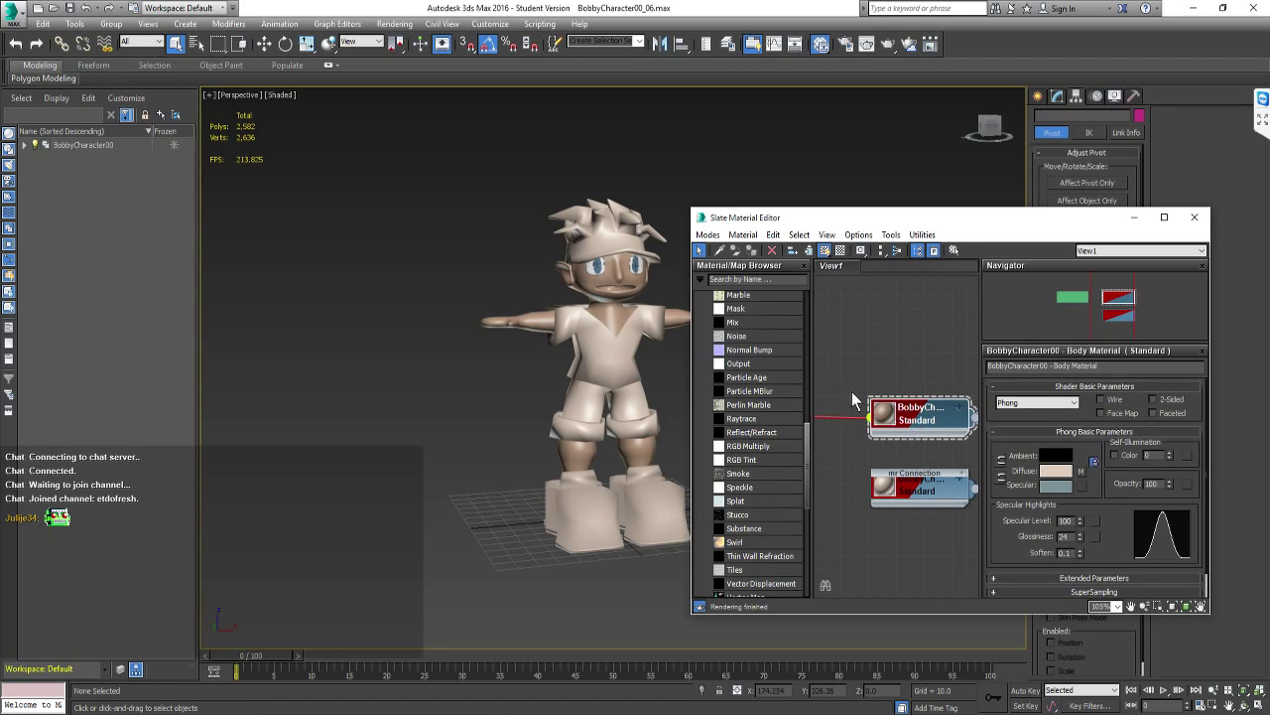
click(390, 10)
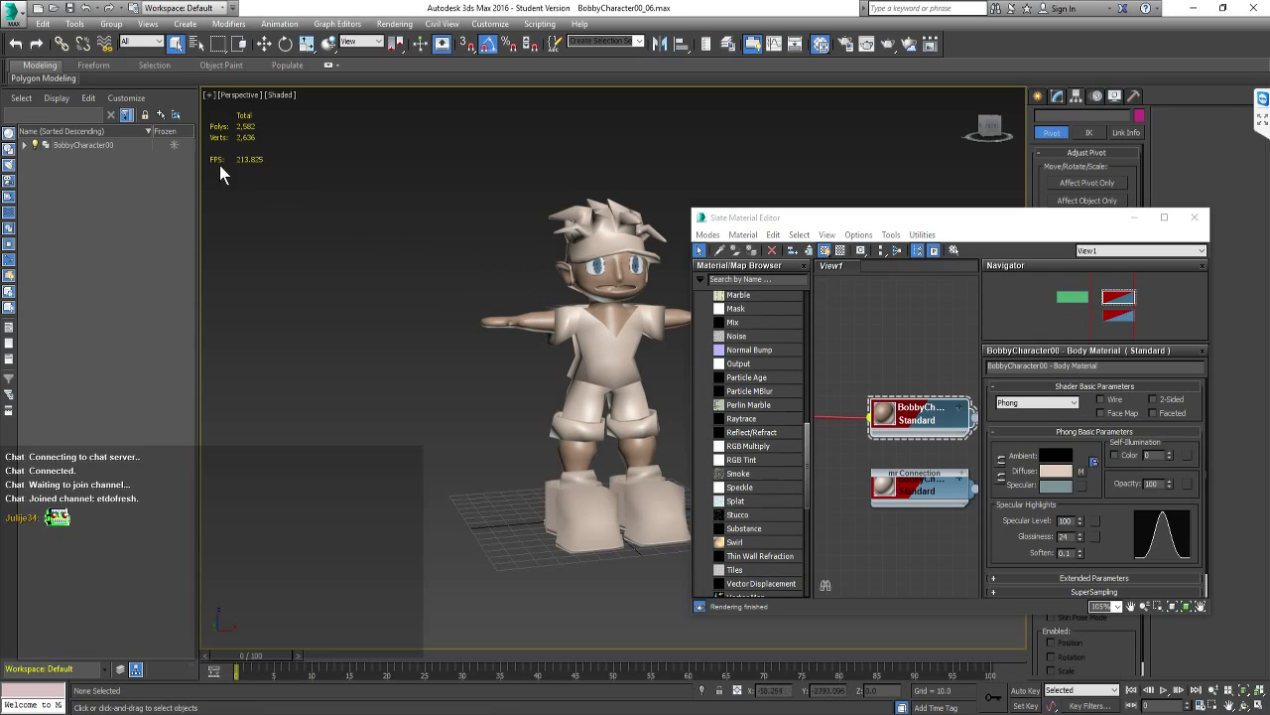
Open the BobbyCharacter00 group and assign the BobbyCharacter00 - Body Material to its Body mesh
click(25, 144)
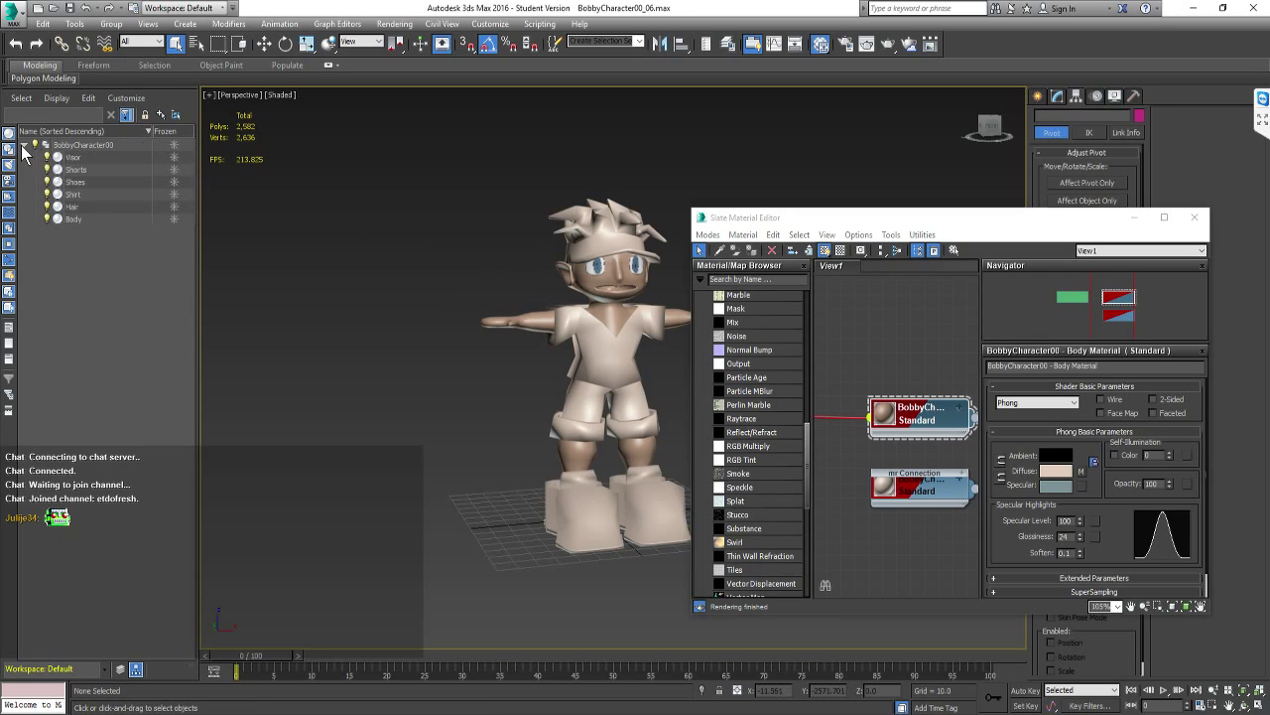
click(72, 212)
click(73, 219)
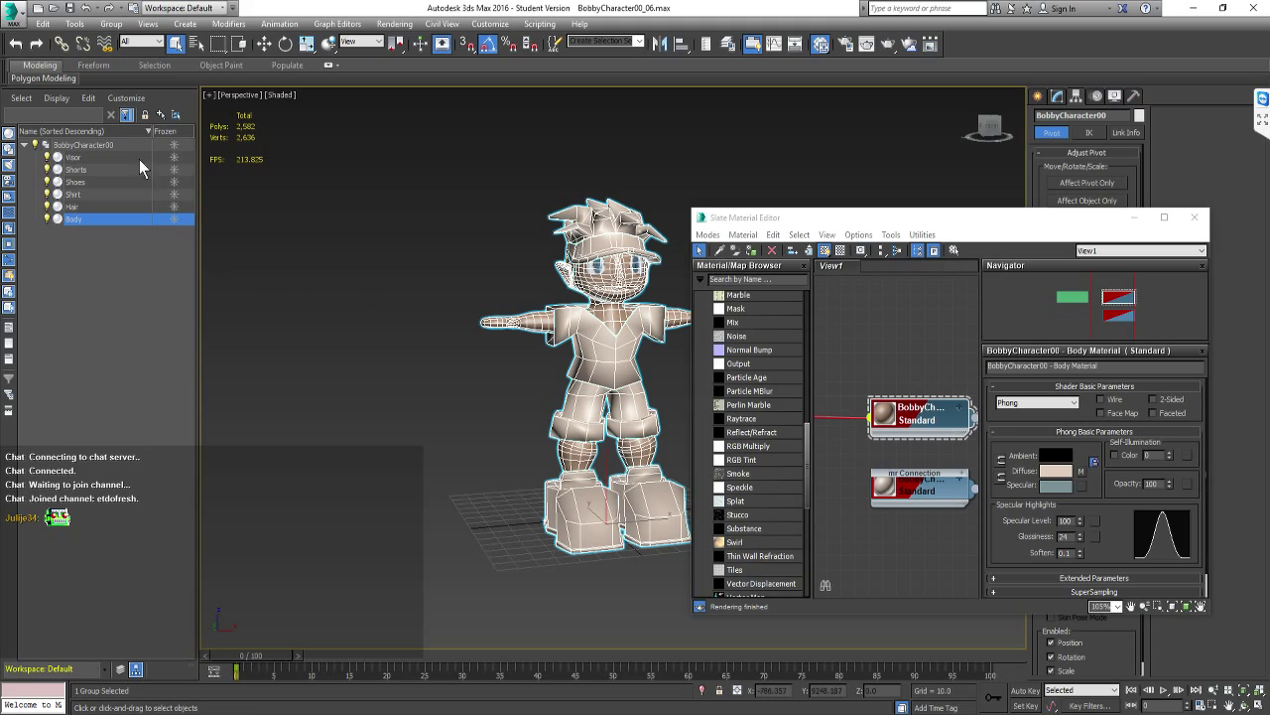
click(111, 23)
click(125, 76)
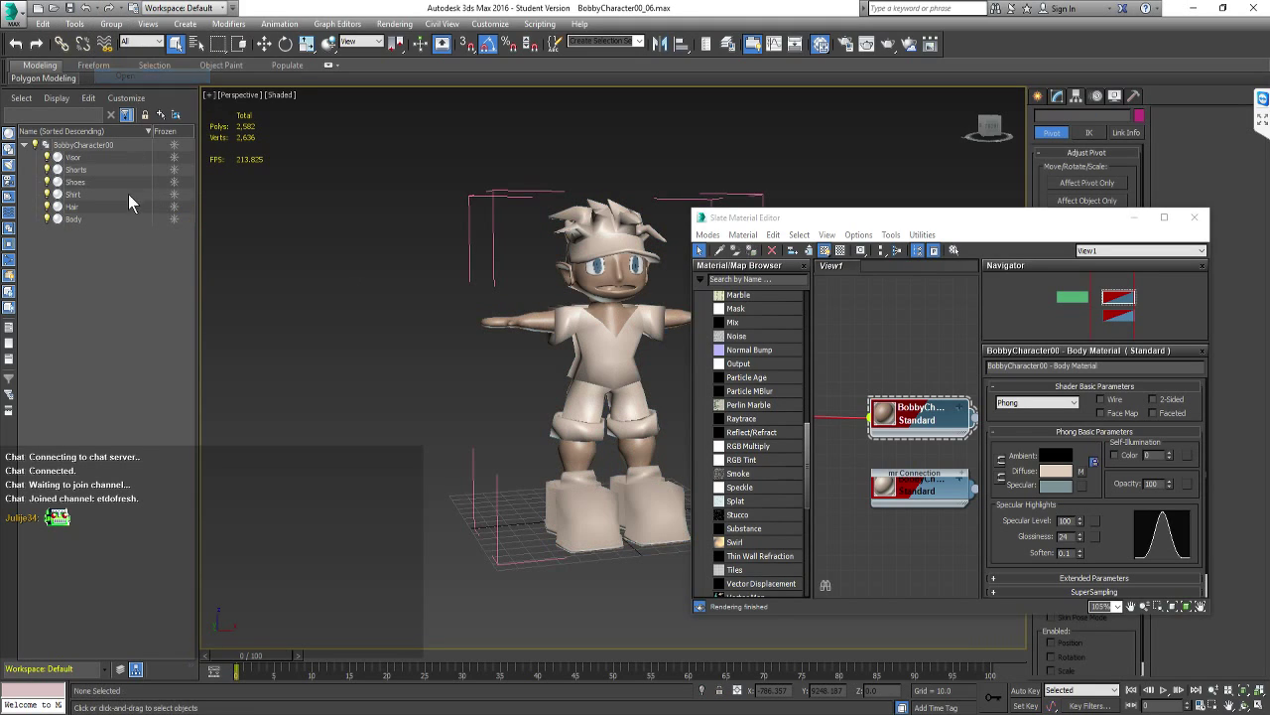
click(85, 221)
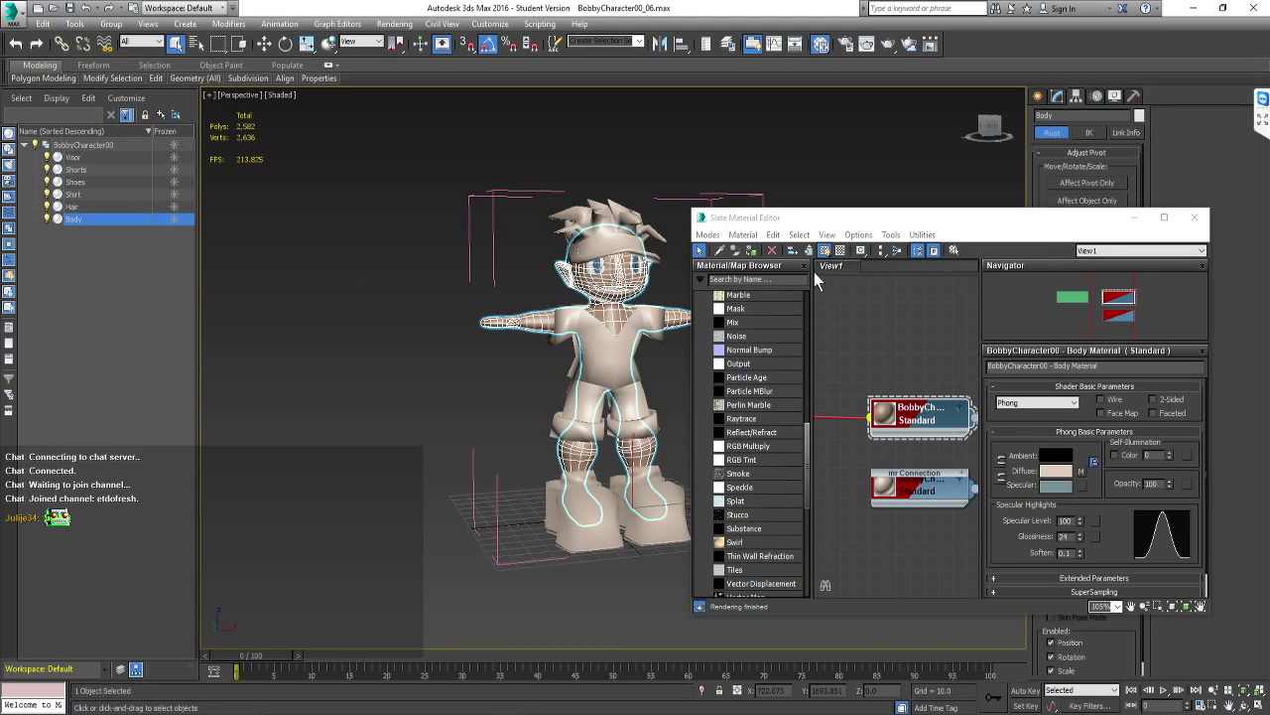
click(754, 257)
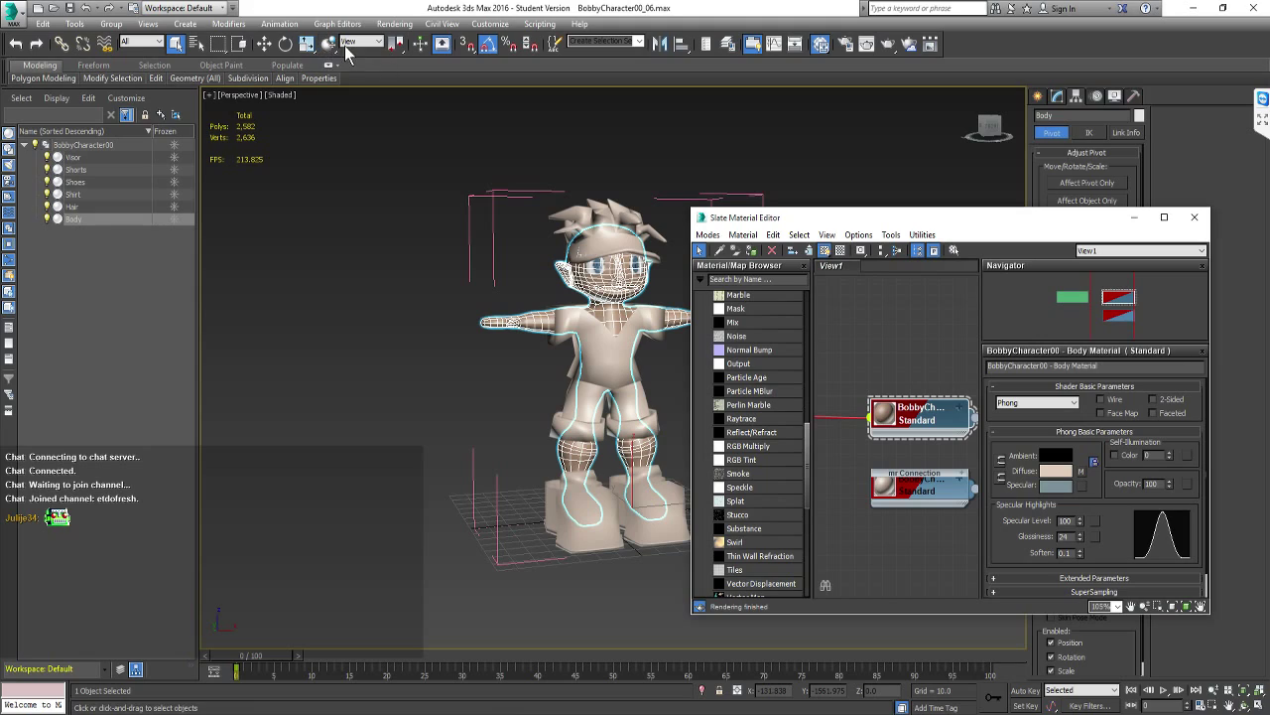
Close the BobbyCharacter00 group and export only it over BobbyCharacter00.FBX in the TestStream Models folder with the Unity (No Animation) preset
click(110, 24)
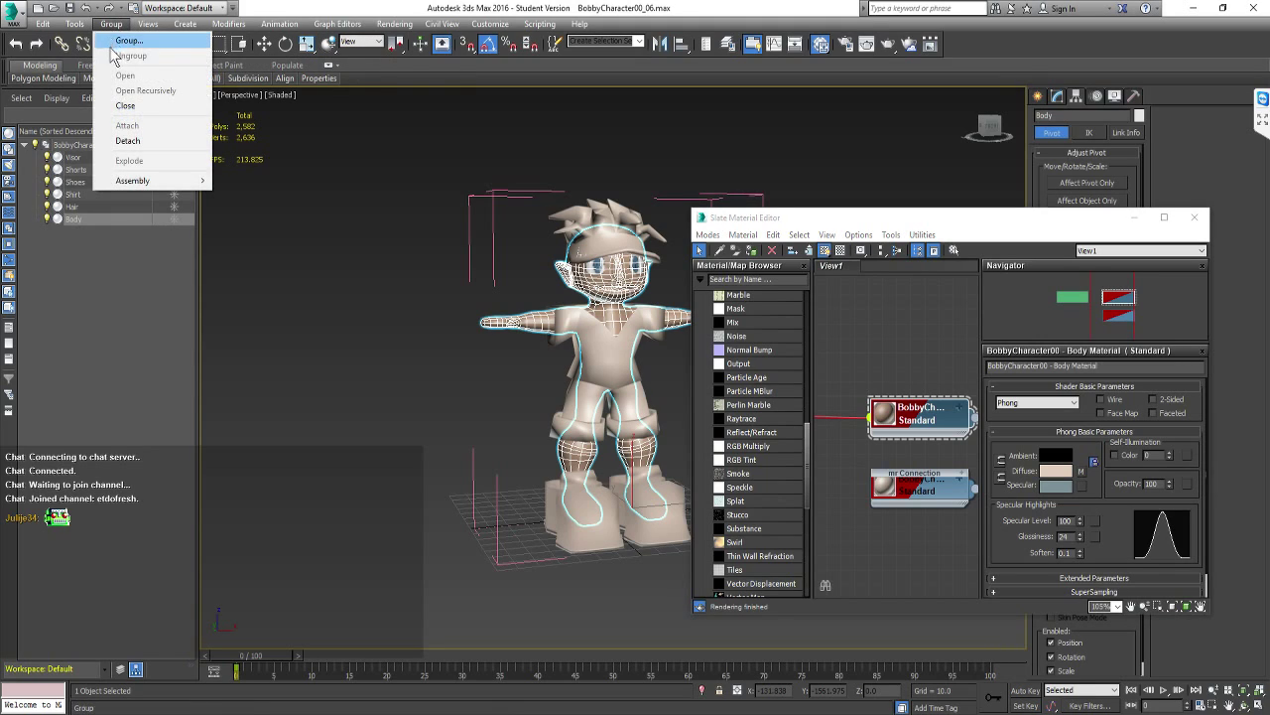
click(125, 105)
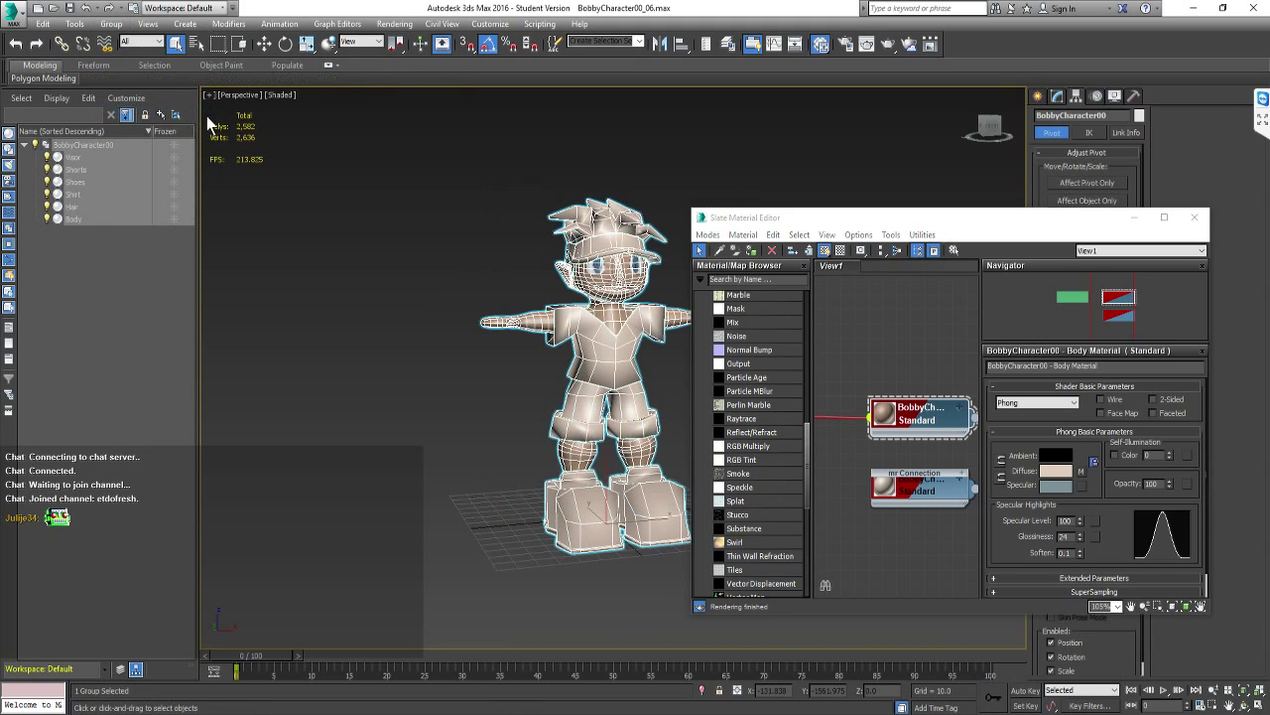
click(19, 24)
mouse_move(47, 234)
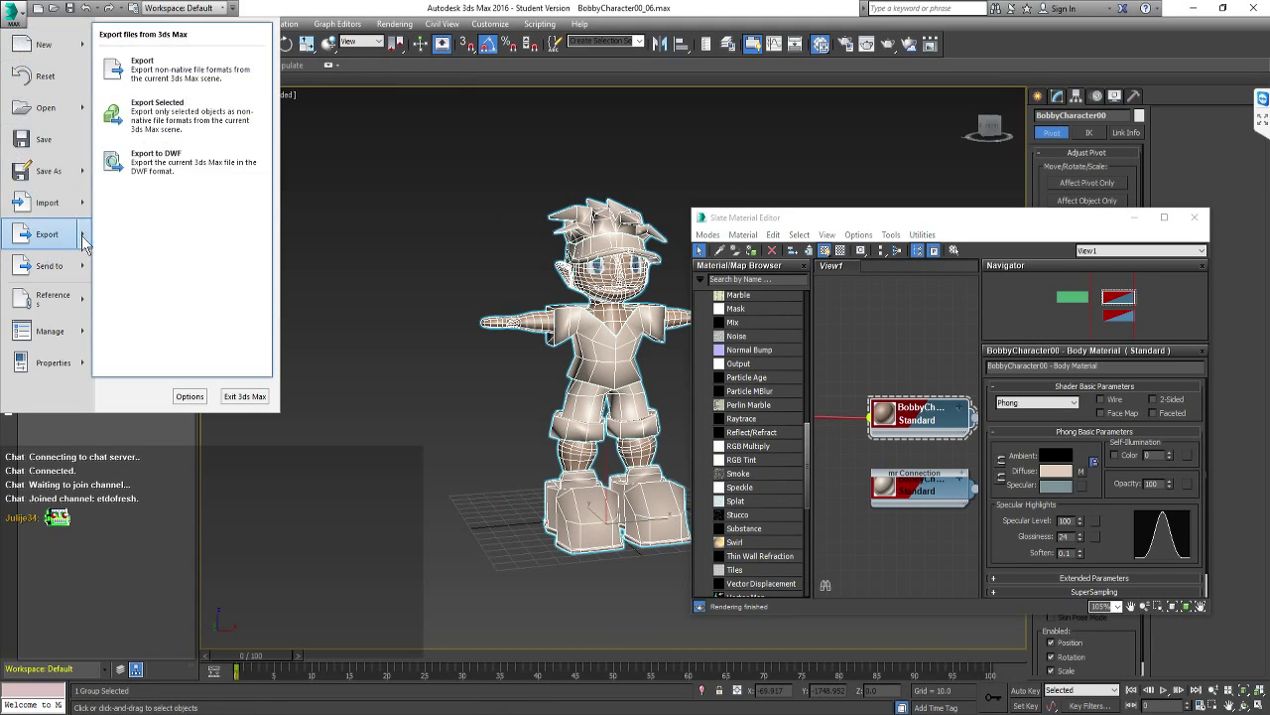
click(173, 132)
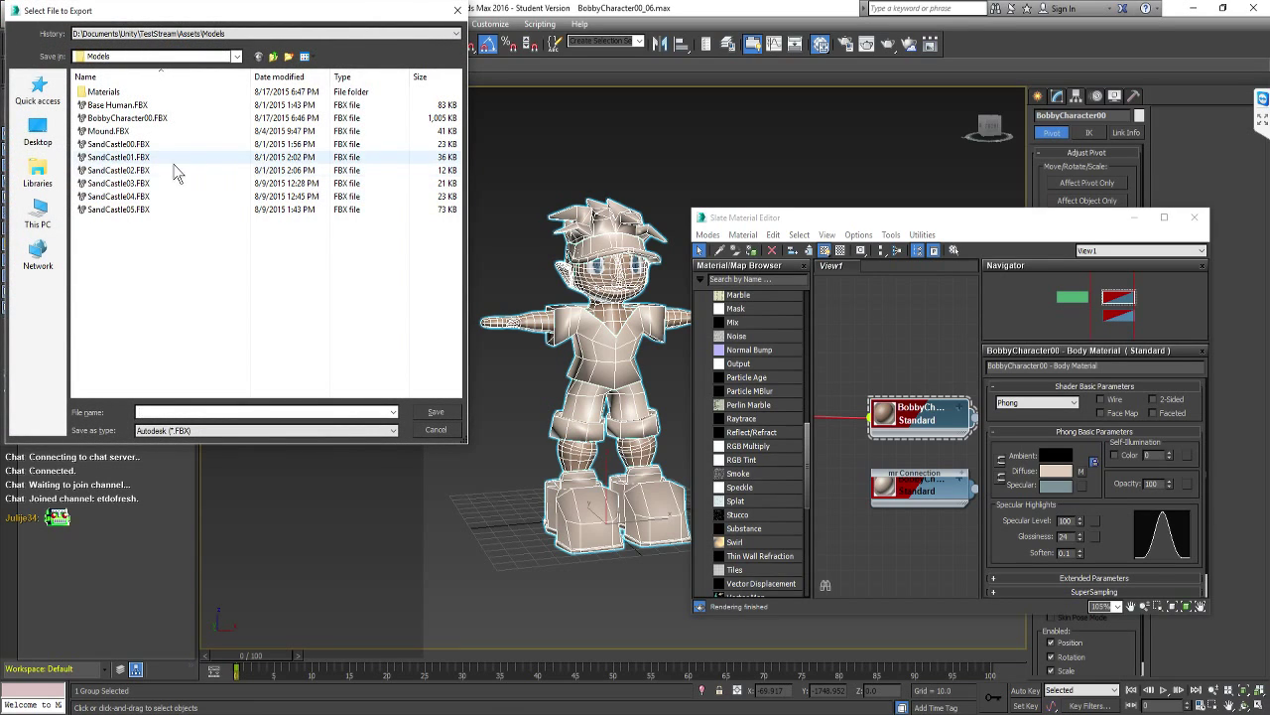
double_click(177, 118)
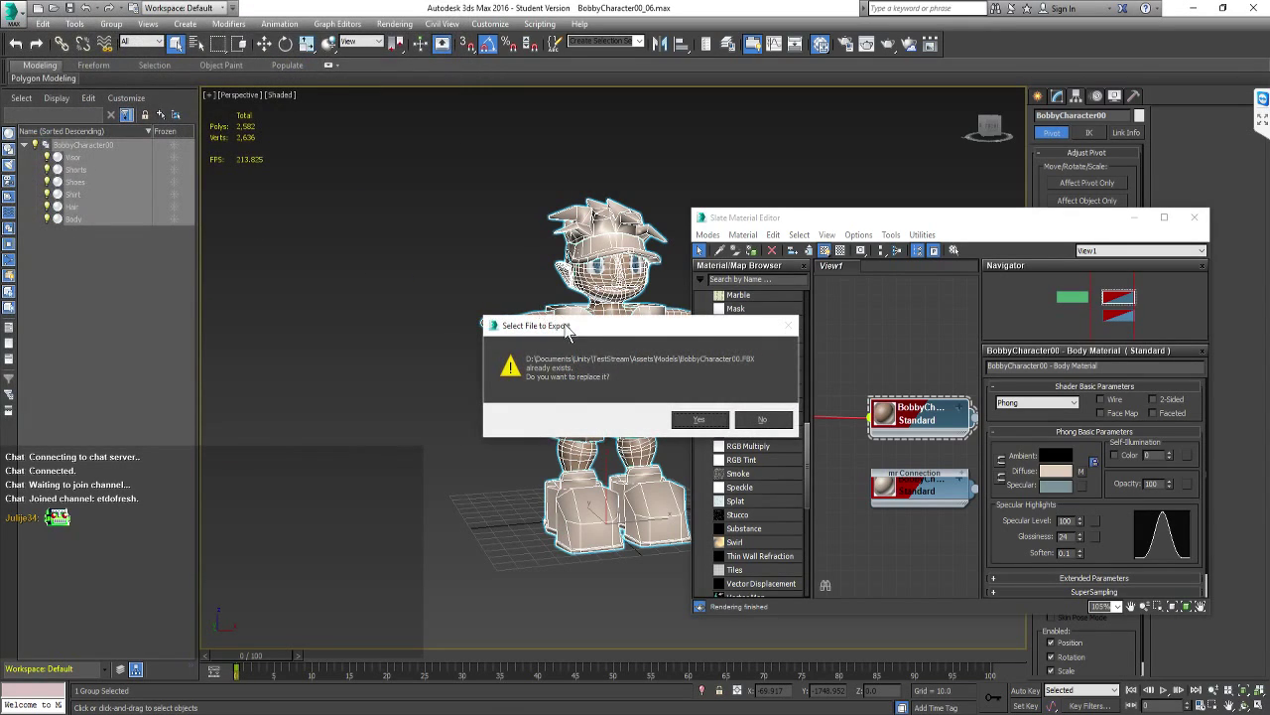
click(713, 425)
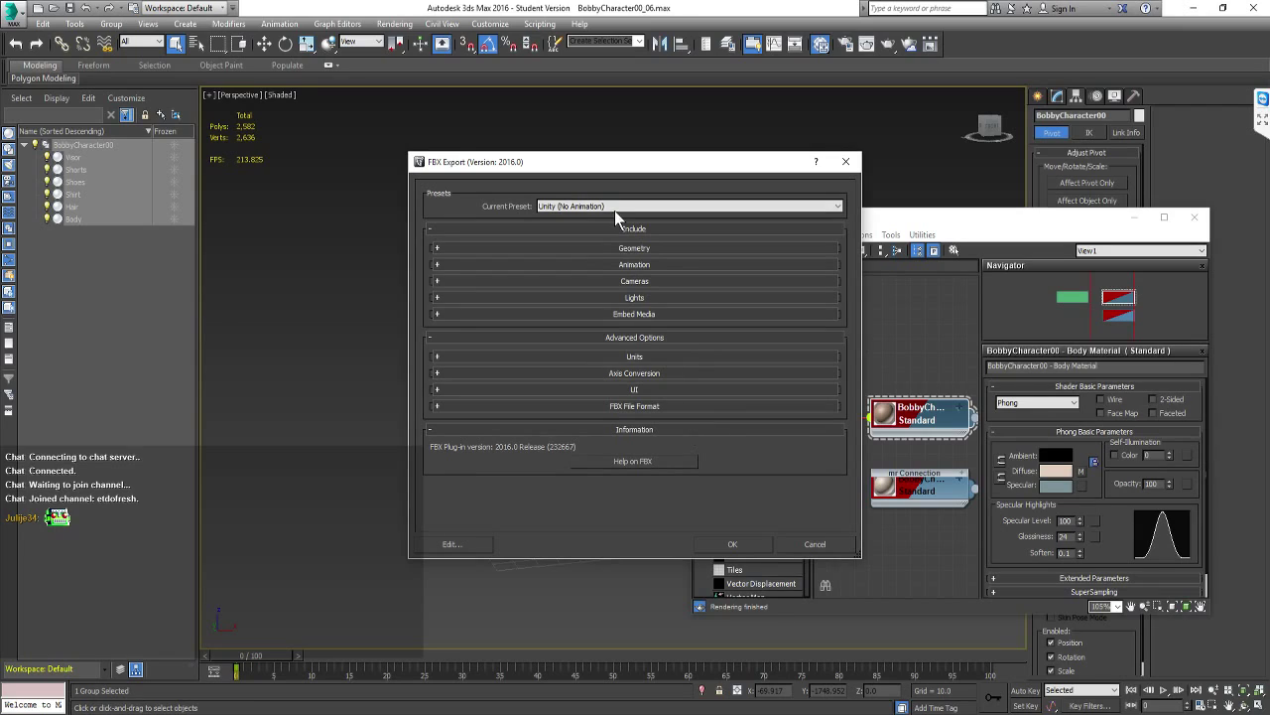
click(732, 544)
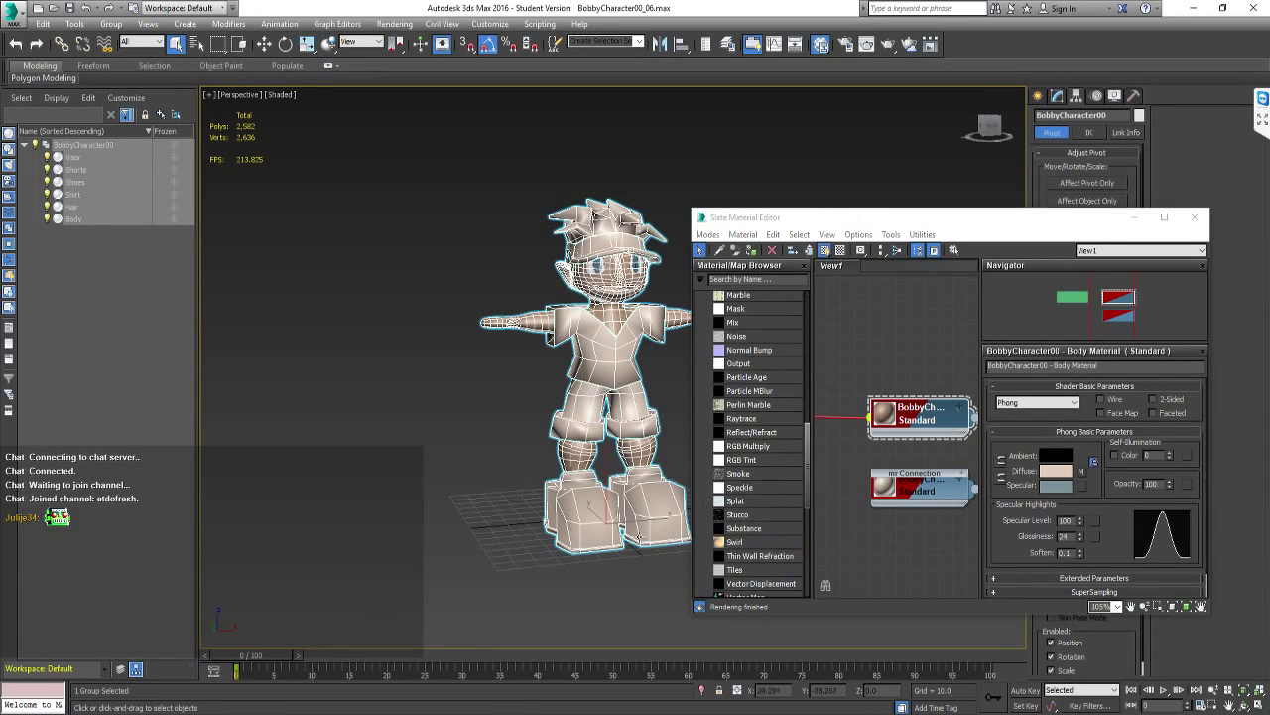
Switch to Unity and inspect the BobbyCharacter00 - Default Material and the Default Material_Flattened_Diffuse material and texture
key(alt+Tab)
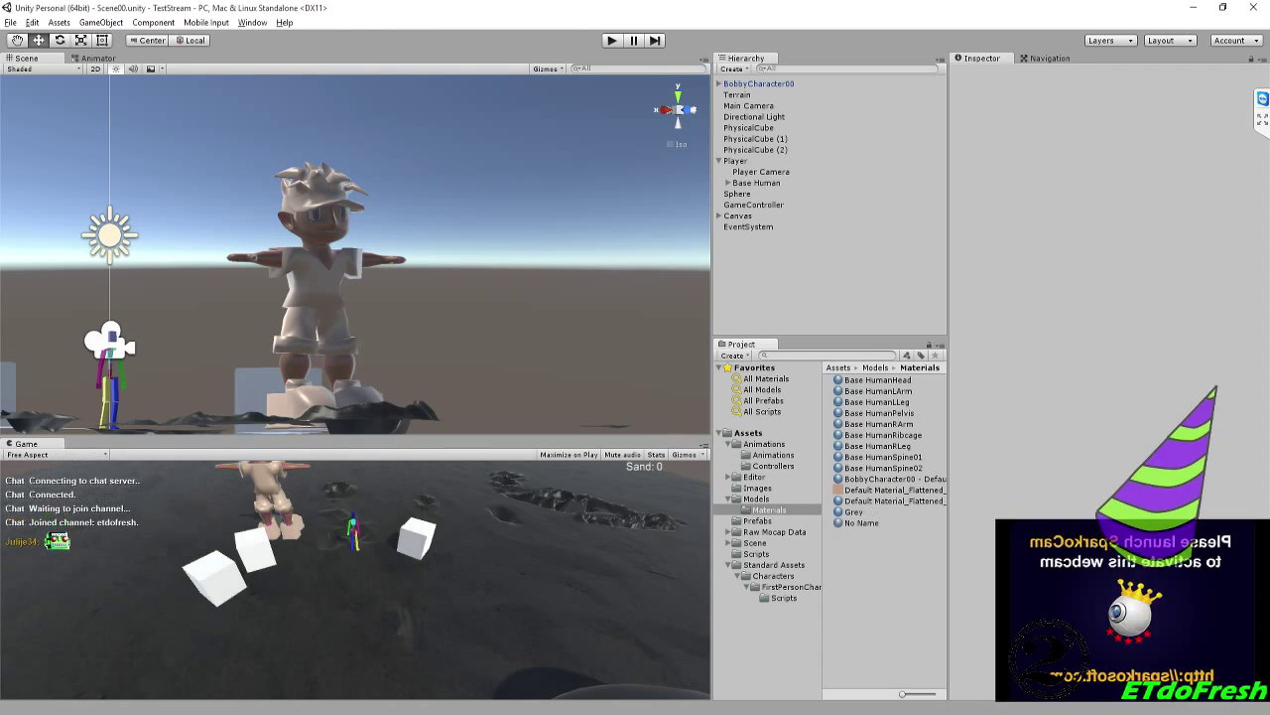
click(874, 501)
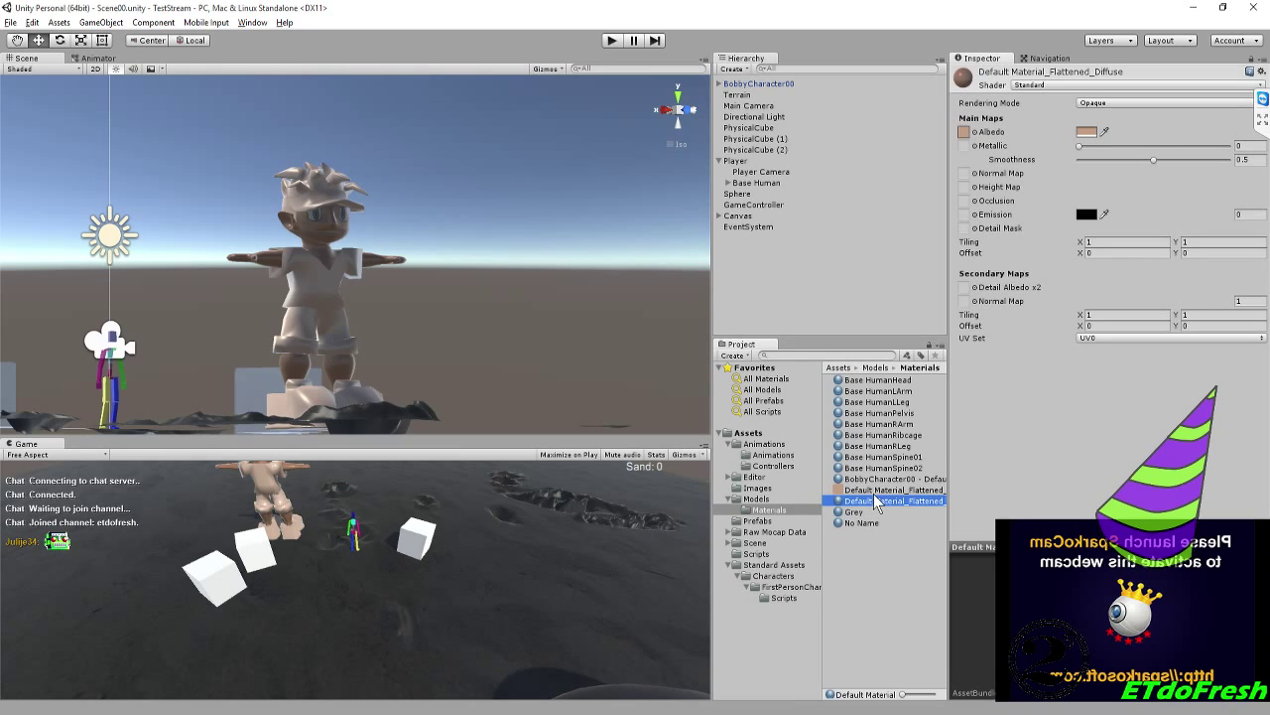
click(879, 490)
click(891, 479)
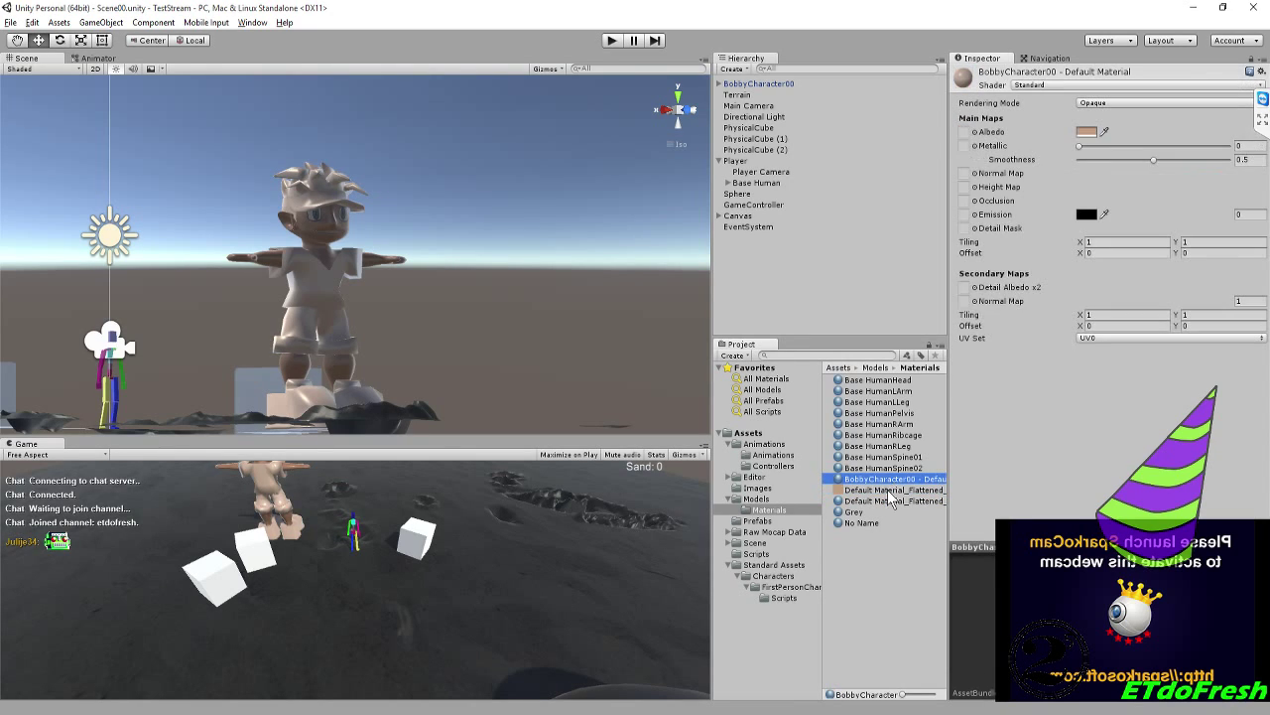
click(887, 501)
click(882, 490)
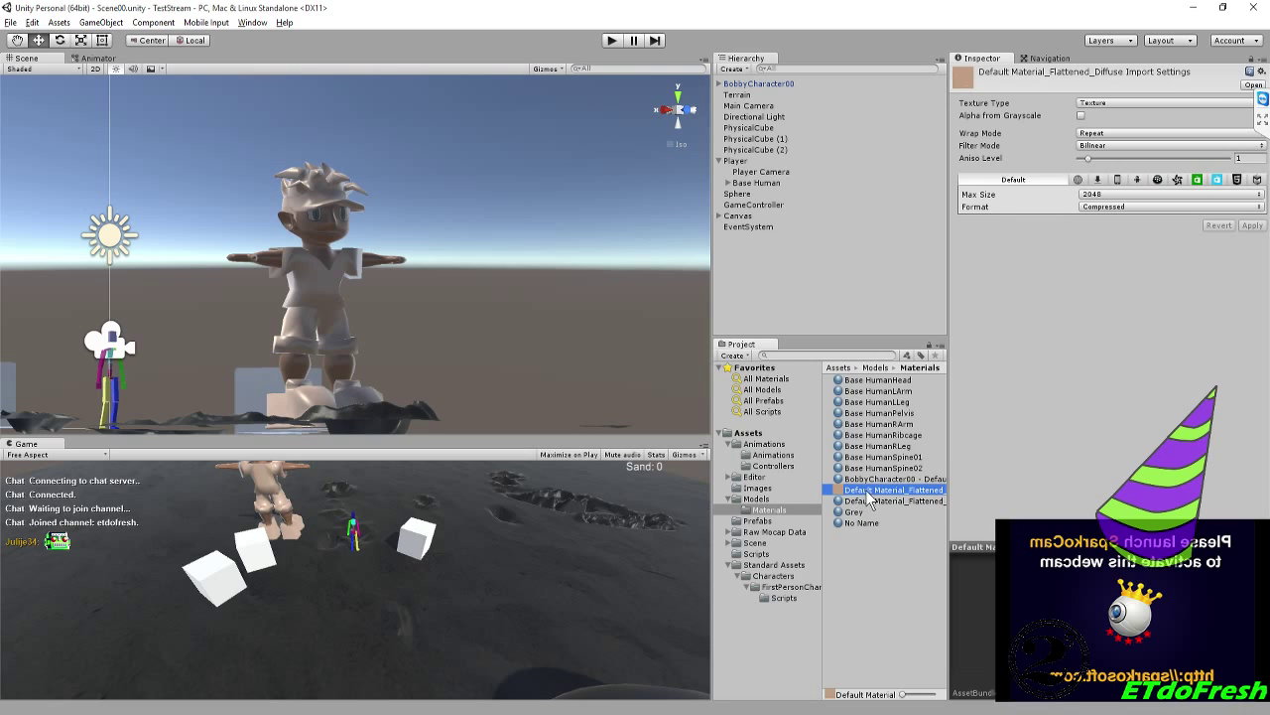
click(866, 502)
Deselect the asset and examine the re-exported character from several angles in the Scene view
click(521, 321)
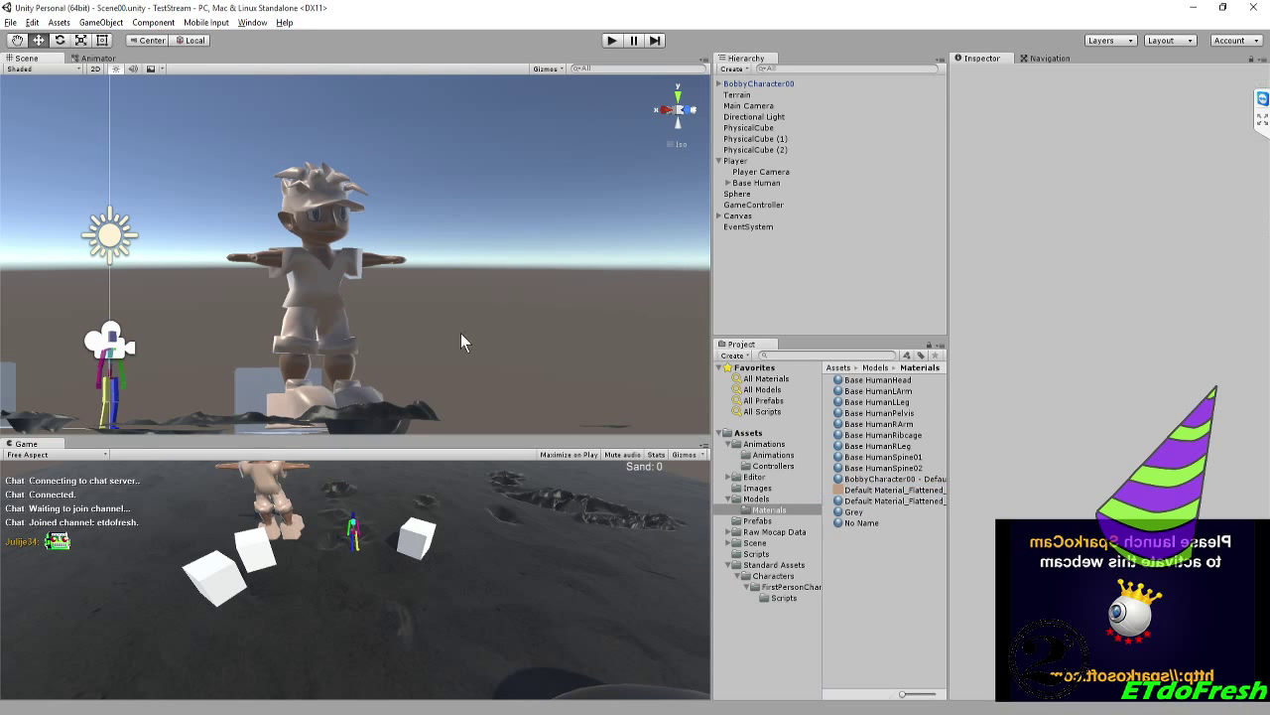
middle_drag(467, 341, 500, 417)
alt+drag(500, 417, 602, 328)
scroll(414, 298, up, 4)
scroll(459, 367, down, 5)
alt+drag(256, 380, 446, 298)
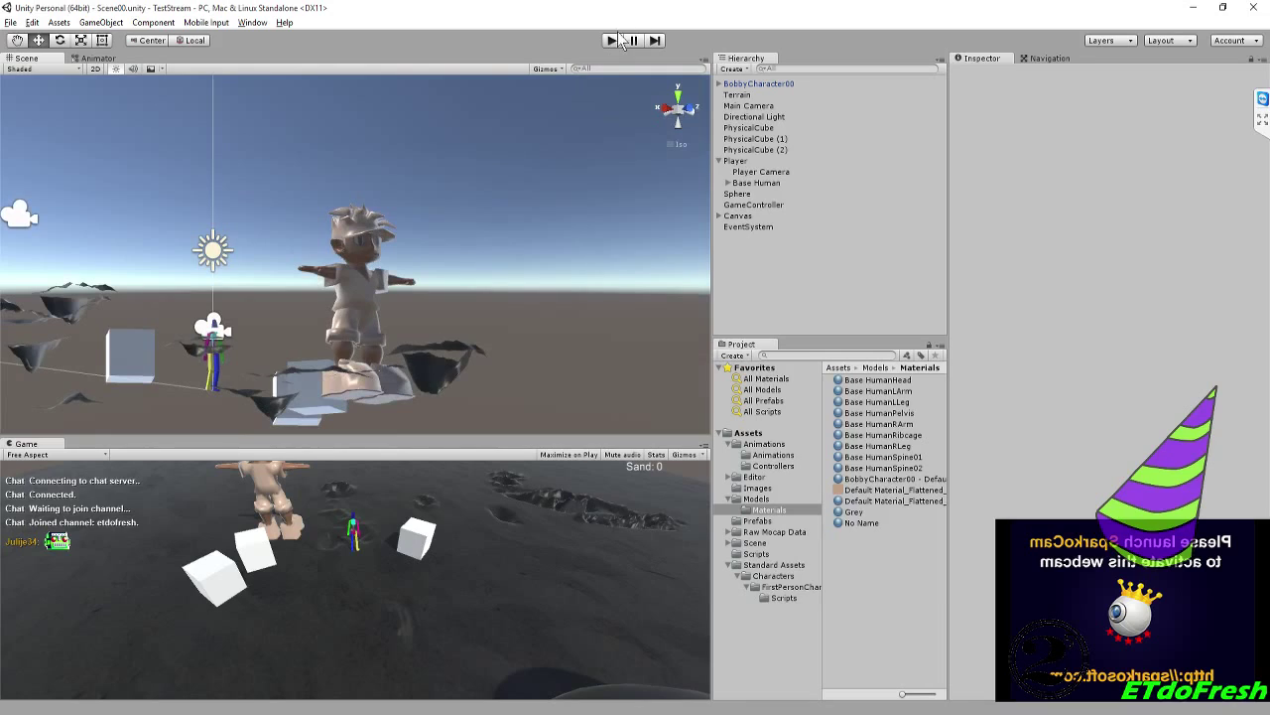
Run the game, view the character through the player camera and stop the run
click(601, 43)
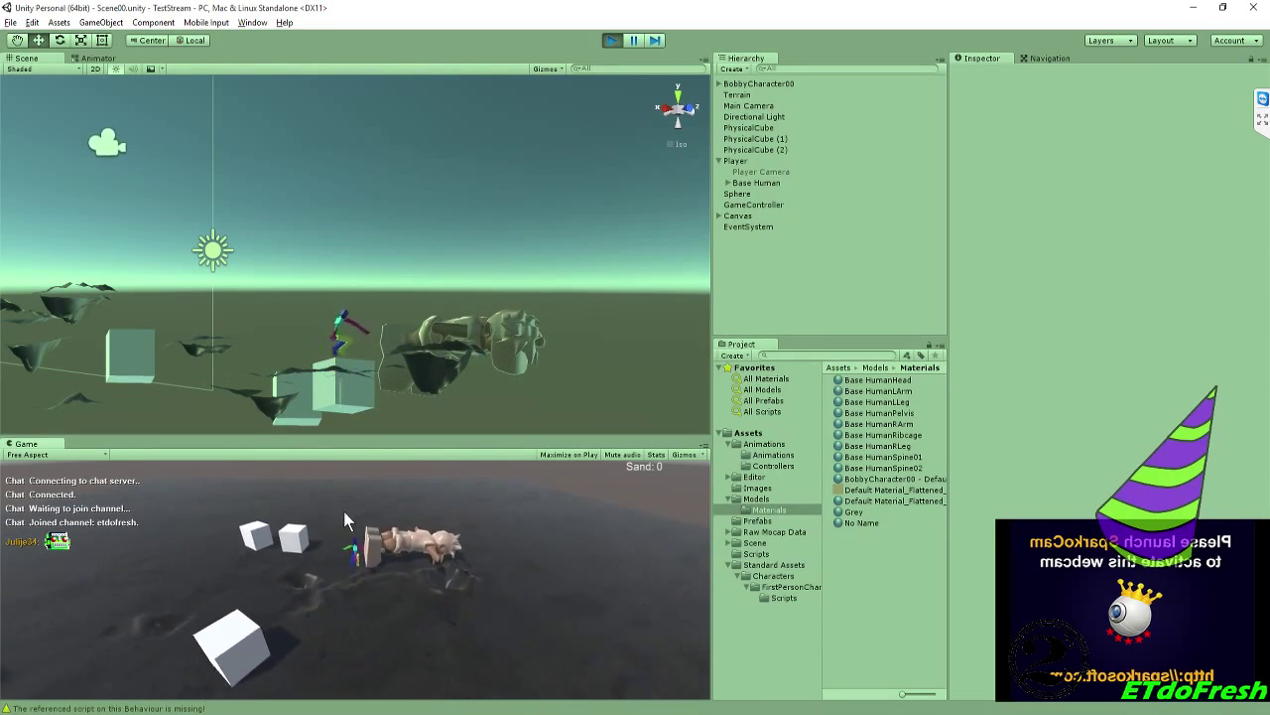
key(c)
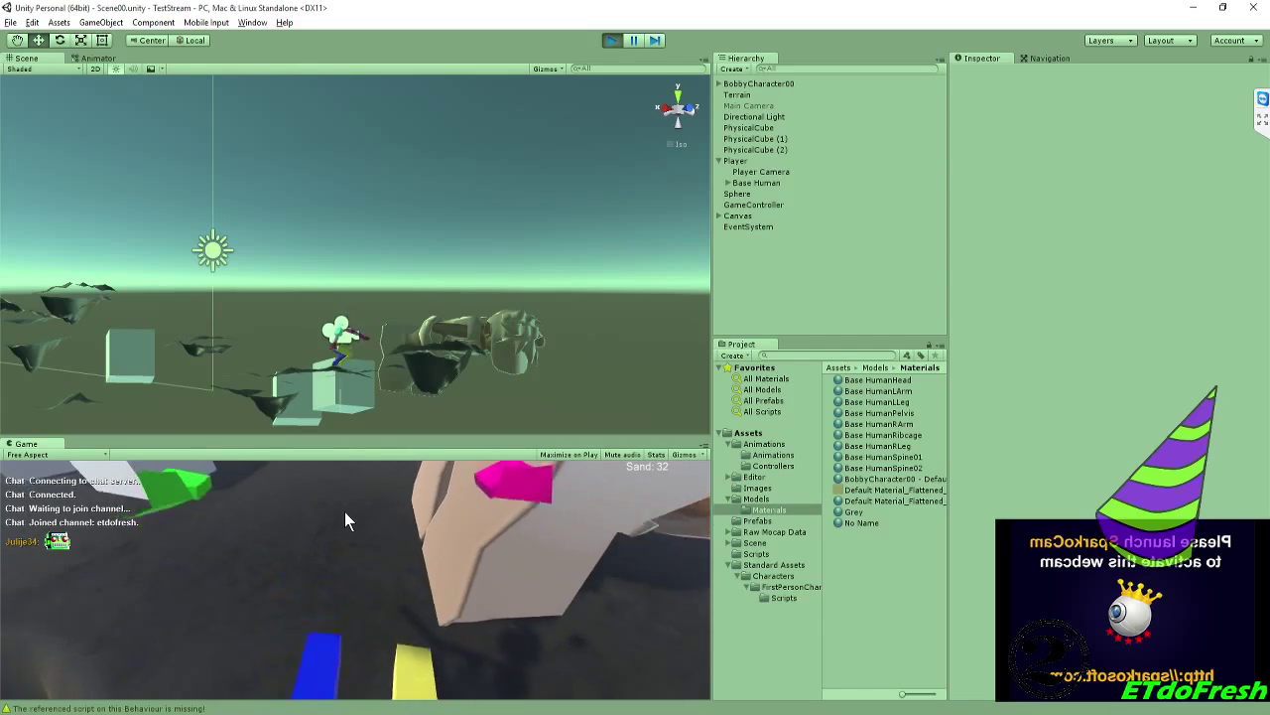
click(609, 40)
Run the game again, examine the fallen character from above in the Scene view and stop play mode
click(610, 40)
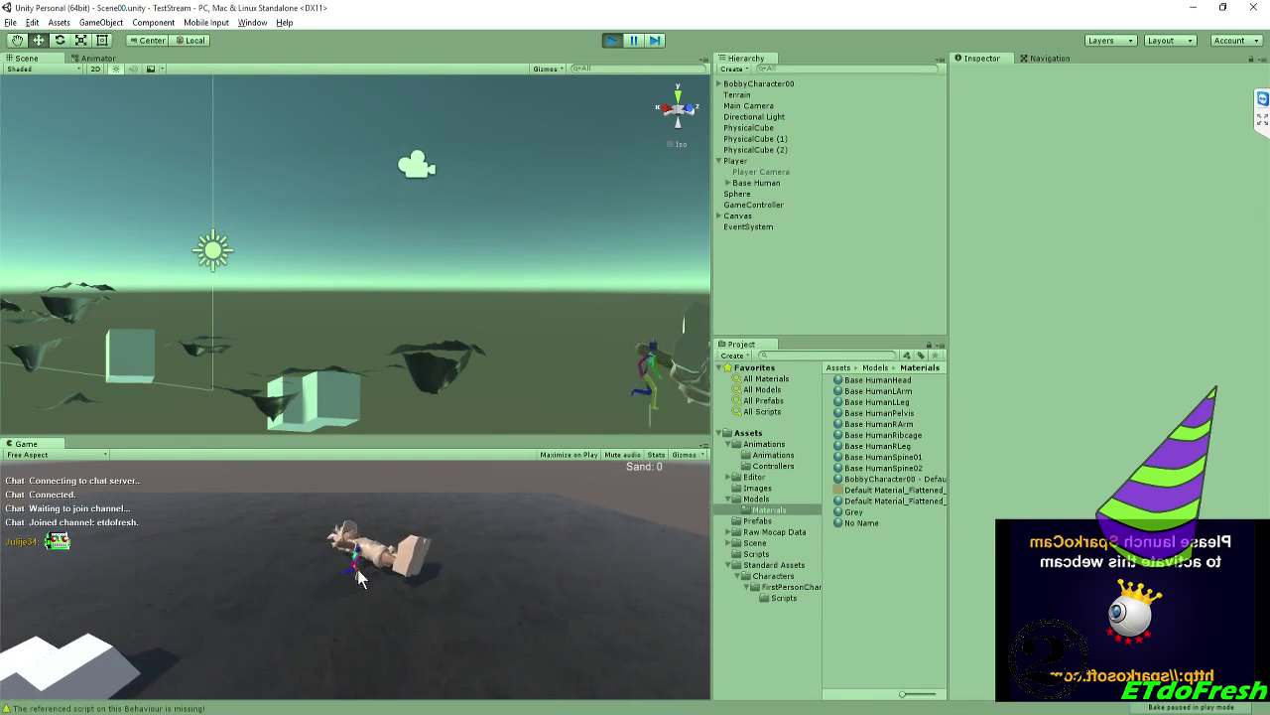
alt+drag(655, 344, 573, 369)
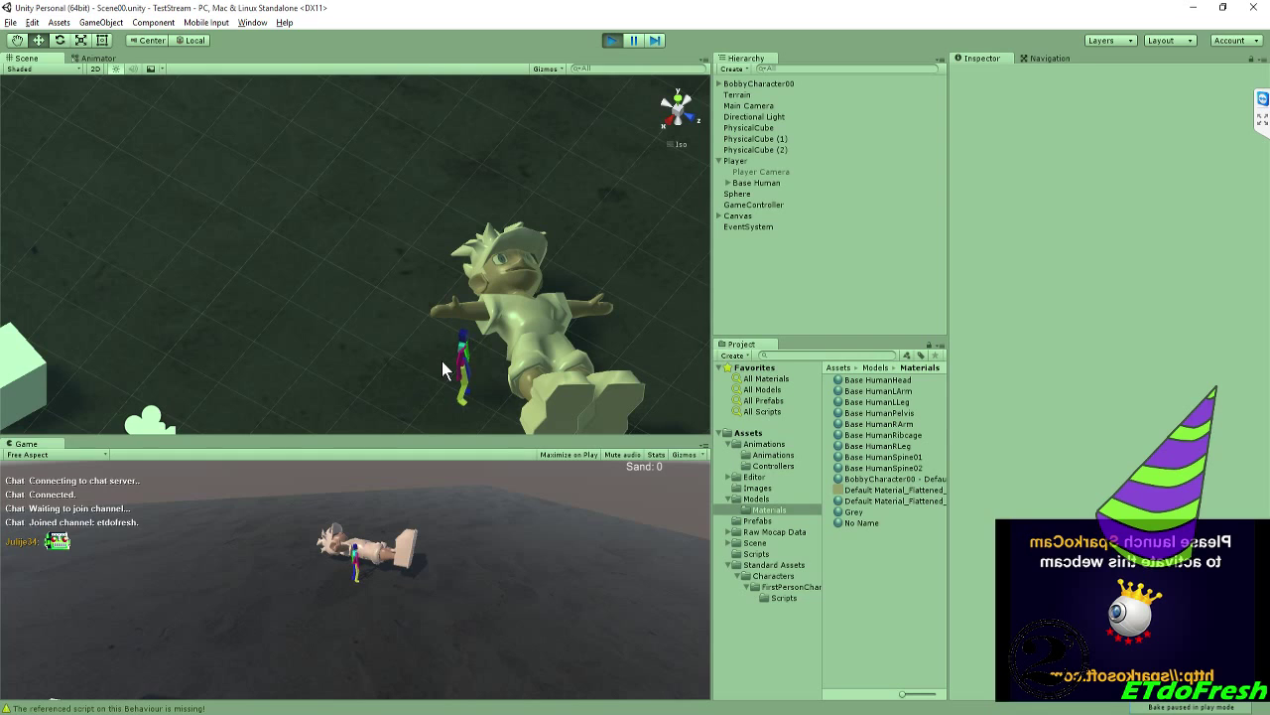
click(241, 602)
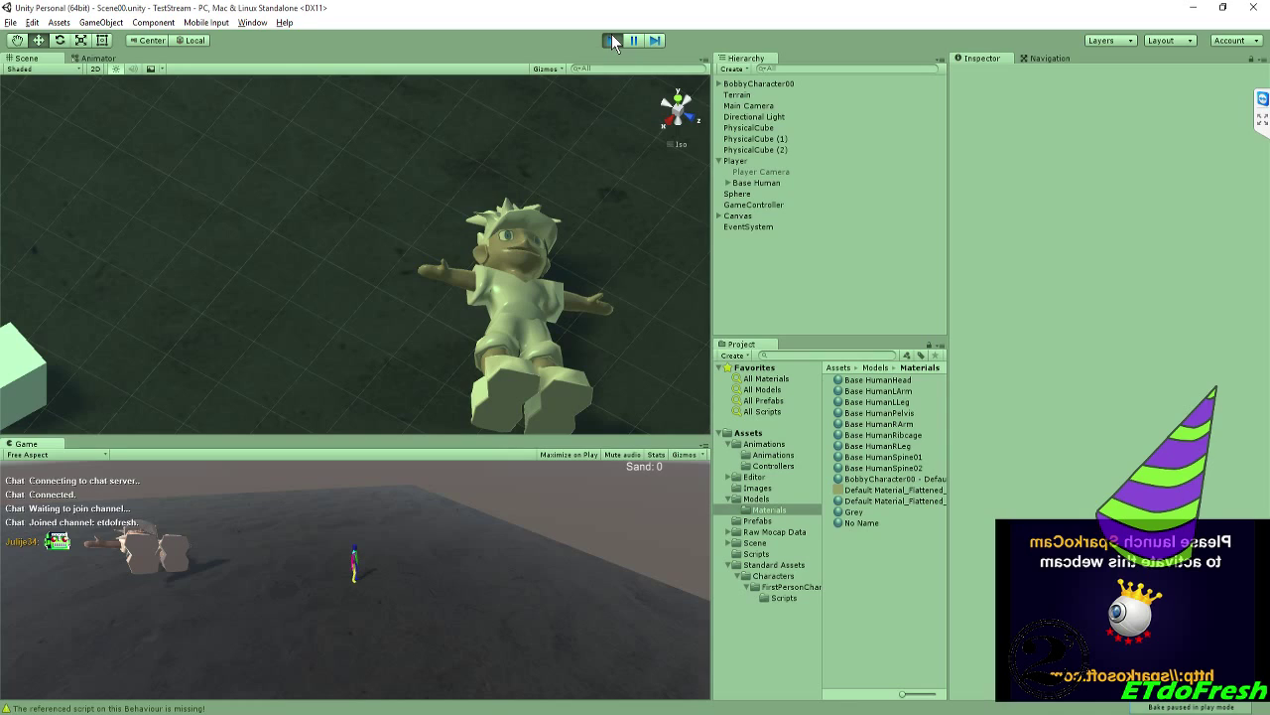
click(612, 41)
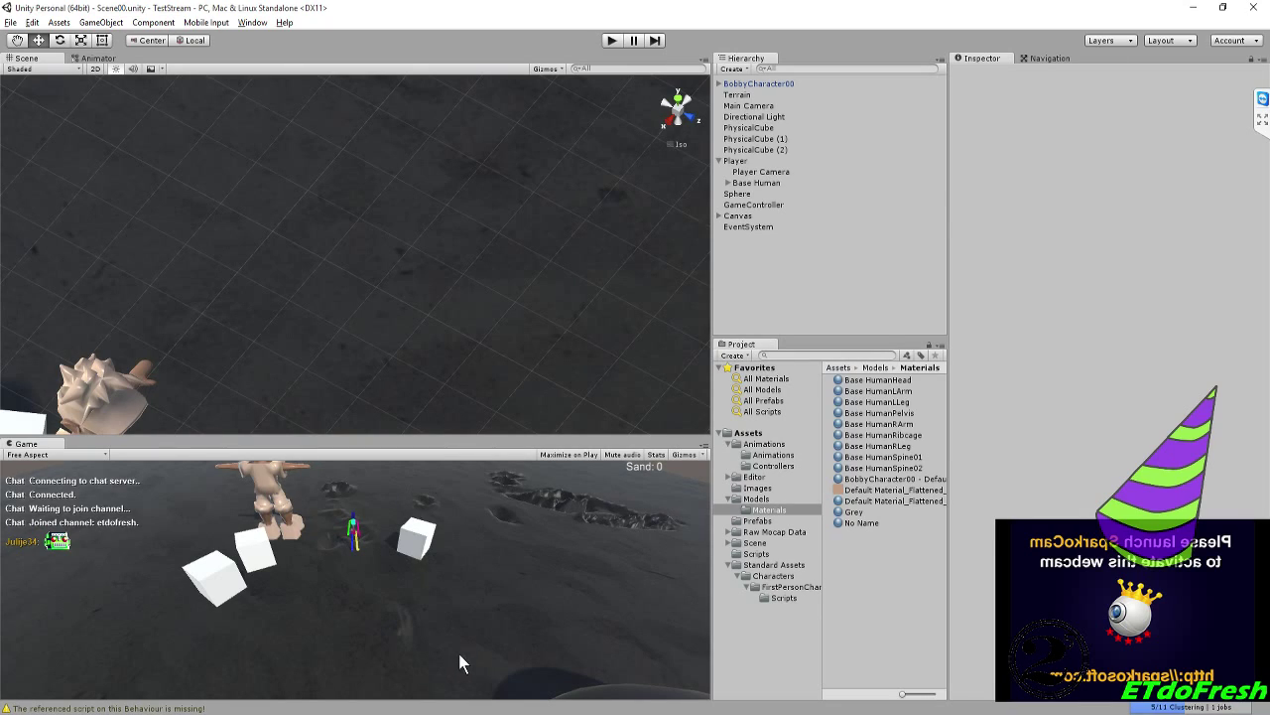
mouse_move(633, 714)
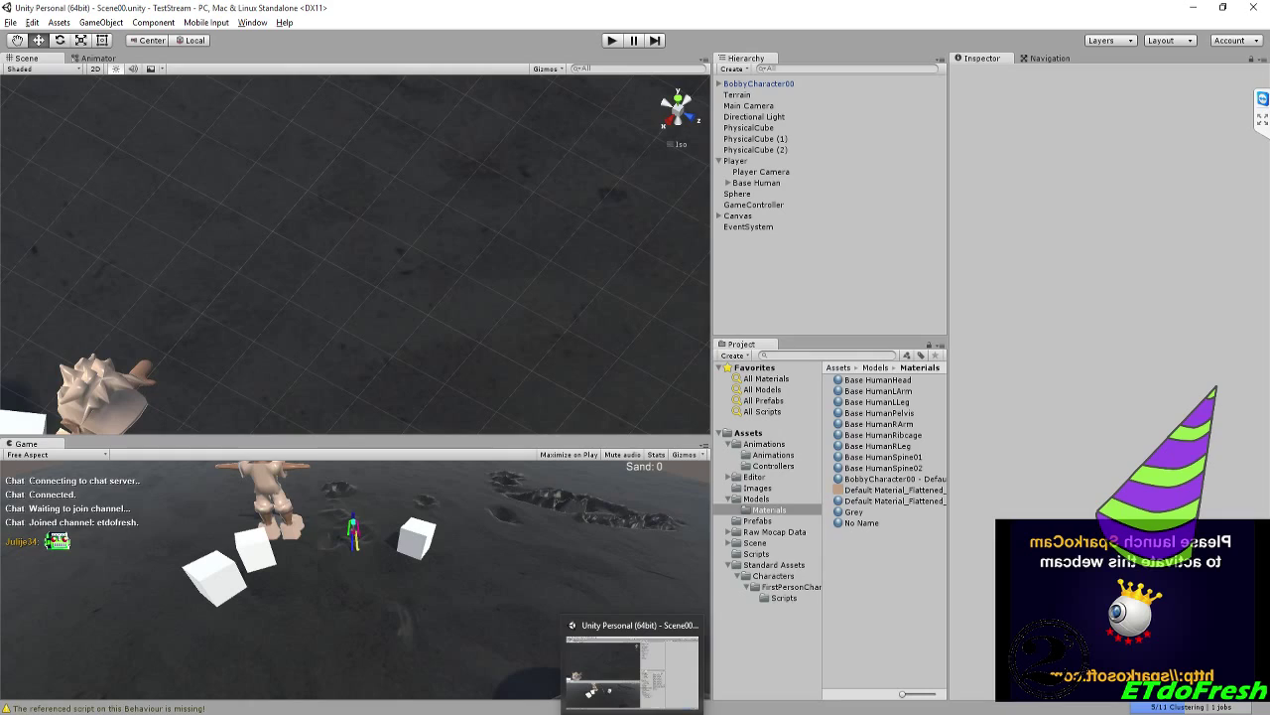